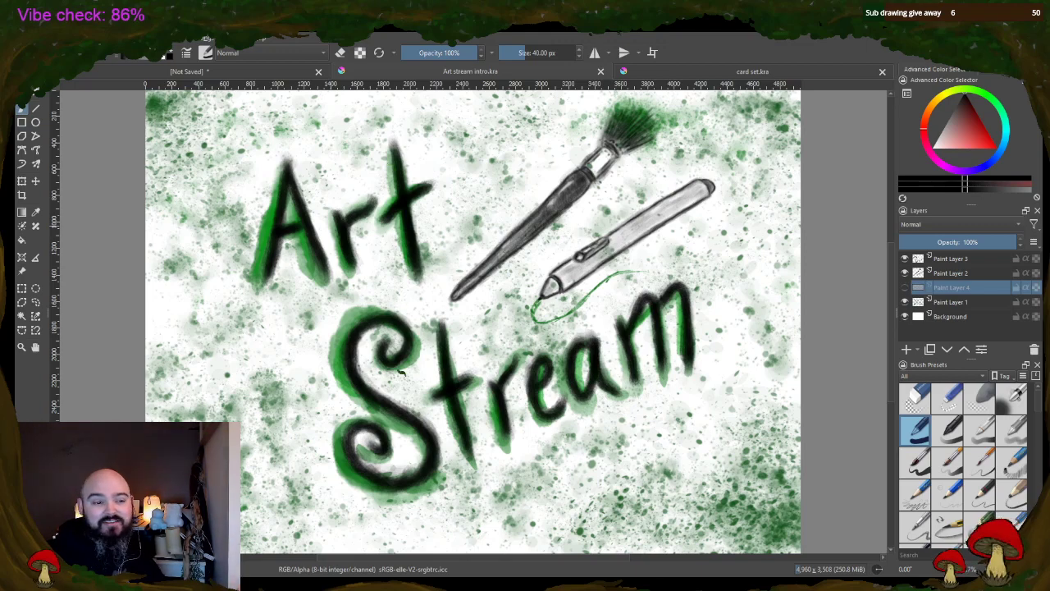
# - Switch to the card set.kra document and examine the blank ornamental card frames across the sheet
pyautogui.click(763, 74)
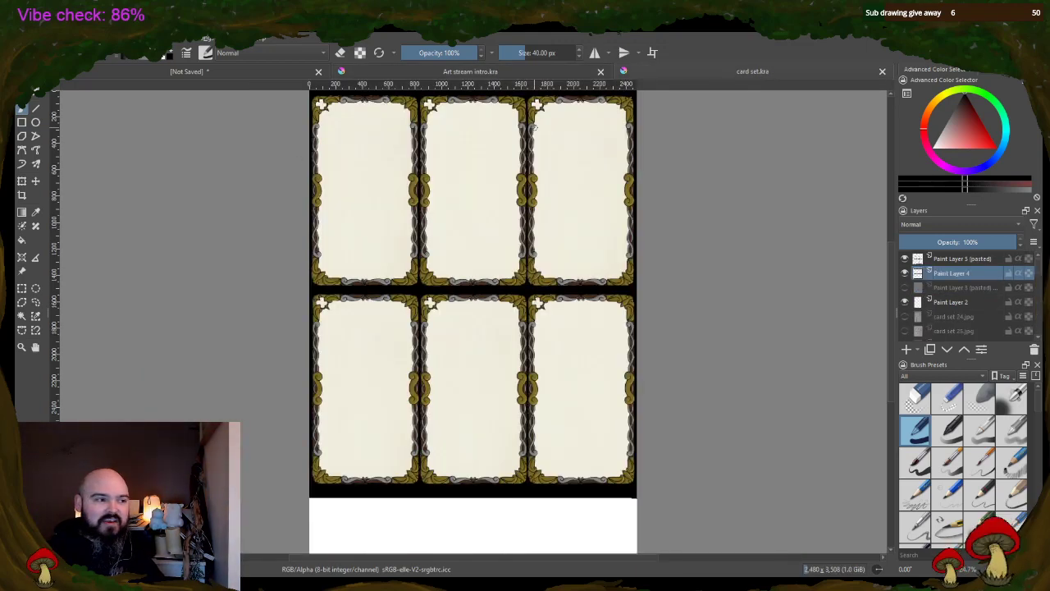
pyautogui.scroll(3, 537, 139)
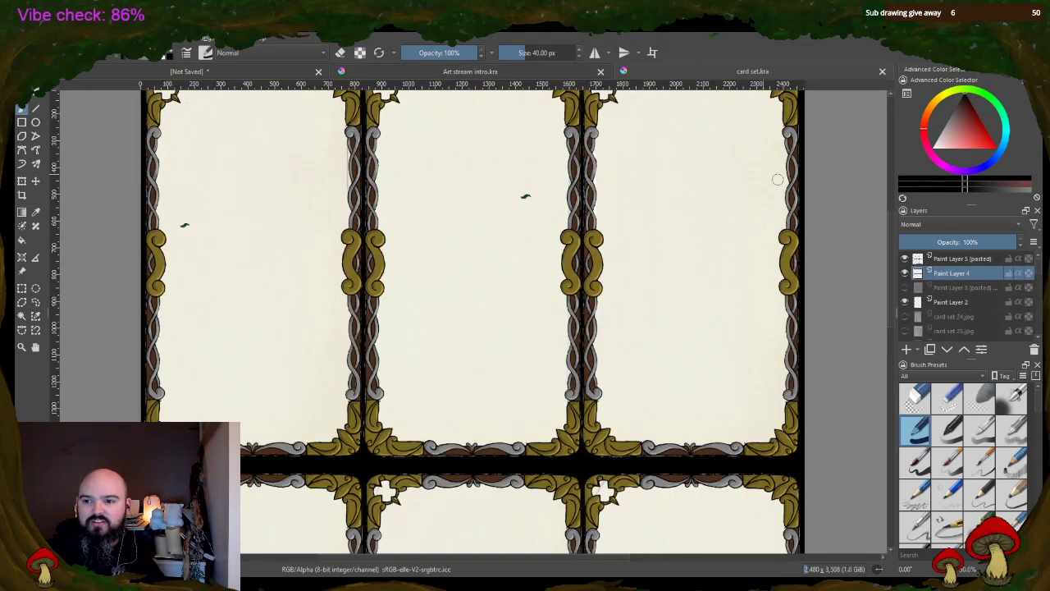
pyautogui.scroll(-2, 774, 171)
pyautogui.scroll(3, 433, 127)
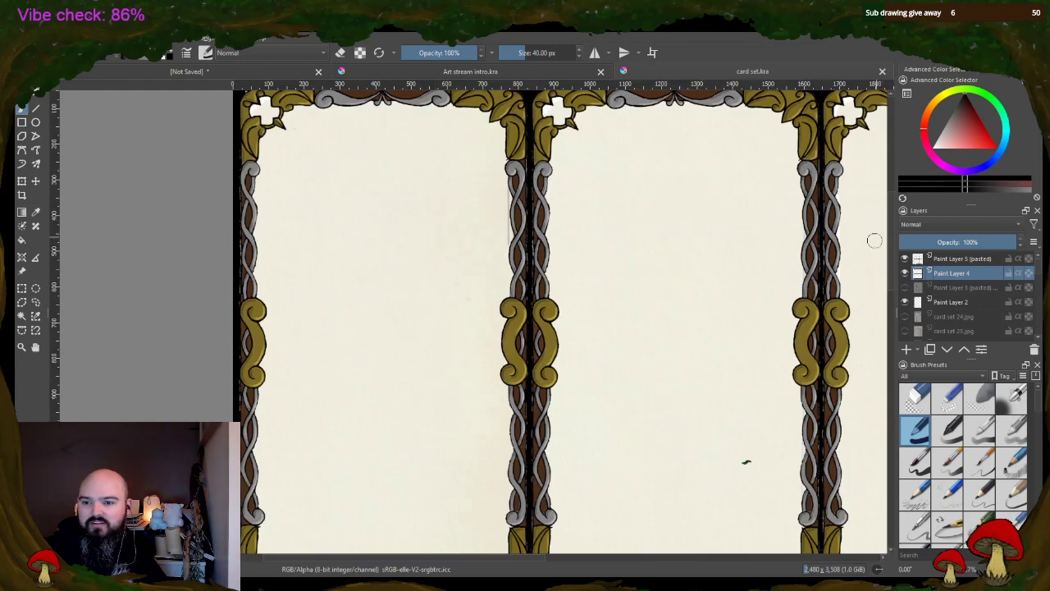
pyautogui.moveTo(540, 559); pyautogui.dragTo(601, 545)
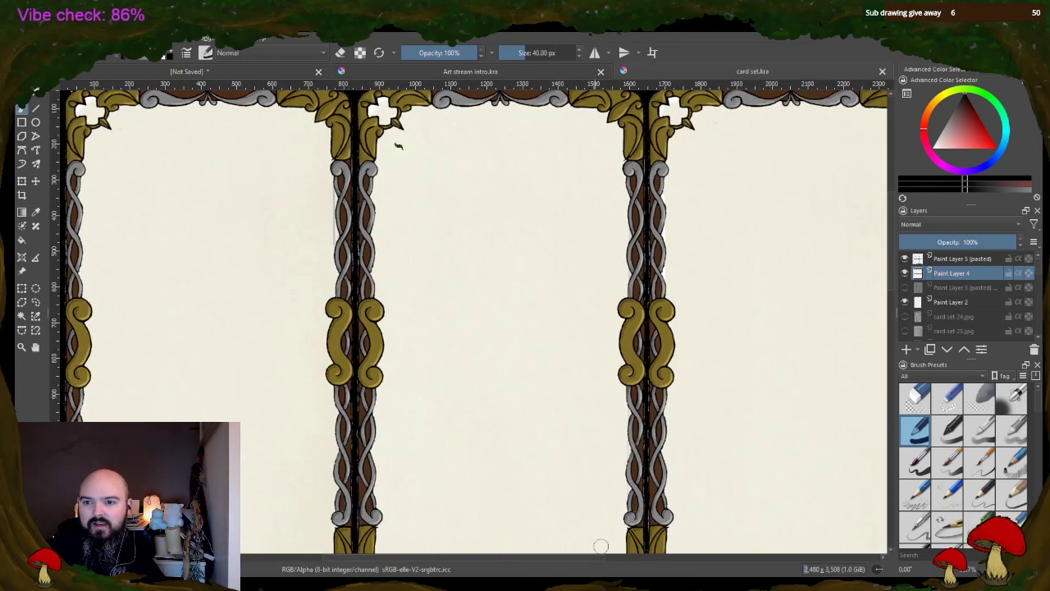
pyautogui.scroll(-2, 895, 263)
pyautogui.scroll(3, 893, 295)
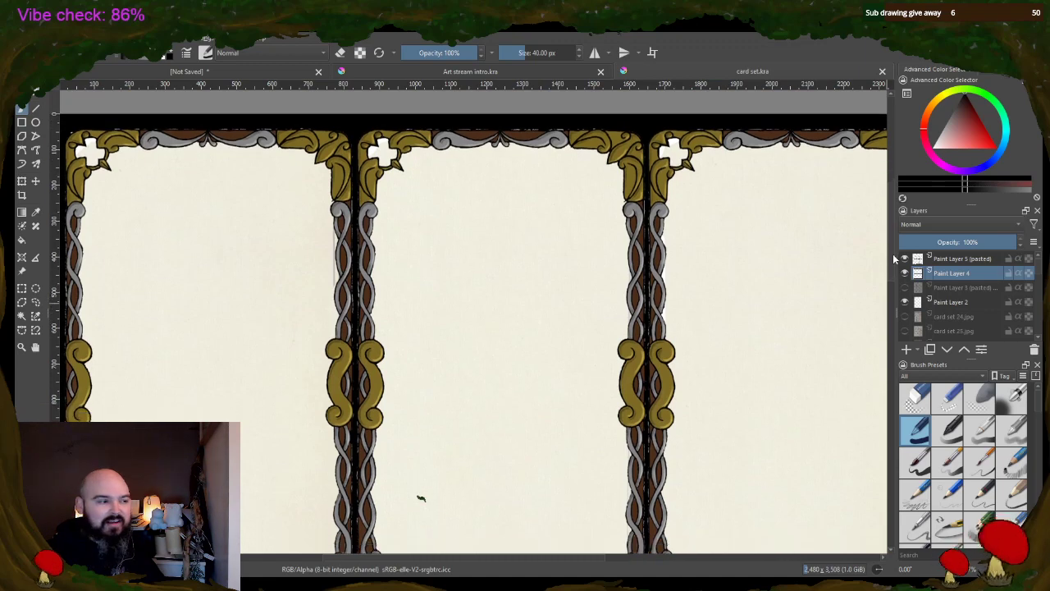
pyautogui.scroll(-2, 893, 293)
pyautogui.scroll(2, 893, 272)
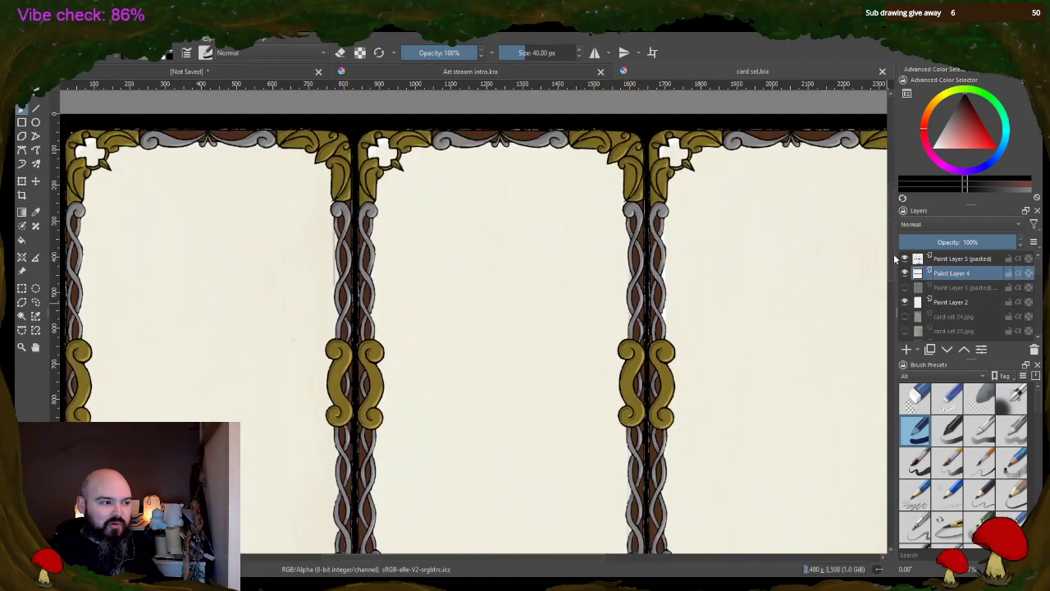
pyautogui.scroll(-2, 895, 259)
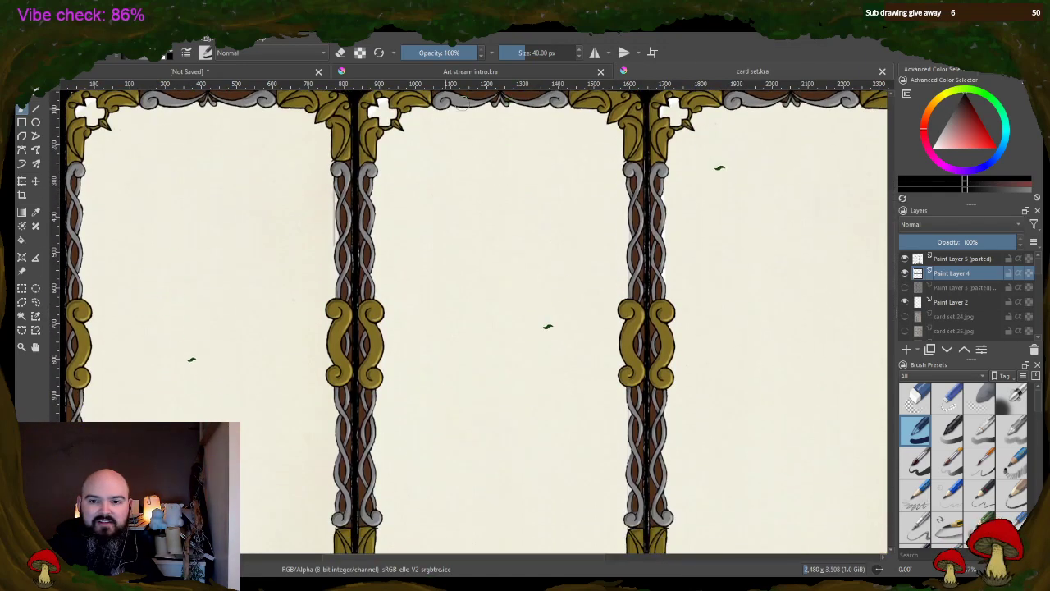
pyautogui.scroll(2, 895, 259)
pyautogui.scroll(-2, 641, 232)
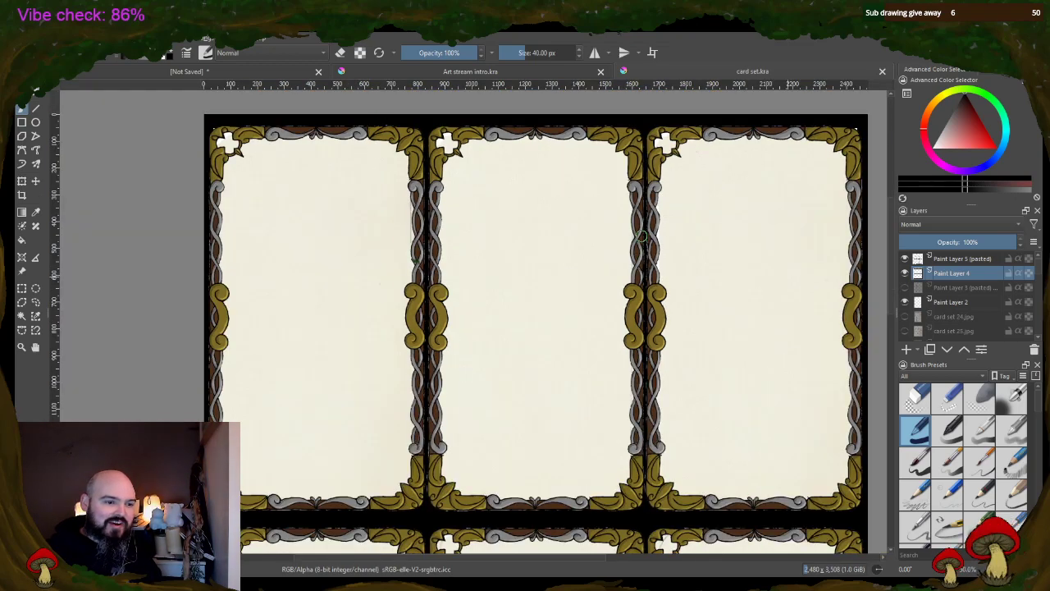
pyautogui.scroll(-2, 668, 249)
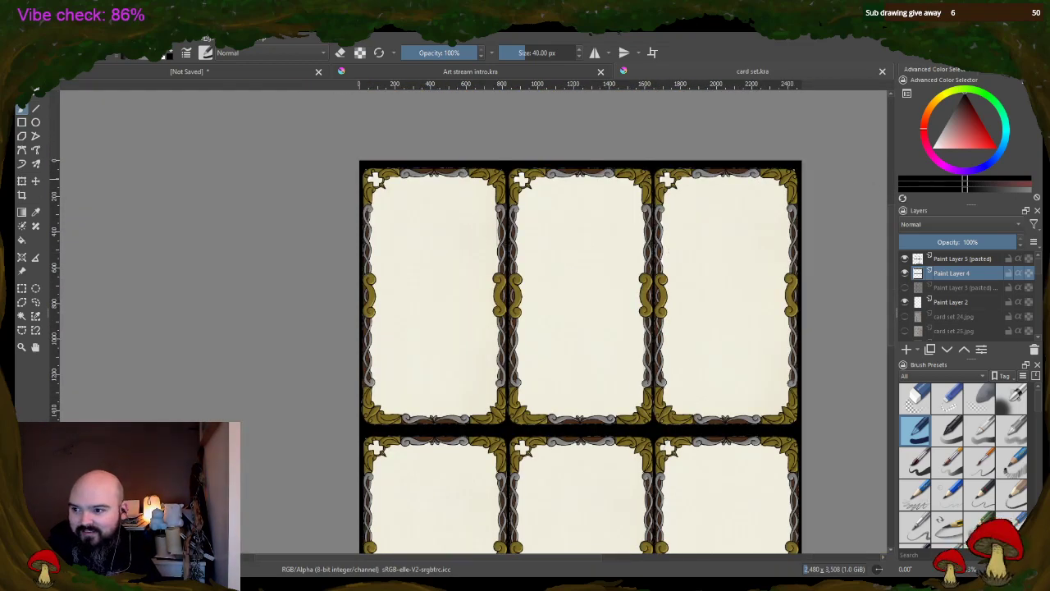
pyautogui.scroll(-2, 889, 233)
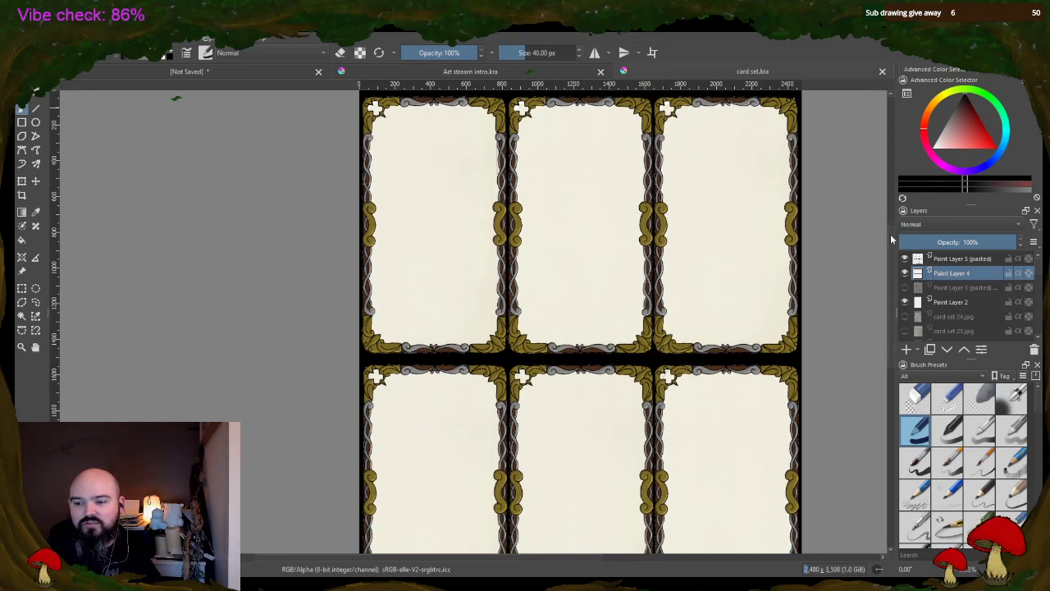
pyautogui.hscroll(3, 727, 183)
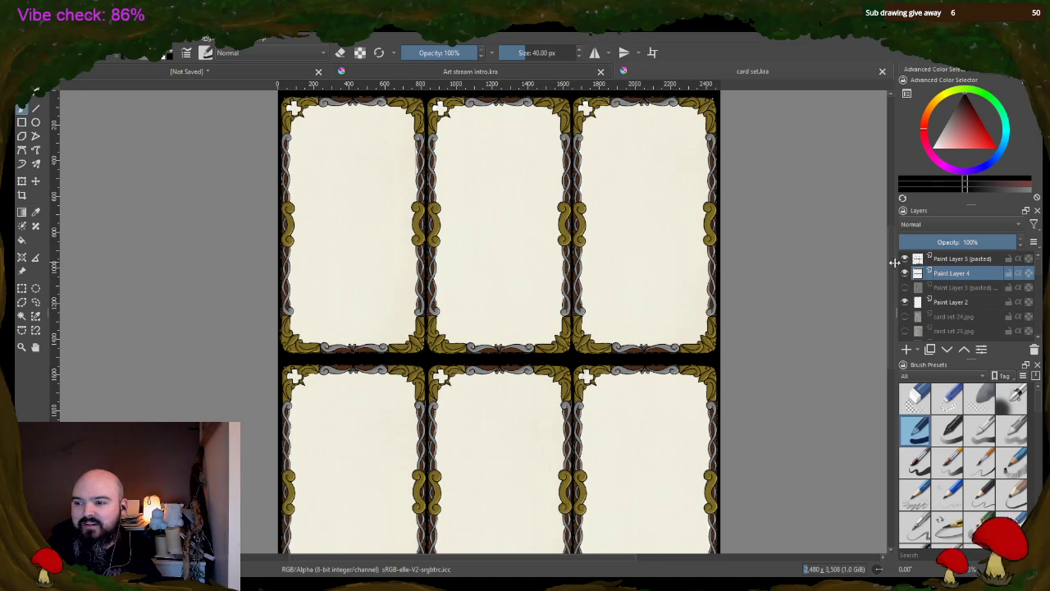
# - Show the card set 24.jpg layer to view its six card drawings, and hide it again
pyautogui.scroll(-1, 894, 263)
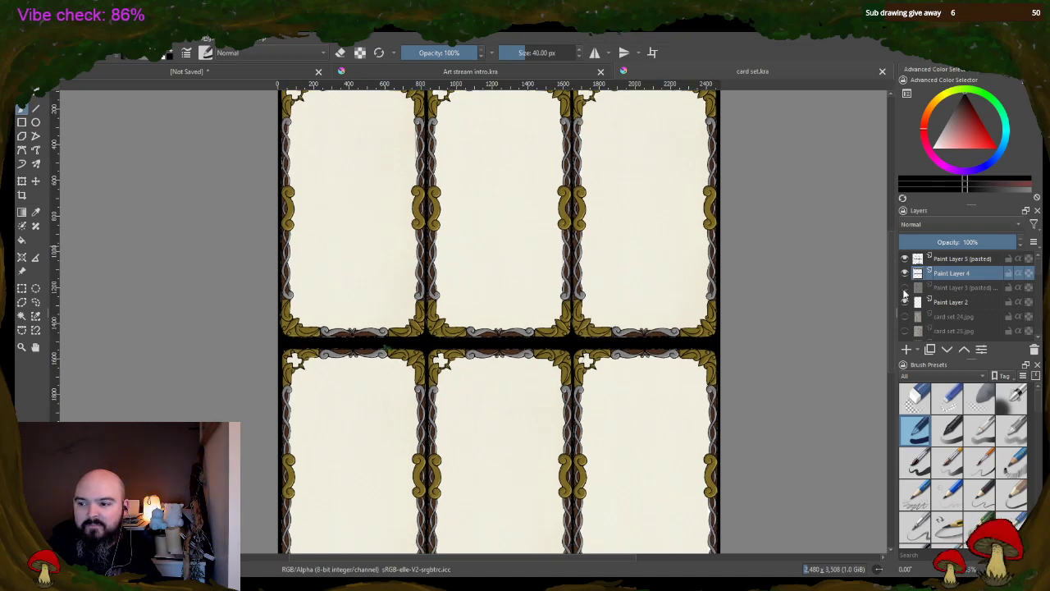
pyautogui.scroll(-2, 905, 291)
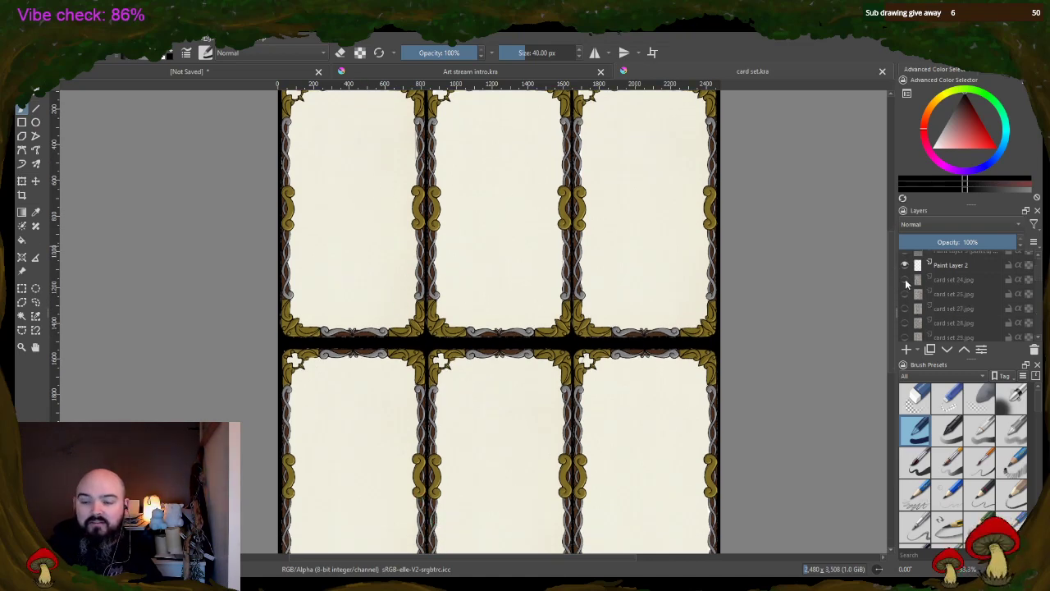
pyautogui.click(906, 279)
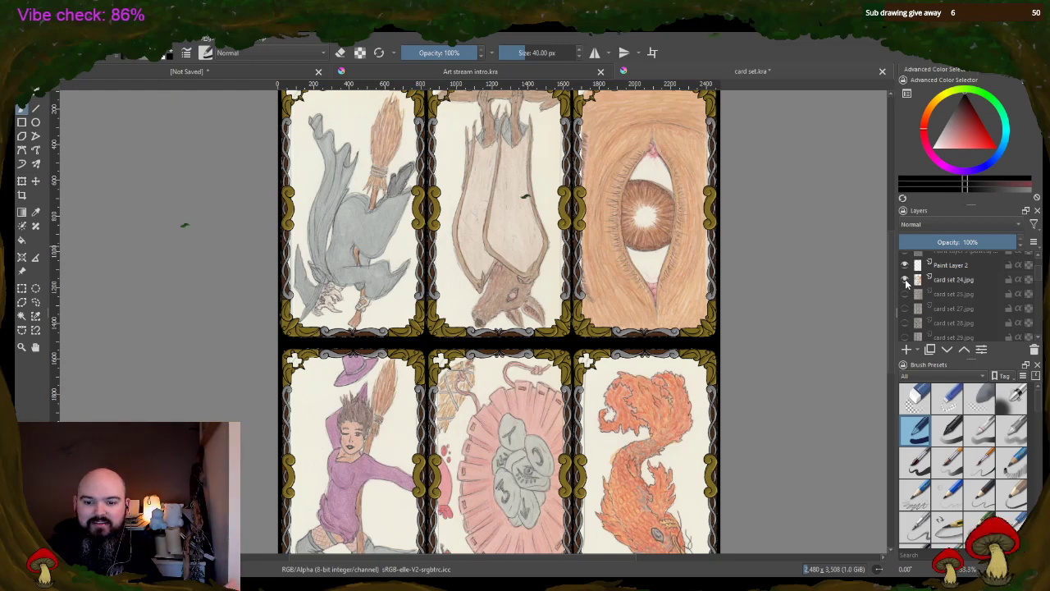
pyautogui.scroll(-2, 889, 288)
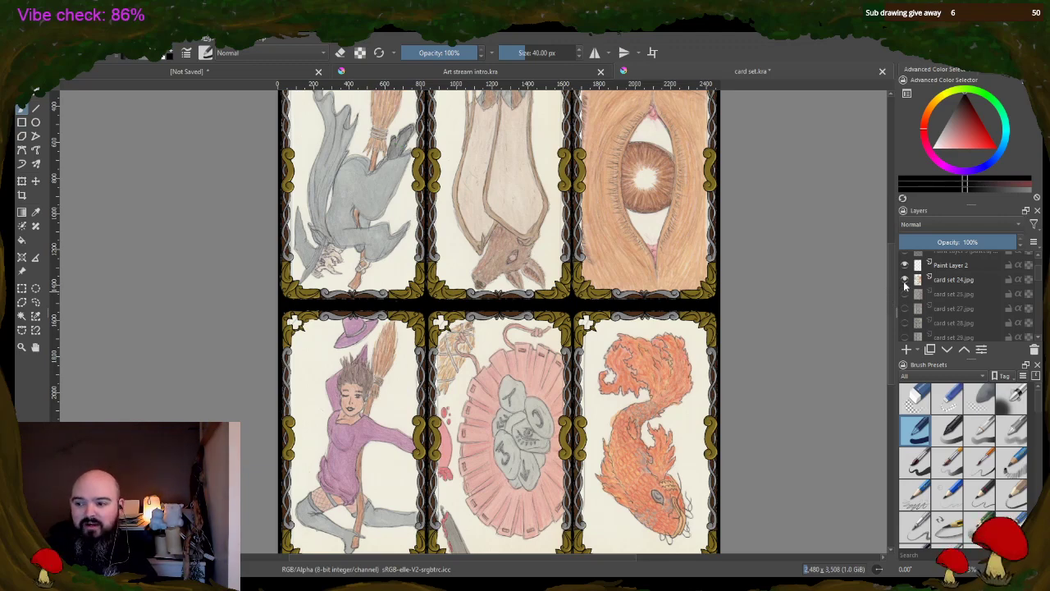
pyautogui.click(906, 279)
# - View the card set 25.jpg and card set 27.jpg artwork one at a time, hiding each layer after viewing
pyautogui.click(906, 294)
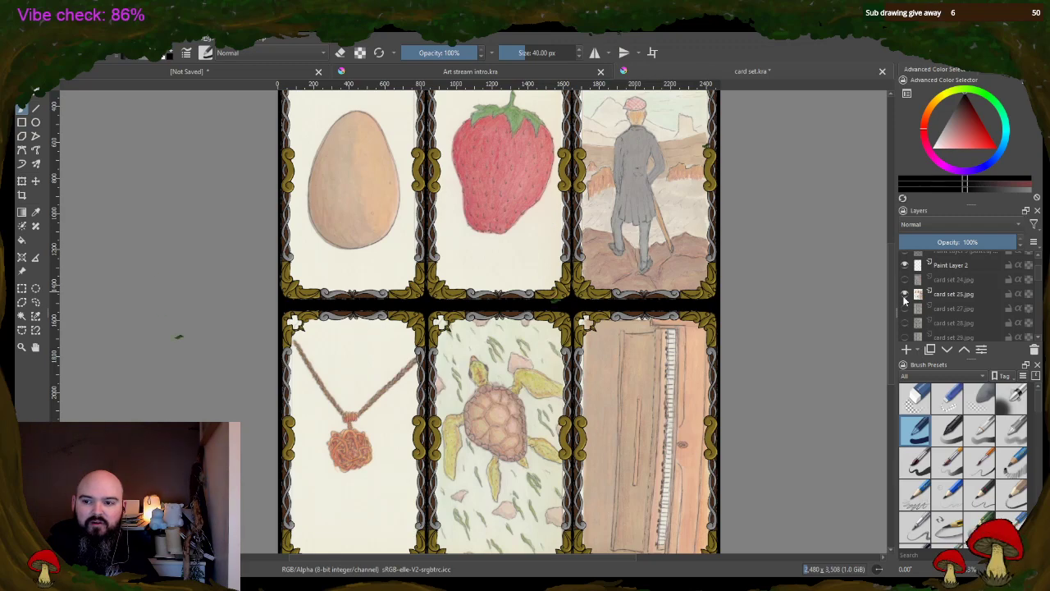
pyautogui.click(906, 294)
pyautogui.click(905, 309)
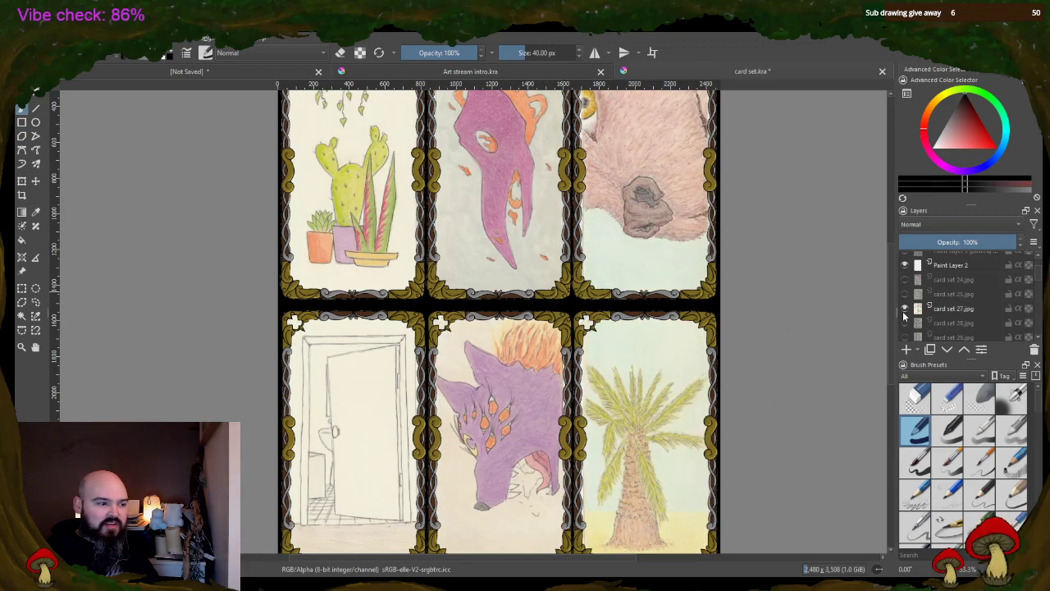
pyautogui.click(905, 308)
# - View the card set 28.jpg and card set 29.jpg artwork one at a time, hiding each layer after viewing
pyautogui.click(905, 322)
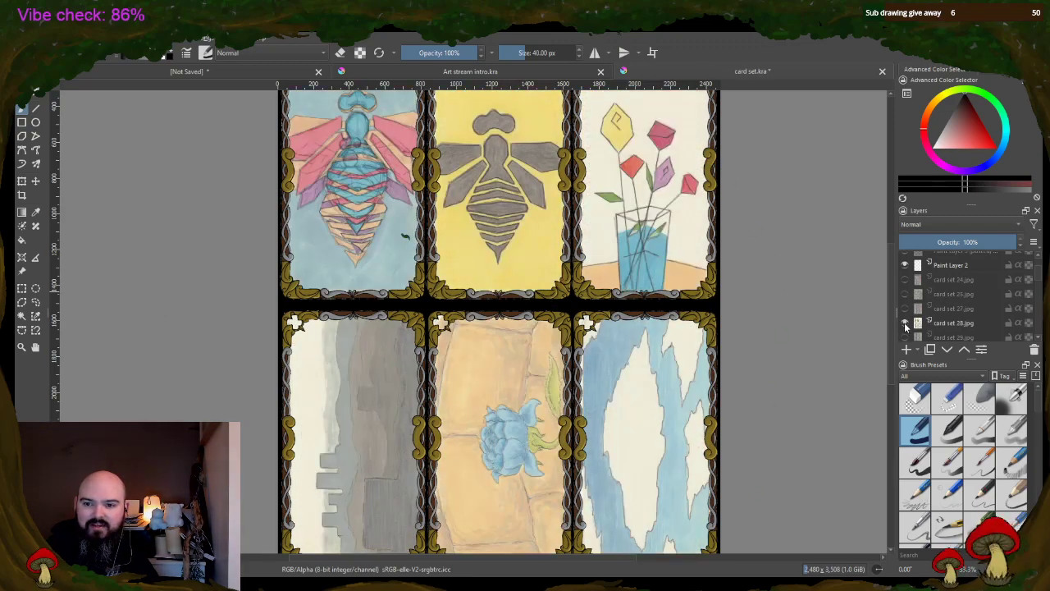
pyautogui.click(905, 324)
pyautogui.click(905, 337)
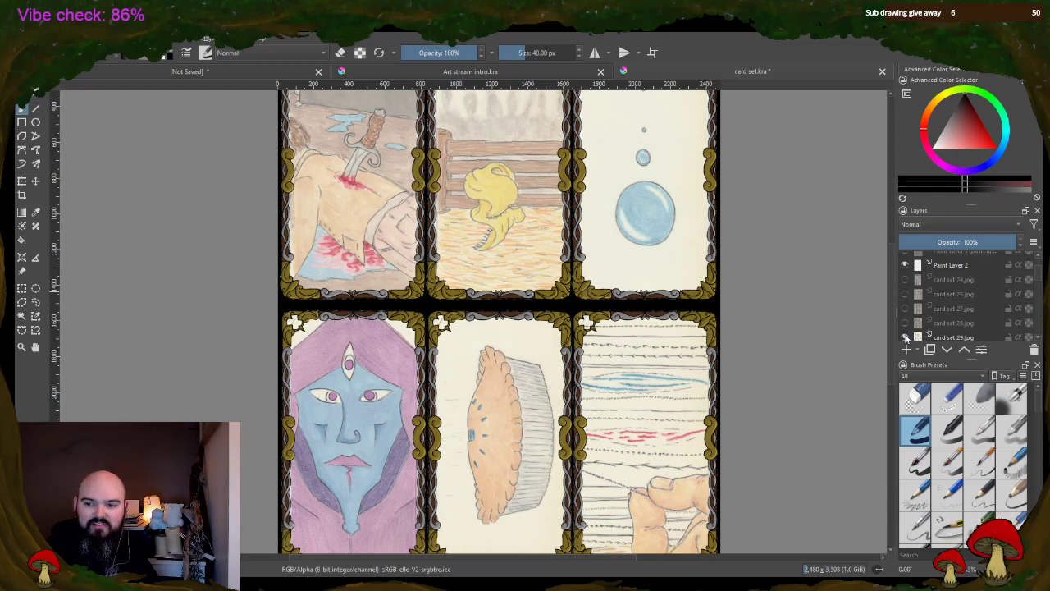
pyautogui.click(905, 336)
# - Briefly show and hide the card set 23.jpg, 32.jpg, 30.jpg and 29.jpg layers to check their drawings
pyautogui.scroll(-2, 907, 311)
pyautogui.click(906, 299)
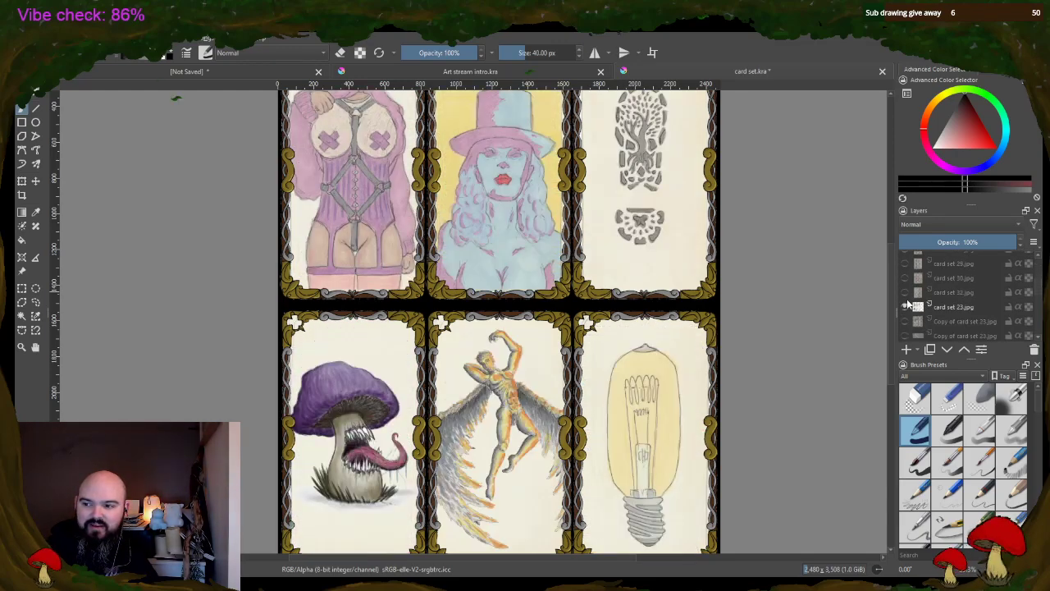
pyautogui.click(906, 293)
pyautogui.click(905, 304)
pyautogui.click(906, 293)
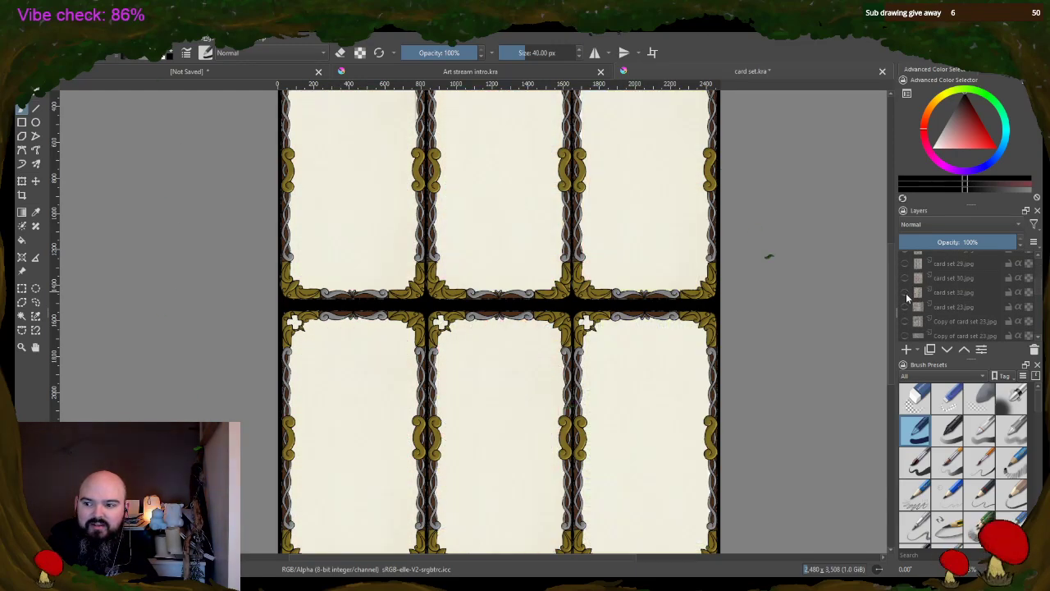
pyautogui.click(907, 277)
pyautogui.click(907, 277)
pyautogui.click(907, 264)
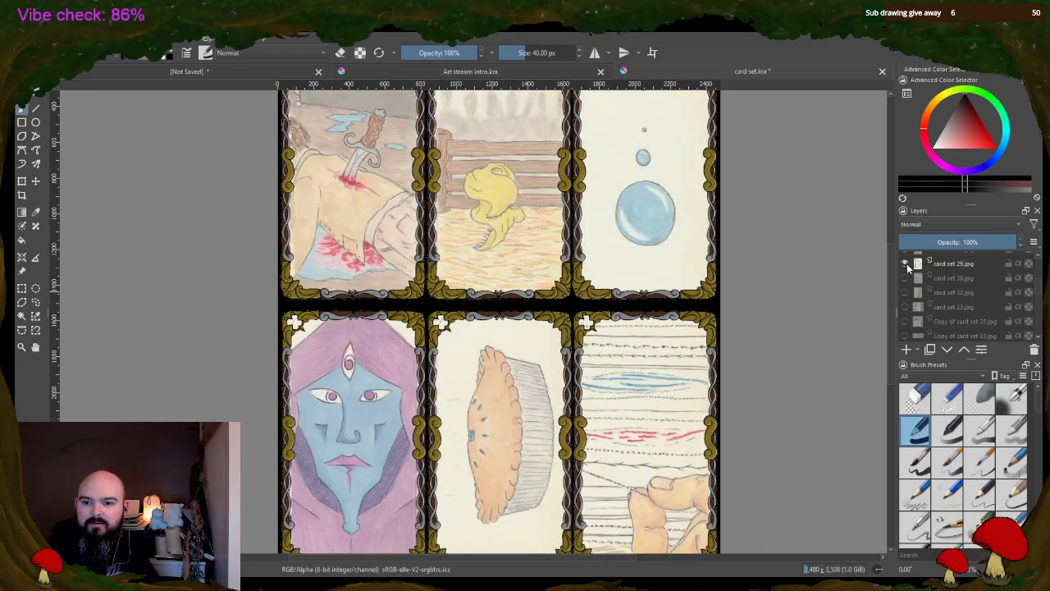
pyautogui.click(907, 264)
# - View the artwork of card set 23.jpg and the two copy layers directly beneath it, hiding each layer after viewing
pyautogui.click(907, 306)
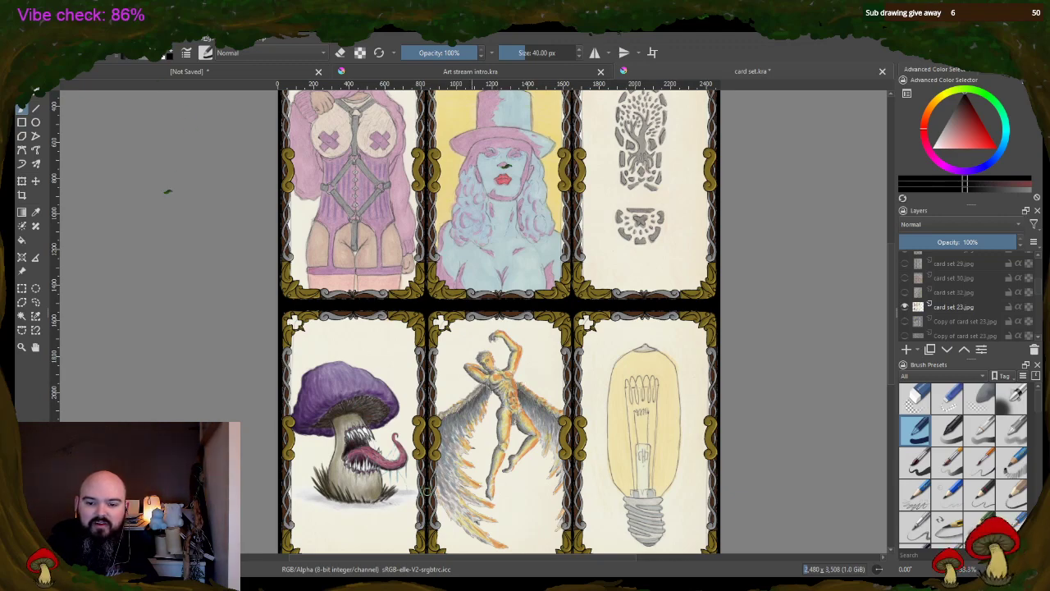
pyautogui.click(905, 307)
pyautogui.click(905, 322)
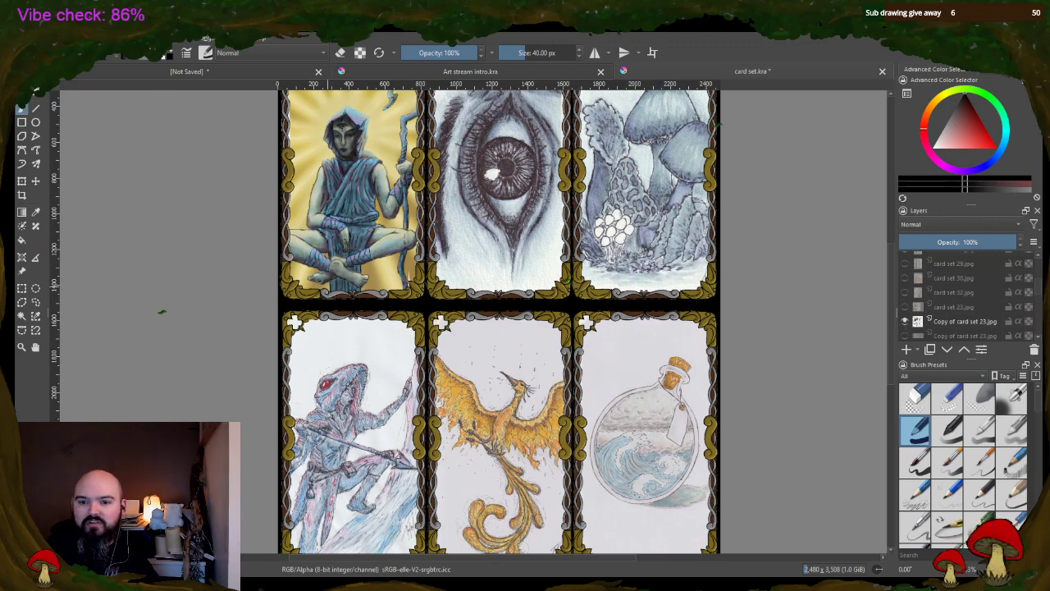
pyautogui.click(904, 321)
pyautogui.click(902, 336)
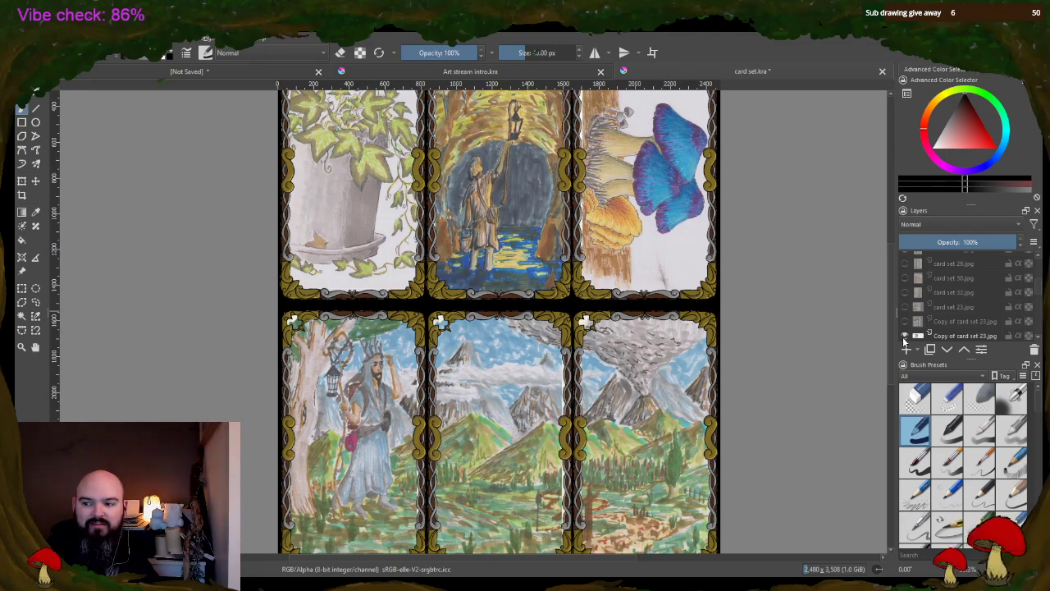
pyautogui.click(903, 337)
# - View the artwork of the last three Copy of card set 23.jpg layers one at a time, hiding each after viewing
pyautogui.scroll(-3, 908, 303)
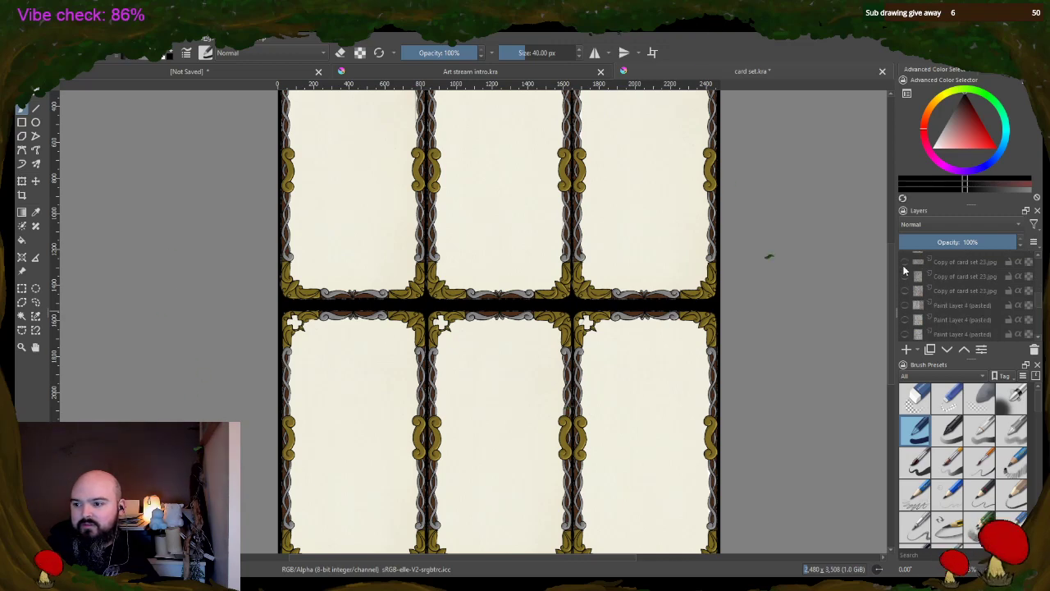
pyautogui.click(906, 263)
pyautogui.click(906, 262)
pyautogui.click(906, 277)
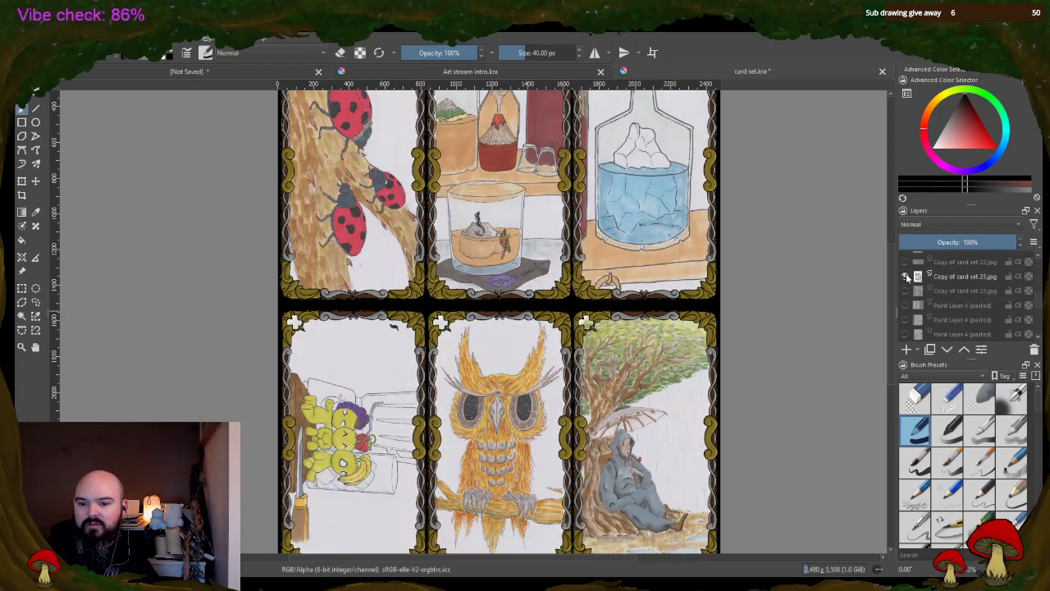
pyautogui.click(906, 277)
pyautogui.click(906, 288)
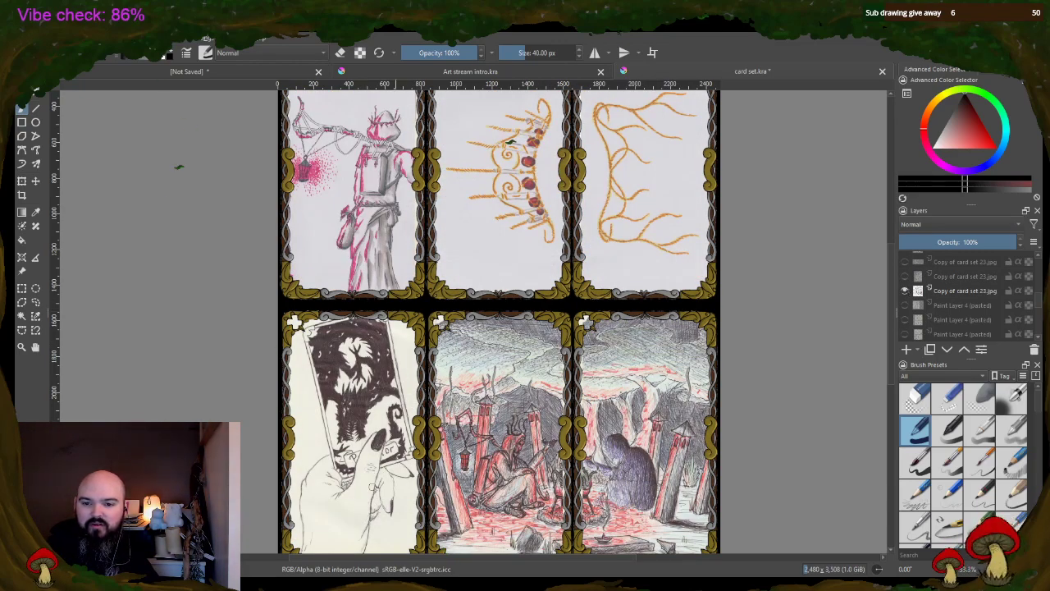
pyautogui.click(905, 291)
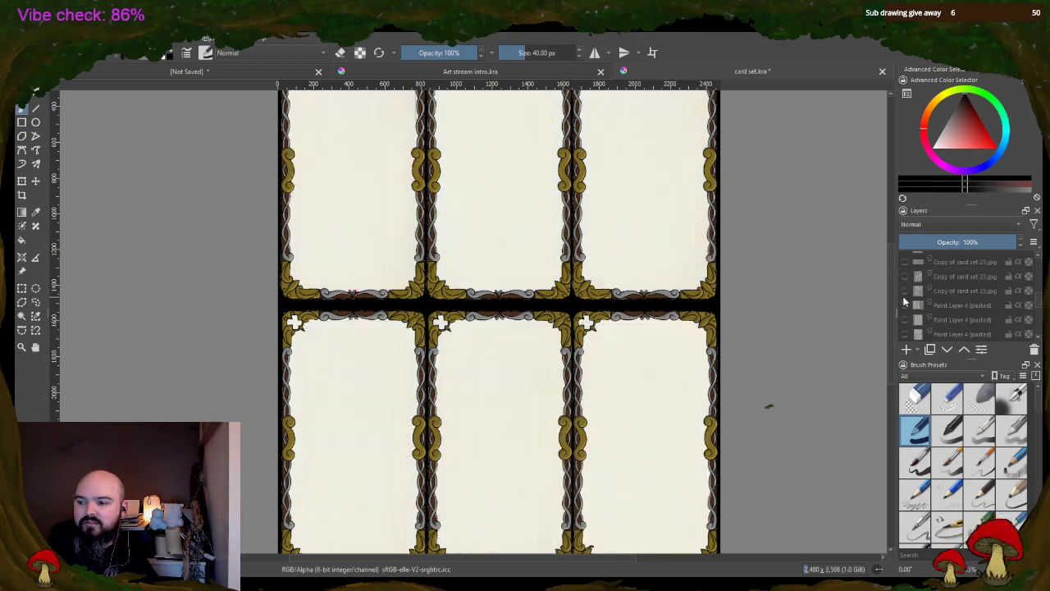
# - Show the uppermost of the consecutive Paint Layer 4 (pasted) layers and examine its barrel, shovel and puzzle-piece cards up close and as a whole sheet
pyautogui.click(905, 305)
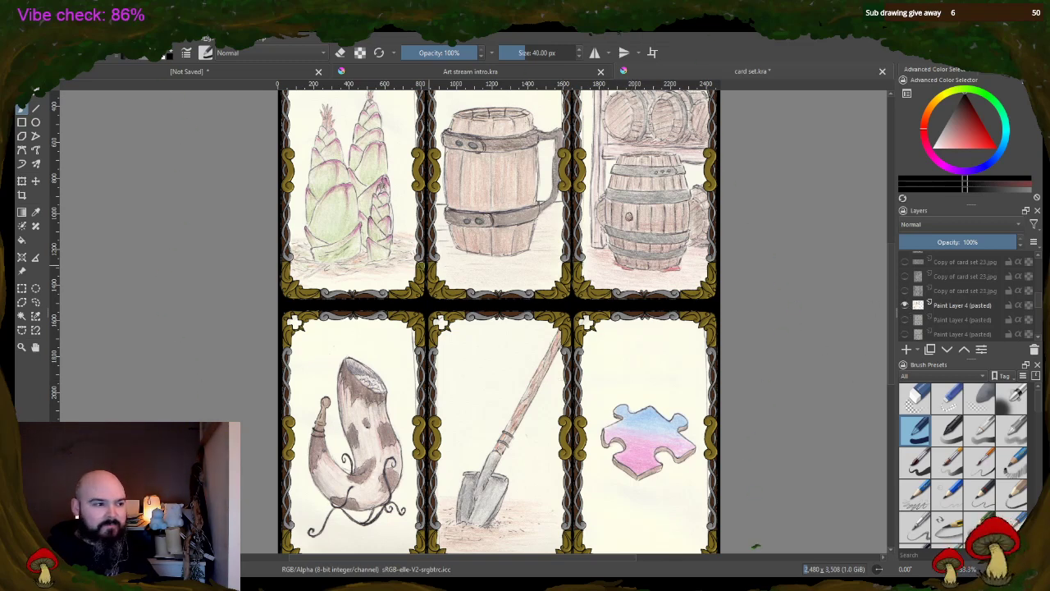
pyautogui.scroll(3, 414, 267)
pyautogui.scroll(-2, 418, 266)
pyautogui.scroll(3, 414, 238)
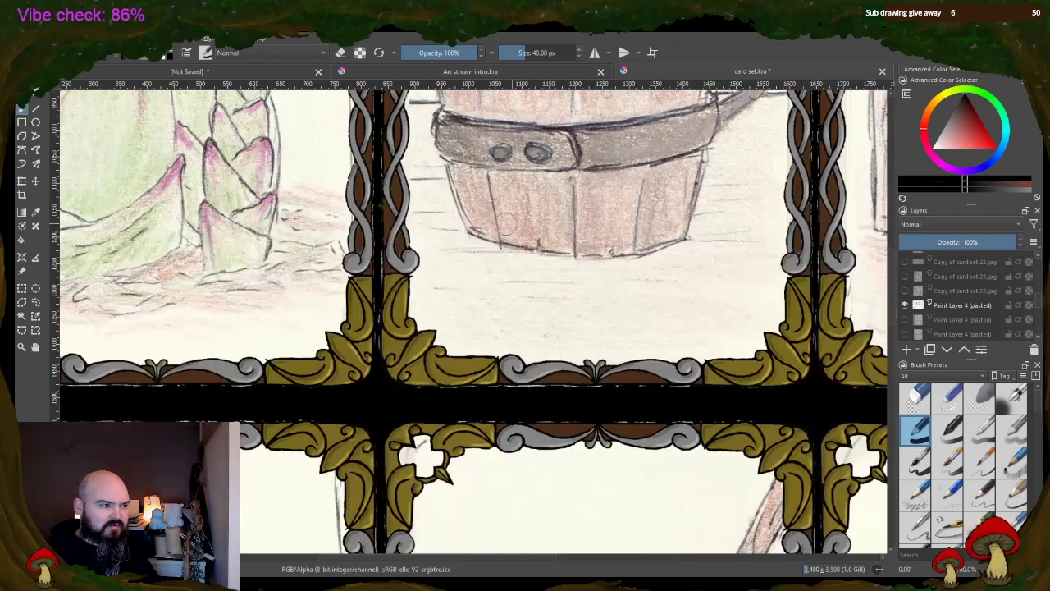
pyautogui.scroll(-4, 415, 235)
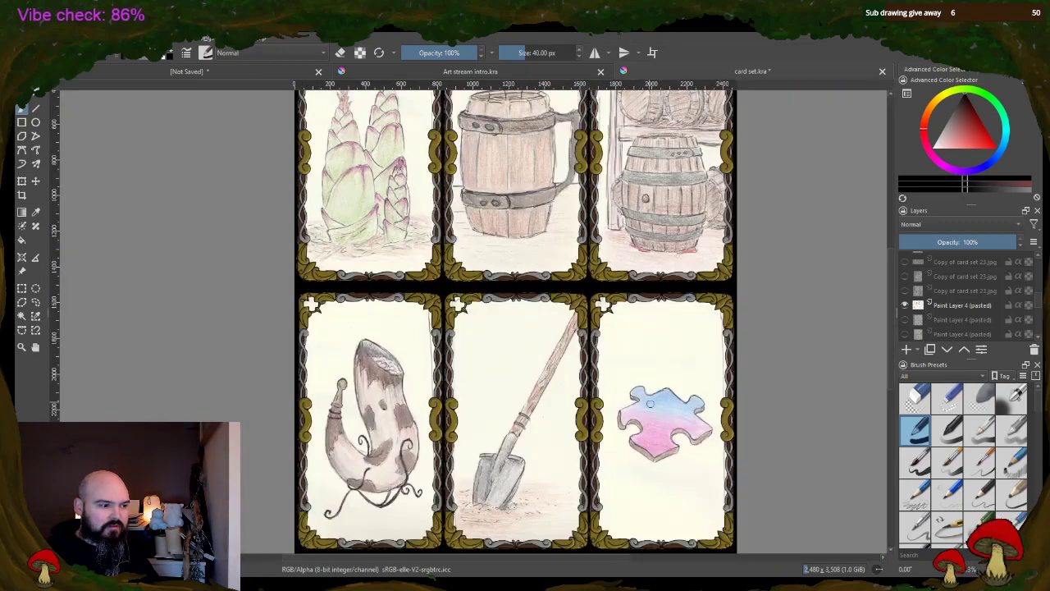
pyautogui.scroll(5, 681, 430)
pyautogui.scroll(-1, 682, 431)
pyautogui.scroll(-3, 582, 331)
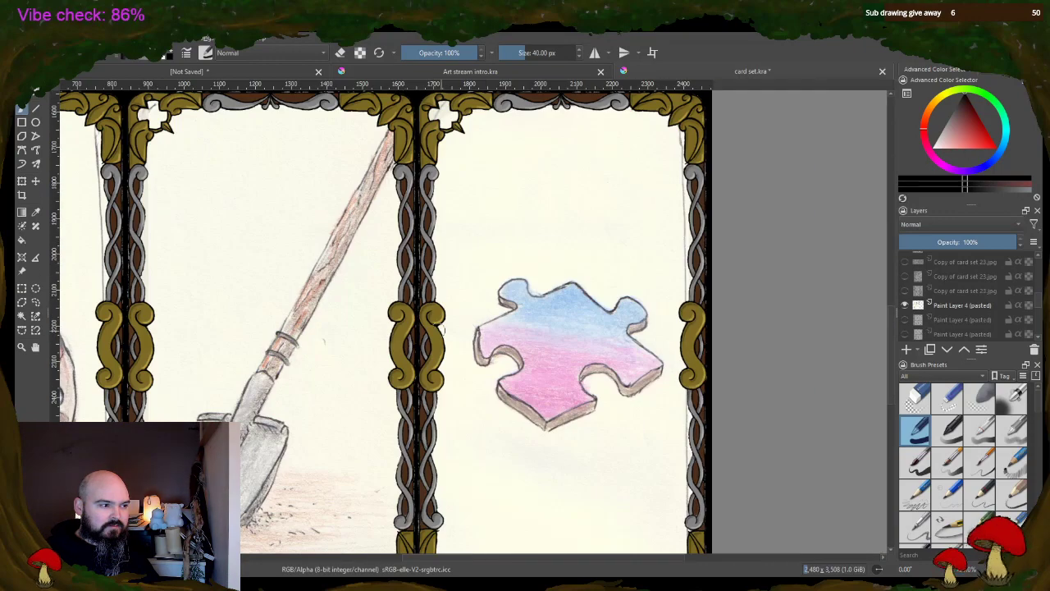
pyautogui.scroll(-4, 549, 225)
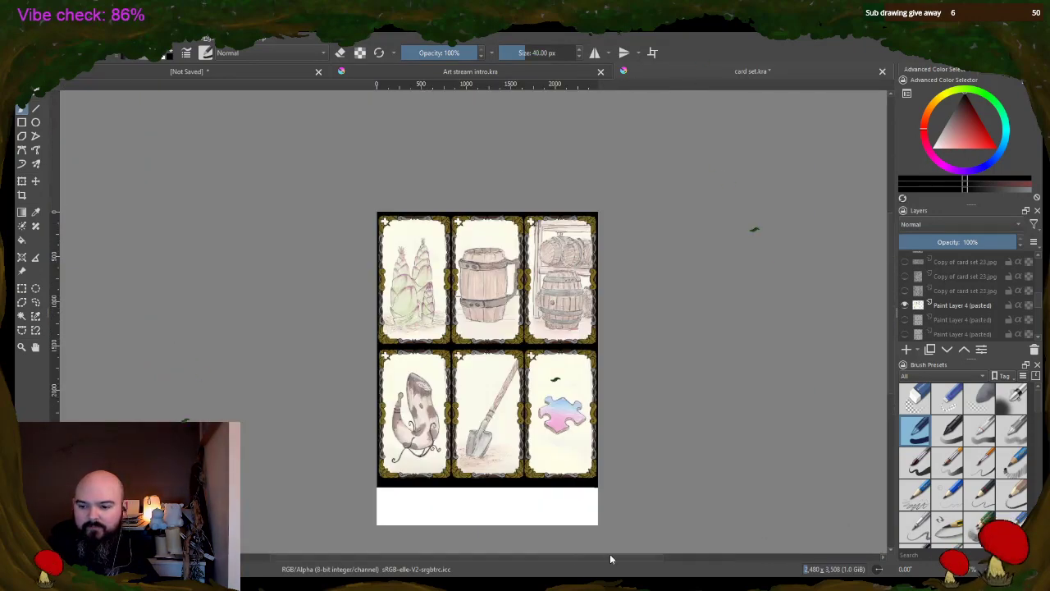
pyautogui.scroll(3, 408, 278)
pyautogui.scroll(-3, 760, 302)
pyautogui.scroll(-1, 731, 328)
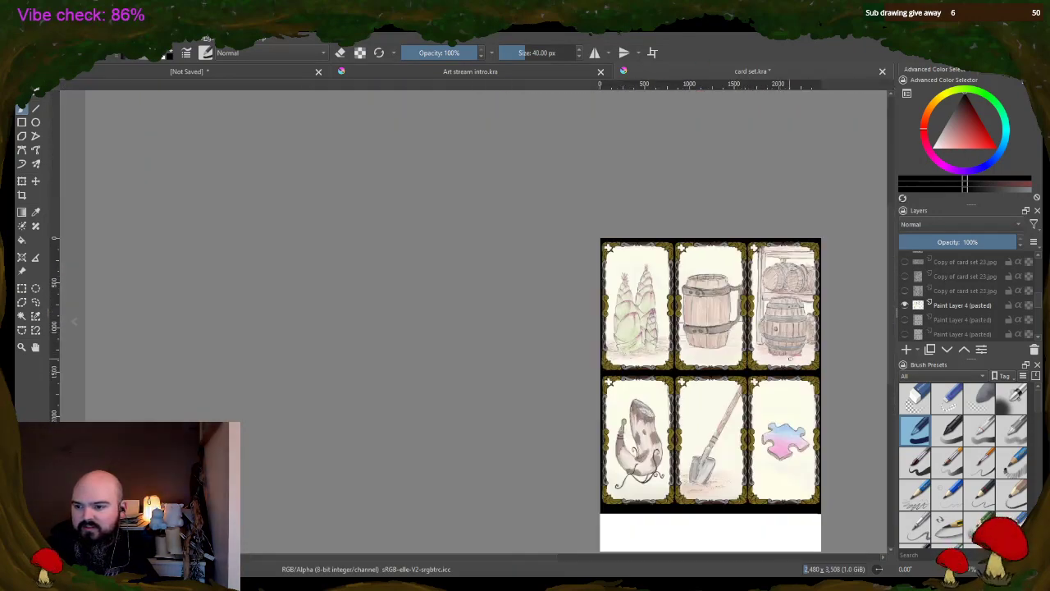
# - Look closer at the bamboo-shoot, tankard, barrel and puzzle-piece cards of the uppermost Paint Layer 4 (pasted) layer, and hide that layer
pyautogui.scroll(1, 792, 362)
pyautogui.moveTo(533, 557); pyautogui.dragTo(578, 556)
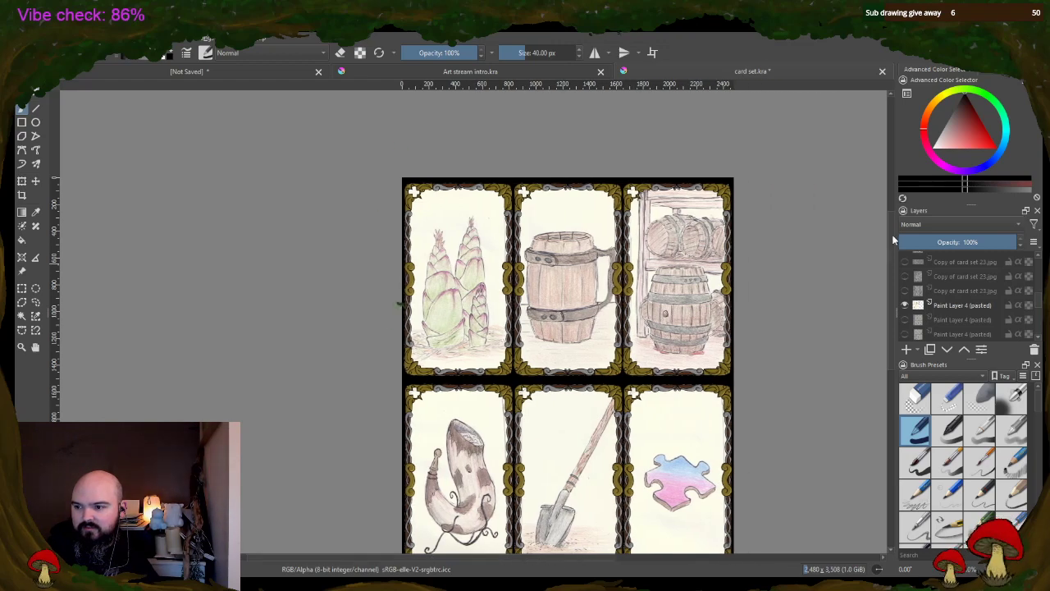
pyautogui.scroll(-1, 894, 242)
pyautogui.scroll(1, 894, 257)
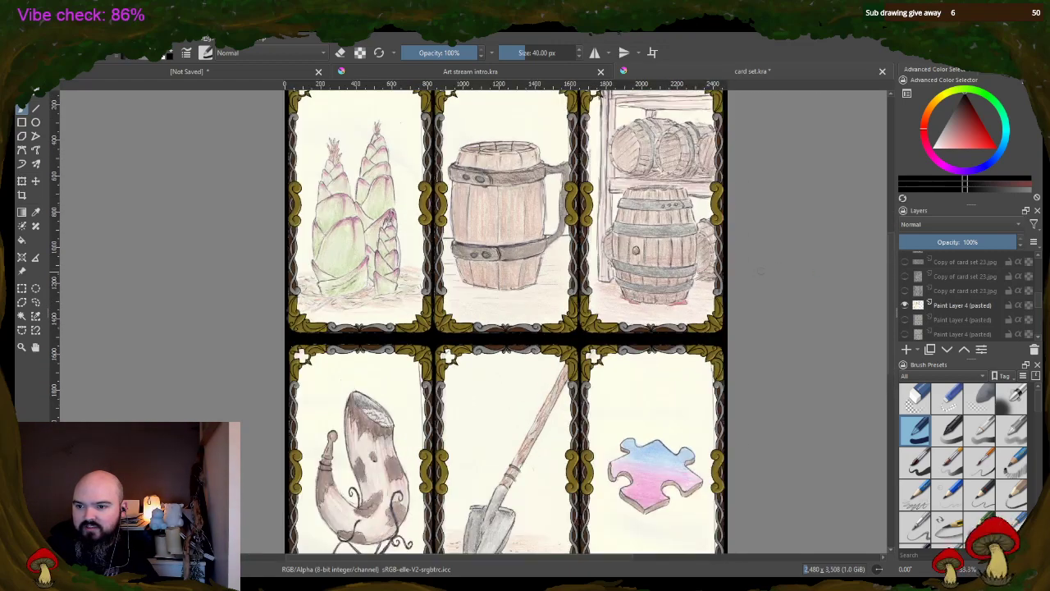
pyautogui.click(904, 305)
# - View the next three Paint Layer 4 (pasted) layers above Arbitrator Design.png one at a time, hiding each after viewing
pyautogui.click(906, 320)
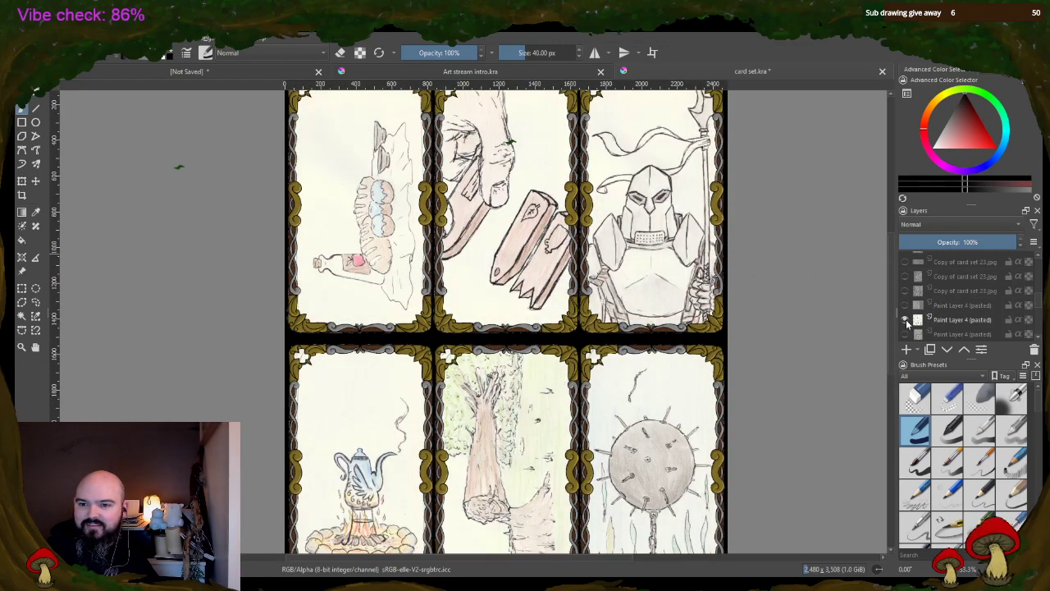
pyautogui.scroll(-1, 906, 319)
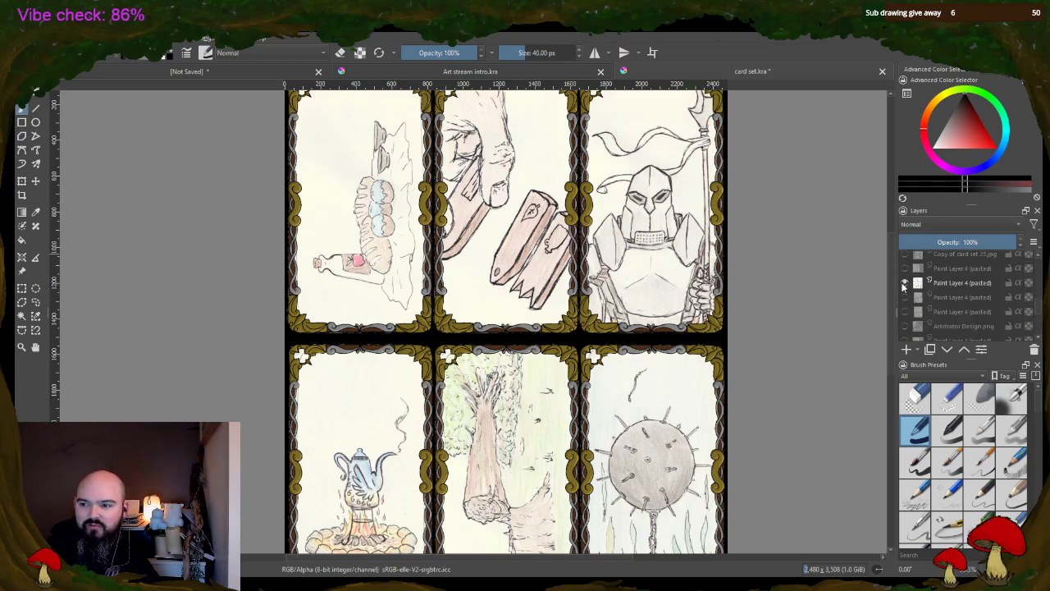
pyautogui.click(905, 283)
pyautogui.click(906, 298)
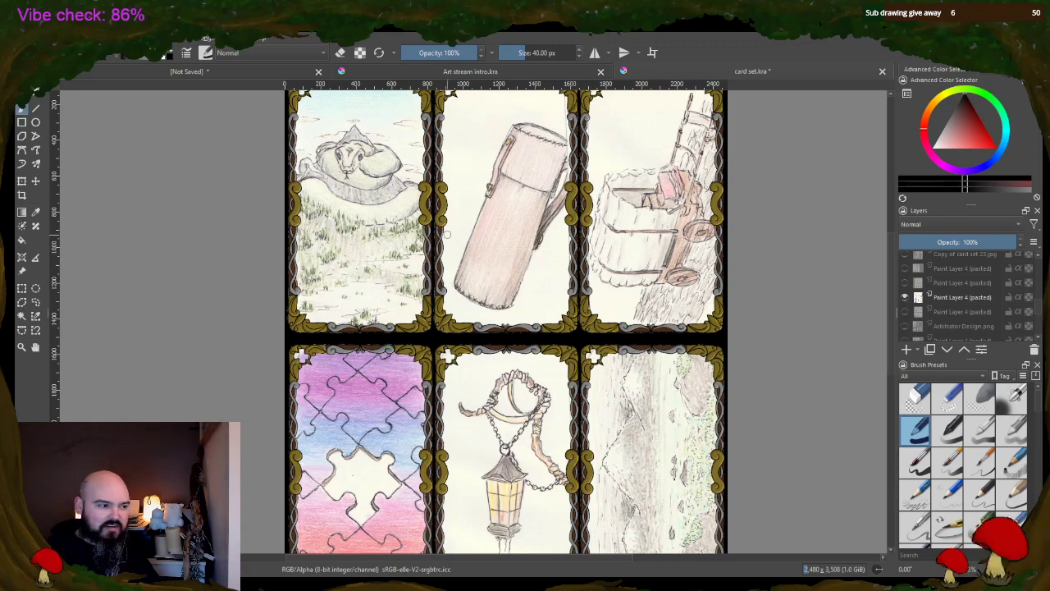
pyautogui.click(905, 311)
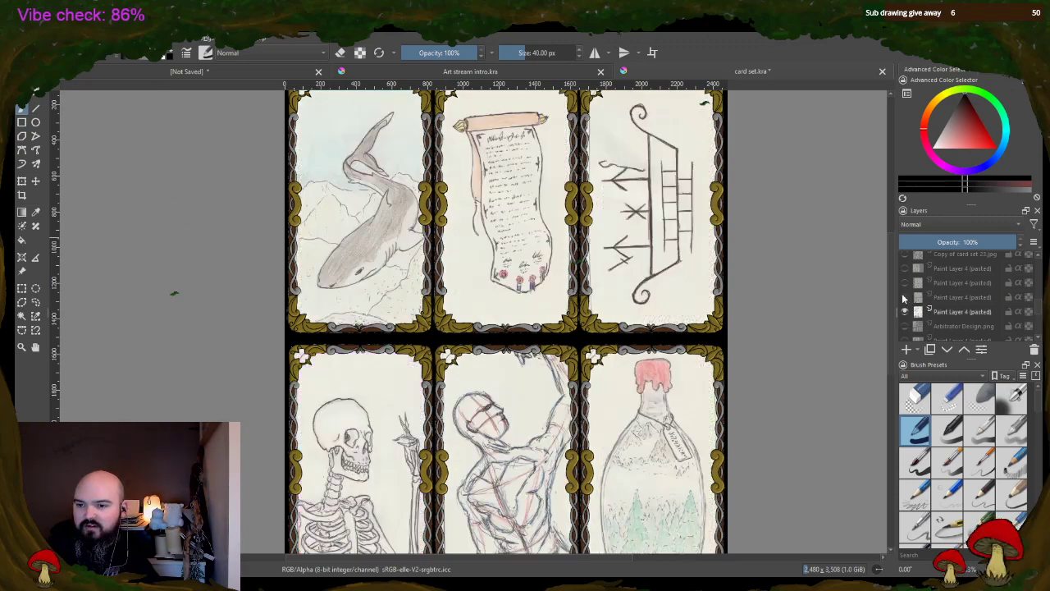
pyautogui.click(905, 297)
# - Show the Arbitrator Design.png layer, examine its chest, horseman, mushroom and sunflower cards, and hide it
pyautogui.scroll(-1, 904, 299)
pyautogui.click(905, 276)
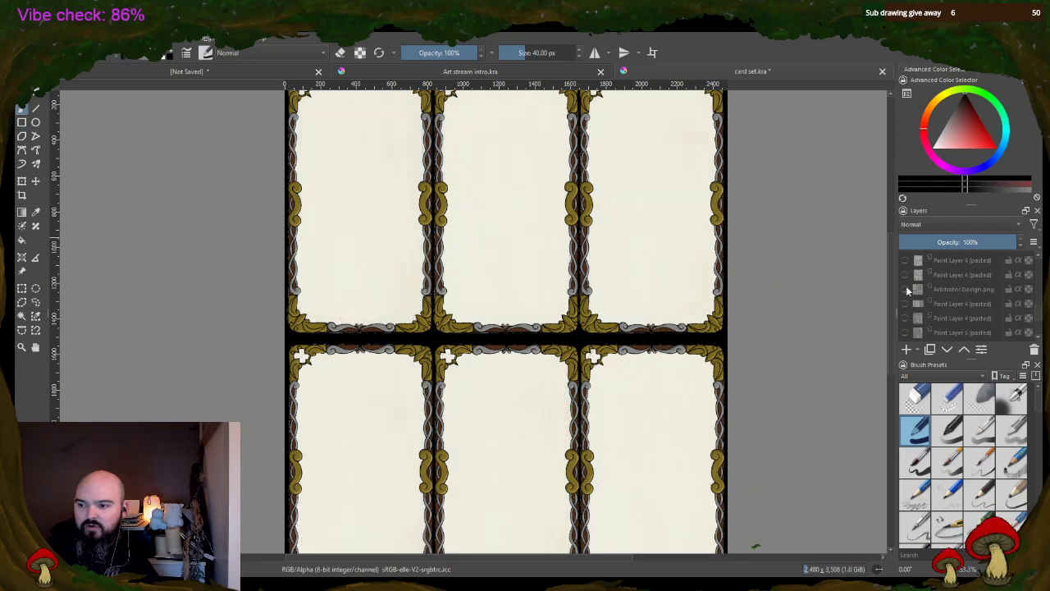
pyautogui.click(906, 289)
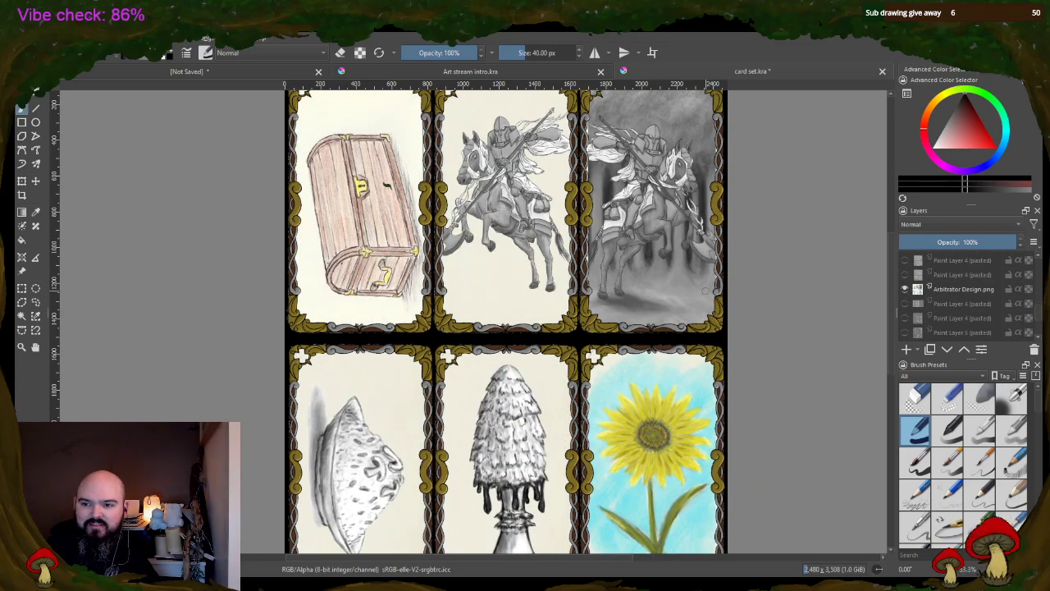
pyautogui.scroll(-2, 891, 299)
pyautogui.scroll(-1, 931, 302)
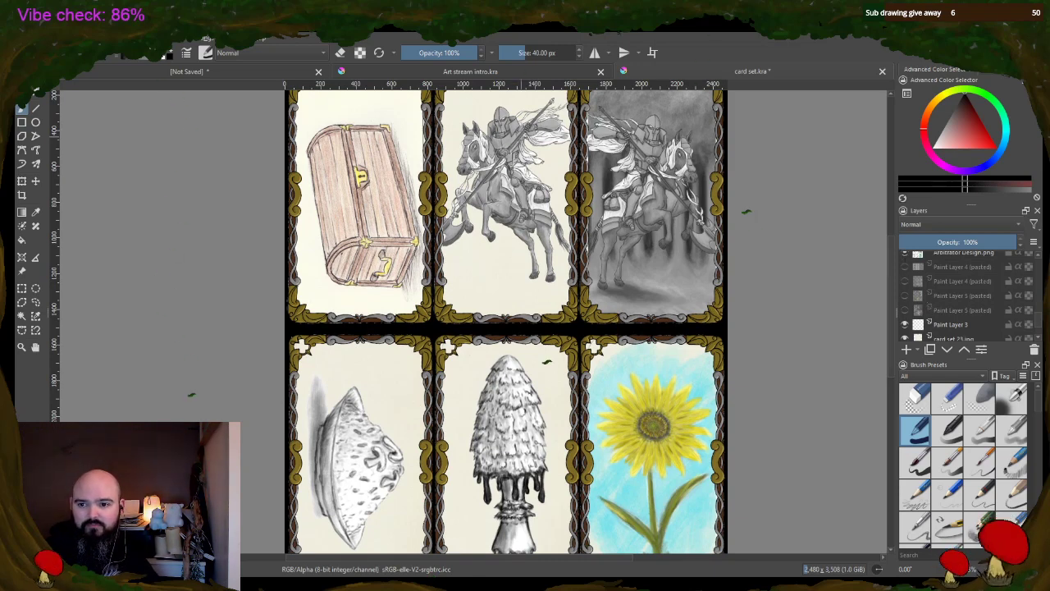
pyautogui.click(905, 266)
pyautogui.click(905, 266)
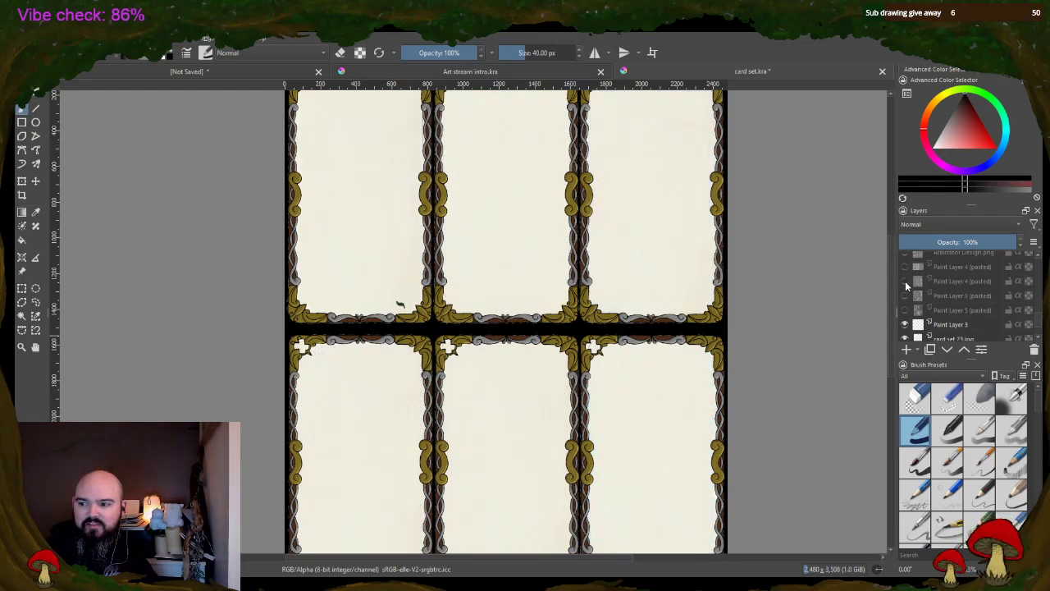
# - View the Paint Layer 4 (pasted) layer with the bee cards and both Paint Layer 5 (pasted) layers, hiding each after viewing
pyautogui.click(905, 281)
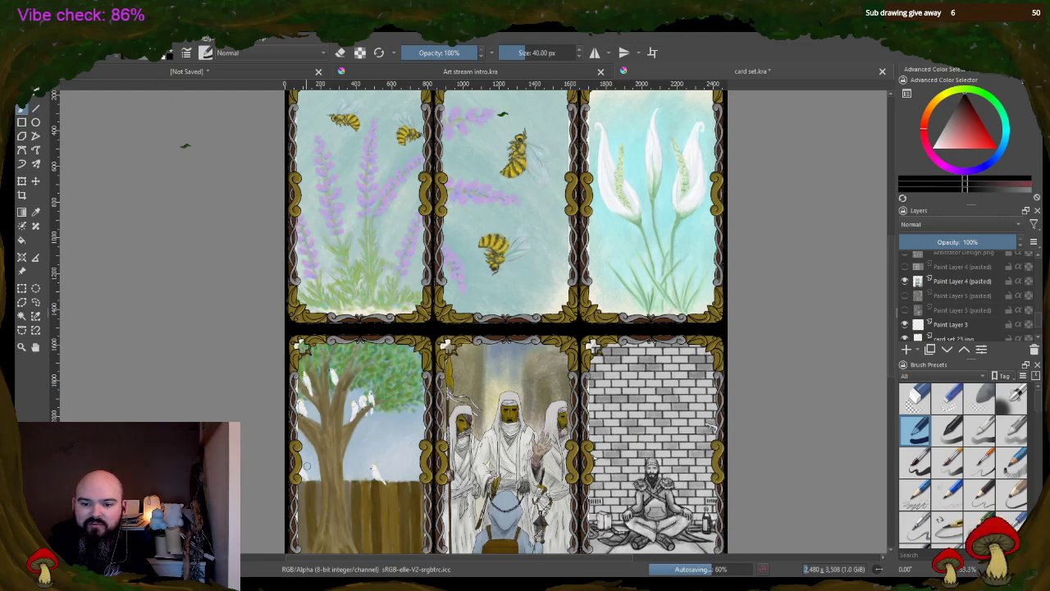
pyautogui.click(905, 280)
pyautogui.click(905, 296)
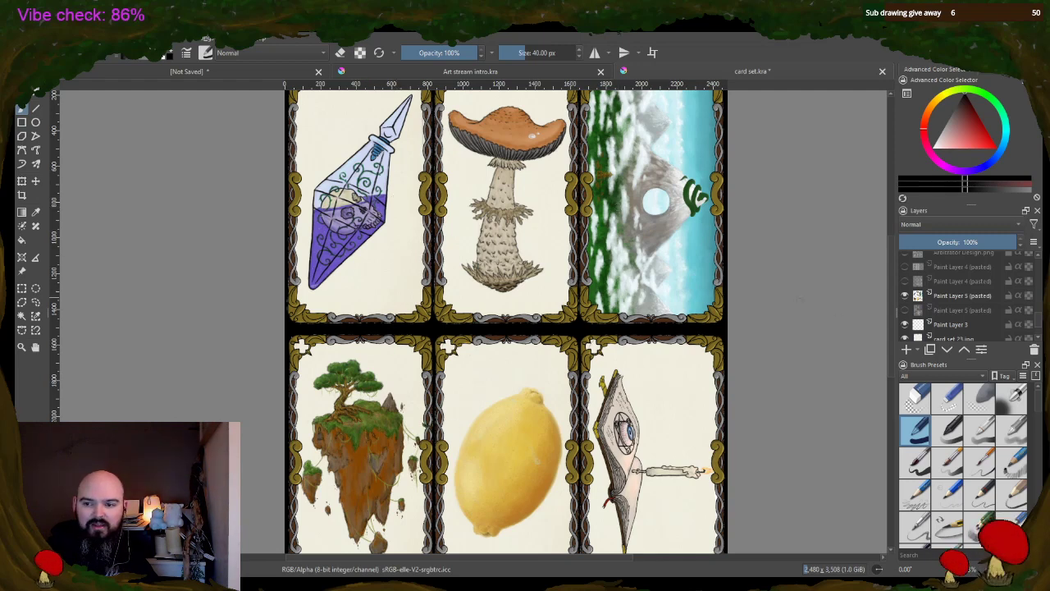
pyautogui.click(905, 295)
pyautogui.click(905, 309)
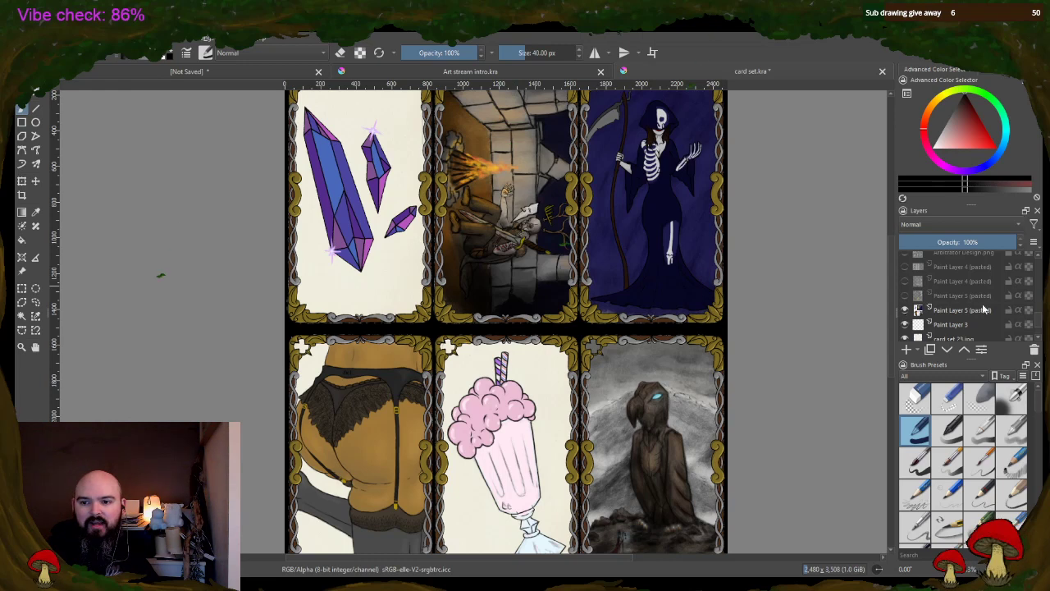
pyautogui.click(905, 309)
# - Briefly recheck the upper Paint Layer 5 (pasted) layer, and show the Paint Layer 4 (pasted) layer directly beneath Arbitrator Design.png
pyautogui.click(905, 295)
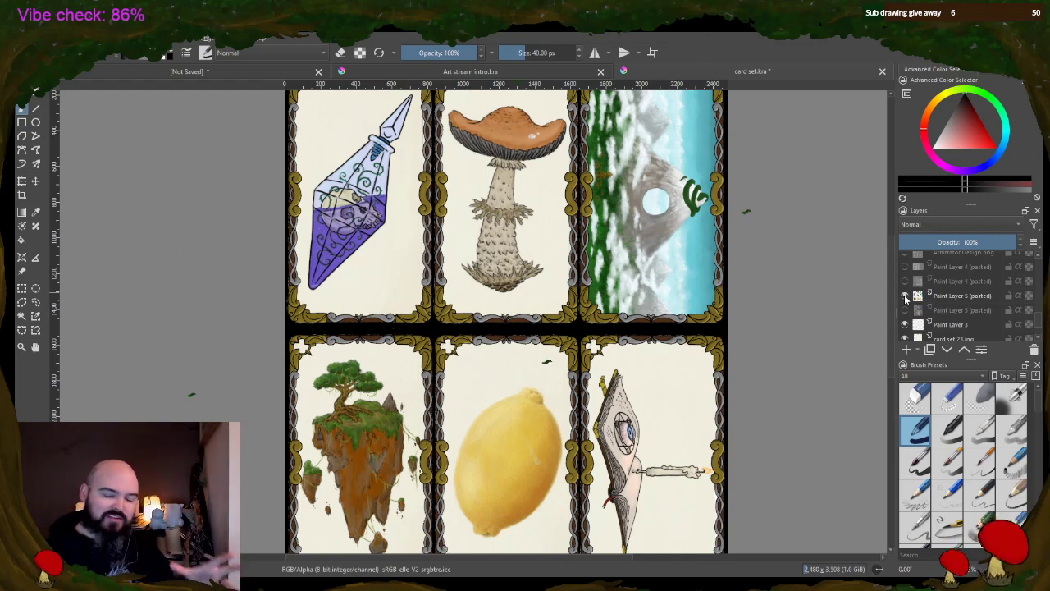
pyautogui.click(905, 297)
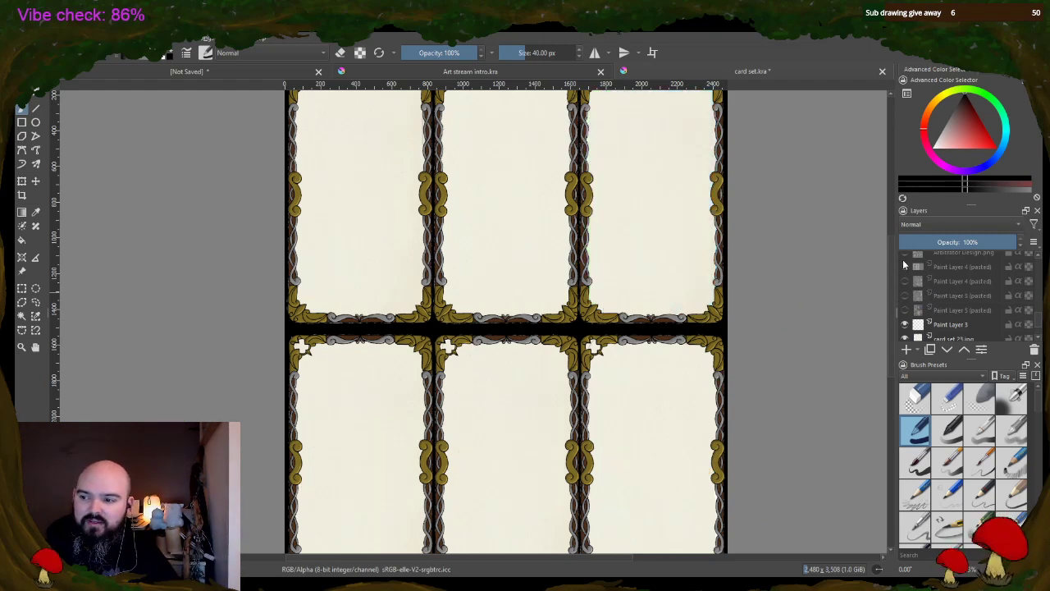
pyautogui.click(904, 266)
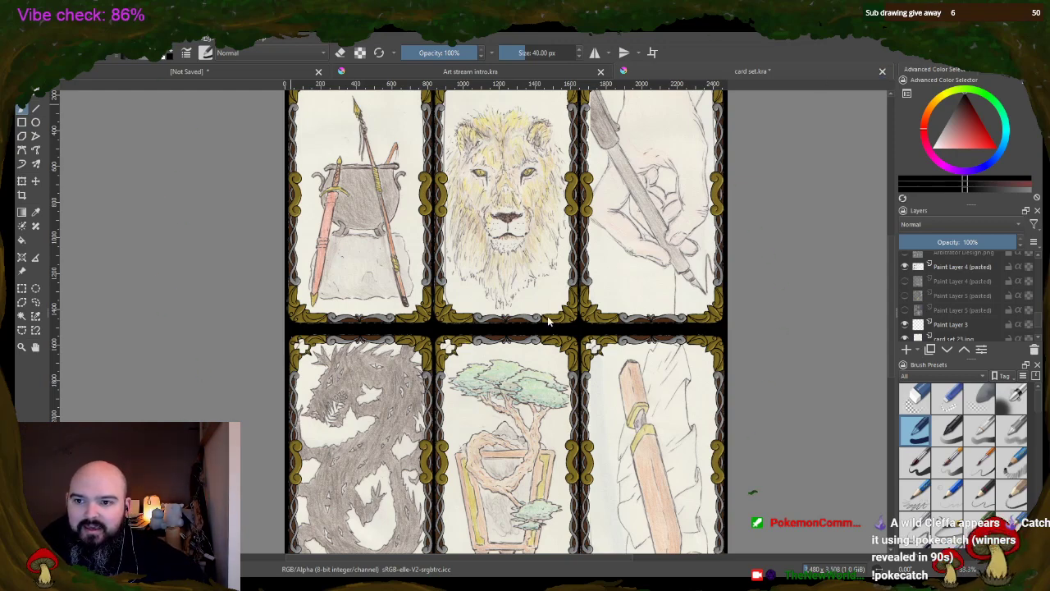
# - Leave card set.kra and bring up the unsaved document containing the three red-haired reference portraits
pyautogui.hotkey('ctrl', 'shift', 'Tab')
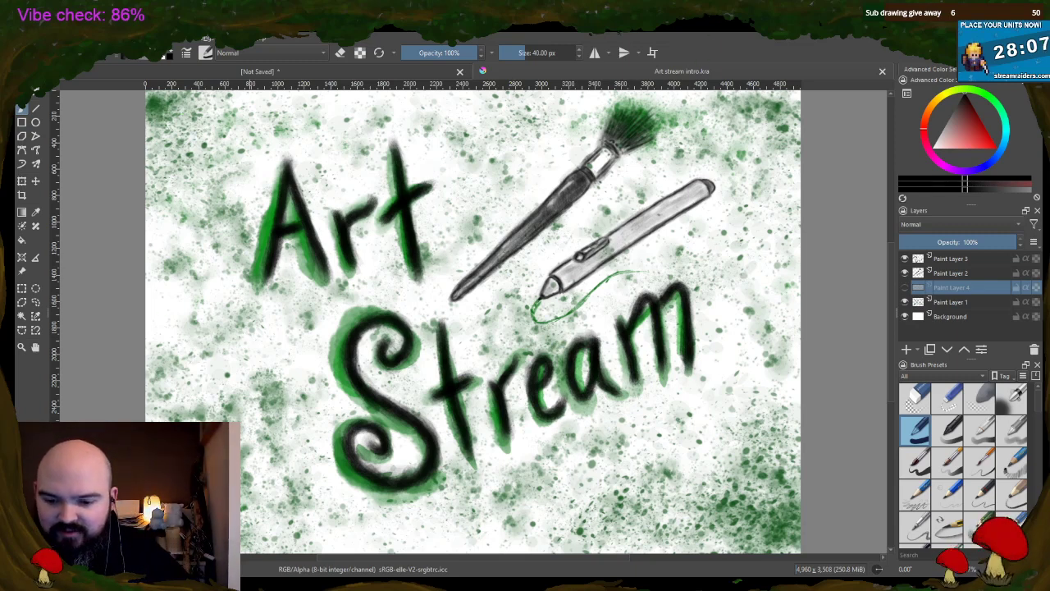
pyautogui.click(400, 303)
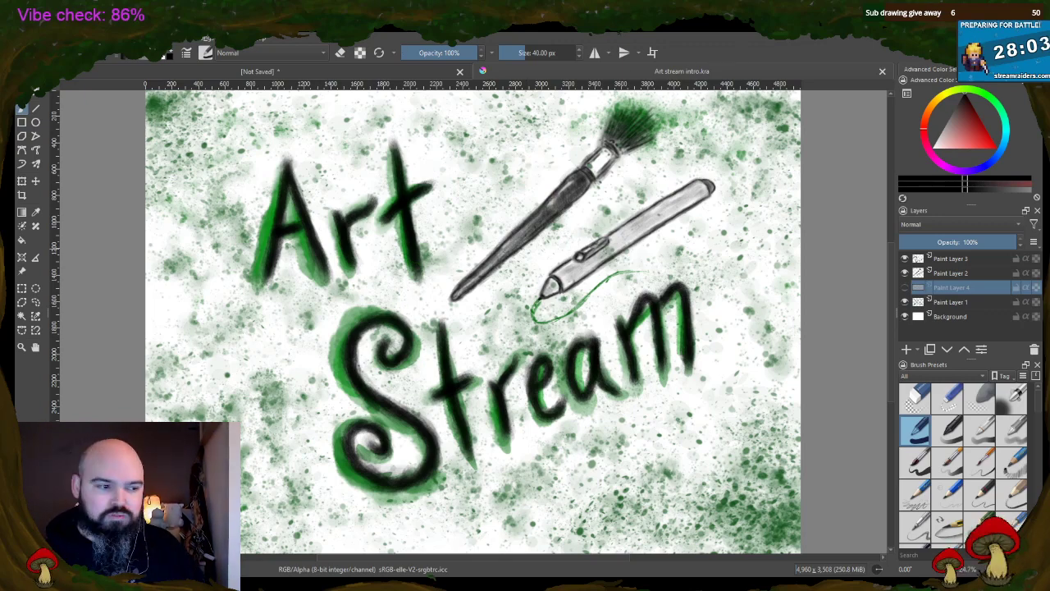
pyautogui.click(273, 72)
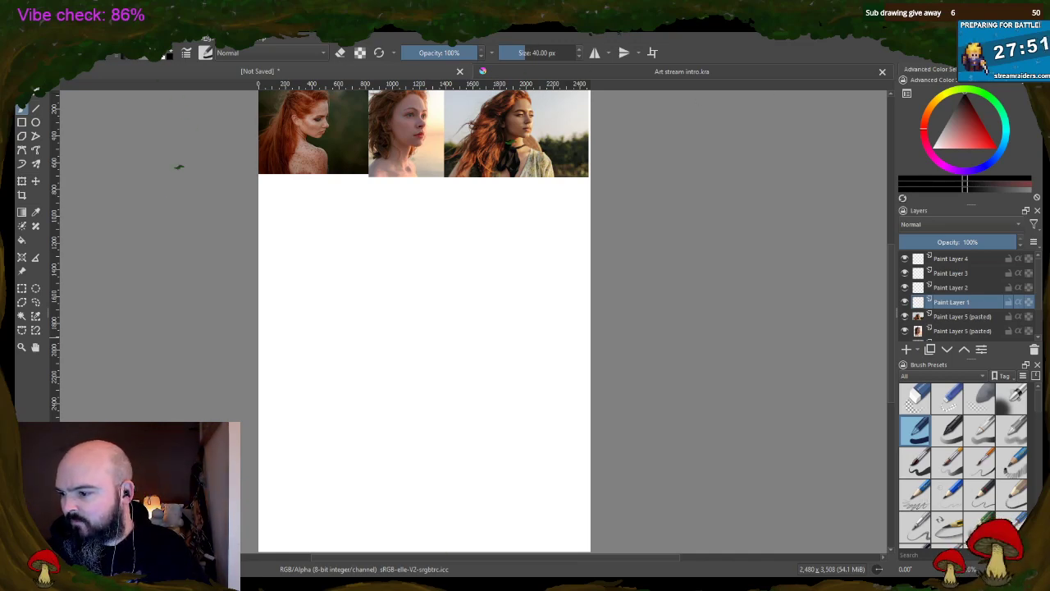
# - Choose a 60 px sketching brush preset, make Paint Layer 2 active, and examine the three reference portraits above the blank drawing area
pyautogui.click(981, 524)
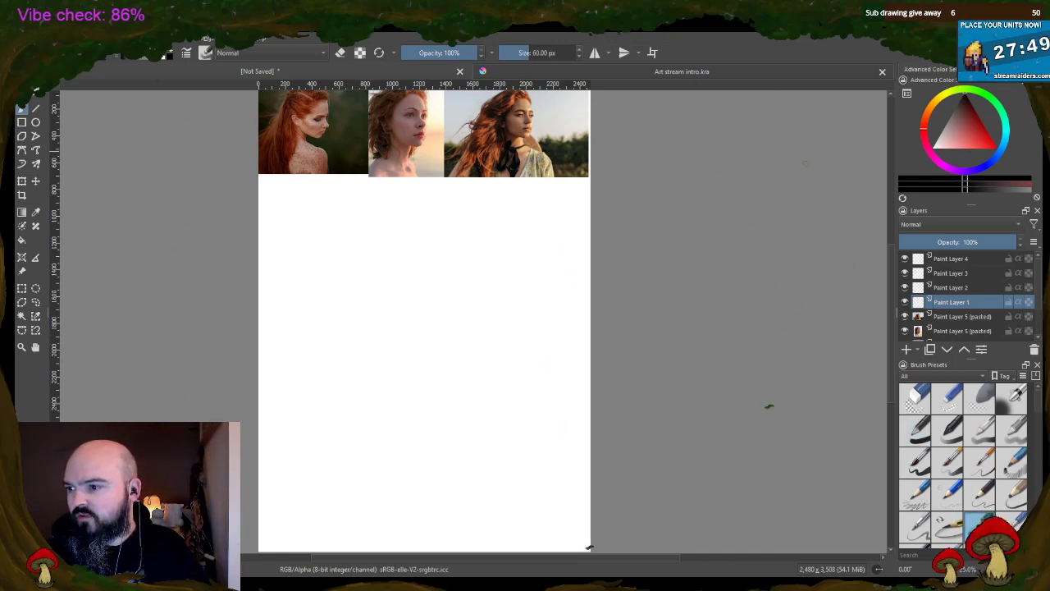
pyautogui.press('pageup')
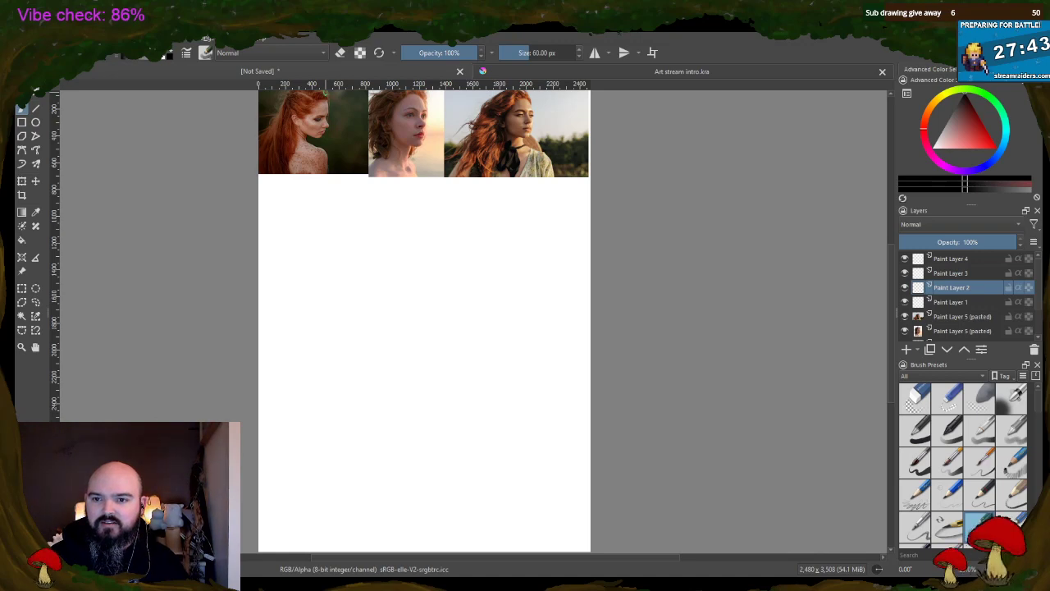
pyautogui.scroll(4, 385, 118)
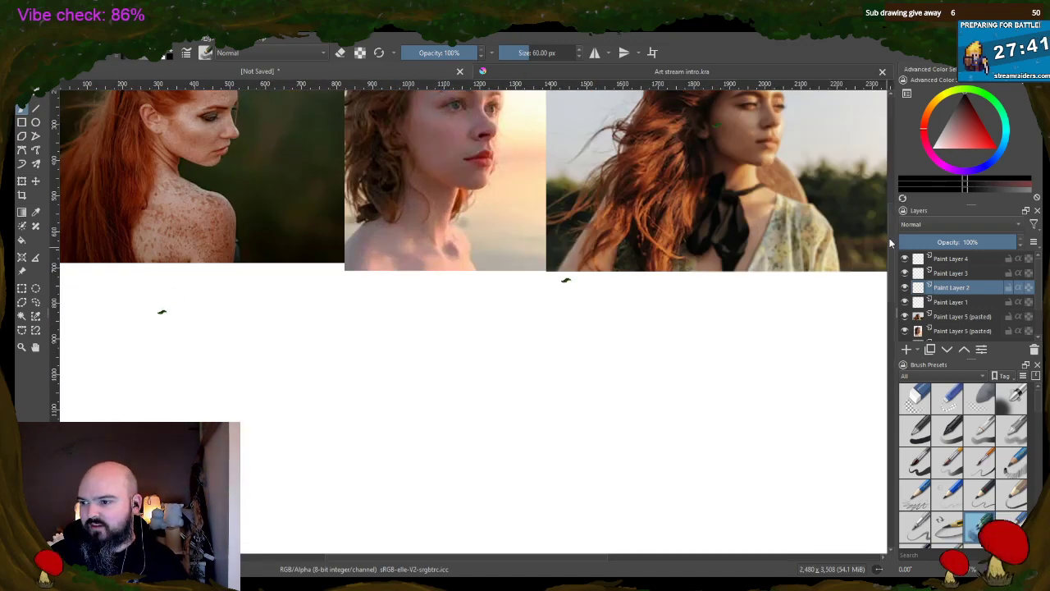
pyautogui.scroll(2, 851, 230)
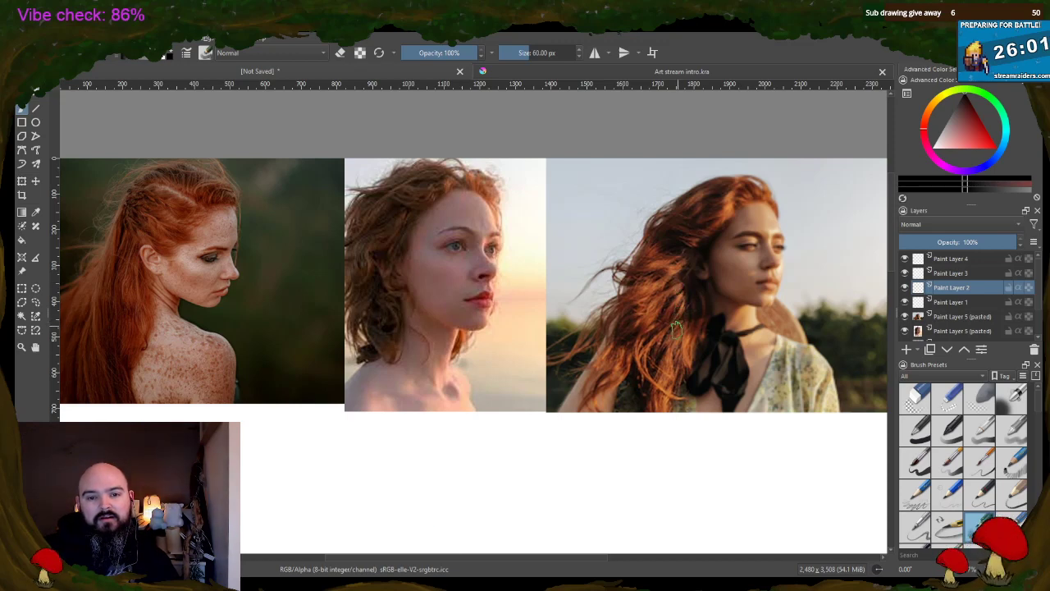
pyautogui.scroll(-2, 675, 328)
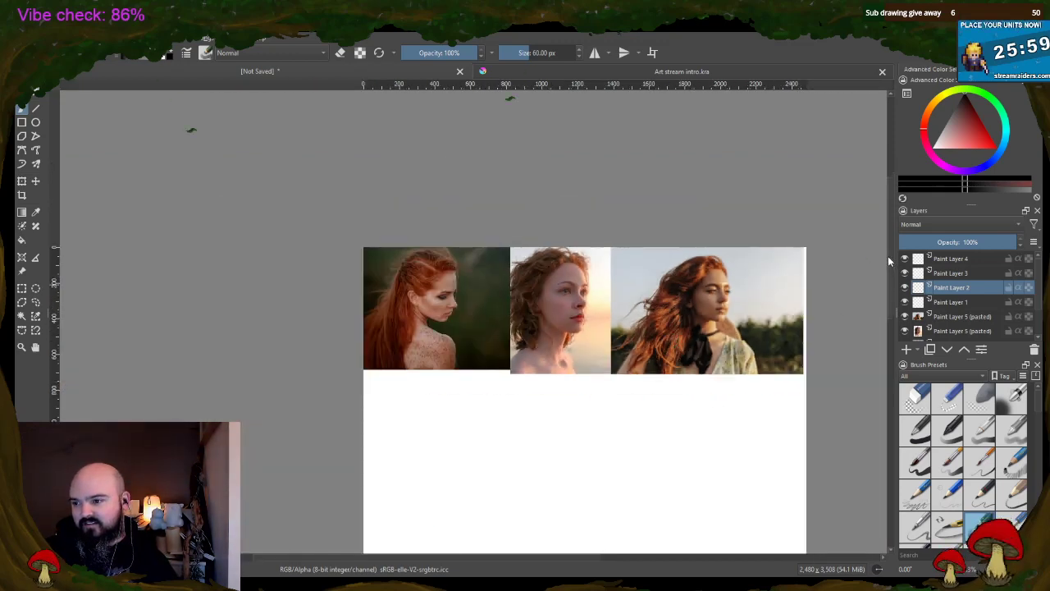
pyautogui.scroll(-4, 804, 263)
pyautogui.scroll(-1, 777, 263)
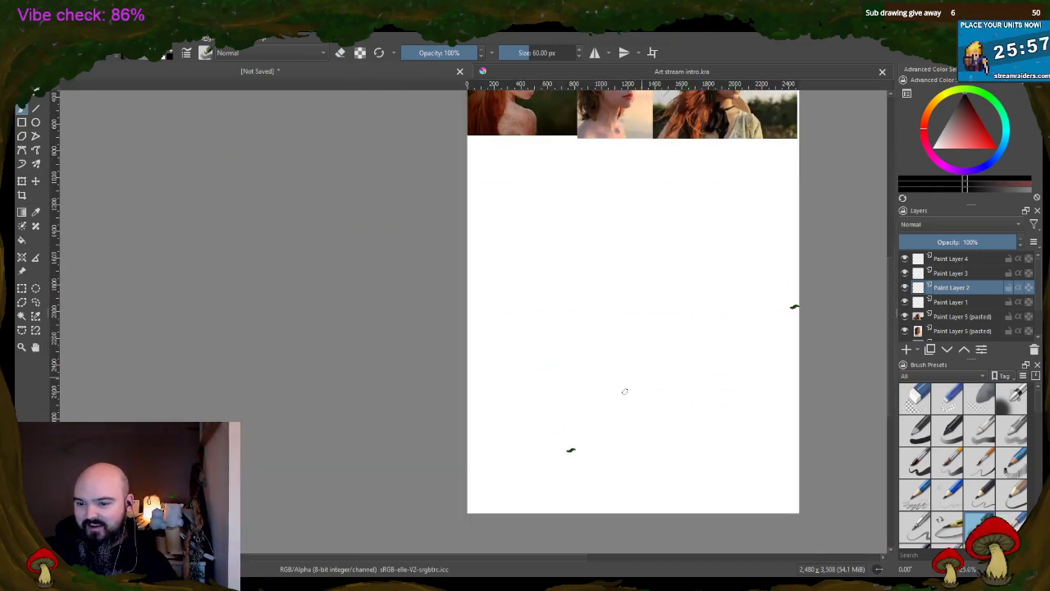
pyautogui.hscroll(3, 746, 459)
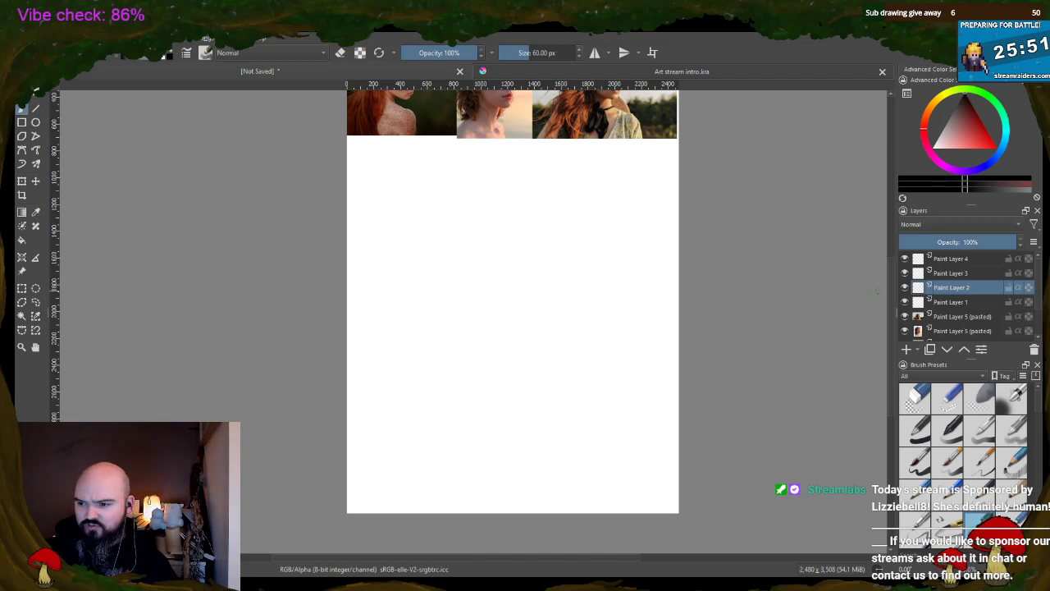
pyautogui.scroll(2, 550, 223)
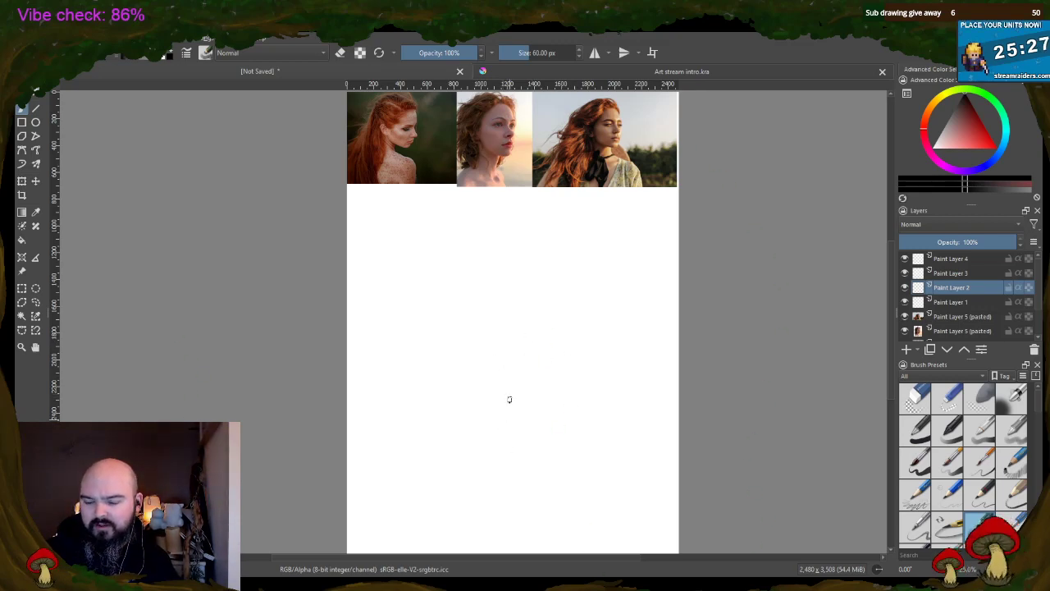
# - Sketch a loose head outline on Paint Layer 2 below the reference photos, with the jaw, face contour and a horizontal facial guideline
pyautogui.moveTo(379, 205); pyautogui.dragTo(386, 209)
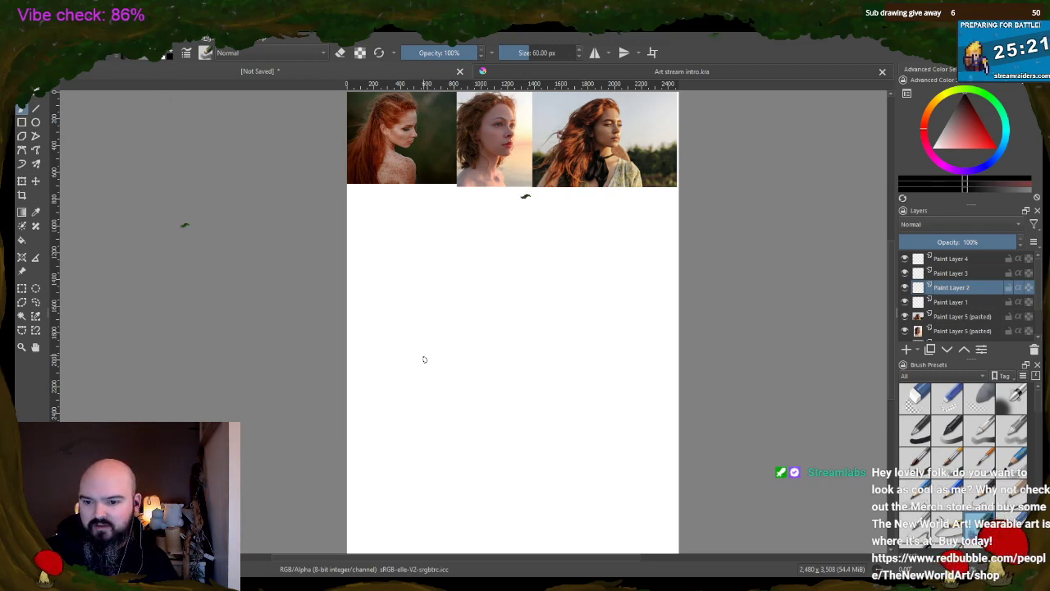
pyautogui.moveTo(443, 447)
pyautogui.mouseDown()
pyautogui.moveTo(429, 349)
pyautogui.moveTo(445, 439)
pyautogui.mouseUp()
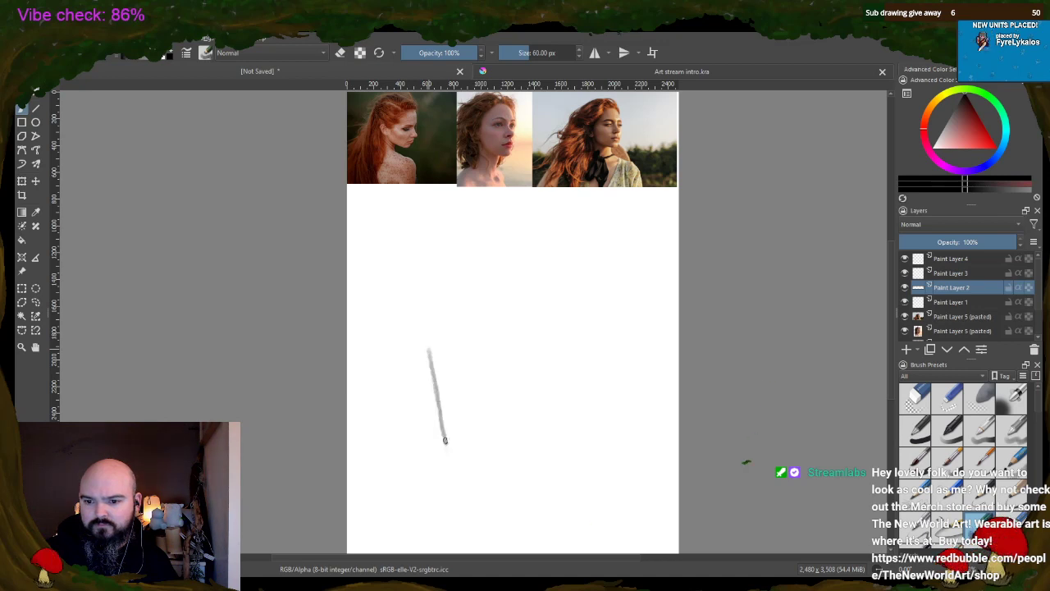
pyautogui.moveTo(428, 351)
pyautogui.mouseDown()
pyautogui.moveTo(444, 289)
pyautogui.moveTo(430, 338)
pyautogui.moveTo(451, 287)
pyautogui.moveTo(477, 307)
pyautogui.moveTo(502, 308)
pyautogui.moveTo(492, 293)
pyautogui.moveTo(514, 345)
pyautogui.mouseUp()
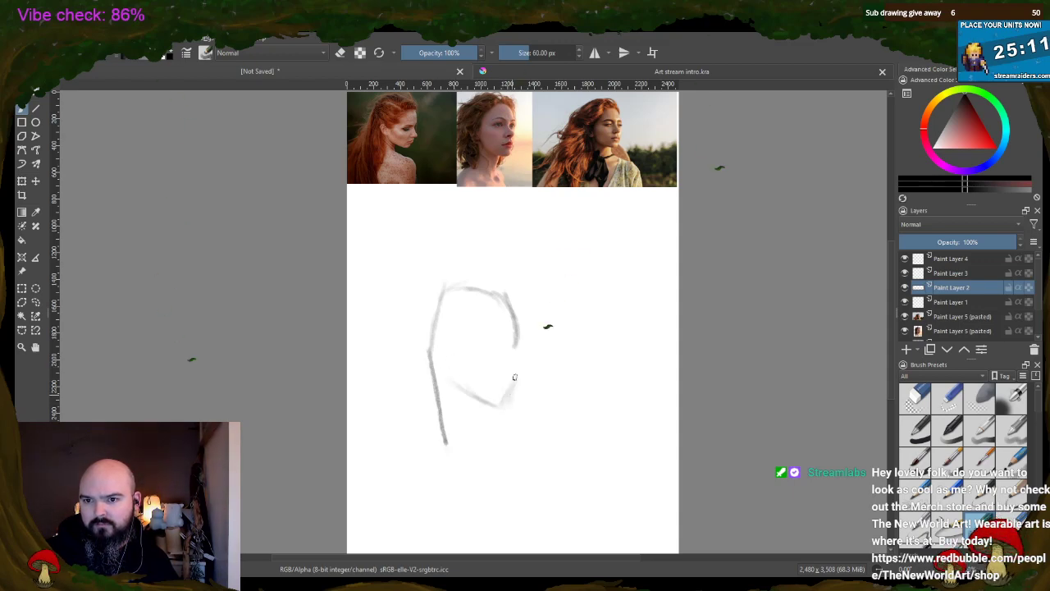
pyautogui.moveTo(511, 350); pyautogui.dragTo(517, 371)
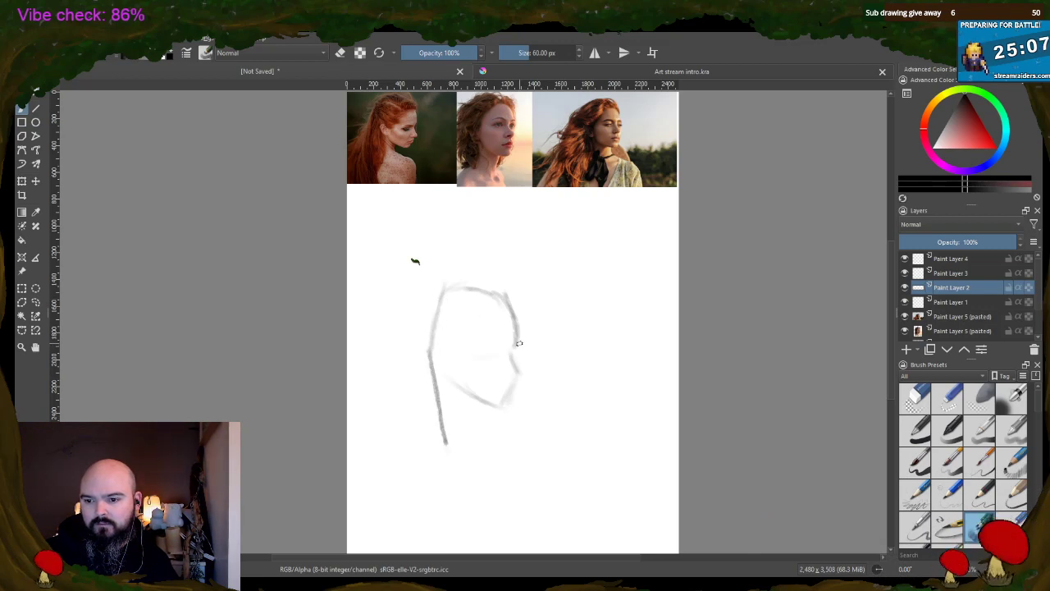
pyautogui.moveTo(468, 356); pyautogui.dragTo(514, 355)
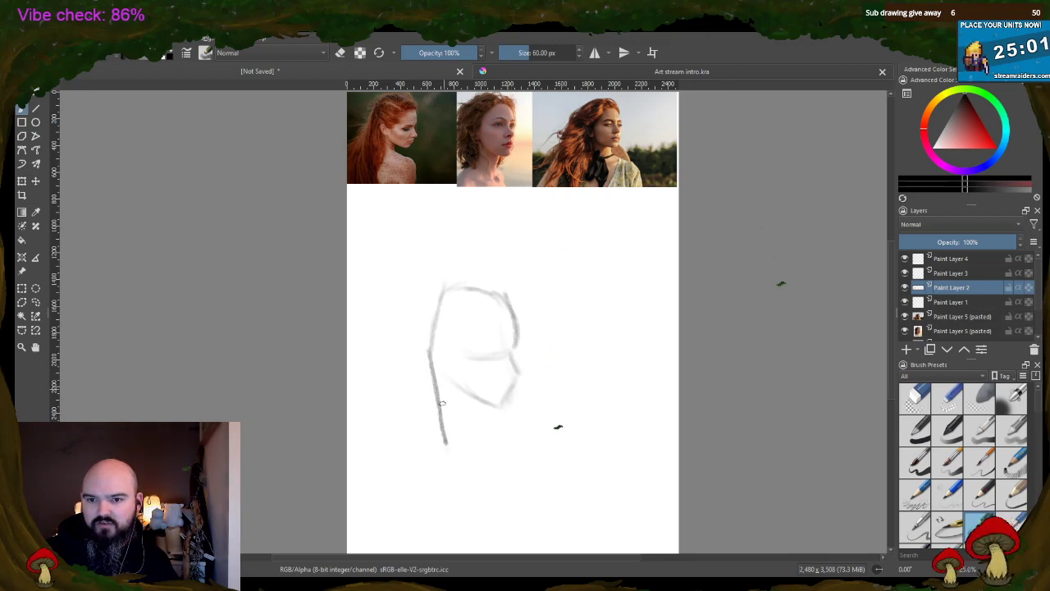
# - Sketch the neck and both shoulders beneath the head, and rework the contour at the back of the head
pyautogui.moveTo(427, 428)
pyautogui.mouseDown()
pyautogui.moveTo(434, 405)
pyautogui.moveTo(532, 447)
pyautogui.moveTo(549, 480)
pyautogui.mouseUp()
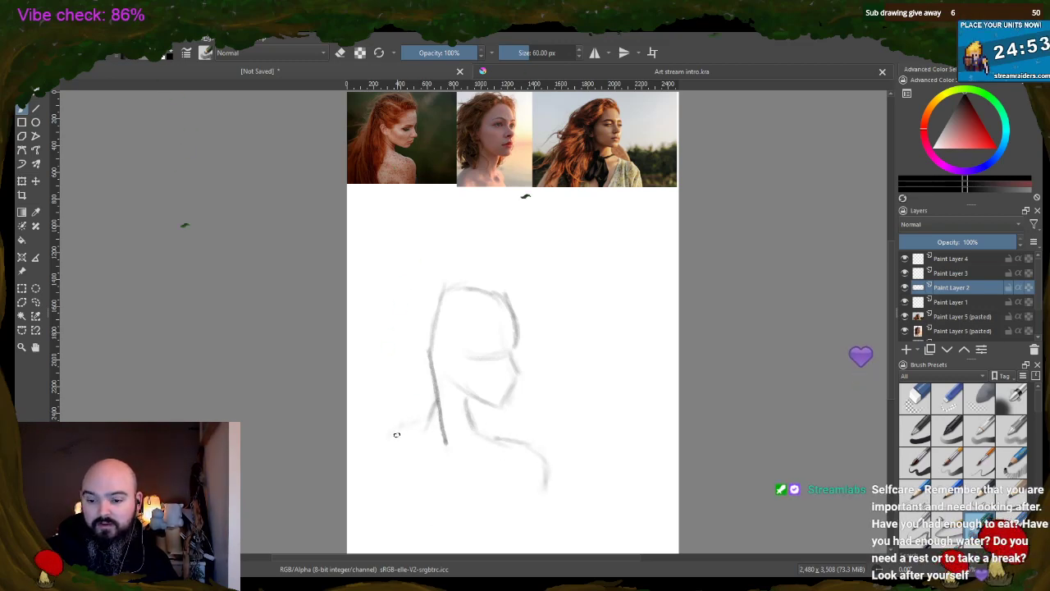
pyautogui.moveTo(399, 439); pyautogui.dragTo(432, 420)
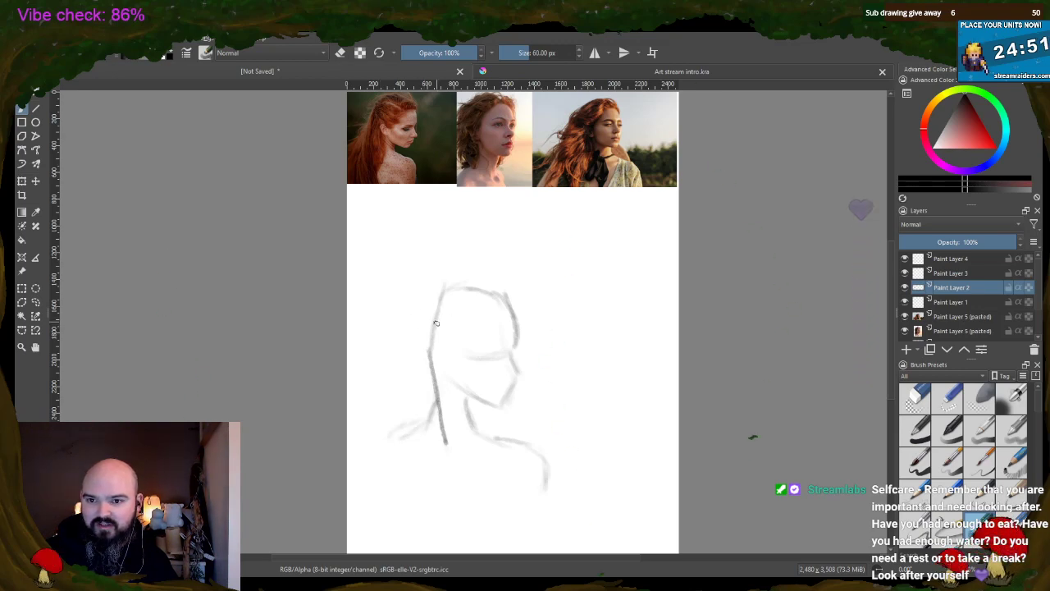
pyautogui.moveTo(425, 328)
pyautogui.mouseDown()
pyautogui.moveTo(444, 297)
pyautogui.moveTo(433, 330)
pyautogui.moveTo(449, 293)
pyautogui.moveTo(422, 335)
pyautogui.mouseUp()
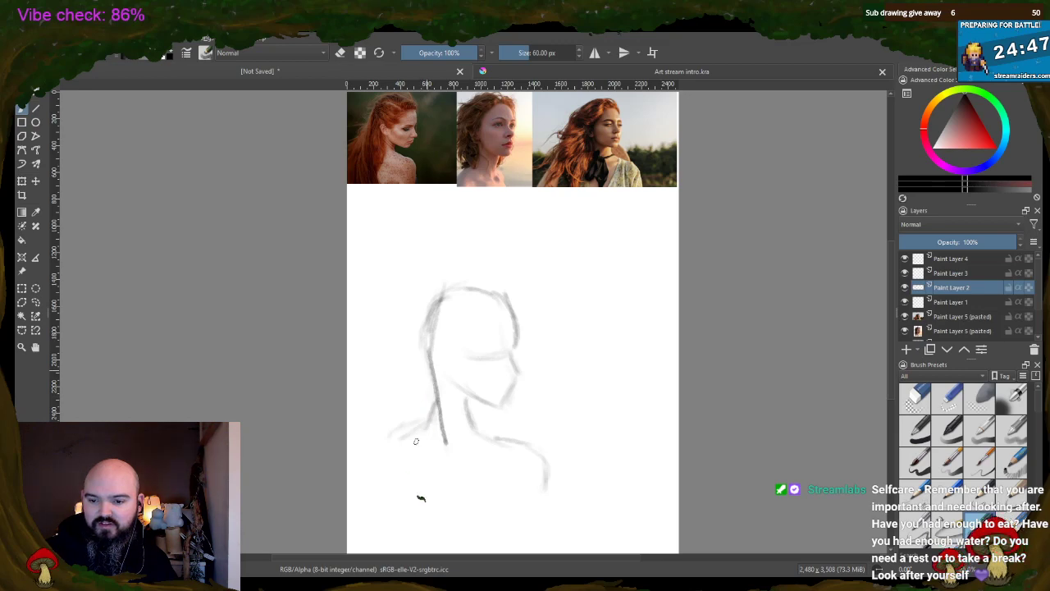
# - Sketch the line down the back, reinforce the shoulder, and outline the upper arms and lower edge of the bust
pyautogui.moveTo(428, 374)
pyautogui.mouseDown()
pyautogui.moveTo(417, 429)
pyautogui.moveTo(439, 494)
pyautogui.mouseUp()
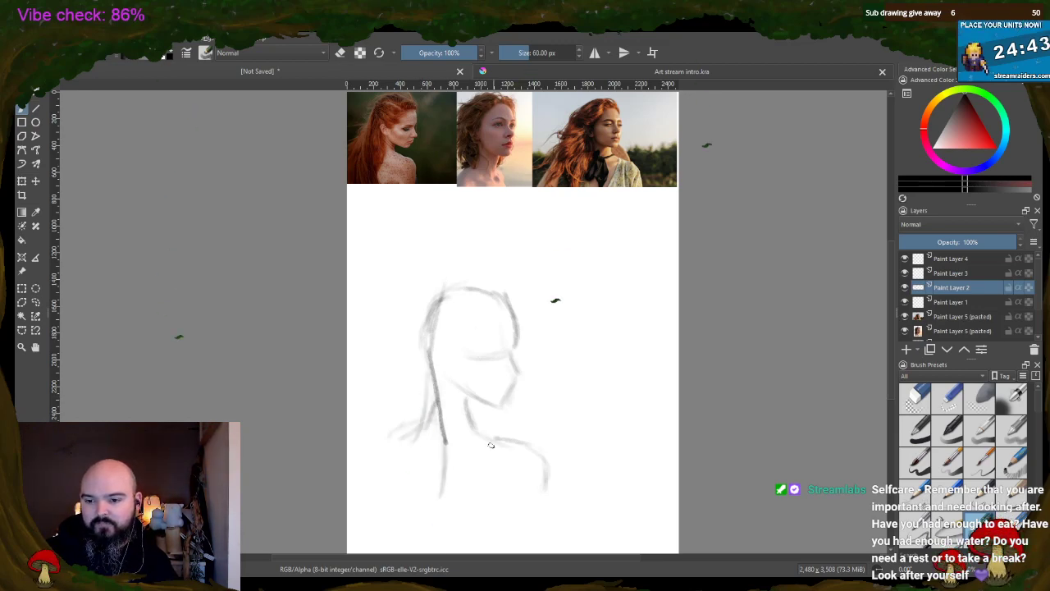
pyautogui.moveTo(469, 442)
pyautogui.mouseDown()
pyautogui.moveTo(498, 444)
pyautogui.moveTo(553, 486)
pyautogui.mouseUp()
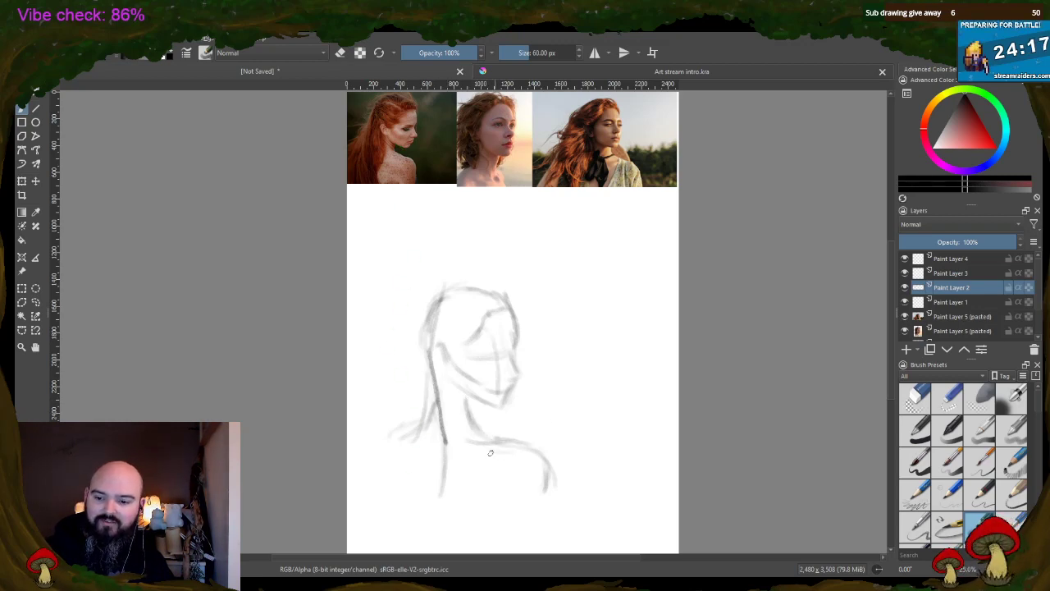
pyautogui.moveTo(388, 437); pyautogui.dragTo(415, 477)
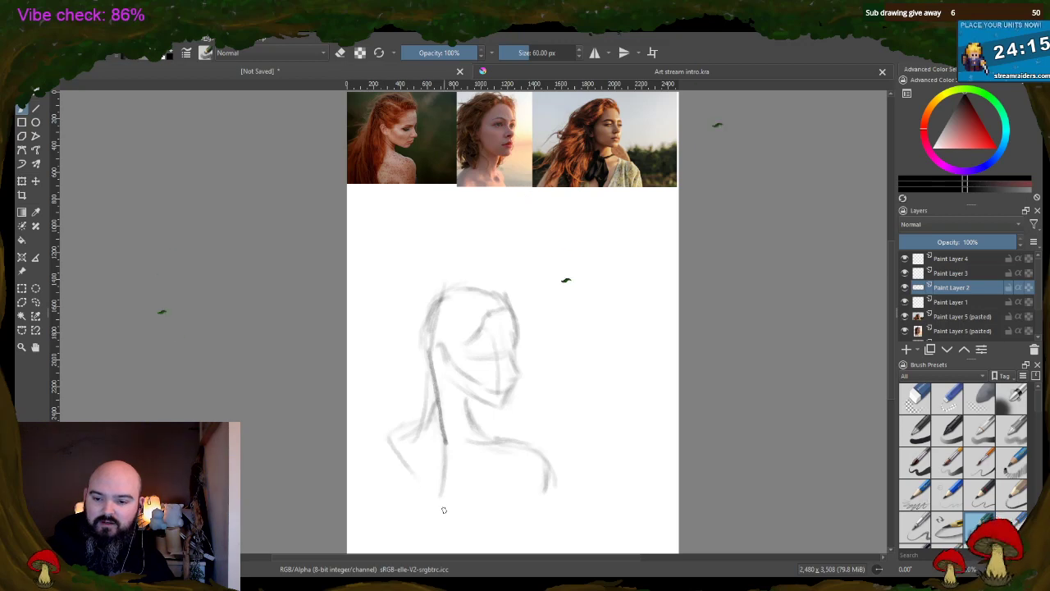
pyautogui.moveTo(445, 510)
pyautogui.mouseDown()
pyautogui.moveTo(527, 457)
pyautogui.moveTo(488, 488)
pyautogui.mouseUp()
pyautogui.moveTo(394, 458); pyautogui.dragTo(437, 507)
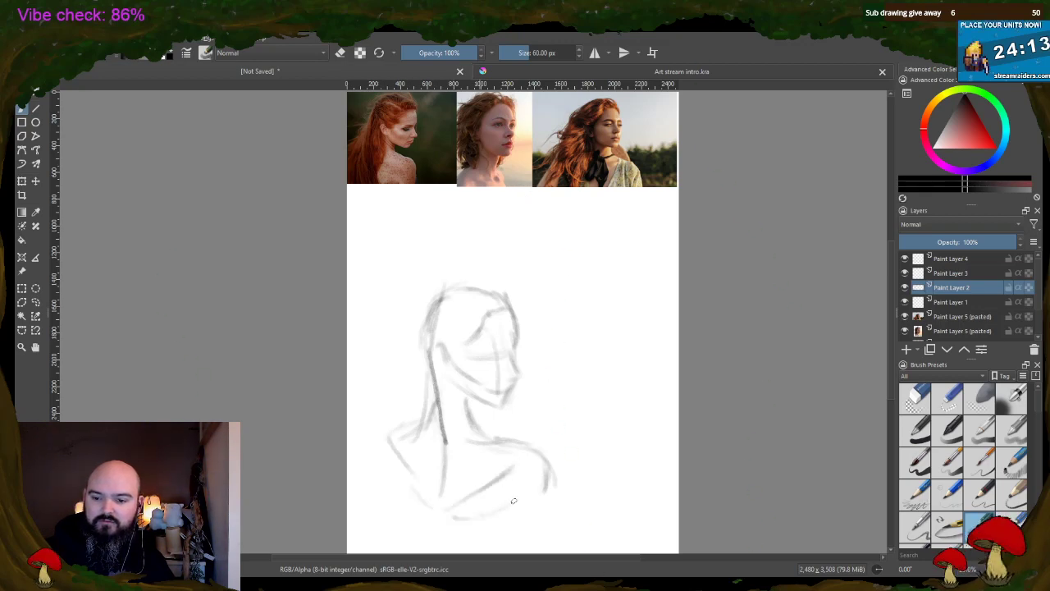
pyautogui.moveTo(390, 455); pyautogui.dragTo(453, 515)
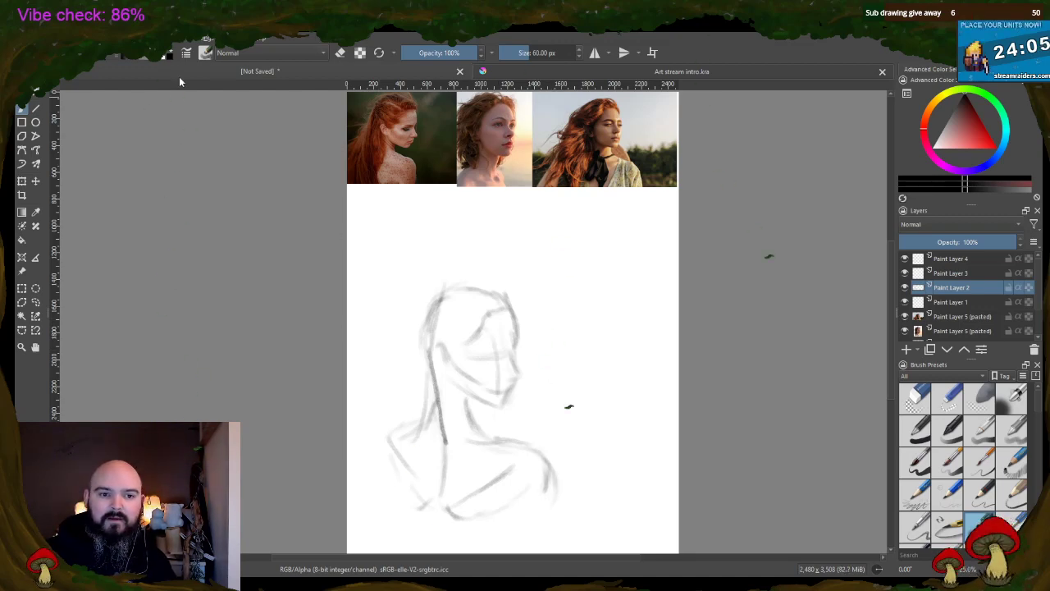
# - Clear the stray content on Paint Layer 2 in the empty area beside the figure using a rectangular selection
pyautogui.click(21, 181)
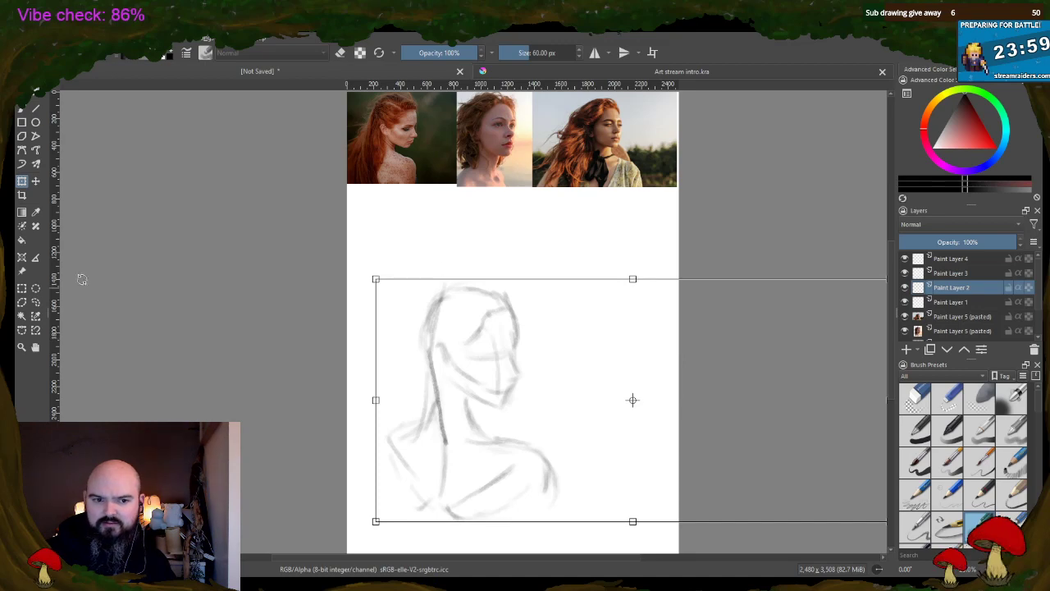
pyautogui.click(22, 288)
pyautogui.moveTo(621, 276); pyautogui.dragTo(967, 555)
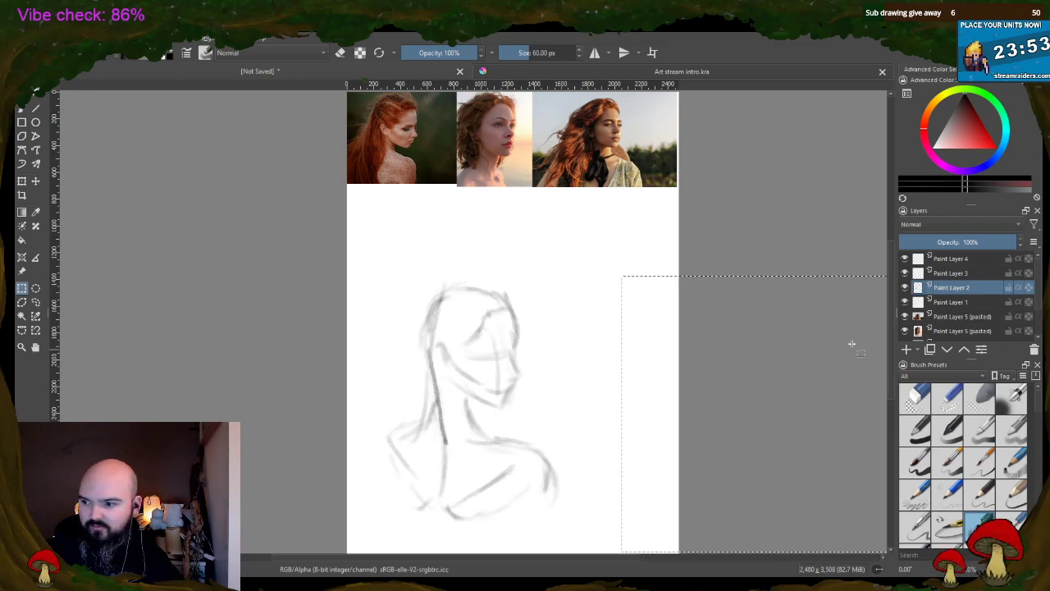
pyautogui.moveTo(644, 247); pyautogui.dragTo(902, 558)
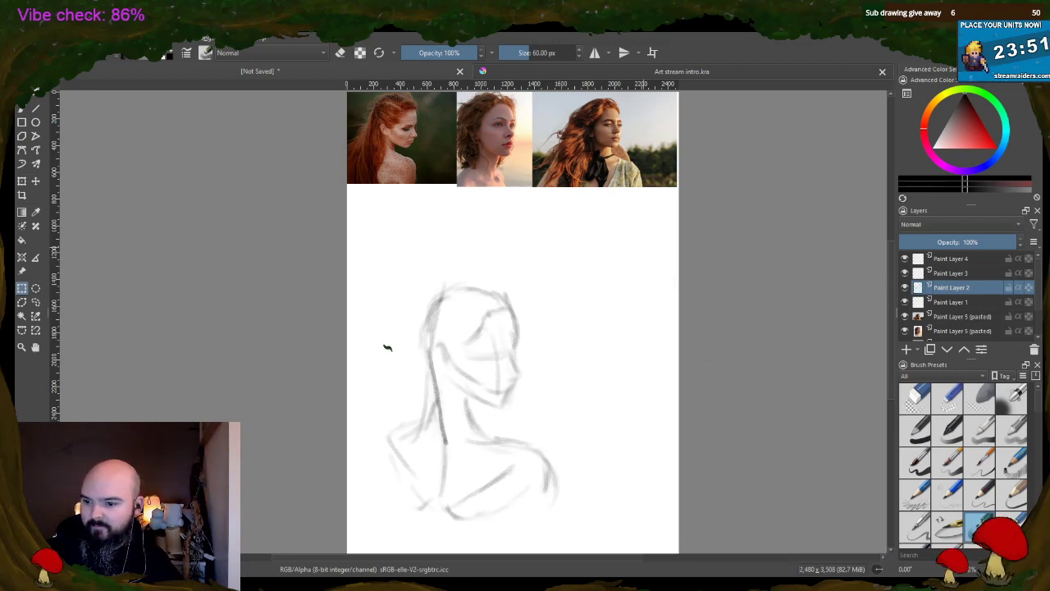
pyautogui.click(760, 350)
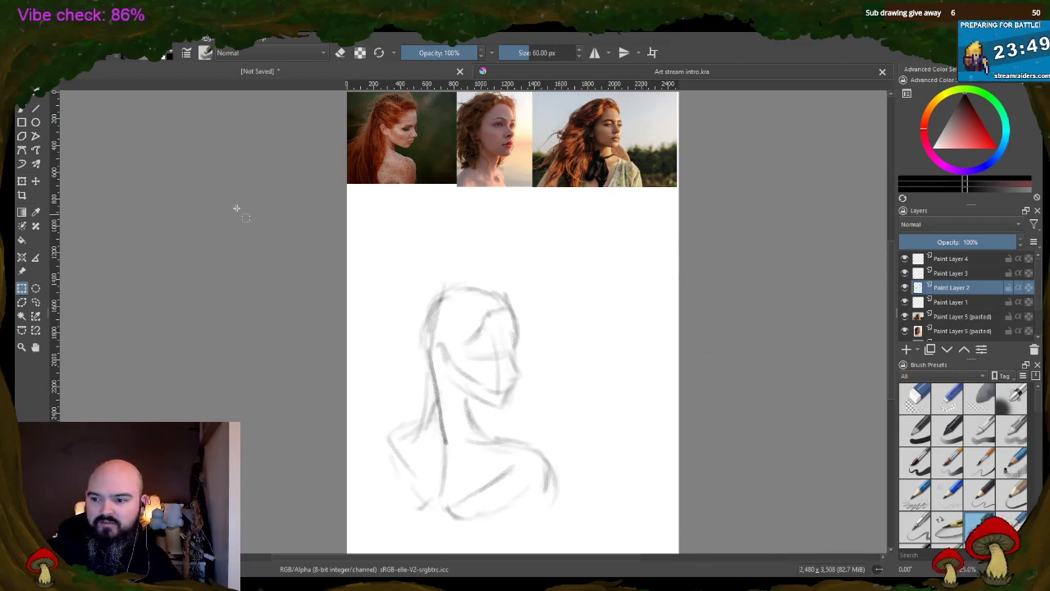
# - Transform the bust sketch, enlarging it and centring it on the page below the reference photos
pyautogui.click(23, 180)
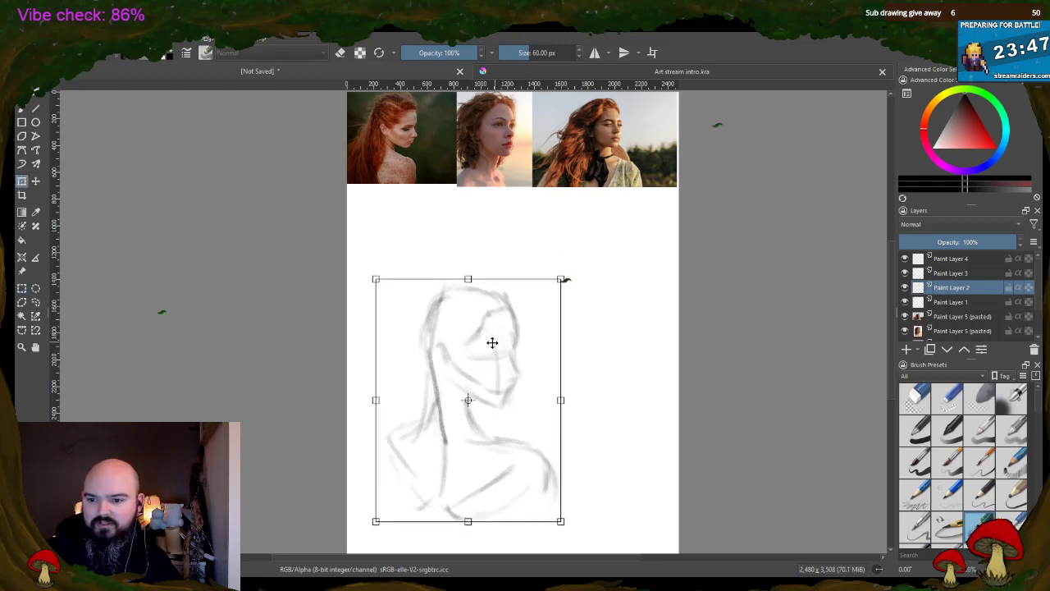
pyautogui.moveTo(488, 358); pyautogui.dragTo(468, 295)
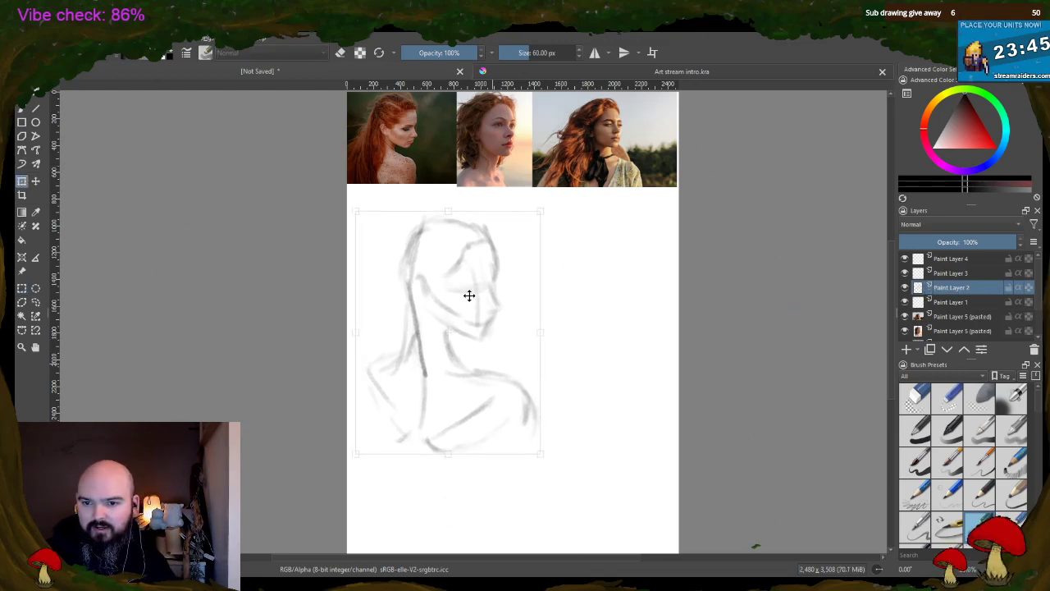
pyautogui.moveTo(541, 454)
pyautogui.mouseDown()
pyautogui.moveTo(618, 520)
pyautogui.moveTo(610, 554)
pyautogui.mouseUp()
pyautogui.moveTo(539, 371); pyautogui.dragTo(576, 402)
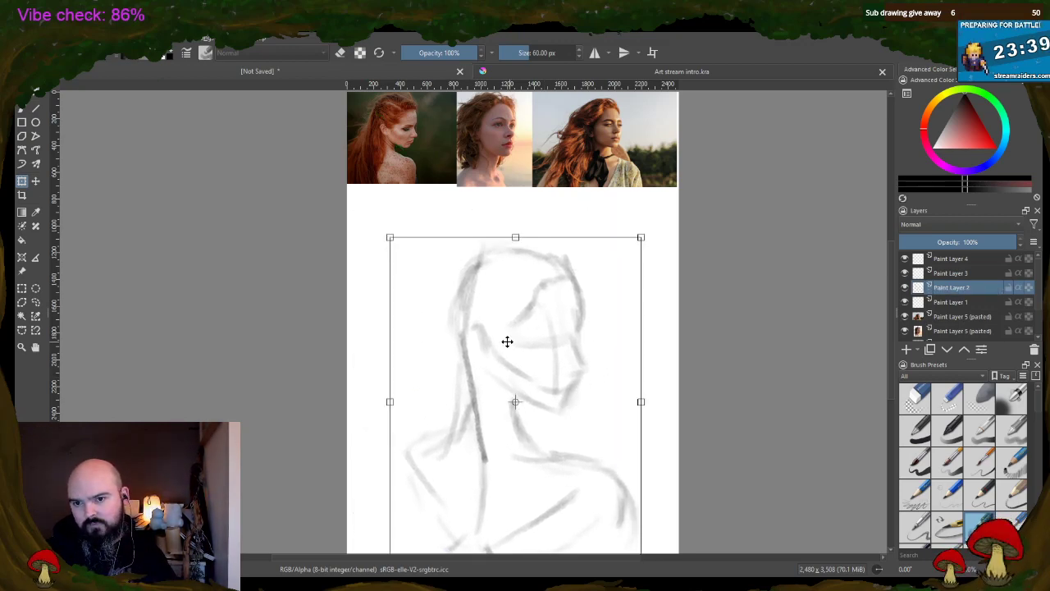
# - Strengthen the near shoulder, neck and jaw with the brush, and sketch the closed eye, nose, lips and hairline
pyautogui.press('b')
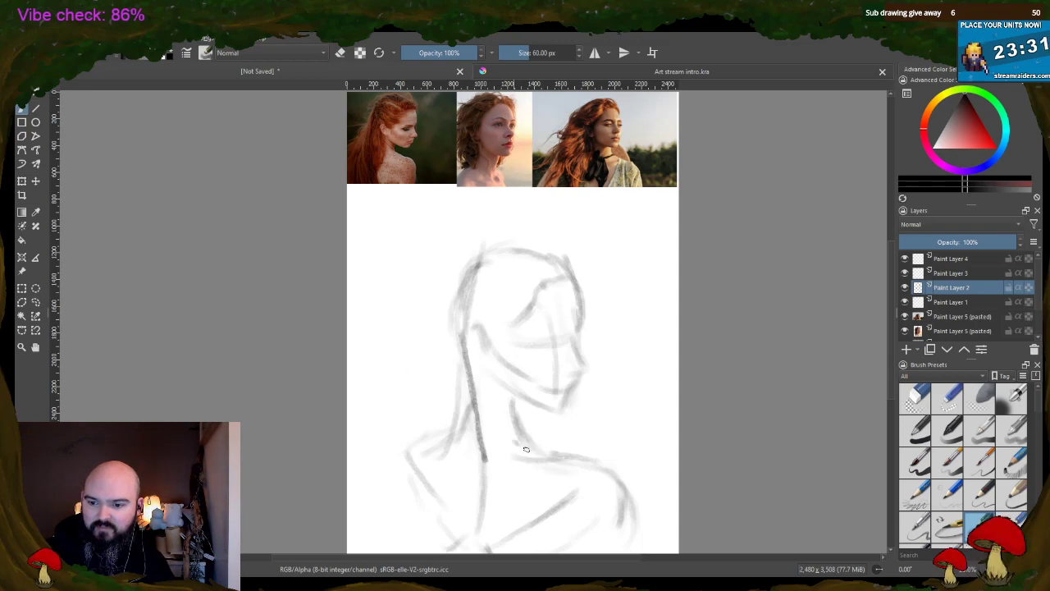
pyautogui.moveTo(526, 449); pyautogui.dragTo(631, 507)
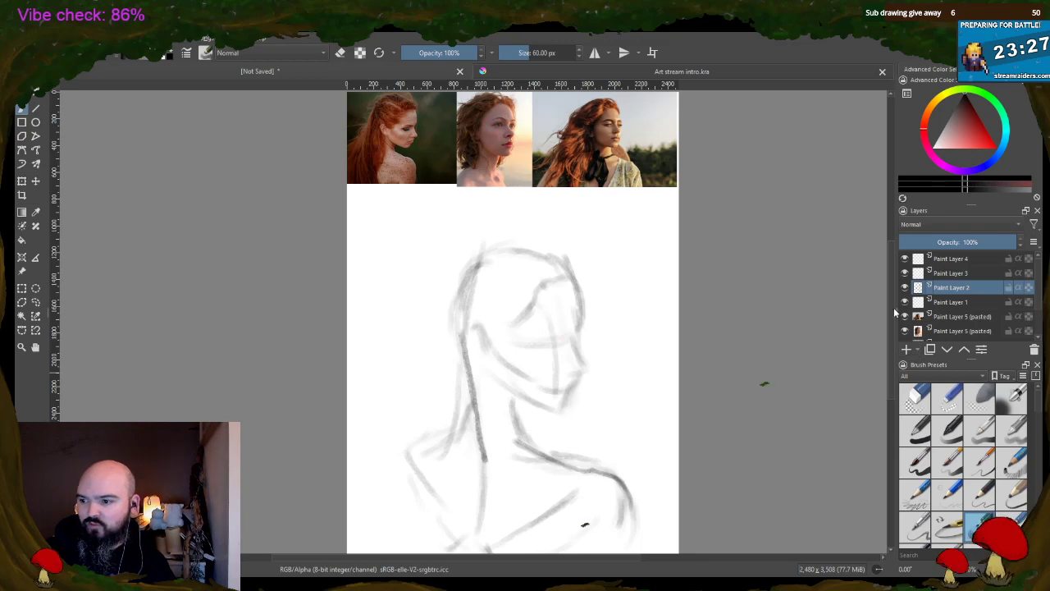
pyautogui.scroll(-2, 513, 328)
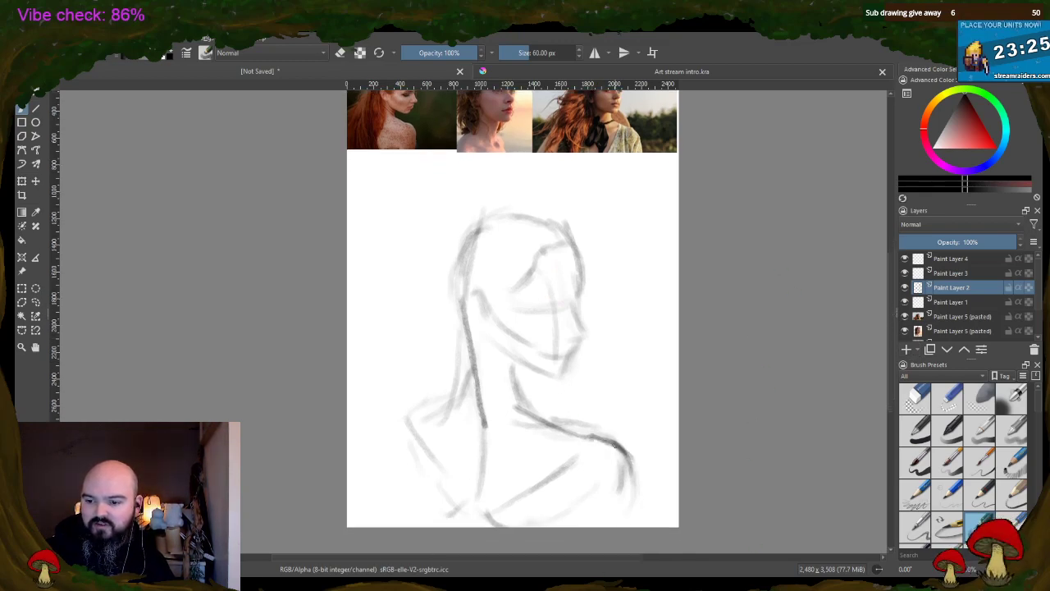
pyautogui.moveTo(614, 443); pyautogui.dragTo(628, 489)
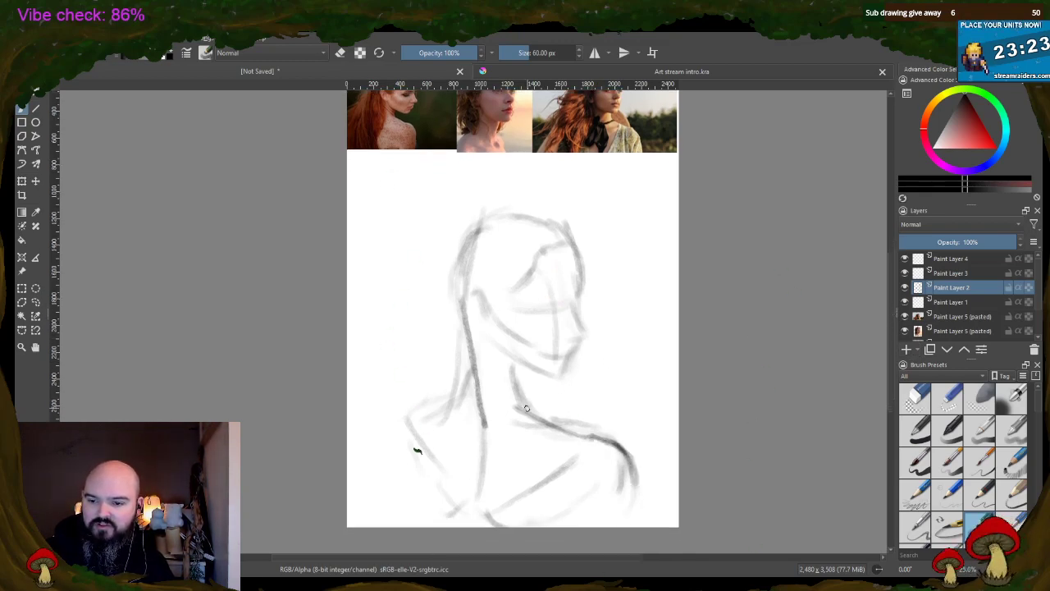
pyautogui.moveTo(527, 408)
pyautogui.mouseDown()
pyautogui.moveTo(474, 293)
pyautogui.moveTo(514, 368)
pyautogui.moveTo(570, 370)
pyautogui.mouseUp()
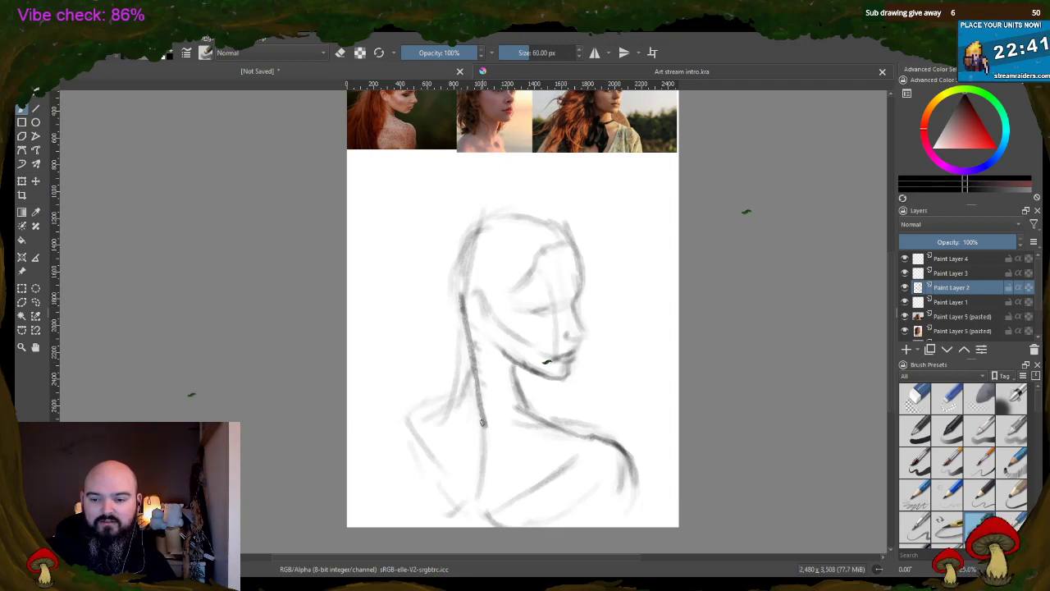
pyautogui.moveTo(473, 423); pyautogui.dragTo(488, 425)
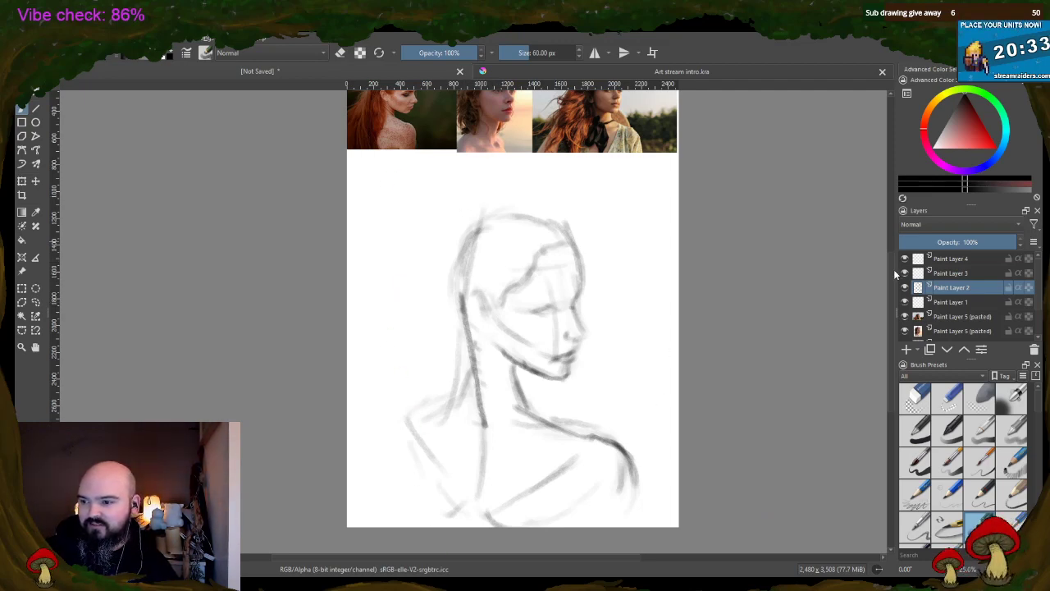
# - Sketch long hair falling from the back of the head over the shoulder, with loose strands down the back and behind the jaw
pyautogui.scroll(2, 894, 263)
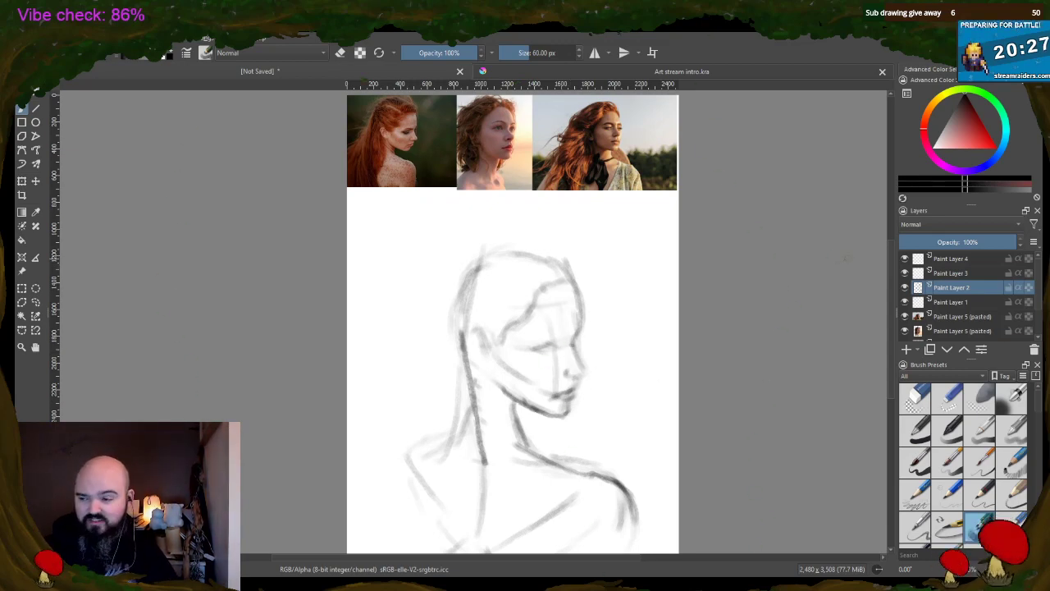
pyautogui.scroll(-2, 889, 283)
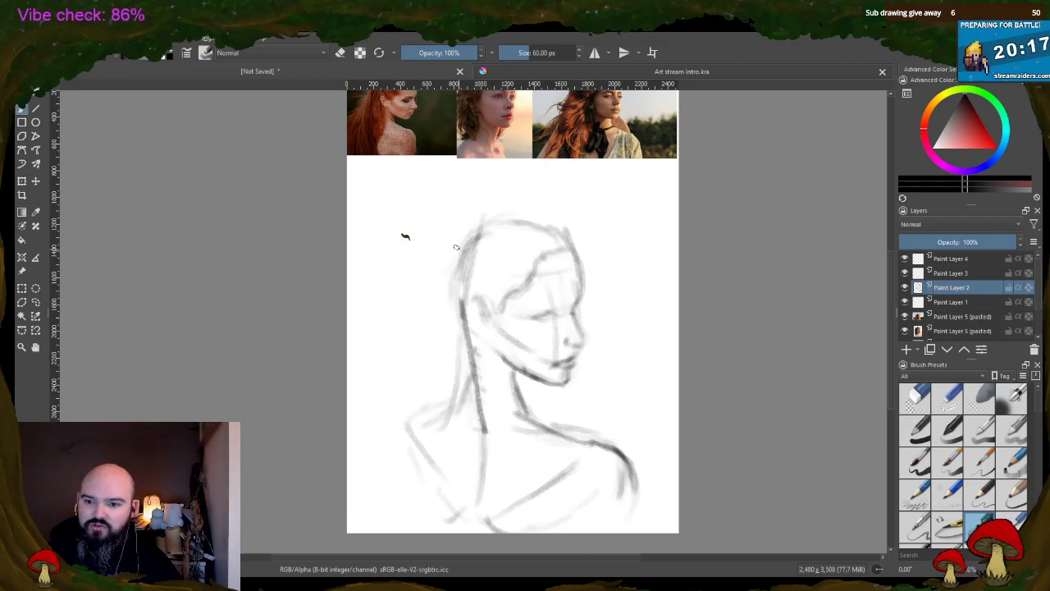
pyautogui.moveTo(456, 247)
pyautogui.mouseDown()
pyautogui.moveTo(444, 271)
pyautogui.moveTo(431, 435)
pyautogui.mouseUp()
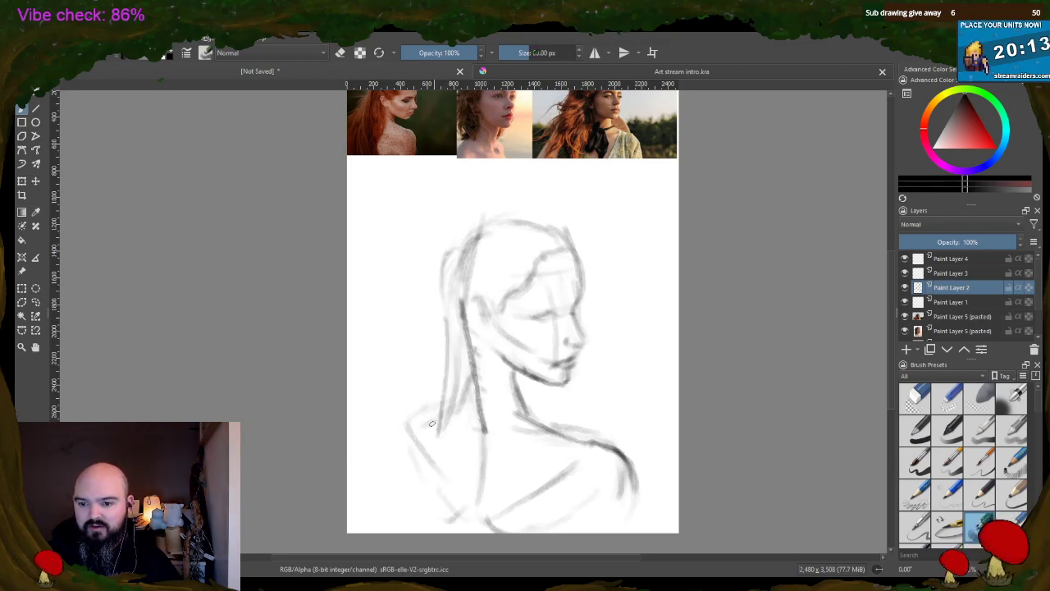
pyautogui.moveTo(469, 356); pyautogui.dragTo(496, 464)
pyautogui.moveTo(455, 386); pyautogui.dragTo(451, 459)
pyautogui.moveTo(467, 427)
pyautogui.mouseDown()
pyautogui.moveTo(462, 466)
pyautogui.moveTo(468, 460)
pyautogui.mouseUp()
pyautogui.moveTo(424, 408)
pyautogui.mouseDown()
pyautogui.moveTo(422, 440)
pyautogui.moveTo(426, 415)
pyautogui.moveTo(475, 496)
pyautogui.mouseUp()
pyautogui.moveTo(484, 439); pyautogui.dragTo(499, 476)
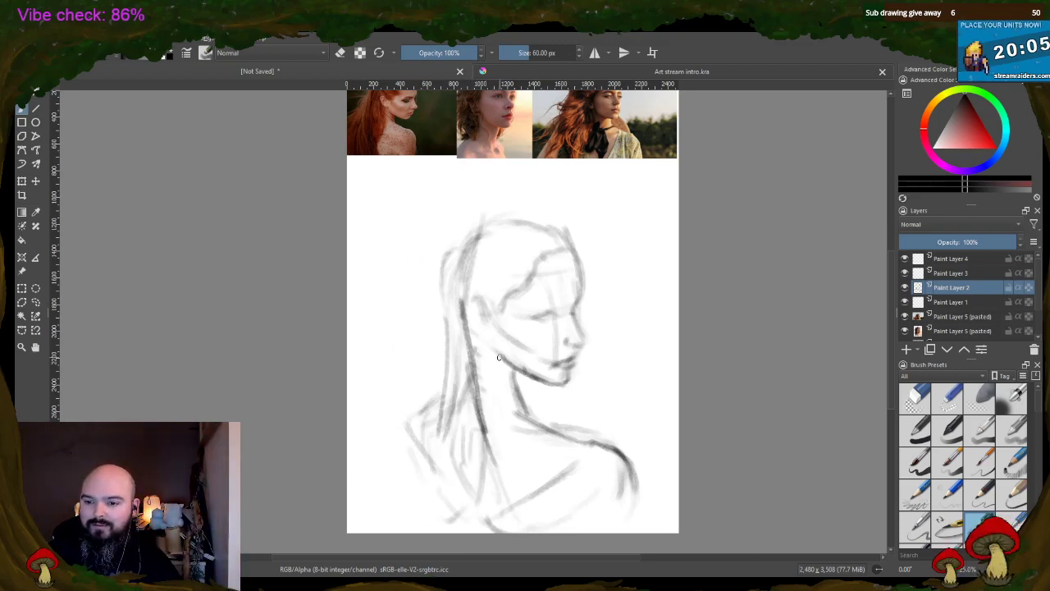
pyautogui.moveTo(490, 369); pyautogui.dragTo(489, 418)
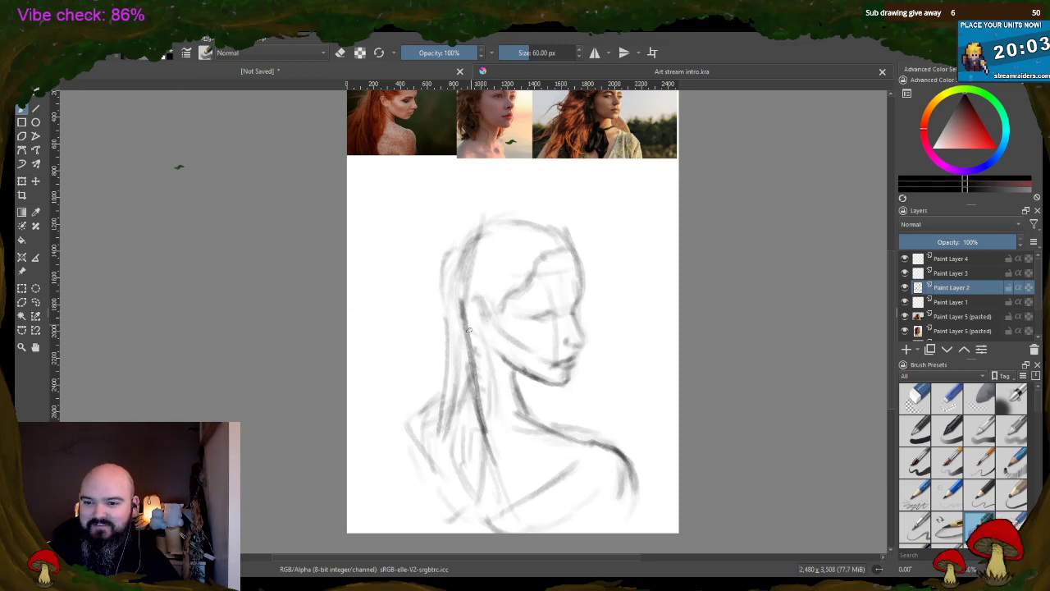
pyautogui.moveTo(469, 340); pyautogui.dragTo(482, 379)
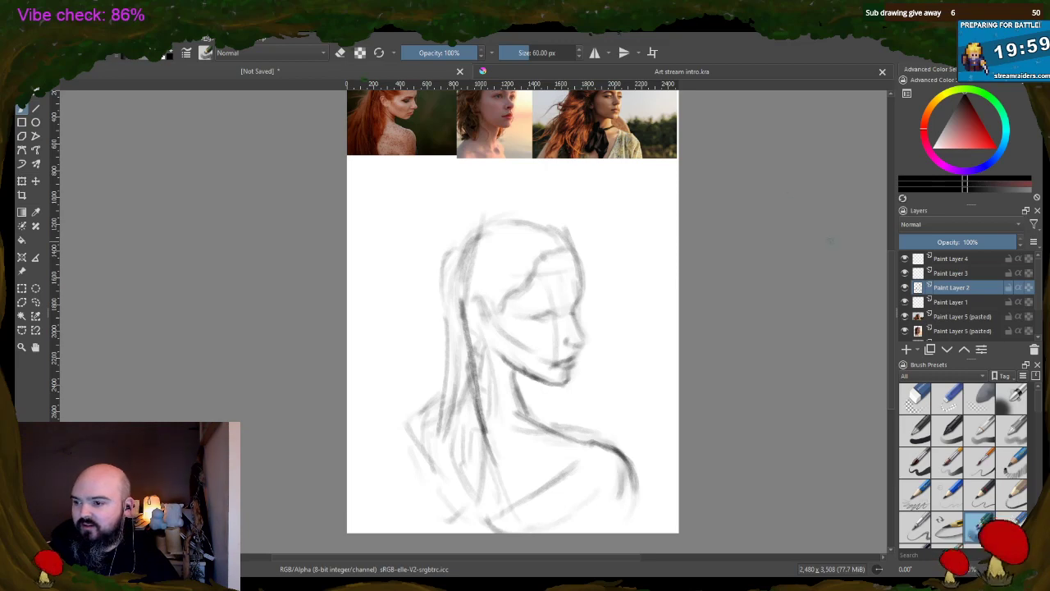
# - Add darker strands beside the neck and sketch the hair volume over the crown, down to the forehead
pyautogui.scroll(3, 394, 246)
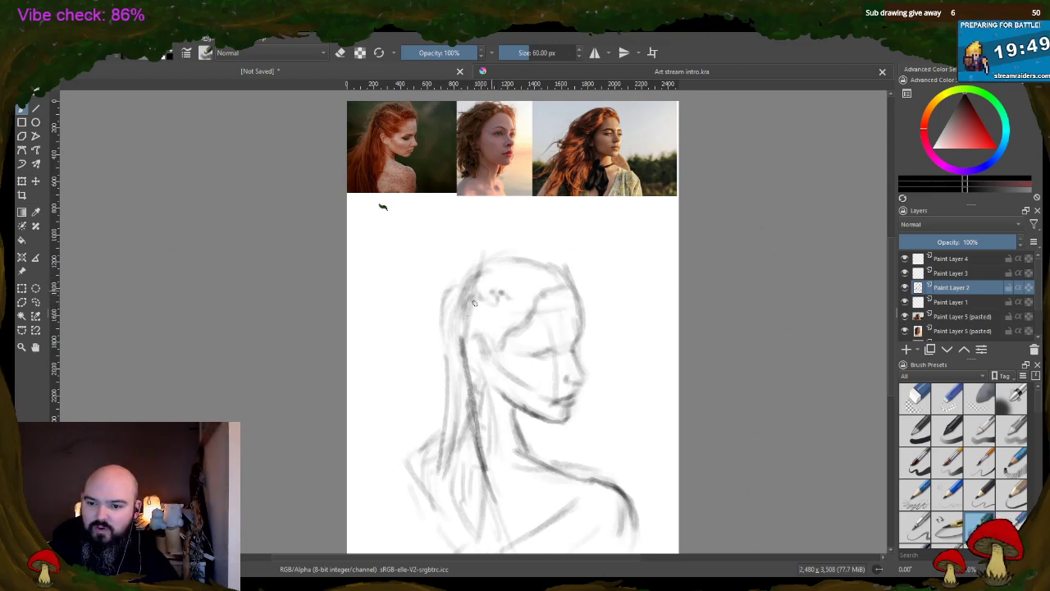
pyautogui.moveTo(473, 304)
pyautogui.mouseDown()
pyautogui.moveTo(459, 368)
pyautogui.moveTo(481, 401)
pyautogui.moveTo(490, 479)
pyautogui.mouseUp()
pyautogui.moveTo(458, 356); pyautogui.dragTo(489, 486)
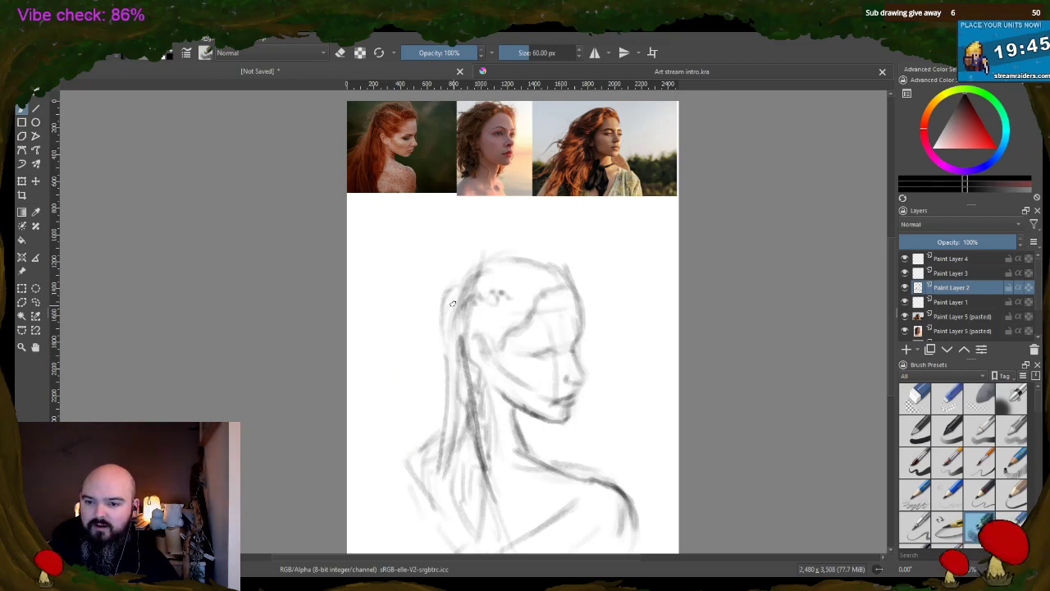
pyautogui.moveTo(452, 303)
pyautogui.mouseDown()
pyautogui.moveTo(478, 269)
pyautogui.moveTo(504, 263)
pyautogui.moveTo(488, 258)
pyautogui.moveTo(498, 257)
pyautogui.moveTo(473, 264)
pyautogui.moveTo(555, 252)
pyautogui.moveTo(574, 284)
pyautogui.moveTo(566, 290)
pyautogui.mouseUp()
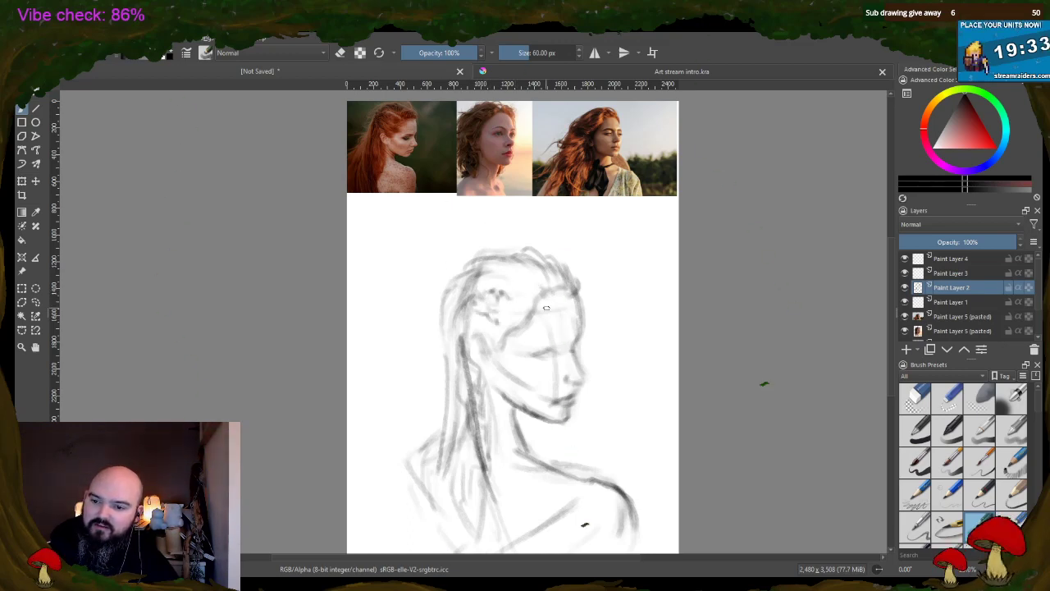
pyautogui.moveTo(553, 299); pyautogui.dragTo(544, 291)
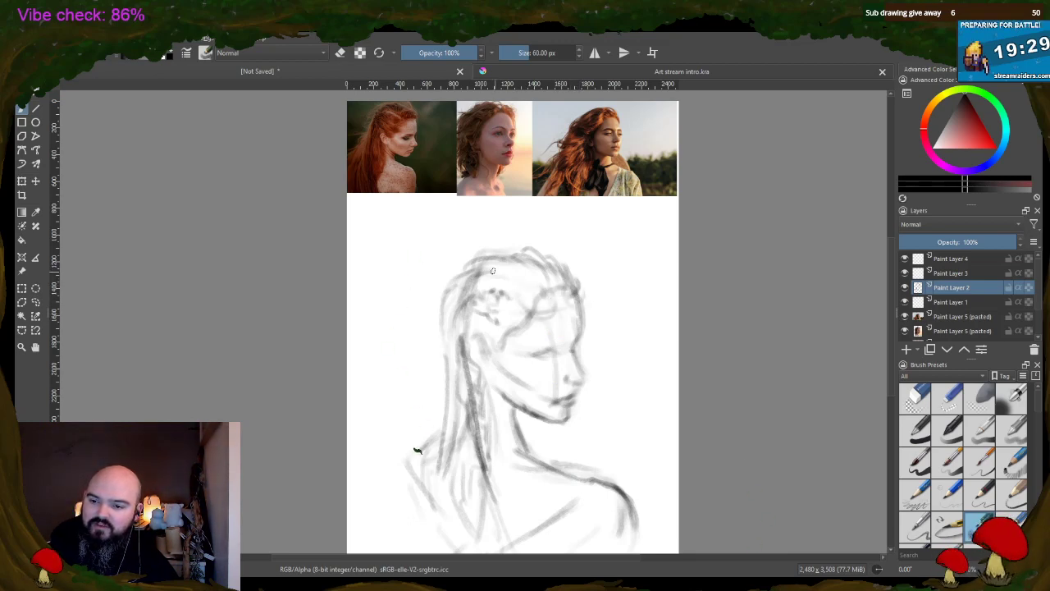
# - Sketch a row of curved, horn-like spikes rising from the head, with their curved bases around the temple and forehead
pyautogui.moveTo(464, 236); pyautogui.dragTo(482, 270)
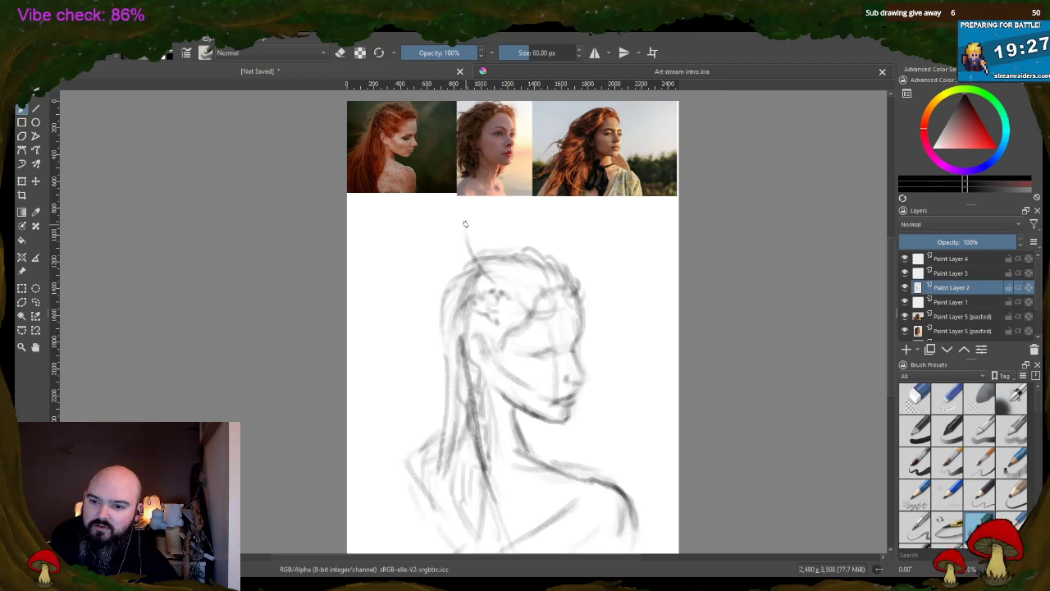
pyautogui.moveTo(465, 224)
pyautogui.mouseDown()
pyautogui.moveTo(495, 266)
pyautogui.moveTo(483, 256)
pyautogui.moveTo(542, 278)
pyautogui.moveTo(524, 266)
pyautogui.moveTo(544, 289)
pyautogui.moveTo(516, 304)
pyautogui.mouseUp()
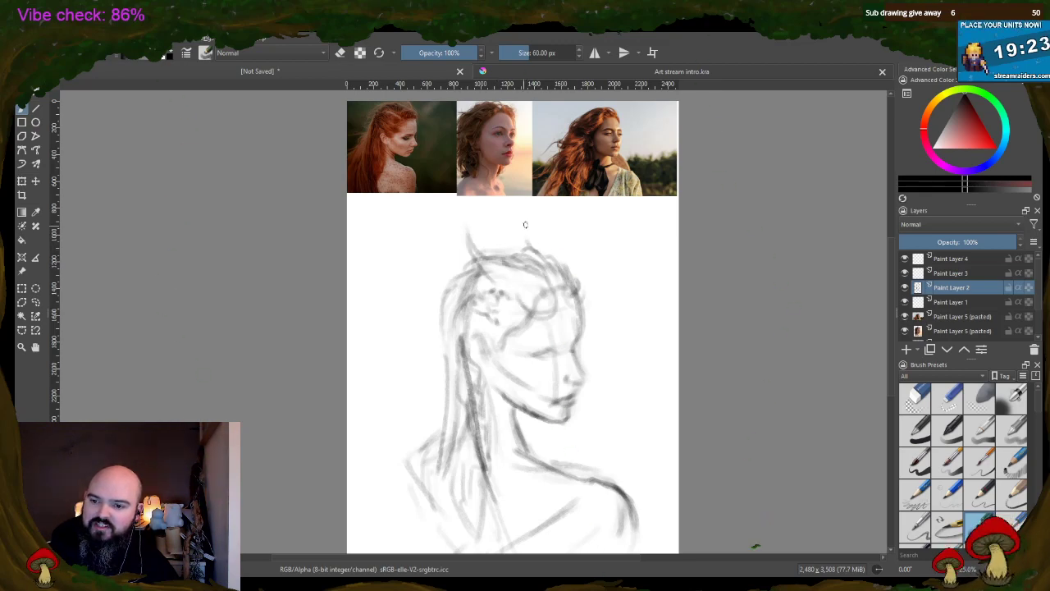
pyautogui.moveTo(525, 224)
pyautogui.mouseDown()
pyautogui.moveTo(583, 265)
pyautogui.moveTo(571, 256)
pyautogui.moveTo(583, 302)
pyautogui.mouseUp()
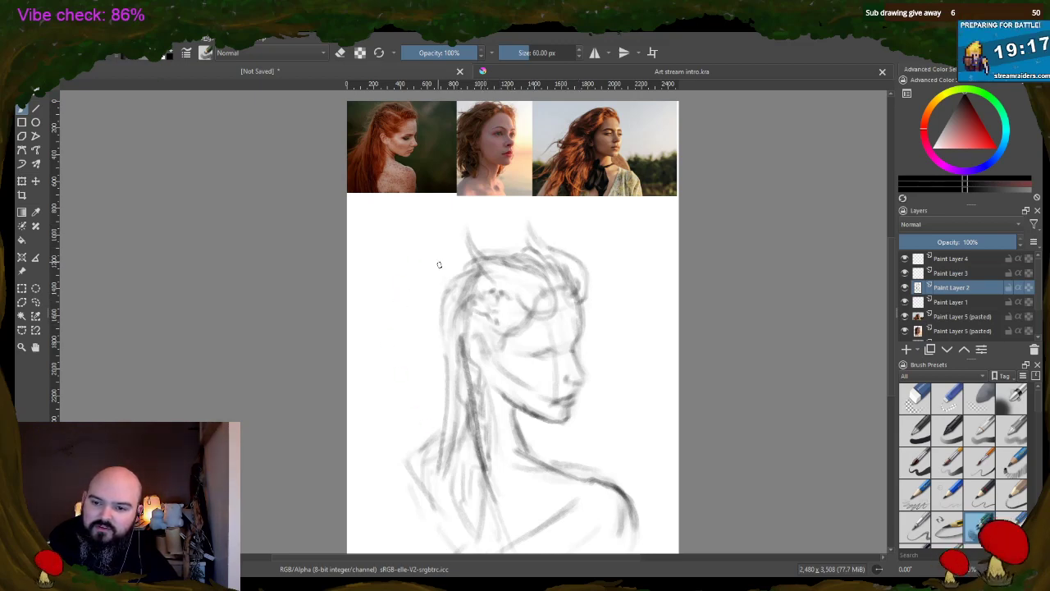
pyautogui.moveTo(439, 261)
pyautogui.mouseDown()
pyautogui.moveTo(472, 290)
pyautogui.moveTo(429, 251)
pyautogui.moveTo(498, 324)
pyautogui.mouseUp()
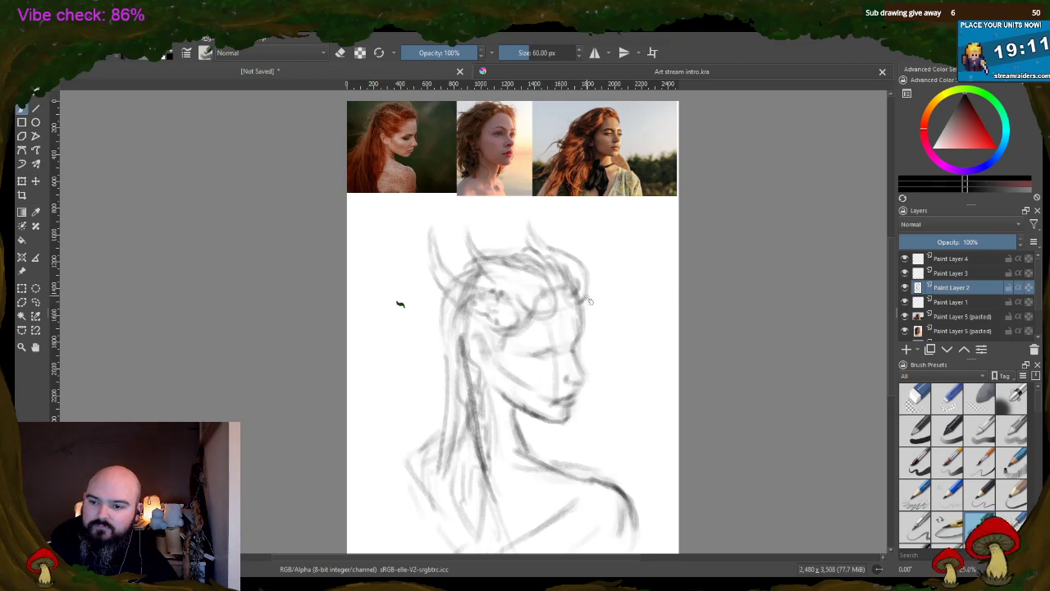
pyautogui.moveTo(587, 296); pyautogui.dragTo(593, 308)
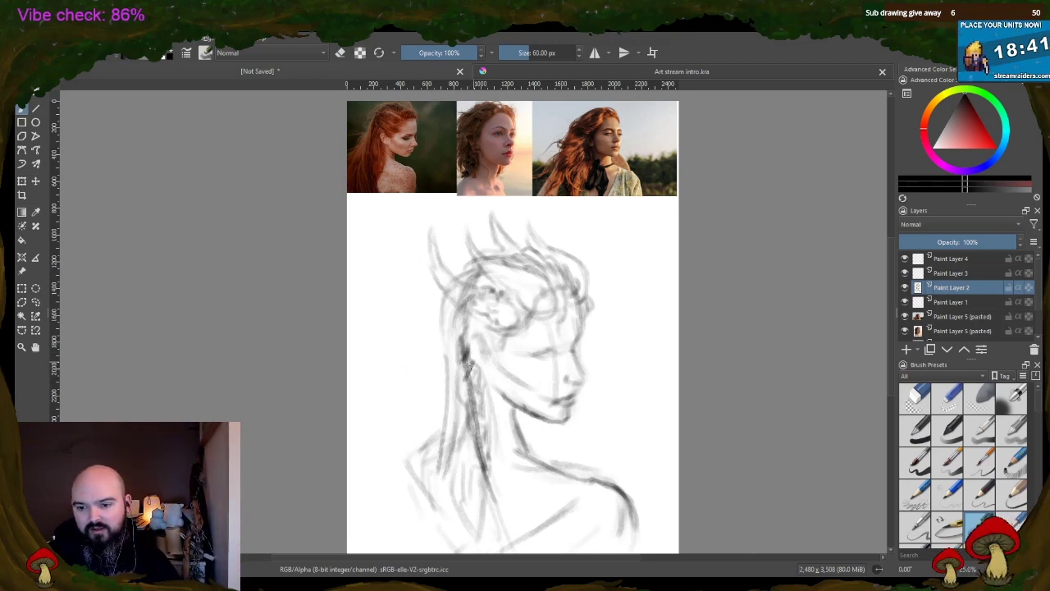
# - Darken the hair beside the neck with short braid-like strokes running from behind the ear to below the shoulder
pyautogui.moveTo(468, 366)
pyautogui.mouseDown()
pyautogui.moveTo(471, 469)
pyautogui.moveTo(495, 505)
pyautogui.mouseUp()
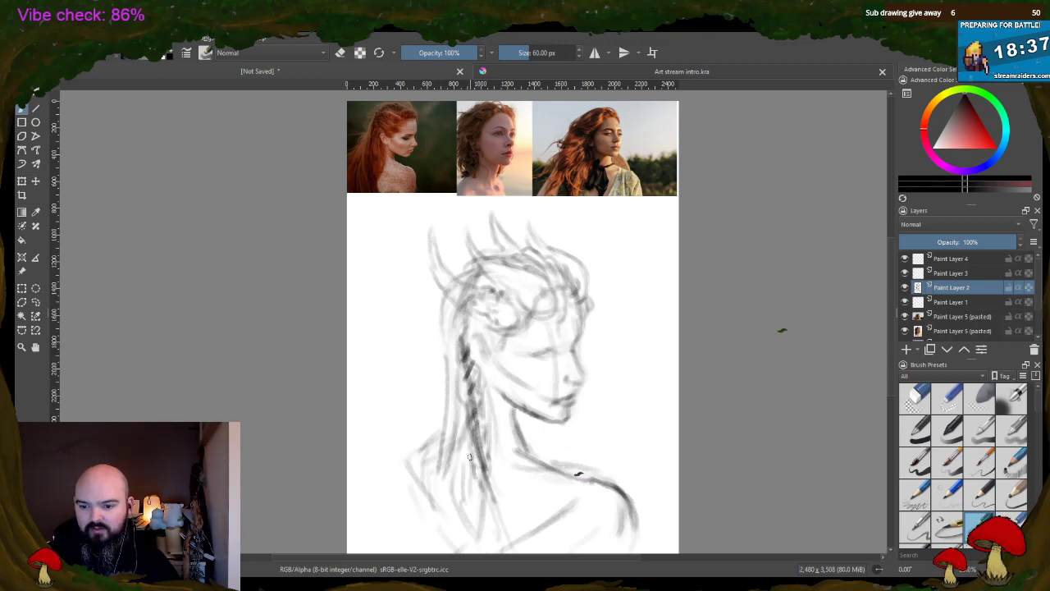
pyautogui.moveTo(469, 457)
pyautogui.mouseDown()
pyautogui.moveTo(471, 497)
pyautogui.moveTo(471, 332)
pyautogui.mouseUp()
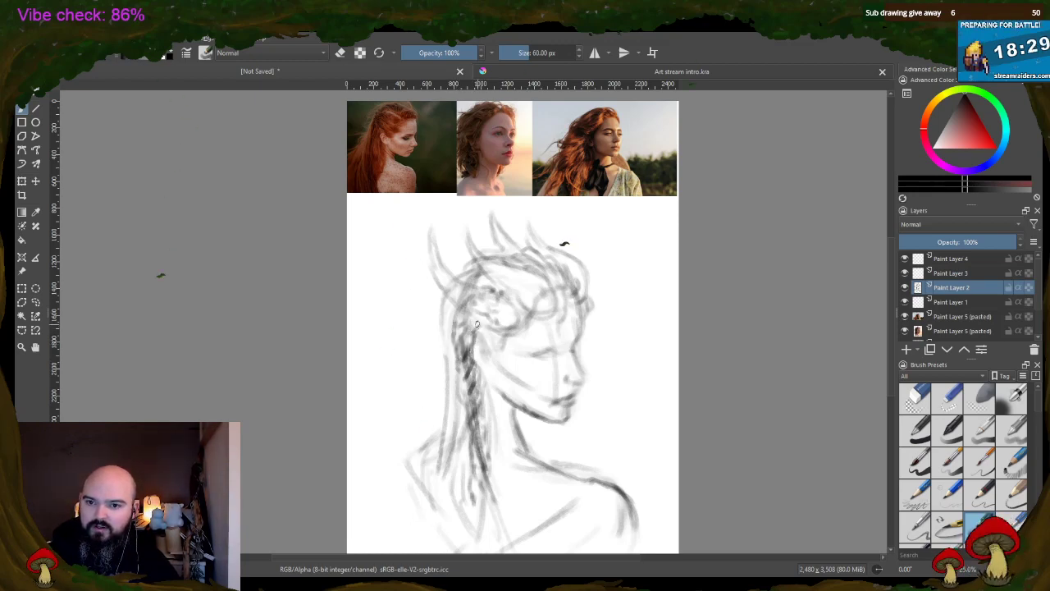
# - Sketch the ear behind the temple and darken the outlines of the curved horns and their bases around the head
pyautogui.moveTo(476, 324)
pyautogui.mouseDown()
pyautogui.moveTo(487, 365)
pyautogui.moveTo(483, 335)
pyautogui.moveTo(491, 340)
pyautogui.moveTo(454, 320)
pyautogui.mouseUp()
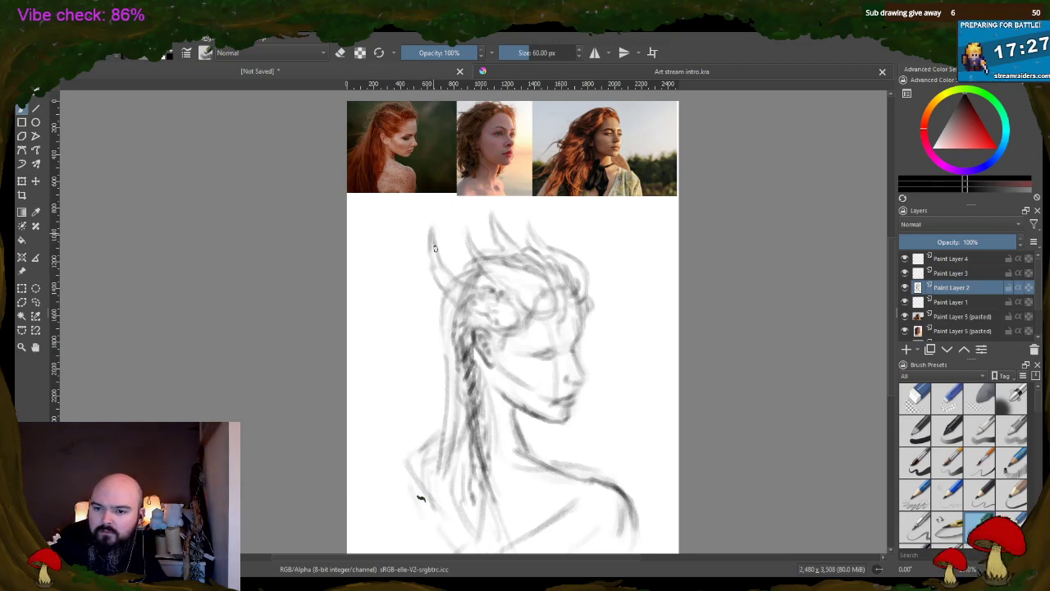
pyautogui.moveTo(435, 248)
pyautogui.mouseDown()
pyautogui.moveTo(519, 325)
pyautogui.moveTo(504, 333)
pyautogui.moveTo(472, 314)
pyautogui.mouseUp()
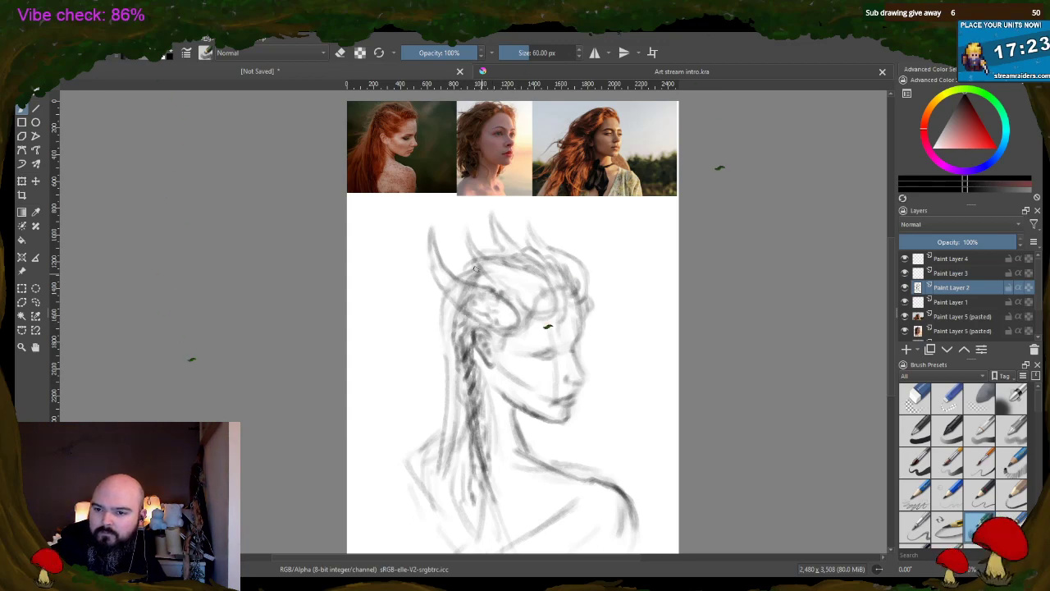
pyautogui.moveTo(478, 263); pyautogui.dragTo(514, 294)
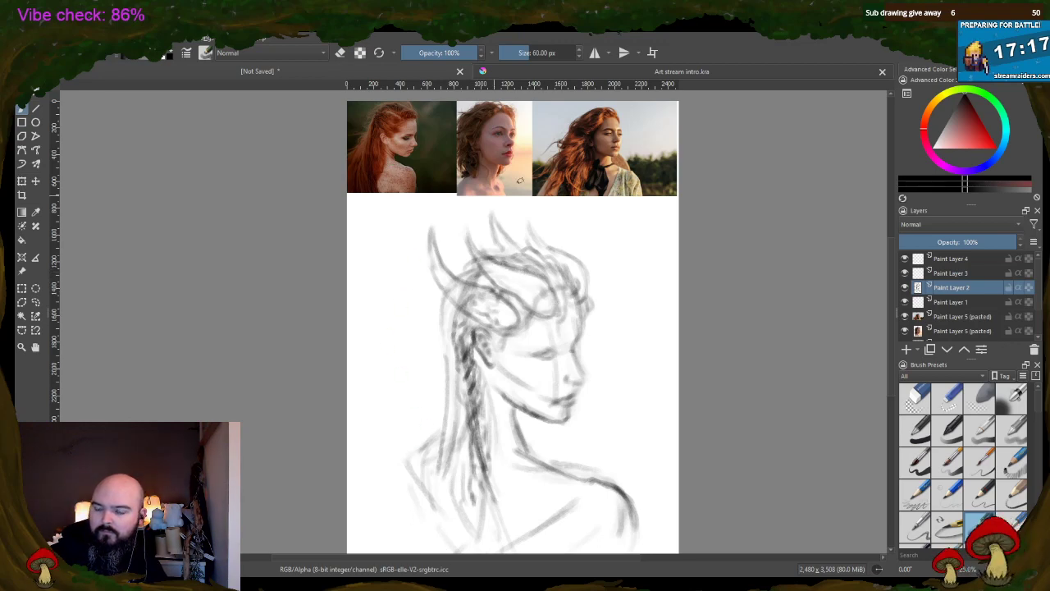
pyautogui.moveTo(529, 225)
pyautogui.mouseDown()
pyautogui.moveTo(578, 262)
pyautogui.moveTo(578, 297)
pyautogui.mouseUp()
pyautogui.moveTo(578, 261); pyautogui.dragTo(583, 292)
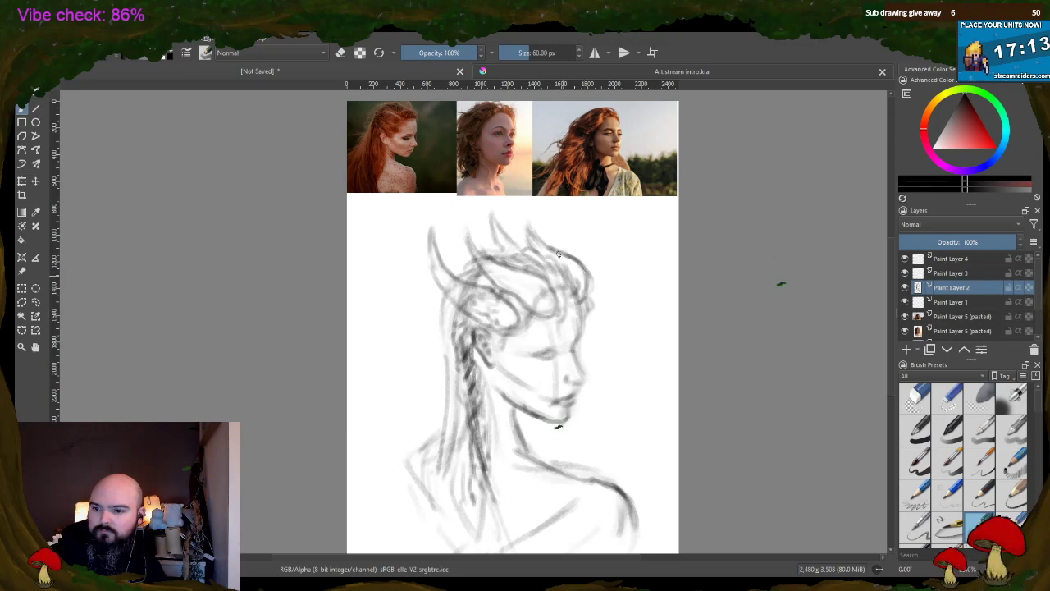
pyautogui.moveTo(529, 247); pyautogui.dragTo(526, 232)
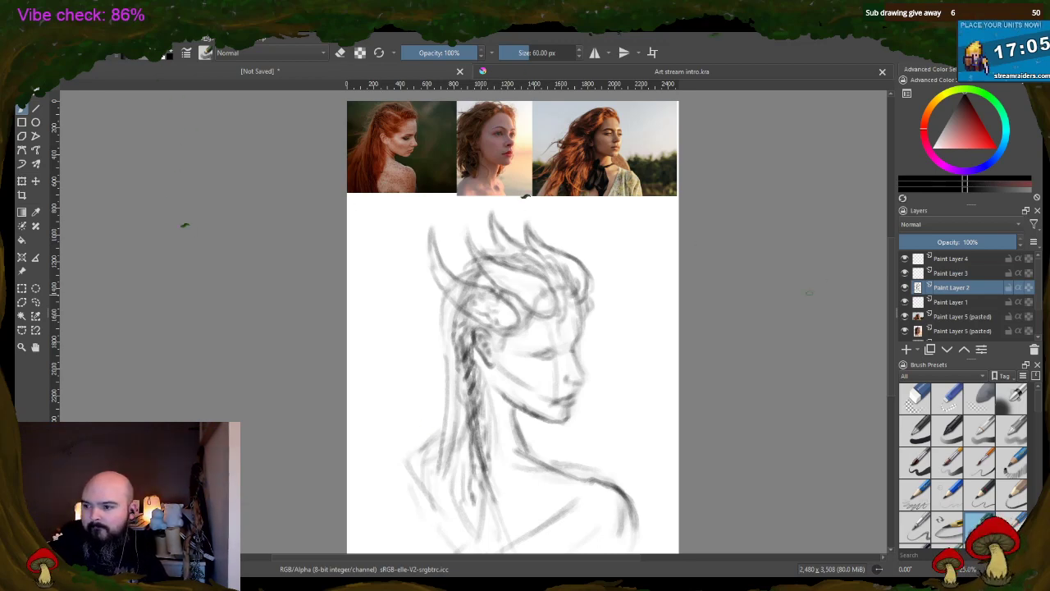
# - Duplicate the pasted layer that holds the first red-haired reference photo, just above the background
pyautogui.click(957, 316)
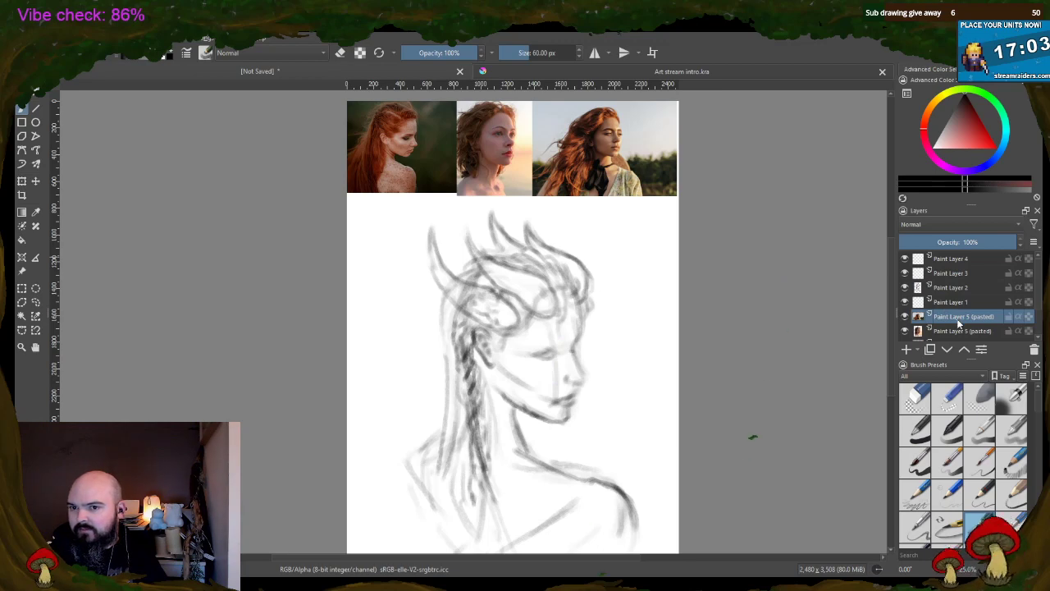
pyautogui.scroll(-1, 959, 320)
pyautogui.click(958, 323)
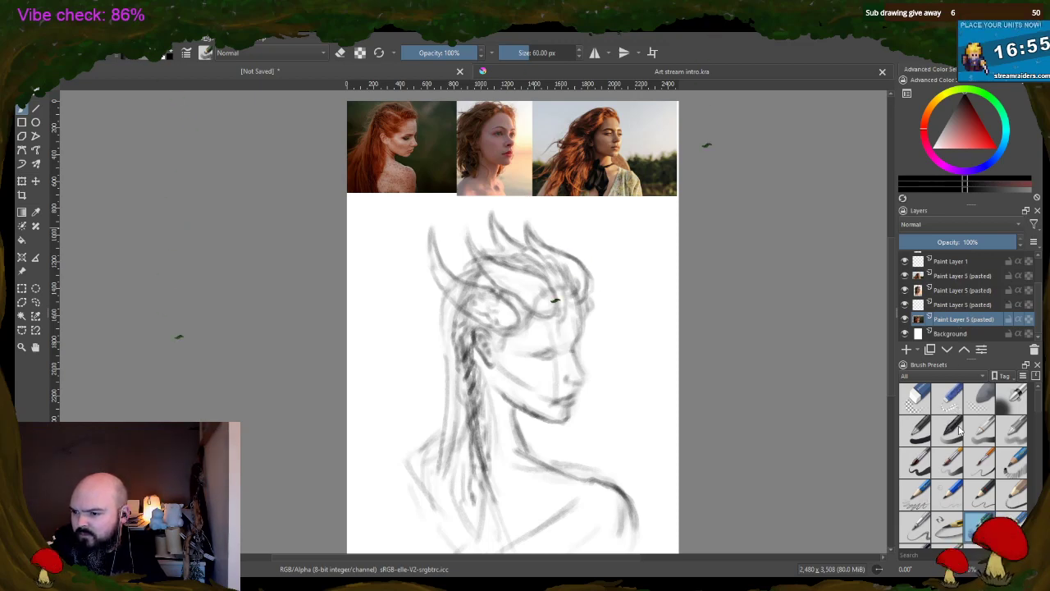
pyautogui.hotkey('ctrl', 'j')
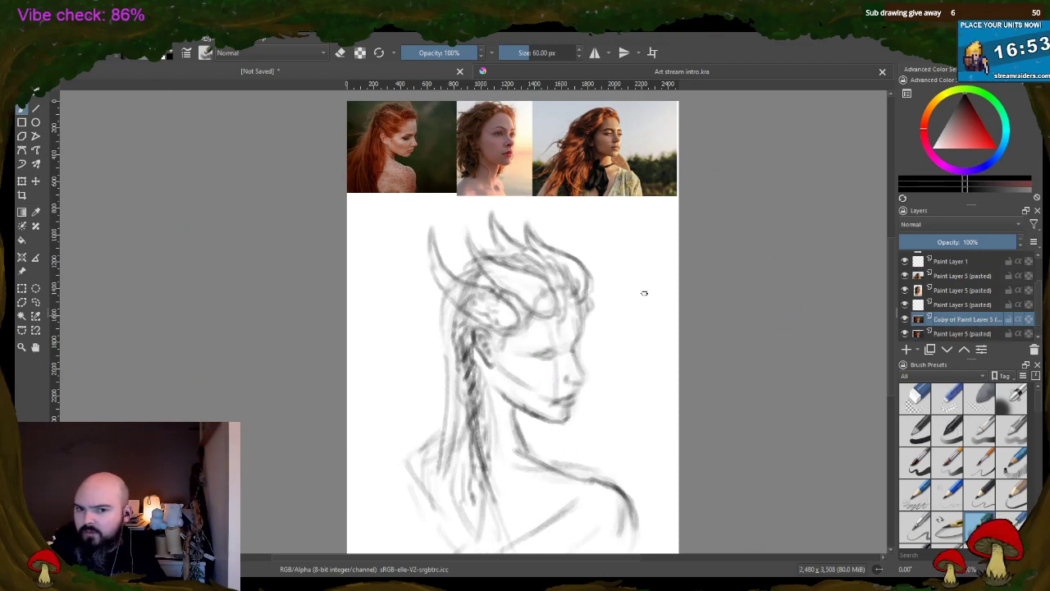
# - Enlarge the duplicated photo and place it over the portrait sketch so both heads overlap
pyautogui.click(21, 182)
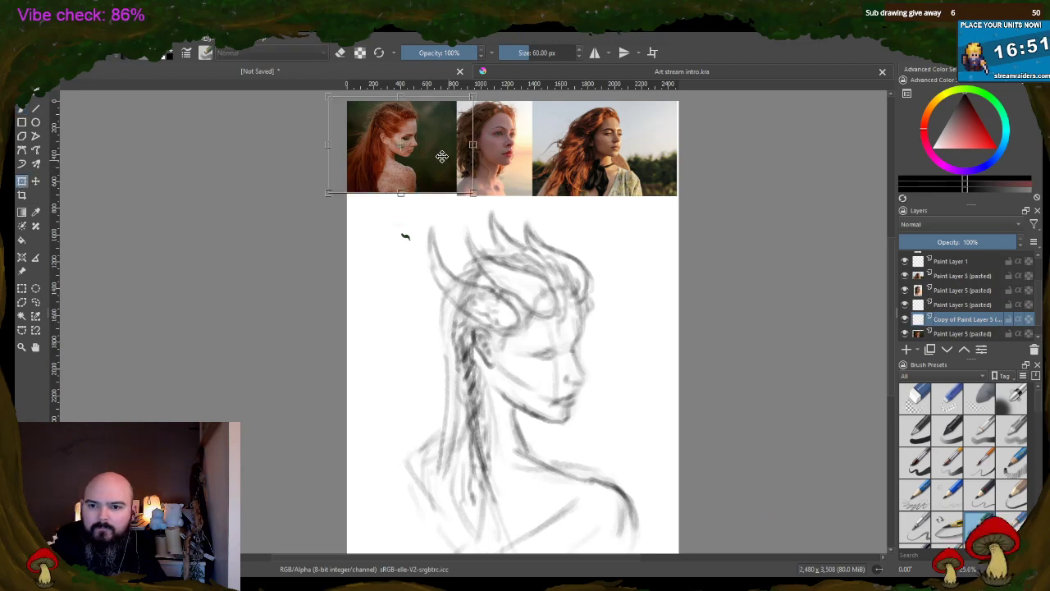
pyautogui.moveTo(434, 145)
pyautogui.mouseDown()
pyautogui.moveTo(535, 351)
pyautogui.moveTo(548, 341)
pyautogui.mouseUp()
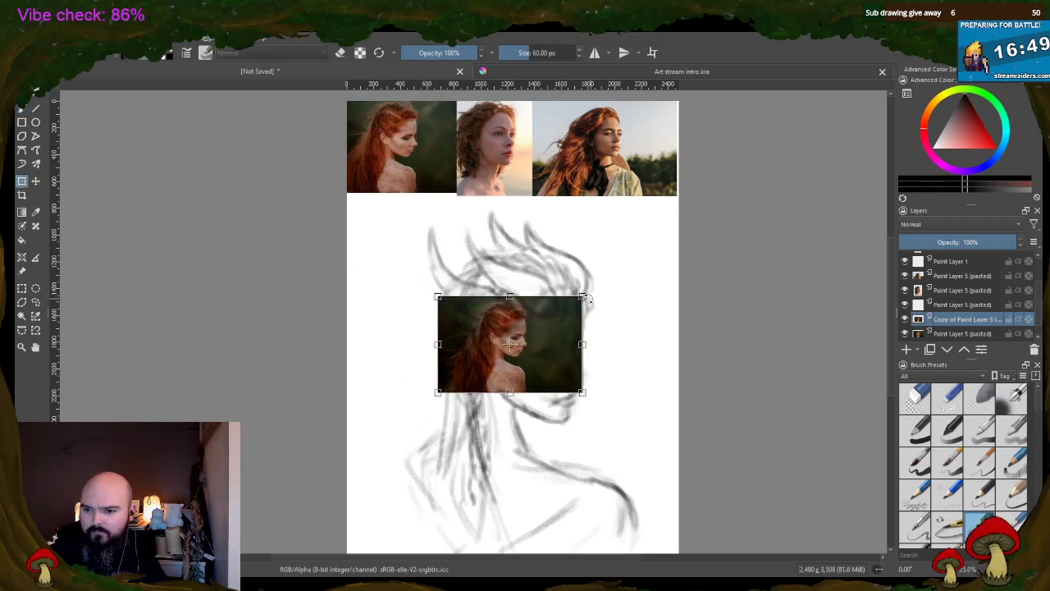
pyautogui.moveTo(584, 296); pyautogui.dragTo(758, 169)
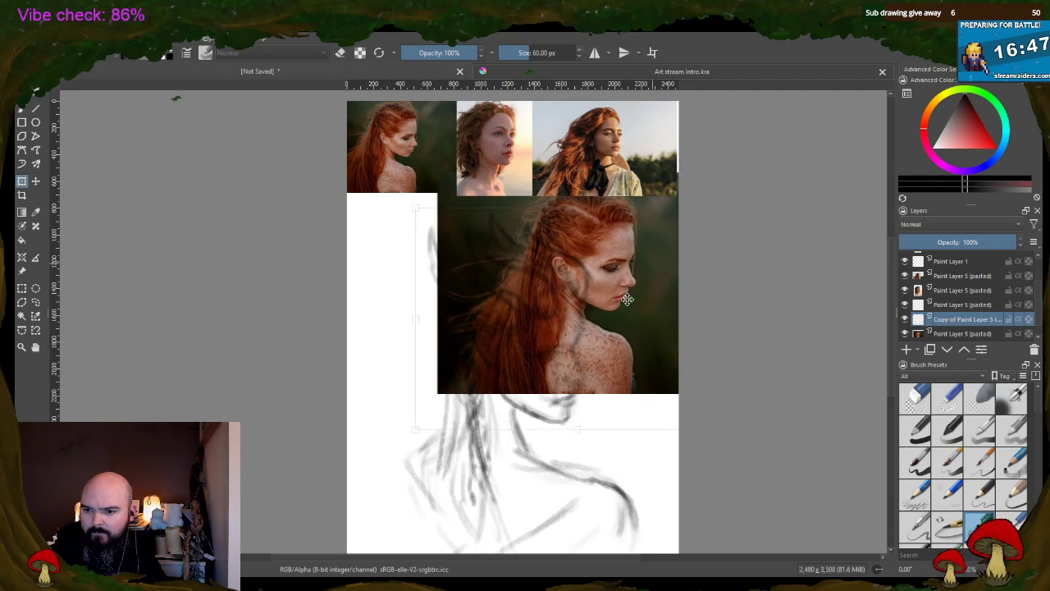
pyautogui.moveTo(648, 257); pyautogui.dragTo(566, 359)
pyautogui.moveTo(686, 281); pyautogui.dragTo(604, 306)
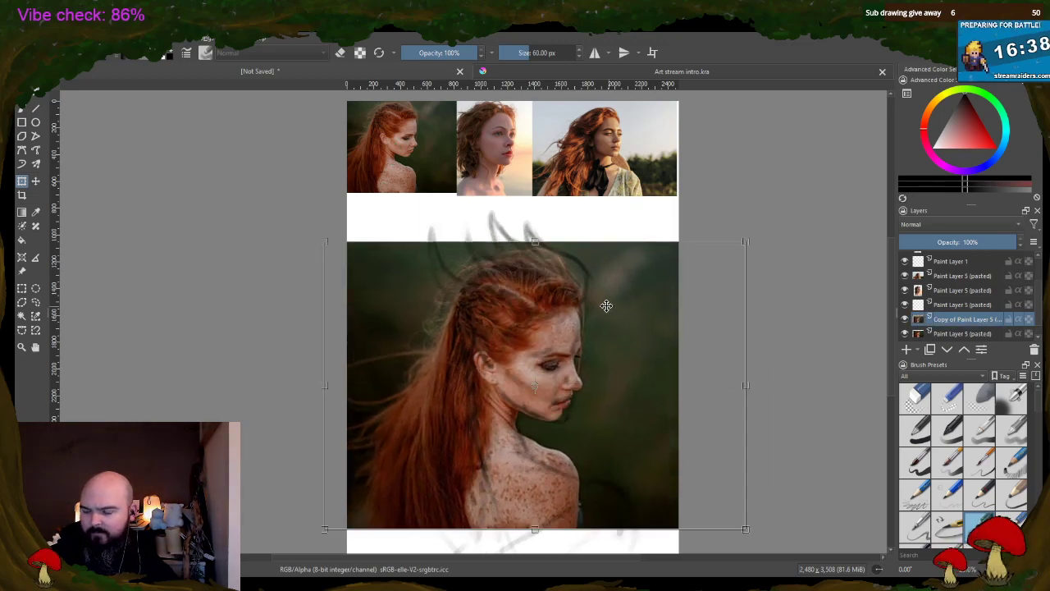
# - Set the duplicated photo's opacity to 50% and enlarge and shift it slightly to align its face with the sketch
pyautogui.click(957, 242)
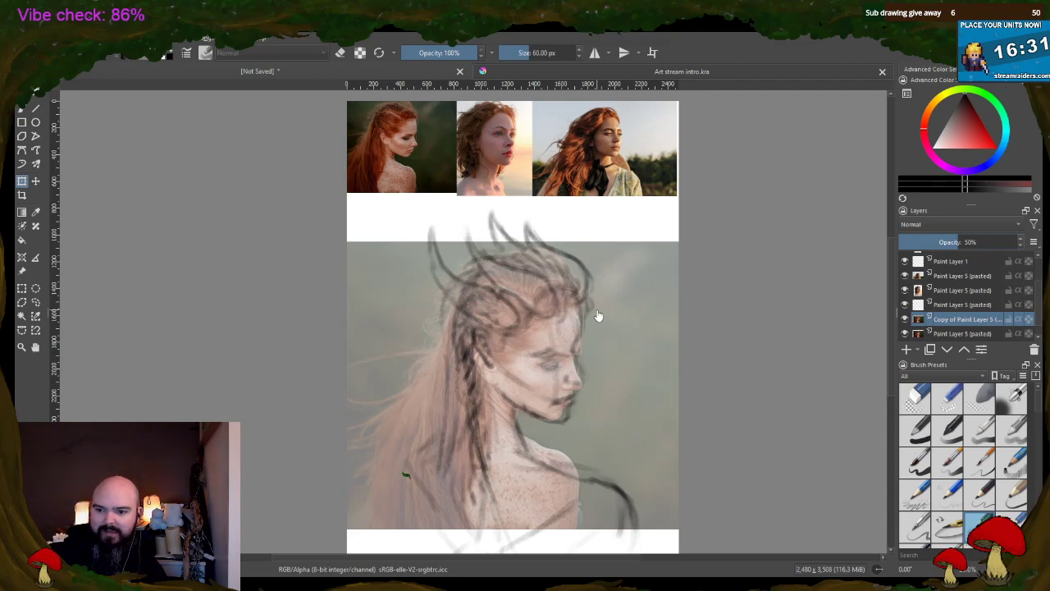
pyautogui.hotkey('ctrl', 'z')
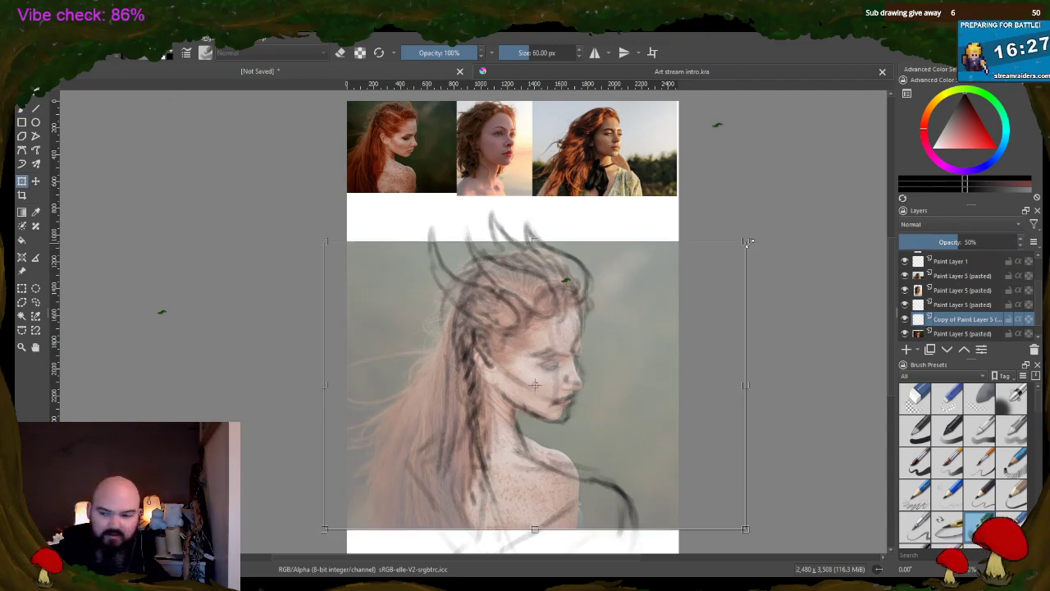
pyautogui.moveTo(749, 242); pyautogui.dragTo(765, 228)
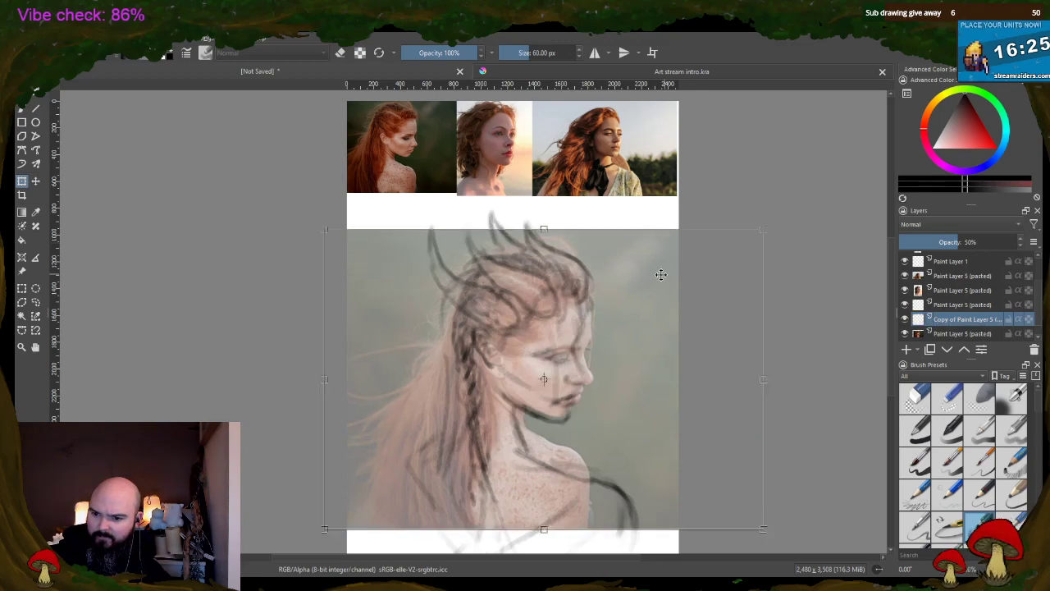
pyautogui.moveTo(654, 283); pyautogui.dragTo(652, 273)
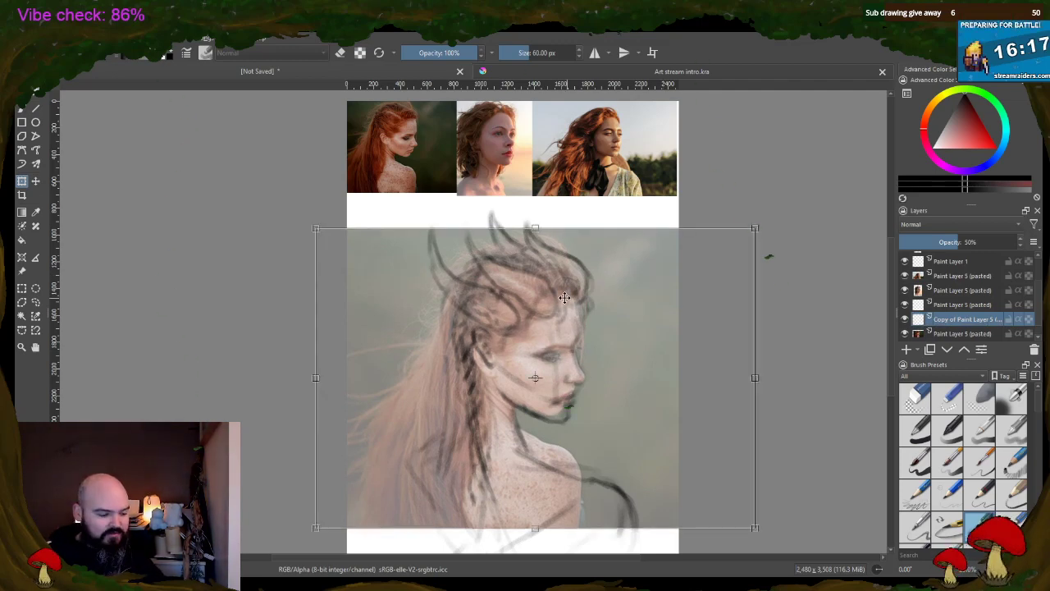
pyautogui.press('Return')
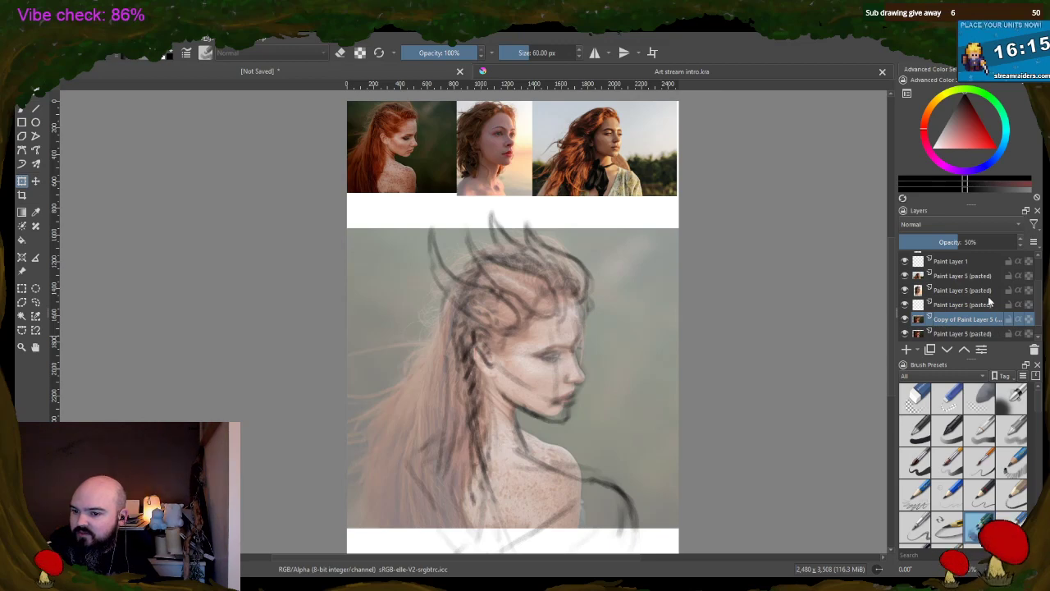
# - Set the duplicated photo layer's opacity to 47% and hide the layer
pyautogui.click(929, 242)
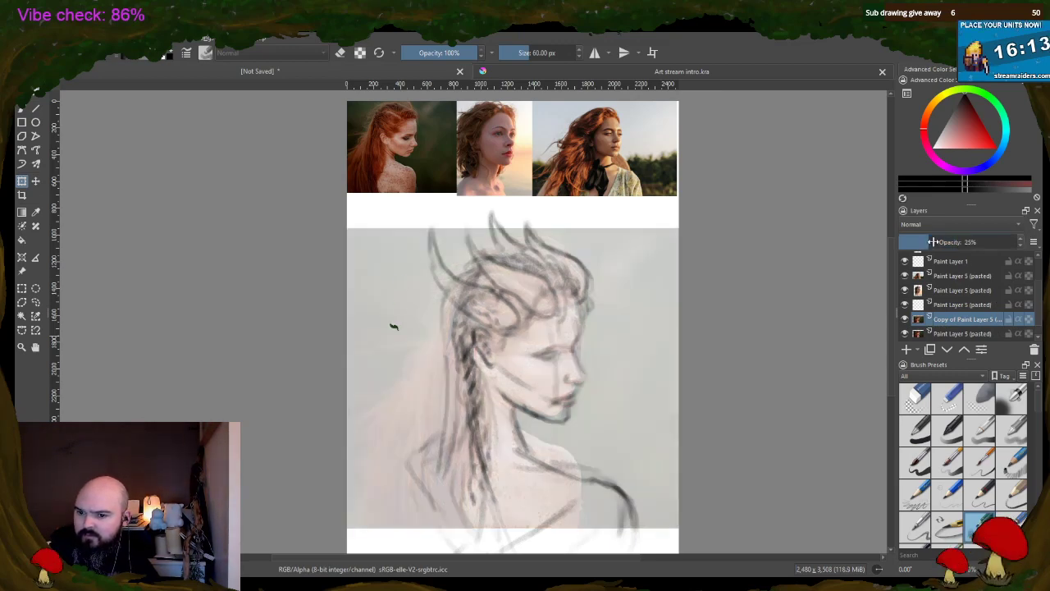
pyautogui.moveTo(933, 242); pyautogui.dragTo(953, 242)
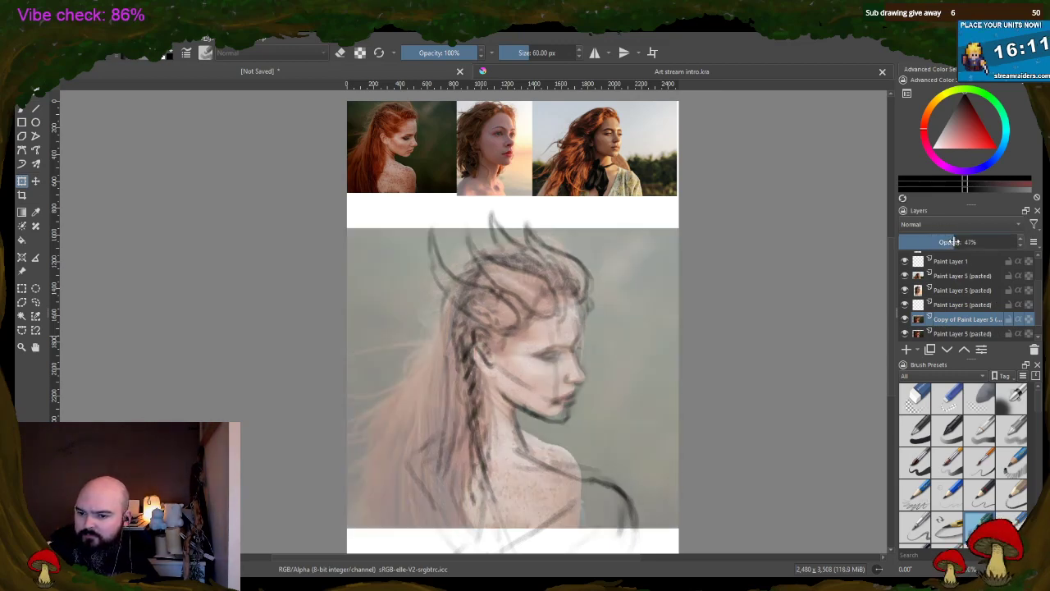
pyautogui.click(905, 319)
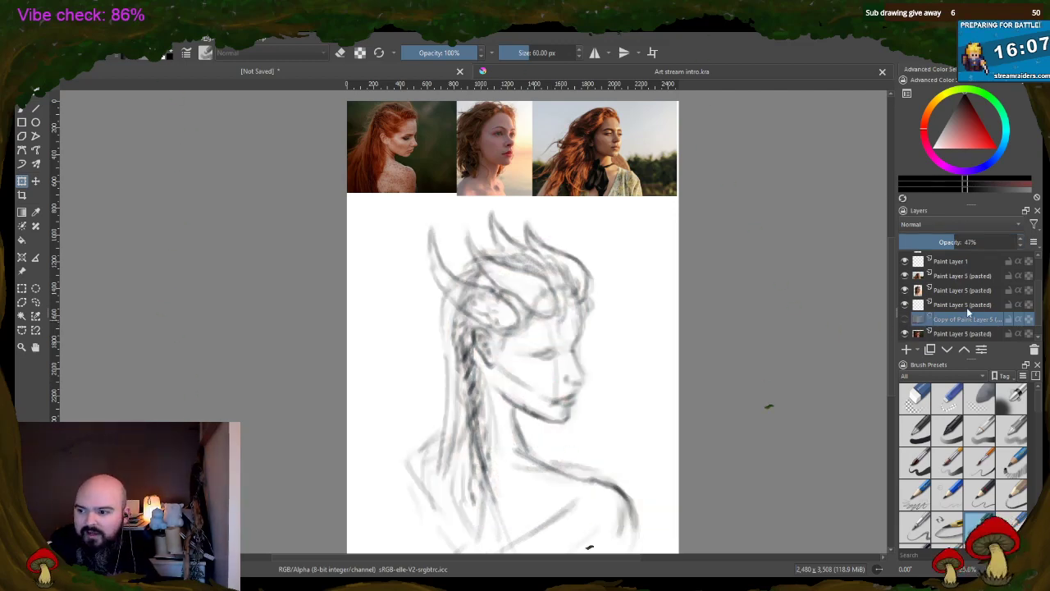
# - Return to Paint Layer 2 with the Freehand Brush tool and set the brush size to 20.30 px
pyautogui.scroll(2, 968, 307)
pyautogui.click(967, 288)
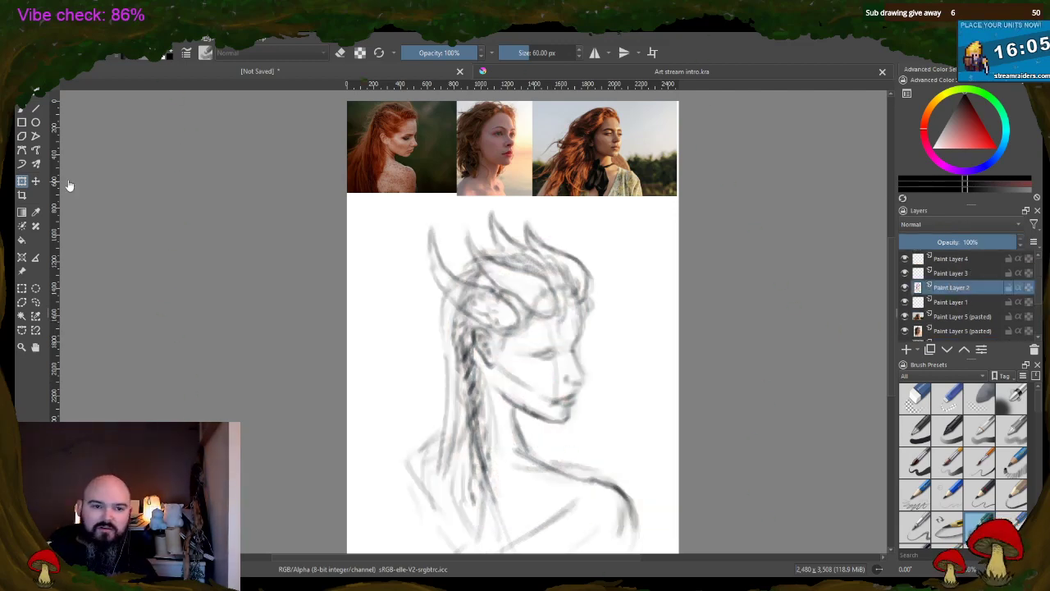
pyautogui.click(22, 107)
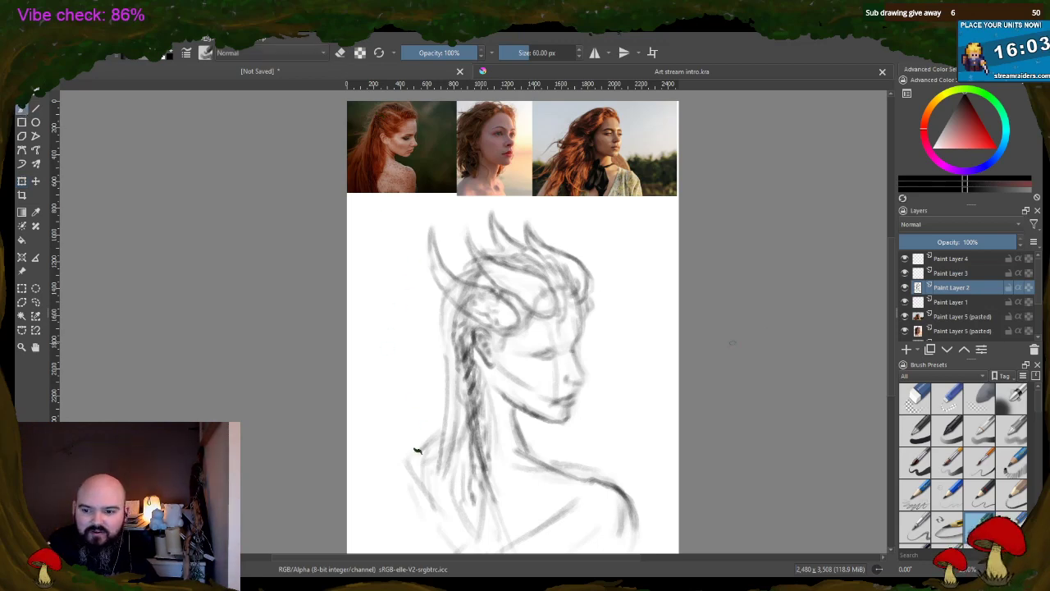
pyautogui.scroll(1, 637, 349)
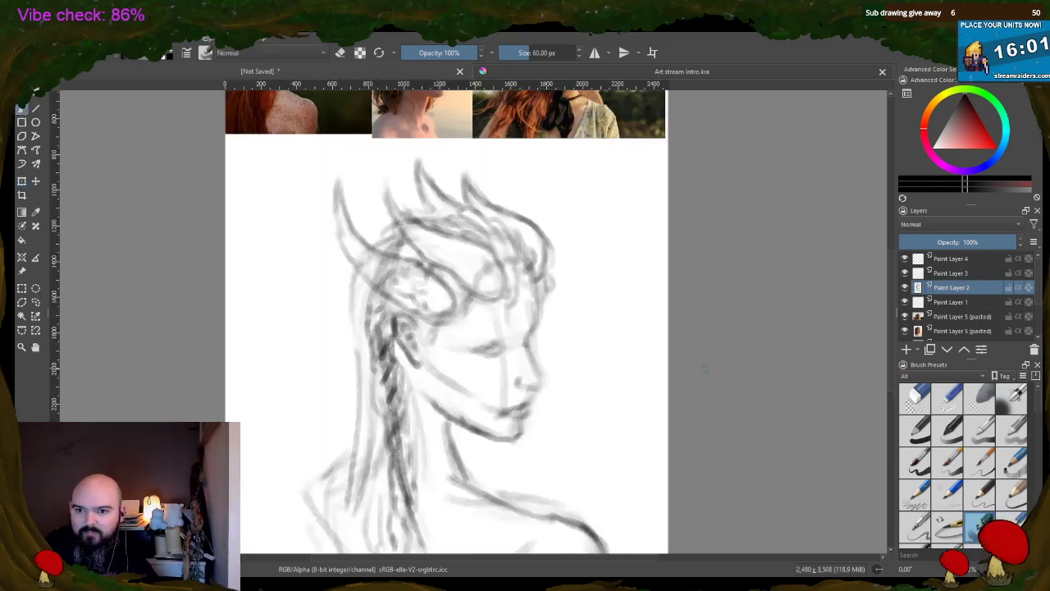
pyautogui.scroll(-3, 636, 292)
pyautogui.scroll(4, 443, 164)
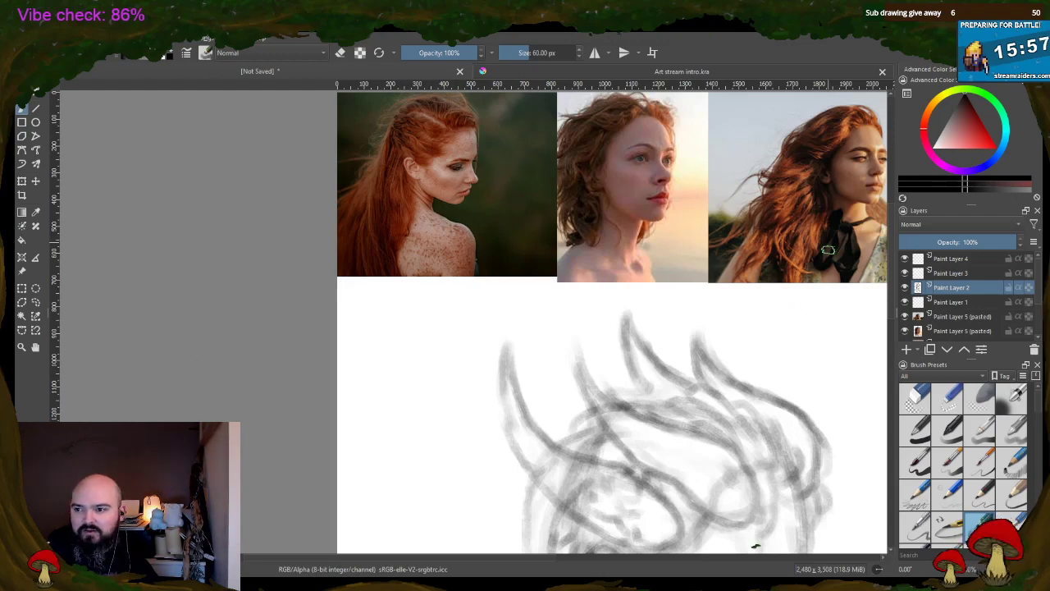
pyautogui.scroll(-3, 830, 279)
pyautogui.scroll(5, 845, 493)
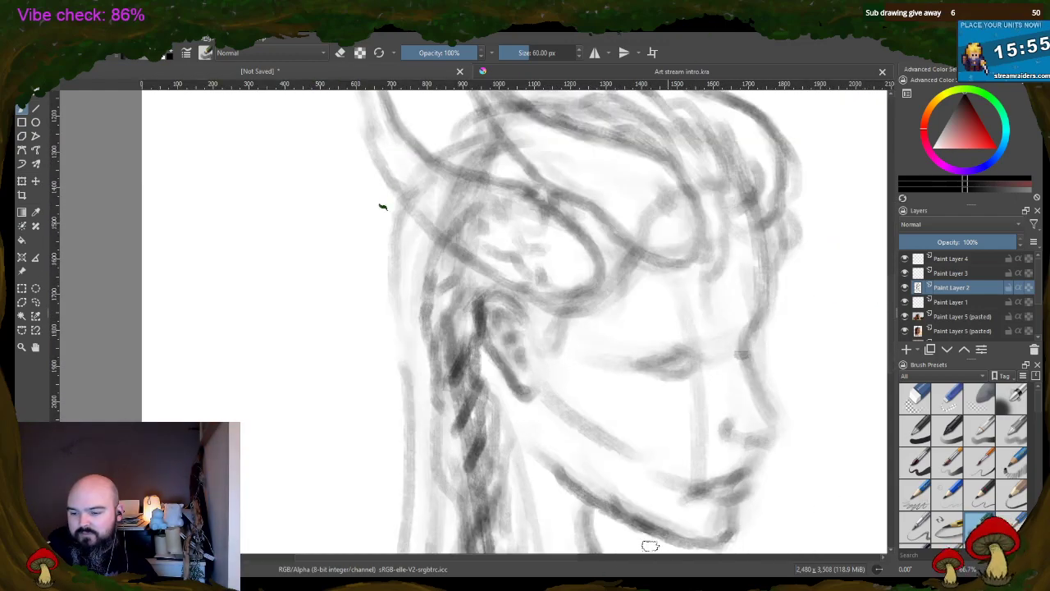
pyautogui.hscroll(3, 399, 300)
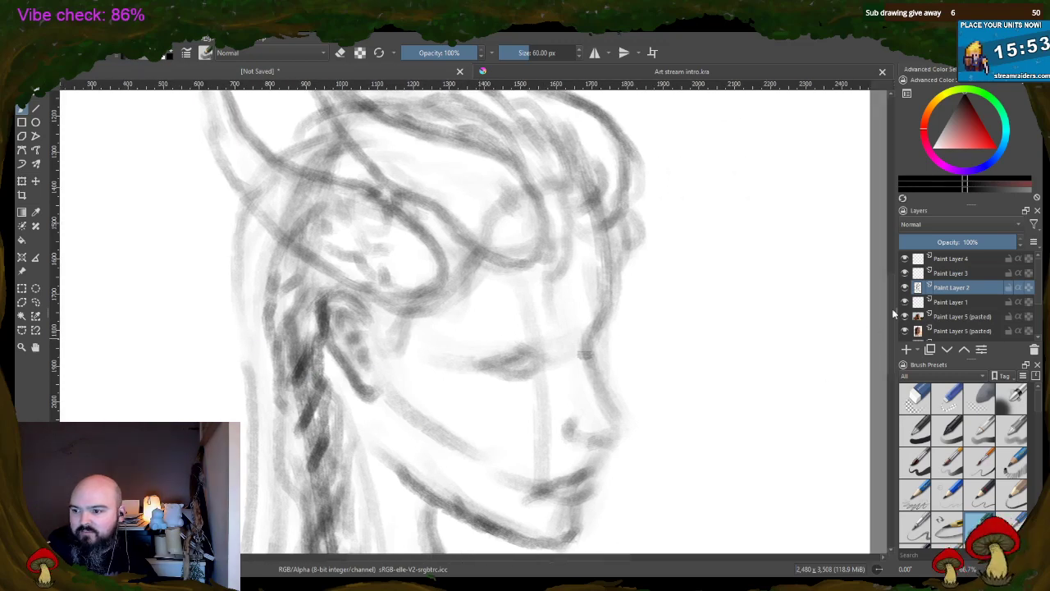
pyautogui.scroll(-2, 894, 316)
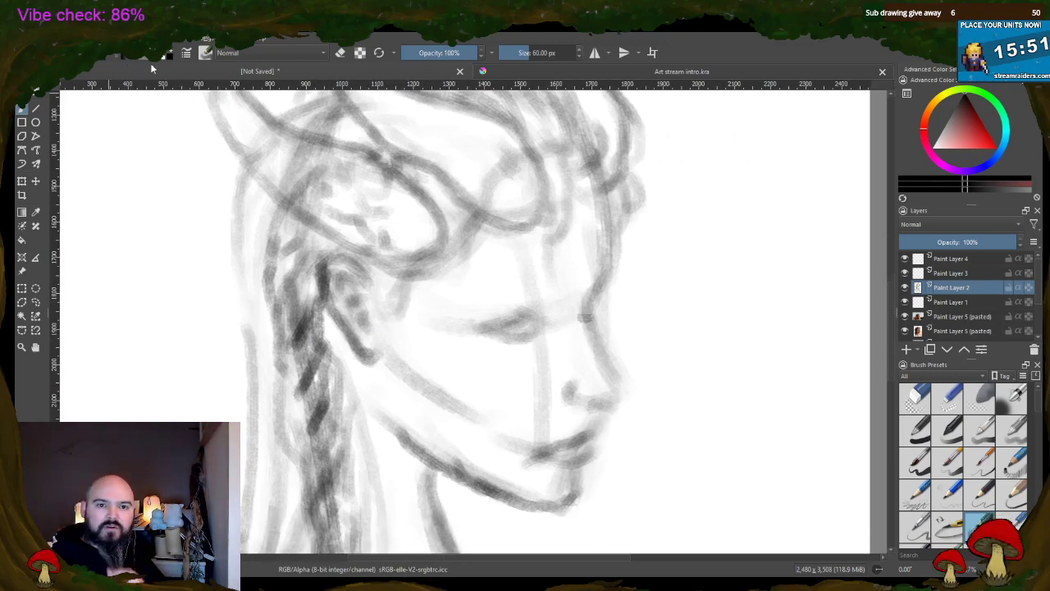
pyautogui.click(518, 55)
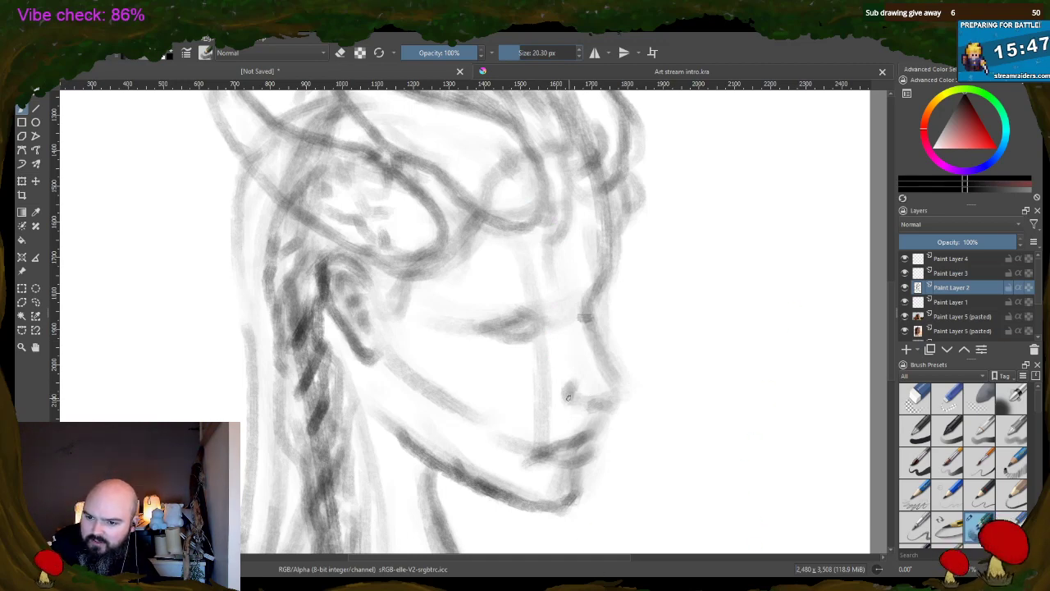
# - Draw thin, dark lines over the nostril, nose tip and bridge, the brow contour and the eye
pyautogui.moveTo(566, 384); pyautogui.dragTo(570, 397)
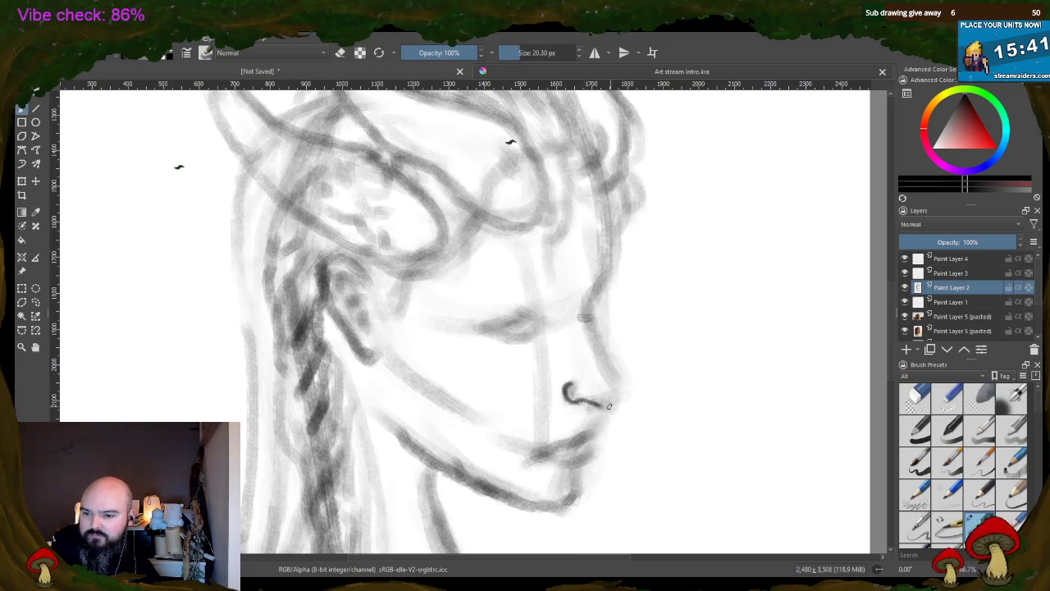
pyautogui.moveTo(609, 406); pyautogui.dragTo(620, 398)
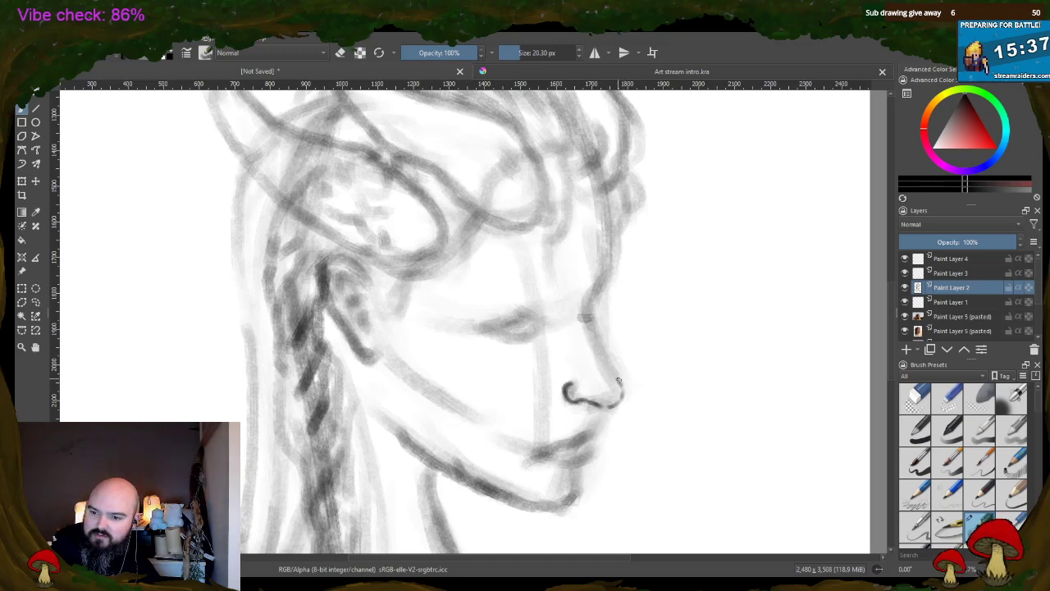
pyautogui.moveTo(605, 361)
pyautogui.mouseDown()
pyautogui.moveTo(621, 382)
pyautogui.moveTo(595, 343)
pyautogui.mouseUp()
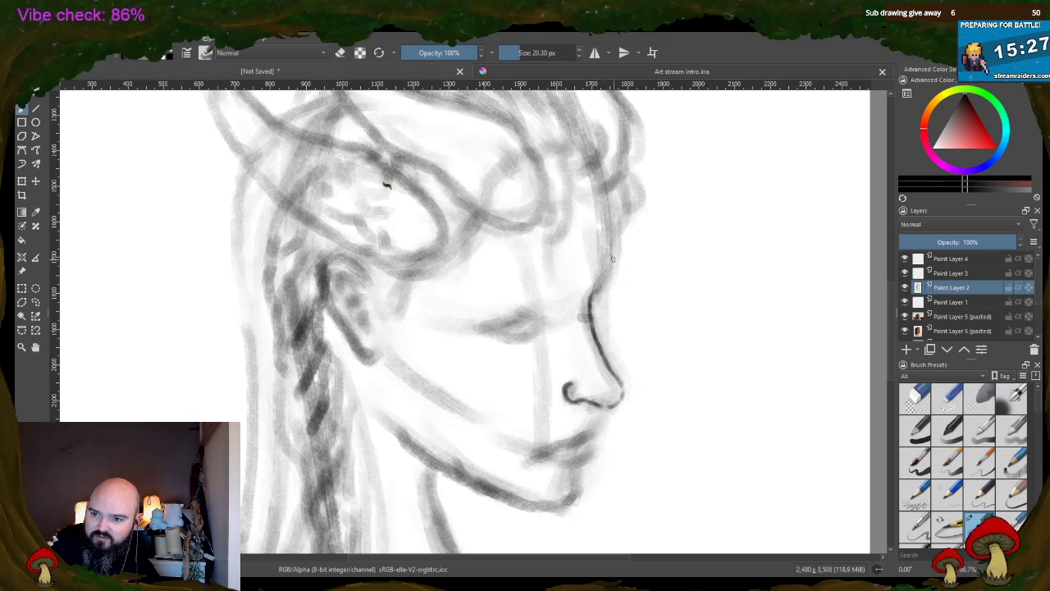
pyautogui.moveTo(612, 253); pyautogui.dragTo(603, 291)
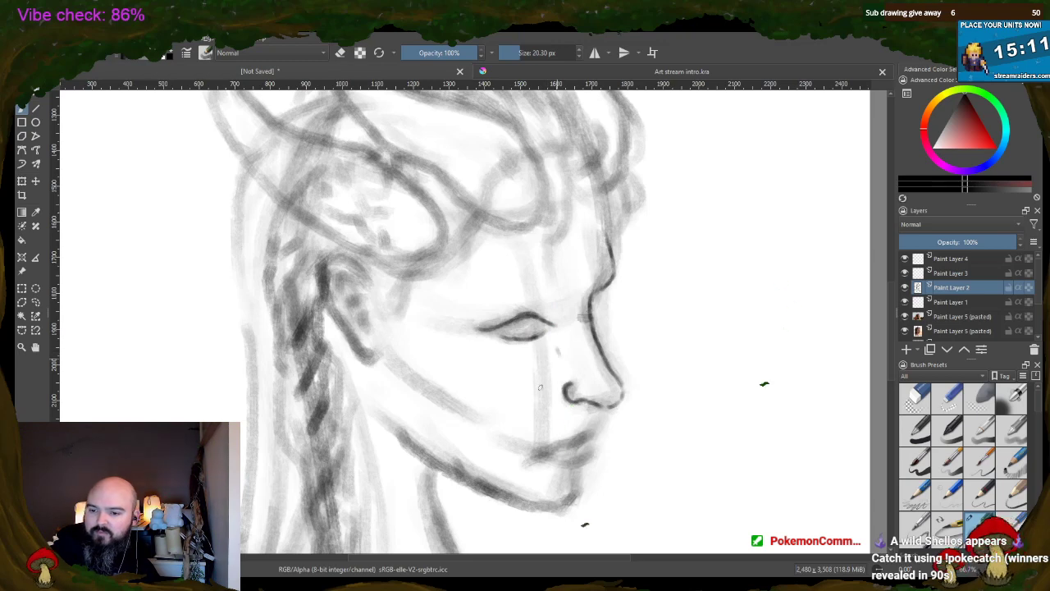
# - Define the lips, the groove above the upper lip and the front of the chin with thin, dark strokes
pyautogui.moveTo(538, 451); pyautogui.dragTo(556, 448)
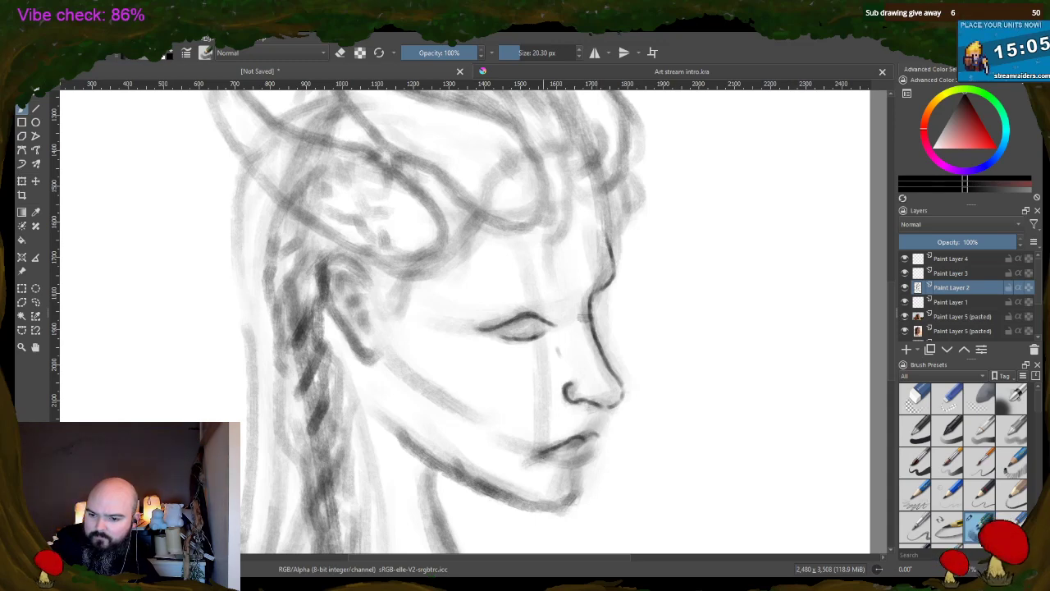
pyautogui.moveTo(544, 458)
pyautogui.mouseDown()
pyautogui.moveTo(580, 462)
pyautogui.moveTo(530, 462)
pyautogui.moveTo(555, 449)
pyautogui.mouseUp()
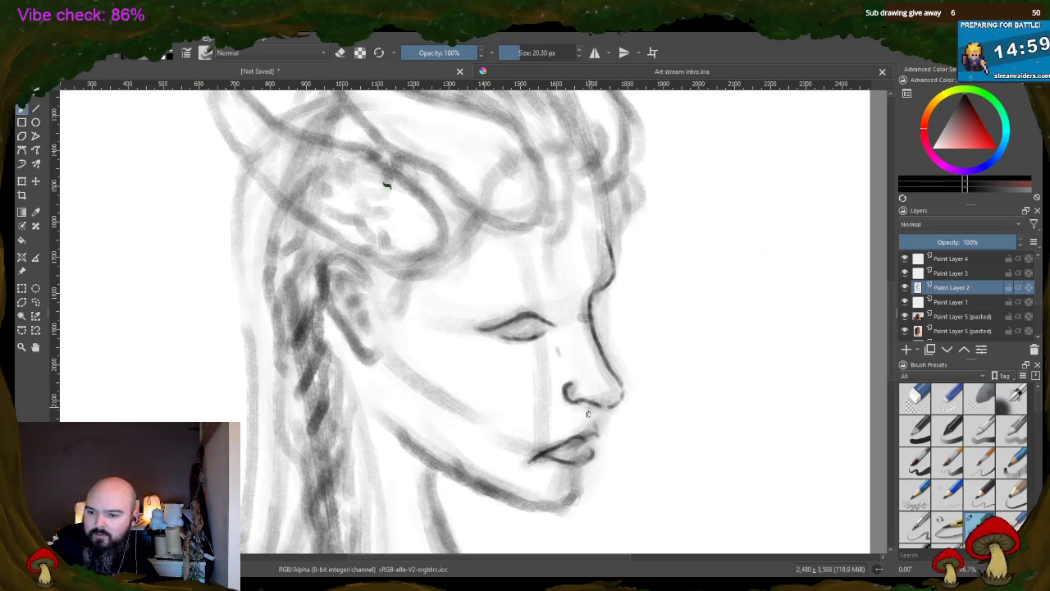
pyautogui.moveTo(588, 413); pyautogui.dragTo(582, 437)
pyautogui.moveTo(580, 483)
pyautogui.mouseDown()
pyautogui.moveTo(581, 470)
pyautogui.moveTo(577, 492)
pyautogui.mouseUp()
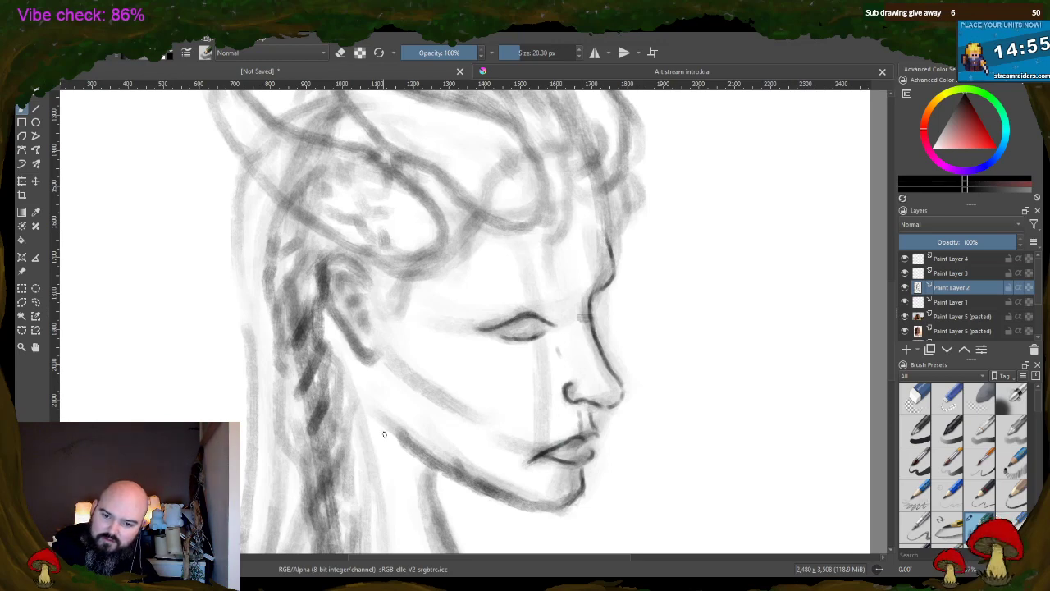
# - Darken the jaw line from below the ear to the chin and outline the ear with its inner folds
pyautogui.moveTo(392, 434)
pyautogui.mouseDown()
pyautogui.moveTo(506, 497)
pyautogui.moveTo(568, 506)
pyautogui.mouseUp()
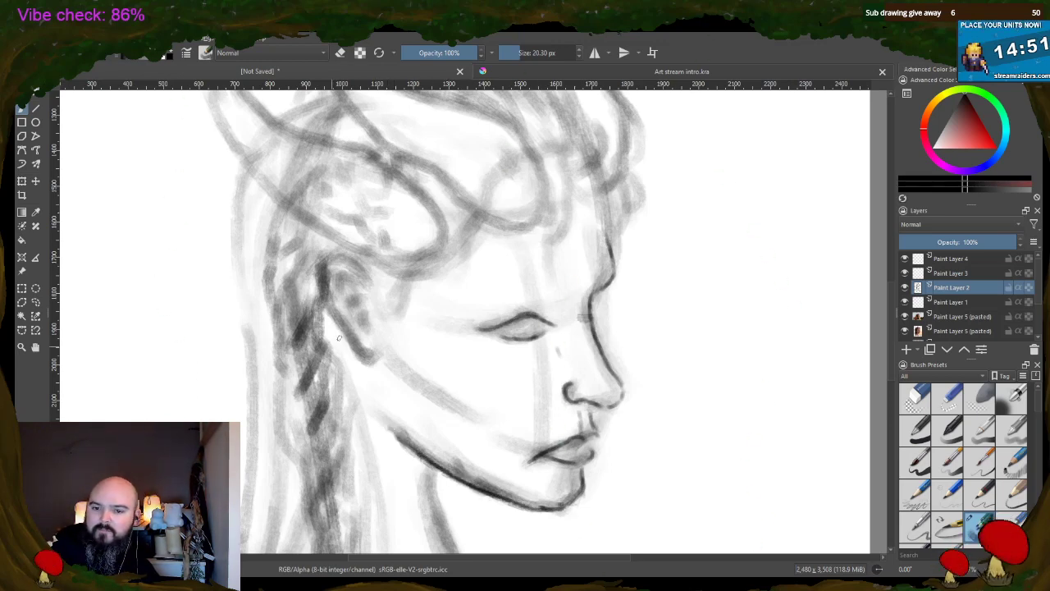
pyautogui.moveTo(322, 266); pyautogui.dragTo(338, 313)
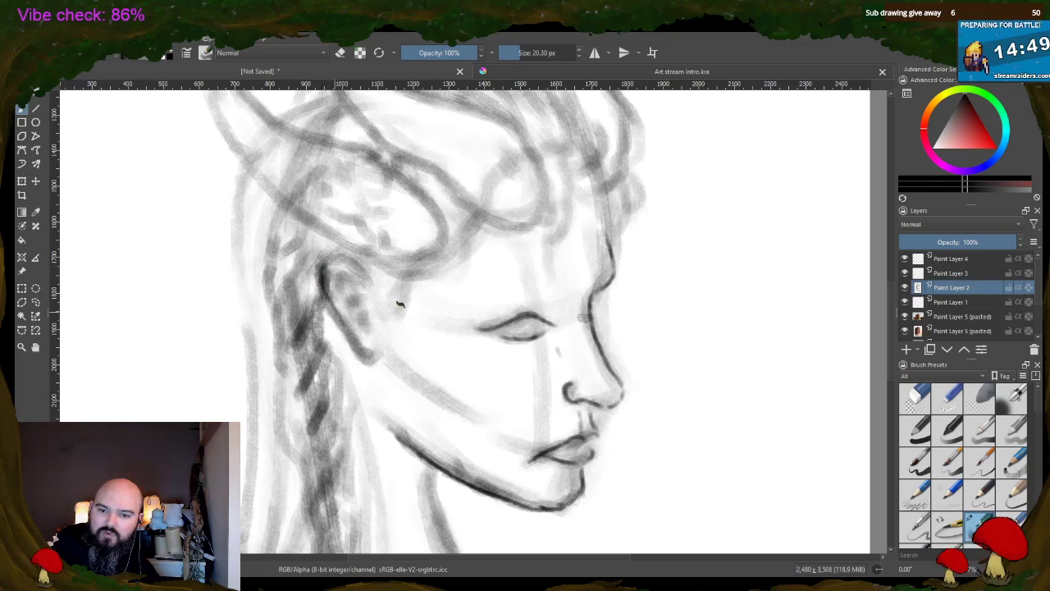
pyautogui.moveTo(359, 351); pyautogui.dragTo(380, 355)
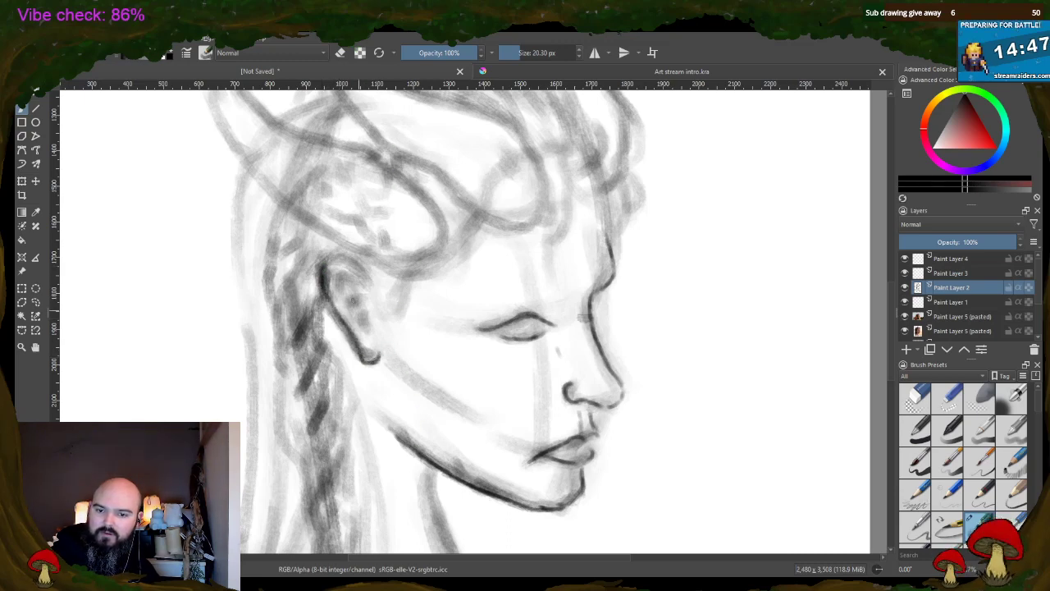
pyautogui.moveTo(327, 285); pyautogui.dragTo(362, 290)
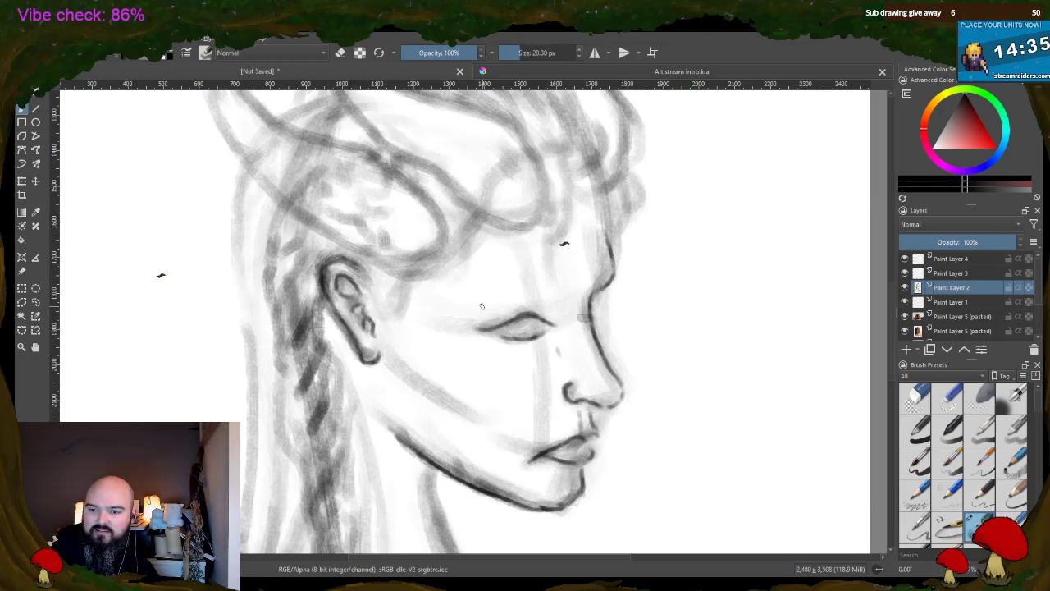
# - Draw both eyebrows with short hair strokes and add curved ridge lines along the horns
pyautogui.moveTo(484, 305)
pyautogui.mouseDown()
pyautogui.moveTo(548, 298)
pyautogui.moveTo(486, 303)
pyautogui.mouseUp()
pyautogui.moveTo(612, 269)
pyautogui.mouseDown()
pyautogui.moveTo(602, 279)
pyautogui.moveTo(613, 281)
pyautogui.mouseUp()
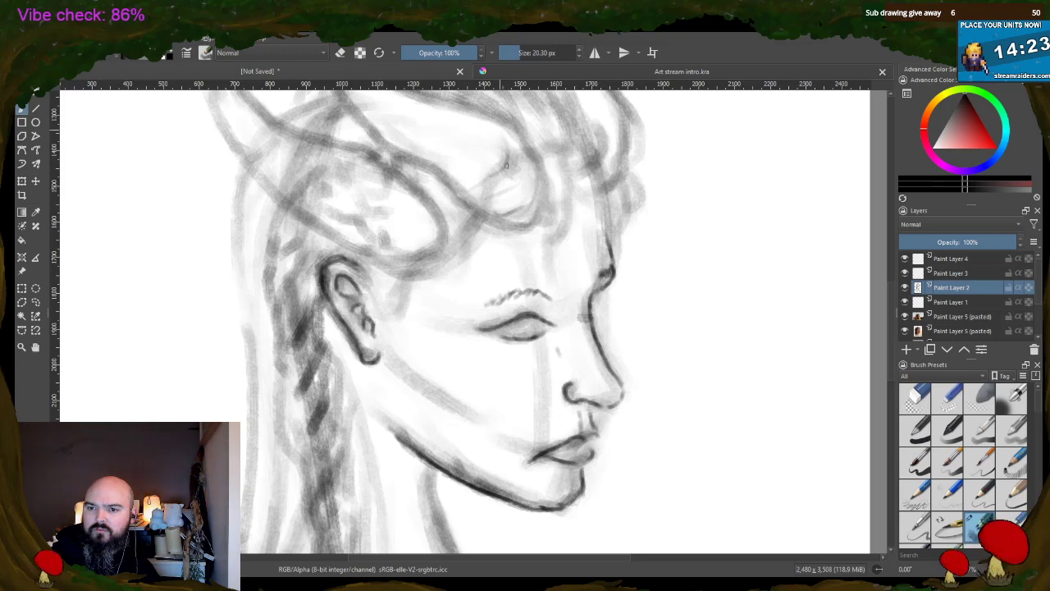
pyautogui.moveTo(458, 177)
pyautogui.mouseDown()
pyautogui.moveTo(495, 132)
pyautogui.moveTo(488, 157)
pyautogui.moveTo(429, 140)
pyautogui.moveTo(435, 166)
pyautogui.moveTo(470, 148)
pyautogui.moveTo(471, 133)
pyautogui.moveTo(429, 153)
pyautogui.mouseUp()
pyautogui.moveTo(450, 115); pyautogui.dragTo(456, 137)
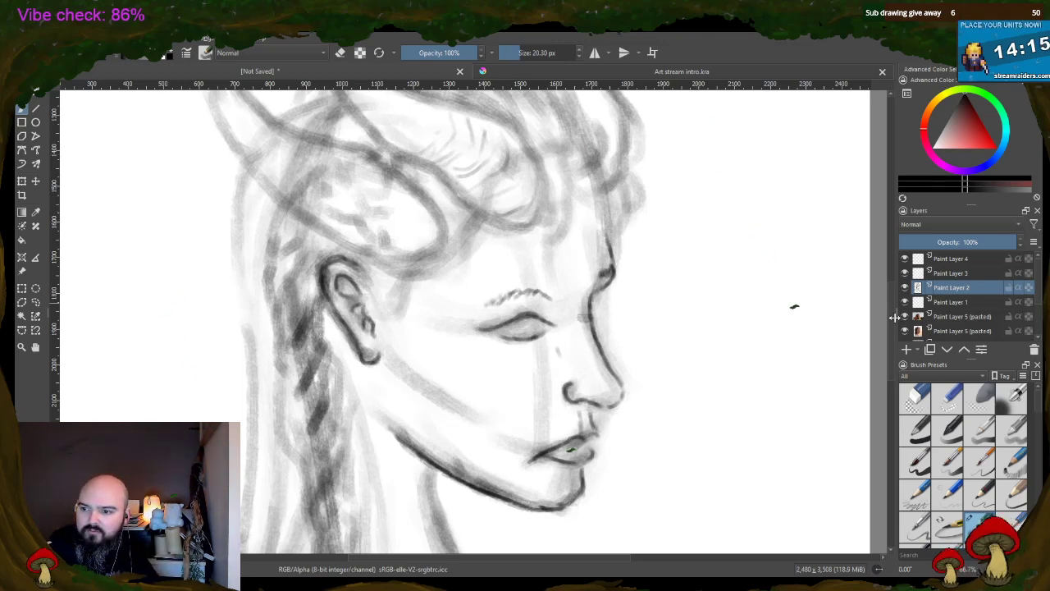
pyautogui.moveTo(896, 316); pyautogui.dragTo(884, 282)
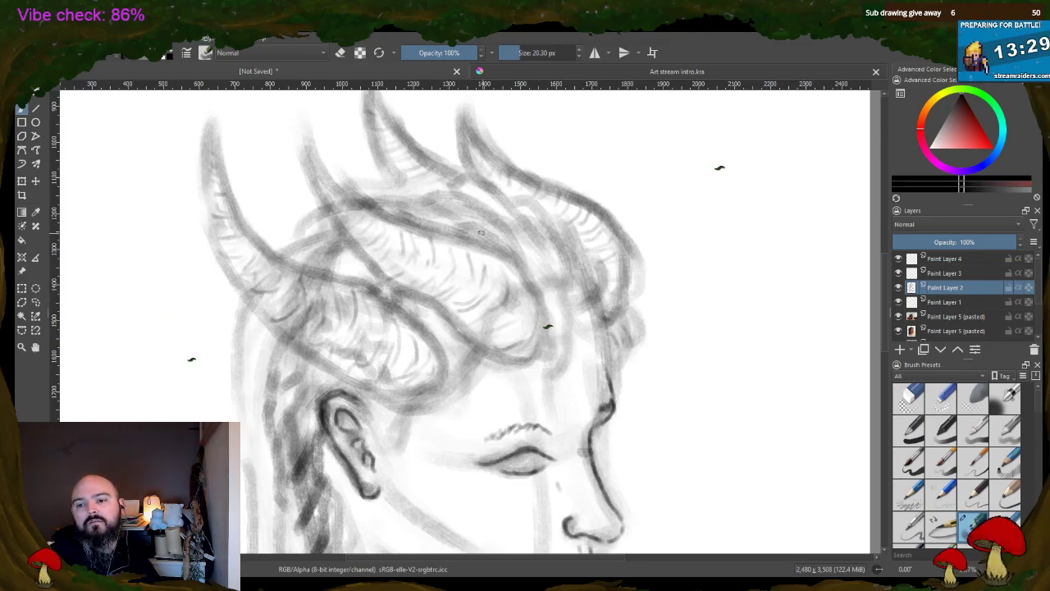
# - Erase the sketched neckline across the upper chest on Paint Layer 2 with an 85.52 px eraser brush
pyautogui.scroll(-3, 680, 393)
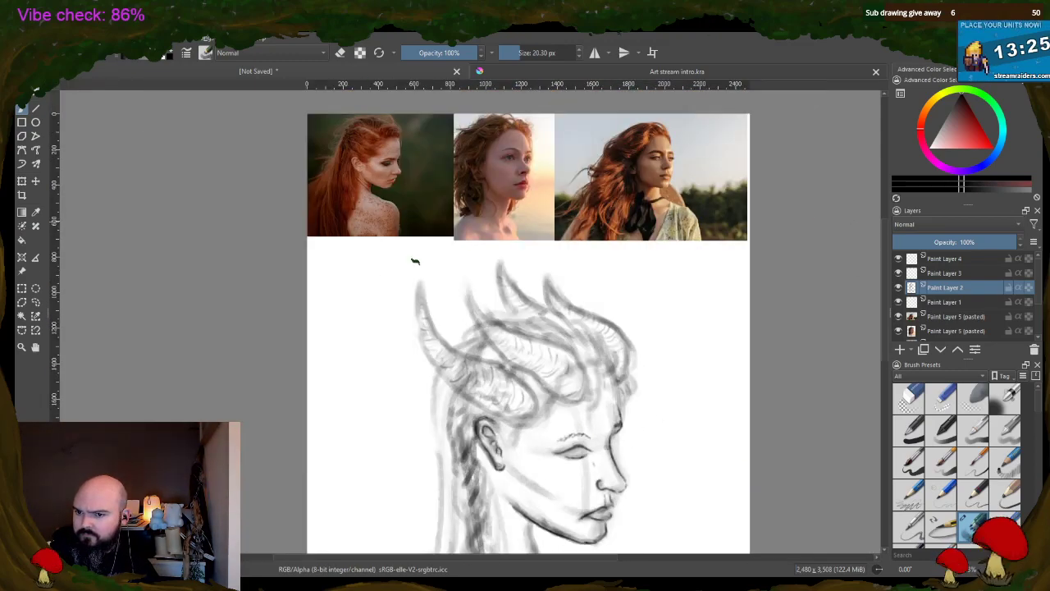
pyautogui.scroll(-3, 884, 266)
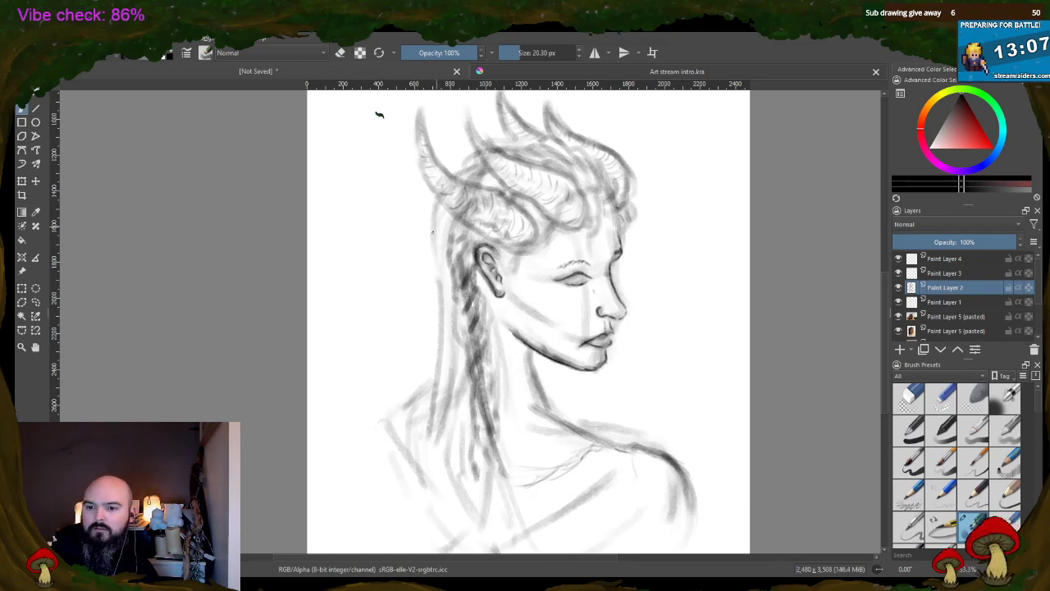
pyautogui.click(343, 55)
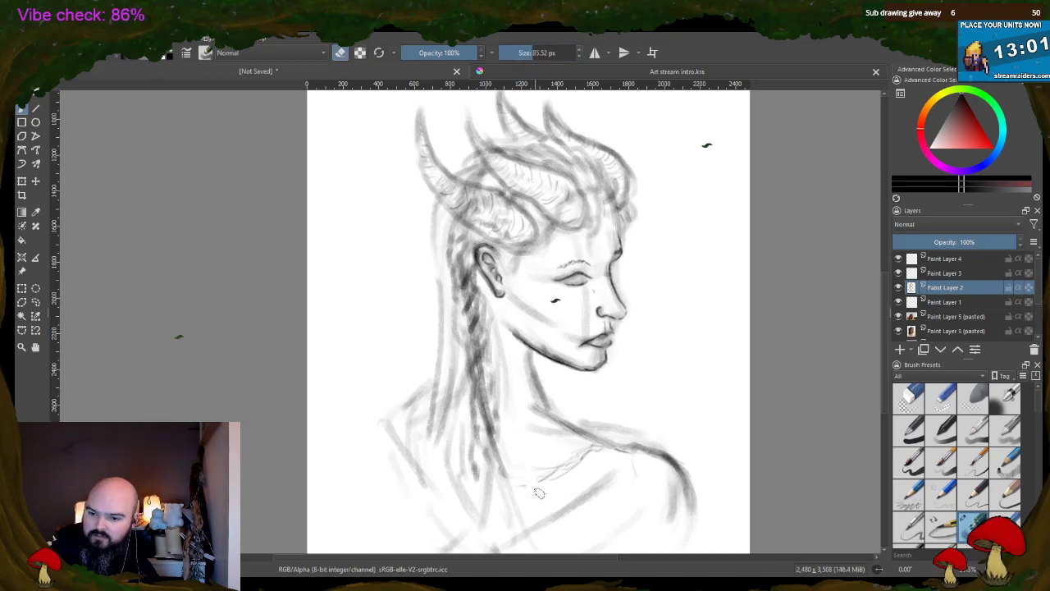
pyautogui.moveTo(550, 465)
pyautogui.mouseDown()
pyautogui.moveTo(593, 468)
pyautogui.moveTo(575, 445)
pyautogui.moveTo(594, 441)
pyautogui.moveTo(628, 465)
pyautogui.mouseUp()
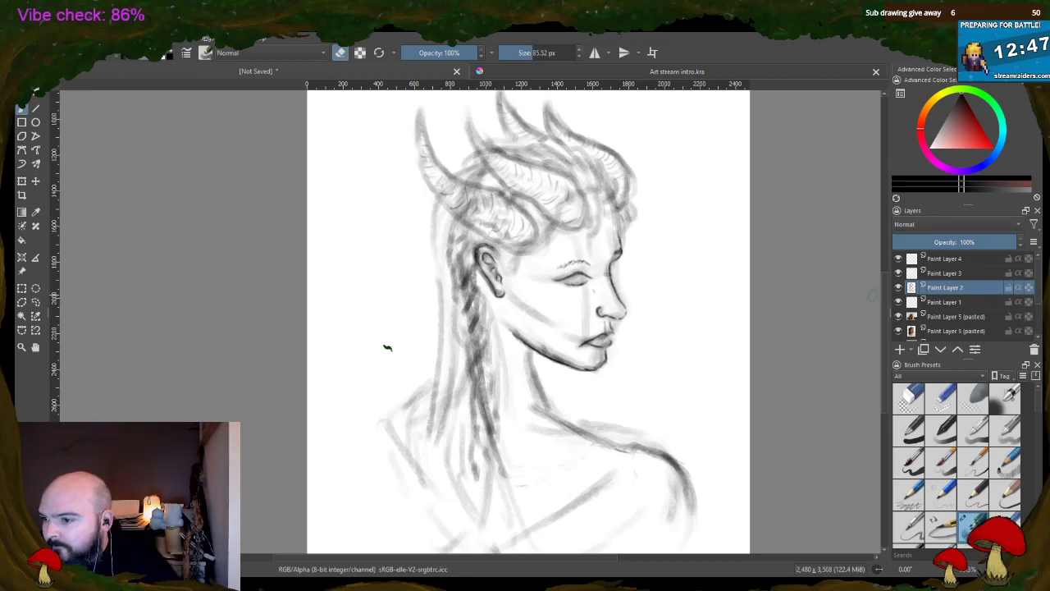
# - Select the layer of the middle reference photo and move the photo beside the drawn face
pyautogui.moveTo(882, 295); pyautogui.dragTo(883, 259)
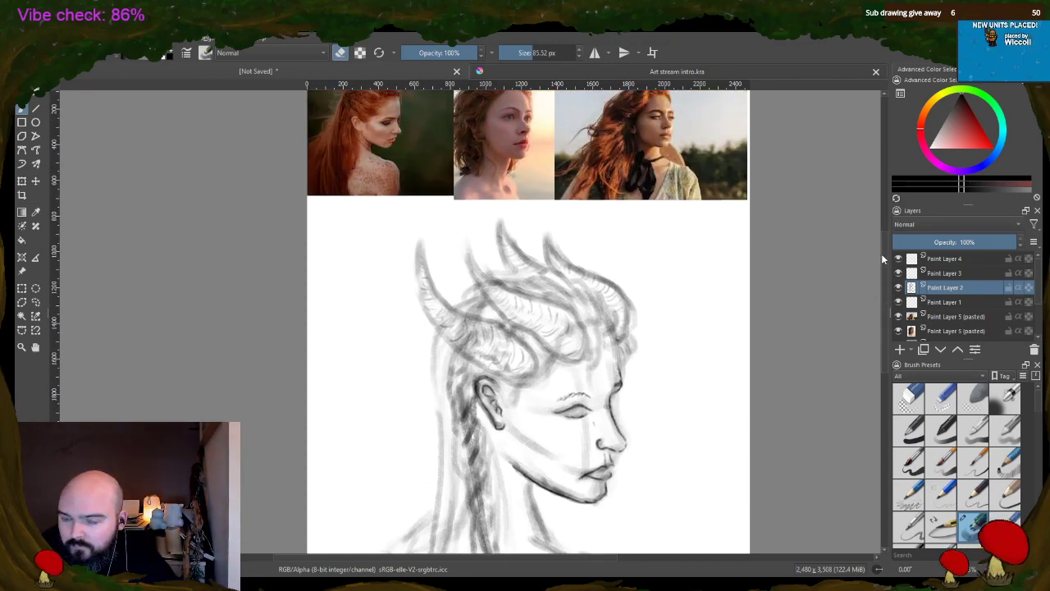
pyautogui.click(951, 334)
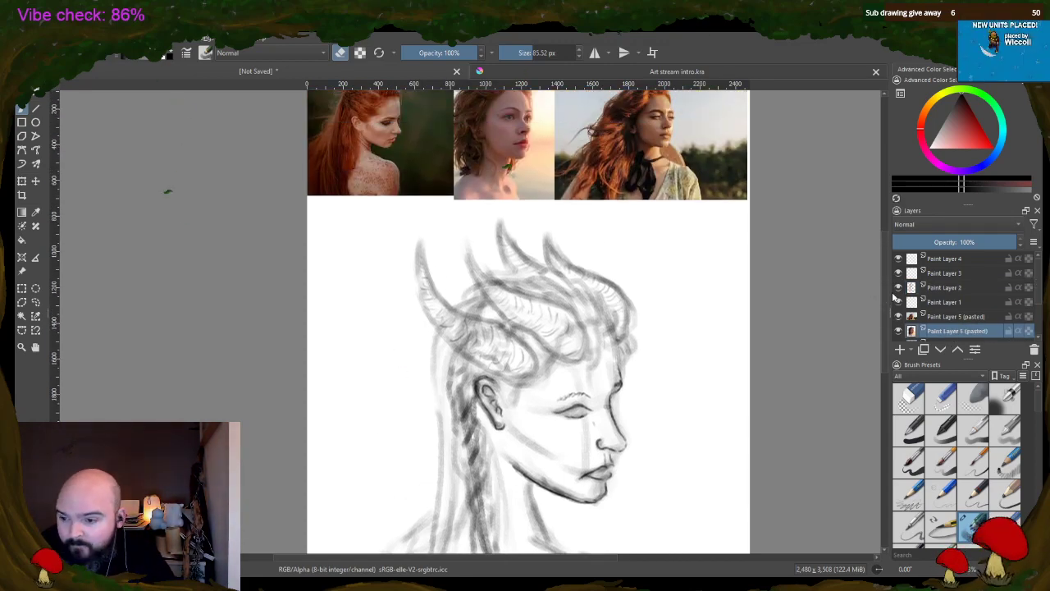
pyautogui.moveTo(888, 284); pyautogui.dragTo(883, 295)
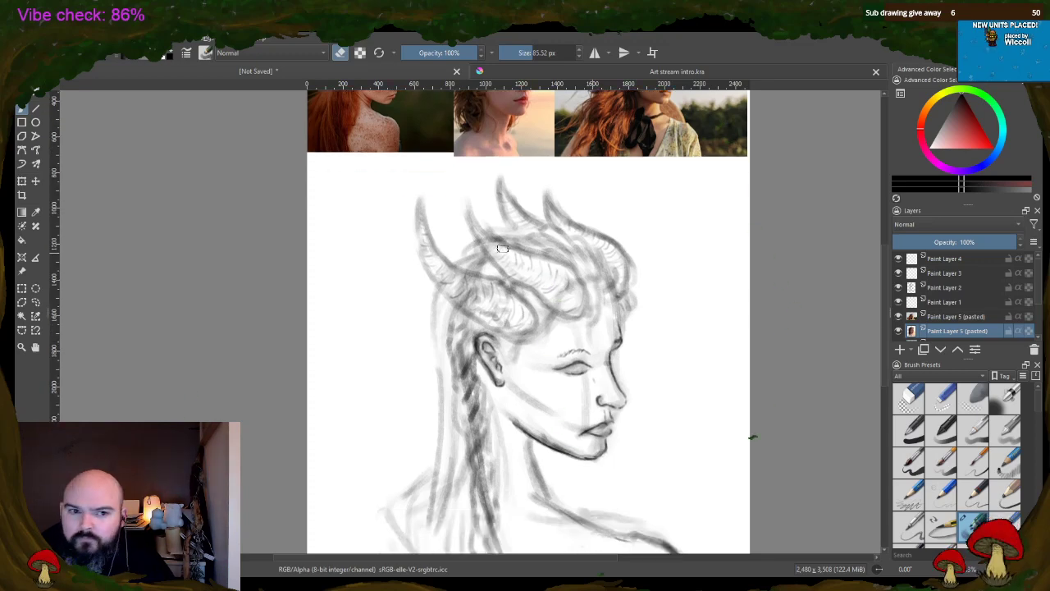
pyautogui.click(22, 180)
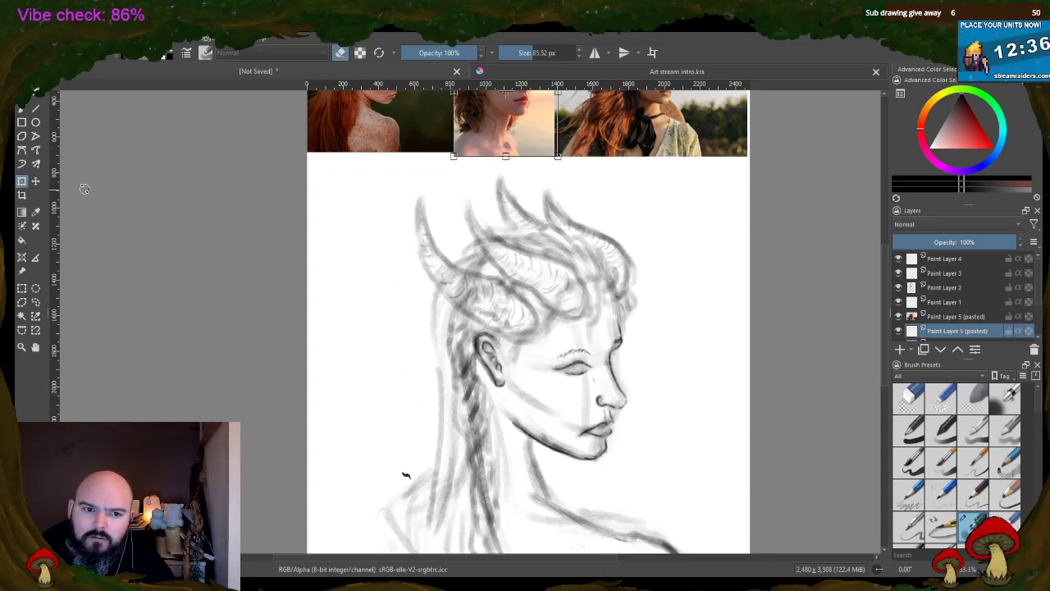
pyautogui.click(35, 181)
pyautogui.moveTo(498, 125); pyautogui.dragTo(689, 407)
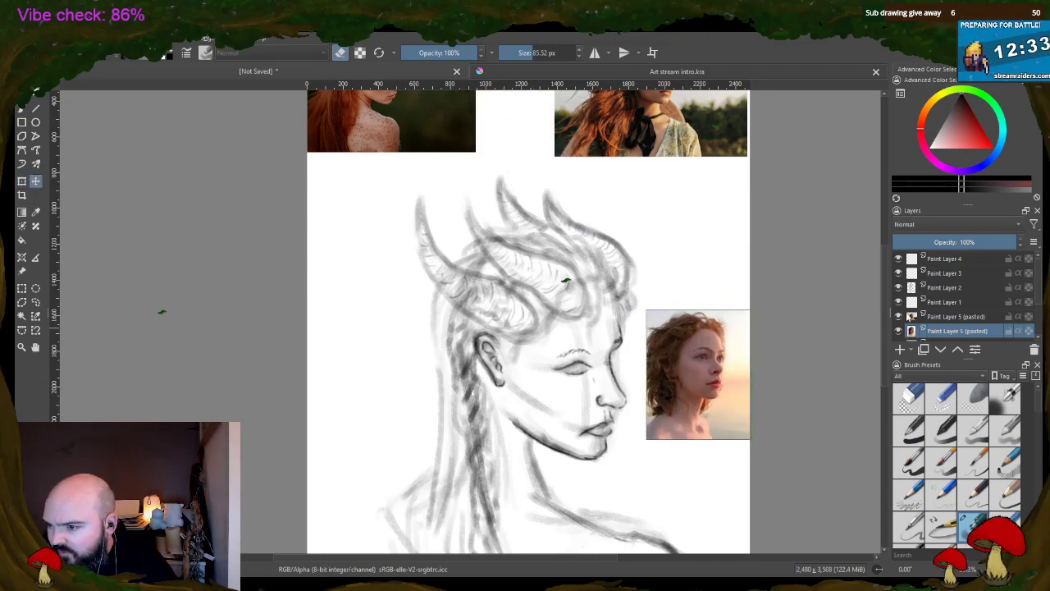
# - Make Paint Layer 3 the active layer and return to the Freehand Brush tool
pyautogui.click(928, 289)
pyautogui.scroll(-2, 883, 349)
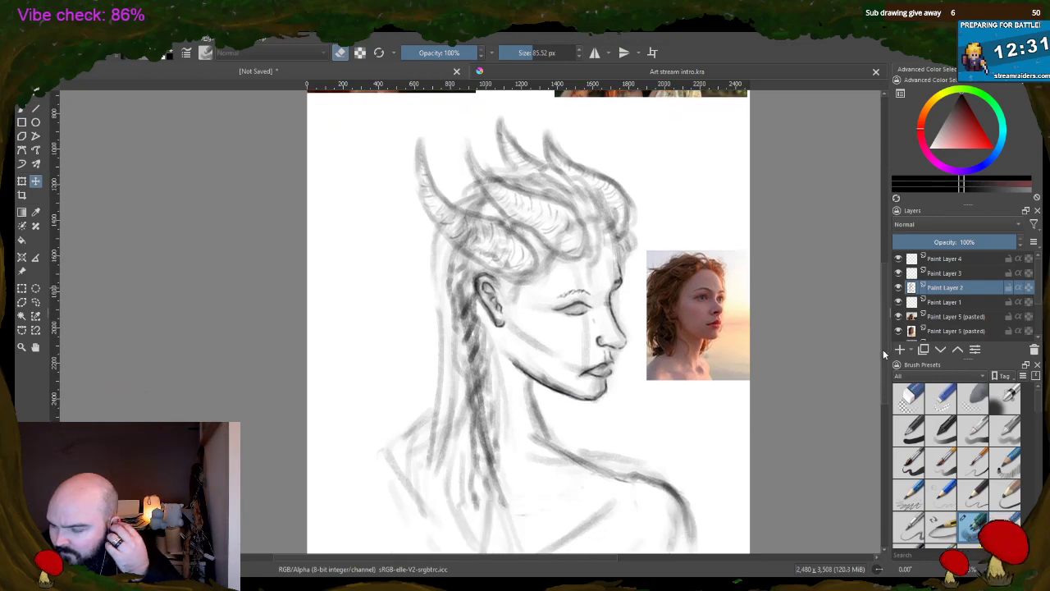
pyautogui.scroll(3, 621, 298)
pyautogui.scroll(-1, 621, 298)
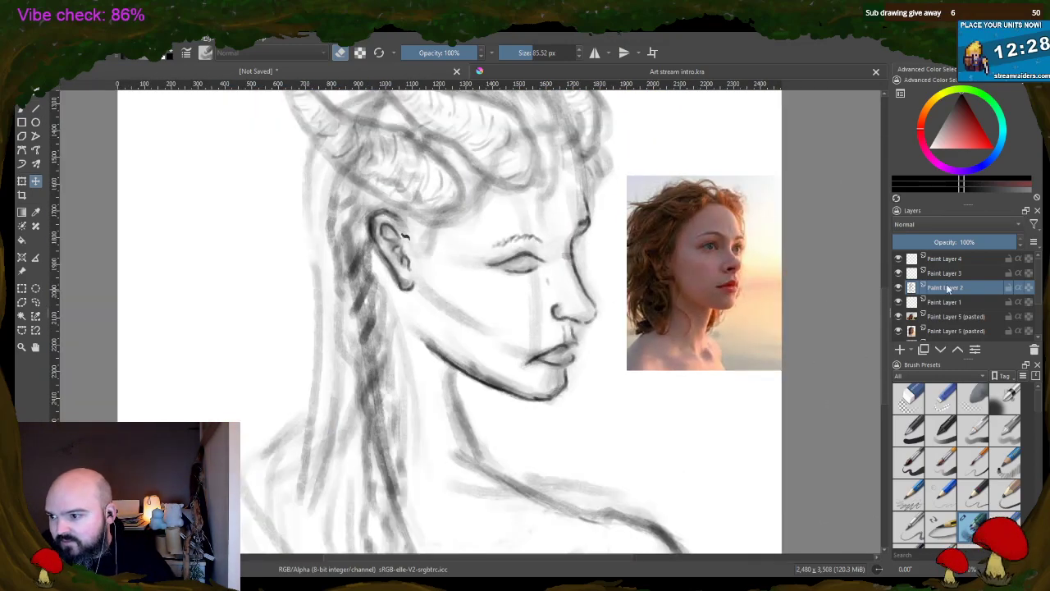
pyautogui.click(945, 275)
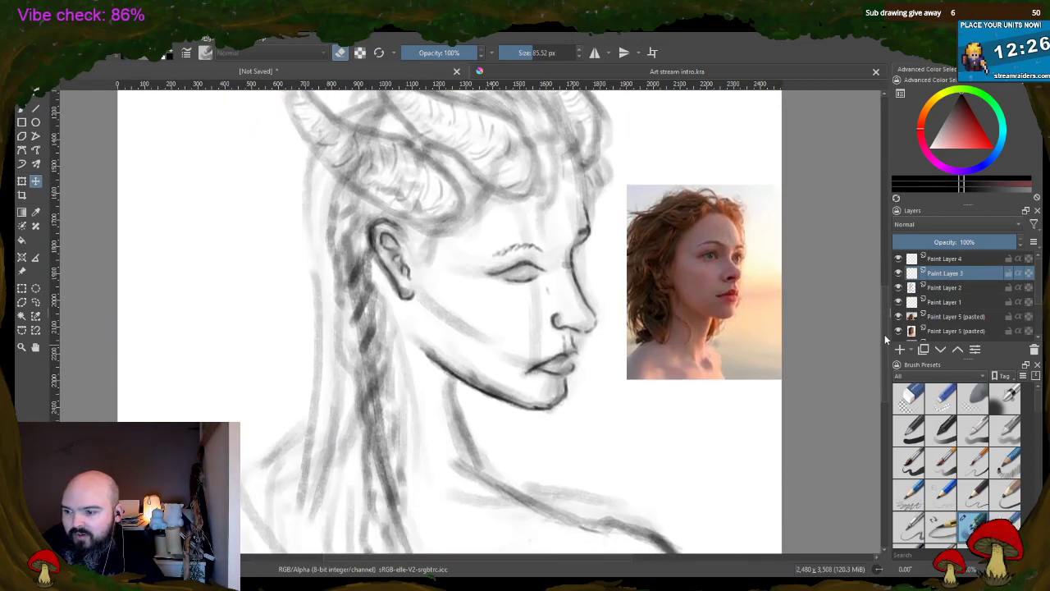
pyautogui.click(22, 108)
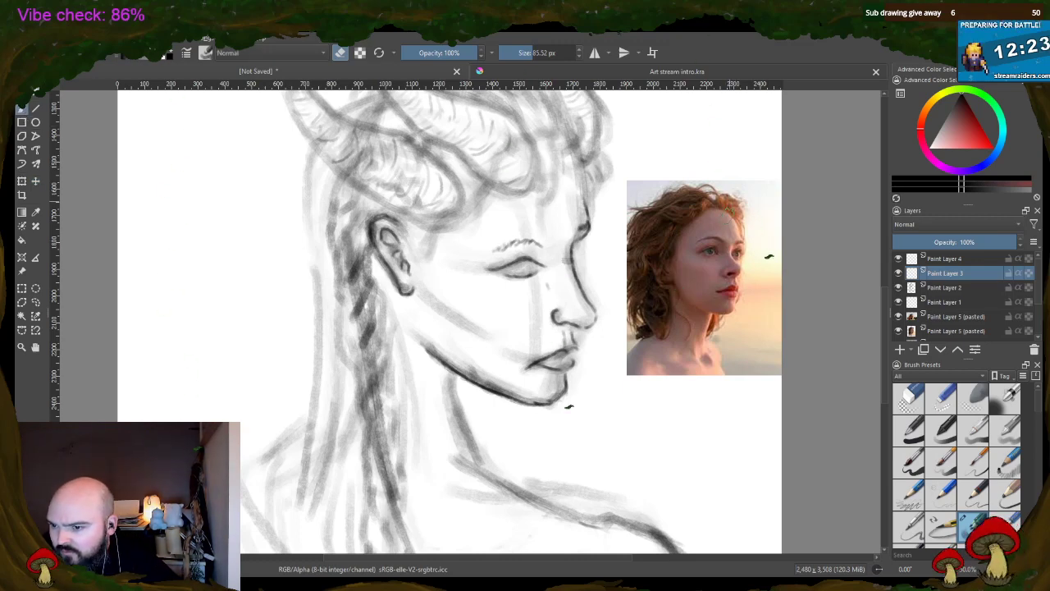
# - Paint the iris and shade the eye with colors sampled from the photo's eye, using a 25.35 px brush
pyautogui.keyDown('ctrl'); pyautogui.click(736, 253); pyautogui.keyUp('ctrl')
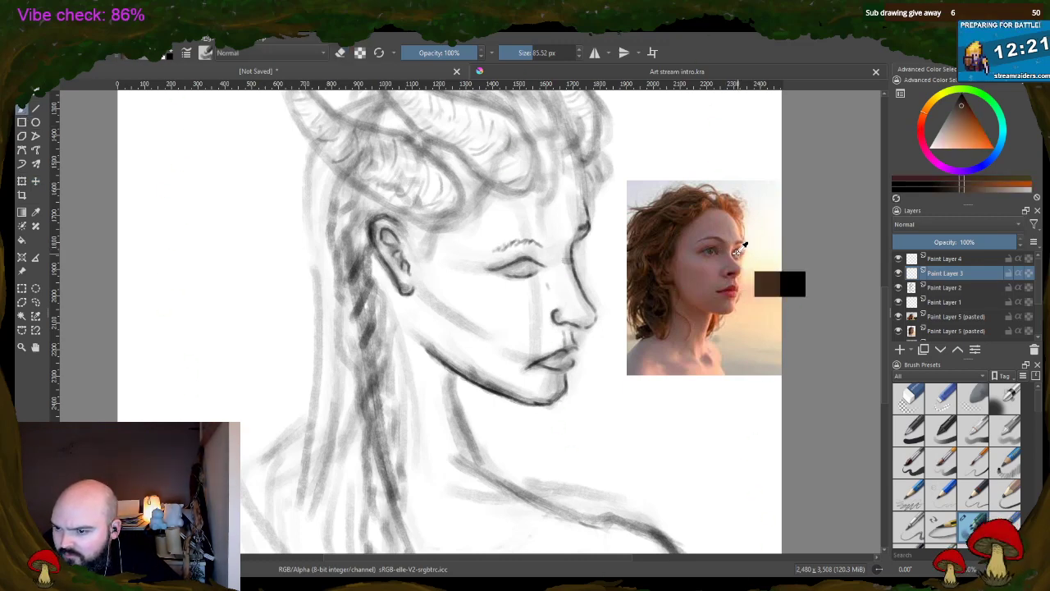
pyautogui.scroll(2, 738, 249)
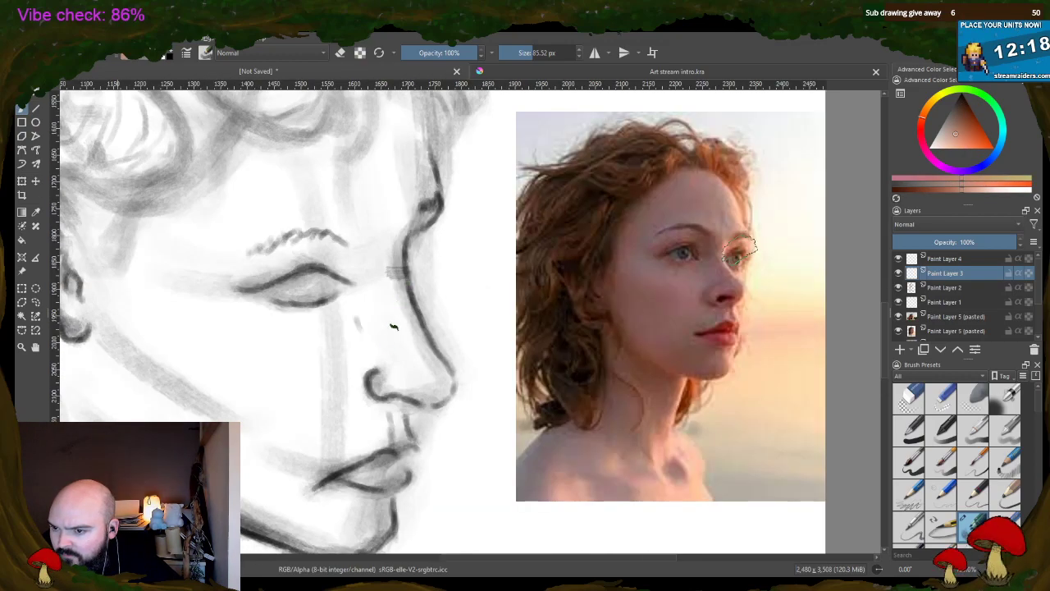
pyautogui.keyDown('ctrl'); pyautogui.click(689, 246); pyautogui.keyUp('ctrl')
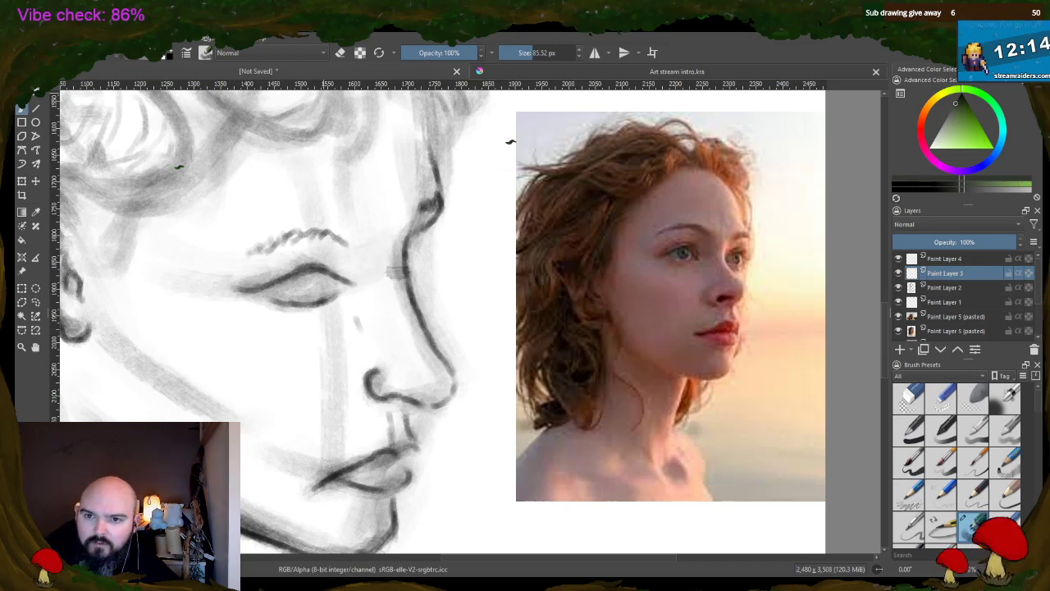
pyautogui.moveTo(534, 51); pyautogui.dragTo(499, 56)
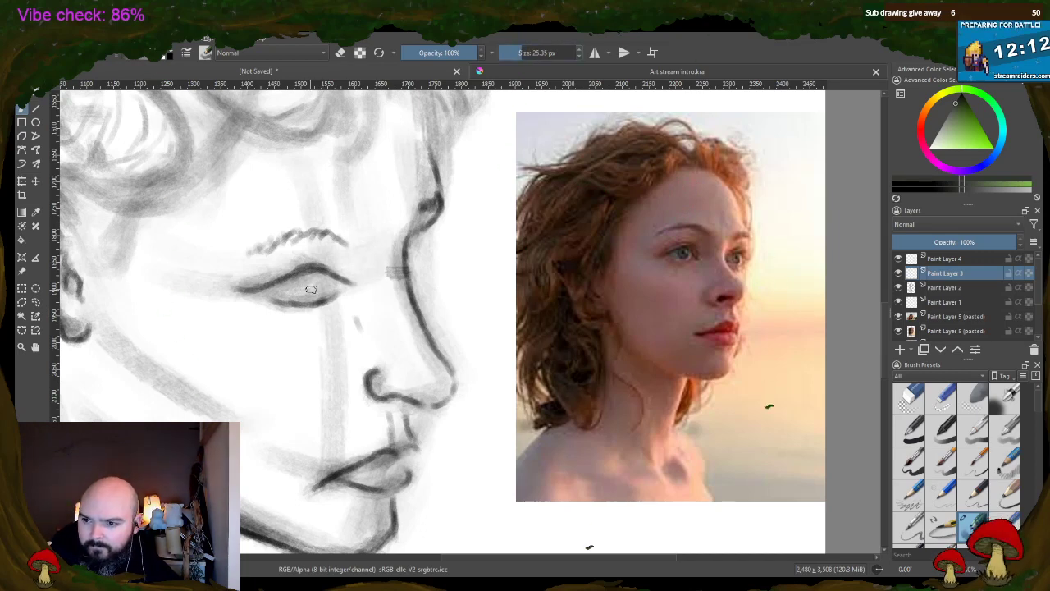
pyautogui.moveTo(310, 289); pyautogui.dragTo(315, 289)
pyautogui.keyDown('ctrl'); pyautogui.click(692, 274); pyautogui.keyUp('ctrl')
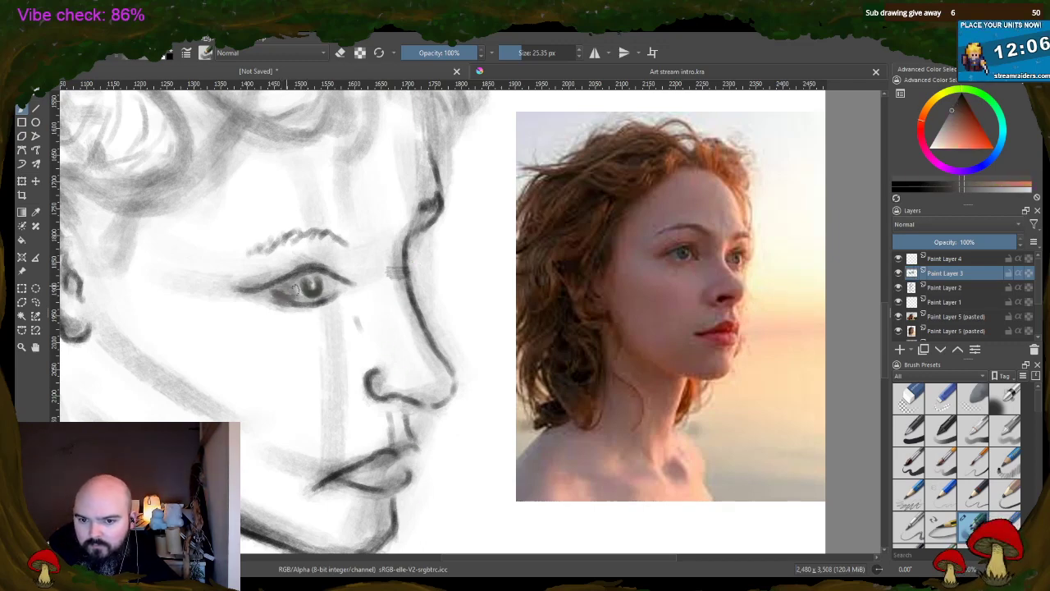
# - Paint skin tones sampled from the photo along the forehead edge, the nose bridge and the underside of the nose
pyautogui.keyDown('ctrl'); pyautogui.moveTo(667, 260); pyautogui.dragTo(742, 259); pyautogui.keyUp('ctrl')
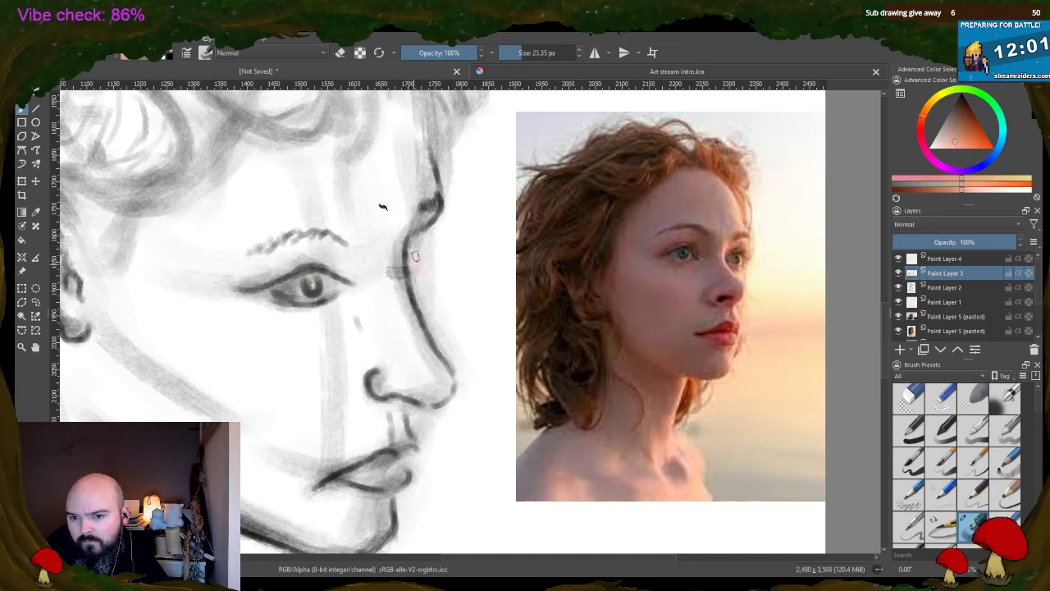
pyautogui.keyDown('ctrl'); pyautogui.moveTo(736, 211); pyautogui.dragTo(745, 202); pyautogui.keyUp('ctrl')
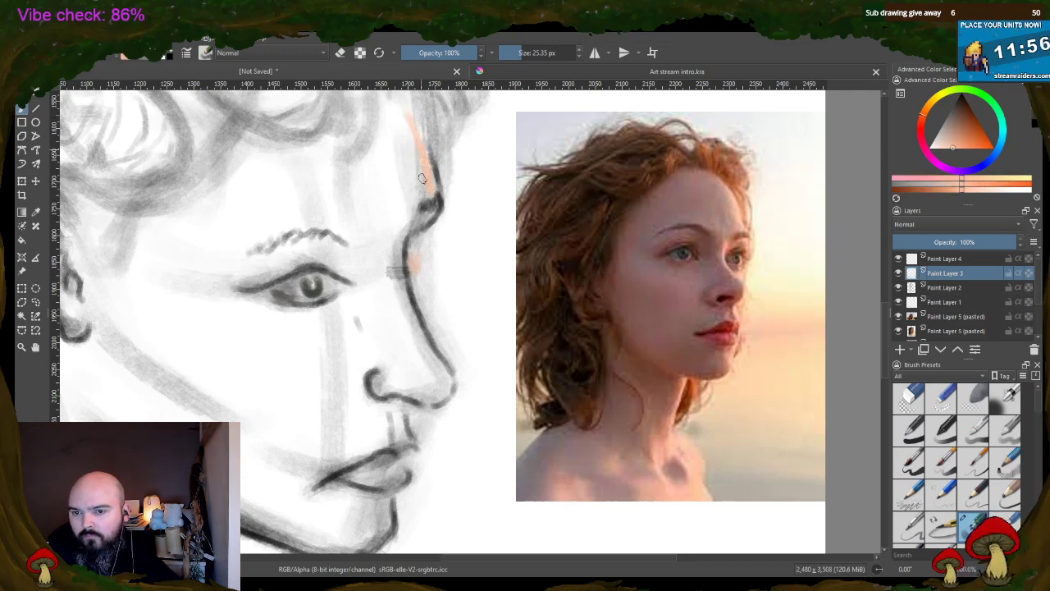
pyautogui.keyDown('ctrl'); pyautogui.moveTo(736, 271); pyautogui.dragTo(736, 267); pyautogui.keyUp('ctrl')
pyautogui.moveTo(401, 277); pyautogui.dragTo(439, 374)
pyautogui.moveTo(421, 337); pyautogui.dragTo(440, 368)
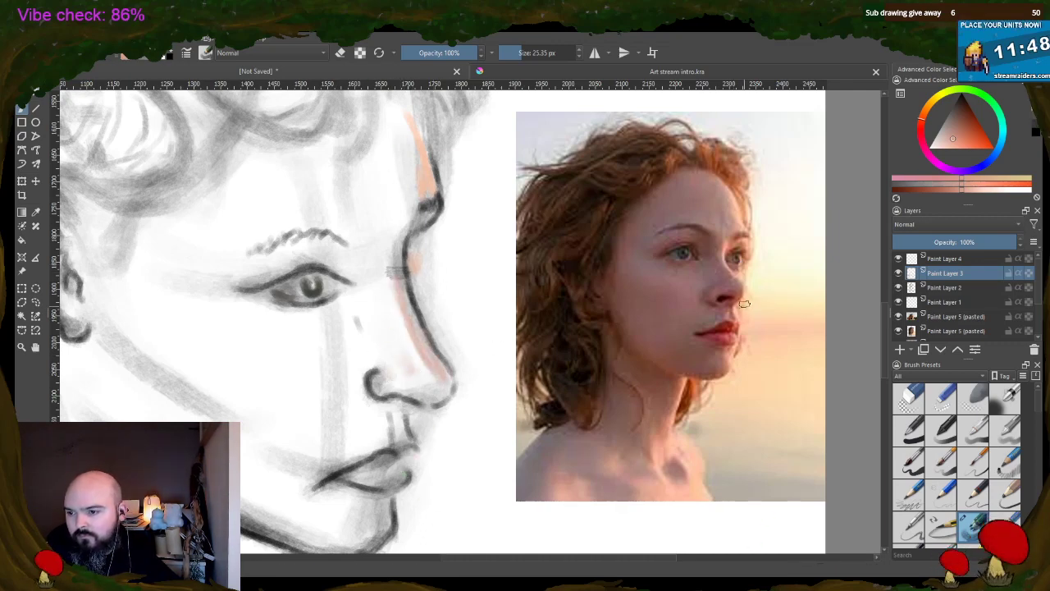
pyautogui.keyDown('ctrl'); pyautogui.moveTo(744, 304); pyautogui.dragTo(741, 292); pyautogui.keyUp('ctrl')
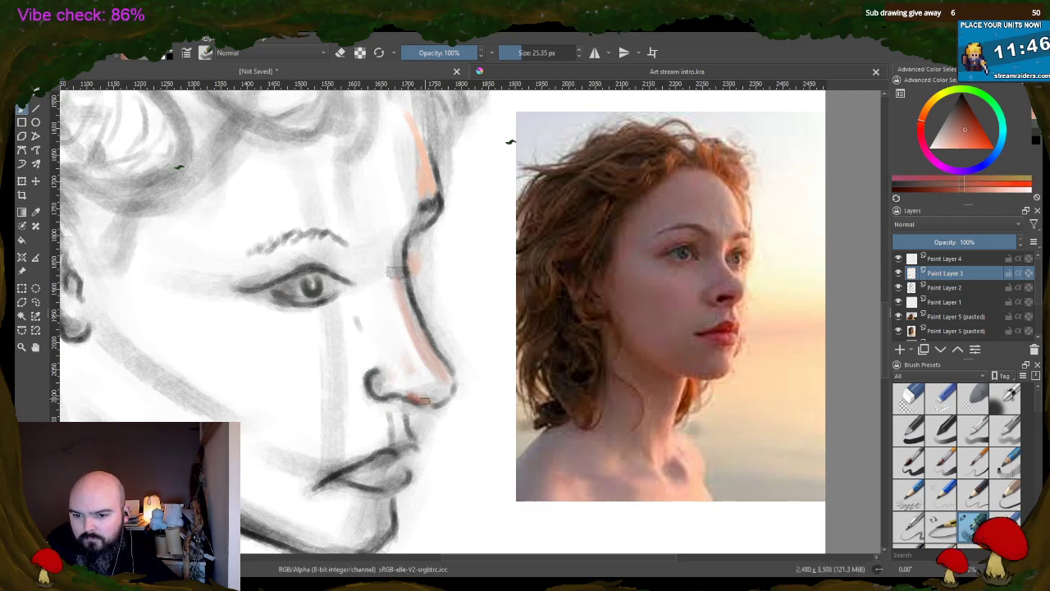
pyautogui.moveTo(427, 401); pyautogui.dragTo(380, 391)
# - Block in darker skin tones sampled from the photo on the cheek, the side of the jaw and the jaw line
pyautogui.keyDown('ctrl'); pyautogui.click(691, 282); pyautogui.keyUp('ctrl')
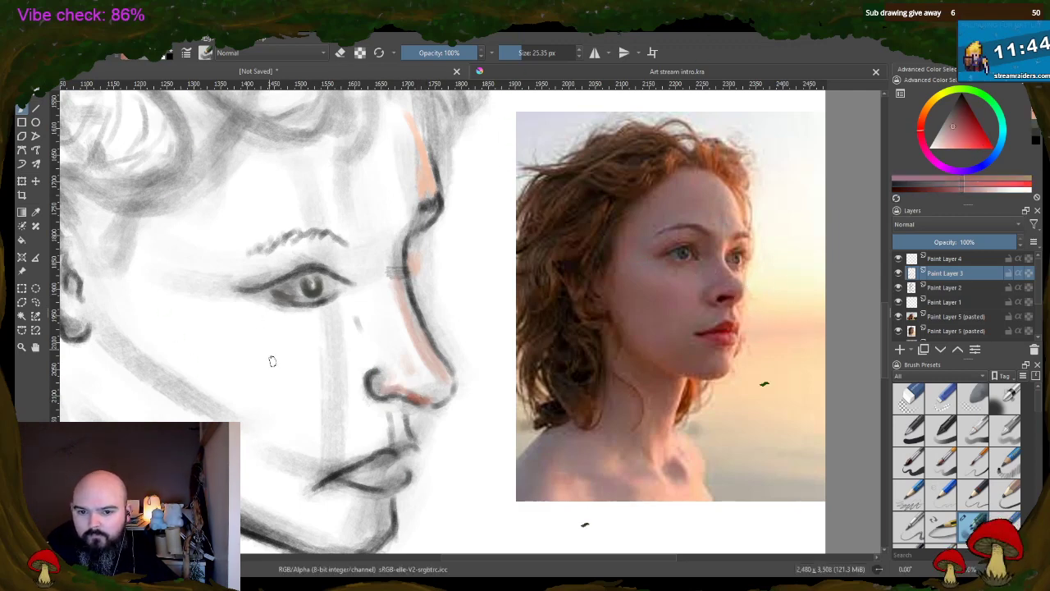
pyautogui.moveTo(211, 323)
pyautogui.mouseDown()
pyautogui.moveTo(277, 361)
pyautogui.moveTo(291, 394)
pyautogui.mouseUp()
pyautogui.keyDown('ctrl'); pyautogui.click(652, 307); pyautogui.keyUp('ctrl')
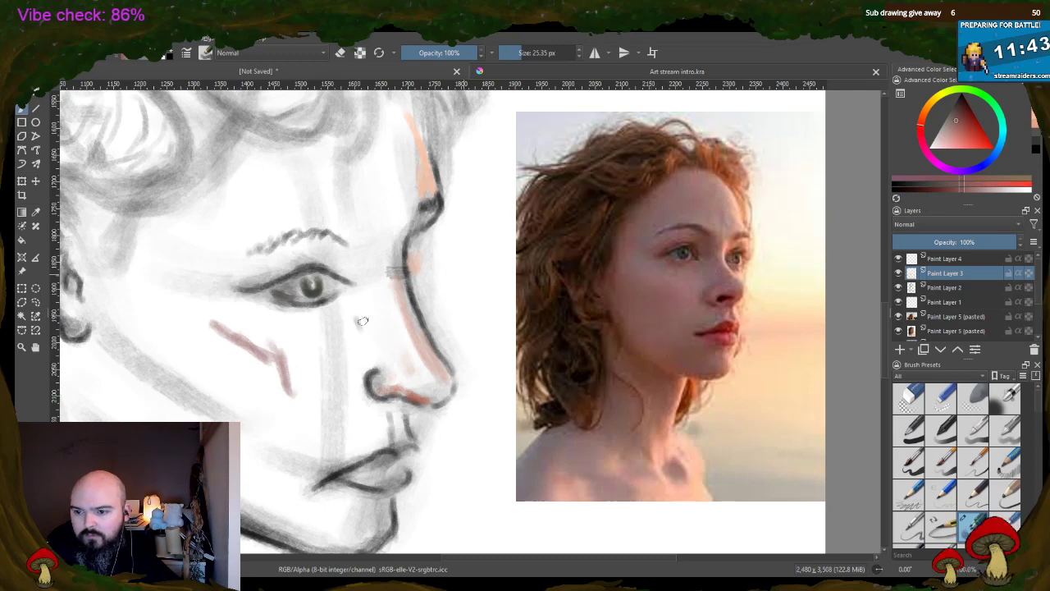
pyautogui.moveTo(179, 359)
pyautogui.mouseDown()
pyautogui.moveTo(225, 411)
pyautogui.moveTo(220, 418)
pyautogui.mouseUp()
pyautogui.moveTo(176, 384); pyautogui.dragTo(201, 410)
pyautogui.keyDown('ctrl'); pyautogui.click(683, 361); pyautogui.keyUp('ctrl')
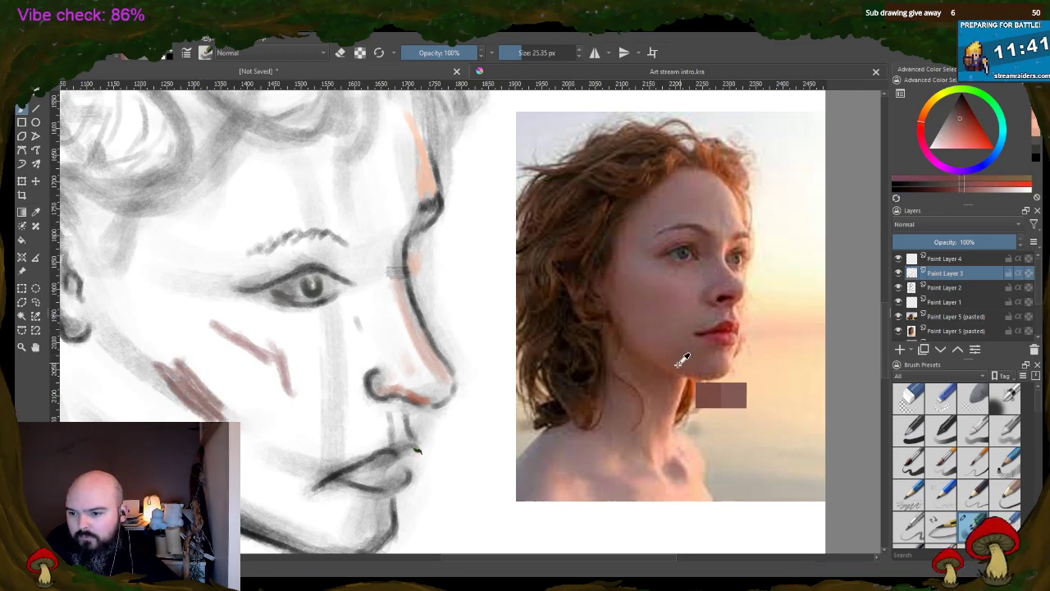
pyautogui.moveTo(246, 504); pyautogui.dragTo(285, 518)
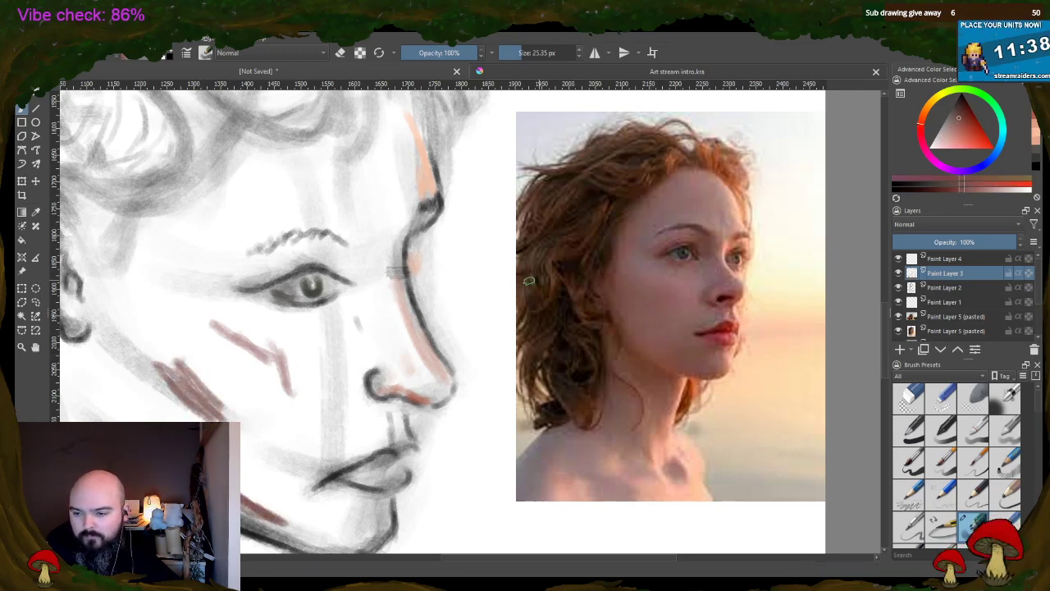
# - Paint a sampled light skin tone on the chin edge and lay reds from the photo onto the upper lip and lip front
pyautogui.keyDown('ctrl'); pyautogui.click(732, 346); pyautogui.keyUp('ctrl')
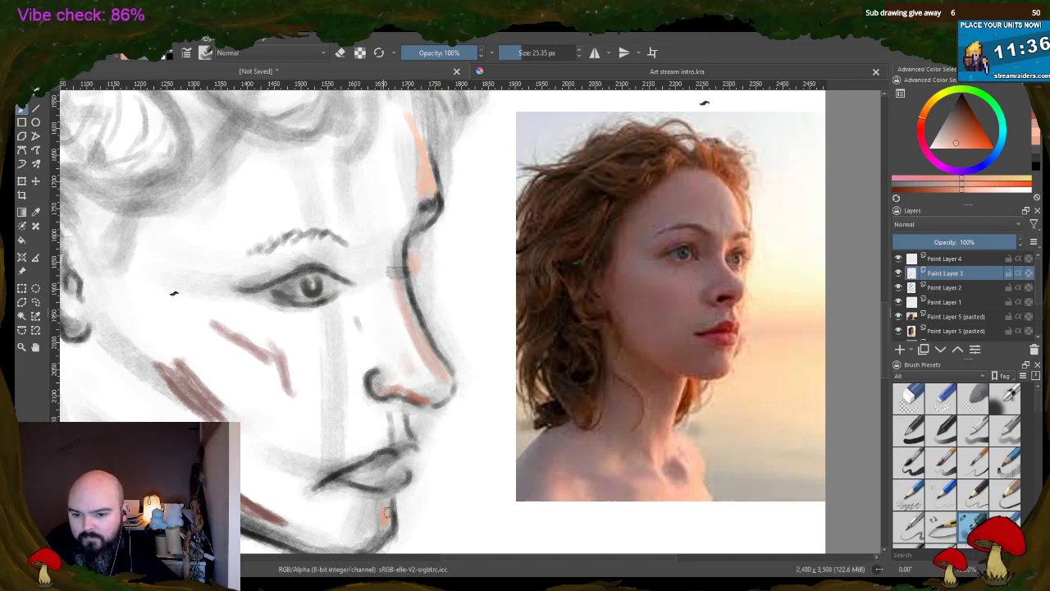
pyautogui.keyDown('ctrl'); pyautogui.click(727, 324); pyautogui.keyUp('ctrl')
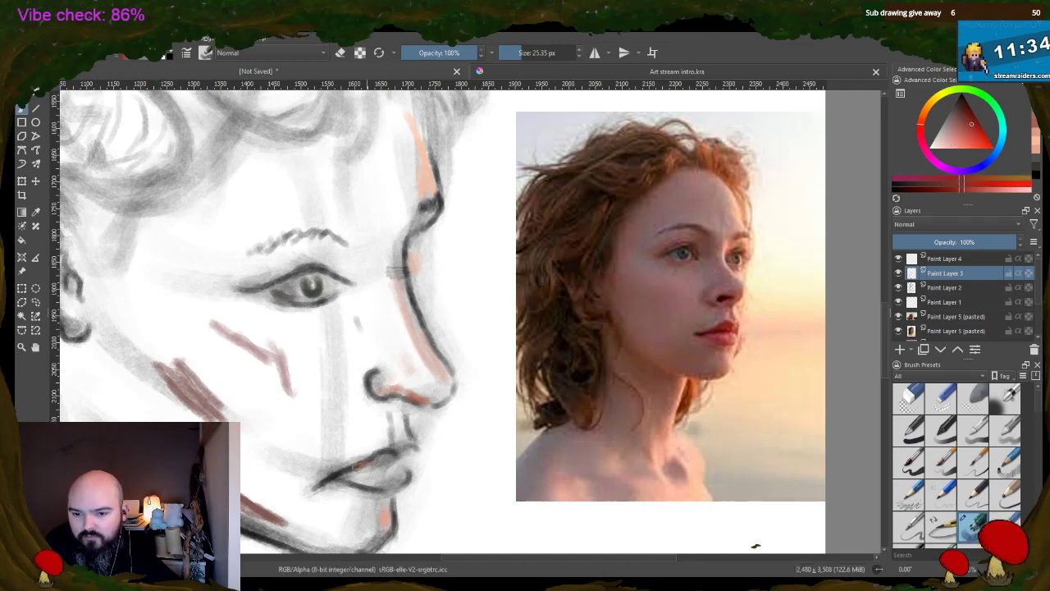
pyautogui.moveTo(355, 468); pyautogui.dragTo(402, 458)
pyautogui.keyDown('ctrl'); pyautogui.click(744, 308); pyautogui.keyUp('ctrl')
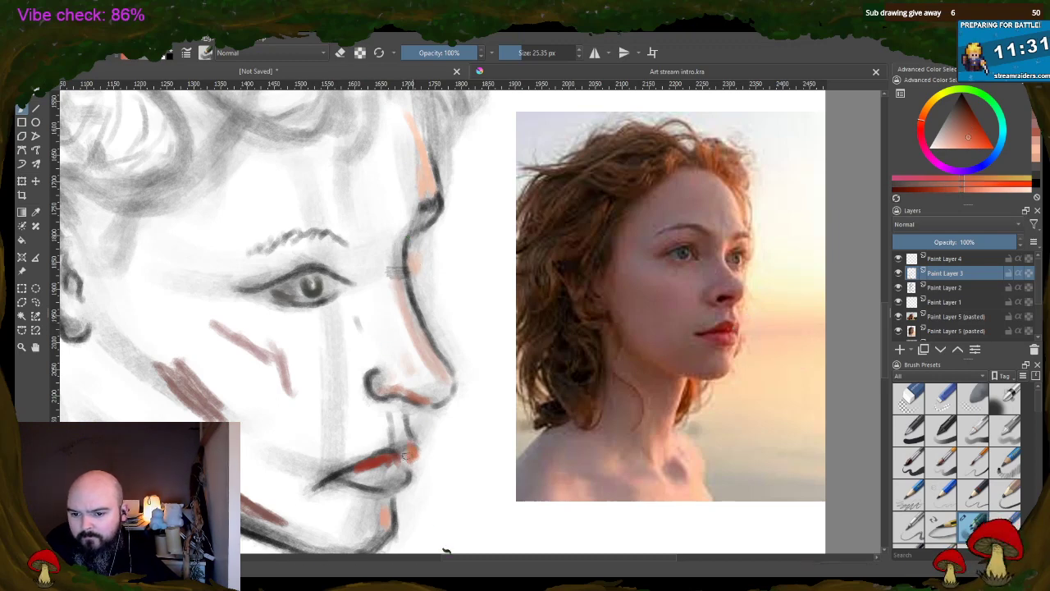
pyautogui.moveTo(414, 466); pyautogui.dragTo(404, 480)
# - Fill the lower lip and the line between the lips with lighter and darker reds sampled from the photo's mouth
pyautogui.keyDown('ctrl'); pyautogui.click(727, 336); pyautogui.keyUp('ctrl')
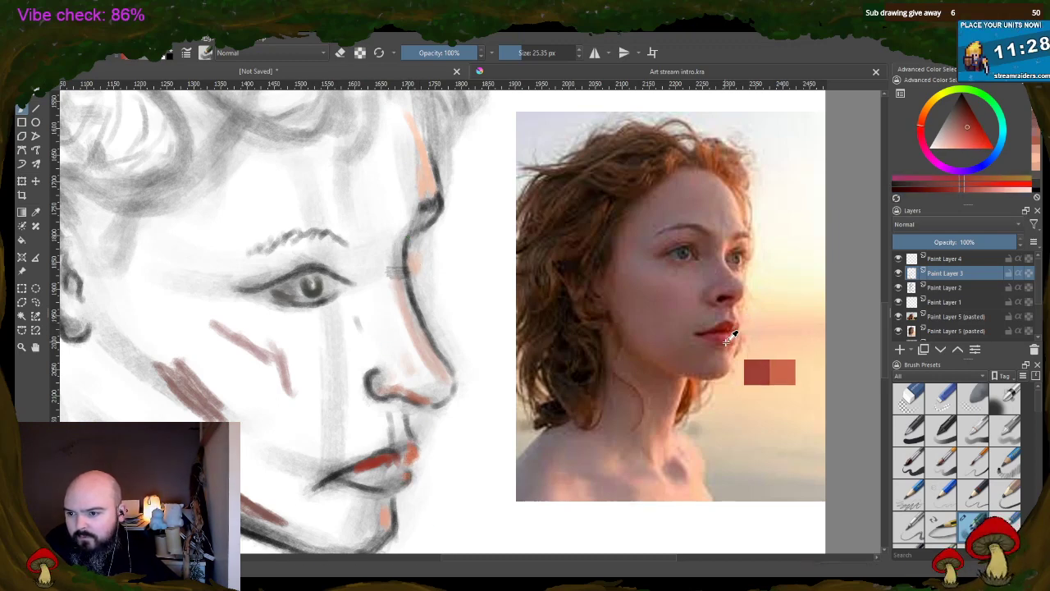
pyautogui.moveTo(366, 475); pyautogui.dragTo(400, 478)
pyautogui.keyDown('ctrl'); pyautogui.click(725, 326); pyautogui.keyUp('ctrl')
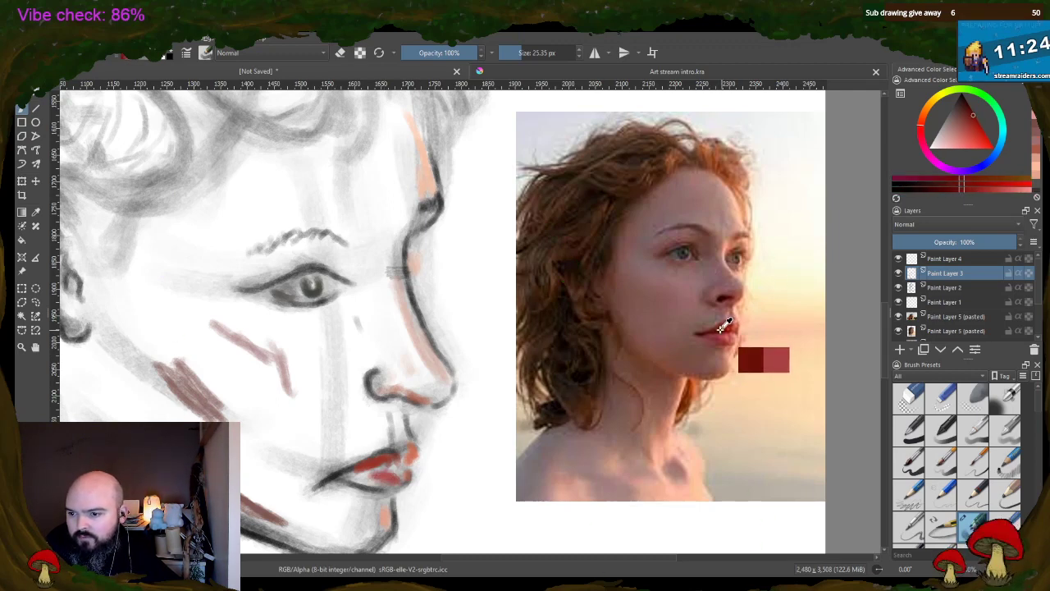
pyautogui.moveTo(394, 466)
pyautogui.mouseDown()
pyautogui.moveTo(342, 476)
pyautogui.moveTo(399, 466)
pyautogui.mouseUp()
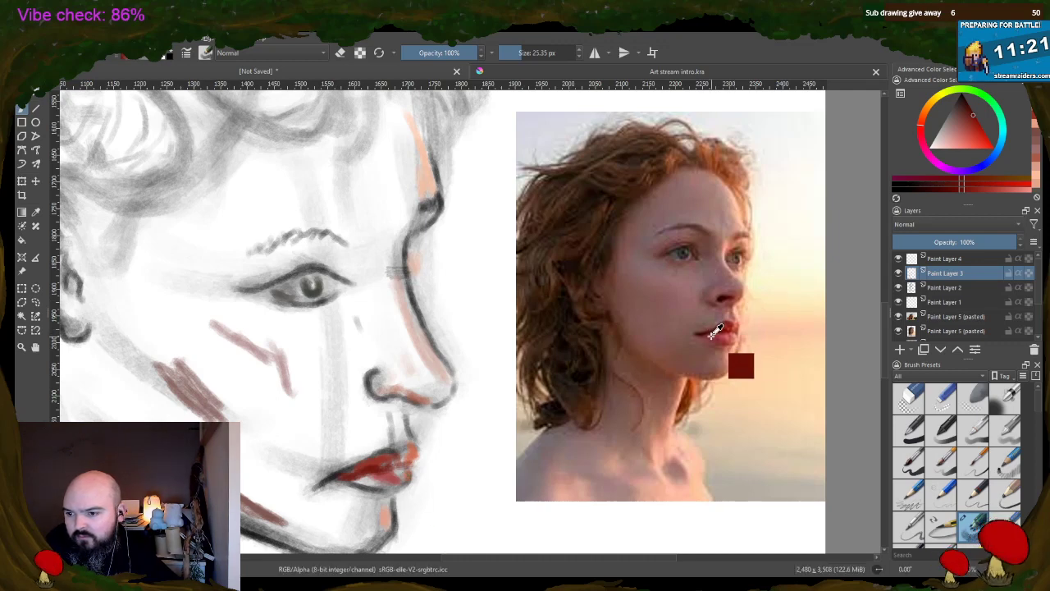
pyautogui.keyDown('ctrl'); pyautogui.click(711, 332); pyautogui.keyUp('ctrl')
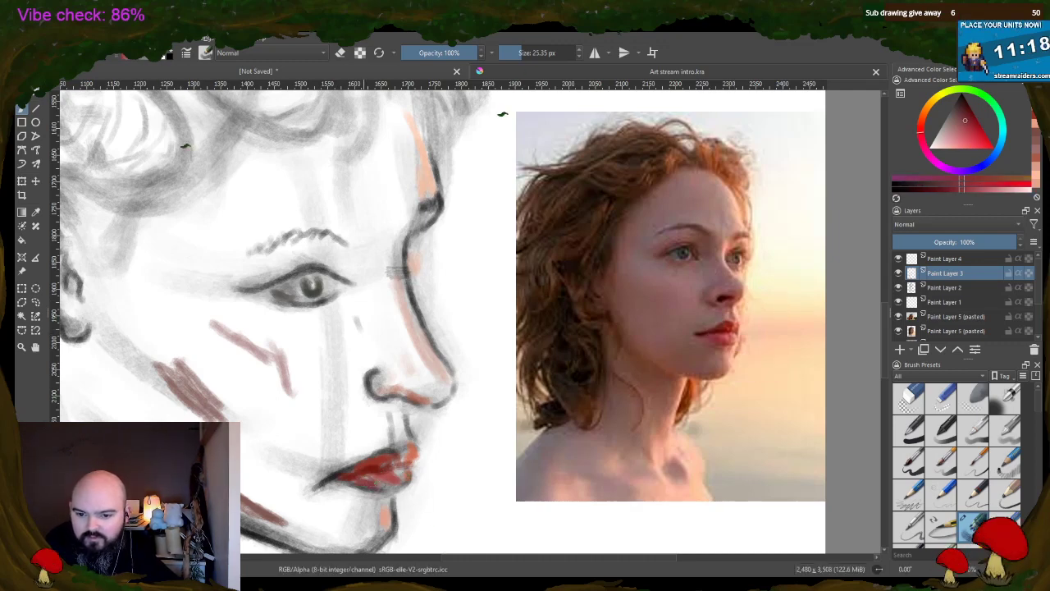
# - Block in skin tones sampled from the photo above the upper lip, beside the mouth corner and on the philtrum
pyautogui.keyDown('ctrl'); pyautogui.click(725, 315); pyautogui.keyUp('ctrl')
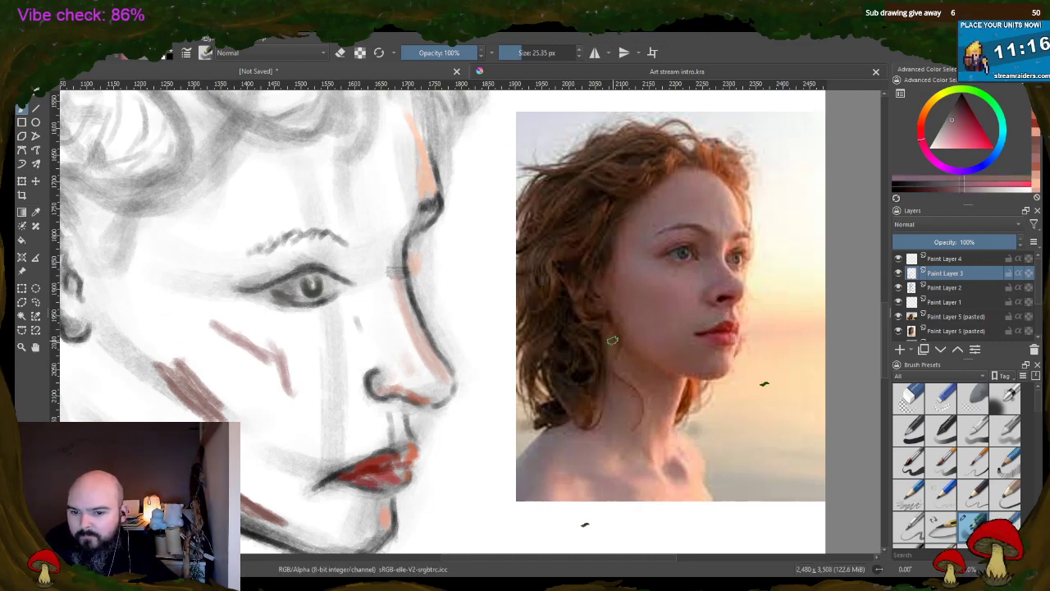
pyautogui.keyDown('ctrl'); pyautogui.click(714, 329); pyautogui.keyUp('ctrl')
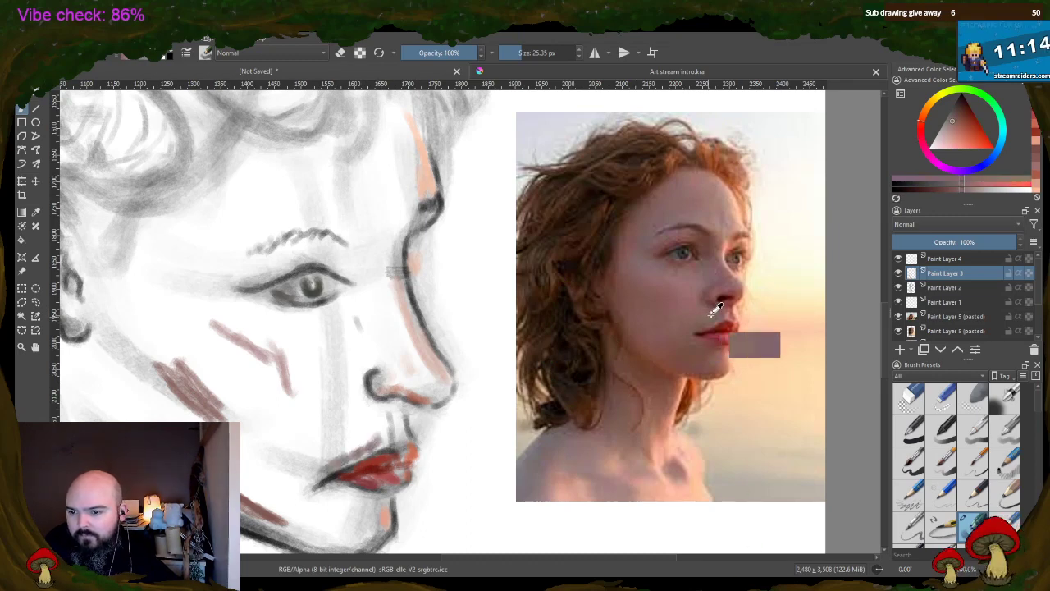
pyautogui.moveTo(336, 447)
pyautogui.mouseDown()
pyautogui.moveTo(348, 429)
pyautogui.moveTo(377, 428)
pyautogui.mouseUp()
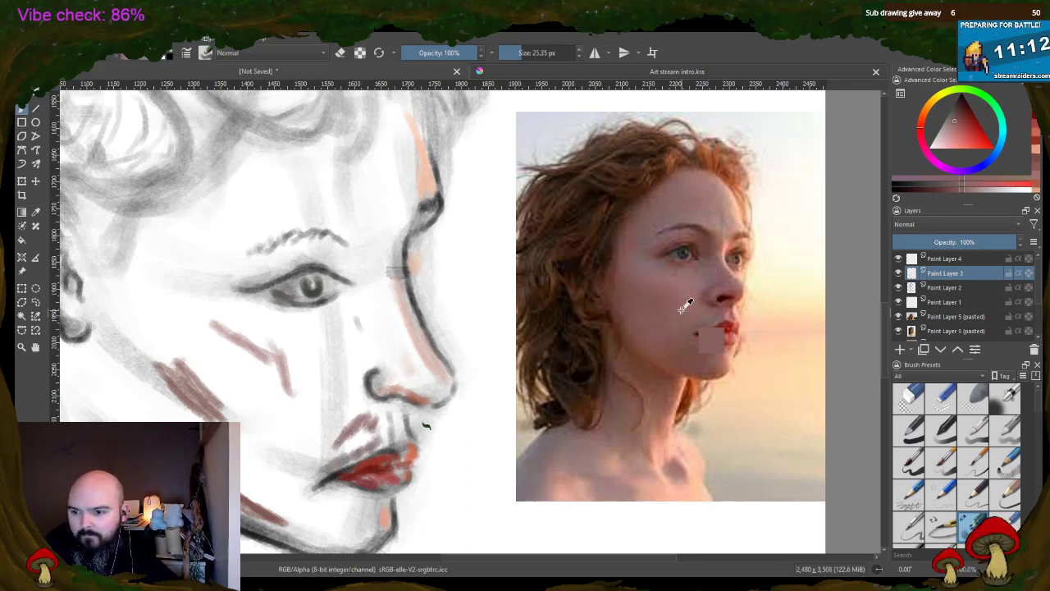
pyautogui.keyDown('ctrl'); pyautogui.click(687, 318); pyautogui.keyUp('ctrl')
pyautogui.moveTo(315, 442)
pyautogui.mouseDown()
pyautogui.moveTo(292, 432)
pyautogui.moveTo(271, 458)
pyautogui.mouseUp()
pyautogui.moveTo(279, 425); pyautogui.dragTo(259, 457)
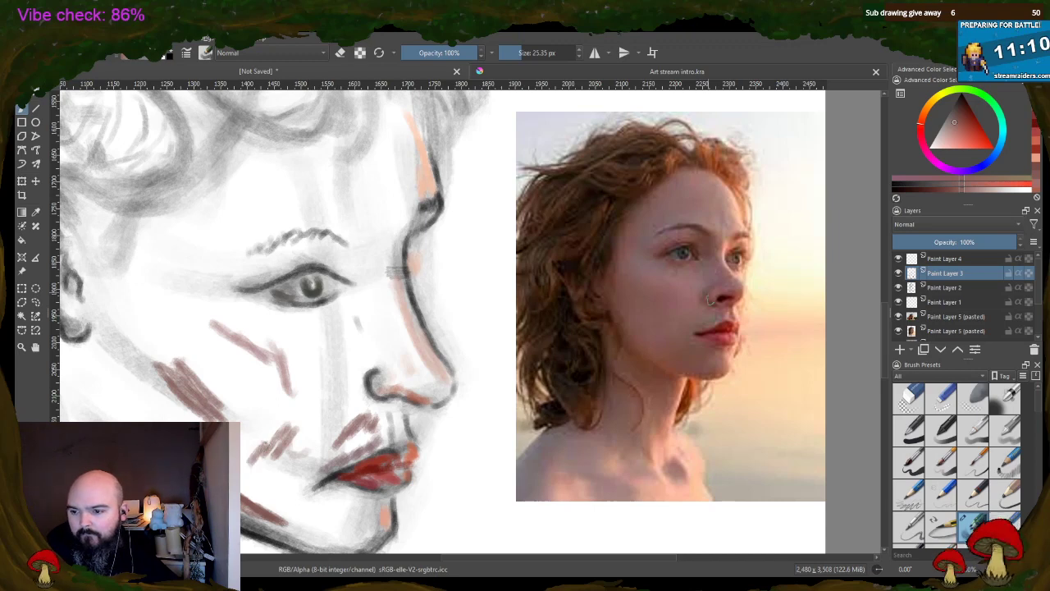
pyautogui.keyDown('ctrl'); pyautogui.click(730, 313); pyautogui.keyUp('ctrl')
pyautogui.moveTo(395, 406)
pyautogui.mouseDown()
pyautogui.moveTo(387, 435)
pyautogui.moveTo(397, 436)
pyautogui.mouseUp()
# - Paint a light peach highlight down the nose bridge and sampled mauve shadow tones on the nose side and inner cheek
pyautogui.keyDown('ctrl'); pyautogui.click(693, 439); pyautogui.keyUp('ctrl')
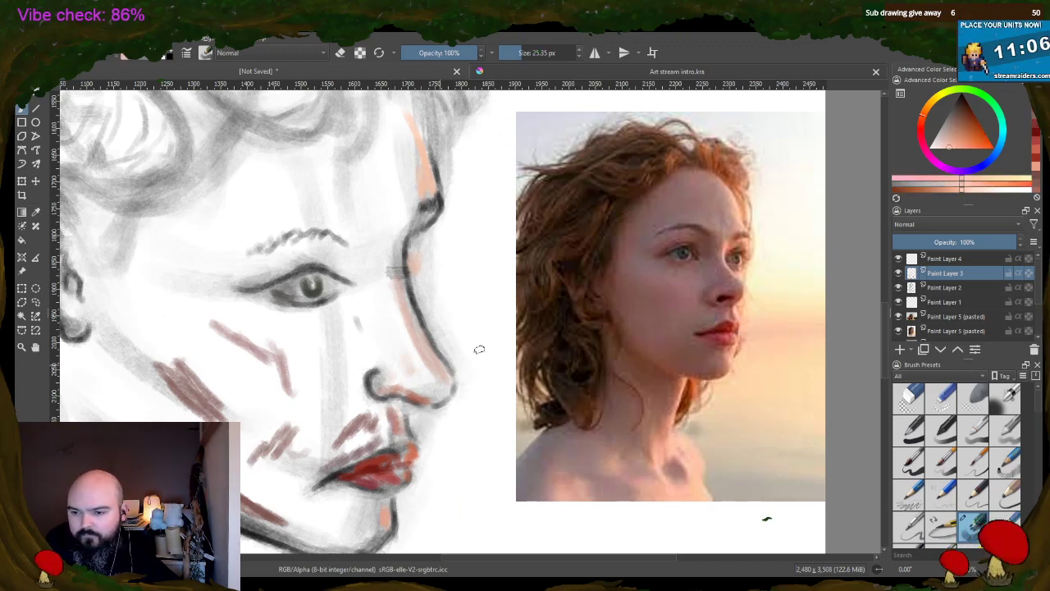
pyautogui.keyDown('ctrl'); pyautogui.click(667, 466); pyautogui.keyUp('ctrl')
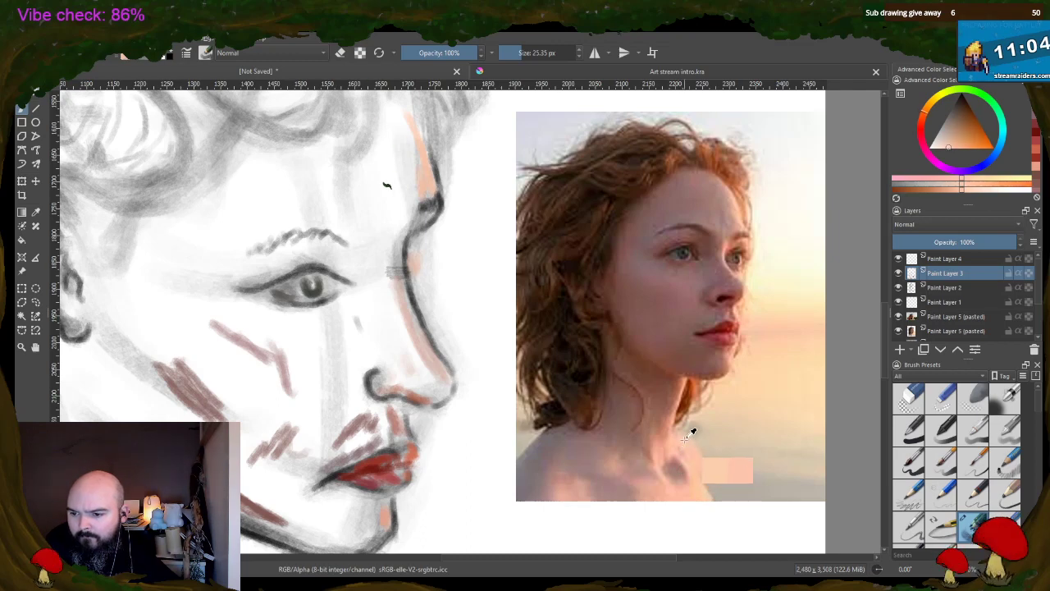
pyautogui.moveTo(402, 252)
pyautogui.mouseDown()
pyautogui.moveTo(411, 308)
pyautogui.moveTo(443, 369)
pyautogui.mouseUp()
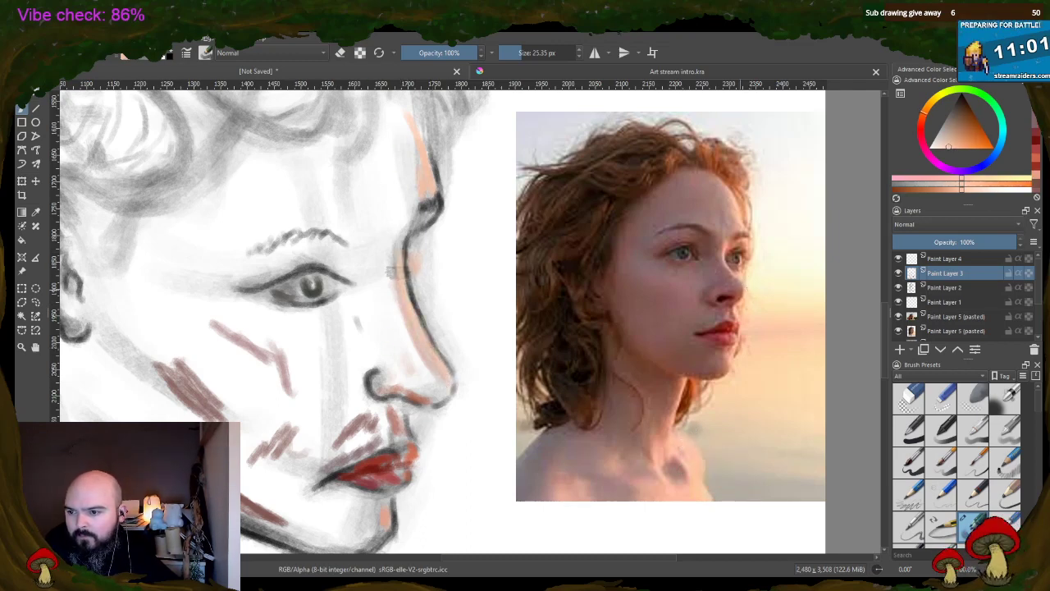
pyautogui.keyDown('ctrl'); pyautogui.click(739, 281); pyautogui.keyUp('ctrl')
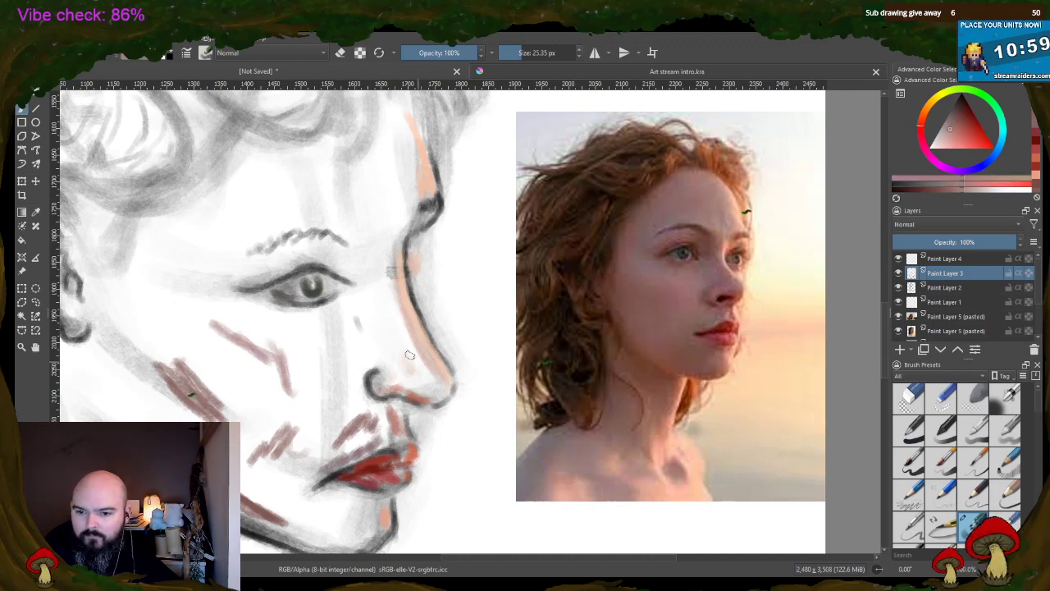
pyautogui.moveTo(410, 355); pyautogui.dragTo(386, 283)
pyautogui.keyDown('ctrl'); pyautogui.click(713, 264); pyautogui.keyUp('ctrl')
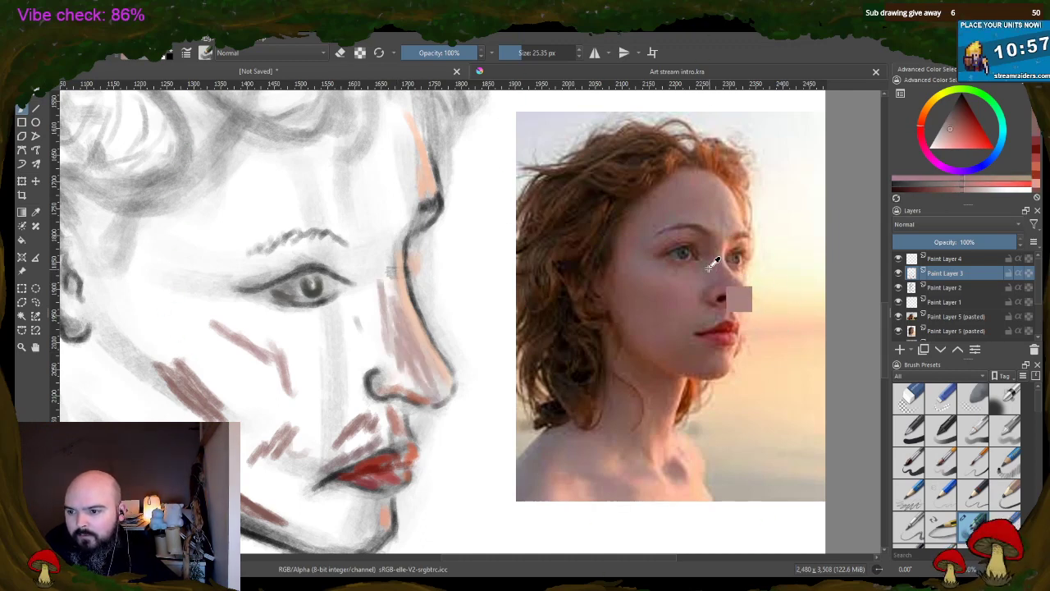
pyautogui.moveTo(337, 365)
pyautogui.mouseDown()
pyautogui.moveTo(349, 324)
pyautogui.moveTo(400, 303)
pyautogui.mouseUp()
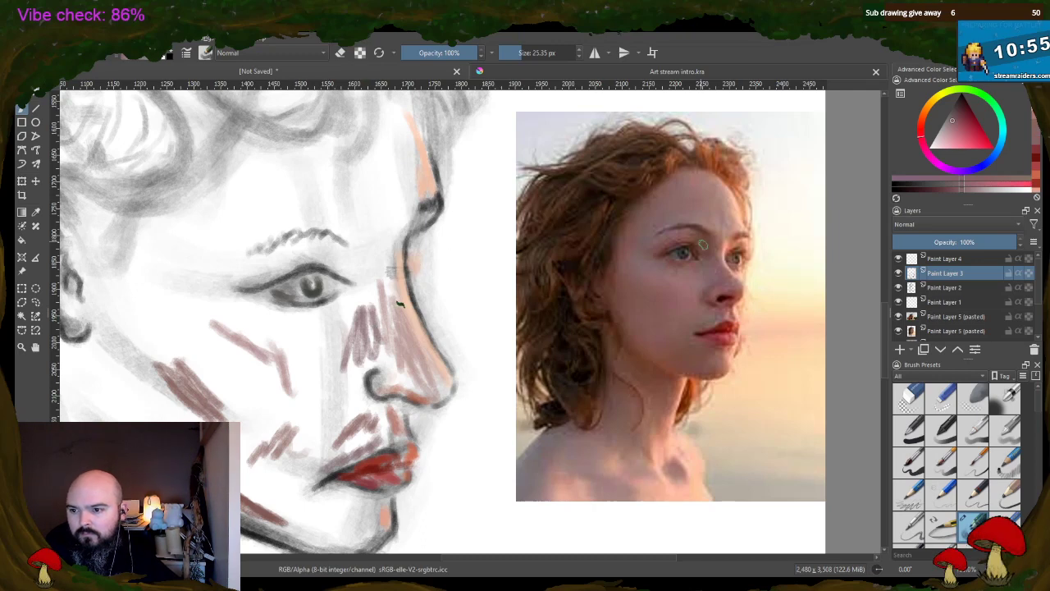
# - Shade the inner eye socket, the outer upper lid and the area below the outer eye corner with sampled dark reddish-brown tones
pyautogui.keyDown('ctrl'); pyautogui.click(703, 244); pyautogui.keyUp('ctrl')
pyautogui.moveTo(329, 246)
pyautogui.mouseDown()
pyautogui.moveTo(349, 261)
pyautogui.moveTo(360, 252)
pyautogui.moveTo(366, 284)
pyautogui.mouseUp()
pyautogui.keyDown('ctrl'); pyautogui.click(685, 246); pyautogui.keyUp('ctrl')
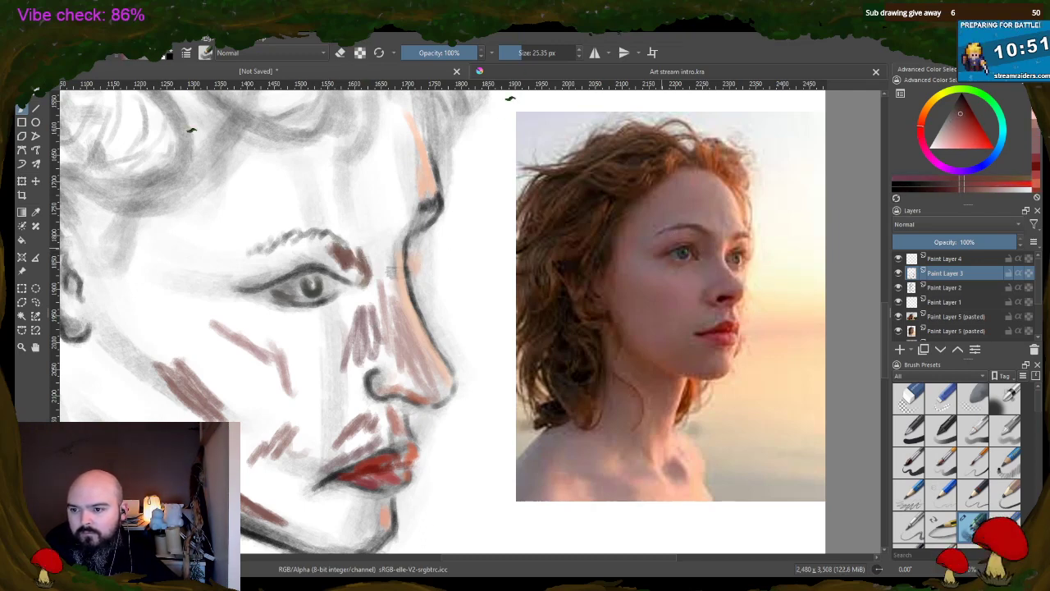
pyautogui.moveTo(228, 282); pyautogui.dragTo(291, 261)
pyautogui.moveTo(235, 315); pyautogui.dragTo(278, 306)
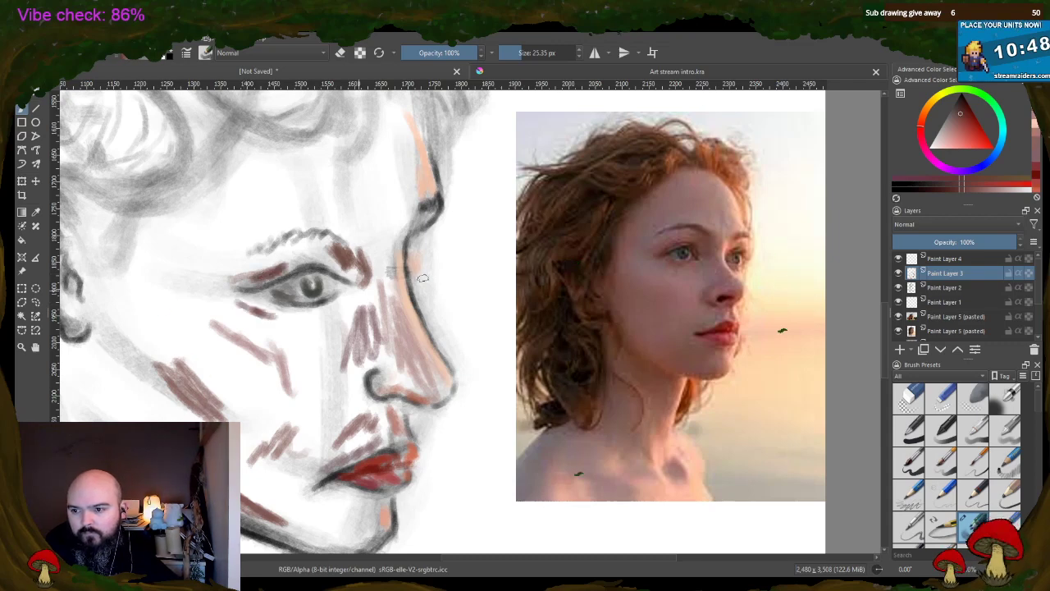
# - Color the near eyebrow brown and the far brow at the profile edge orange with tones sampled from the photo's hair
pyautogui.keyDown('ctrl'); pyautogui.click(695, 225); pyautogui.keyUp('ctrl')
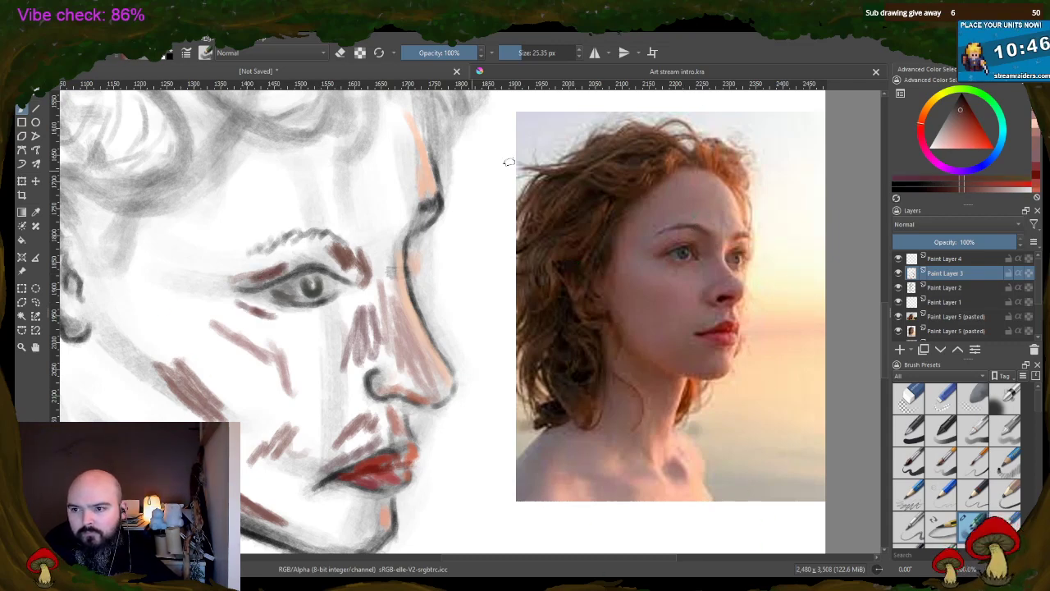
pyautogui.keyDown('ctrl'); pyautogui.click(690, 160); pyautogui.keyUp('ctrl')
pyautogui.keyDown('ctrl'); pyautogui.click(656, 156); pyautogui.keyUp('ctrl')
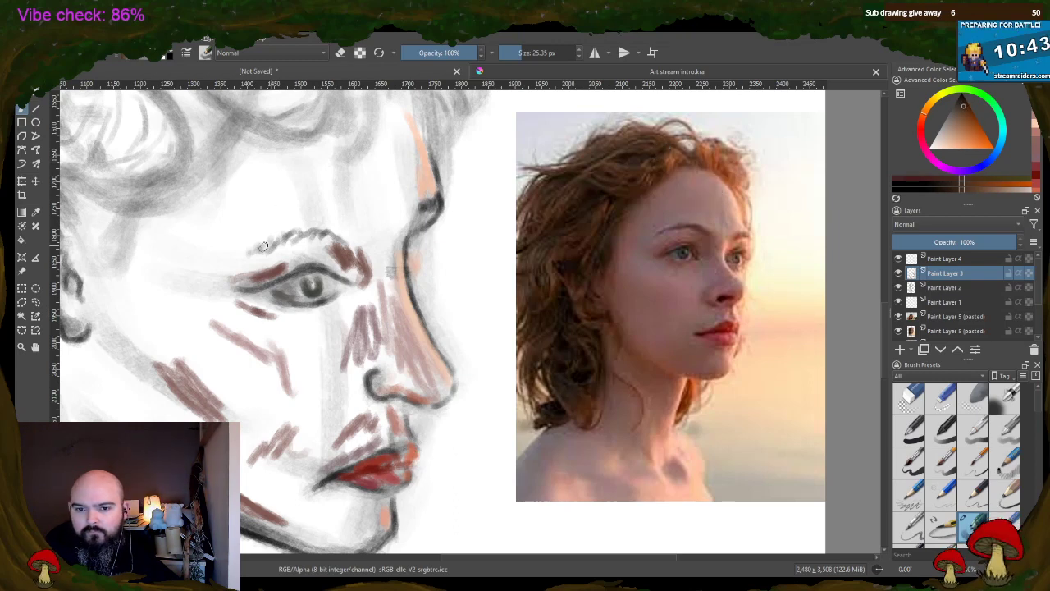
pyautogui.moveTo(246, 252)
pyautogui.mouseDown()
pyautogui.moveTo(305, 231)
pyautogui.moveTo(362, 242)
pyautogui.mouseUp()
pyautogui.keyDown('ctrl'); pyautogui.click(753, 170); pyautogui.keyUp('ctrl')
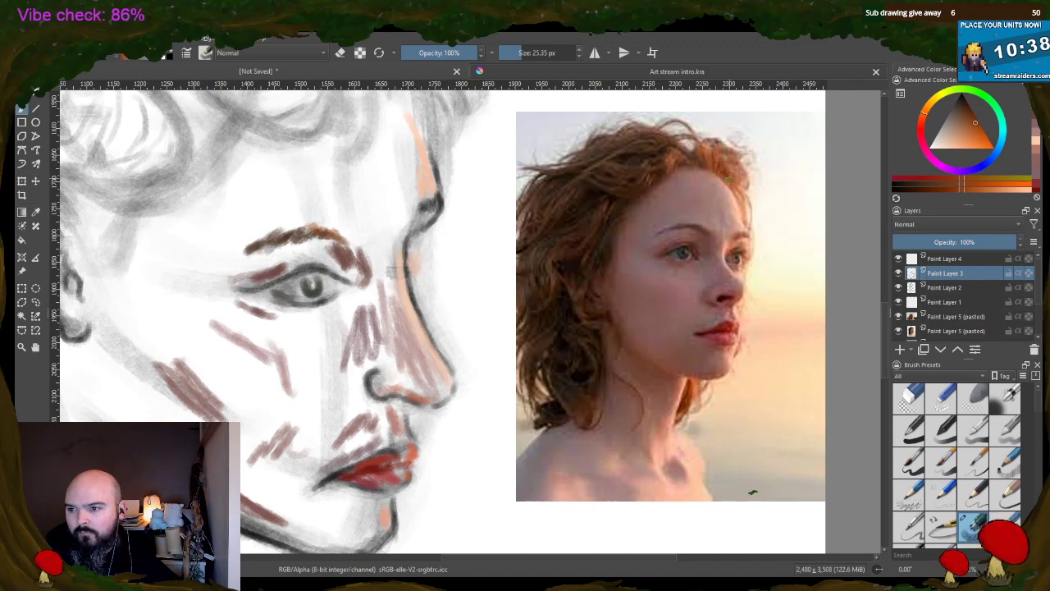
pyautogui.keyDown('ctrl'); pyautogui.click(745, 171); pyautogui.keyUp('ctrl')
pyautogui.moveTo(408, 201); pyautogui.dragTo(426, 206)
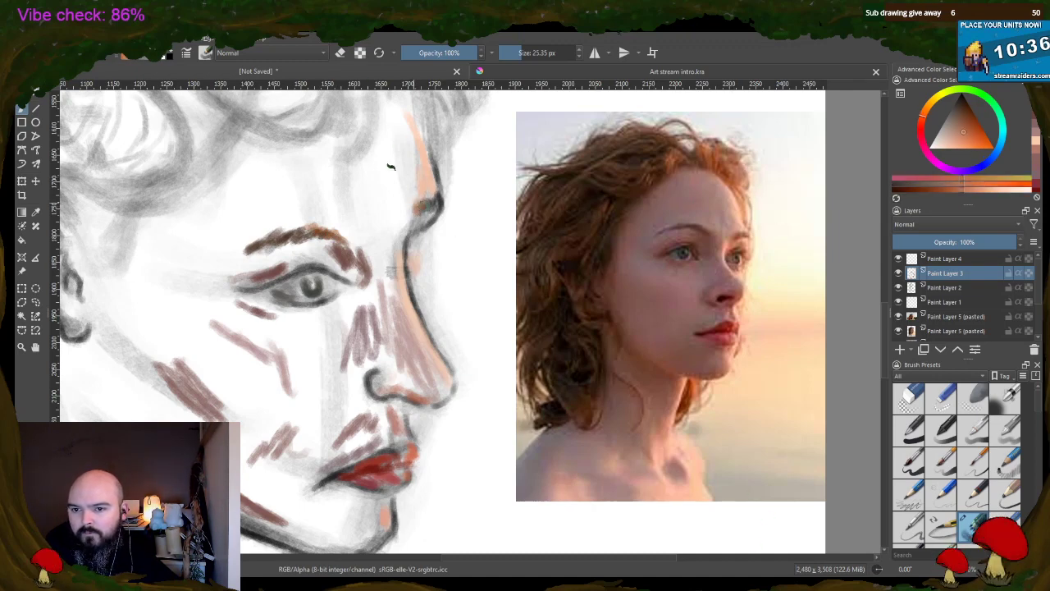
pyautogui.keyDown('ctrl'); pyautogui.click(753, 179); pyautogui.keyUp('ctrl')
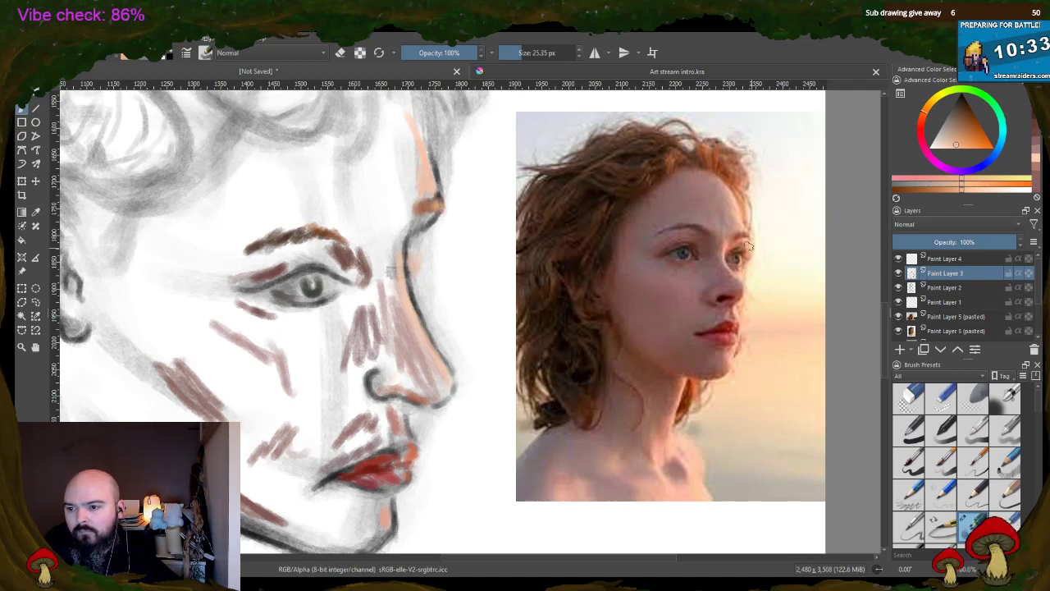
# - Block in skin shadow tones sampled from the photo across the forehead, down the temple and in front of the ear
pyautogui.keyDown('ctrl'); pyautogui.click(722, 215); pyautogui.keyUp('ctrl')
pyautogui.moveTo(350, 146)
pyautogui.mouseDown()
pyautogui.moveTo(394, 190)
pyautogui.moveTo(402, 140)
pyautogui.mouseUp()
pyautogui.keyDown('ctrl'); pyautogui.click(680, 198); pyautogui.keyUp('ctrl')
pyautogui.moveTo(331, 149); pyautogui.dragTo(236, 198)
pyautogui.keyDown('ctrl'); pyautogui.click(645, 223); pyautogui.keyUp('ctrl')
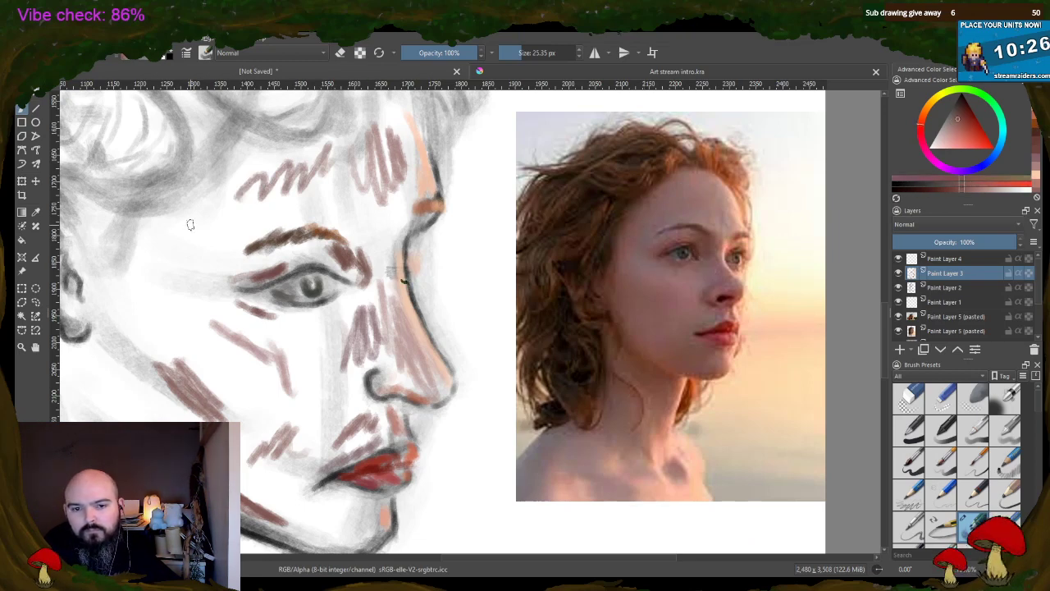
pyautogui.moveTo(190, 225)
pyautogui.mouseDown()
pyautogui.moveTo(166, 226)
pyautogui.moveTo(143, 280)
pyautogui.moveTo(156, 258)
pyautogui.moveTo(95, 285)
pyautogui.moveTo(110, 292)
pyautogui.moveTo(113, 321)
pyautogui.moveTo(93, 400)
pyautogui.mouseUp()
pyautogui.keyDown('ctrl'); pyautogui.click(614, 274); pyautogui.keyUp('ctrl')
# - Paint brown shadow strokes on the neck below the back of the jaw, sampled from under the photo's jaw
pyautogui.keyDown('ctrl'); pyautogui.click(650, 359); pyautogui.keyUp('ctrl')
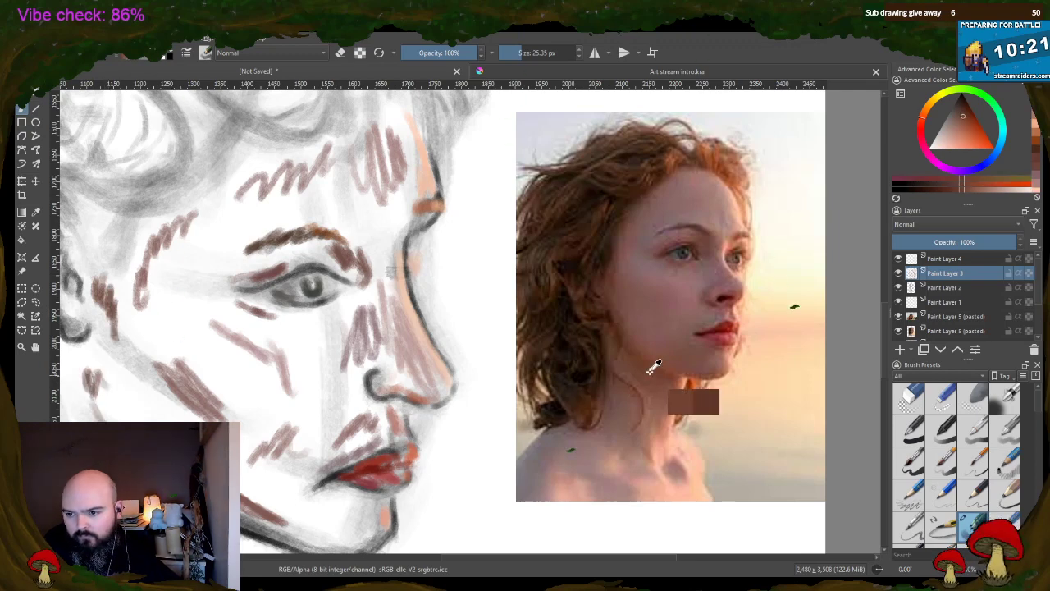
pyautogui.moveTo(886, 322); pyautogui.dragTo(886, 349)
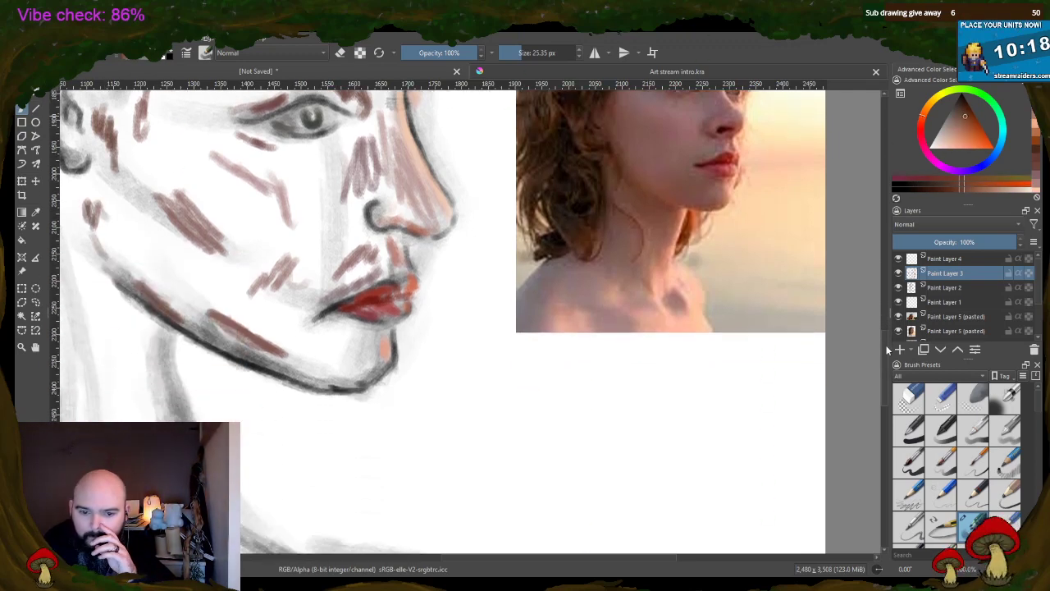
pyautogui.moveTo(98, 287)
pyautogui.mouseDown()
pyautogui.moveTo(136, 336)
pyautogui.moveTo(123, 349)
pyautogui.mouseUp()
pyautogui.moveTo(86, 311); pyautogui.dragTo(103, 373)
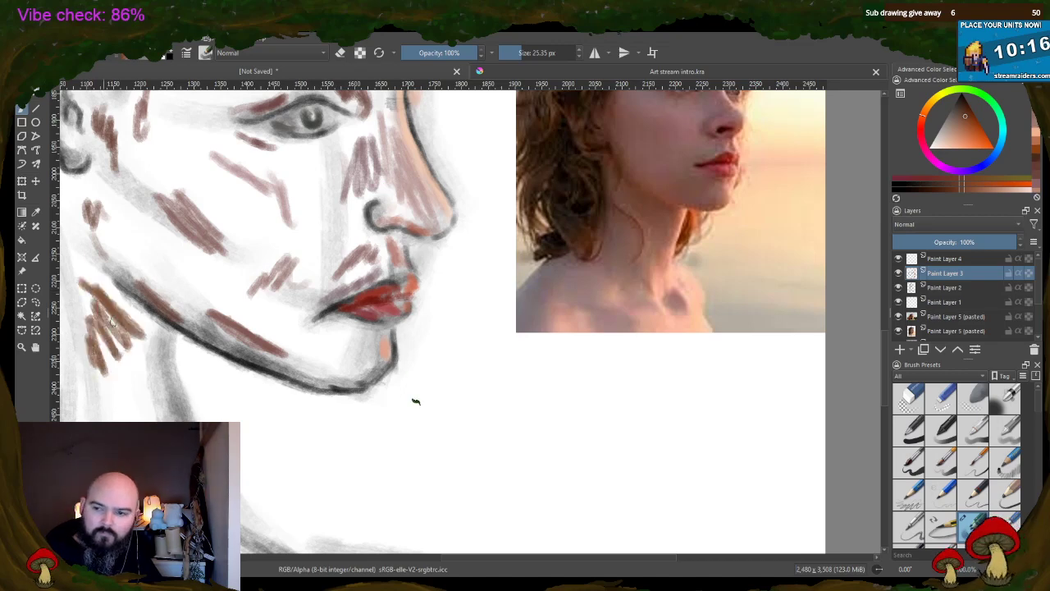
# - Paint sampled peach along the front edge of the neck, with darker skin tones beside it and on the lower back of the neck
pyautogui.keyDown('ctrl'); pyautogui.click(686, 215); pyautogui.keyUp('ctrl')
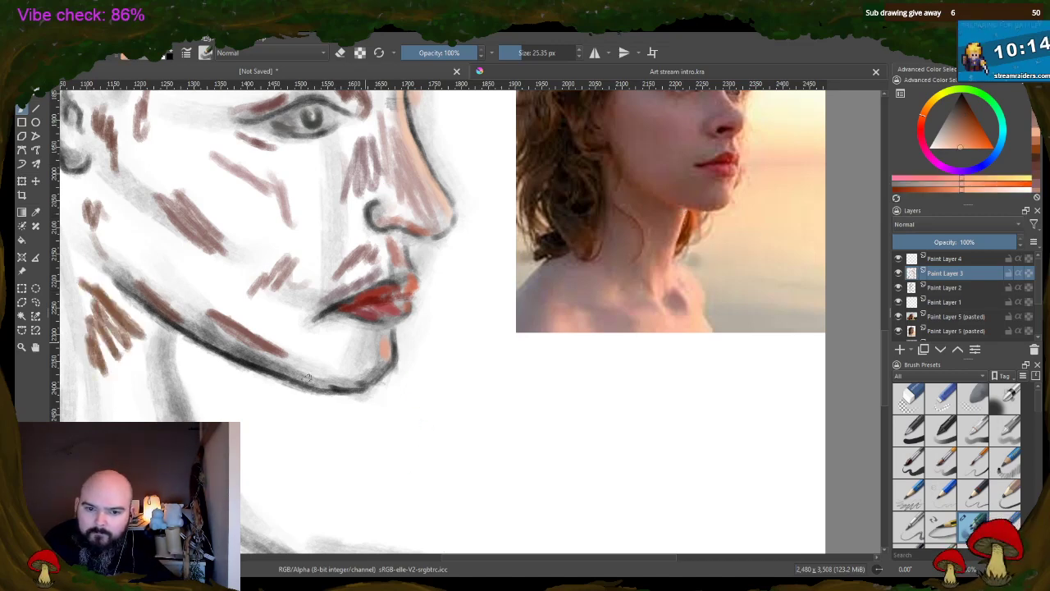
pyautogui.moveTo(166, 340); pyautogui.dragTo(174, 412)
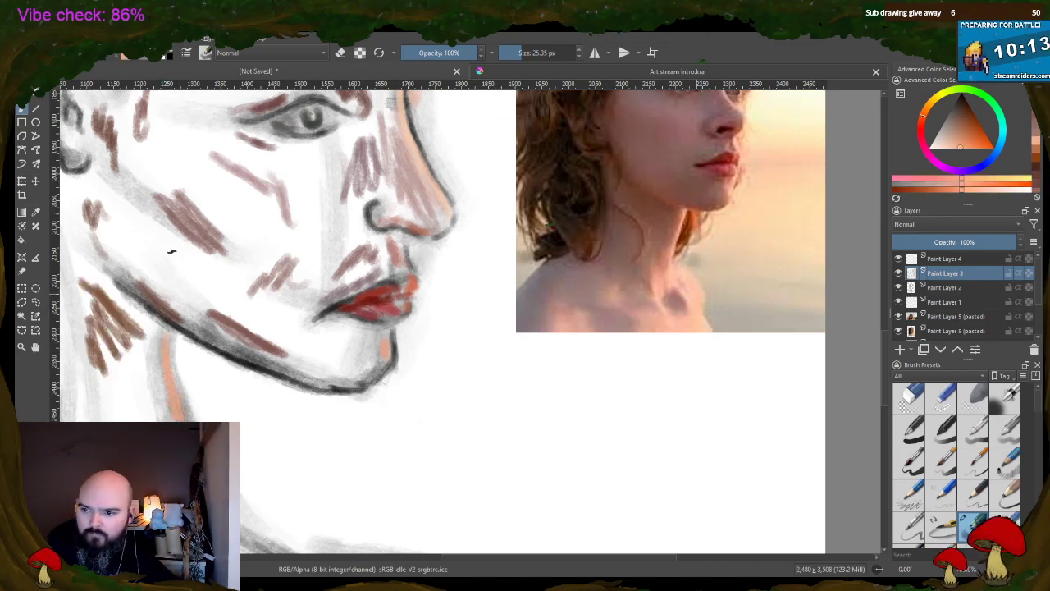
pyautogui.keyDown('ctrl'); pyautogui.click(699, 278); pyautogui.keyUp('ctrl')
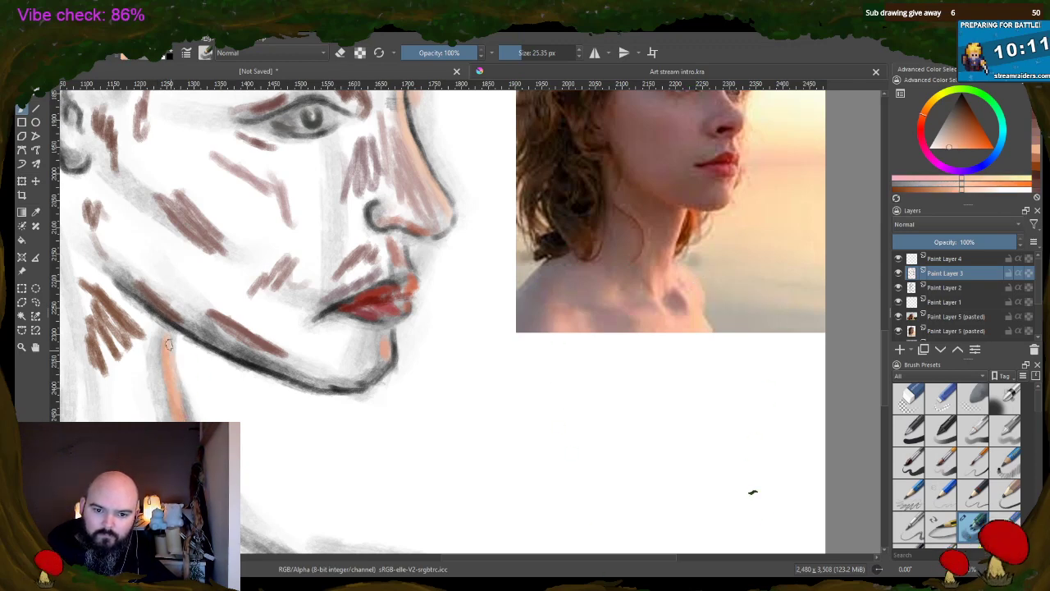
pyautogui.keyDown('ctrl'); pyautogui.click(666, 238); pyautogui.keyUp('ctrl')
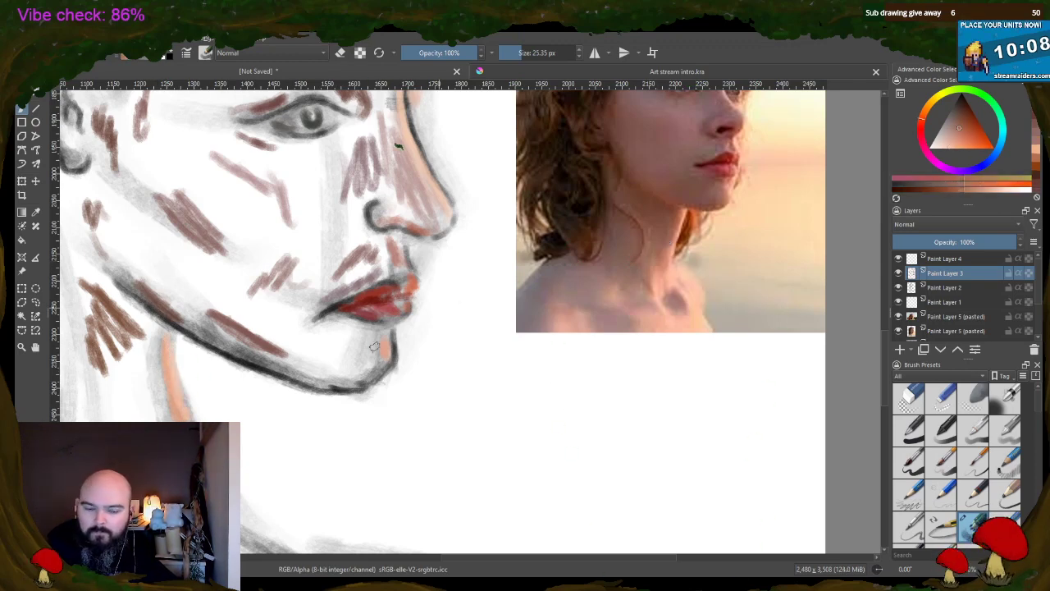
pyautogui.moveTo(153, 357); pyautogui.dragTo(164, 418)
pyautogui.keyDown('ctrl'); pyautogui.click(626, 229); pyautogui.keyUp('ctrl')
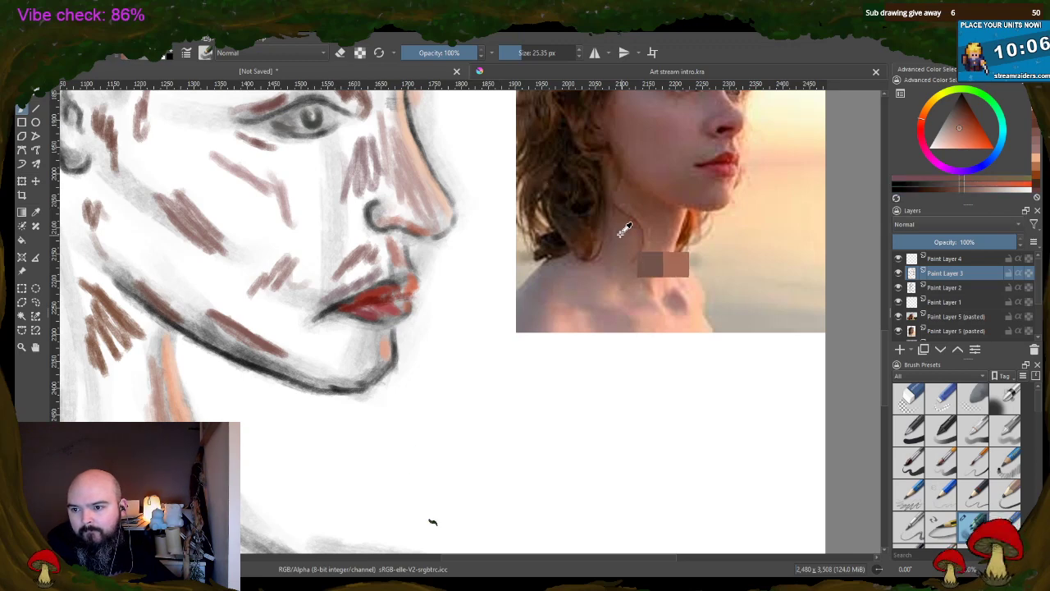
pyautogui.moveTo(115, 383)
pyautogui.mouseDown()
pyautogui.moveTo(106, 419)
pyautogui.moveTo(82, 419)
pyautogui.mouseUp()
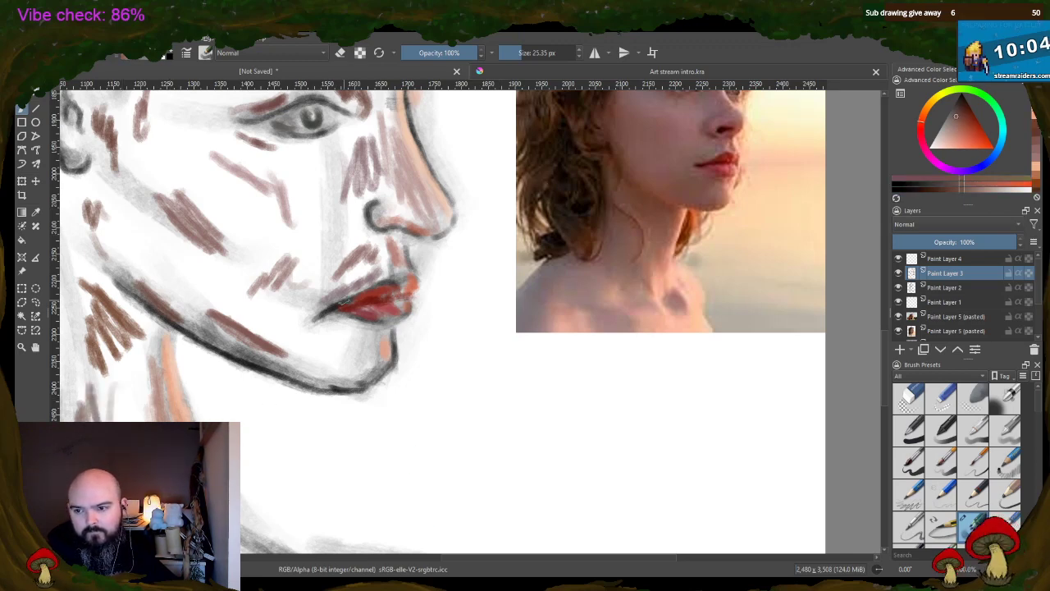
pyautogui.keyDown('ctrl'); pyautogui.click(679, 292); pyautogui.keyUp('ctrl')
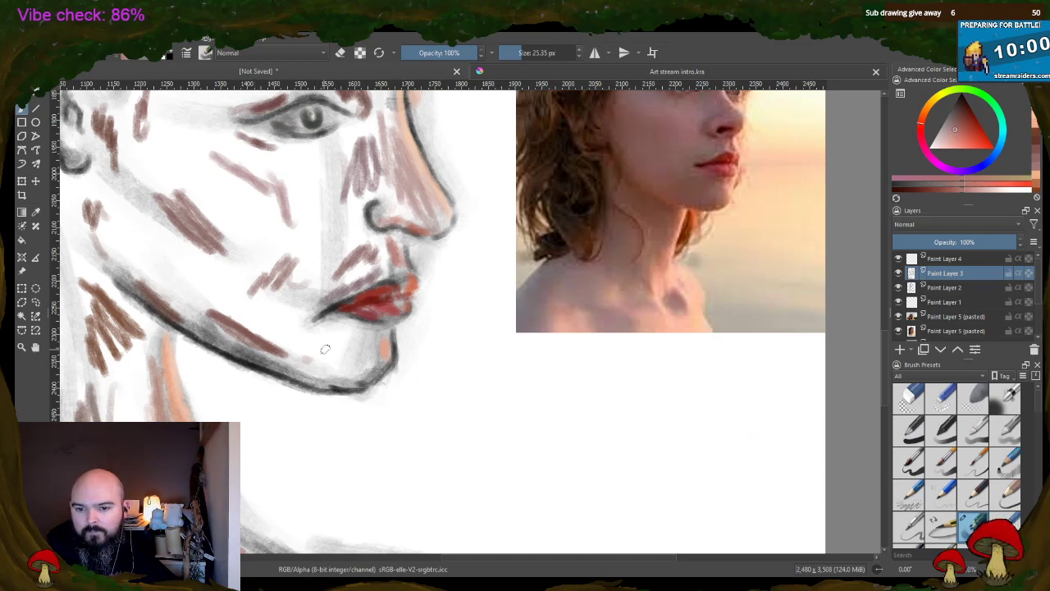
# - Block in skin shadow strokes between the mouth corner and chin, with a short sampled-tone stroke on the cheek near the jaw
pyautogui.moveTo(320, 339); pyautogui.dragTo(353, 361)
pyautogui.moveTo(283, 319); pyautogui.dragTo(337, 355)
pyautogui.moveTo(259, 321); pyautogui.dragTo(321, 351)
pyautogui.keyDown('ctrl'); pyautogui.click(650, 189); pyautogui.keyUp('ctrl')
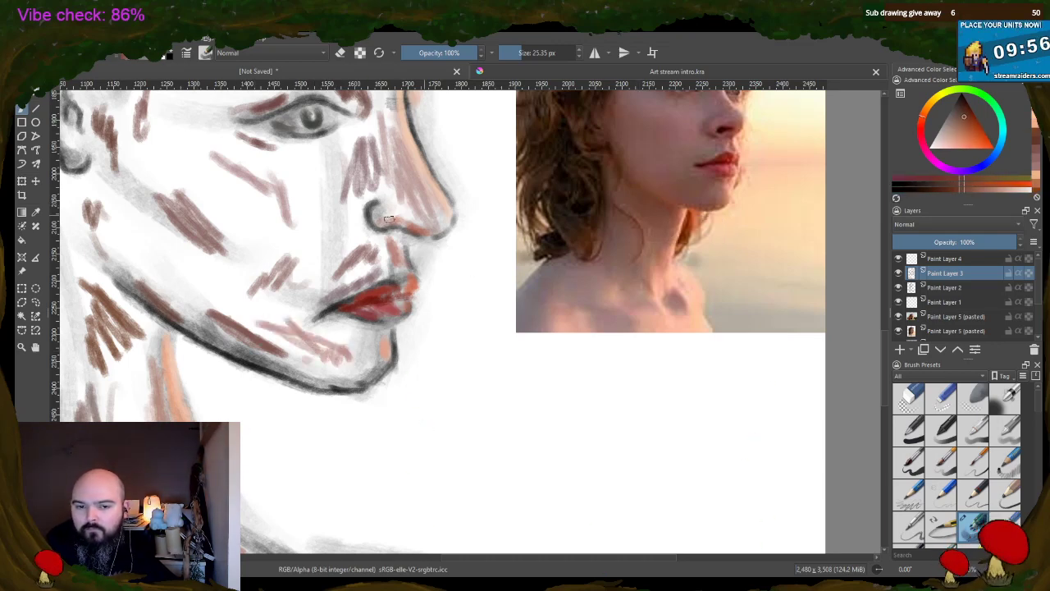
pyautogui.moveTo(168, 258); pyautogui.dragTo(197, 279)
# - Paint peach sampled from the photo's shoulder along the top and outer edges of the shoulder, and lower the brush opacity to 95%
pyautogui.keyDown('ctrl'); pyautogui.click(706, 314); pyautogui.keyUp('ctrl')
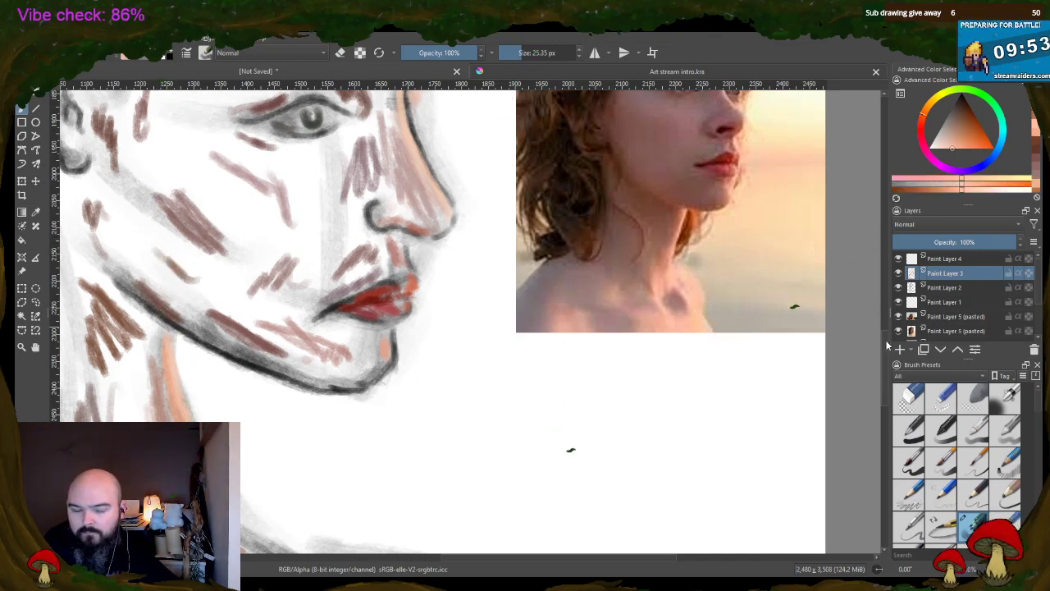
pyautogui.moveTo(885, 235); pyautogui.dragTo(886, 394)
pyautogui.moveTo(500, 308); pyautogui.dragTo(648, 515)
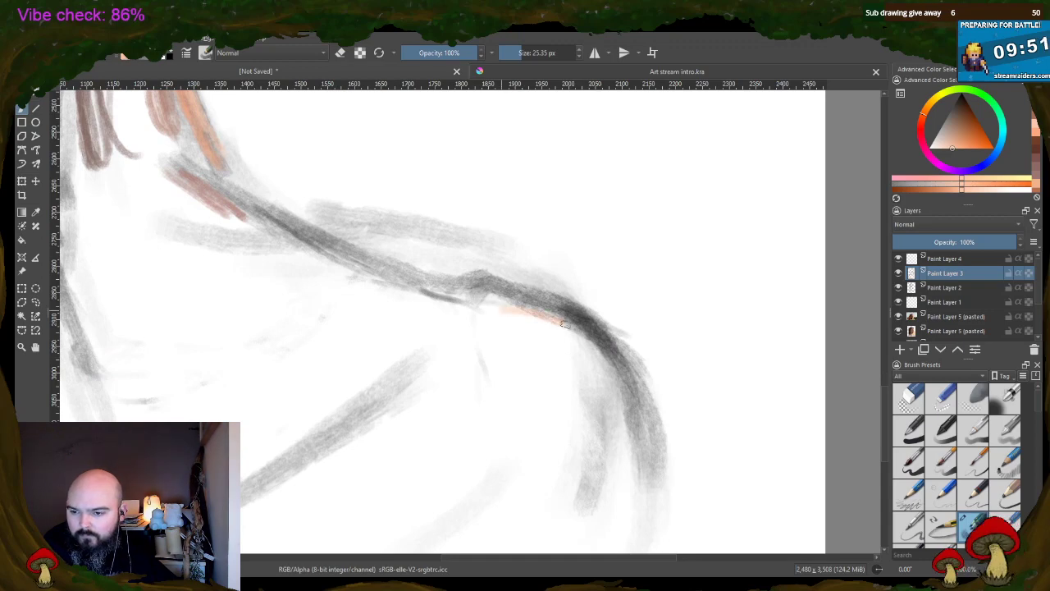
pyautogui.moveTo(416, 281); pyautogui.dragTo(464, 297)
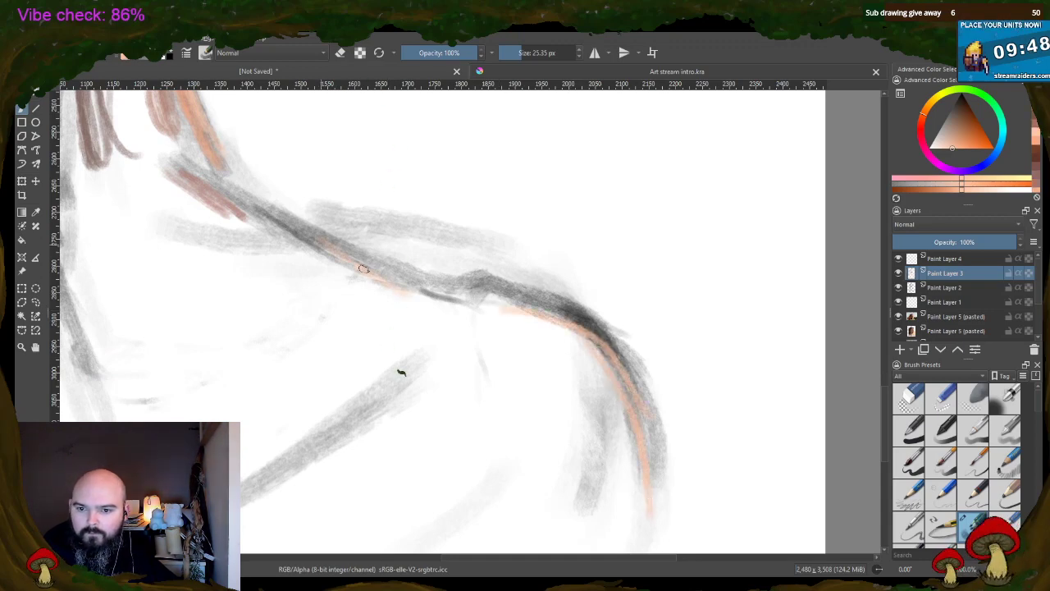
pyautogui.moveTo(612, 431); pyautogui.dragTo(614, 497)
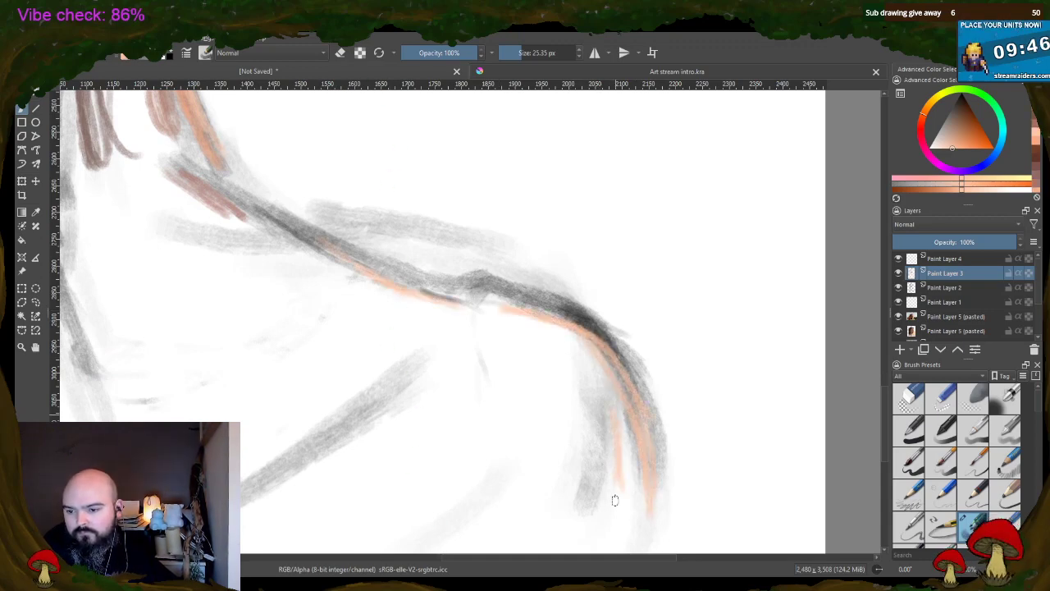
pyautogui.moveTo(629, 453); pyautogui.dragTo(642, 520)
pyautogui.press('i')
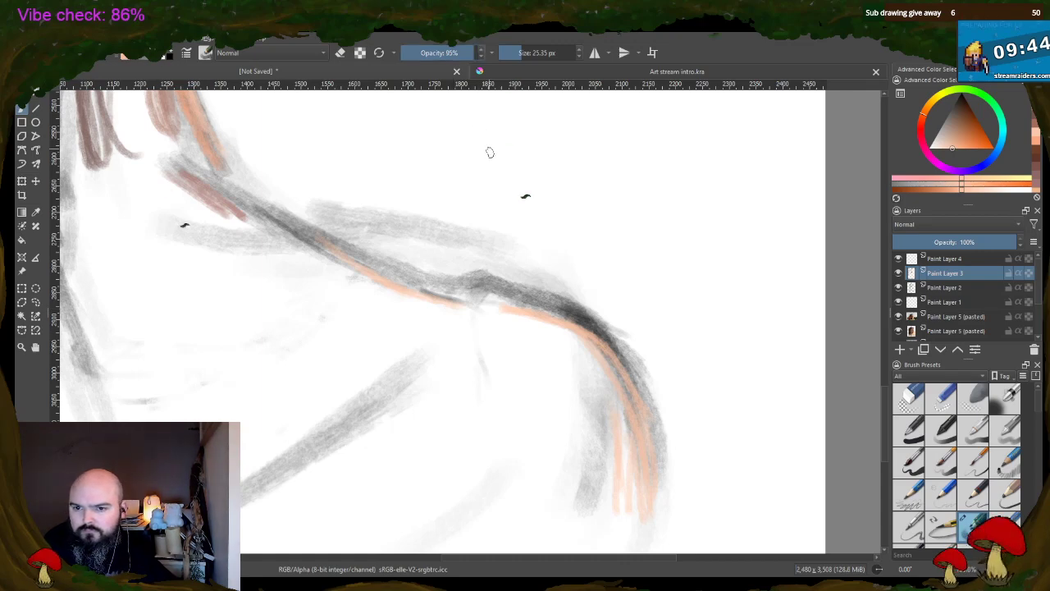
# - Add dark brown strokes sampled from the photo's hair to the back braids and the top of the head between the horns
pyautogui.scroll(-5, 488, 150)
pyautogui.scroll(2, 488, 150)
pyautogui.moveTo(883, 371); pyautogui.dragTo(878, 301)
pyautogui.keyDown('ctrl'); pyautogui.click(452, 240); pyautogui.keyUp('ctrl')
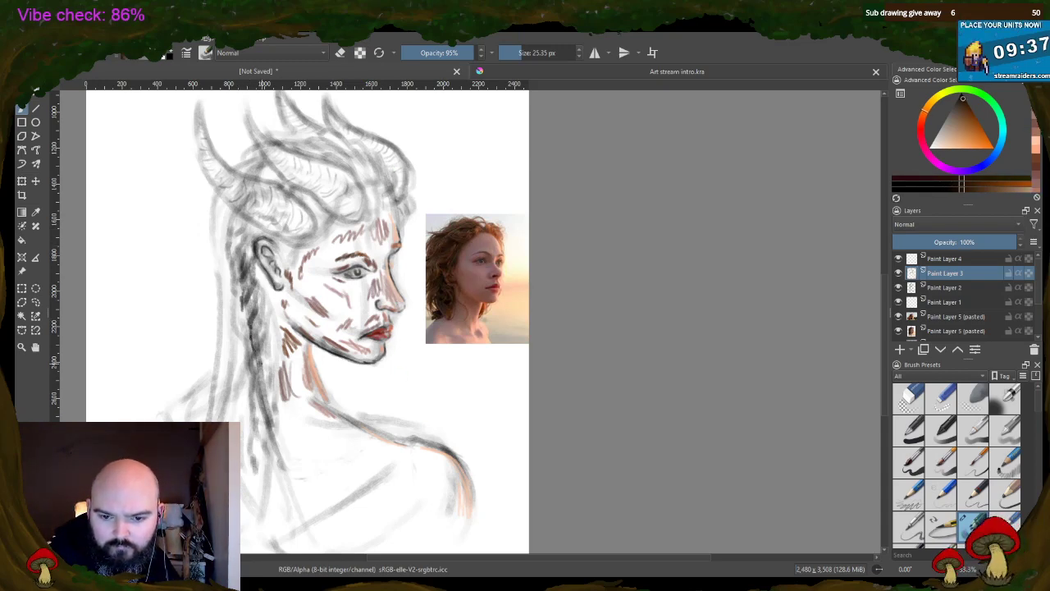
pyautogui.keyDown('ctrl'); pyautogui.click(443, 278); pyautogui.keyUp('ctrl')
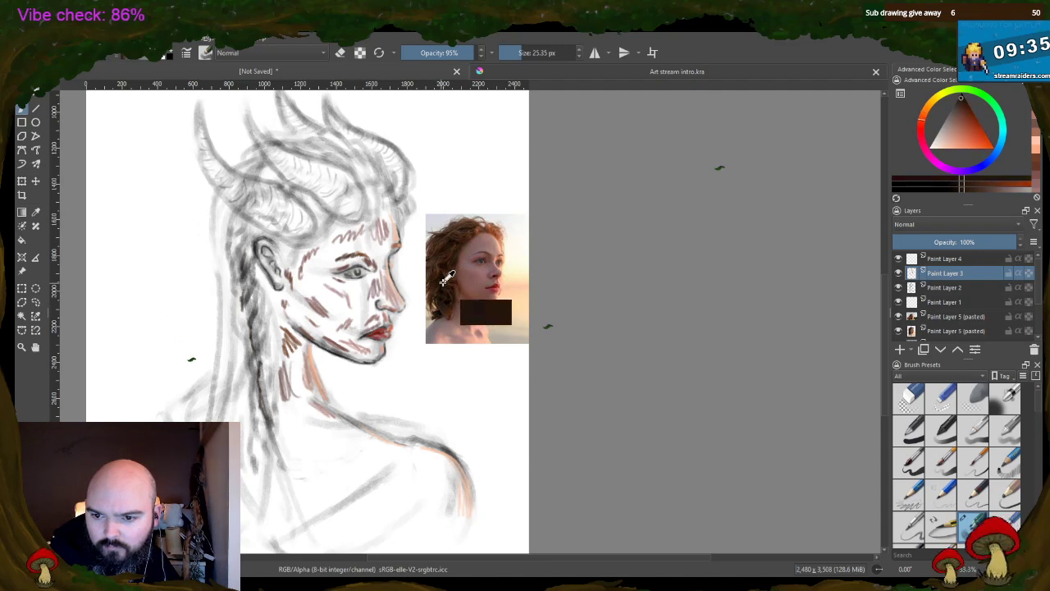
pyautogui.moveTo(239, 360); pyautogui.dragTo(243, 396)
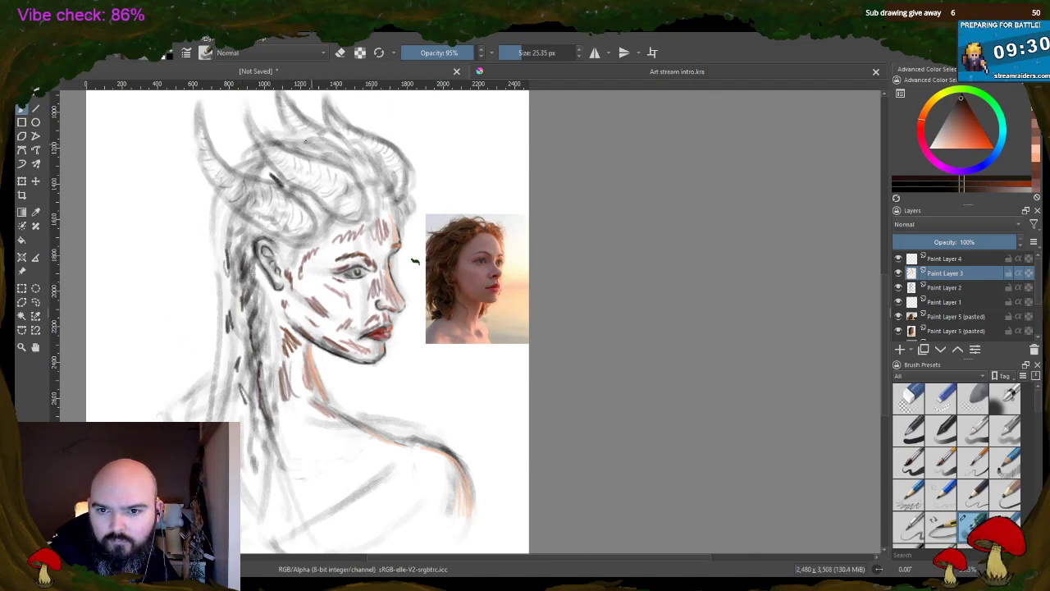
pyautogui.keyDown('ctrl'); pyautogui.click(487, 264); pyautogui.keyUp('ctrl')
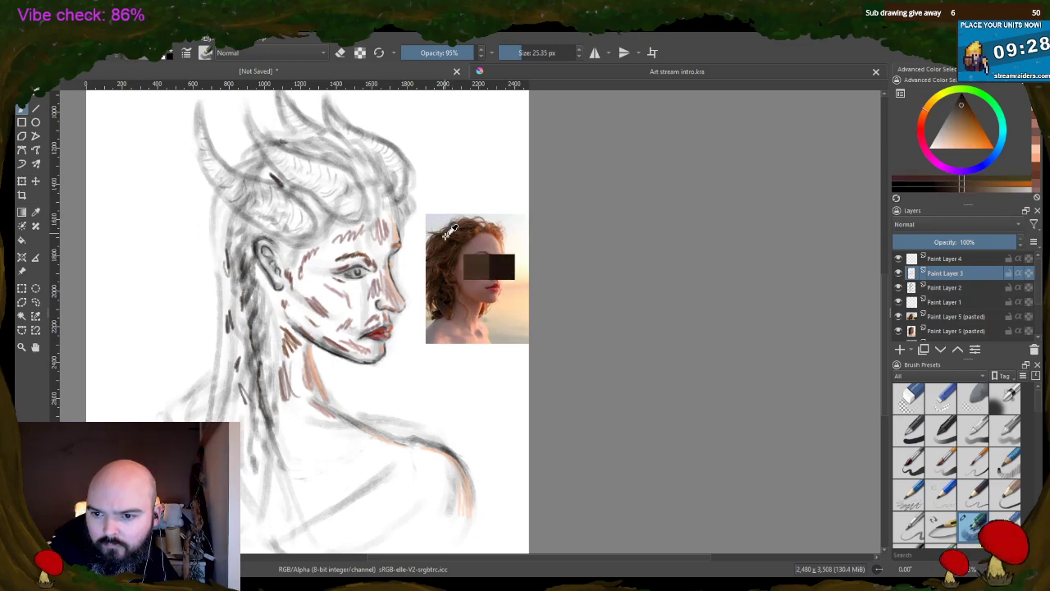
pyautogui.moveTo(243, 168); pyautogui.dragTo(256, 164)
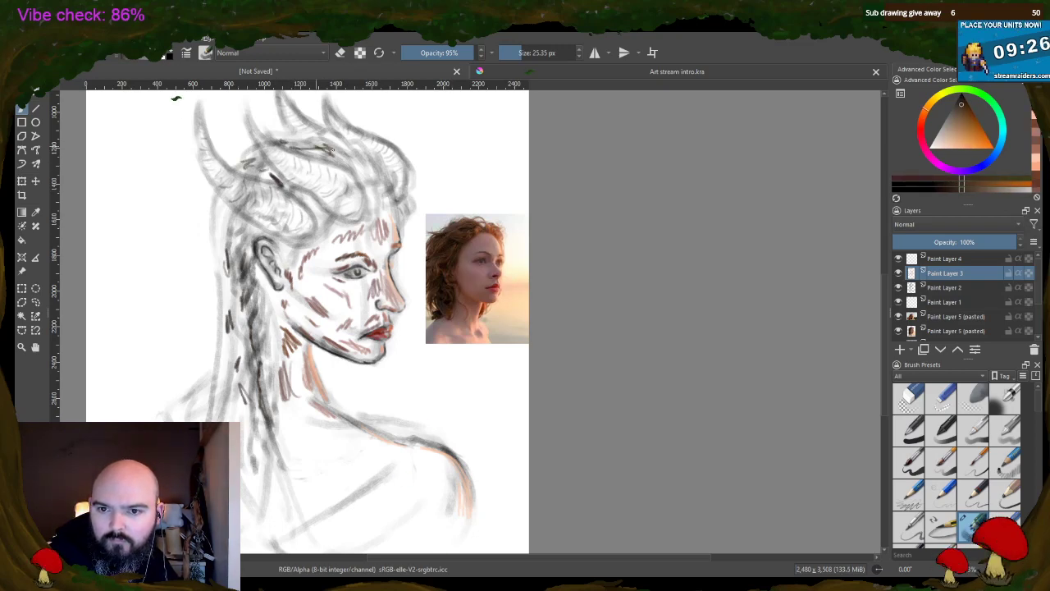
# - Color the front hair above the forehead with orange-brown and lighter tones sampled from the photo
pyautogui.keyDown('ctrl'); pyautogui.click(504, 243); pyautogui.keyUp('ctrl')
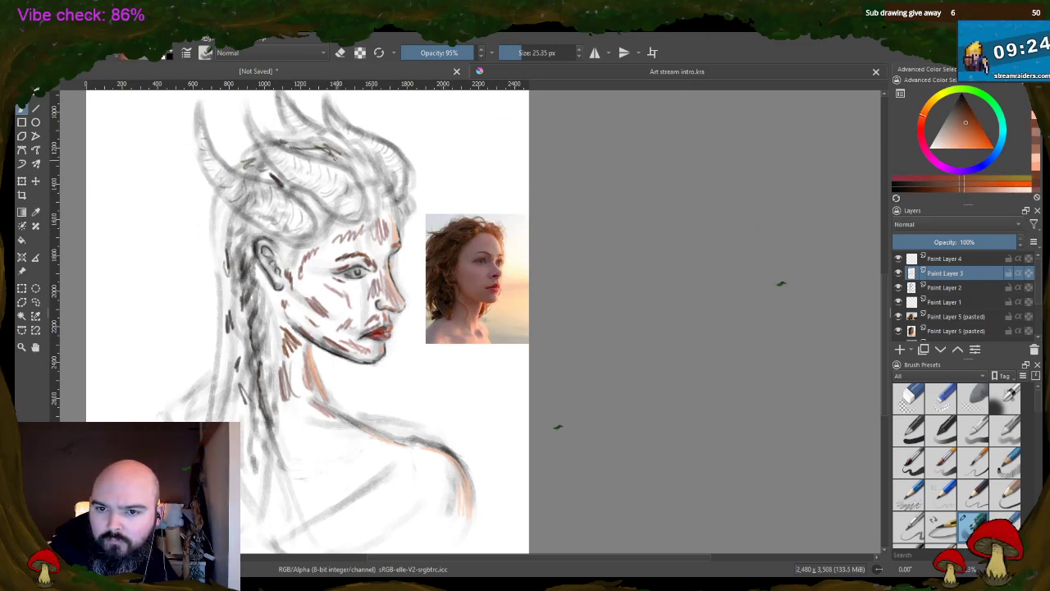
pyautogui.keyDown('ctrl'); pyautogui.click(503, 261); pyautogui.keyUp('ctrl')
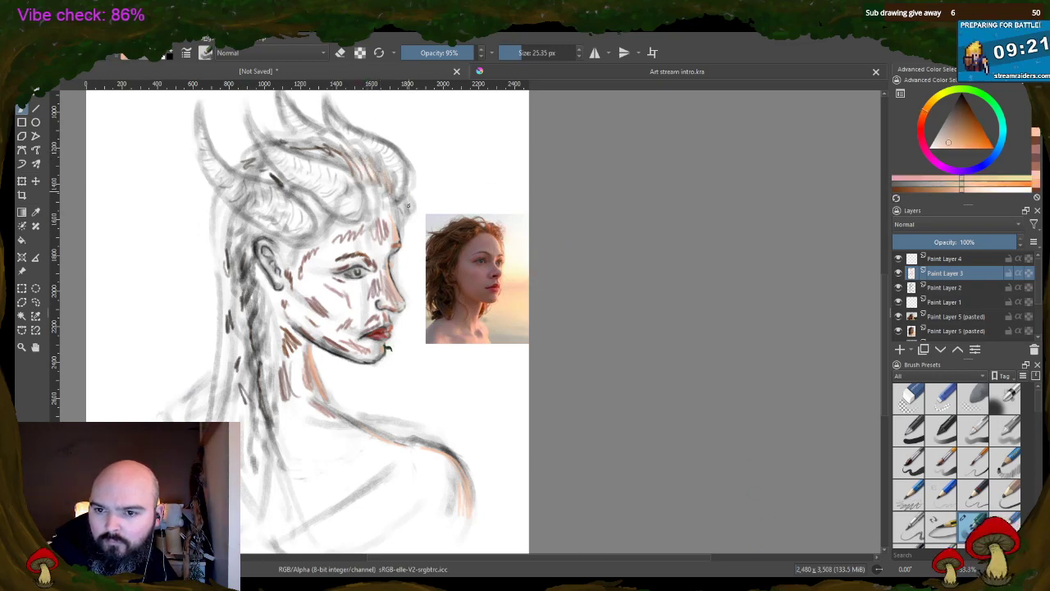
pyautogui.keyDown('ctrl'); pyautogui.click(503, 228); pyautogui.keyUp('ctrl')
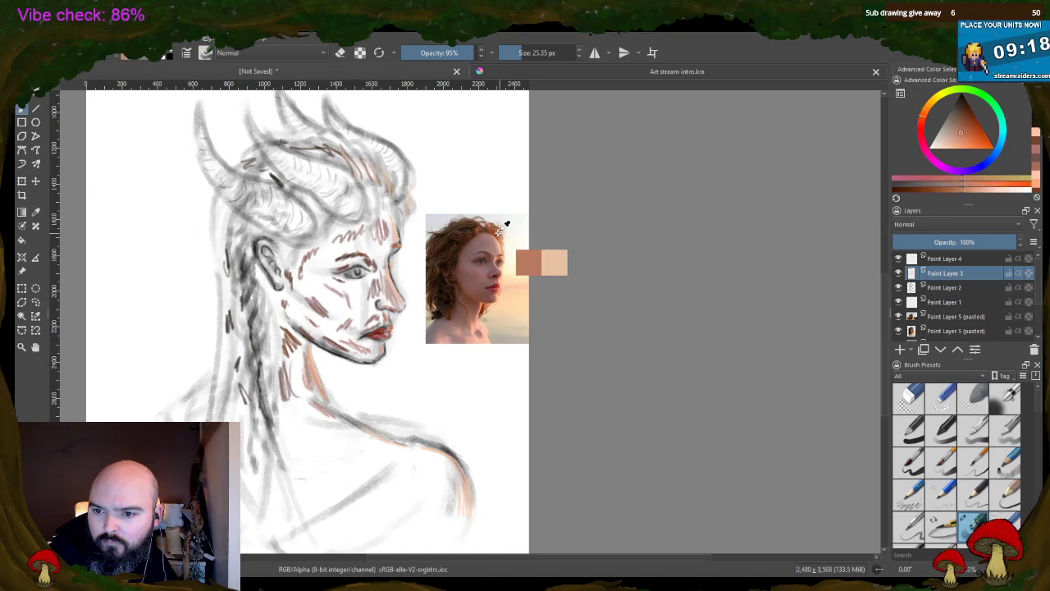
pyautogui.moveTo(352, 156); pyautogui.dragTo(366, 174)
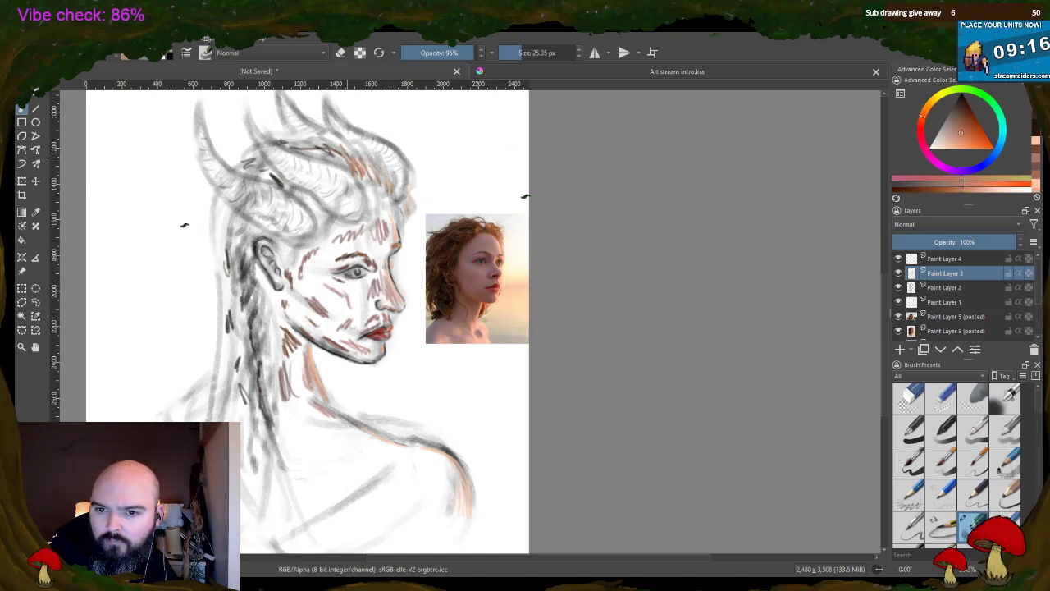
# - Paint sampled reddish brown in the hair beside the near horn, and darker browns on the back of the head and hanging braids
pyautogui.keyDown('ctrl'); pyautogui.click(490, 264); pyautogui.keyUp('ctrl')
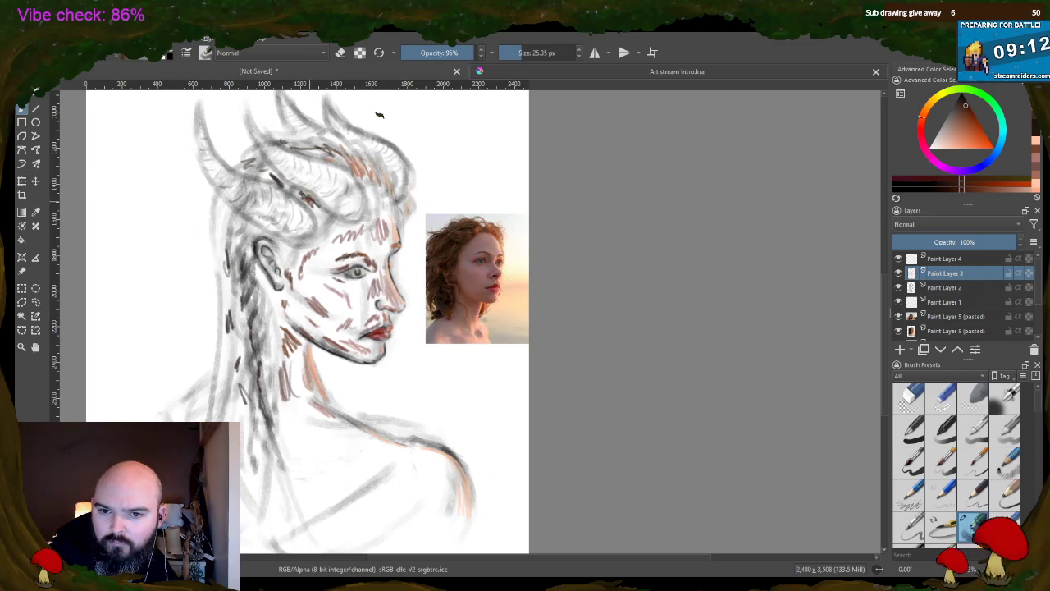
pyautogui.keyDown('ctrl'); pyautogui.click(435, 260); pyautogui.keyUp('ctrl')
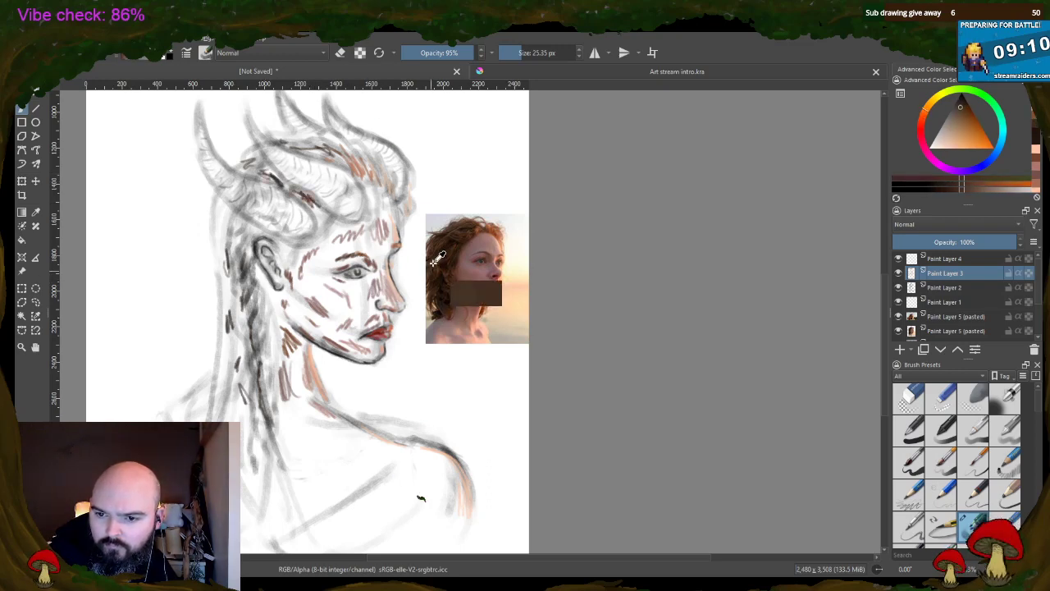
pyautogui.moveTo(218, 258); pyautogui.dragTo(221, 224)
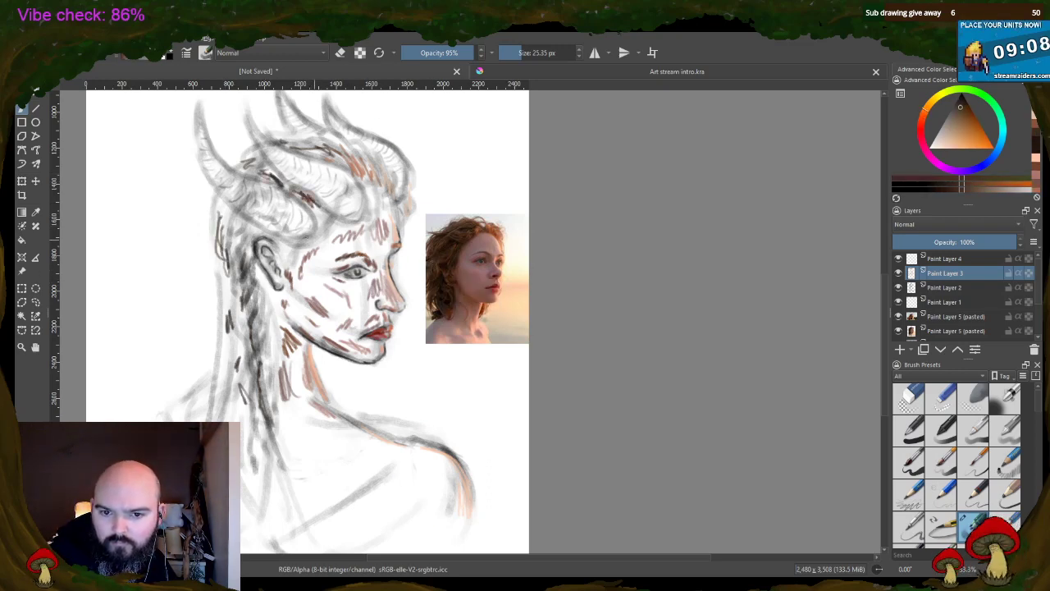
pyautogui.keyDown('ctrl'); pyautogui.click(479, 315); pyautogui.keyUp('ctrl')
pyautogui.moveTo(232, 292); pyautogui.dragTo(228, 305)
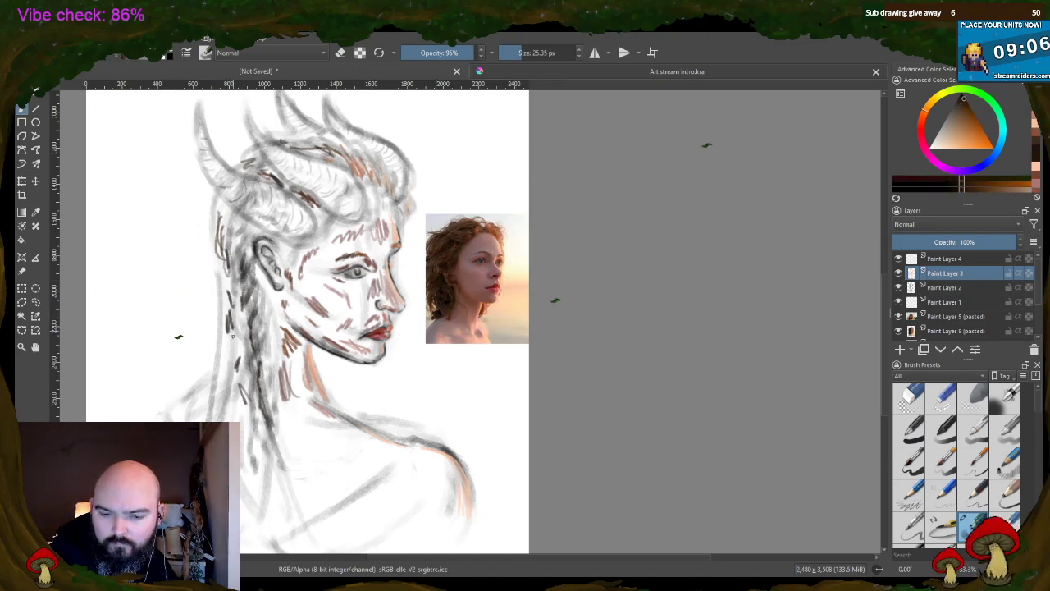
pyautogui.keyDown('ctrl'); pyautogui.click(441, 301); pyautogui.keyUp('ctrl')
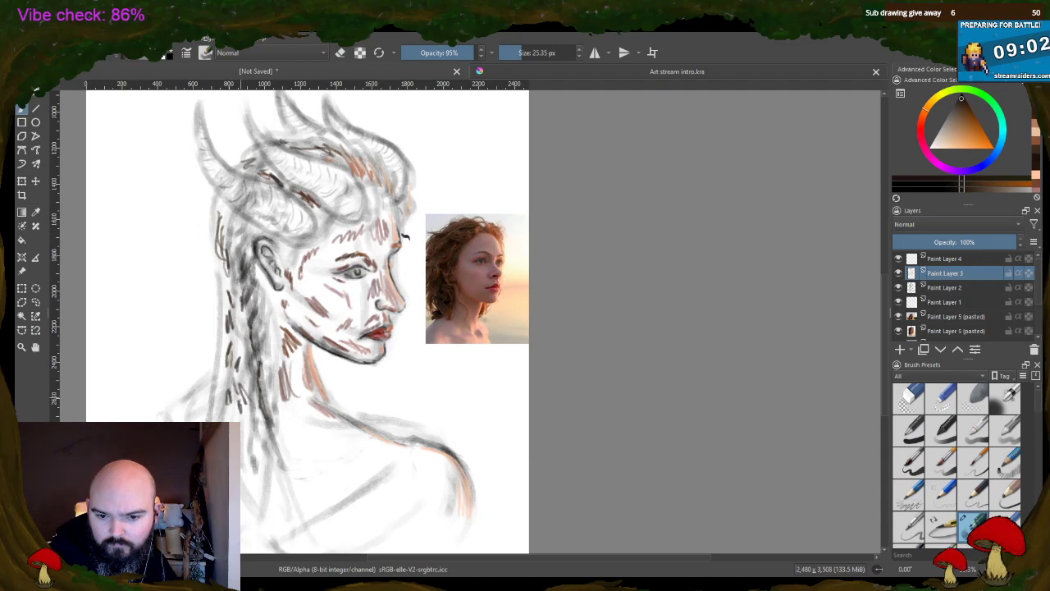
# - Scribble muted mauve shadow sampled from the photo's shoulder across the lower back beside the hanging braids
pyautogui.keyDown('ctrl'); pyautogui.click(435, 326); pyautogui.keyUp('ctrl')
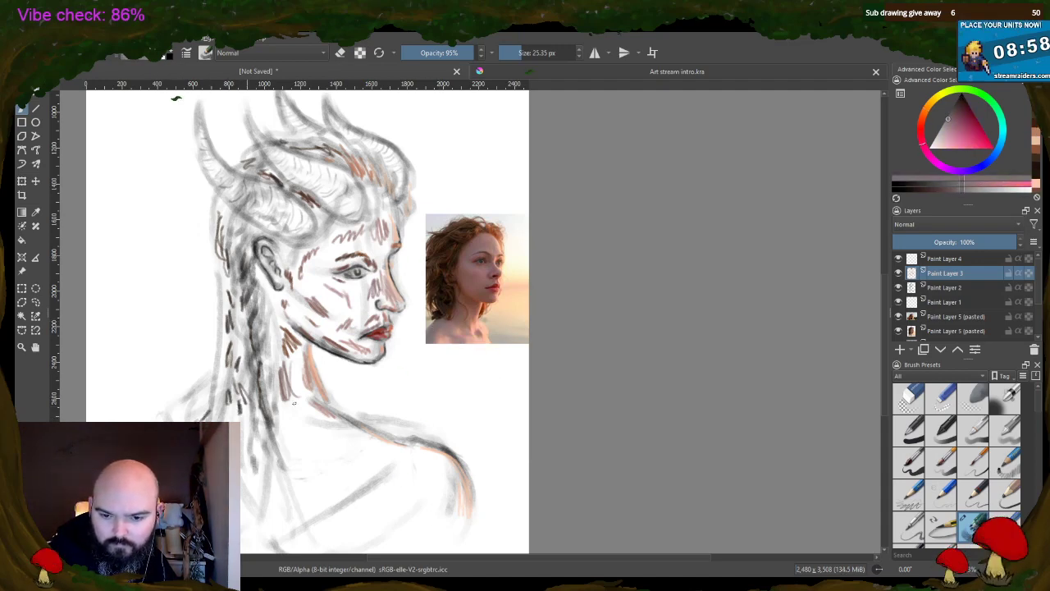
pyautogui.keyDown('ctrl'); pyautogui.click(439, 311); pyautogui.keyUp('ctrl')
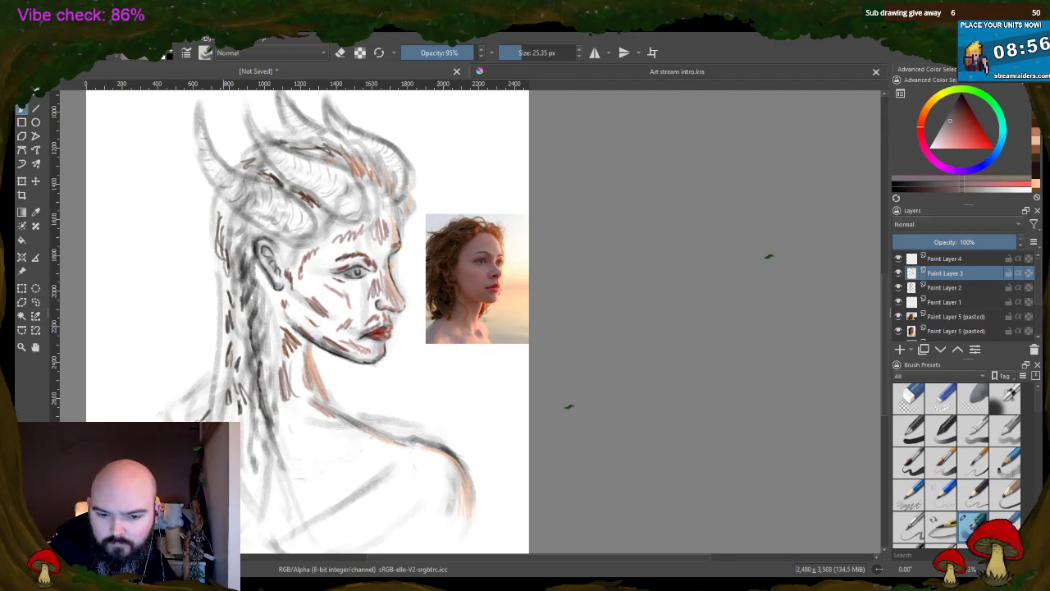
pyautogui.keyDown('ctrl'); pyautogui.click(451, 327); pyautogui.keyUp('ctrl')
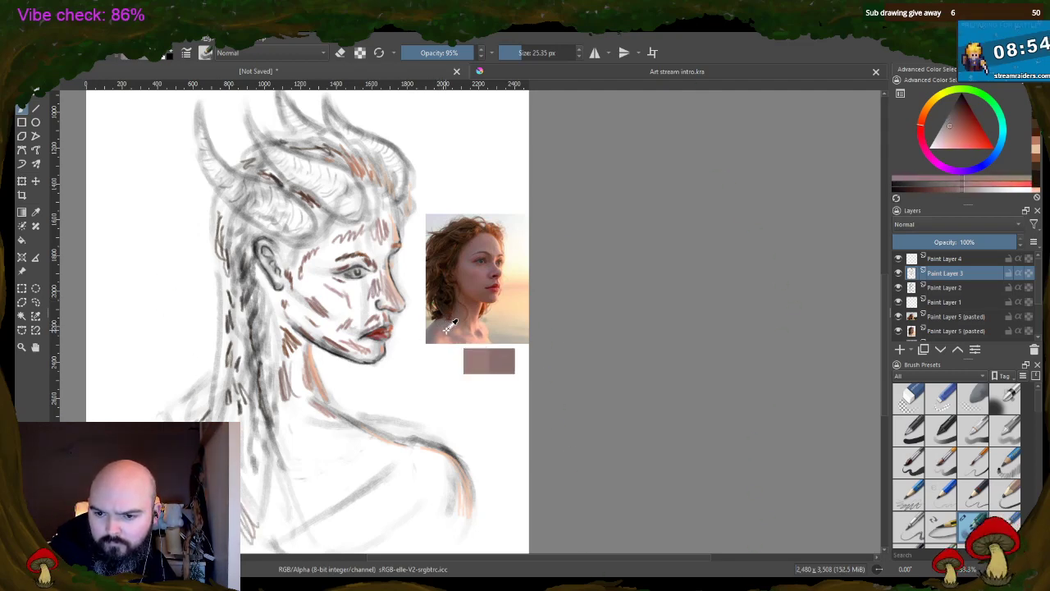
pyautogui.moveTo(279, 492); pyautogui.dragTo(286, 530)
pyautogui.moveTo(293, 499)
pyautogui.mouseDown()
pyautogui.moveTo(306, 543)
pyautogui.moveTo(322, 542)
pyautogui.mouseUp()
pyautogui.moveTo(328, 497); pyautogui.dragTo(336, 534)
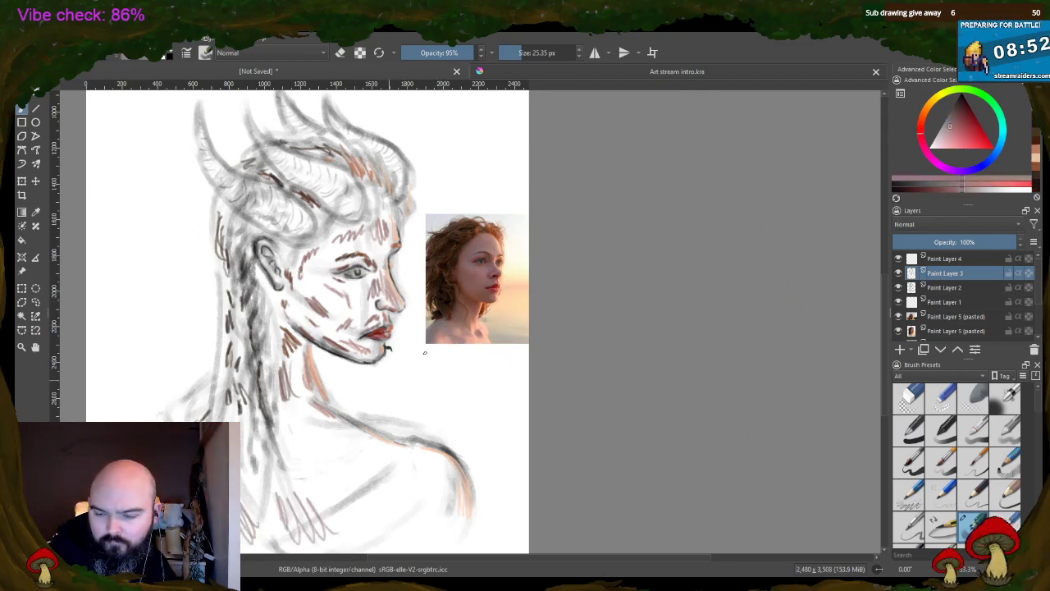
# - Block in the upper back and outer shoulder with pinkish and peach tones sampled from the photo's chest and shoulder
pyautogui.keyDown('ctrl'); pyautogui.click(462, 325); pyautogui.keyUp('ctrl')
pyautogui.moveTo(283, 429)
pyautogui.mouseDown()
pyautogui.moveTo(322, 497)
pyautogui.moveTo(364, 479)
pyautogui.mouseUp()
pyautogui.moveTo(329, 427); pyautogui.dragTo(405, 465)
pyautogui.moveTo(357, 438); pyautogui.dragTo(420, 456)
pyautogui.moveTo(408, 465)
pyautogui.mouseDown()
pyautogui.moveTo(436, 491)
pyautogui.moveTo(469, 338)
pyautogui.moveTo(450, 507)
pyautogui.mouseUp()
pyautogui.keyDown('ctrl'); pyautogui.click(476, 335); pyautogui.keyUp('ctrl')
pyautogui.moveTo(453, 486); pyautogui.dragTo(458, 530)
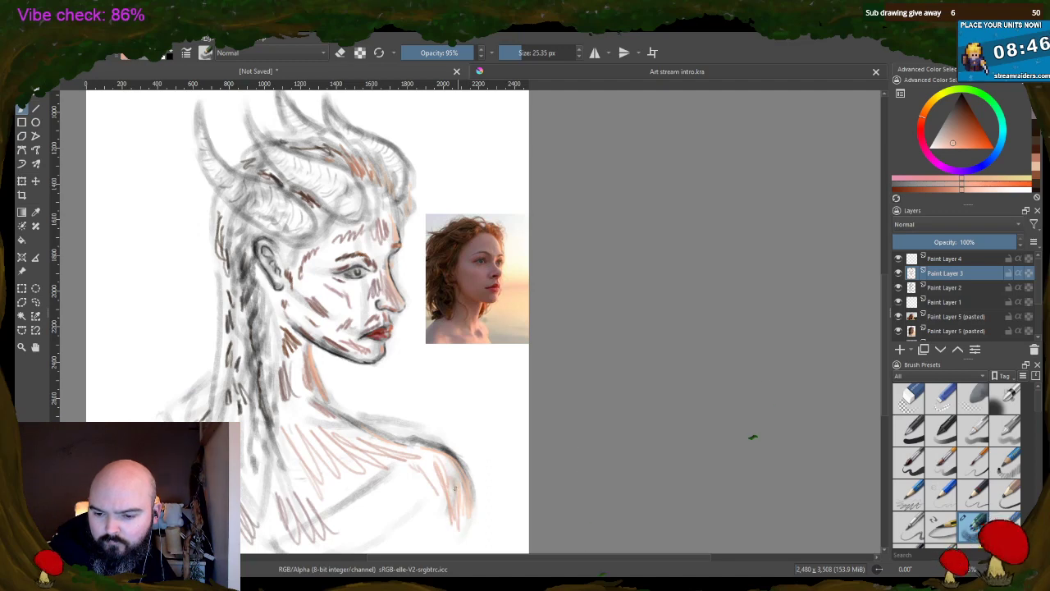
pyautogui.moveTo(450, 473); pyautogui.dragTo(441, 522)
# - Sample a skin tone from the photo's chest and hatch muted shadow strokes across the lower shoulder blade
pyautogui.keyDown('ctrl'); pyautogui.click(474, 328); pyautogui.keyUp('ctrl')
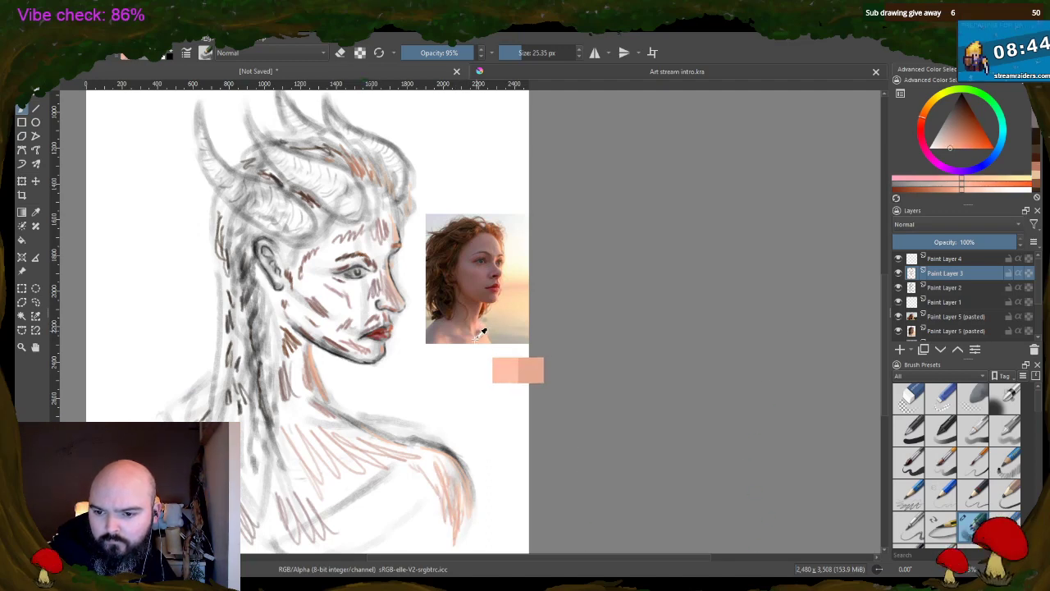
pyautogui.moveTo(376, 491)
pyautogui.mouseDown()
pyautogui.moveTo(361, 538)
pyautogui.moveTo(379, 534)
pyautogui.mouseUp()
pyautogui.moveTo(410, 481)
pyautogui.mouseDown()
pyautogui.moveTo(377, 486)
pyautogui.moveTo(382, 517)
pyautogui.mouseUp()
pyautogui.moveTo(392, 486); pyautogui.dragTo(371, 532)
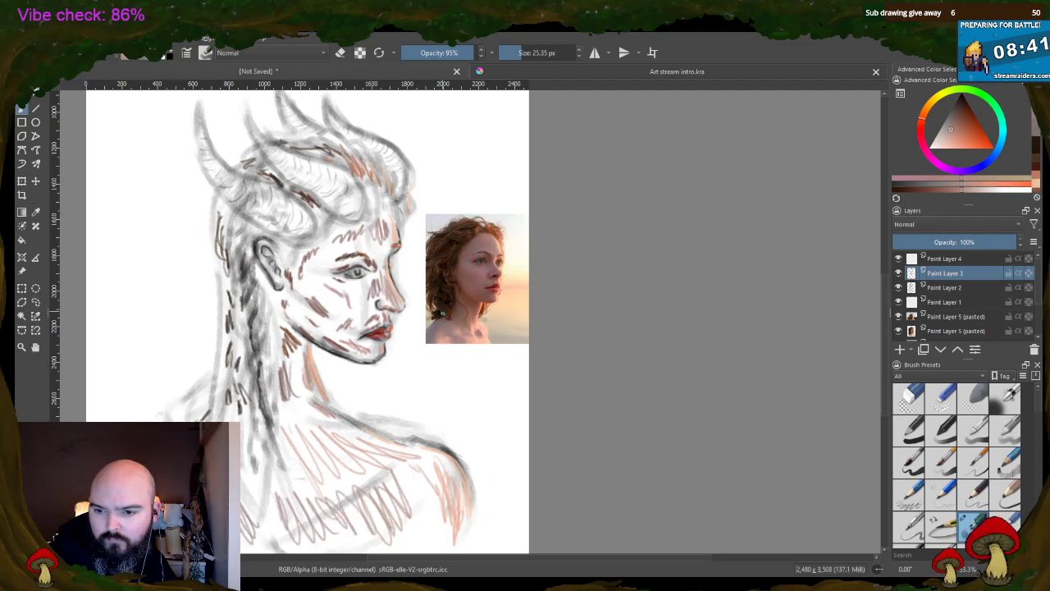
# - Darken the inside of the ear with shadow tones sampled from the reference photo
pyautogui.keyDown('ctrl'); pyautogui.click(484, 329); pyautogui.keyUp('ctrl')
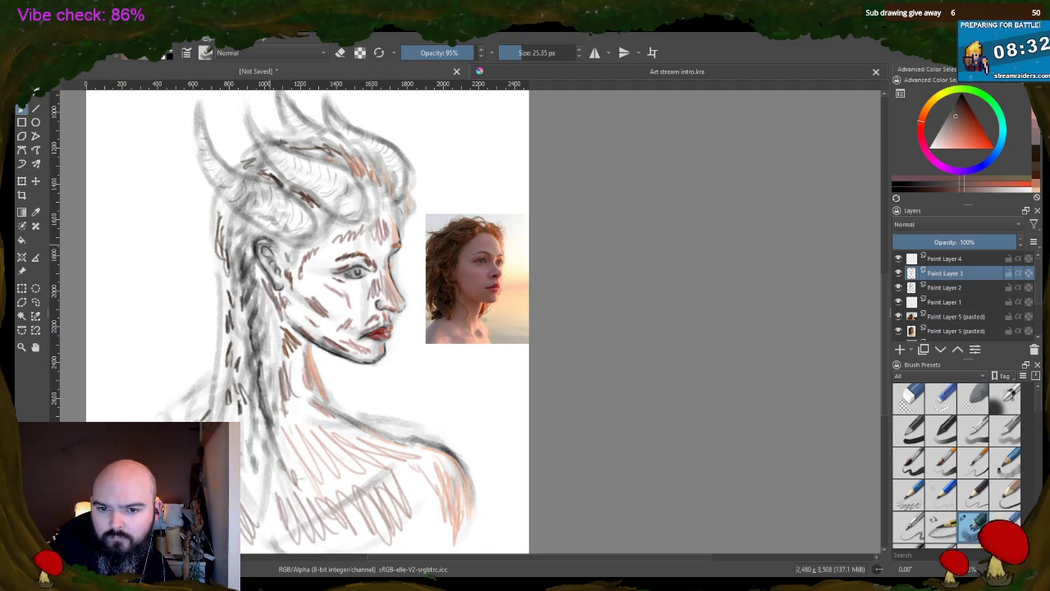
pyautogui.keyDown('ctrl'); pyautogui.click(453, 274); pyautogui.keyUp('ctrl')
pyautogui.keyDown('ctrl'); pyautogui.click(449, 271); pyautogui.keyUp('ctrl')
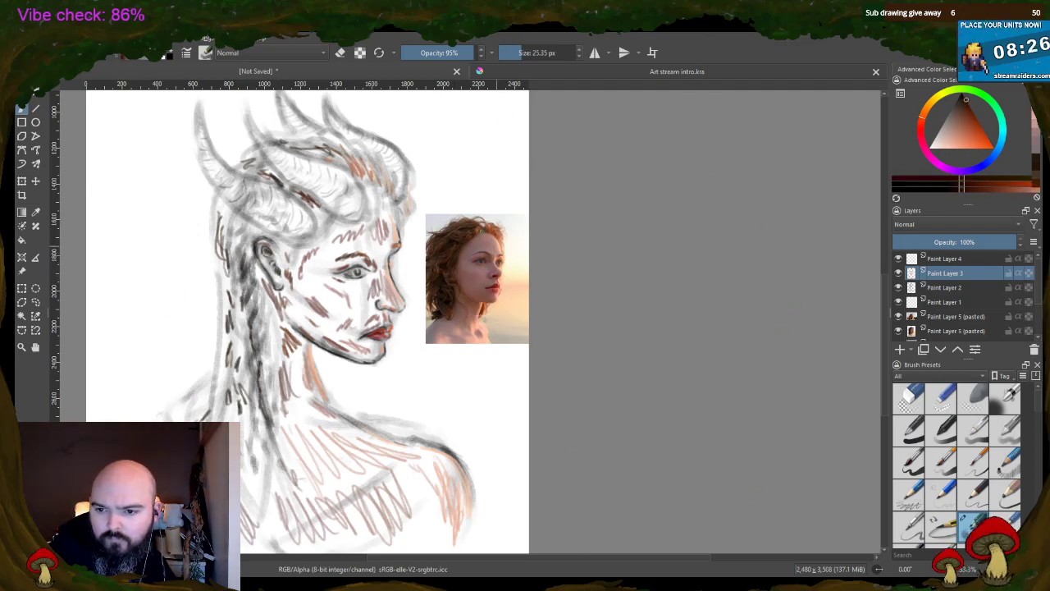
# - Tint the iris of the near eye with a muted grey-green sampled from the photo's eye
pyautogui.keyDown('ctrl'); pyautogui.click(482, 258); pyautogui.keyUp('ctrl')
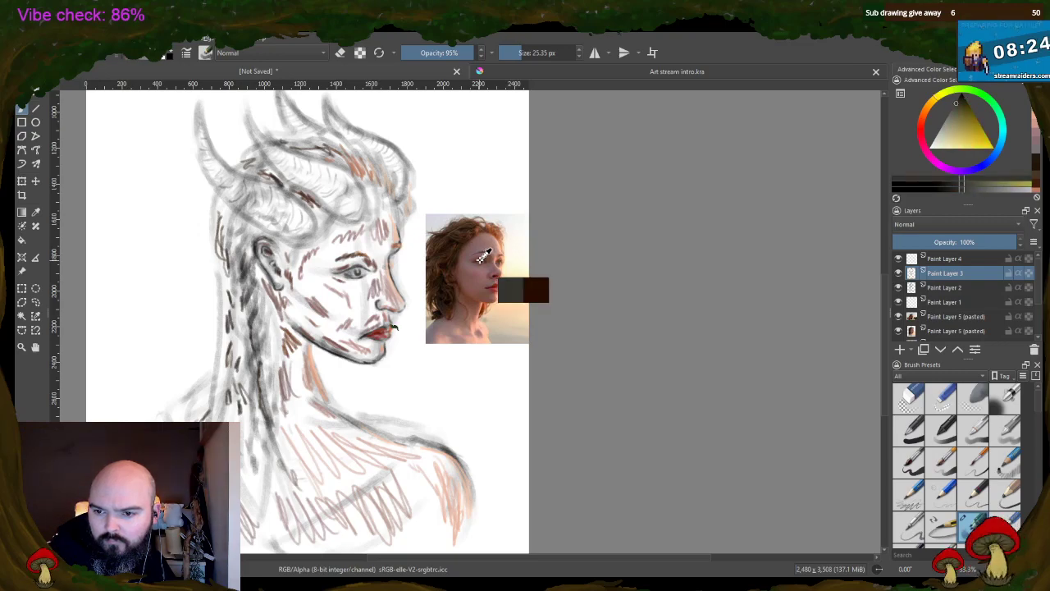
pyautogui.keyDown('ctrl'); pyautogui.click(482, 258); pyautogui.keyUp('ctrl')
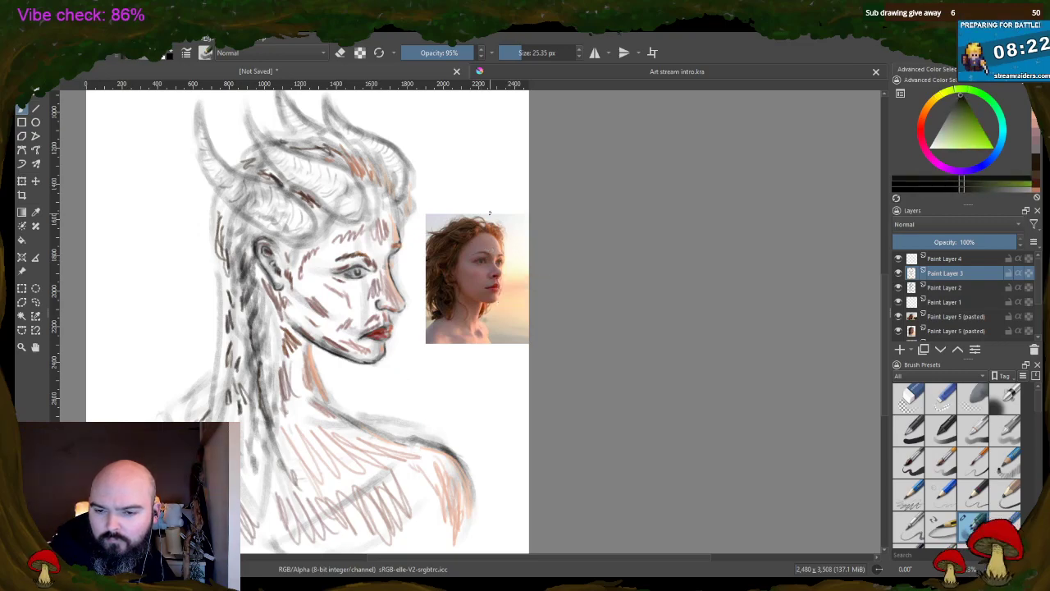
pyautogui.scroll(6, 369, 263)
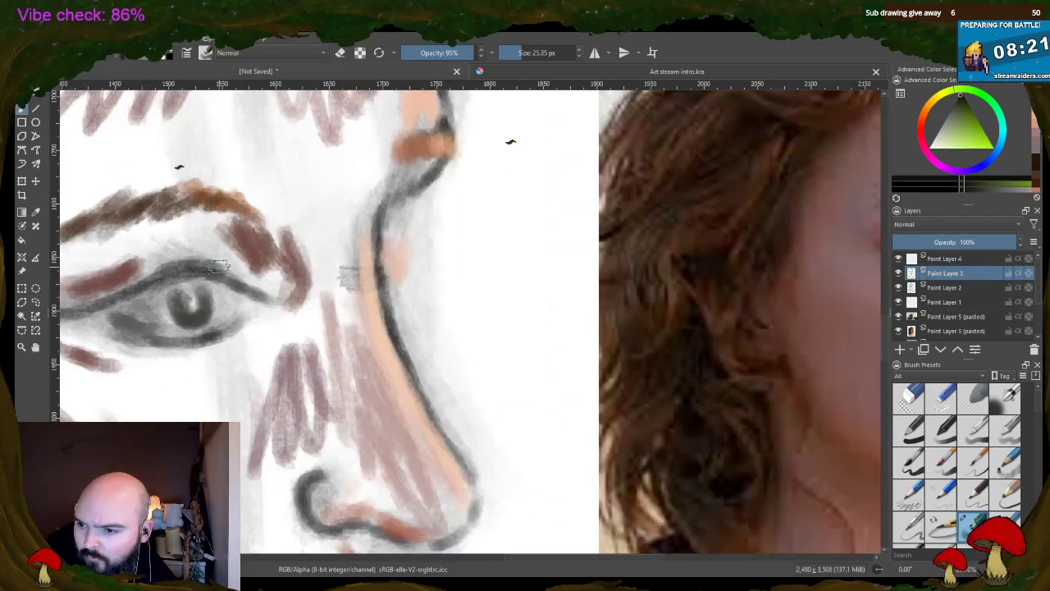
pyautogui.scroll(-2, 577, 261)
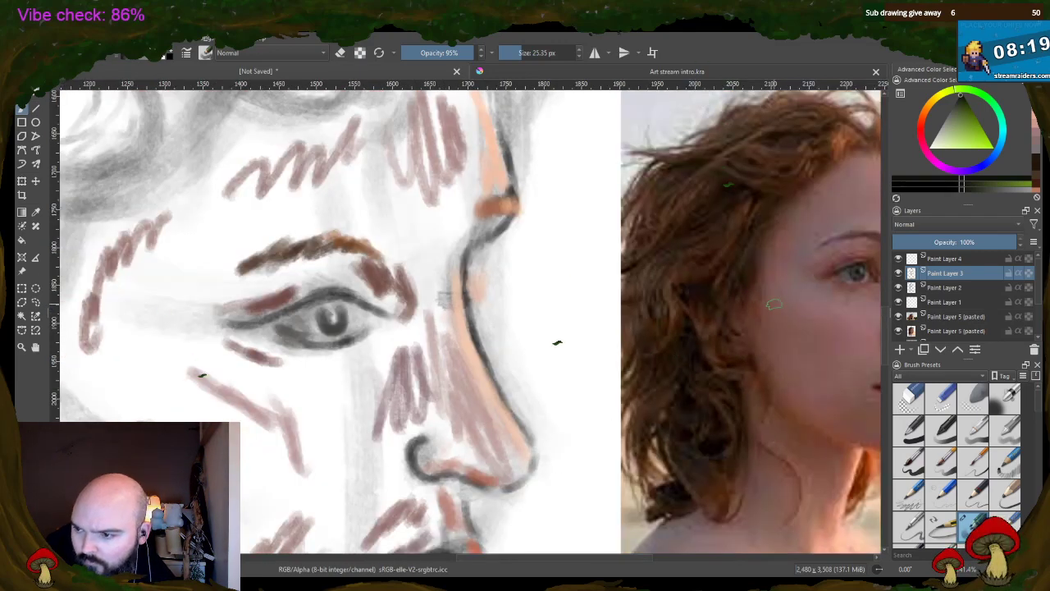
pyautogui.keyDown('ctrl'); pyautogui.click(859, 271); pyautogui.keyUp('ctrl')
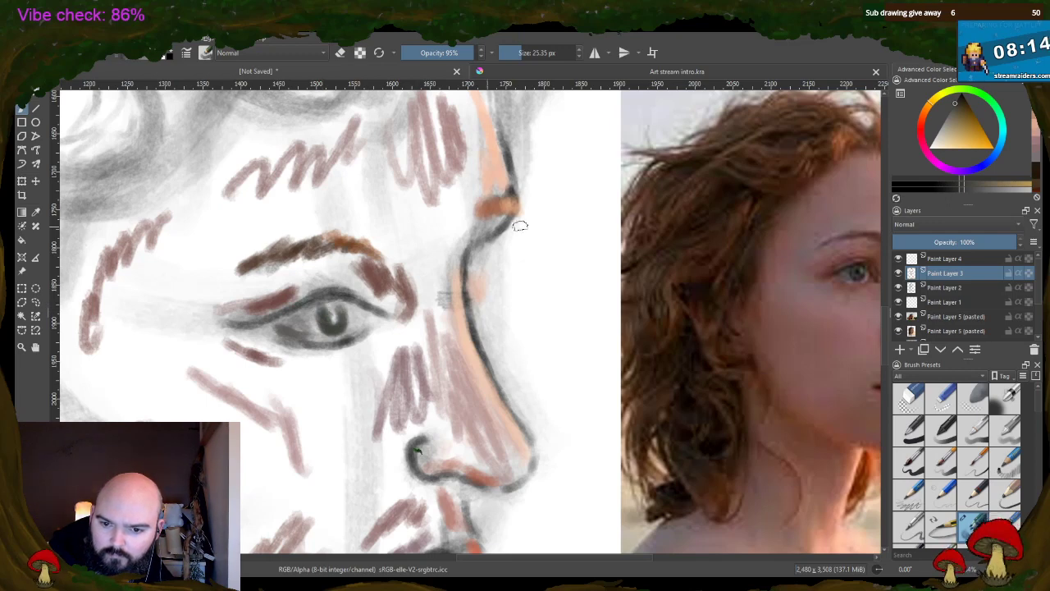
pyautogui.keyDown('ctrl'); pyautogui.click(858, 267); pyautogui.keyUp('ctrl')
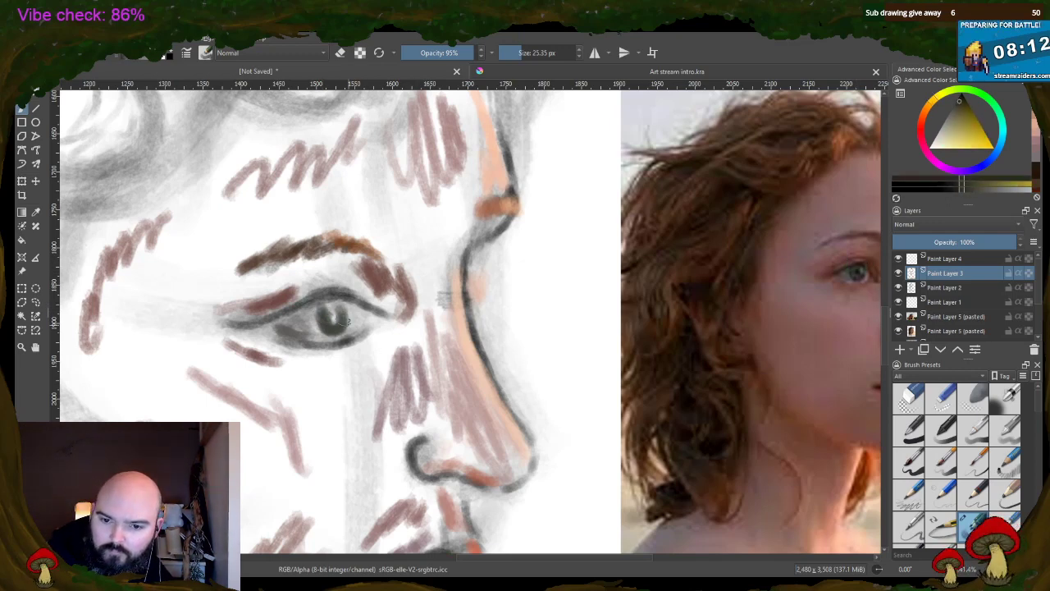
# - Shade the near eye's white and inner corner with muted reddish tones sampled around the photo's eye
pyautogui.keyDown('ctrl'); pyautogui.click(863, 276); pyautogui.keyUp('ctrl')
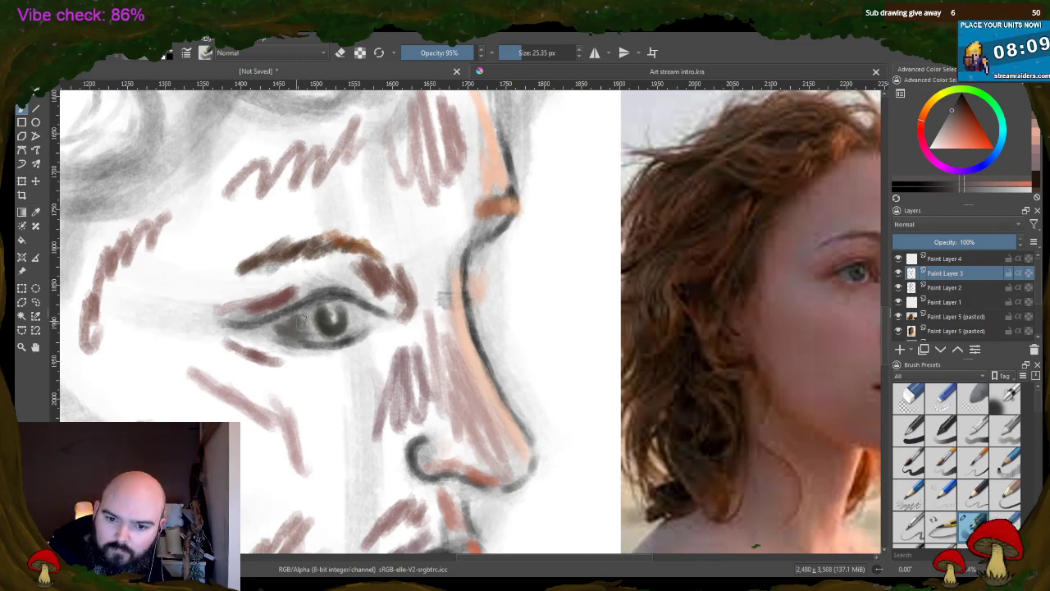
pyautogui.keyDown('ctrl'); pyautogui.click(868, 275); pyautogui.keyUp('ctrl')
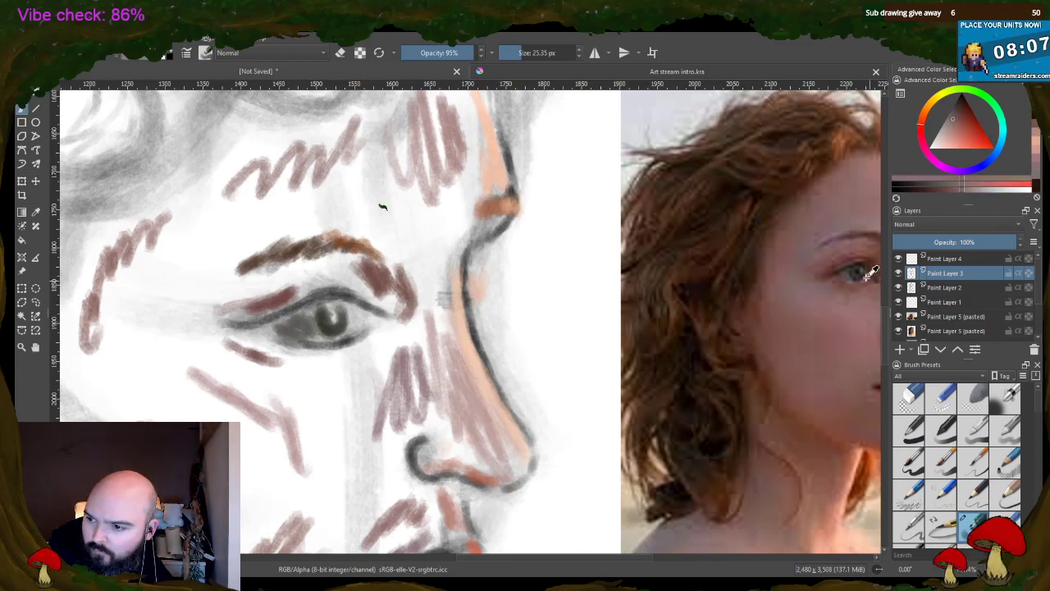
pyautogui.moveTo(348, 317); pyautogui.dragTo(362, 323)
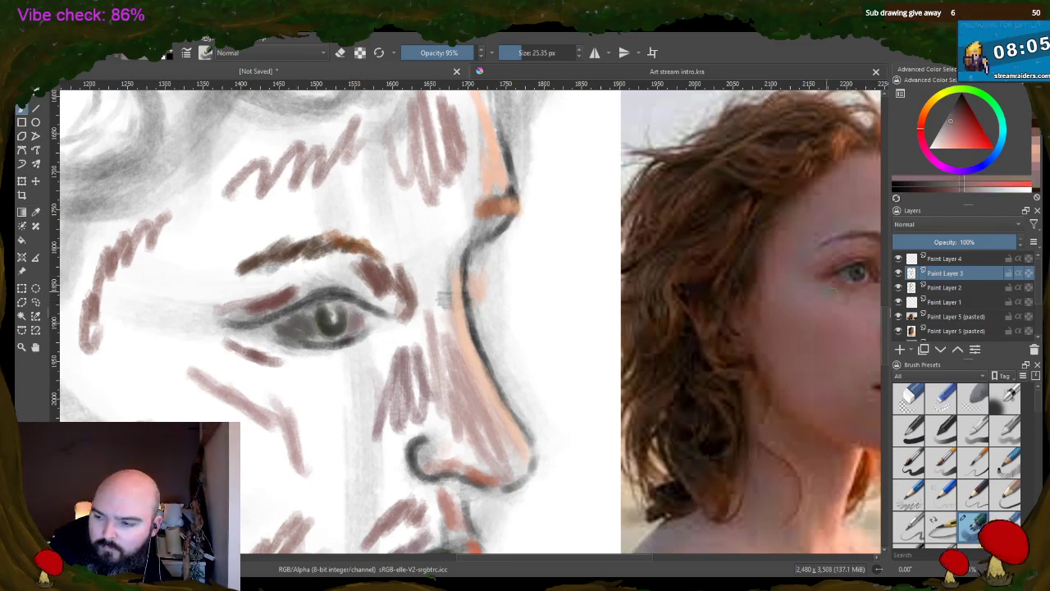
pyautogui.keyDown('ctrl'); pyautogui.click(856, 277); pyautogui.keyUp('ctrl')
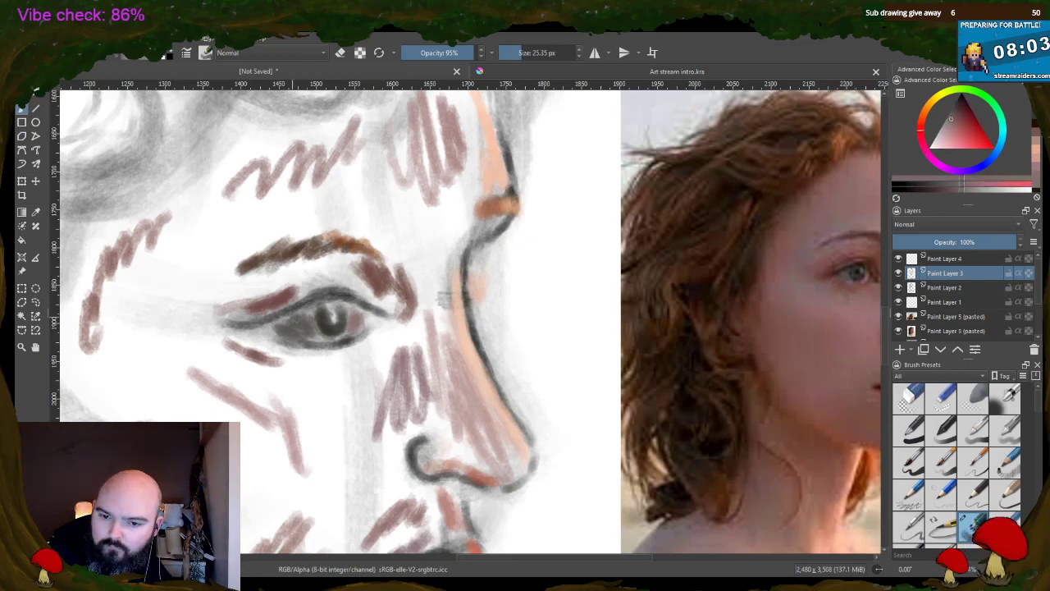
# - Dab brown and skin tones sampled from the photo's far eye and brow area beyond the nose bridge
pyautogui.scroll(-3, 399, 194)
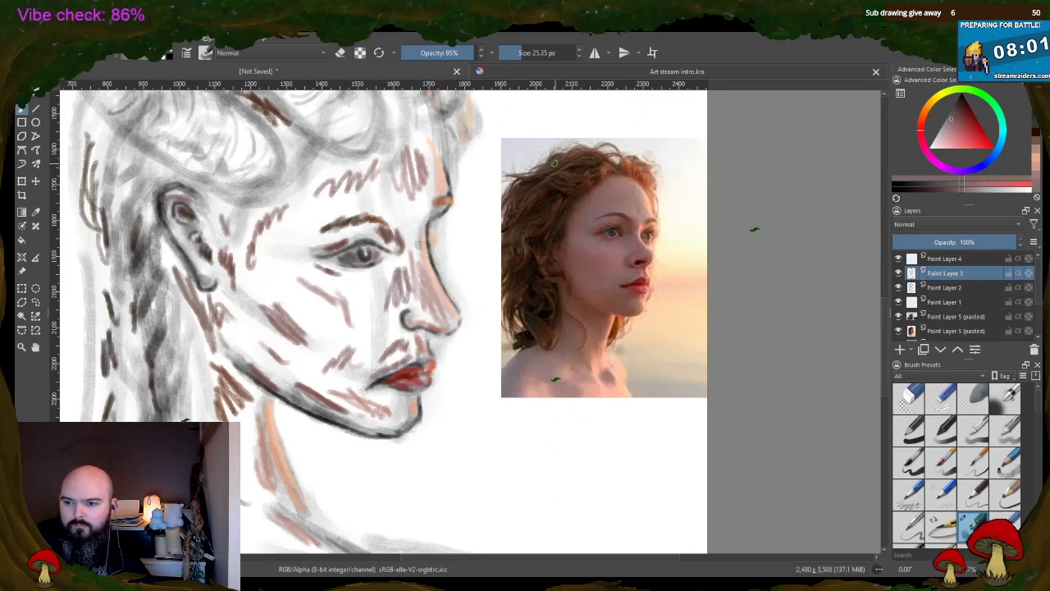
pyautogui.scroll(3, 648, 233)
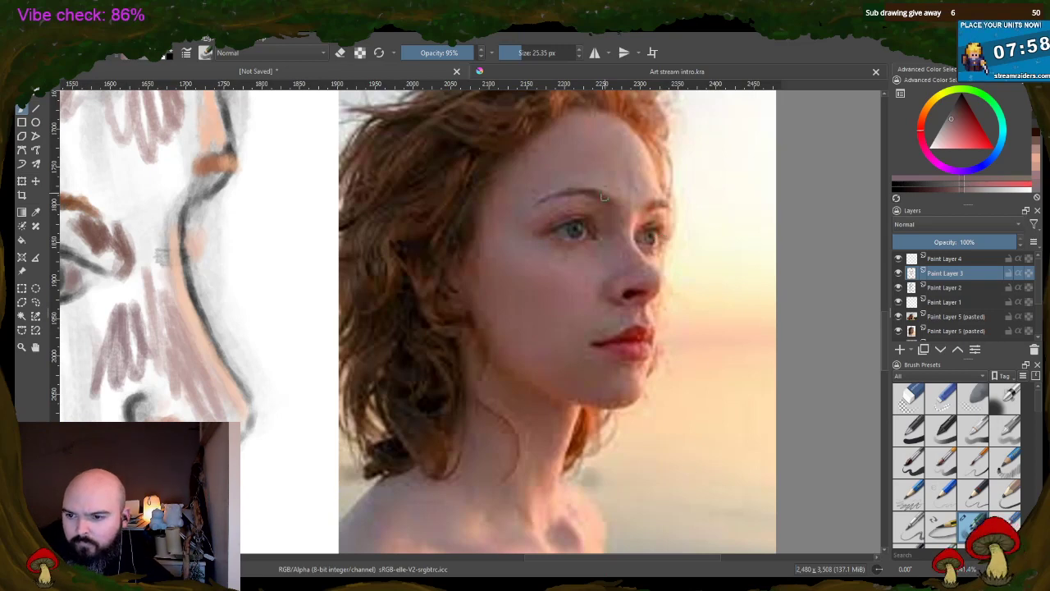
pyautogui.keyDown('ctrl'); pyautogui.click(655, 234); pyautogui.keyUp('ctrl')
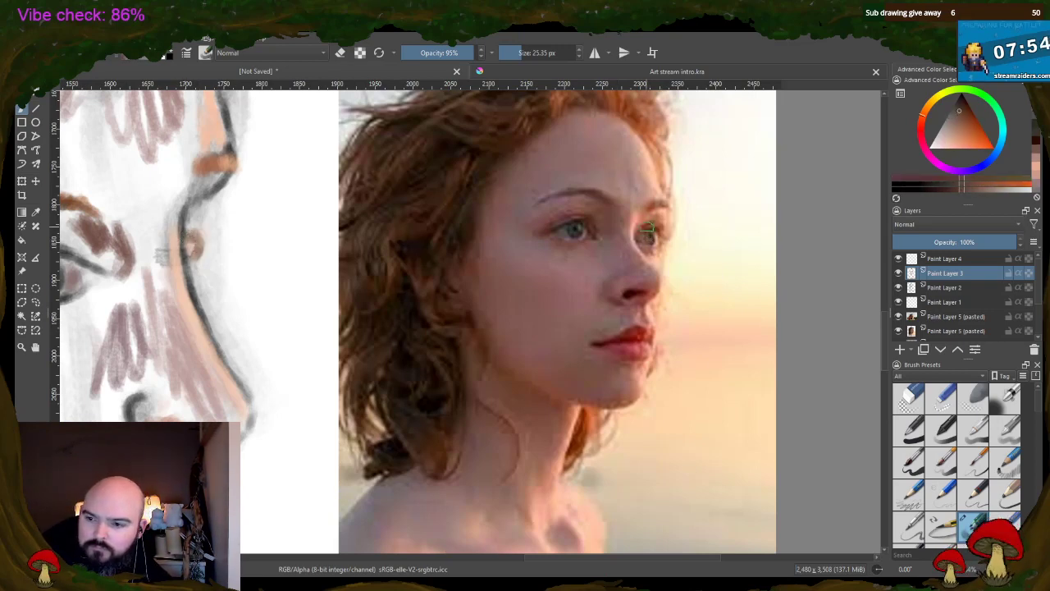
pyautogui.keyDown('ctrl'); pyautogui.click(624, 191); pyautogui.keyUp('ctrl')
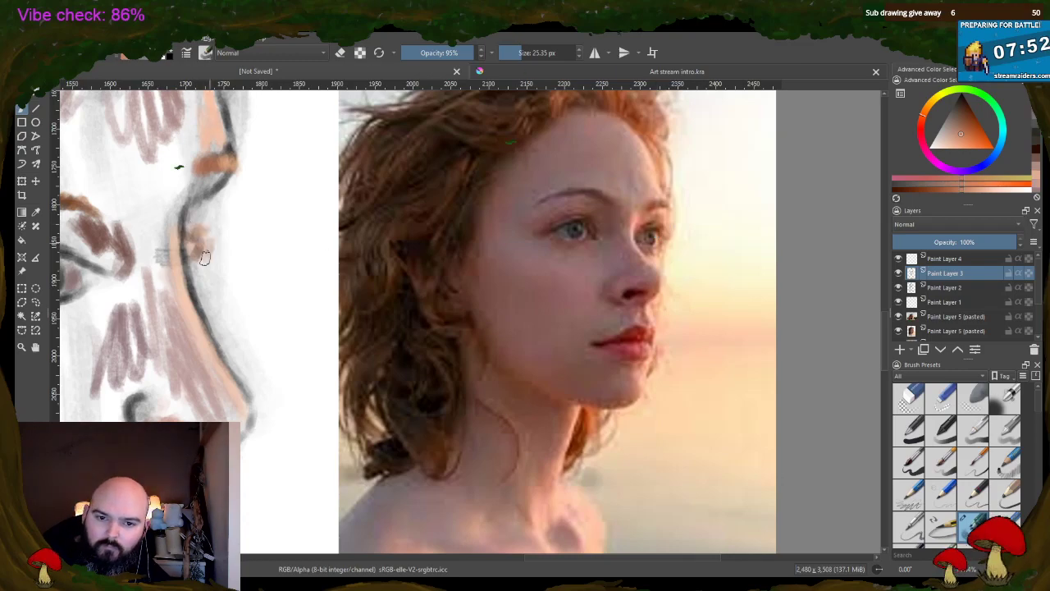
# - Erase the brown and peach dabs beyond the nose bridge, and return the brush to painting mode
pyautogui.scroll(-3, 312, 156)
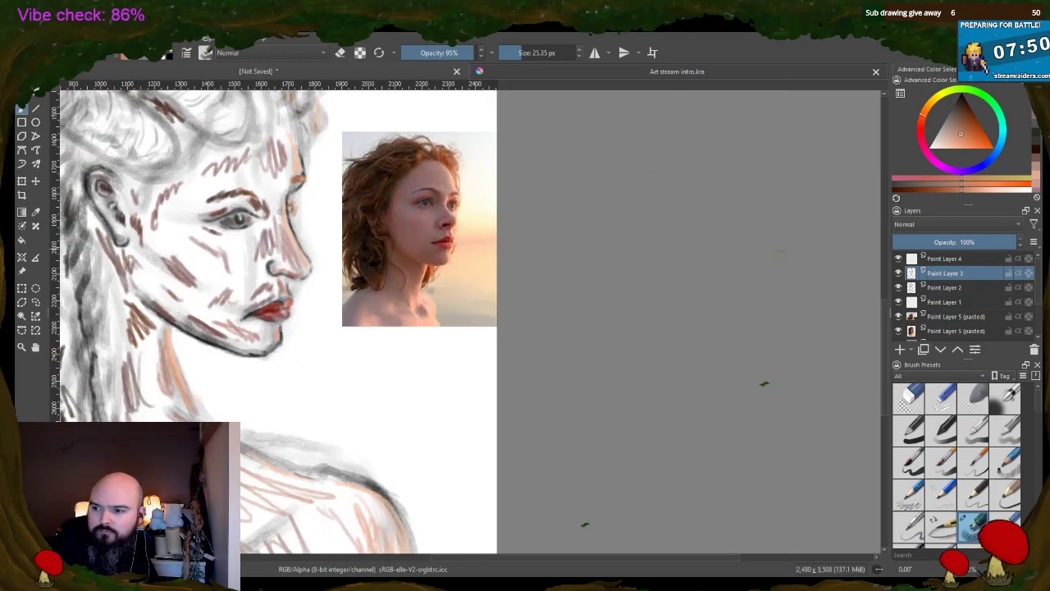
pyautogui.moveTo(884, 334); pyautogui.dragTo(884, 216)
pyautogui.moveTo(481, 563)
pyautogui.mouseDown()
pyautogui.moveTo(345, 563)
pyautogui.moveTo(534, 558)
pyautogui.mouseUp()
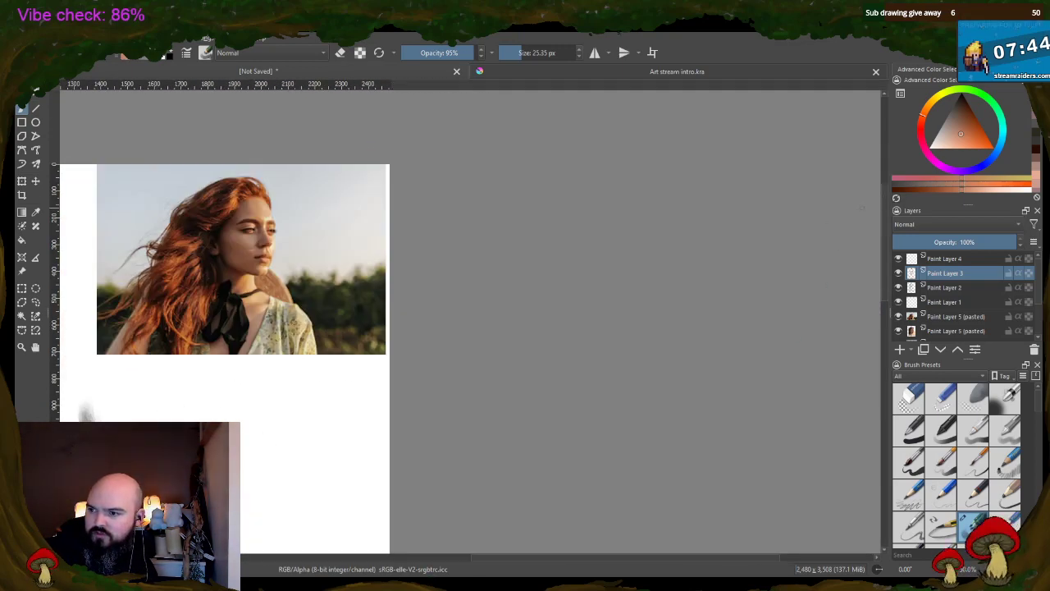
pyautogui.moveTo(884, 209); pyautogui.dragTo(868, 299)
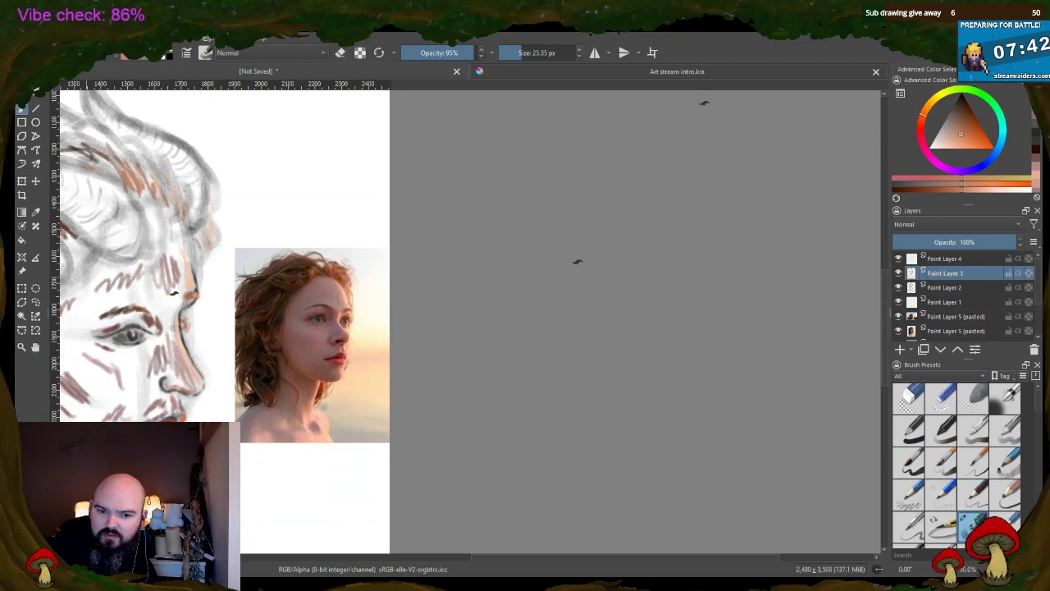
pyautogui.scroll(3, 92, 318)
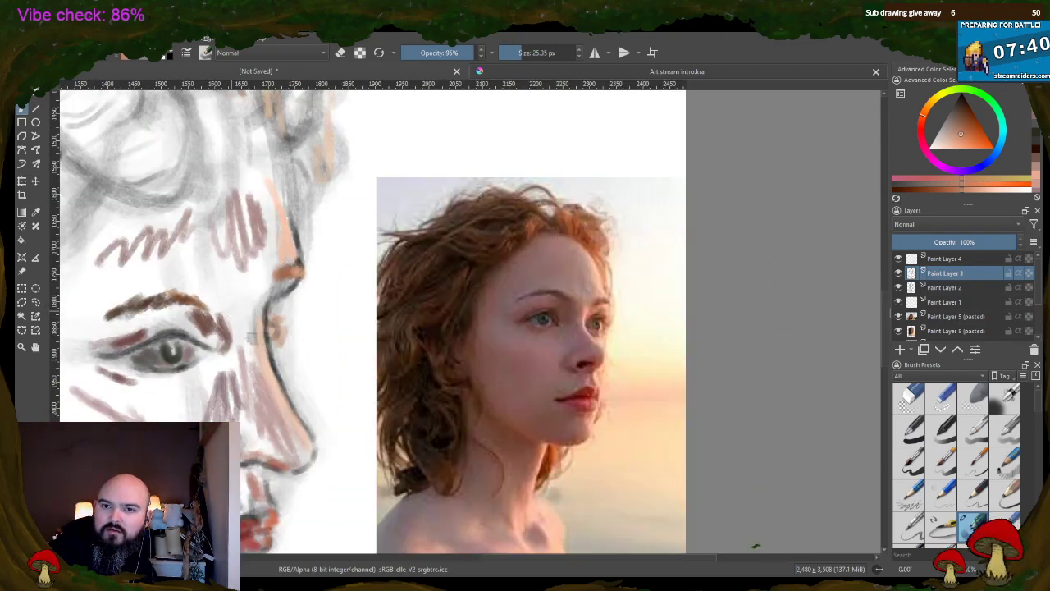
pyautogui.click(341, 53)
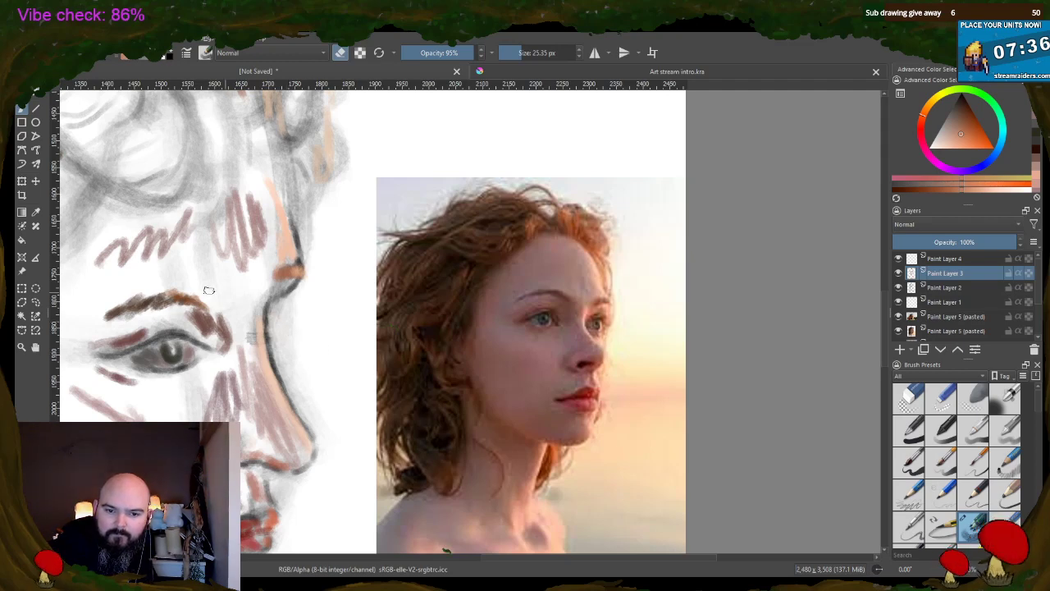
pyautogui.press('e')
# - Draw the far eye's lash line beyond the nose bridge and darken the near upper lid with a dark brown sampled from the photo
pyautogui.keyDown('ctrl'); pyautogui.click(574, 320); pyautogui.keyUp('ctrl')
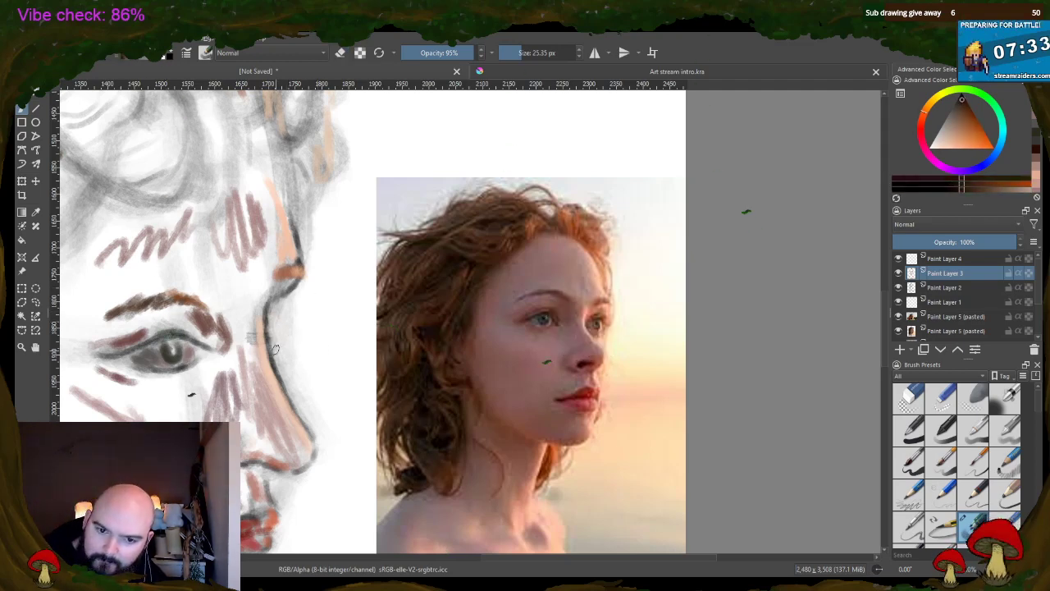
pyautogui.moveTo(268, 321); pyautogui.dragTo(291, 324)
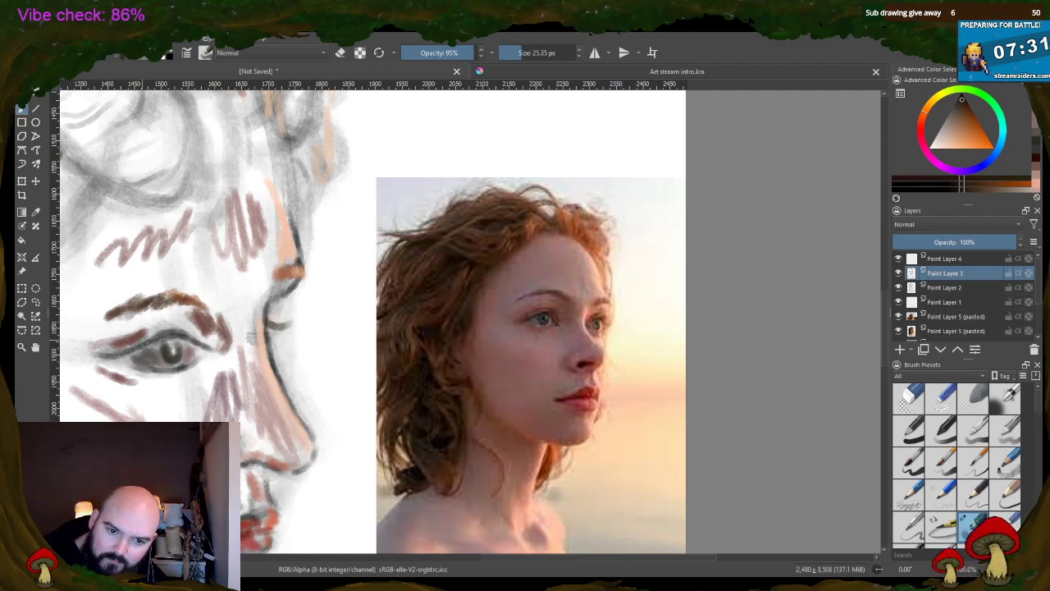
pyautogui.moveTo(124, 339)
pyautogui.mouseDown()
pyautogui.moveTo(164, 330)
pyautogui.moveTo(200, 340)
pyautogui.mouseUp()
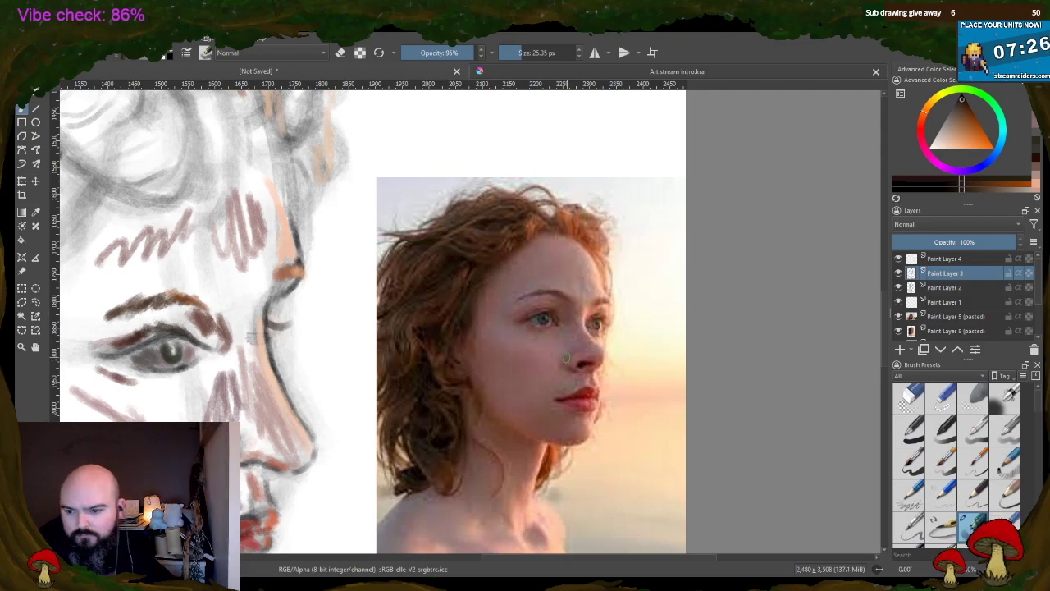
# - Toggle the visibility of the two upper pasted photo layers to identify which reference each one holds
pyautogui.scroll(-4, 566, 358)
pyautogui.scroll(4, 257, 318)
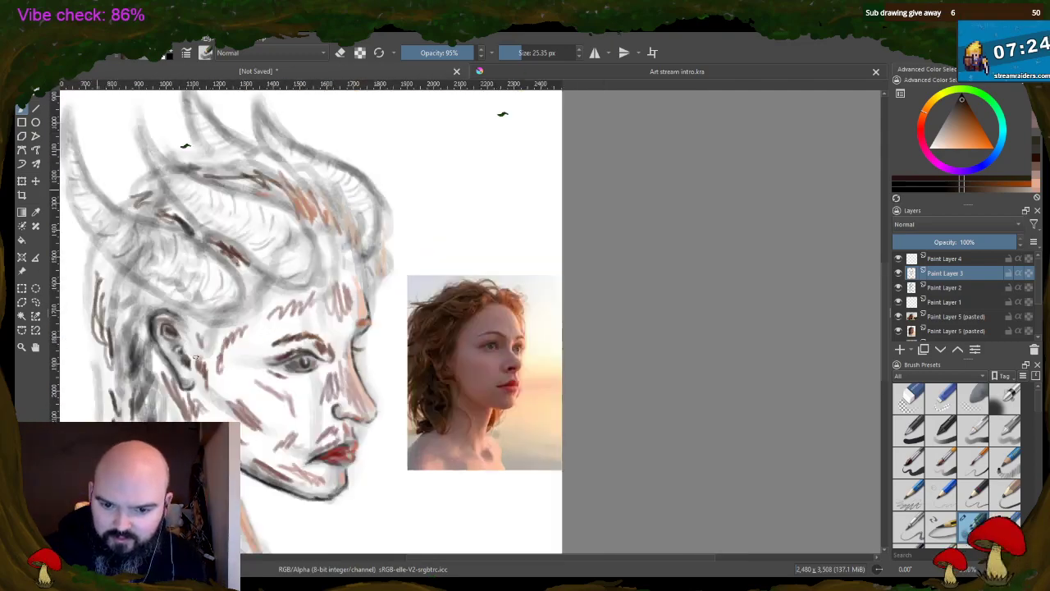
pyautogui.scroll(-3, 257, 319)
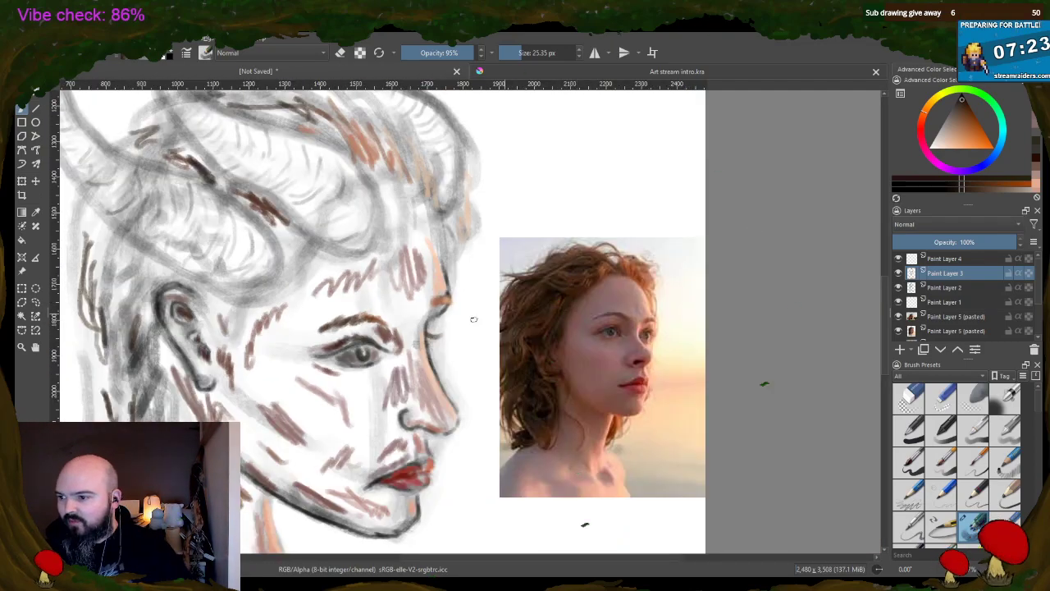
pyautogui.scroll(-2, 476, 312)
pyautogui.click(899, 317)
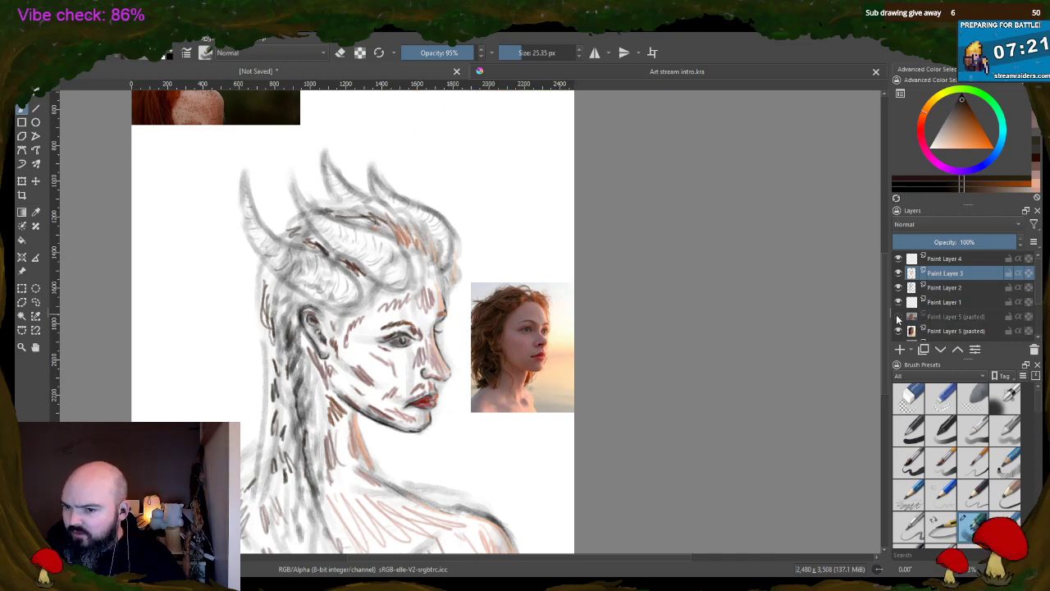
pyautogui.click(898, 317)
pyautogui.click(899, 331)
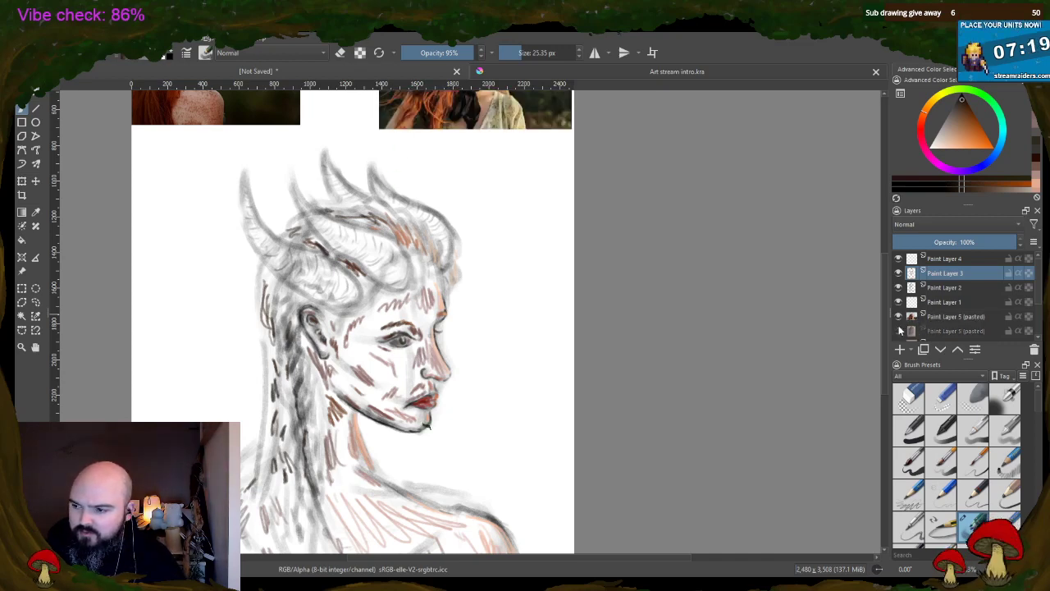
pyautogui.click(899, 330)
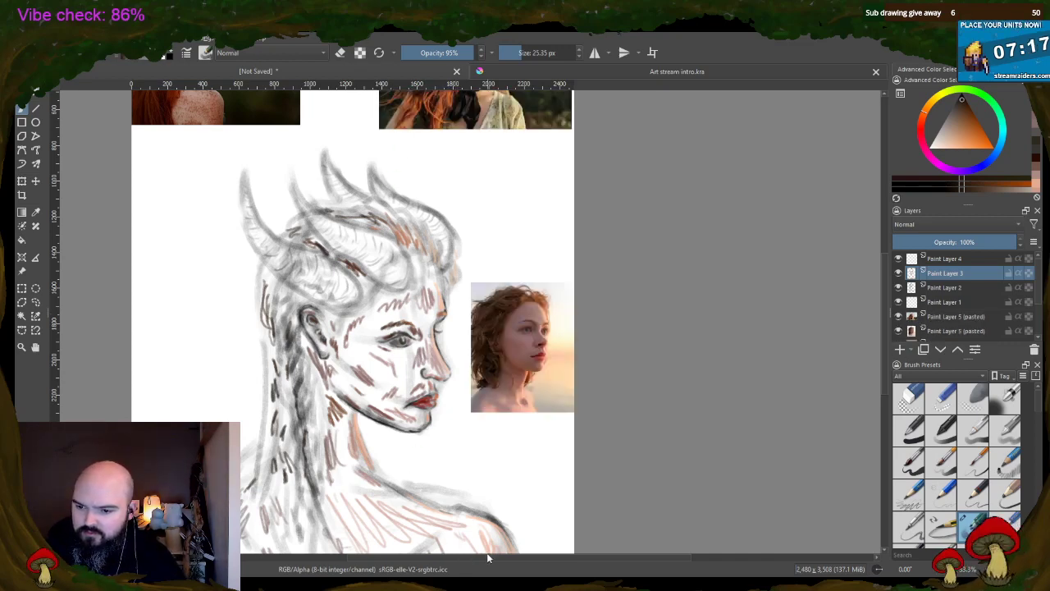
# - Move the curly-haired reference photo from beside the face up between the two other reference photos
pyautogui.moveTo(488, 558); pyautogui.dragTo(456, 561)
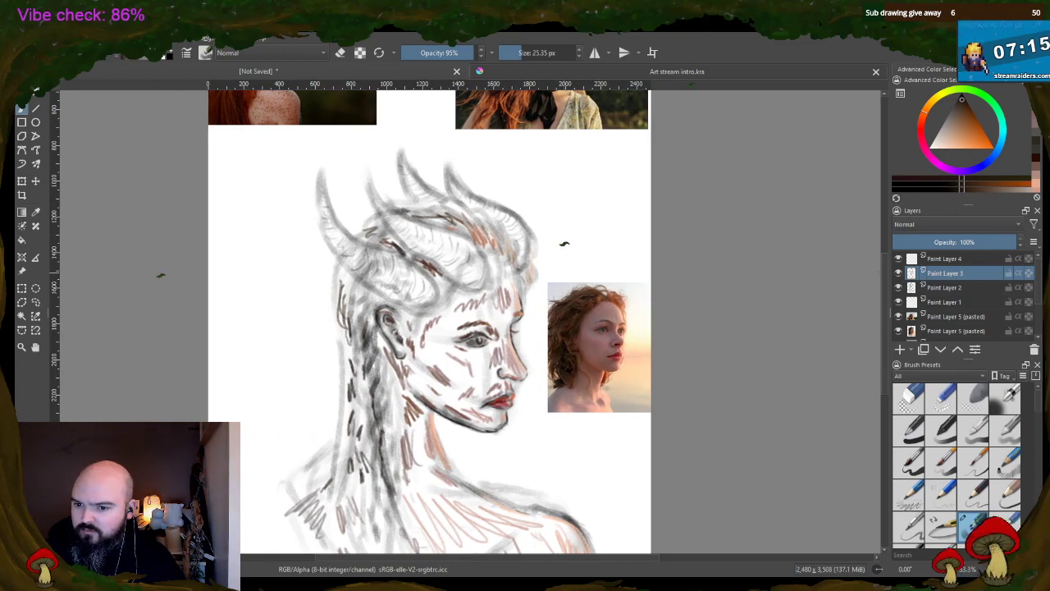
pyautogui.scroll(3, 881, 269)
pyautogui.scroll(-3, 882, 267)
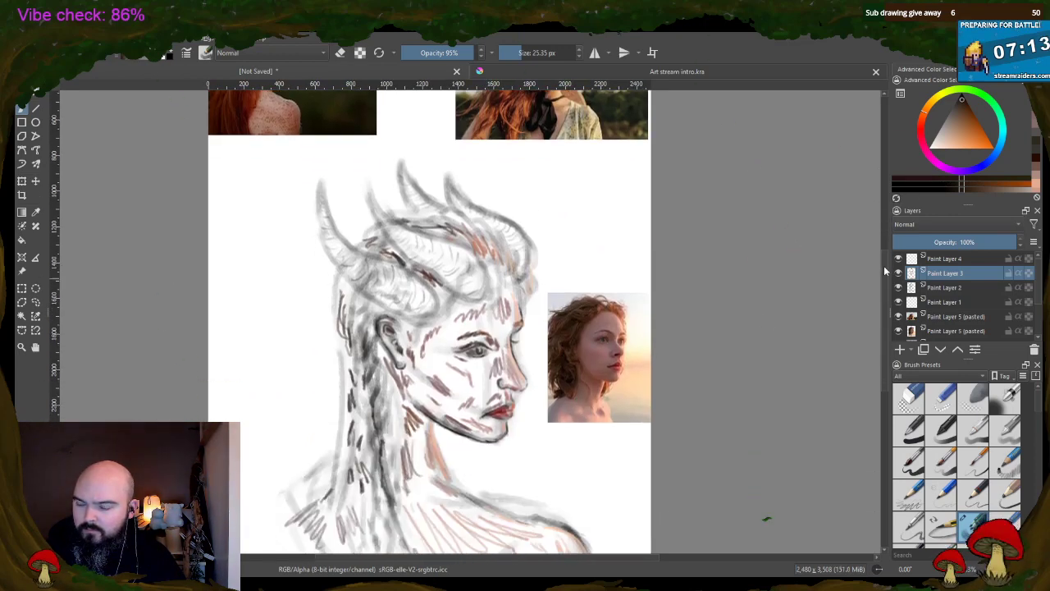
pyautogui.click(946, 330)
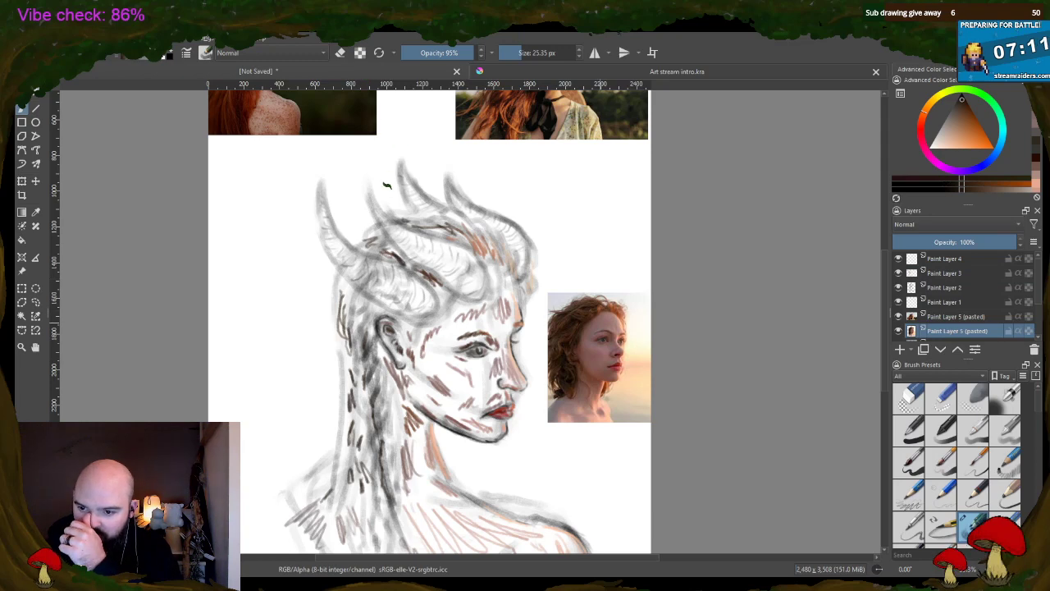
pyautogui.click(36, 180)
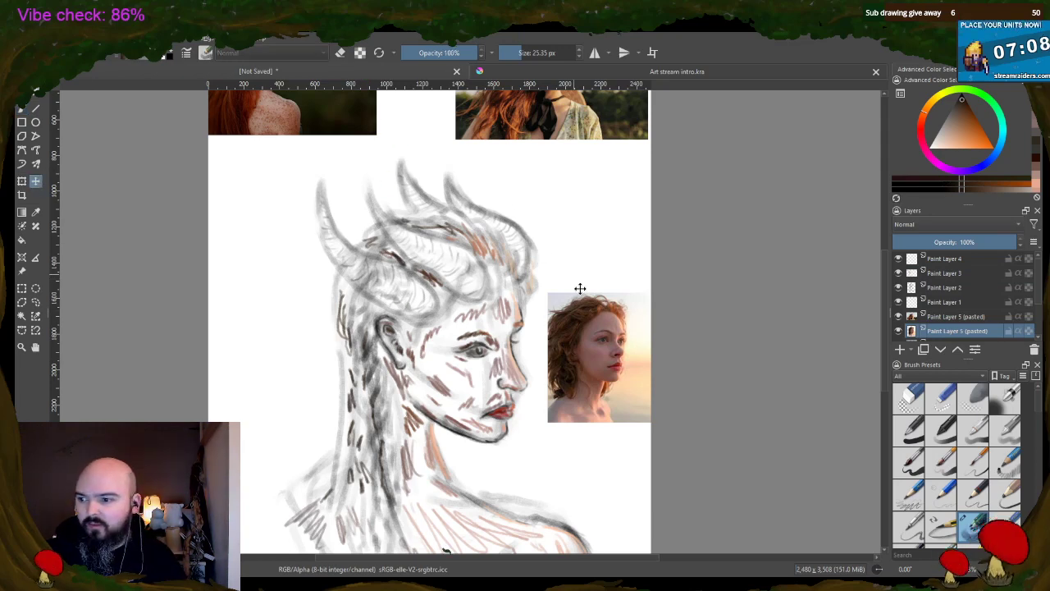
pyautogui.moveTo(599, 299); pyautogui.dragTo(412, 72)
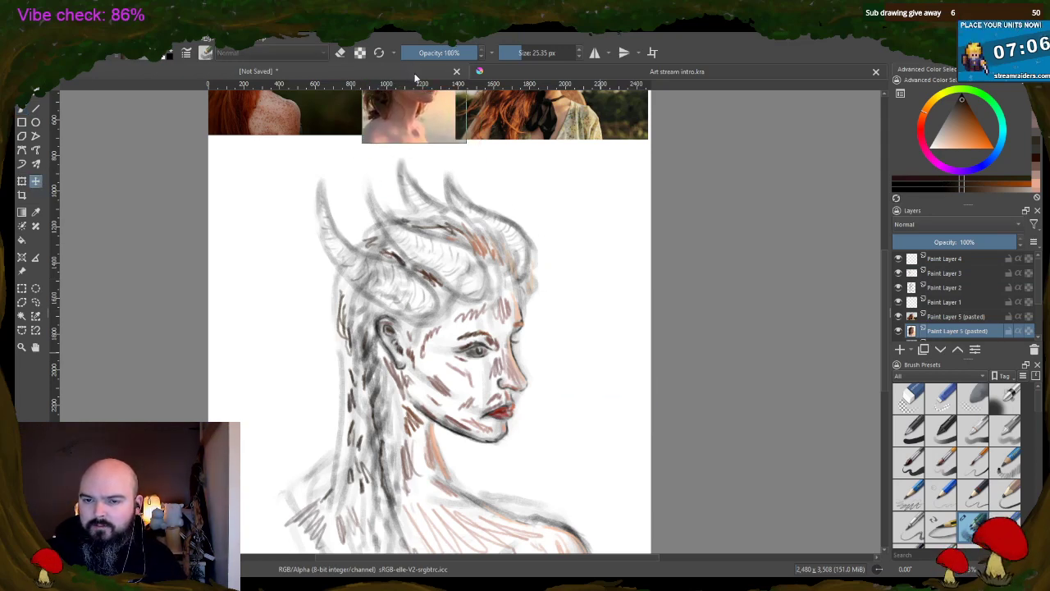
# - Hide the duplicate pasted photo layer and move the red-haired reference photo down beside the horned woman's head
pyautogui.click(954, 316)
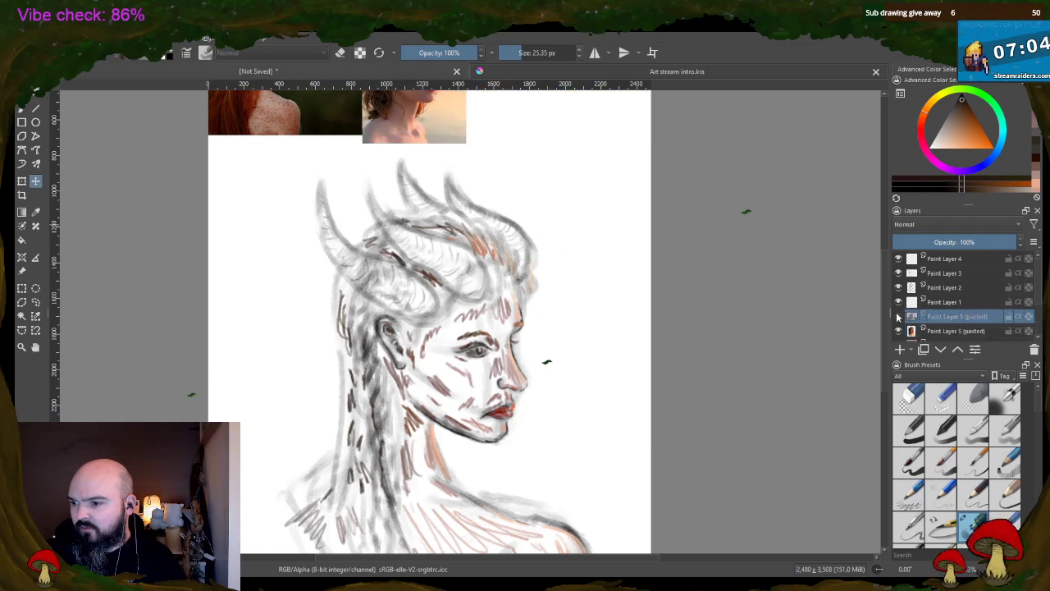
pyautogui.scroll(-1, 946, 311)
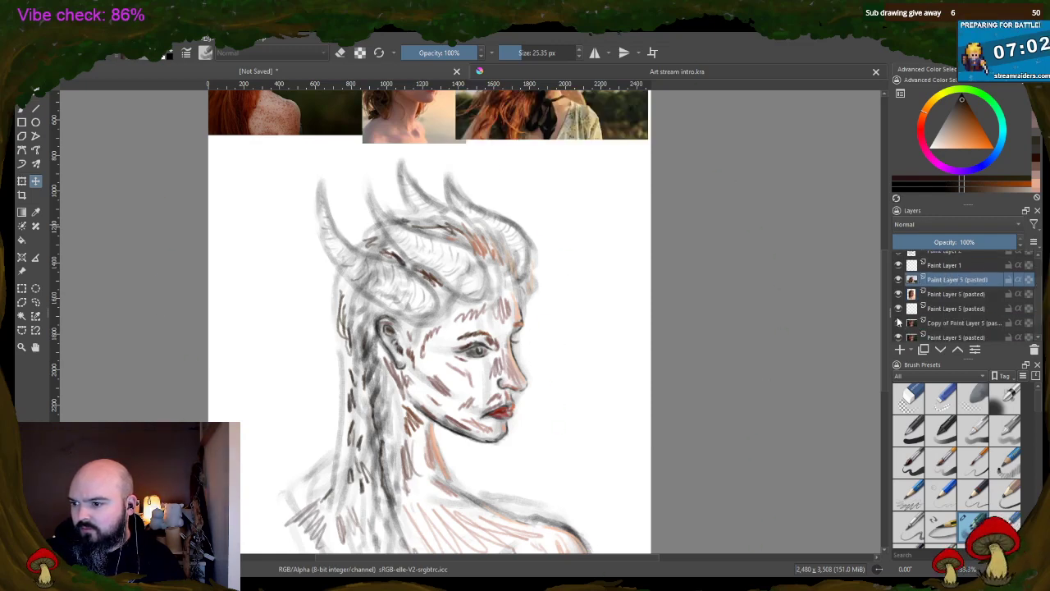
pyautogui.click(930, 338)
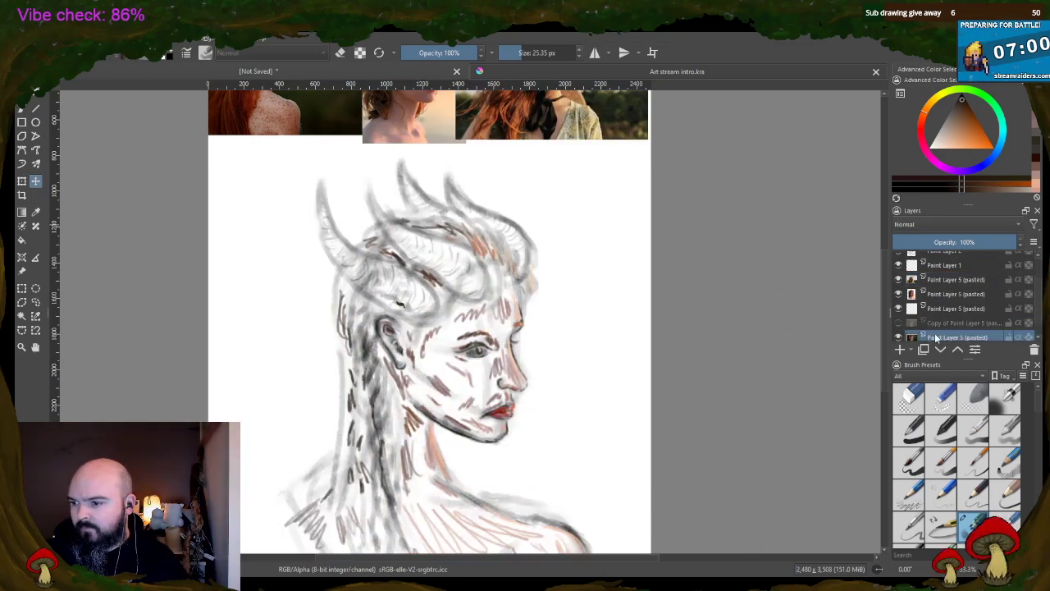
pyautogui.moveTo(314, 109)
pyautogui.mouseDown()
pyautogui.moveTo(754, 375)
pyautogui.moveTo(664, 348)
pyautogui.moveTo(612, 383)
pyautogui.moveTo(626, 399)
pyautogui.moveTo(361, 396)
pyautogui.moveTo(214, 380)
pyautogui.moveTo(312, 386)
pyautogui.mouseUp()
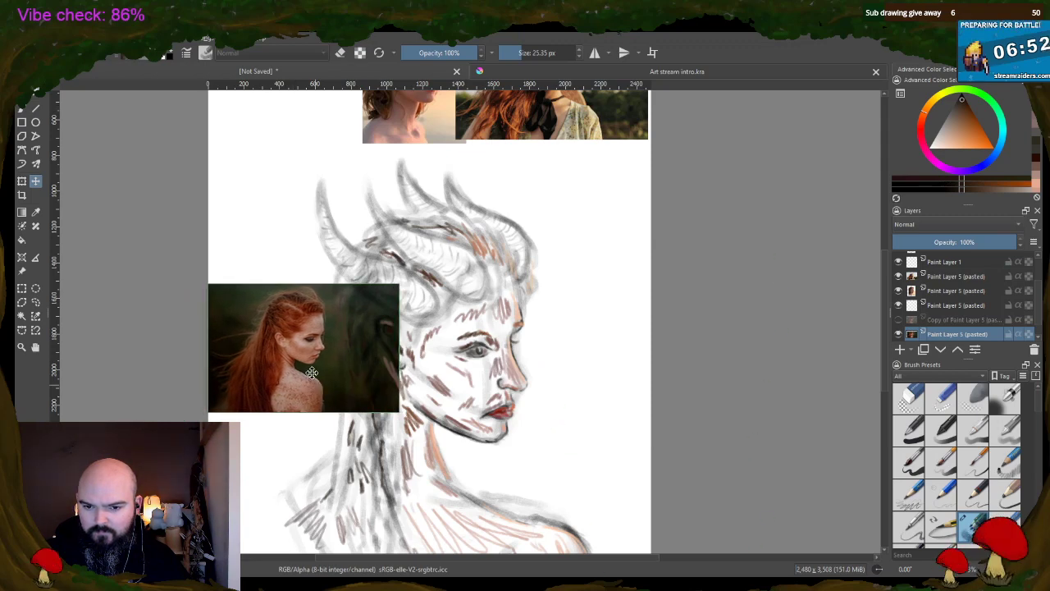
# - Cut away the empty dark background in front of the red-haired model's face with a rectangular selection, and deselect
pyautogui.click(24, 288)
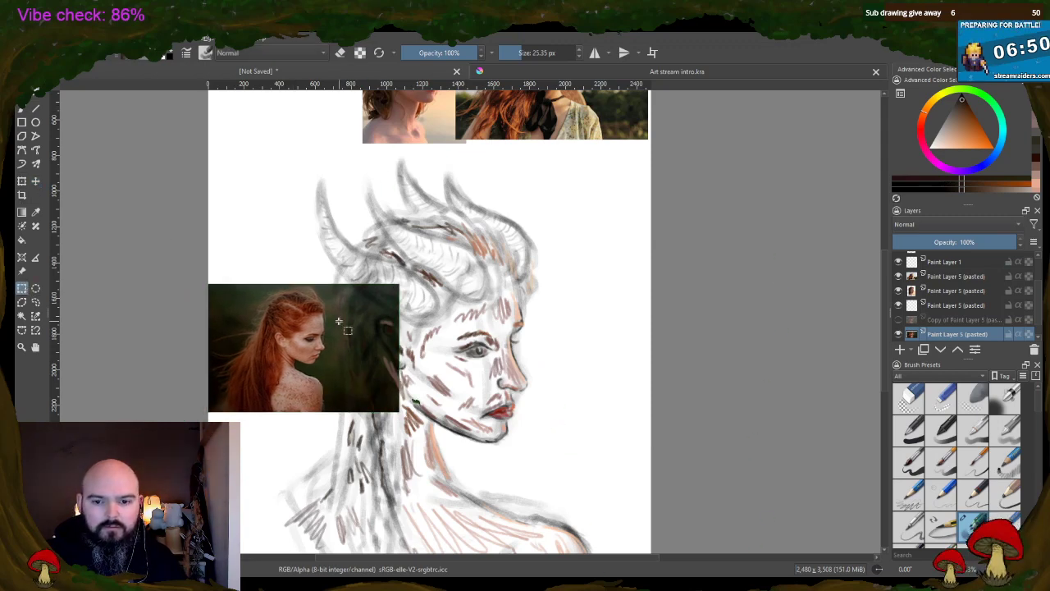
pyautogui.moveTo(333, 263); pyautogui.dragTo(405, 439)
pyautogui.press('Delete')
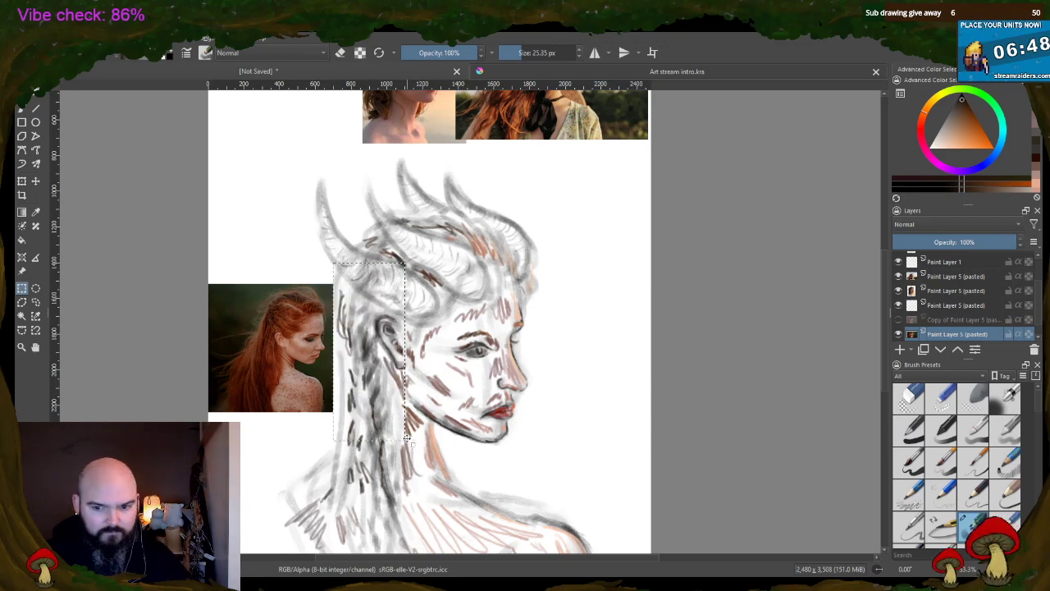
pyautogui.moveTo(192, 265); pyautogui.dragTo(238, 319)
pyautogui.hotkey('ctrl', 'shift', 'a')
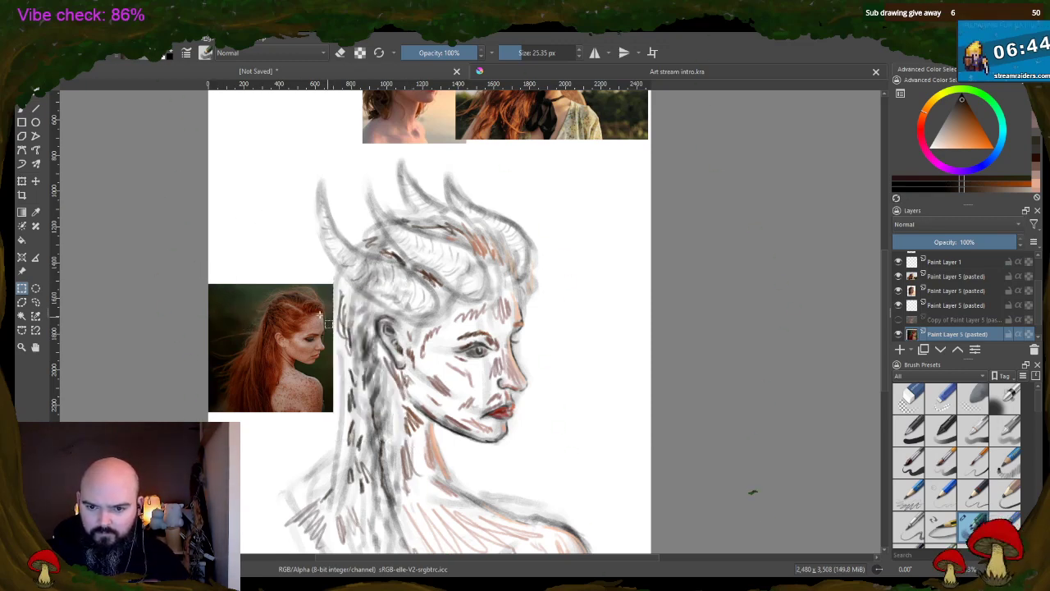
# - Nudge the trimmed red-haired photo slightly up and away from the drawn head
pyautogui.click(35, 181)
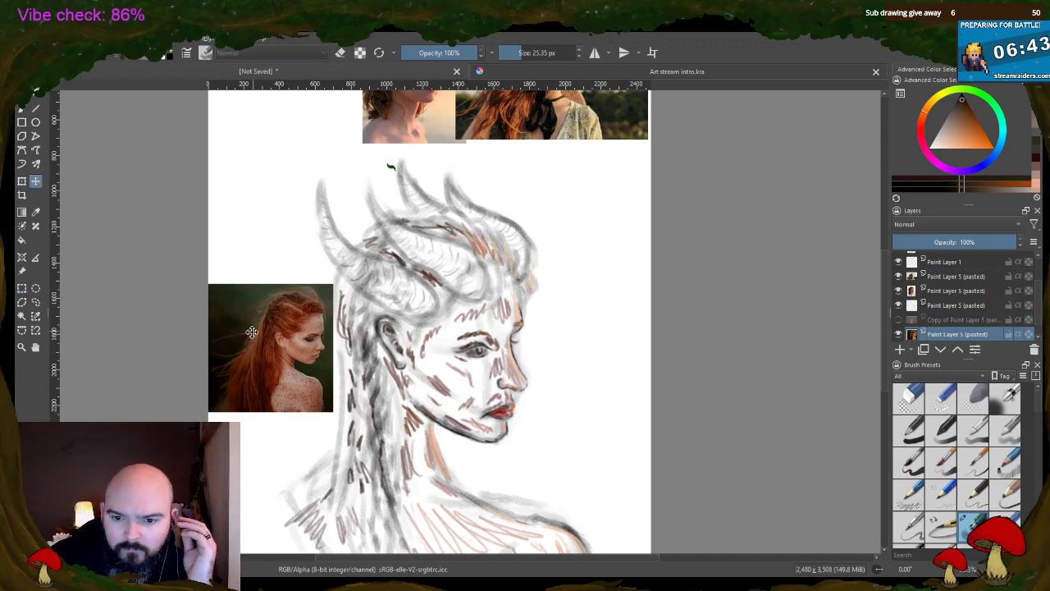
pyautogui.moveTo(279, 348); pyautogui.dragTo(270, 337)
pyautogui.scroll(2, 426, 372)
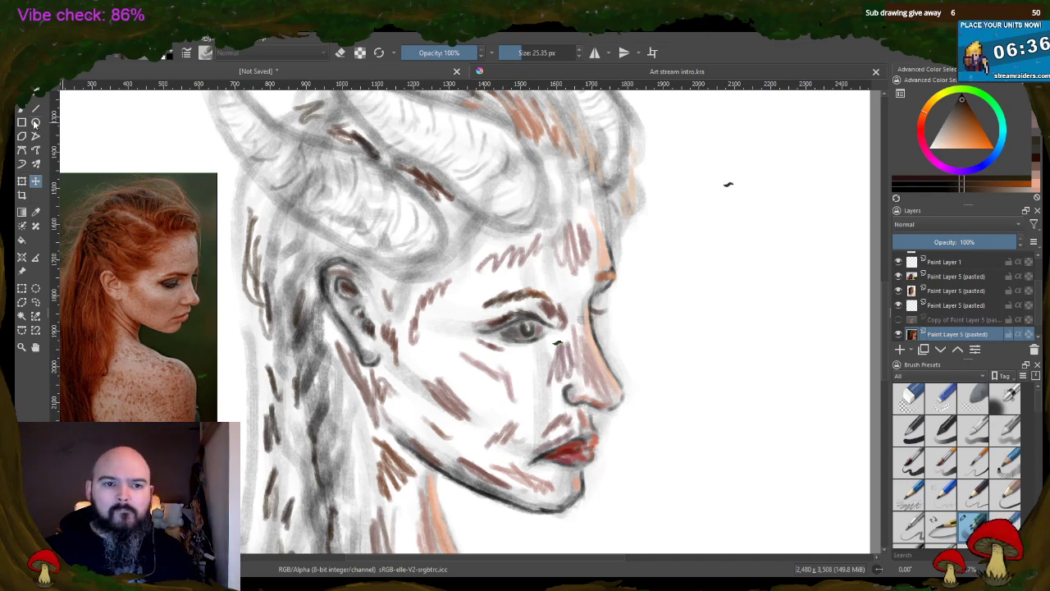
# - On Paint Layer 3, brush peach sampled from the nose onto the curl of the horn above the forehead
pyautogui.press('b')
pyautogui.scroll(2, 949, 289)
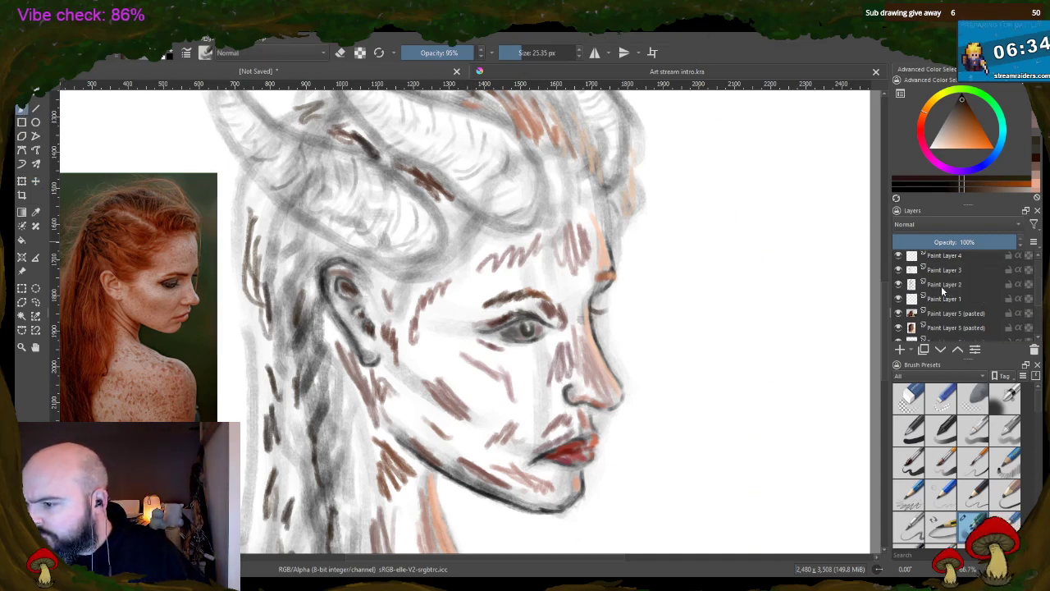
pyautogui.click(948, 270)
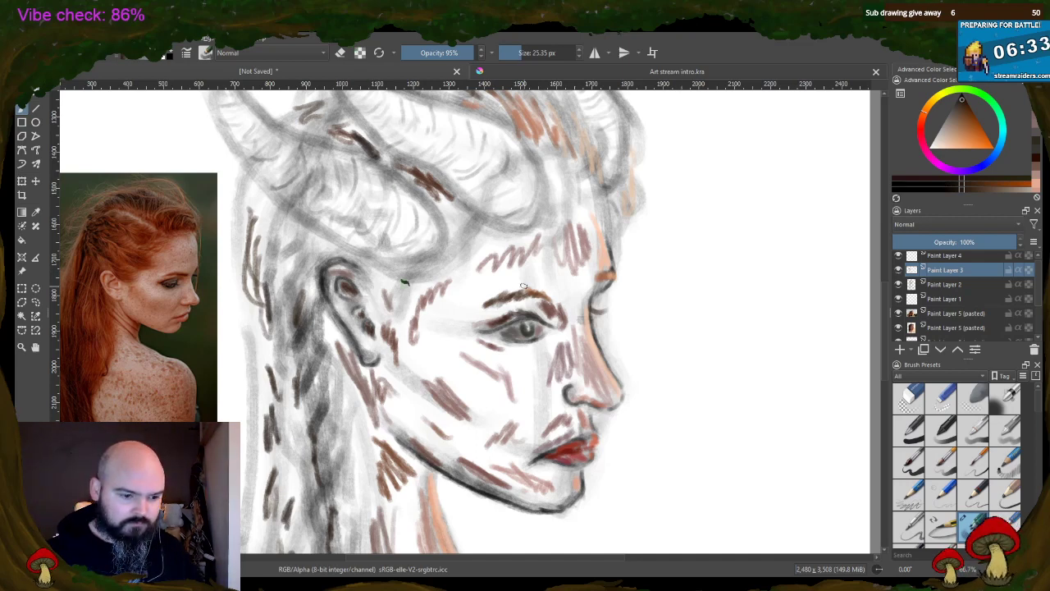
pyautogui.keyDown('ctrl'); pyautogui.click(603, 348); pyautogui.keyUp('ctrl')
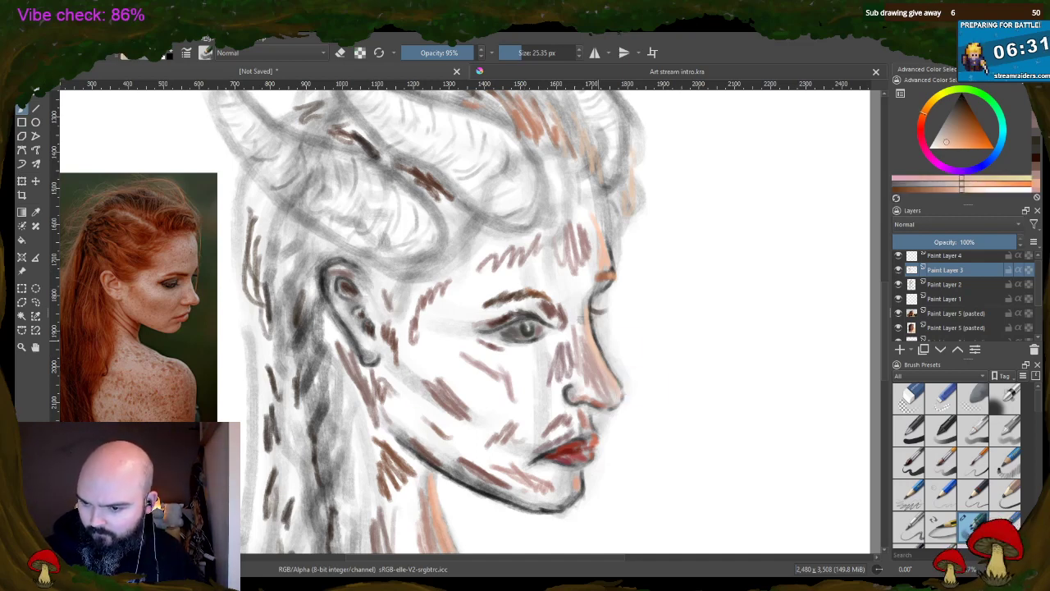
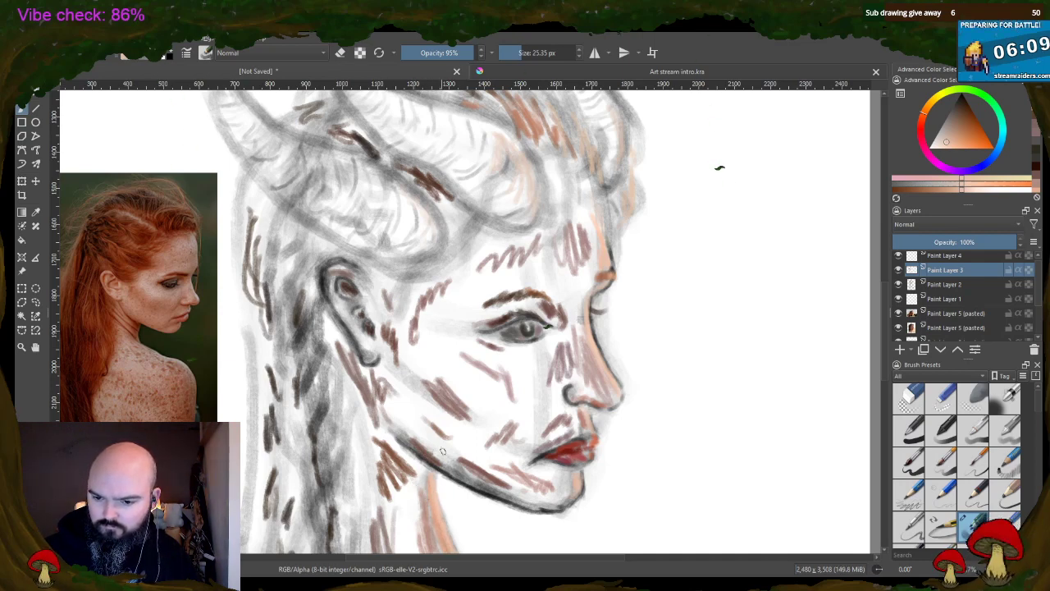
# - Fill the cheek beside the nose and the nose's side up to the inner brow with mauve tones sampled from the existing strokes
pyautogui.keyDown('ctrl'); pyautogui.click(566, 348); pyautogui.keyUp('ctrl')
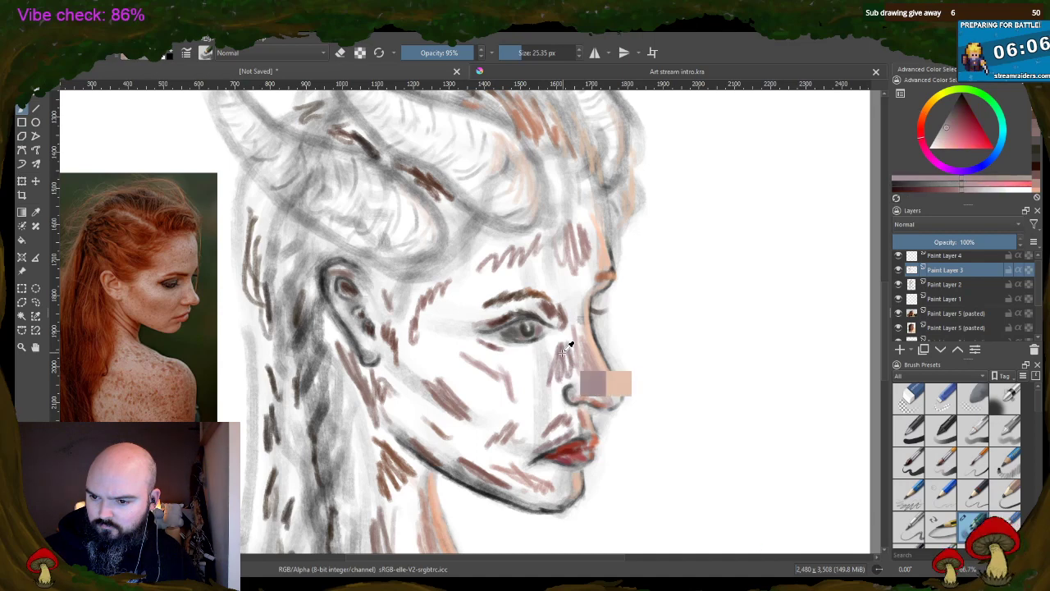
pyautogui.moveTo(530, 361)
pyautogui.mouseDown()
pyautogui.moveTo(522, 375)
pyautogui.moveTo(543, 390)
pyautogui.moveTo(556, 365)
pyautogui.mouseUp()
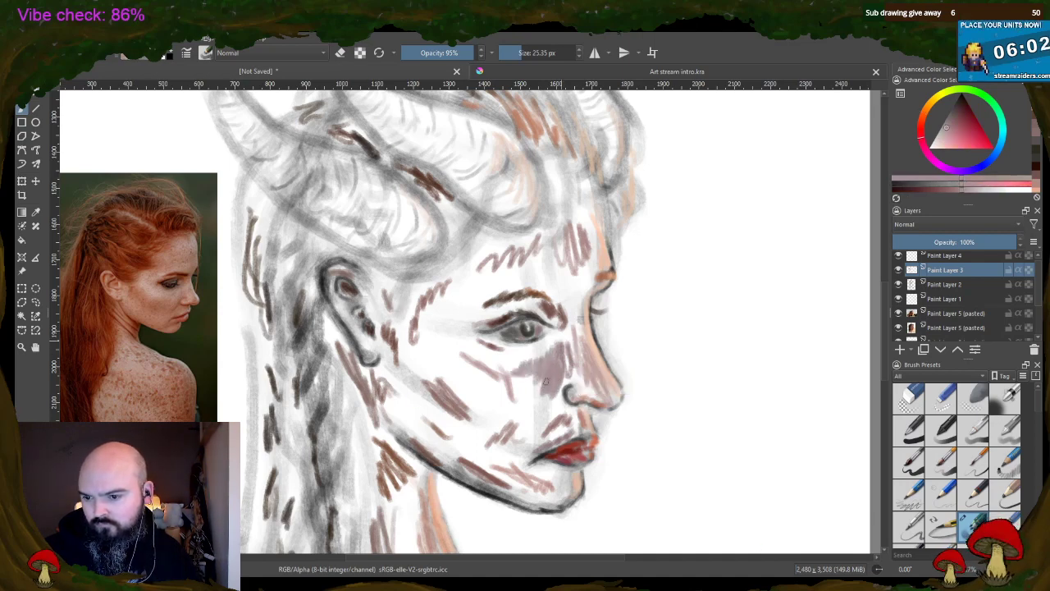
pyautogui.keyDown('ctrl'); pyautogui.click(587, 370); pyautogui.keyUp('ctrl')
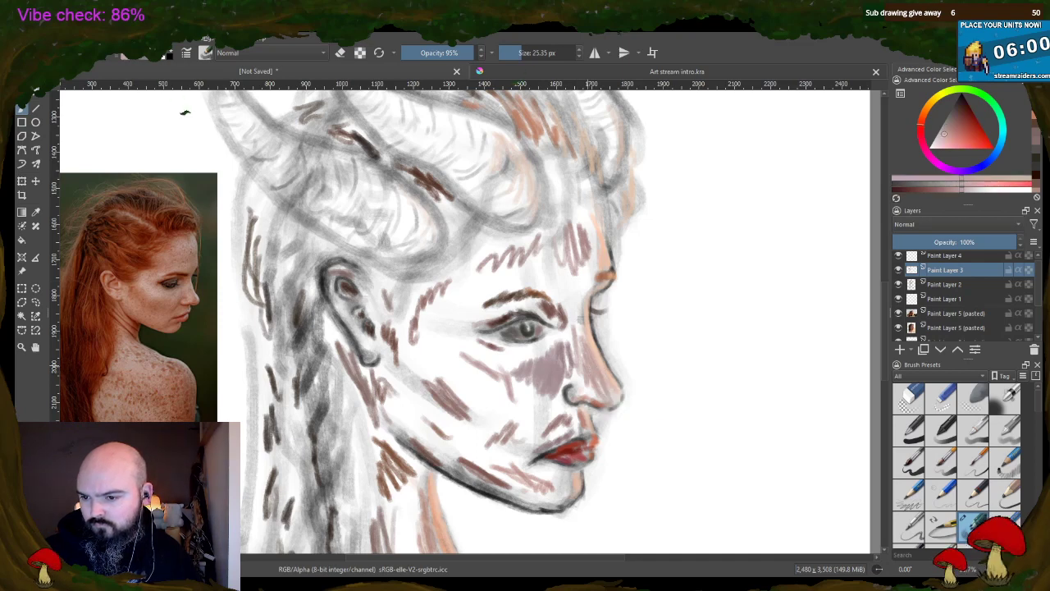
pyautogui.moveTo(588, 371)
pyautogui.mouseDown()
pyautogui.moveTo(581, 384)
pyautogui.moveTo(578, 338)
pyautogui.moveTo(585, 357)
pyautogui.mouseUp()
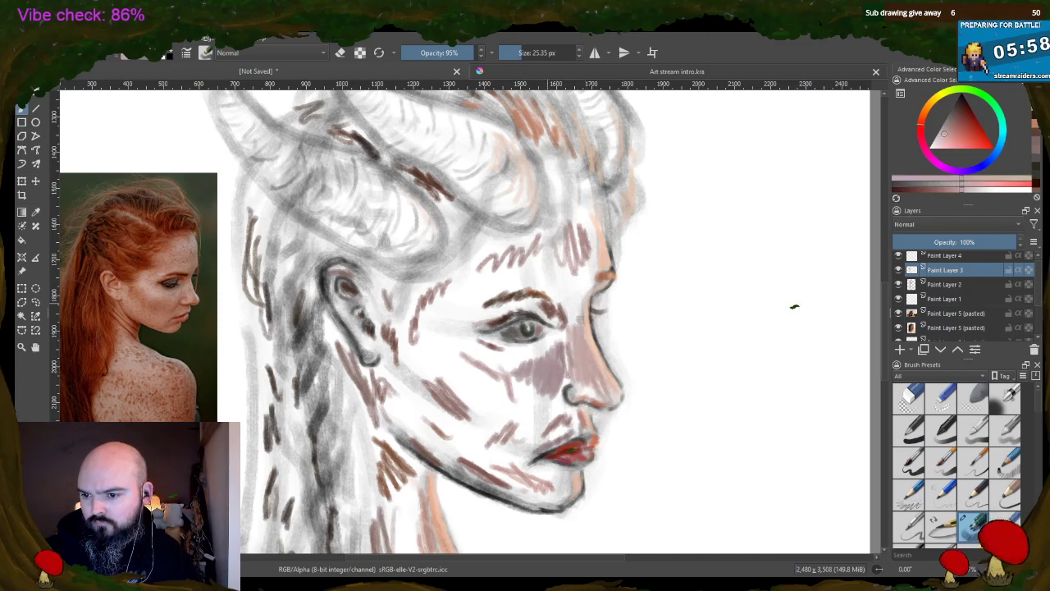
pyautogui.moveTo(575, 292); pyautogui.dragTo(577, 338)
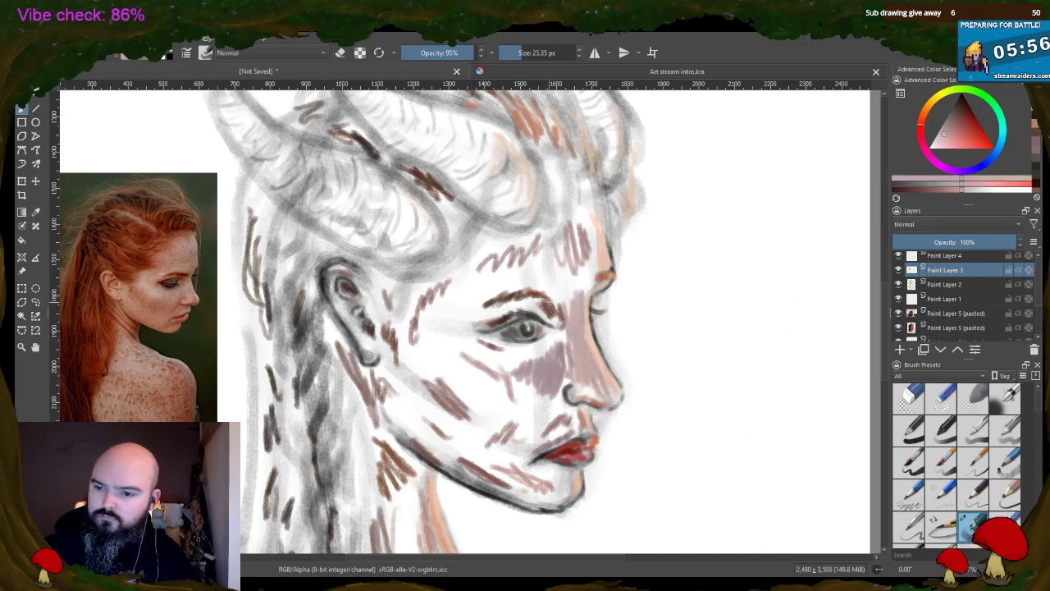
pyautogui.moveTo(558, 300)
pyautogui.mouseDown()
pyautogui.moveTo(587, 284)
pyautogui.moveTo(574, 282)
pyautogui.mouseUp()
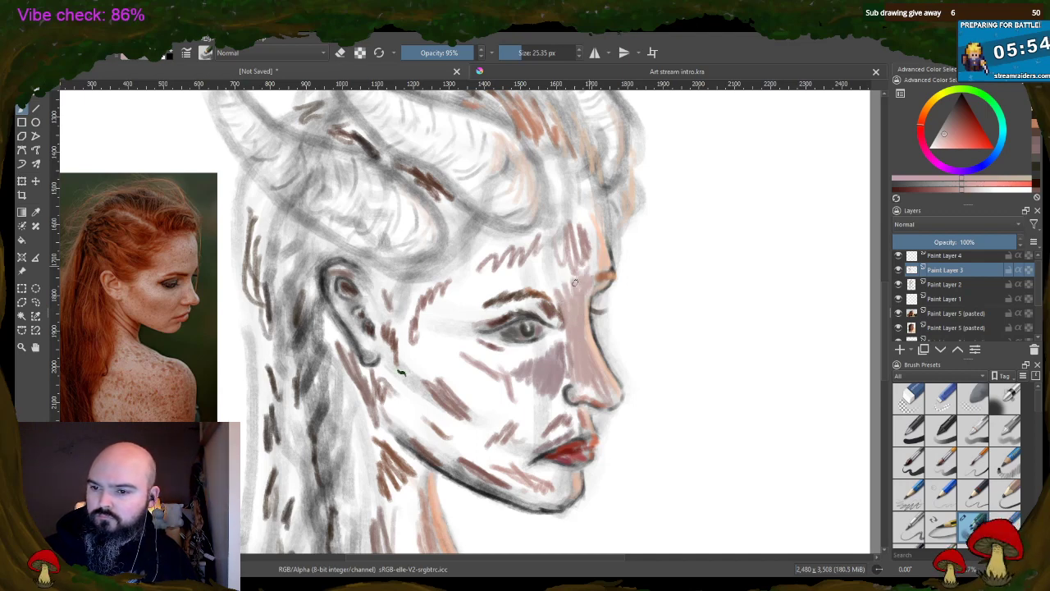
# - Hatch the forehead from above the nose bridge across the near brow with pinkish mauve tones sampled from the face
pyautogui.keyDown('ctrl'); pyautogui.click(603, 284); pyautogui.keyUp('ctrl')
pyautogui.moveTo(579, 246)
pyautogui.mouseDown()
pyautogui.moveTo(576, 210)
pyautogui.moveTo(589, 229)
pyautogui.moveTo(572, 218)
pyautogui.moveTo(566, 258)
pyautogui.moveTo(555, 229)
pyautogui.moveTo(549, 261)
pyautogui.mouseUp()
pyautogui.keyDown('ctrl'); pyautogui.click(591, 221); pyautogui.keyUp('ctrl')
pyautogui.keyDown('ctrl'); pyautogui.click(528, 254); pyautogui.keyUp('ctrl')
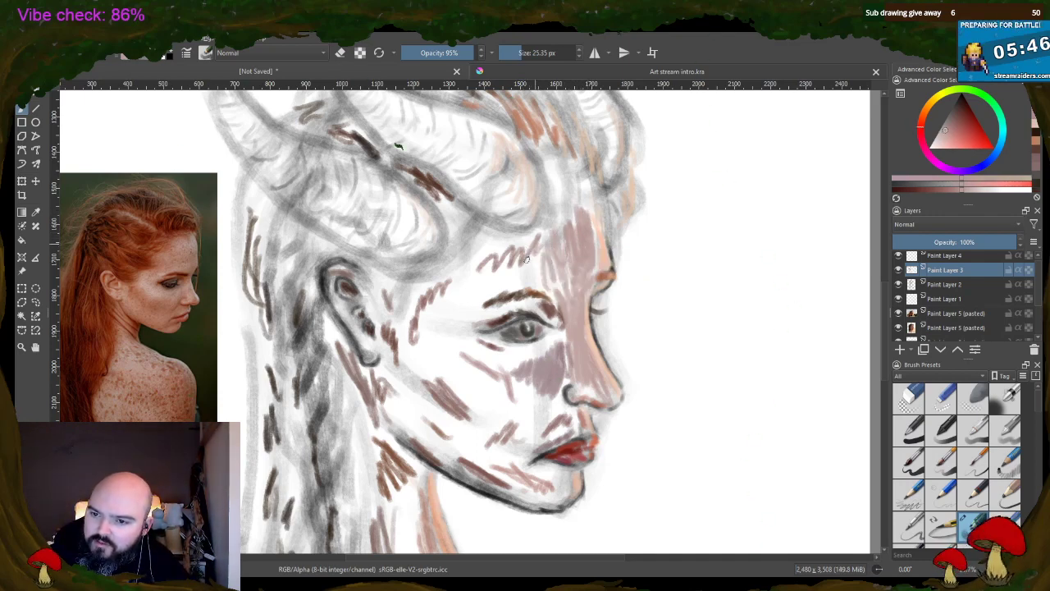
pyautogui.keyDown('ctrl'); pyautogui.click(515, 252); pyautogui.keyUp('ctrl')
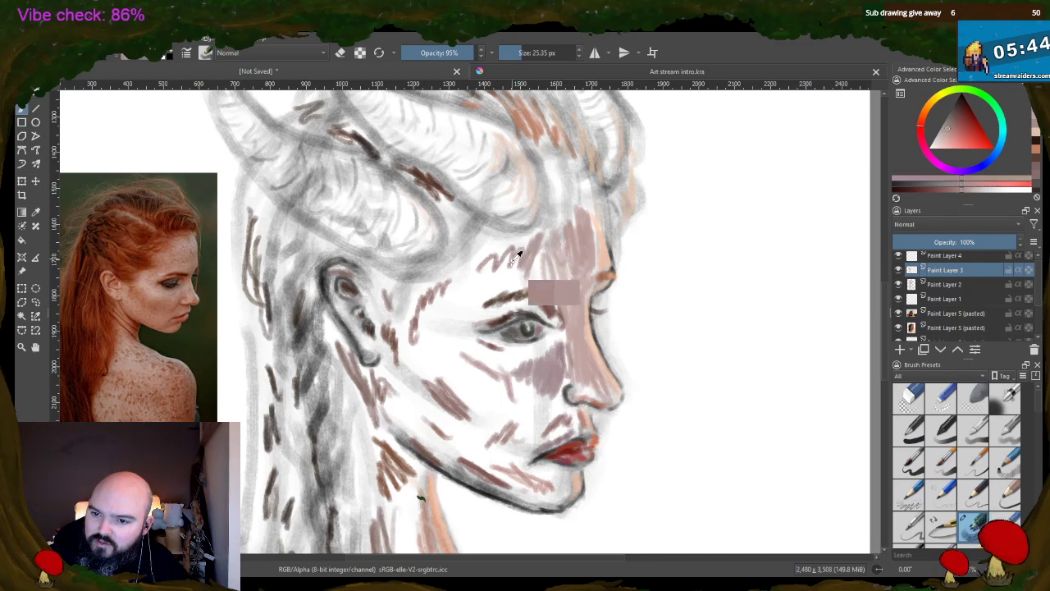
pyautogui.moveTo(515, 252)
pyautogui.mouseDown()
pyautogui.moveTo(489, 269)
pyautogui.moveTo(491, 246)
pyautogui.moveTo(483, 276)
pyautogui.moveTo(522, 258)
pyautogui.moveTo(534, 287)
pyautogui.moveTo(541, 259)
pyautogui.moveTo(548, 281)
pyautogui.moveTo(493, 277)
pyautogui.mouseUp()
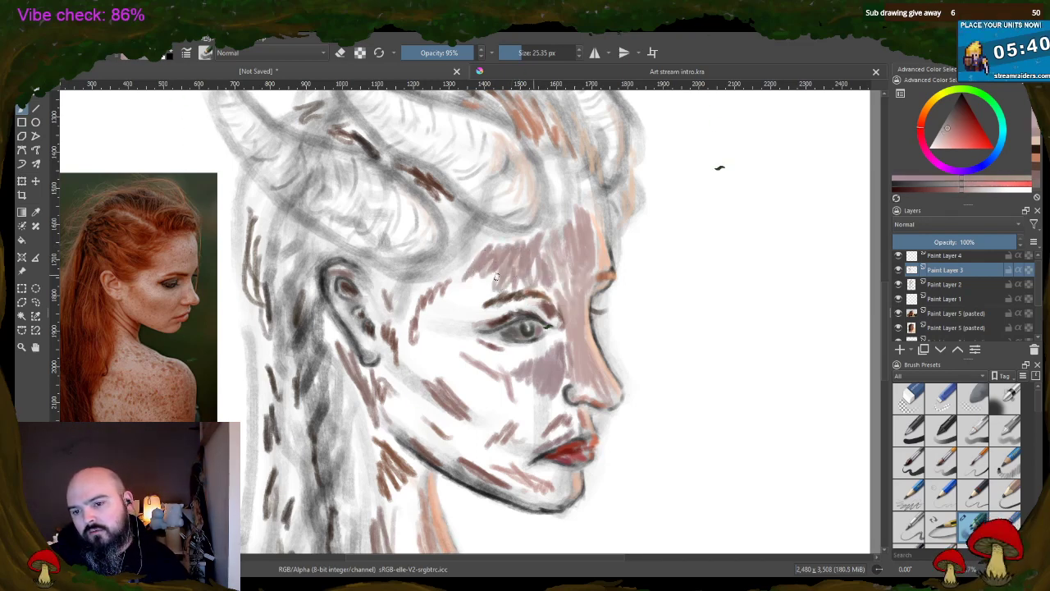
# - Extend the mauve shading from the forehead over the temple to the ear with tones sampled from the temple
pyautogui.keyDown('ctrl'); pyautogui.click(431, 316); pyautogui.keyUp('ctrl')
pyautogui.moveTo(418, 291)
pyautogui.mouseDown()
pyautogui.moveTo(408, 329)
pyautogui.moveTo(400, 314)
pyautogui.moveTo(425, 337)
pyautogui.moveTo(434, 288)
pyautogui.moveTo(448, 307)
pyautogui.moveTo(453, 281)
pyautogui.moveTo(461, 311)
pyautogui.moveTo(493, 285)
pyautogui.moveTo(457, 282)
pyautogui.moveTo(474, 232)
pyautogui.moveTo(524, 239)
pyautogui.mouseUp()
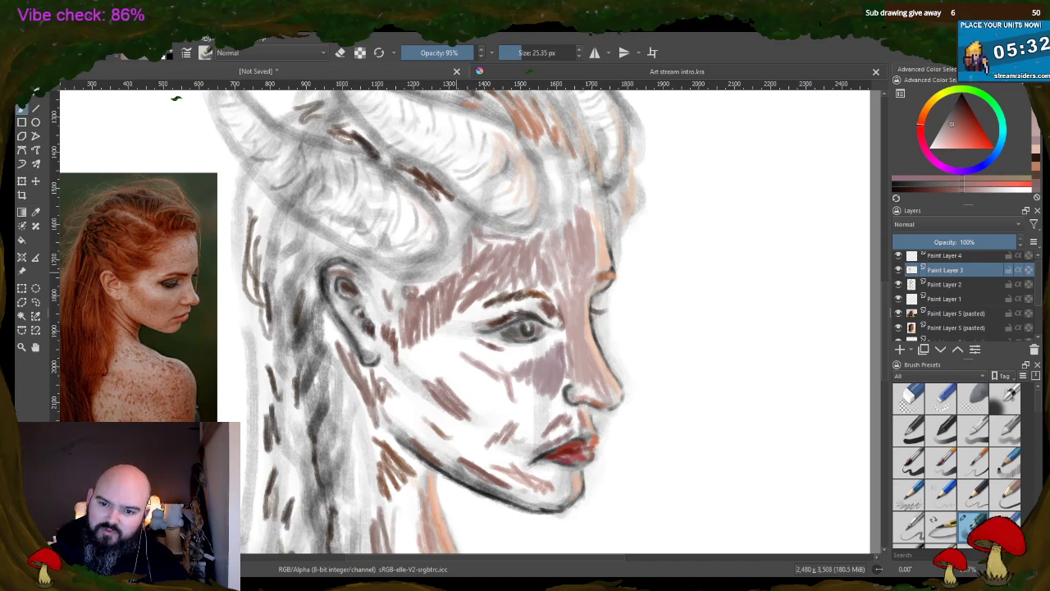
pyautogui.keyDown('ctrl'); pyautogui.click(402, 310); pyautogui.keyUp('ctrl')
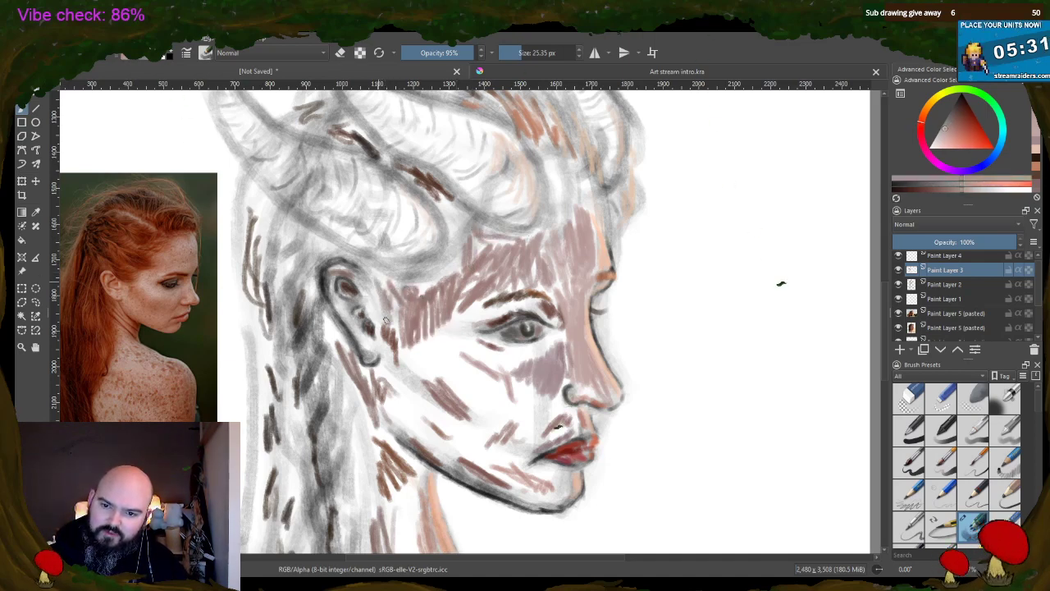
pyautogui.moveTo(402, 284); pyautogui.dragTo(394, 323)
pyautogui.moveTo(419, 286)
pyautogui.mouseDown()
pyautogui.moveTo(396, 302)
pyautogui.moveTo(399, 348)
pyautogui.mouseUp()
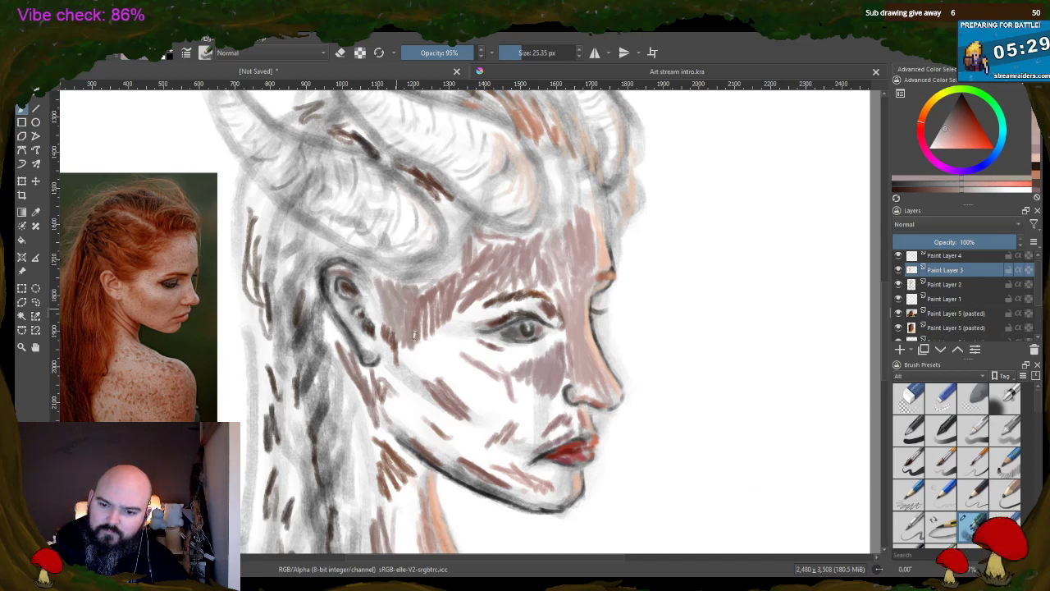
# - Darken the near eye's upper lid with sampled dark brown and shade beneath the eye with sampled mauve-brown
pyautogui.keyDown('ctrl'); pyautogui.click(496, 321); pyautogui.keyUp('ctrl')
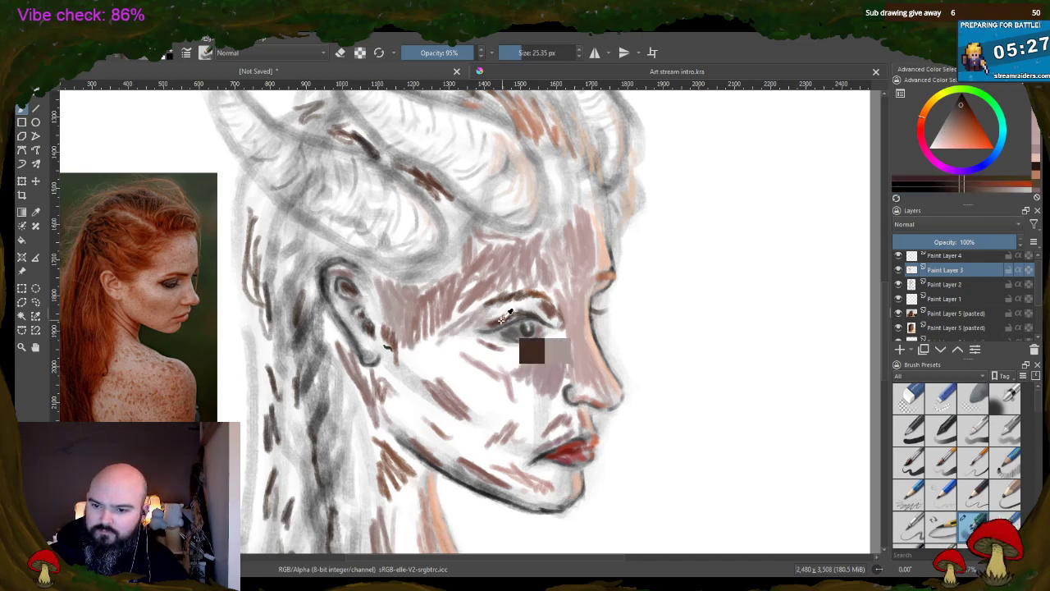
pyautogui.moveTo(477, 325)
pyautogui.mouseDown()
pyautogui.moveTo(533, 304)
pyautogui.moveTo(555, 318)
pyautogui.mouseUp()
pyautogui.keyDown('ctrl'); pyautogui.click(482, 342); pyautogui.keyUp('ctrl')
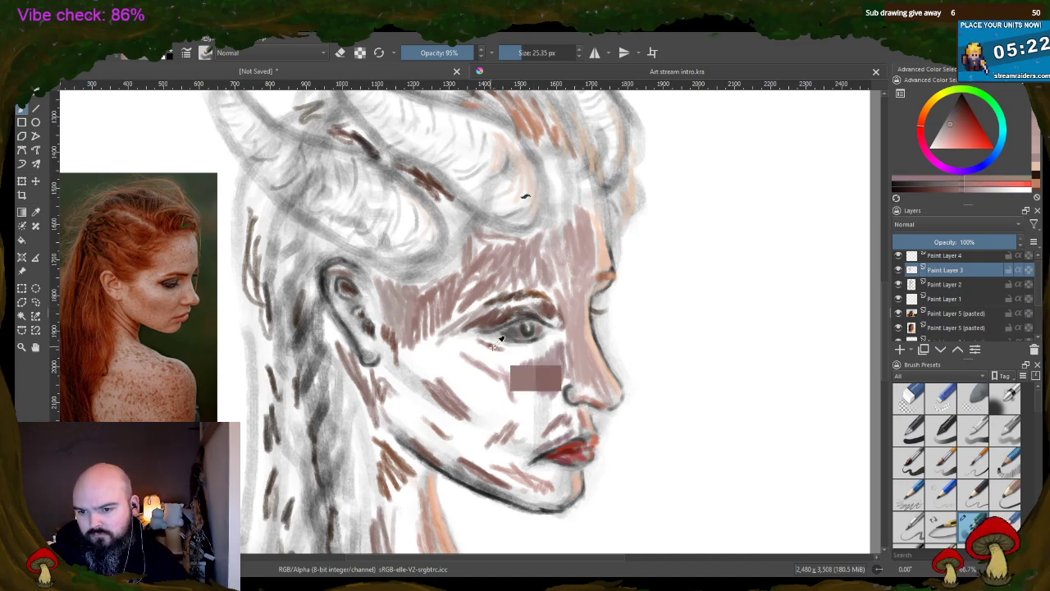
pyautogui.keyDown('ctrl'); pyautogui.click(482, 341); pyautogui.keyUp('ctrl')
pyautogui.moveTo(481, 339); pyautogui.dragTo(522, 356)
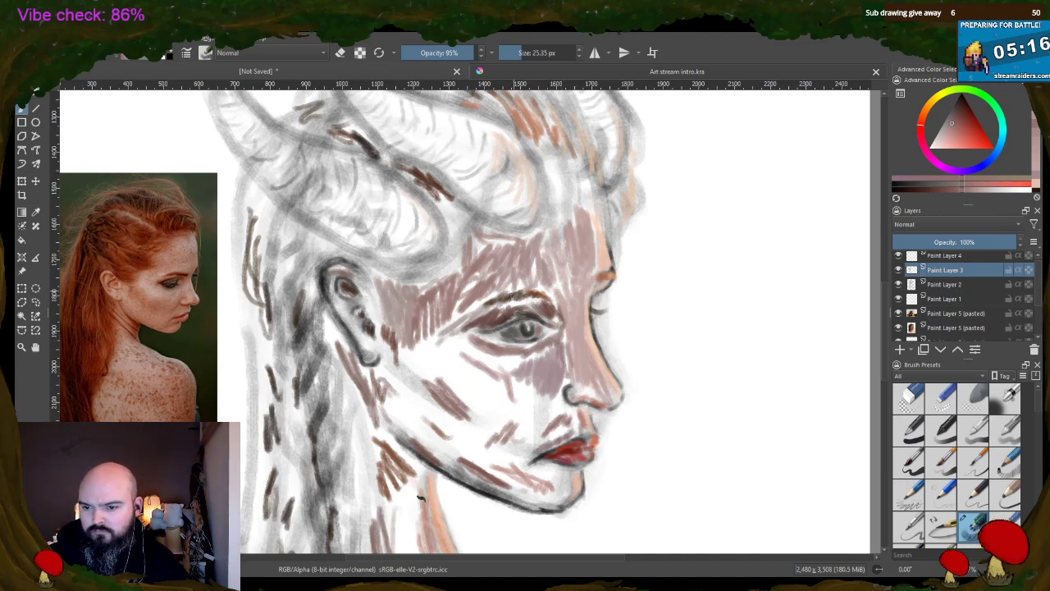
# - Refine the near eye's iris and eye white with dark greenish-grey, light grey and brown tones sampled around the eye
pyautogui.keyDown('ctrl'); pyautogui.click(535, 313); pyautogui.keyUp('ctrl')
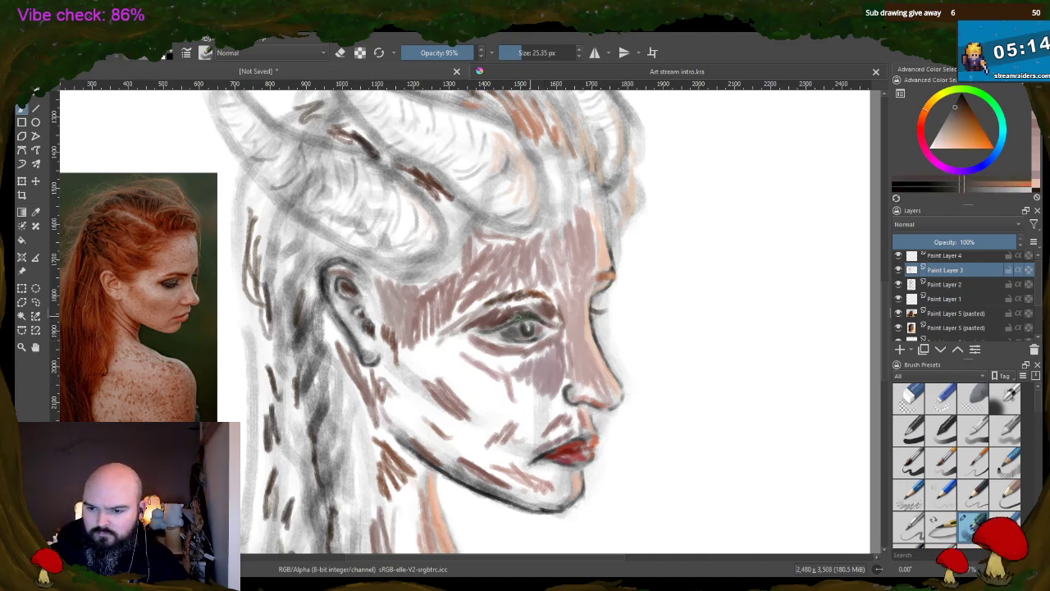
pyautogui.keyDown('ctrl'); pyautogui.click(555, 378); pyautogui.keyUp('ctrl')
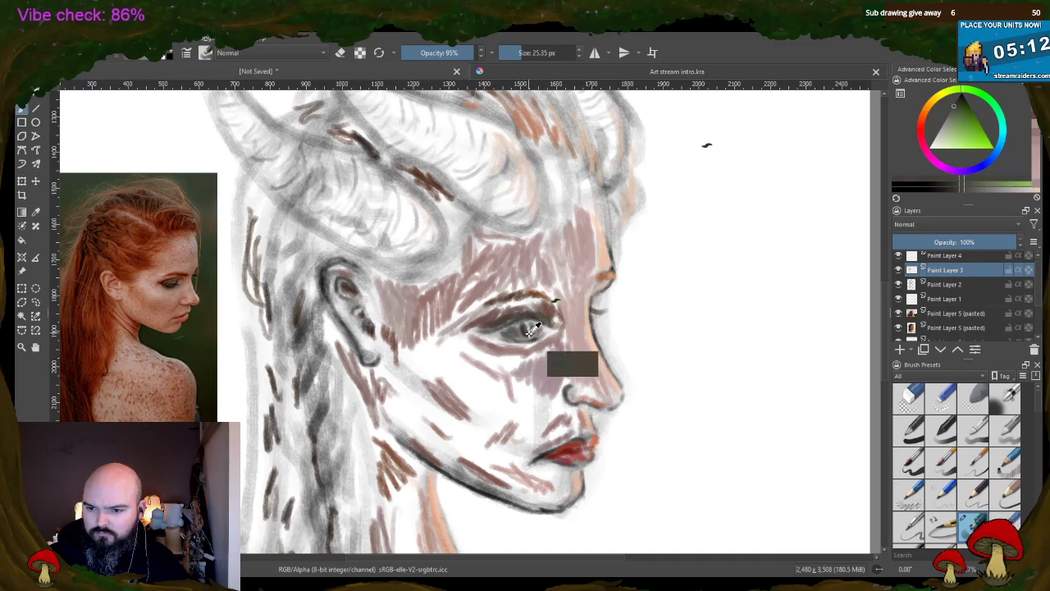
pyautogui.moveTo(526, 327); pyautogui.dragTo(534, 331)
pyautogui.keyDown('ctrl'); pyautogui.click(587, 353); pyautogui.keyUp('ctrl')
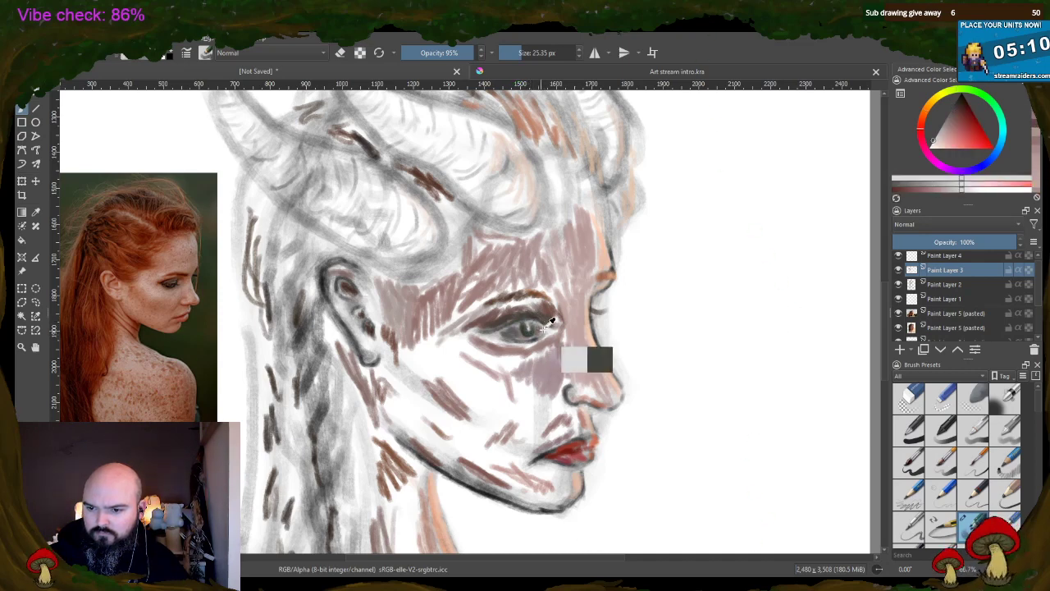
pyautogui.keyDown('ctrl'); pyautogui.click(542, 329); pyautogui.keyUp('ctrl')
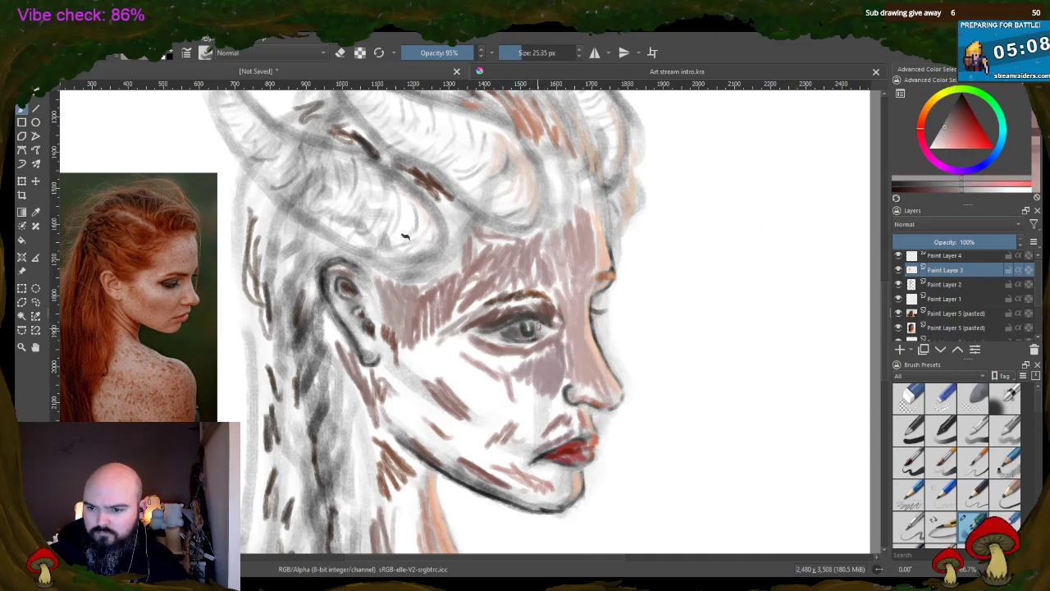
pyautogui.keyDown('ctrl'); pyautogui.click(513, 332); pyautogui.keyUp('ctrl')
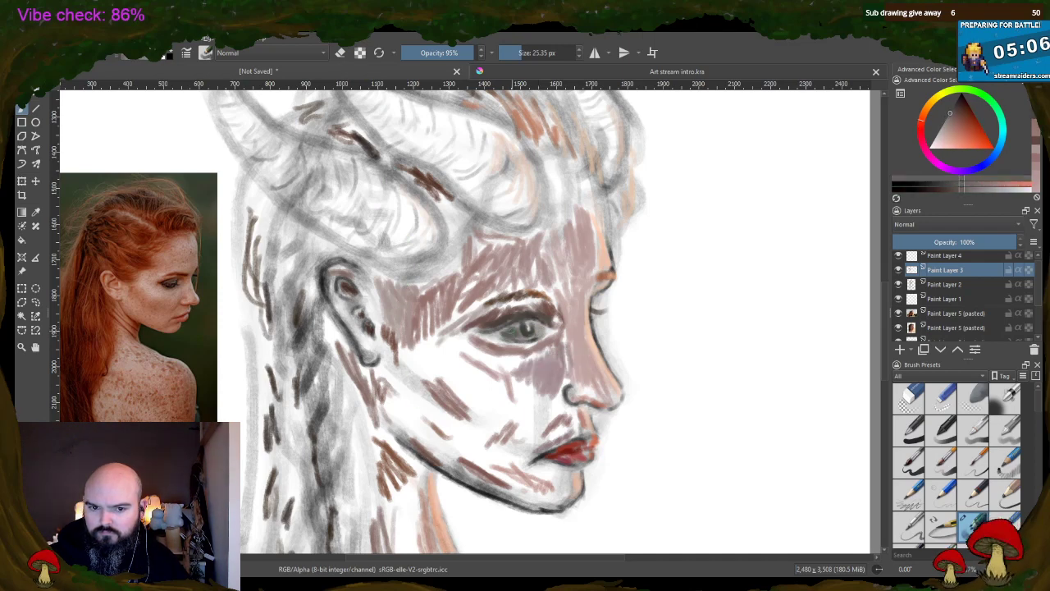
pyautogui.moveTo(512, 330); pyautogui.dragTo(501, 332)
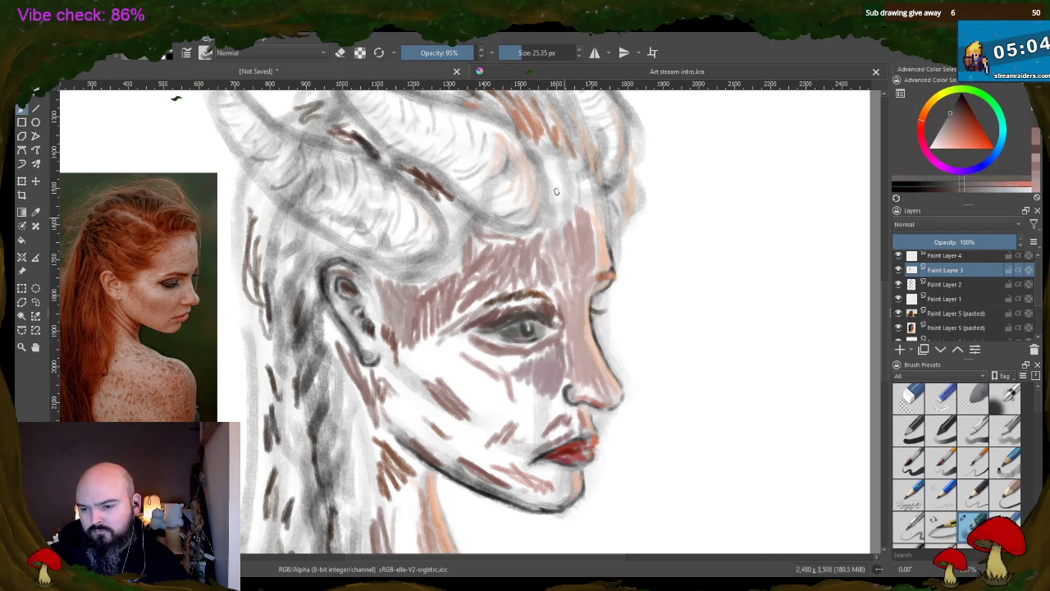
# - Shade the nostril, the nose's underside and the skin around the upper lip and mouth corner with sampled pinkish-brown and mauve tones
pyautogui.keyDown('ctrl'); pyautogui.click(594, 400); pyautogui.keyUp('ctrl')
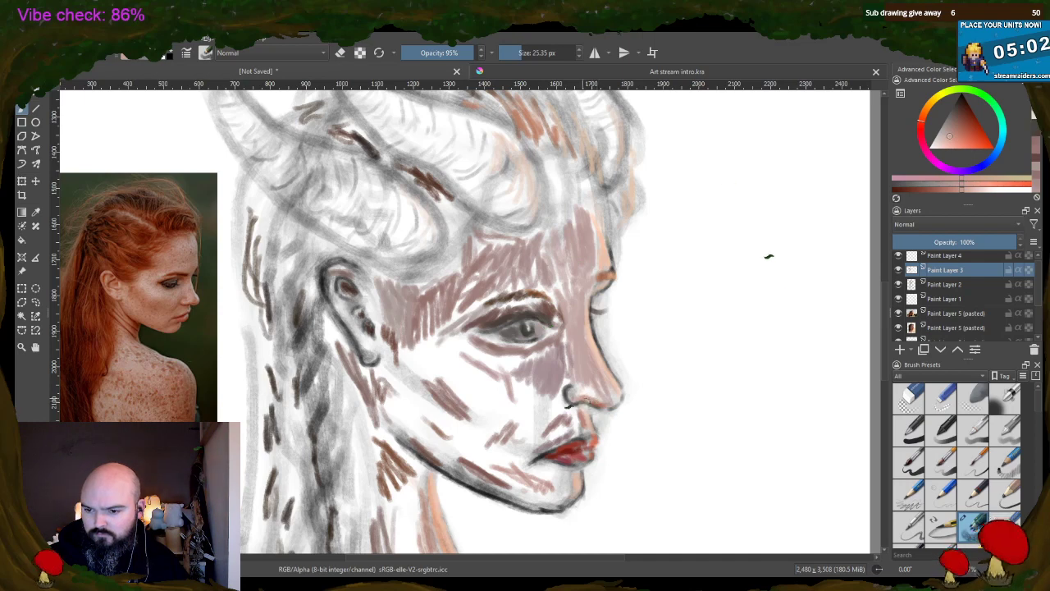
pyautogui.keyDown('ctrl'); pyautogui.click(573, 405); pyautogui.keyUp('ctrl')
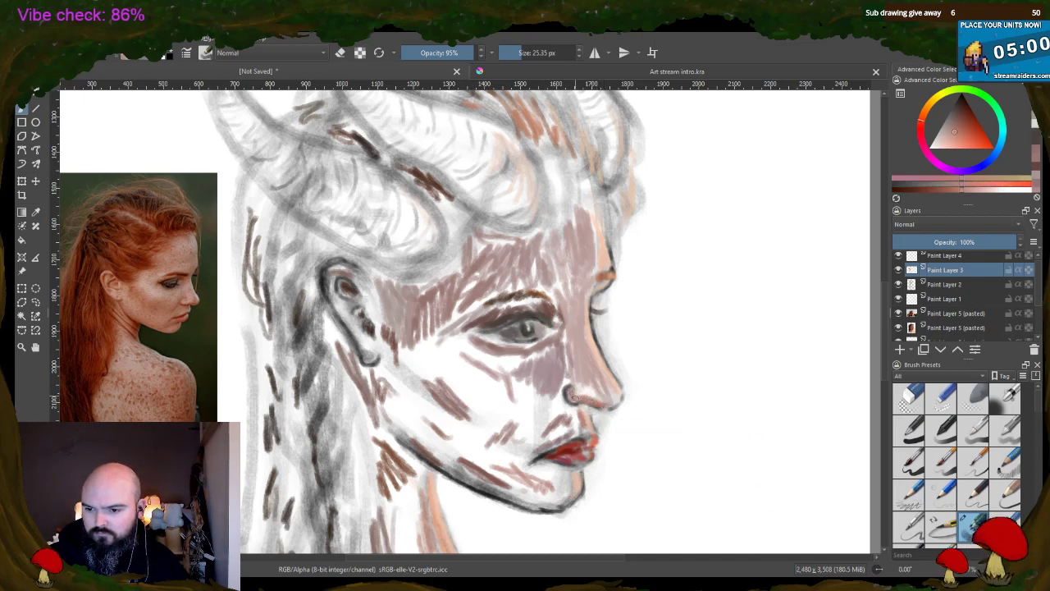
pyautogui.moveTo(603, 402)
pyautogui.mouseDown()
pyautogui.moveTo(584, 392)
pyautogui.moveTo(611, 391)
pyautogui.mouseUp()
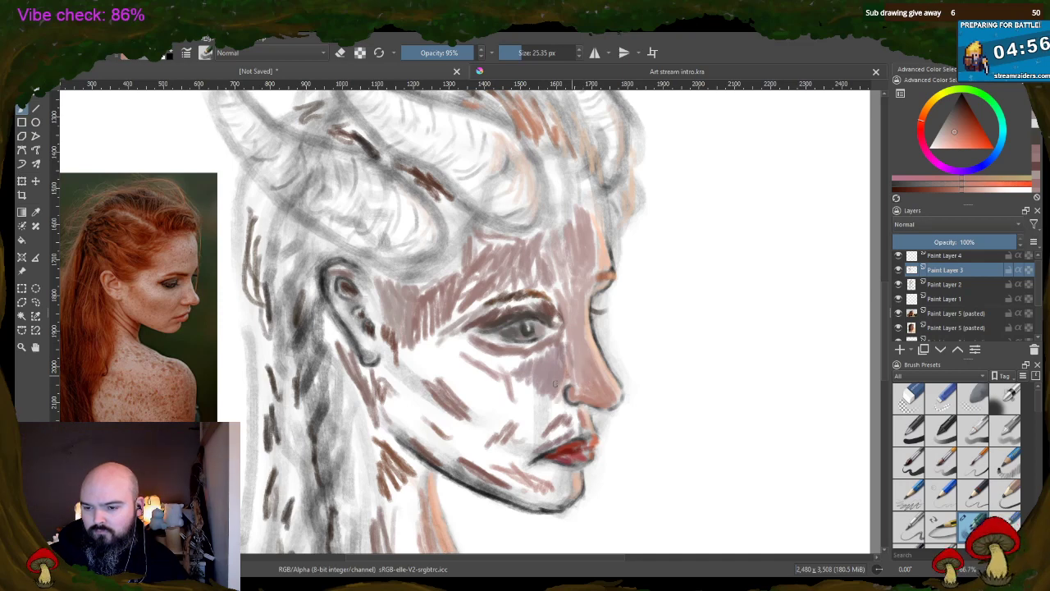
pyautogui.keyDown('ctrl'); pyautogui.click(585, 420); pyautogui.keyUp('ctrl')
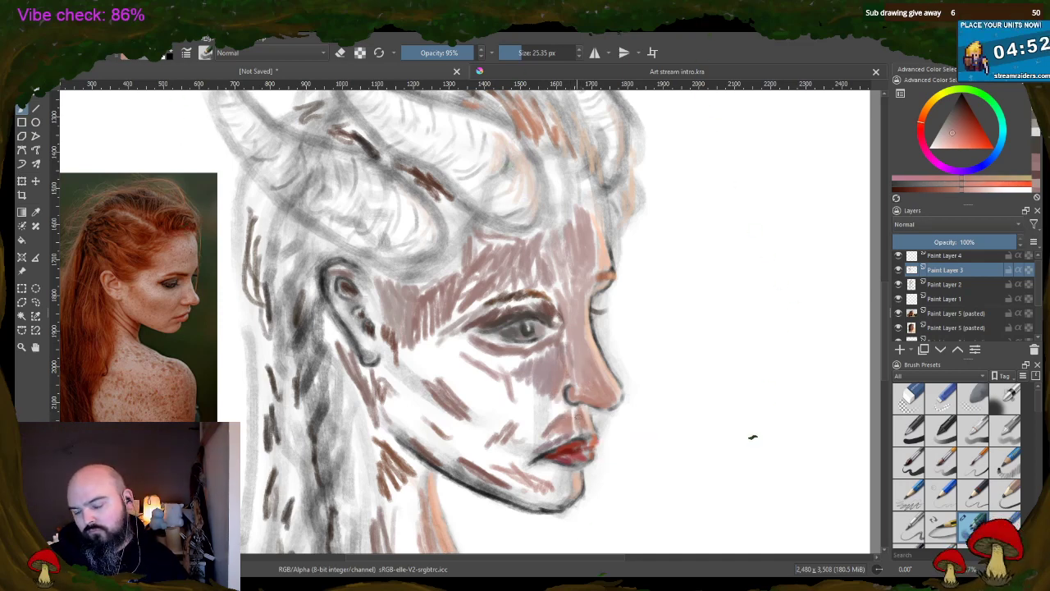
pyautogui.keyDown('ctrl'); pyautogui.click(566, 447); pyautogui.keyUp('ctrl')
pyautogui.moveTo(549, 434)
pyautogui.mouseDown()
pyautogui.moveTo(568, 433)
pyautogui.moveTo(529, 453)
pyautogui.mouseUp()
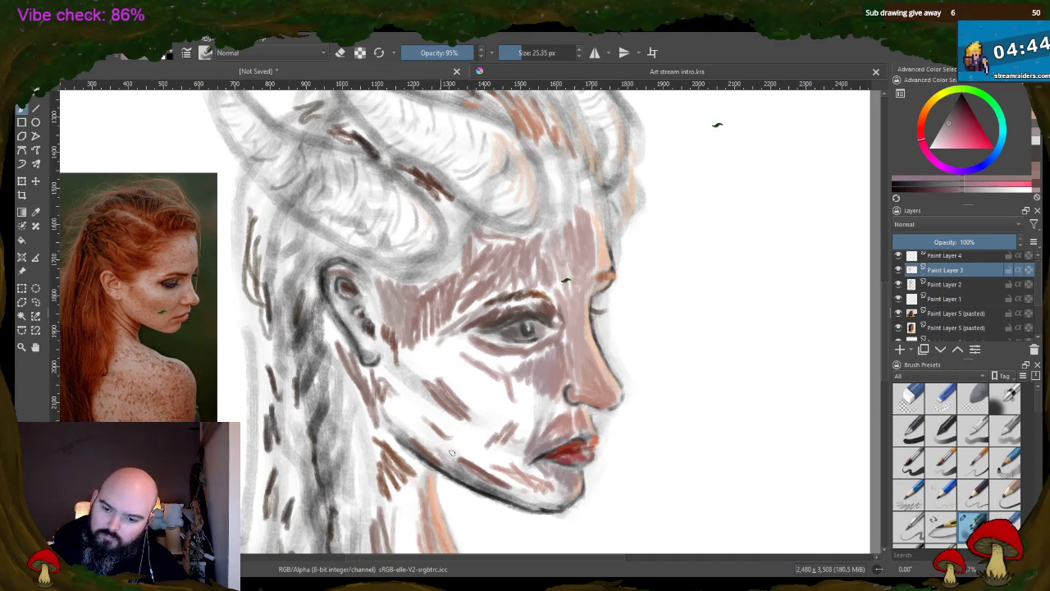
# - Fill the lower jaw and chin below the lips with brownish mauve and lighter pink tones sampled from the jaw and mouth area
pyautogui.keyDown('ctrl'); pyautogui.click(480, 469); pyautogui.keyUp('ctrl')
pyautogui.moveTo(450, 458)
pyautogui.mouseDown()
pyautogui.moveTo(489, 479)
pyautogui.moveTo(440, 458)
pyautogui.moveTo(528, 502)
pyautogui.moveTo(565, 501)
pyautogui.mouseUp()
pyautogui.keyDown('ctrl'); pyautogui.click(525, 461); pyautogui.keyUp('ctrl')
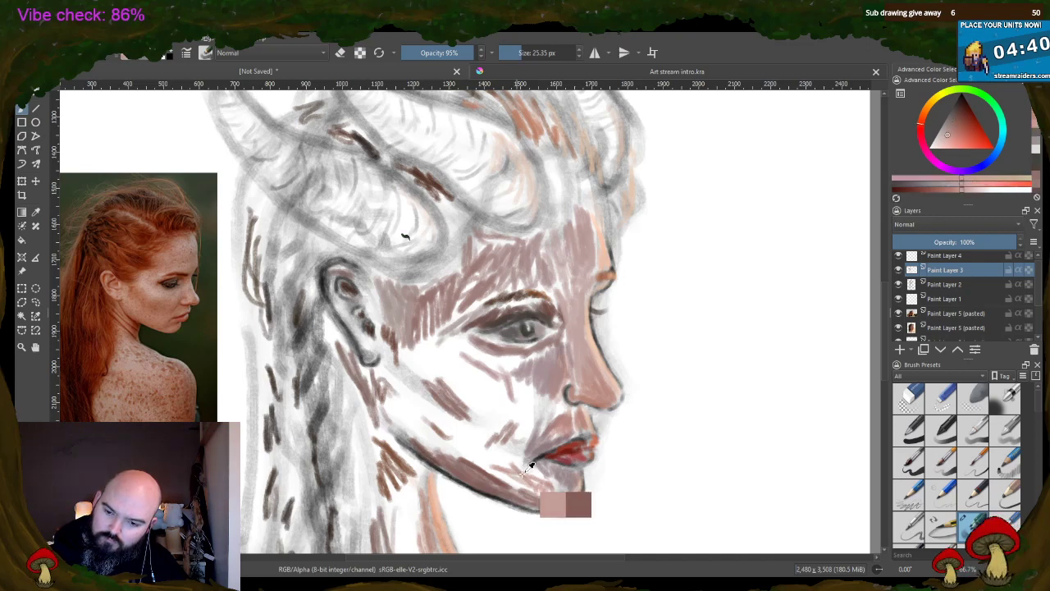
pyautogui.moveTo(519, 450)
pyautogui.mouseDown()
pyautogui.moveTo(480, 486)
pyautogui.moveTo(525, 492)
pyautogui.moveTo(541, 474)
pyautogui.mouseUp()
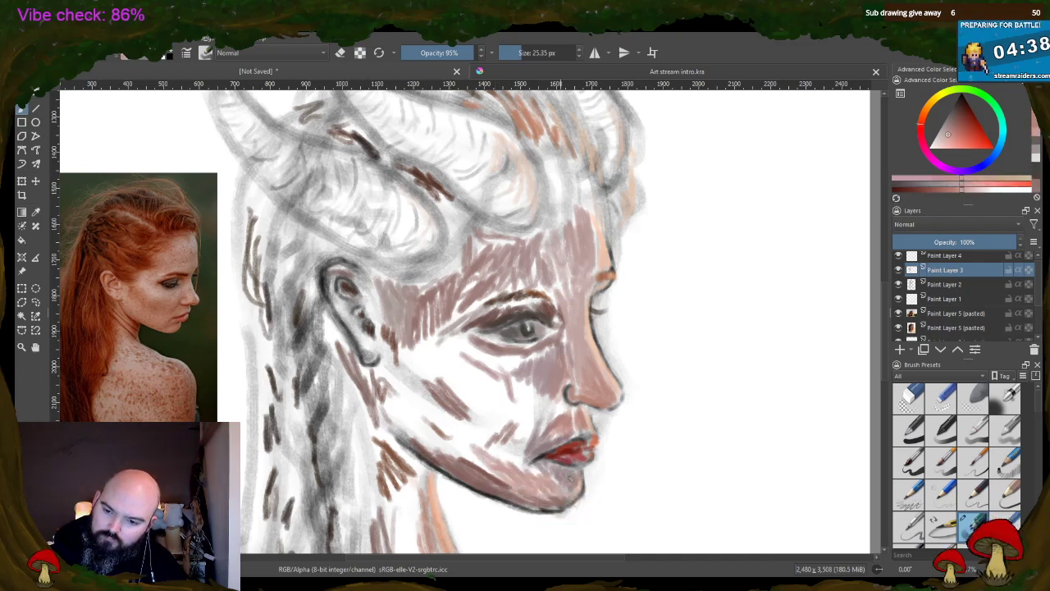
# - Hatch the cheek from the mouth corner up to beneath the near eye with mauve-pink tones sampled from the face
pyautogui.keyDown('ctrl'); pyautogui.click(542, 460); pyautogui.keyUp('ctrl')
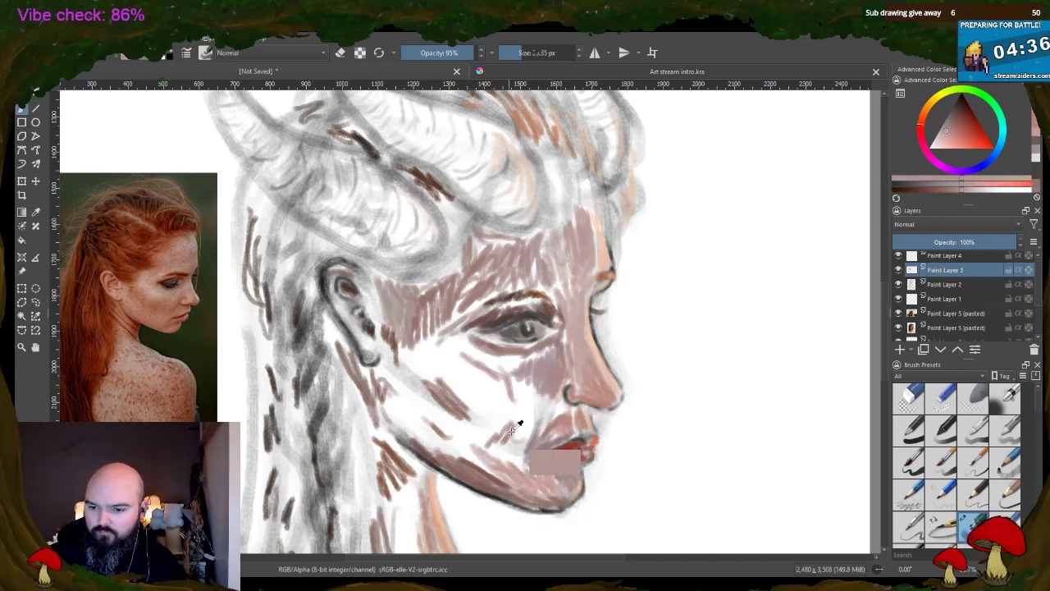
pyautogui.moveTo(519, 425)
pyautogui.mouseDown()
pyautogui.moveTo(510, 460)
pyautogui.moveTo(530, 421)
pyautogui.moveTo(512, 444)
pyautogui.moveTo(499, 413)
pyautogui.moveTo(520, 403)
pyautogui.moveTo(522, 428)
pyautogui.moveTo(543, 408)
pyautogui.mouseUp()
pyautogui.keyDown('ctrl'); pyautogui.click(464, 402); pyautogui.keyUp('ctrl')
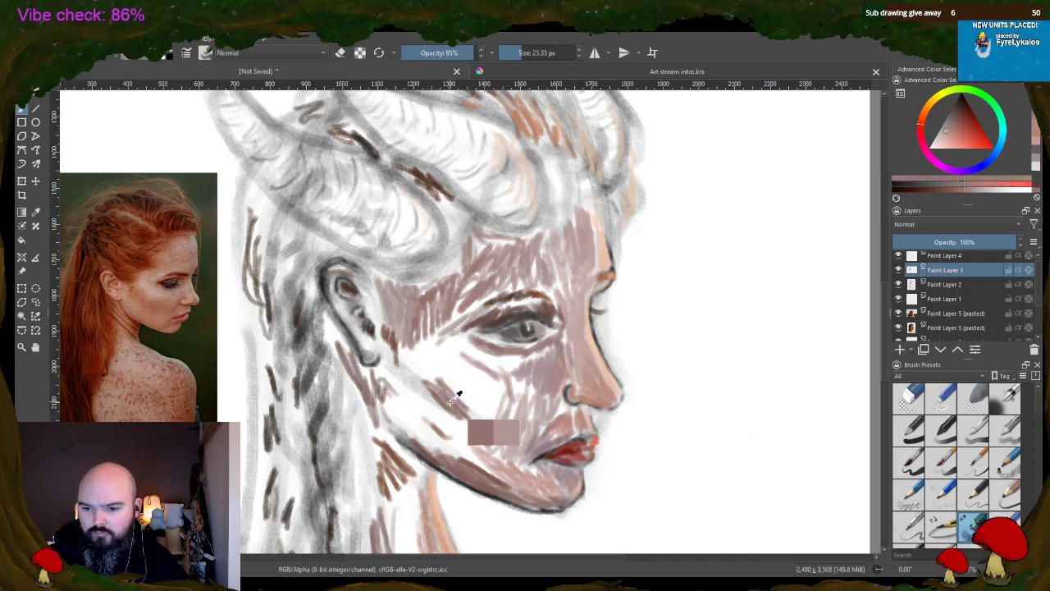
pyautogui.moveTo(456, 429)
pyautogui.mouseDown()
pyautogui.moveTo(485, 456)
pyautogui.moveTo(439, 375)
pyautogui.moveTo(493, 422)
pyautogui.moveTo(474, 378)
pyautogui.moveTo(490, 396)
pyautogui.moveTo(489, 356)
pyautogui.moveTo(462, 374)
pyautogui.moveTo(447, 358)
pyautogui.moveTo(509, 386)
pyautogui.mouseUp()
pyautogui.keyDown('ctrl'); pyautogui.click(497, 360); pyautogui.keyUp('ctrl')
pyautogui.keyDown('ctrl'); pyautogui.click(496, 359); pyautogui.keyUp('ctrl')
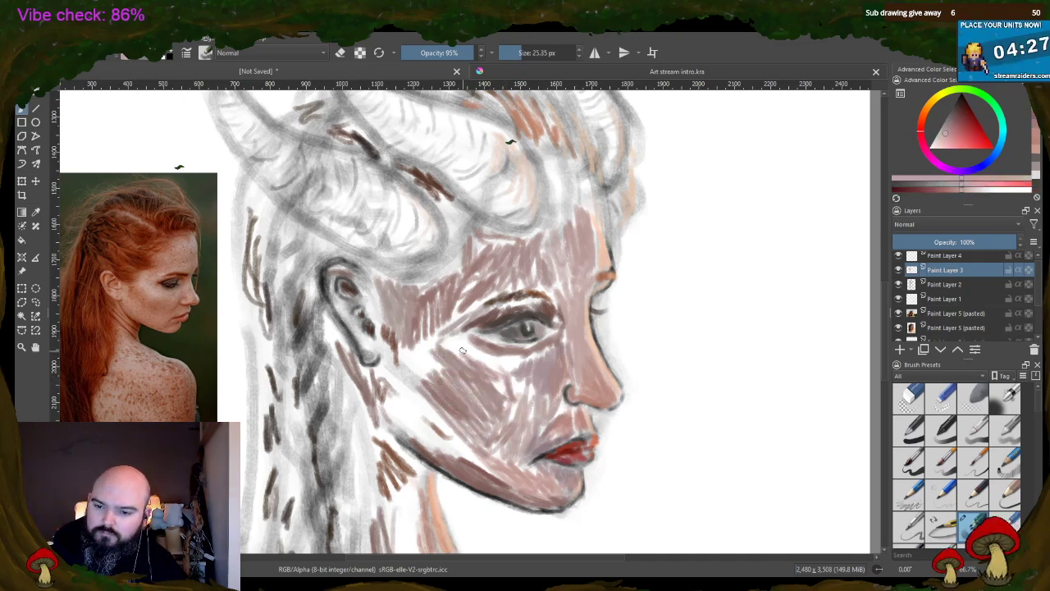
pyautogui.moveTo(448, 338)
pyautogui.mouseDown()
pyautogui.moveTo(485, 365)
pyautogui.moveTo(497, 358)
pyautogui.mouseUp()
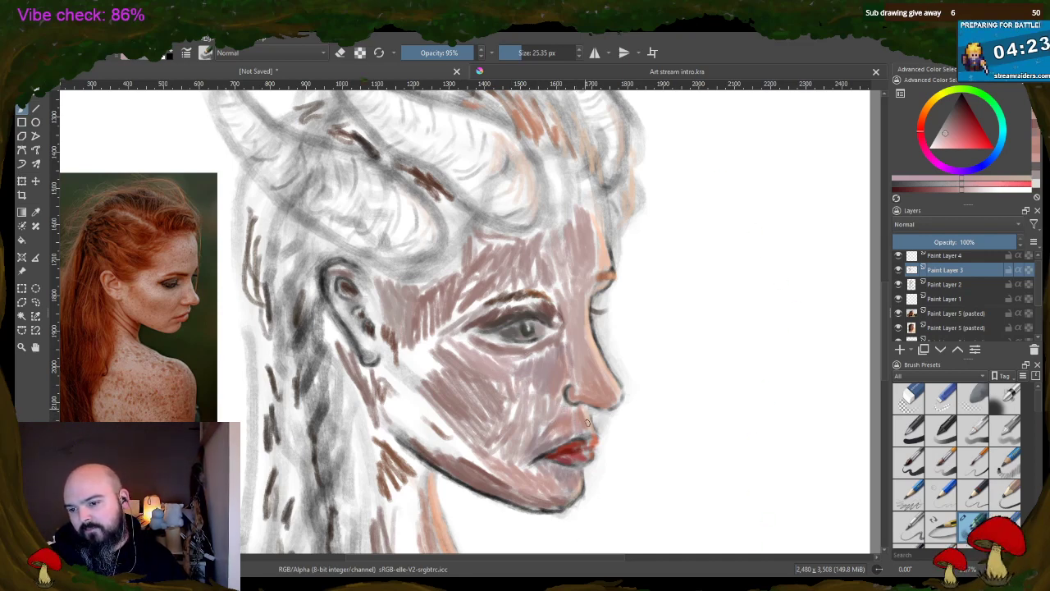
# - Extend the shading over the rear cheek in front of the earlobe and along the jawline with sampled mauve and reddish-brown tones
pyautogui.keyDown('ctrl'); pyautogui.click(431, 373); pyautogui.keyUp('ctrl')
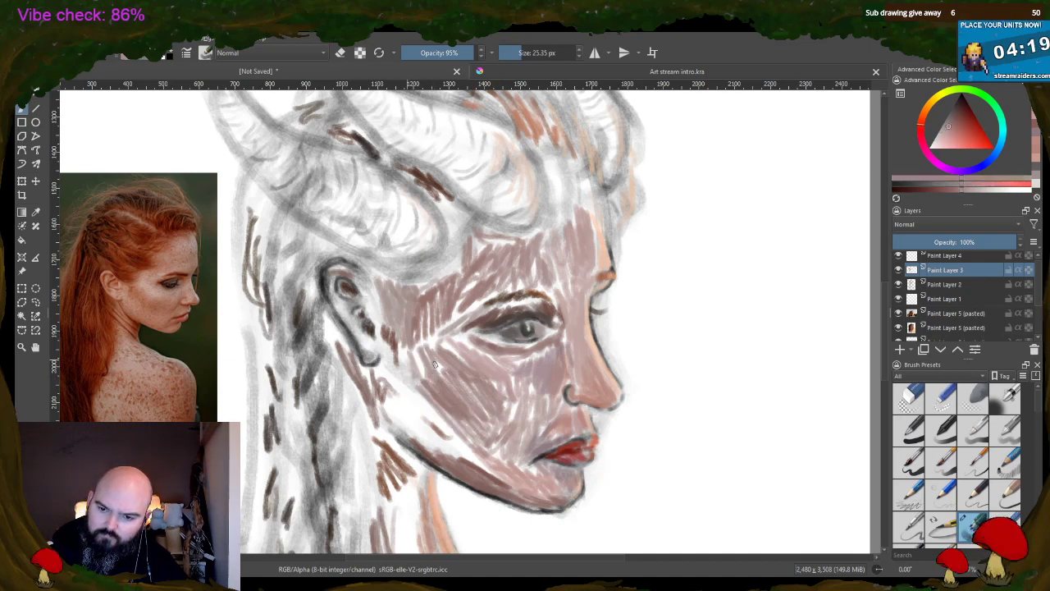
pyautogui.keyDown('ctrl'); pyautogui.click(414, 376); pyautogui.keyUp('ctrl')
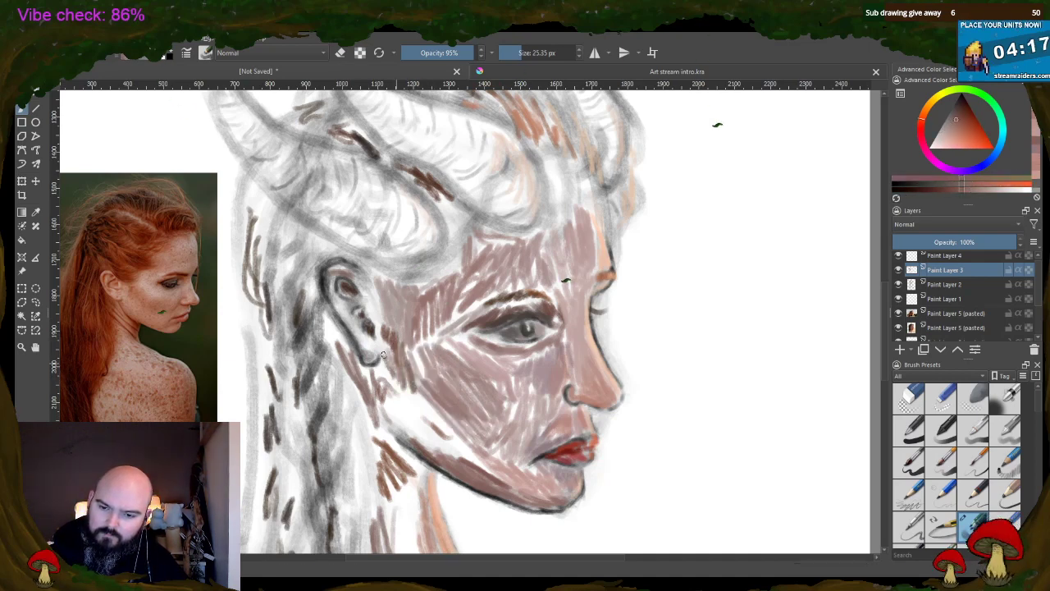
pyautogui.keyDown('ctrl'); pyautogui.click(418, 441); pyautogui.keyUp('ctrl')
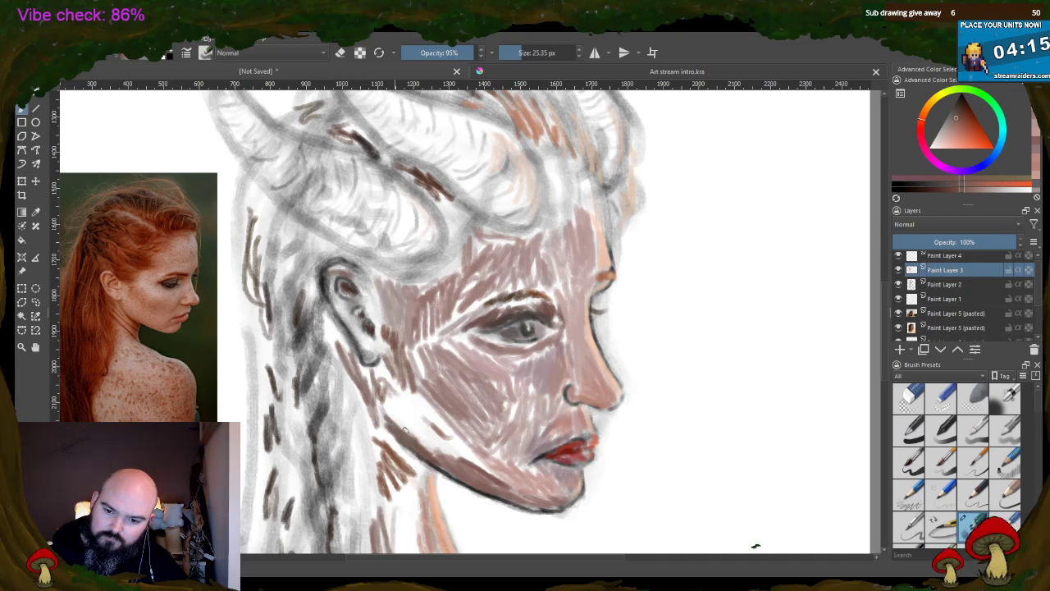
pyautogui.moveTo(384, 402); pyautogui.dragTo(453, 457)
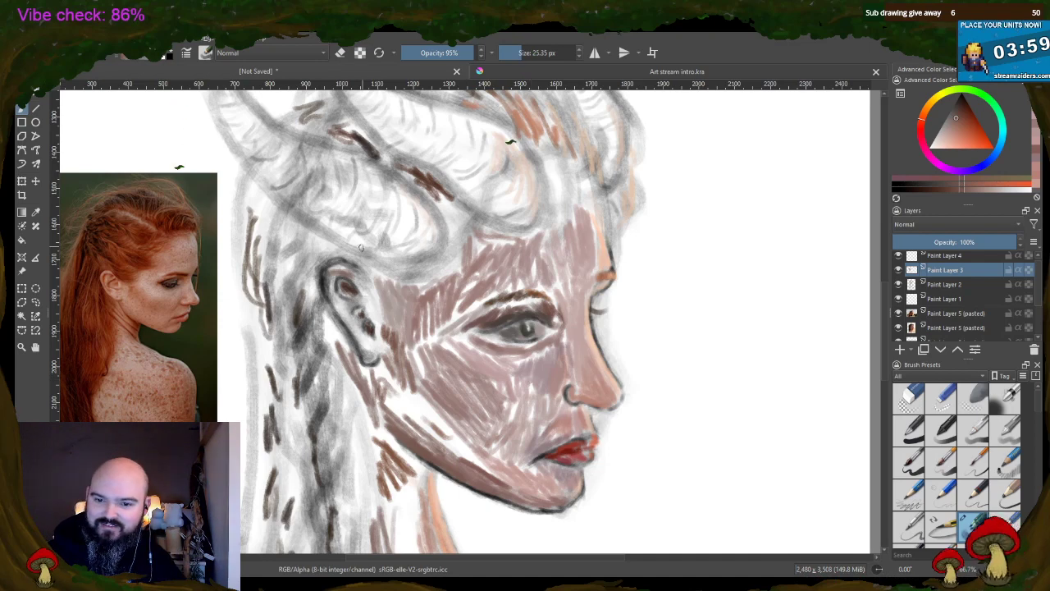
# - Color the ear and the skin directly in front of it with sampled mauve-grey and dark brown tones
pyautogui.keyDown('ctrl'); pyautogui.click(363, 297); pyautogui.keyUp('ctrl')
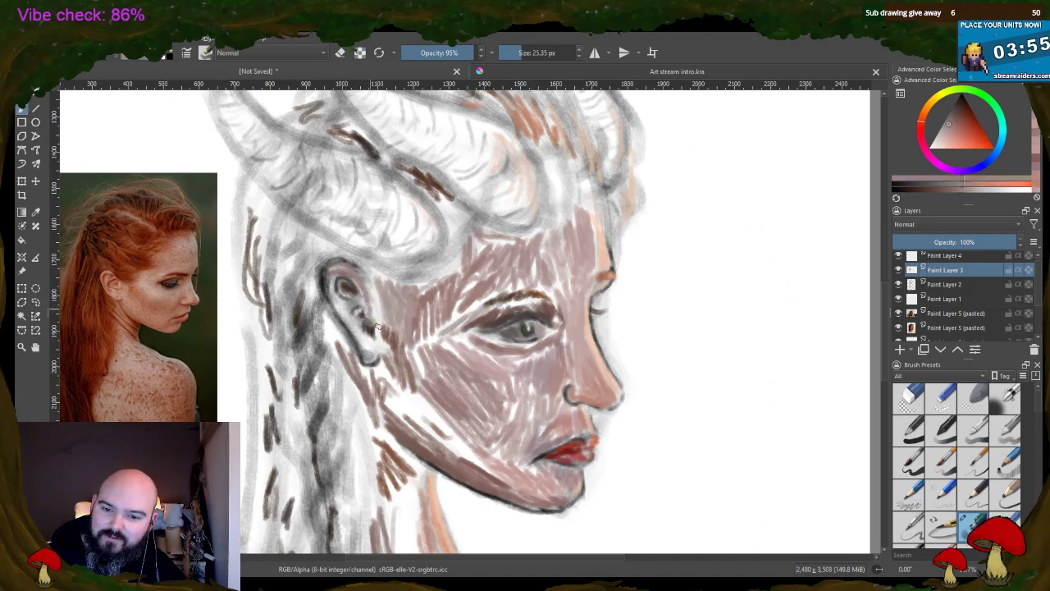
pyautogui.moveTo(377, 325); pyautogui.dragTo(376, 283)
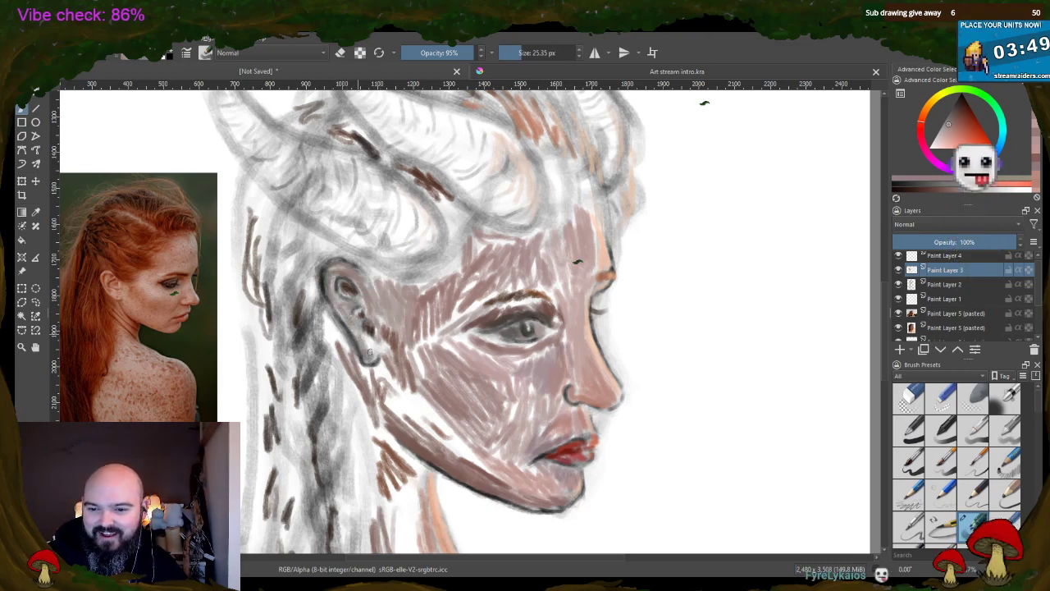
pyautogui.keyDown('ctrl'); pyautogui.click(392, 320); pyautogui.keyUp('ctrl')
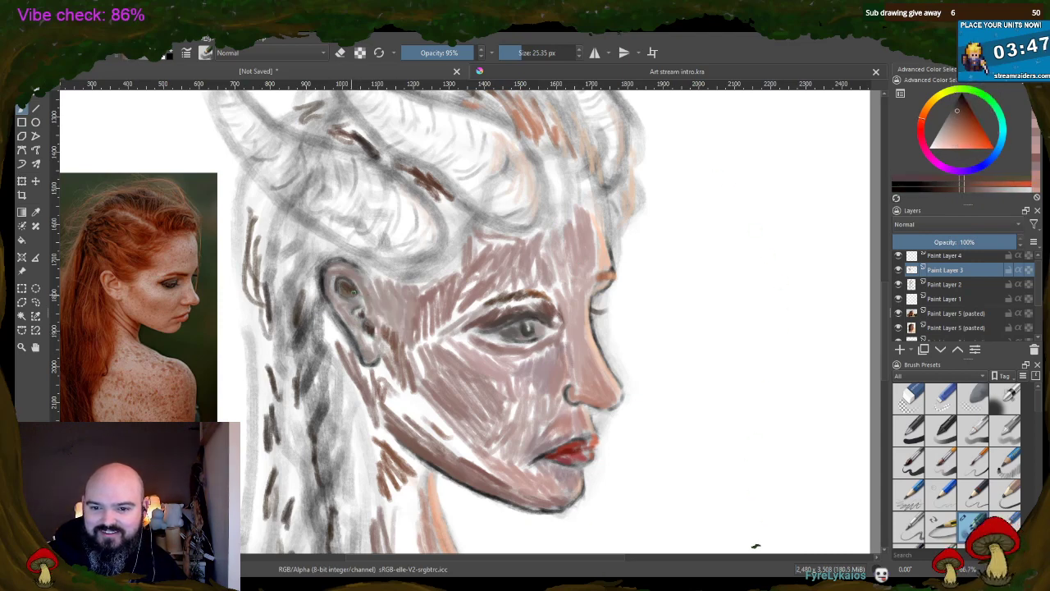
# - Shade the inside of the ear and the strip behind it down to the jaw with dark brown tones sampled from the painting
pyautogui.keyDown('ctrl'); pyautogui.click(364, 311); pyautogui.keyUp('ctrl')
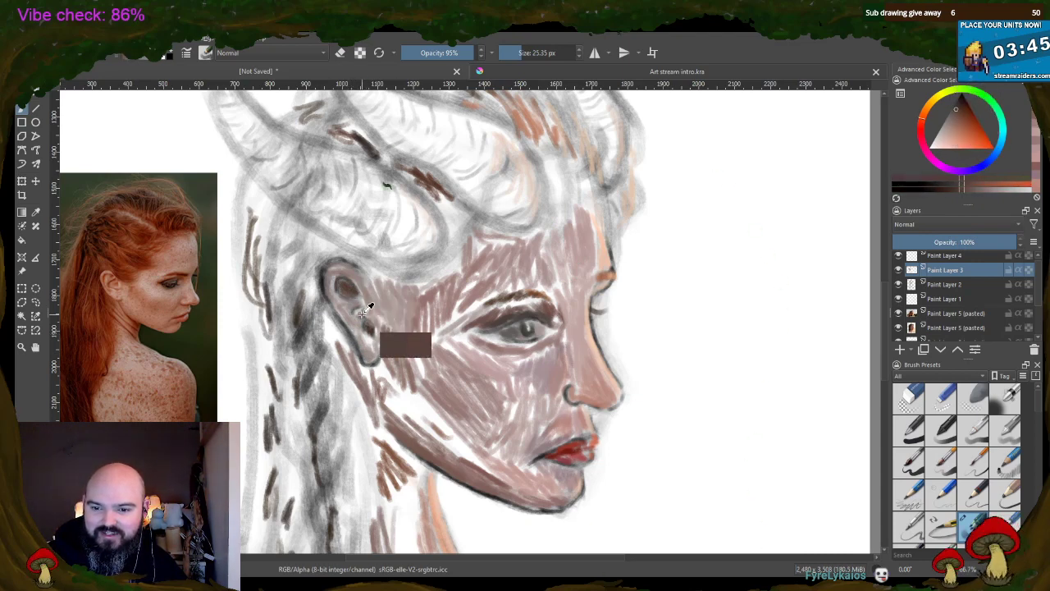
pyautogui.keyDown('ctrl'); pyautogui.click(373, 326); pyautogui.keyUp('ctrl')
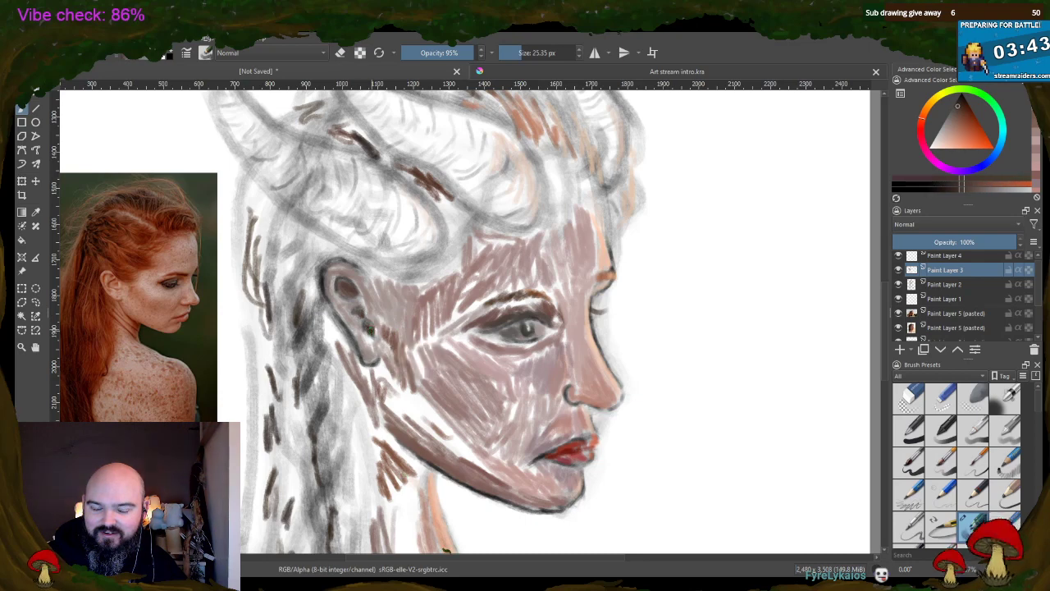
pyautogui.moveTo(359, 297); pyautogui.dragTo(362, 312)
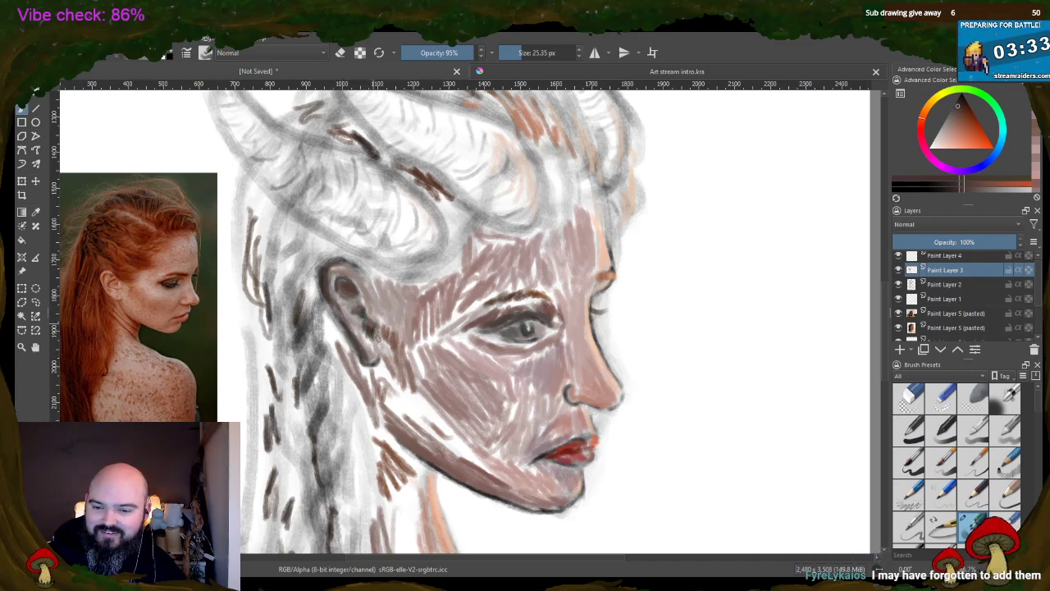
pyautogui.keyDown('ctrl'); pyautogui.click(398, 386); pyautogui.keyUp('ctrl')
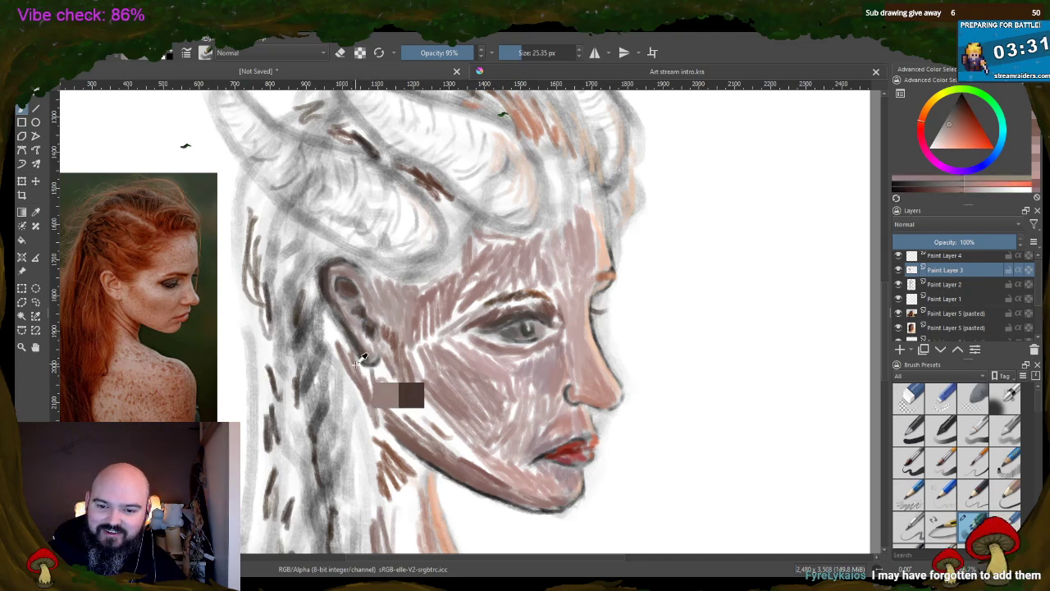
pyautogui.keyDown('ctrl'); pyautogui.click(277, 372); pyautogui.keyUp('ctrl')
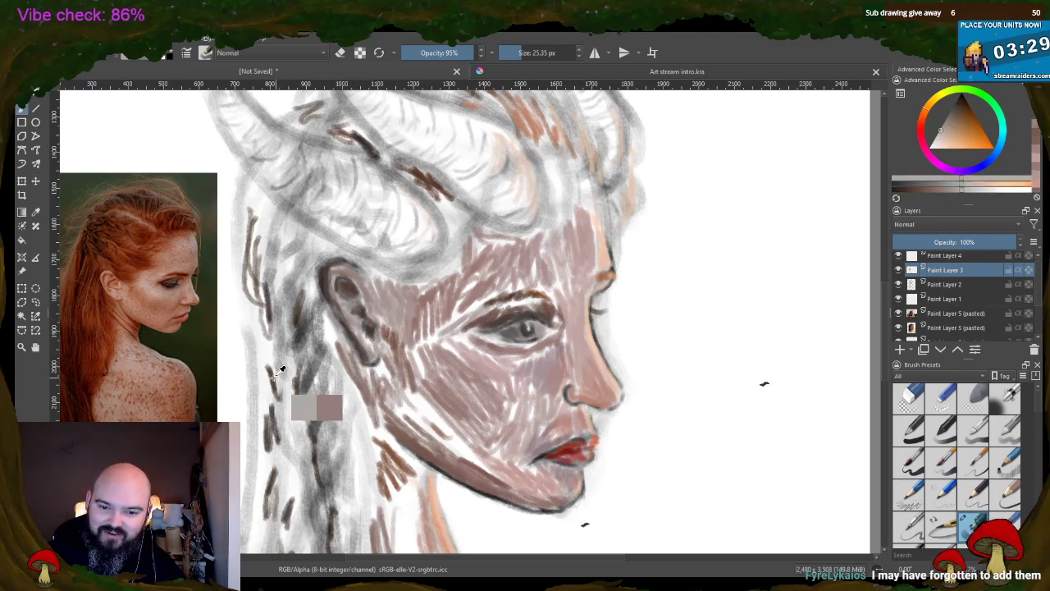
pyautogui.moveTo(327, 317); pyautogui.dragTo(368, 429)
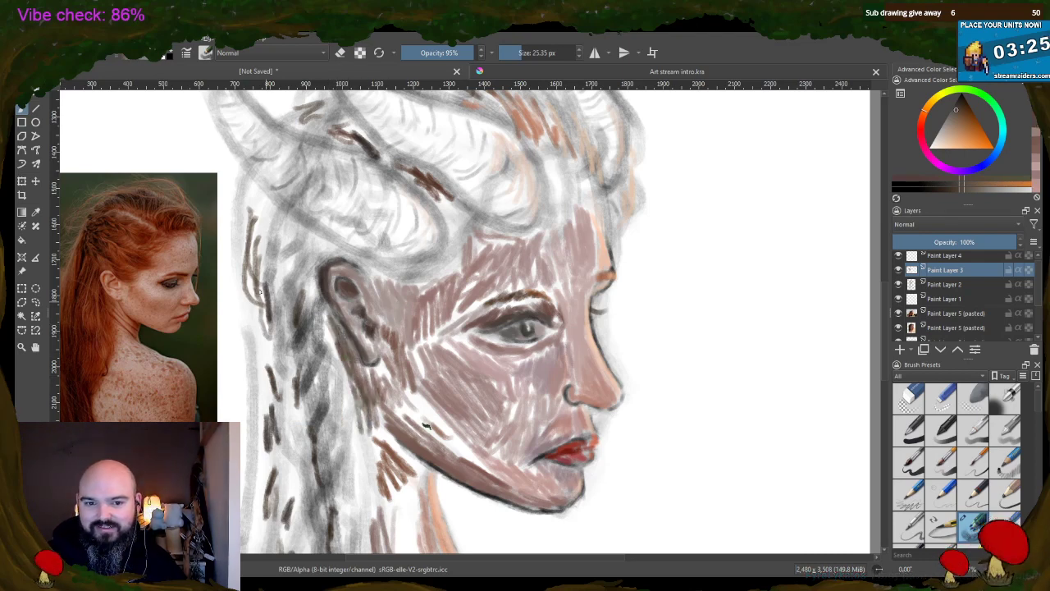
# - Sample red-brown from the reference photo's hair and stroke it onto the hair between the horns, the braid and around the ear
pyautogui.keyDown('ctrl'); pyautogui.click(136, 257); pyautogui.keyUp('ctrl')
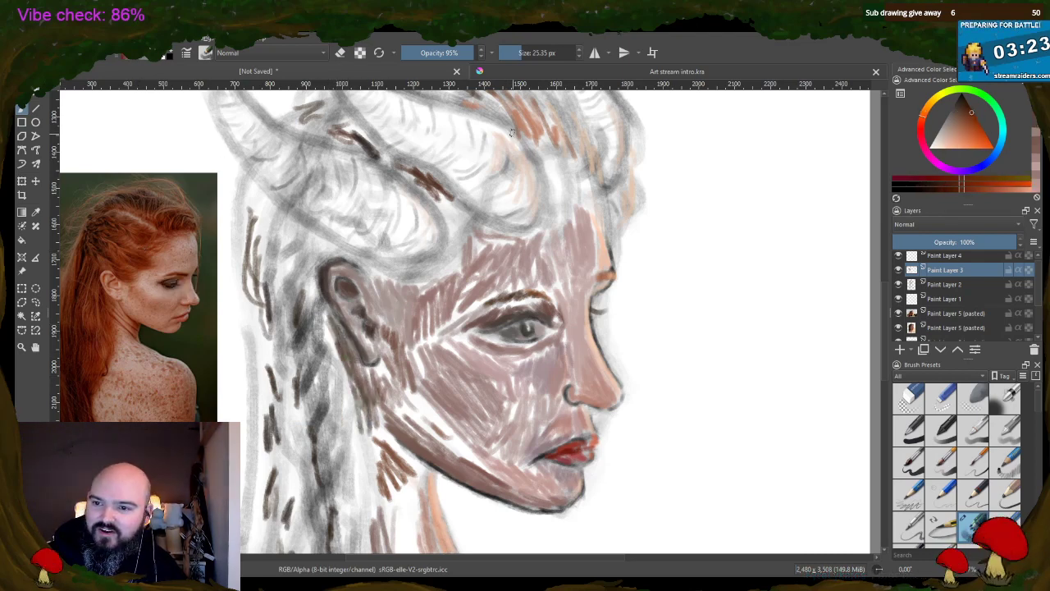
pyautogui.moveTo(510, 131)
pyautogui.mouseDown()
pyautogui.moveTo(527, 110)
pyautogui.moveTo(478, 105)
pyautogui.moveTo(514, 123)
pyautogui.mouseUp()
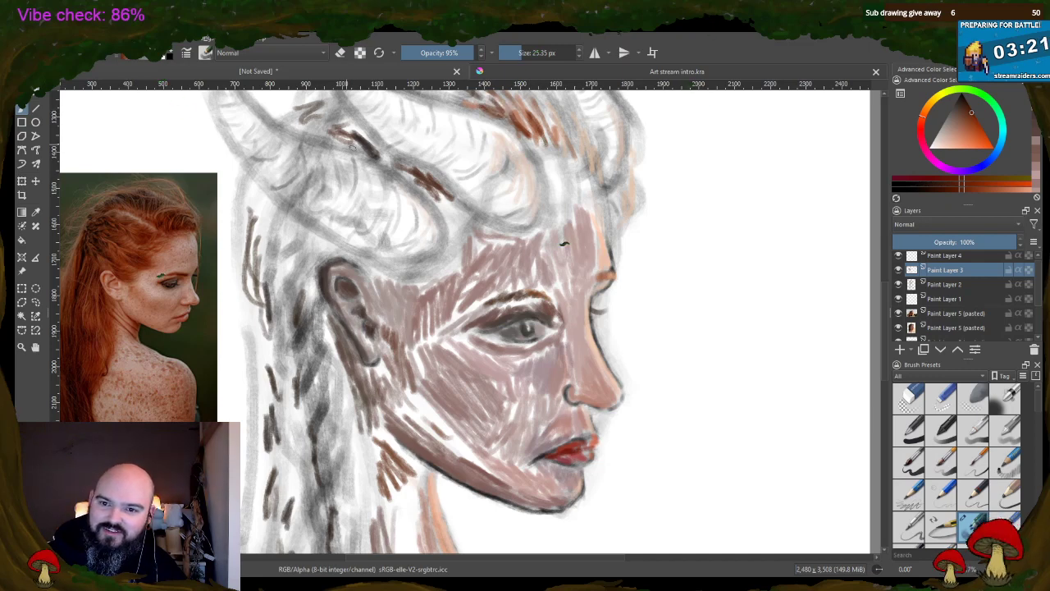
pyautogui.moveTo(349, 139); pyautogui.dragTo(391, 167)
pyautogui.moveTo(310, 223)
pyautogui.mouseDown()
pyautogui.moveTo(284, 258)
pyautogui.moveTo(332, 496)
pyautogui.mouseUp()
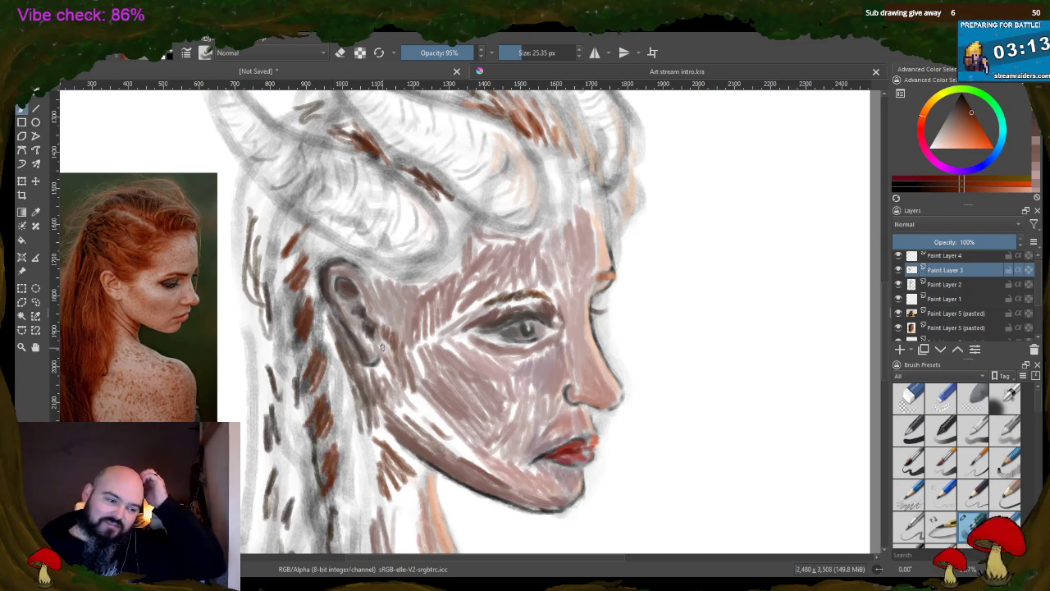
pyautogui.moveTo(321, 246)
pyautogui.mouseDown()
pyautogui.moveTo(365, 268)
pyautogui.moveTo(389, 314)
pyautogui.moveTo(392, 288)
pyautogui.moveTo(380, 279)
pyautogui.mouseUp()
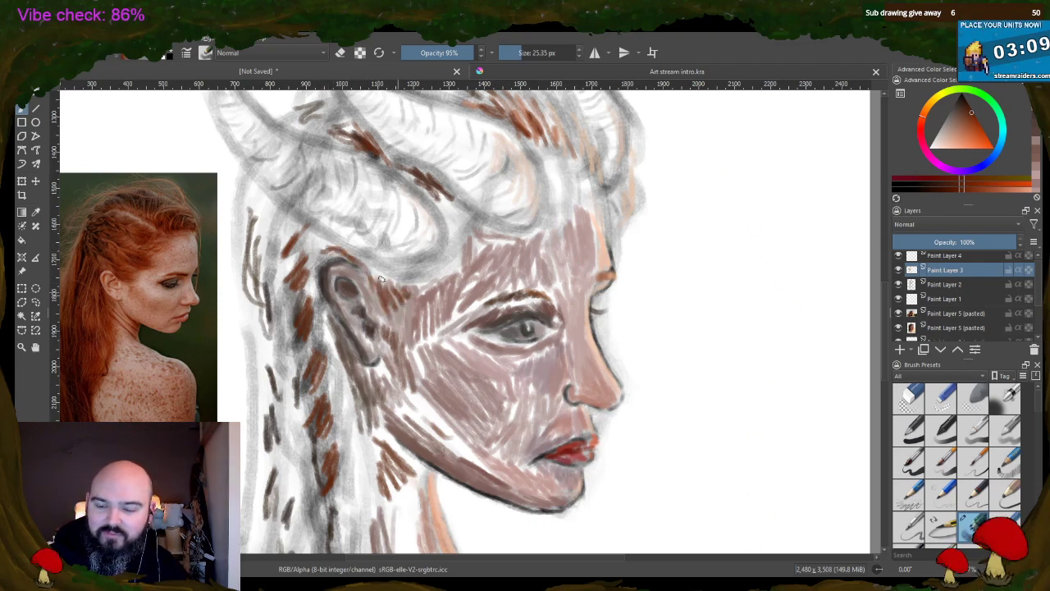
pyautogui.moveTo(342, 245)
pyautogui.mouseDown()
pyautogui.moveTo(324, 261)
pyautogui.moveTo(337, 240)
pyautogui.moveTo(448, 200)
pyautogui.moveTo(461, 216)
pyautogui.mouseUp()
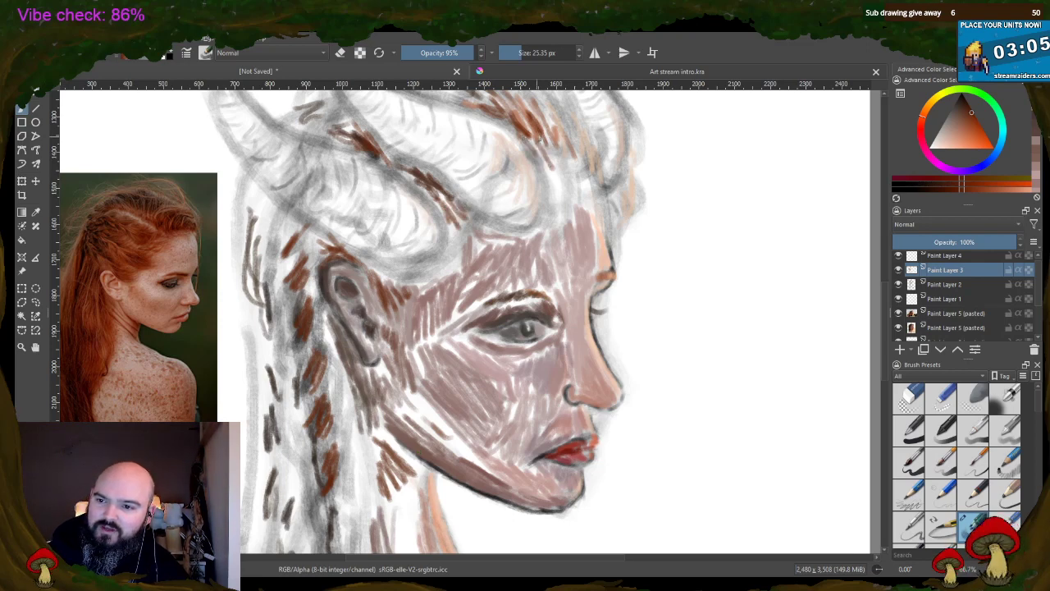
# - Build up red-brown hair strokes along the front hairline with strands onto the forehead, and go over the near eyebrow
pyautogui.moveTo(542, 131)
pyautogui.mouseDown()
pyautogui.moveTo(564, 158)
pyautogui.moveTo(583, 144)
pyautogui.moveTo(590, 161)
pyautogui.moveTo(586, 122)
pyautogui.mouseUp()
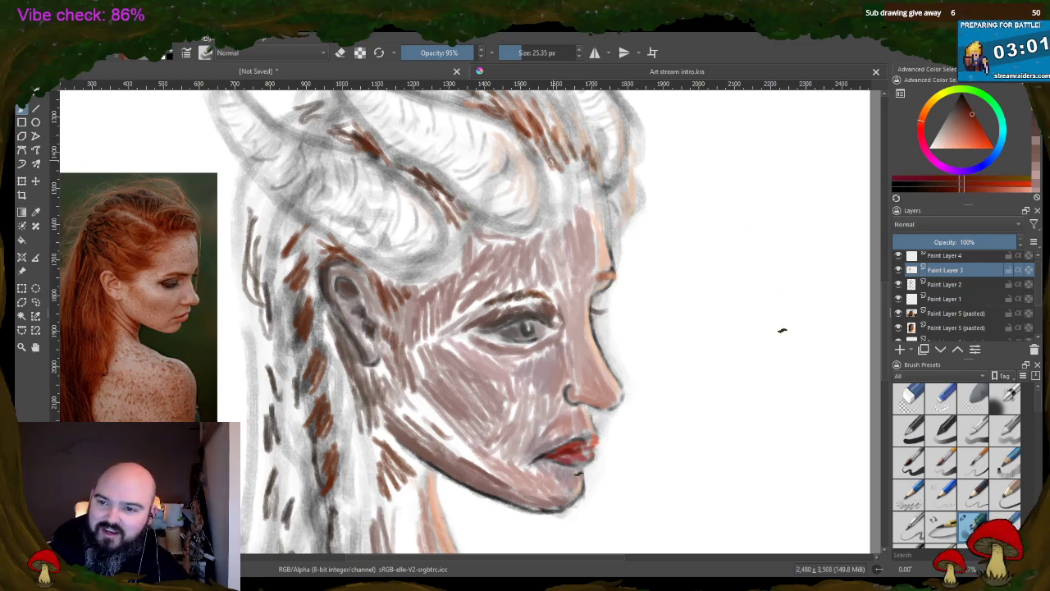
pyautogui.moveTo(544, 133); pyautogui.dragTo(561, 167)
pyautogui.moveTo(572, 123); pyautogui.dragTo(555, 151)
pyautogui.moveTo(530, 106); pyautogui.dragTo(581, 151)
pyautogui.moveTo(585, 113)
pyautogui.mouseDown()
pyautogui.moveTo(574, 161)
pyautogui.moveTo(593, 210)
pyautogui.mouseUp()
pyautogui.moveTo(599, 246); pyautogui.dragTo(585, 214)
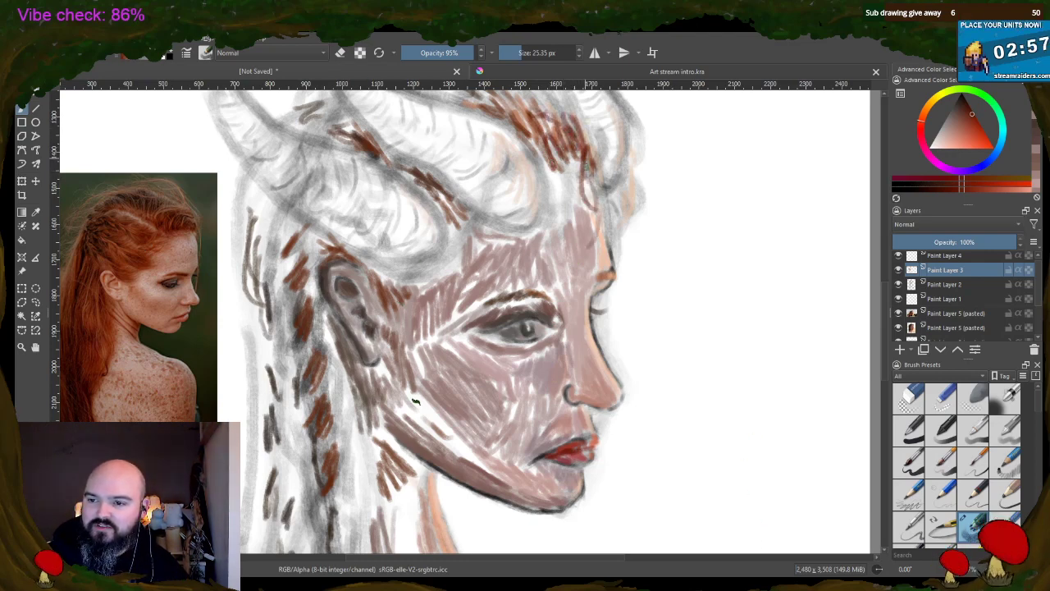
pyautogui.moveTo(588, 159); pyautogui.dragTo(582, 195)
pyautogui.moveTo(567, 163); pyautogui.dragTo(561, 206)
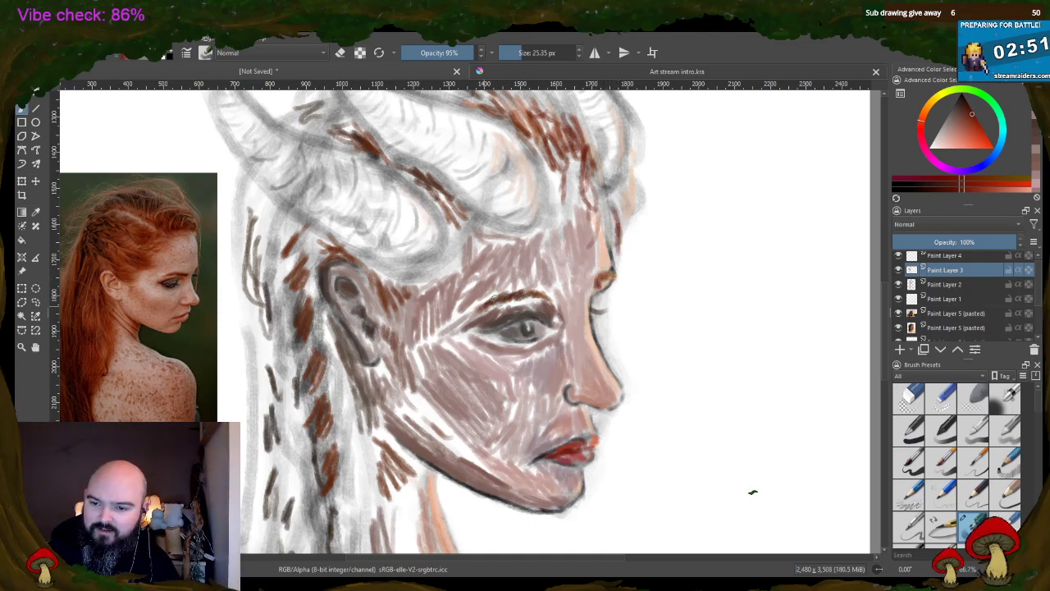
pyautogui.moveTo(491, 304); pyautogui.dragTo(535, 292)
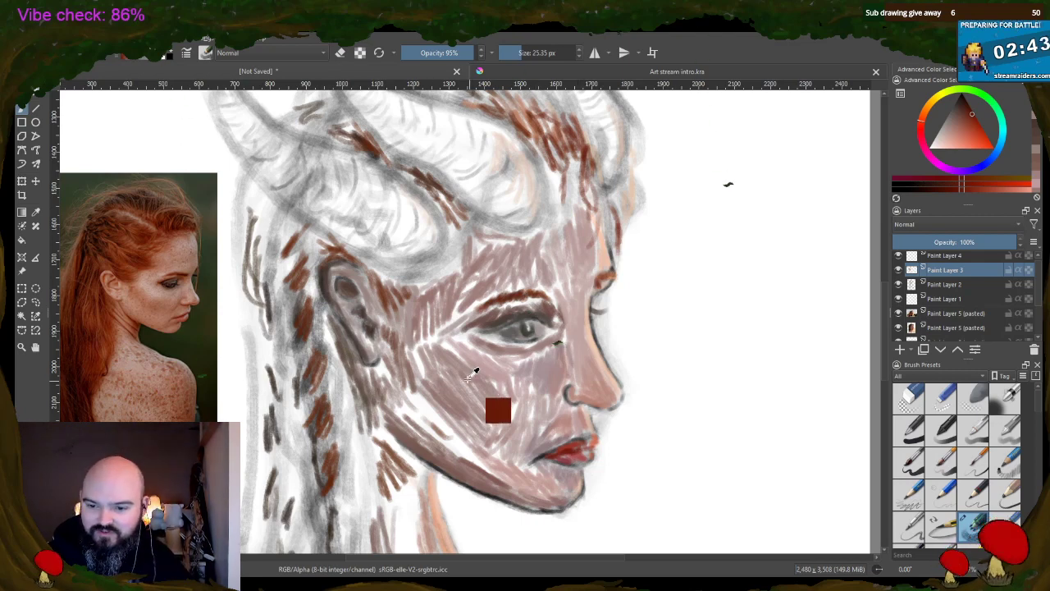
# - Fill white gaps on the temple, rear cheek and back of the jaw with sampled muted pink-brown skin tones
pyautogui.keyDown('ctrl'); pyautogui.click(473, 369); pyautogui.keyUp('ctrl')
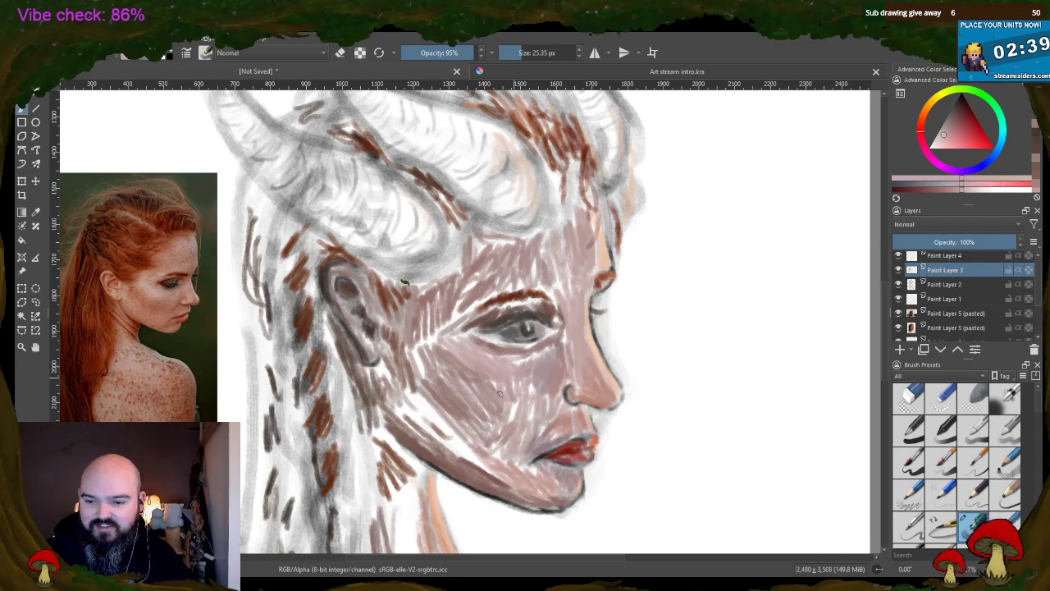
pyautogui.moveTo(438, 376)
pyautogui.keyDown('ctrl'); pyautogui.mouseDown()
pyautogui.moveTo(452, 400)
pyautogui.moveTo(447, 448)
pyautogui.mouseUp(); pyautogui.keyUp('ctrl')
pyautogui.moveTo(414, 402); pyautogui.dragTo(497, 472)
pyautogui.moveTo(426, 369)
pyautogui.mouseDown()
pyautogui.moveTo(415, 399)
pyautogui.moveTo(410, 380)
pyautogui.mouseUp()
pyautogui.moveTo(432, 333); pyautogui.dragTo(419, 374)
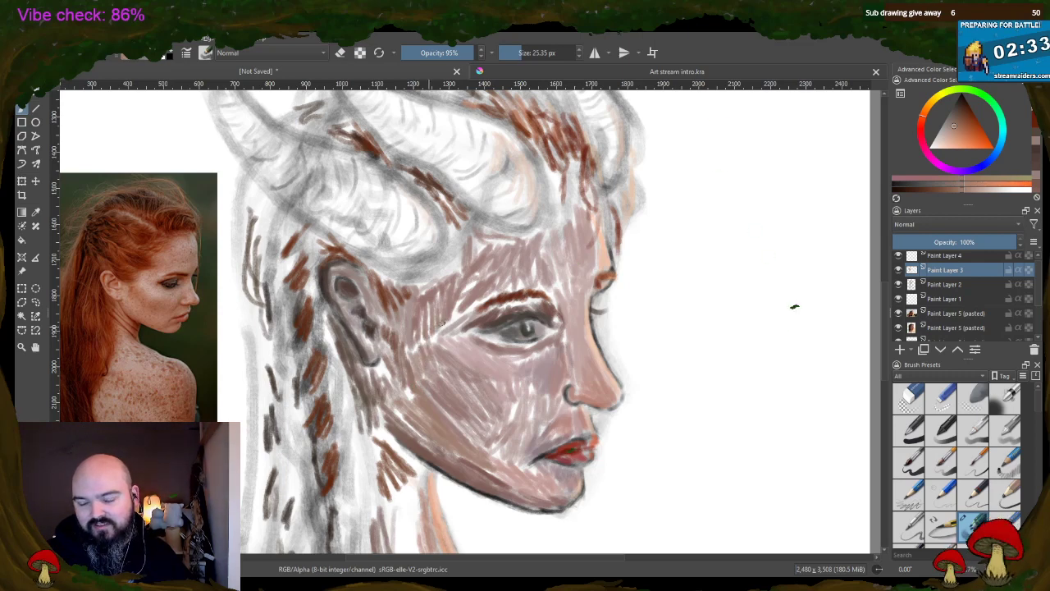
pyautogui.moveTo(461, 302)
pyautogui.mouseDown()
pyautogui.moveTo(443, 330)
pyautogui.moveTo(461, 327)
pyautogui.moveTo(419, 345)
pyautogui.moveTo(375, 407)
pyautogui.mouseUp()
pyautogui.moveTo(417, 376); pyautogui.dragTo(397, 407)
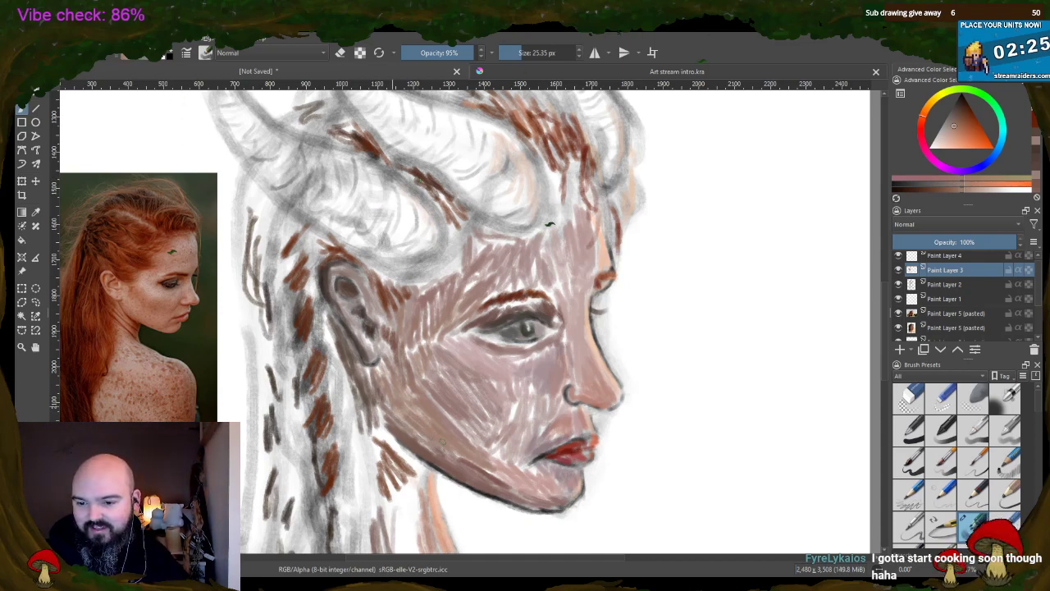
# - Cover the remaining white gaps along the front jaw, chin, upper lip area and beside the nostril with sampled skin tones
pyautogui.keyDown('ctrl'); pyautogui.click(482, 464); pyautogui.keyUp('ctrl')
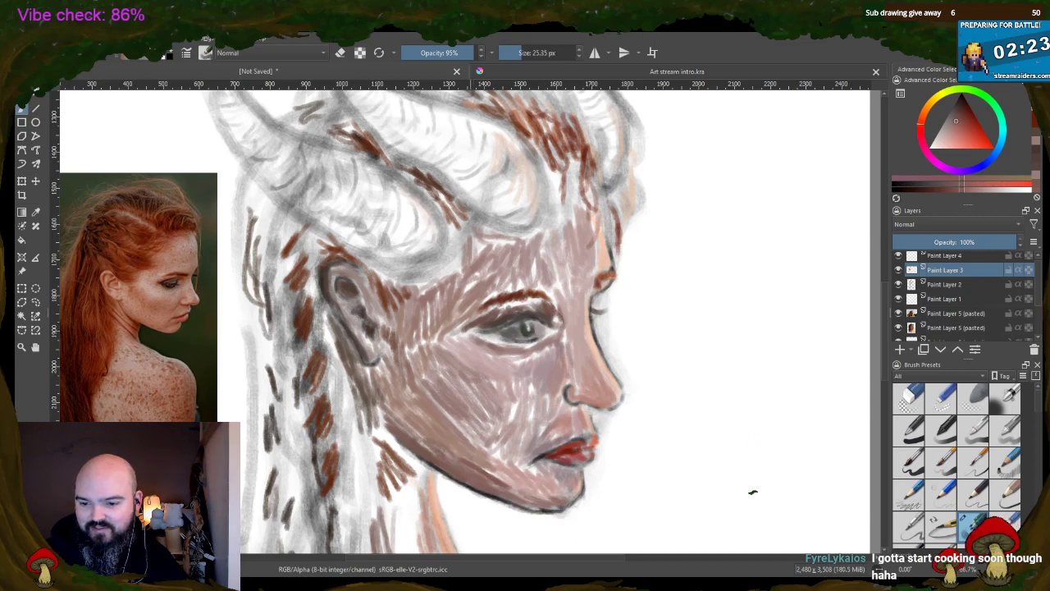
pyautogui.keyDown('ctrl'); pyautogui.click(516, 486); pyautogui.keyUp('ctrl')
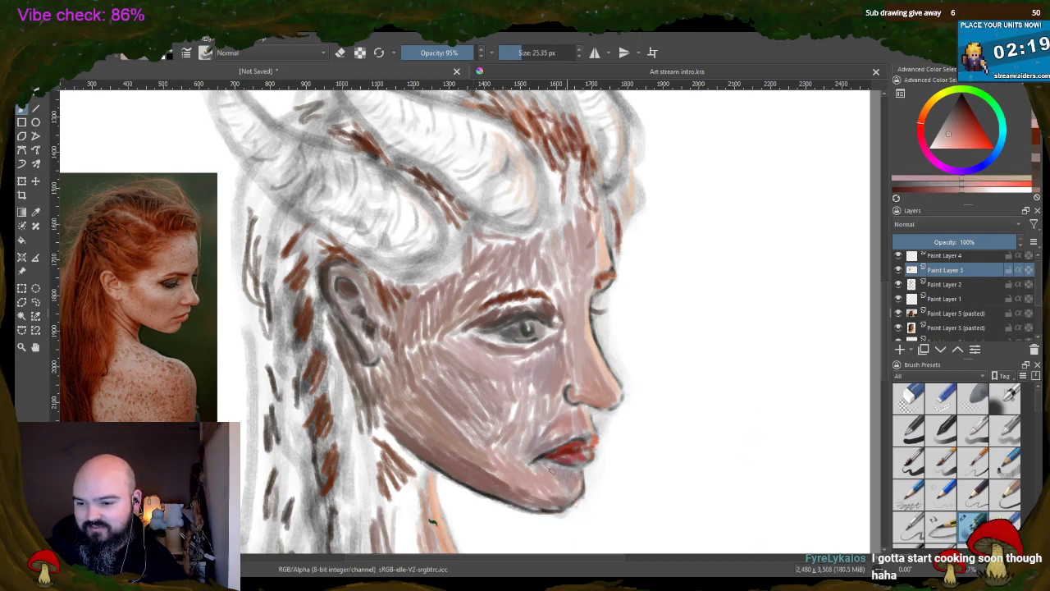
pyautogui.keyDown('ctrl'); pyautogui.click(544, 428); pyautogui.keyUp('ctrl')
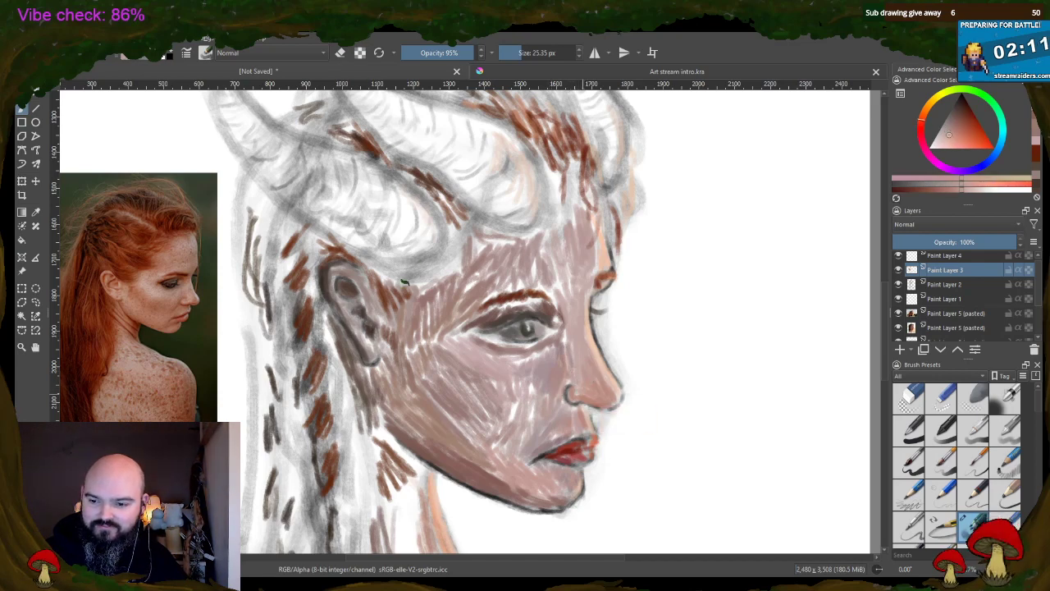
pyautogui.keyDown('ctrl'); pyautogui.click(604, 395); pyautogui.keyUp('ctrl')
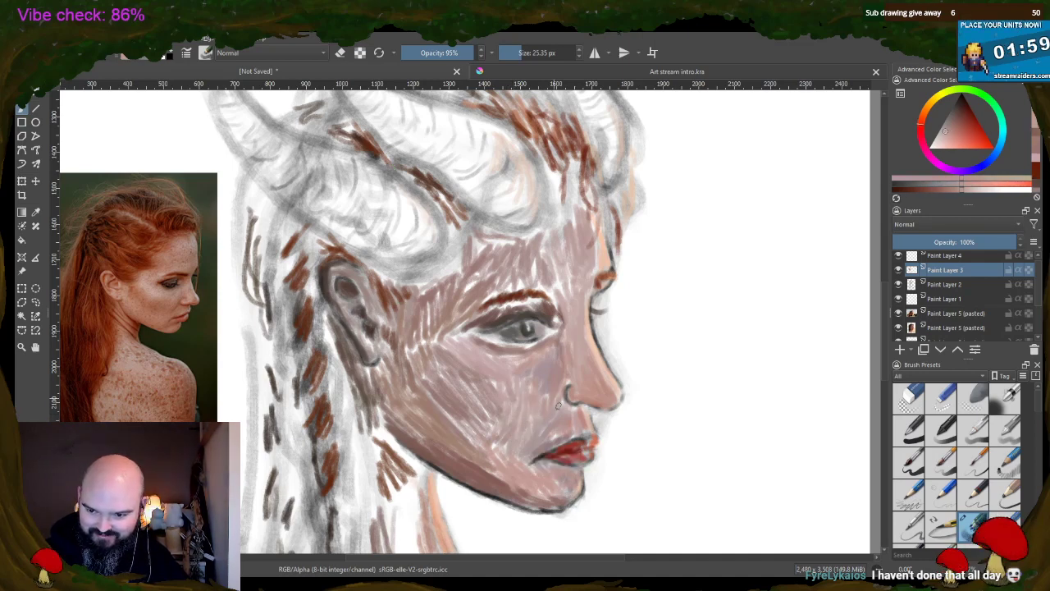
# - Blend the lower cheek into the jaw by filling its white gaps with skin tones sampled from the neighbouring cheek
pyautogui.keyDown('ctrl'); pyautogui.click(480, 428); pyautogui.keyUp('ctrl')
pyautogui.keyDown('ctrl'); pyautogui.click(483, 417); pyautogui.keyUp('ctrl')
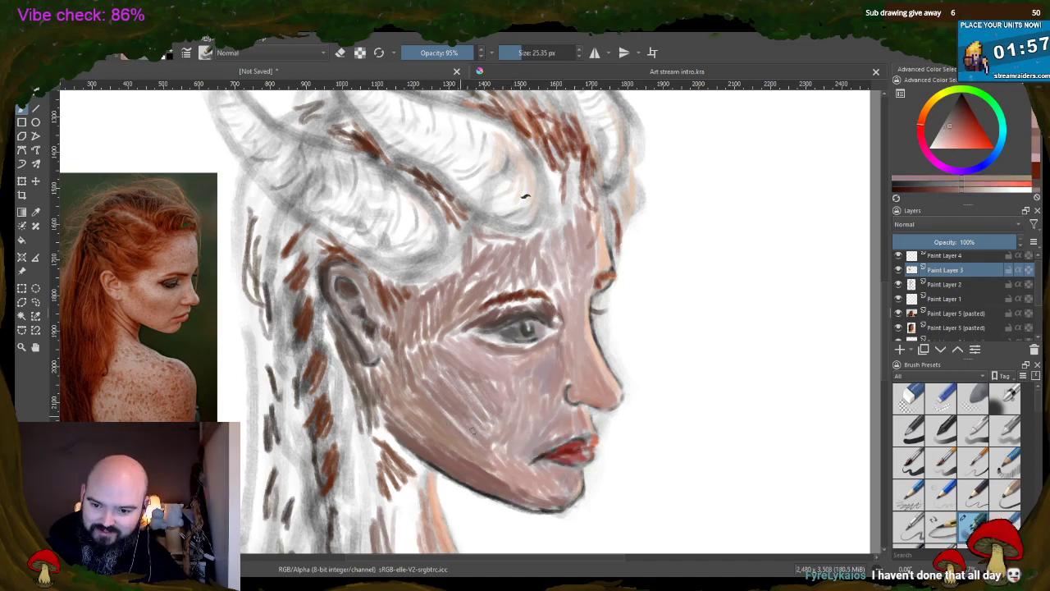
pyautogui.keyDown('ctrl'); pyautogui.click(504, 445); pyautogui.keyUp('ctrl')
pyautogui.keyDown('ctrl'); pyautogui.click(504, 452); pyautogui.keyUp('ctrl')
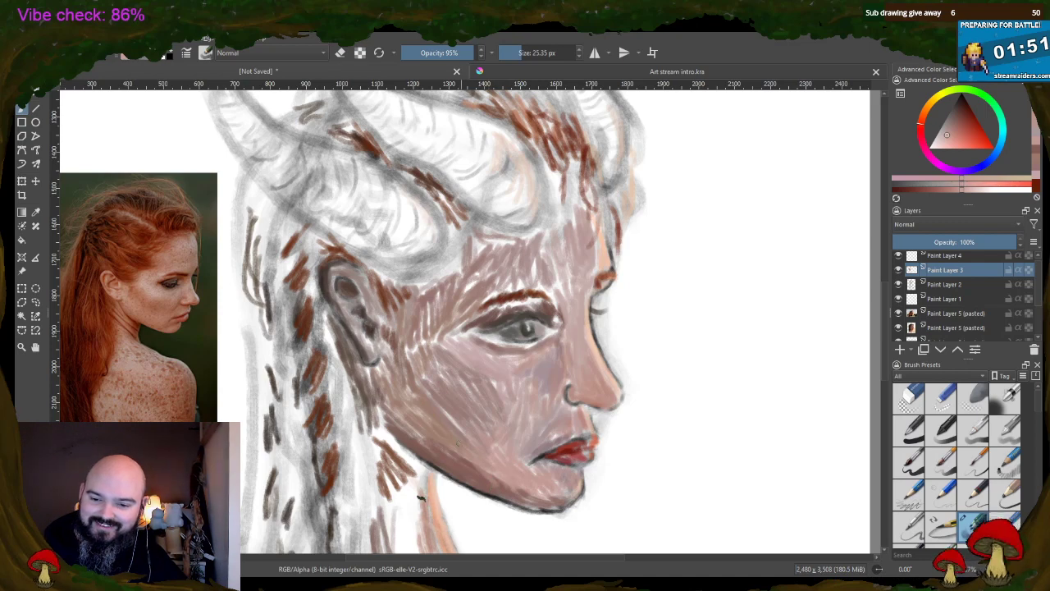
pyautogui.keyDown('ctrl'); pyautogui.click(457, 435); pyautogui.keyUp('ctrl')
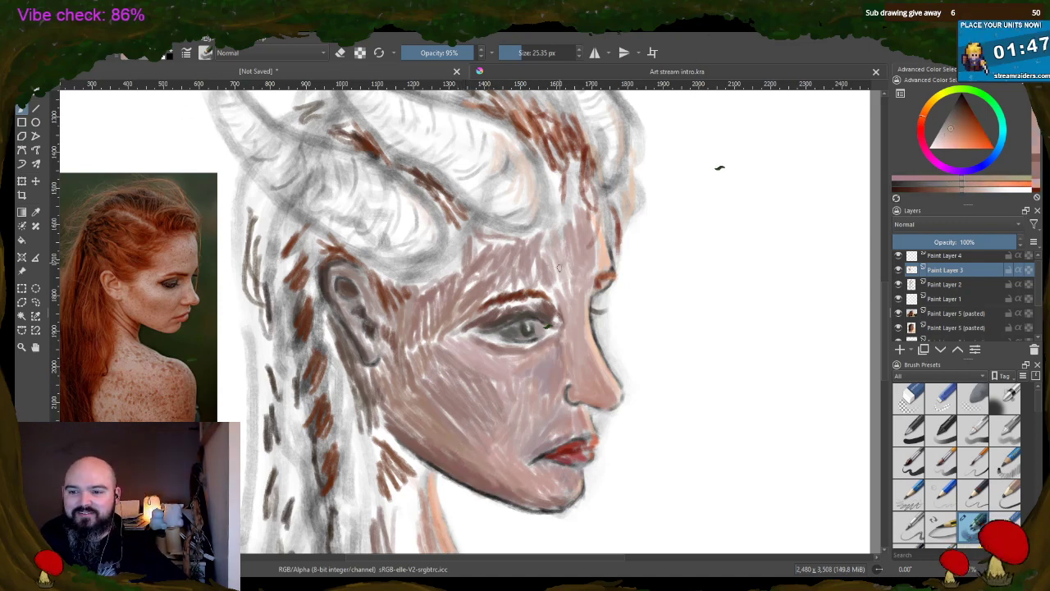
# - Paint sampled pink and peach skin tones over the front of the forehead and nose bridge, and extend the lips with sampled red
pyautogui.keyDown('ctrl'); pyautogui.click(572, 305); pyautogui.keyUp('ctrl')
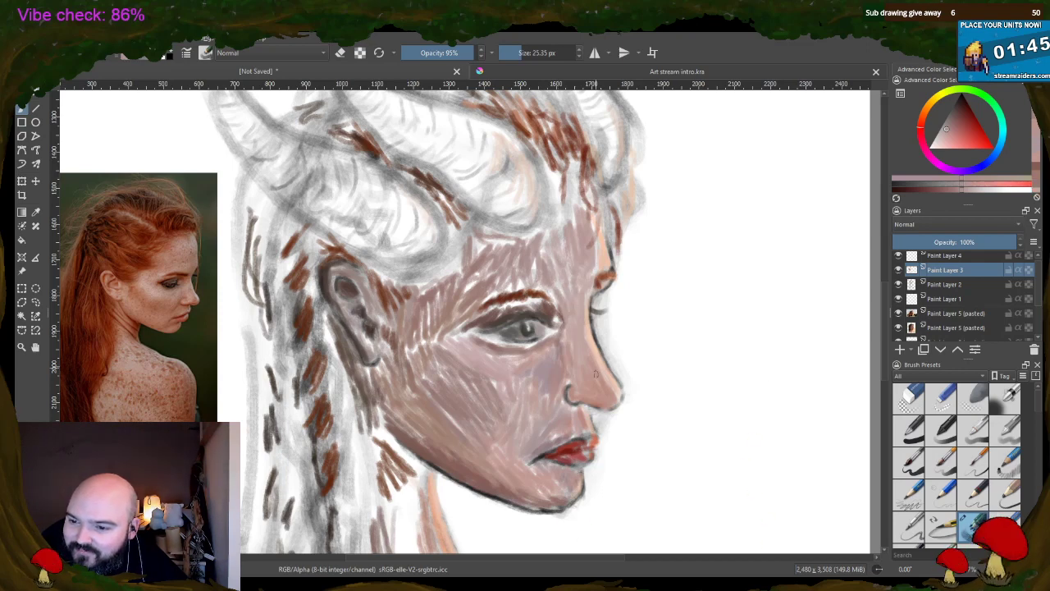
pyautogui.keyDown('ctrl'); pyautogui.click(599, 392); pyautogui.keyUp('ctrl')
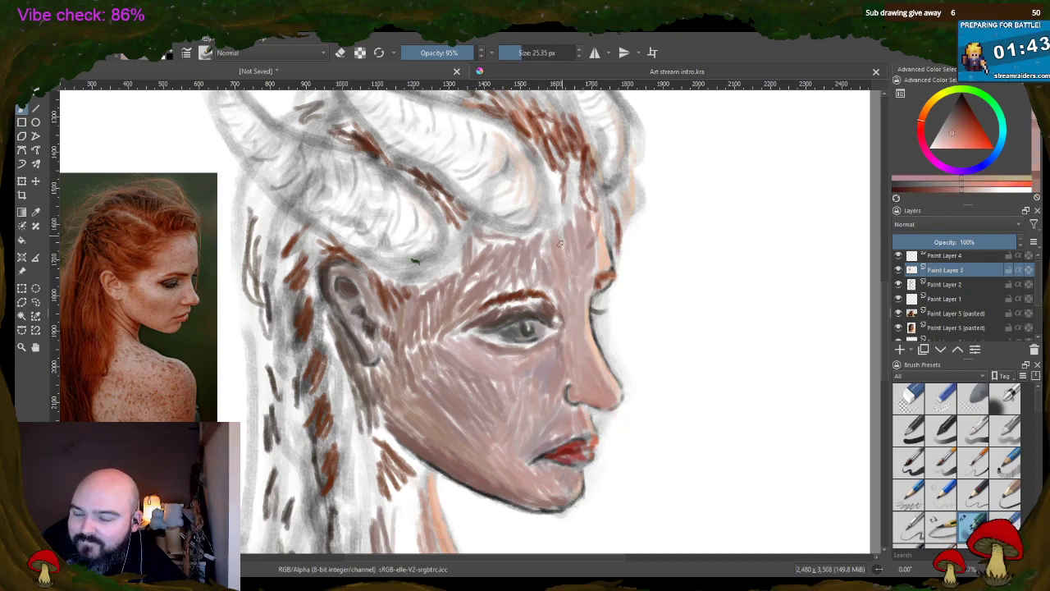
pyautogui.keyDown('ctrl'); pyautogui.click(591, 349); pyautogui.keyUp('ctrl')
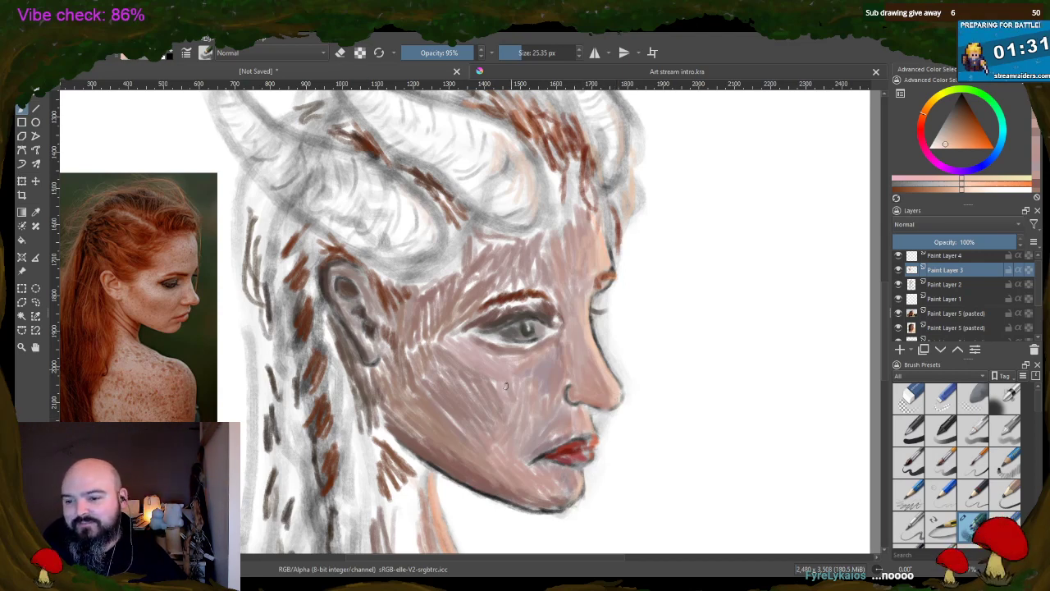
pyautogui.keyDown('ctrl'); pyautogui.click(598, 441); pyautogui.keyUp('ctrl')
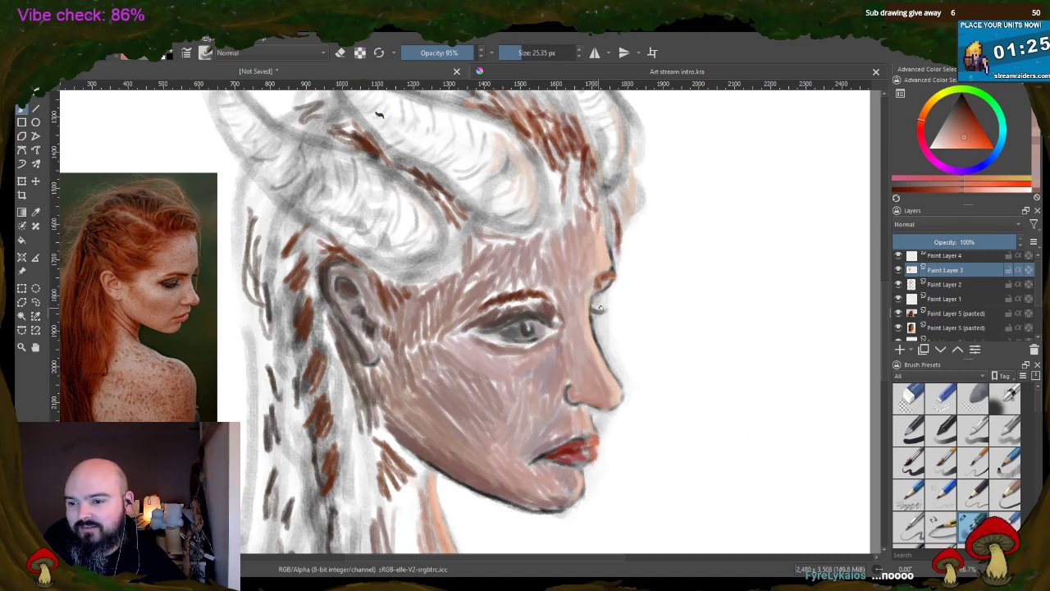
# - Paint the far eyelid light peach and fill the skin around the near eye with sampled brown and pinkish tones
pyautogui.keyDown('ctrl'); pyautogui.click(630, 197); pyautogui.keyUp('ctrl')
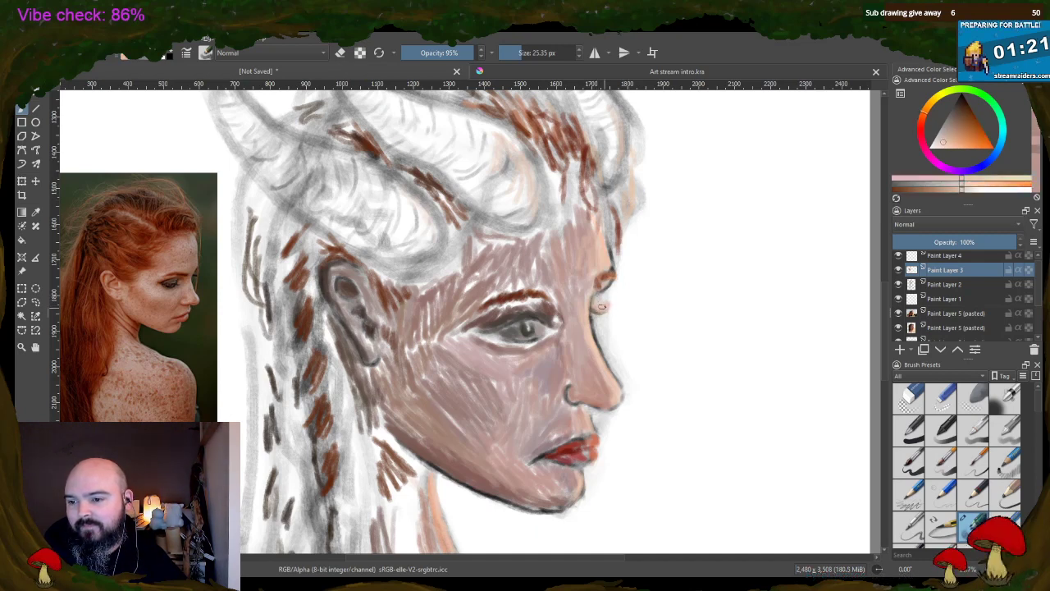
pyautogui.keyDown('ctrl'); pyautogui.click(509, 316); pyautogui.keyUp('ctrl')
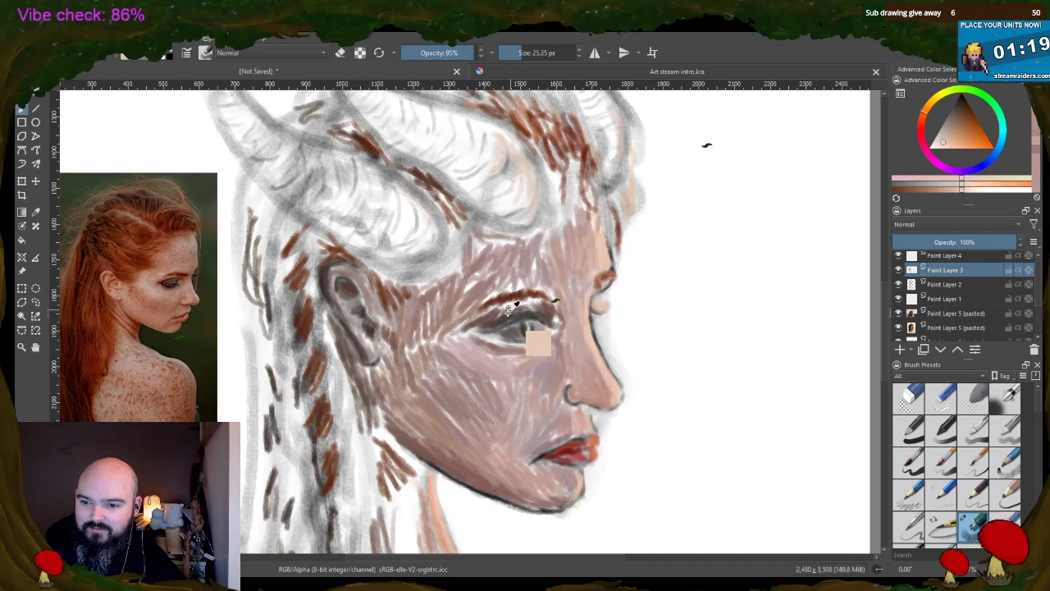
pyautogui.keyDown('ctrl'); pyautogui.click(519, 291); pyautogui.keyUp('ctrl')
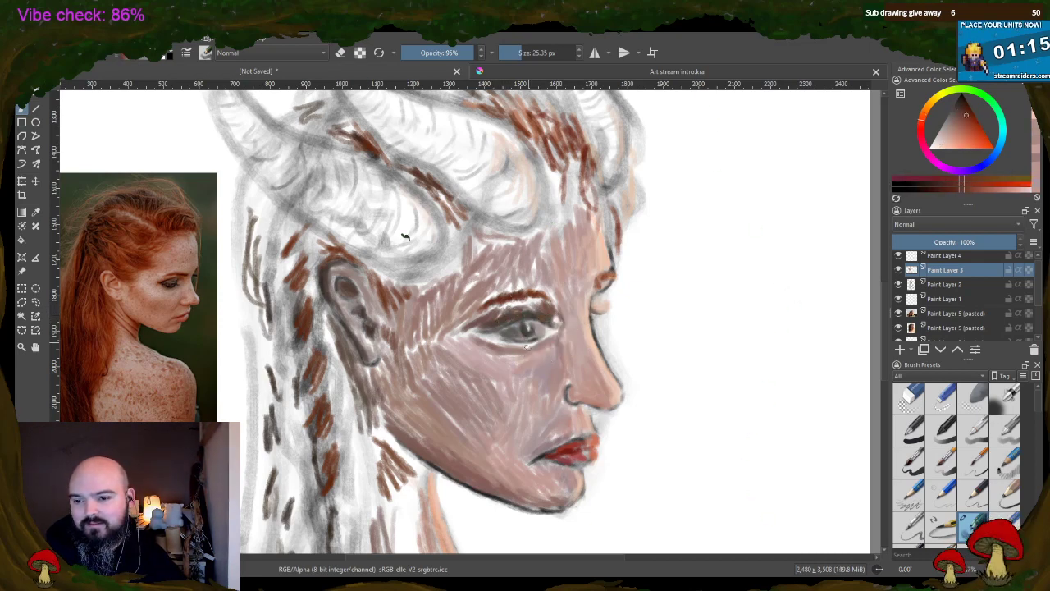
pyautogui.keyDown('ctrl'); pyautogui.click(497, 338); pyautogui.keyUp('ctrl')
pyautogui.keyDown('ctrl'); pyautogui.click(488, 338); pyautogui.keyUp('ctrl')
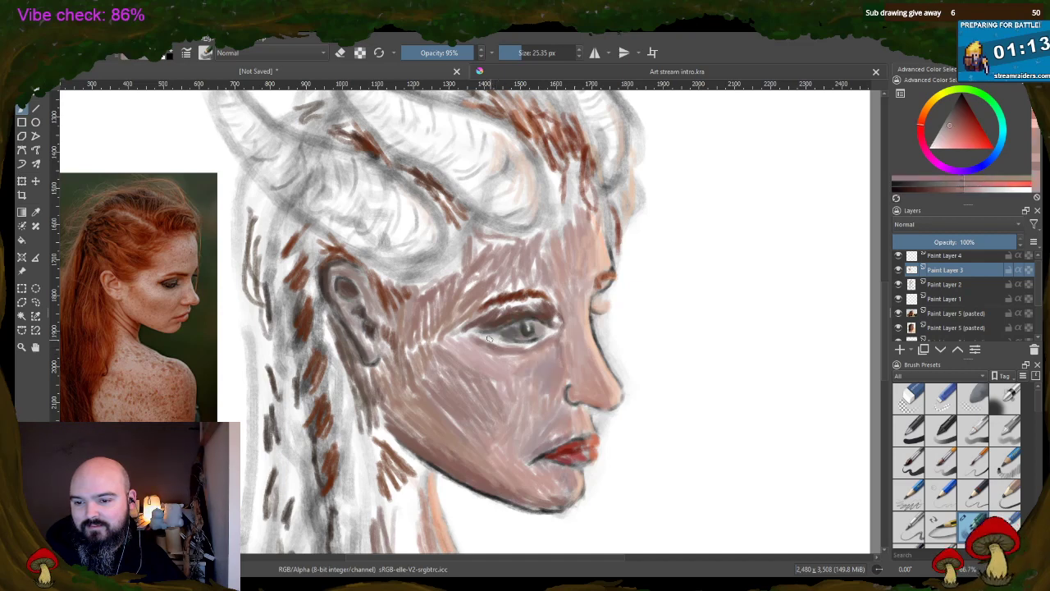
pyautogui.moveTo(488, 338); pyautogui.dragTo(542, 336)
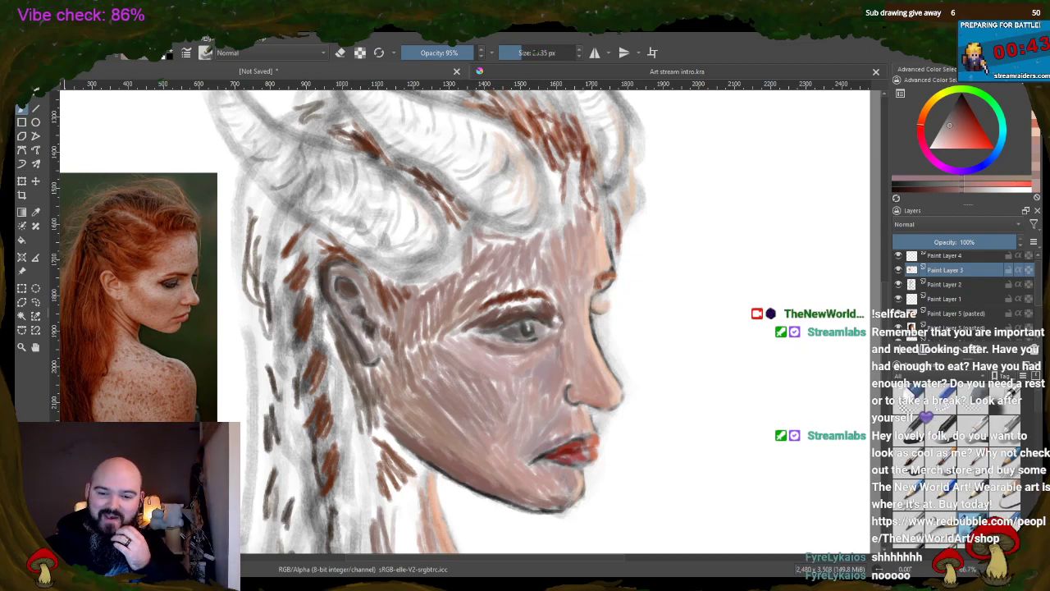
# - Fill the upper neck below the ear and behind the jaw with brown tones sampled from the jaw and neck
pyautogui.keyDown('ctrl'); pyautogui.click(385, 423); pyautogui.keyUp('ctrl')
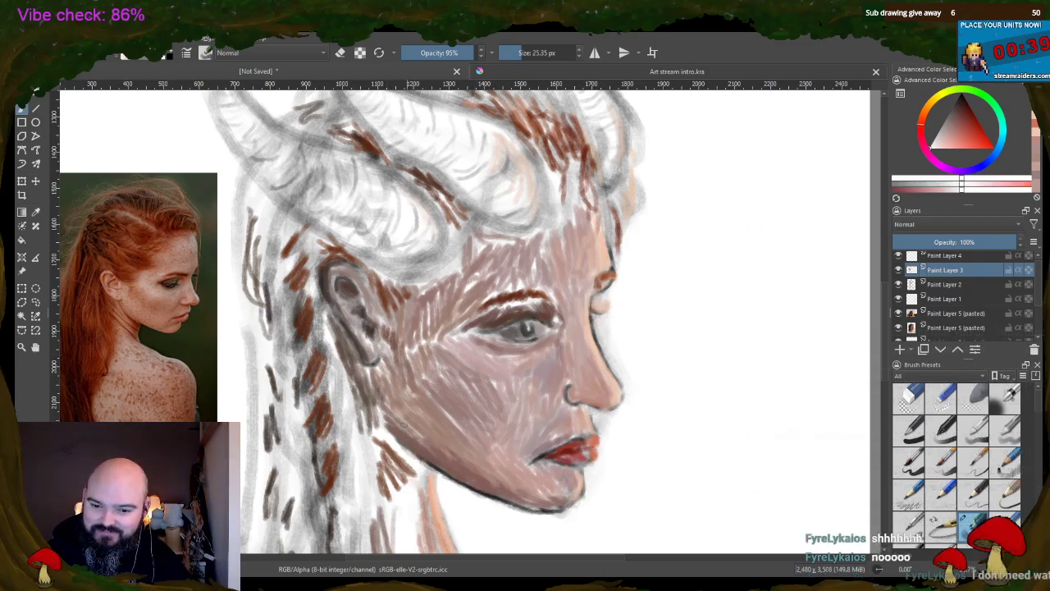
pyautogui.keyDown('ctrl'); pyautogui.click(396, 449); pyautogui.keyUp('ctrl')
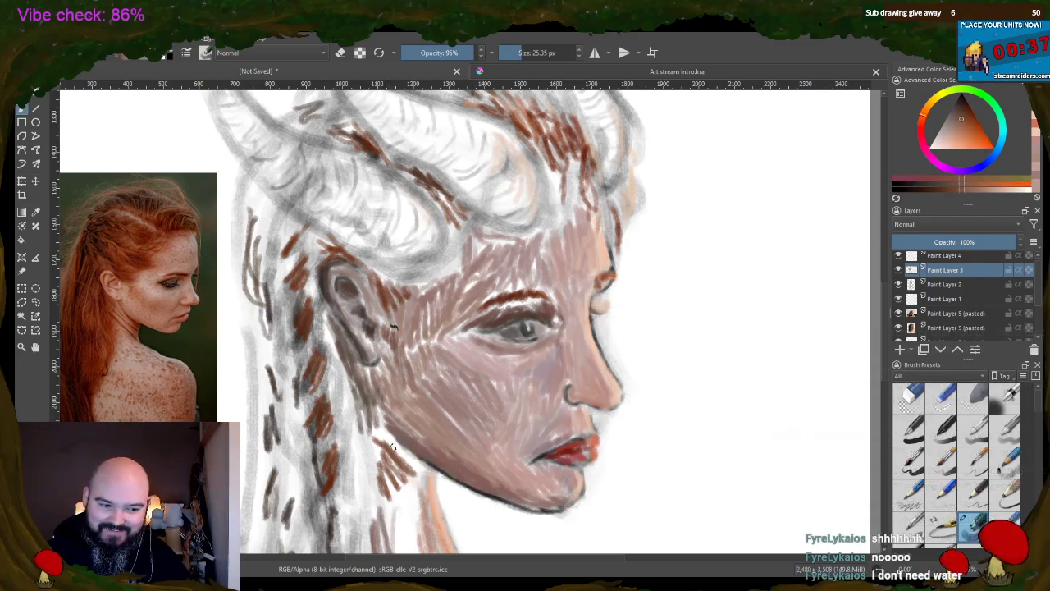
pyautogui.moveTo(390, 416)
pyautogui.mouseDown()
pyautogui.moveTo(378, 459)
pyautogui.moveTo(401, 450)
pyautogui.moveTo(370, 465)
pyautogui.moveTo(369, 505)
pyautogui.mouseUp()
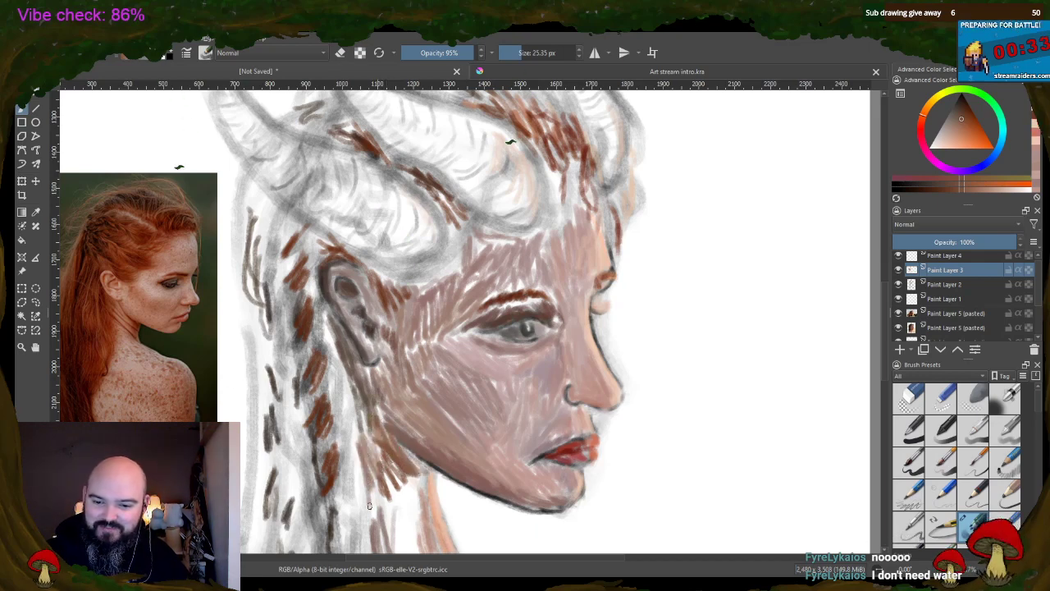
pyautogui.moveTo(375, 440)
pyautogui.mouseDown()
pyautogui.moveTo(363, 509)
pyautogui.moveTo(371, 476)
pyautogui.moveTo(389, 497)
pyautogui.moveTo(382, 522)
pyautogui.mouseUp()
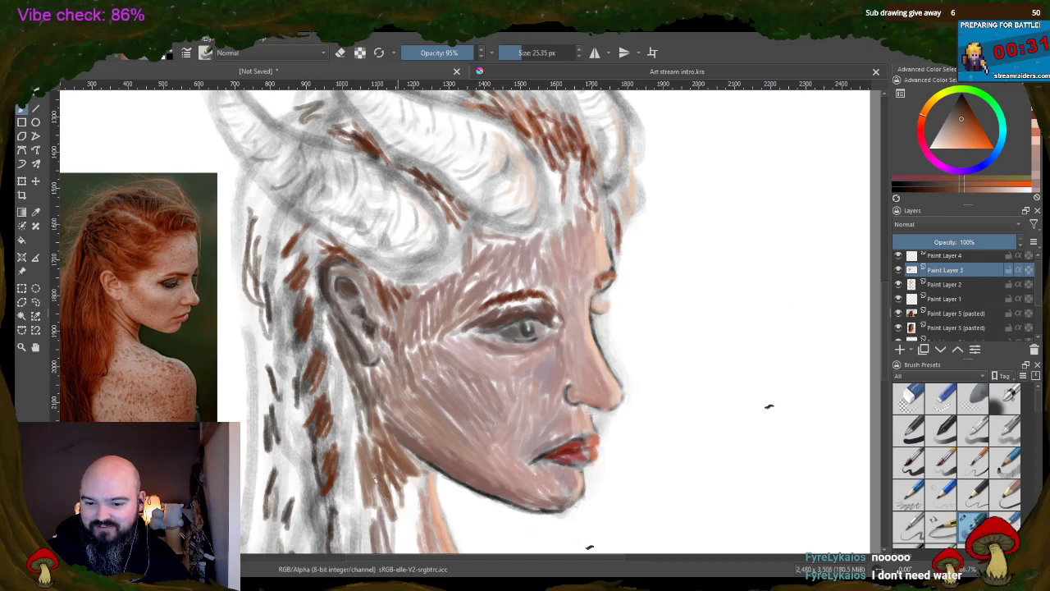
pyautogui.keyDown('ctrl'); pyautogui.click(387, 490); pyautogui.keyUp('ctrl')
pyautogui.moveTo(387, 480)
pyautogui.mouseDown()
pyautogui.moveTo(376, 535)
pyautogui.moveTo(396, 527)
pyautogui.mouseUp()
pyautogui.moveTo(393, 476); pyautogui.dragTo(401, 509)
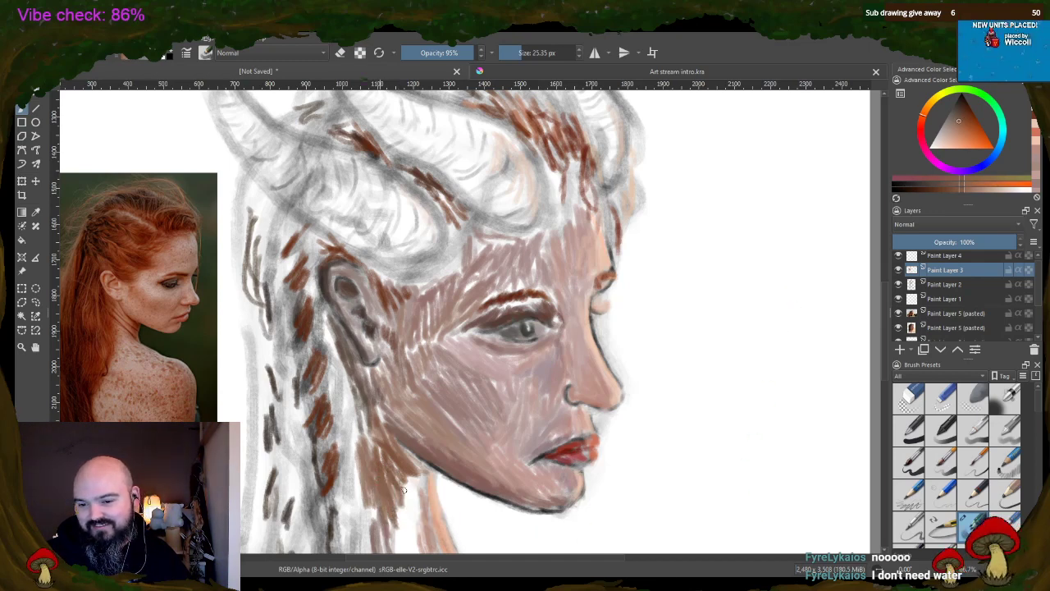
pyautogui.moveTo(357, 428); pyautogui.dragTo(356, 497)
pyautogui.moveTo(365, 407); pyautogui.dragTo(356, 443)
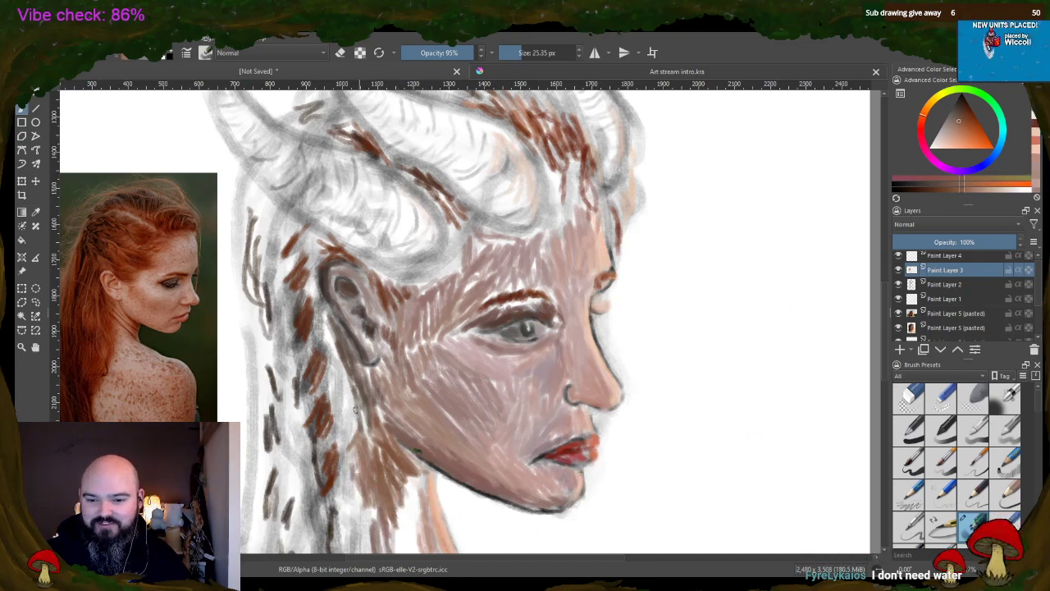
pyautogui.moveTo(365, 388); pyautogui.dragTo(362, 437)
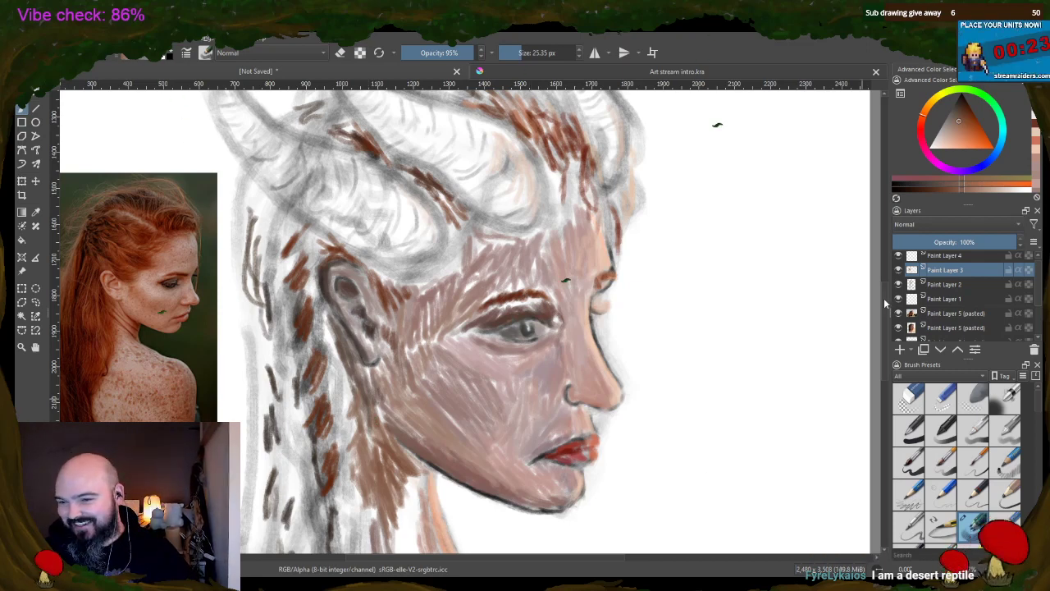
# - Paint the front of the neck with sampled pink-brown and peach tones, and soften the dark jaw outline with sampled brown
pyautogui.scroll(-3, 884, 303)
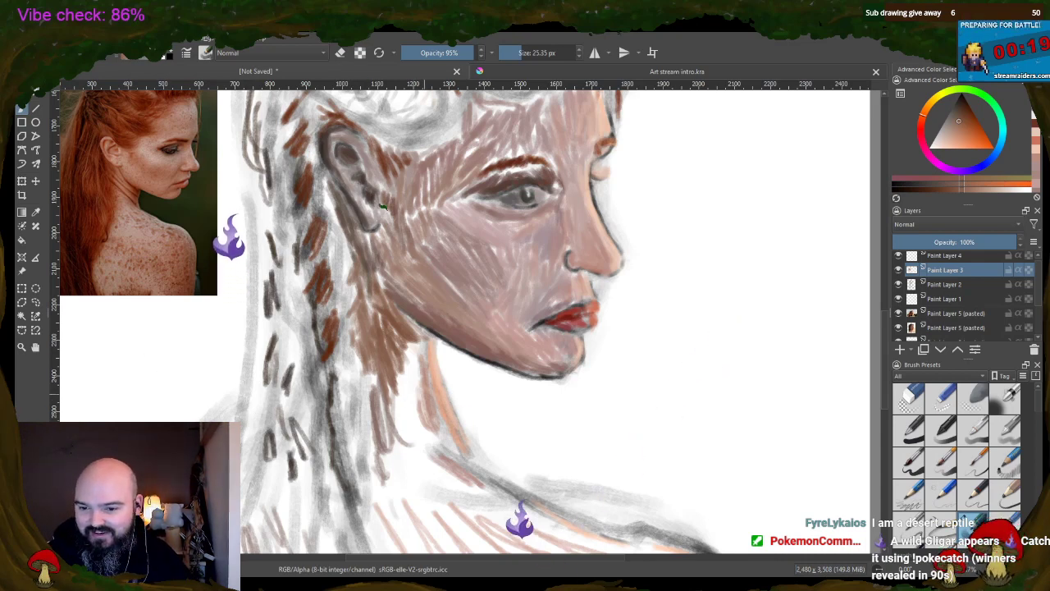
pyautogui.keyDown('ctrl'); pyautogui.click(457, 423); pyautogui.keyUp('ctrl')
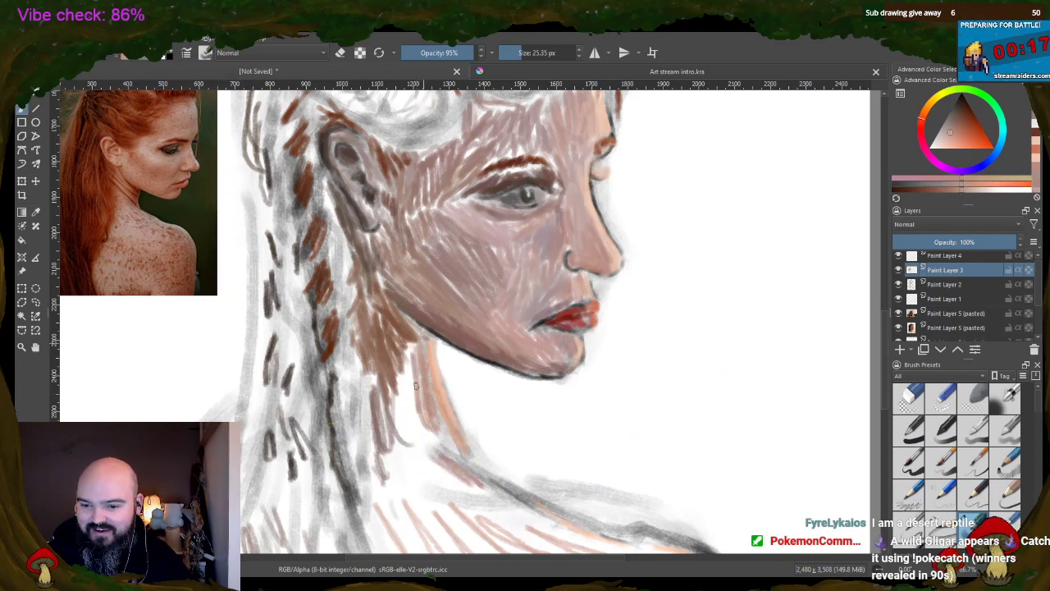
pyautogui.moveTo(415, 361); pyautogui.dragTo(407, 435)
pyautogui.moveTo(420, 385); pyautogui.dragTo(440, 441)
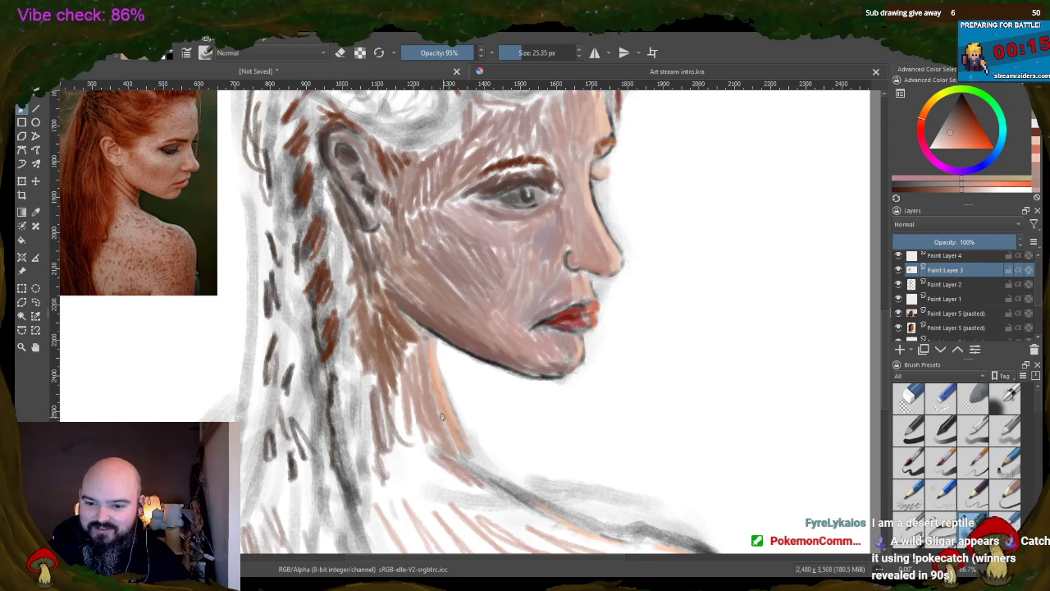
pyautogui.keyDown('ctrl'); pyautogui.click(452, 409); pyautogui.keyUp('ctrl')
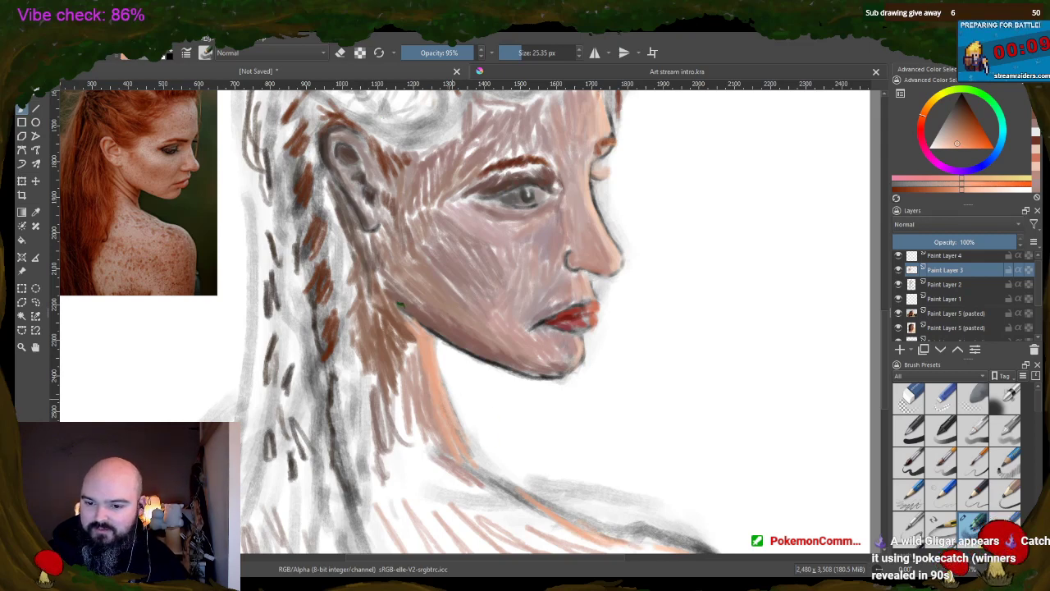
pyautogui.keyDown('ctrl'); pyautogui.click(456, 395); pyautogui.keyUp('ctrl')
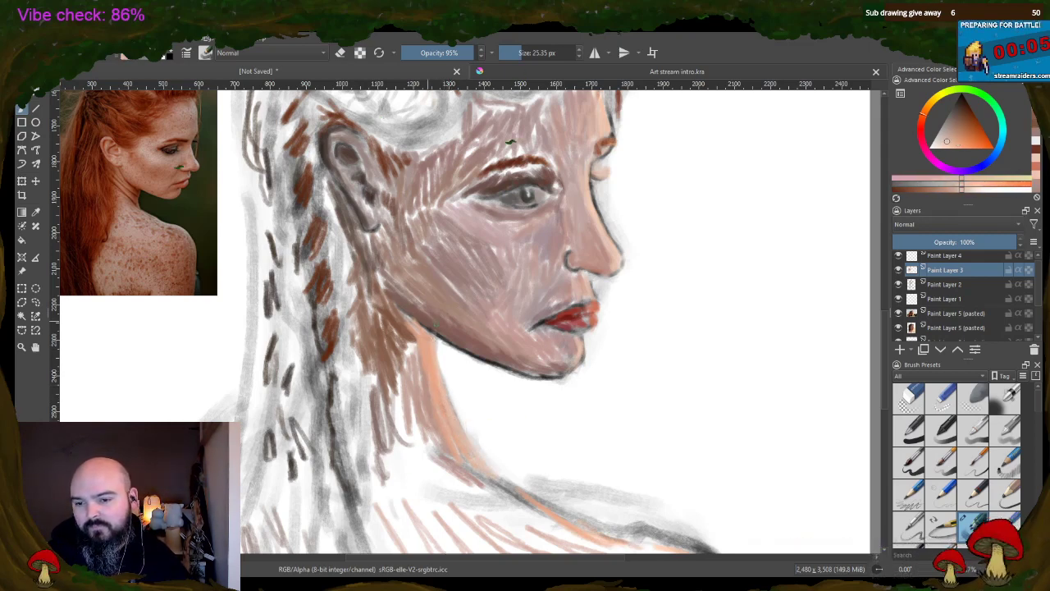
pyautogui.keyDown('ctrl'); pyautogui.click(445, 324); pyautogui.keyUp('ctrl')
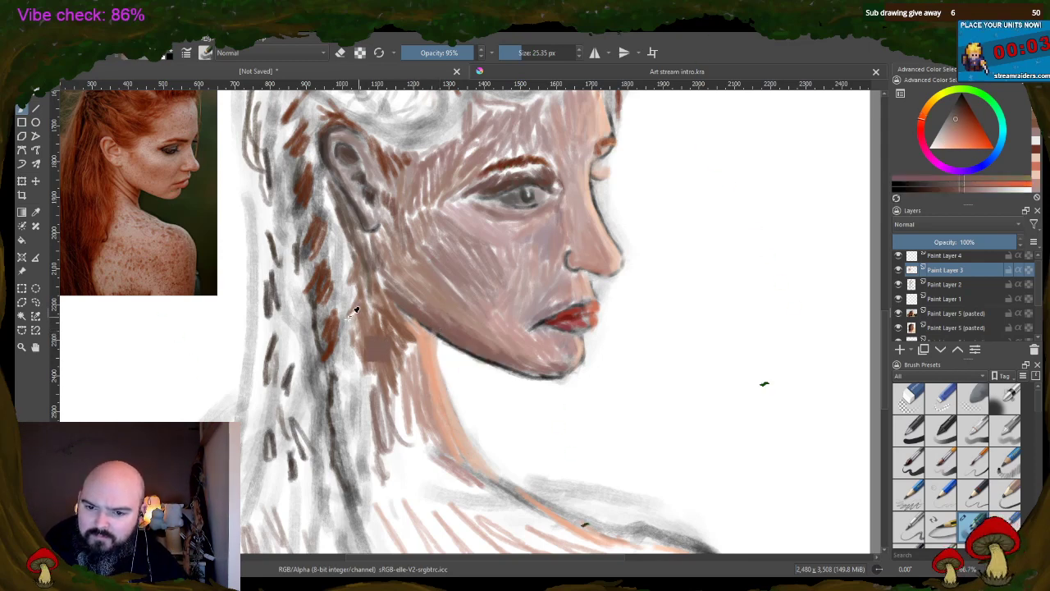
pyautogui.keyDown('ctrl'); pyautogui.click(391, 310); pyautogui.keyUp('ctrl')
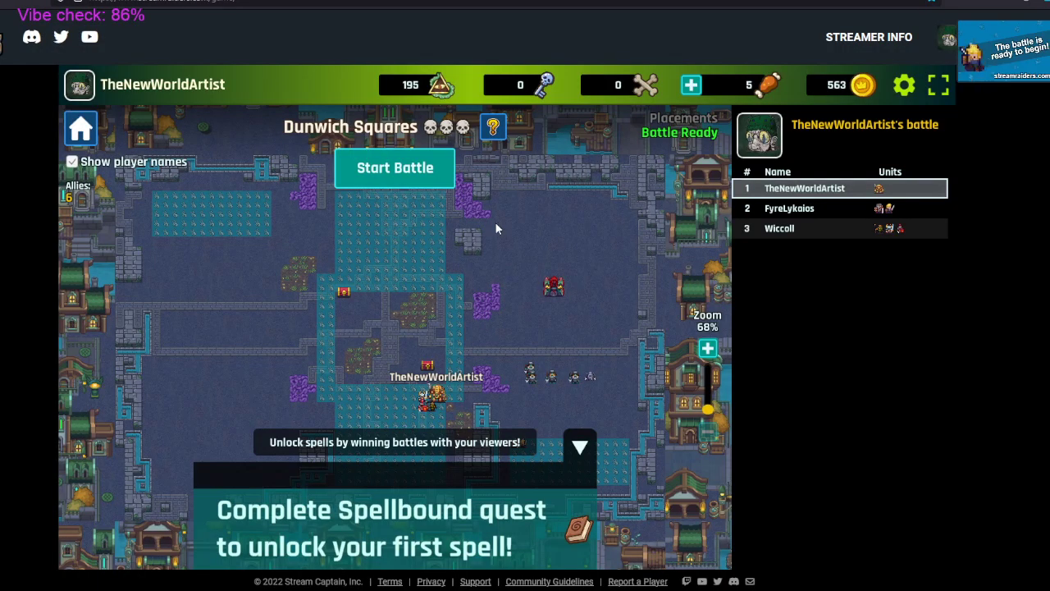
# - Switch to Stream Raiders, start the Dunwich Squares battle, and collect the Salvage Chest rewards after it
pyautogui.click(580, 446)
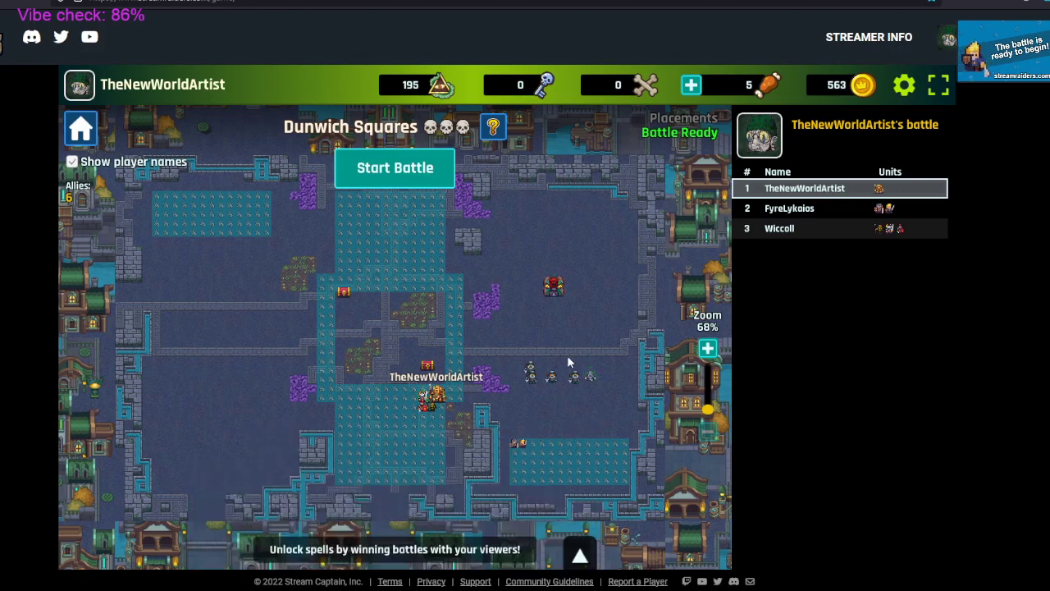
pyautogui.click(392, 169)
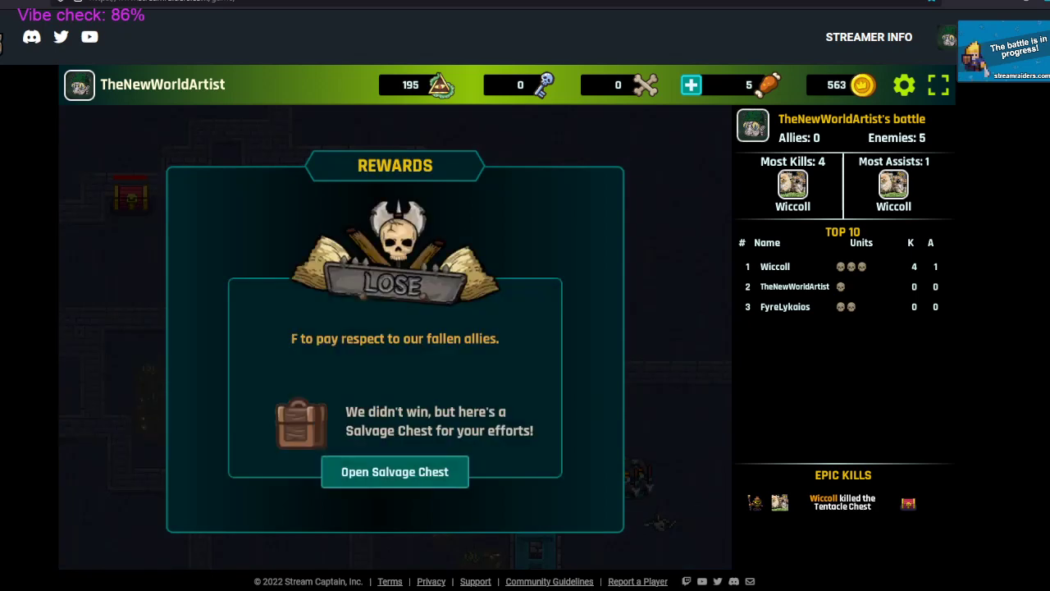
pyautogui.click(382, 474)
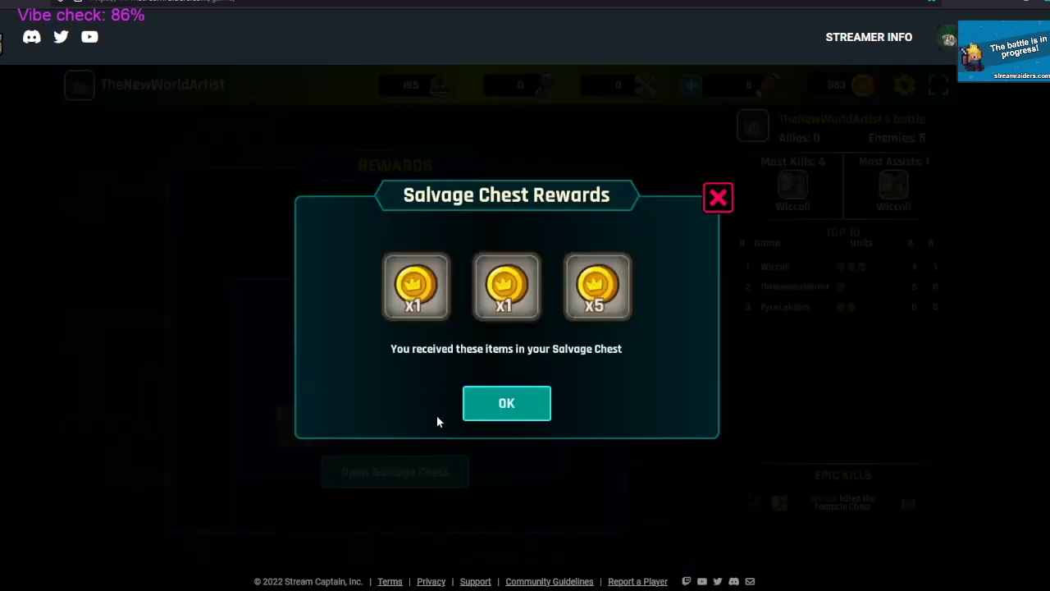
pyautogui.click(534, 397)
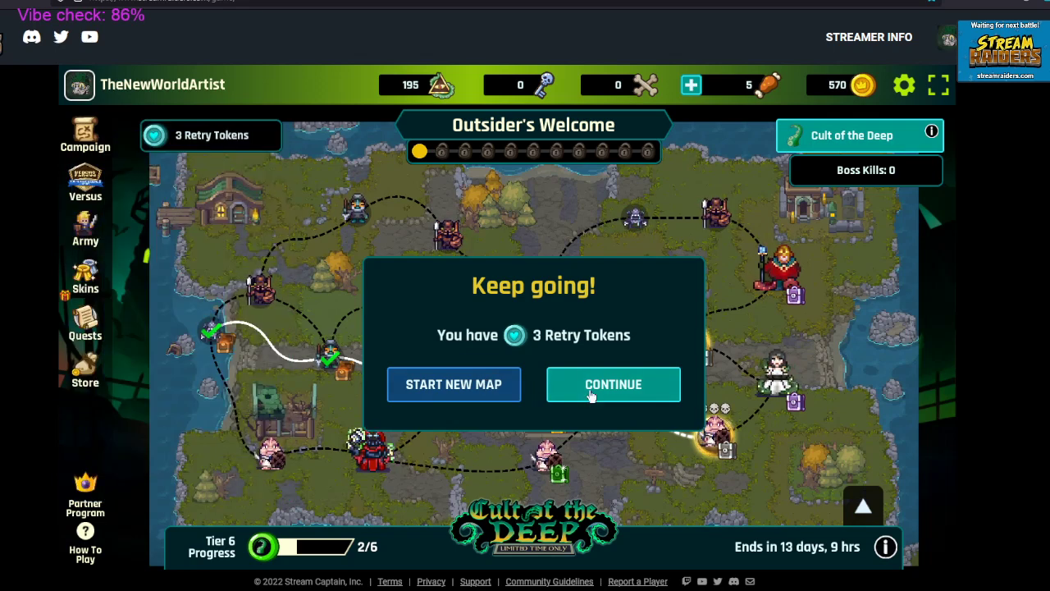
# - Continue the current campaign map and start a new Dunwich Squares battle using one Retry Token
pyautogui.click(596, 395)
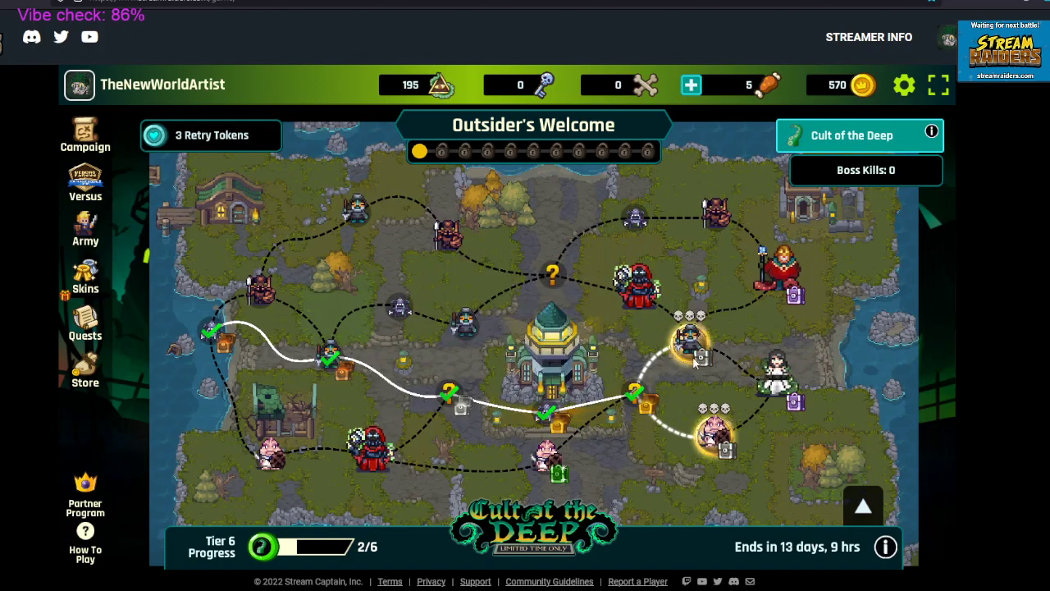
pyautogui.click(718, 440)
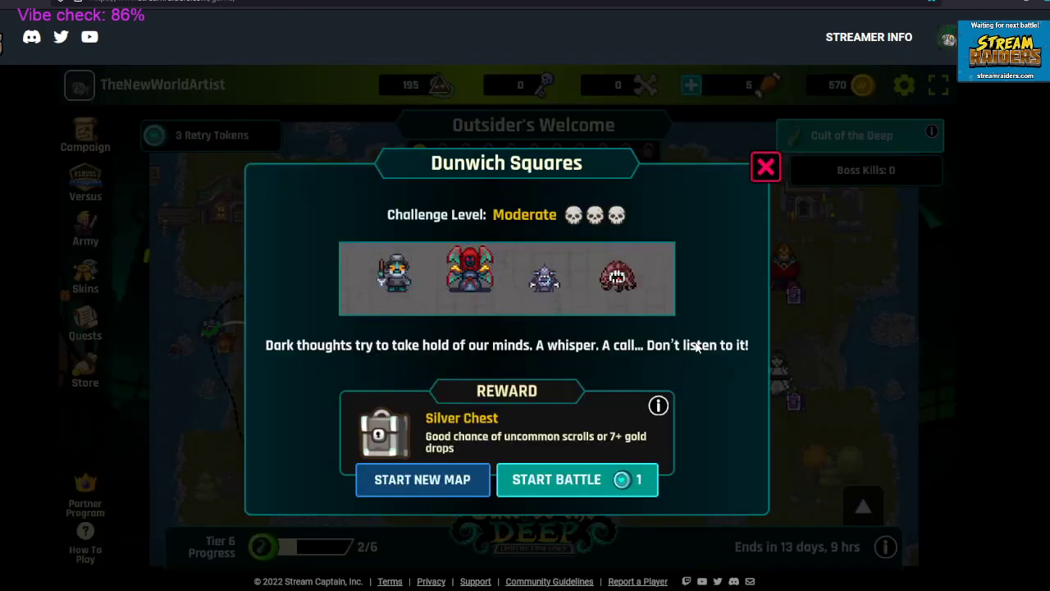
pyautogui.click(596, 483)
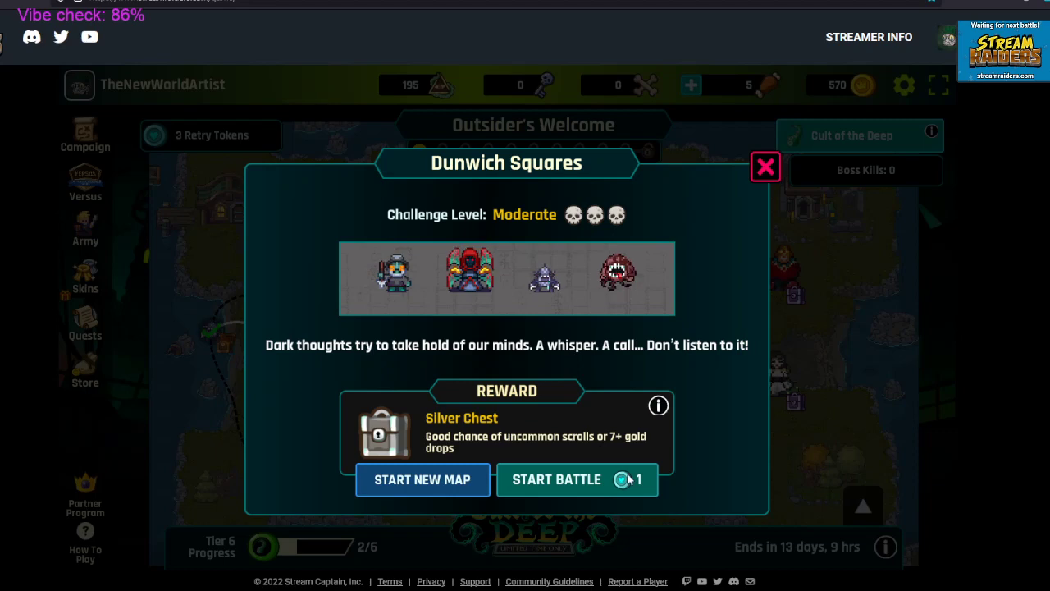
pyautogui.click(566, 483)
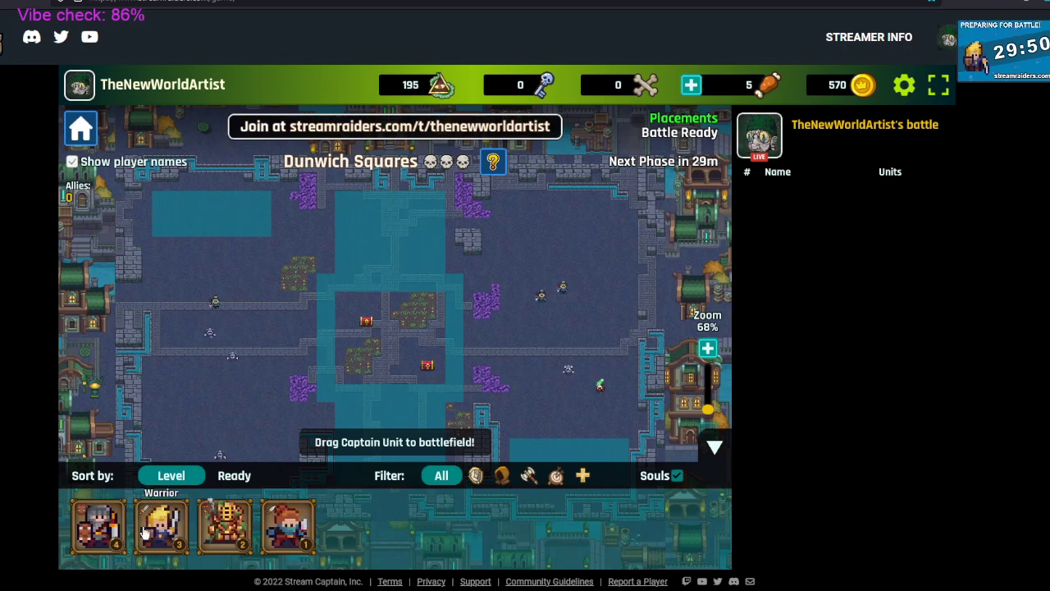
# - Place the level 4 captain unit beside the battlefield's central zone and mark a battle plan area around that zone
pyautogui.moveTo(98, 531); pyautogui.dragTo(455, 331)
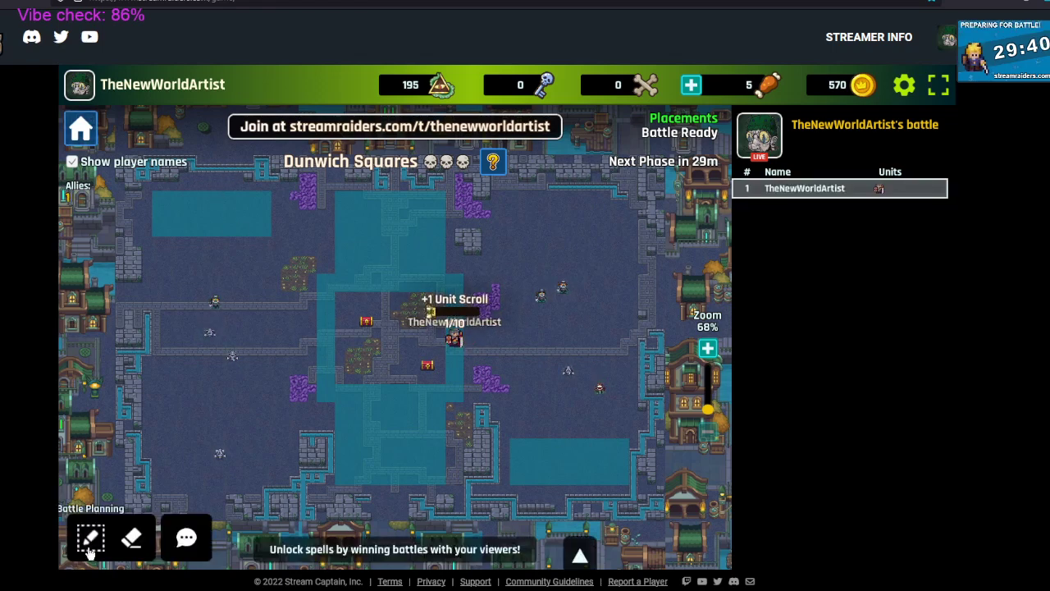
pyautogui.click(90, 538)
pyautogui.moveTo(332, 254)
pyautogui.mouseDown()
pyautogui.moveTo(538, 464)
pyautogui.moveTo(486, 432)
pyautogui.mouseUp()
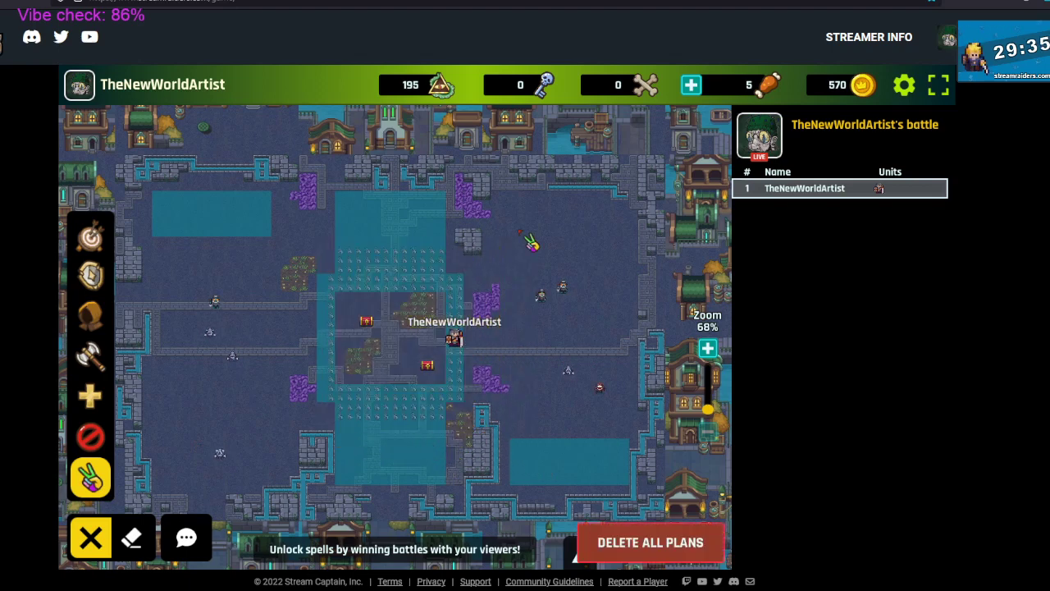
pyautogui.click(91, 537)
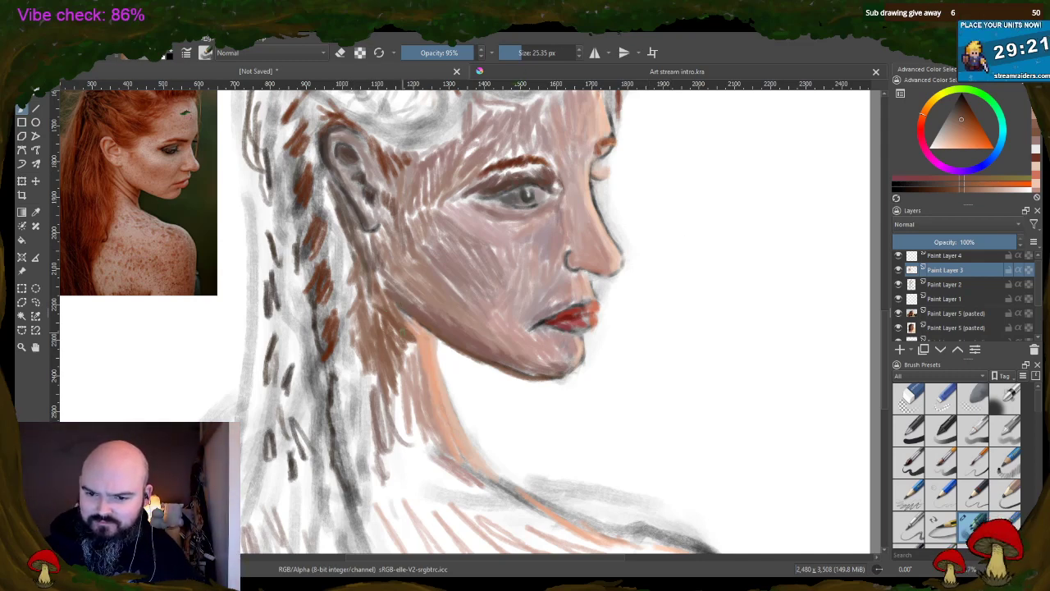
# - Return to Krita, fill the top of the neck under the jaw with sampled brown, and sample skin tones from the reference photo
pyautogui.keyDown('ctrl'); pyautogui.click(410, 328); pyautogui.keyUp('ctrl')
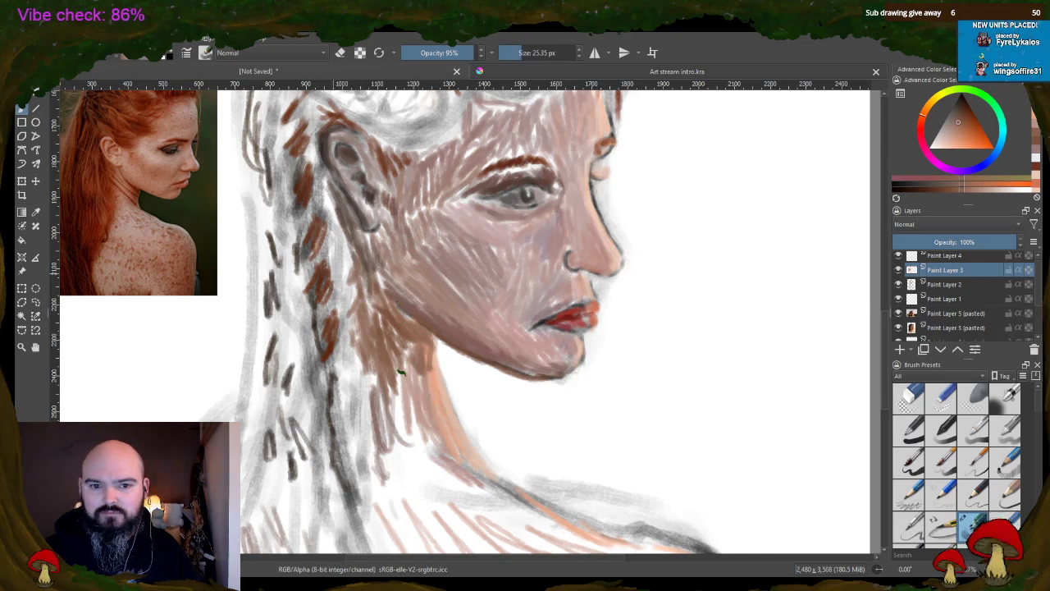
pyautogui.keyDown('ctrl'); pyautogui.click(160, 156); pyautogui.keyUp('ctrl')
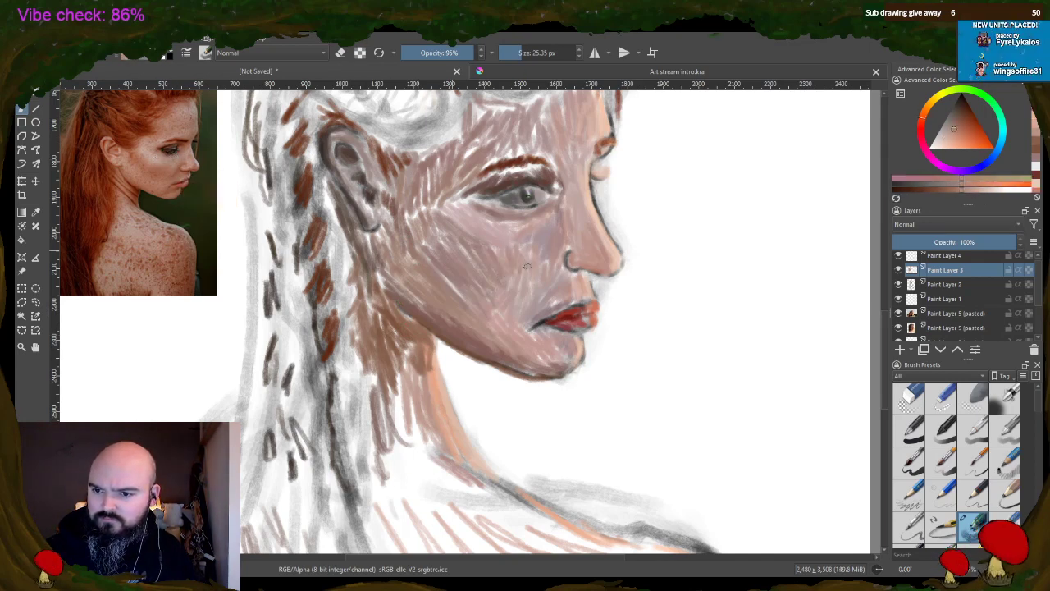
pyautogui.keyDown('ctrl'); pyautogui.click(195, 188); pyautogui.keyUp('ctrl')
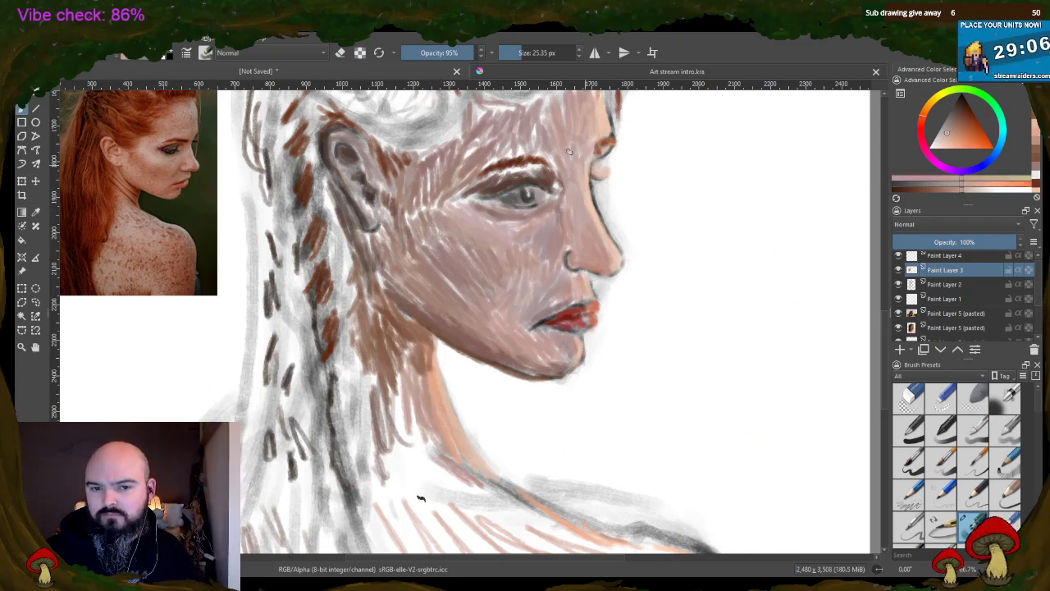
# - Strengthen the near eyebrow with red-brown sampled from the reference photo
pyautogui.keyDown('ctrl'); pyautogui.click(177, 139); pyautogui.keyUp('ctrl')
pyautogui.keyDown('ctrl'); pyautogui.click(177, 139); pyautogui.keyUp('ctrl')
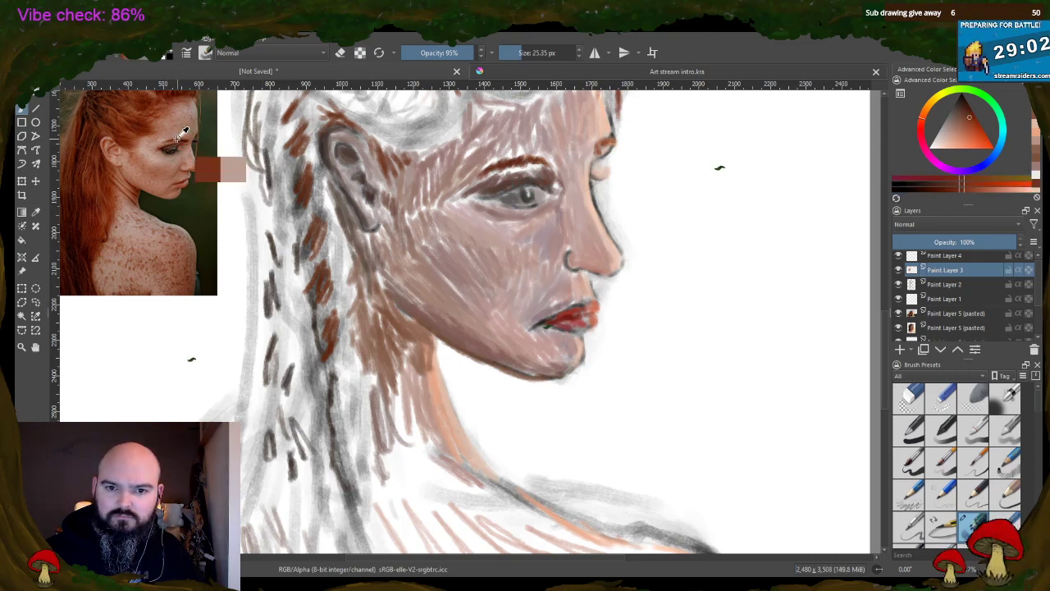
pyautogui.moveTo(466, 177); pyautogui.dragTo(535, 158)
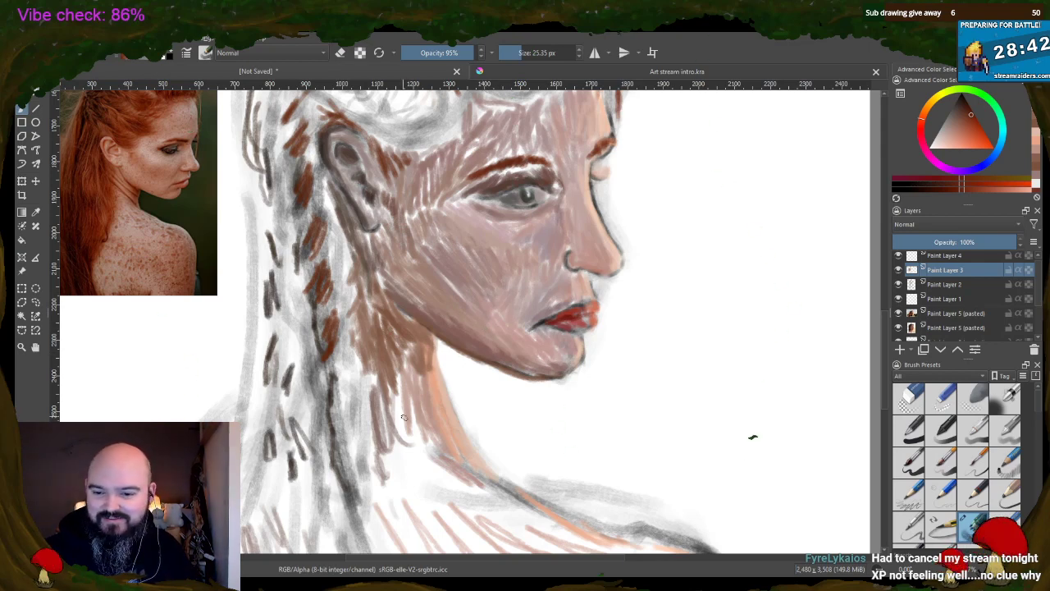
# - Fill the white gaps down the side and base of the neck with sampled mauve-brown and pinkish skin tones
pyautogui.keyDown('ctrl'); pyautogui.click(401, 371); pyautogui.keyUp('ctrl')
pyautogui.keyDown('ctrl'); pyautogui.click(396, 409); pyautogui.keyUp('ctrl')
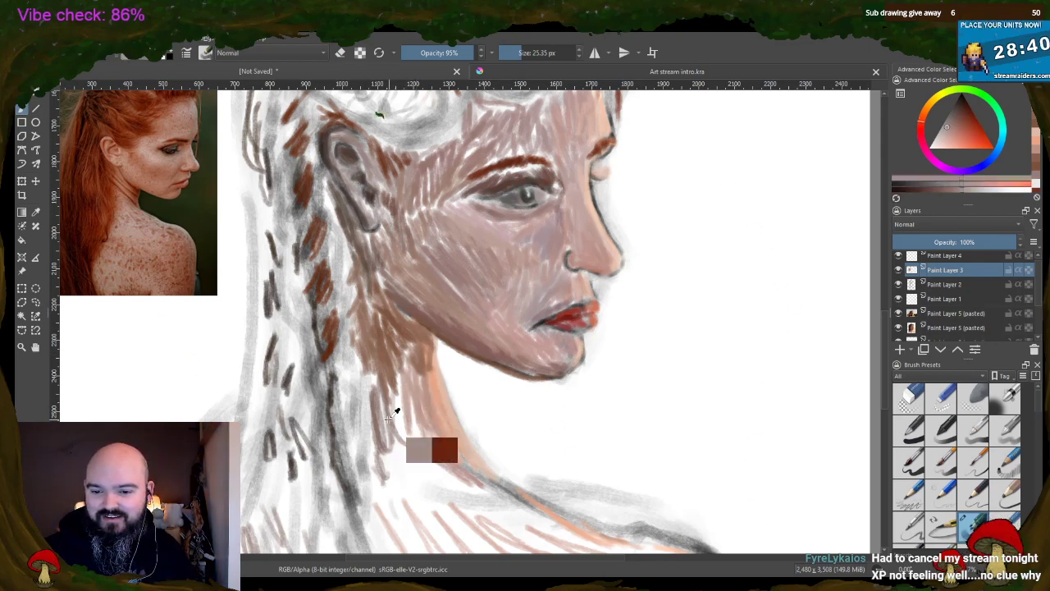
pyautogui.keyDown('ctrl'); pyautogui.click(401, 408); pyautogui.keyUp('ctrl')
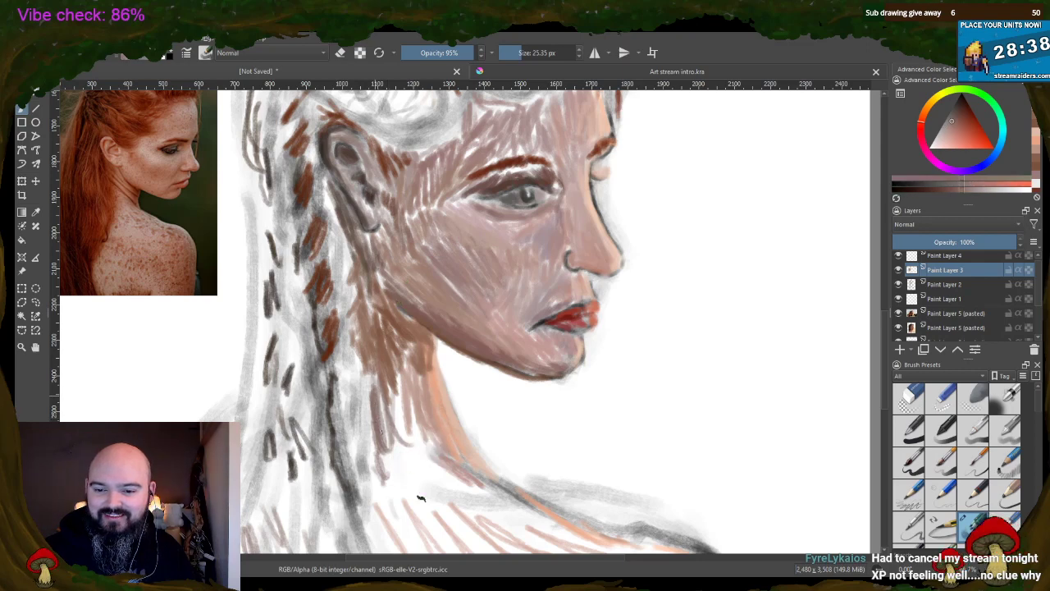
pyautogui.moveTo(380, 394)
pyautogui.mouseDown()
pyautogui.moveTo(393, 452)
pyautogui.moveTo(402, 423)
pyautogui.moveTo(406, 461)
pyautogui.moveTo(366, 398)
pyautogui.mouseUp()
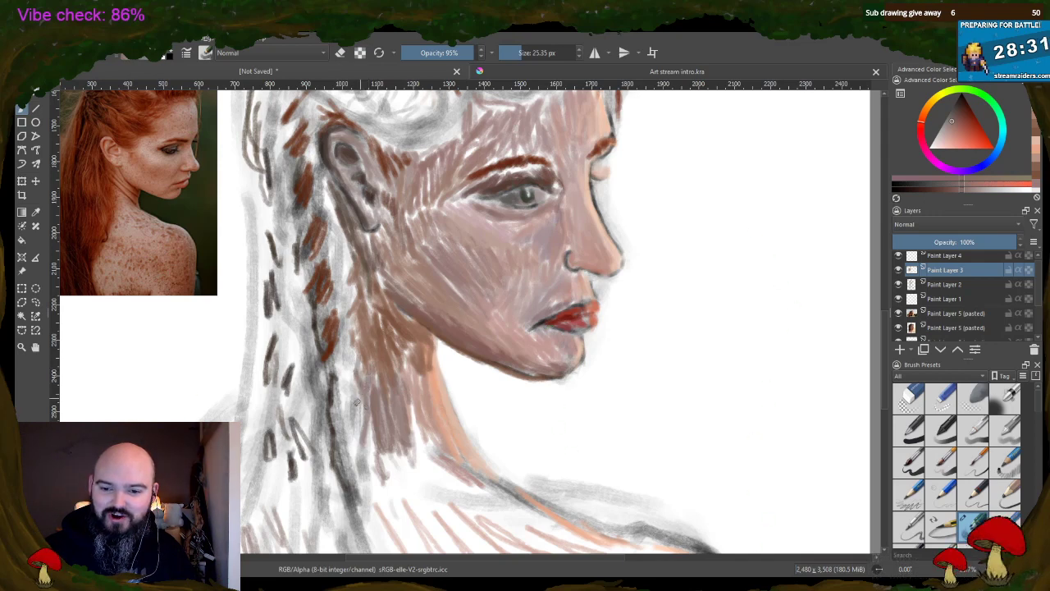
pyautogui.moveTo(379, 415)
pyautogui.mouseDown()
pyautogui.moveTo(370, 471)
pyautogui.moveTo(406, 481)
pyautogui.mouseUp()
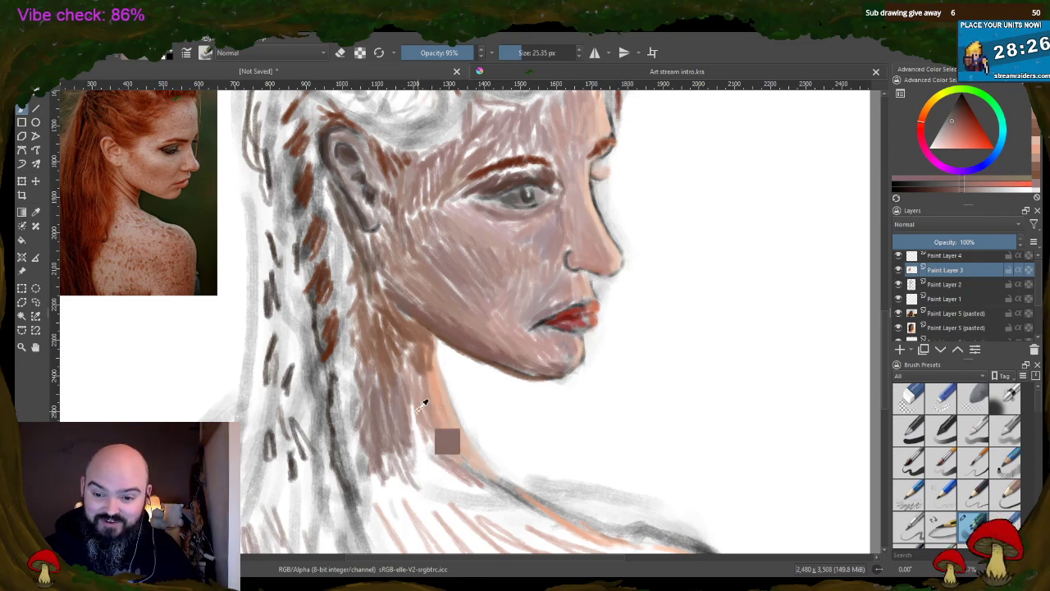
pyautogui.keyDown('ctrl'); pyautogui.click(424, 404); pyautogui.keyUp('ctrl')
pyautogui.moveTo(412, 438); pyautogui.dragTo(429, 456)
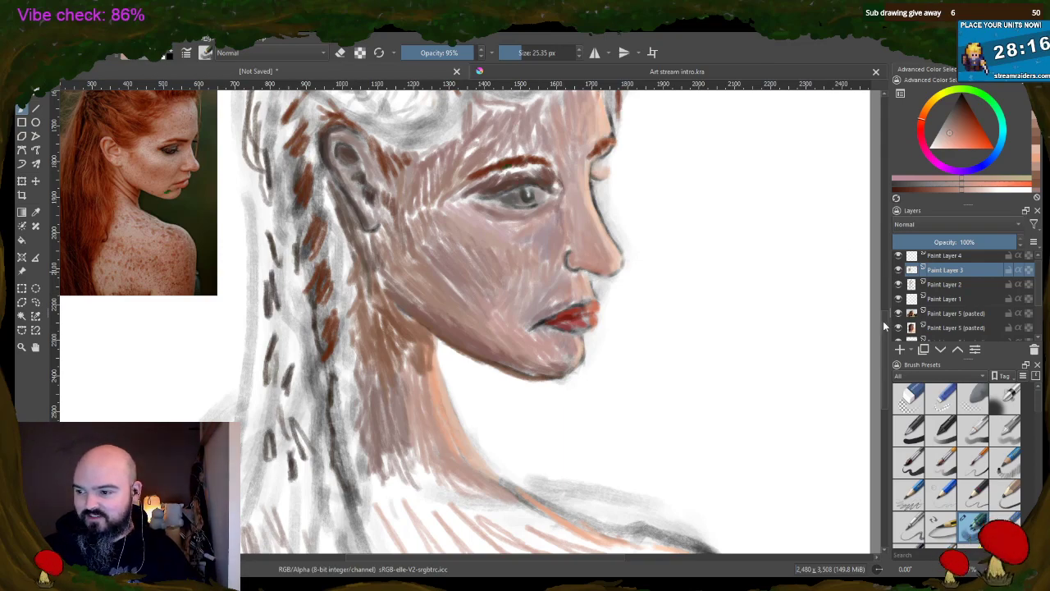
# - Set the brush to 60.07 px at 100% opacity and fill the torso just below the neck with pale pink sampled from the canvas
pyautogui.moveTo(883, 320); pyautogui.dragTo(883, 368)
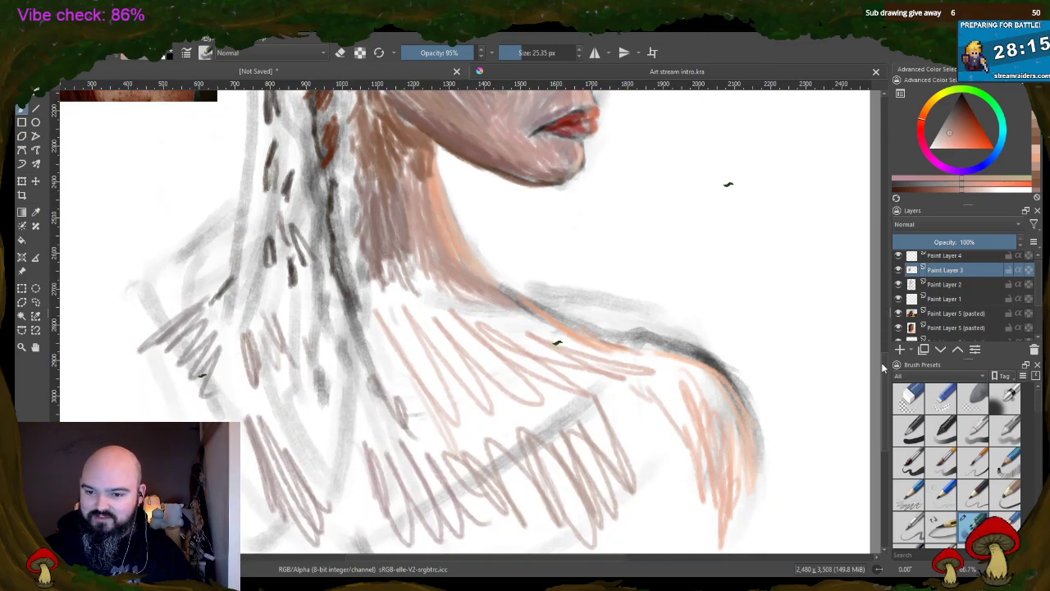
pyautogui.click(530, 53)
pyautogui.moveTo(471, 54); pyautogui.dragTo(480, 54)
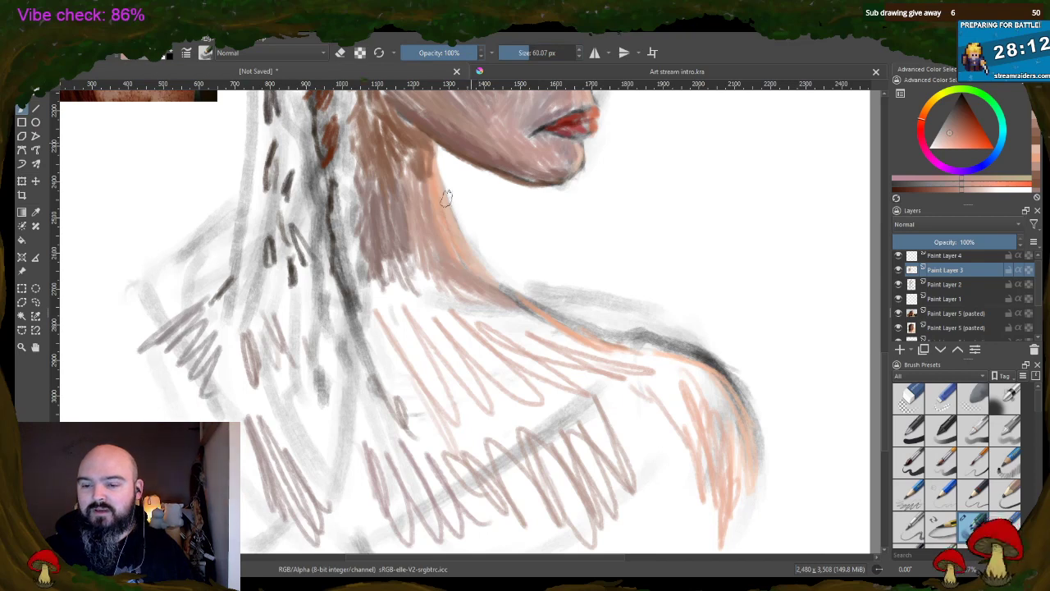
pyautogui.keyDown('ctrl'); pyautogui.click(410, 307); pyautogui.keyUp('ctrl')
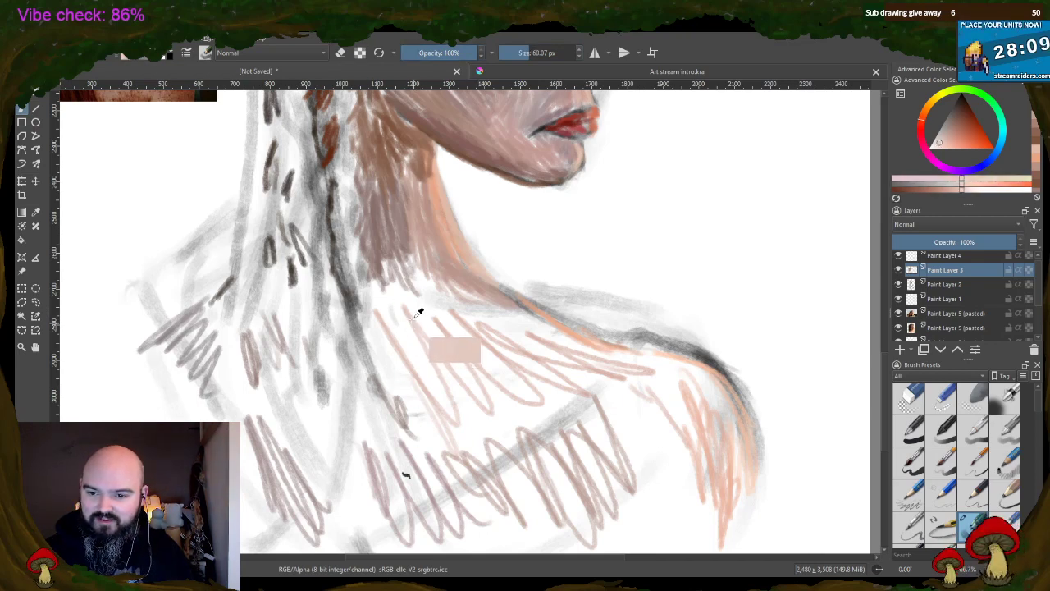
pyautogui.moveTo(406, 308)
pyautogui.mouseDown()
pyautogui.moveTo(413, 344)
pyautogui.moveTo(377, 296)
pyautogui.moveTo(487, 422)
pyautogui.moveTo(464, 344)
pyautogui.moveTo(527, 393)
pyautogui.moveTo(558, 385)
pyautogui.mouseUp()
# - Deepen the pink below the neck and fill the shoulder and upper arm with peach tones sampled from the canvas
pyautogui.keyDown('ctrl'); pyautogui.click(549, 351); pyautogui.keyUp('ctrl')
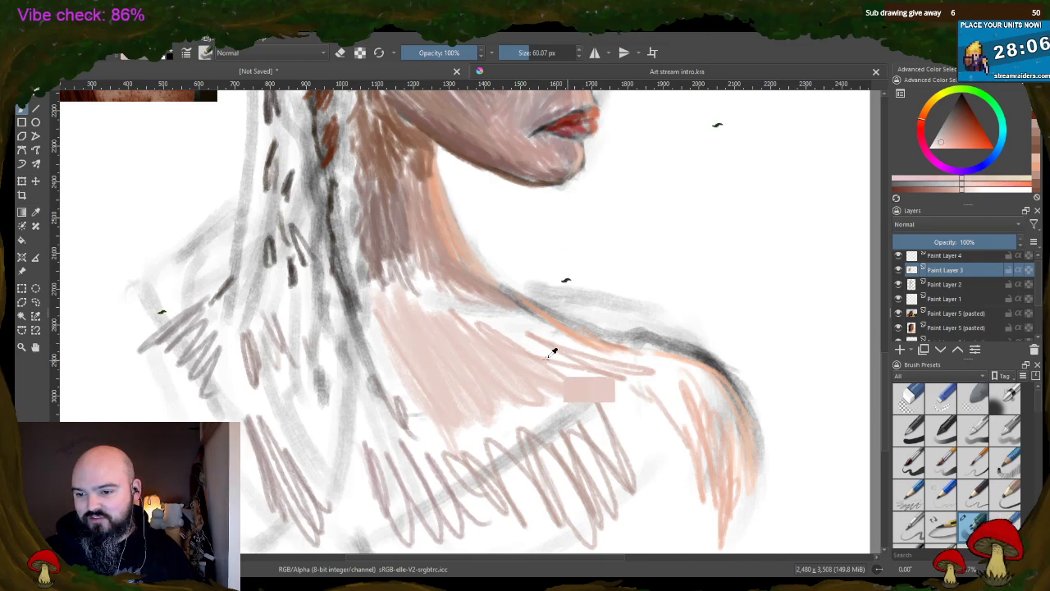
pyautogui.keyDown('ctrl'); pyautogui.click(546, 331); pyautogui.keyUp('ctrl')
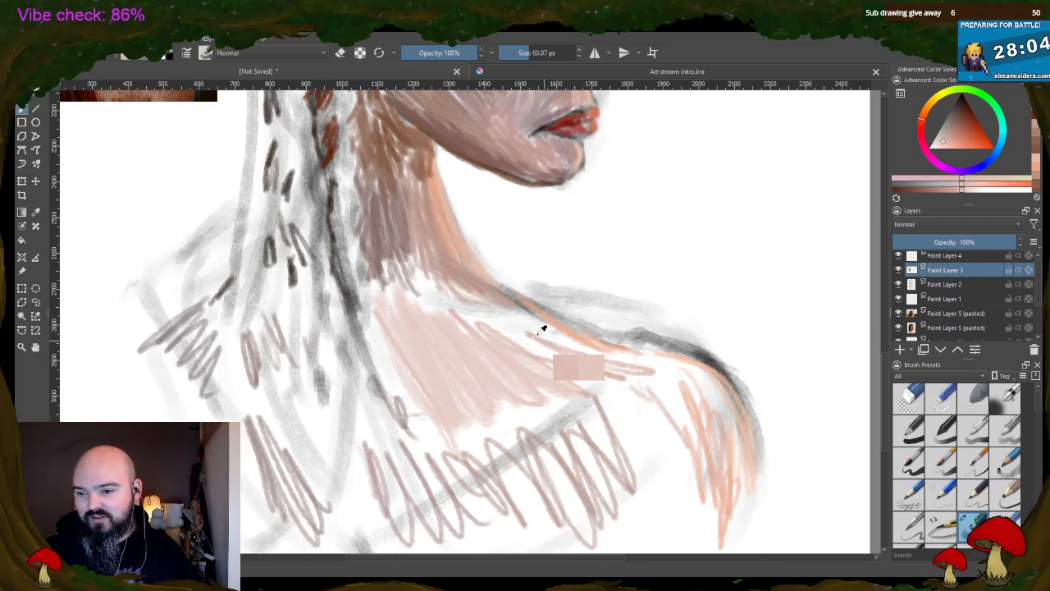
pyautogui.moveTo(545, 330)
pyautogui.mouseDown()
pyautogui.moveTo(490, 330)
pyautogui.moveTo(574, 391)
pyautogui.moveTo(448, 336)
pyautogui.moveTo(480, 387)
pyautogui.moveTo(402, 315)
pyautogui.moveTo(382, 329)
pyautogui.moveTo(470, 415)
pyautogui.moveTo(485, 382)
pyautogui.moveTo(446, 302)
pyautogui.moveTo(495, 332)
pyautogui.moveTo(573, 318)
pyautogui.moveTo(556, 330)
pyautogui.moveTo(574, 334)
pyautogui.moveTo(521, 308)
pyautogui.moveTo(642, 340)
pyautogui.moveTo(681, 374)
pyautogui.moveTo(687, 365)
pyautogui.moveTo(686, 426)
pyautogui.moveTo(699, 418)
pyautogui.moveTo(685, 390)
pyautogui.moveTo(689, 407)
pyautogui.moveTo(695, 373)
pyautogui.moveTo(735, 462)
pyautogui.moveTo(729, 431)
pyautogui.moveTo(759, 441)
pyautogui.moveTo(730, 396)
pyautogui.moveTo(756, 431)
pyautogui.moveTo(739, 506)
pyautogui.mouseUp()
pyautogui.keyDown('ctrl'); pyautogui.click(575, 321); pyautogui.keyUp('ctrl')
pyautogui.keyDown('ctrl'); pyautogui.click(700, 409); pyautogui.keyUp('ctrl')
pyautogui.keyDown('ctrl'); pyautogui.click(759, 437); pyautogui.keyUp('ctrl')
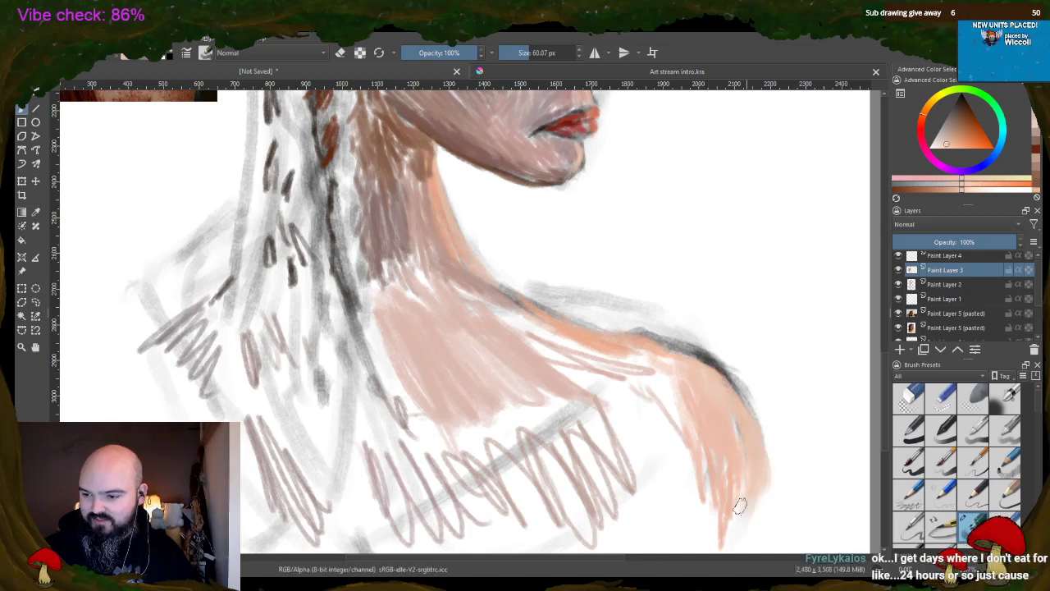
pyautogui.moveTo(669, 348)
pyautogui.mouseDown()
pyautogui.moveTo(694, 353)
pyautogui.moveTo(735, 396)
pyautogui.mouseUp()
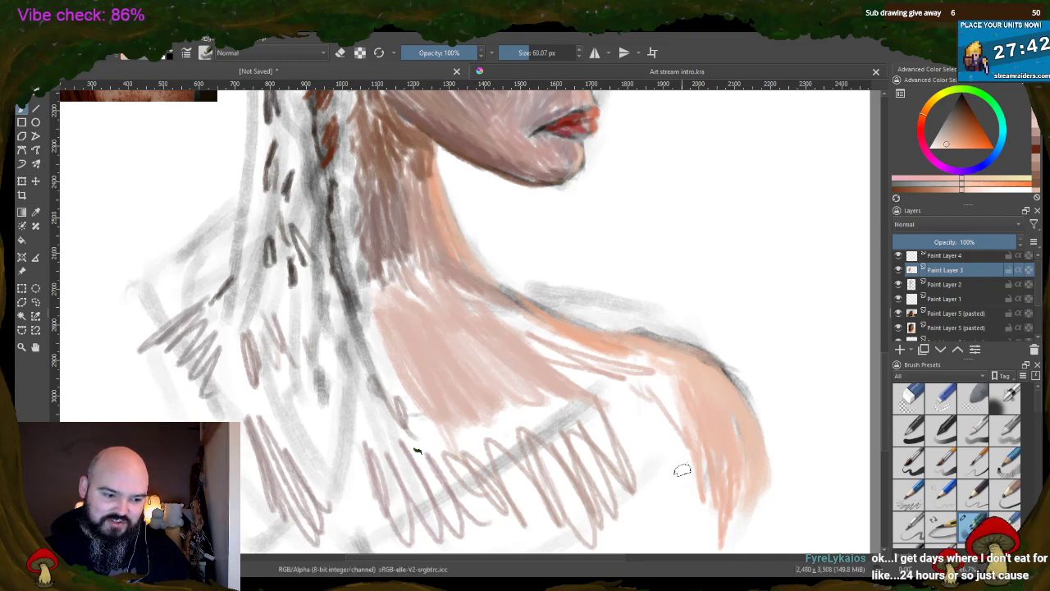
# - Fill the scribbled shadow across the lower torso with grey-beige and shade the torso edge beside the hair with sampled mauve-brown
pyautogui.keyDown('ctrl'); pyautogui.click(615, 403); pyautogui.keyUp('ctrl')
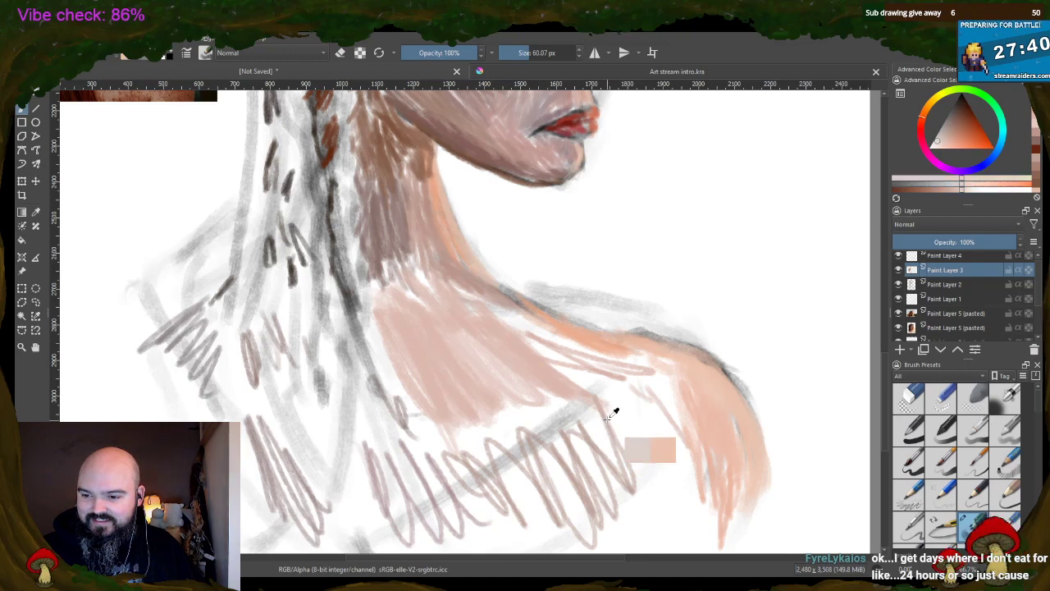
pyautogui.moveTo(611, 405)
pyautogui.mouseDown()
pyautogui.moveTo(615, 460)
pyautogui.moveTo(648, 427)
pyautogui.moveTo(673, 468)
pyautogui.moveTo(586, 509)
pyautogui.moveTo(571, 498)
pyautogui.moveTo(595, 427)
pyautogui.moveTo(633, 498)
pyautogui.moveTo(550, 427)
pyautogui.moveTo(567, 398)
pyautogui.moveTo(472, 434)
pyautogui.moveTo(455, 427)
pyautogui.mouseUp()
pyautogui.keyDown('ctrl'); pyautogui.click(410, 420); pyautogui.keyUp('ctrl')
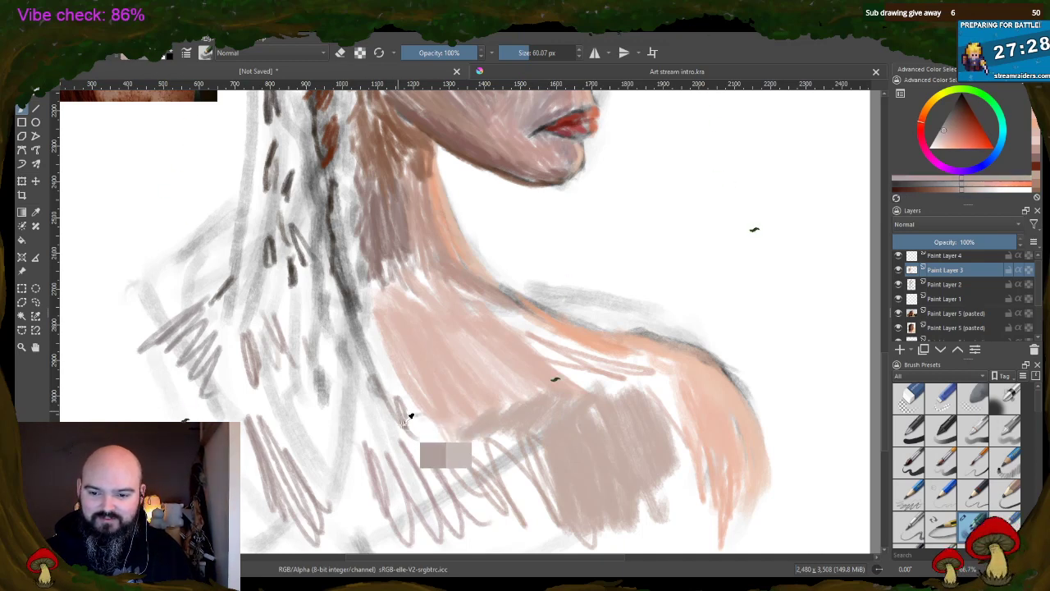
pyautogui.keyDown('ctrl'); pyautogui.click(412, 418); pyautogui.keyUp('ctrl')
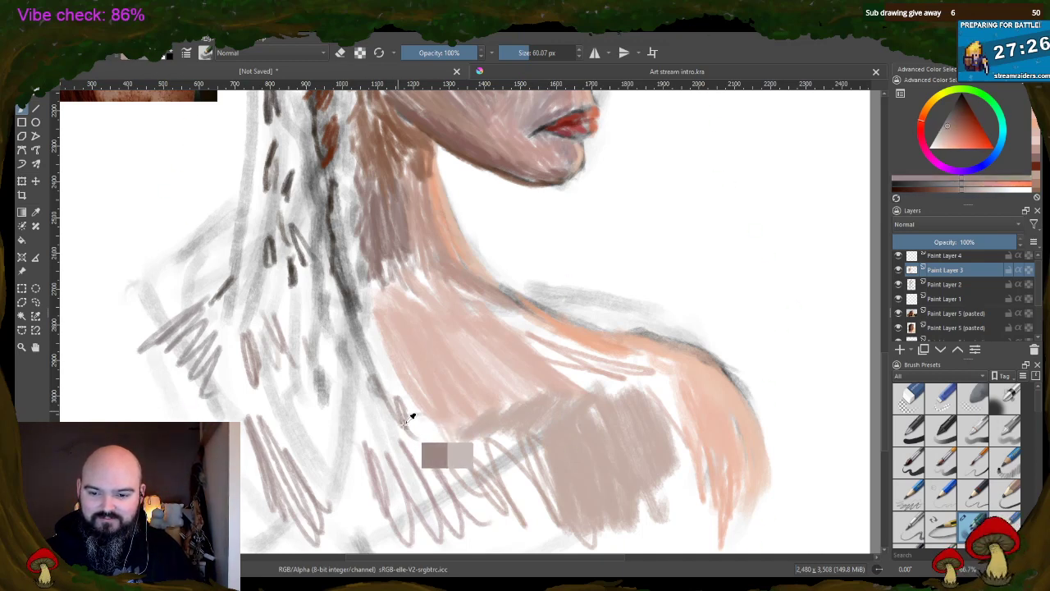
pyautogui.moveTo(410, 411)
pyautogui.mouseDown()
pyautogui.moveTo(381, 366)
pyautogui.moveTo(447, 461)
pyautogui.moveTo(436, 421)
pyautogui.moveTo(359, 375)
pyautogui.moveTo(377, 385)
pyautogui.moveTo(362, 305)
pyautogui.moveTo(380, 350)
pyautogui.moveTo(353, 370)
pyautogui.moveTo(354, 433)
pyautogui.moveTo(393, 409)
pyautogui.moveTo(400, 466)
pyautogui.moveTo(451, 453)
pyautogui.moveTo(420, 344)
pyautogui.moveTo(385, 336)
pyautogui.moveTo(387, 318)
pyautogui.moveTo(457, 448)
pyautogui.moveTo(474, 400)
pyautogui.moveTo(479, 413)
pyautogui.moveTo(461, 439)
pyautogui.moveTo(428, 375)
pyautogui.moveTo(404, 389)
pyautogui.moveTo(456, 390)
pyautogui.moveTo(491, 440)
pyautogui.moveTo(541, 413)
pyautogui.mouseUp()
# - Fill the remaining scribbled gaps along the lower torso, out to the hair, with sampled grey-beige and mauve
pyautogui.keyDown('ctrl'); pyautogui.click(495, 418); pyautogui.keyUp('ctrl')
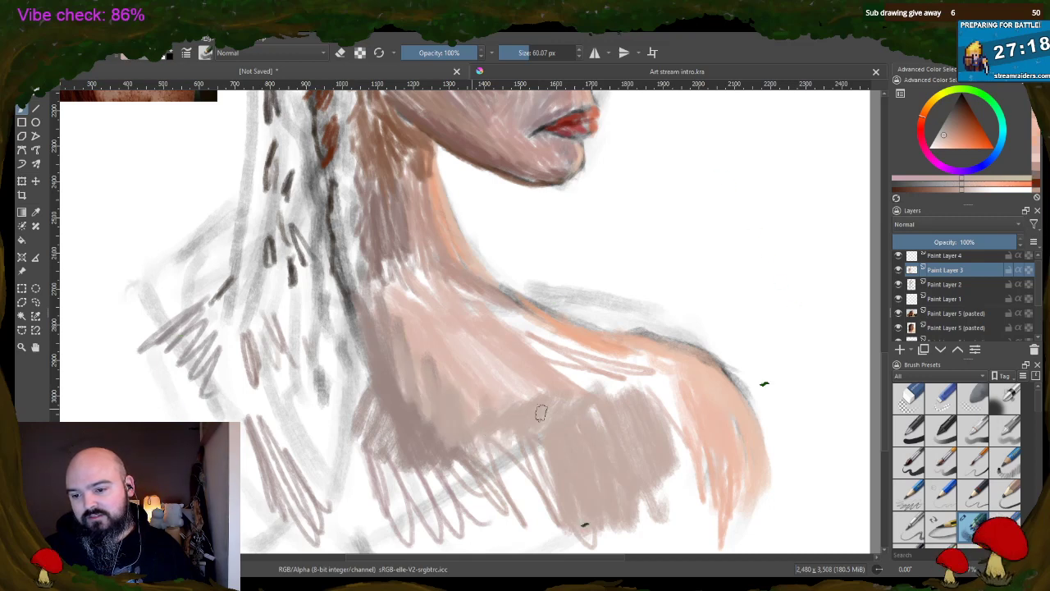
pyautogui.keyDown('ctrl'); pyautogui.click(520, 500); pyautogui.keyUp('ctrl')
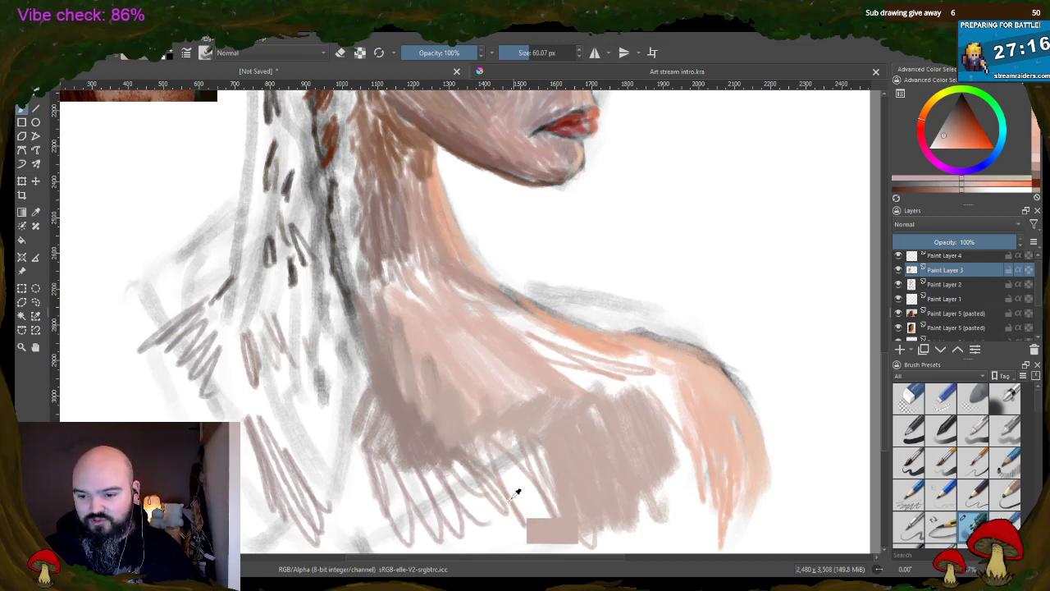
pyautogui.moveTo(516, 493)
pyautogui.mouseDown()
pyautogui.moveTo(479, 463)
pyautogui.moveTo(531, 535)
pyautogui.moveTo(525, 433)
pyautogui.moveTo(531, 522)
pyautogui.moveTo(503, 533)
pyautogui.moveTo(474, 460)
pyautogui.moveTo(465, 499)
pyautogui.moveTo(442, 524)
pyautogui.moveTo(427, 487)
pyautogui.moveTo(414, 526)
pyautogui.mouseUp()
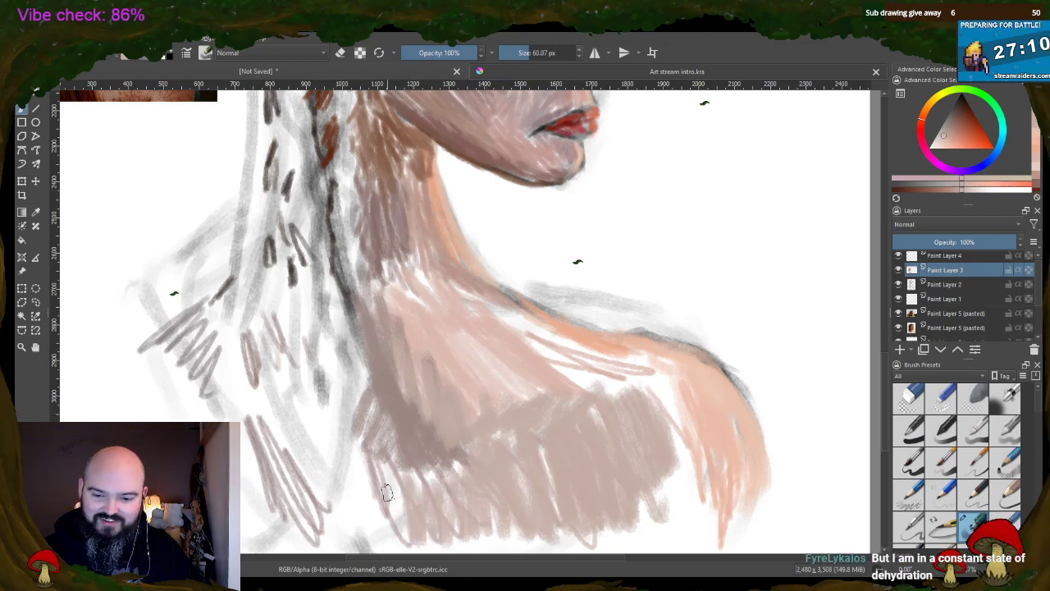
pyautogui.keyDown('ctrl'); pyautogui.click(377, 467); pyautogui.keyUp('ctrl')
pyautogui.moveTo(379, 461)
pyautogui.mouseDown()
pyautogui.moveTo(363, 445)
pyautogui.moveTo(386, 525)
pyautogui.moveTo(406, 481)
pyautogui.moveTo(450, 492)
pyautogui.moveTo(464, 465)
pyautogui.mouseUp()
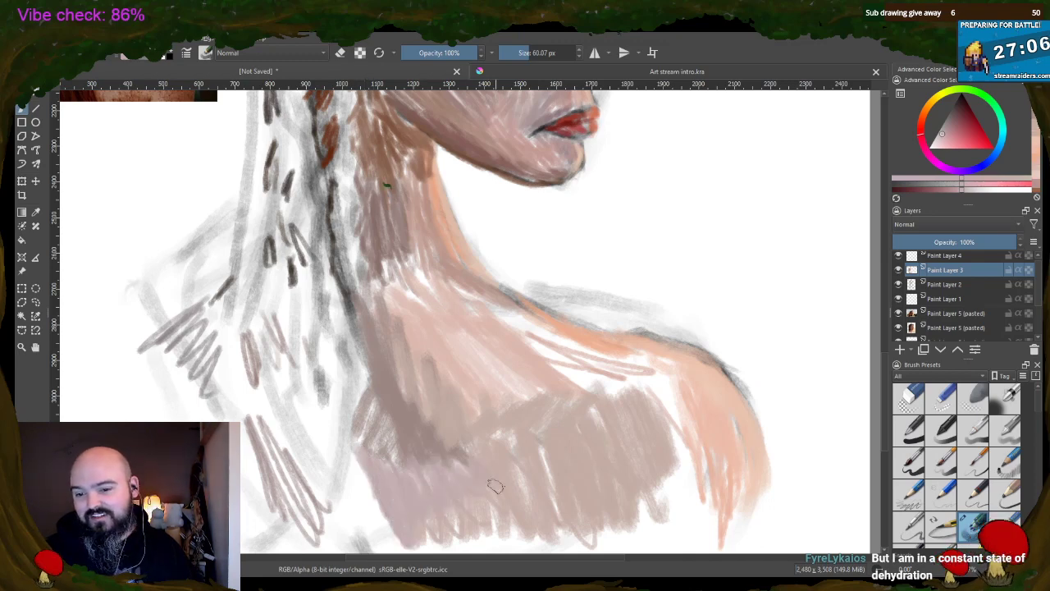
pyautogui.moveTo(353, 410)
pyautogui.mouseDown()
pyautogui.moveTo(332, 476)
pyautogui.moveTo(372, 504)
pyautogui.moveTo(347, 436)
pyautogui.moveTo(369, 461)
pyautogui.moveTo(366, 514)
pyautogui.moveTo(321, 424)
pyautogui.moveTo(367, 457)
pyautogui.mouseUp()
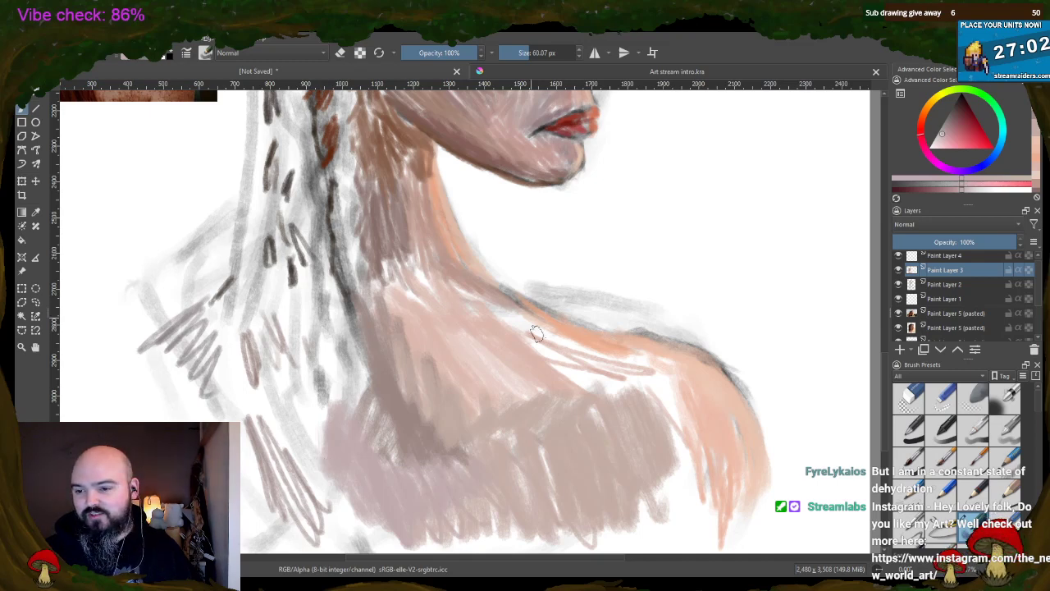
# - Cover the white gaps along the shoulder and arm with sampled pale pink, and those in the neck with sampled grey-brown
pyautogui.keyDown('ctrl'); pyautogui.click(605, 380); pyautogui.keyUp('ctrl')
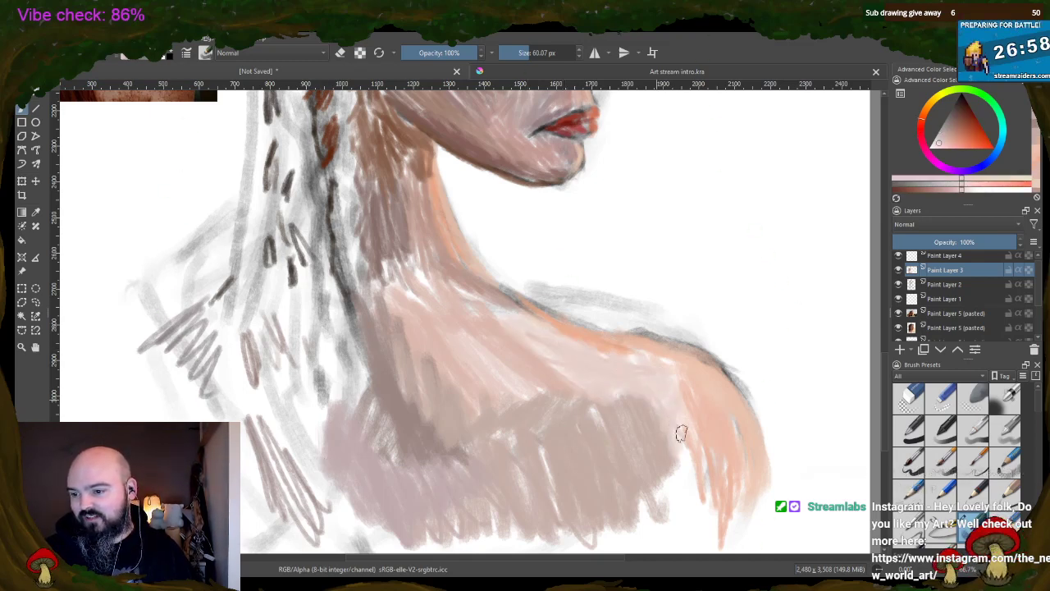
pyautogui.moveTo(680, 433)
pyautogui.mouseDown()
pyautogui.moveTo(676, 487)
pyautogui.moveTo(711, 498)
pyautogui.moveTo(718, 530)
pyautogui.mouseUp()
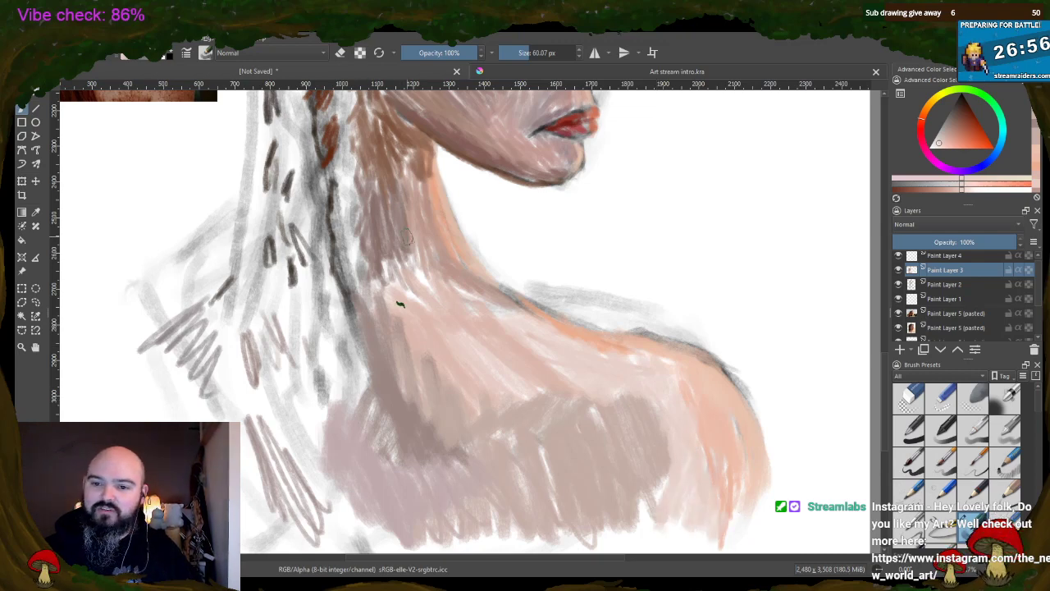
pyautogui.keyDown('ctrl'); pyautogui.click(394, 222); pyautogui.keyUp('ctrl')
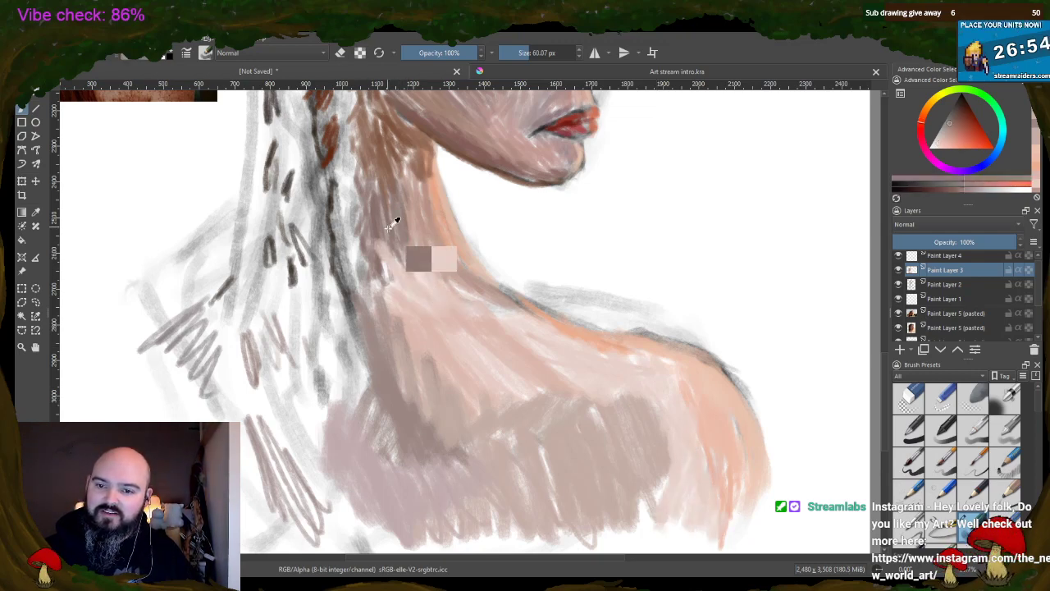
pyautogui.moveTo(379, 240)
pyautogui.mouseDown()
pyautogui.moveTo(405, 290)
pyautogui.moveTo(415, 275)
pyautogui.moveTo(377, 274)
pyautogui.moveTo(391, 332)
pyautogui.moveTo(363, 285)
pyautogui.moveTo(359, 243)
pyautogui.moveTo(410, 150)
pyautogui.mouseUp()
# - Paint the long hair beside the neck with vertical strands of red-brown sampled from the braid
pyautogui.keyDown('ctrl'); pyautogui.click(335, 153); pyautogui.keyUp('ctrl')
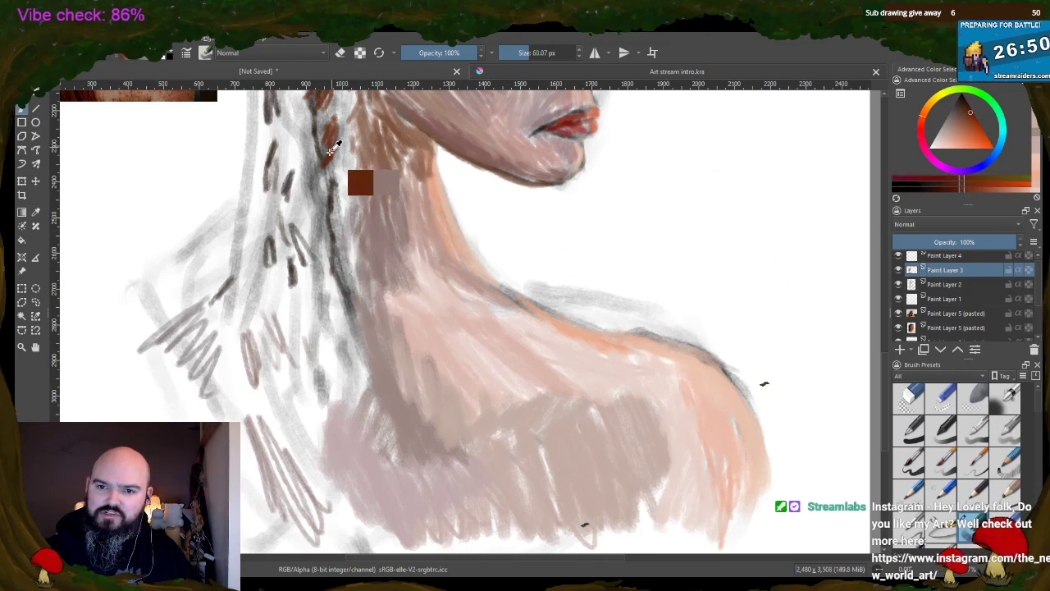
pyautogui.moveTo(328, 123)
pyautogui.mouseDown()
pyautogui.moveTo(322, 189)
pyautogui.moveTo(341, 304)
pyautogui.mouseUp()
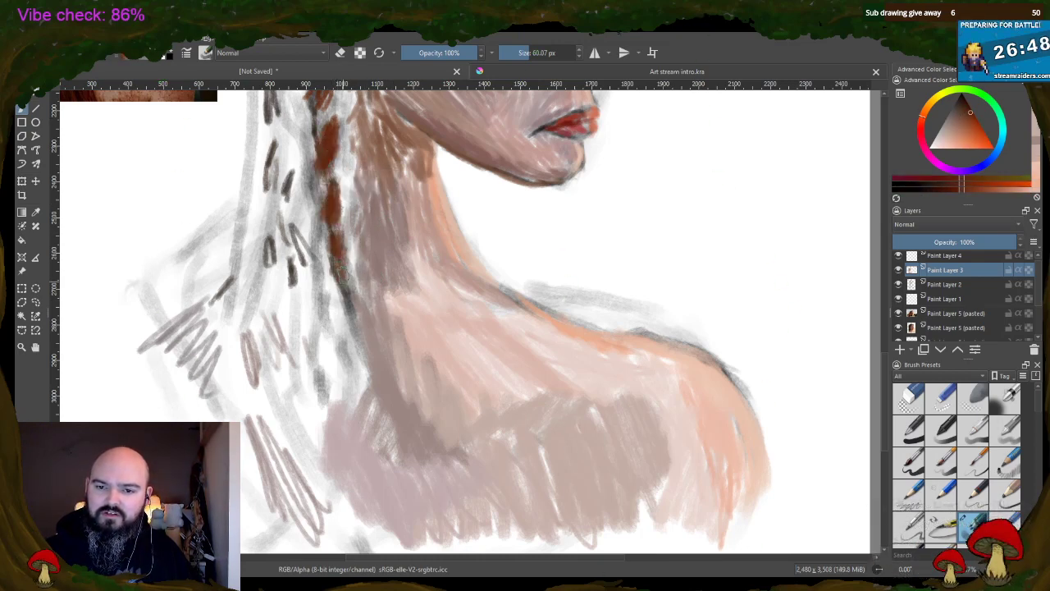
pyautogui.moveTo(292, 127); pyautogui.dragTo(284, 300)
pyautogui.moveTo(268, 149)
pyautogui.mouseDown()
pyautogui.moveTo(259, 289)
pyautogui.moveTo(307, 284)
pyautogui.mouseUp()
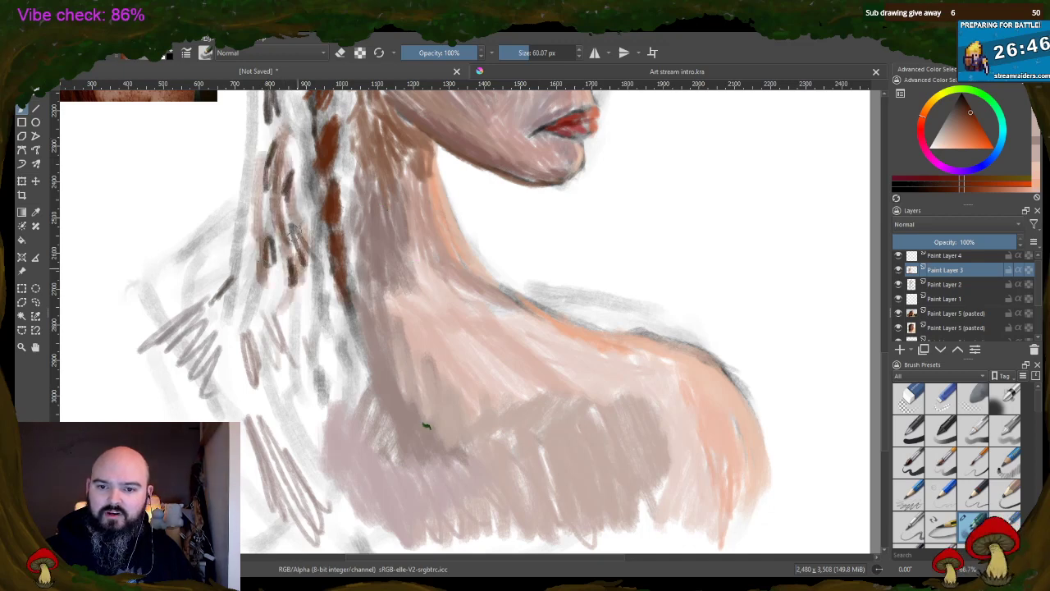
pyautogui.moveTo(290, 164); pyautogui.dragTo(305, 315)
pyautogui.moveTo(287, 131)
pyautogui.mouseDown()
pyautogui.moveTo(285, 179)
pyautogui.moveTo(262, 148)
pyautogui.moveTo(254, 154)
pyautogui.moveTo(269, 349)
pyautogui.moveTo(290, 367)
pyautogui.moveTo(302, 286)
pyautogui.moveTo(351, 256)
pyautogui.mouseUp()
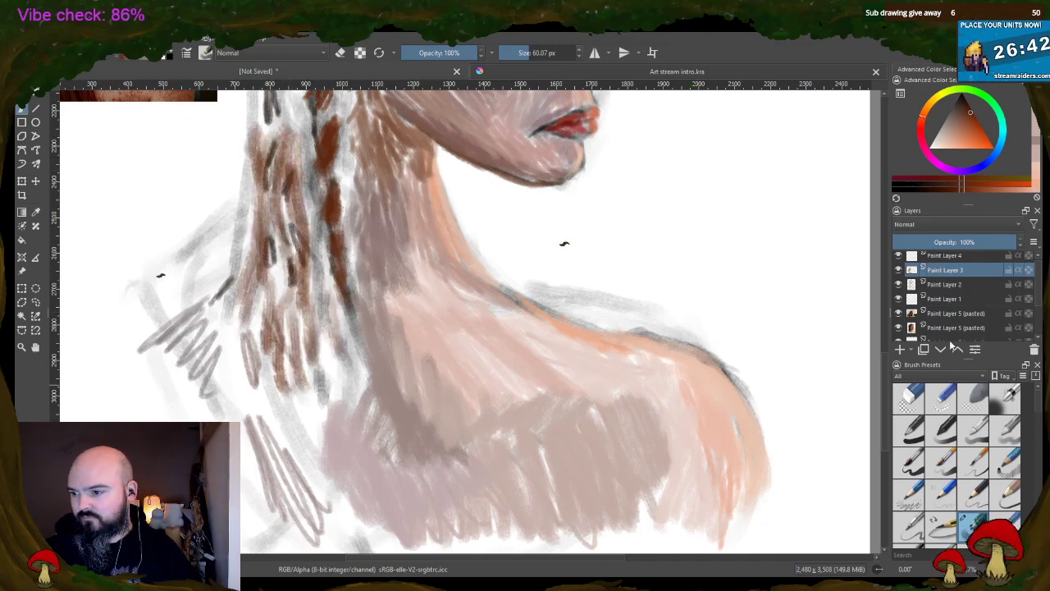
# - Fill the patch of hair at the back of the head between the two near horns with red-brown
pyautogui.scroll(5, 465, 320)
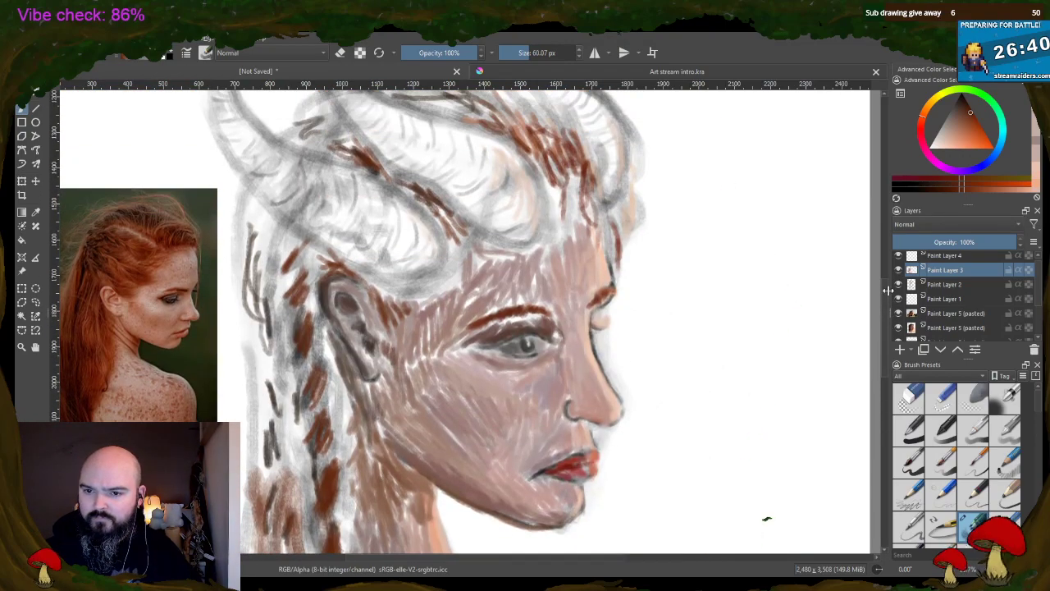
pyautogui.moveTo(332, 129)
pyautogui.mouseDown()
pyautogui.moveTo(306, 149)
pyautogui.moveTo(315, 153)
pyautogui.mouseUp()
pyautogui.moveTo(353, 105); pyautogui.dragTo(300, 141)
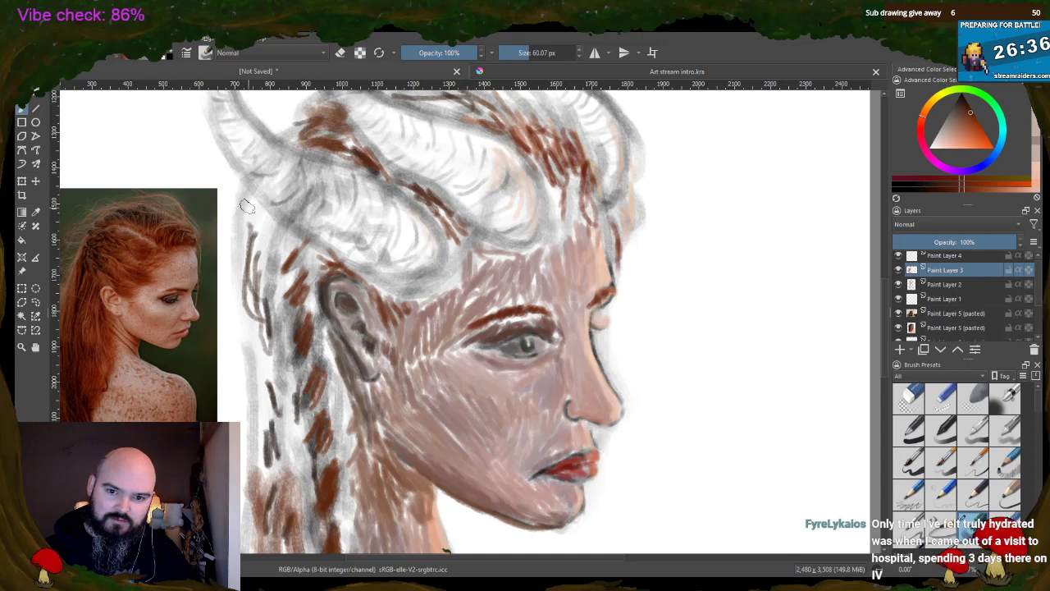
# - Paint red-brown strands down the back of the hair, starting beneath the rear near horn
pyautogui.moveTo(247, 207)
pyautogui.mouseDown()
pyautogui.moveTo(240, 250)
pyautogui.moveTo(257, 221)
pyautogui.moveTo(259, 261)
pyautogui.mouseUp()
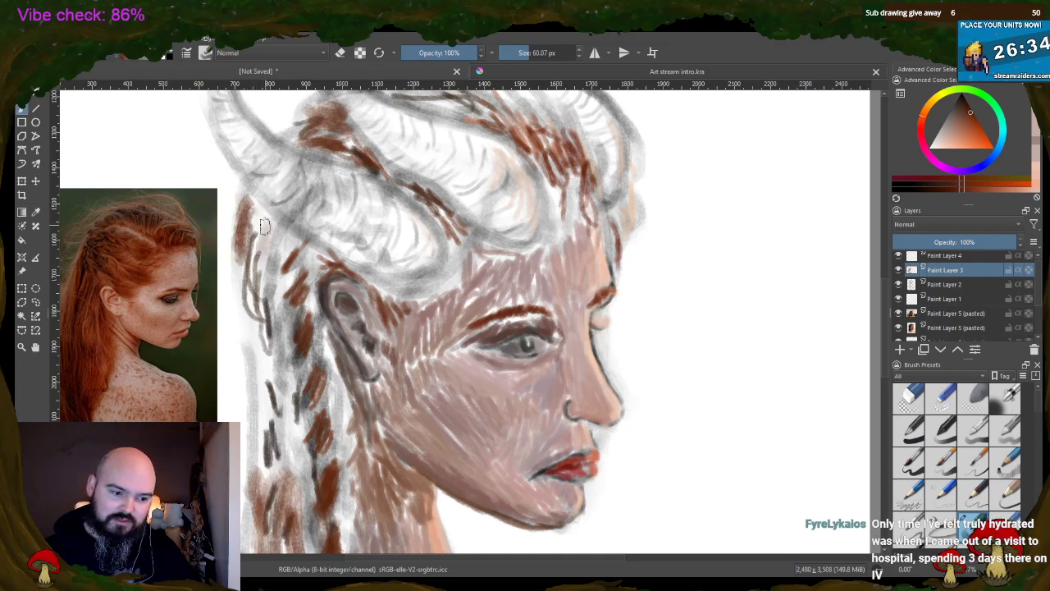
pyautogui.moveTo(271, 220); pyautogui.dragTo(261, 265)
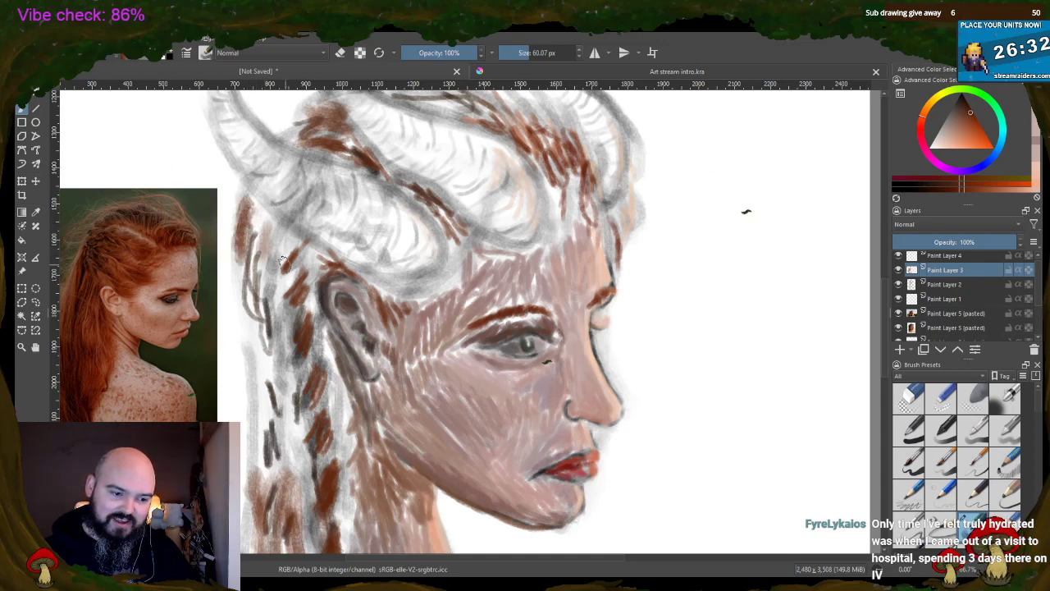
pyautogui.moveTo(282, 238); pyautogui.dragTo(261, 325)
pyautogui.moveTo(271, 220); pyautogui.dragTo(252, 322)
pyautogui.moveTo(271, 250); pyautogui.dragTo(258, 361)
pyautogui.moveTo(276, 307); pyautogui.dragTo(261, 386)
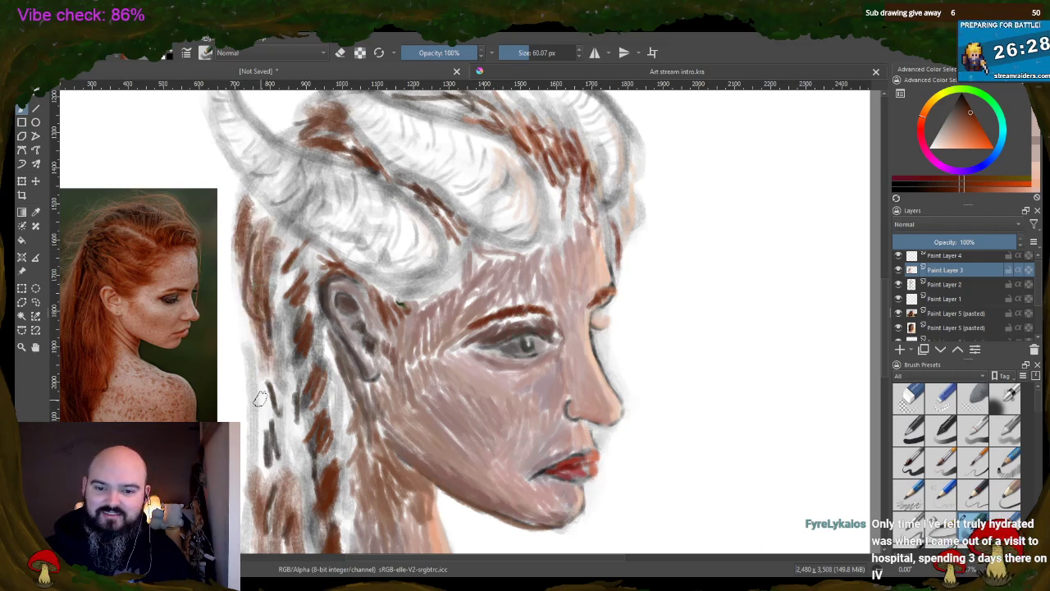
# - Fill the hair behind the ear and down past the jaw with overlapping red-brown strands
pyautogui.moveTo(264, 343)
pyautogui.mouseDown()
pyautogui.moveTo(252, 393)
pyautogui.moveTo(259, 451)
pyautogui.mouseUp()
pyautogui.moveTo(274, 377); pyautogui.dragTo(266, 472)
pyautogui.moveTo(287, 328)
pyautogui.mouseDown()
pyautogui.moveTo(269, 447)
pyautogui.moveTo(270, 420)
pyautogui.mouseUp()
pyautogui.moveTo(306, 308); pyautogui.dragTo(275, 391)
pyautogui.moveTo(289, 289); pyautogui.dragTo(274, 355)
pyautogui.moveTo(288, 226)
pyautogui.mouseDown()
pyautogui.moveTo(271, 292)
pyautogui.moveTo(277, 274)
pyautogui.mouseUp()
pyautogui.moveTo(307, 386); pyautogui.dragTo(267, 480)
pyautogui.moveTo(316, 412); pyautogui.dragTo(274, 513)
pyautogui.moveTo(322, 453); pyautogui.dragTo(304, 525)
pyautogui.moveTo(348, 386); pyautogui.dragTo(327, 483)
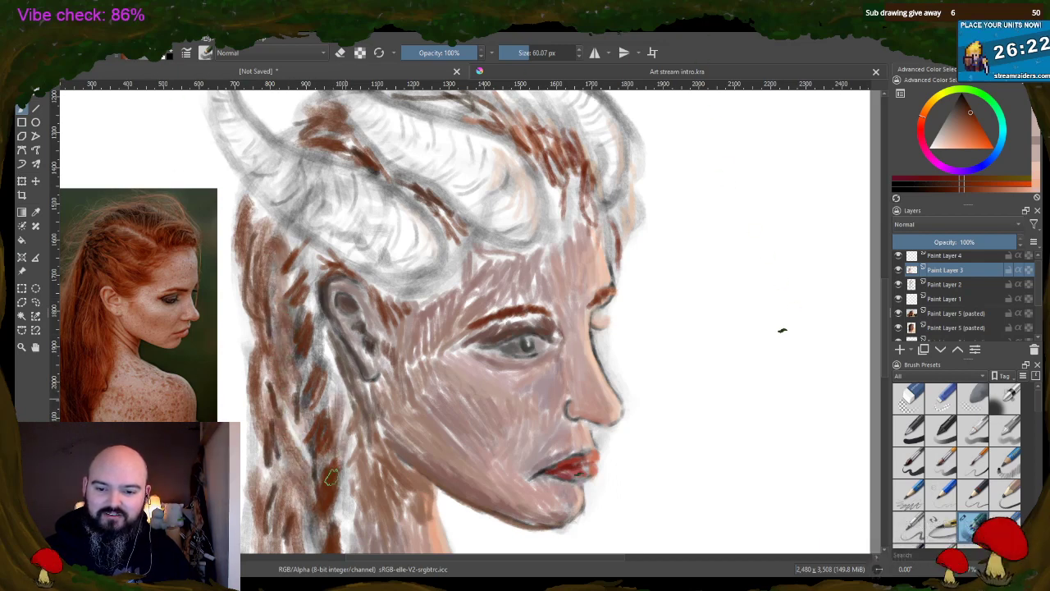
# - Cover the remaining light gaps in the hair around the ear, beneath the near horn and between the horns with red-brown
pyautogui.moveTo(341, 320); pyautogui.dragTo(320, 421)
pyautogui.moveTo(317, 261)
pyautogui.mouseDown()
pyautogui.moveTo(298, 314)
pyautogui.moveTo(302, 302)
pyautogui.mouseUp()
pyautogui.moveTo(315, 215); pyautogui.dragTo(271, 266)
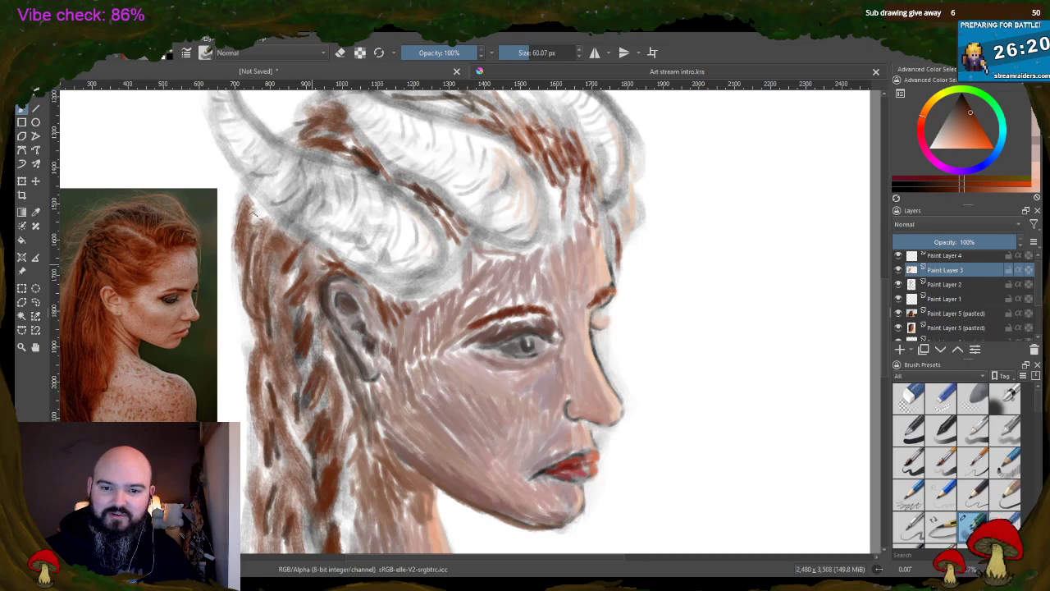
pyautogui.moveTo(264, 201); pyautogui.dragTo(254, 238)
pyautogui.moveTo(301, 121); pyautogui.dragTo(279, 145)
pyautogui.moveTo(326, 95); pyautogui.dragTo(298, 114)
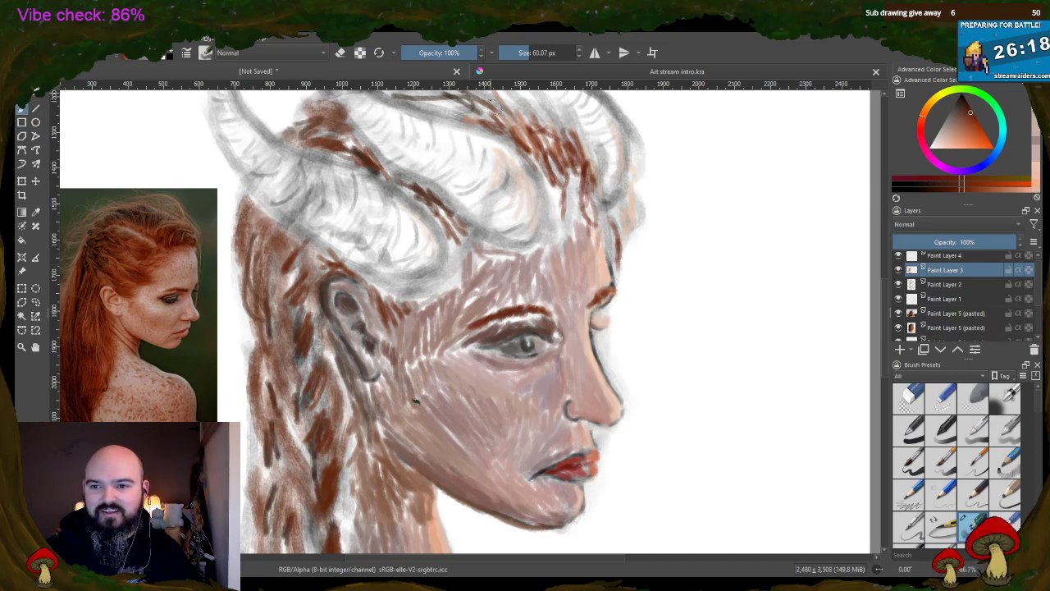
# - Fill the hair over the crown between the horns, and its outline behind them, with red-brown strokes
pyautogui.moveTo(484, 98)
pyautogui.mouseDown()
pyautogui.moveTo(510, 142)
pyautogui.moveTo(534, 136)
pyautogui.moveTo(545, 180)
pyautogui.mouseUp()
pyautogui.moveTo(532, 130); pyautogui.dragTo(560, 176)
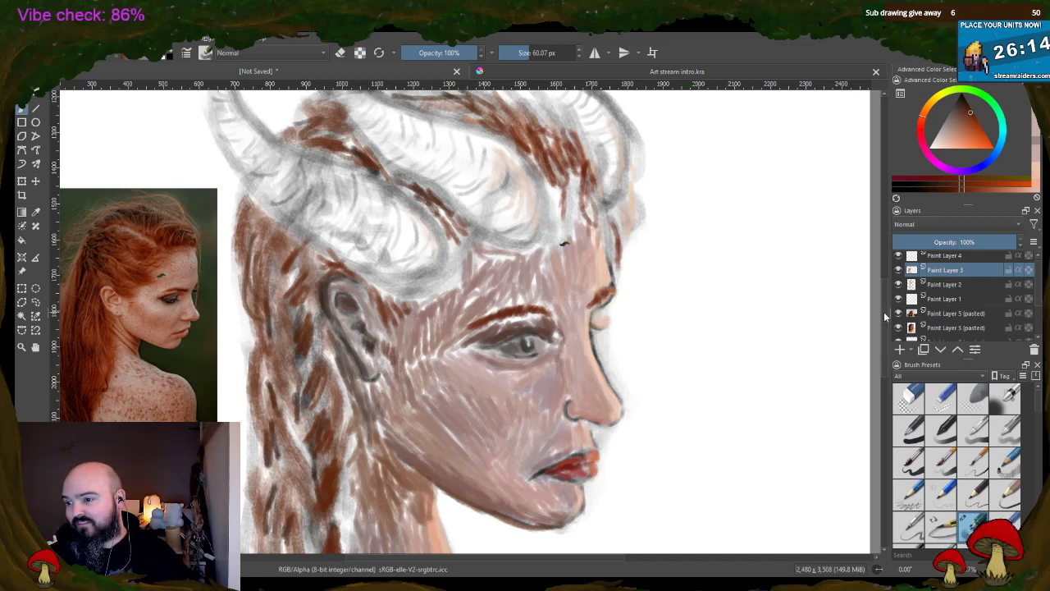
pyautogui.scroll(2, 885, 316)
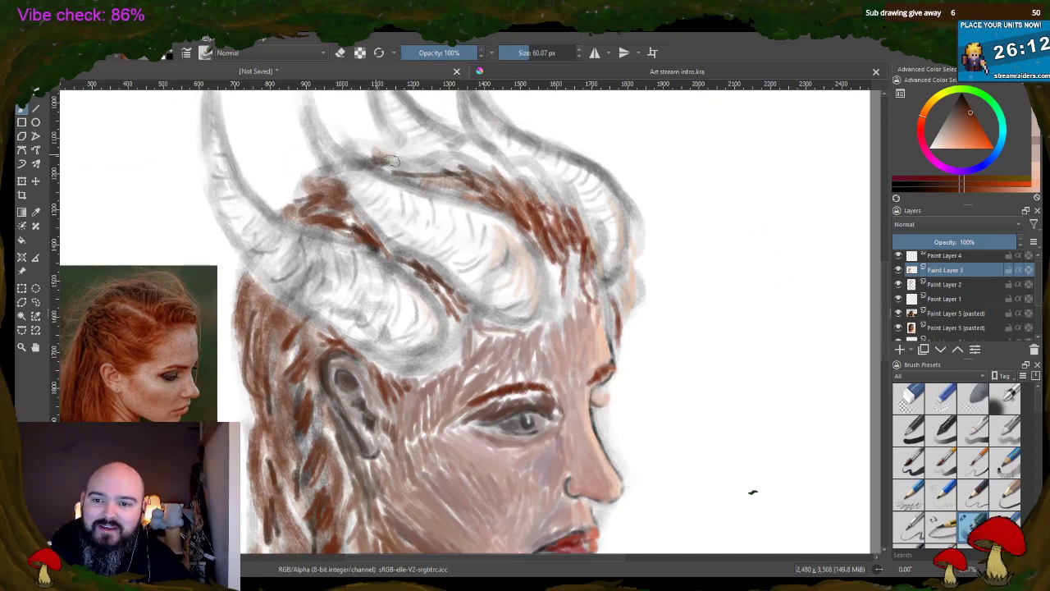
pyautogui.moveTo(392, 160)
pyautogui.mouseDown()
pyautogui.moveTo(436, 153)
pyautogui.moveTo(499, 169)
pyautogui.moveTo(467, 148)
pyautogui.moveTo(549, 200)
pyautogui.moveTo(575, 199)
pyautogui.moveTo(606, 256)
pyautogui.moveTo(471, 161)
pyautogui.mouseUp()
pyautogui.moveTo(368, 152); pyautogui.dragTo(385, 158)
pyautogui.moveTo(320, 174)
pyautogui.mouseDown()
pyautogui.moveTo(297, 205)
pyautogui.moveTo(274, 211)
pyautogui.mouseUp()
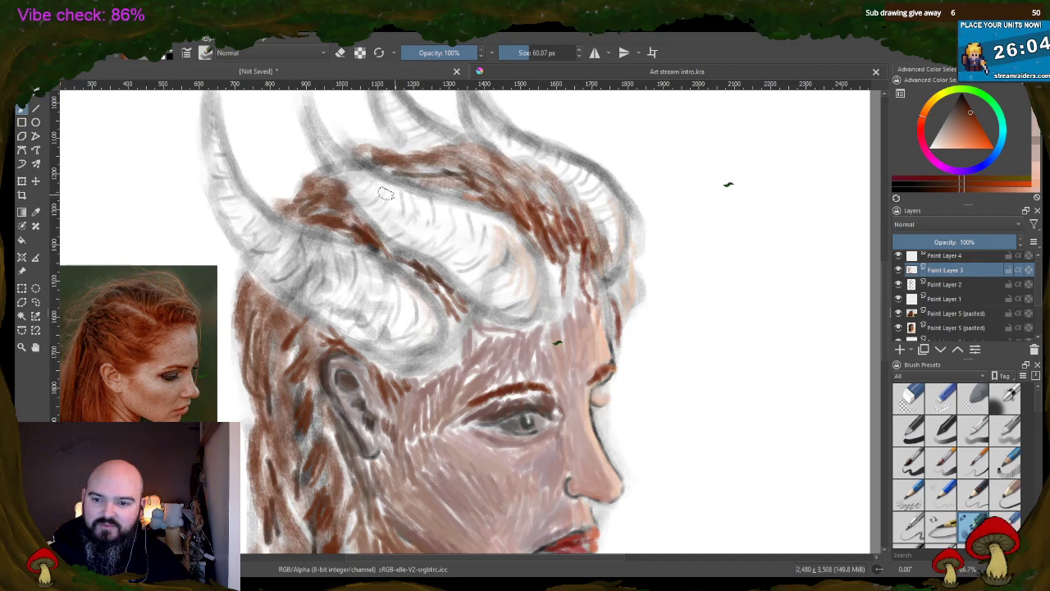
# - Sample lighter red-browns from the hair and fill the gaps over the crown and down the front hairline to the far temple
pyautogui.keyDown('ctrl'); pyautogui.click(374, 236); pyautogui.keyUp('ctrl')
pyautogui.keyDown('ctrl'); pyautogui.click(377, 238); pyautogui.keyUp('ctrl')
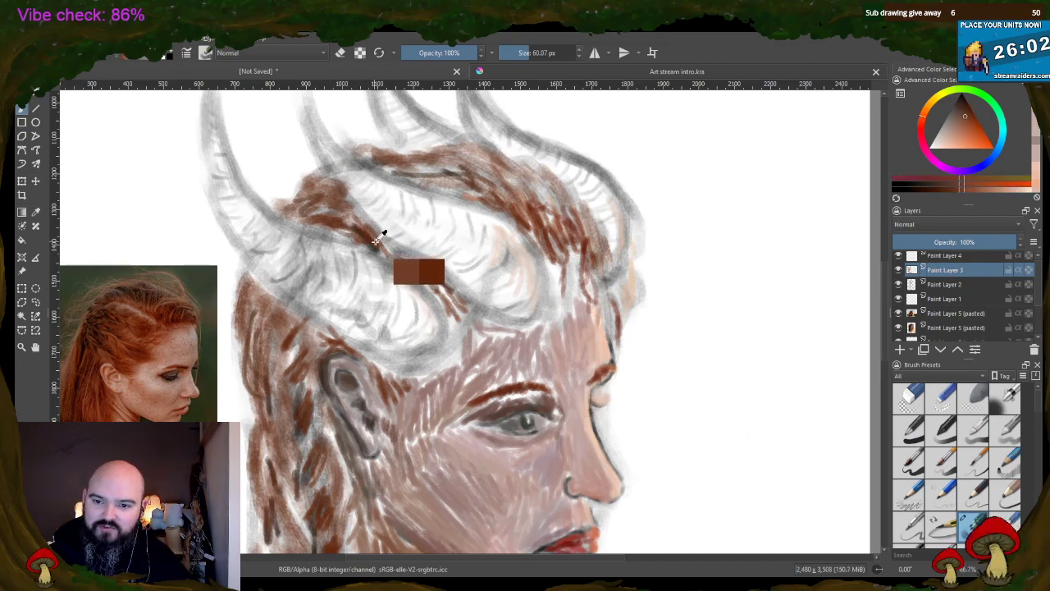
pyautogui.keyDown('ctrl'); pyautogui.click(375, 238); pyautogui.keyUp('ctrl')
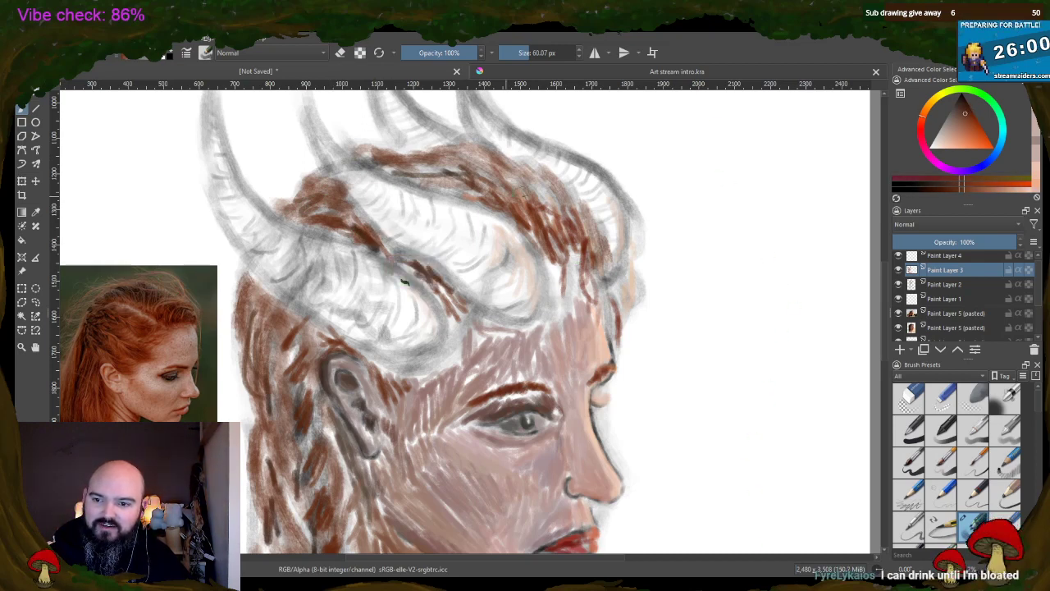
pyautogui.moveTo(439, 165)
pyautogui.mouseDown()
pyautogui.moveTo(536, 180)
pyautogui.moveTo(556, 212)
pyautogui.mouseUp()
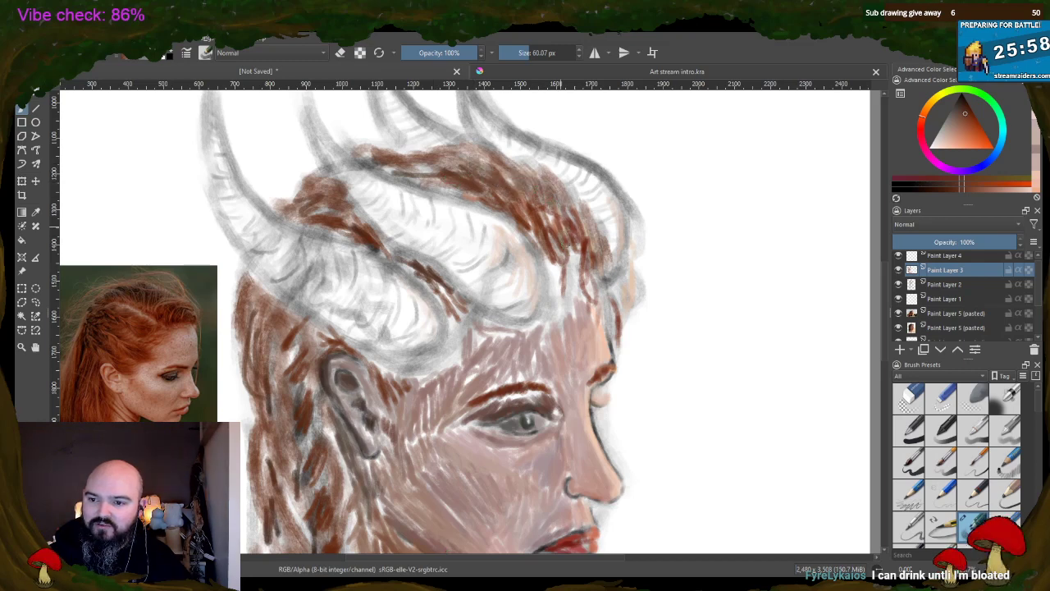
pyautogui.keyDown('ctrl'); pyautogui.click(580, 220); pyautogui.keyUp('ctrl')
pyautogui.keyDown('ctrl'); pyautogui.click(574, 221); pyautogui.keyUp('ctrl')
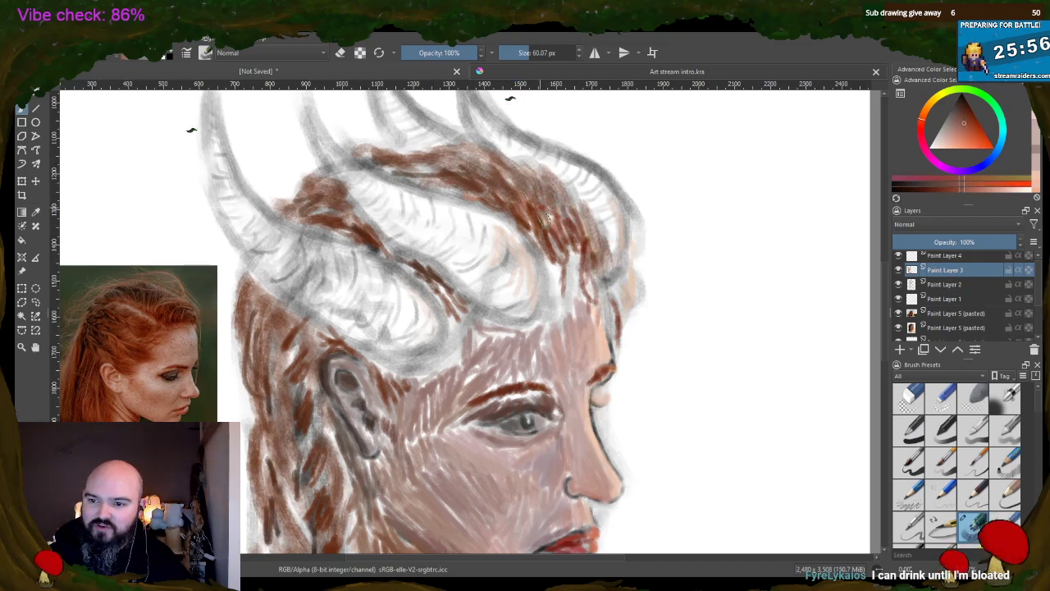
pyautogui.moveTo(574, 247)
pyautogui.mouseDown()
pyautogui.moveTo(567, 279)
pyautogui.moveTo(595, 295)
pyautogui.moveTo(606, 324)
pyautogui.moveTo(614, 289)
pyautogui.moveTo(628, 316)
pyautogui.mouseUp()
pyautogui.moveTo(575, 205); pyautogui.dragTo(598, 250)
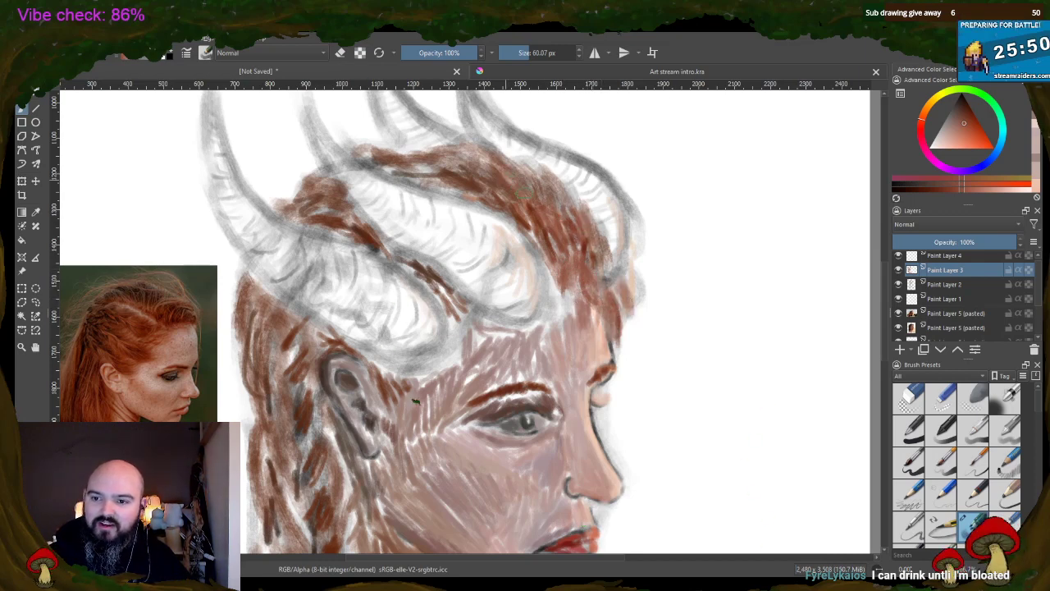
# - Cover the light gaps on top of the crown, behind the near horn and between the horns with mid red-brown
pyautogui.moveTo(449, 174)
pyautogui.mouseDown()
pyautogui.moveTo(450, 187)
pyautogui.moveTo(494, 169)
pyautogui.mouseUp()
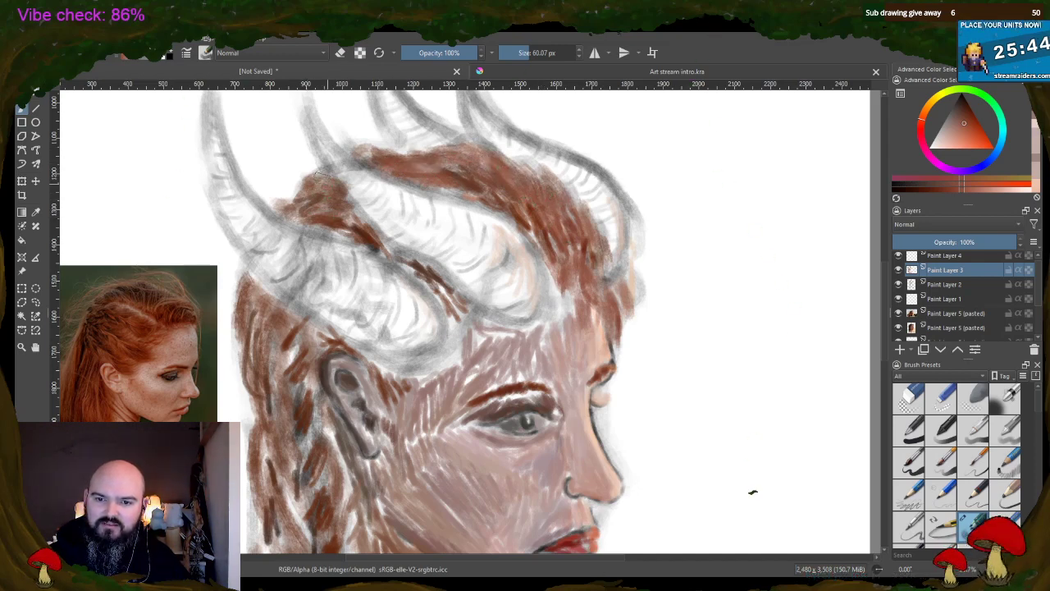
pyautogui.moveTo(277, 346); pyautogui.dragTo(293, 355)
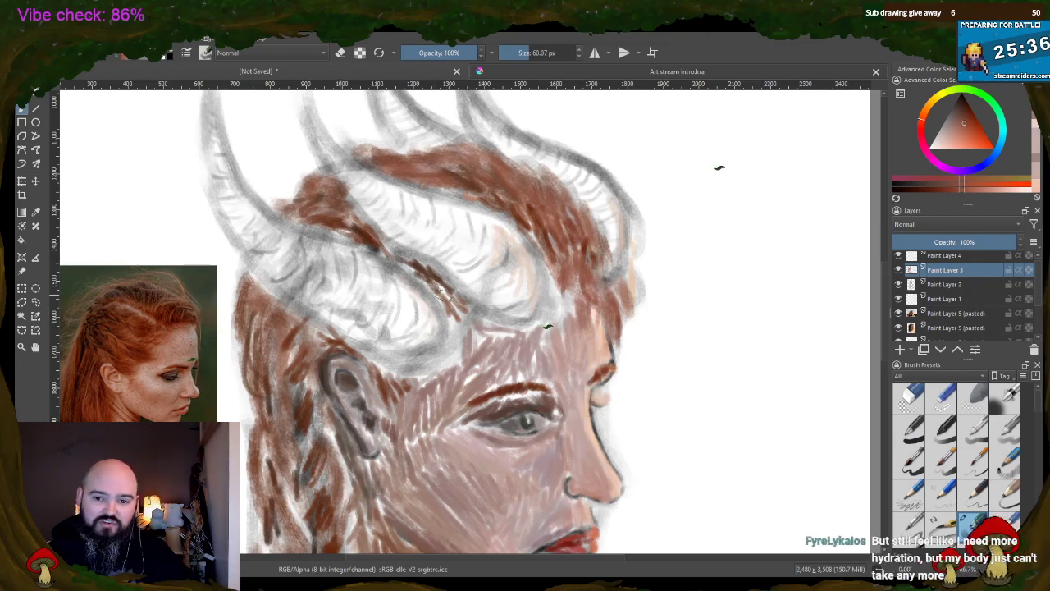
pyautogui.moveTo(412, 267)
pyautogui.mouseDown()
pyautogui.moveTo(440, 287)
pyautogui.moveTo(457, 325)
pyautogui.moveTo(476, 310)
pyautogui.mouseUp()
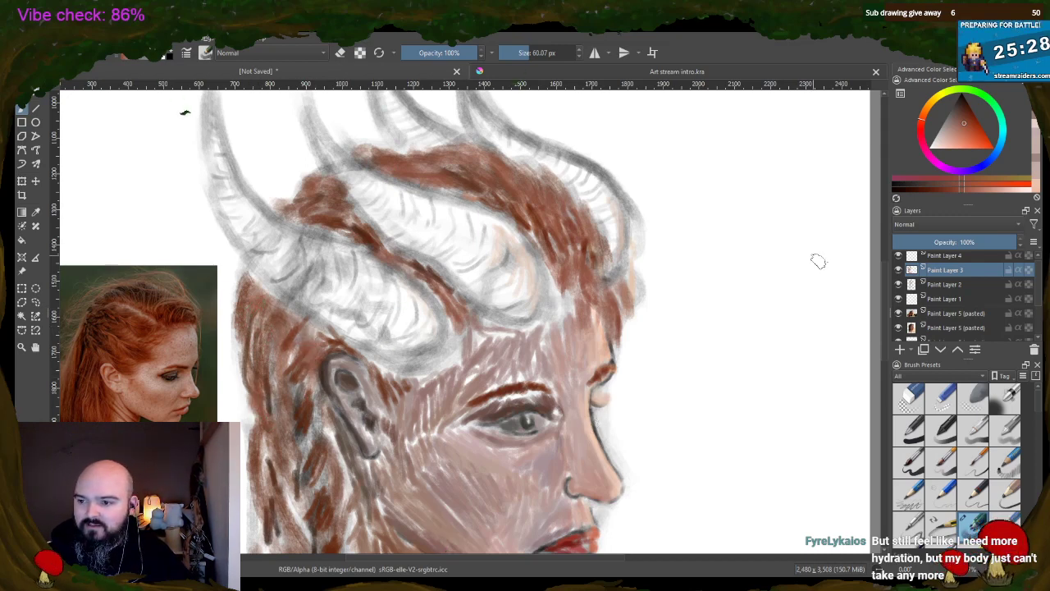
# - Paint mid red-brown strokes between the dark strands of hair behind and just below the ear
pyautogui.scroll(-5, 703, 101)
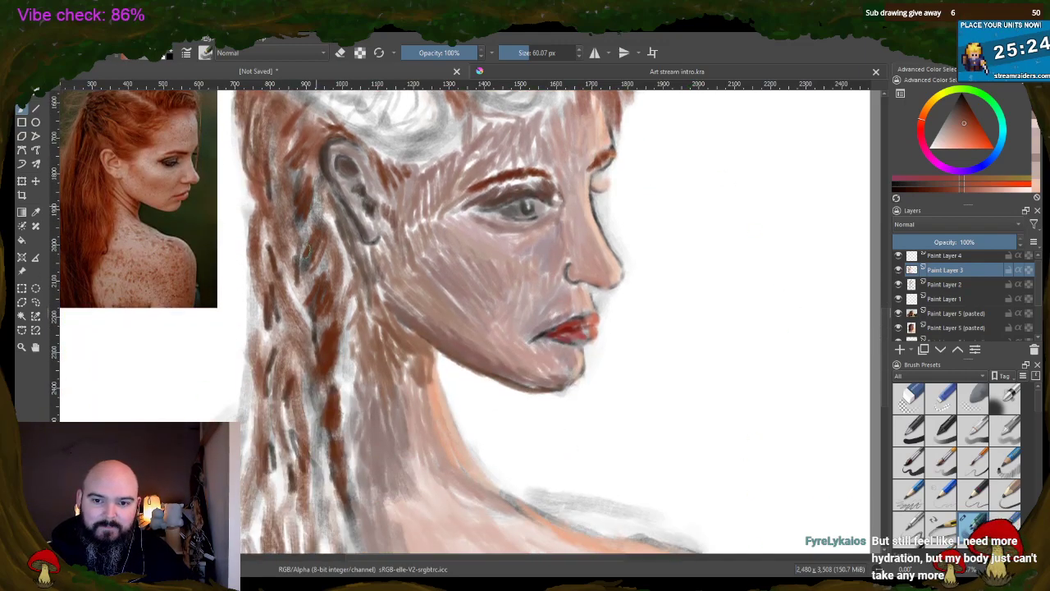
pyautogui.moveTo(342, 267); pyautogui.dragTo(338, 304)
pyautogui.moveTo(263, 251); pyautogui.dragTo(259, 289)
pyautogui.moveTo(299, 274); pyautogui.dragTo(254, 351)
pyautogui.moveTo(283, 316); pyautogui.dragTo(261, 355)
pyautogui.moveTo(300, 339); pyautogui.dragTo(290, 362)
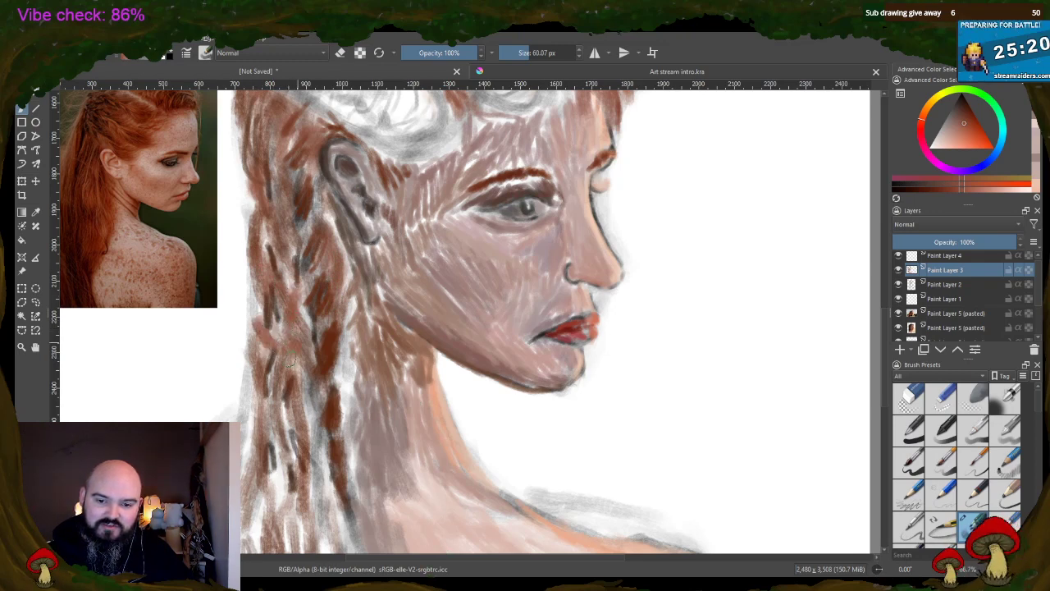
# - Extend the mid red-brown fill along the hair's back edge and between the strands at jaw and neck level
pyautogui.moveTo(256, 405); pyautogui.dragTo(245, 436)
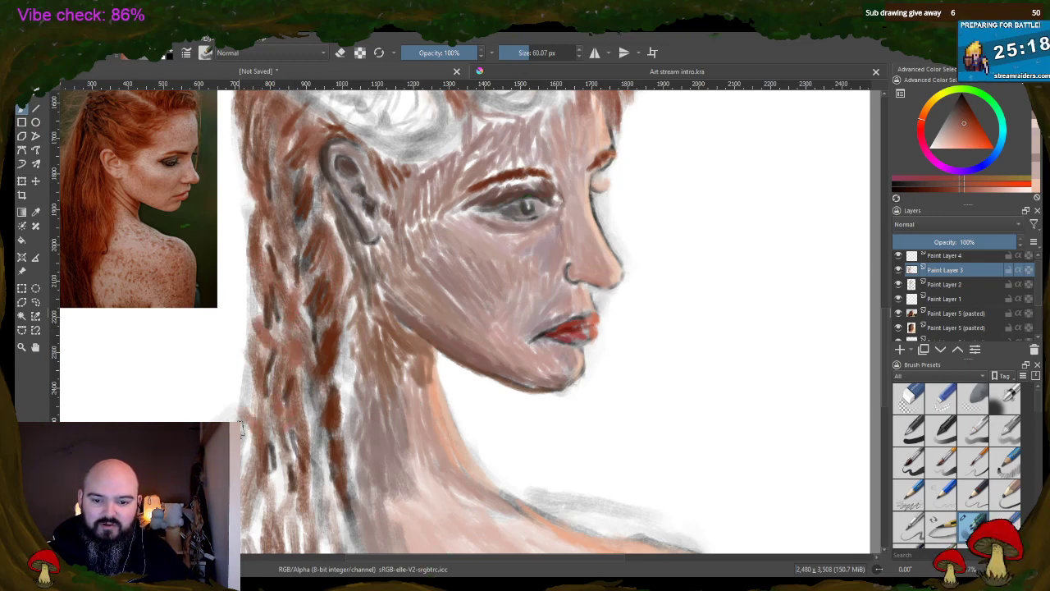
pyautogui.moveTo(256, 376); pyautogui.dragTo(240, 474)
pyautogui.moveTo(297, 433); pyautogui.dragTo(286, 473)
pyautogui.moveTo(320, 401); pyautogui.dragTo(307, 443)
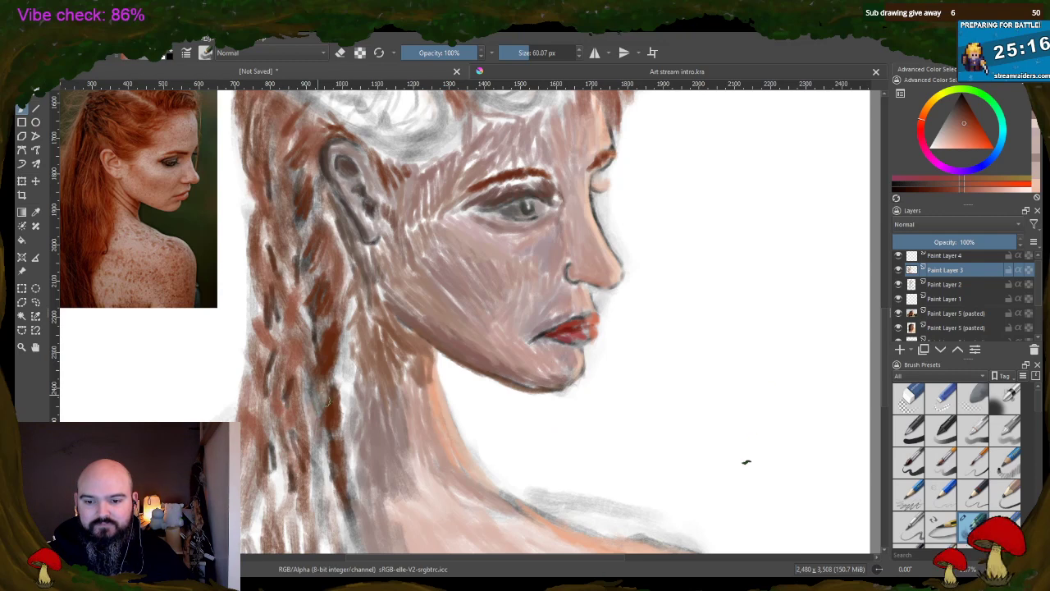
pyautogui.moveTo(331, 387); pyautogui.dragTo(319, 411)
pyautogui.moveTo(327, 348); pyautogui.dragTo(309, 322)
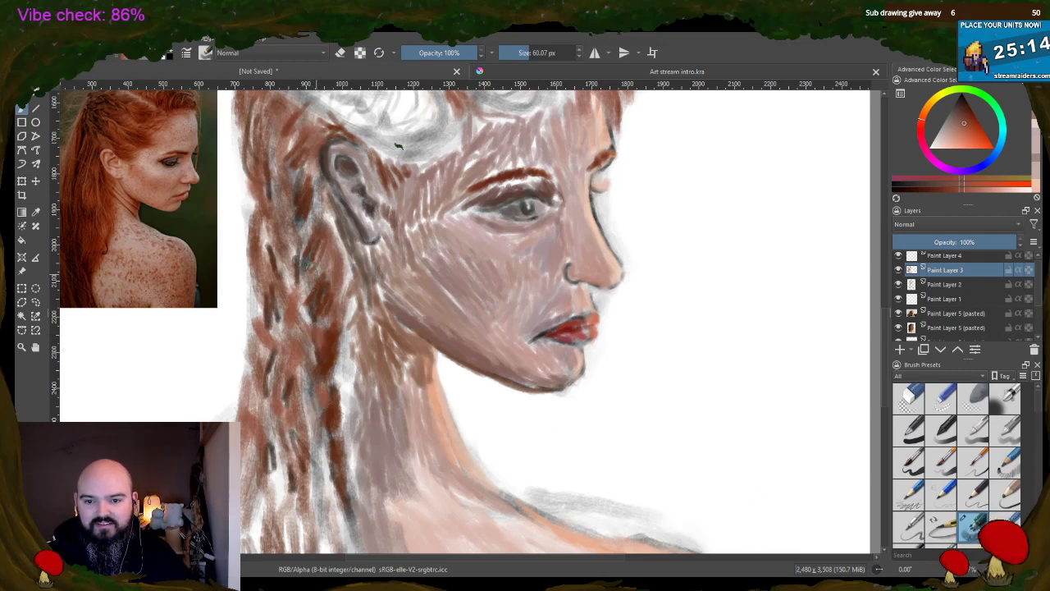
pyautogui.moveTo(317, 276); pyautogui.dragTo(328, 295)
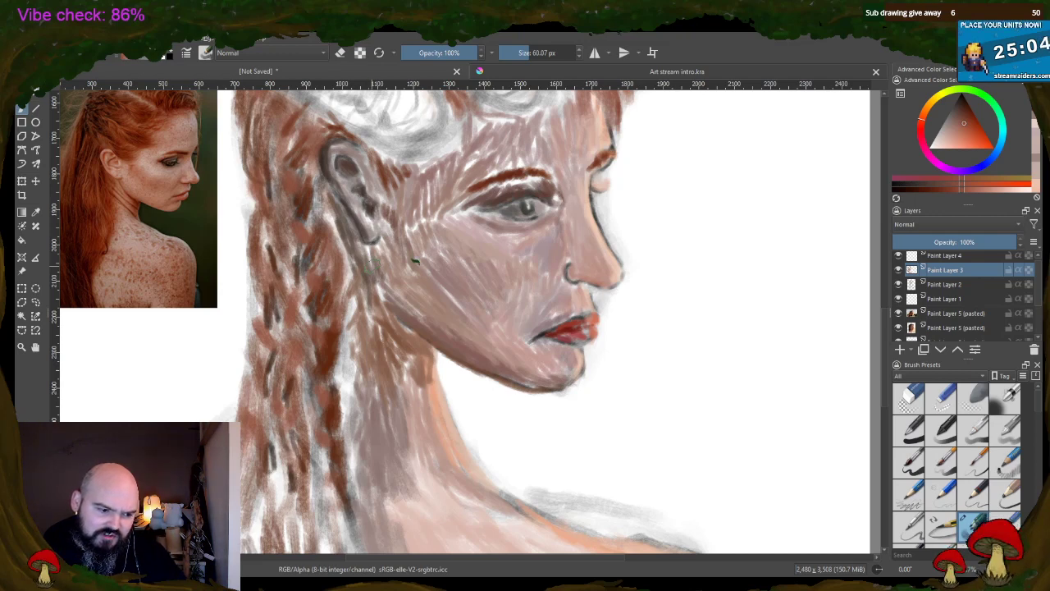
# - Sample a red-brown from the painted hair and draw long flowing strands down its outer back edge
pyautogui.scroll(-1, 348, 261)
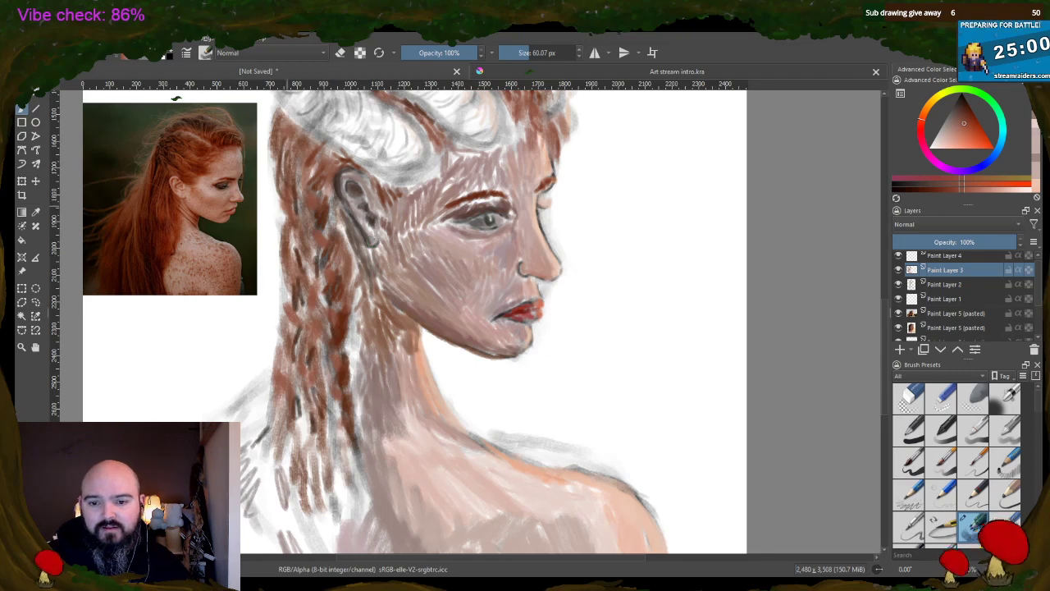
pyautogui.keyDown('ctrl'); pyautogui.click(353, 186); pyautogui.keyUp('ctrl')
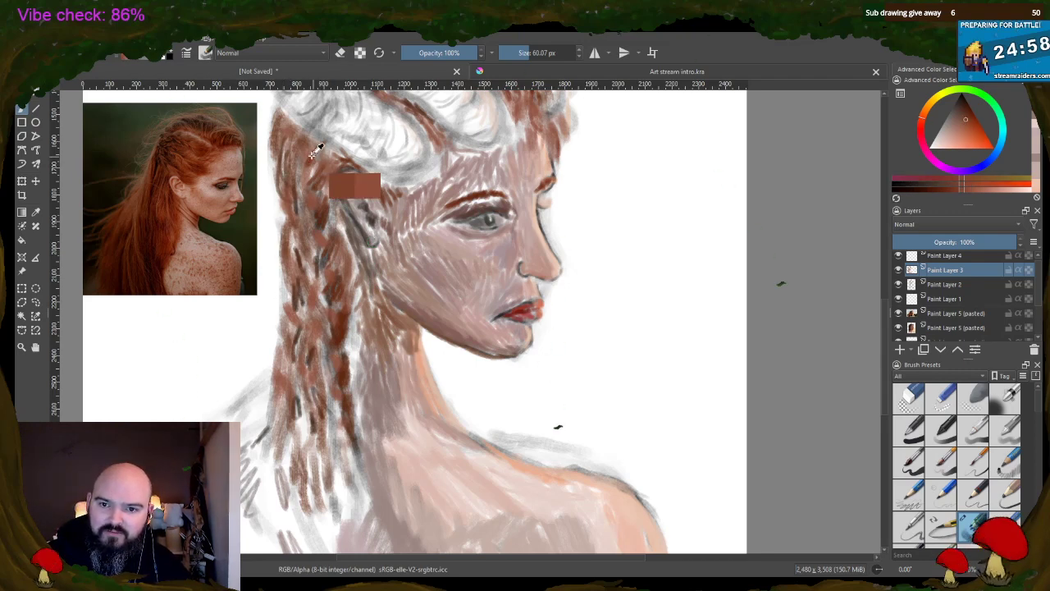
pyautogui.moveTo(279, 160); pyautogui.dragTo(264, 271)
pyautogui.moveTo(277, 209); pyautogui.dragTo(256, 345)
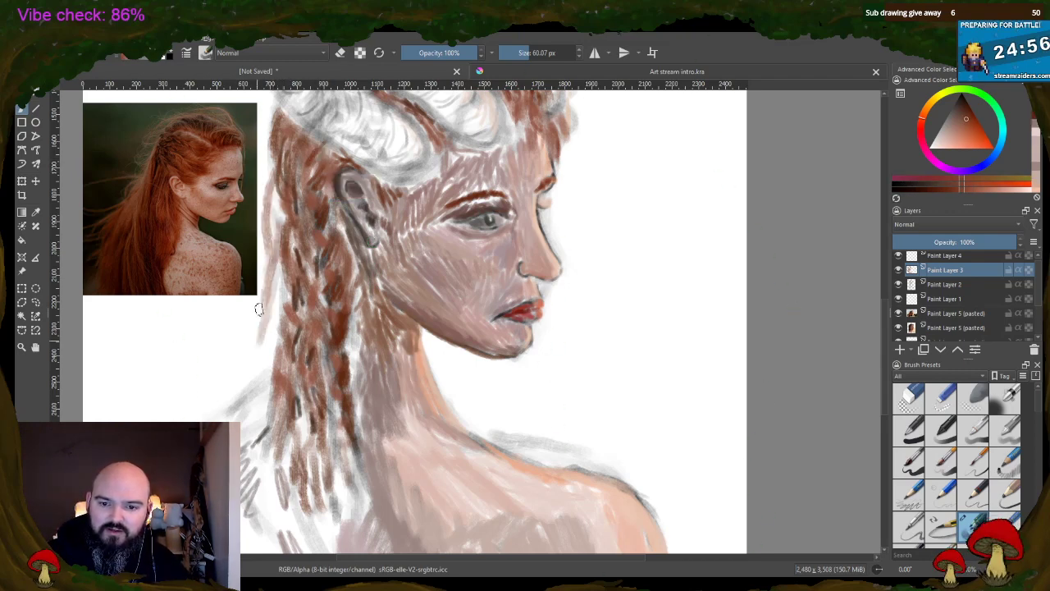
pyautogui.moveTo(279, 279); pyautogui.dragTo(240, 394)
pyautogui.moveTo(271, 336); pyautogui.dragTo(237, 430)
pyautogui.moveTo(271, 382)
pyautogui.mouseDown()
pyautogui.moveTo(263, 537)
pyautogui.moveTo(261, 464)
pyautogui.mouseUp()
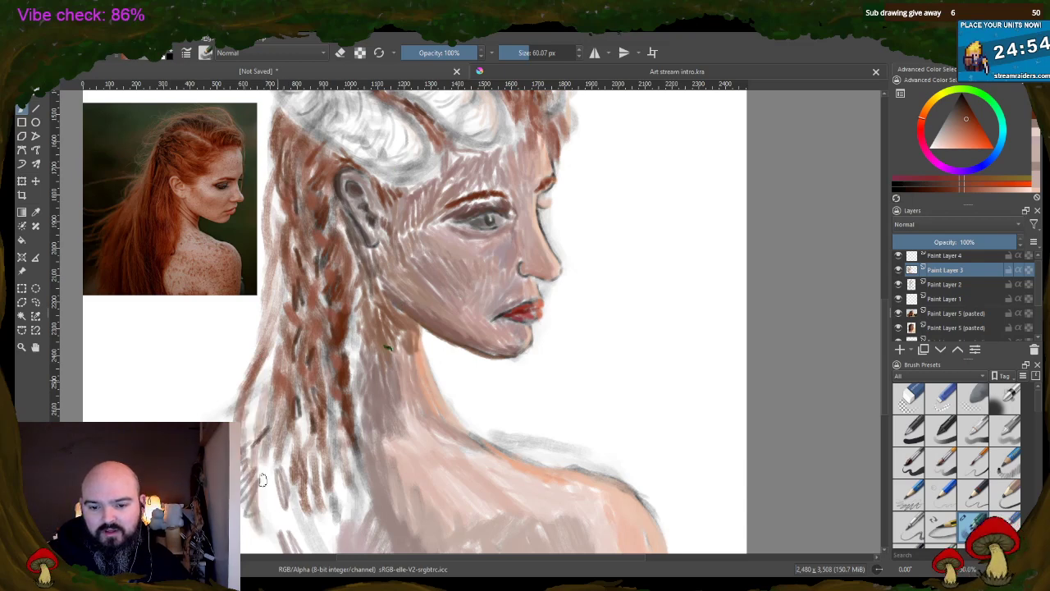
# - Paint long red-brown strands through the lower ends of the hair over the back
pyautogui.moveTo(302, 432); pyautogui.dragTo(283, 534)
pyautogui.moveTo(327, 443); pyautogui.dragTo(300, 552)
pyautogui.moveTo(267, 356)
pyautogui.mouseDown()
pyautogui.moveTo(244, 442)
pyautogui.moveTo(258, 432)
pyautogui.mouseUp()
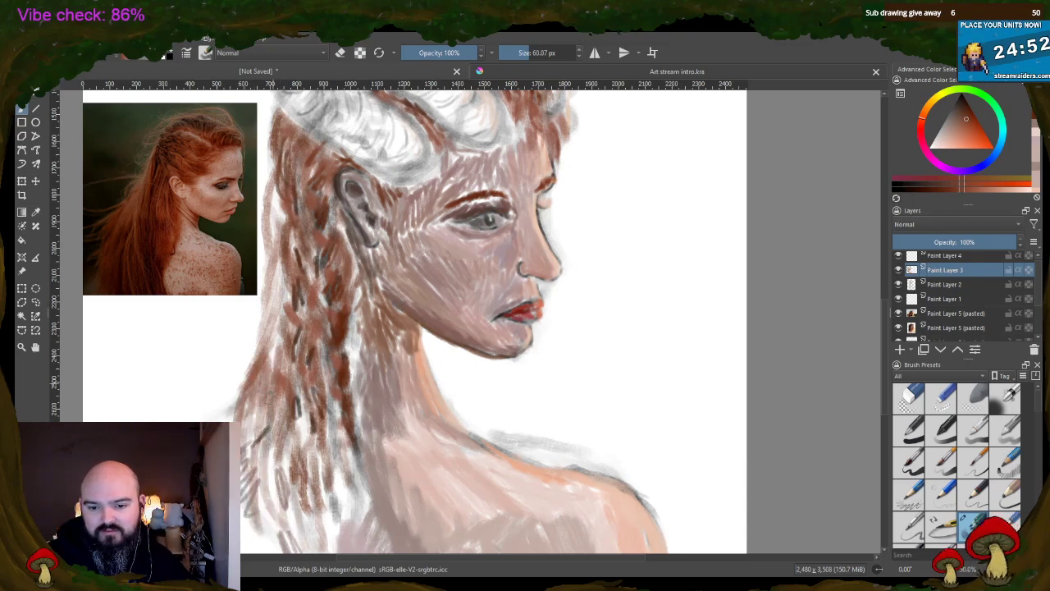
pyautogui.moveTo(277, 382); pyautogui.dragTo(262, 507)
pyautogui.moveTo(308, 448); pyautogui.dragTo(303, 513)
# - Sample a dark brown from the reference photo's hair and layer long dark strands through the lower back of the hair
pyautogui.keyDown('ctrl'); pyautogui.click(127, 227); pyautogui.keyUp('ctrl')
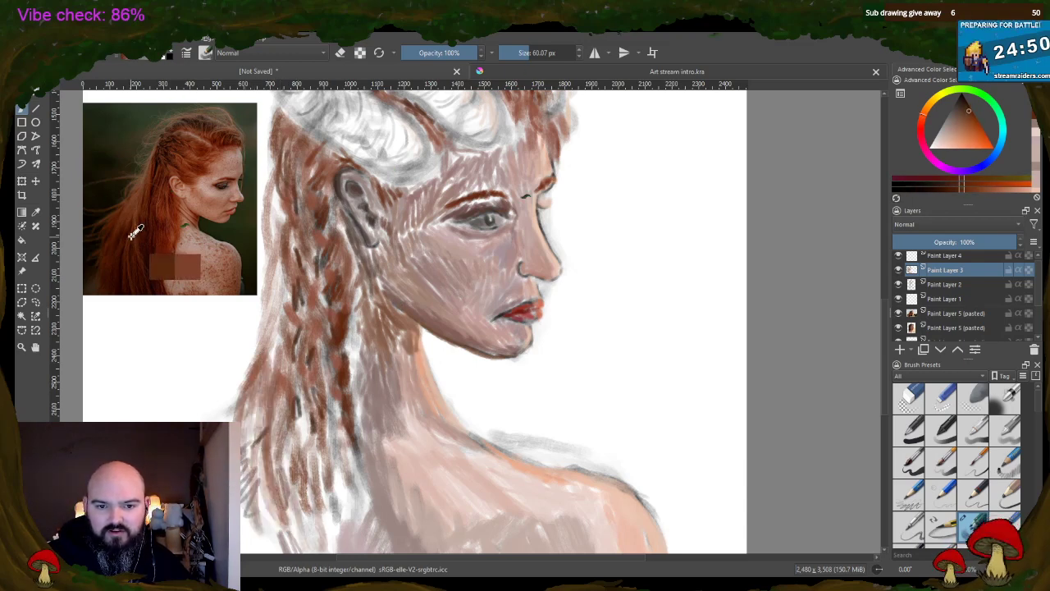
pyautogui.moveTo(281, 347); pyautogui.dragTo(255, 455)
pyautogui.moveTo(268, 379); pyautogui.dragTo(253, 458)
pyautogui.moveTo(289, 307); pyautogui.dragTo(267, 352)
pyautogui.moveTo(284, 330)
pyautogui.mouseDown()
pyautogui.moveTo(247, 423)
pyautogui.moveTo(246, 484)
pyautogui.mouseUp()
pyautogui.moveTo(280, 414); pyautogui.dragTo(250, 506)
pyautogui.moveTo(290, 471); pyautogui.dragTo(270, 535)
pyautogui.moveTo(254, 395); pyautogui.dragTo(241, 441)
pyautogui.moveTo(262, 325); pyautogui.dragTo(252, 359)
pyautogui.moveTo(279, 287); pyautogui.dragTo(264, 331)
pyautogui.moveTo(280, 263); pyautogui.dragTo(266, 333)
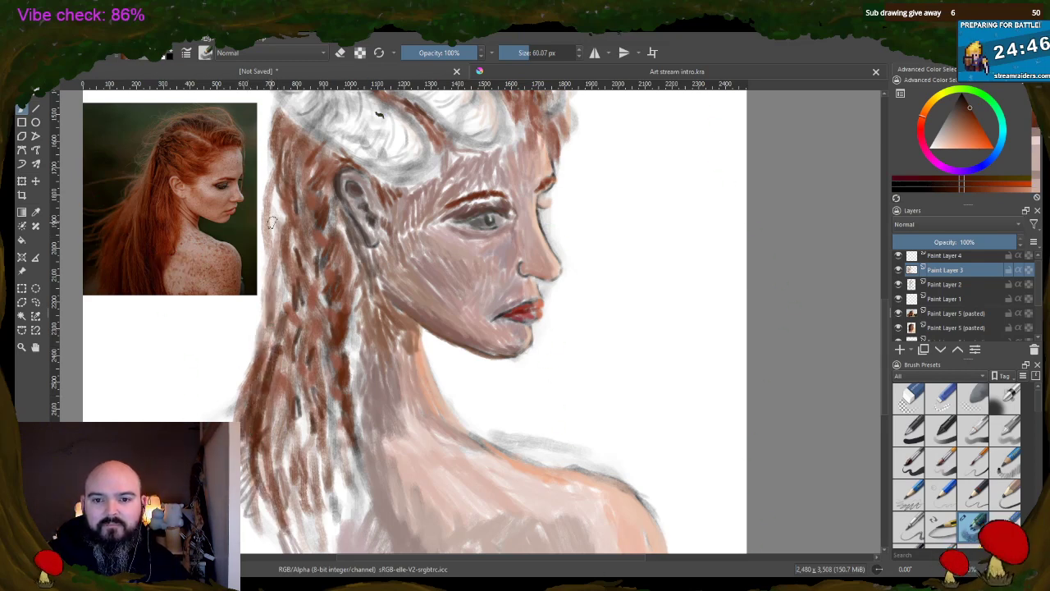
# - Continue the dark brown strands up the outer back edge of the hair and behind the ear
pyautogui.moveTo(279, 189); pyautogui.dragTo(267, 281)
pyautogui.moveTo(284, 269); pyautogui.dragTo(271, 325)
pyautogui.moveTo(291, 260); pyautogui.dragTo(279, 291)
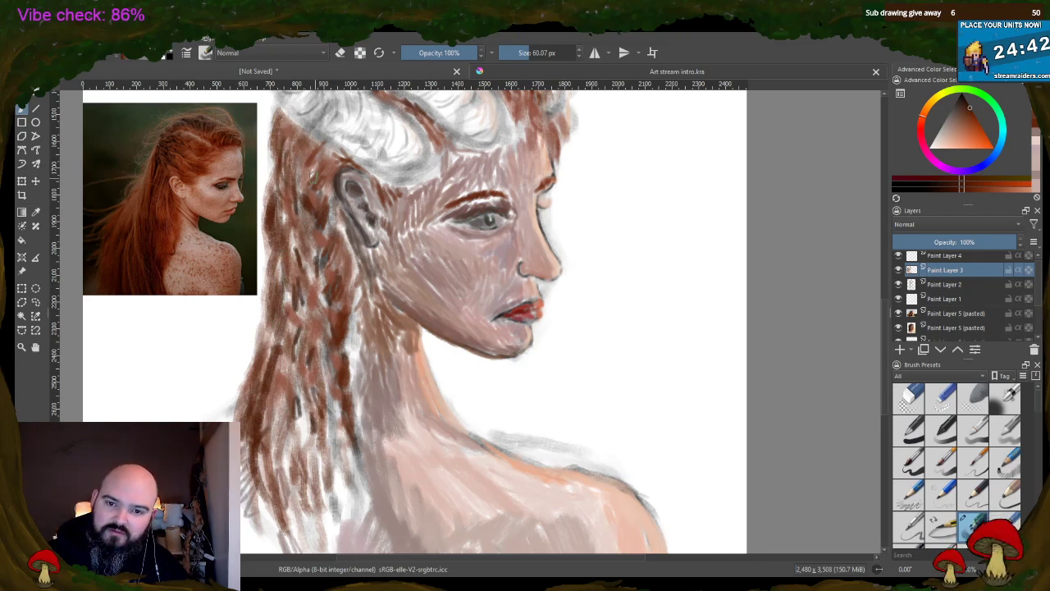
pyautogui.moveTo(312, 174); pyautogui.dragTo(309, 257)
pyautogui.moveTo(330, 243)
pyautogui.mouseDown()
pyautogui.moveTo(314, 264)
pyautogui.moveTo(320, 291)
pyautogui.mouseUp()
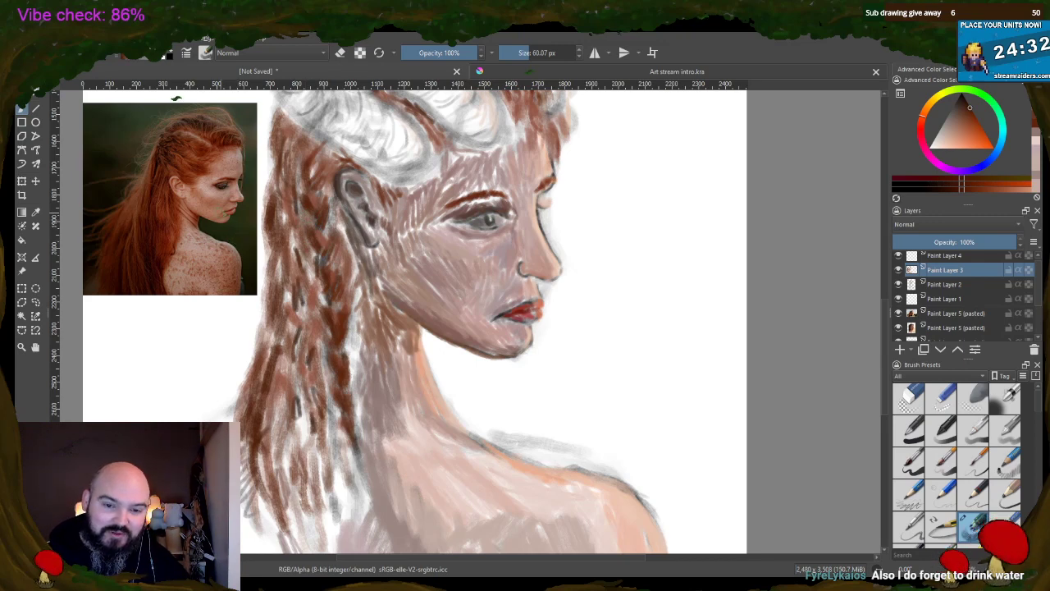
# - Add brighter red-orange streaks sampled from the reference to the lower hair, between the horns and along the forehead hairline, with a 37.83 px brush
pyautogui.keyDown('ctrl'); pyautogui.click(170, 224); pyautogui.keyUp('ctrl')
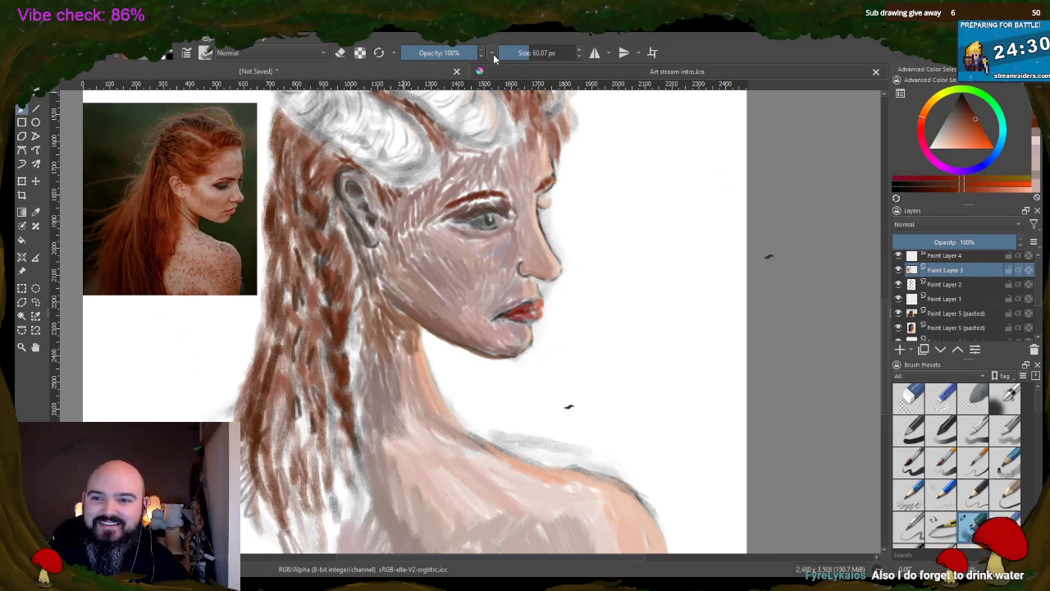
pyautogui.click(525, 53)
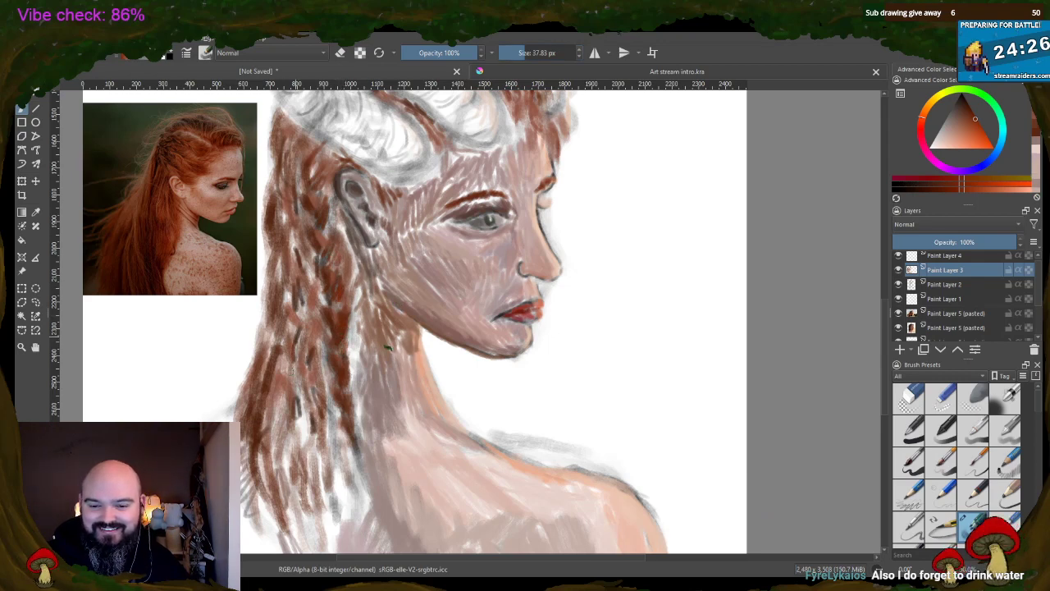
pyautogui.moveTo(302, 369)
pyautogui.mouseDown()
pyautogui.moveTo(299, 409)
pyautogui.moveTo(320, 464)
pyautogui.mouseUp()
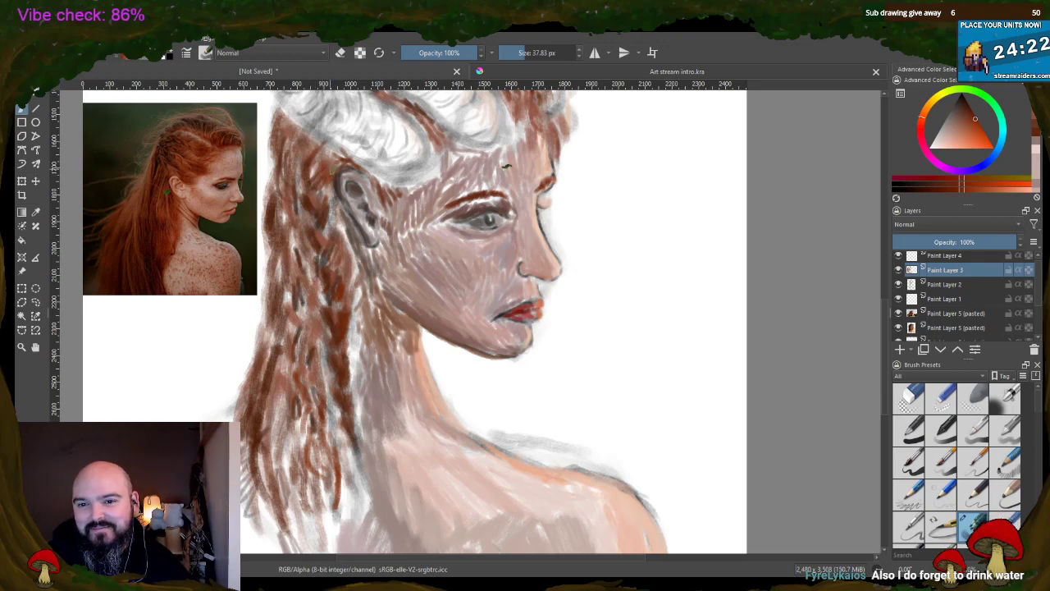
pyautogui.moveTo(434, 126); pyautogui.dragTo(446, 141)
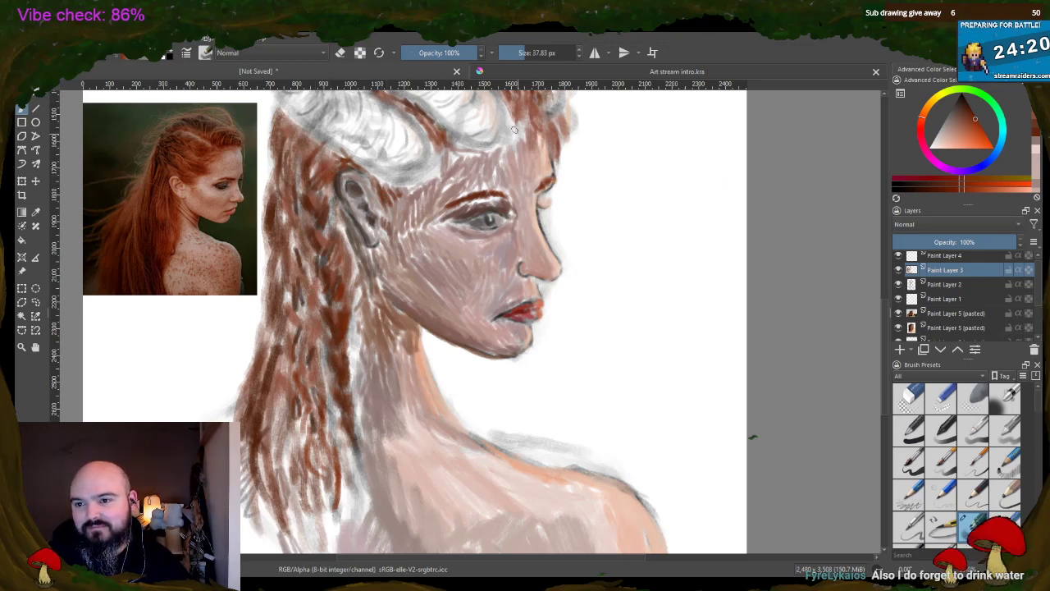
pyautogui.moveTo(517, 104)
pyautogui.mouseDown()
pyautogui.moveTo(558, 141)
pyautogui.moveTo(563, 161)
pyautogui.mouseUp()
pyautogui.moveTo(561, 125); pyautogui.dragTo(566, 161)
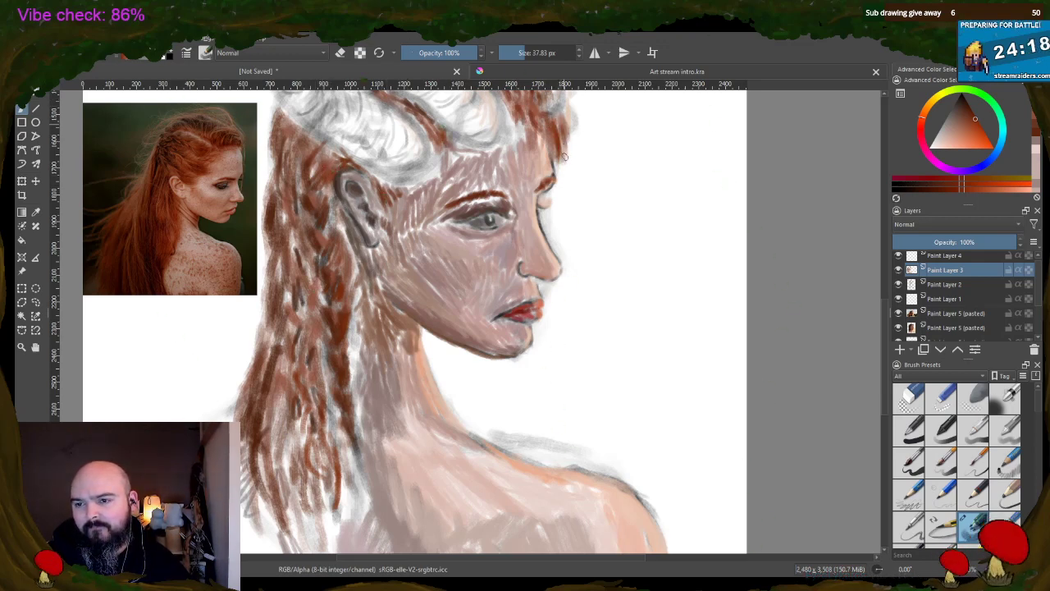
pyautogui.moveTo(545, 123); pyautogui.dragTo(535, 153)
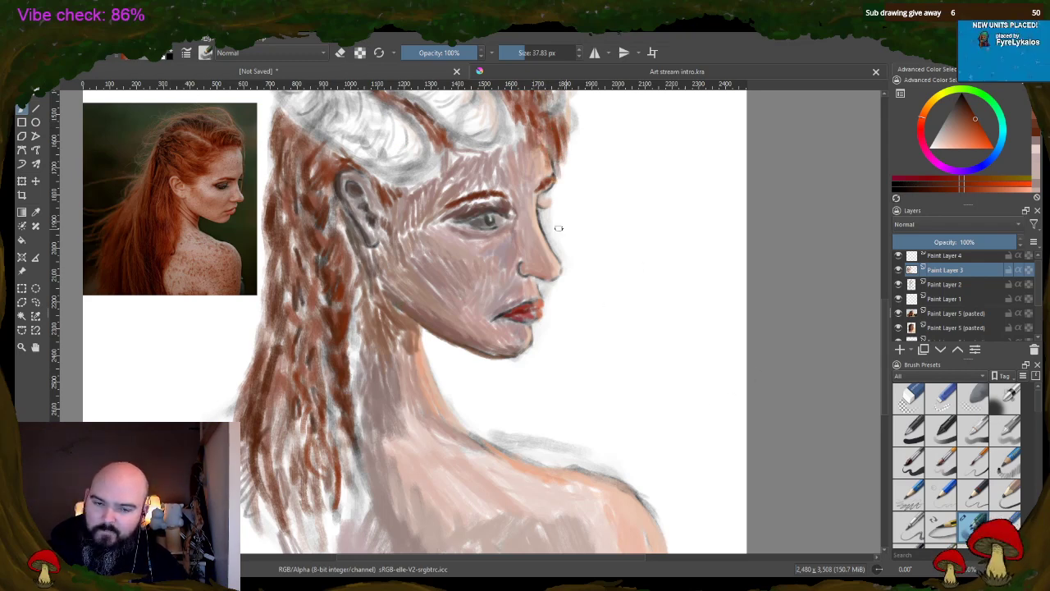
# - Darken the near eye's lid and inner corner with a sampled dark brown, and blend sampled skin tones around the nose and cheek
pyautogui.scroll(1, 617, 217)
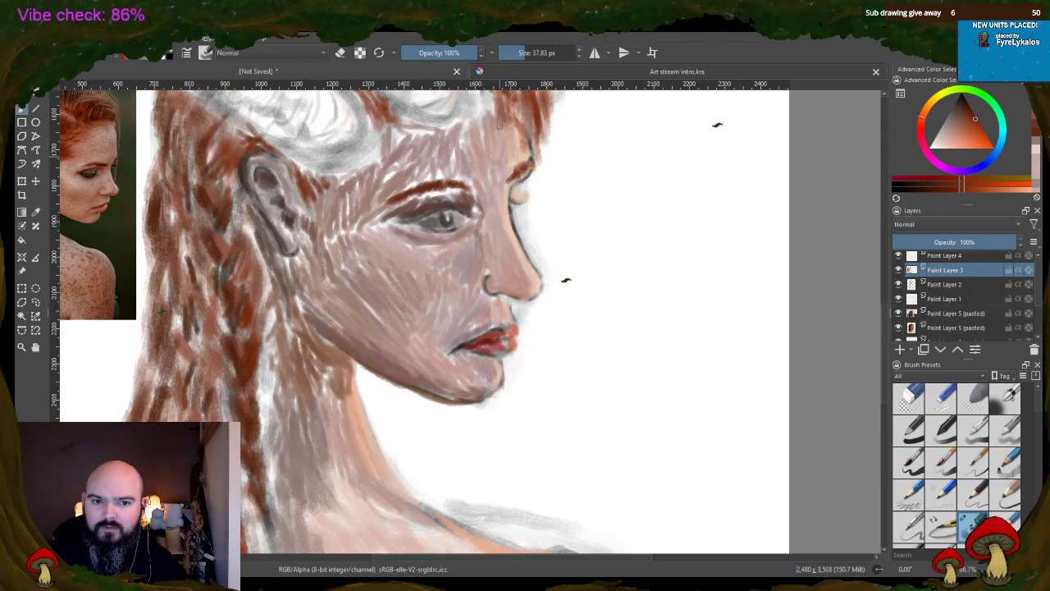
pyautogui.keyDown('ctrl'); pyautogui.click(419, 209); pyautogui.keyUp('ctrl')
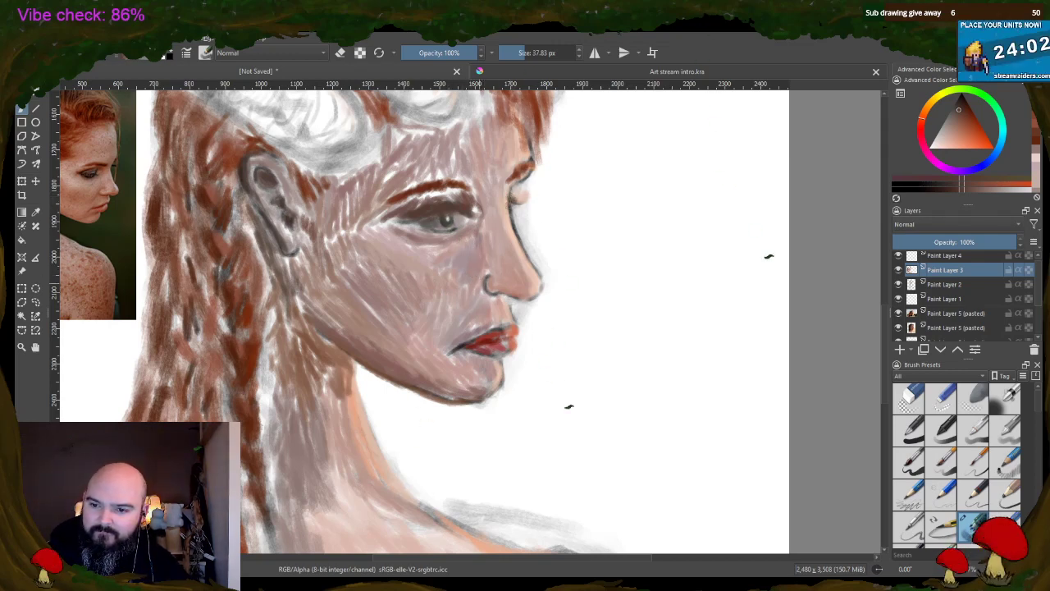
pyautogui.keyDown('ctrl'); pyautogui.click(478, 274); pyautogui.keyUp('ctrl')
pyautogui.keyDown('ctrl'); pyautogui.click(513, 283); pyautogui.keyUp('ctrl')
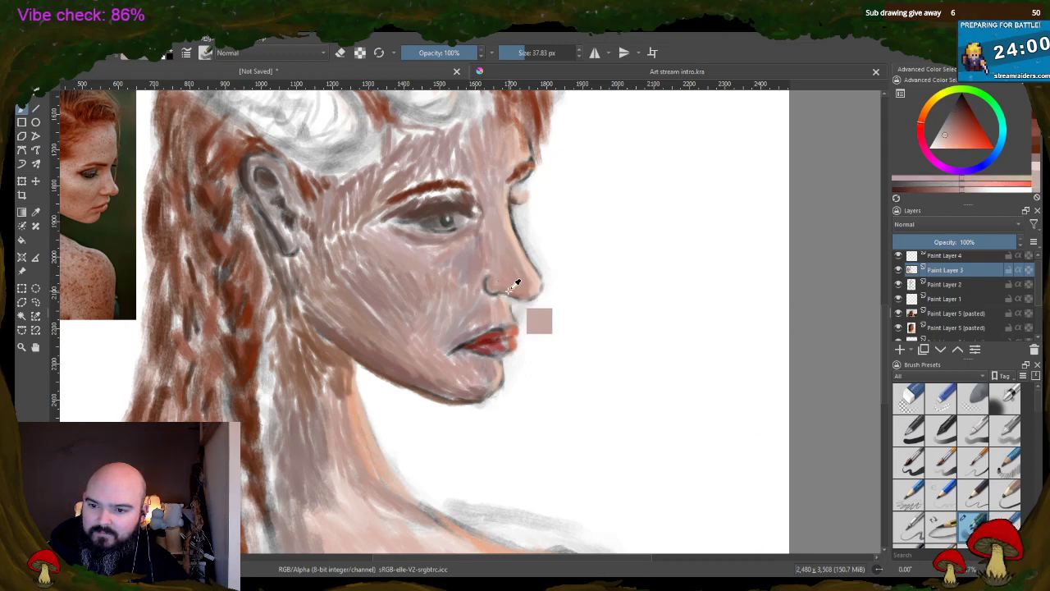
pyautogui.keyDown('ctrl'); pyautogui.click(516, 284); pyautogui.keyUp('ctrl')
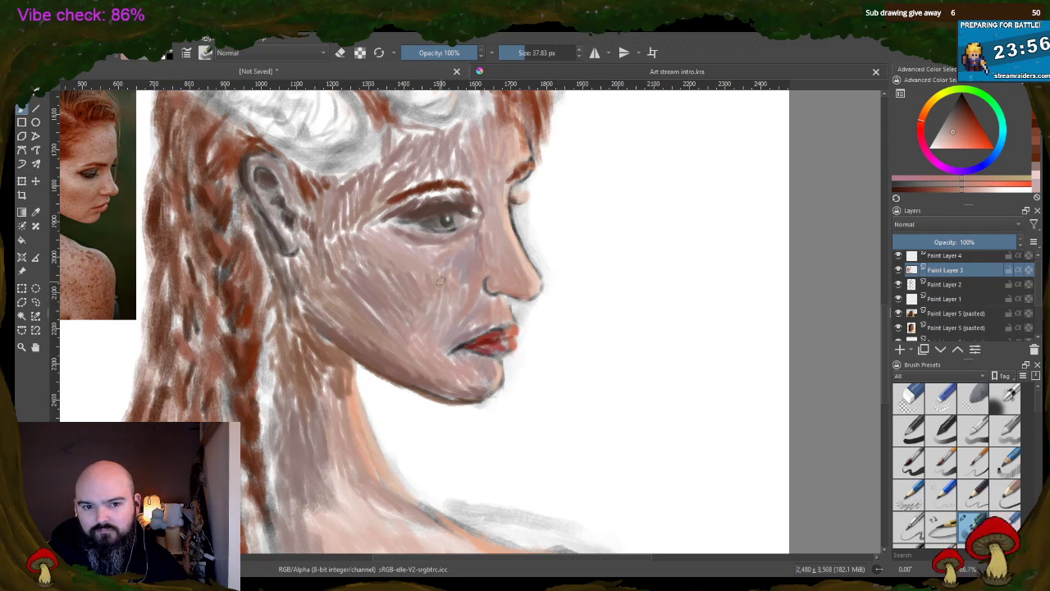
# - Deepen the lips with sampled reds and a dark red mouth line, blending over the grey sketch lines from the mouth corner to the upper lip
pyautogui.keyDown('ctrl'); pyautogui.click(502, 345); pyautogui.keyUp('ctrl')
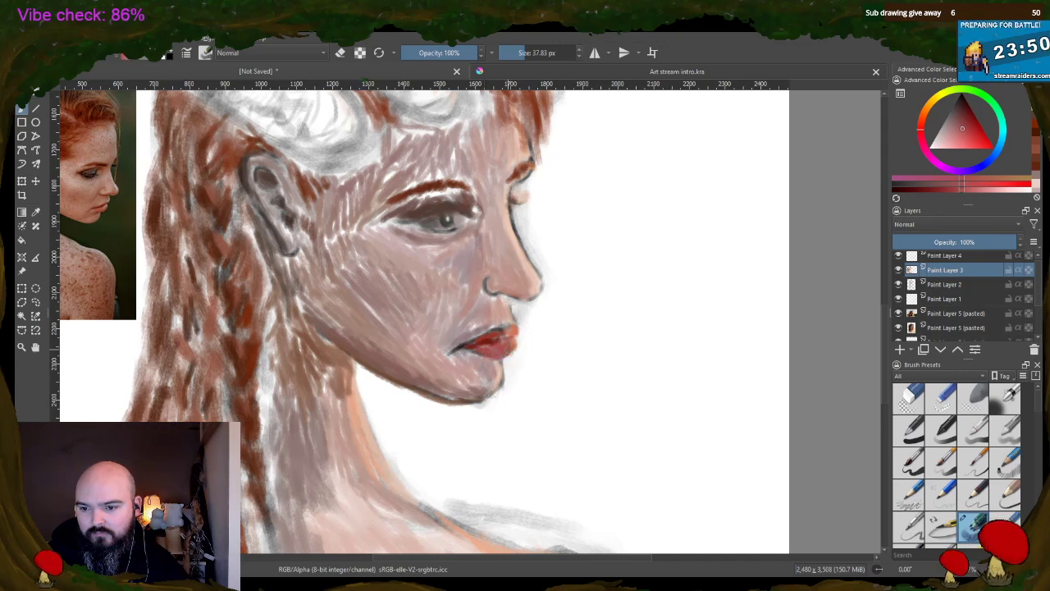
pyautogui.keyDown('ctrl'); pyautogui.click(513, 339); pyautogui.keyUp('ctrl')
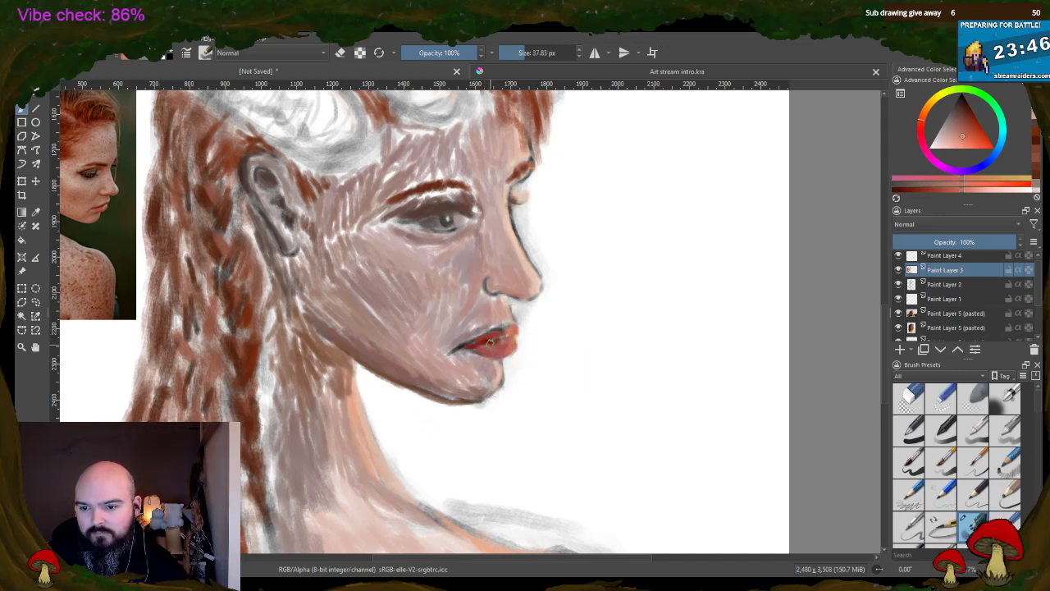
pyautogui.keyDown('ctrl'); pyautogui.click(490, 341); pyautogui.keyUp('ctrl')
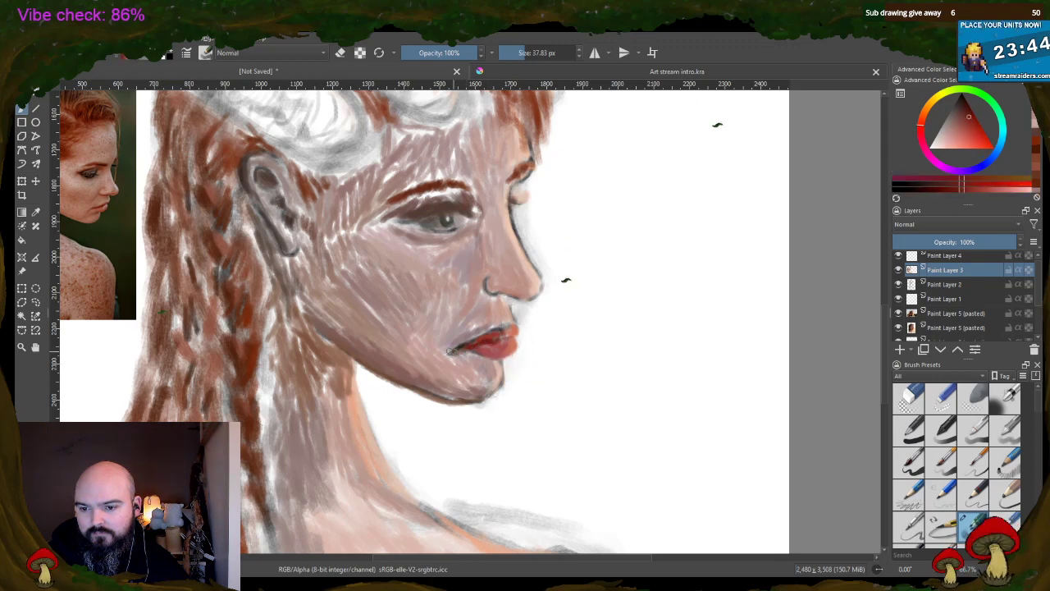
pyautogui.moveTo(450, 351); pyautogui.dragTo(495, 344)
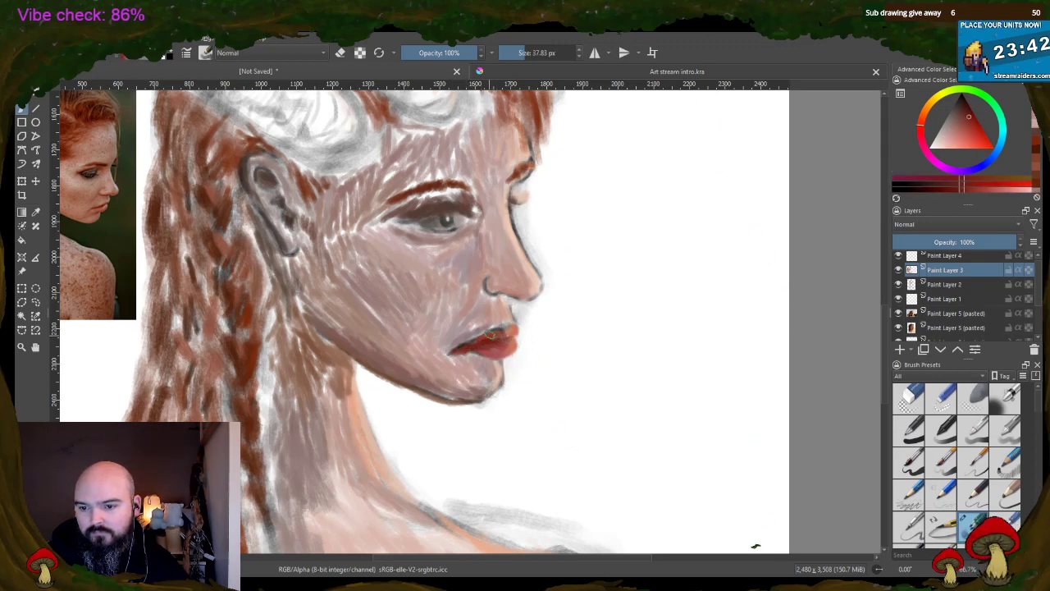
pyautogui.keyDown('ctrl'); pyautogui.click(492, 340); pyautogui.keyUp('ctrl')
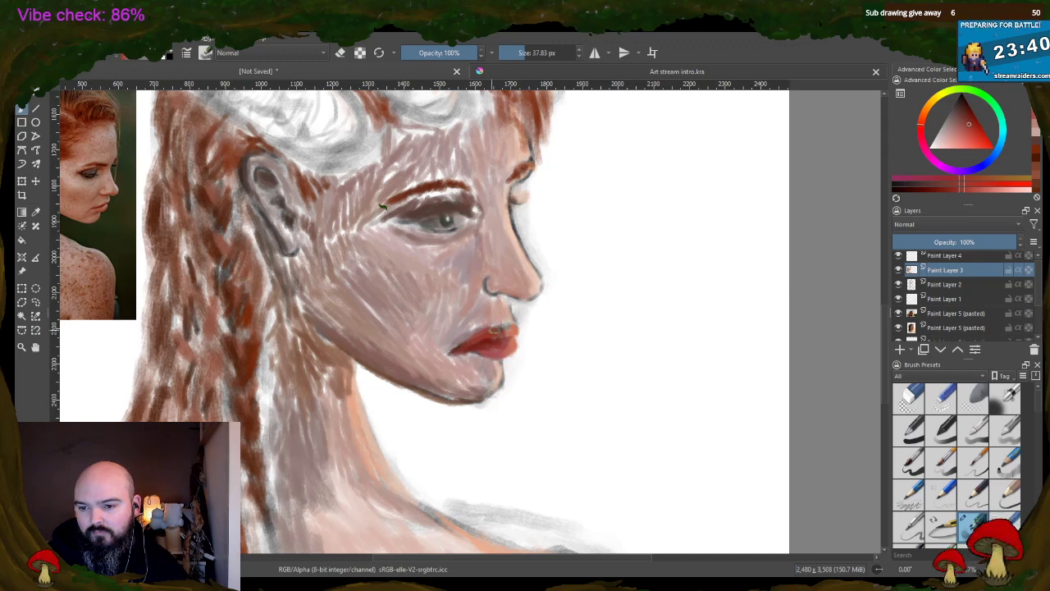
pyautogui.moveTo(494, 331); pyautogui.dragTo(504, 332)
pyautogui.keyDown('ctrl'); pyautogui.click(519, 332); pyautogui.keyUp('ctrl')
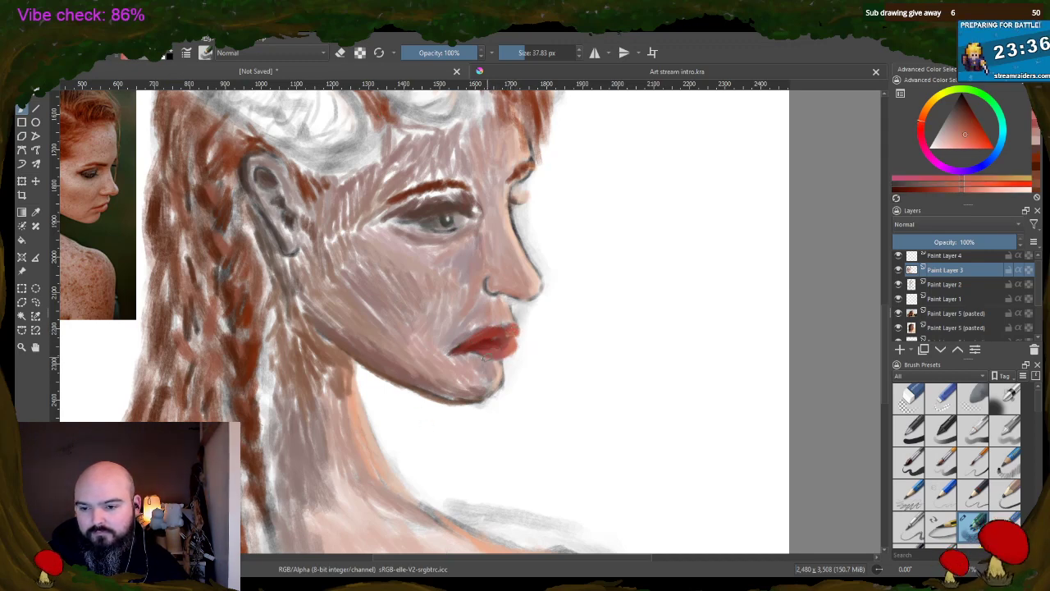
pyautogui.keyDown('ctrl'); pyautogui.click(486, 354); pyautogui.keyUp('ctrl')
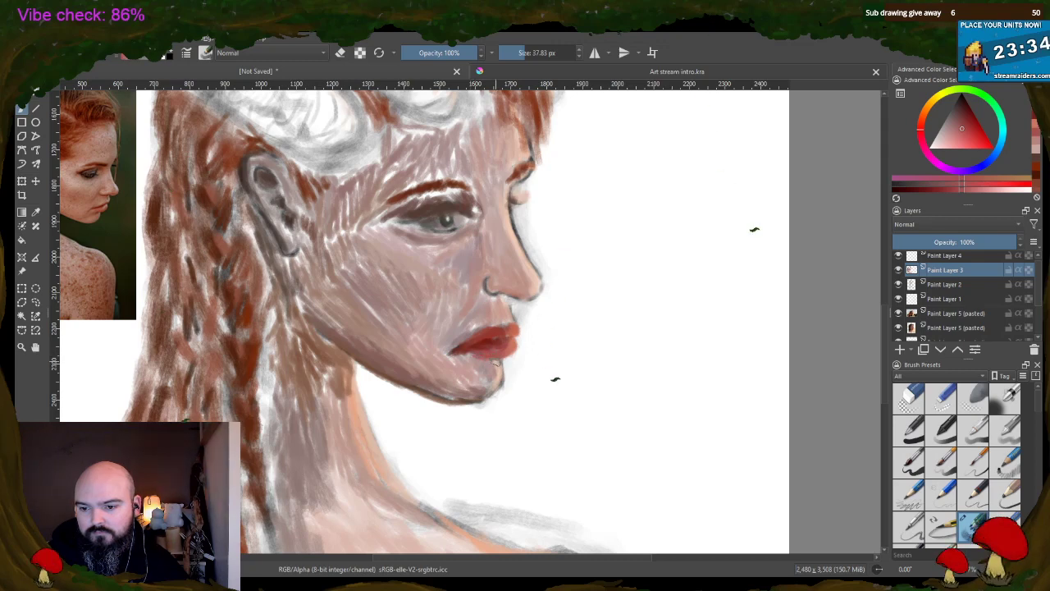
# - Blend sampled skin tones over the chin below the lower lip and around the near eye's lower lid, inner corner and outer corner
pyautogui.keyDown('ctrl'); pyautogui.click(496, 376); pyautogui.keyUp('ctrl')
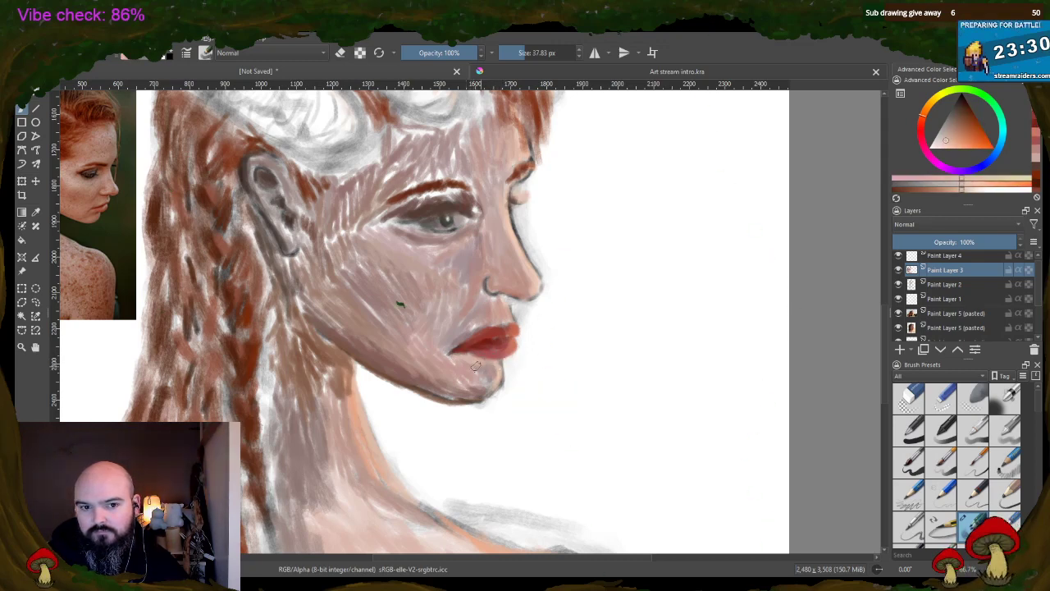
pyautogui.keyDown('ctrl'); pyautogui.click(399, 365); pyautogui.keyUp('ctrl')
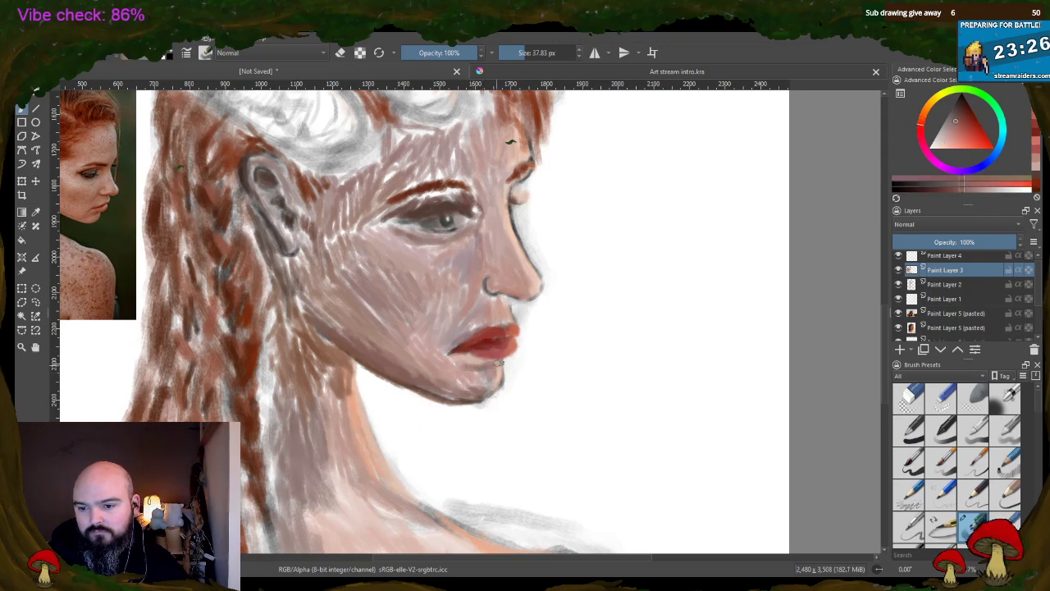
pyautogui.keyDown('ctrl'); pyautogui.click(441, 265); pyautogui.keyUp('ctrl')
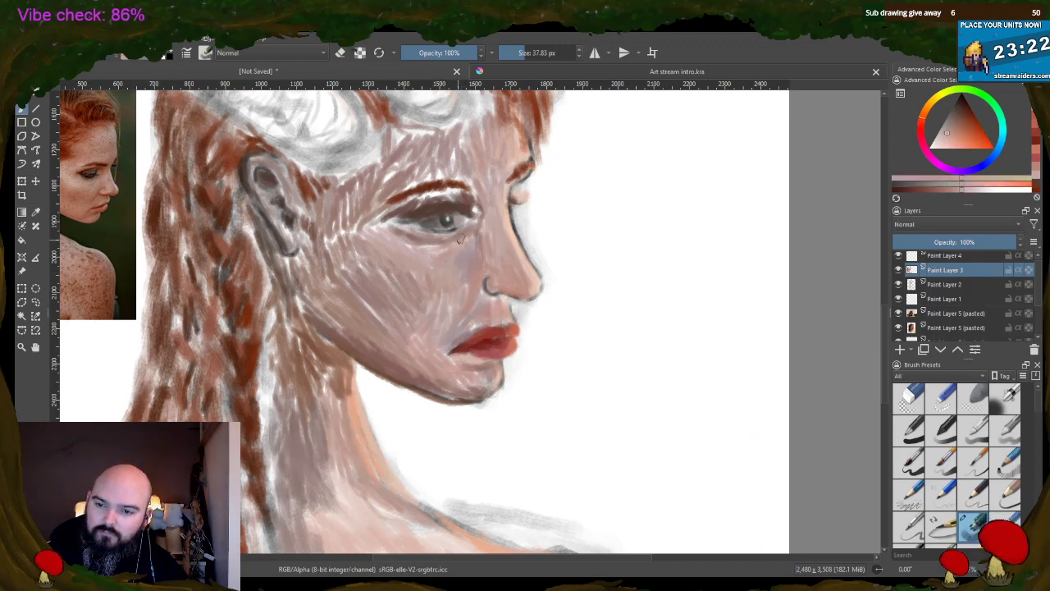
pyautogui.keyDown('ctrl'); pyautogui.click(447, 237); pyautogui.keyUp('ctrl')
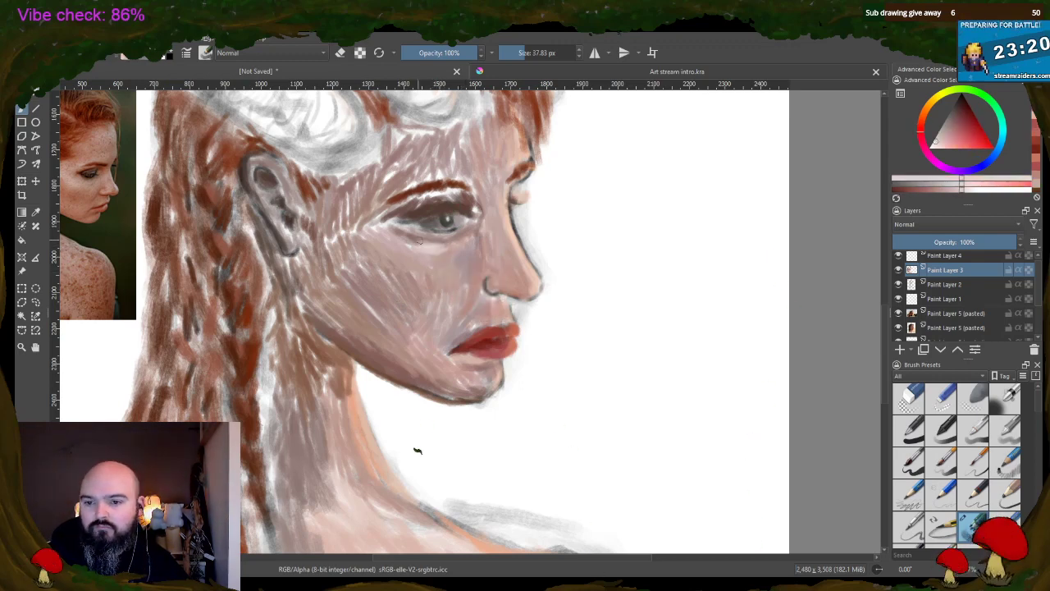
pyautogui.keyDown('ctrl'); pyautogui.click(450, 261); pyautogui.keyUp('ctrl')
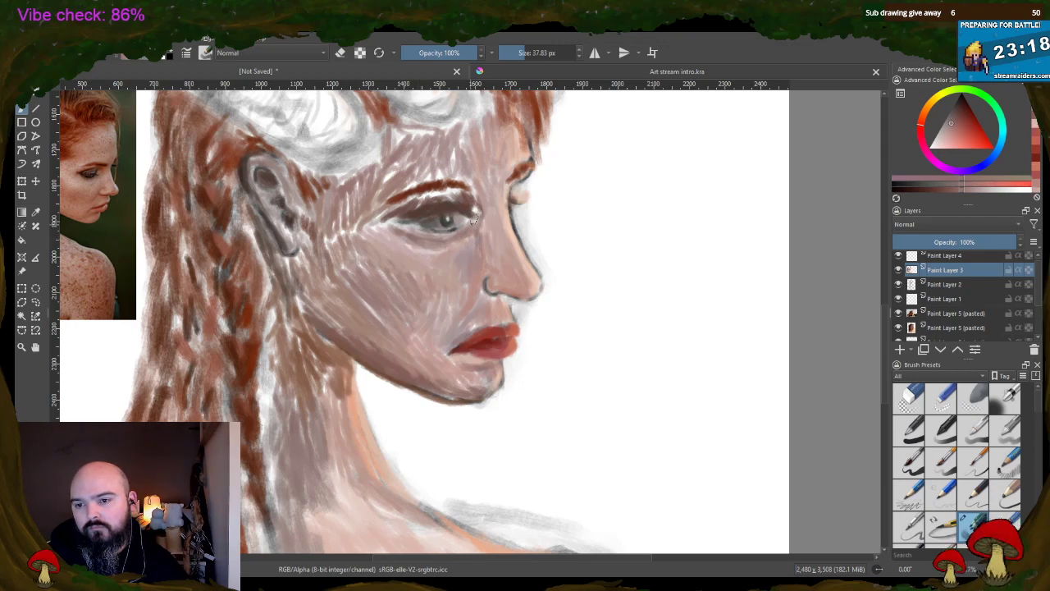
pyautogui.keyDown('ctrl'); pyautogui.click(474, 216); pyautogui.keyUp('ctrl')
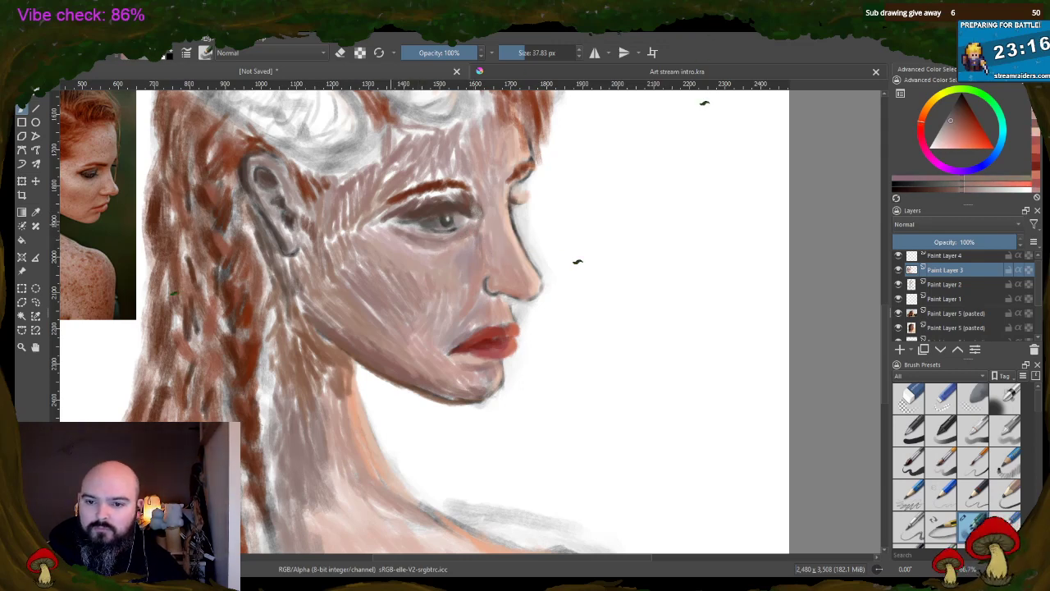
pyautogui.keyDown('ctrl'); pyautogui.click(386, 226); pyautogui.keyUp('ctrl')
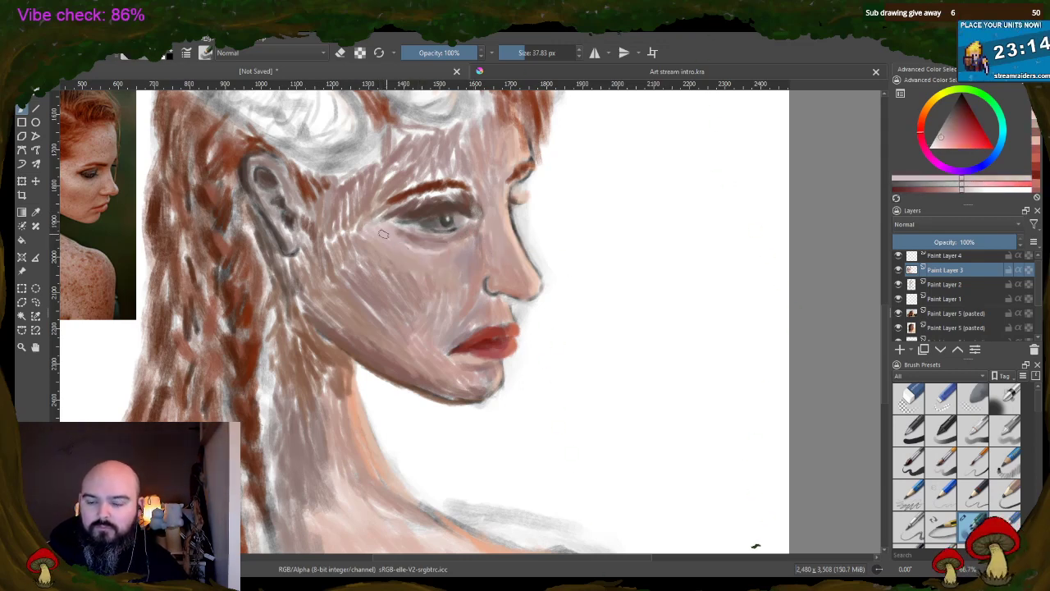
# - Blend sampled skin and brown tones along the jaw and below the ear, then soften the neck and shoulder edge with lighter peach
pyautogui.press('-')
pyautogui.press('-')
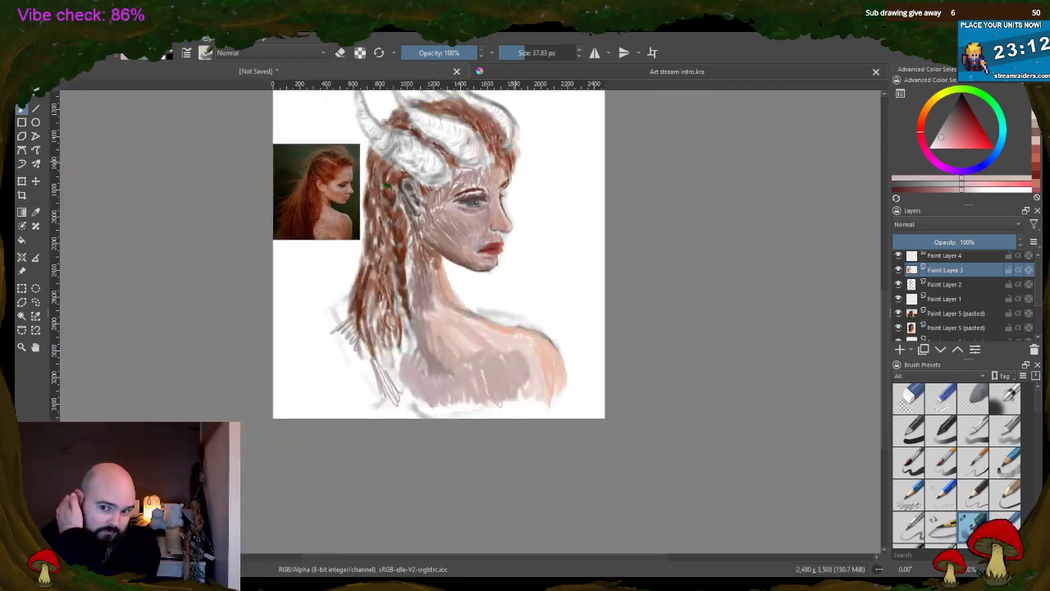
pyautogui.press('+')
pyautogui.press('+')
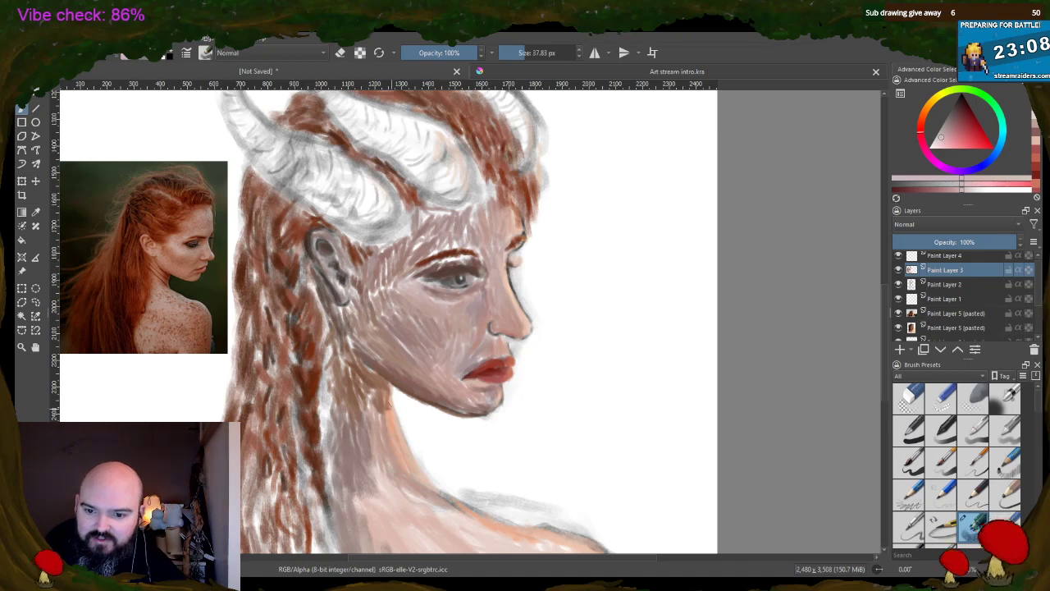
pyautogui.keyDown('ctrl'); pyautogui.click(375, 344); pyautogui.keyUp('ctrl')
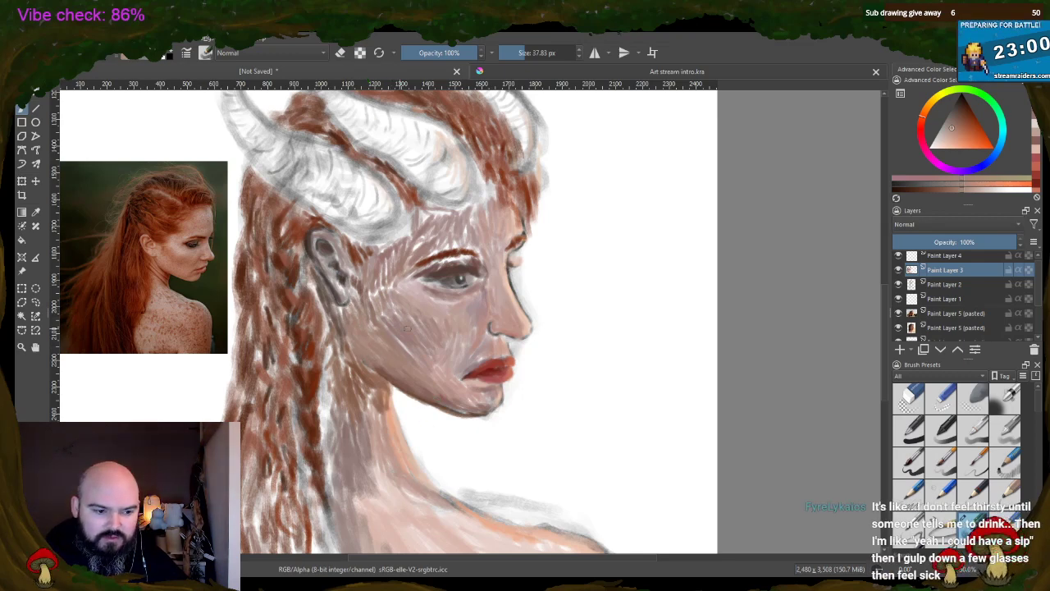
pyautogui.keyDown('ctrl'); pyautogui.click(366, 351); pyautogui.keyUp('ctrl')
pyautogui.keyDown('ctrl'); pyautogui.click(400, 362); pyautogui.keyUp('ctrl')
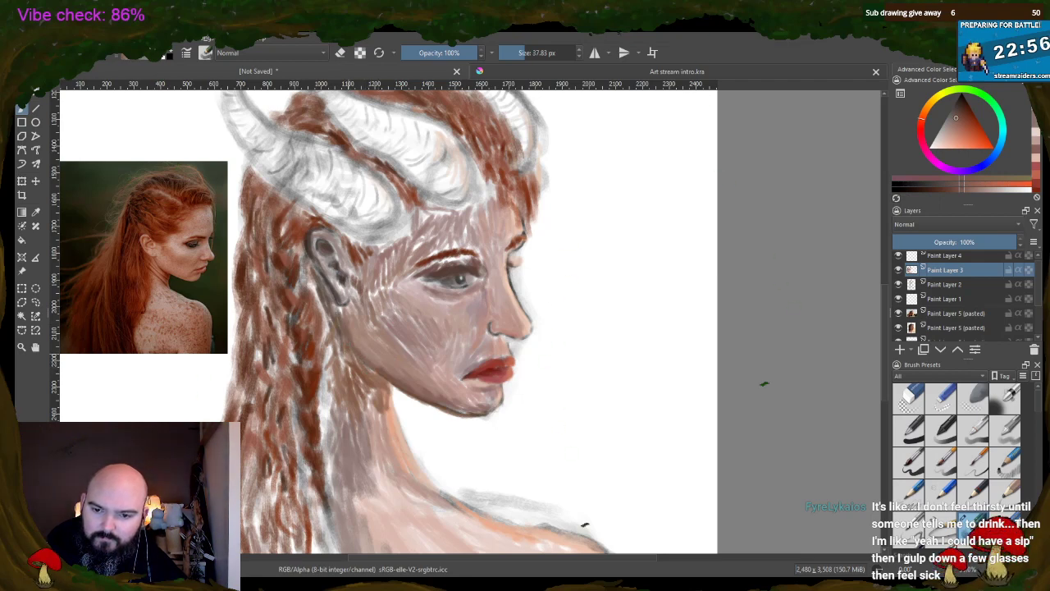
pyautogui.keyDown('ctrl'); pyautogui.click(340, 325); pyautogui.keyUp('ctrl')
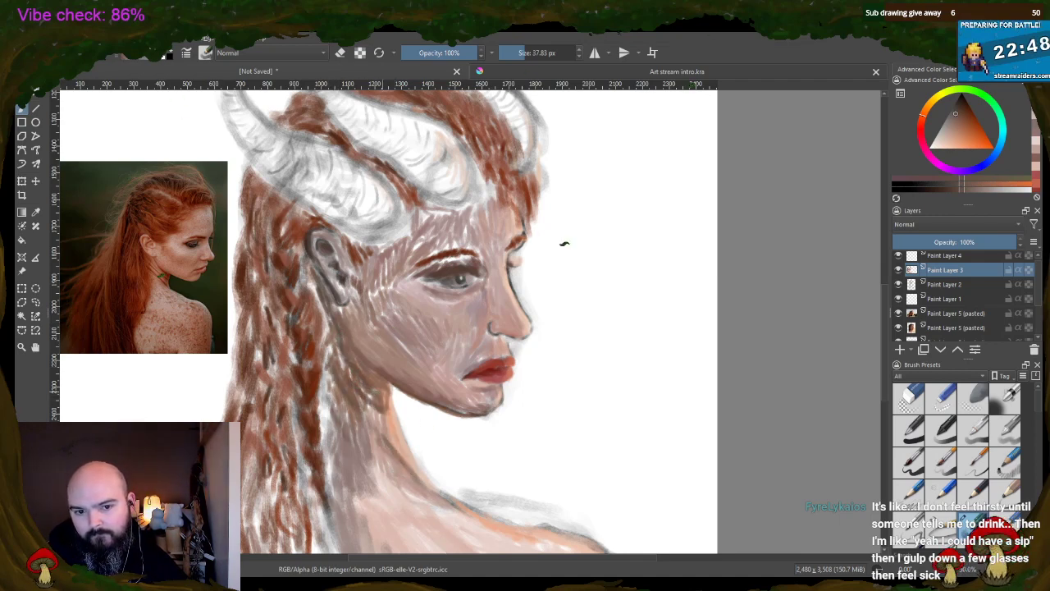
pyautogui.keyDown('ctrl'); pyautogui.click(373, 480); pyautogui.keyUp('ctrl')
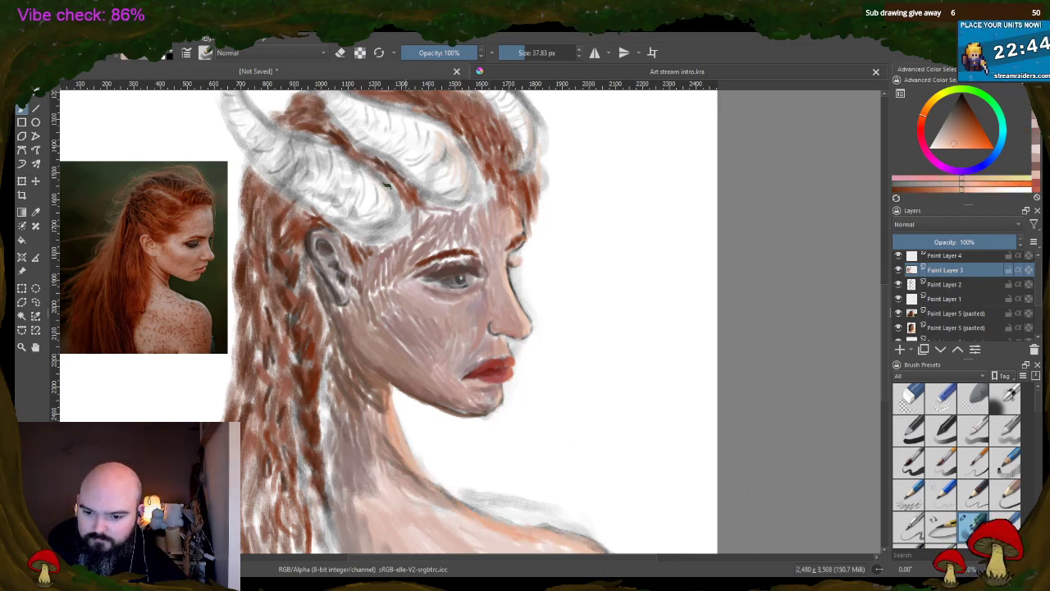
pyautogui.keyDown('ctrl'); pyautogui.click(510, 276); pyautogui.keyUp('ctrl')
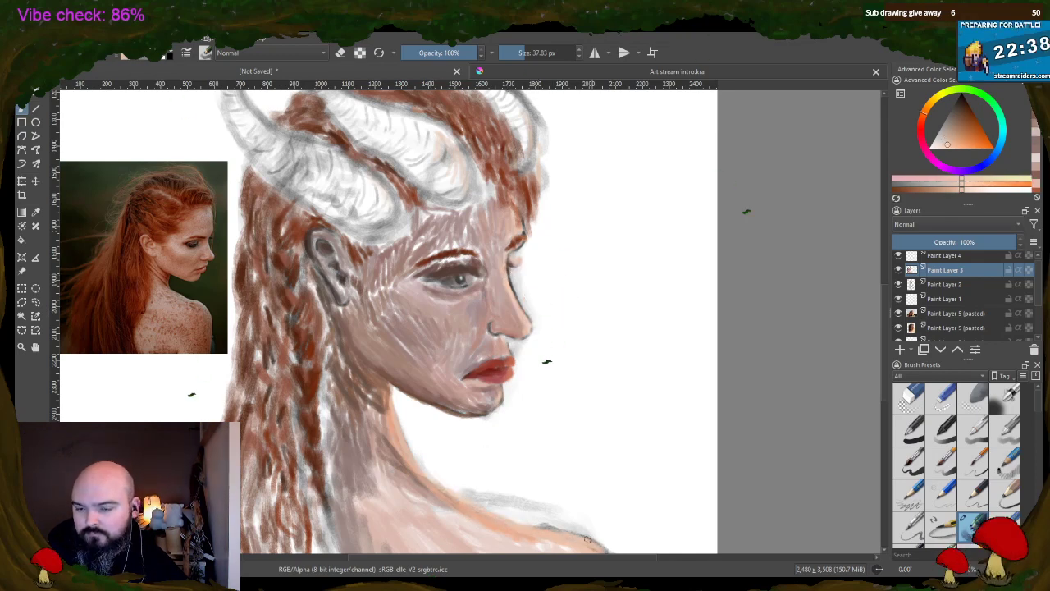
# - Compare the painting with and without Paint Layer 2 by toggling that layer's visibility
pyautogui.click(899, 284)
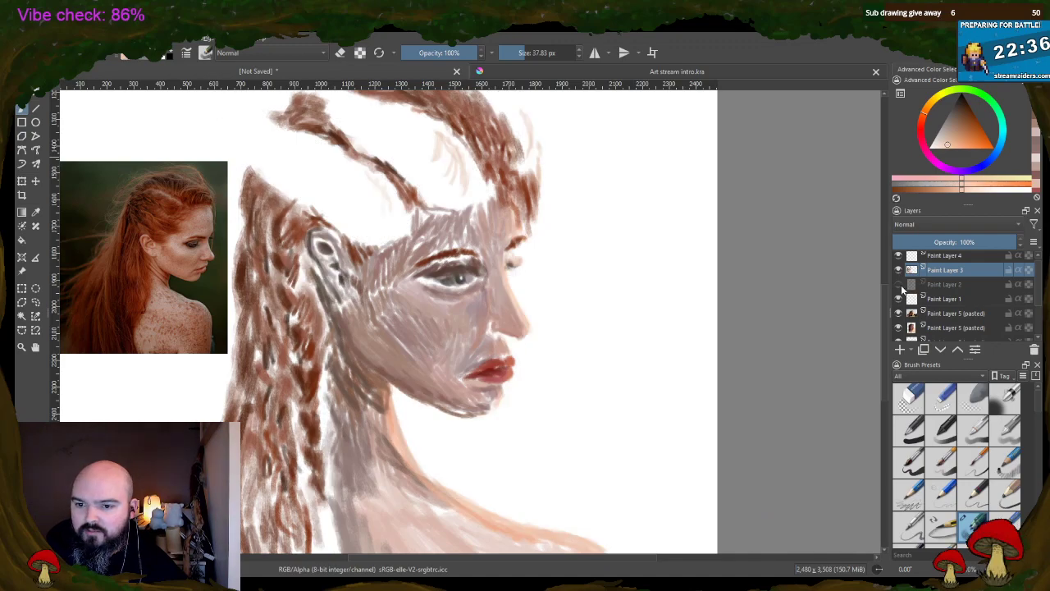
pyautogui.click(898, 284)
pyautogui.click(899, 284)
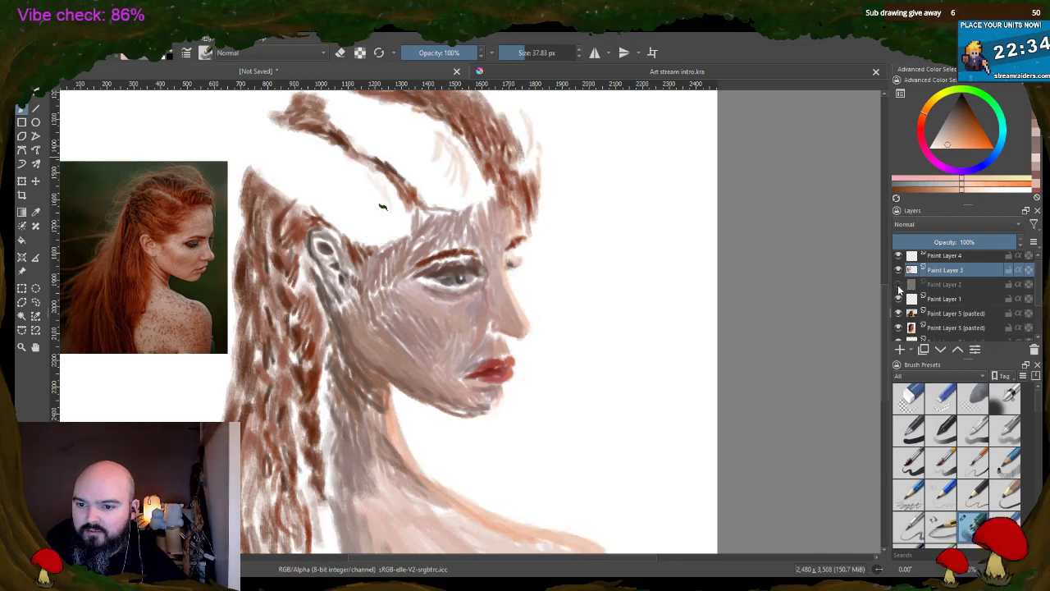
pyautogui.click(899, 284)
pyautogui.click(898, 284)
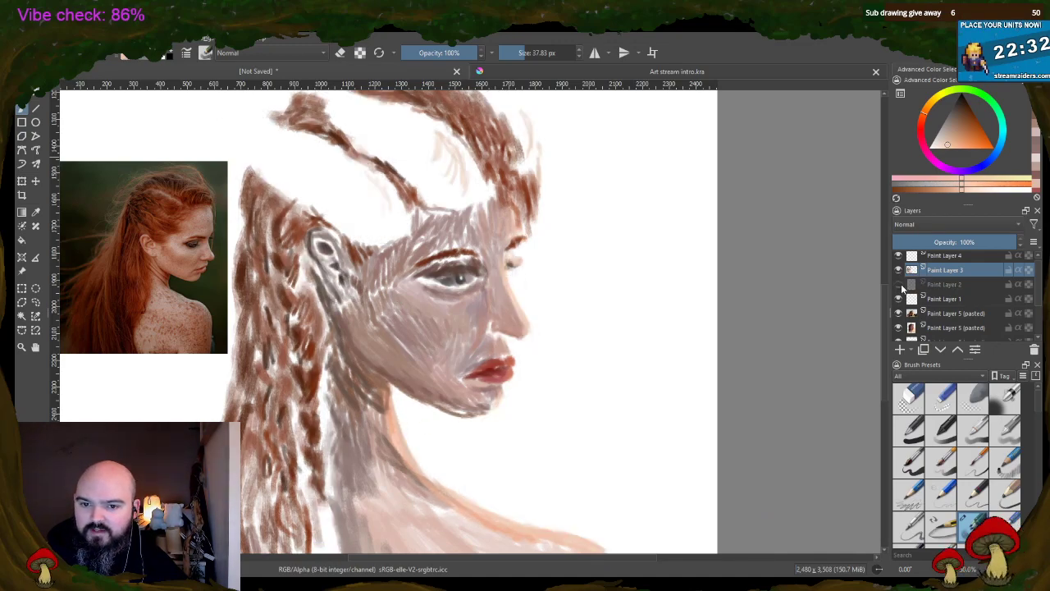
pyautogui.click(899, 284)
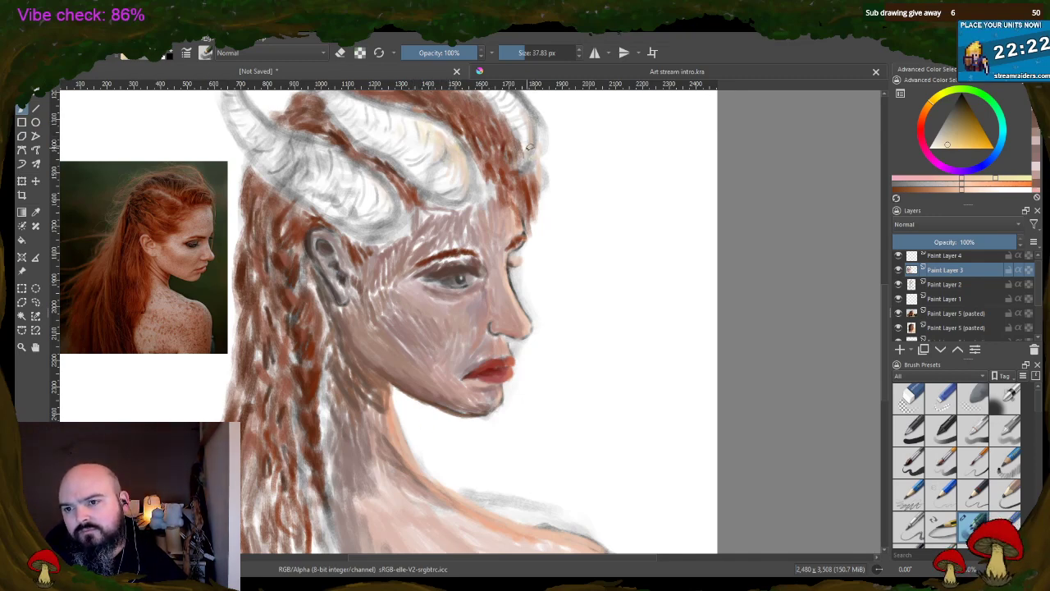
# - Paint pale yellow-cream along the far front horn and muted beige shading strokes over the other horns
pyautogui.scroll(3, 563, 241)
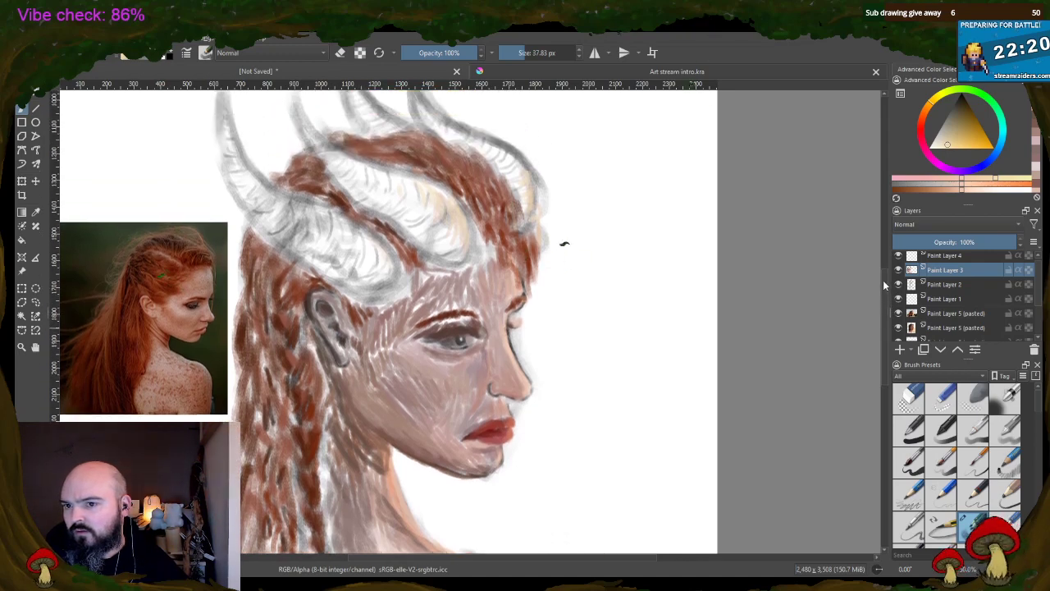
pyautogui.moveTo(416, 116)
pyautogui.mouseDown()
pyautogui.moveTo(511, 170)
pyautogui.moveTo(526, 197)
pyautogui.moveTo(419, 118)
pyautogui.moveTo(414, 101)
pyautogui.moveTo(433, 128)
pyautogui.moveTo(539, 202)
pyautogui.mouseUp()
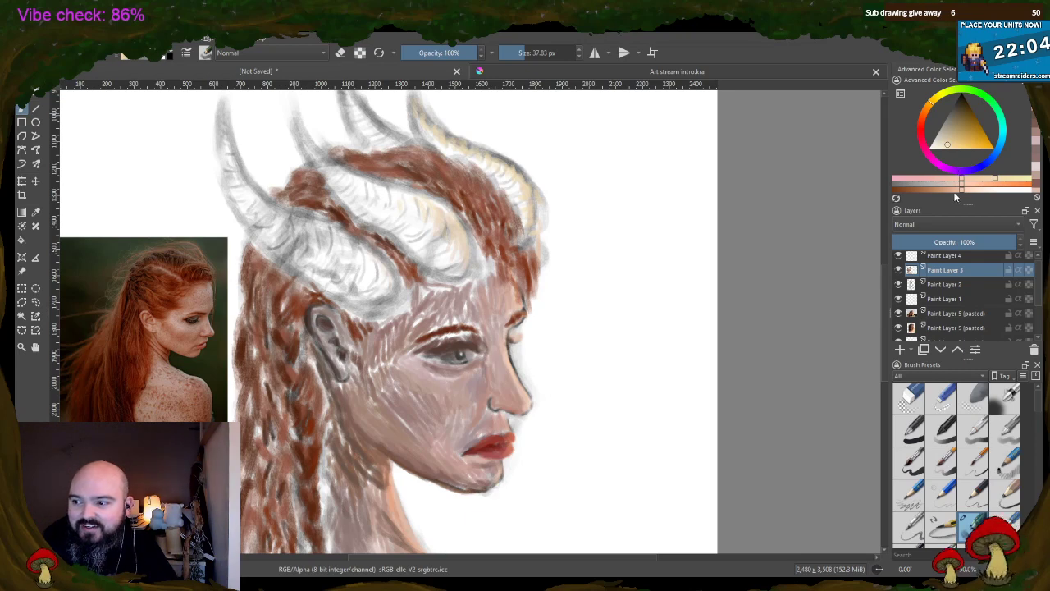
pyautogui.click(948, 132)
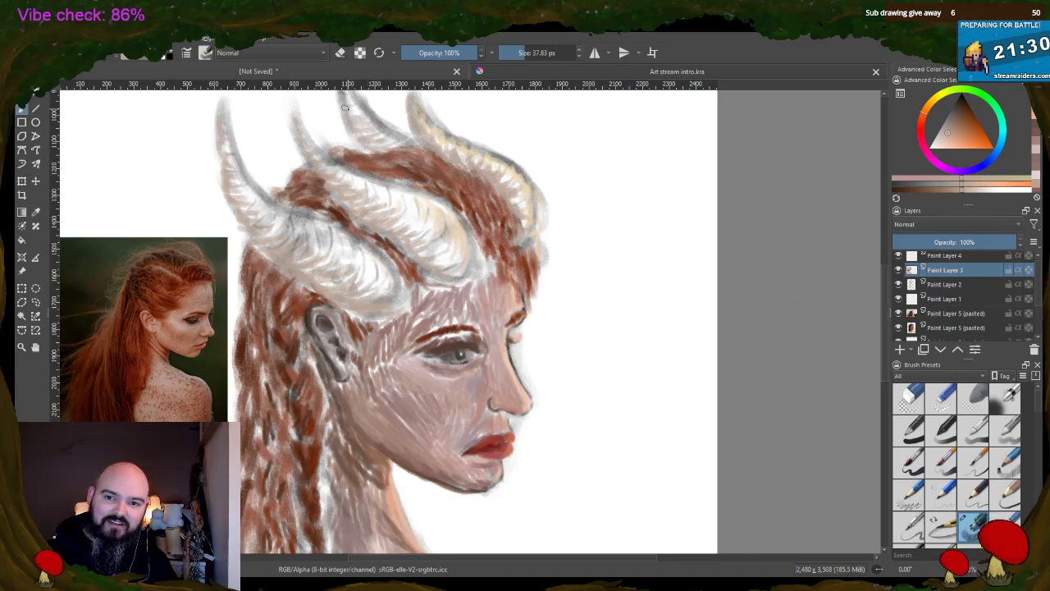
# - Layer muted yellow-green strokes across all the horns and add peach-orange accents on their tips and ridges
pyautogui.scroll(2, 464, 322)
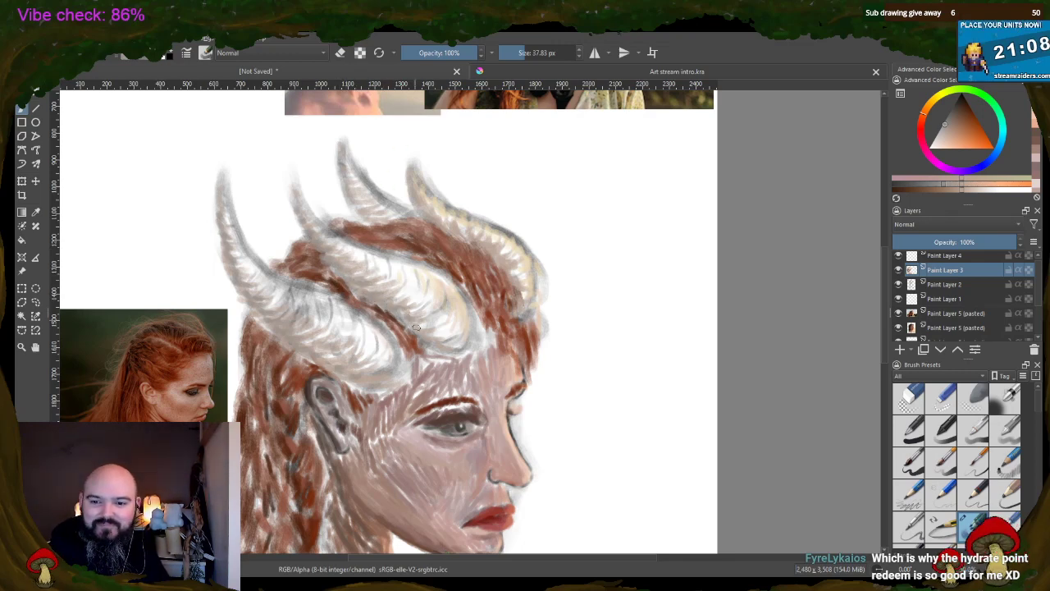
pyautogui.click(991, 183)
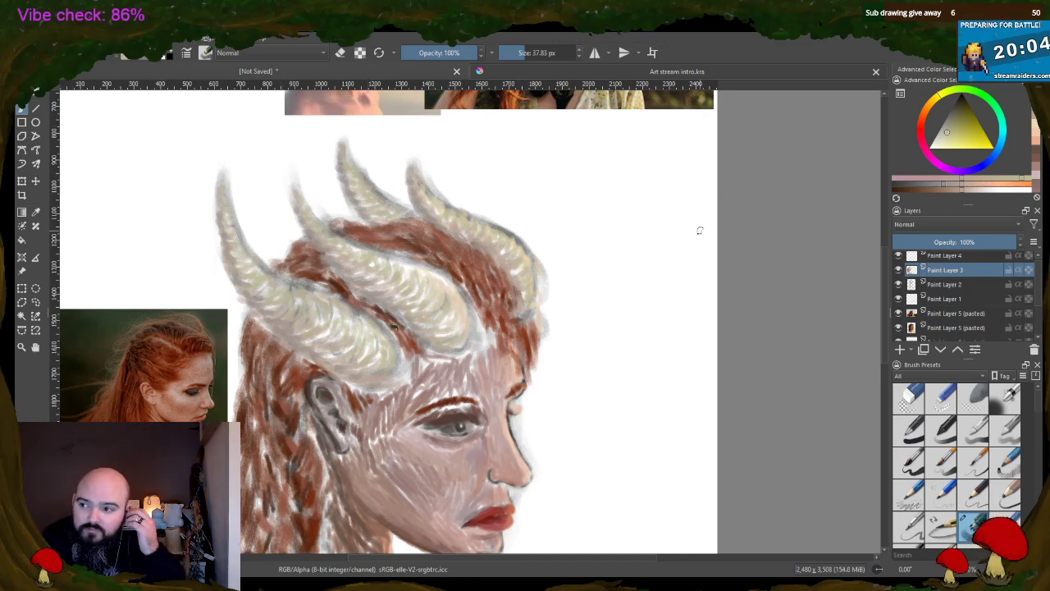
pyautogui.click(993, 190)
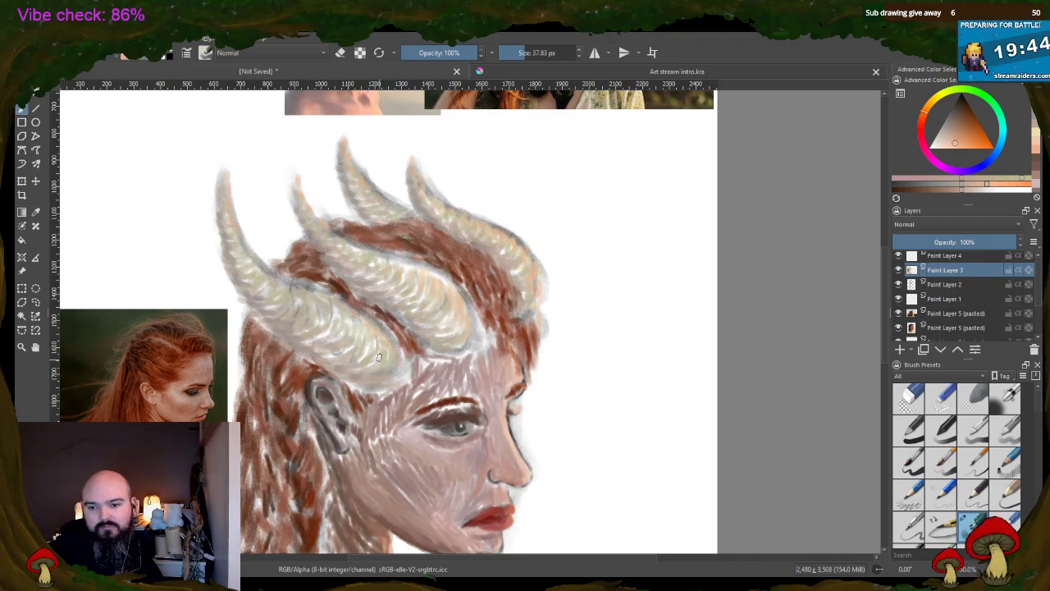
# - Outline the far front horn on Paint Layer 3 with a freehand selection and rotate it slightly clockwise towards the forehead
pyautogui.scroll(-4, 564, 337)
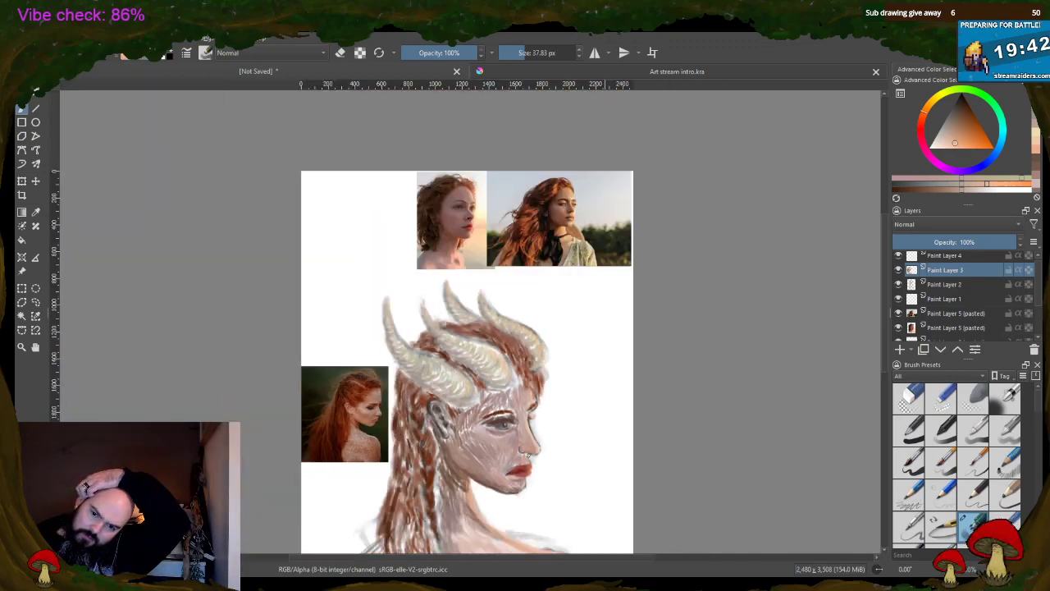
pyautogui.scroll(2, 564, 337)
pyautogui.scroll(2, 575, 460)
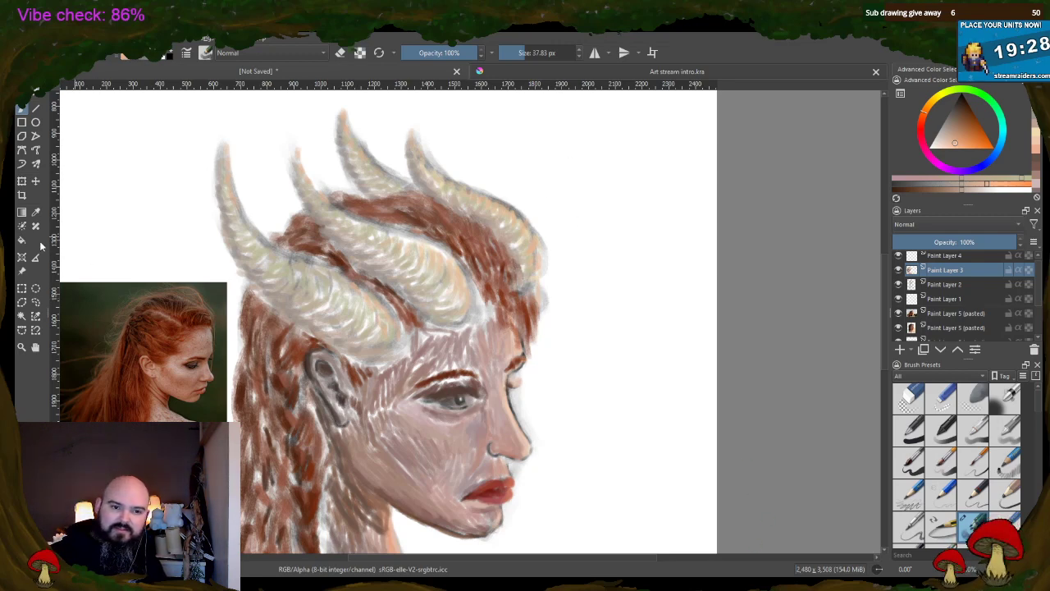
pyautogui.click(35, 302)
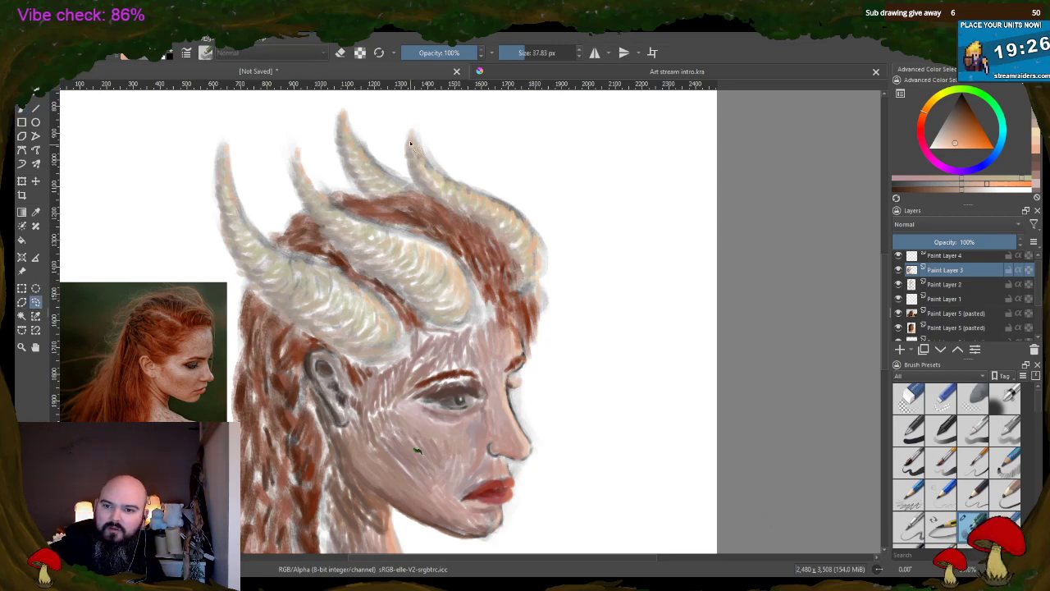
pyautogui.moveTo(405, 119); pyautogui.dragTo(402, 167)
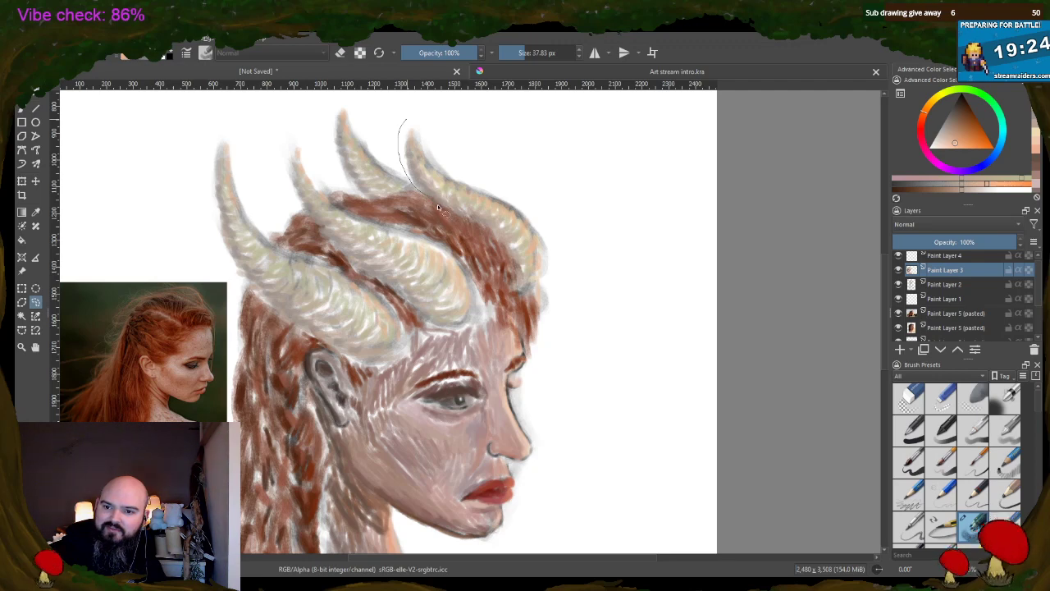
pyautogui.moveTo(518, 295)
pyautogui.mouseDown()
pyautogui.moveTo(570, 259)
pyautogui.moveTo(544, 198)
pyautogui.moveTo(404, 121)
pyautogui.mouseUp()
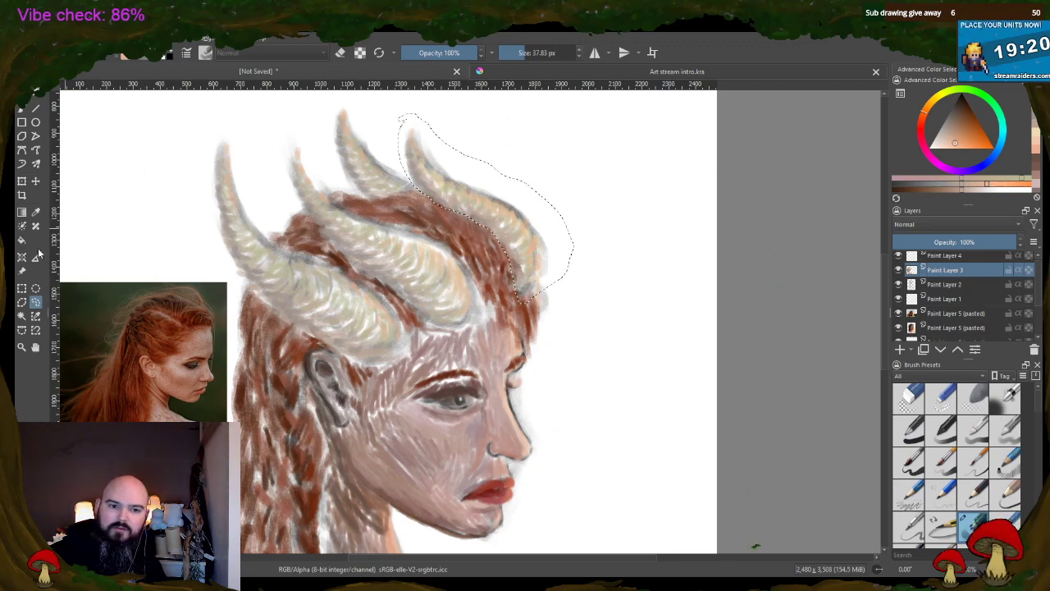
pyautogui.click(21, 181)
pyautogui.moveTo(531, 190); pyautogui.dragTo(536, 210)
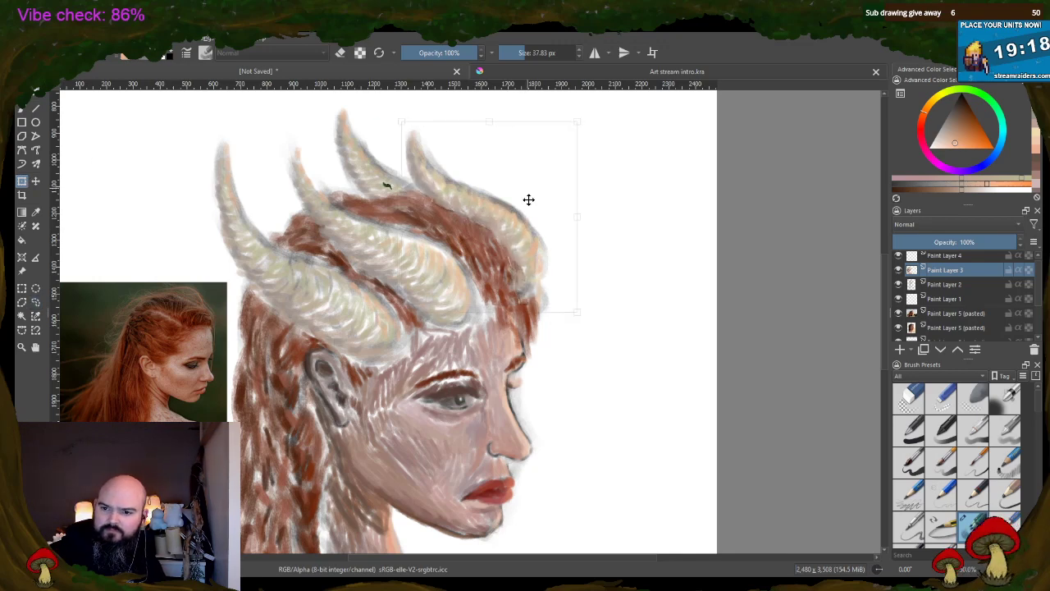
pyautogui.moveTo(580, 127); pyautogui.dragTo(605, 138)
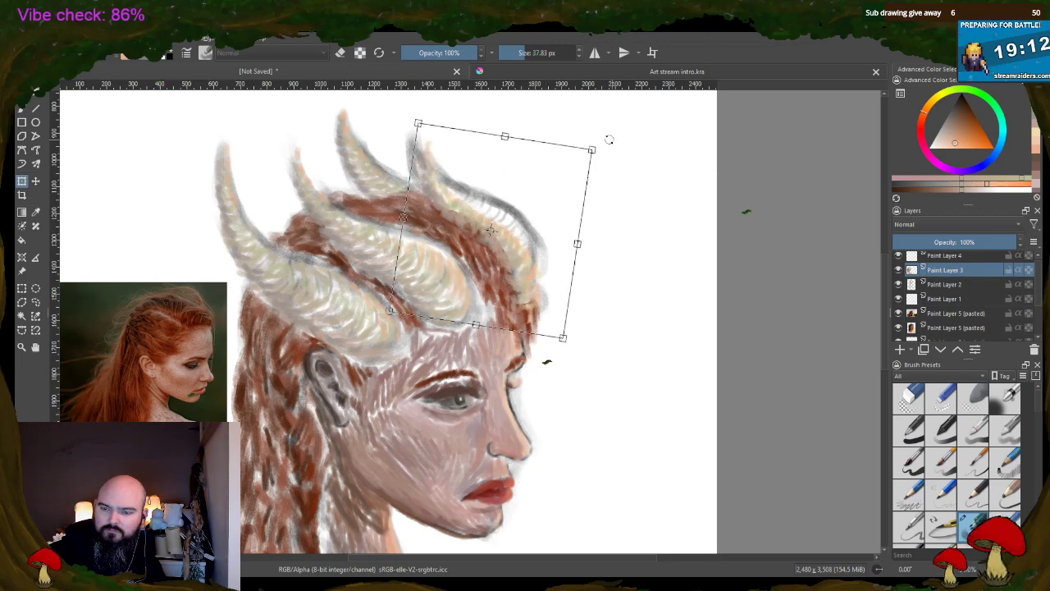
pyautogui.press('Return')
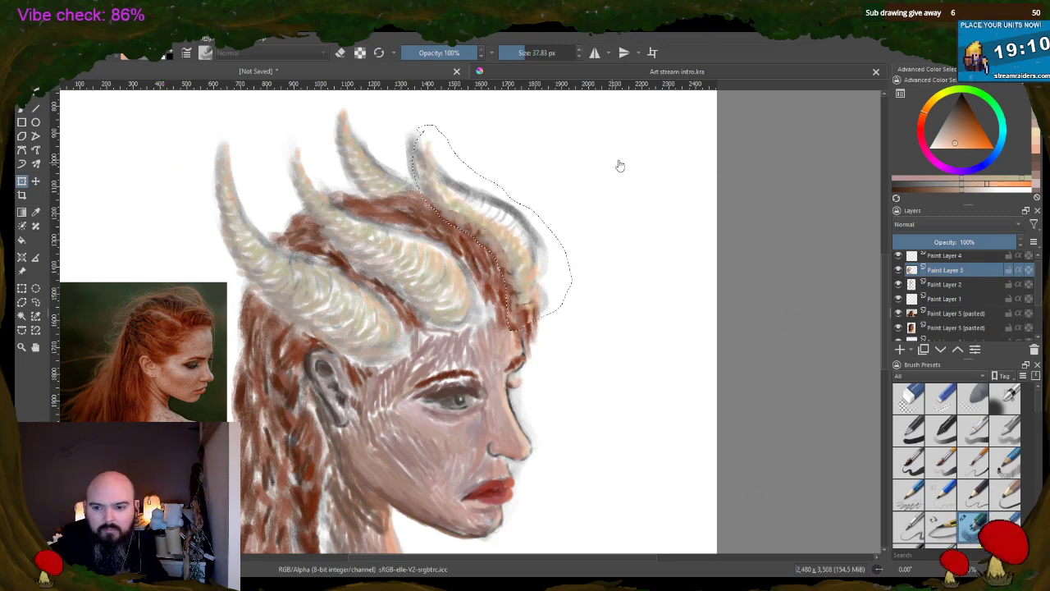
pyautogui.click(514, 155)
pyautogui.press('Return')
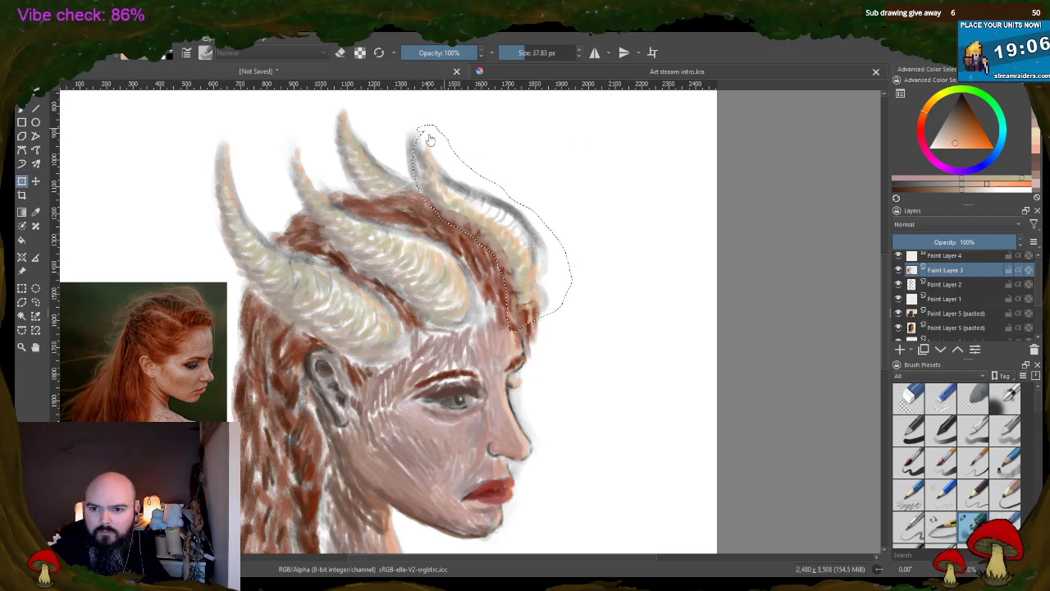
# - Freehand-select the same horn's grey linework on Paint Layer 2, rotate it clockwise to match the painted horn, and clear the selection
pyautogui.click(35, 301)
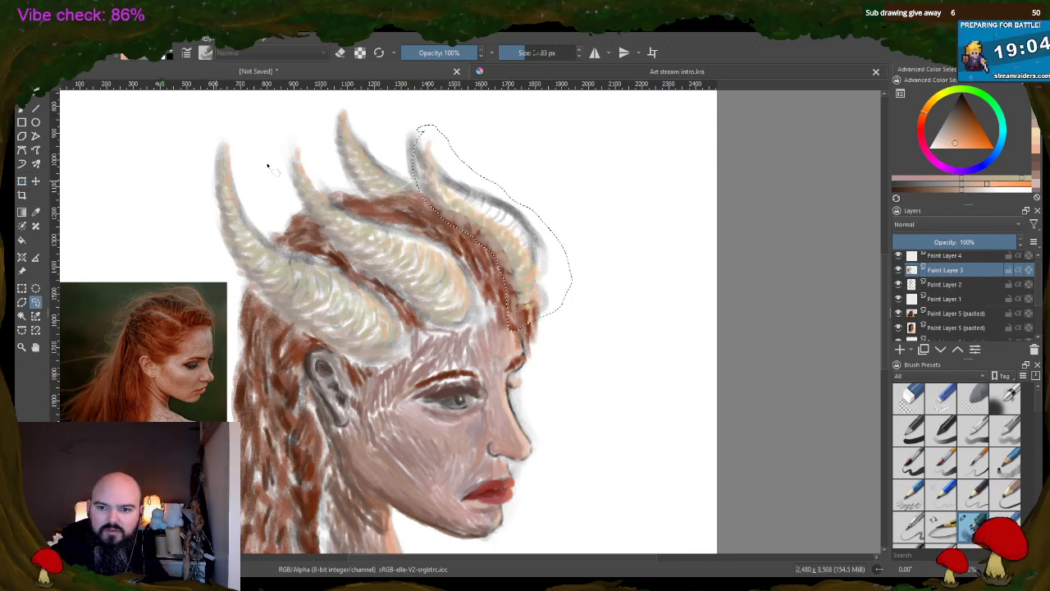
pyautogui.click(411, 119)
pyautogui.click(963, 283)
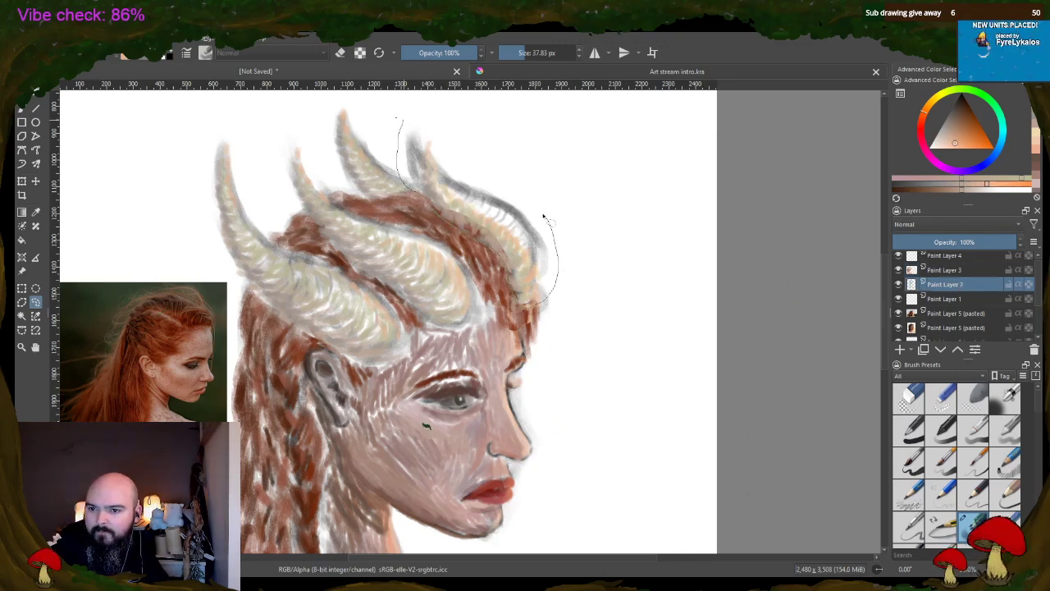
pyautogui.moveTo(441, 145); pyautogui.dragTo(414, 127)
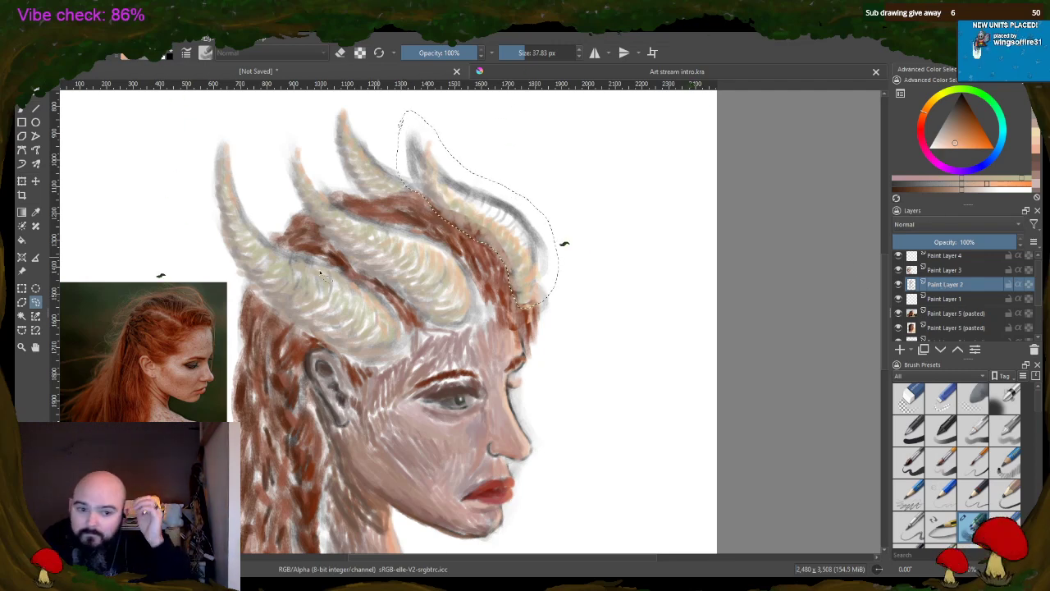
pyautogui.click(21, 181)
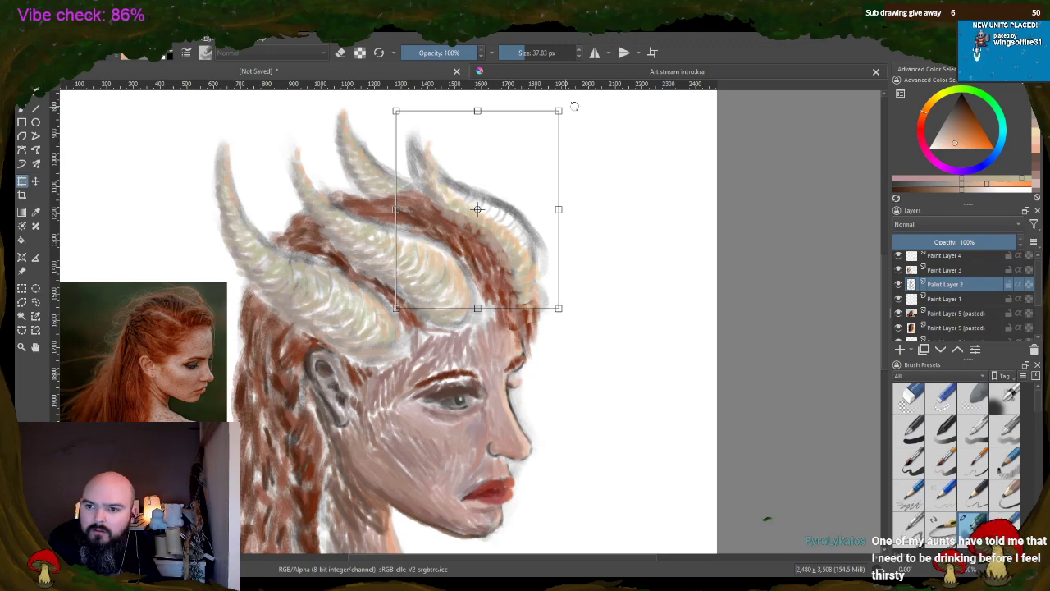
pyautogui.moveTo(575, 106)
pyautogui.mouseDown()
pyautogui.moveTo(589, 126)
pyautogui.moveTo(547, 157)
pyautogui.moveTo(547, 171)
pyautogui.moveTo(591, 141)
pyautogui.moveTo(608, 148)
pyautogui.mouseUp()
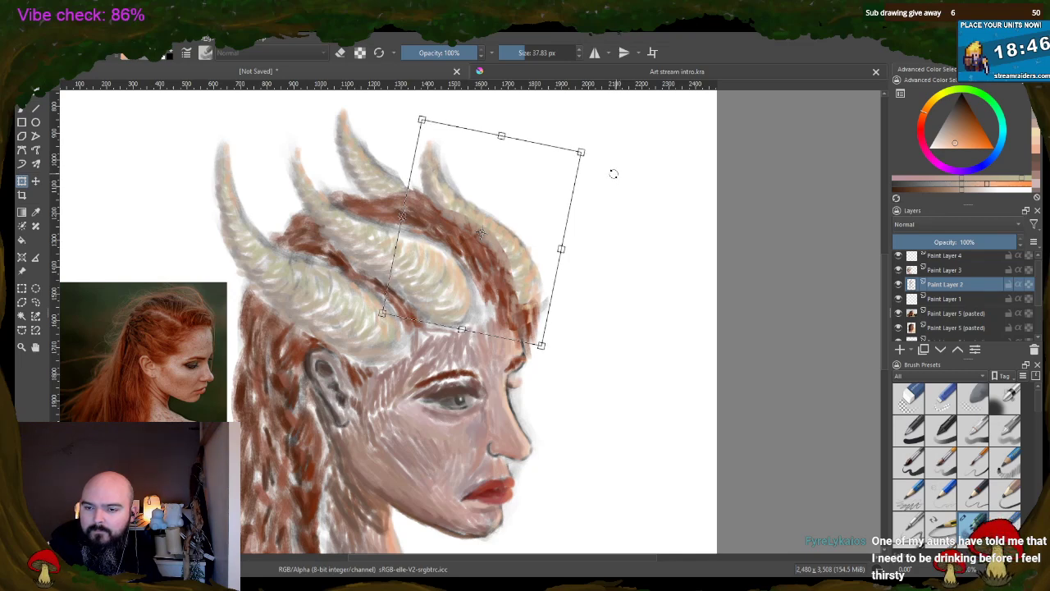
pyautogui.moveTo(614, 173); pyautogui.dragTo(610, 170)
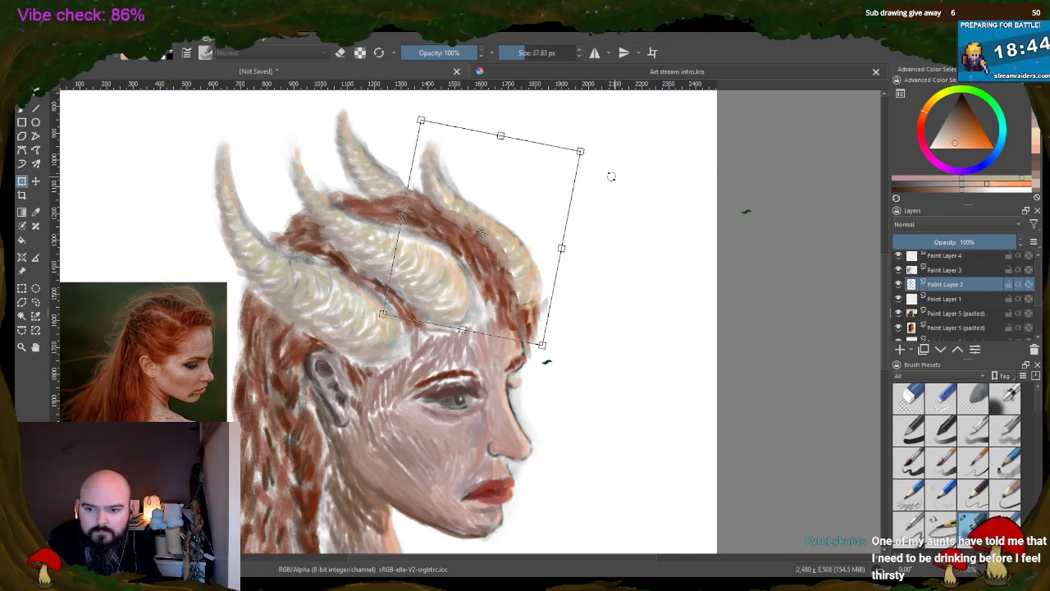
pyautogui.press('Return')
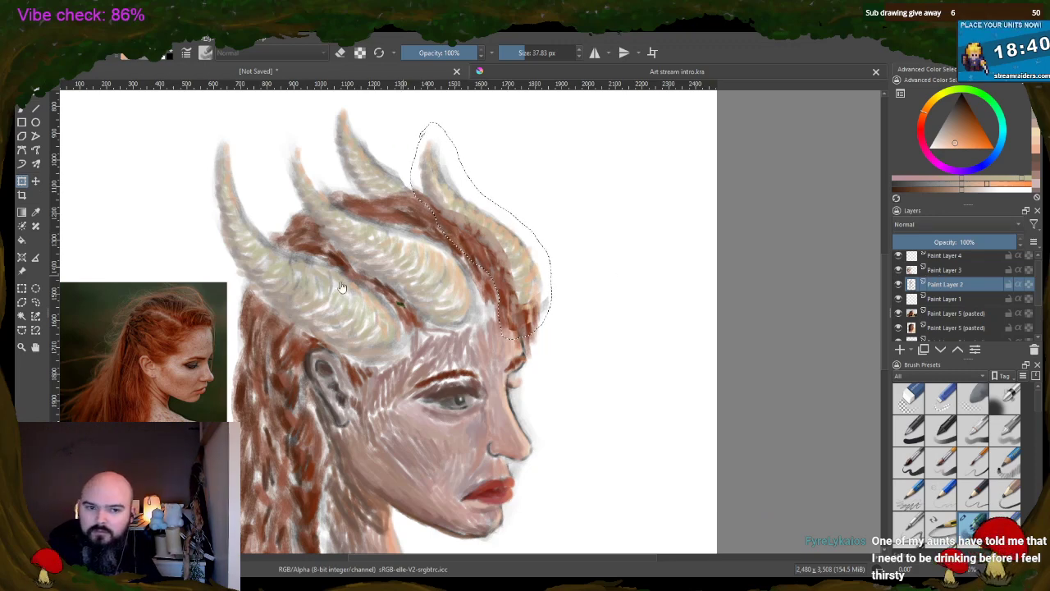
pyautogui.press('b')
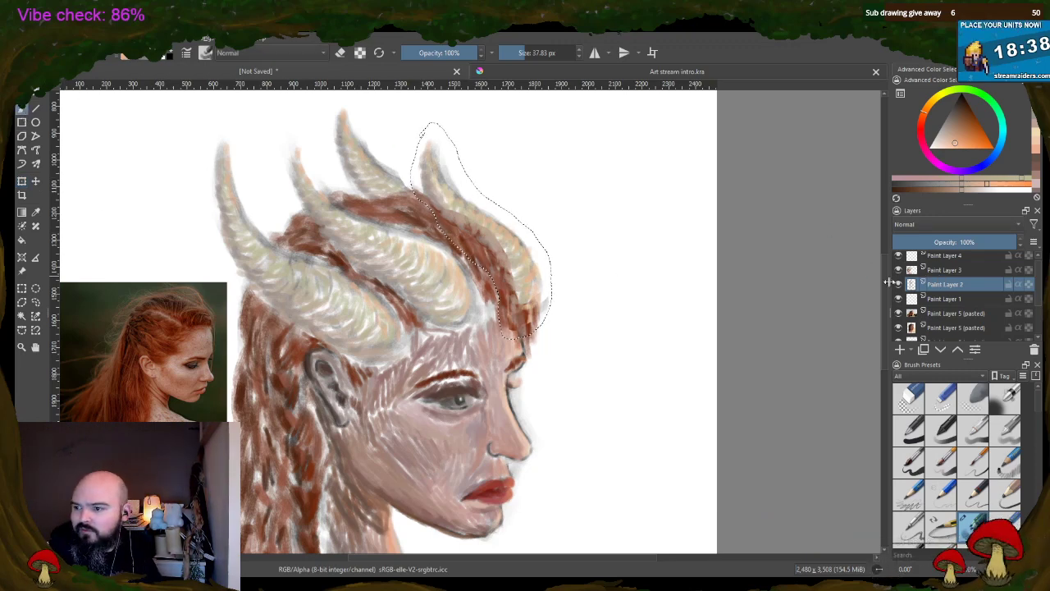
pyautogui.hotkey('ctrl', 'r')
pyautogui.hotkey('ctrl', 'shift', 'a')
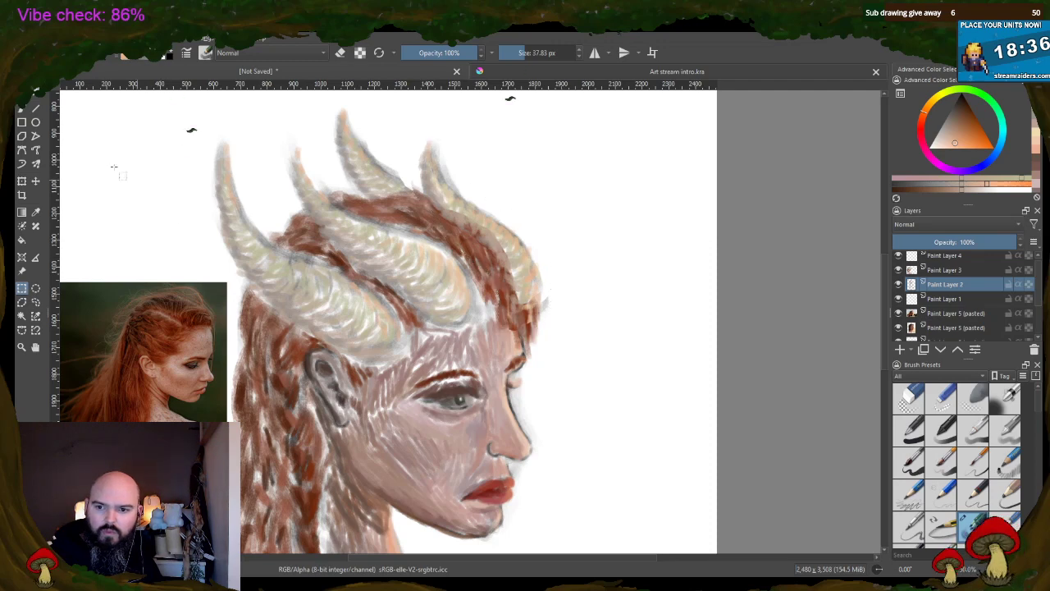
# - On Paint Layer 3, brush sampled dark red-brown hair strokes along the front hairline, beside the near horn's base and around the ear
pyautogui.press('b')
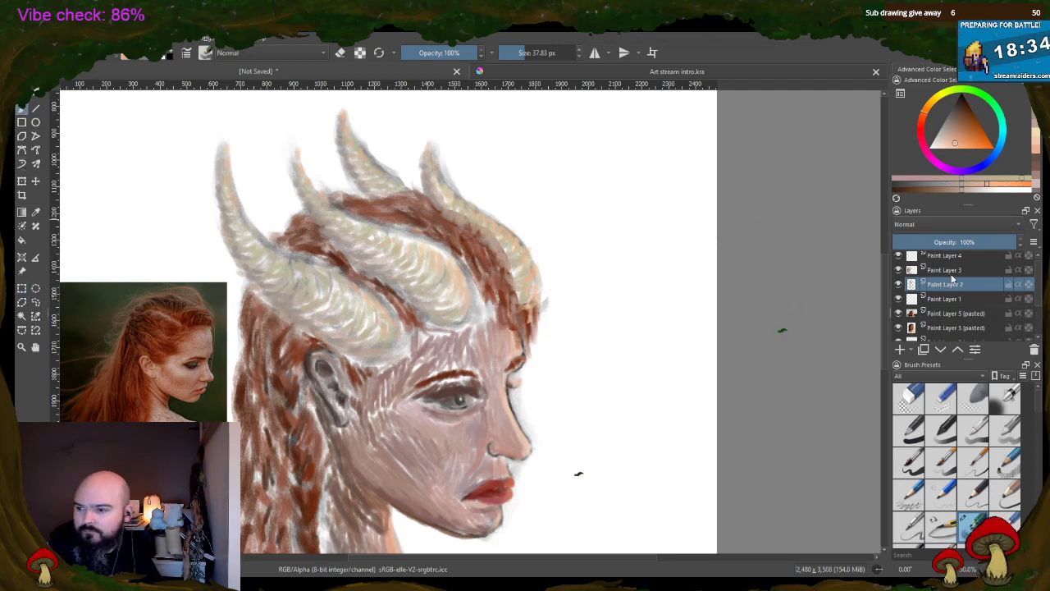
pyautogui.click(950, 271)
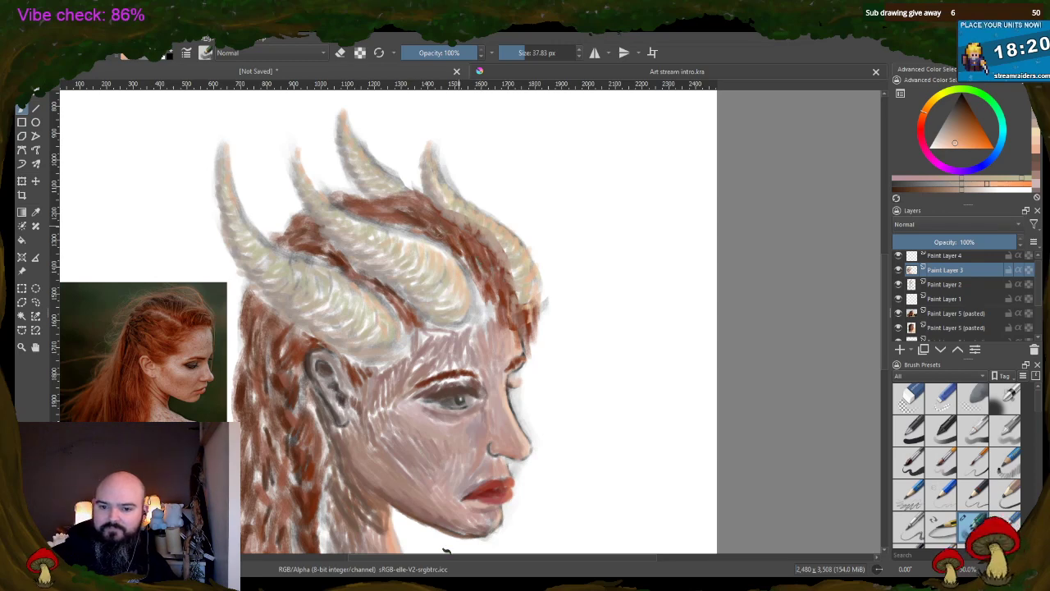
pyautogui.keyDown('ctrl'); pyautogui.click(316, 386); pyautogui.keyUp('ctrl')
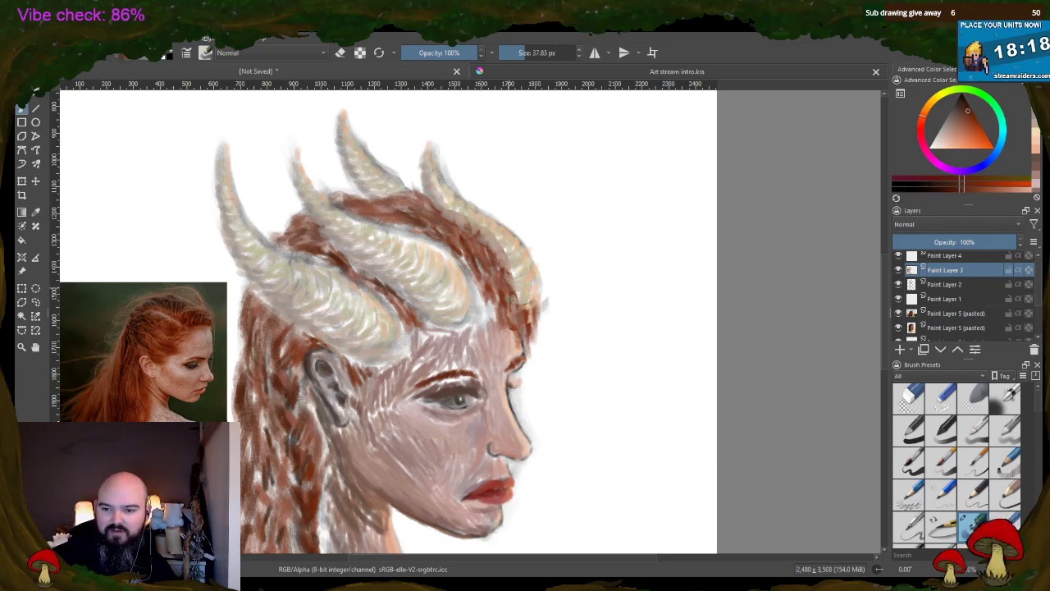
pyautogui.moveTo(480, 294)
pyautogui.mouseDown()
pyautogui.moveTo(486, 335)
pyautogui.moveTo(501, 330)
pyautogui.mouseUp()
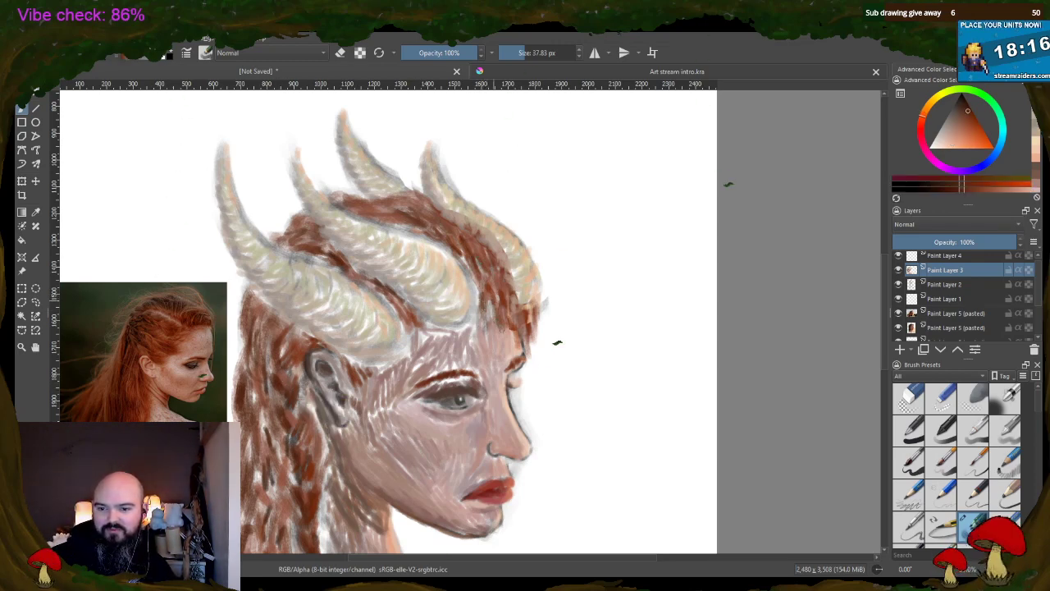
pyautogui.moveTo(418, 325); pyautogui.dragTo(414, 359)
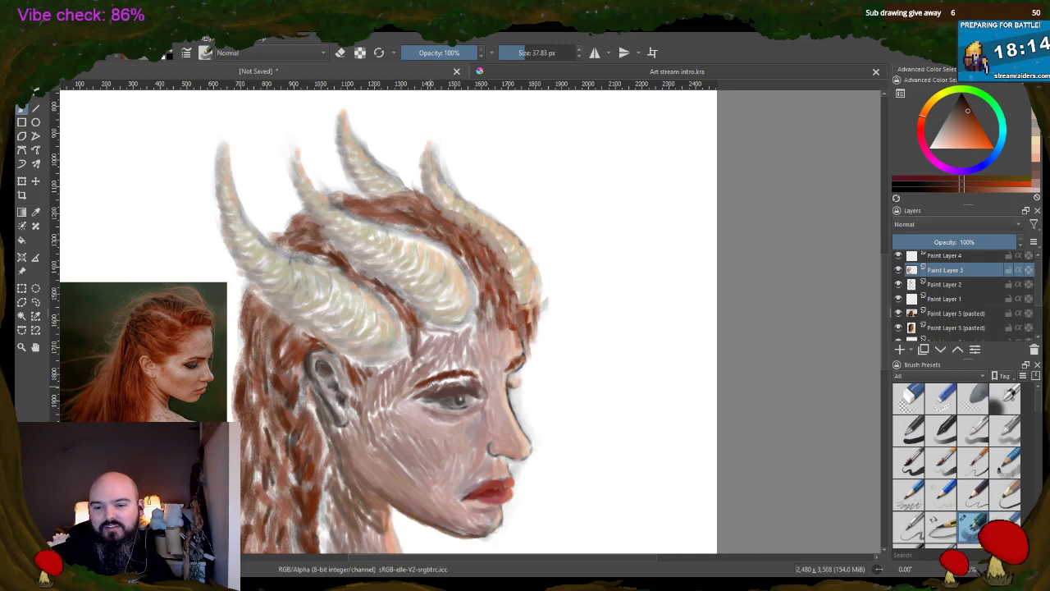
pyautogui.moveTo(353, 369)
pyautogui.mouseDown()
pyautogui.moveTo(358, 403)
pyautogui.moveTo(310, 424)
pyautogui.mouseUp()
pyautogui.moveTo(313, 381); pyautogui.dragTo(305, 430)
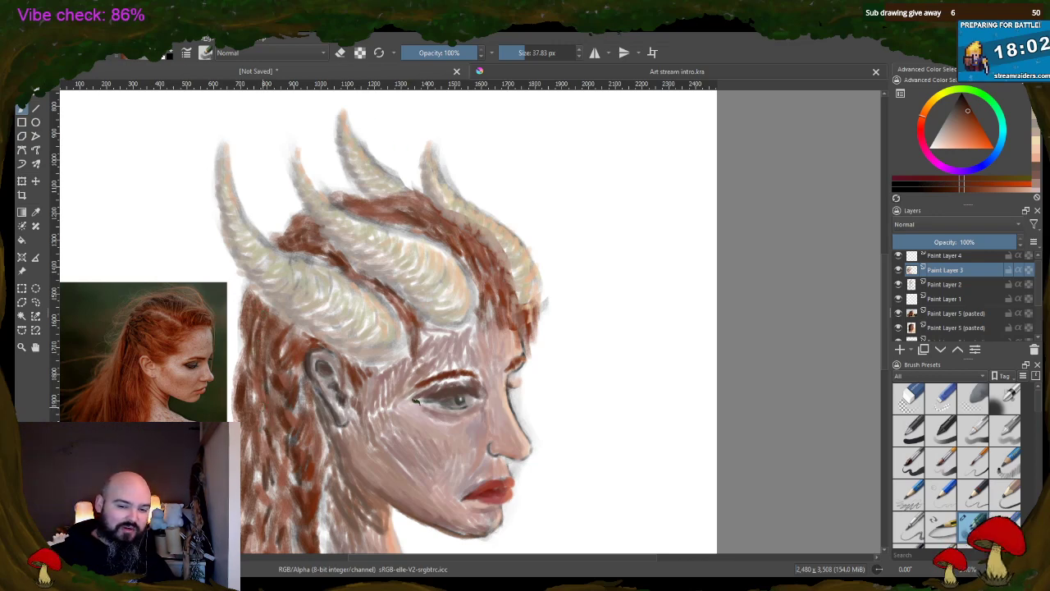
# - Fill pale gaps in the hair behind the ear with sampled browns, then add reference-photo red-orange strokes to the front hairline
pyautogui.keyDown('ctrl'); pyautogui.click(274, 432); pyautogui.keyUp('ctrl')
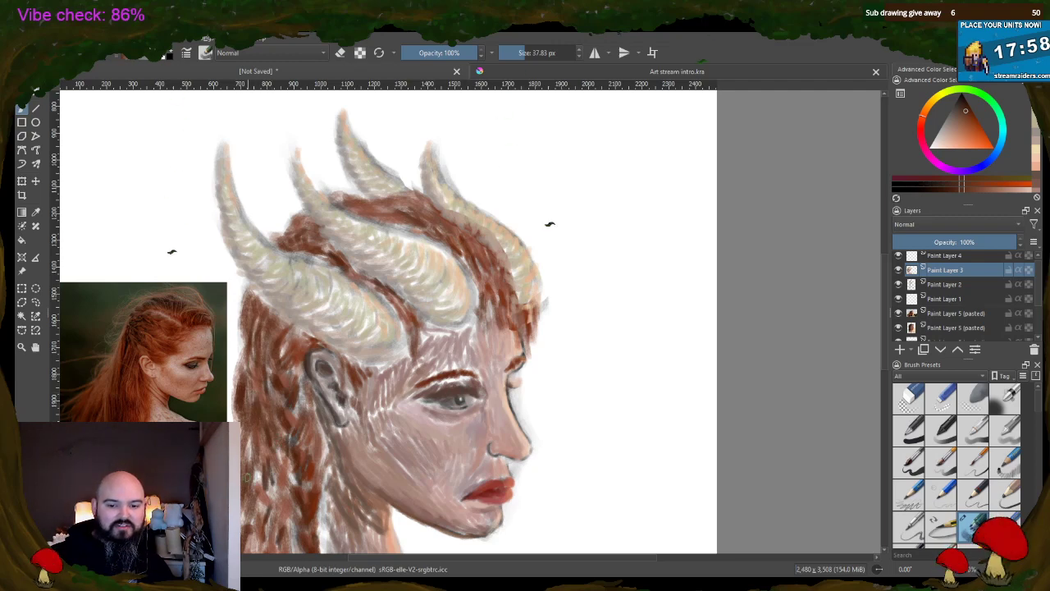
pyautogui.keyDown('ctrl'); pyautogui.click(268, 482); pyautogui.keyUp('ctrl')
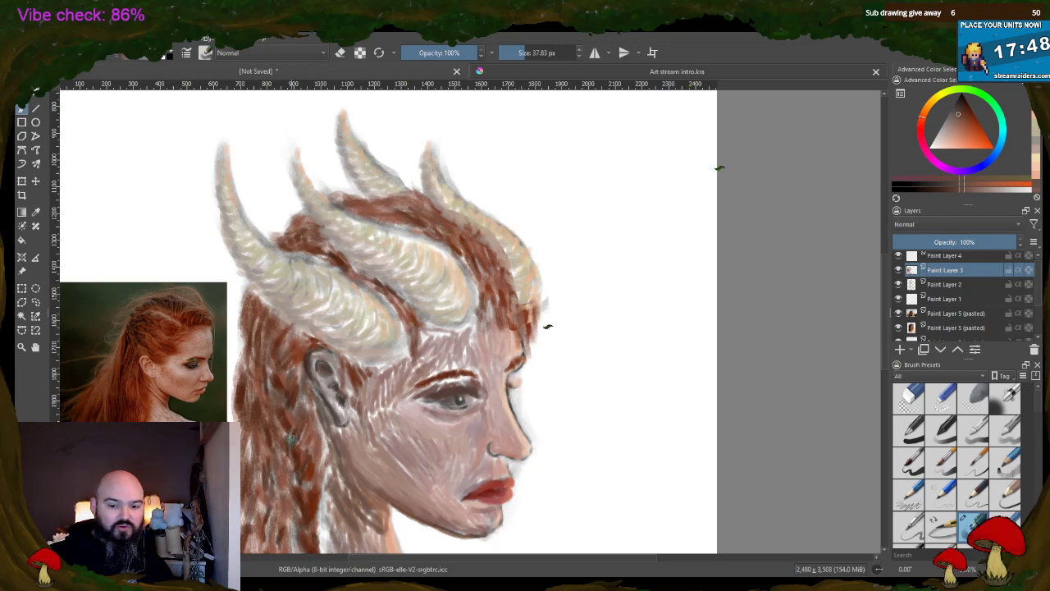
pyautogui.moveTo(308, 388); pyautogui.dragTo(313, 412)
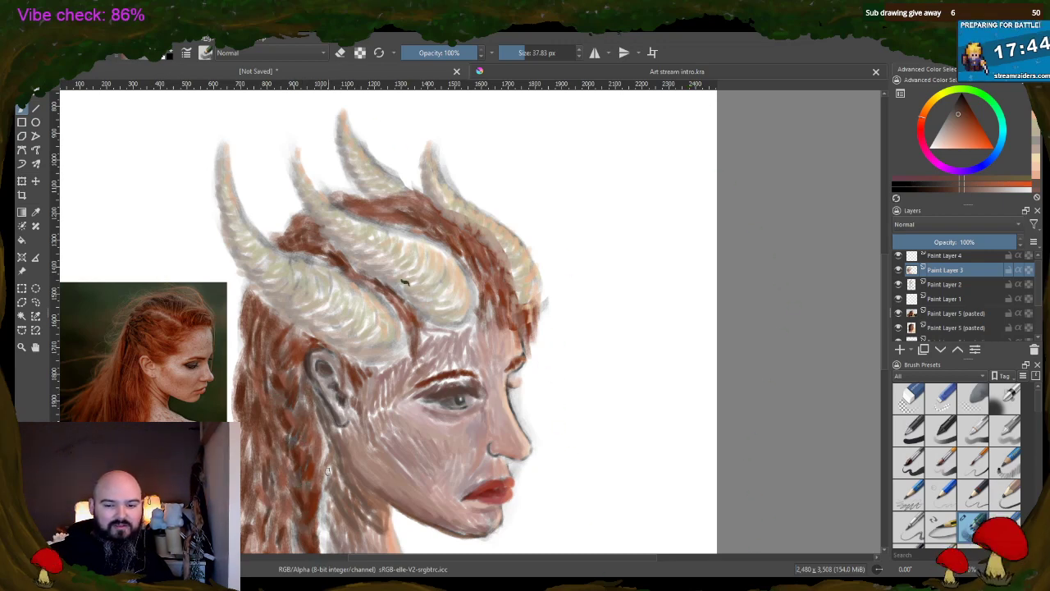
pyautogui.moveTo(323, 466); pyautogui.dragTo(305, 540)
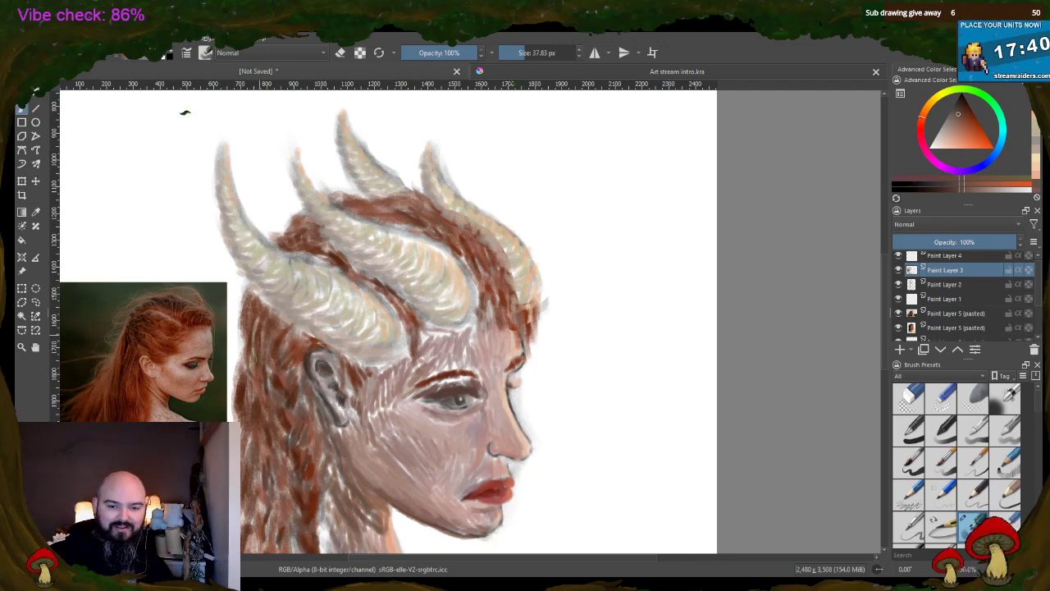
pyautogui.keyDown('ctrl'); pyautogui.click(147, 392); pyautogui.keyUp('ctrl')
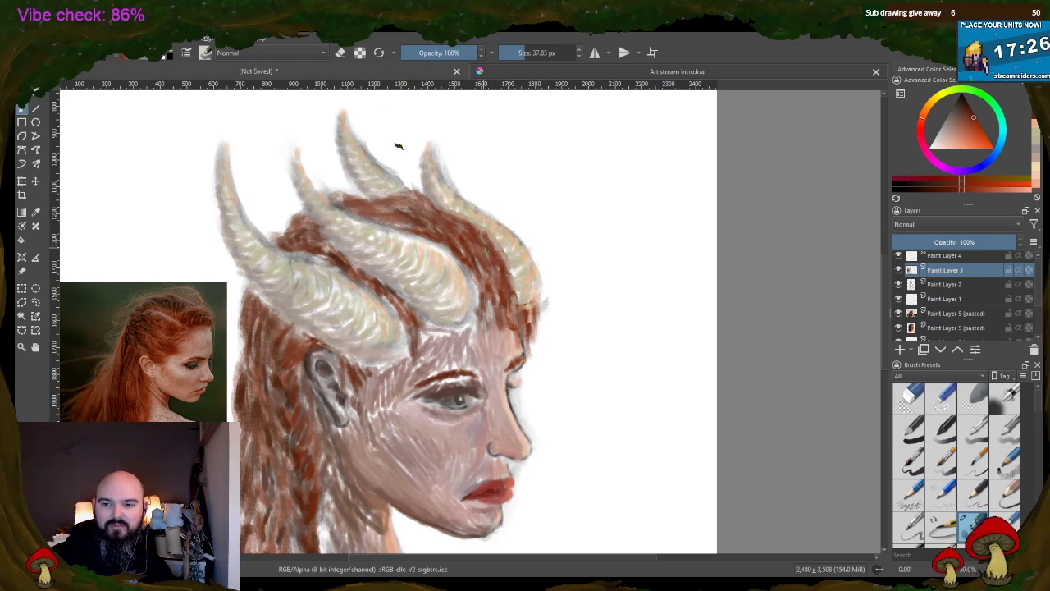
pyautogui.moveTo(510, 271); pyautogui.dragTo(505, 330)
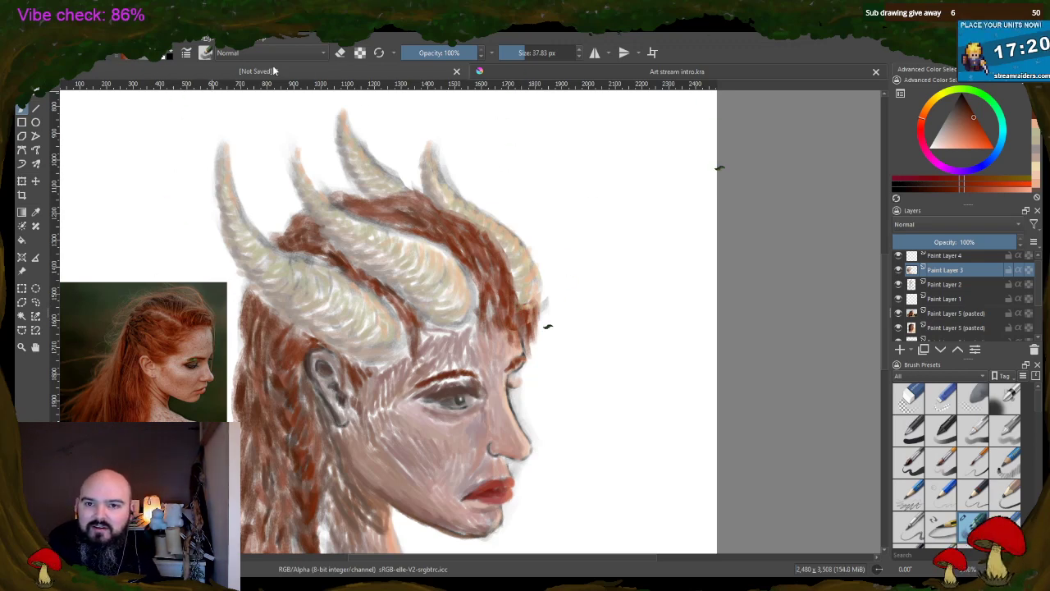
# - Erase the stray grey sketch marks beside the far front horn's base on Paint Layer 2
pyautogui.press('e')
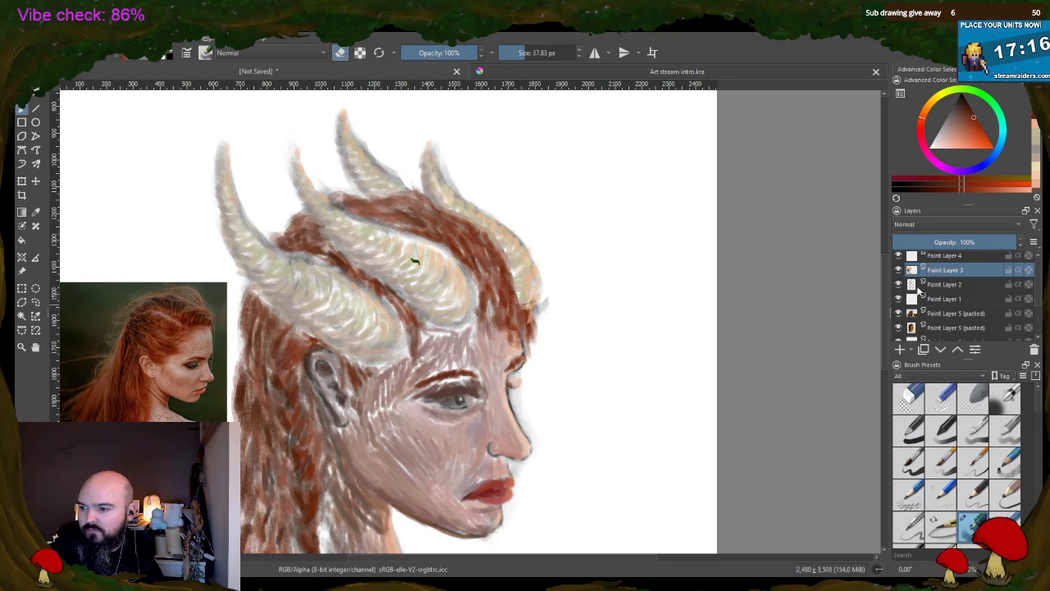
pyautogui.click(919, 288)
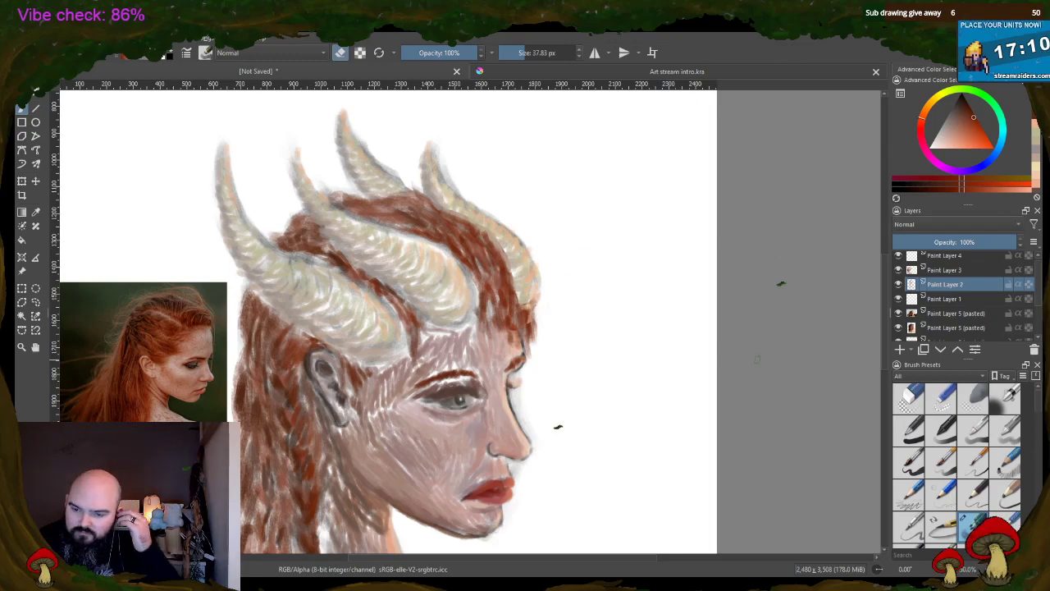
# - On Paint Layer 3, cover the white gaps on the forehead above the eyebrow with a sampled muted pinkish skin tone
pyautogui.scroll(-3, 558, 427)
pyautogui.scroll(4, 558, 427)
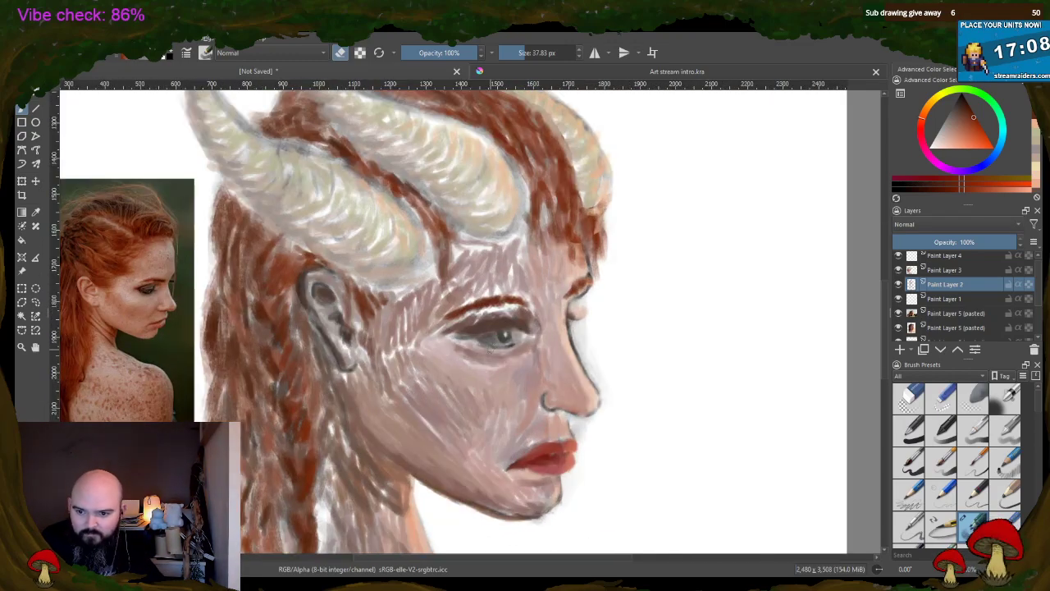
pyautogui.click(934, 268)
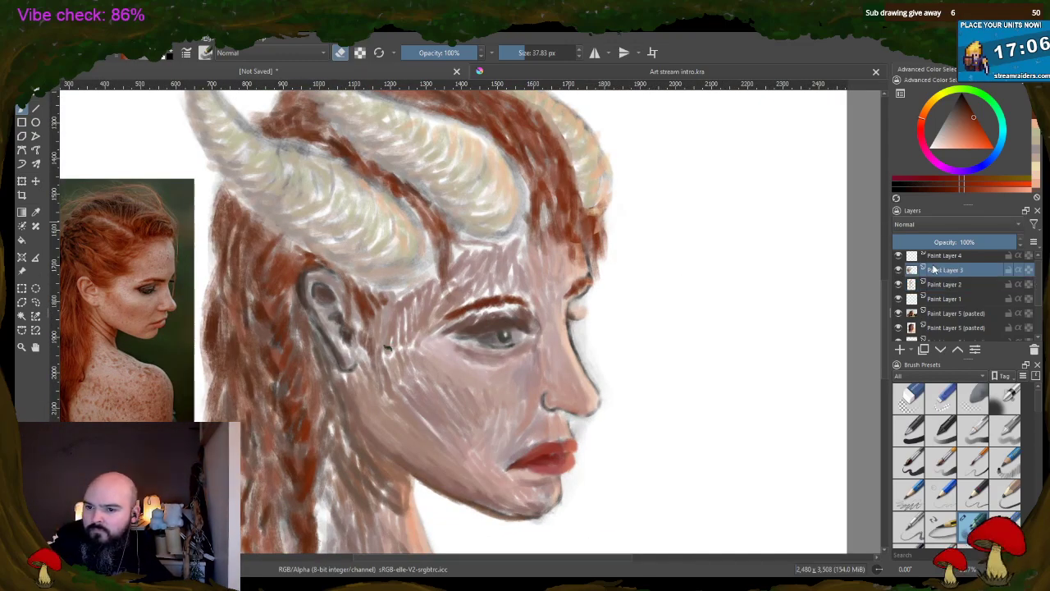
pyautogui.keyDown('ctrl'); pyautogui.click(494, 286); pyautogui.keyUp('ctrl')
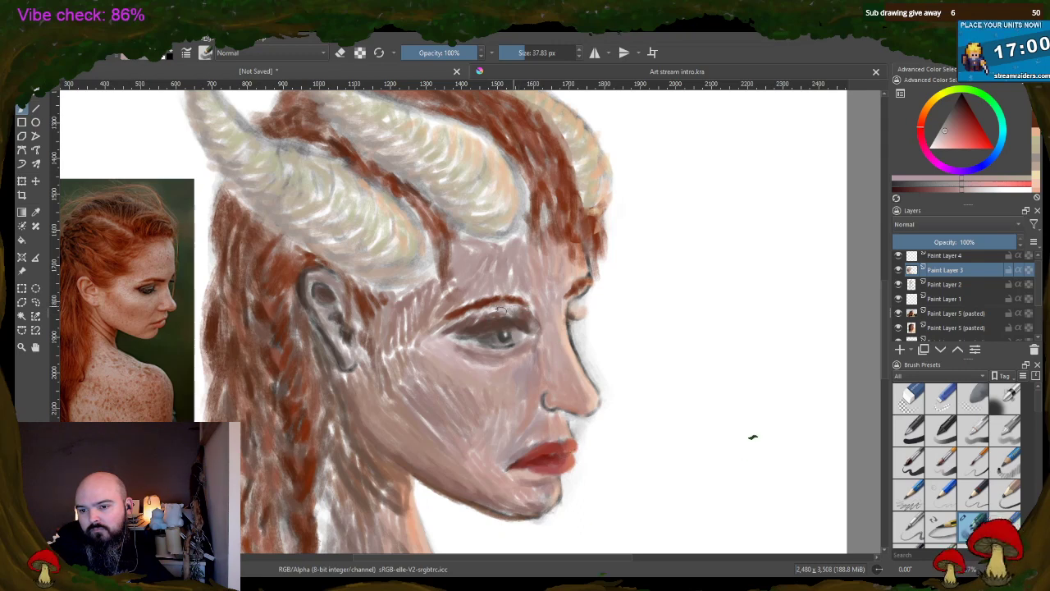
# - Paint a sampled muted mauve-brown shadow over the nostril outline and along the skin below the ear
pyautogui.keyDown('ctrl'); pyautogui.click(542, 326); pyautogui.keyUp('ctrl')
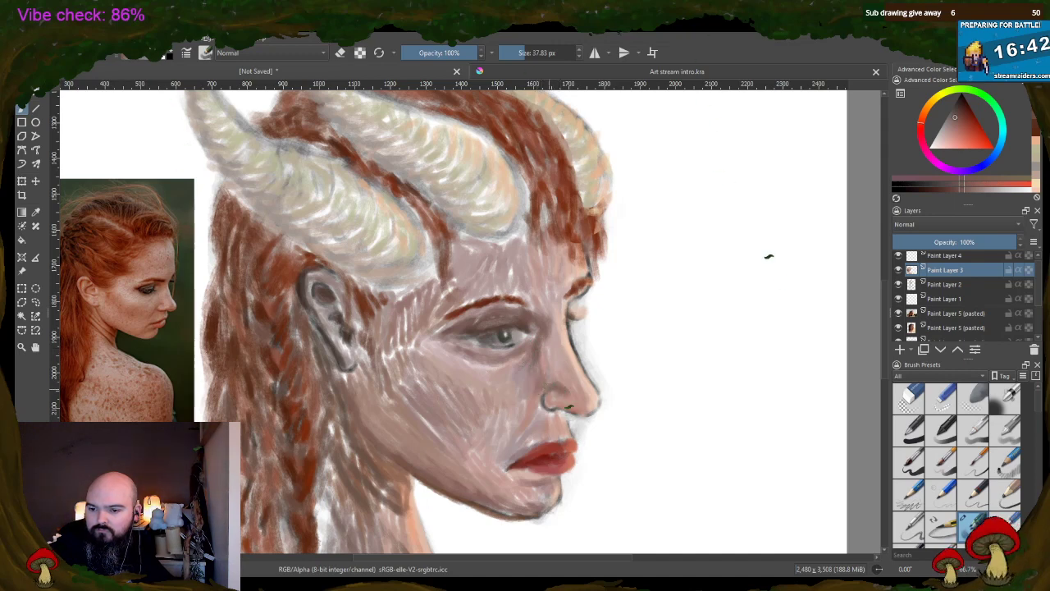
pyautogui.moveTo(550, 402); pyautogui.dragTo(565, 405)
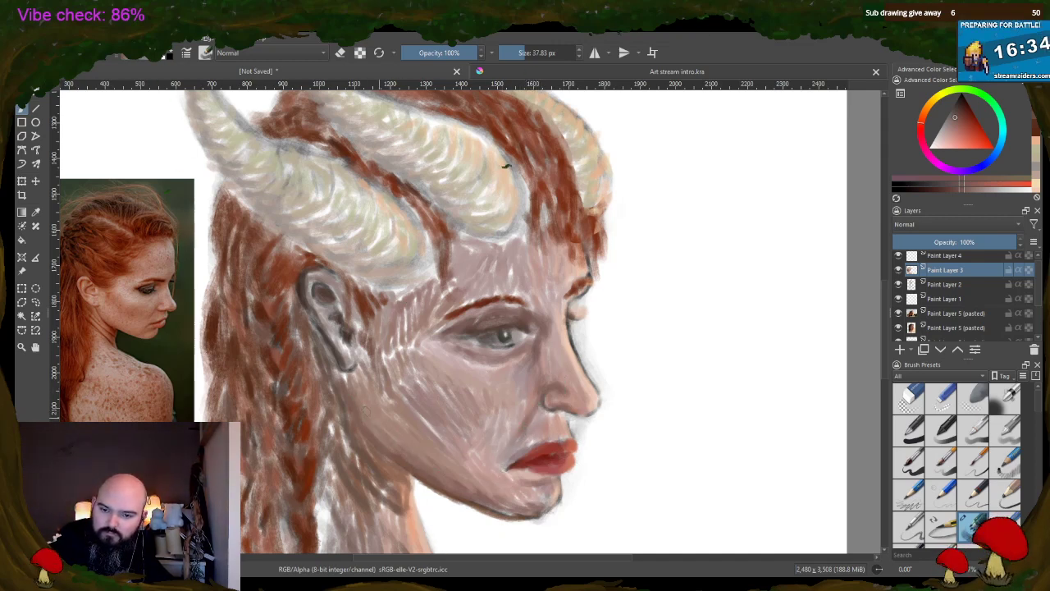
pyautogui.moveTo(359, 376); pyautogui.dragTo(345, 338)
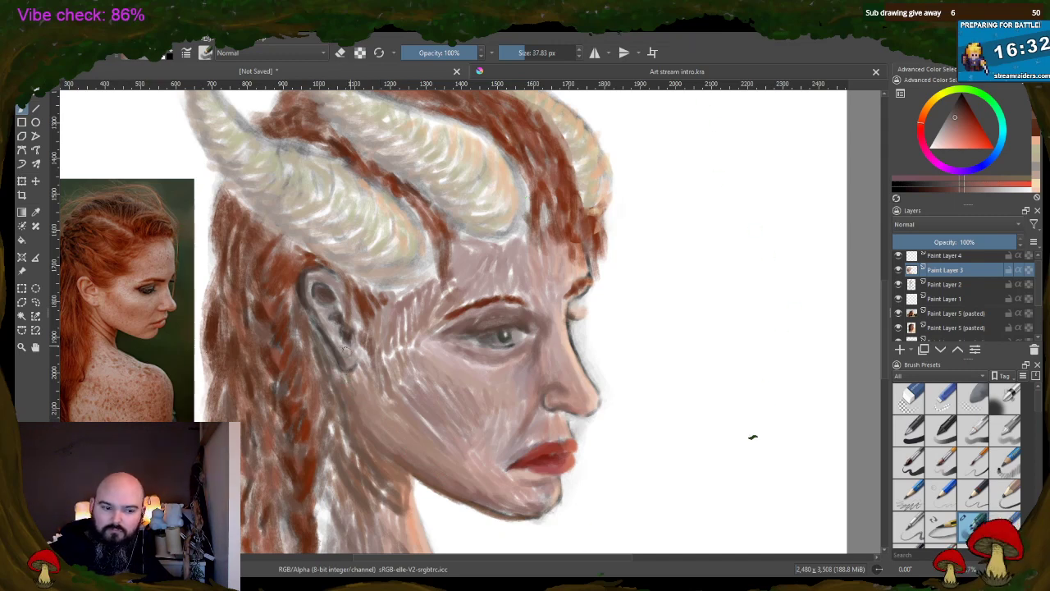
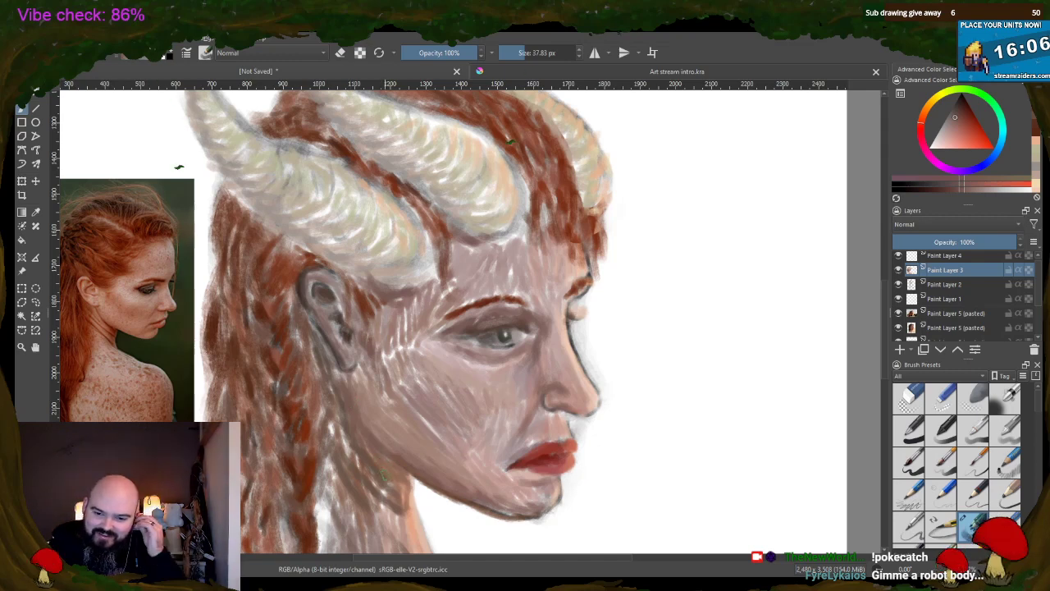
# - Fill the pale gaps on the neck below the jaw with sampled orange-brown and muted pinkish skin tones
pyautogui.keyDown('ctrl'); pyautogui.click(399, 474); pyautogui.keyUp('ctrl')
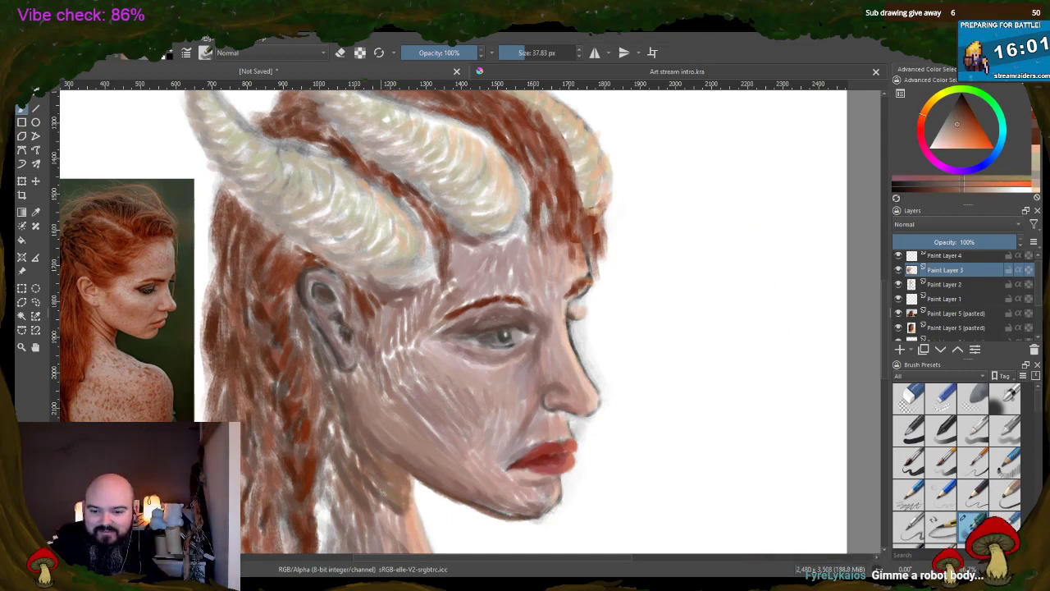
pyautogui.keyDown('ctrl'); pyautogui.click(418, 511); pyautogui.keyUp('ctrl')
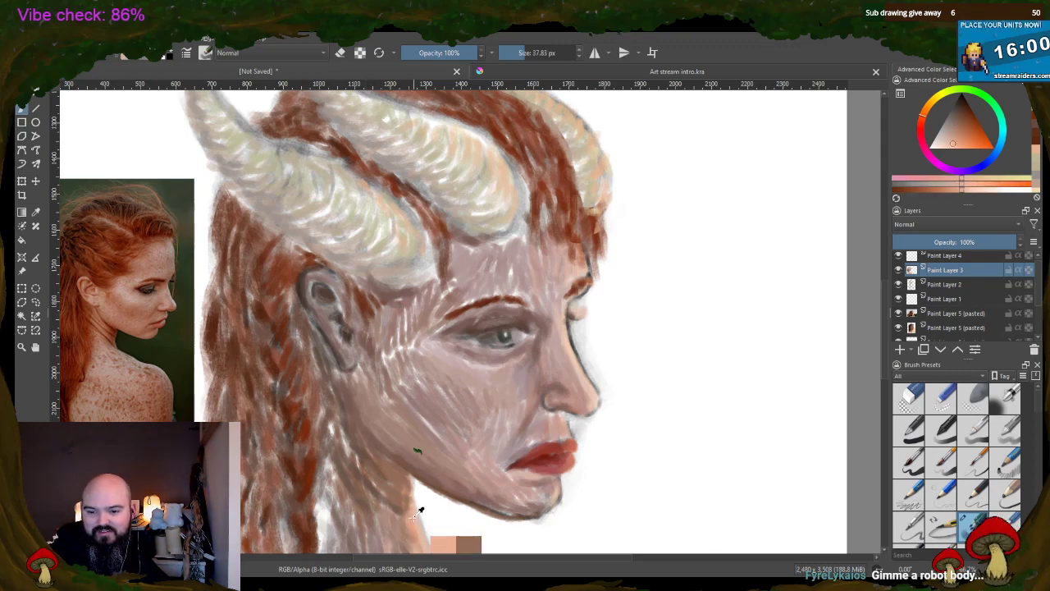
pyautogui.moveTo(399, 479)
pyautogui.mouseDown()
pyautogui.moveTo(408, 512)
pyautogui.moveTo(411, 491)
pyautogui.mouseUp()
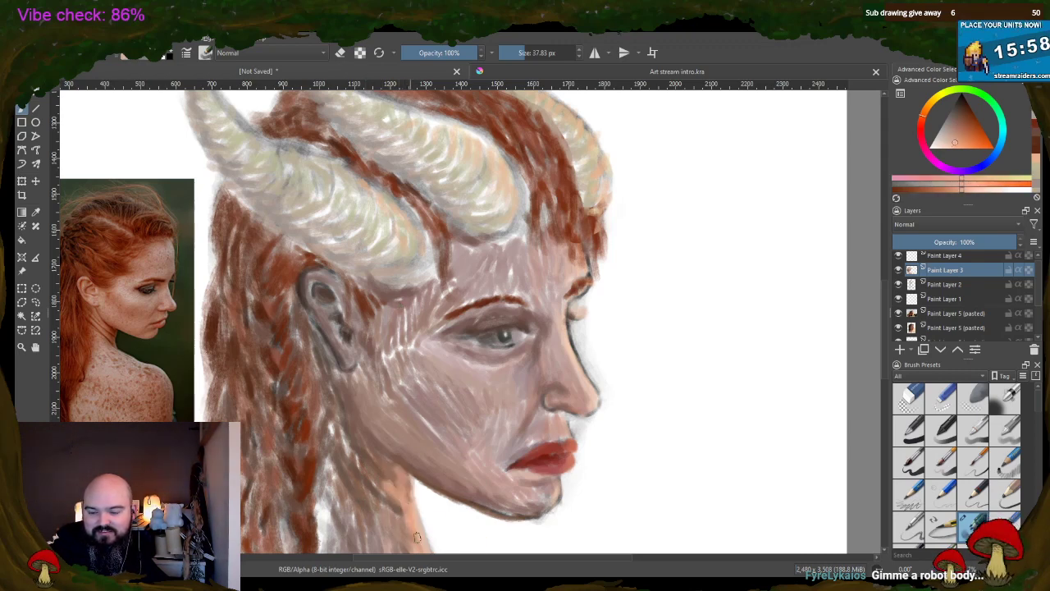
pyautogui.keyDown('ctrl'); pyautogui.click(407, 497); pyautogui.keyUp('ctrl')
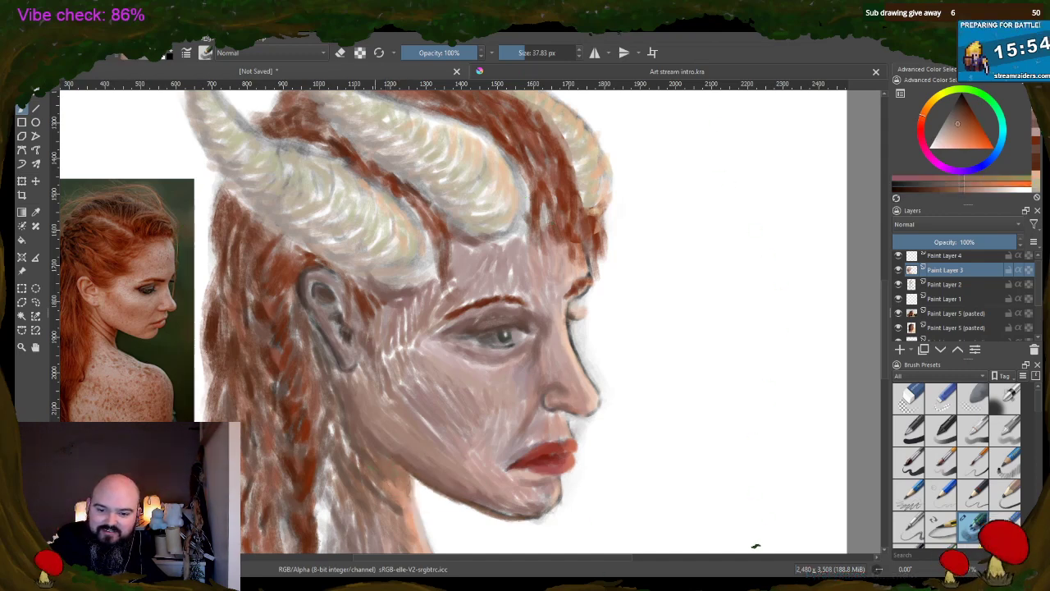
pyautogui.keyDown('ctrl'); pyautogui.click(361, 461); pyautogui.keyUp('ctrl')
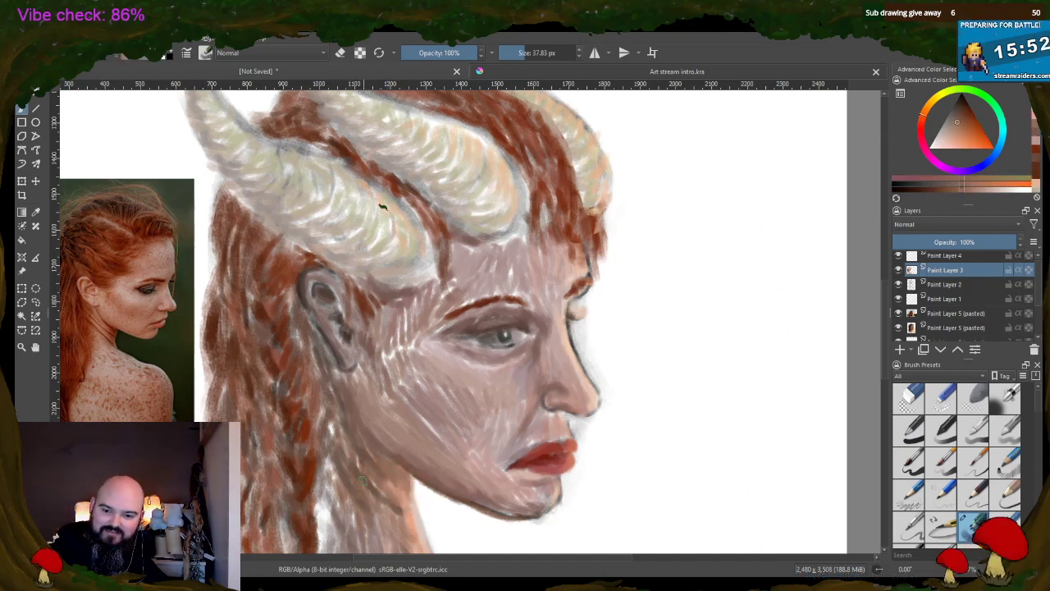
pyautogui.keyDown('ctrl'); pyautogui.click(357, 463); pyautogui.keyUp('ctrl')
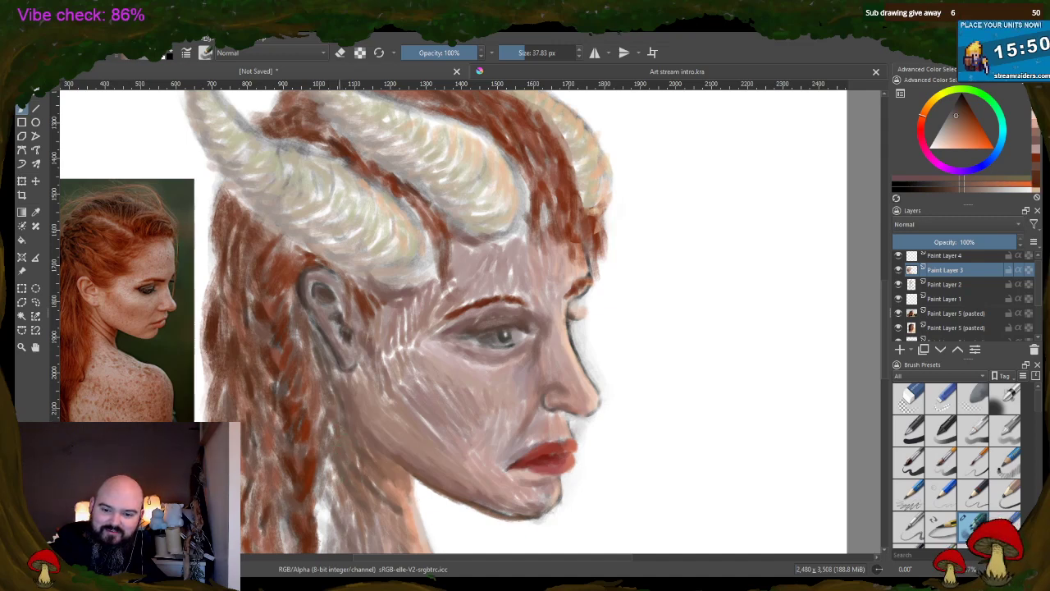
pyautogui.keyDown('ctrl'); pyautogui.click(345, 500); pyautogui.keyUp('ctrl')
pyautogui.moveTo(337, 504)
pyautogui.mouseDown()
pyautogui.moveTo(322, 542)
pyautogui.moveTo(331, 476)
pyautogui.moveTo(340, 484)
pyautogui.mouseUp()
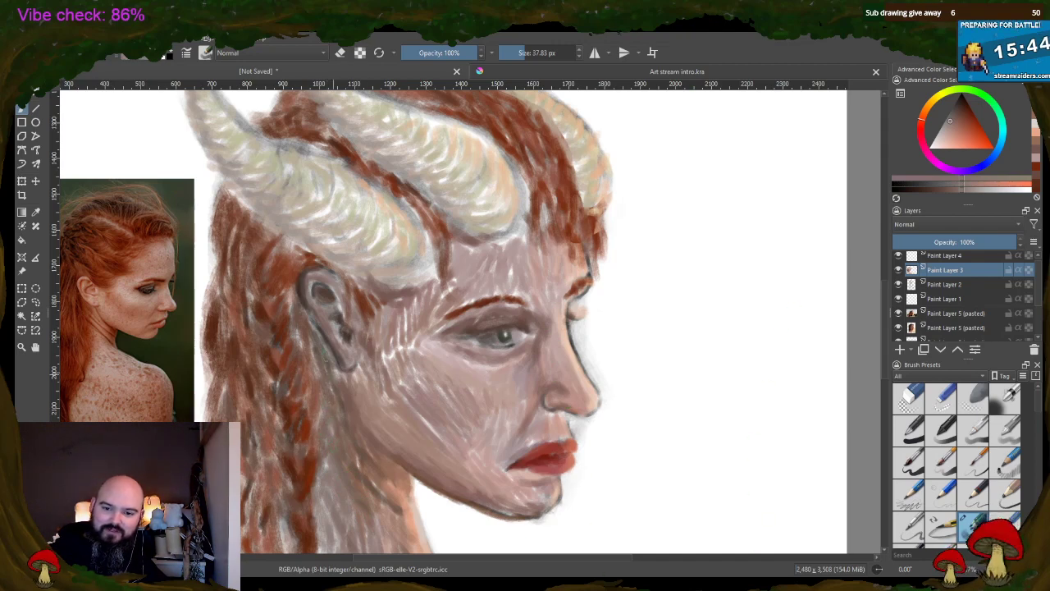
# - Cover the white gaps on the side of the face between the ear and jaw with sampled muted skin tones
pyautogui.keyDown('ctrl'); pyautogui.click(366, 373); pyautogui.keyUp('ctrl')
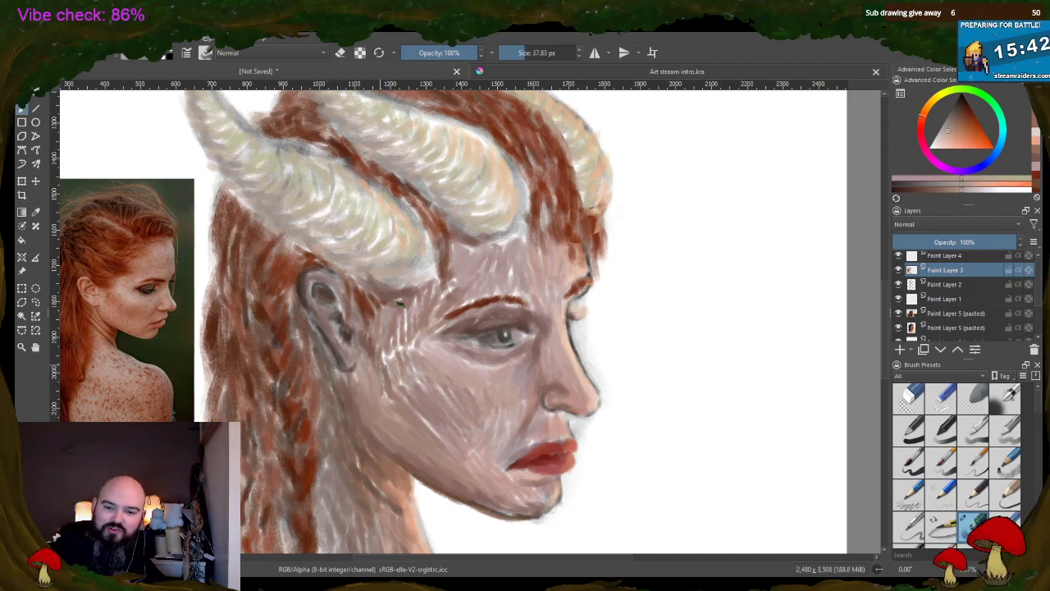
pyautogui.keyDown('ctrl'); pyautogui.click(376, 348); pyautogui.keyUp('ctrl')
pyautogui.moveTo(376, 348)
pyautogui.mouseDown()
pyautogui.moveTo(366, 392)
pyautogui.moveTo(384, 430)
pyautogui.moveTo(369, 435)
pyautogui.mouseUp()
pyautogui.keyDown('ctrl'); pyautogui.click(433, 421); pyautogui.keyUp('ctrl')
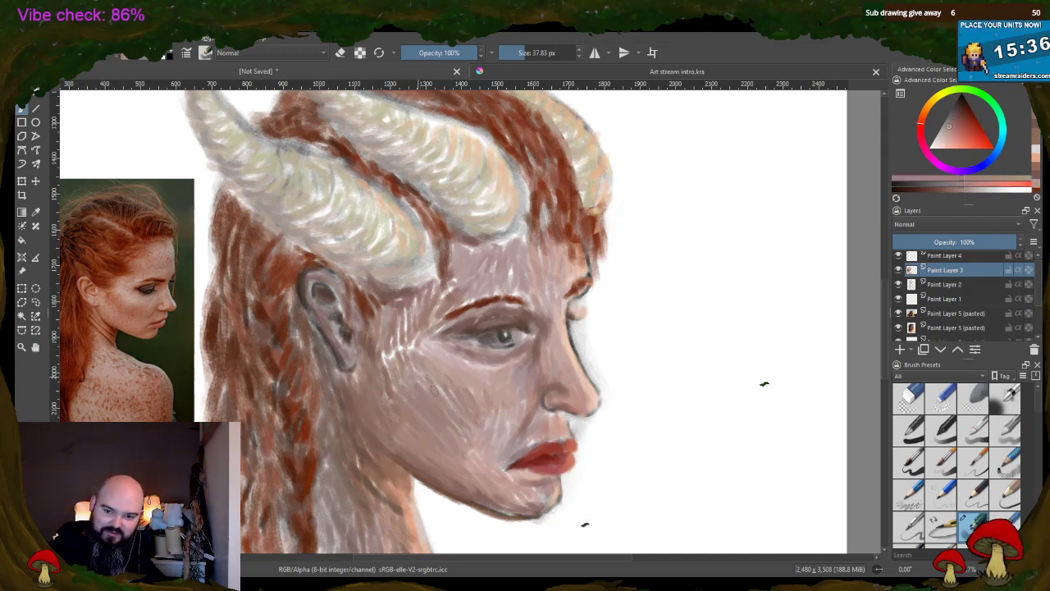
# - Blend the remaining pale streaks on the cheek below the eye and beside the mouth with sampled pinkish-brown tones
pyautogui.keyDown('ctrl'); pyautogui.click(481, 387); pyautogui.keyUp('ctrl')
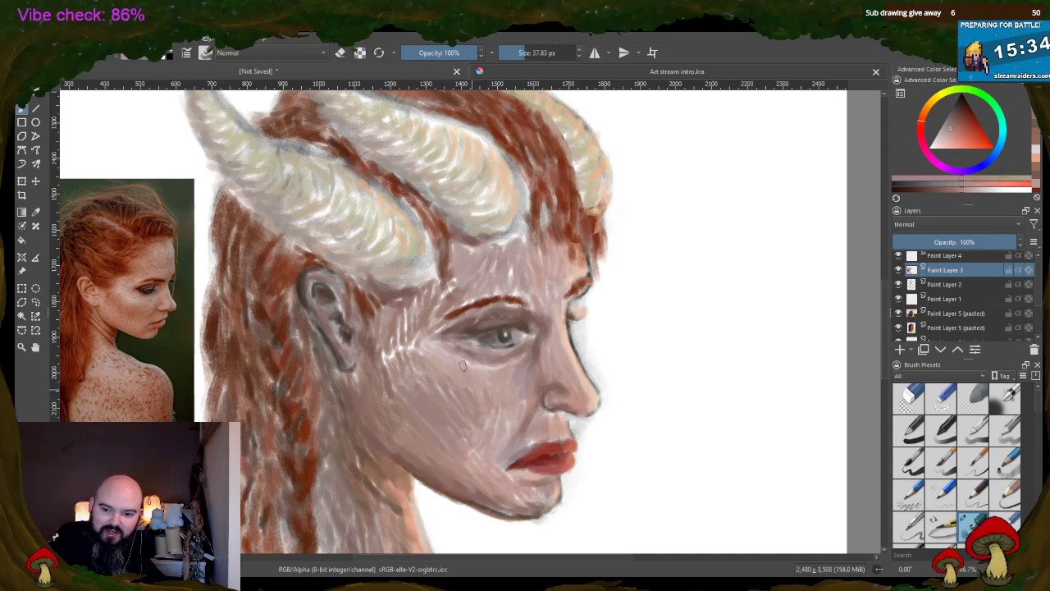
pyautogui.keyDown('ctrl'); pyautogui.click(472, 446); pyautogui.keyUp('ctrl')
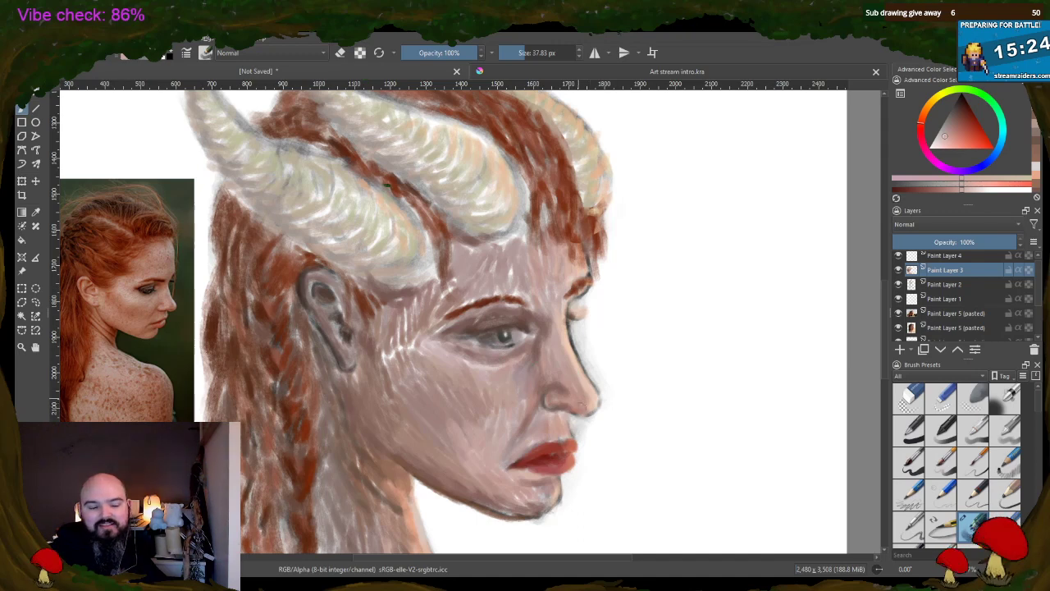
pyautogui.keyDown('ctrl'); pyautogui.click(550, 428); pyautogui.keyUp('ctrl')
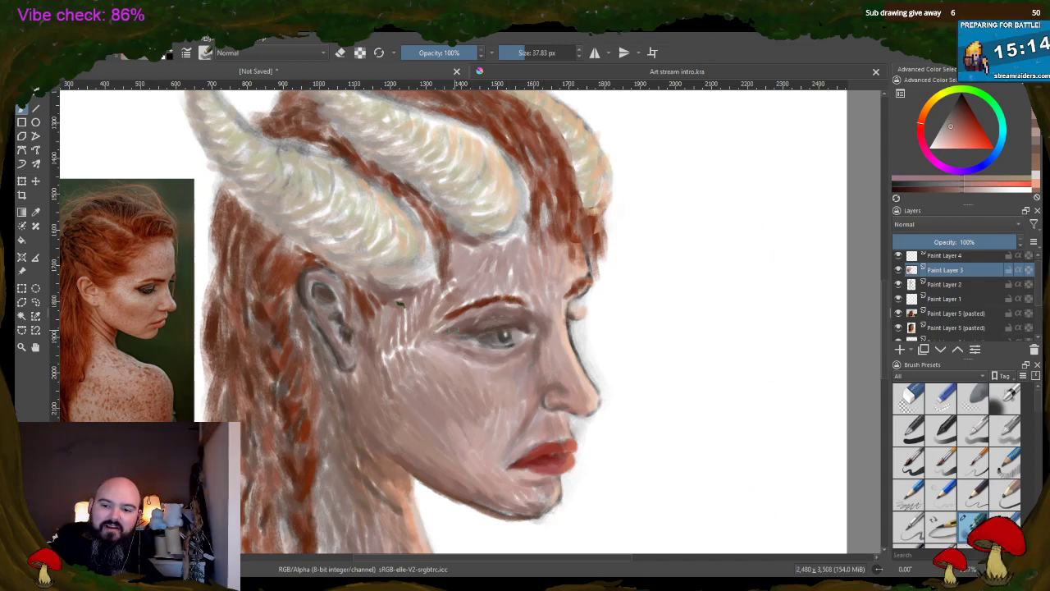
pyautogui.keyDown('ctrl'); pyautogui.click(496, 341); pyautogui.keyUp('ctrl')
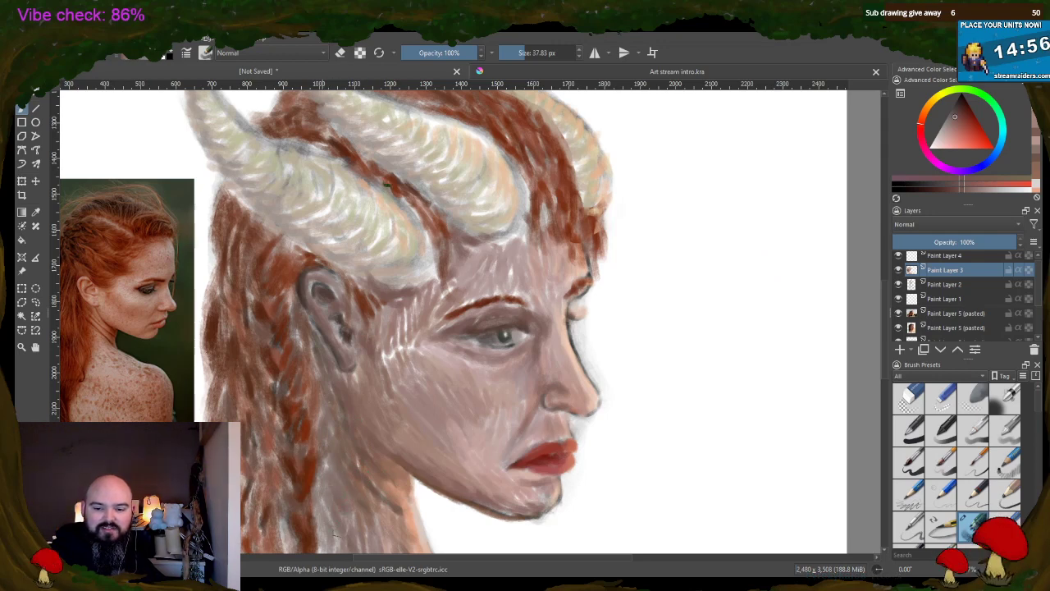
# - Fill the white gaps on the temple between the ear, eye corner and near horn with sampled skin tones
pyautogui.keyDown('ctrl'); pyautogui.click(396, 339); pyautogui.keyUp('ctrl')
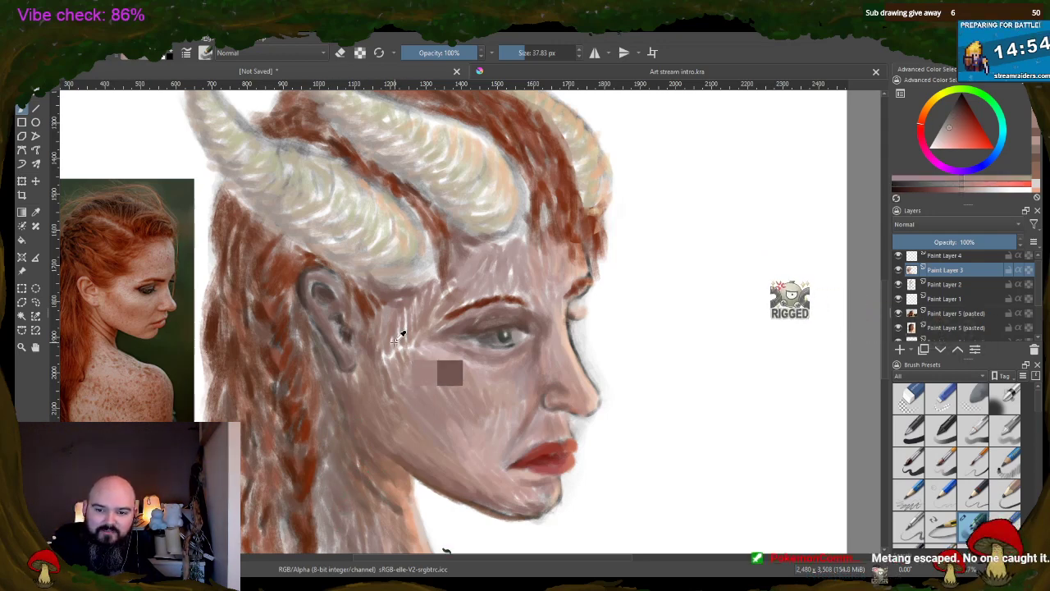
pyautogui.moveTo(398, 334); pyautogui.dragTo(397, 361)
pyautogui.keyDown('ctrl'); pyautogui.click(419, 343); pyautogui.keyUp('ctrl')
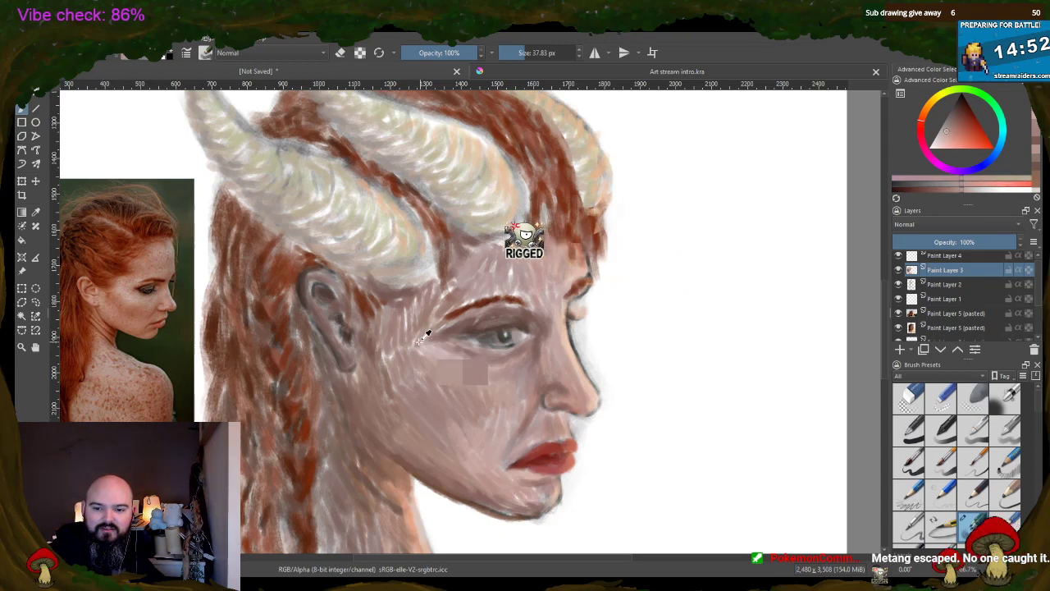
pyautogui.keyDown('ctrl'); pyautogui.click(433, 297); pyautogui.keyUp('ctrl')
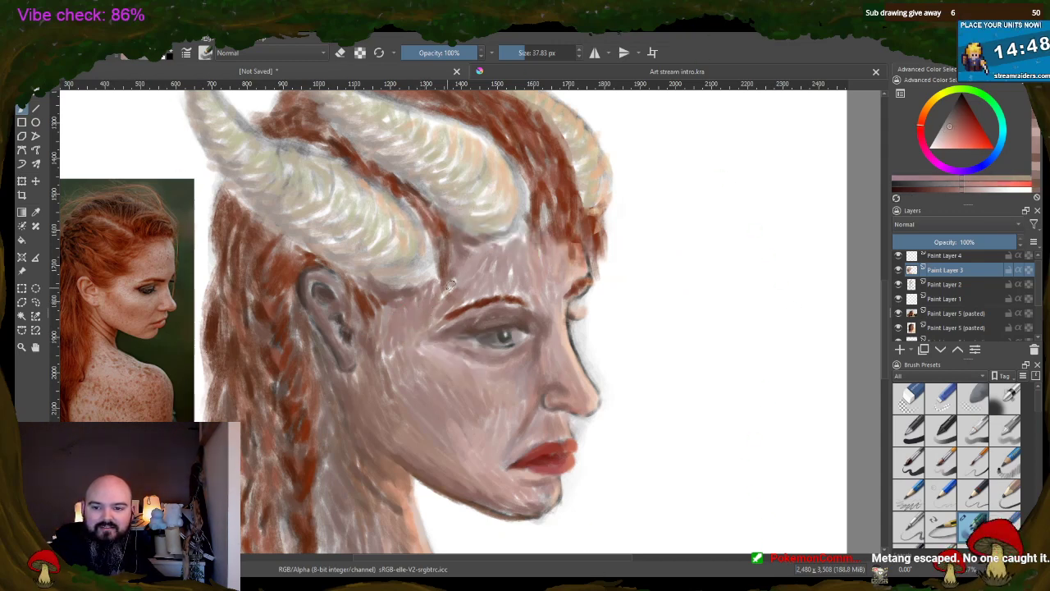
pyautogui.keyDown('ctrl'); pyautogui.click(445, 293); pyautogui.keyUp('ctrl')
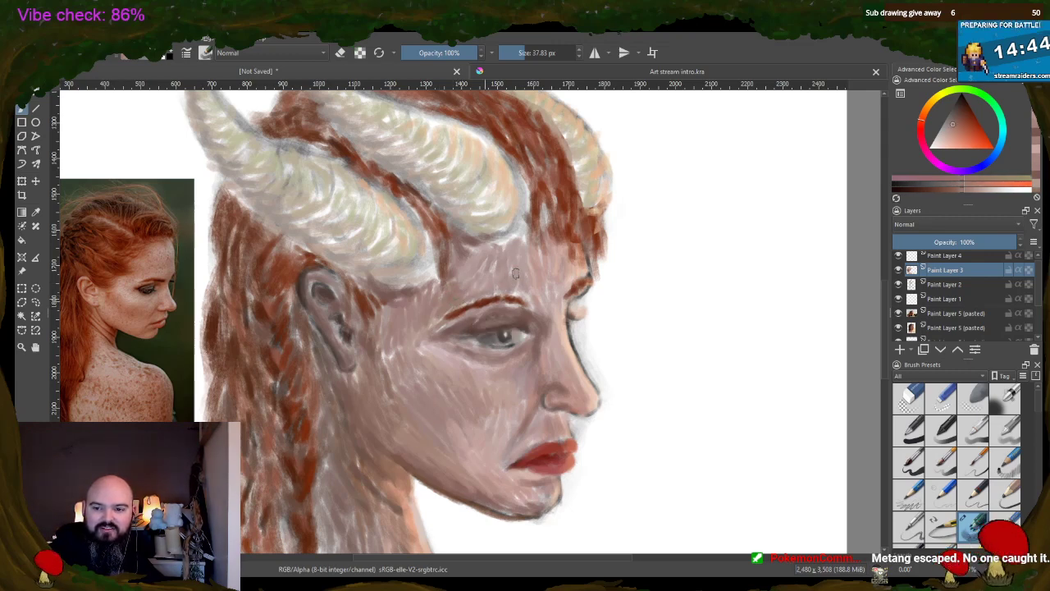
# - Cover the pale gaps on the forehead, between the brows and down the nose bridge with sampled pinkish and peach tones
pyautogui.keyDown('ctrl'); pyautogui.click(530, 300); pyautogui.keyUp('ctrl')
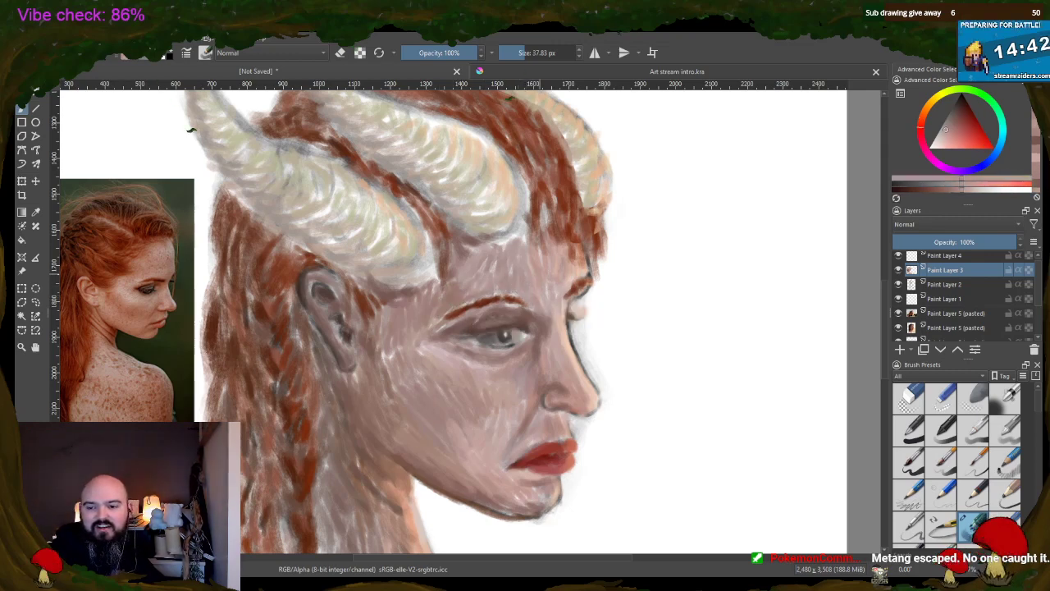
pyautogui.keyDown('ctrl'); pyautogui.click(539, 269); pyautogui.keyUp('ctrl')
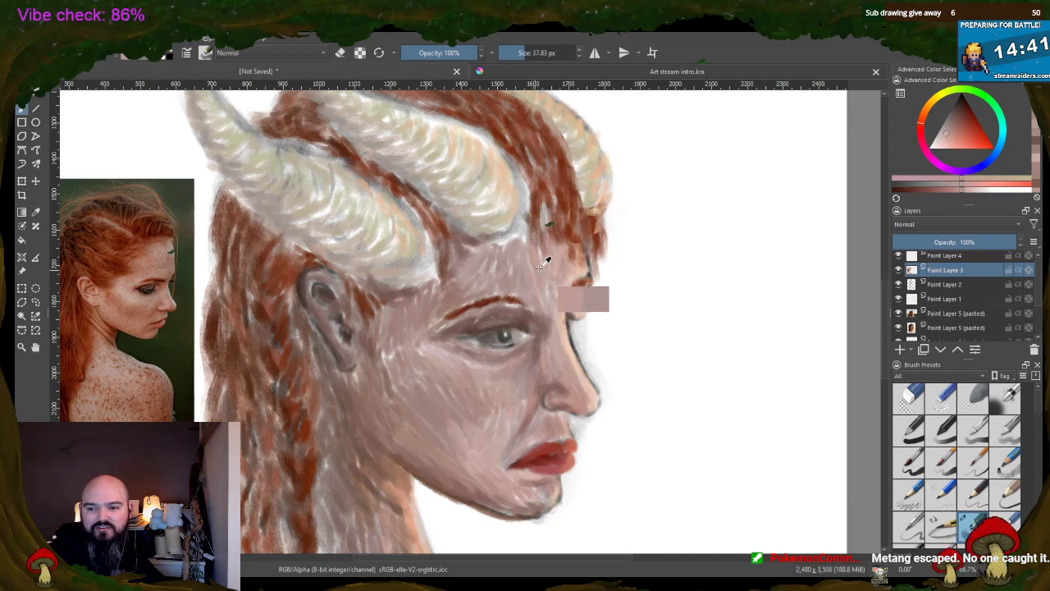
pyautogui.keyDown('ctrl'); pyautogui.click(587, 257); pyautogui.keyUp('ctrl')
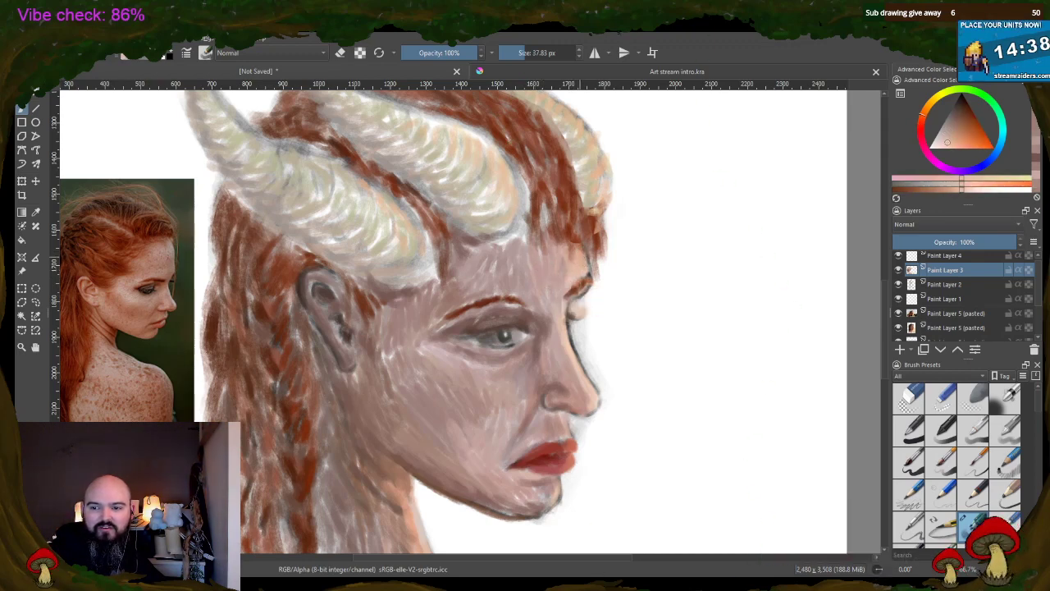
pyautogui.keyDown('ctrl'); pyautogui.click(583, 261); pyautogui.keyUp('ctrl')
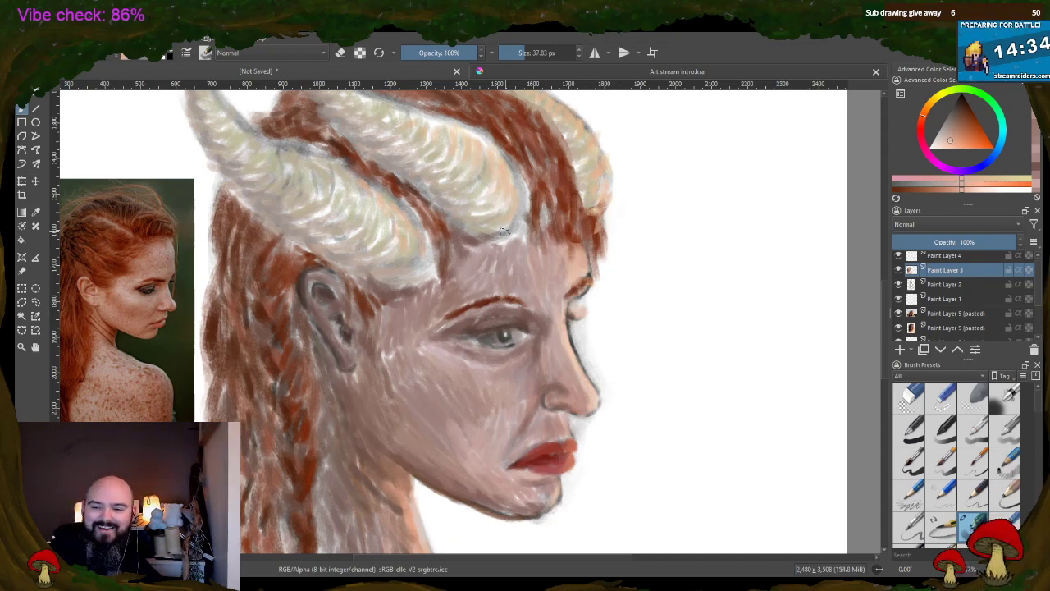
pyautogui.keyDown('ctrl'); pyautogui.click(554, 300); pyautogui.keyUp('ctrl')
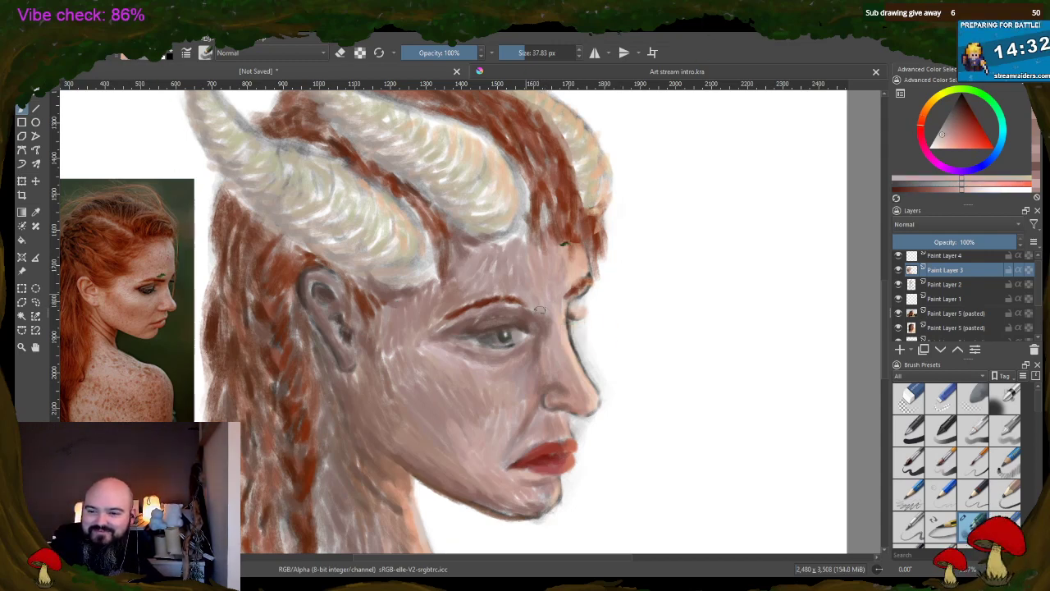
pyautogui.keyDown('ctrl'); pyautogui.click(567, 336); pyautogui.keyUp('ctrl')
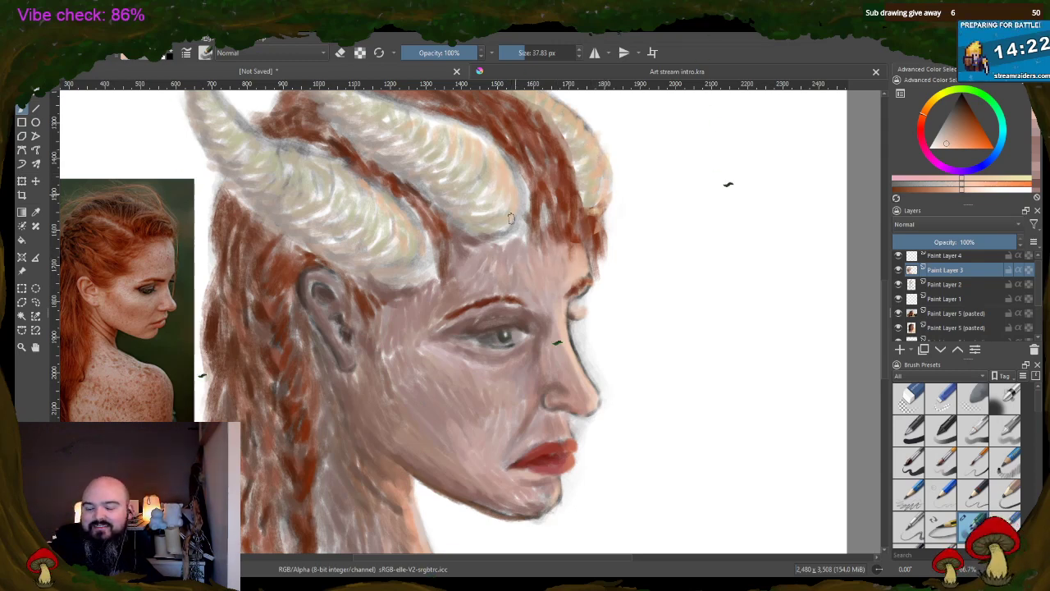
# - Fill the pale gaps between the front horn and the fringe with sampled muted skin and red-brown hair tones
pyautogui.keyDown('ctrl'); pyautogui.click(541, 188); pyautogui.keyUp('ctrl')
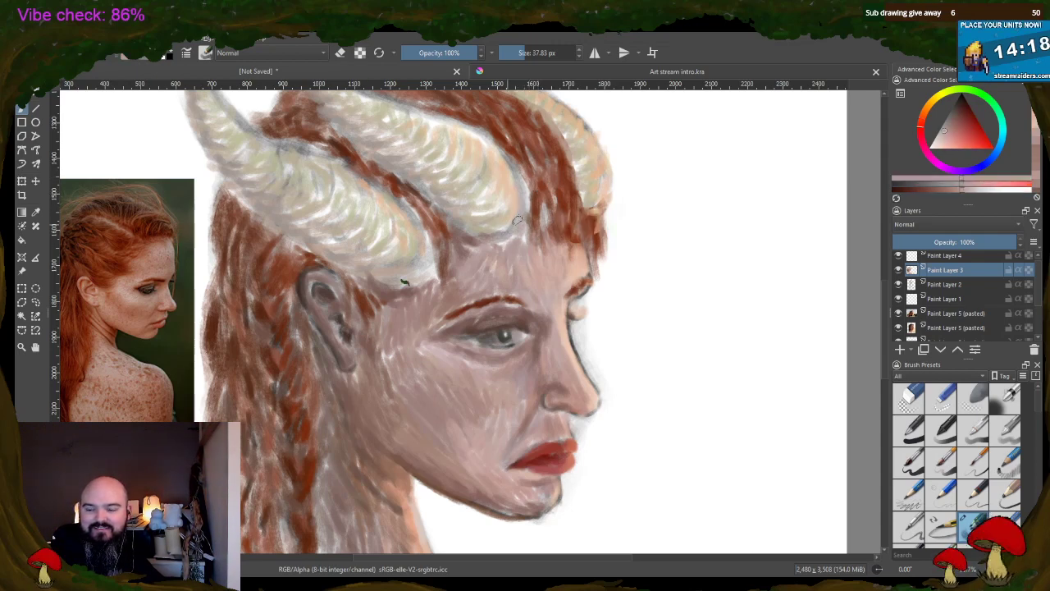
pyautogui.moveTo(519, 189); pyautogui.dragTo(525, 240)
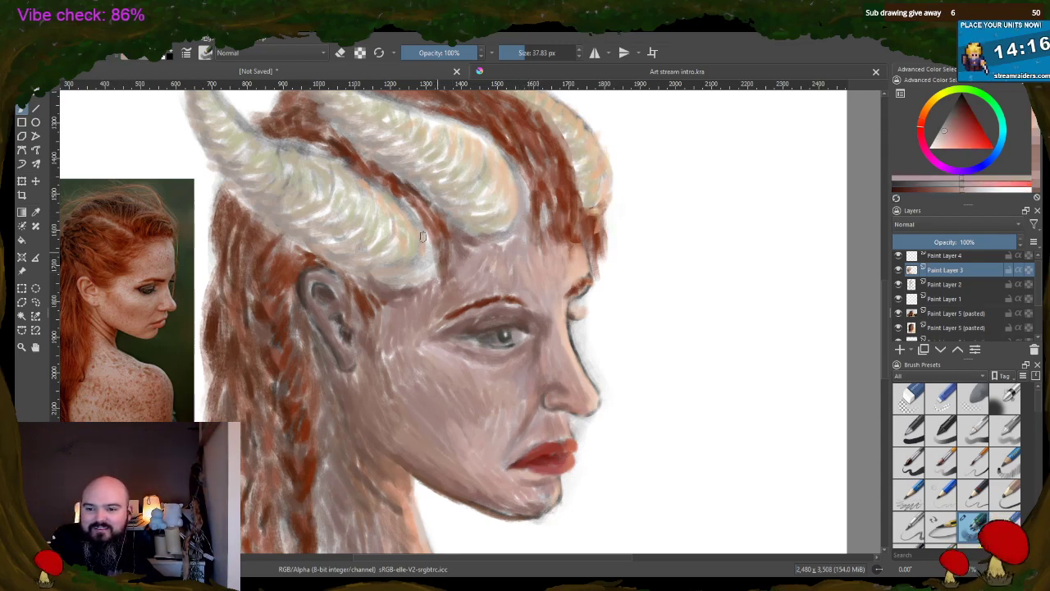
pyautogui.moveTo(563, 182); pyautogui.dragTo(579, 215)
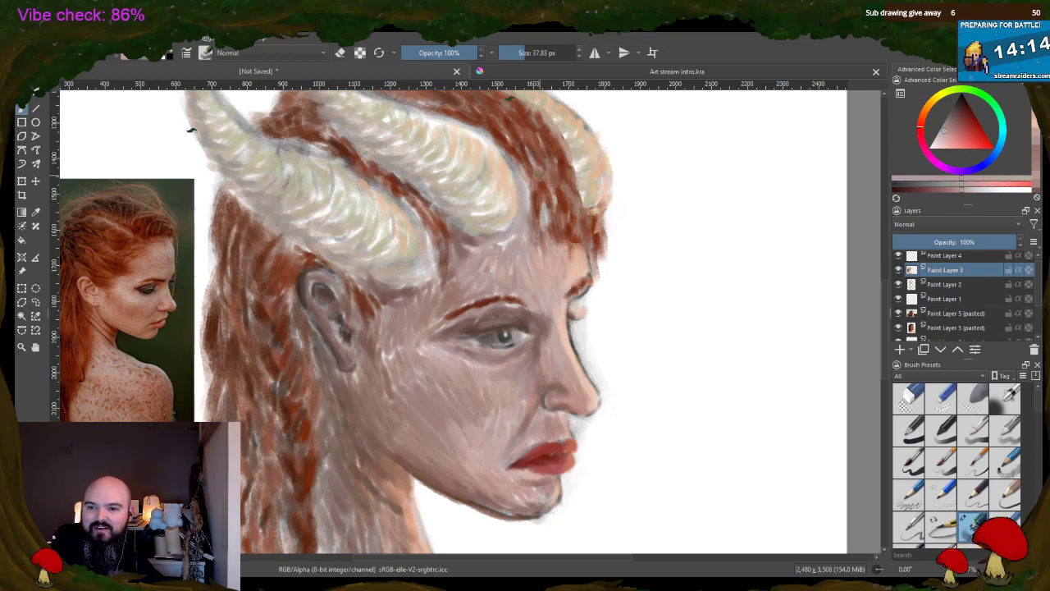
pyautogui.keyDown('ctrl'); pyautogui.click(561, 182); pyautogui.keyUp('ctrl')
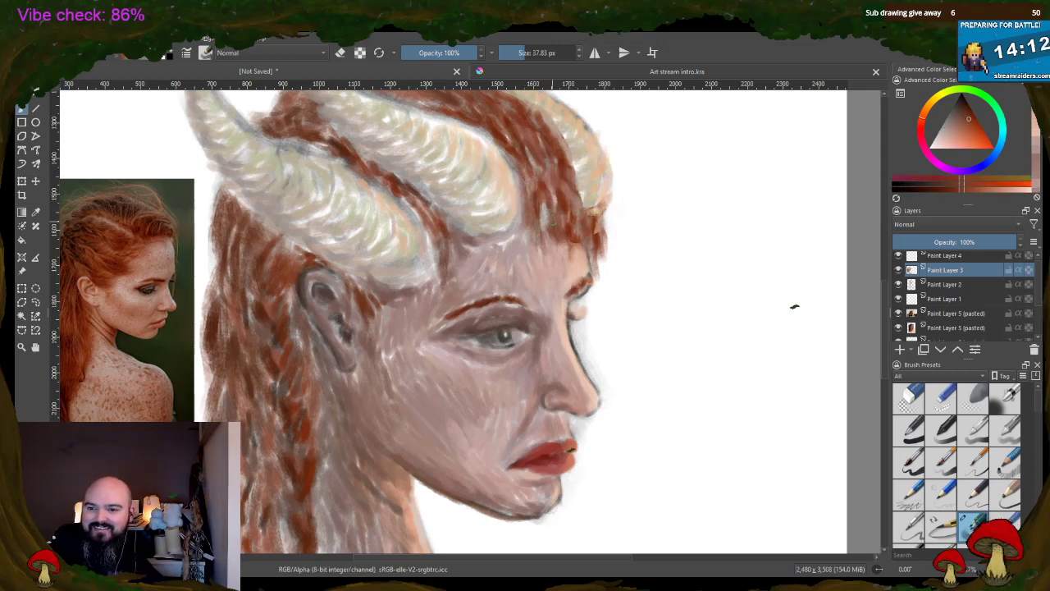
# - Try a red-brown hair stroke along the base of the far horn, and undo the last strokes
pyautogui.moveTo(598, 209); pyautogui.dragTo(593, 174)
pyautogui.hotkey('ctrl', 'z')
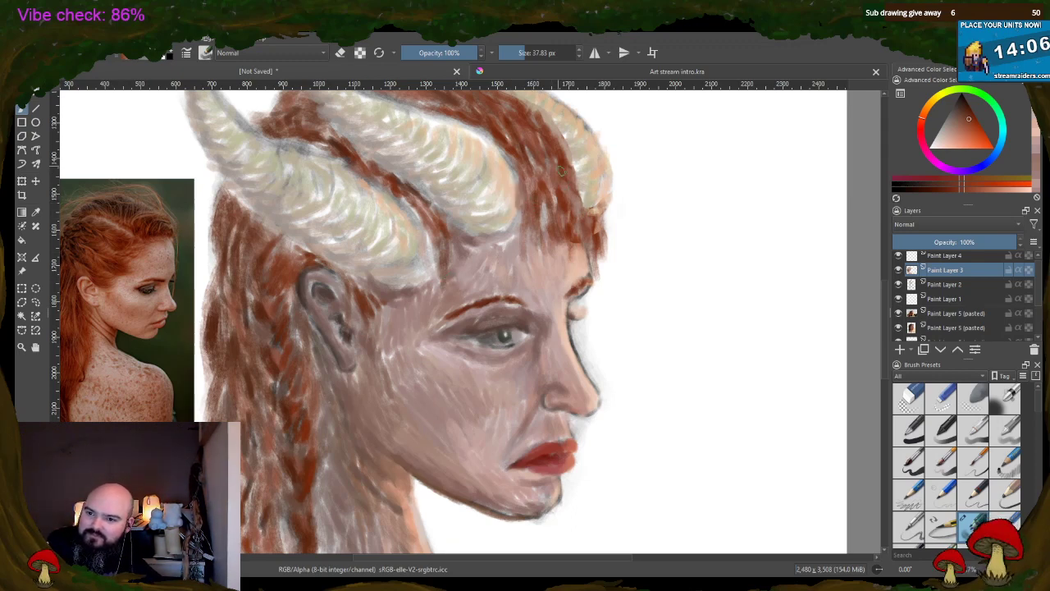
pyautogui.hotkey('ctrl', 'z')
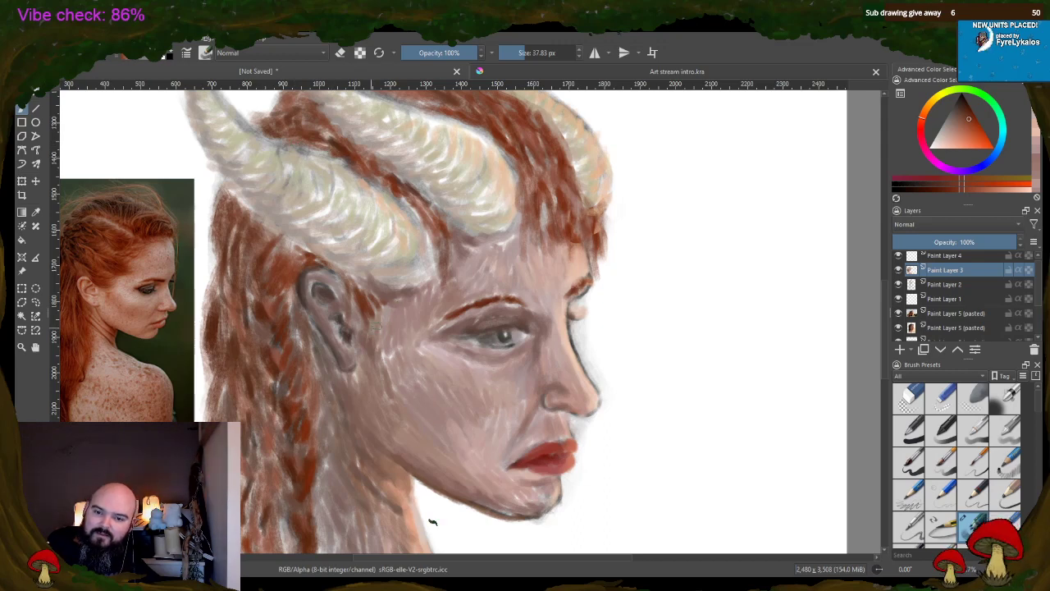
# - Blend the pale gaps on the cheek and between the brow and upper eyelid with sampled pinkish and peach skin tones
pyautogui.keyDown('ctrl'); pyautogui.click(397, 351); pyautogui.keyUp('ctrl')
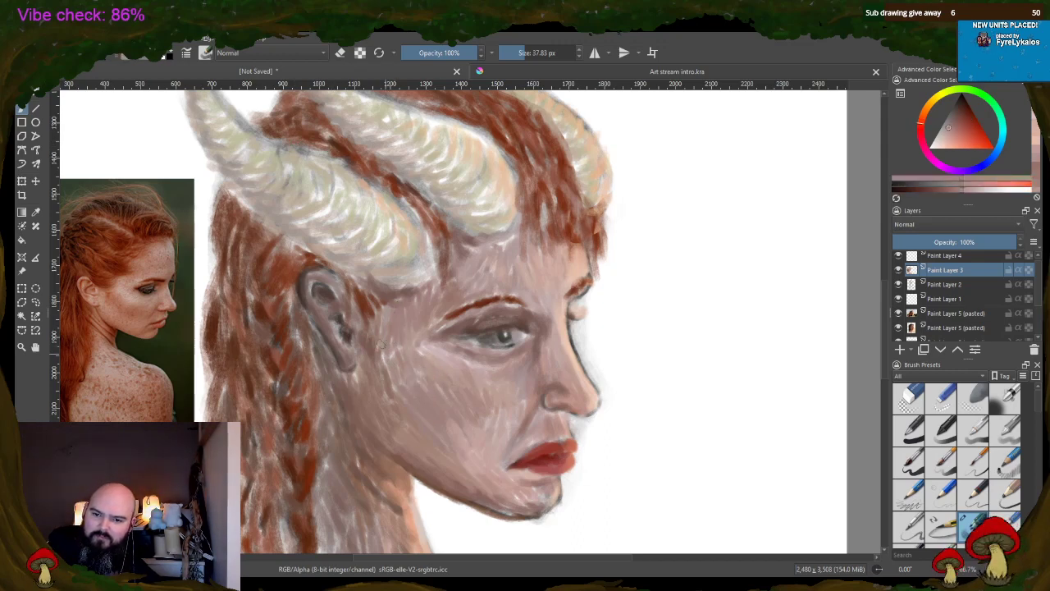
pyautogui.keyDown('ctrl'); pyautogui.click(451, 348); pyautogui.keyUp('ctrl')
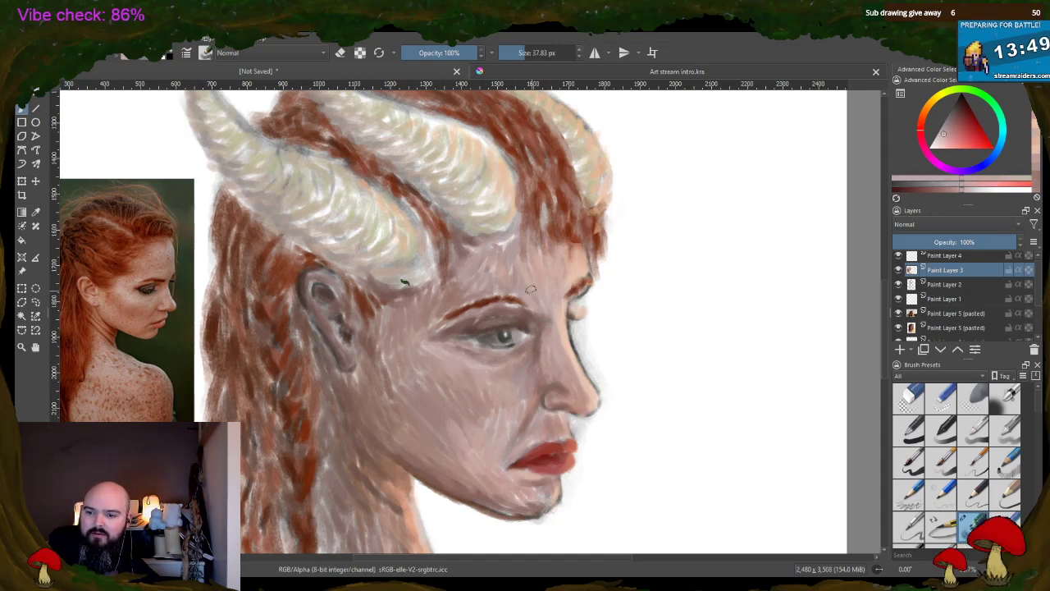
pyautogui.keyDown('ctrl'); pyautogui.click(585, 382); pyautogui.keyUp('ctrl')
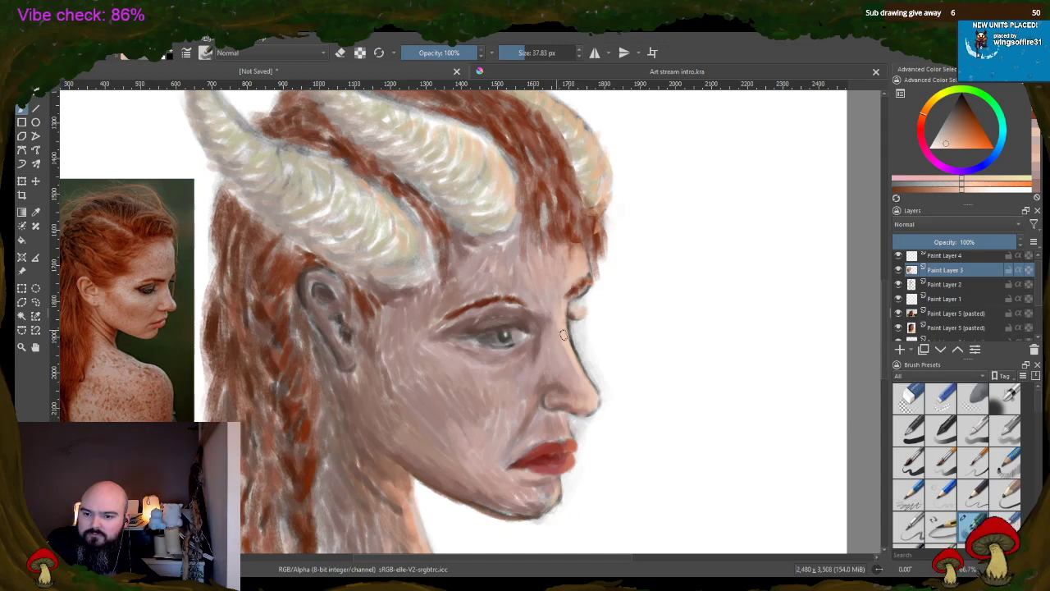
pyautogui.moveTo(532, 304); pyautogui.dragTo(476, 317)
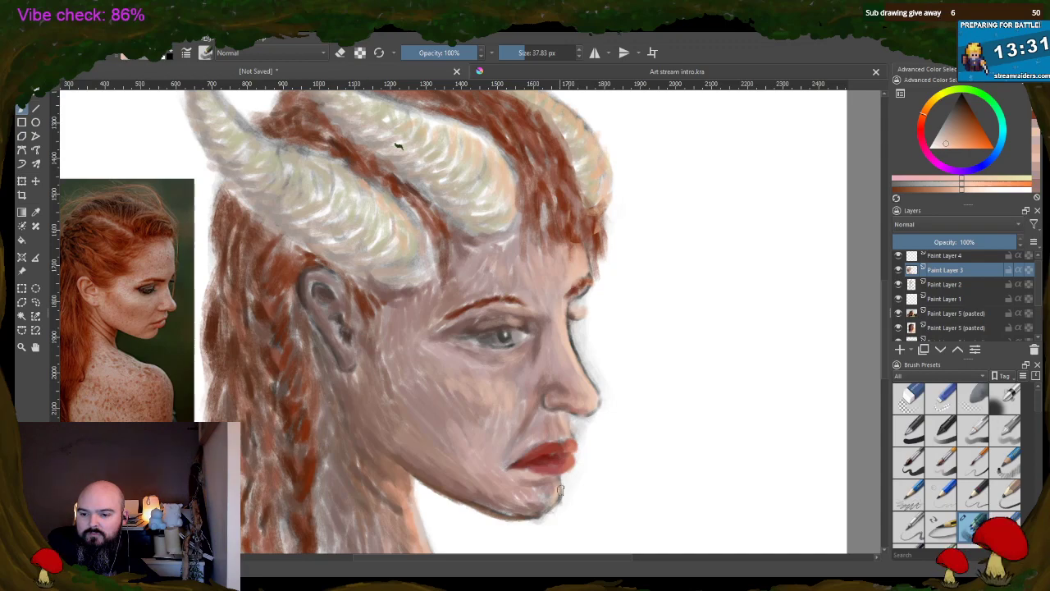
# - Cover the gaps between the nostril and mouth with sampled pinkish skin, and smooth the lips with sampled reds
pyautogui.scroll(-4, 706, 226)
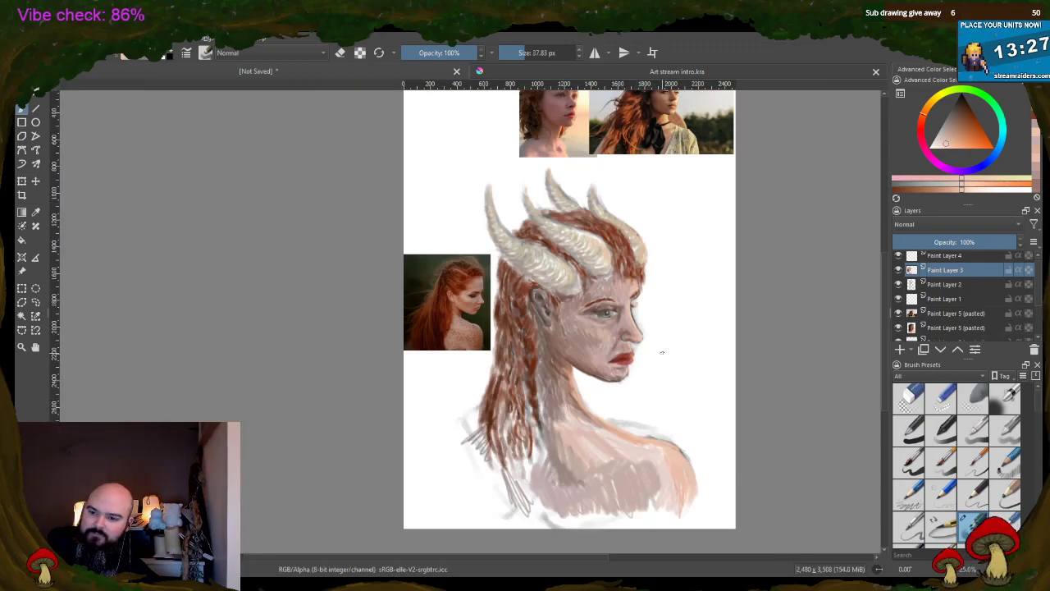
pyautogui.scroll(5, 661, 353)
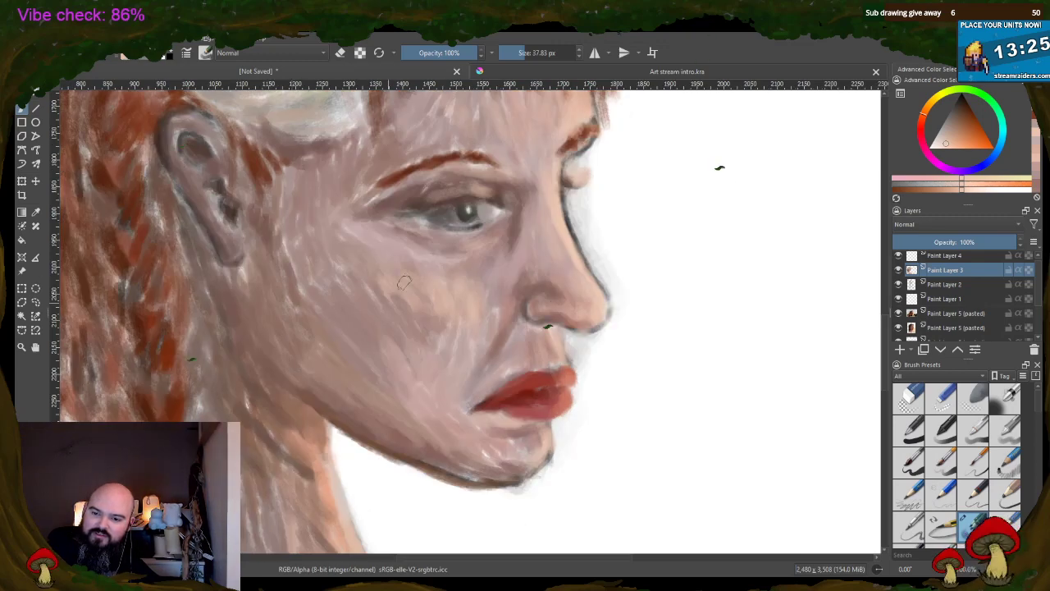
pyautogui.keyDown('ctrl'); pyautogui.click(504, 309); pyautogui.keyUp('ctrl')
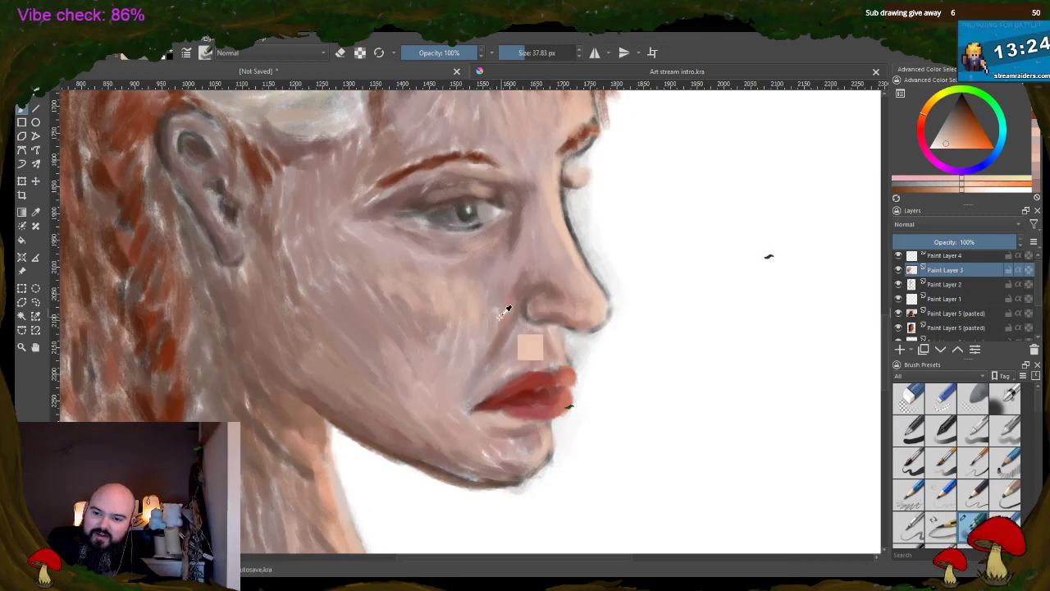
pyautogui.keyDown('ctrl'); pyautogui.click(492, 359); pyautogui.keyUp('ctrl')
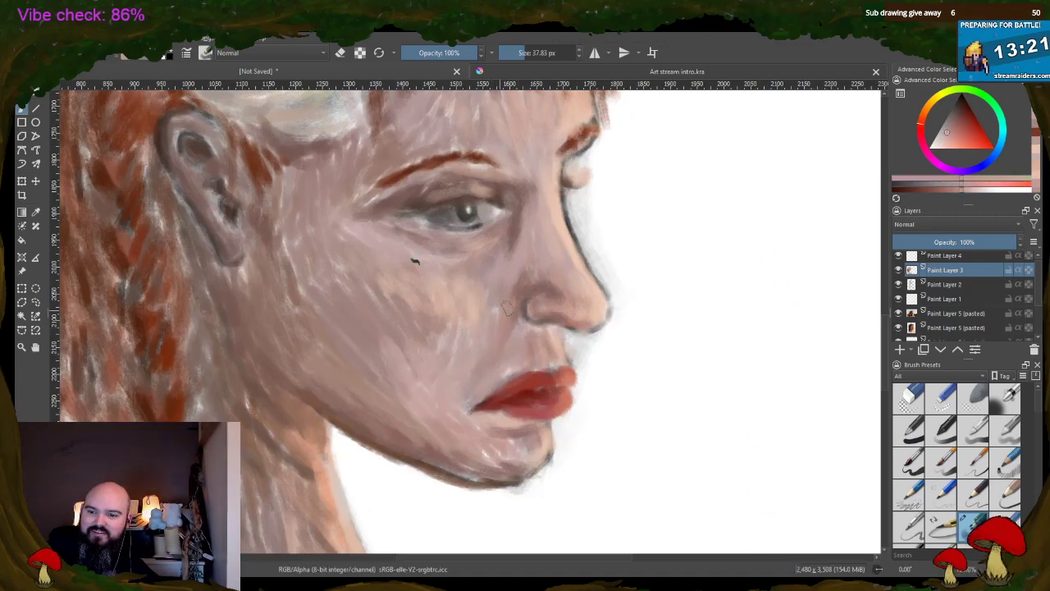
pyautogui.keyDown('ctrl'); pyautogui.click(530, 379); pyautogui.keyUp('ctrl')
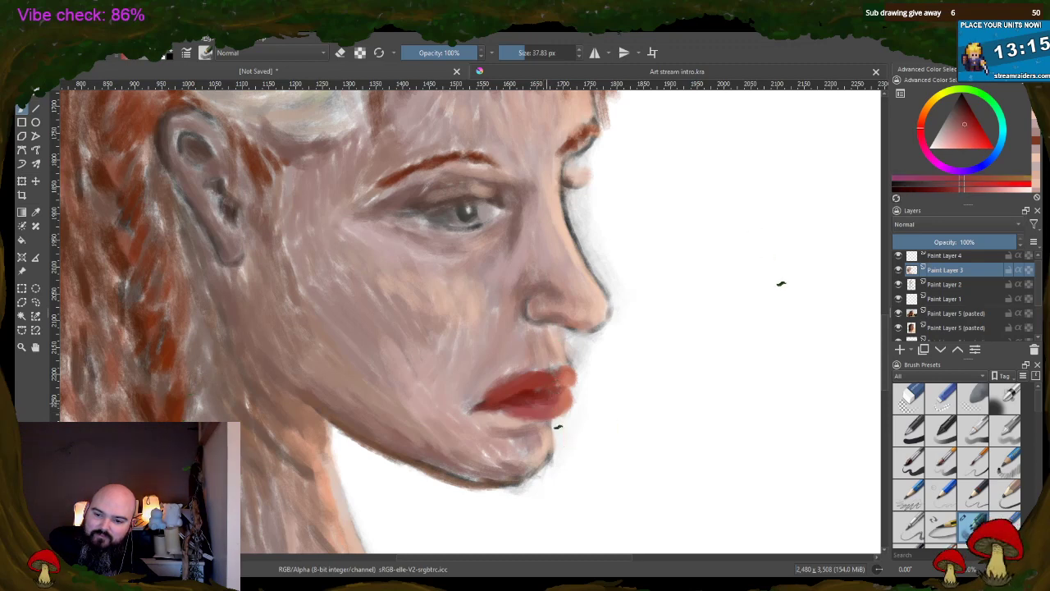
pyautogui.keyDown('ctrl'); pyautogui.click(537, 405); pyautogui.keyUp('ctrl')
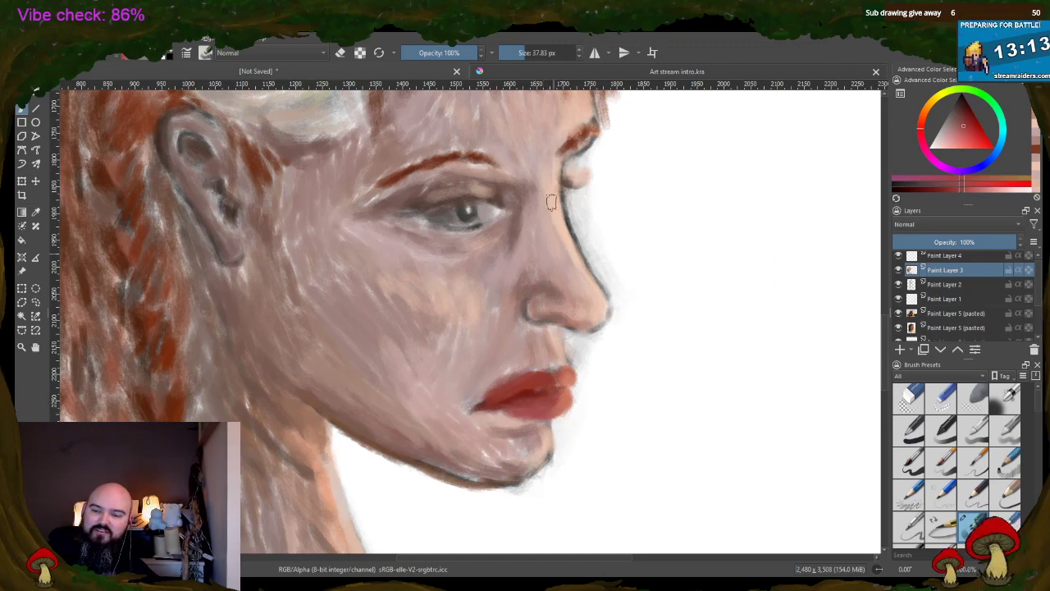
# - Refine the eyelid shadow and the inner corner of the near eye with sampled brown and pale pinkish tones
pyautogui.keyDown('ctrl'); pyautogui.click(456, 195); pyautogui.keyUp('ctrl')
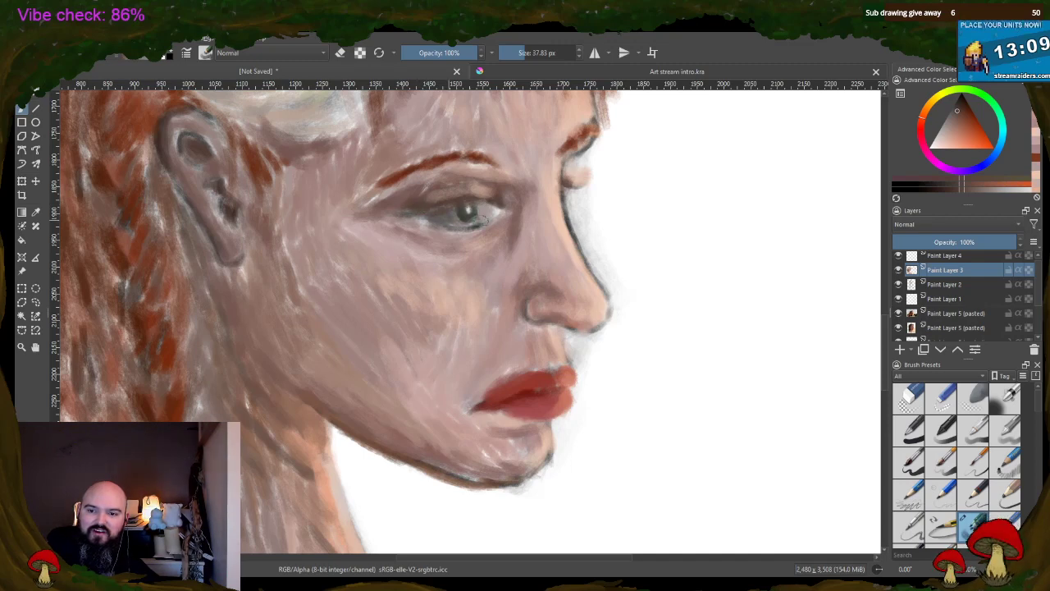
pyautogui.keyDown('ctrl'); pyautogui.click(495, 219); pyautogui.keyUp('ctrl')
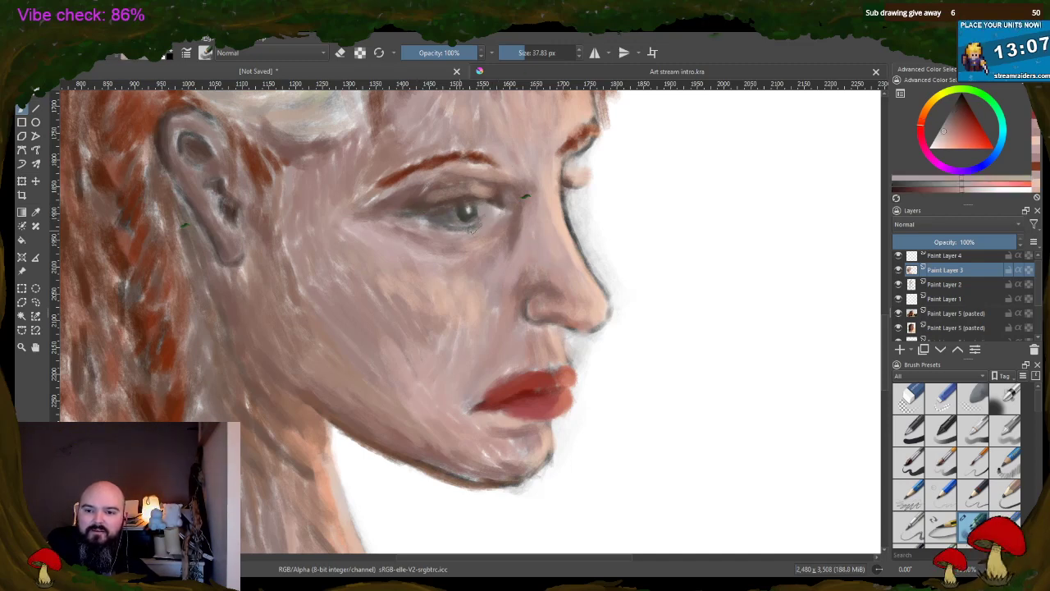
pyautogui.keyDown('ctrl'); pyautogui.click(512, 243); pyautogui.keyUp('ctrl')
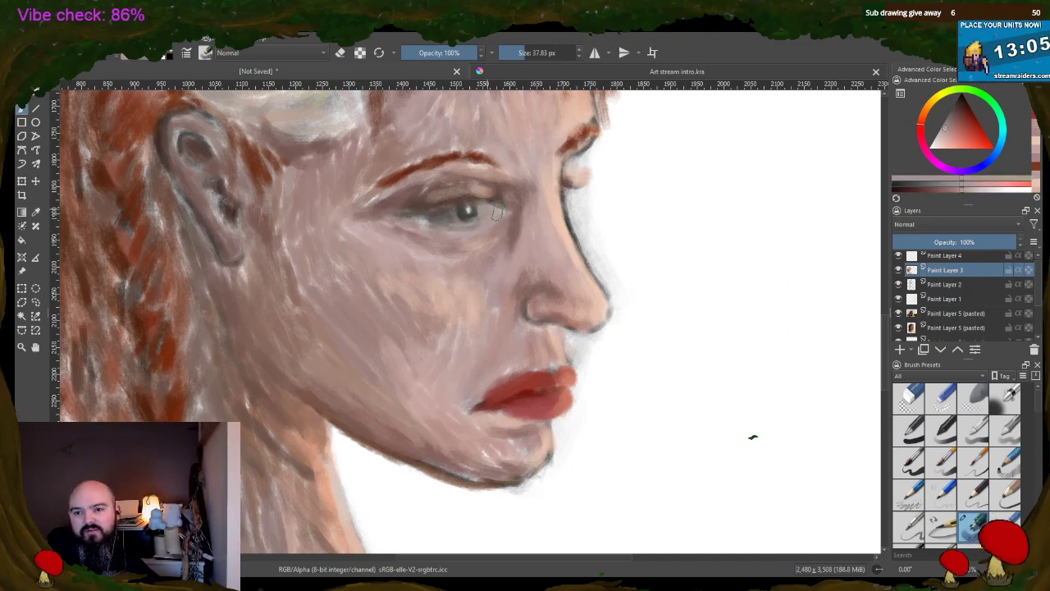
# - Fill the near eye's iris with sampled dark grey and grey-green, and warm the upper eyelid with a sampled skin tone
pyautogui.keyDown('ctrl'); pyautogui.click(450, 211); pyautogui.keyUp('ctrl')
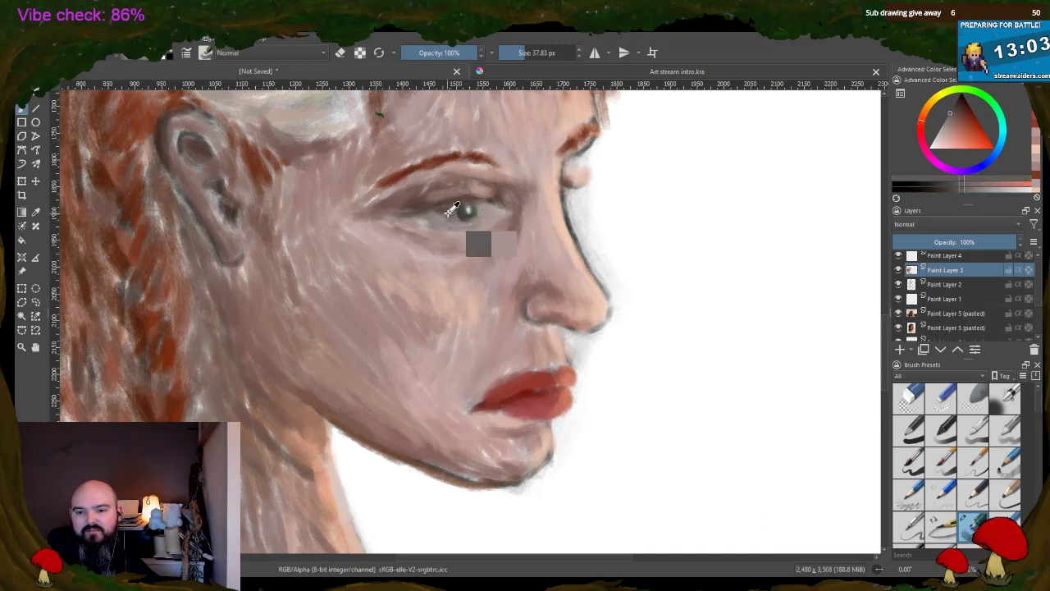
pyautogui.moveTo(449, 215)
pyautogui.mouseDown()
pyautogui.moveTo(421, 218)
pyautogui.moveTo(482, 211)
pyautogui.mouseUp()
pyautogui.keyDown('ctrl'); pyautogui.click(464, 209); pyautogui.keyUp('ctrl')
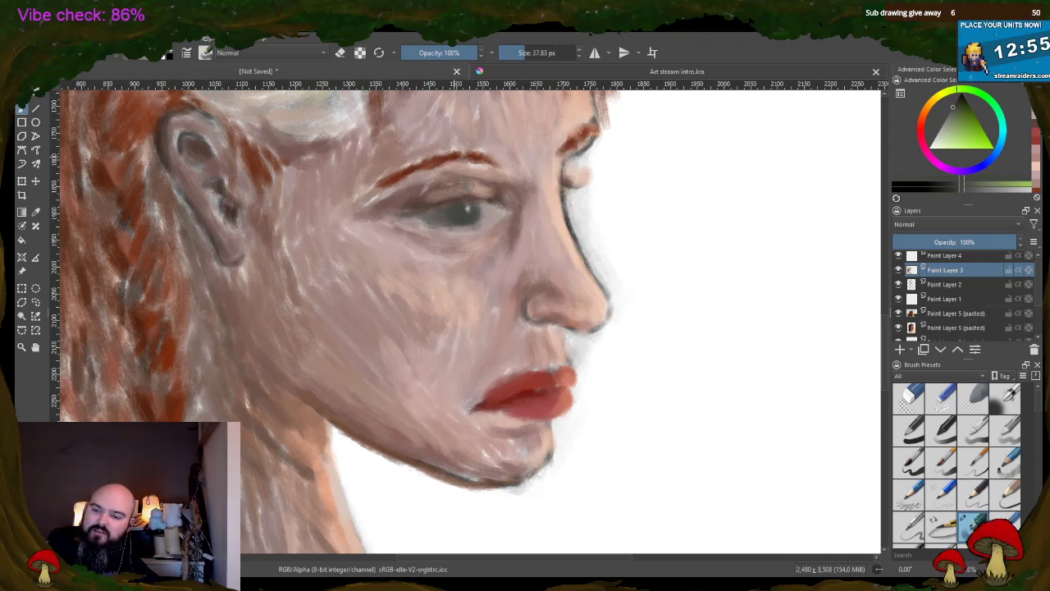
pyautogui.keyDown('ctrl'); pyautogui.click(482, 187); pyautogui.keyUp('ctrl')
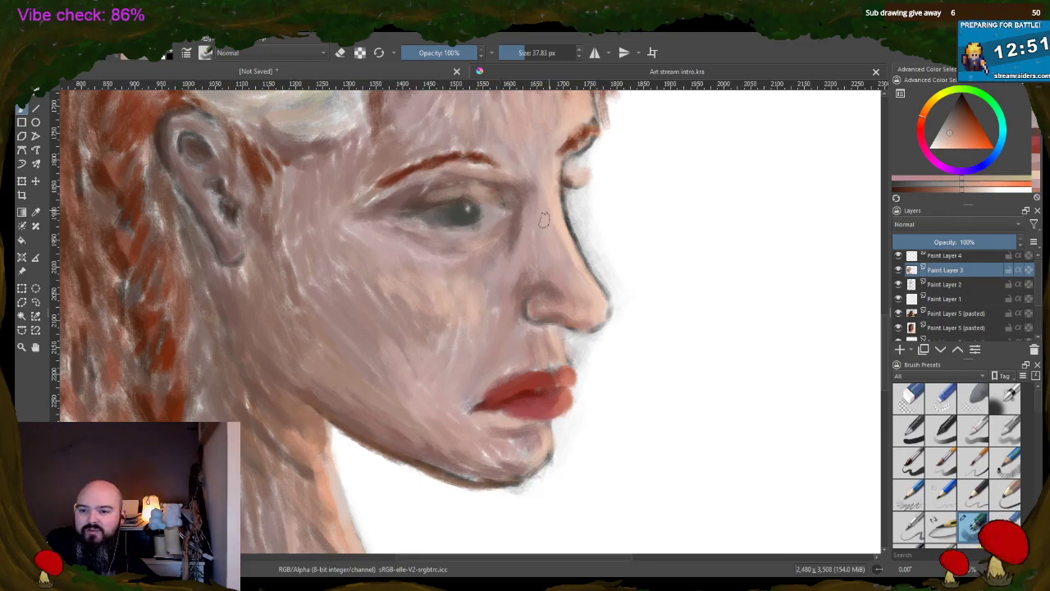
# - Paint sampled peach over the dark outline from the nose bridge down to the tip
pyautogui.scroll(-2, 686, 177)
pyautogui.scroll(4, 686, 123)
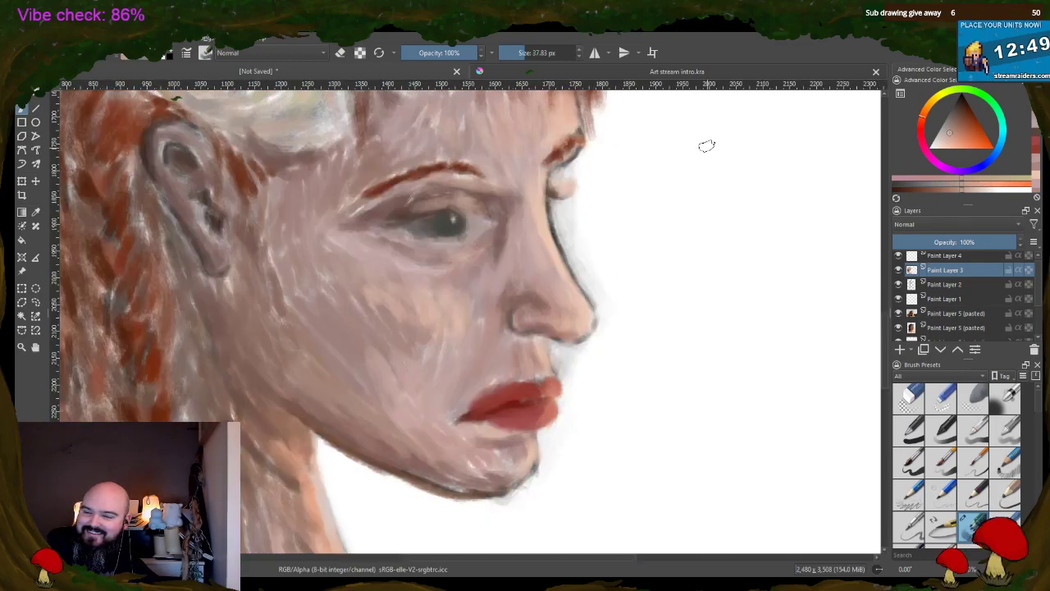
pyautogui.keyDown('ctrl'); pyautogui.click(523, 153); pyautogui.keyUp('ctrl')
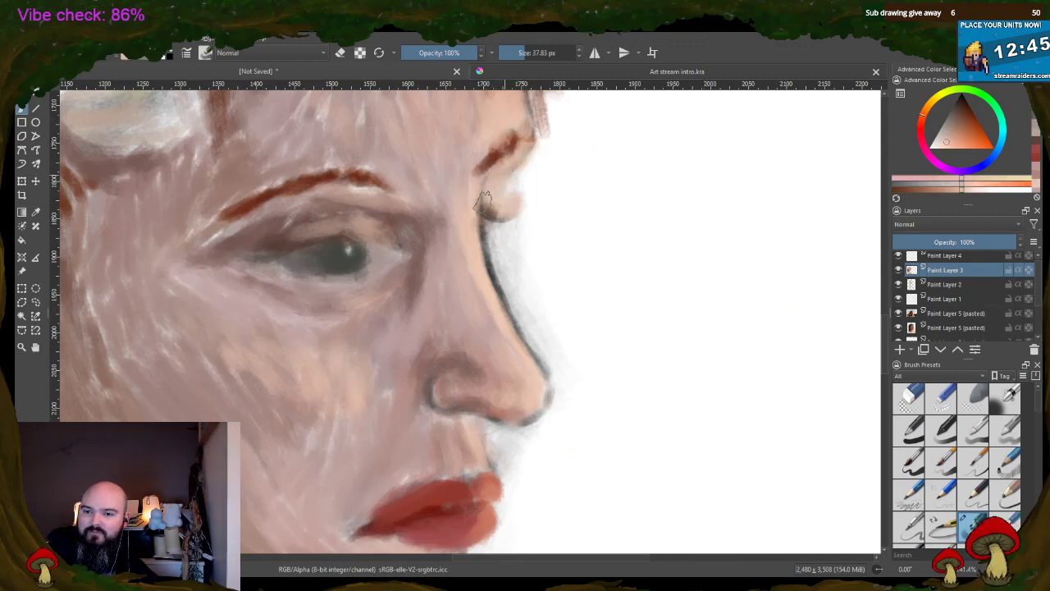
pyautogui.moveTo(476, 226)
pyautogui.mouseDown()
pyautogui.moveTo(508, 325)
pyautogui.moveTo(499, 293)
pyautogui.moveTo(542, 380)
pyautogui.moveTo(511, 330)
pyautogui.moveTo(543, 387)
pyautogui.moveTo(509, 415)
pyautogui.mouseUp()
# - Soften the nostril and underside of the nose with sampled muted skin tones, and shade the area above the upper lip
pyautogui.keyDown('ctrl'); pyautogui.click(504, 392); pyautogui.keyUp('ctrl')
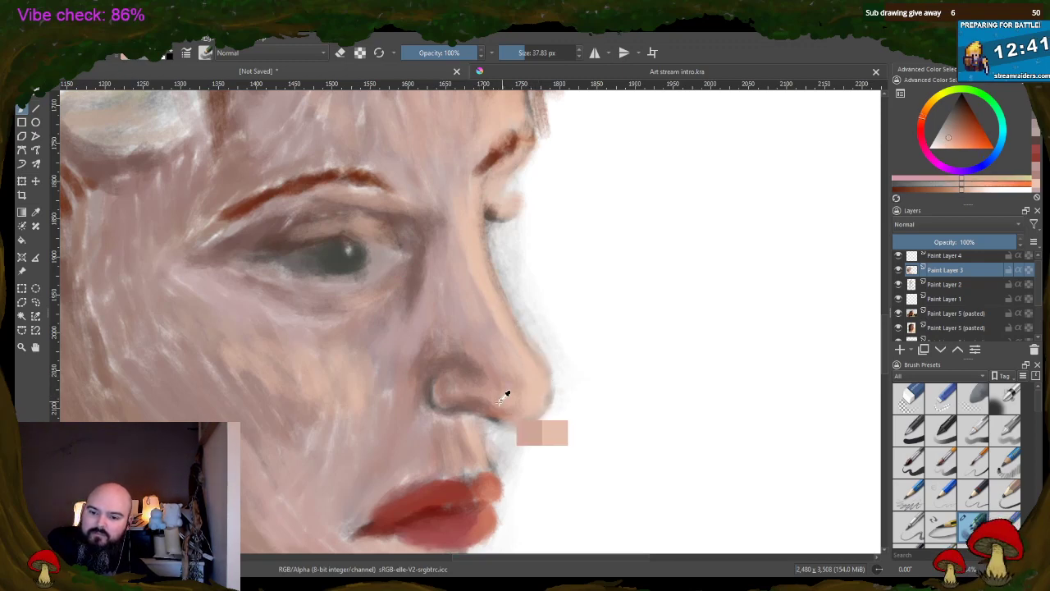
pyautogui.keyDown('ctrl'); pyautogui.click(485, 403); pyautogui.keyUp('ctrl')
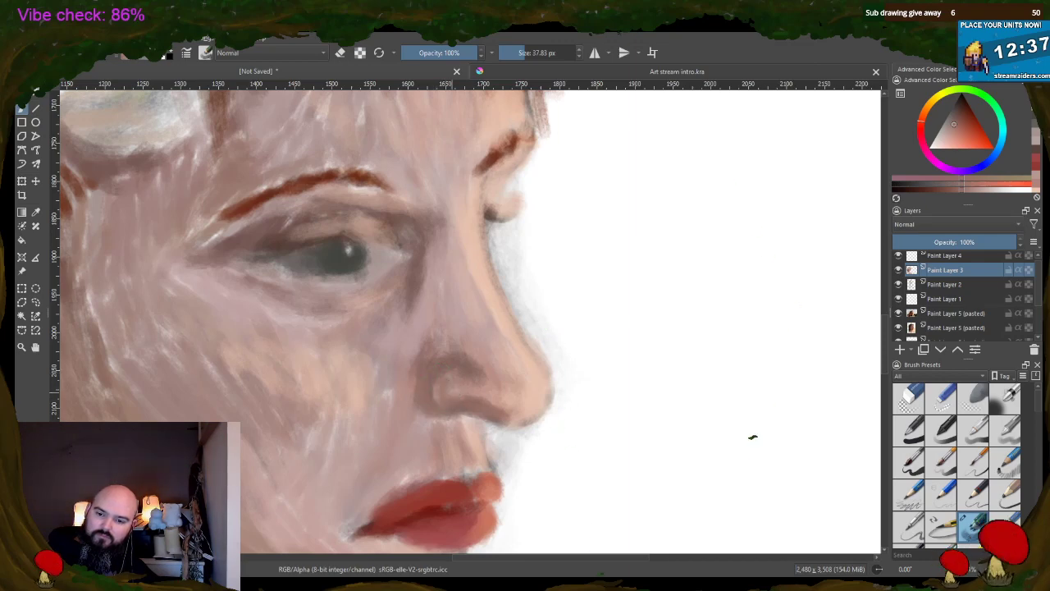
pyautogui.keyDown('ctrl'); pyautogui.click(452, 399); pyautogui.keyUp('ctrl')
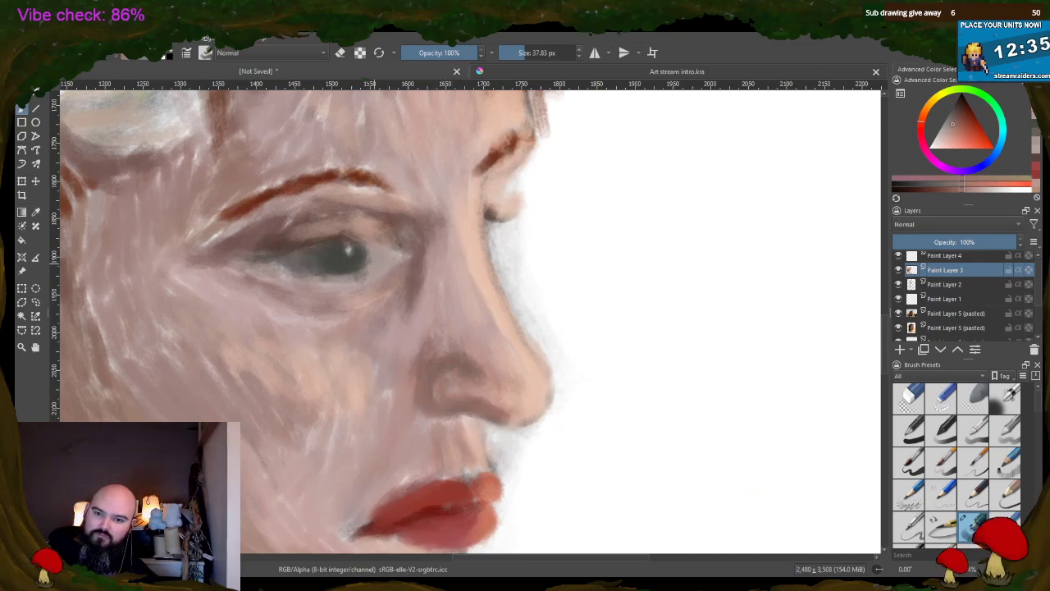
pyautogui.keyDown('ctrl'); pyautogui.click(318, 276); pyautogui.keyUp('ctrl')
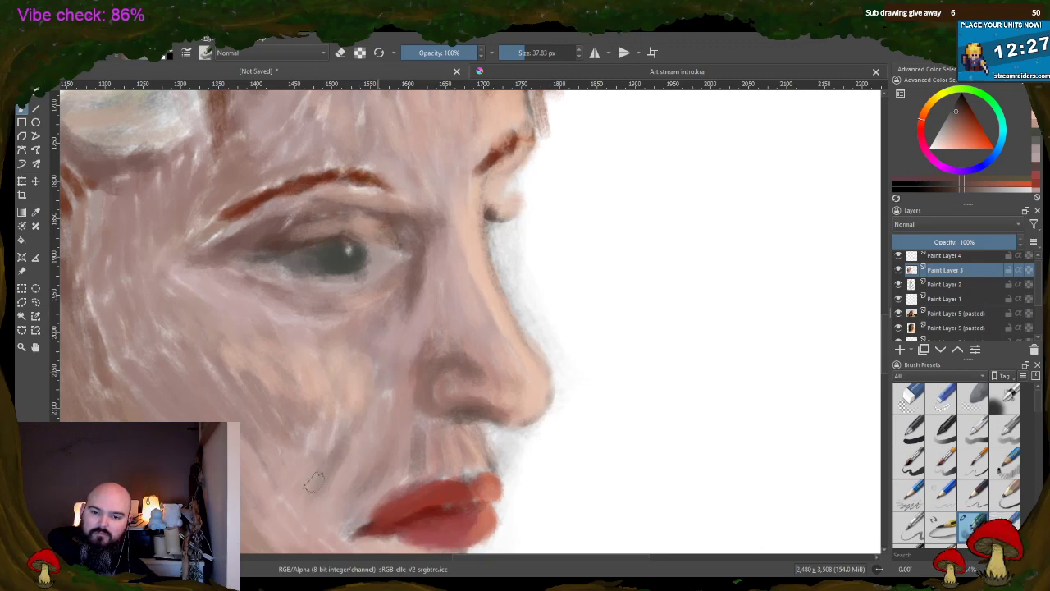
# - Fill the pale gaps on the lower cheek and under the mouth corner with sampled pinkish skin tones
pyautogui.keyDown('ctrl'); pyautogui.click(301, 403); pyautogui.keyUp('ctrl')
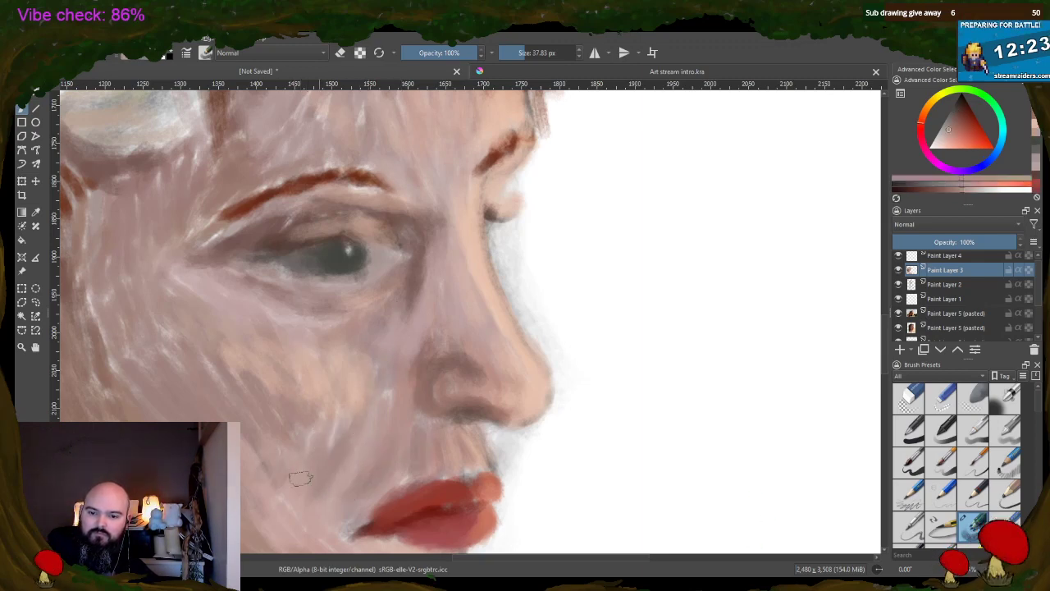
pyautogui.scroll(-5, 318, 312)
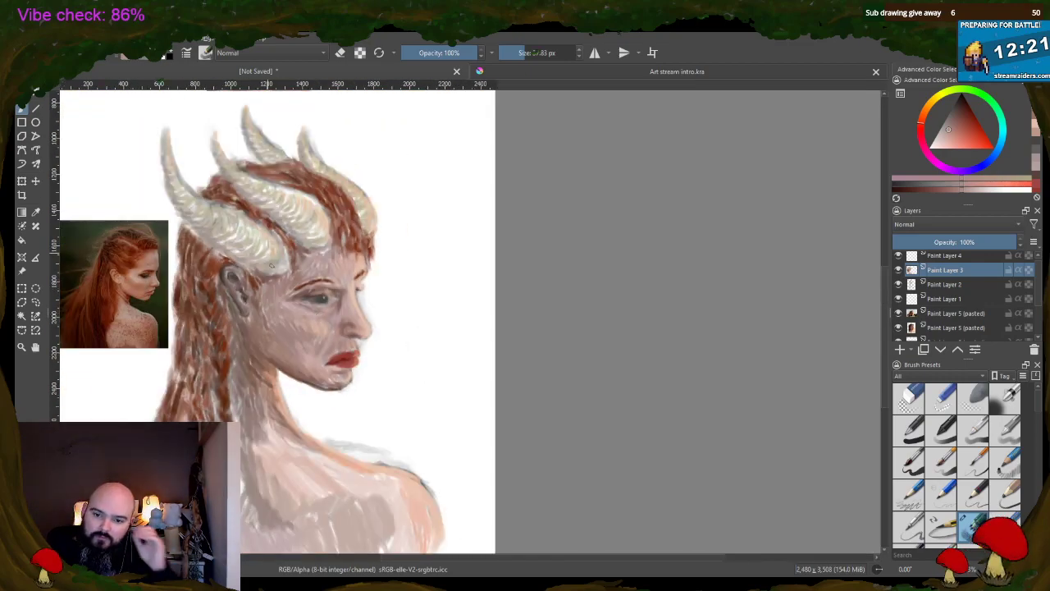
pyautogui.scroll(5, 342, 370)
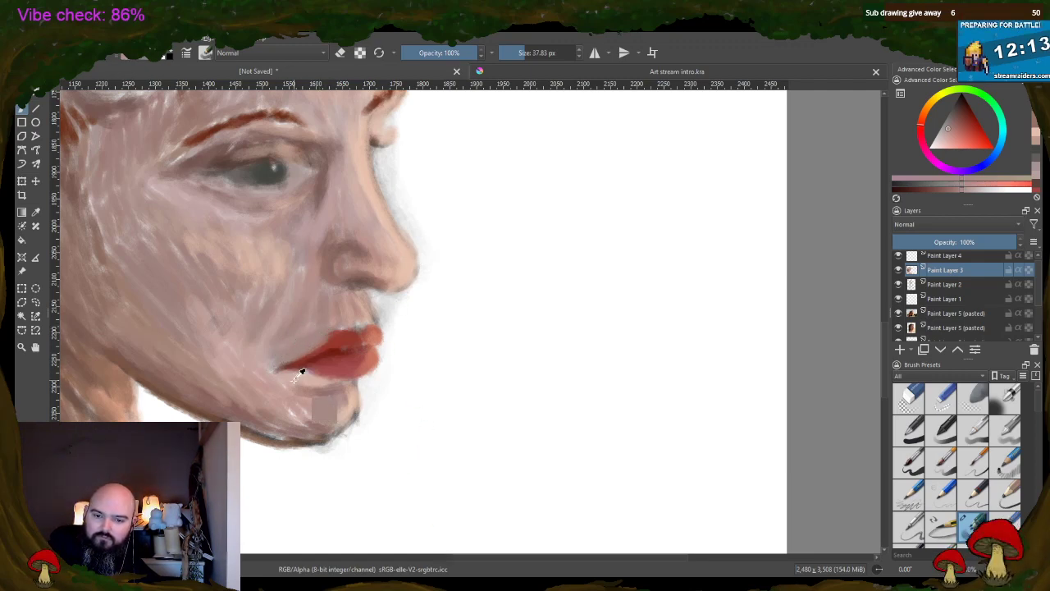
pyautogui.keyDown('ctrl'); pyautogui.click(279, 373); pyautogui.keyUp('ctrl')
pyautogui.moveTo(273, 368); pyautogui.dragTo(301, 371)
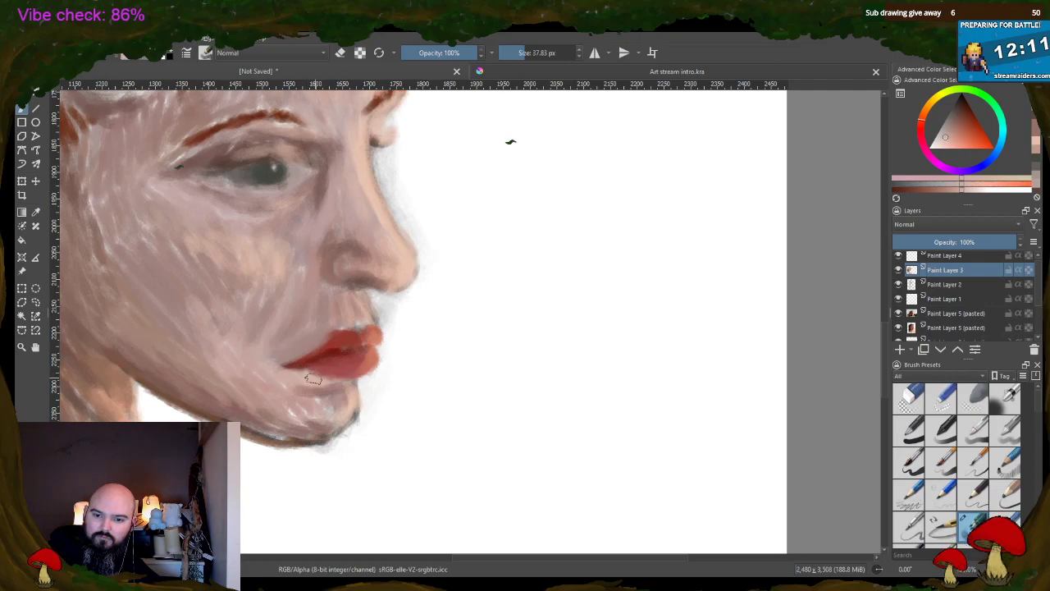
# - Cover the pale streaks on the cheek between the nostril and upper lip with a sampled mauve-pink tone
pyautogui.scroll(-3, 350, 317)
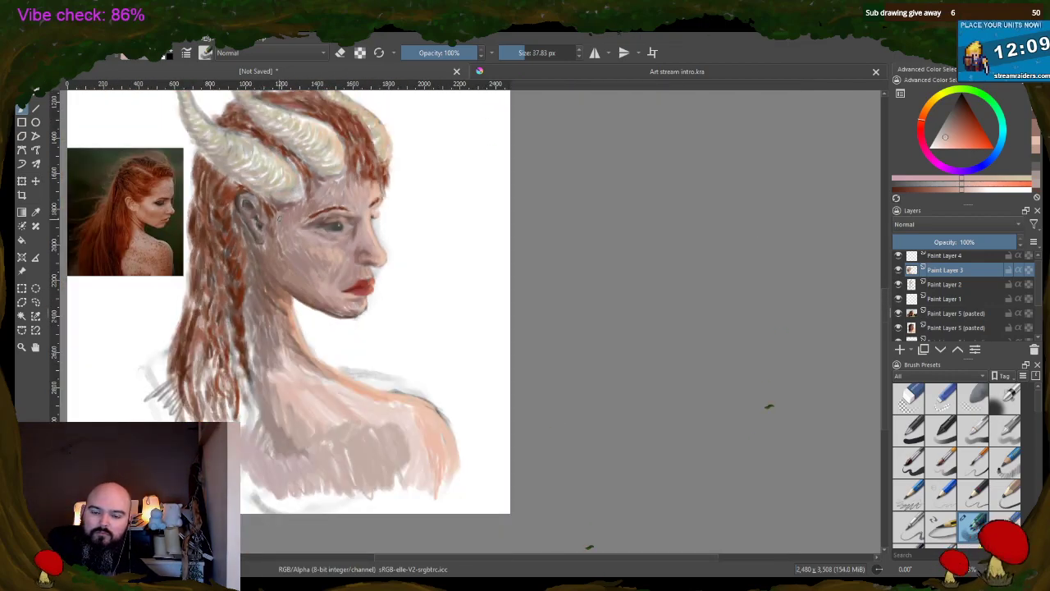
pyautogui.scroll(3, 303, 188)
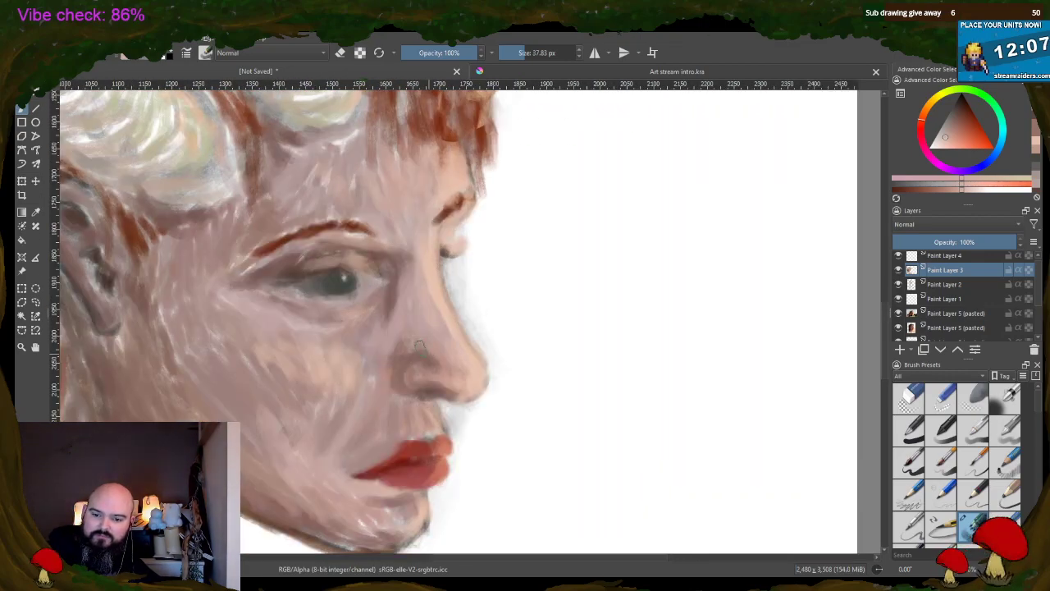
pyautogui.keyDown('ctrl'); pyautogui.click(387, 401); pyautogui.keyUp('ctrl')
pyautogui.moveTo(385, 395); pyautogui.dragTo(371, 444)
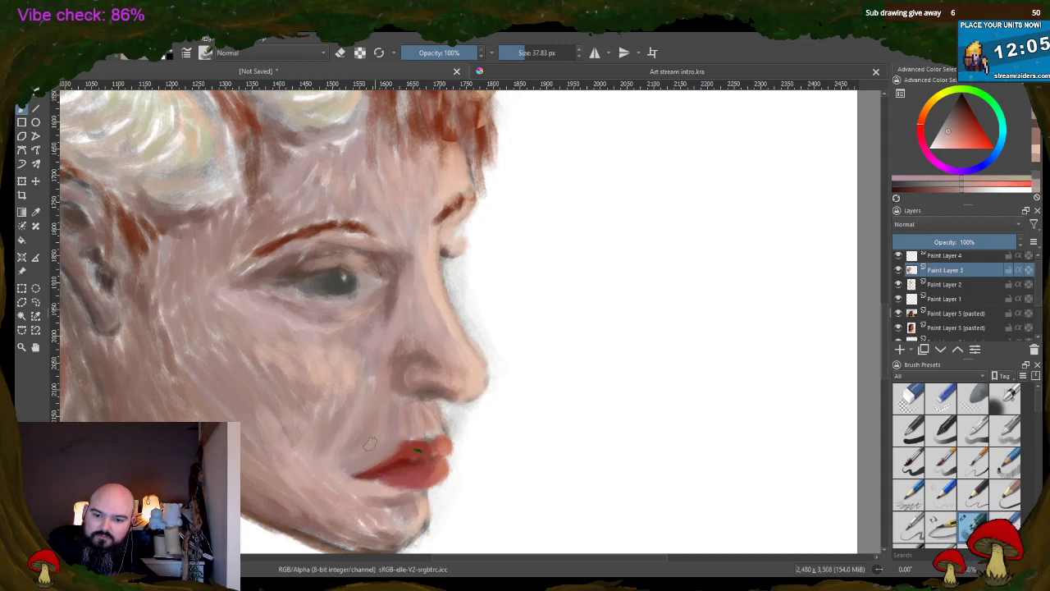
# - Repaint the upper lip out to the mouth corner with a sampled red and add a lighter sampled tone near the lip's front
pyautogui.scroll(-3, 281, 334)
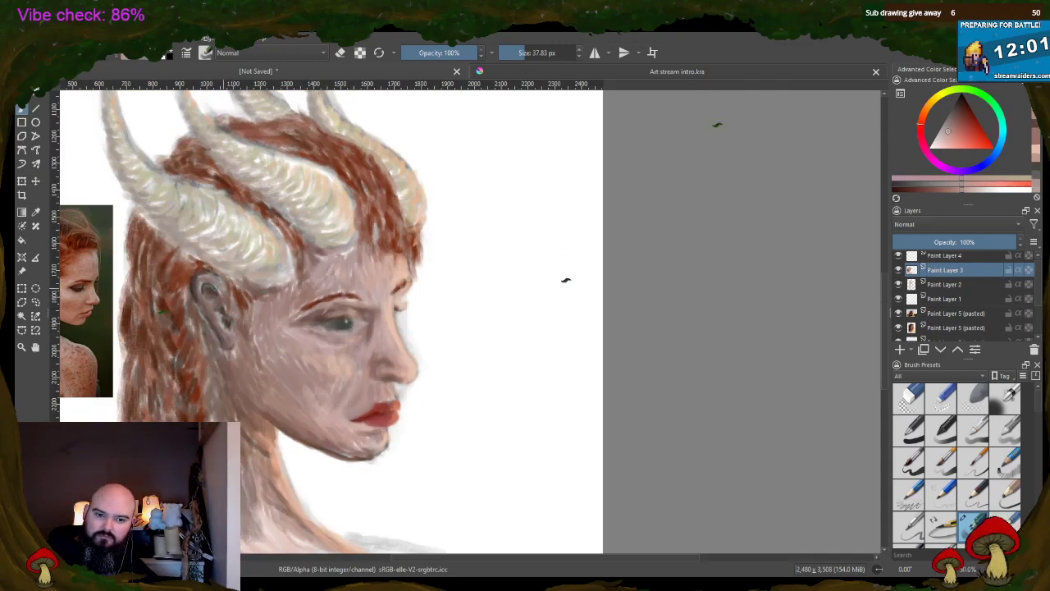
pyautogui.scroll(5, 569, 407)
pyautogui.scroll(-2, 575, 427)
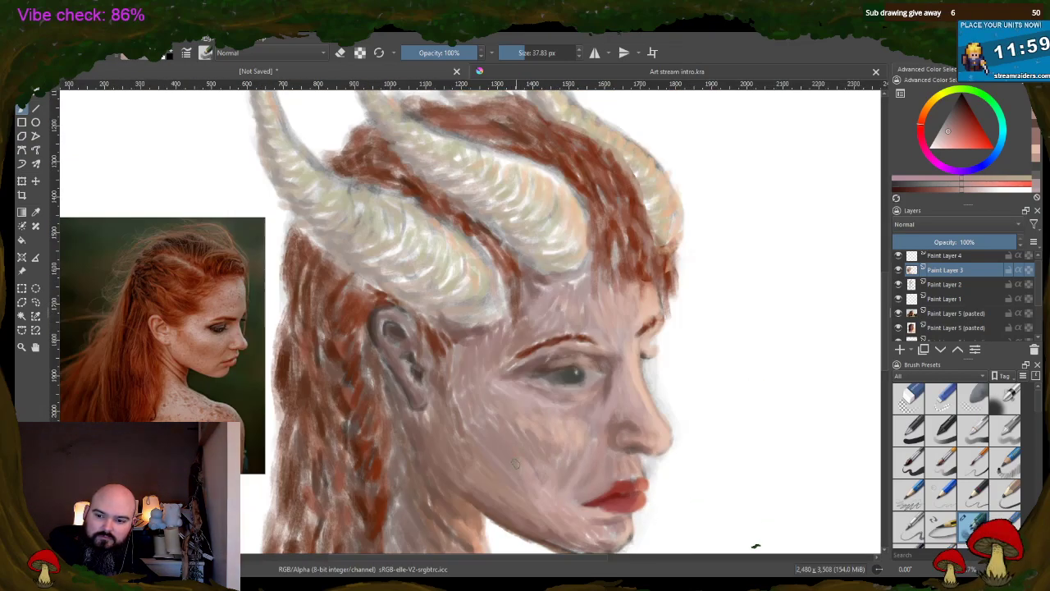
pyautogui.scroll(3, 648, 513)
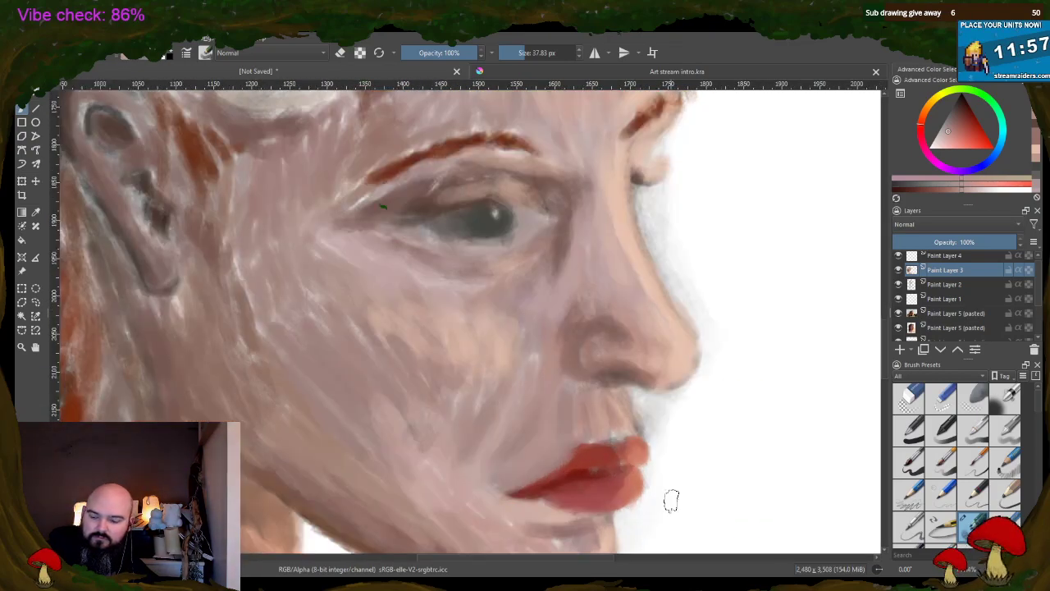
pyautogui.keyDown('ctrl'); pyautogui.click(599, 450); pyautogui.keyUp('ctrl')
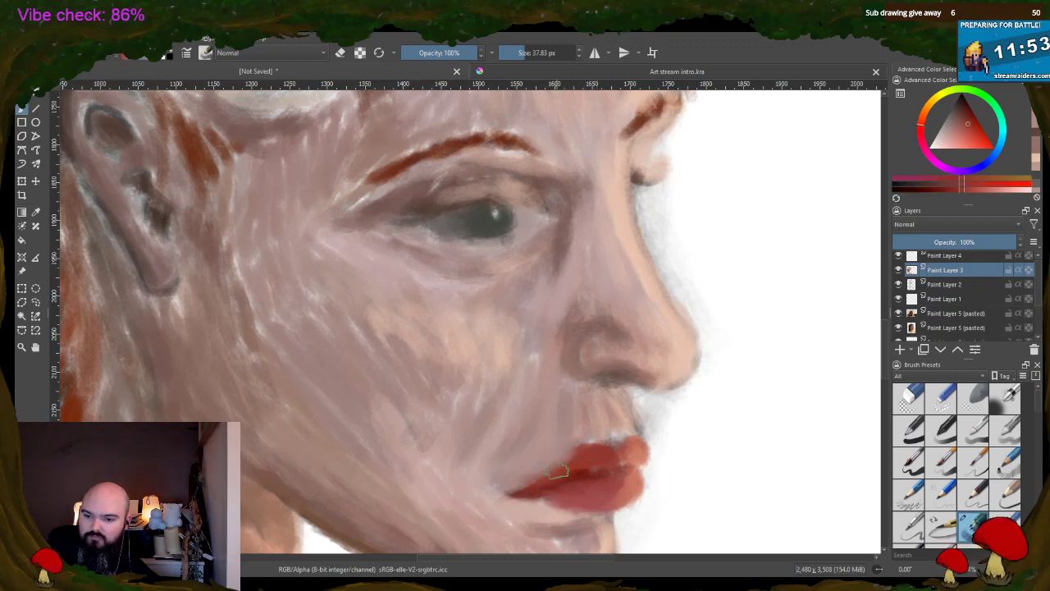
pyautogui.moveTo(558, 472)
pyautogui.mouseDown()
pyautogui.moveTo(524, 487)
pyautogui.moveTo(589, 455)
pyautogui.moveTo(608, 461)
pyautogui.moveTo(526, 485)
pyautogui.moveTo(651, 445)
pyautogui.moveTo(549, 481)
pyautogui.moveTo(610, 458)
pyautogui.mouseUp()
pyautogui.keyDown('ctrl'); pyautogui.click(646, 445); pyautogui.keyUp('ctrl')
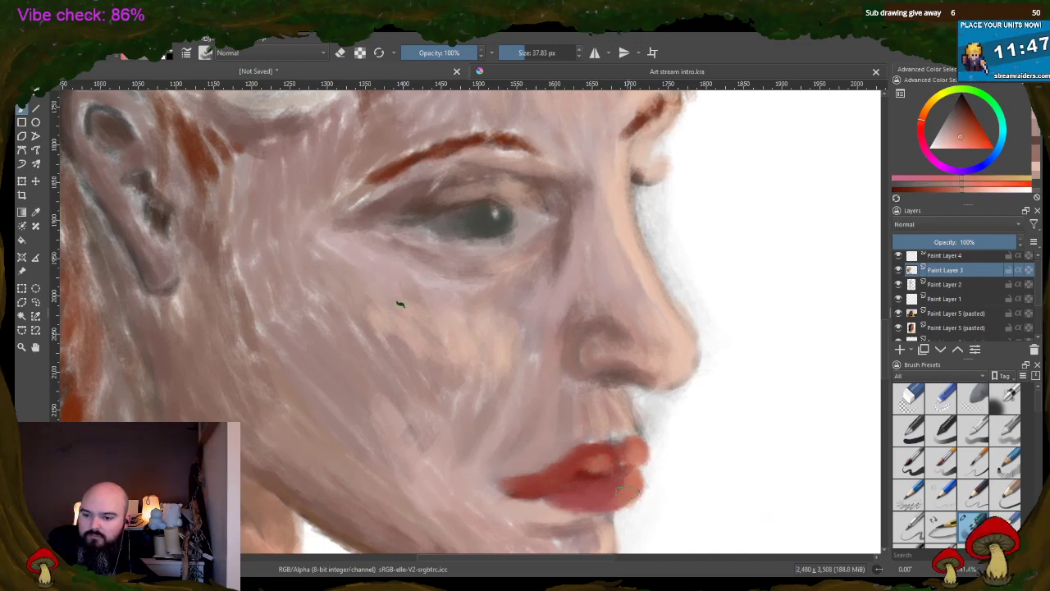
# - Deepen the parting between the lips with sampled dark reds and redefine the mouth corner with sampled skin tones
pyautogui.keyDown('ctrl'); pyautogui.click(594, 485); pyautogui.keyUp('ctrl')
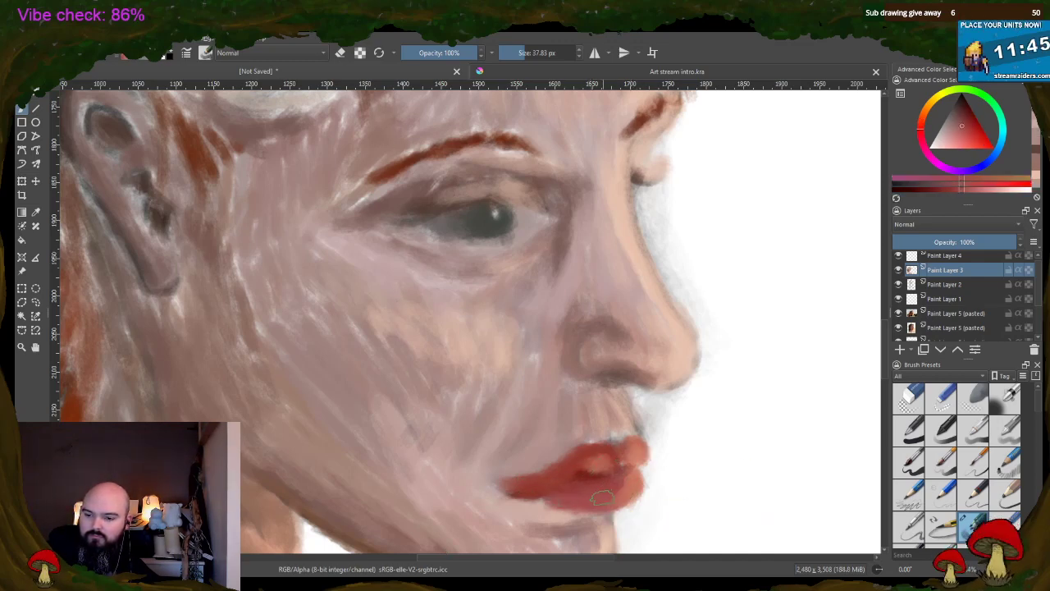
pyautogui.keyDown('ctrl'); pyautogui.click(593, 476); pyautogui.keyUp('ctrl')
pyautogui.keyDown('ctrl'); pyautogui.click(590, 472); pyautogui.keyUp('ctrl')
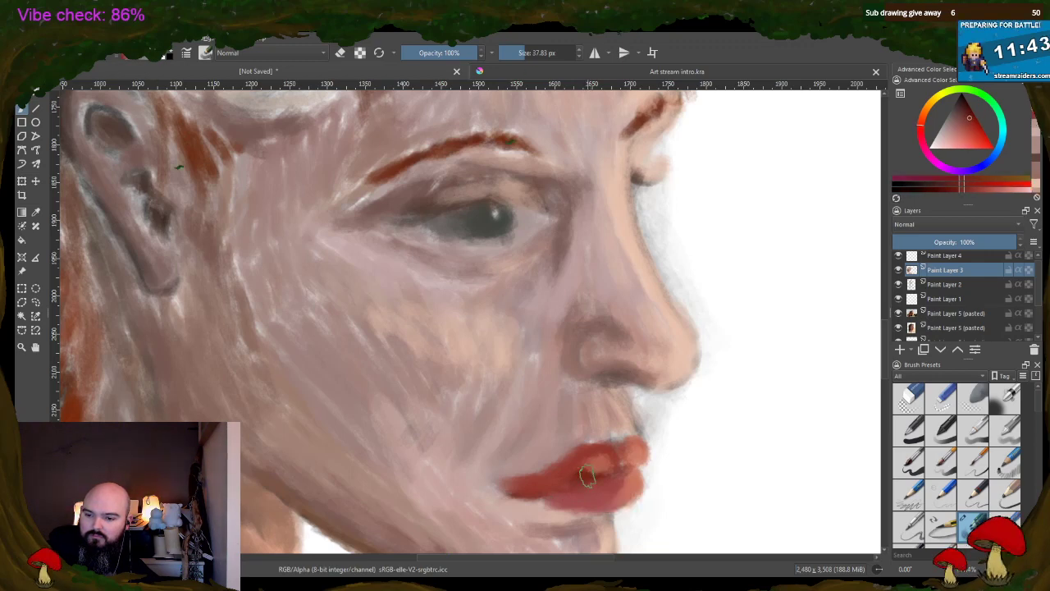
pyautogui.keyDown('ctrl'); pyautogui.click(604, 466); pyautogui.keyUp('ctrl')
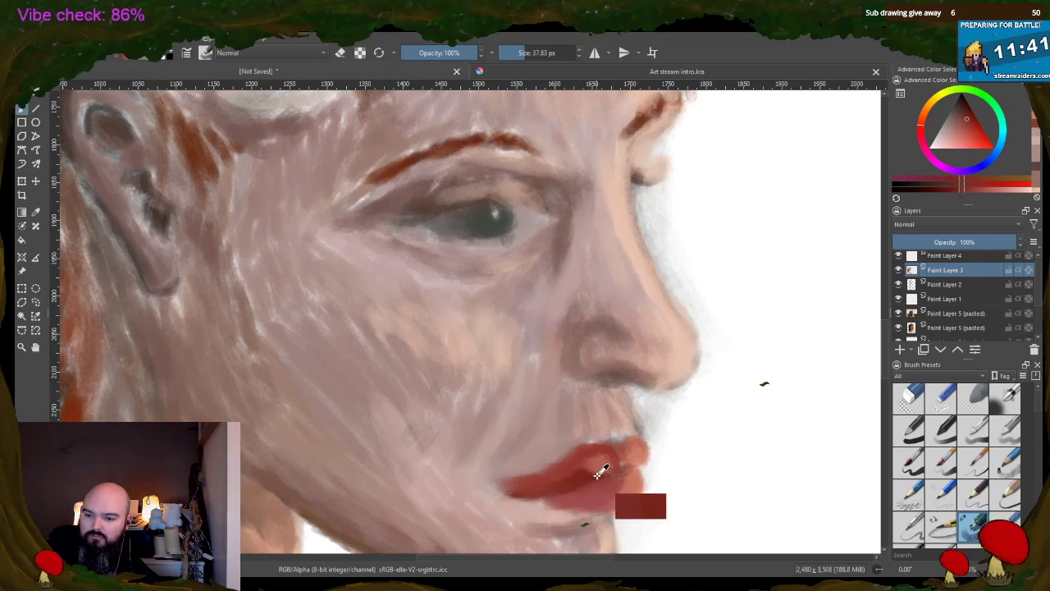
pyautogui.moveTo(604, 470)
pyautogui.mouseDown()
pyautogui.moveTo(599, 483)
pyautogui.moveTo(624, 476)
pyautogui.moveTo(564, 489)
pyautogui.mouseUp()
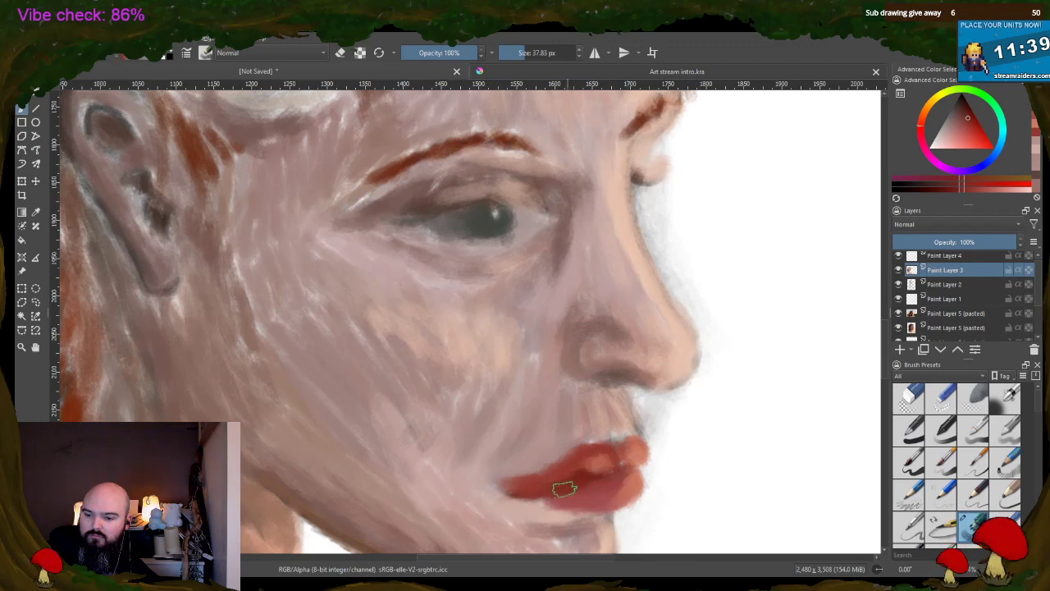
pyautogui.keyDown('ctrl'); pyautogui.click(417, 451); pyautogui.keyUp('ctrl')
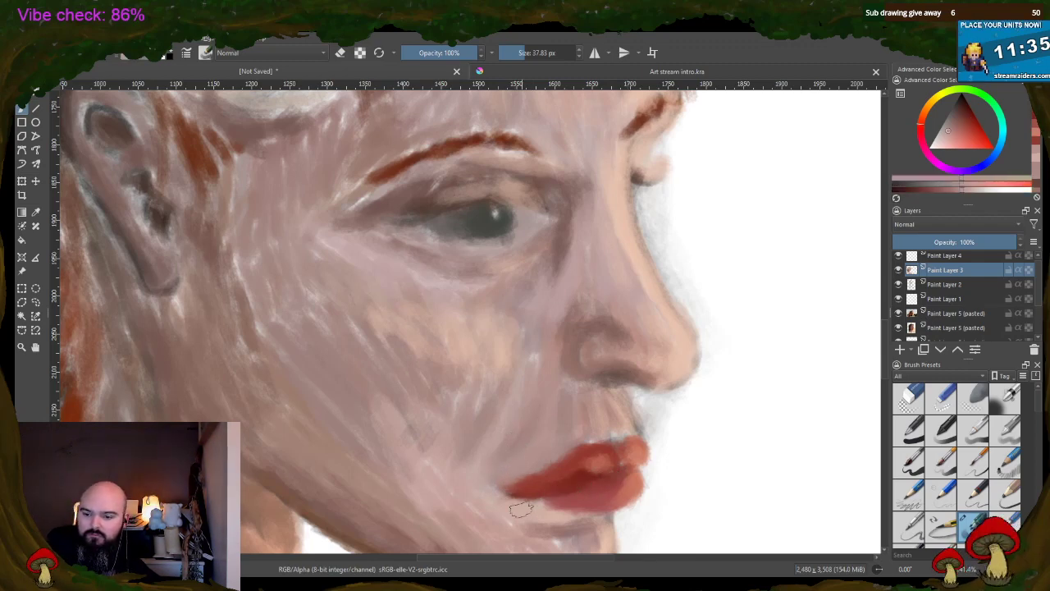
pyautogui.keyDown('ctrl'); pyautogui.click(519, 510); pyautogui.keyUp('ctrl')
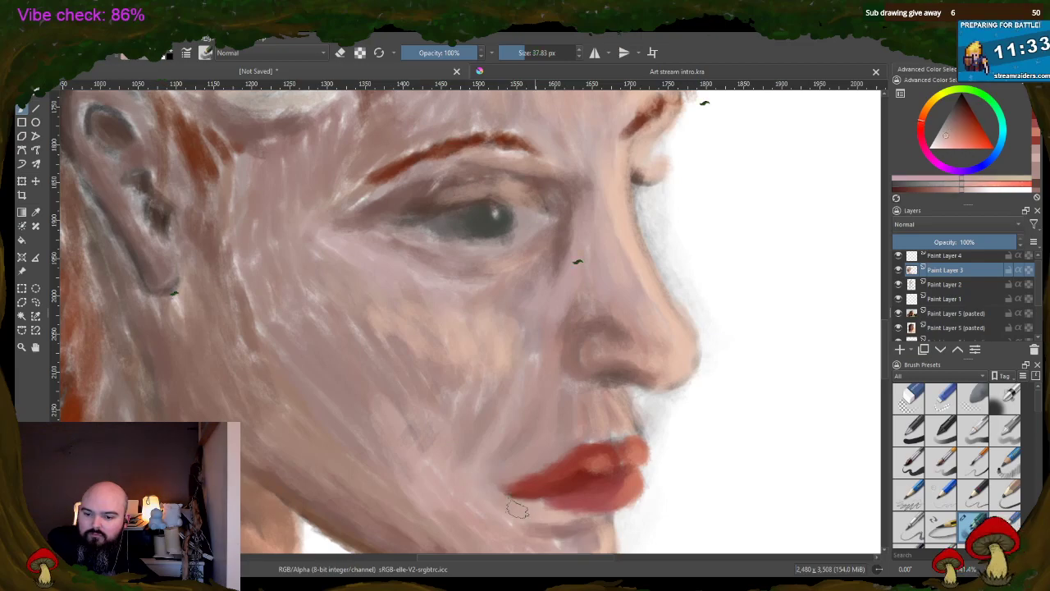
# - Fill the white gaps on the upper back beside the hair ends with sampled muted mauve-brown tones
pyautogui.scroll(-4, 527, 420)
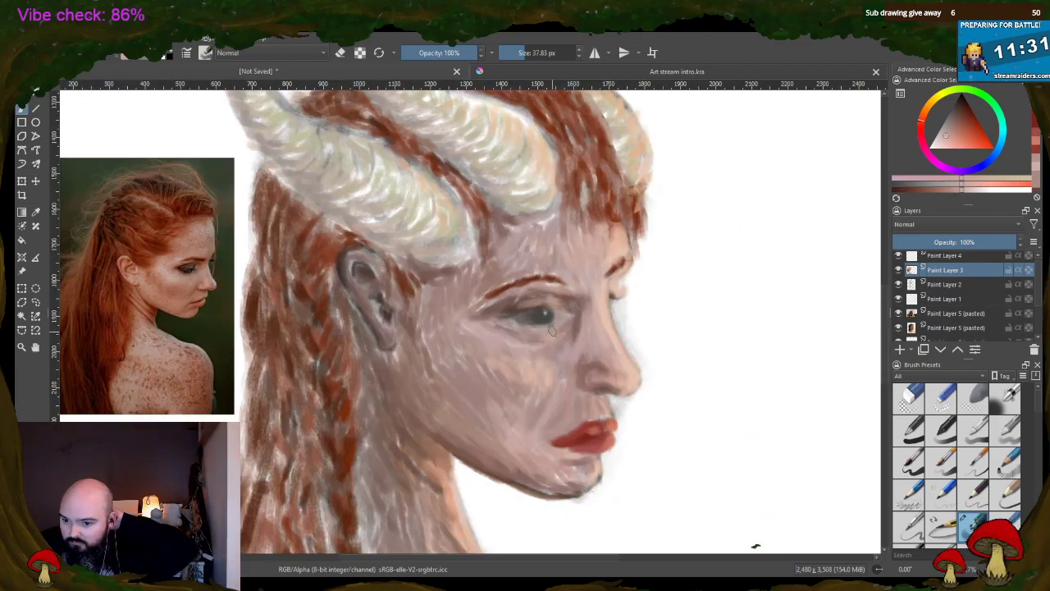
pyautogui.scroll(-1, 566, 286)
pyautogui.scroll(-1, 570, 271)
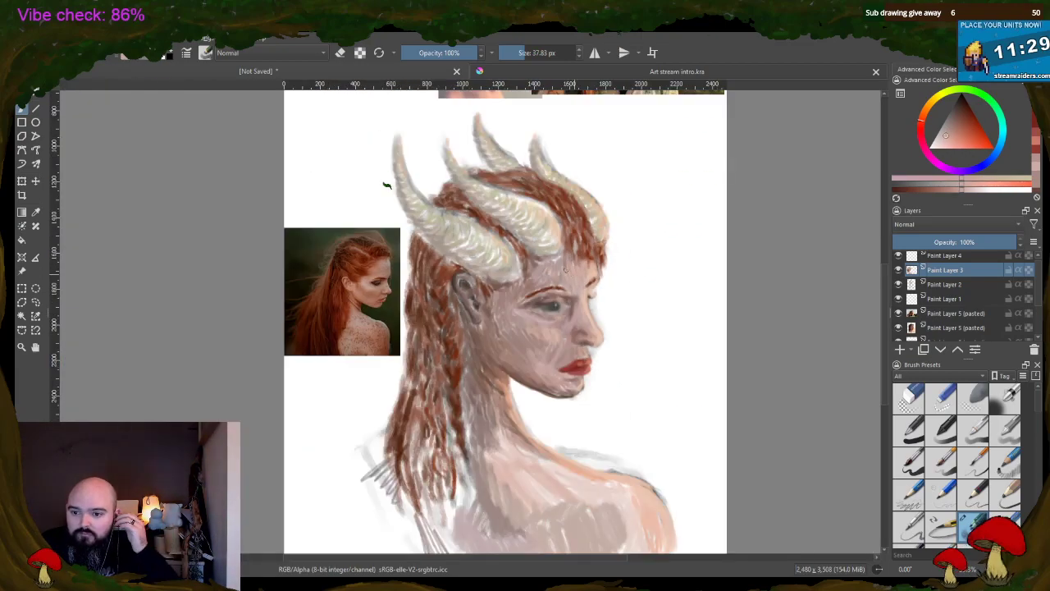
pyautogui.scroll(-1, 549, 273)
pyautogui.scroll(5, 404, 474)
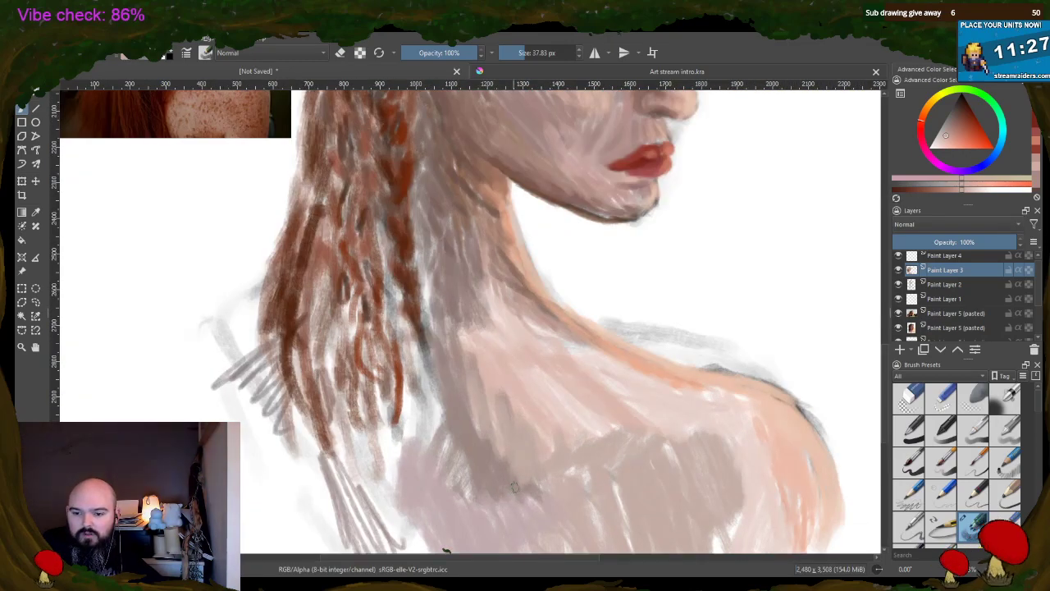
pyautogui.keyDown('ctrl'); pyautogui.click(391, 459); pyautogui.keyUp('ctrl')
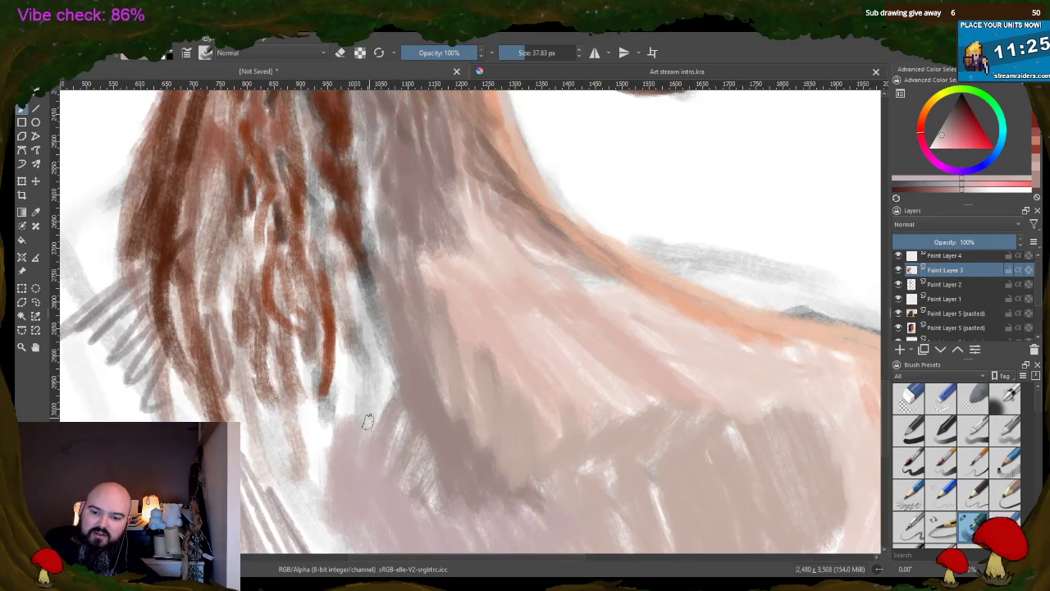
pyautogui.keyDown('ctrl'); pyautogui.click(446, 425); pyautogui.keyUp('ctrl')
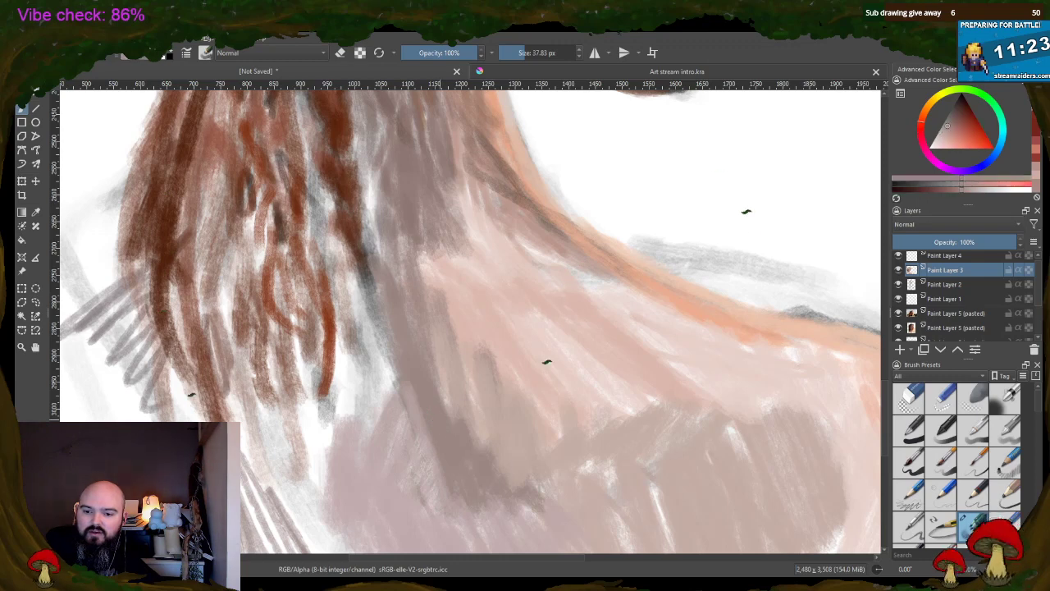
pyautogui.moveTo(413, 415); pyautogui.dragTo(430, 505)
pyautogui.moveTo(386, 344)
pyautogui.mouseDown()
pyautogui.moveTo(381, 414)
pyautogui.moveTo(439, 486)
pyautogui.mouseUp()
pyautogui.keyDown('ctrl'); pyautogui.click(505, 431); pyautogui.keyUp('ctrl')
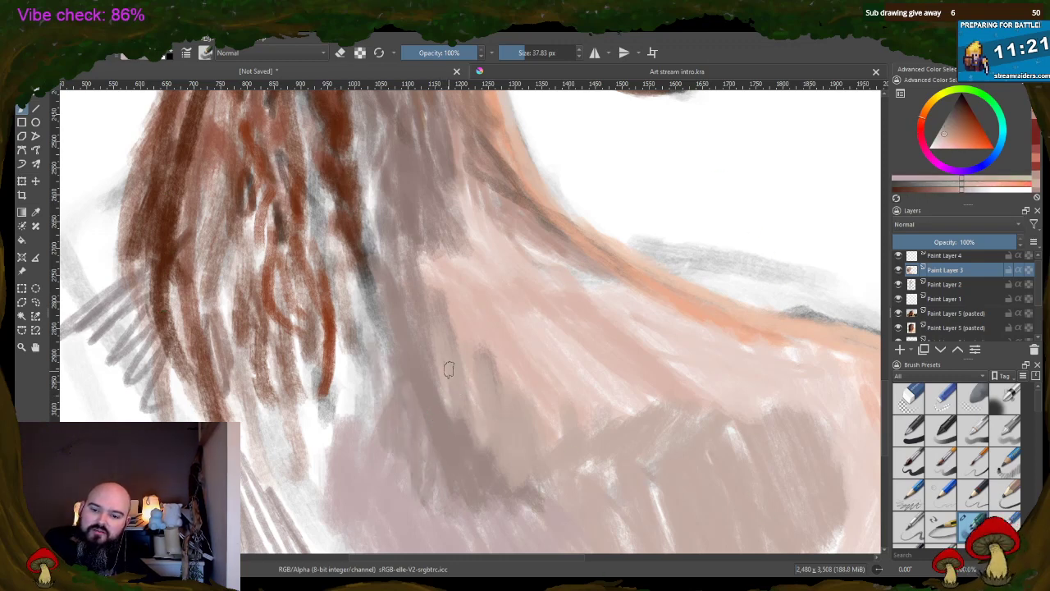
# - Cover the pale gaps and dark outline from the neck base to the shoulder with sampled pink and mauve skin tones
pyautogui.keyDown('ctrl'); pyautogui.click(463, 296); pyautogui.keyUp('ctrl')
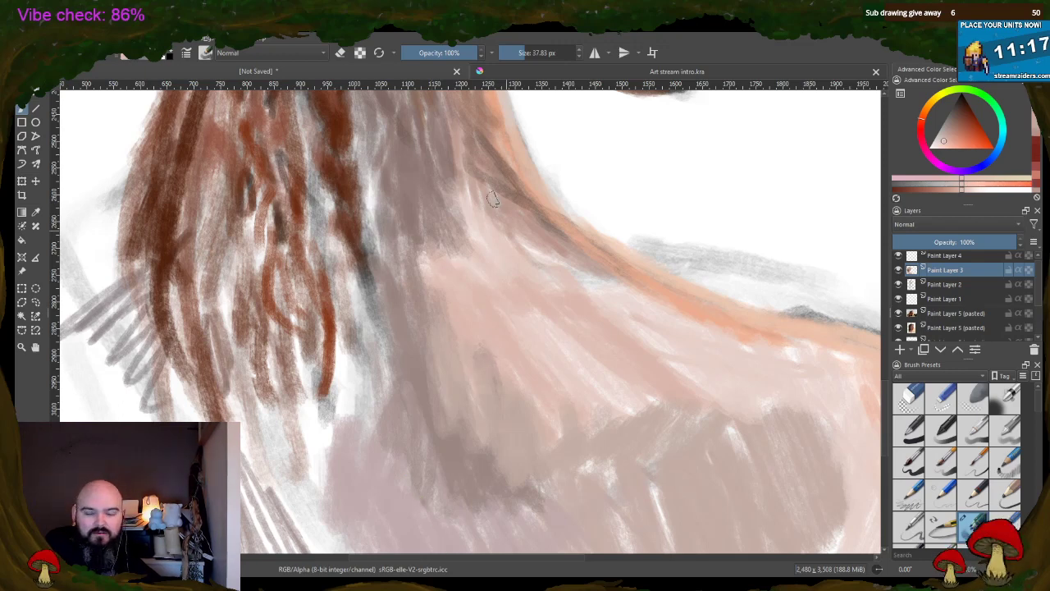
pyautogui.keyDown('ctrl'); pyautogui.click(529, 269); pyautogui.keyUp('ctrl')
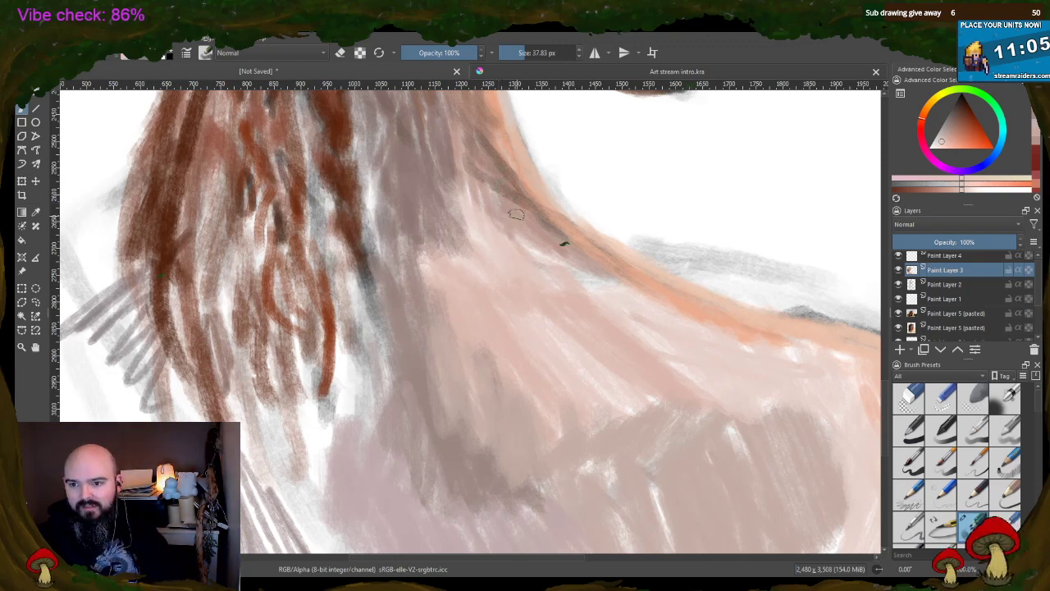
pyautogui.keyDown('ctrl'); pyautogui.click(458, 139); pyautogui.keyUp('ctrl')
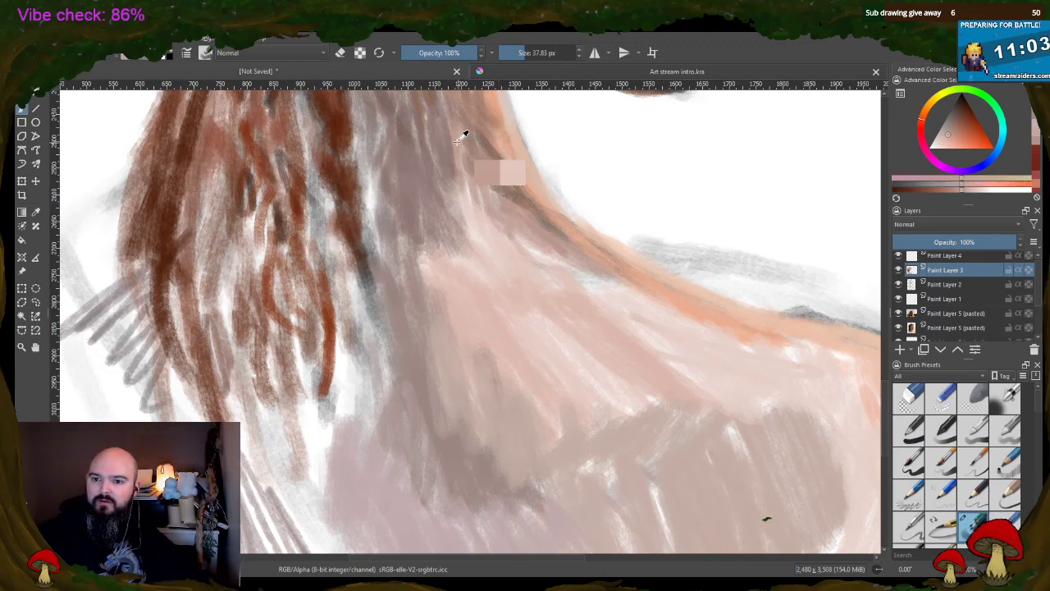
pyautogui.moveTo(466, 138)
pyautogui.mouseDown()
pyautogui.moveTo(562, 256)
pyautogui.moveTo(605, 281)
pyautogui.moveTo(504, 234)
pyautogui.mouseUp()
pyautogui.keyDown('ctrl'); pyautogui.click(690, 333); pyautogui.keyUp('ctrl')
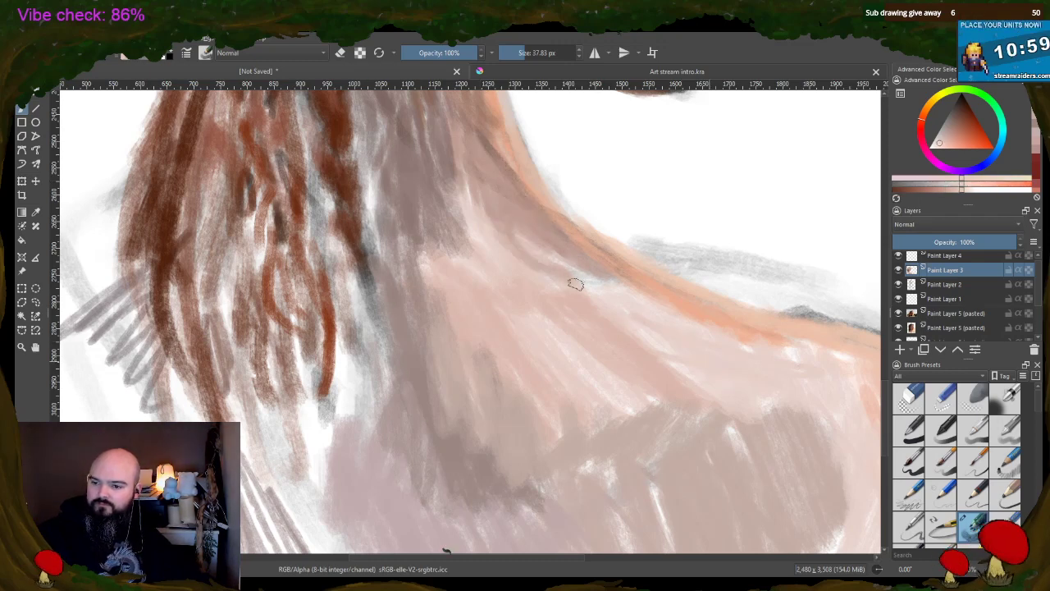
pyautogui.moveTo(689, 338); pyautogui.dragTo(716, 325)
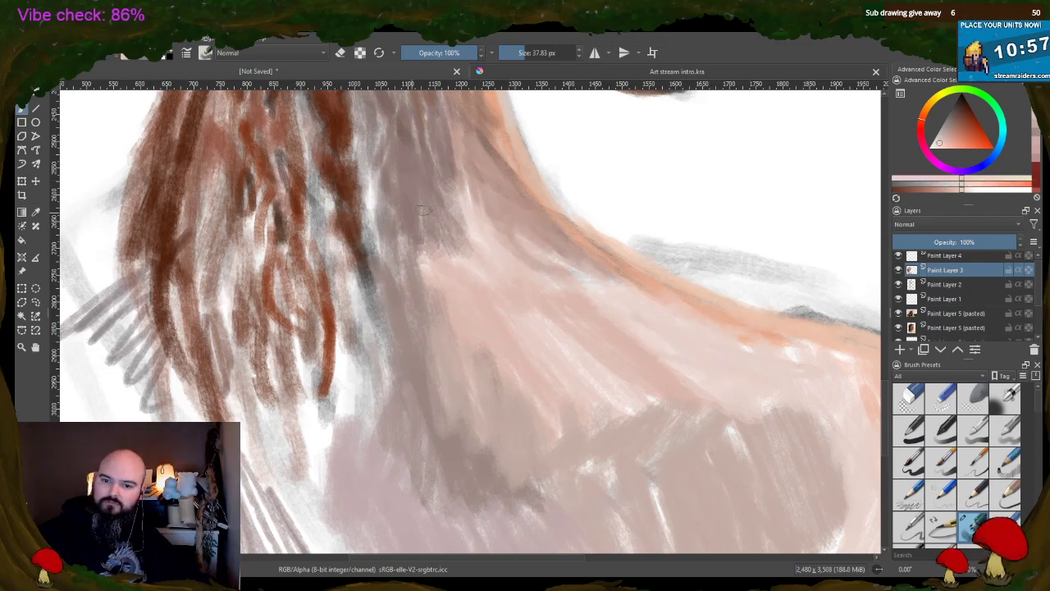
# - Block in the far shoulder behind the hair ends with a sampled grey tone and trim its outer edge with the eraser
pyautogui.keyDown('ctrl'); pyautogui.click(402, 328); pyautogui.keyUp('ctrl')
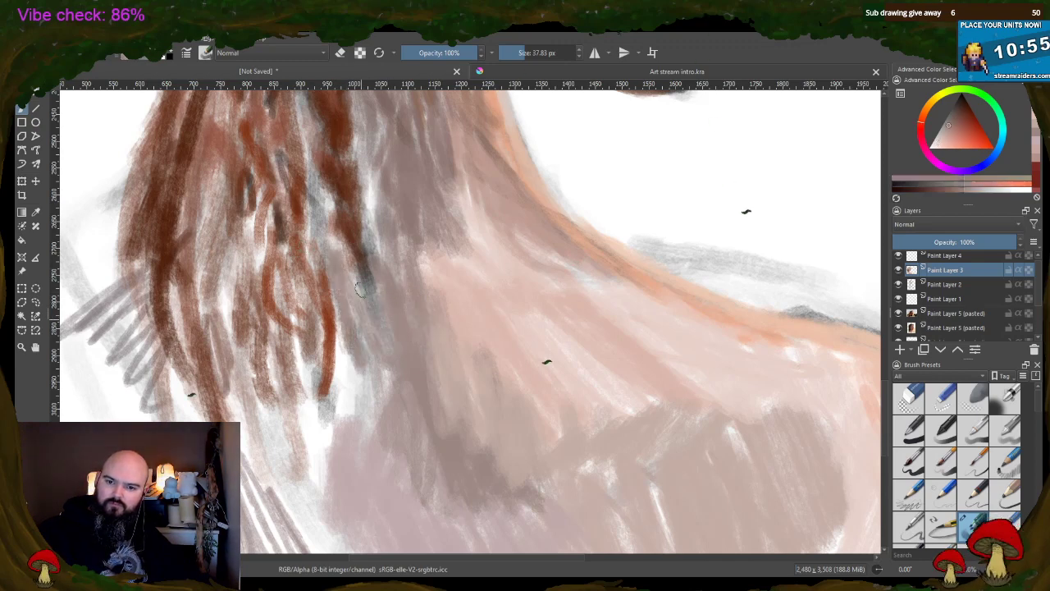
pyautogui.keyDown('ctrl'); pyautogui.click(130, 343); pyautogui.keyUp('ctrl')
pyautogui.moveTo(130, 343)
pyautogui.mouseDown()
pyautogui.moveTo(107, 328)
pyautogui.moveTo(115, 298)
pyautogui.moveTo(75, 331)
pyautogui.moveTo(78, 365)
pyautogui.moveTo(146, 321)
pyautogui.moveTo(133, 414)
pyautogui.moveTo(162, 414)
pyautogui.moveTo(147, 414)
pyautogui.moveTo(165, 411)
pyautogui.moveTo(183, 374)
pyautogui.mouseUp()
pyautogui.press('2')
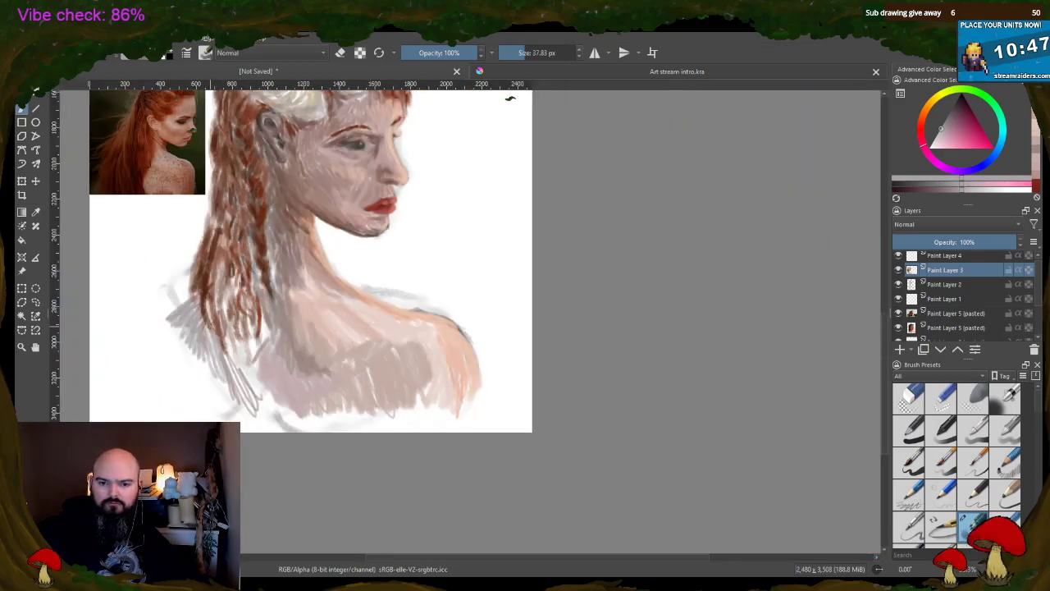
pyautogui.scroll(3, 550, 224)
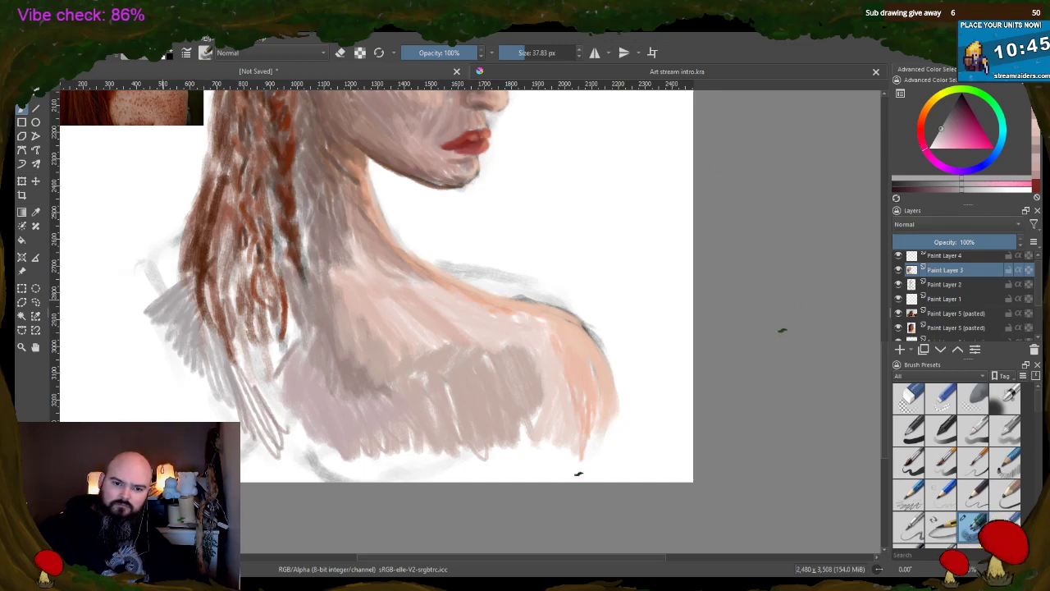
pyautogui.moveTo(161, 293)
pyautogui.mouseDown()
pyautogui.moveTo(130, 311)
pyautogui.moveTo(156, 300)
pyautogui.mouseUp()
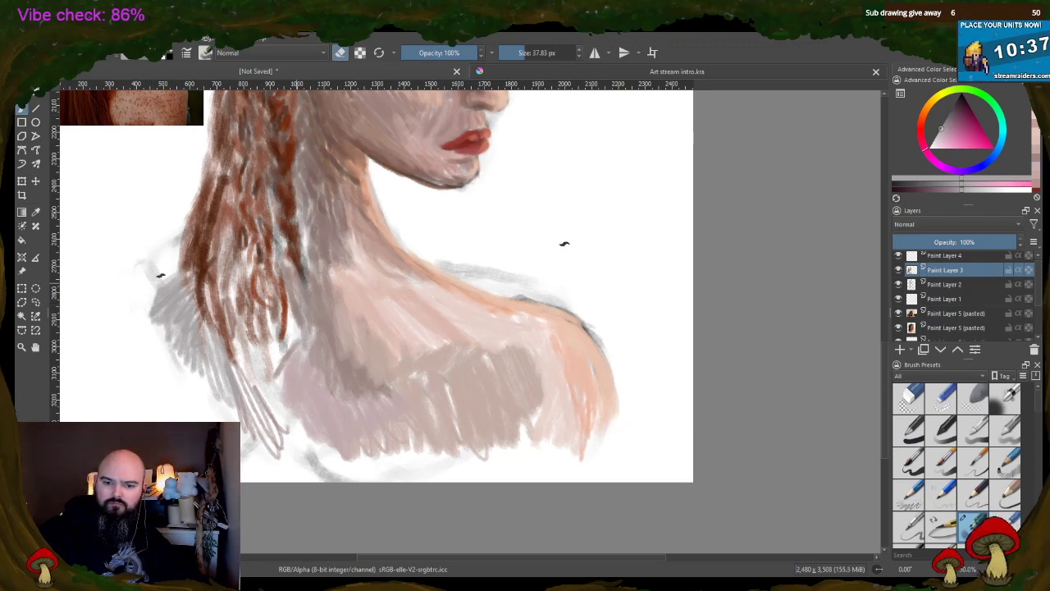
# - Set the brush size to 156.13 px and fill the gaps across the far shoulder and lower back with sampled greyish skin tones
pyautogui.moveTo(526, 52); pyautogui.dragTo(554, 52)
pyautogui.press('e')
pyautogui.keyDown('ctrl'); pyautogui.click(274, 430); pyautogui.keyUp('ctrl')
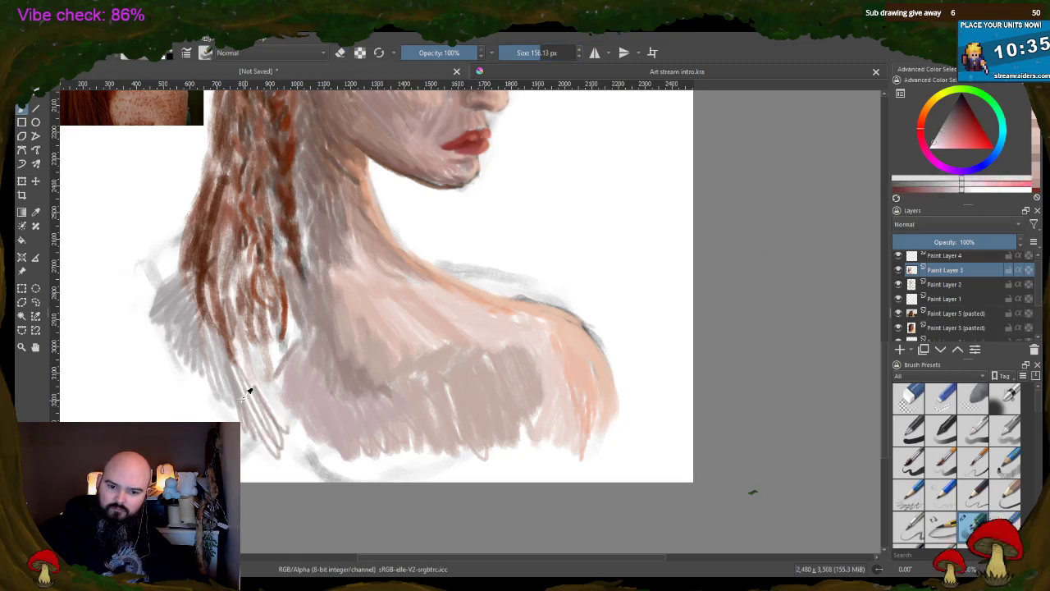
pyautogui.moveTo(271, 431)
pyautogui.mouseDown()
pyautogui.moveTo(263, 410)
pyautogui.moveTo(279, 400)
pyautogui.mouseUp()
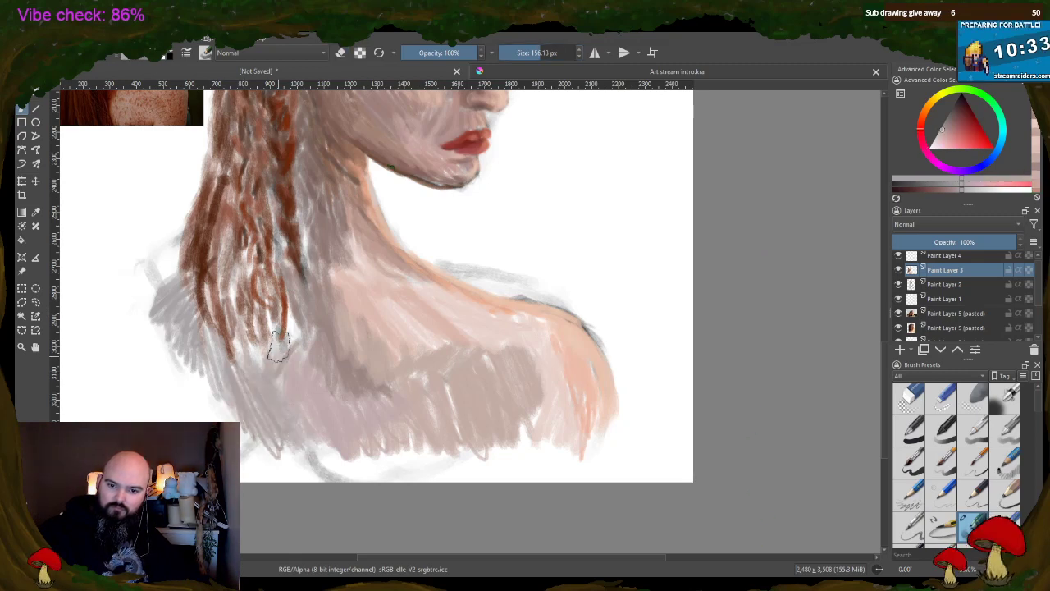
pyautogui.moveTo(185, 307)
pyautogui.mouseDown()
pyautogui.moveTo(176, 343)
pyautogui.moveTo(179, 321)
pyautogui.moveTo(248, 414)
pyautogui.moveTo(243, 399)
pyautogui.moveTo(371, 364)
pyautogui.moveTo(419, 409)
pyautogui.moveTo(400, 377)
pyautogui.moveTo(433, 399)
pyautogui.moveTo(474, 440)
pyautogui.moveTo(525, 387)
pyautogui.moveTo(539, 388)
pyautogui.moveTo(542, 432)
pyautogui.mouseUp()
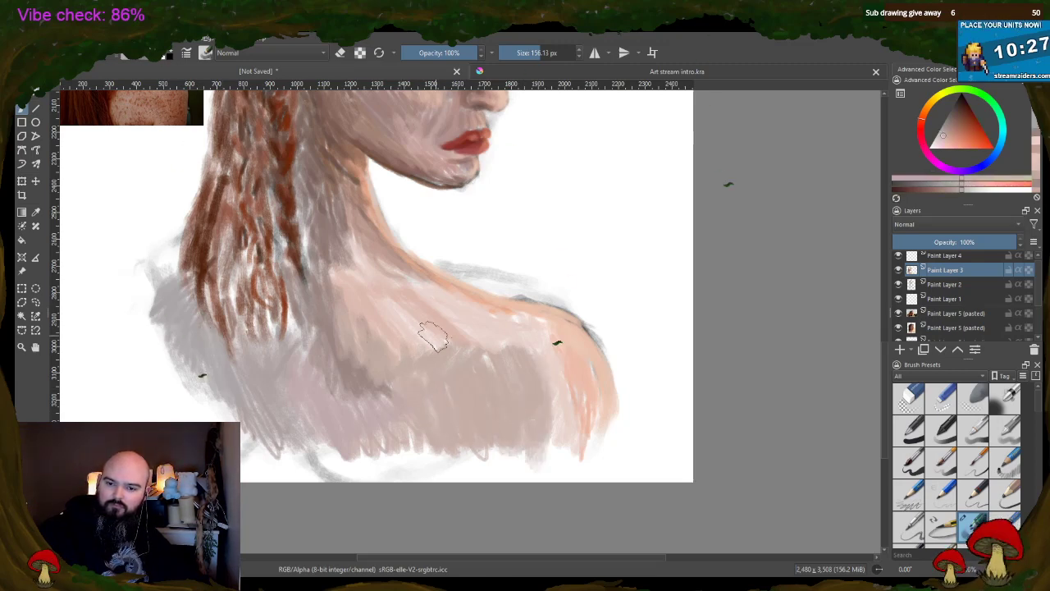
# - Blend the streaks on the shoulder blade and soften the dark shadow on the mid back with sampled pink and mauve tones
pyautogui.keyDown('ctrl'); pyautogui.click(479, 356); pyautogui.keyUp('ctrl')
pyautogui.keyDown('ctrl'); pyautogui.click(482, 354); pyautogui.keyUp('ctrl')
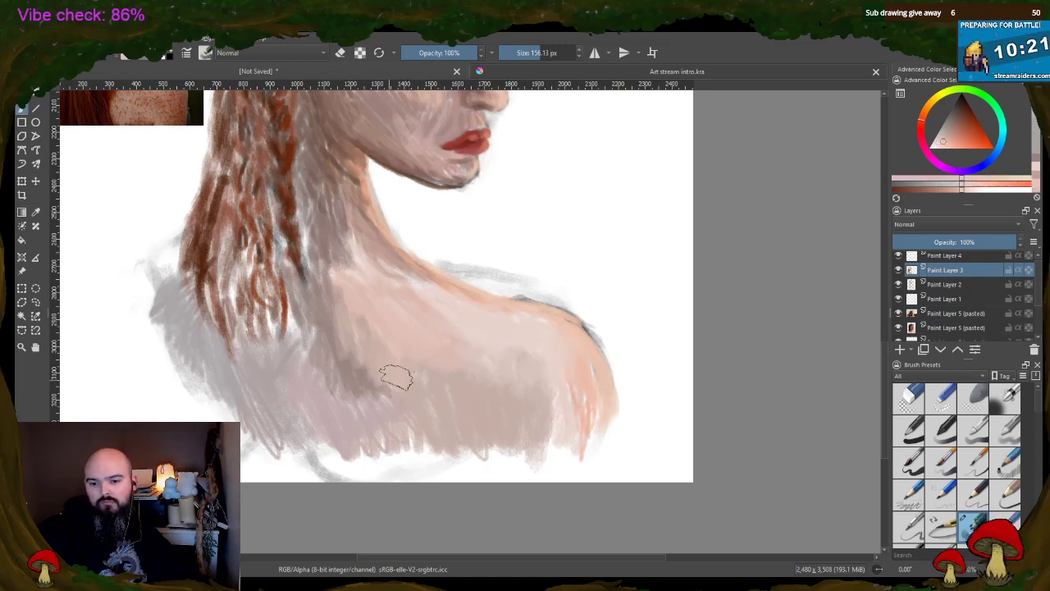
pyautogui.keyDown('ctrl'); pyautogui.click(397, 449); pyautogui.keyUp('ctrl')
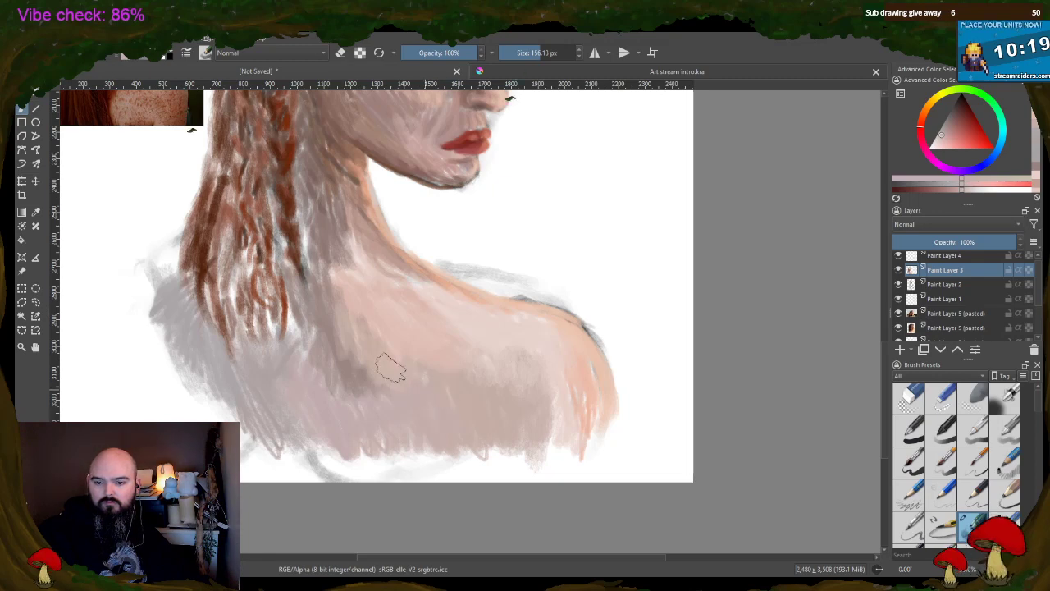
pyautogui.keyDown('ctrl'); pyautogui.click(340, 361); pyautogui.keyUp('ctrl')
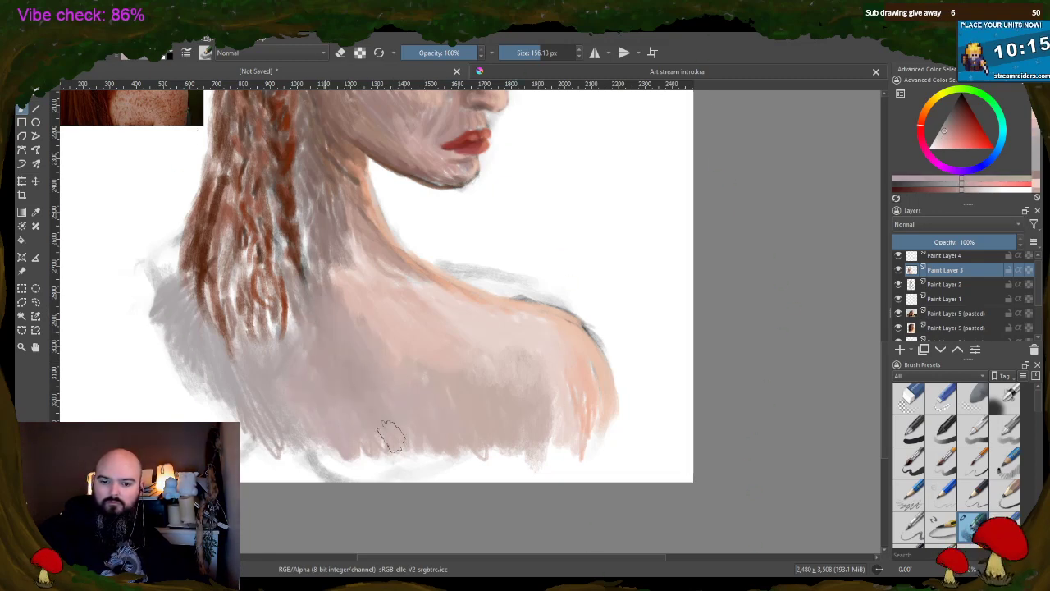
# - Smooth the transition from the neck base into the upper back with sampled light pink and mauve skin tones
pyautogui.keyDown('ctrl'); pyautogui.click(371, 280); pyautogui.keyUp('ctrl')
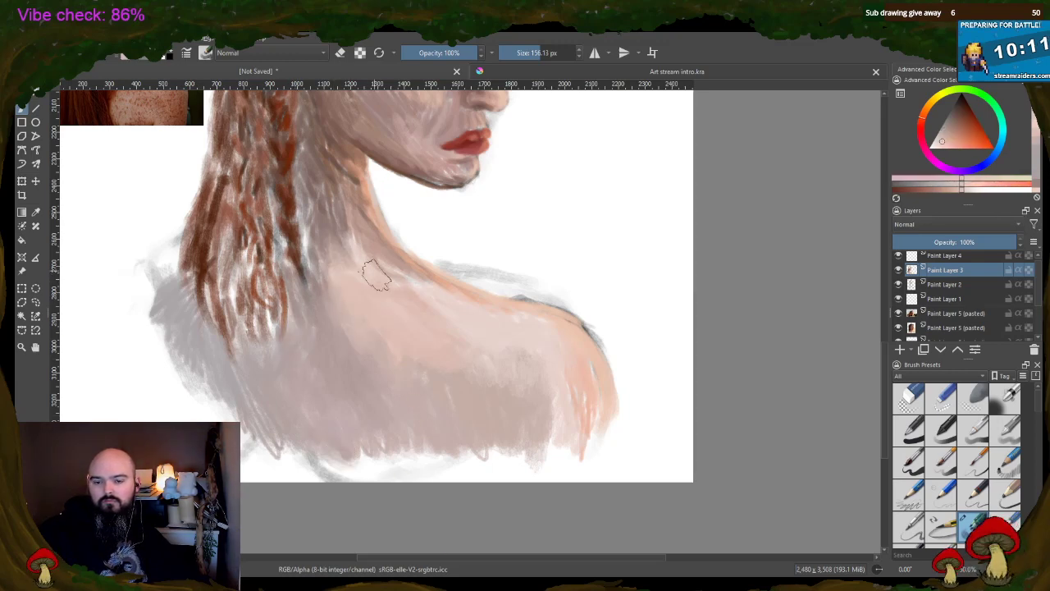
pyautogui.keyDown('ctrl'); pyautogui.click(344, 336); pyautogui.keyUp('ctrl')
pyautogui.keyDown('ctrl'); pyautogui.click(349, 329); pyautogui.keyUp('ctrl')
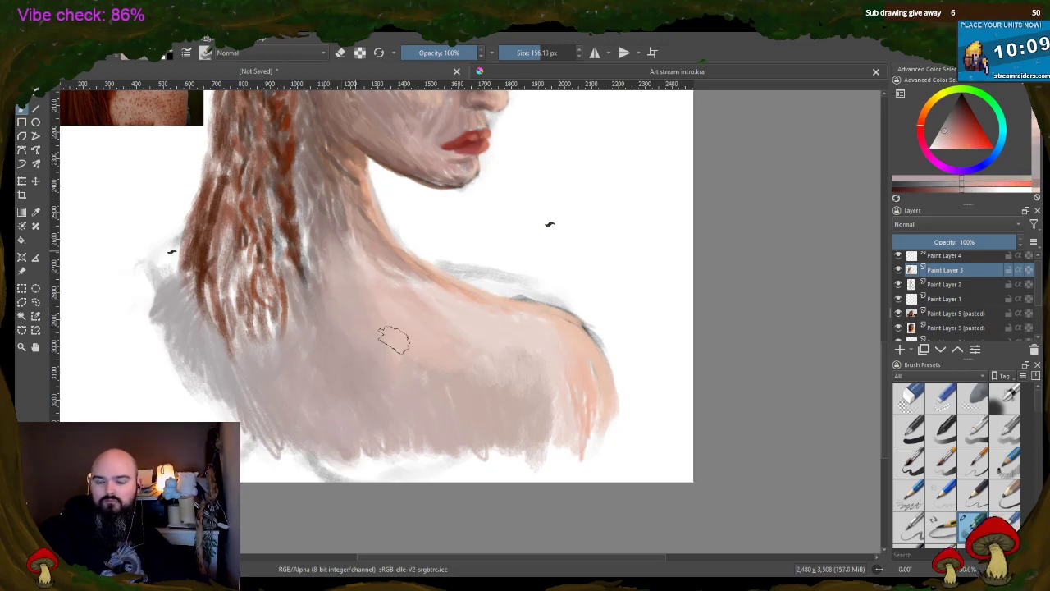
pyautogui.keyDown('ctrl'); pyautogui.click(427, 277); pyautogui.keyUp('ctrl')
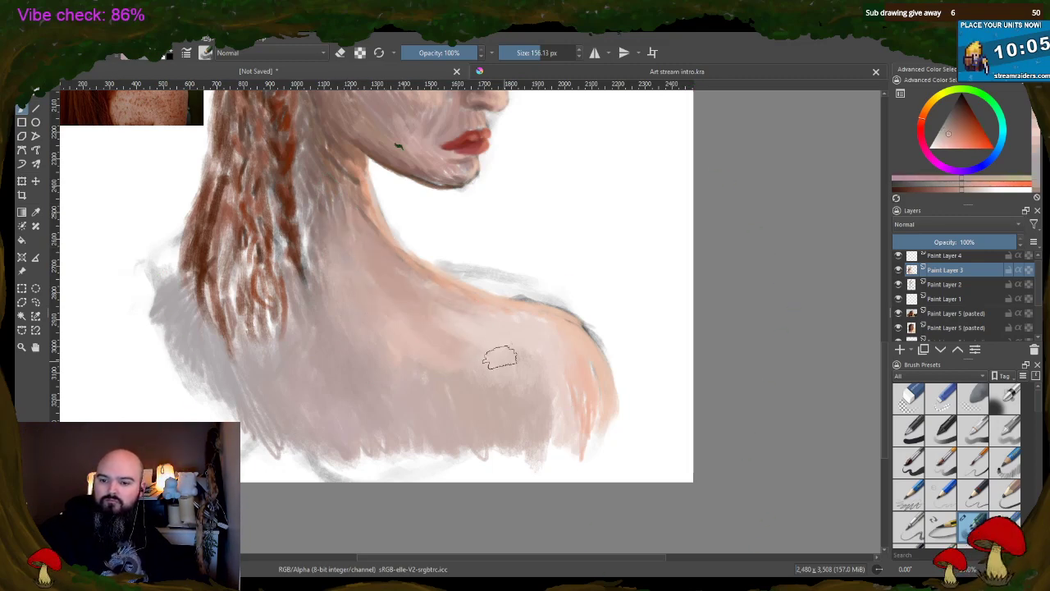
# - Blend the shoulder blade and cover the streaks on the near shoulder with sampled light pink and peach skin tones
pyautogui.keyDown('ctrl'); pyautogui.click(495, 323); pyautogui.keyUp('ctrl')
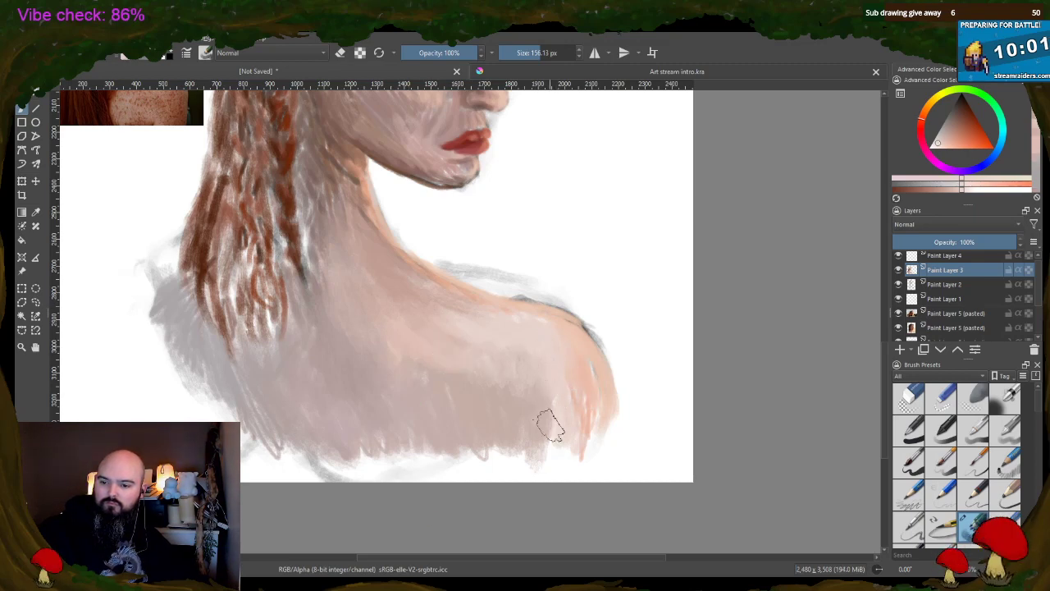
pyautogui.keyDown('ctrl'); pyautogui.click(596, 368); pyautogui.keyUp('ctrl')
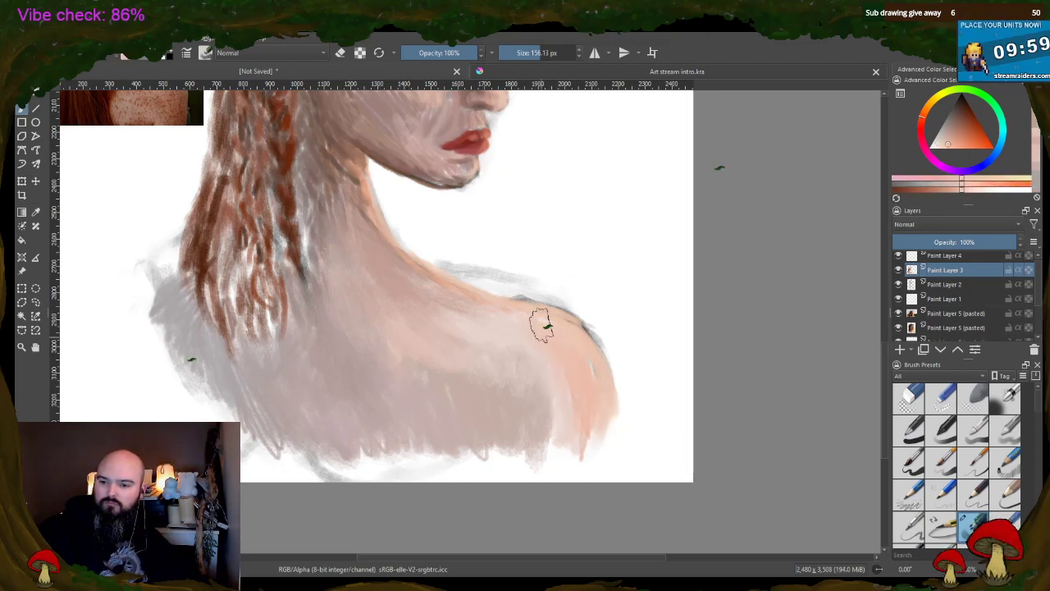
pyautogui.keyDown('ctrl'); pyautogui.click(573, 325); pyautogui.keyUp('ctrl')
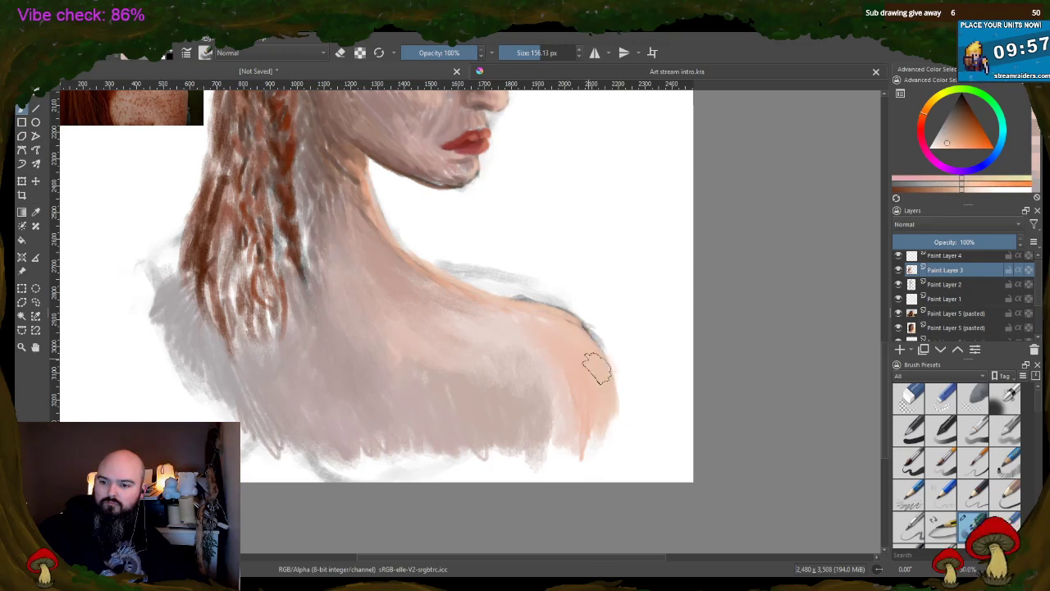
# - Tint the outer edge of the near shoulder with a warm pink based on tones sampled from the neck and face
pyautogui.keyDown('ctrl'); pyautogui.click(382, 187); pyautogui.keyUp('ctrl')
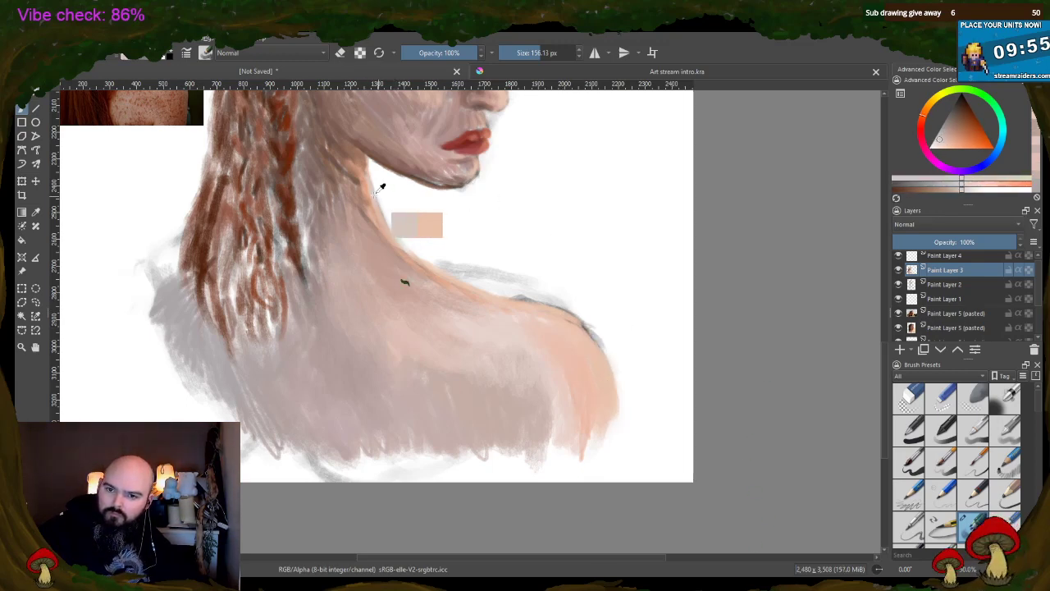
pyautogui.keyDown('ctrl'); pyautogui.click(488, 129); pyautogui.keyUp('ctrl')
pyautogui.keyDown('ctrl'); pyautogui.click(495, 125); pyautogui.keyUp('ctrl')
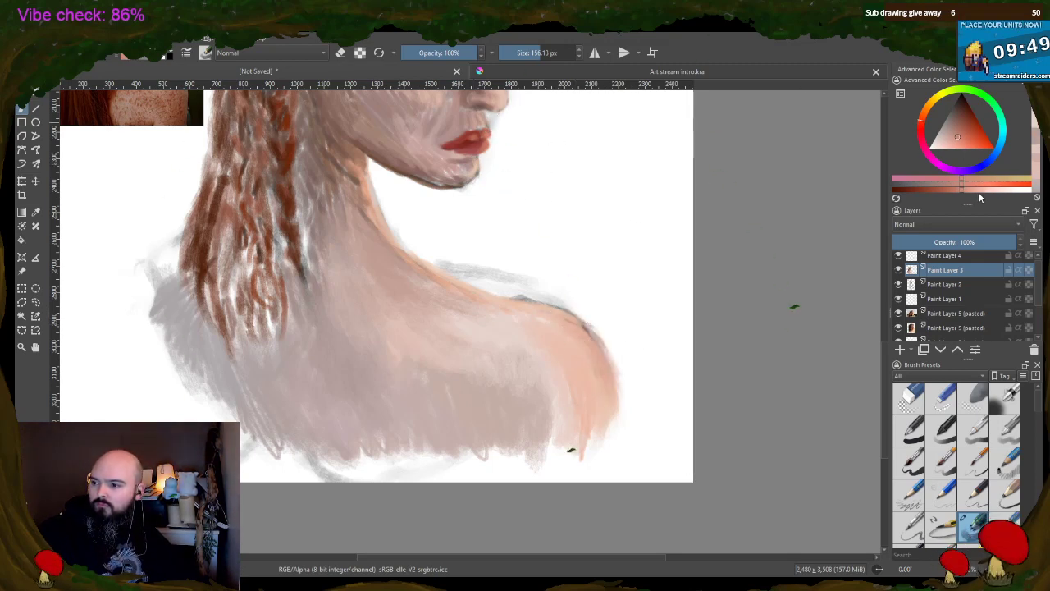
pyautogui.moveTo(586, 333)
pyautogui.mouseDown()
pyautogui.moveTo(593, 370)
pyautogui.moveTo(567, 318)
pyautogui.moveTo(607, 409)
pyautogui.moveTo(575, 324)
pyautogui.mouseUp()
pyautogui.scroll(-1, 550, 187)
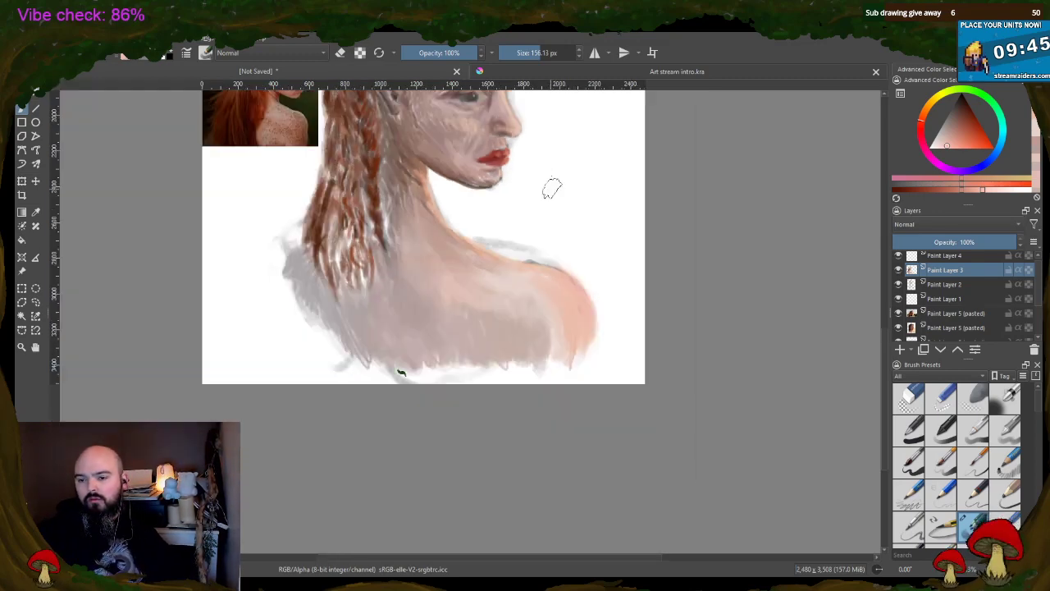
# - On Paint Layer 2, fill the light gaps across the cheek, temple and forehead with a muted pink sampled from the face
pyautogui.scroll(1, 535, 128)
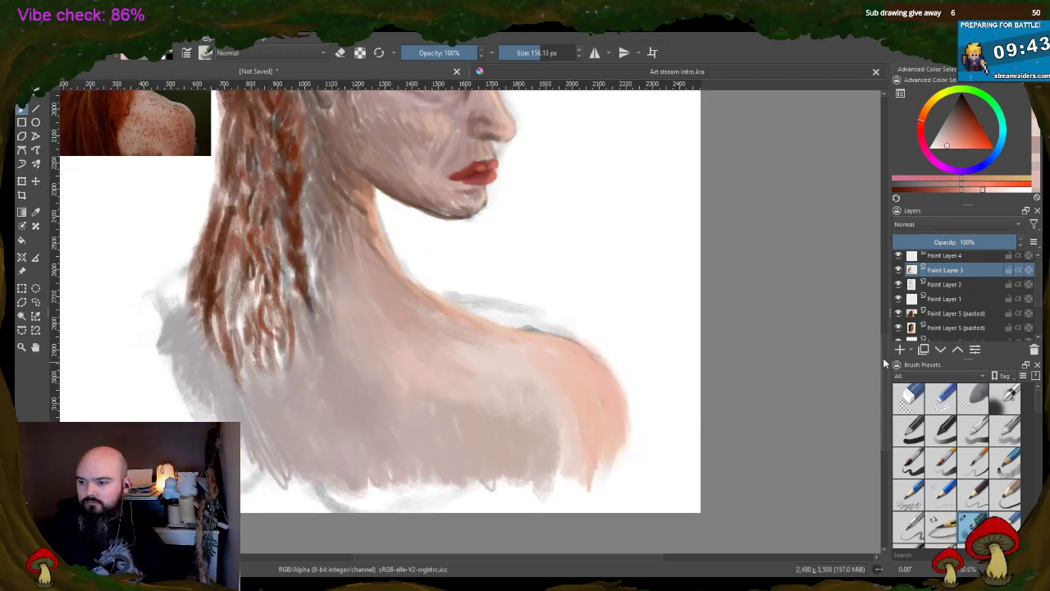
pyautogui.moveTo(885, 364); pyautogui.dragTo(889, 314)
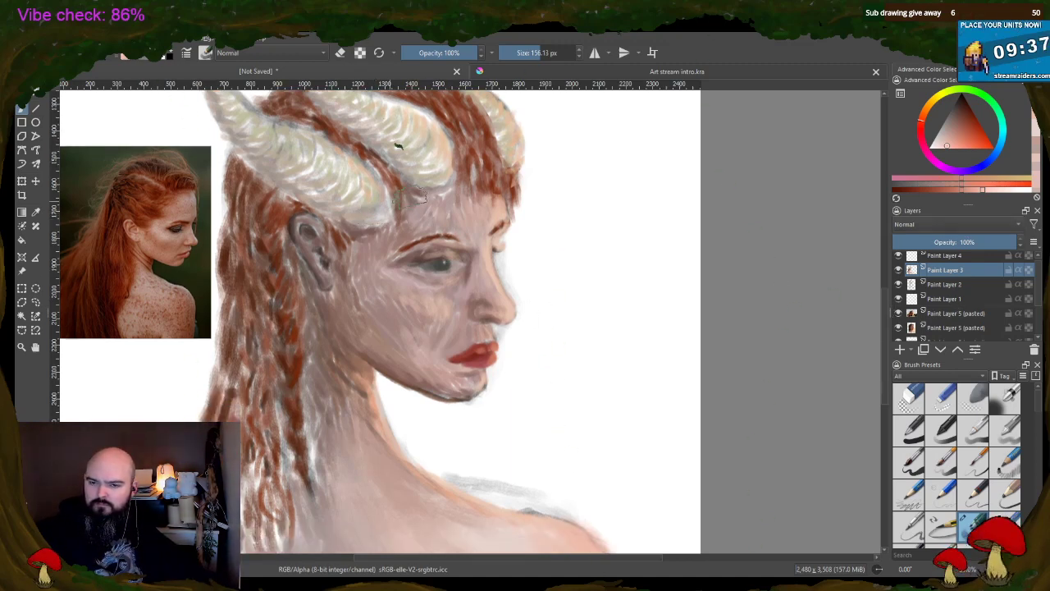
pyautogui.moveTo(886, 315)
pyautogui.mouseDown()
pyautogui.moveTo(888, 224)
pyautogui.moveTo(872, 348)
pyautogui.moveTo(872, 268)
pyautogui.moveTo(871, 333)
pyautogui.moveTo(873, 324)
pyautogui.mouseUp()
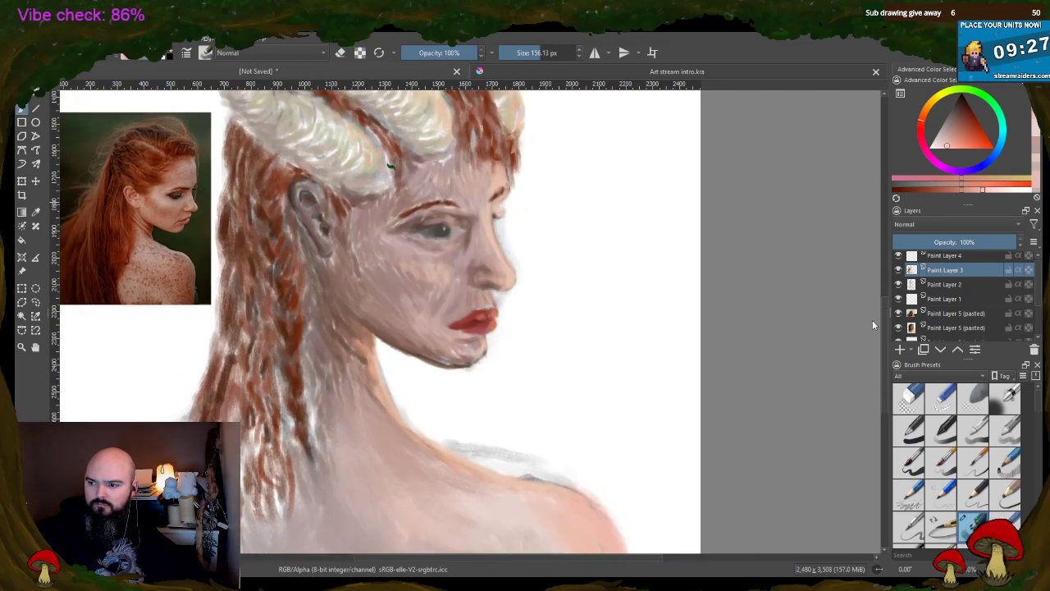
pyautogui.click(912, 284)
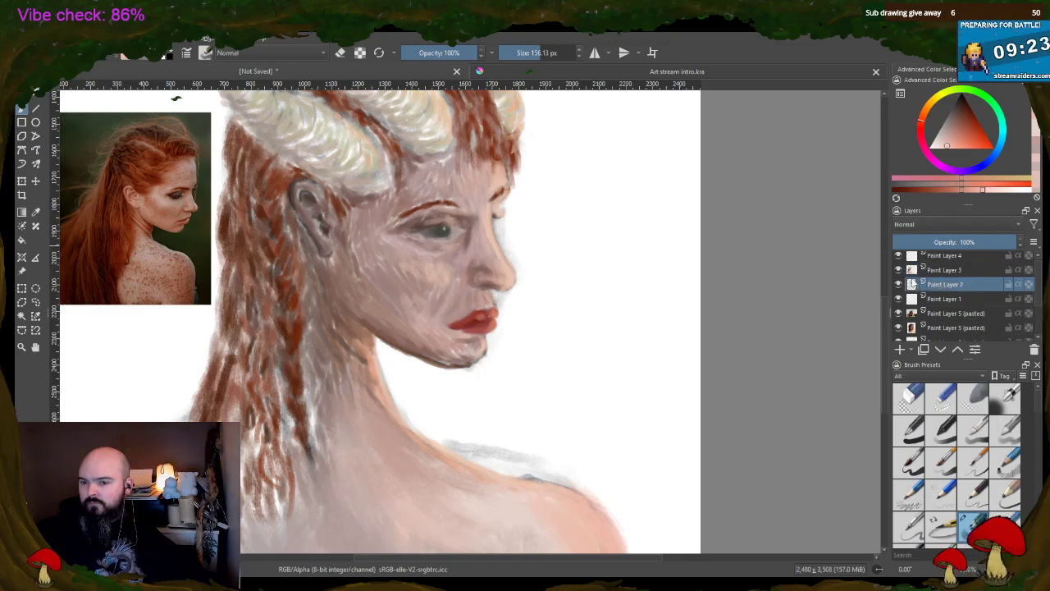
pyautogui.moveTo(887, 314)
pyautogui.mouseDown()
pyautogui.moveTo(885, 275)
pyautogui.moveTo(888, 334)
pyautogui.moveTo(889, 316)
pyautogui.mouseUp()
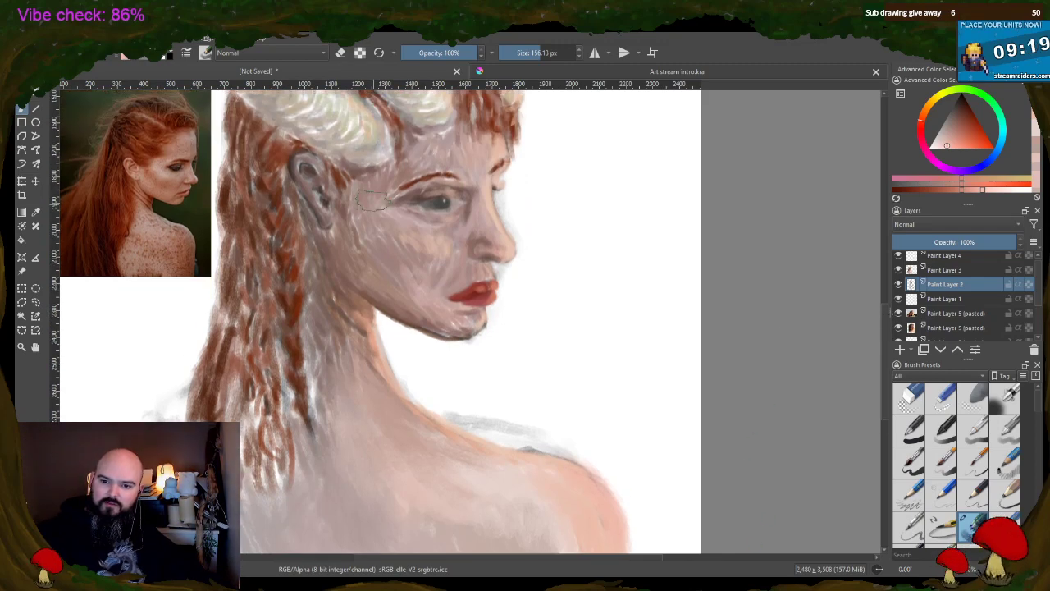
pyautogui.keyDown('ctrl'); pyautogui.click(415, 279); pyautogui.keyUp('ctrl')
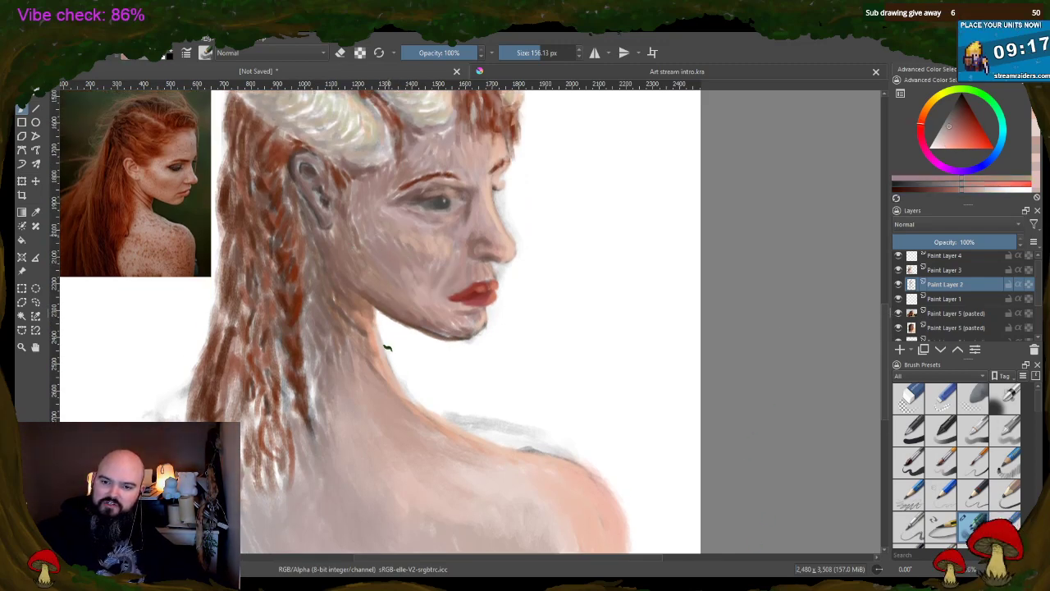
pyautogui.click(390, 157)
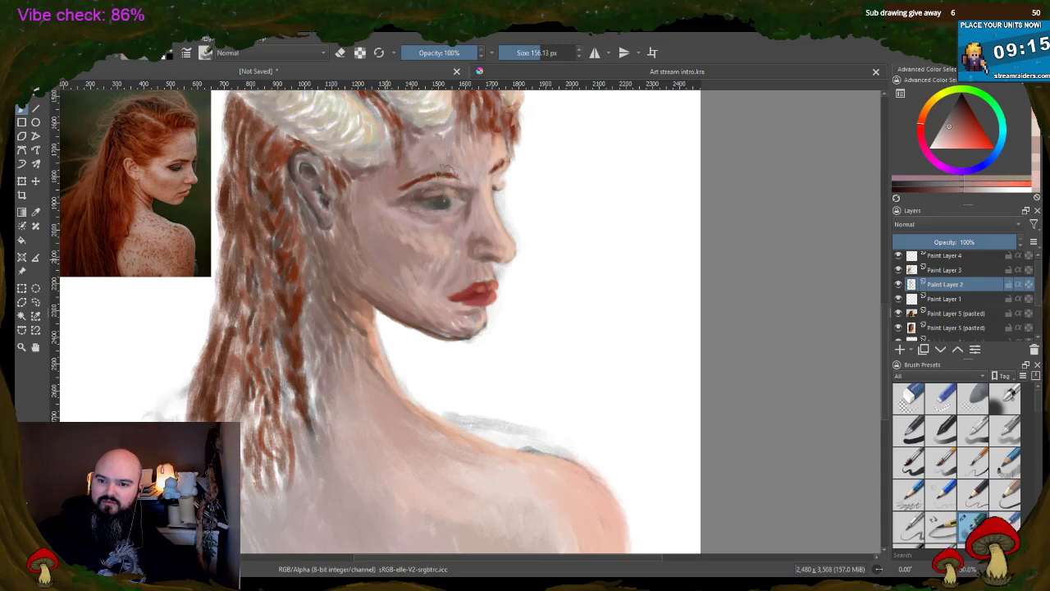
pyautogui.moveTo(480, 181); pyautogui.dragTo(435, 121)
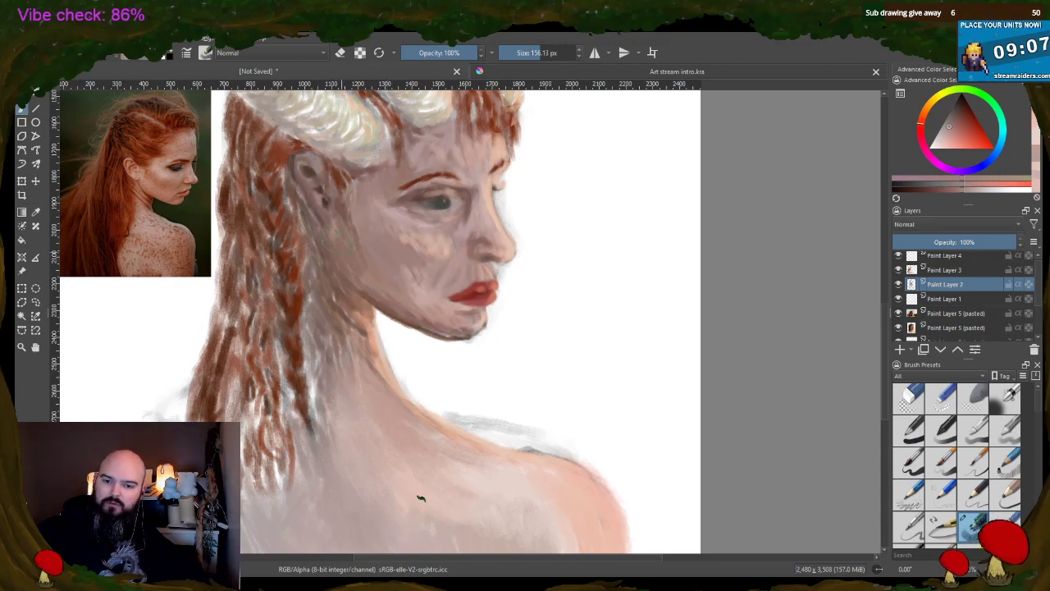
# - Fill the gaps below the ear and along the hair's edge at the neck with a sampled greyish brown
pyautogui.keyDown('ctrl'); pyautogui.click(345, 292); pyautogui.keyUp('ctrl')
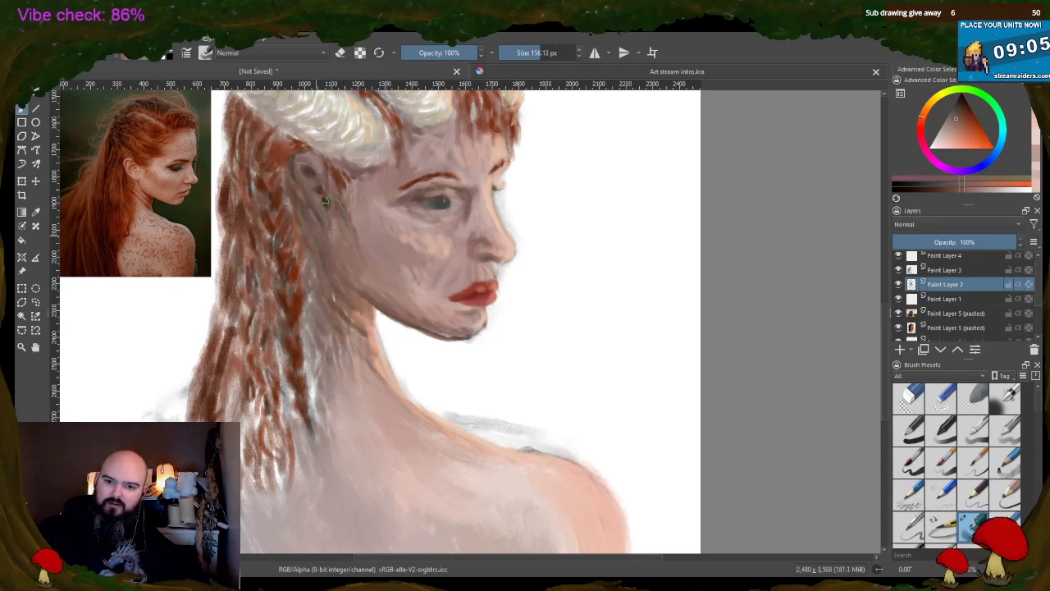
pyautogui.moveTo(330, 287)
pyautogui.mouseDown()
pyautogui.moveTo(336, 365)
pyautogui.moveTo(326, 377)
pyautogui.moveTo(294, 310)
pyautogui.moveTo(310, 422)
pyautogui.moveTo(236, 320)
pyautogui.mouseUp()
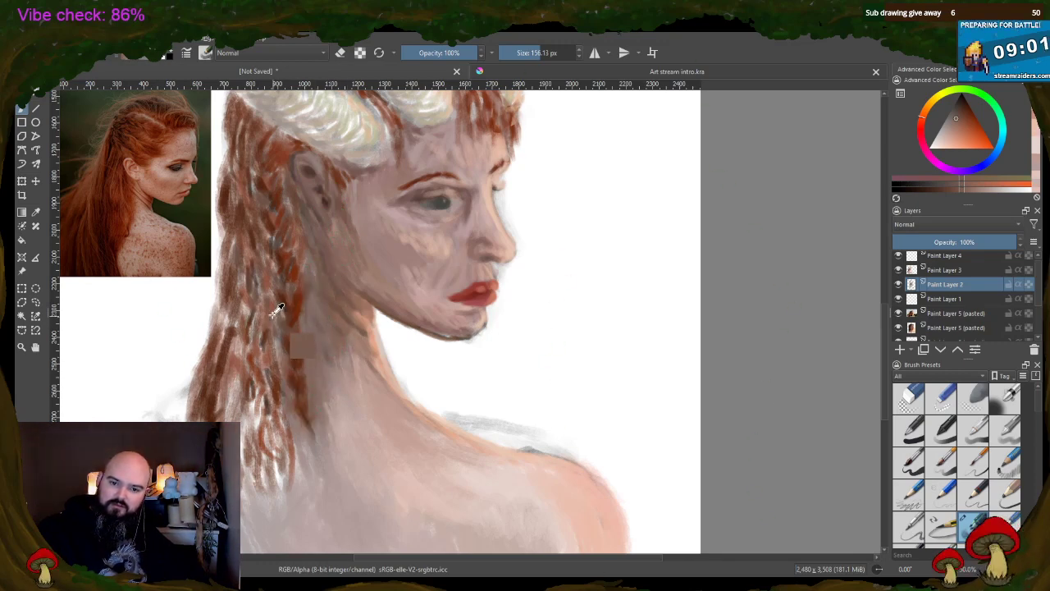
pyautogui.keyDown('ctrl'); pyautogui.click(274, 304); pyautogui.keyUp('ctrl')
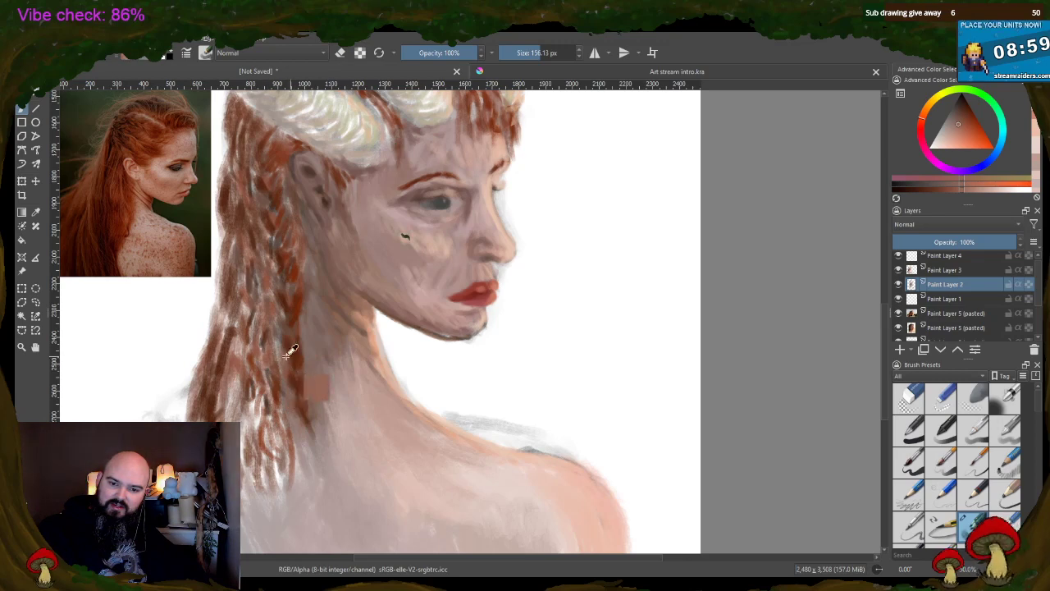
# - Fill the white gaps between the lower and middle hair strands with a reddish brown sampled from the hair
pyautogui.keyDown('ctrl'); pyautogui.click(249, 400); pyautogui.keyUp('ctrl')
pyautogui.moveTo(242, 308); pyautogui.dragTo(223, 419)
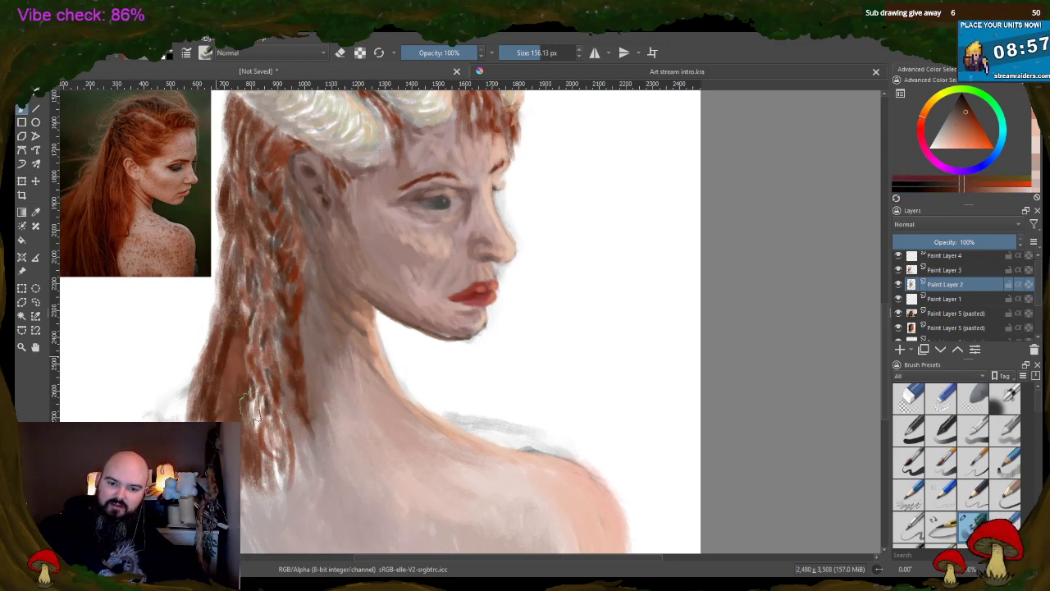
pyautogui.moveTo(275, 295); pyautogui.dragTo(265, 484)
pyautogui.moveTo(272, 218); pyautogui.dragTo(255, 307)
pyautogui.moveTo(247, 201)
pyautogui.mouseDown()
pyautogui.moveTo(229, 338)
pyautogui.moveTo(215, 333)
pyautogui.mouseUp()
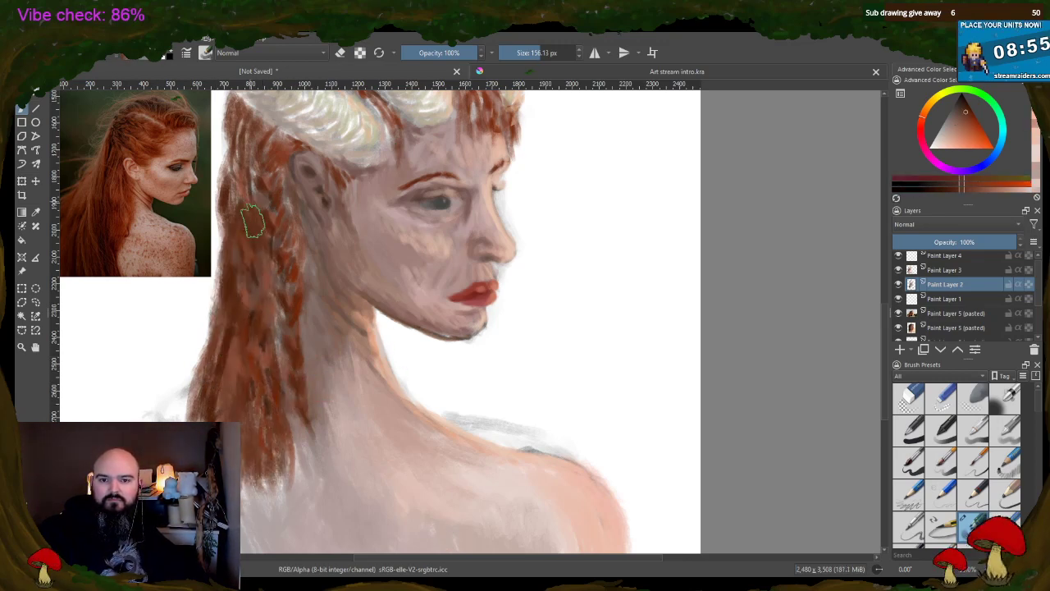
# - Fill the gaps in the upper hair beneath the horn and around the ear, plus the inner strands, with the same reddish brown
pyautogui.moveTo(261, 129); pyautogui.dragTo(230, 237)
pyautogui.moveTo(273, 100); pyautogui.dragTo(251, 152)
pyautogui.moveTo(302, 161); pyautogui.dragTo(269, 248)
pyautogui.moveTo(320, 110); pyautogui.dragTo(279, 185)
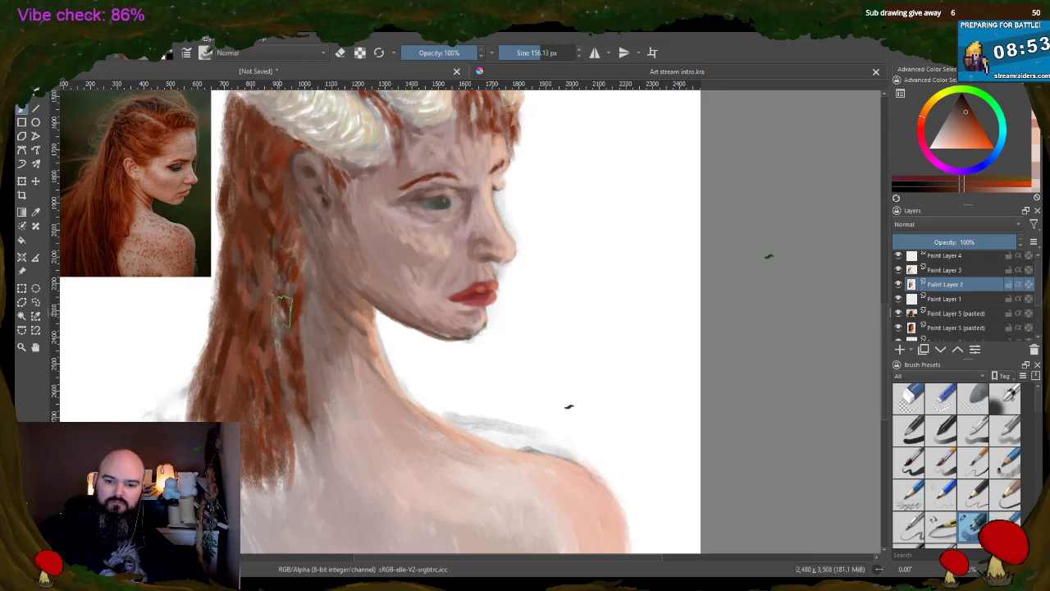
pyautogui.moveTo(283, 311); pyautogui.dragTo(280, 414)
# - Sample a greyish pink from the upper back and a reddish brown from the hair behind the ear
pyautogui.keyDown('ctrl'); pyautogui.click(376, 499); pyautogui.keyUp('ctrl')
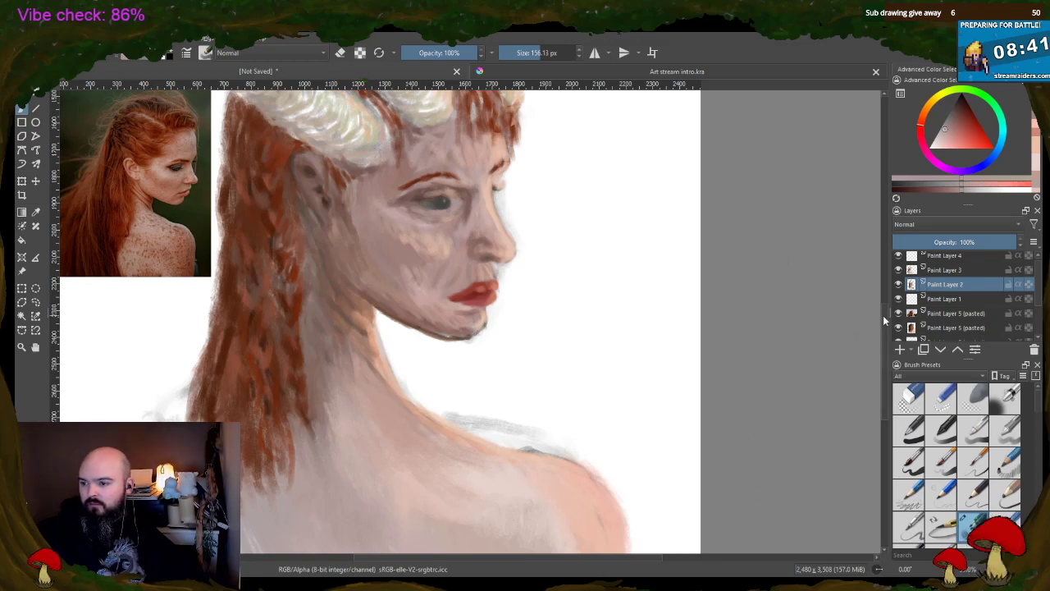
pyautogui.scroll(2, 883, 315)
pyautogui.keyDown('ctrl'); pyautogui.click(244, 295); pyautogui.keyUp('ctrl')
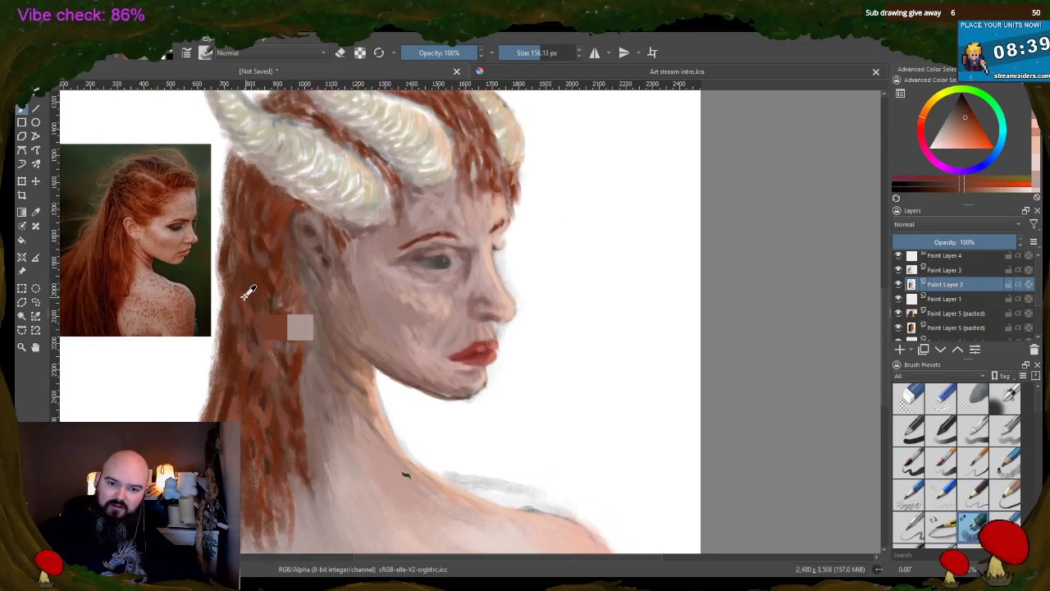
# - Paint the hair beside the ear, and fill the hair between the horns with red-brown sampled from the reference photo at 63.34 px
pyautogui.moveTo(254, 258)
pyautogui.mouseDown()
pyautogui.moveTo(277, 303)
pyautogui.moveTo(273, 256)
pyautogui.mouseUp()
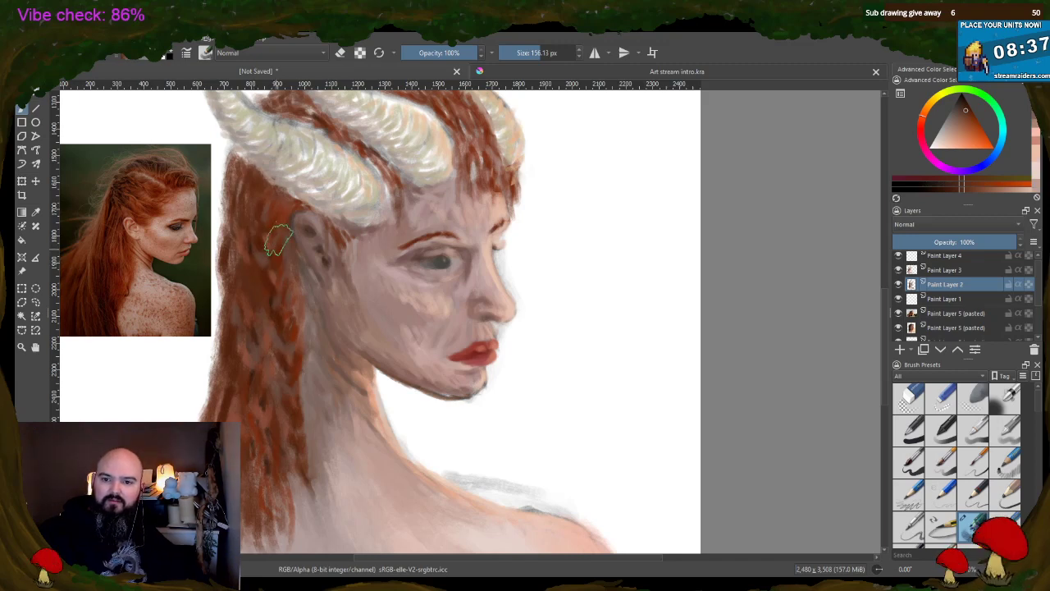
pyautogui.scroll(3, 891, 308)
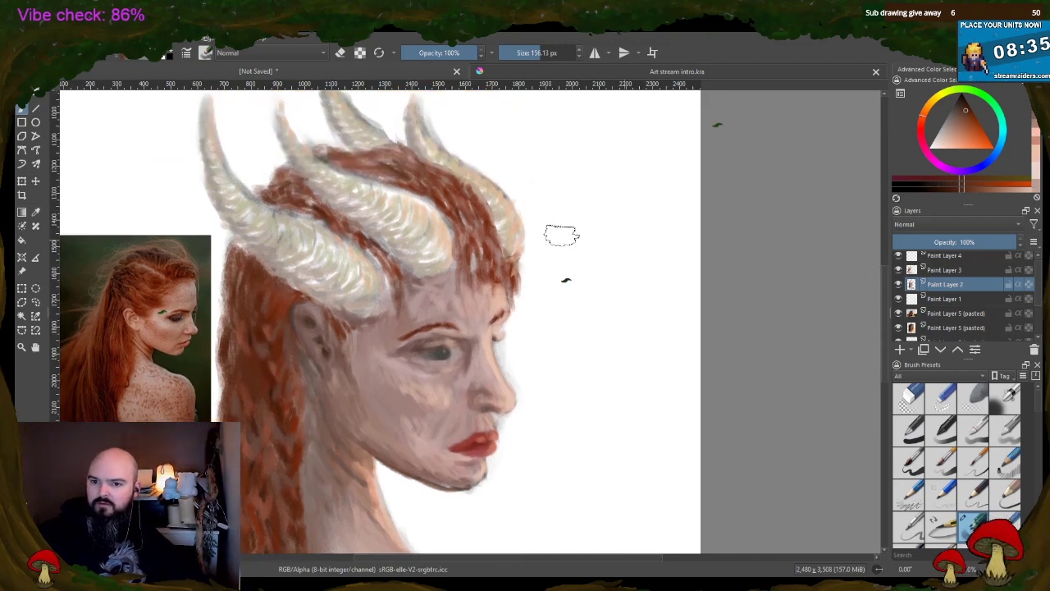
pyautogui.click(530, 55)
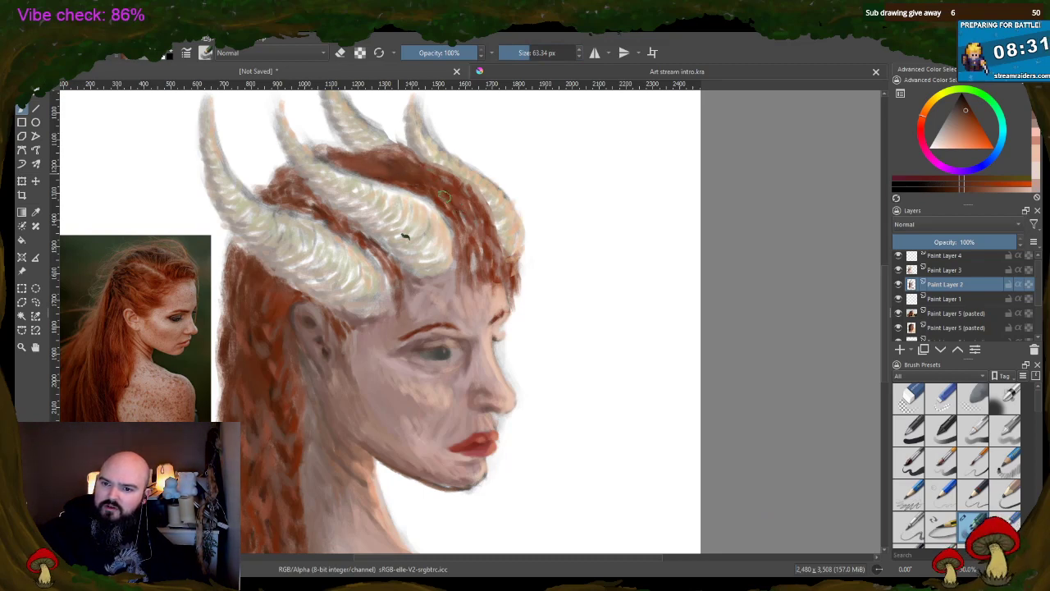
pyautogui.press('ctrl')
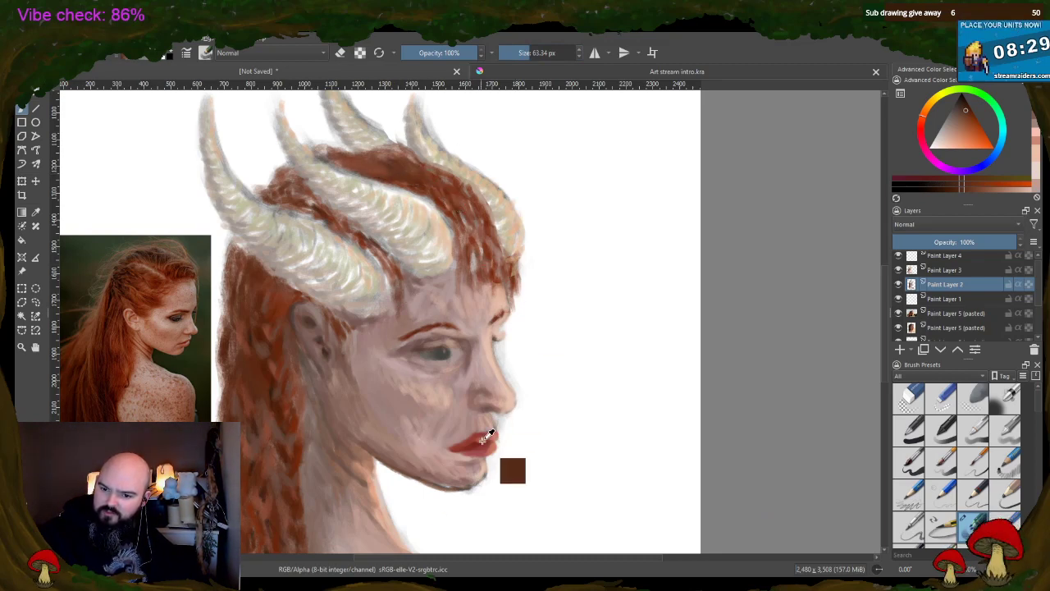
pyautogui.keyDown('ctrl'); pyautogui.click(484, 439); pyautogui.keyUp('ctrl')
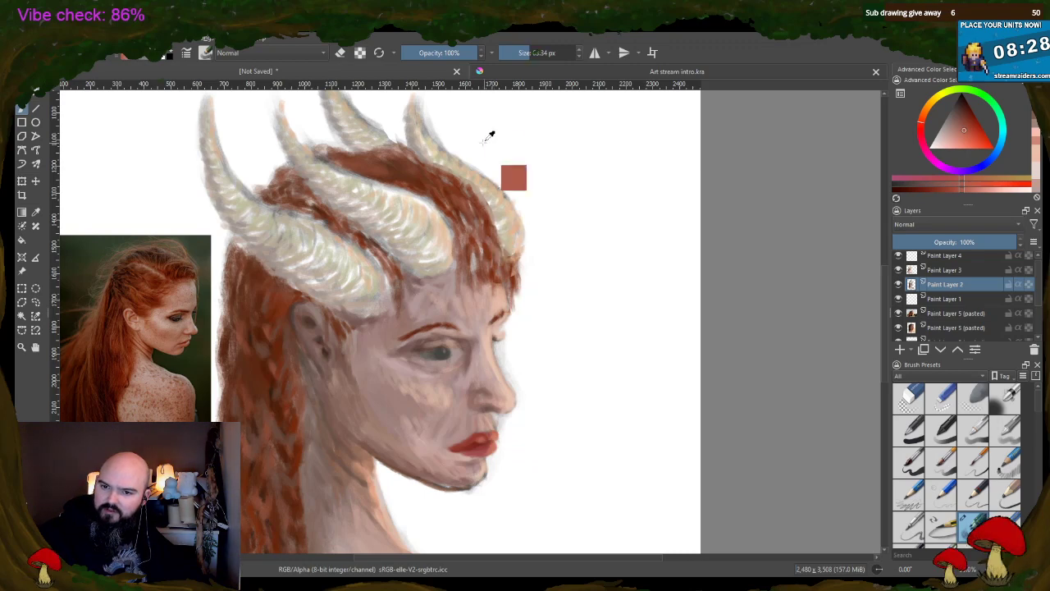
pyautogui.moveTo(154, 293)
pyautogui.mouseDown()
pyautogui.moveTo(168, 261)
pyautogui.moveTo(156, 301)
pyautogui.moveTo(146, 293)
pyautogui.mouseUp()
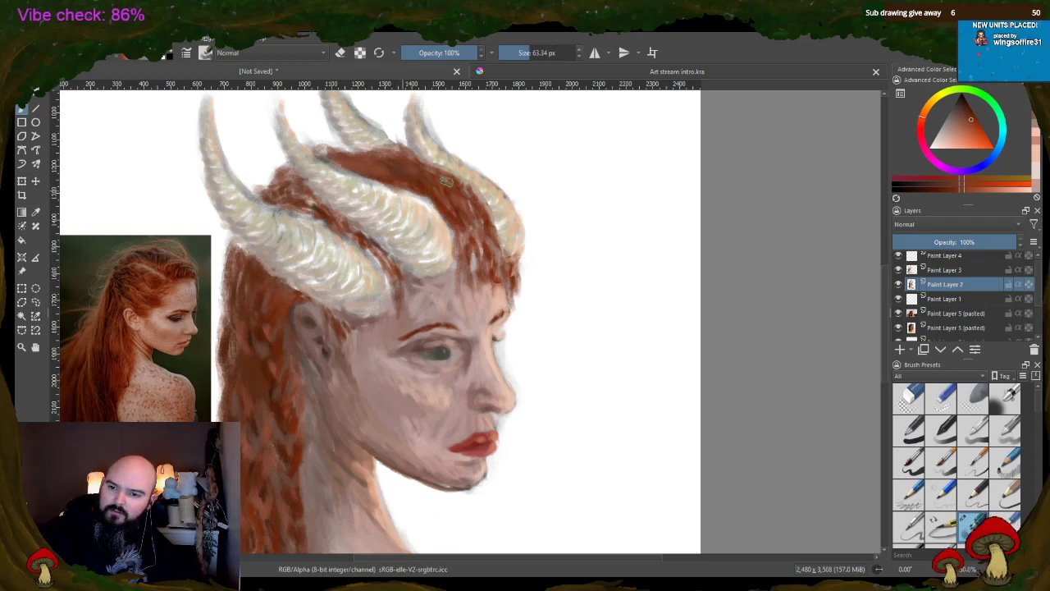
pyautogui.moveTo(446, 181); pyautogui.dragTo(485, 245)
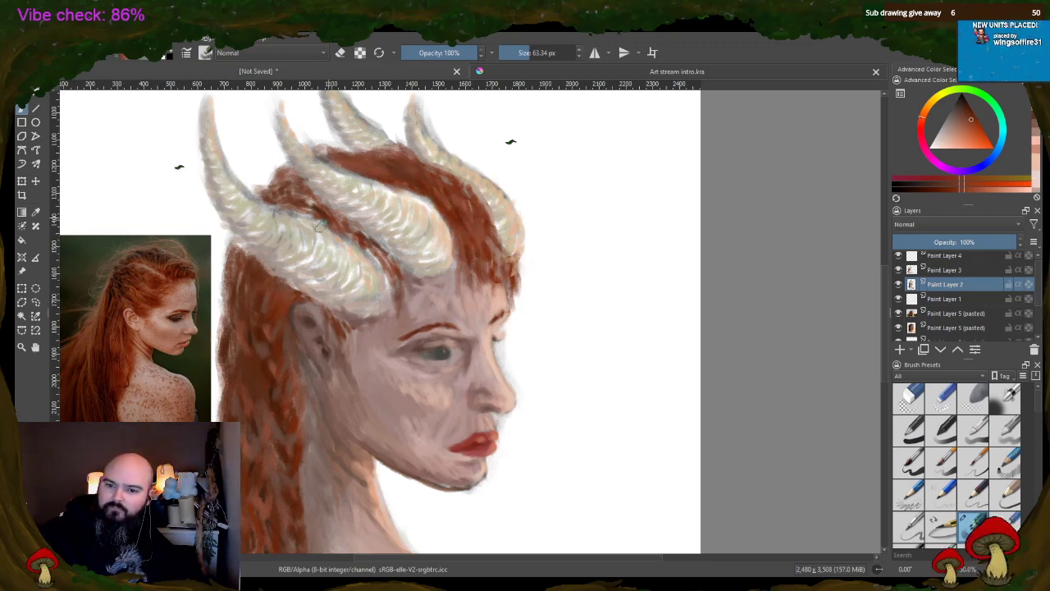
pyautogui.moveTo(310, 212)
pyautogui.mouseDown()
pyautogui.moveTo(337, 230)
pyautogui.moveTo(267, 192)
pyautogui.mouseUp()
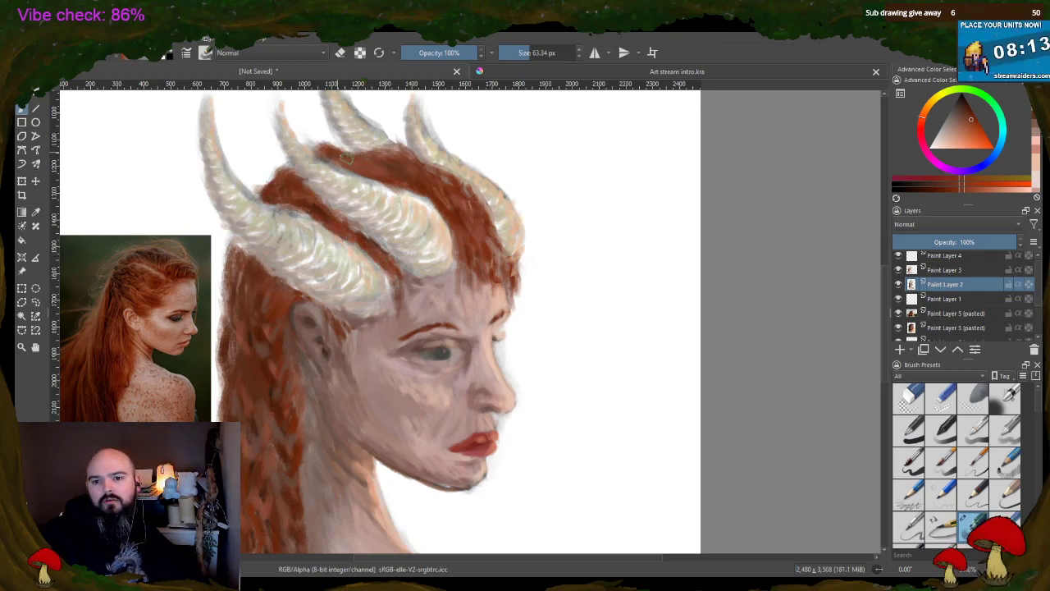
pyautogui.moveTo(316, 162); pyautogui.dragTo(373, 160)
pyautogui.moveTo(238, 254)
pyautogui.mouseDown()
pyautogui.moveTo(242, 288)
pyautogui.moveTo(226, 287)
pyautogui.mouseUp()
pyautogui.moveTo(246, 343); pyautogui.dragTo(250, 368)
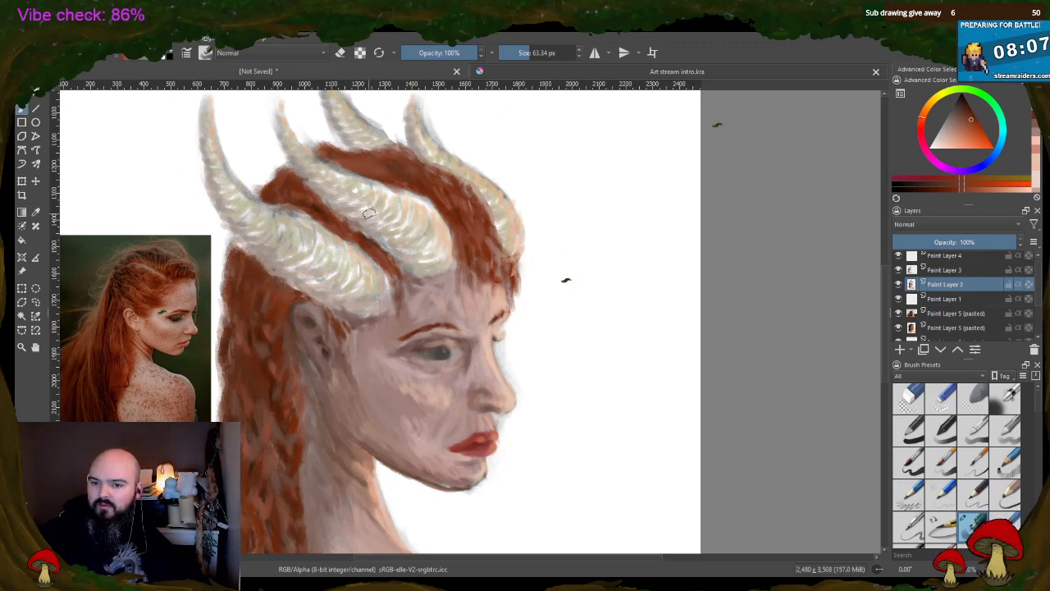
# - Paint dark orange-brown ridges along the middle horn and soften them with a lighter, greyer brown
pyautogui.keyDown('ctrl'); pyautogui.click(432, 227); pyautogui.keyUp('ctrl')
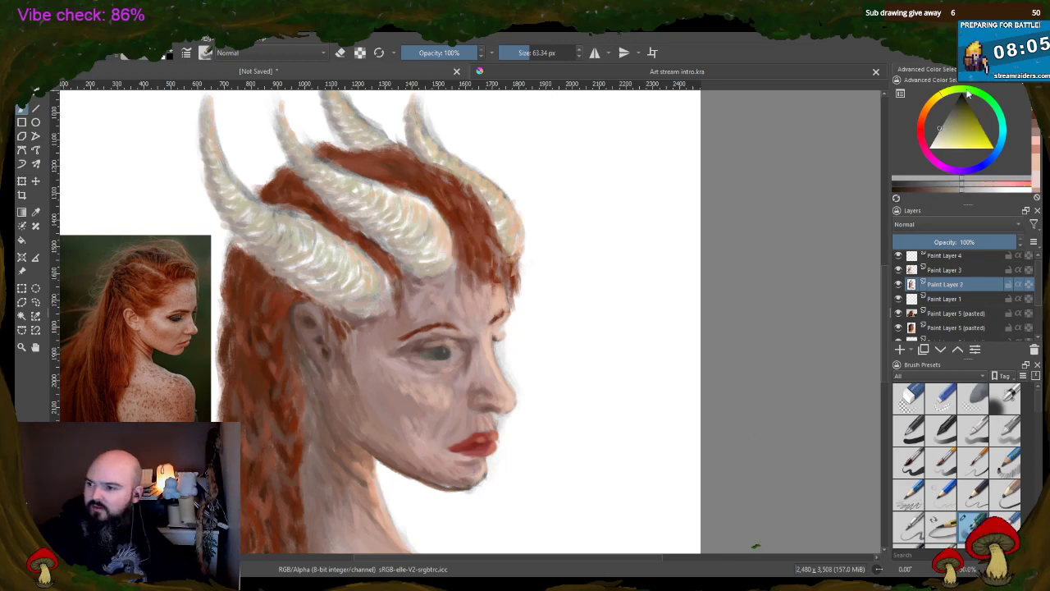
pyautogui.click(949, 114)
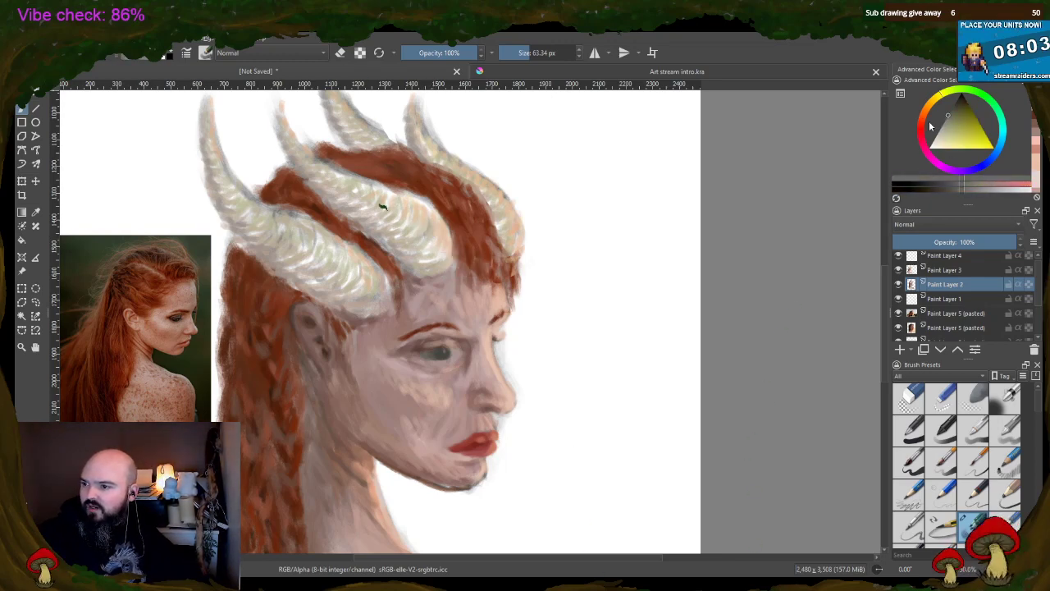
pyautogui.click(929, 120)
pyautogui.click(962, 113)
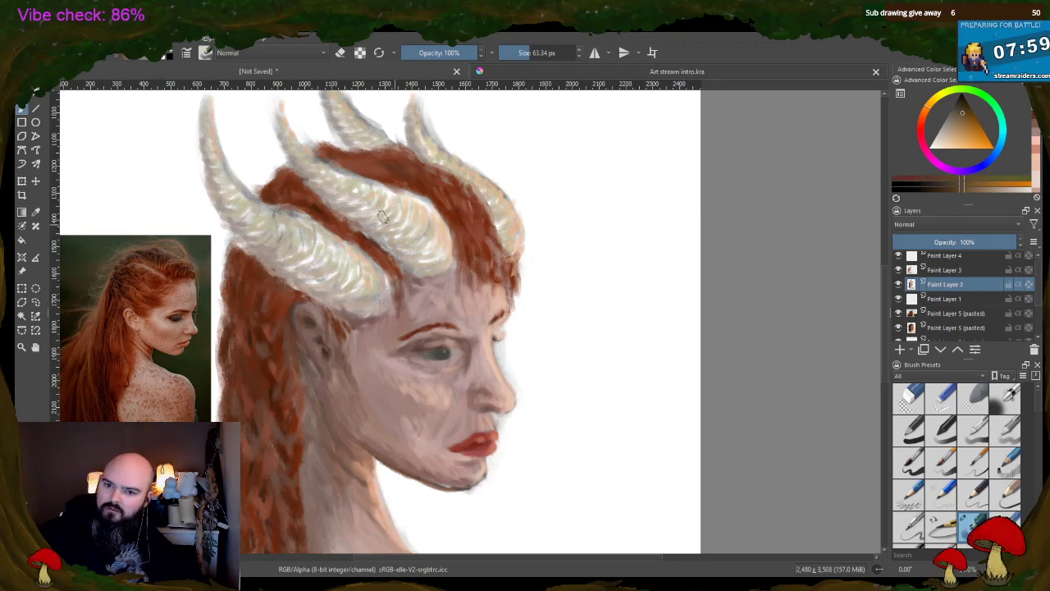
pyautogui.moveTo(382, 216)
pyautogui.mouseDown()
pyautogui.moveTo(420, 254)
pyautogui.moveTo(417, 221)
pyautogui.moveTo(442, 248)
pyautogui.moveTo(432, 221)
pyautogui.moveTo(439, 237)
pyautogui.moveTo(427, 269)
pyautogui.mouseUp()
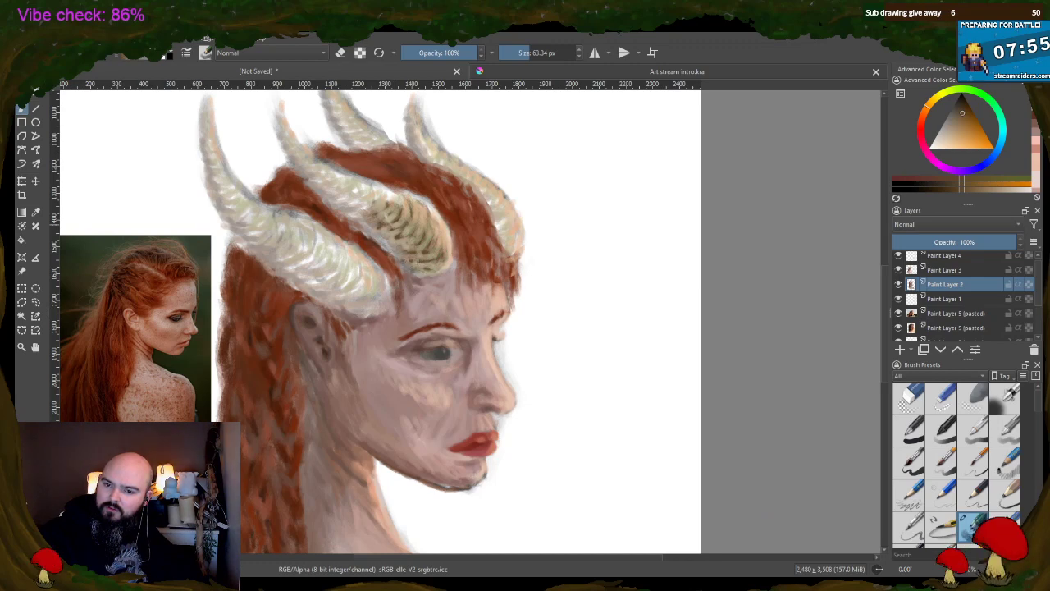
pyautogui.moveTo(369, 205)
pyautogui.mouseDown()
pyautogui.moveTo(358, 215)
pyautogui.moveTo(372, 197)
pyautogui.moveTo(411, 205)
pyautogui.moveTo(448, 238)
pyautogui.moveTo(443, 248)
pyautogui.moveTo(334, 189)
pyautogui.moveTo(328, 182)
pyautogui.moveTo(345, 177)
pyautogui.moveTo(335, 186)
pyautogui.moveTo(284, 141)
pyautogui.moveTo(280, 106)
pyautogui.moveTo(310, 171)
pyautogui.mouseUp()
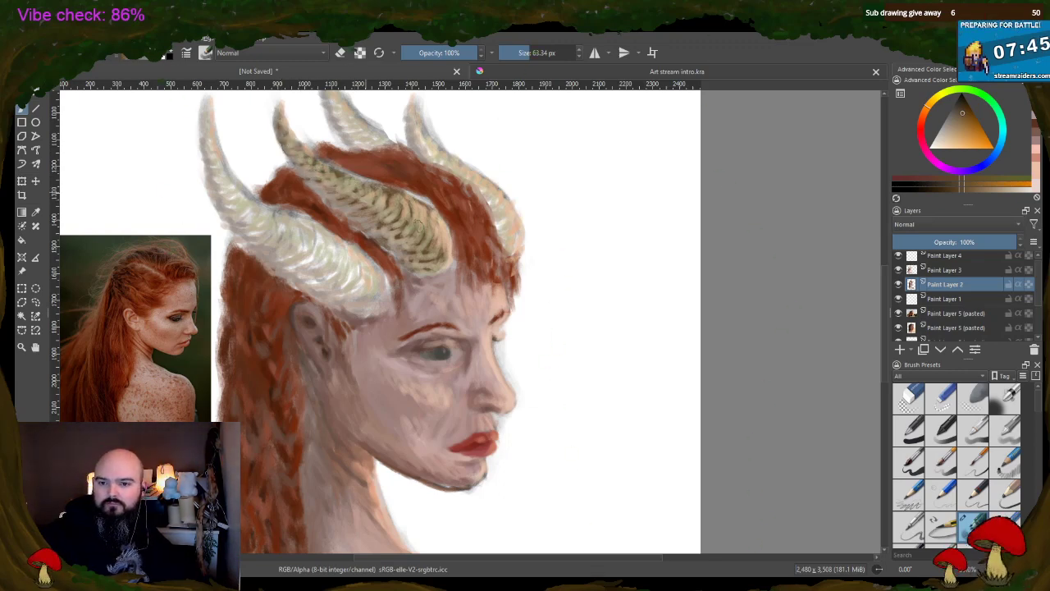
pyautogui.click(956, 125)
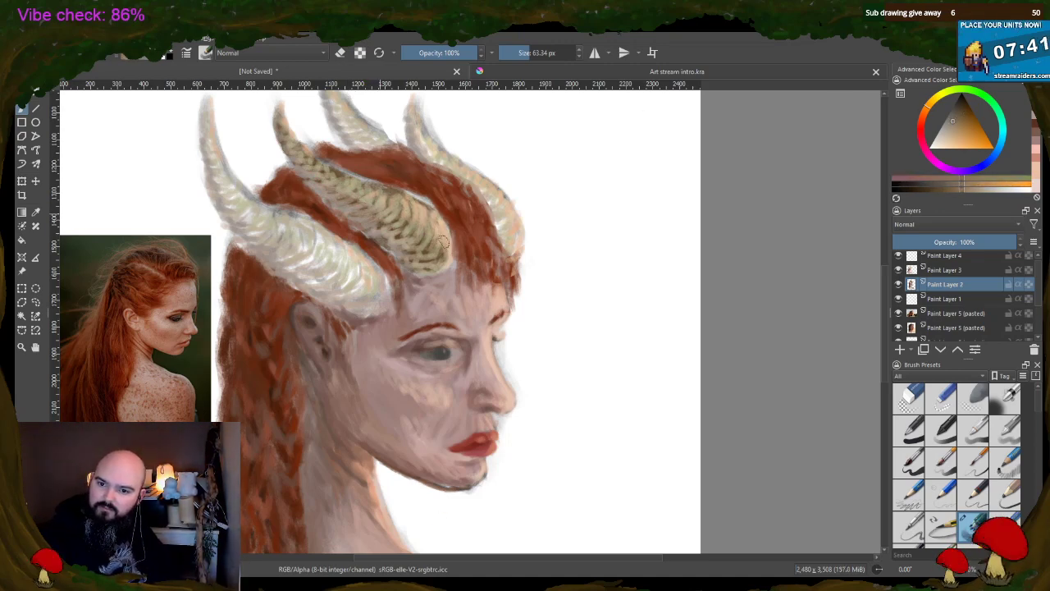
pyautogui.moveTo(441, 240); pyautogui.dragTo(395, 209)
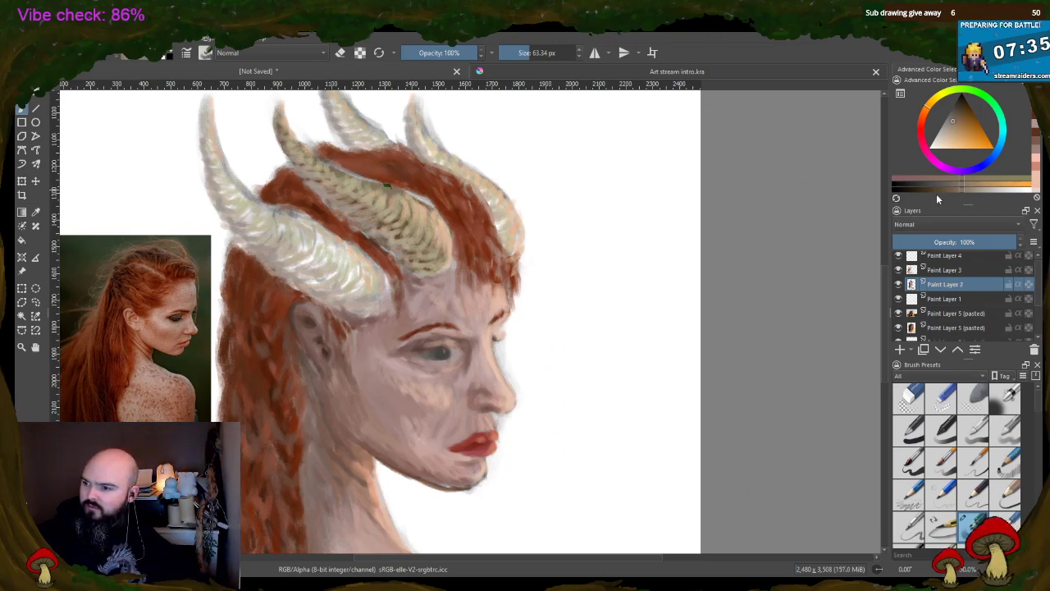
# - Shade the large horn above the ear and the two far horns with darker brown ridge strokes
pyautogui.click(931, 188)
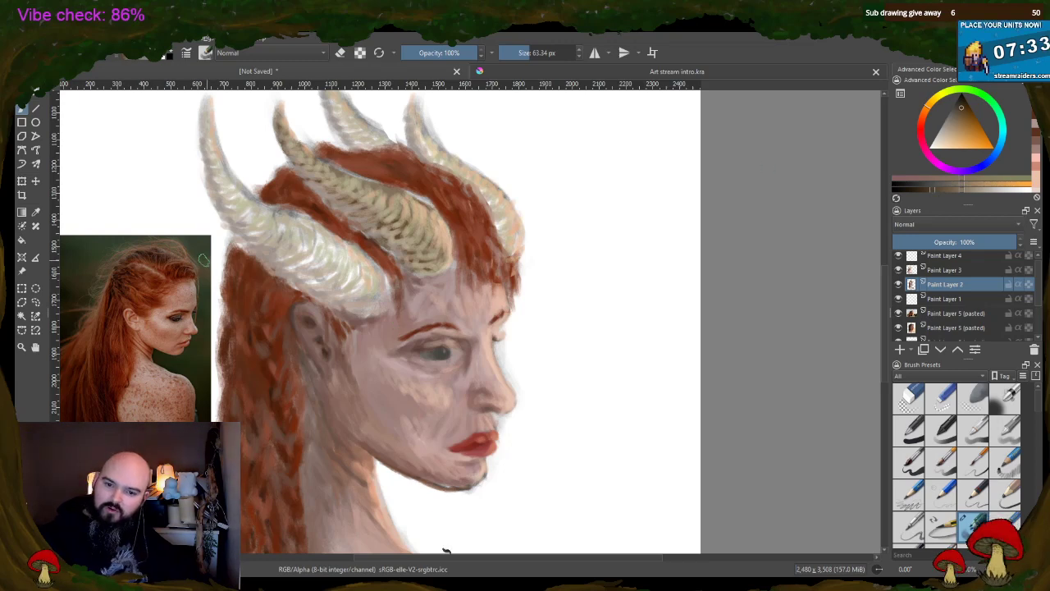
pyautogui.moveTo(251, 237)
pyautogui.mouseDown()
pyautogui.moveTo(335, 293)
pyautogui.moveTo(332, 272)
pyautogui.moveTo(371, 305)
pyautogui.mouseUp()
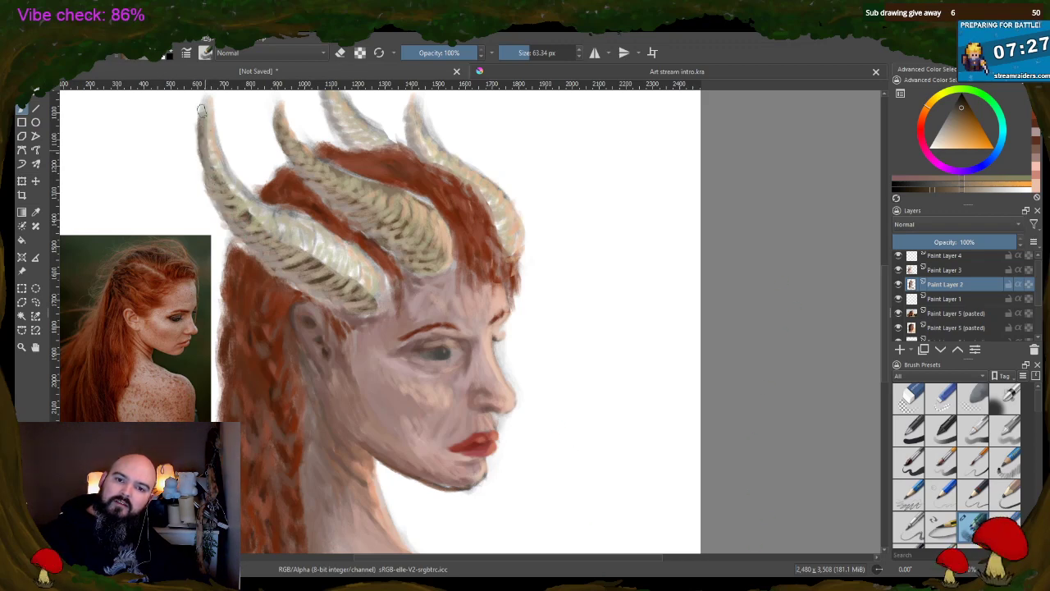
pyautogui.moveTo(223, 179)
pyautogui.mouseDown()
pyautogui.moveTo(246, 209)
pyautogui.moveTo(323, 248)
pyautogui.moveTo(376, 294)
pyautogui.mouseUp()
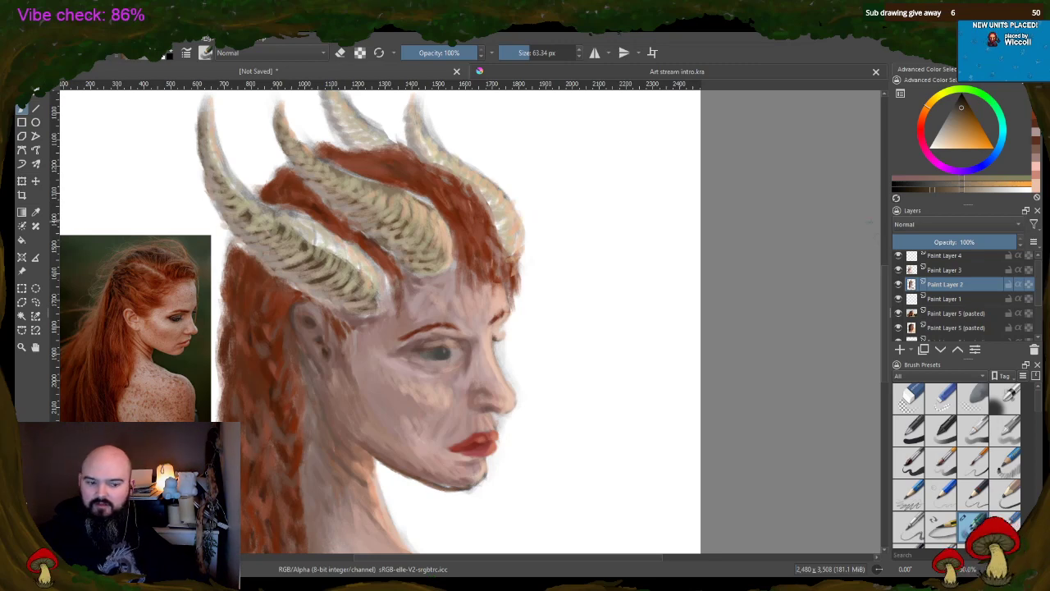
pyautogui.scroll(2, 355, 168)
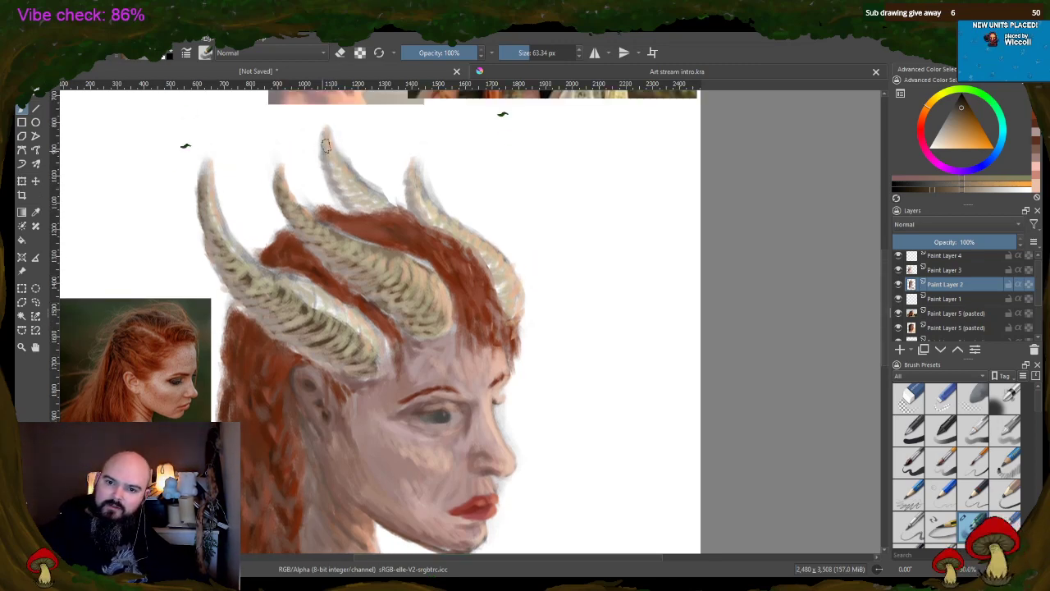
pyautogui.moveTo(324, 141)
pyautogui.mouseDown()
pyautogui.moveTo(353, 207)
pyautogui.moveTo(355, 193)
pyautogui.moveTo(372, 209)
pyautogui.moveTo(432, 209)
pyautogui.mouseUp()
pyautogui.moveTo(409, 173); pyautogui.dragTo(416, 186)
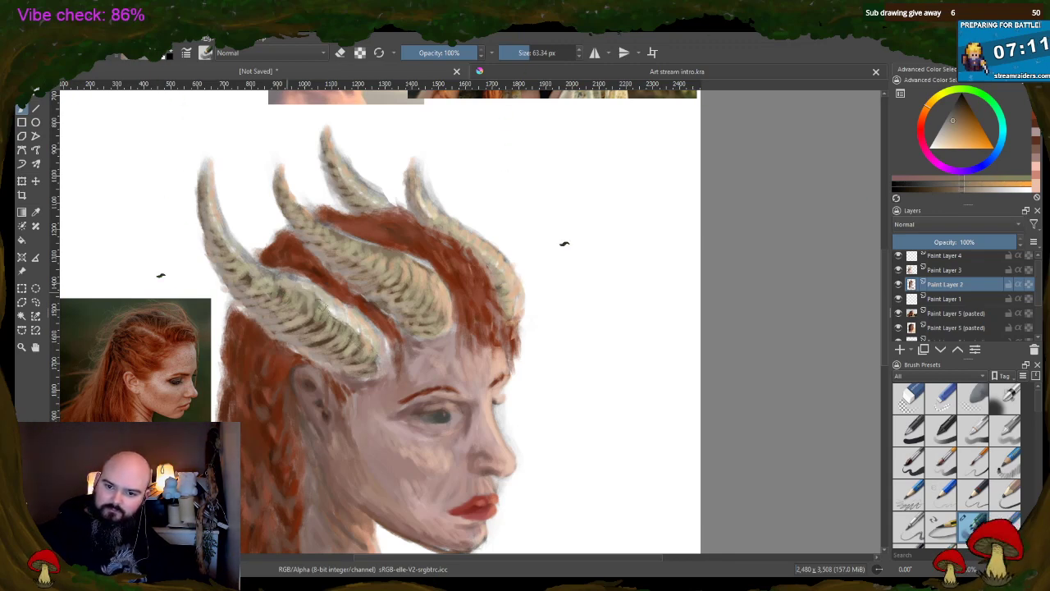
# - Blend lighter grey-brown strokes over the remaining pale areas of the horns, including the far ones
pyautogui.moveTo(328, 305)
pyautogui.mouseDown()
pyautogui.moveTo(382, 361)
pyautogui.moveTo(369, 332)
pyautogui.moveTo(379, 337)
pyautogui.mouseUp()
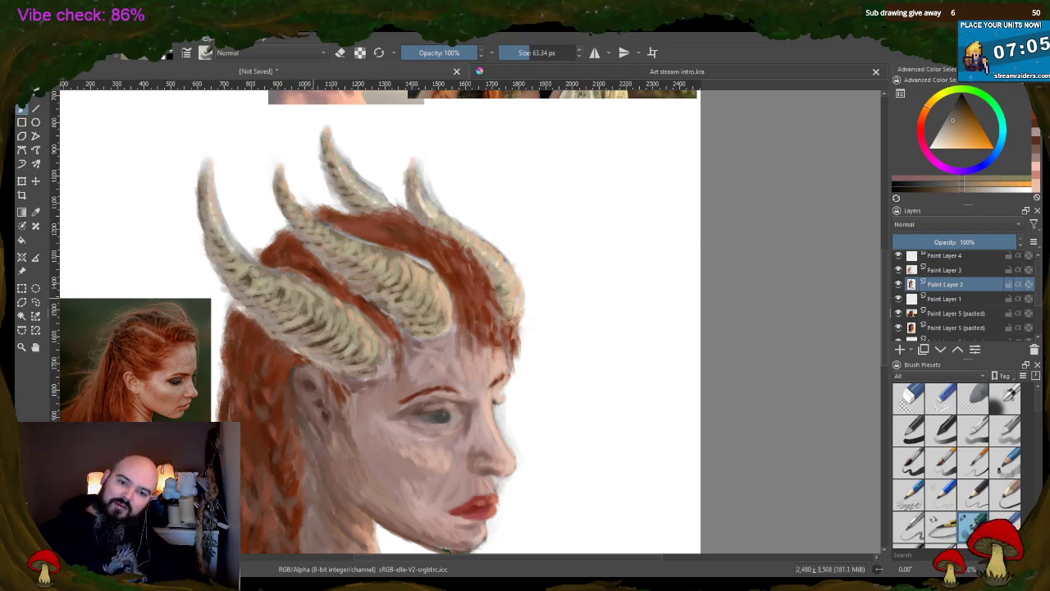
pyautogui.moveTo(253, 271); pyautogui.dragTo(212, 212)
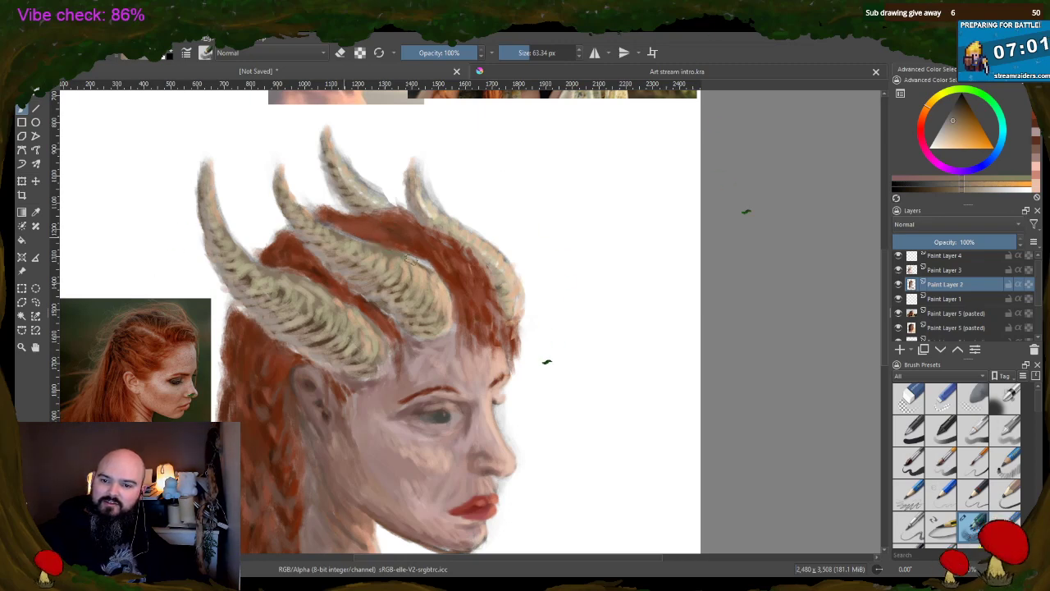
pyautogui.moveTo(428, 212); pyautogui.dragTo(414, 169)
pyautogui.moveTo(491, 254); pyautogui.dragTo(516, 297)
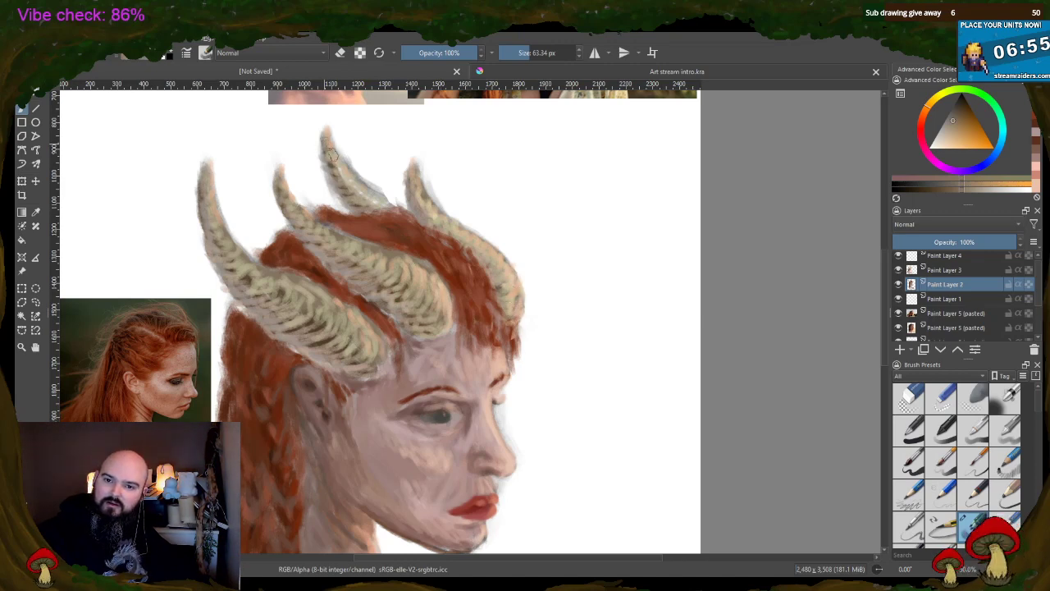
pyautogui.moveTo(380, 200); pyautogui.dragTo(319, 201)
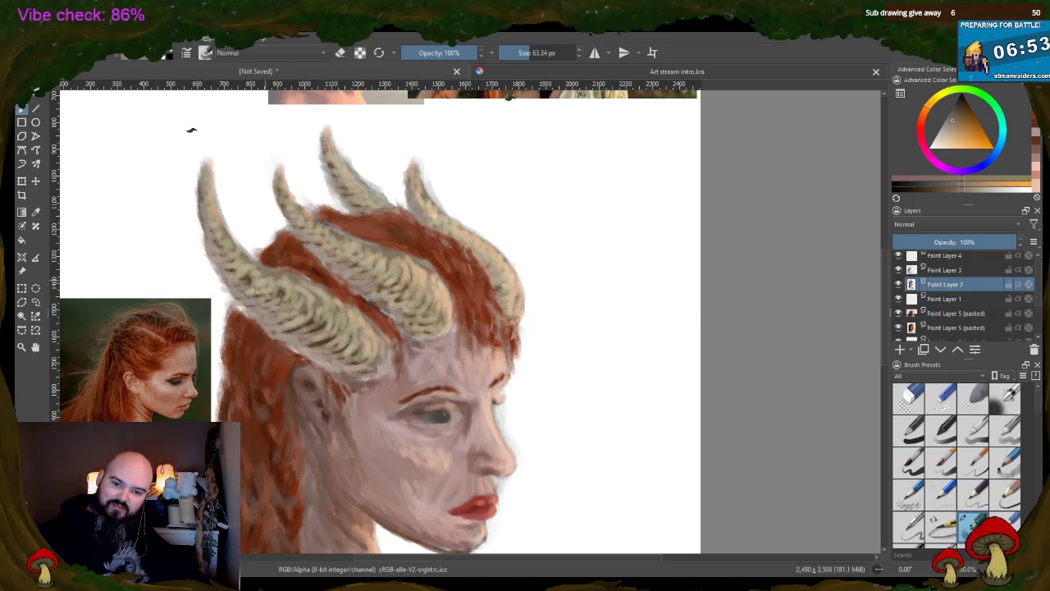
pyautogui.keyDown('ctrl'); pyautogui.click(320, 357); pyautogui.keyUp('ctrl')
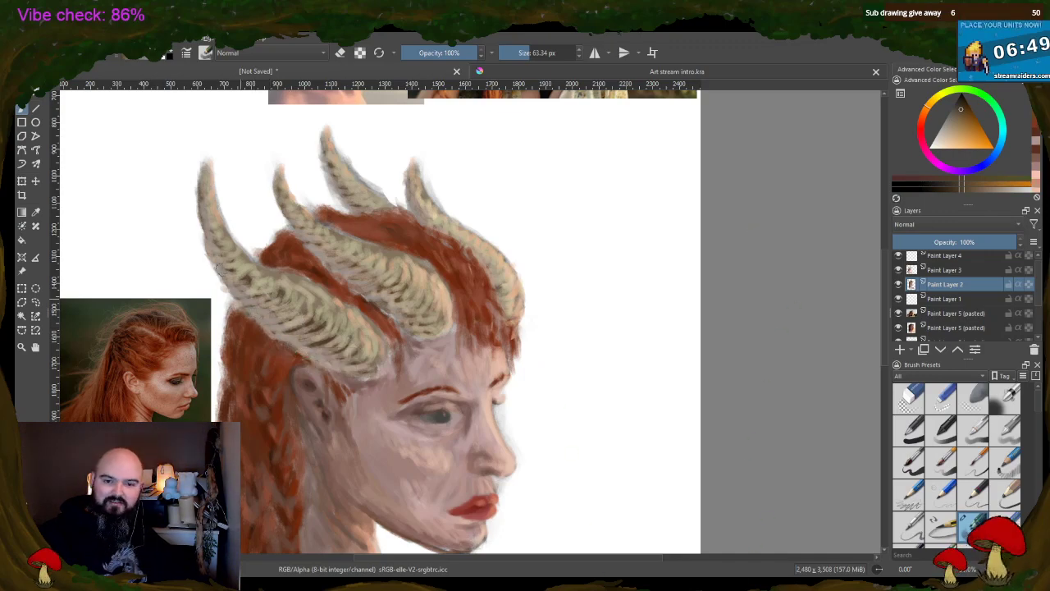
# - Hide Paint Layer 3 to expose the base colours, keeping Paint Layer 2 active
pyautogui.scroll(-3, 452, 351)
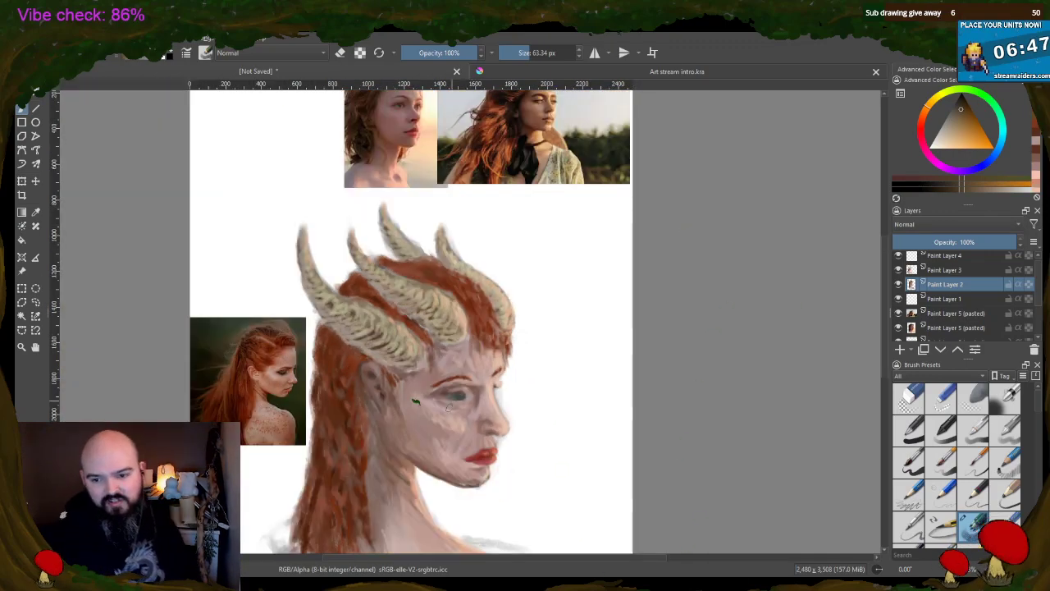
pyautogui.scroll(3, 427, 398)
pyautogui.scroll(2, 427, 397)
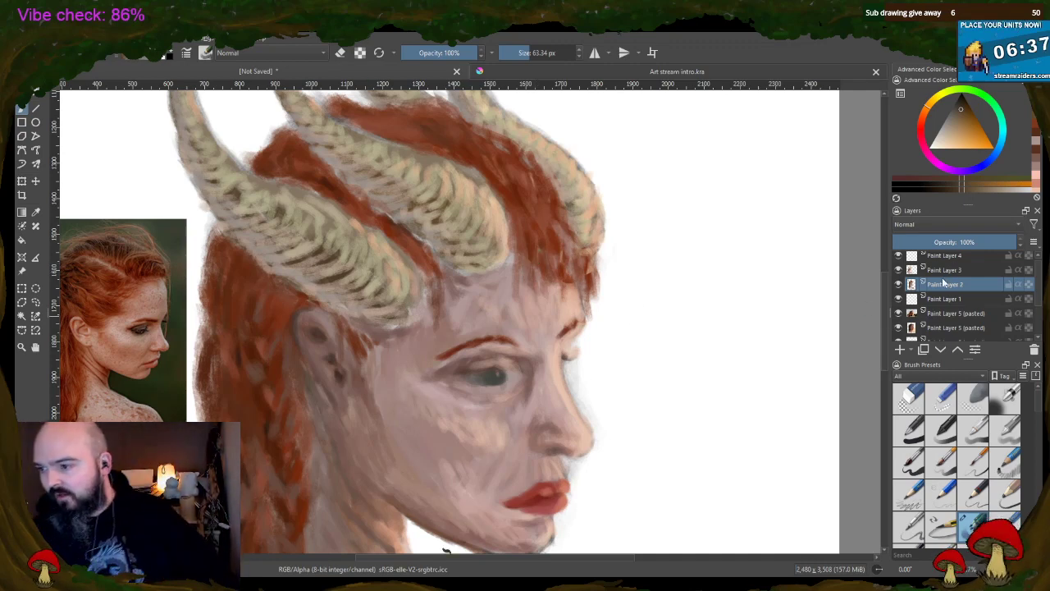
pyautogui.keyDown('ctrl'); pyautogui.click(509, 279); pyautogui.keyUp('ctrl')
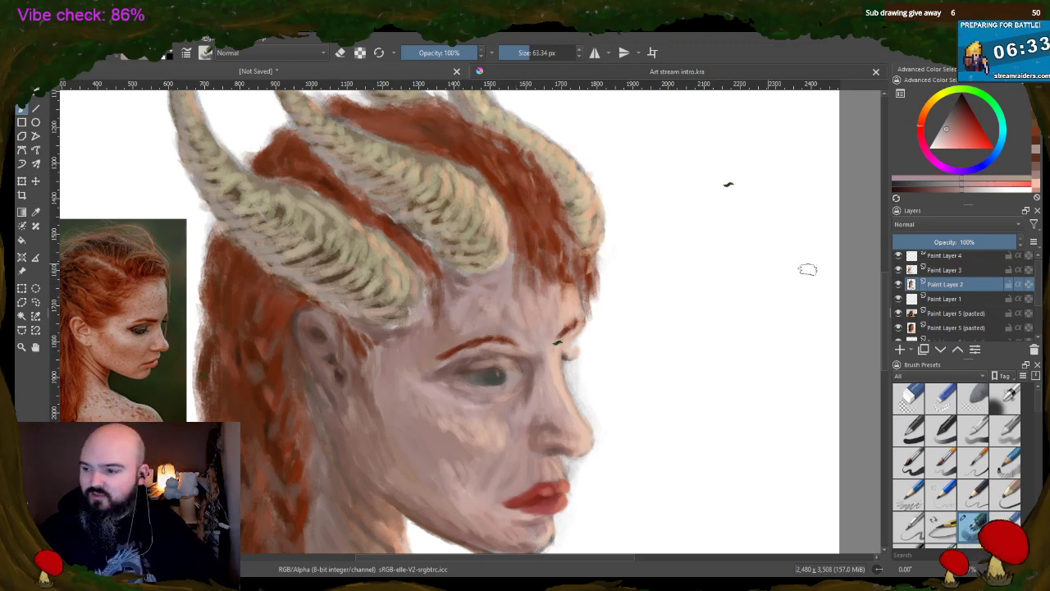
pyautogui.click(899, 269)
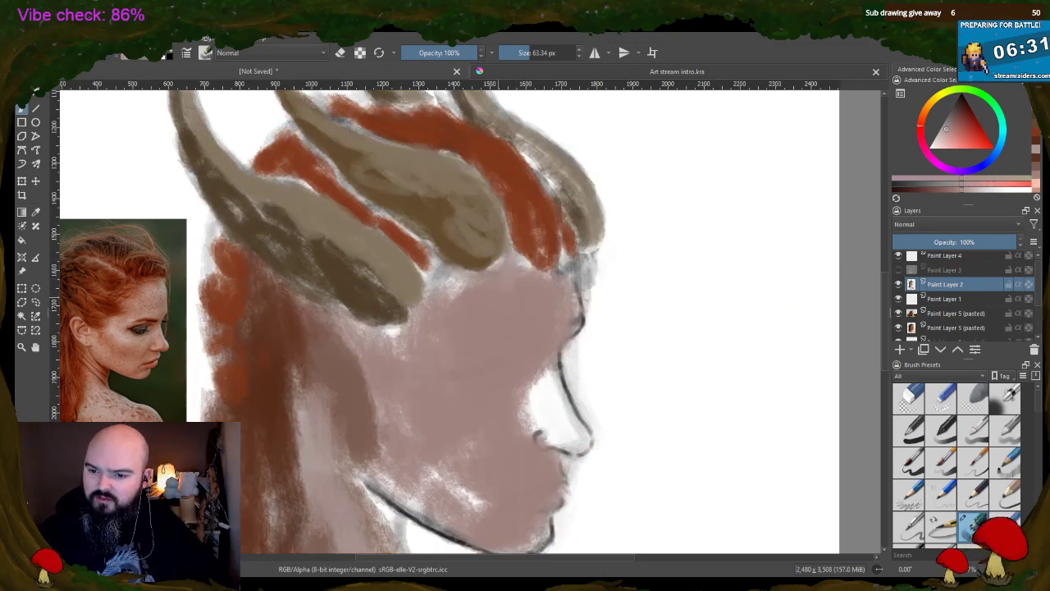
# - Fill the gaps in the nose, jaw, cheek and forehead with the mauve skin tone sampled from the face
pyautogui.keyDown('ctrl'); pyautogui.click(505, 287); pyautogui.keyUp('ctrl')
pyautogui.moveTo(529, 384)
pyautogui.mouseDown()
pyautogui.moveTo(527, 430)
pyautogui.moveTo(537, 424)
pyautogui.moveTo(530, 398)
pyautogui.moveTo(553, 442)
pyautogui.moveTo(556, 417)
pyautogui.moveTo(531, 355)
pyautogui.moveTo(557, 403)
pyautogui.moveTo(550, 354)
pyautogui.moveTo(581, 433)
pyautogui.mouseUp()
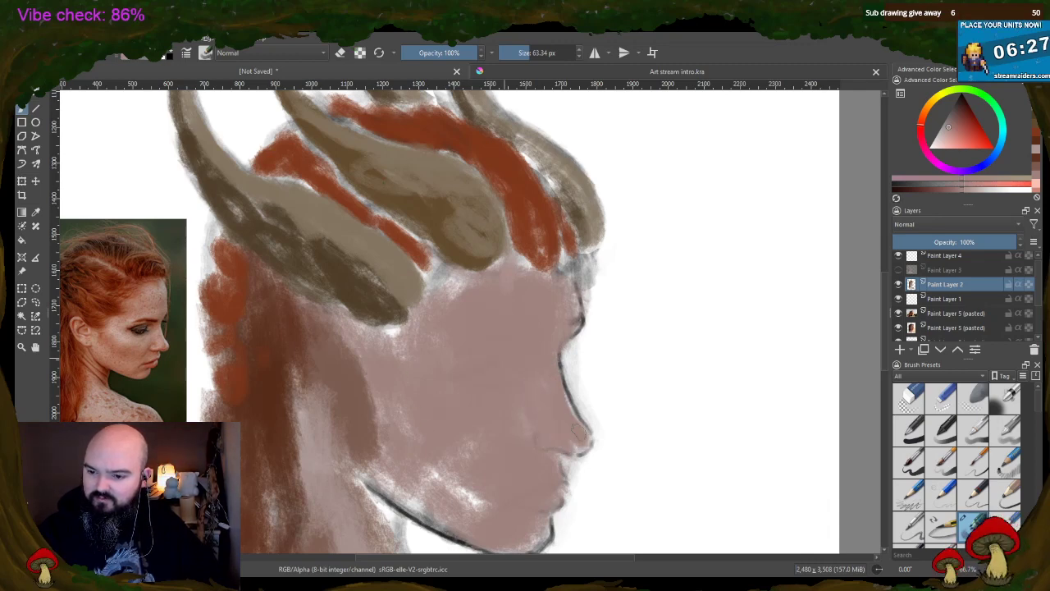
pyautogui.moveTo(478, 476)
pyautogui.mouseDown()
pyautogui.moveTo(487, 508)
pyautogui.moveTo(405, 430)
pyautogui.moveTo(409, 457)
pyautogui.moveTo(465, 511)
pyautogui.moveTo(432, 486)
pyautogui.moveTo(367, 476)
pyautogui.moveTo(431, 517)
pyautogui.moveTo(422, 516)
pyautogui.moveTo(537, 542)
pyautogui.mouseUp()
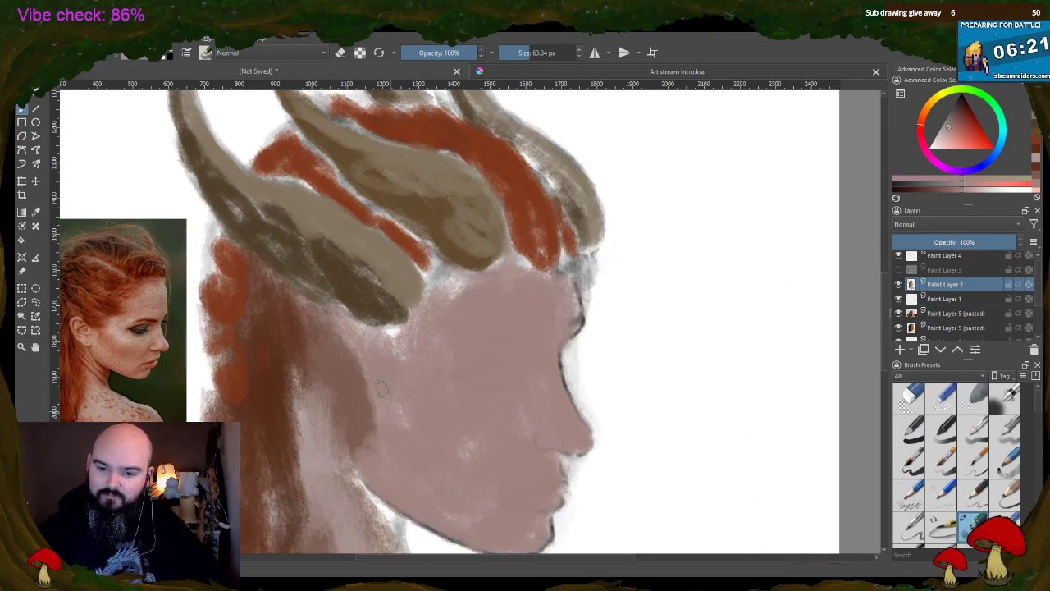
pyautogui.moveTo(435, 305)
pyautogui.mouseDown()
pyautogui.moveTo(435, 273)
pyautogui.moveTo(451, 306)
pyautogui.moveTo(451, 273)
pyautogui.moveTo(484, 281)
pyautogui.mouseUp()
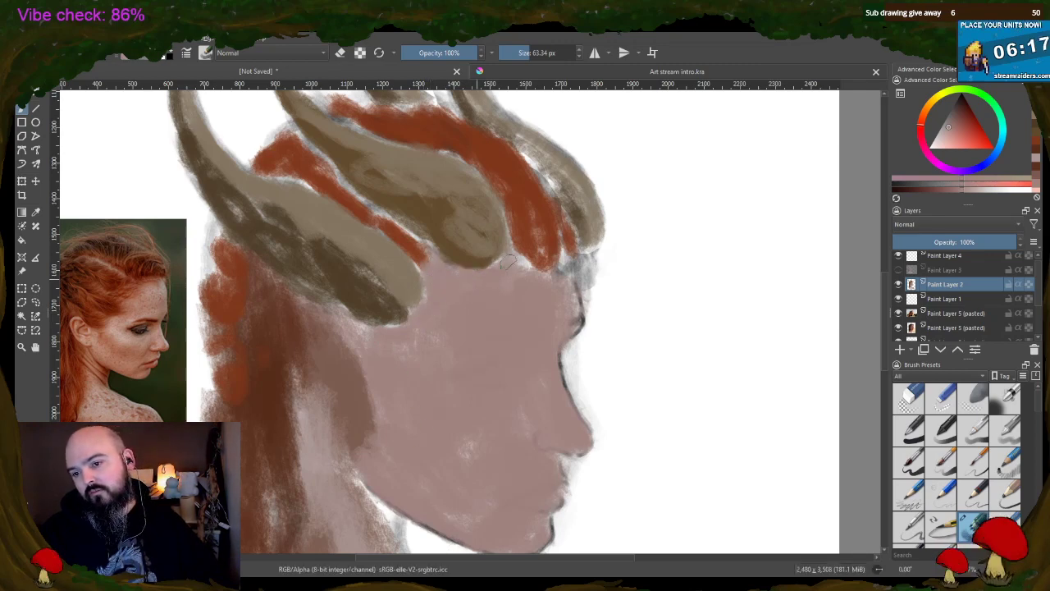
pyautogui.moveTo(565, 306); pyautogui.dragTo(571, 276)
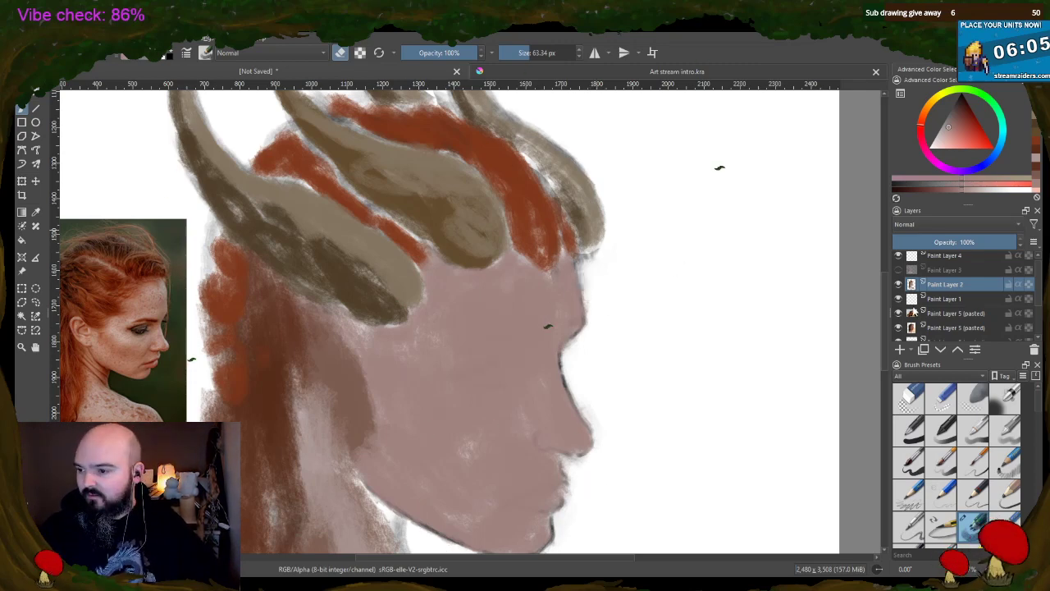
# - Fill the gaps in the neck and upper back with sampled tones, brown under the jaw and pale mauve across the shoulders
pyautogui.scroll(-5, 767, 411)
pyautogui.keyDown('ctrl'); pyautogui.click(409, 340); pyautogui.keyUp('ctrl')
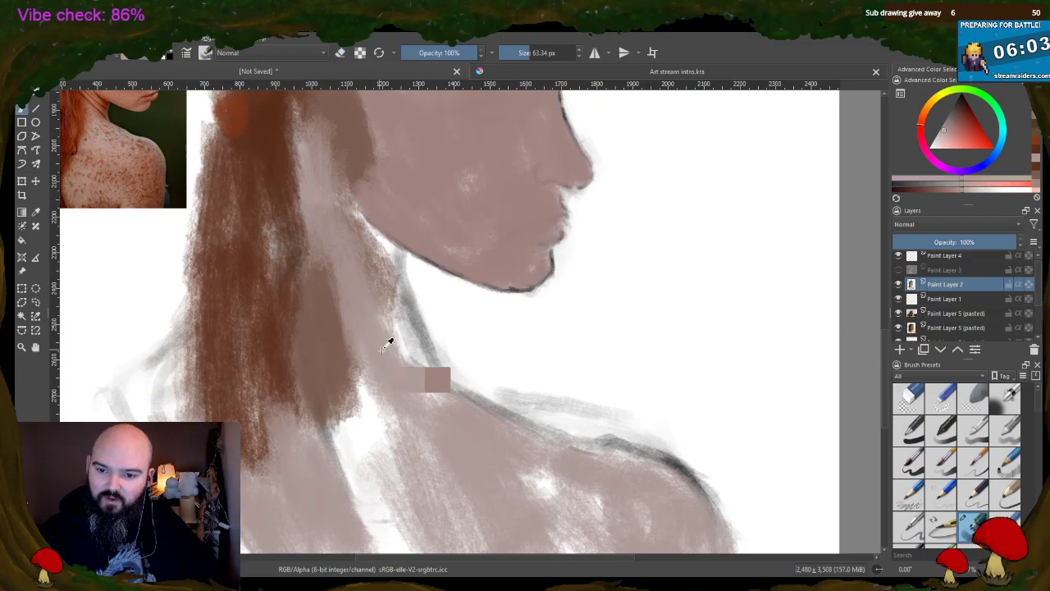
pyautogui.keyDown('ctrl'); pyautogui.click(328, 332); pyautogui.keyUp('ctrl')
pyautogui.moveTo(361, 225)
pyautogui.mouseDown()
pyautogui.moveTo(399, 277)
pyautogui.moveTo(402, 264)
pyautogui.mouseUp()
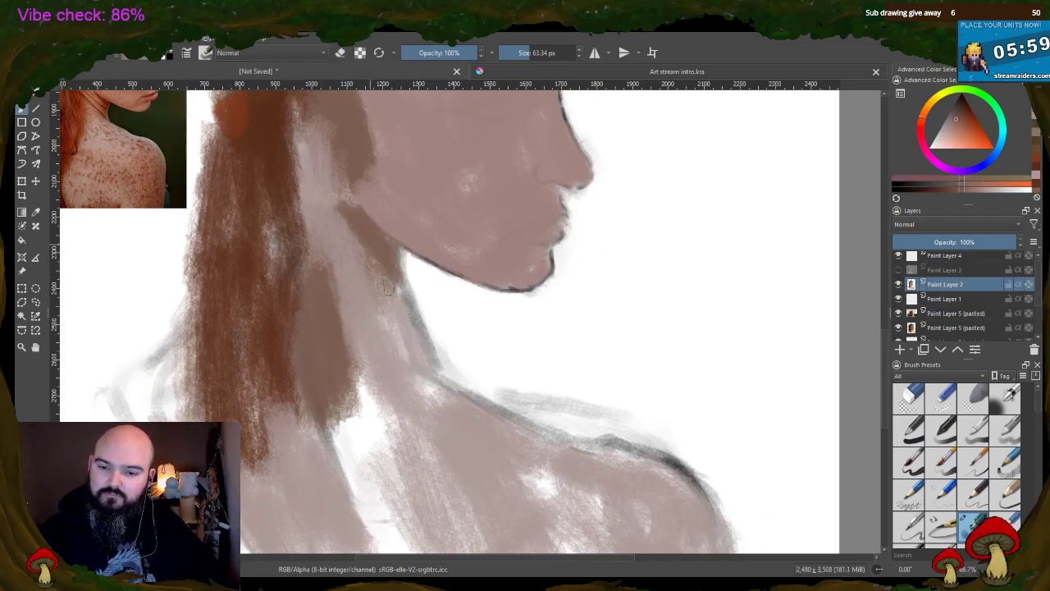
pyautogui.keyDown('ctrl'); pyautogui.click(337, 481); pyautogui.keyUp('ctrl')
pyautogui.moveTo(361, 488)
pyautogui.mouseDown()
pyautogui.moveTo(406, 509)
pyautogui.moveTo(370, 399)
pyautogui.moveTo(350, 458)
pyautogui.moveTo(375, 552)
pyautogui.moveTo(406, 447)
pyautogui.moveTo(377, 372)
pyautogui.moveTo(434, 432)
pyautogui.moveTo(472, 415)
pyautogui.moveTo(559, 530)
pyautogui.moveTo(540, 464)
pyautogui.moveTo(615, 521)
pyautogui.moveTo(706, 487)
pyautogui.moveTo(592, 466)
pyautogui.moveTo(654, 456)
pyautogui.moveTo(587, 448)
pyautogui.moveTo(685, 497)
pyautogui.moveTo(706, 525)
pyautogui.mouseUp()
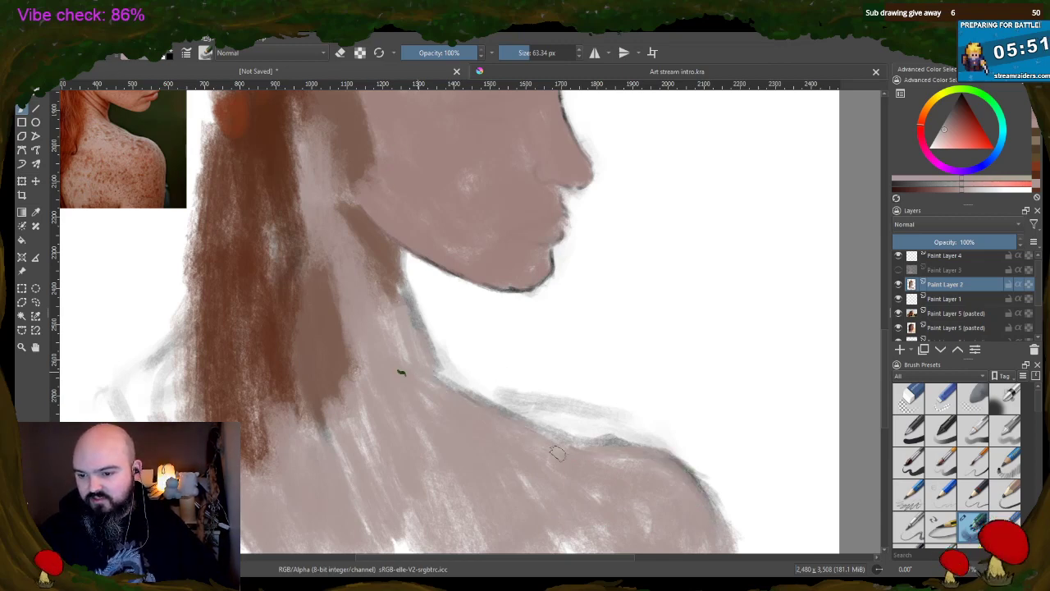
# - Erase the stray grey sketch marks above the near shoulder and beside the neck, and fill the far shoulder with the skin tone
pyautogui.click(340, 53)
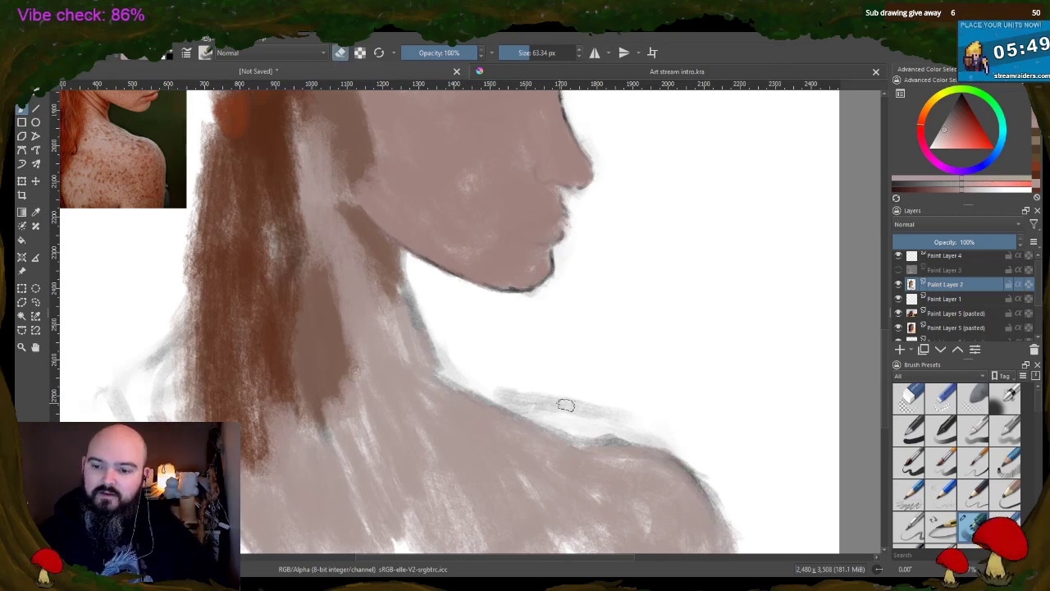
pyautogui.moveTo(563, 403)
pyautogui.mouseDown()
pyautogui.moveTo(509, 384)
pyautogui.moveTo(529, 408)
pyautogui.moveTo(580, 424)
pyautogui.moveTo(571, 403)
pyautogui.moveTo(541, 395)
pyautogui.mouseUp()
pyautogui.moveTo(607, 432)
pyautogui.mouseDown()
pyautogui.moveTo(694, 452)
pyautogui.moveTo(680, 438)
pyautogui.moveTo(736, 525)
pyautogui.mouseUp()
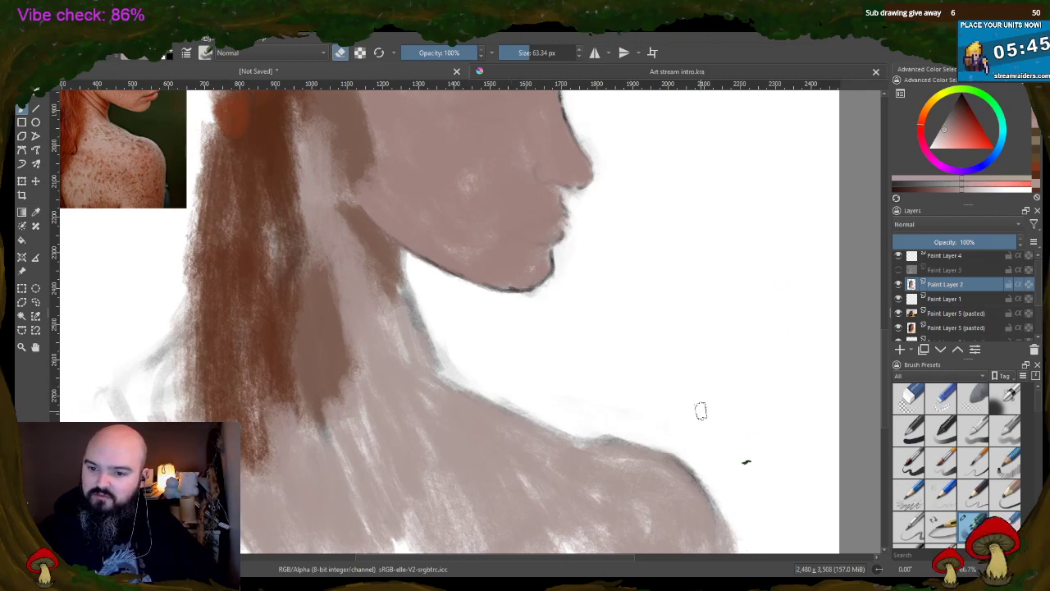
pyautogui.moveTo(455, 358); pyautogui.dragTo(439, 350)
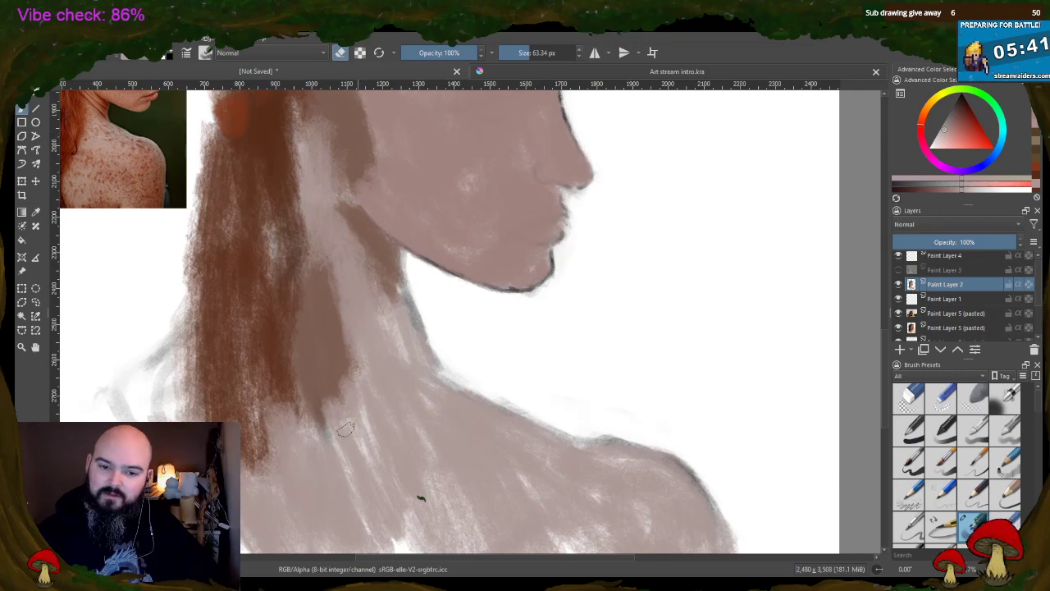
pyautogui.press('e')
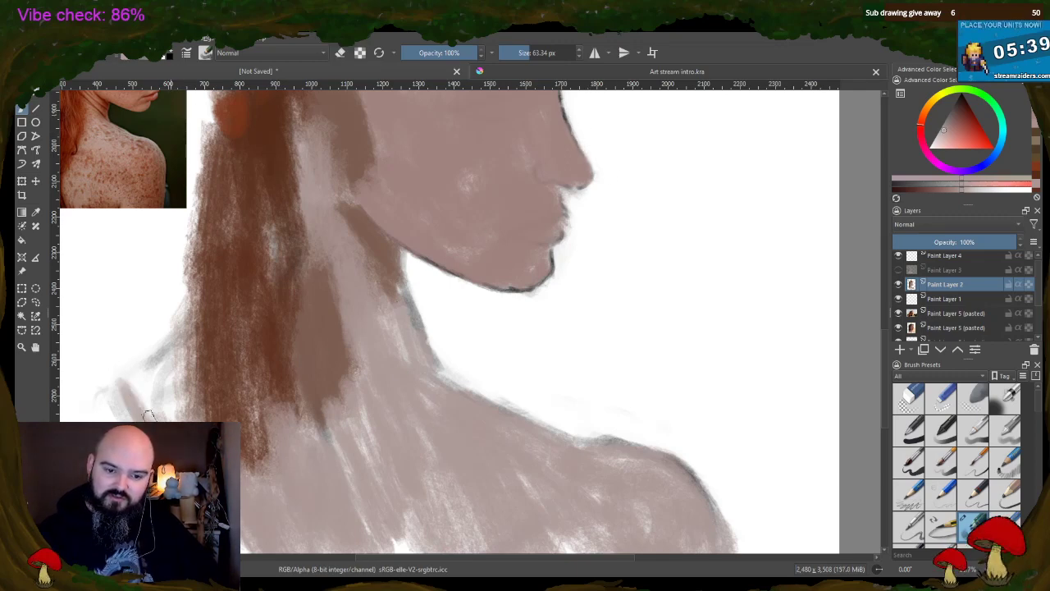
pyautogui.moveTo(149, 385)
pyautogui.mouseDown()
pyautogui.moveTo(171, 416)
pyautogui.moveTo(181, 366)
pyautogui.moveTo(155, 394)
pyautogui.moveTo(111, 385)
pyautogui.mouseUp()
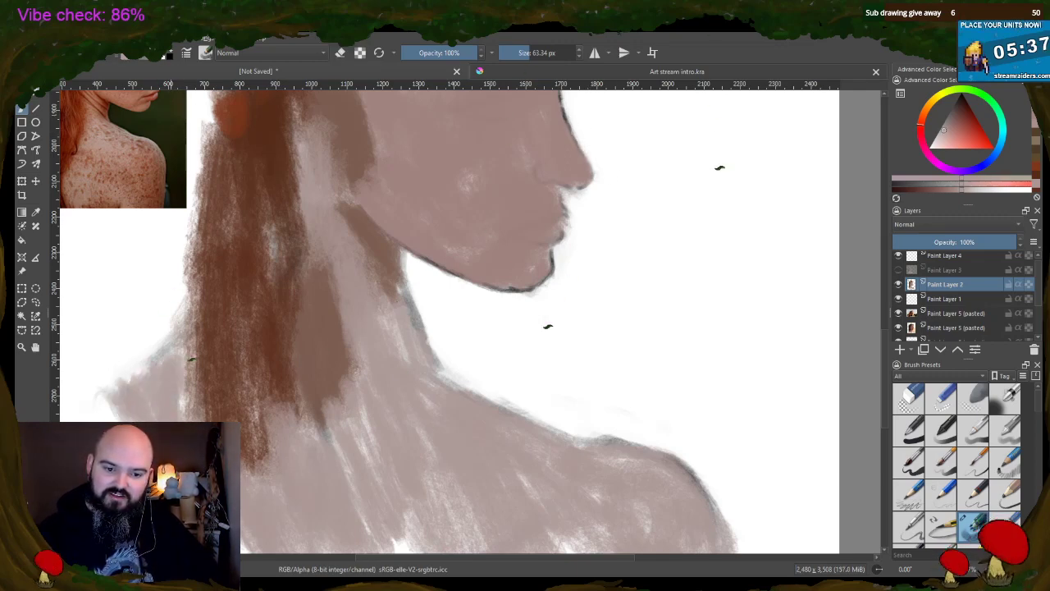
# - Fill out the lower hair with dark reddish-brown sampled from it, covering the ragged outer edge and the pale gaps
pyautogui.keyDown('ctrl'); pyautogui.click(231, 375); pyautogui.keyUp('ctrl')
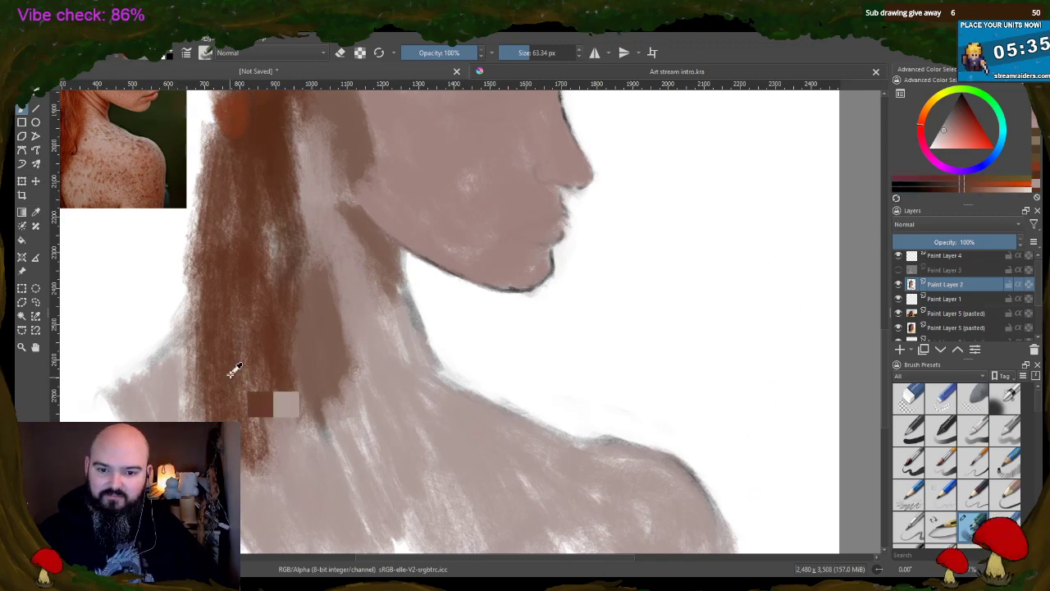
pyautogui.moveTo(177, 347); pyautogui.dragTo(195, 415)
pyautogui.moveTo(249, 366); pyautogui.dragTo(266, 445)
pyautogui.moveTo(250, 335); pyautogui.dragTo(264, 410)
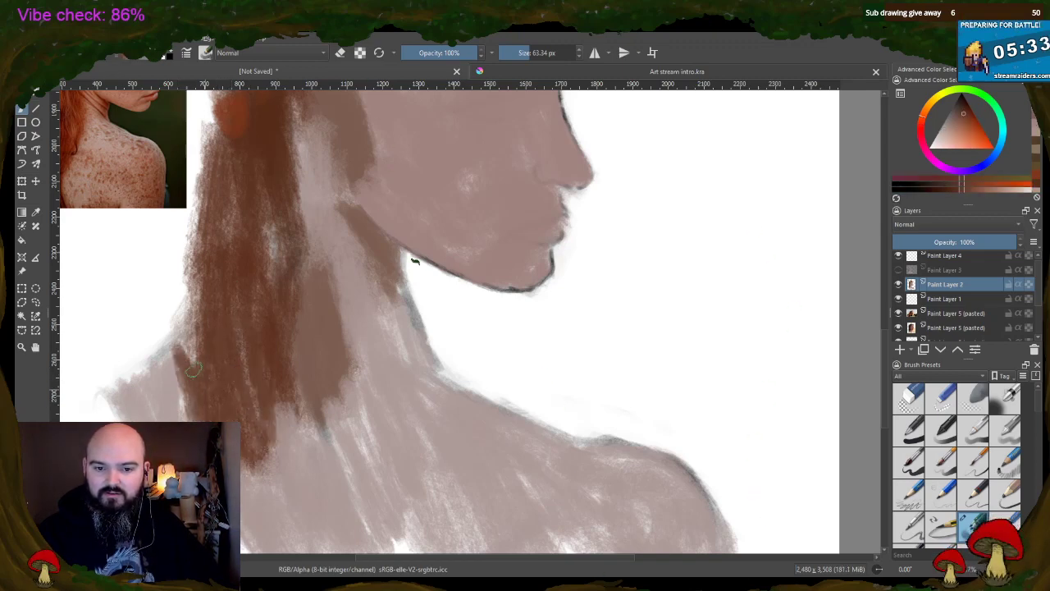
pyautogui.moveTo(194, 369)
pyautogui.mouseDown()
pyautogui.moveTo(202, 318)
pyautogui.moveTo(202, 247)
pyautogui.mouseUp()
pyautogui.moveTo(252, 284)
pyautogui.mouseDown()
pyautogui.moveTo(270, 206)
pyautogui.moveTo(297, 267)
pyautogui.mouseUp()
# - Blend orange-red sampled from the hair down its back edge, below the large horn and across the crown between the horns
pyautogui.scroll(5, 237, 279)
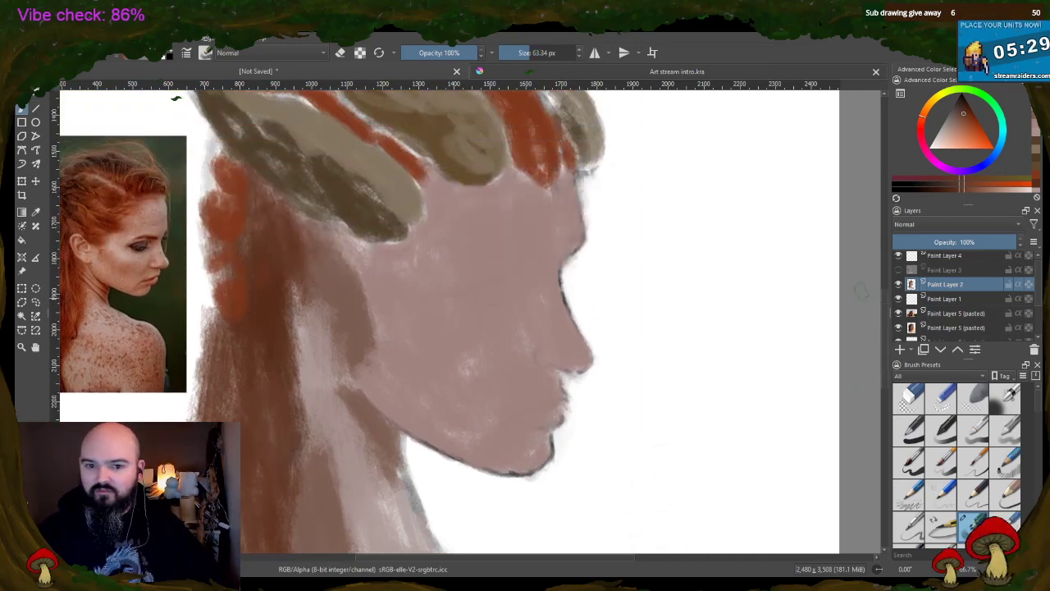
pyautogui.keyDown('ctrl'); pyautogui.click(236, 295); pyautogui.keyUp('ctrl')
pyautogui.moveTo(216, 302)
pyautogui.mouseDown()
pyautogui.moveTo(212, 347)
pyautogui.moveTo(239, 384)
pyautogui.moveTo(223, 413)
pyautogui.mouseUp()
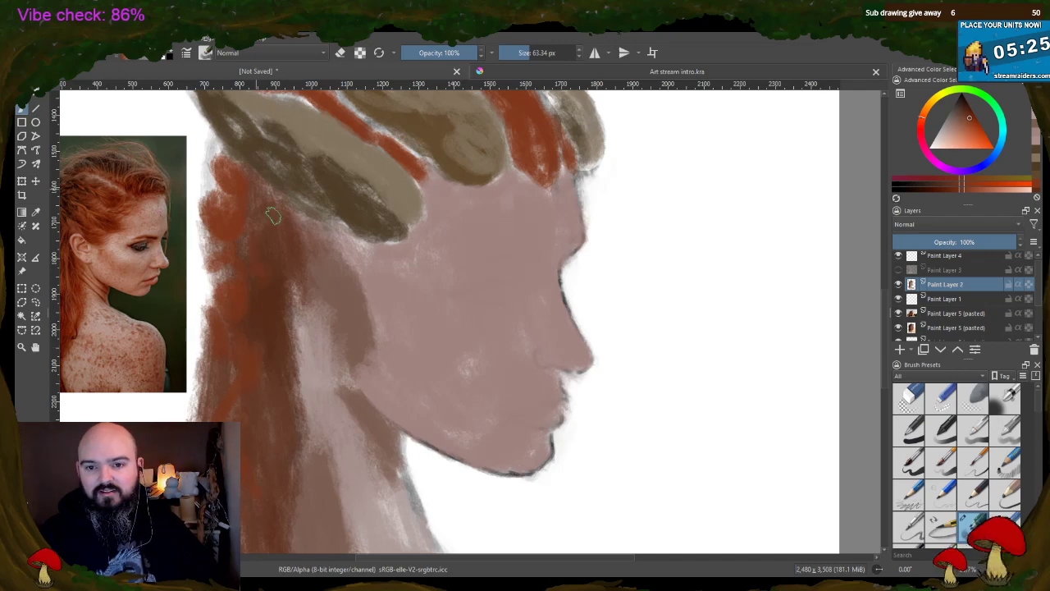
pyautogui.moveTo(273, 215); pyautogui.dragTo(294, 196)
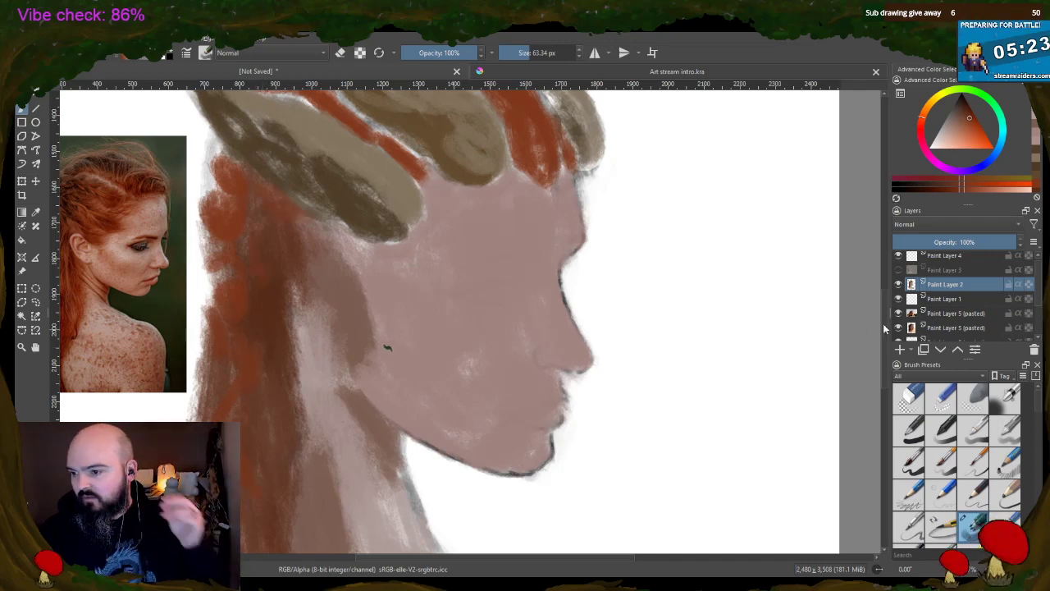
pyautogui.scroll(4, 410, 329)
pyautogui.moveTo(266, 215)
pyautogui.mouseDown()
pyautogui.moveTo(321, 240)
pyautogui.moveTo(301, 213)
pyautogui.moveTo(321, 215)
pyautogui.moveTo(308, 190)
pyautogui.moveTo(332, 187)
pyautogui.mouseUp()
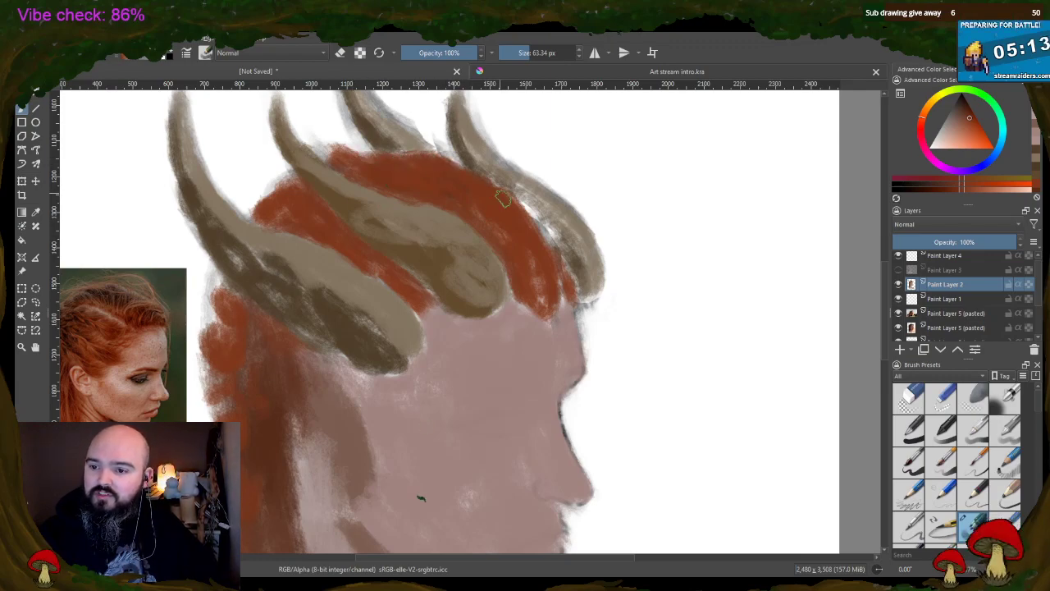
# - Show Paint Layer 3 again and check the whole portrait over the base colours
pyautogui.click(898, 270)
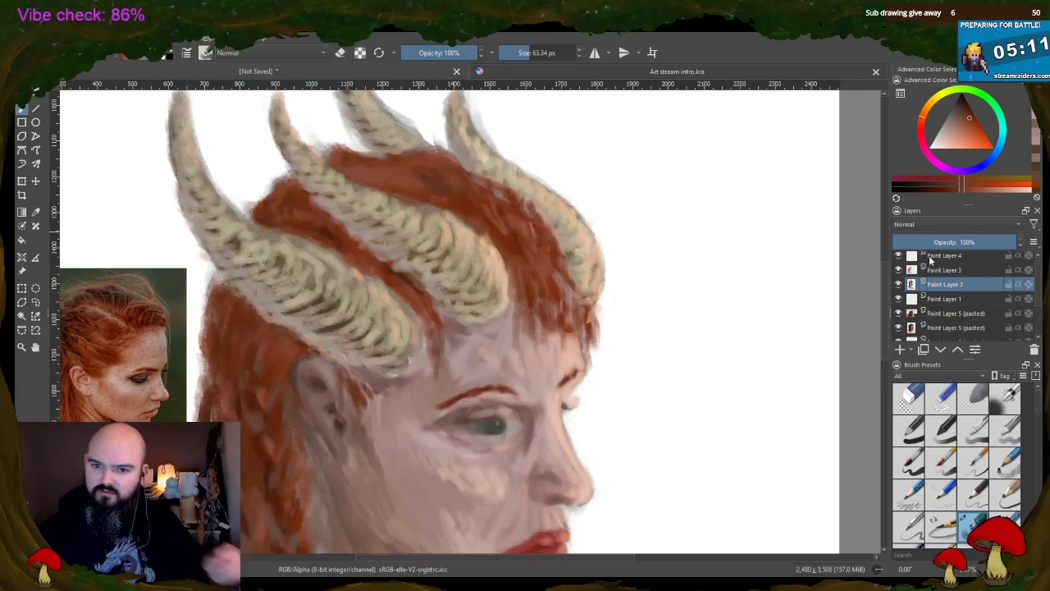
pyautogui.scroll(-3, 636, 367)
pyautogui.scroll(3, 603, 462)
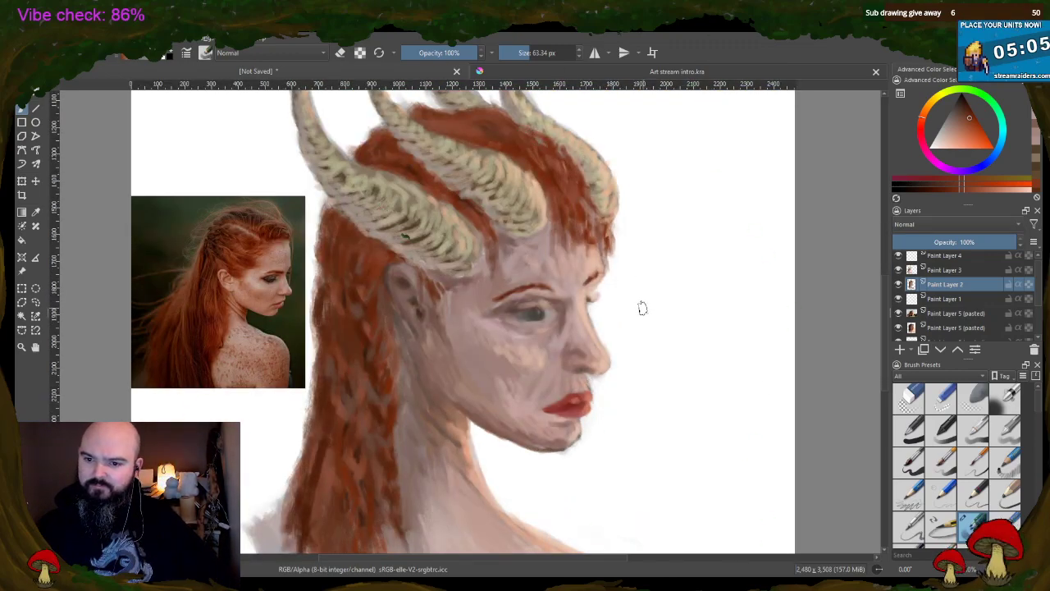
pyautogui.scroll(-1, 652, 394)
pyautogui.scroll(1, 687, 352)
pyautogui.scroll(-1, 705, 277)
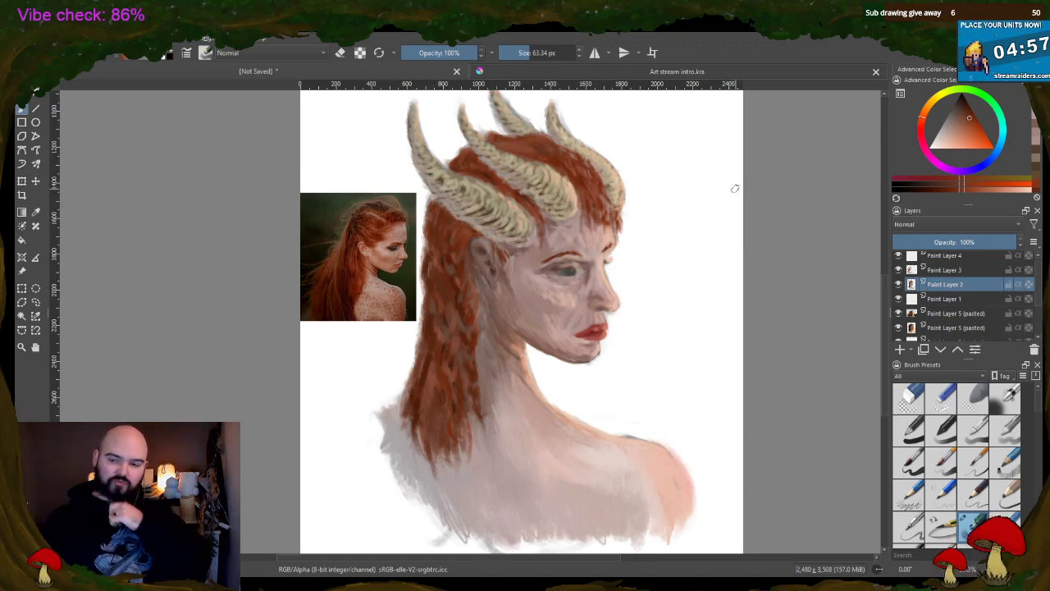
# - Make Paint Layer 3 active and toggle the visibility of Paint Layer 2 and Paint Layer 3 to compare detail with base
pyautogui.click(952, 270)
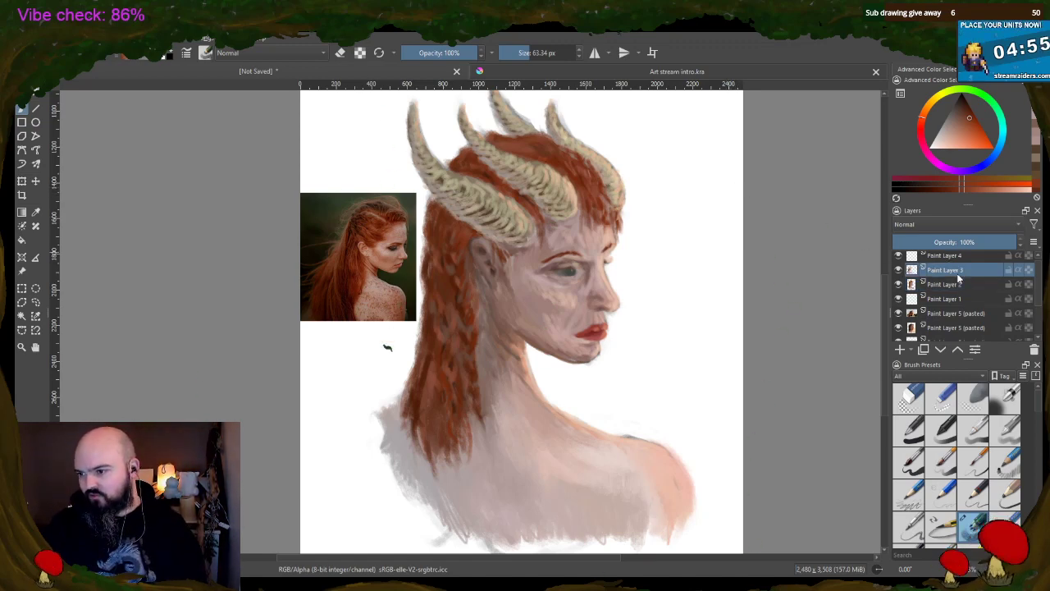
pyautogui.click(899, 279)
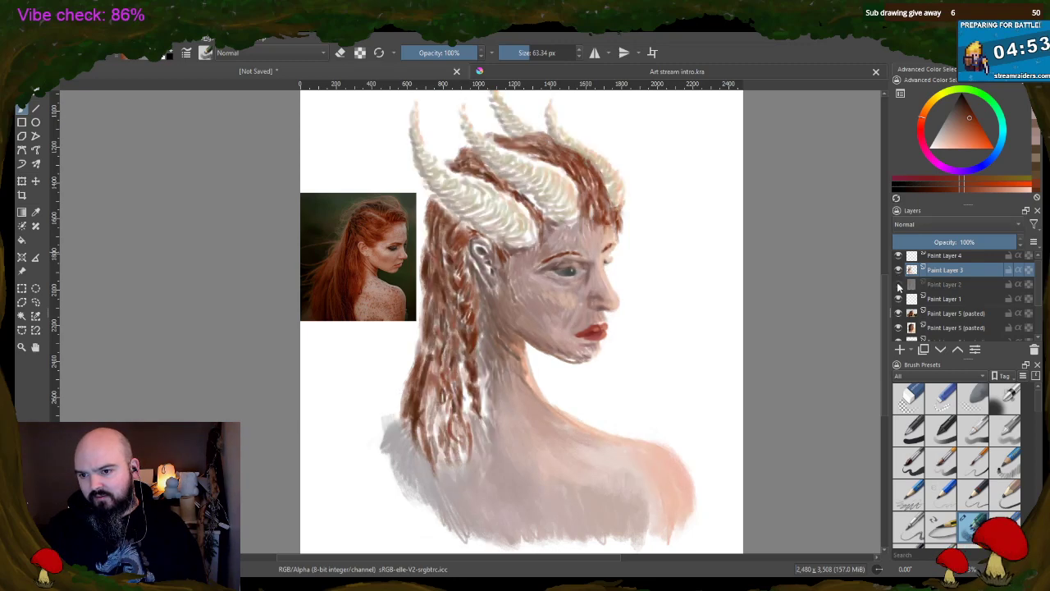
pyautogui.click(898, 280)
pyautogui.click(899, 271)
pyautogui.click(899, 271)
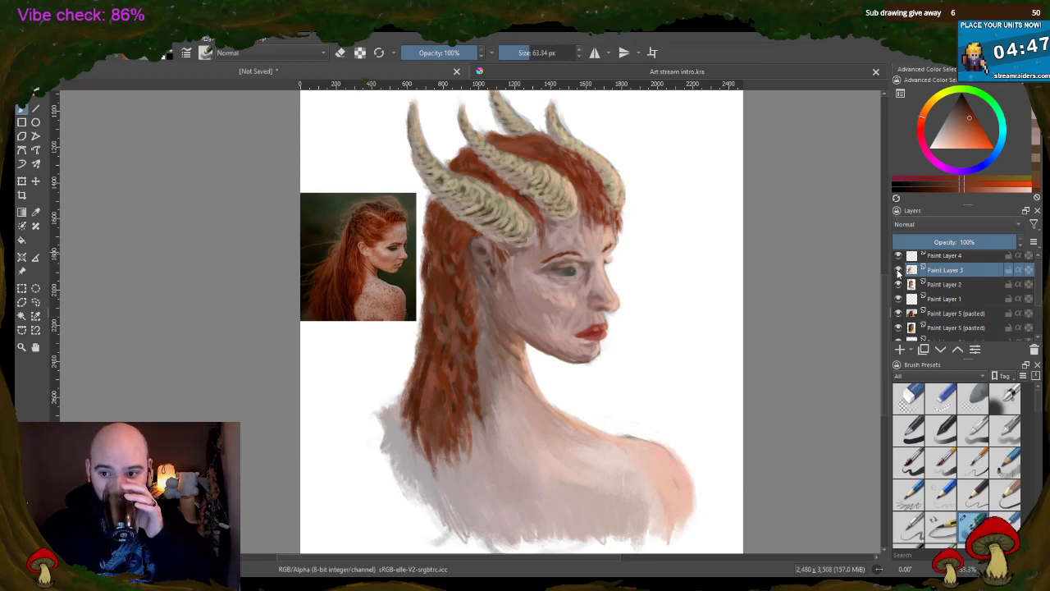
# - Move the reference photo of the woman with the black neck scarf down beside the portrait's face
pyautogui.scroll(1, 887, 308)
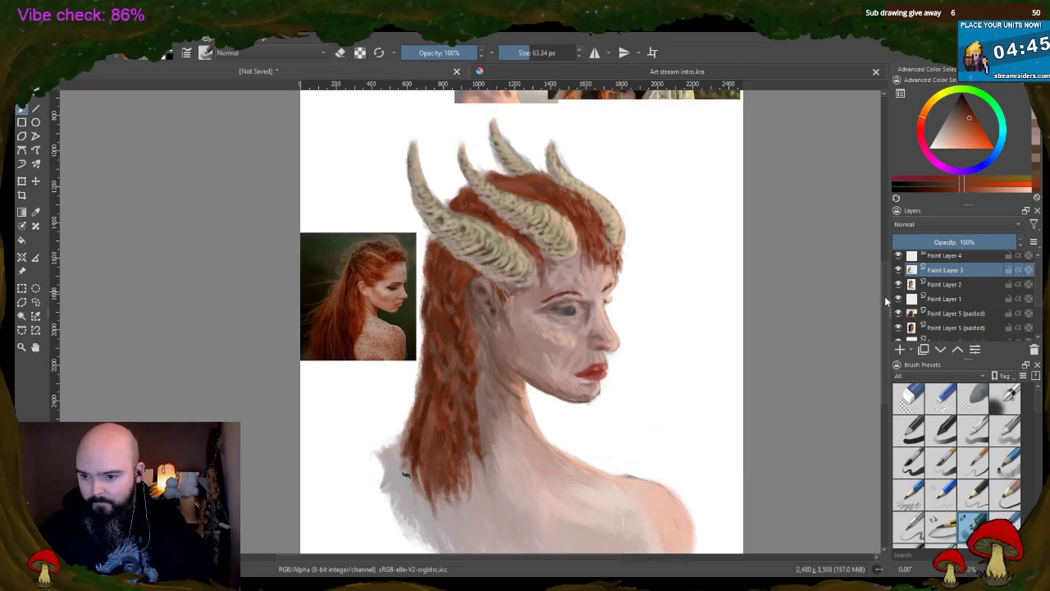
pyautogui.hscroll(1, 480, 556)
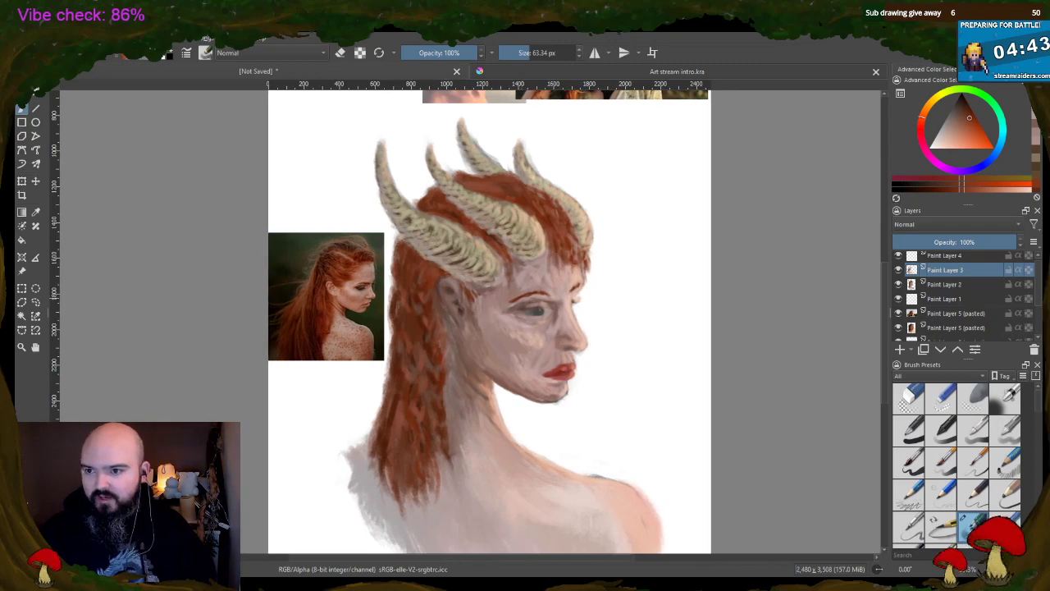
pyautogui.scroll(3, 872, 244)
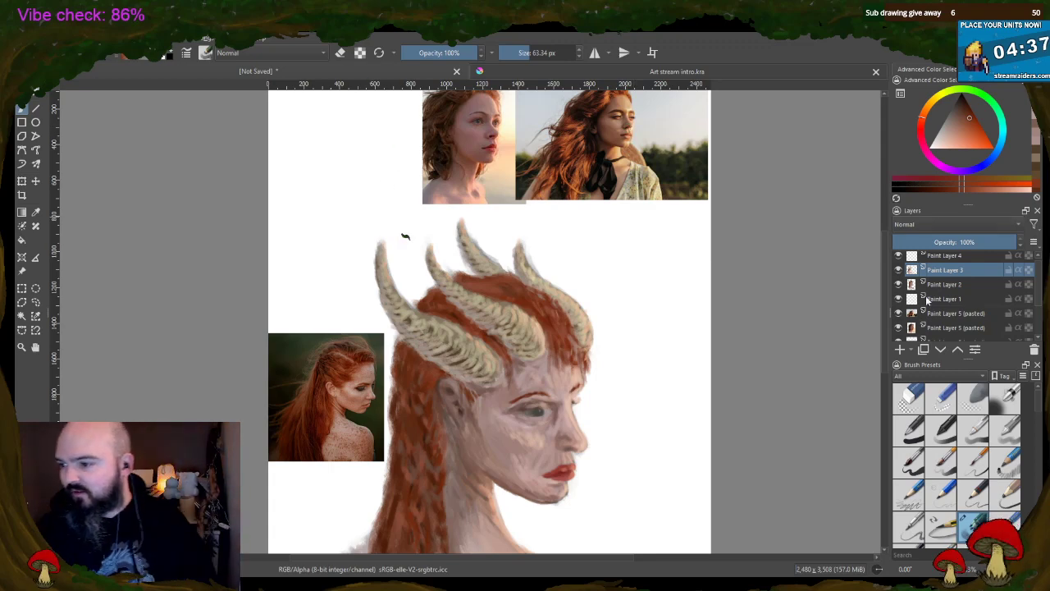
pyautogui.click(949, 314)
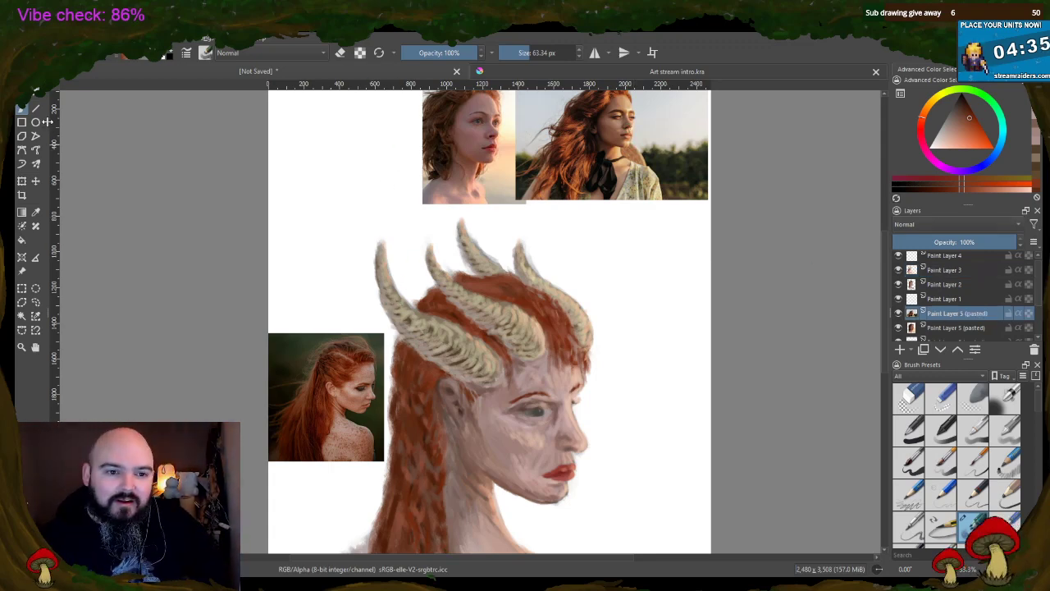
pyautogui.click(36, 181)
pyautogui.moveTo(627, 181); pyautogui.dragTo(601, 400)
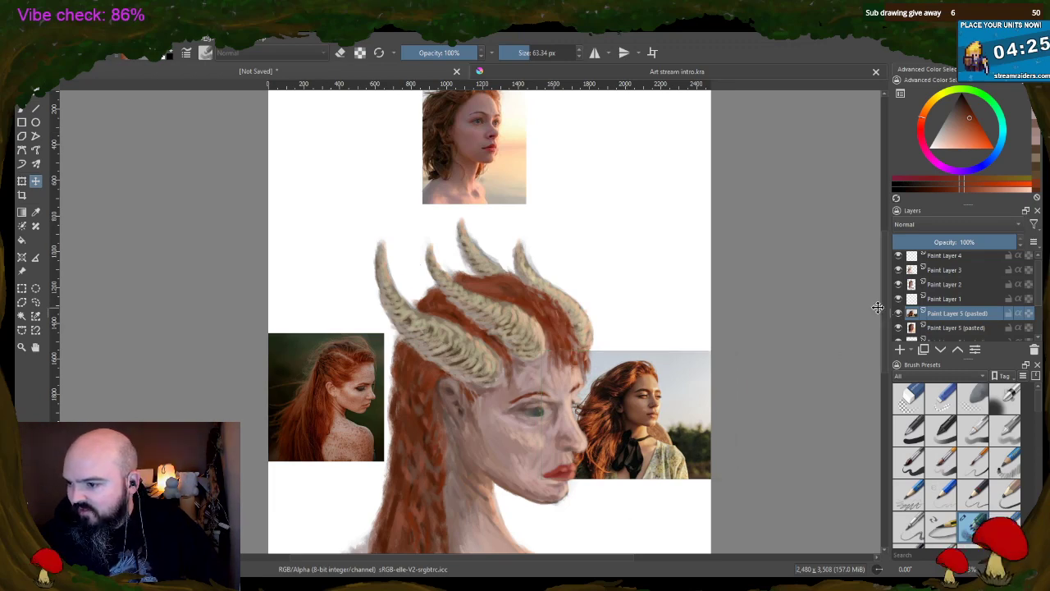
pyautogui.scroll(-2, 887, 330)
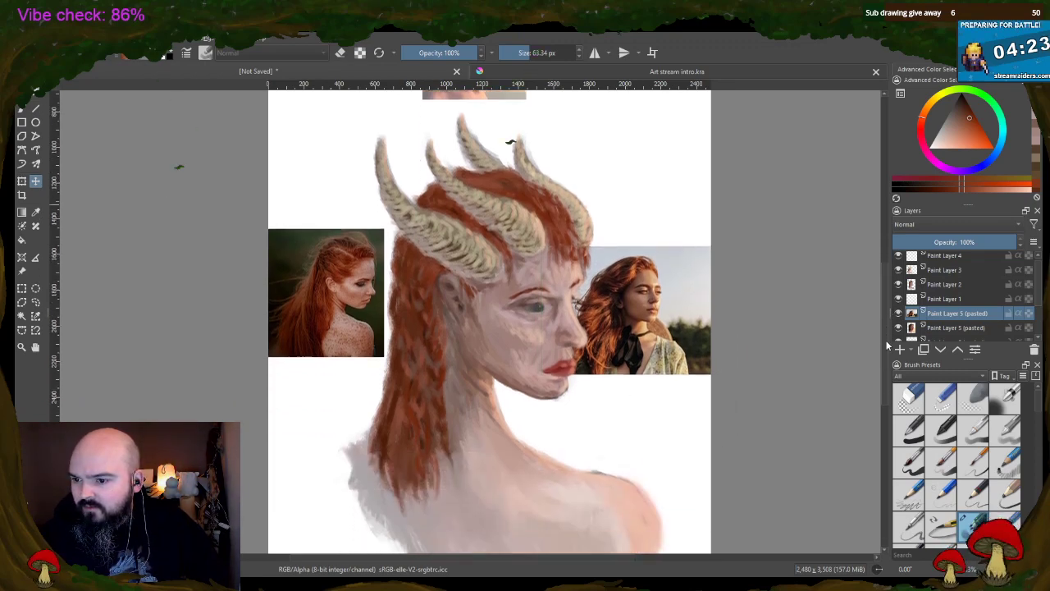
# - On Paint Layer 3, paint a pale cream highlight sampled from the reference photo around the far eyebrow and forehead edge
pyautogui.scroll(3, 689, 309)
pyautogui.scroll(1, 485, 331)
pyautogui.scroll(-1, 519, 347)
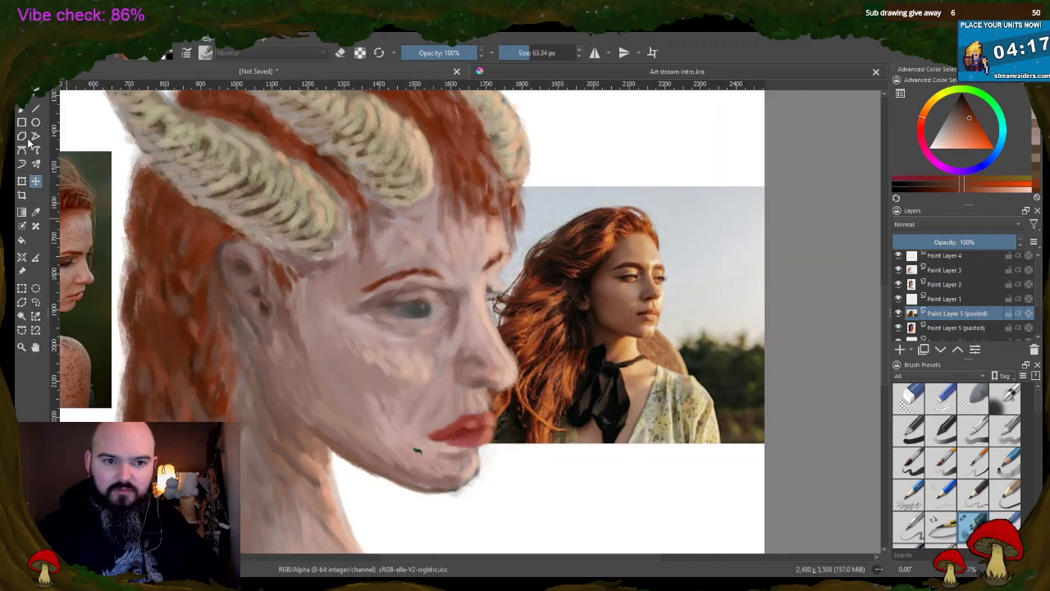
pyautogui.click(22, 108)
pyautogui.click(977, 269)
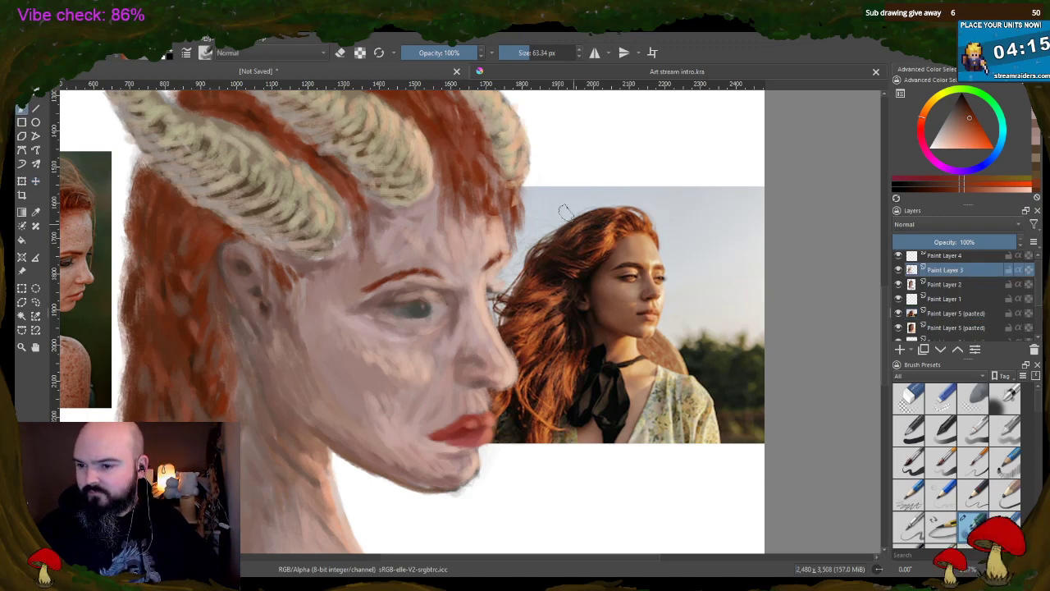
pyautogui.keyDown('ctrl'); pyautogui.click(663, 253); pyautogui.keyUp('ctrl')
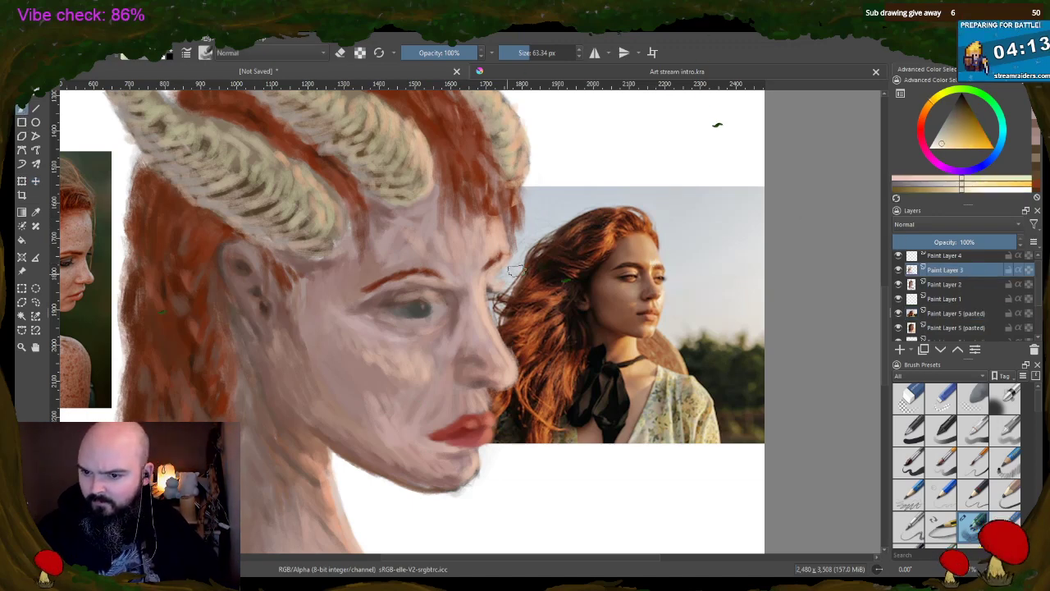
pyautogui.moveTo(496, 271)
pyautogui.mouseDown()
pyautogui.moveTo(473, 256)
pyautogui.moveTo(496, 249)
pyautogui.moveTo(509, 221)
pyautogui.mouseUp()
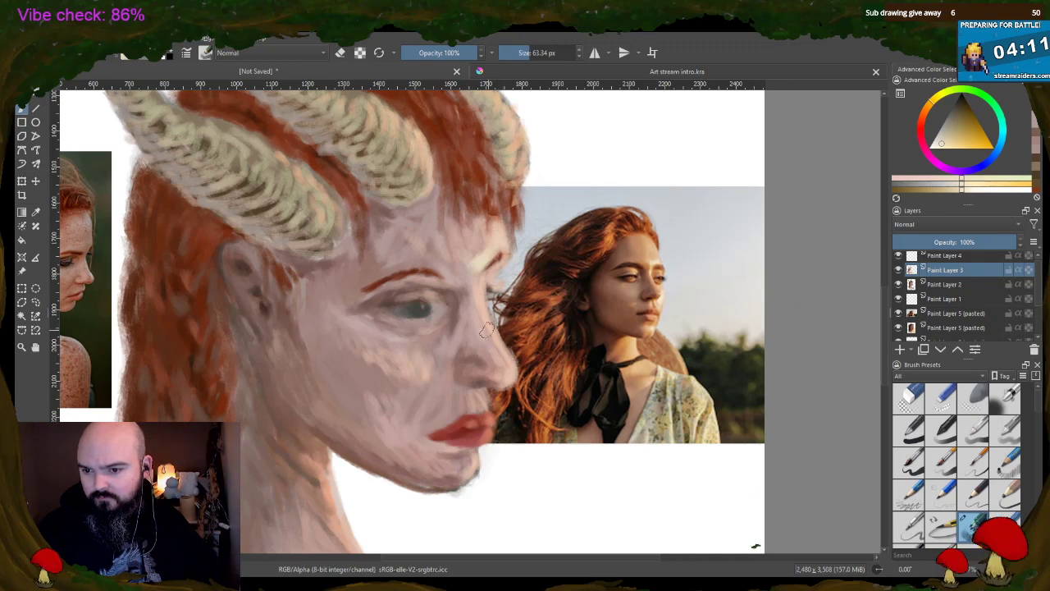
# - Reduce the brush size to 18.77 px and add fine warm tan strokes, sampled from the reference photo, to the forehead
pyautogui.press('[')
pyautogui.press('[')
pyautogui.press('[')
pyautogui.press('[')
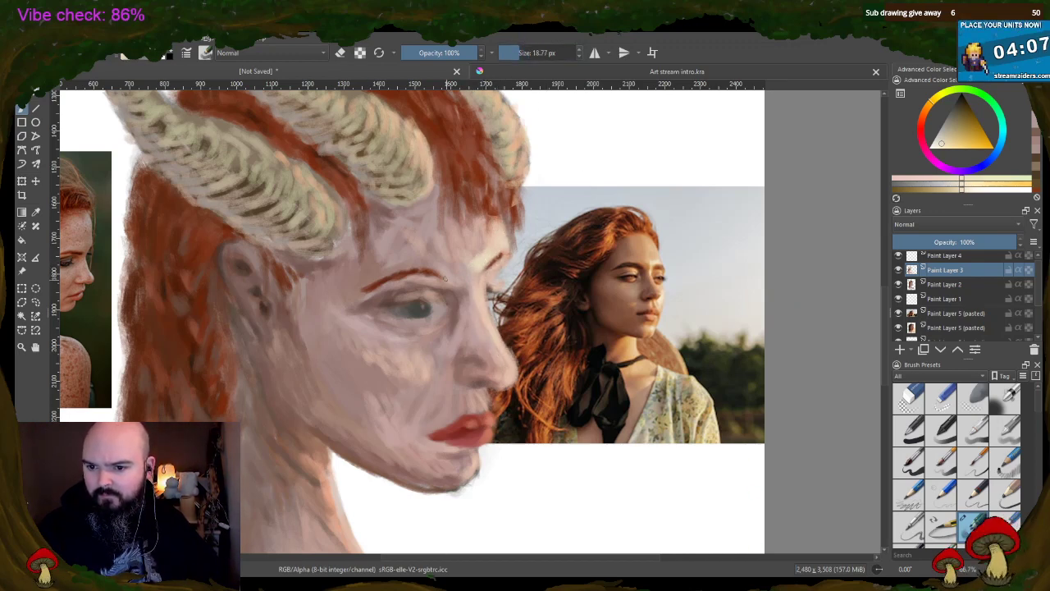
pyautogui.keyDown('ctrl'); pyautogui.click(678, 287); pyautogui.keyUp('ctrl')
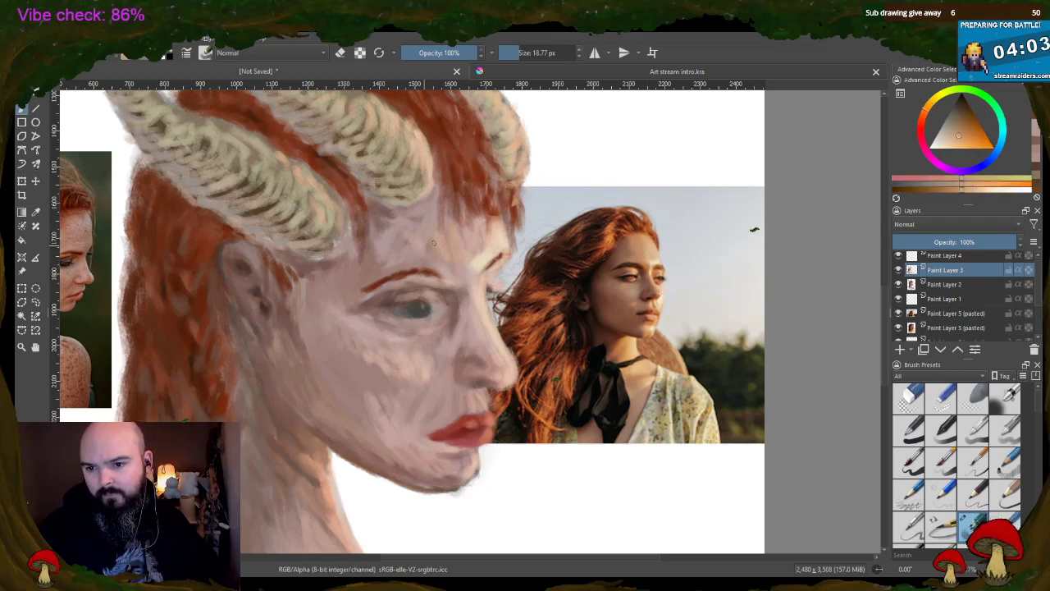
# - Paint fine hair strands below the large horn and shade the ear and jaw edge with dark browns sampled from the reference
pyautogui.keyDown('ctrl'); pyautogui.click(653, 279); pyautogui.keyUp('ctrl')
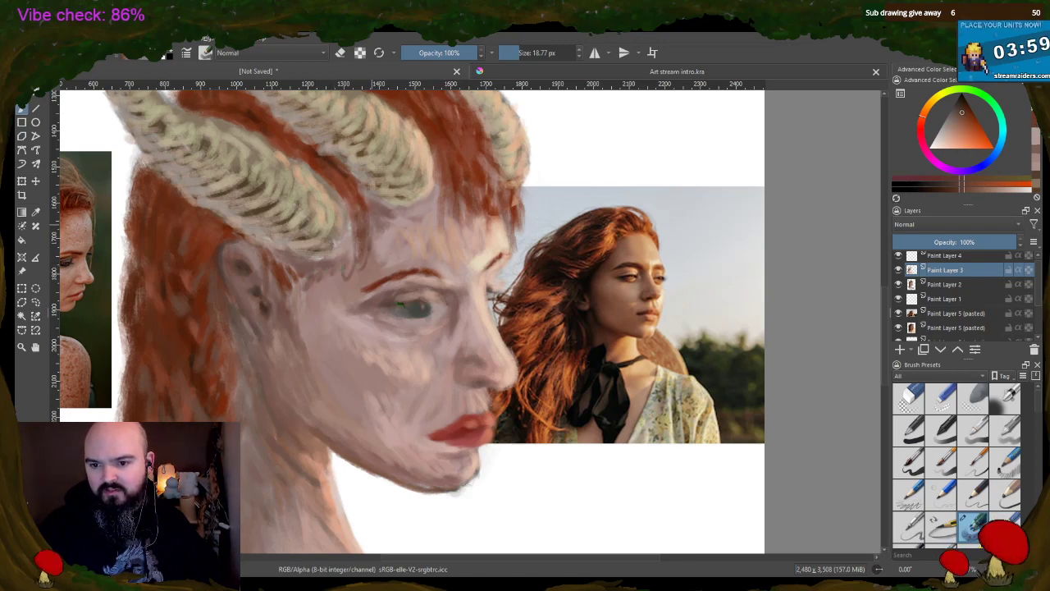
pyautogui.keyDown('ctrl'); pyautogui.click(602, 271); pyautogui.keyUp('ctrl')
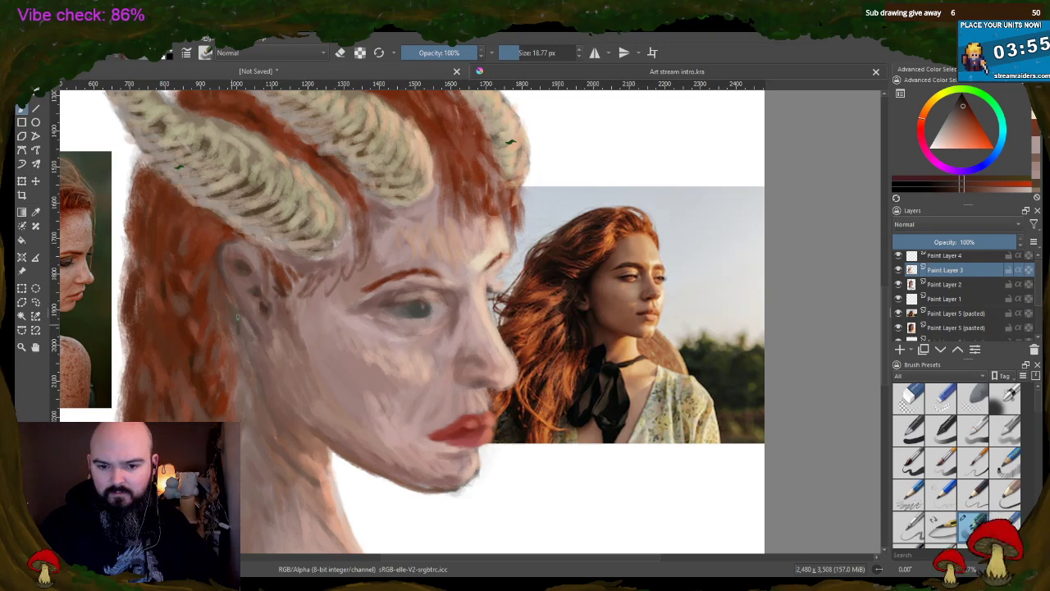
pyautogui.keyDown('ctrl'); pyautogui.click(599, 311); pyautogui.keyUp('ctrl')
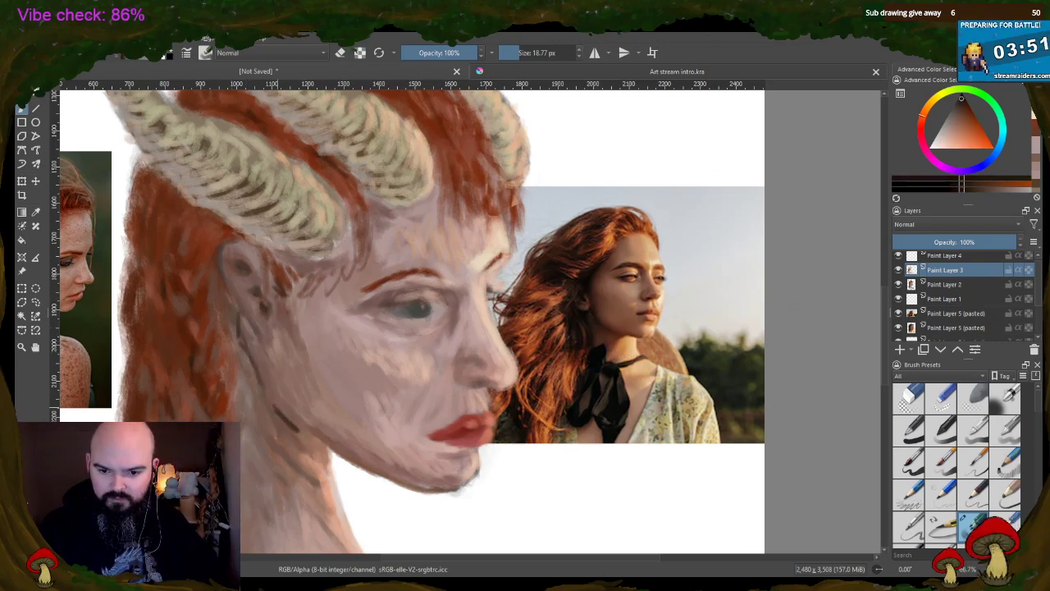
# - Deepen the shadow along the edge below the ear with a dark brown sampled from the reference photo's hair
pyautogui.keyDown('ctrl'); pyautogui.click(587, 285); pyautogui.keyUp('ctrl')
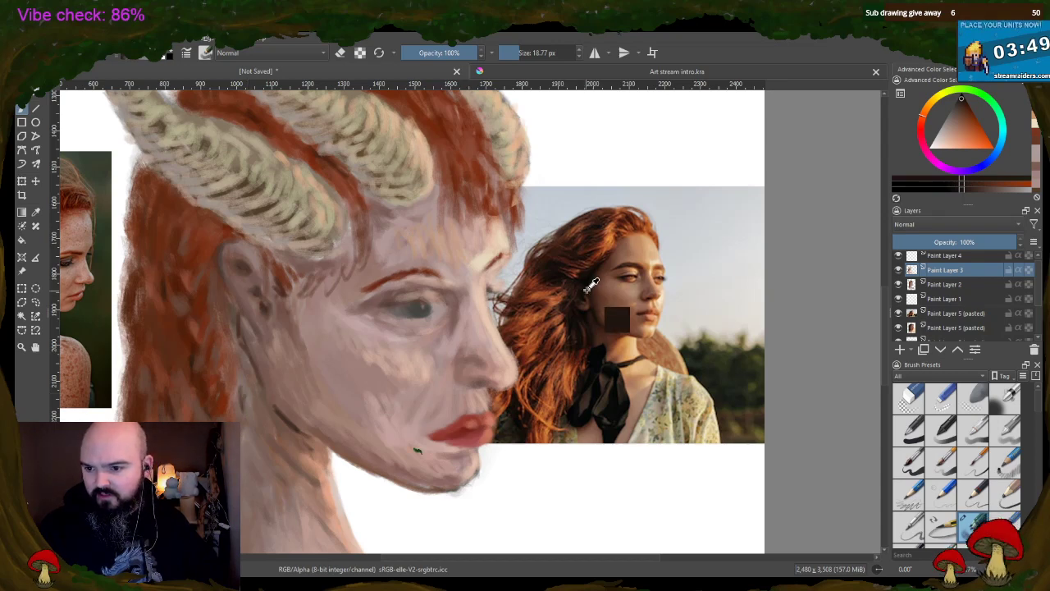
pyautogui.moveTo(230, 322); pyautogui.dragTo(228, 309)
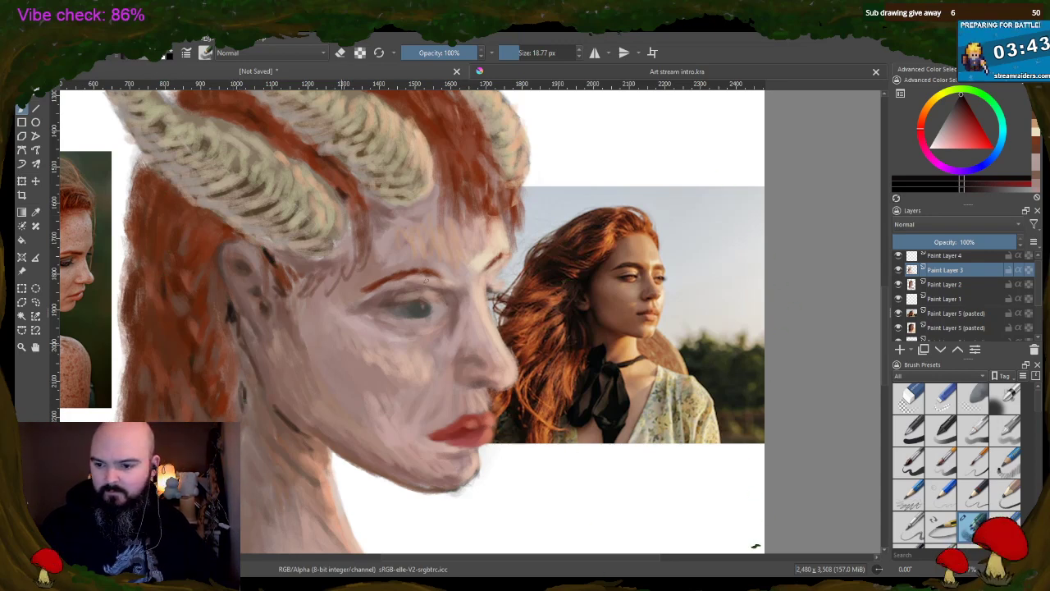
# - Set the brush to 45% opacity and 63.34 px and glaze warm skin tones sampled from the reference photo over the neck
pyautogui.keyDown('ctrl'); pyautogui.click(641, 303); pyautogui.keyUp('ctrl')
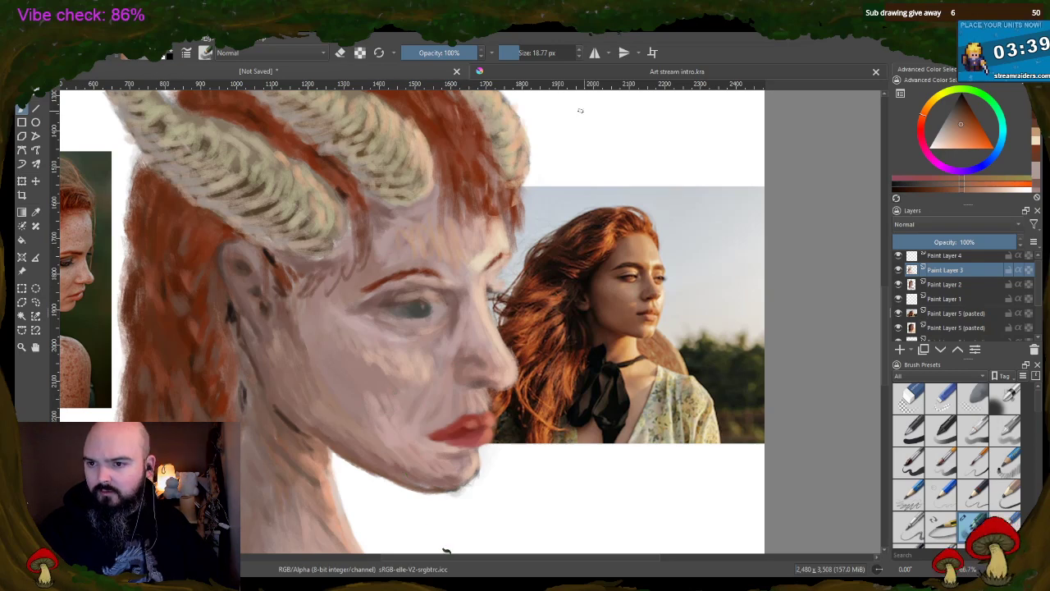
pyautogui.moveTo(481, 52)
pyautogui.mouseDown()
pyautogui.moveTo(439, 53)
pyautogui.moveTo(537, 52)
pyautogui.mouseUp()
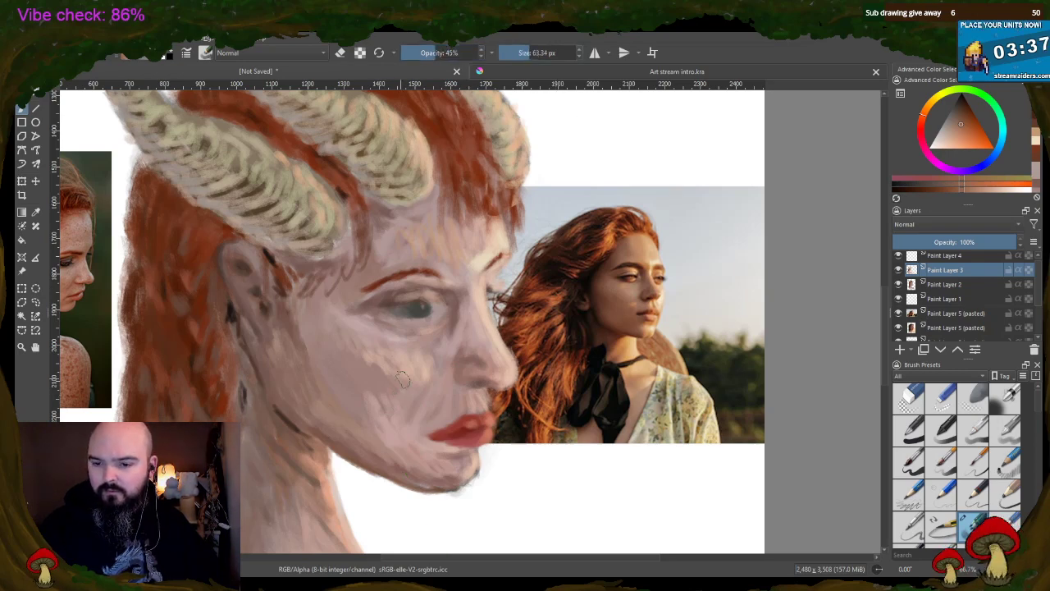
pyautogui.keyDown('ctrl'); pyautogui.click(611, 295); pyautogui.keyUp('ctrl')
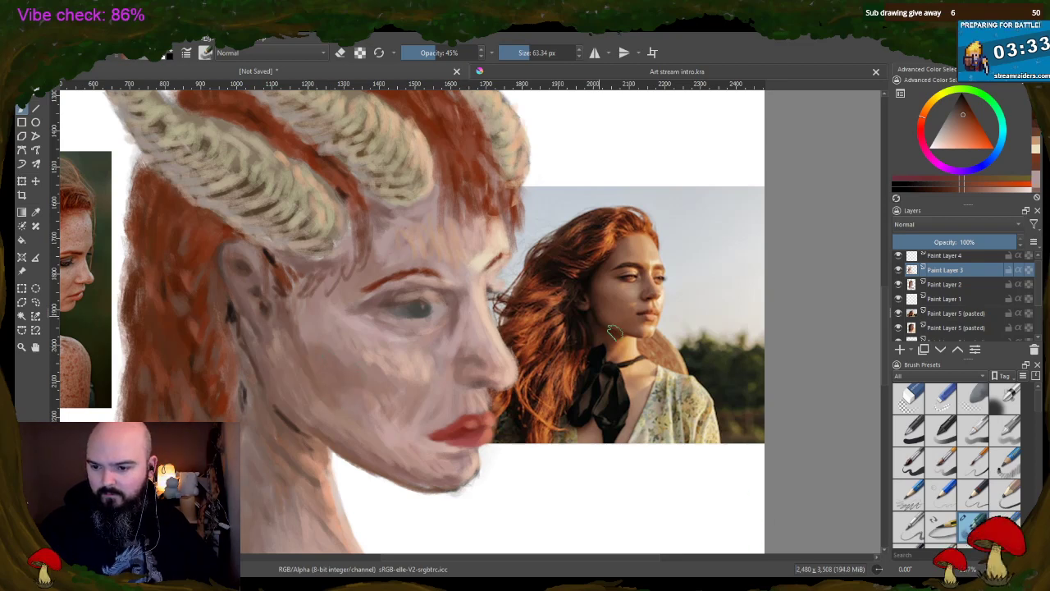
pyautogui.keyDown('ctrl'); pyautogui.click(630, 345); pyautogui.keyUp('ctrl')
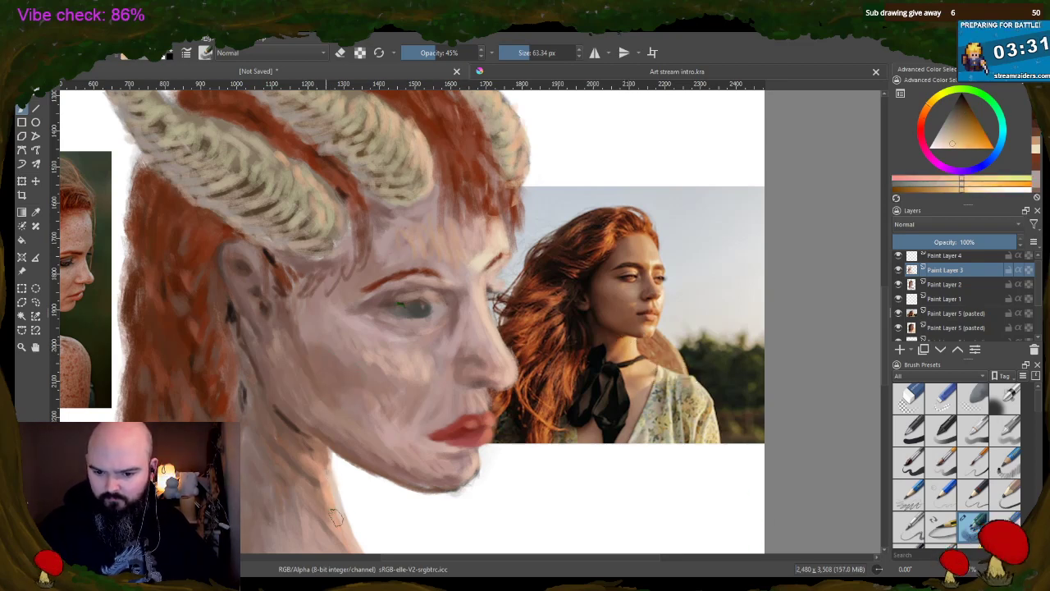
pyautogui.moveTo(322, 468)
pyautogui.mouseDown()
pyautogui.moveTo(312, 513)
pyautogui.moveTo(298, 450)
pyautogui.mouseUp()
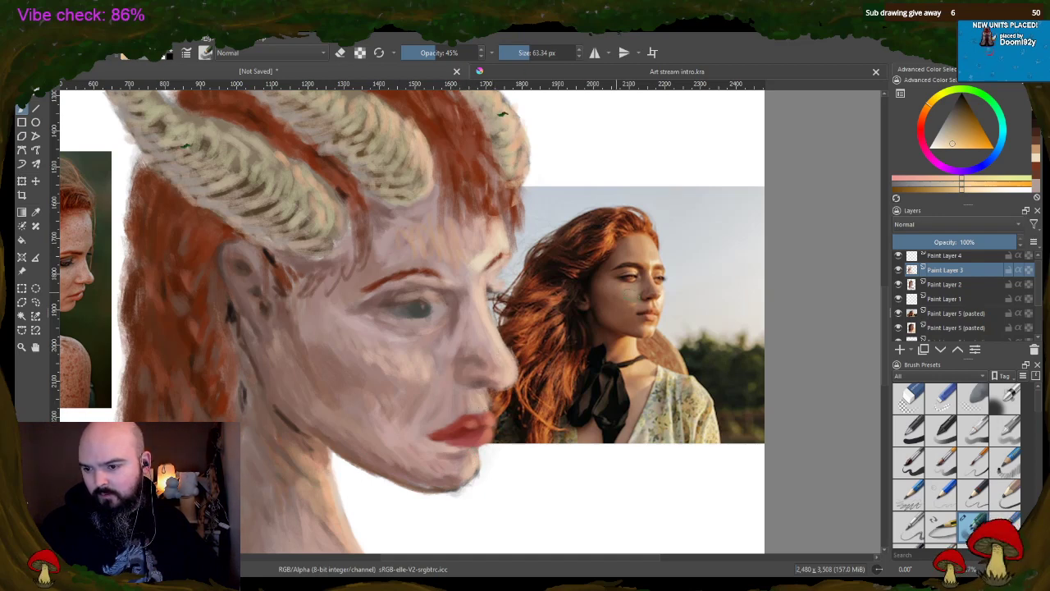
# - Glaze light warm tones sampled from the reference photo over the brow area and around the mouth and chin
pyautogui.keyDown('ctrl'); pyautogui.click(667, 295); pyautogui.keyUp('ctrl')
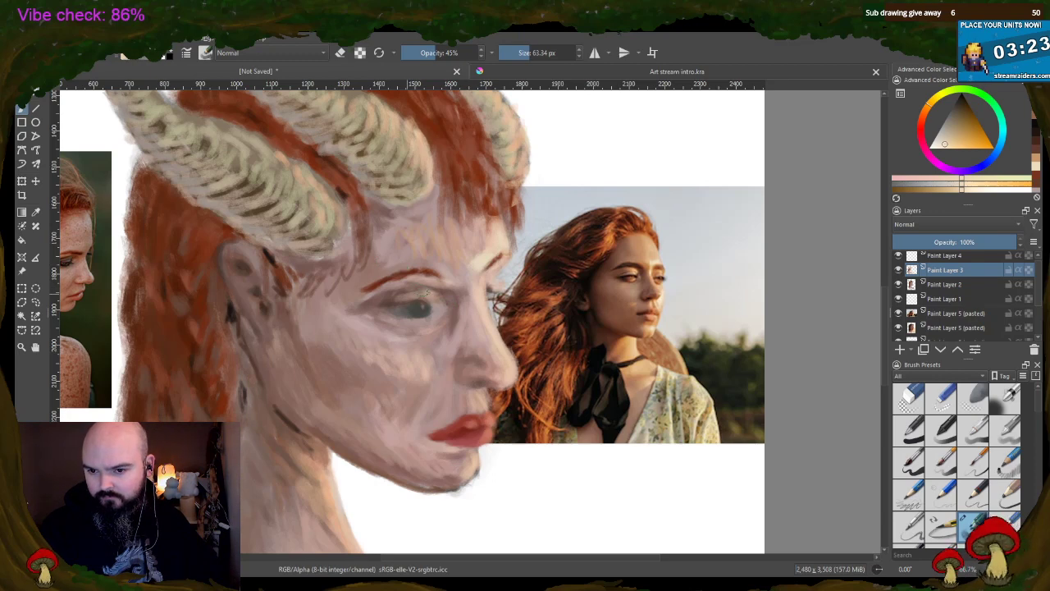
pyautogui.click(415, 261)
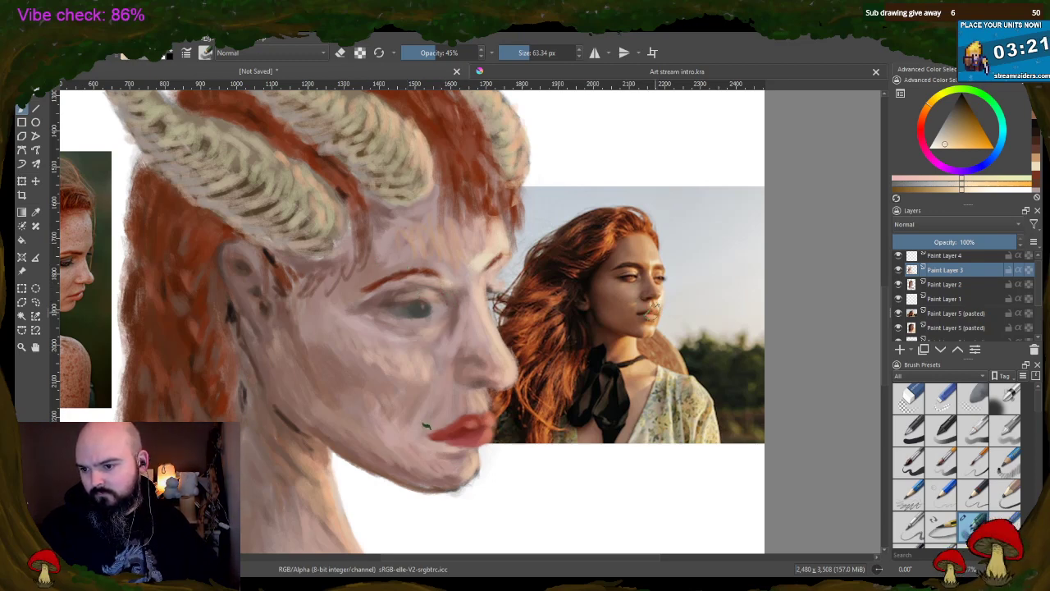
pyautogui.keyDown('ctrl'); pyautogui.click(652, 325); pyautogui.keyUp('ctrl')
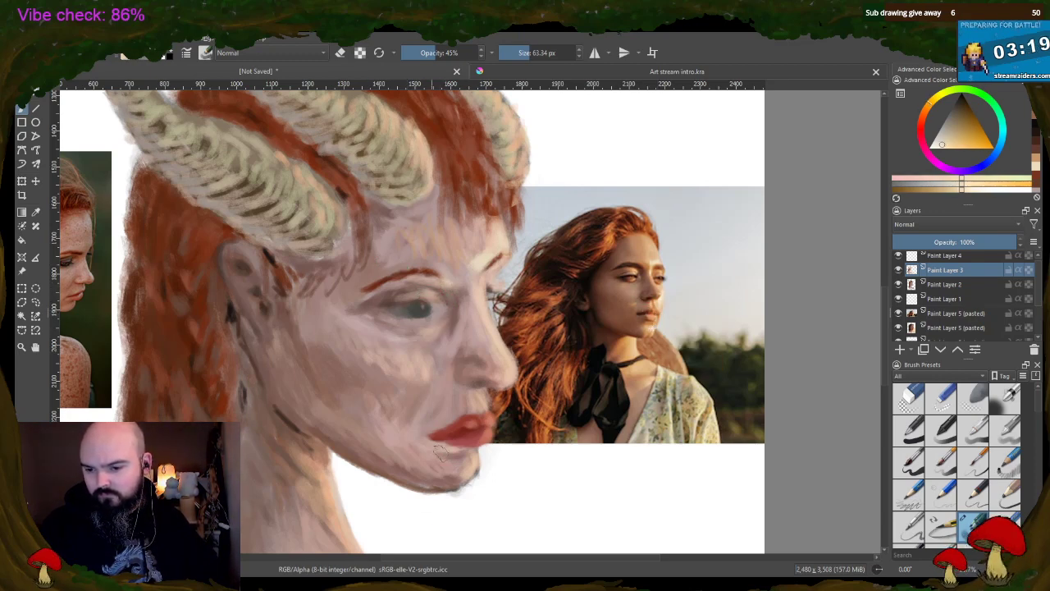
pyautogui.keyDown('ctrl'); pyautogui.click(669, 402); pyautogui.keyUp('ctrl')
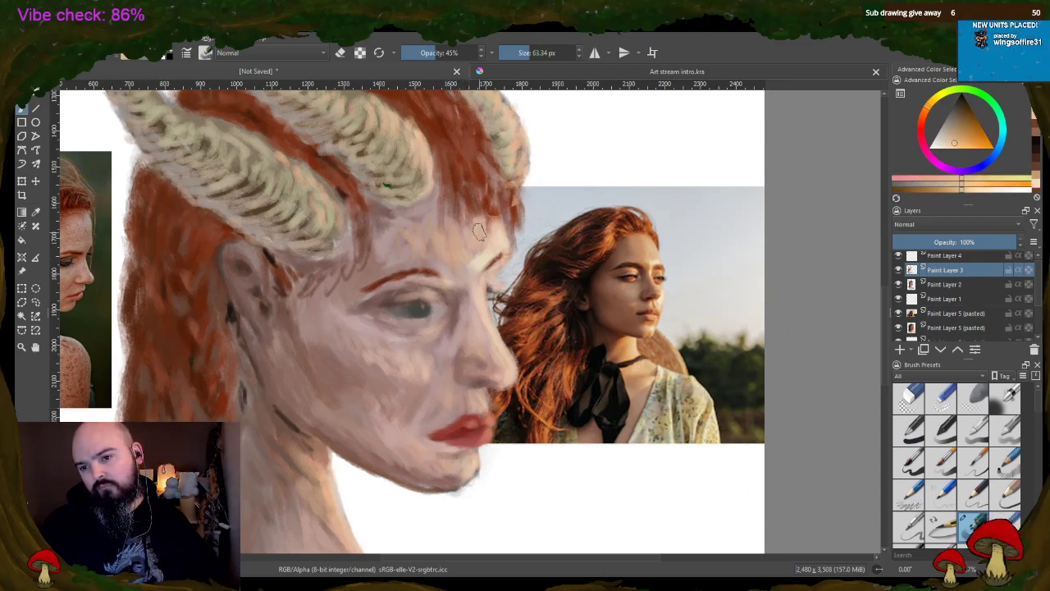
# - Shade the side of the face from the temple across the cheek with browns sampled from the reference photo's face
pyautogui.keyDown('ctrl'); pyautogui.click(616, 294); pyautogui.keyUp('ctrl')
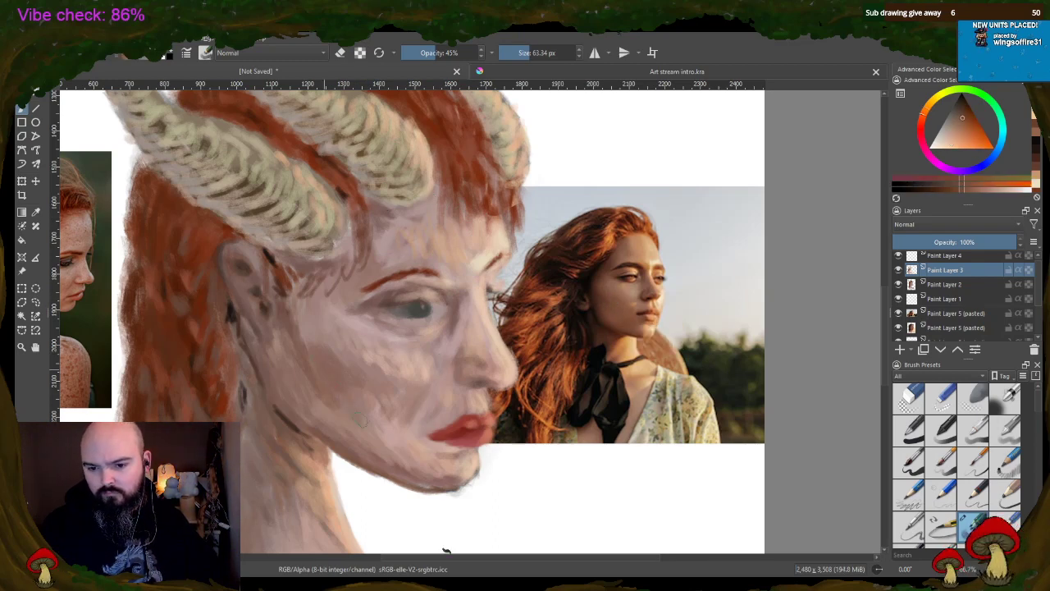
pyautogui.keyDown('ctrl'); pyautogui.click(633, 322); pyautogui.keyUp('ctrl')
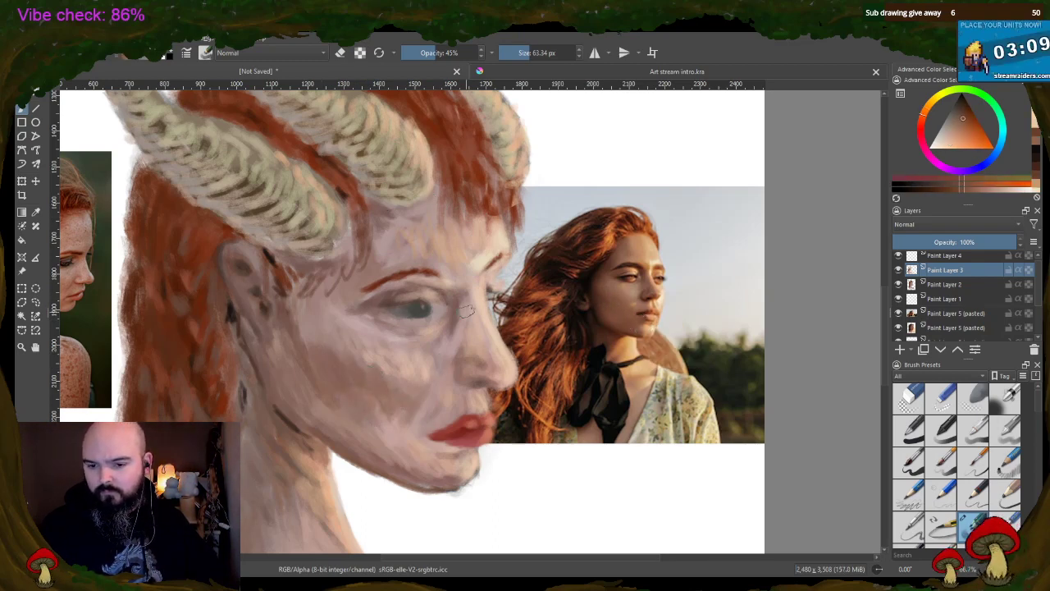
pyautogui.moveTo(310, 320)
pyautogui.mouseDown()
pyautogui.moveTo(371, 344)
pyautogui.moveTo(419, 346)
pyautogui.mouseUp()
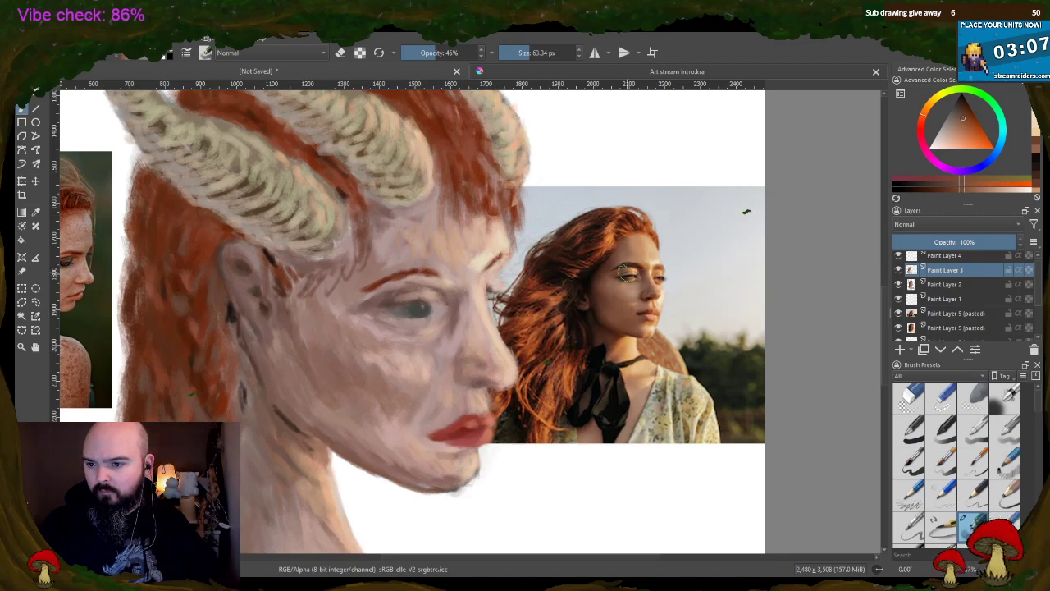
# - Darken the eye socket and upper eyelid with deep browns sampled from the reference photo's eye and hairline
pyautogui.keyDown('ctrl'); pyautogui.click(626, 274); pyautogui.keyUp('ctrl')
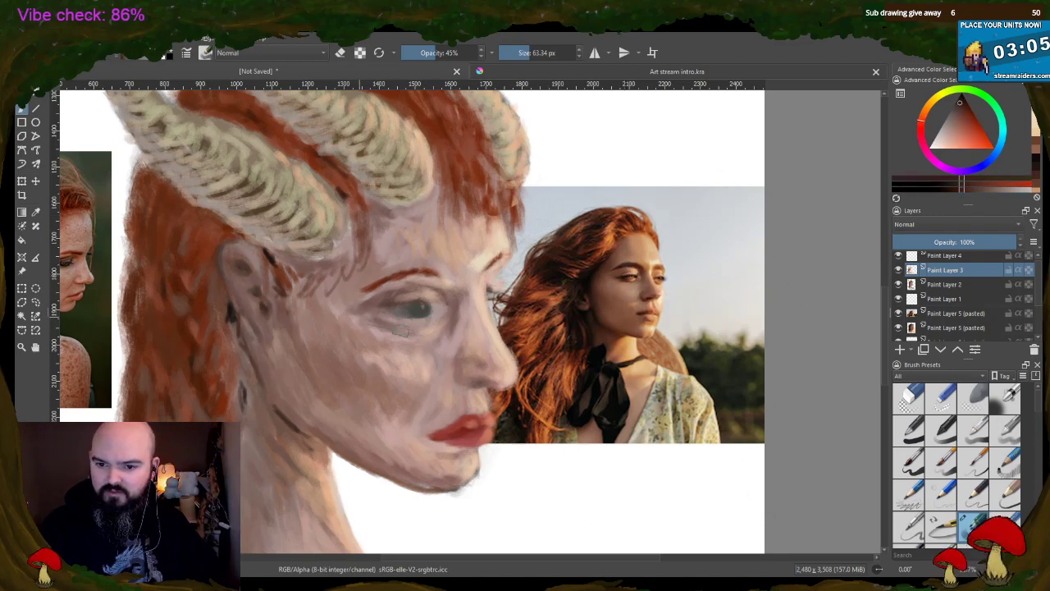
pyautogui.moveTo(365, 304)
pyautogui.mouseDown()
pyautogui.moveTo(600, 269)
pyautogui.moveTo(384, 297)
pyautogui.moveTo(415, 301)
pyautogui.moveTo(371, 294)
pyautogui.mouseUp()
pyautogui.keyDown('ctrl'); pyautogui.click(605, 262); pyautogui.keyUp('ctrl')
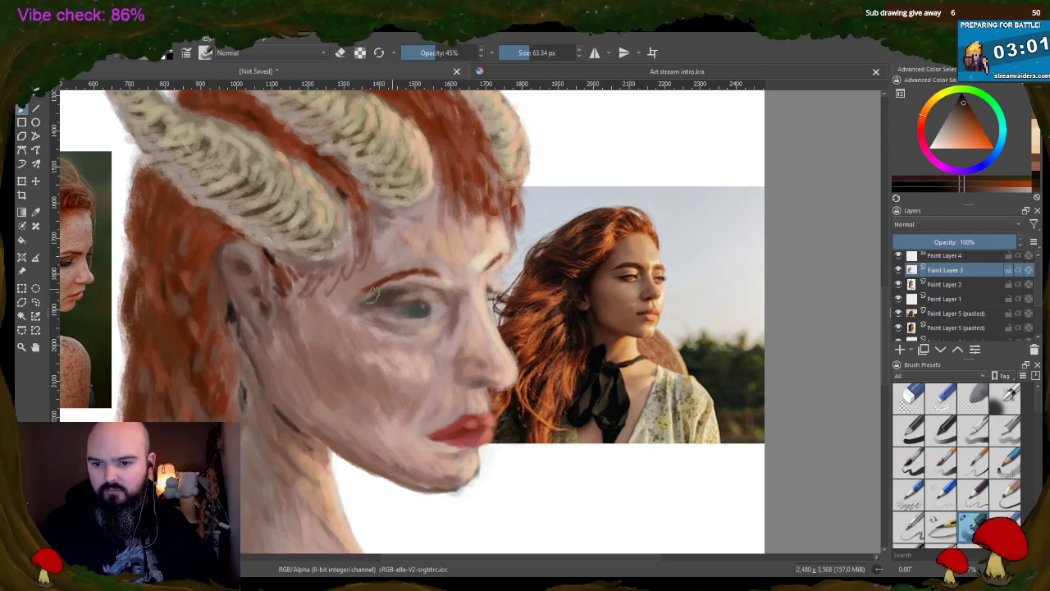
pyautogui.click(426, 312)
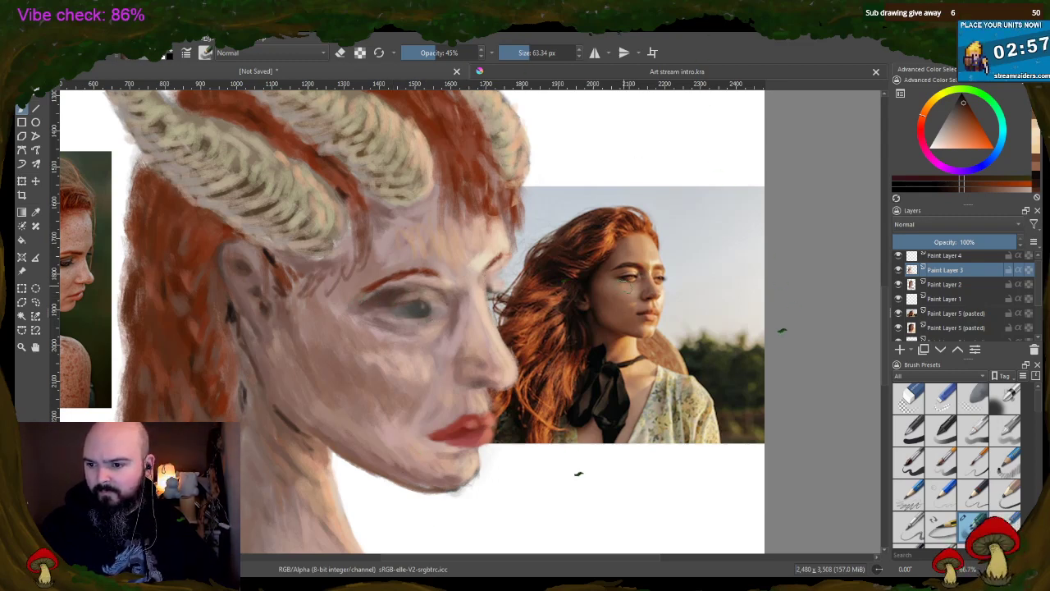
pyautogui.keyDown('ctrl'); pyautogui.click(637, 276); pyautogui.keyUp('ctrl')
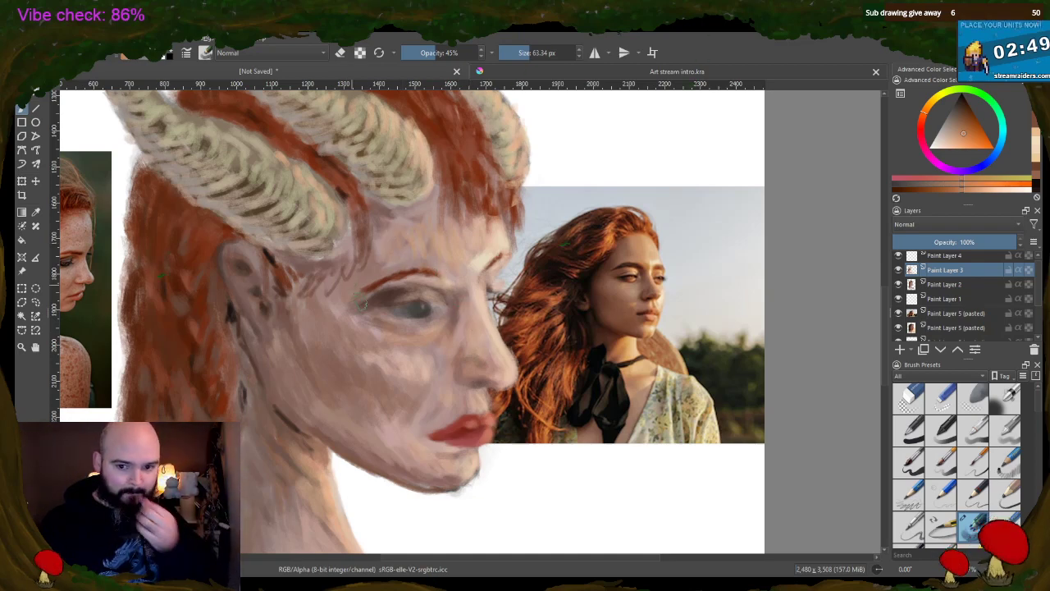
# - Blend the temple below the large horn with sampled skin tones and shade the cheek down toward the jaw in brown
pyautogui.keyDown('ctrl'); pyautogui.click(340, 276); pyautogui.keyUp('ctrl')
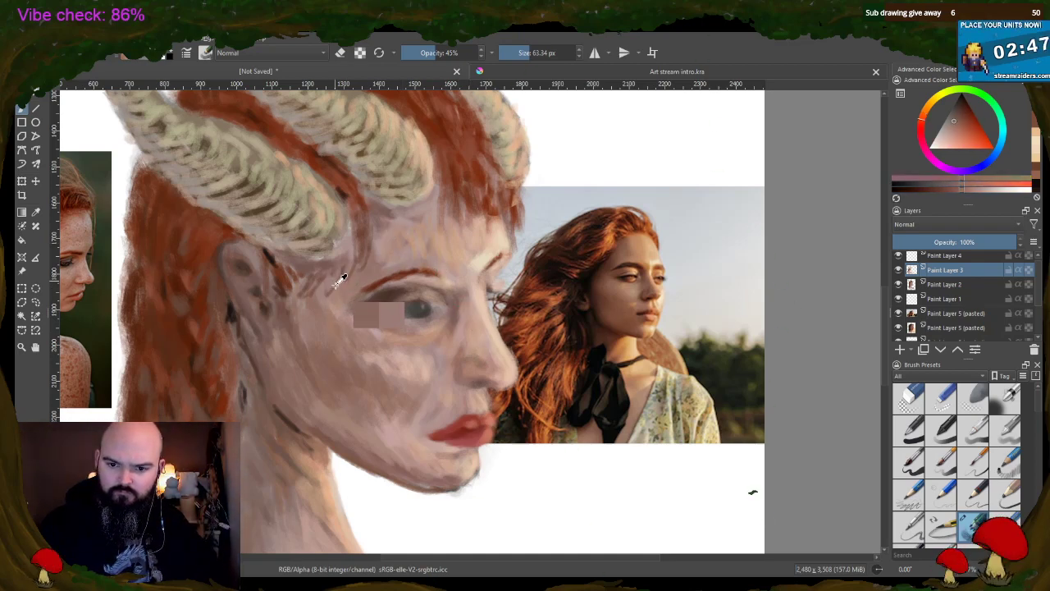
pyautogui.keyDown('ctrl'); pyautogui.click(397, 300); pyautogui.keyUp('ctrl')
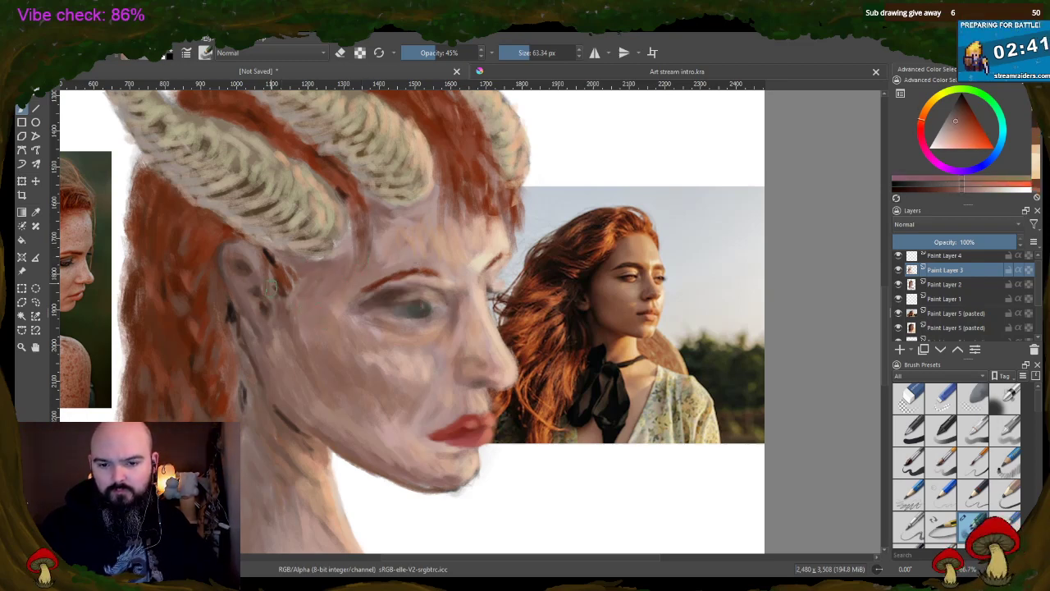
pyautogui.keyDown('ctrl'); pyautogui.click(297, 308); pyautogui.keyUp('ctrl')
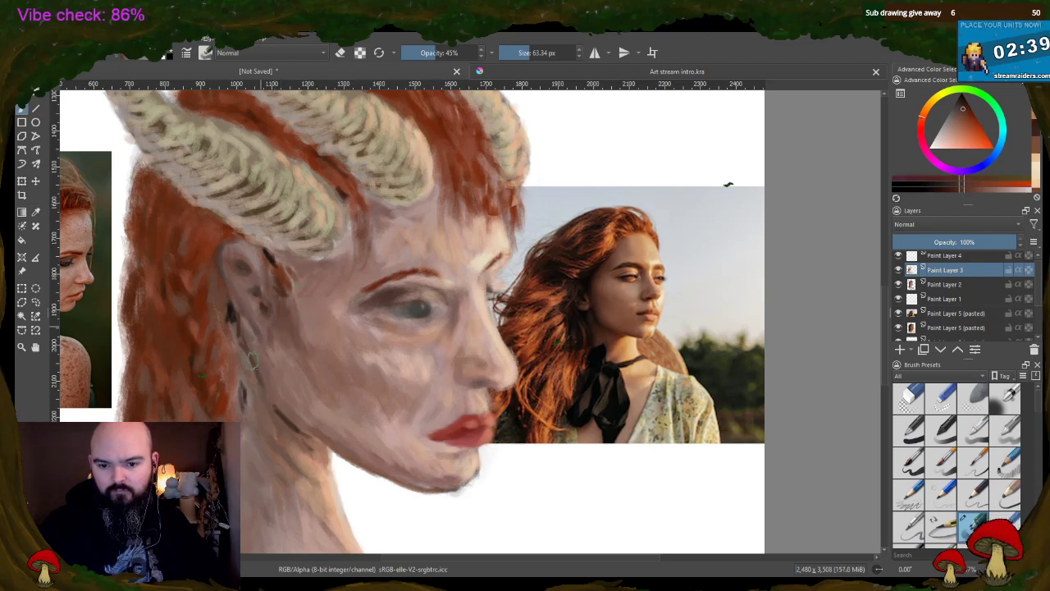
pyautogui.moveTo(253, 361)
pyautogui.mouseDown()
pyautogui.moveTo(320, 427)
pyautogui.moveTo(328, 385)
pyautogui.moveTo(353, 419)
pyautogui.mouseUp()
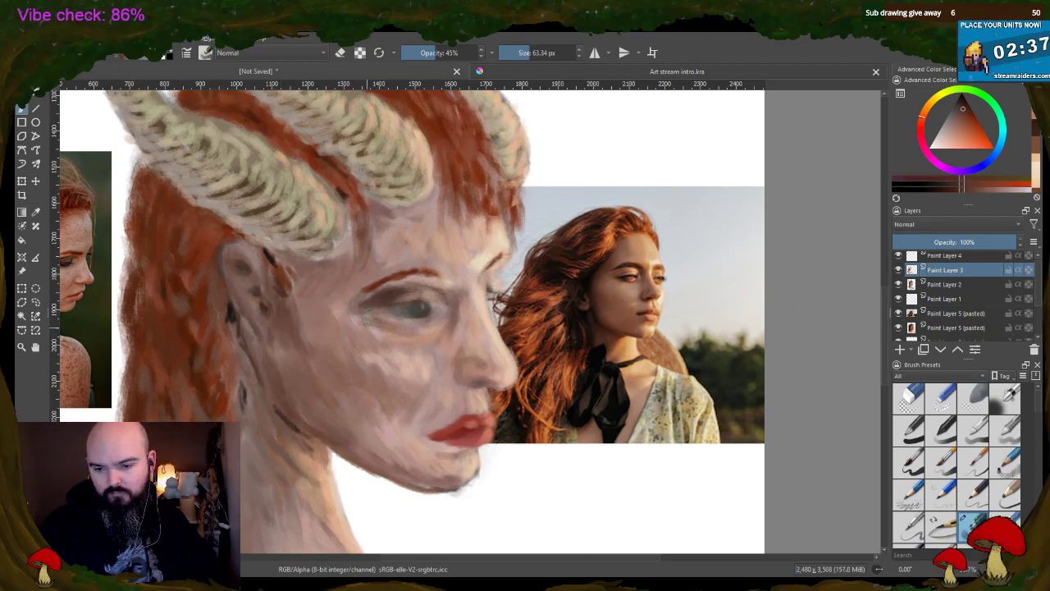
# - Smooth the lower cheek, mouth corner and chin by blending in skin tones sampled from the portrait
pyautogui.keyDown('ctrl'); pyautogui.click(384, 415); pyautogui.keyUp('ctrl')
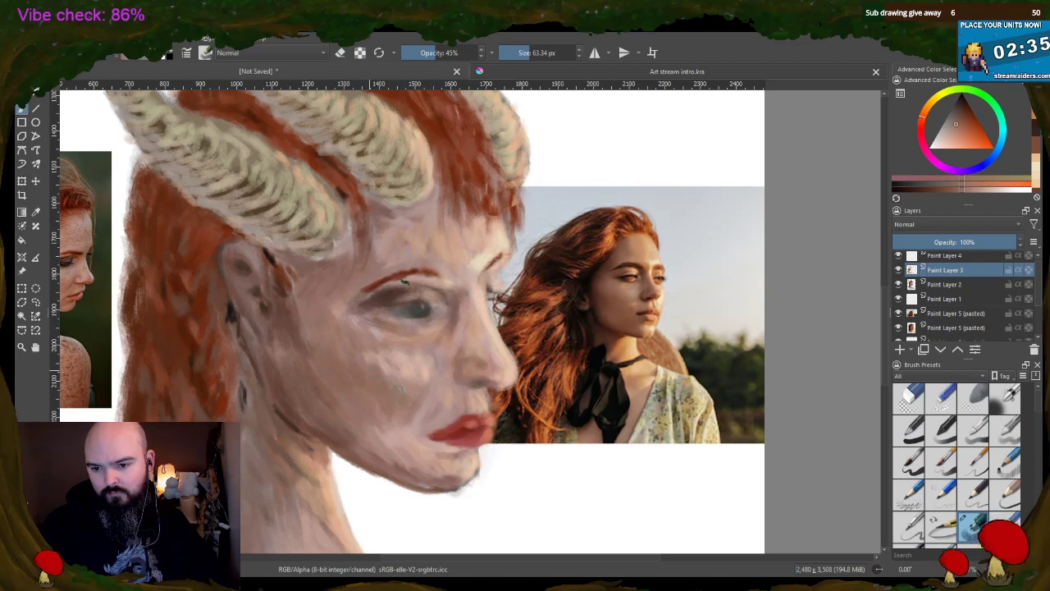
pyautogui.keyDown('ctrl'); pyautogui.click(434, 394); pyautogui.keyUp('ctrl')
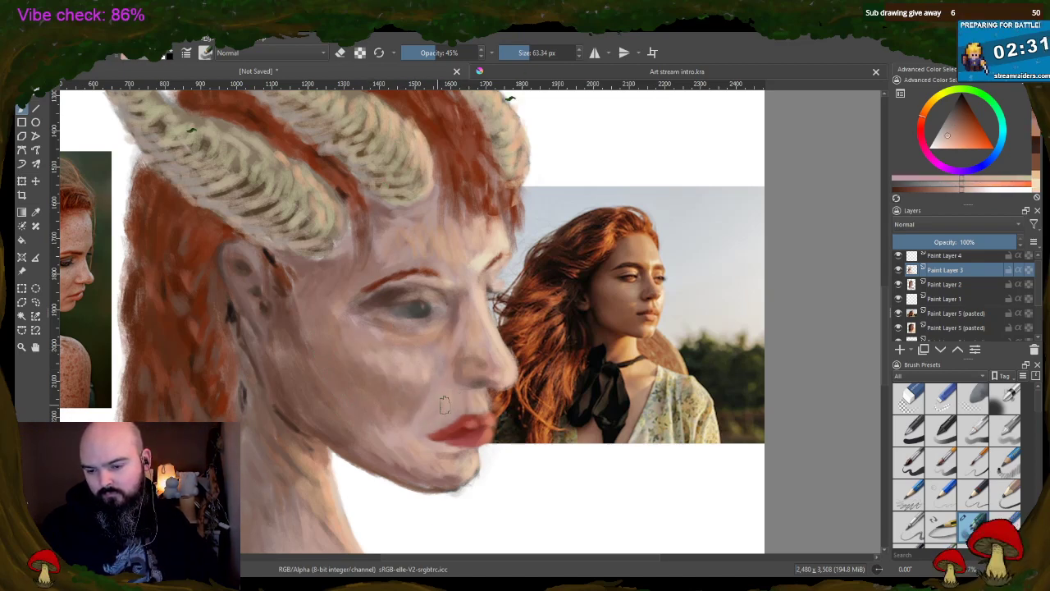
pyautogui.keyDown('ctrl'); pyautogui.click(425, 451); pyautogui.keyUp('ctrl')
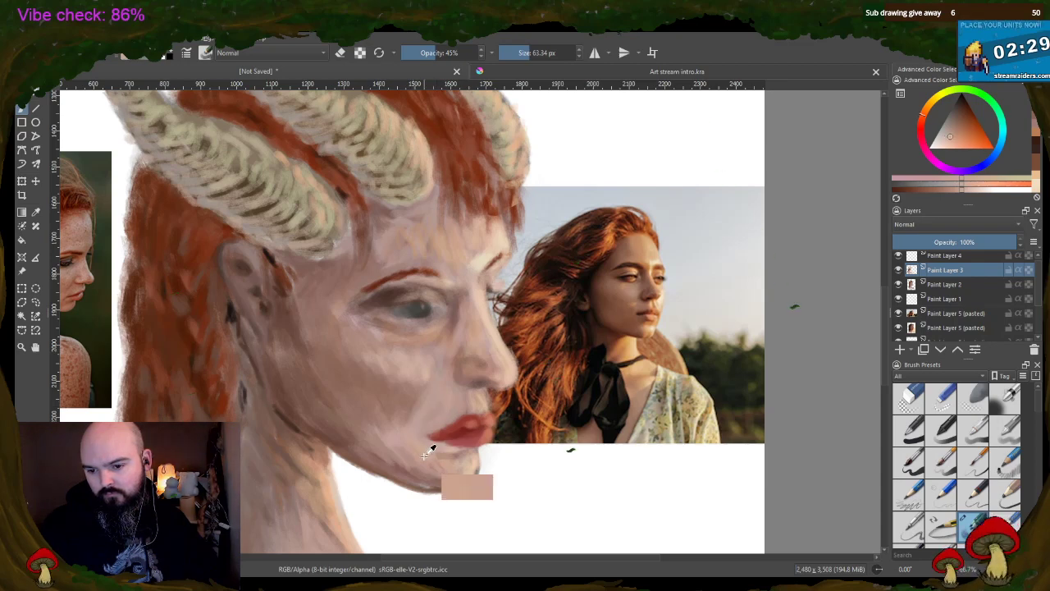
pyautogui.keyDown('ctrl'); pyautogui.click(430, 443); pyautogui.keyUp('ctrl')
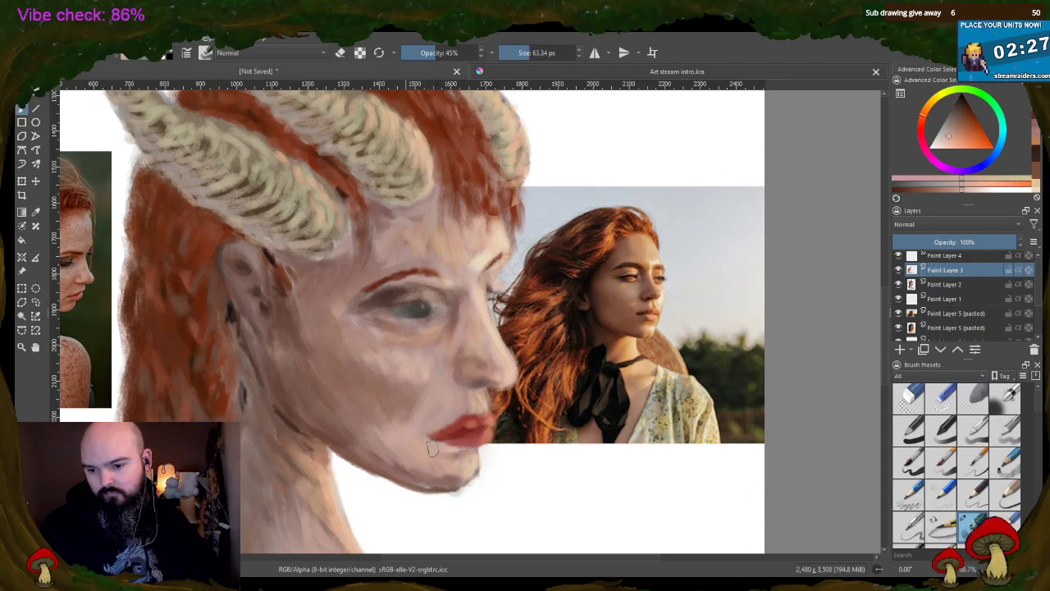
pyautogui.keyDown('ctrl'); pyautogui.click(471, 466); pyautogui.keyUp('ctrl')
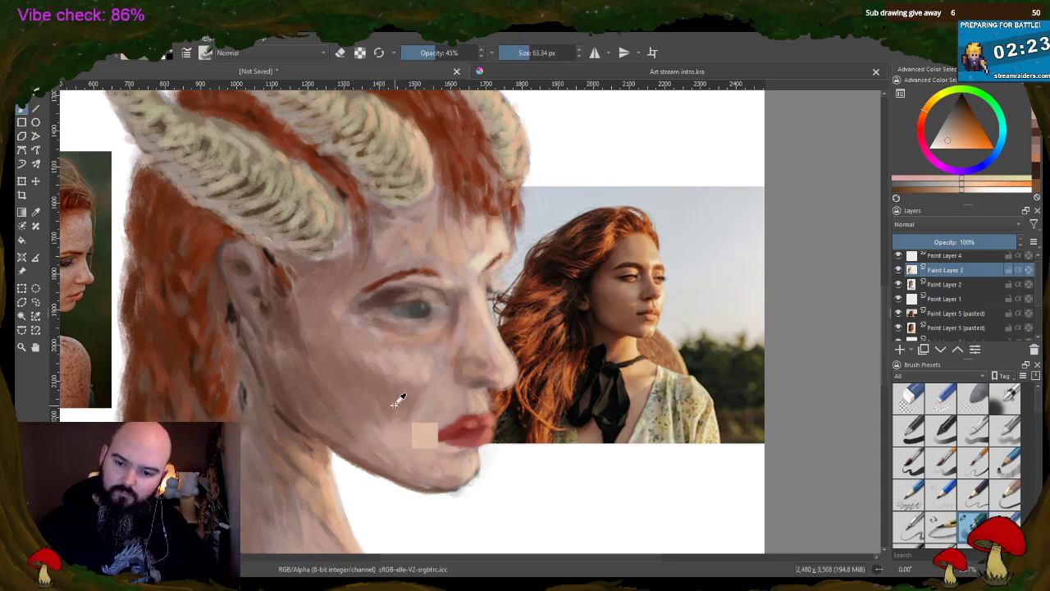
pyautogui.keyDown('ctrl'); pyautogui.click(410, 423); pyautogui.keyUp('ctrl')
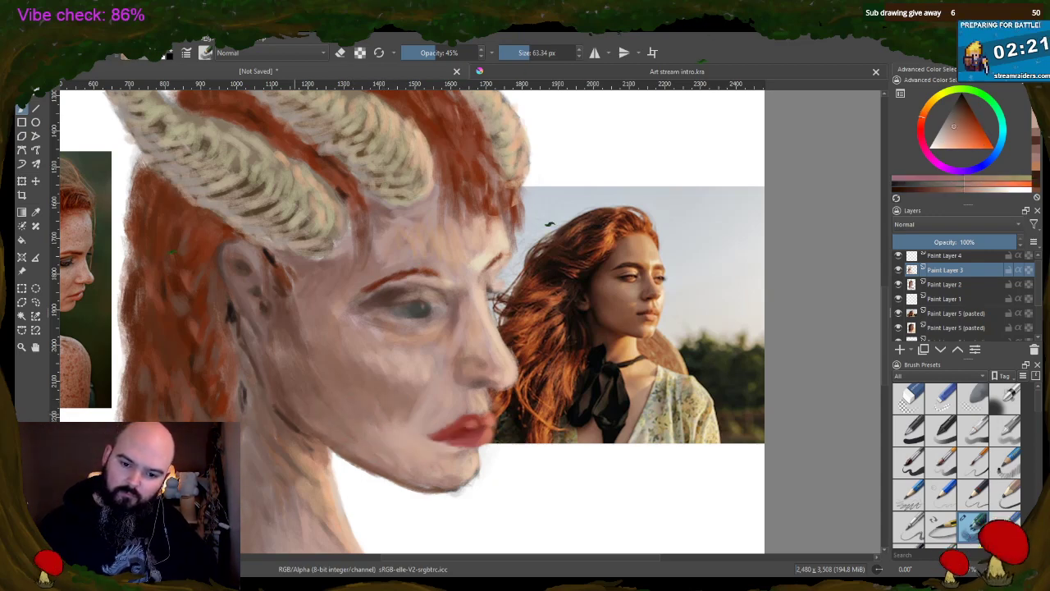
# - Strengthen the shadows along the jawline, behind the ear and down the neck with dark browns sampled from the portrait
pyautogui.keyDown('ctrl'); pyautogui.click(294, 415); pyautogui.keyUp('ctrl')
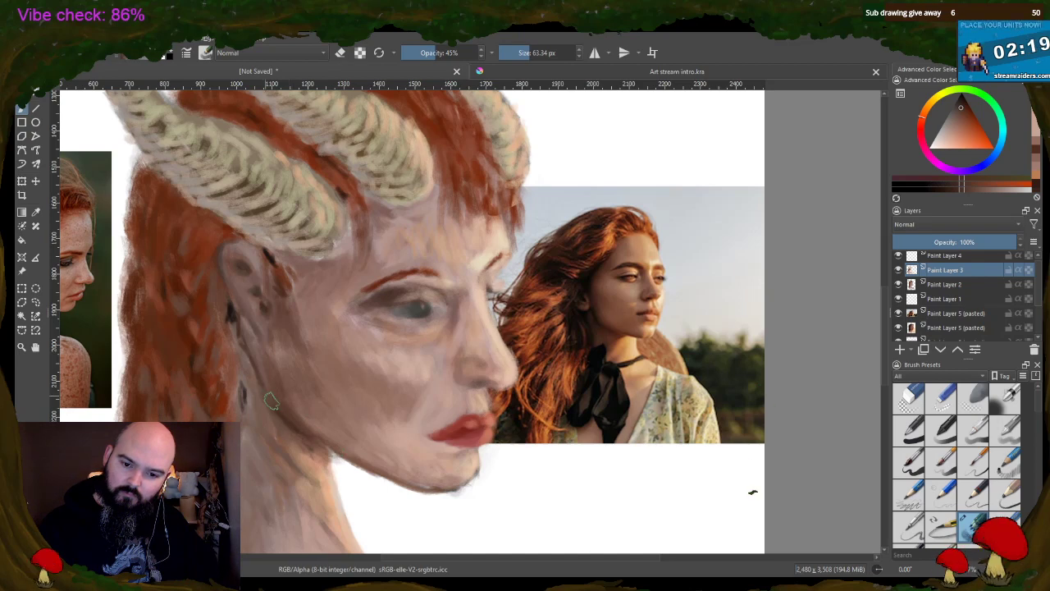
pyautogui.keyDown('ctrl'); pyautogui.click(237, 328); pyautogui.keyUp('ctrl')
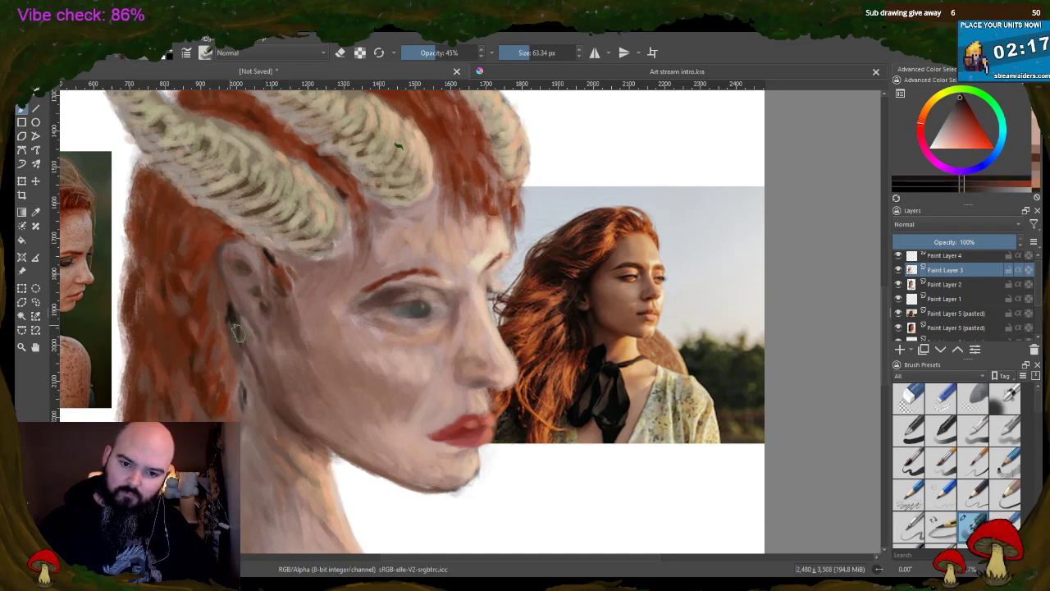
pyautogui.keyDown('ctrl'); pyautogui.click(249, 389); pyautogui.keyUp('ctrl')
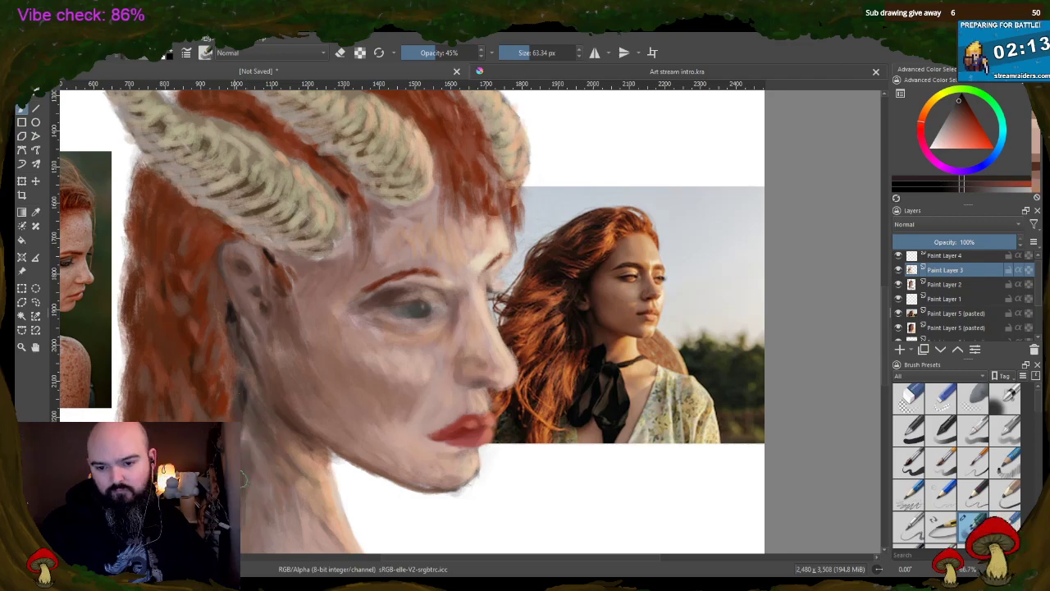
# - Warm and even out the shoulder and upper back with skin tones sampled from the portrait's face and forehead
pyautogui.press('-')
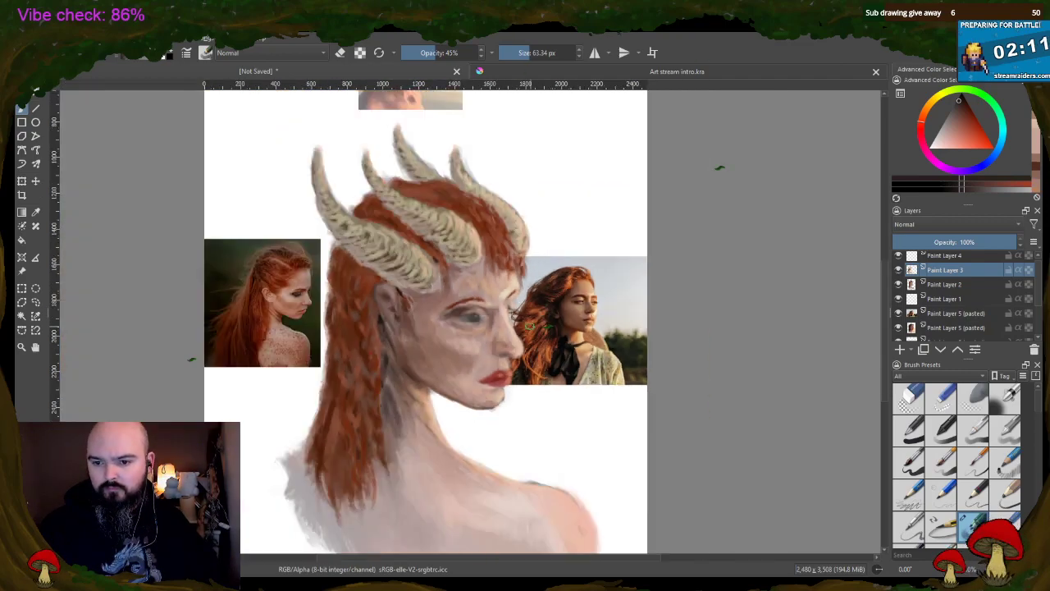
pyautogui.scroll(2, 578, 413)
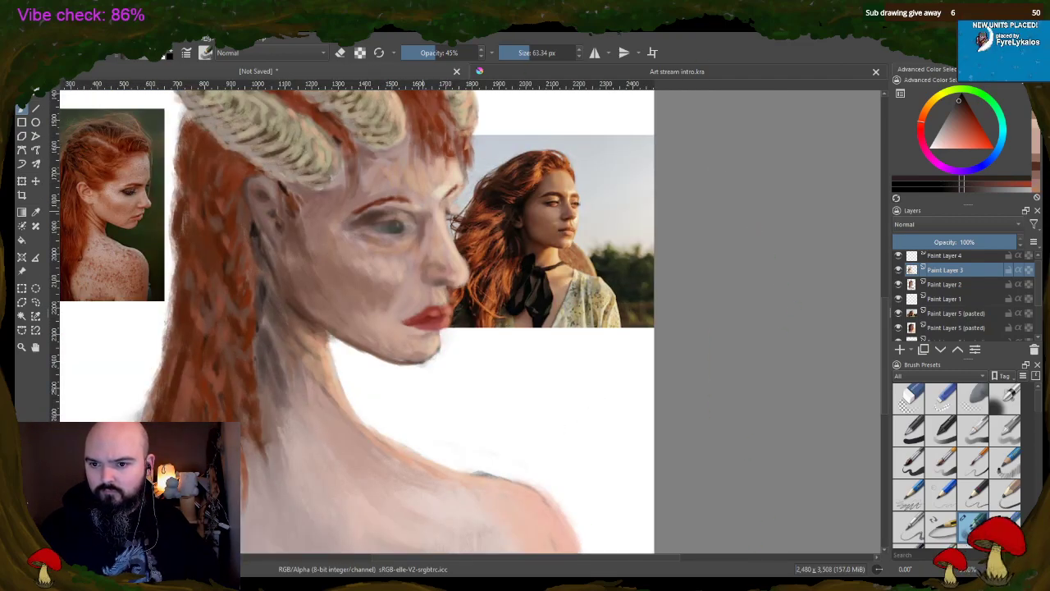
pyautogui.keyDown('ctrl'); pyautogui.click(452, 185); pyautogui.keyUp('ctrl')
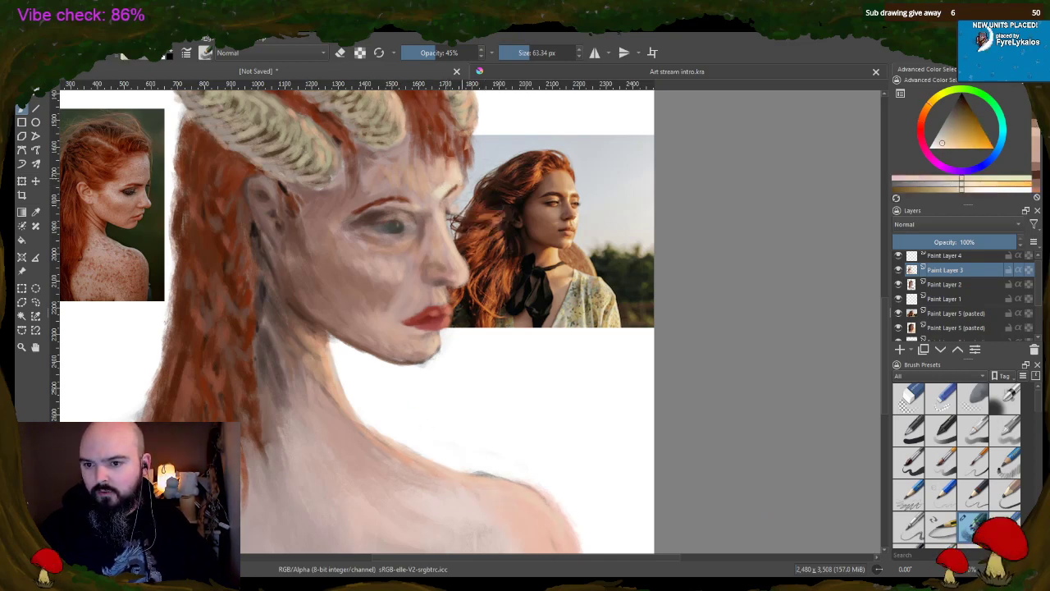
pyautogui.keyDown('ctrl'); pyautogui.click(460, 173); pyautogui.keyUp('ctrl')
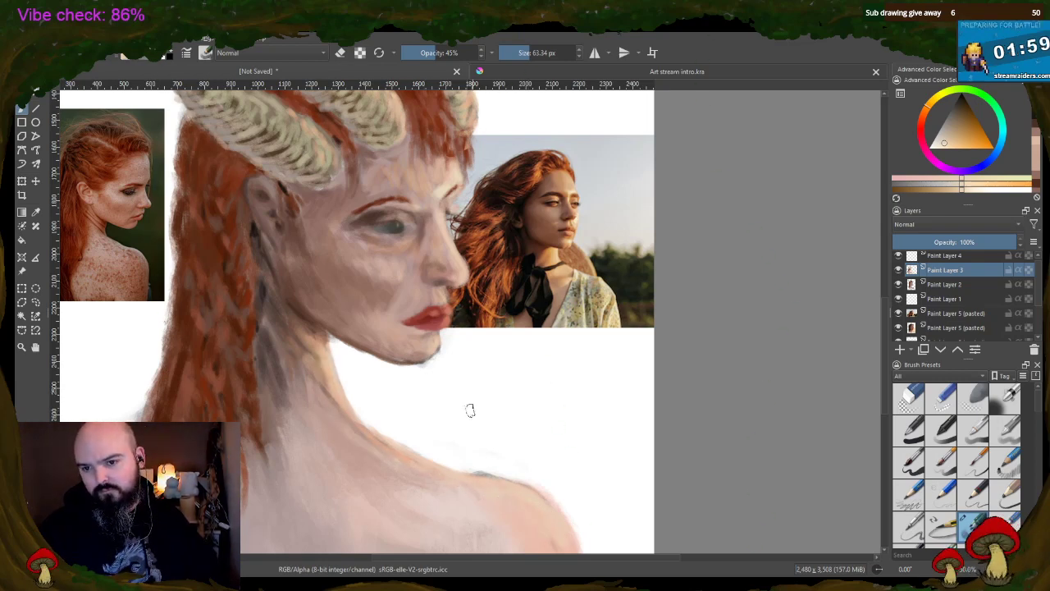
pyautogui.keyDown('ctrl'); pyautogui.click(464, 291); pyautogui.keyUp('ctrl')
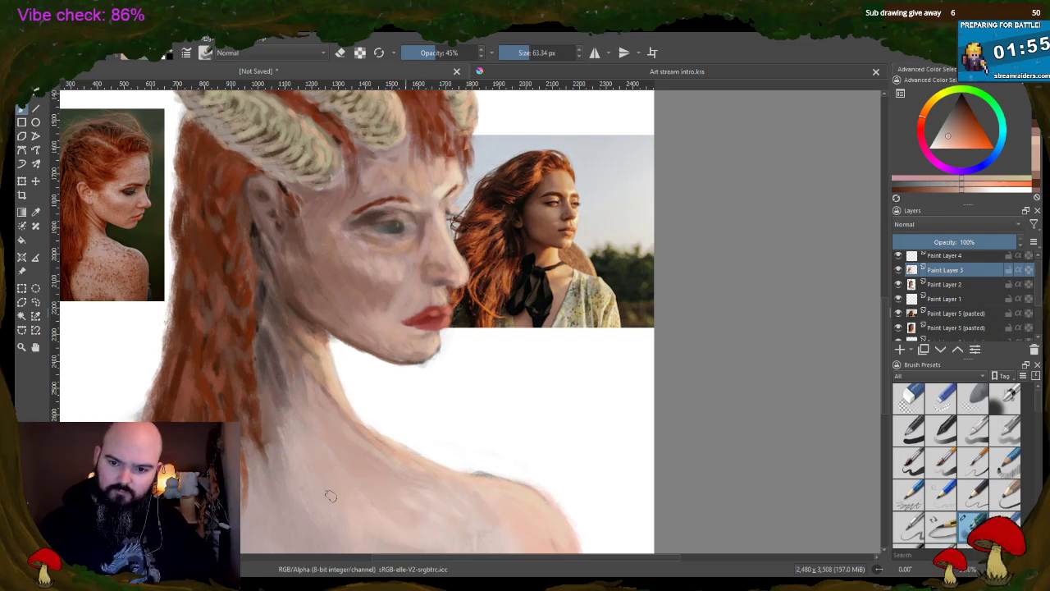
pyautogui.keyDown('ctrl'); pyautogui.click(400, 267); pyautogui.keyUp('ctrl')
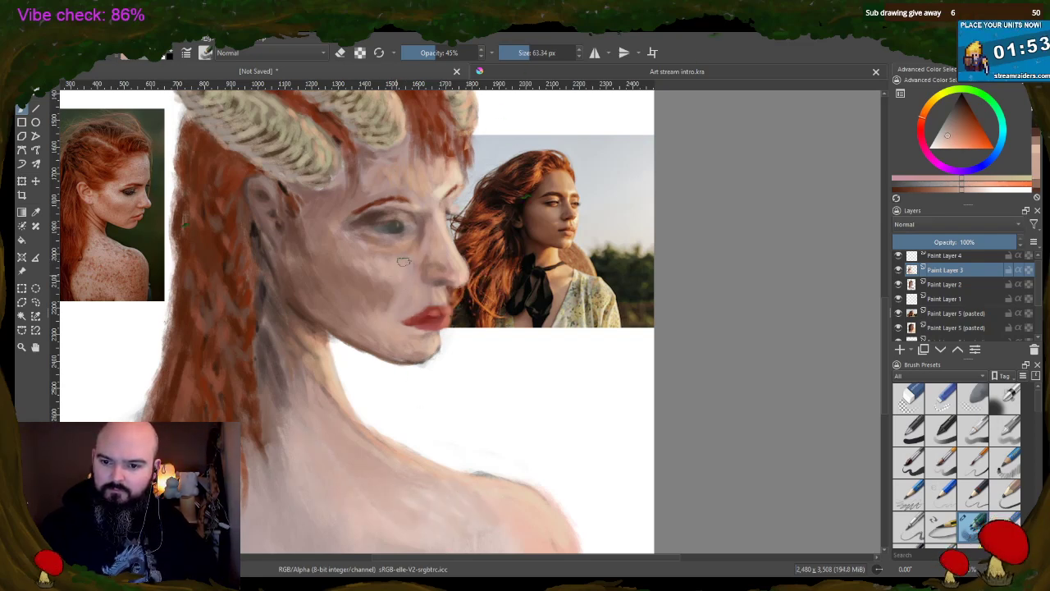
pyautogui.keyDown('ctrl'); pyautogui.click(405, 248); pyautogui.keyUp('ctrl')
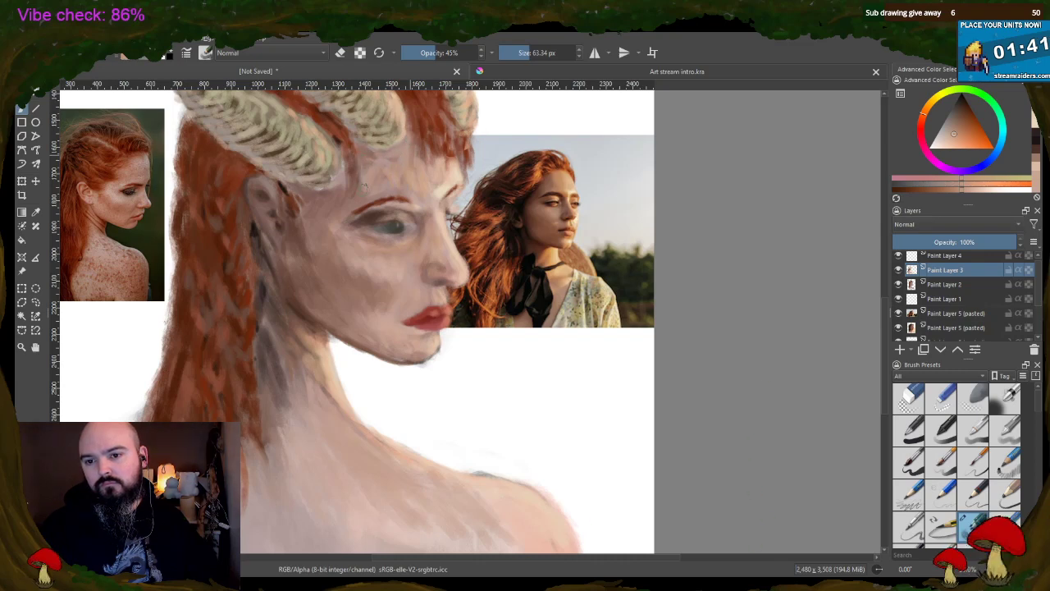
# - Smooth the forehead, brow and temple below the horns by blending in skin tones sampled from the portrait
pyautogui.keyDown('ctrl'); pyautogui.click(397, 171); pyautogui.keyUp('ctrl')
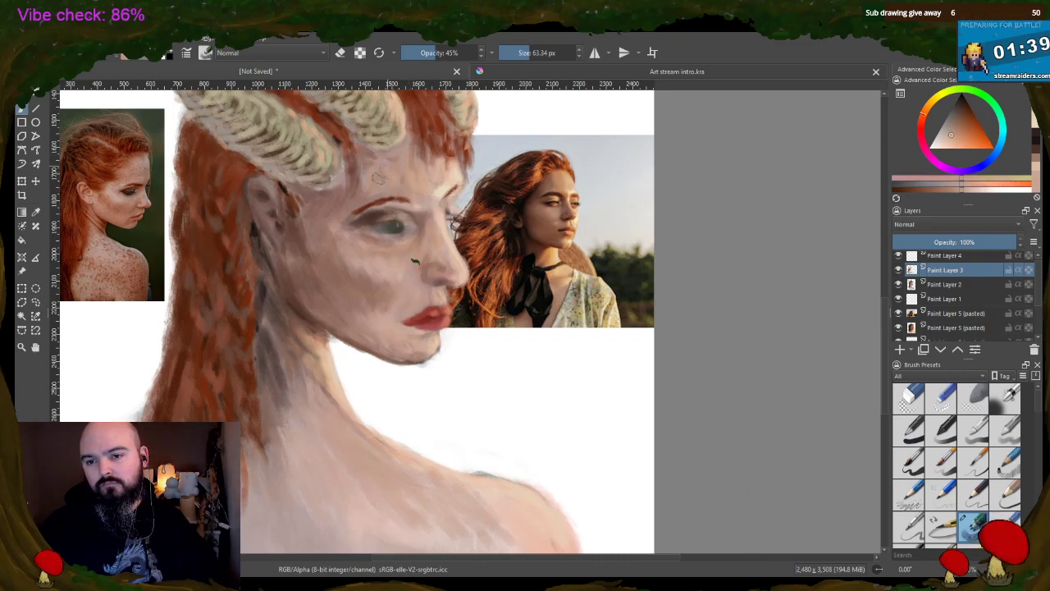
pyautogui.moveTo(434, 180); pyautogui.dragTo(432, 155)
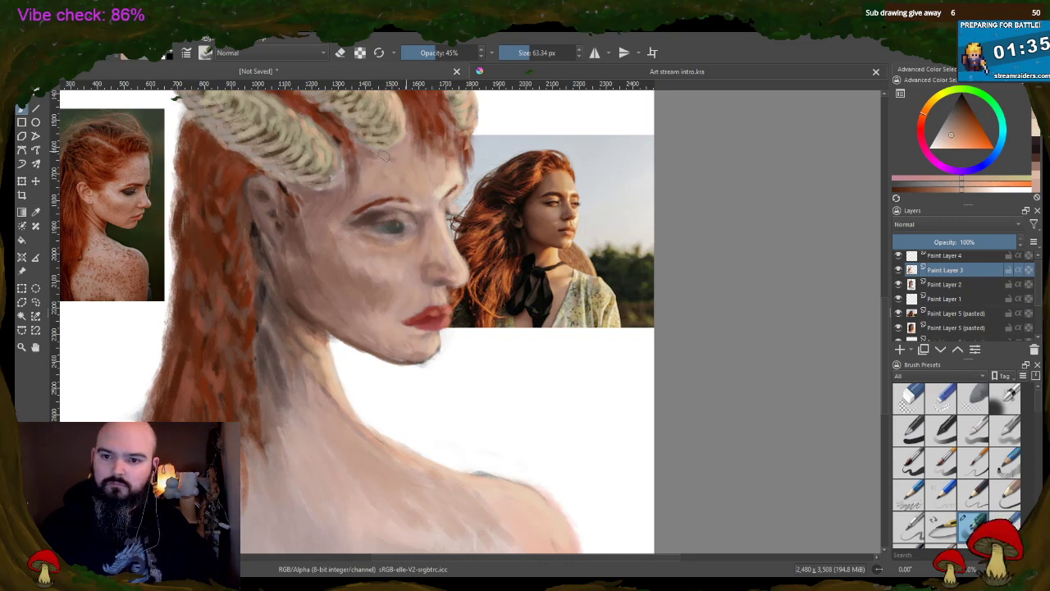
pyautogui.moveTo(369, 162); pyautogui.dragTo(337, 206)
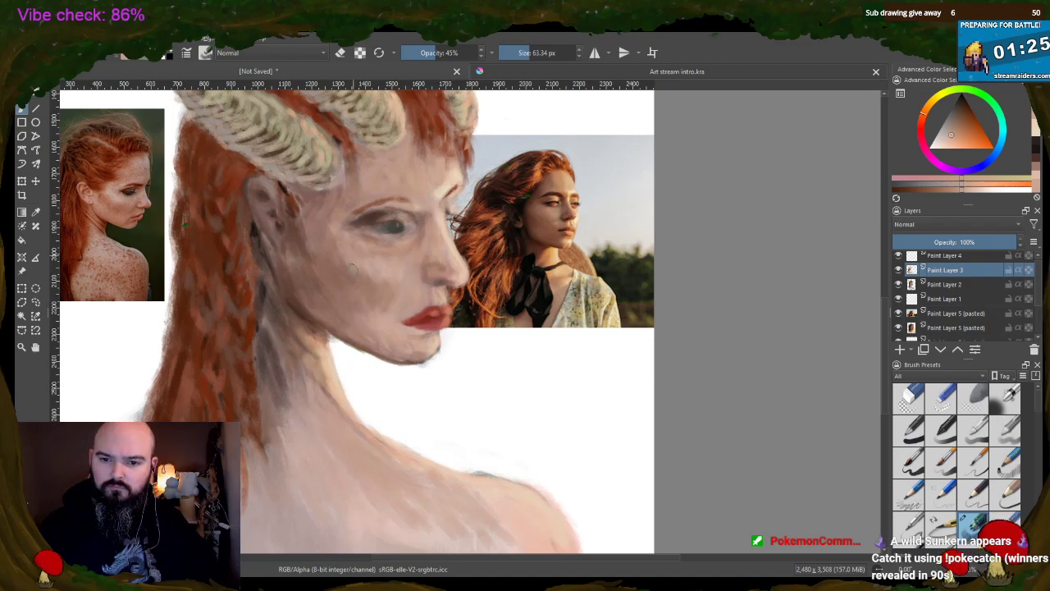
pyautogui.keyDown('ctrl'); pyautogui.click(300, 234); pyautogui.keyUp('ctrl')
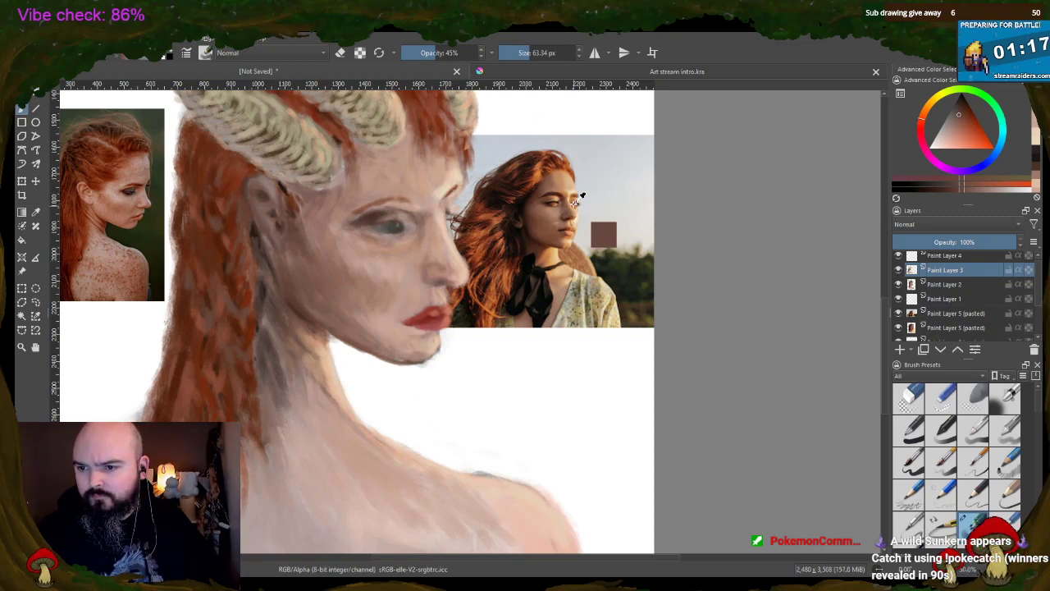
pyautogui.keyDown('ctrl'); pyautogui.click(598, 234); pyautogui.keyUp('ctrl')
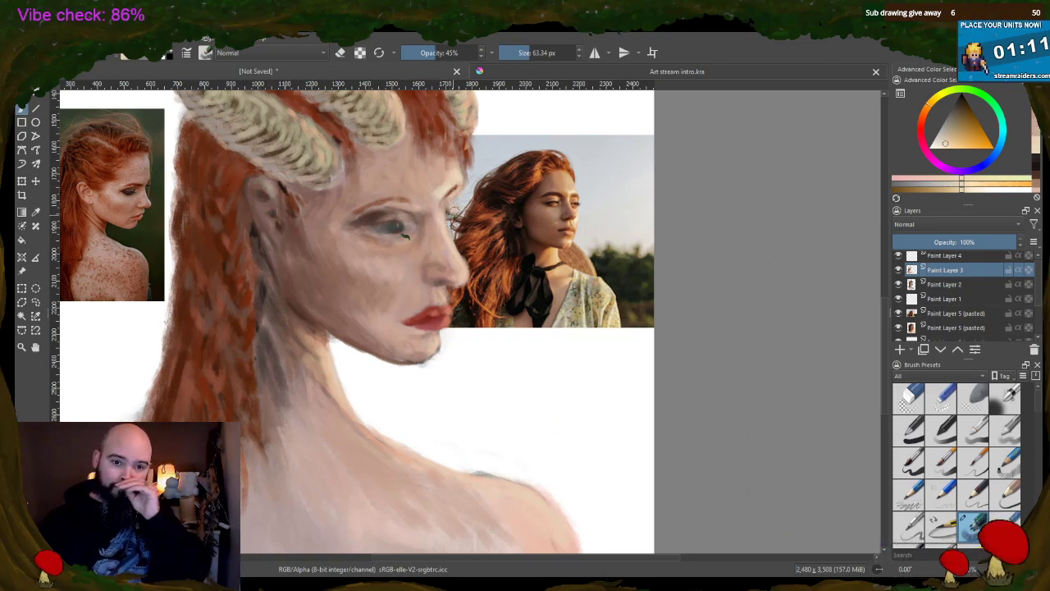
# - Deepen the ear's inner hollows in sampled dark brown with a 15.96 px brush at 66% opacity
pyautogui.scroll(4, 246, 238)
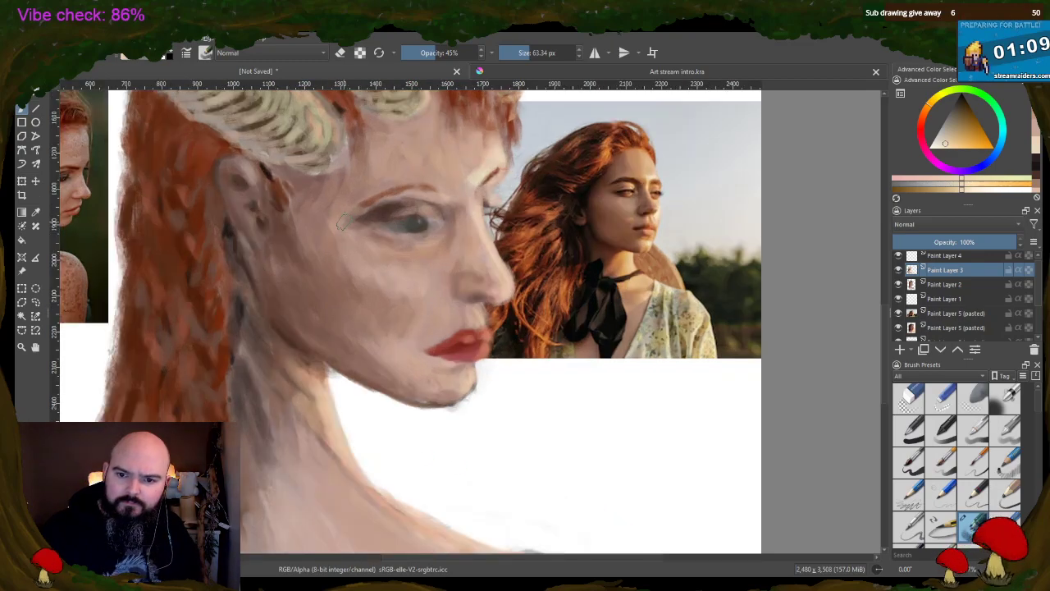
pyautogui.moveTo(506, 556); pyautogui.dragTo(483, 553)
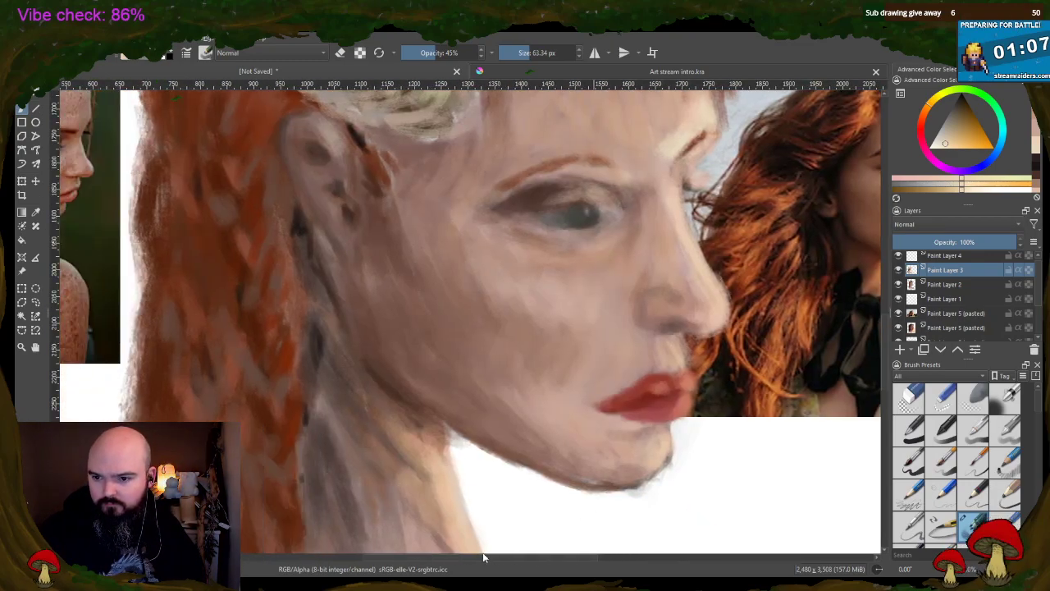
pyautogui.click(524, 53)
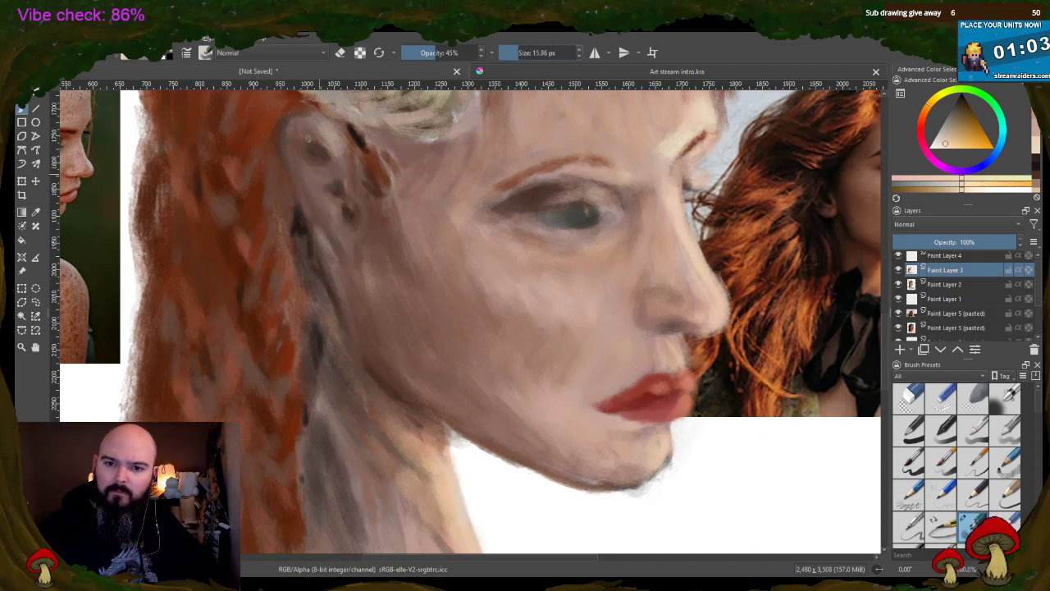
pyautogui.keyDown('ctrl'); pyautogui.click(340, 129); pyautogui.keyUp('ctrl')
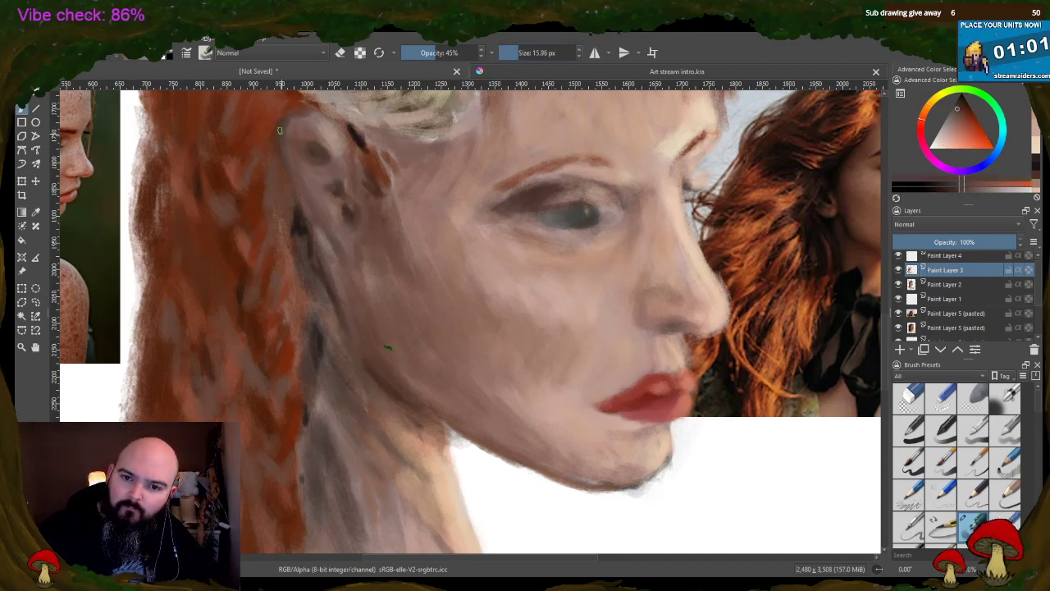
pyautogui.moveTo(442, 52); pyautogui.dragTo(457, 52)
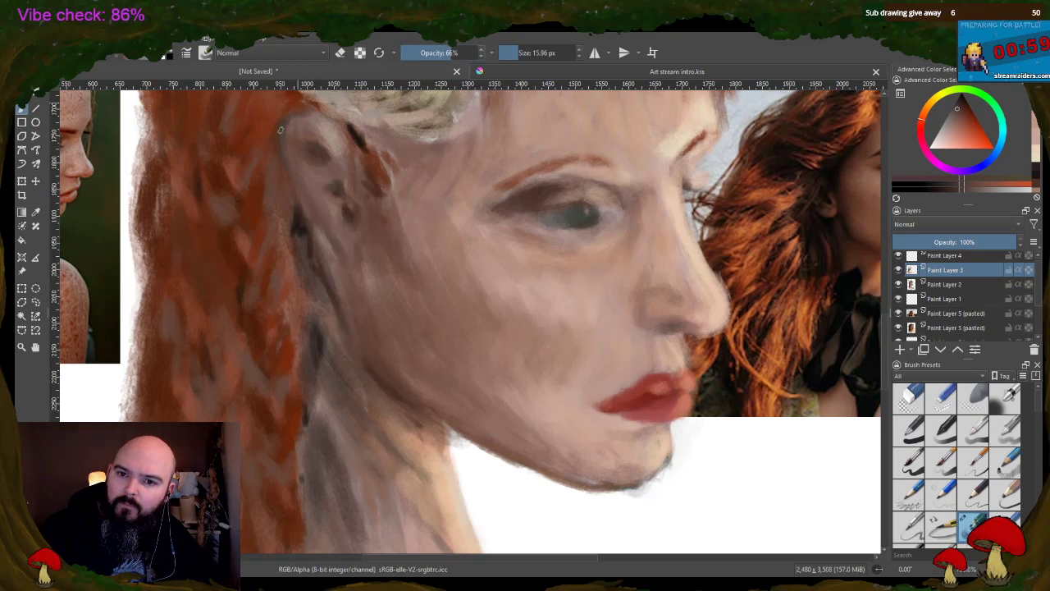
pyautogui.keyDown('ctrl'); pyautogui.click(355, 137); pyautogui.keyUp('ctrl')
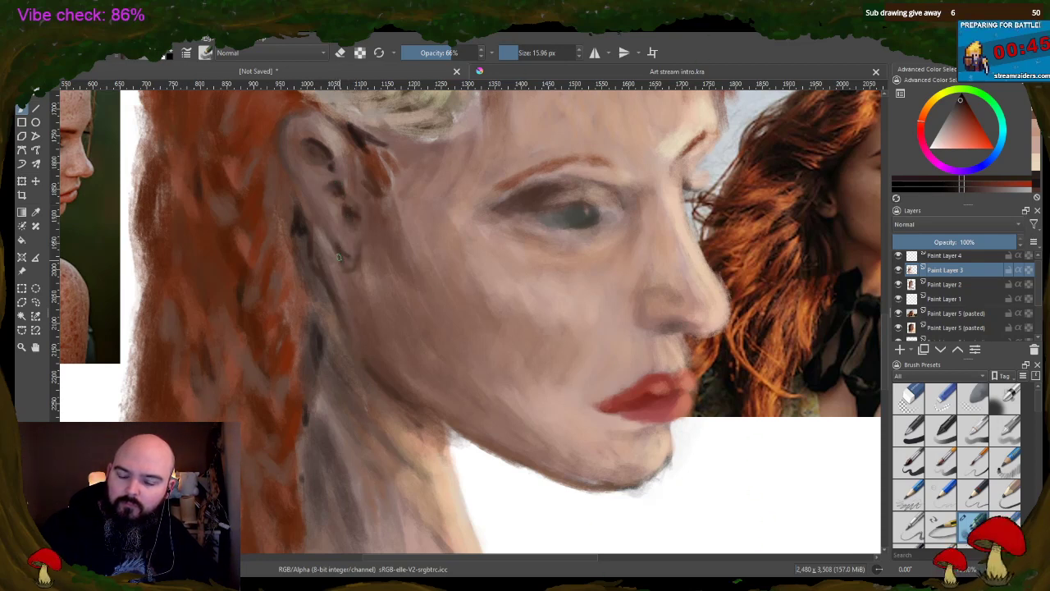
# - Define the earlobe and its transition into the cheek with brown and skin tones sampled around the ear
pyautogui.keyDown('ctrl'); pyautogui.click(361, 263); pyautogui.keyUp('ctrl')
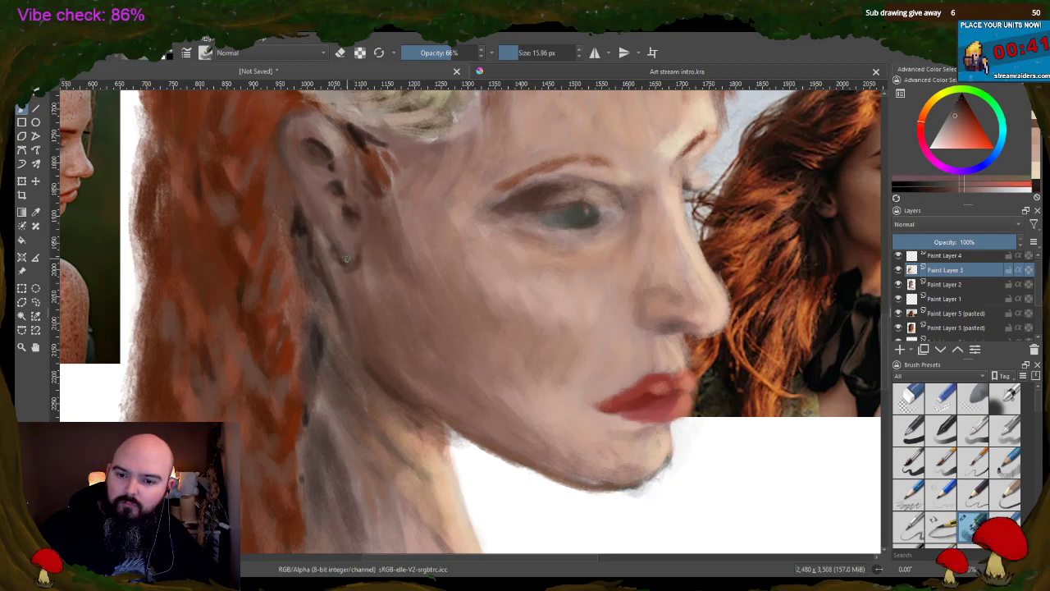
pyautogui.keyDown('ctrl'); pyautogui.click(391, 232); pyautogui.keyUp('ctrl')
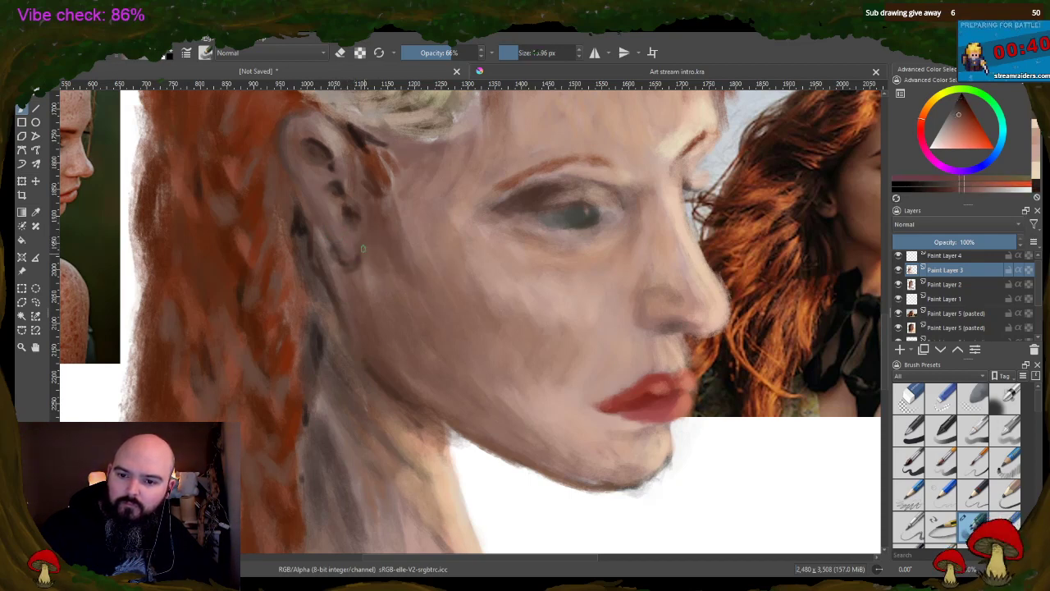
pyautogui.keyDown('ctrl'); pyautogui.click(349, 179); pyautogui.keyUp('ctrl')
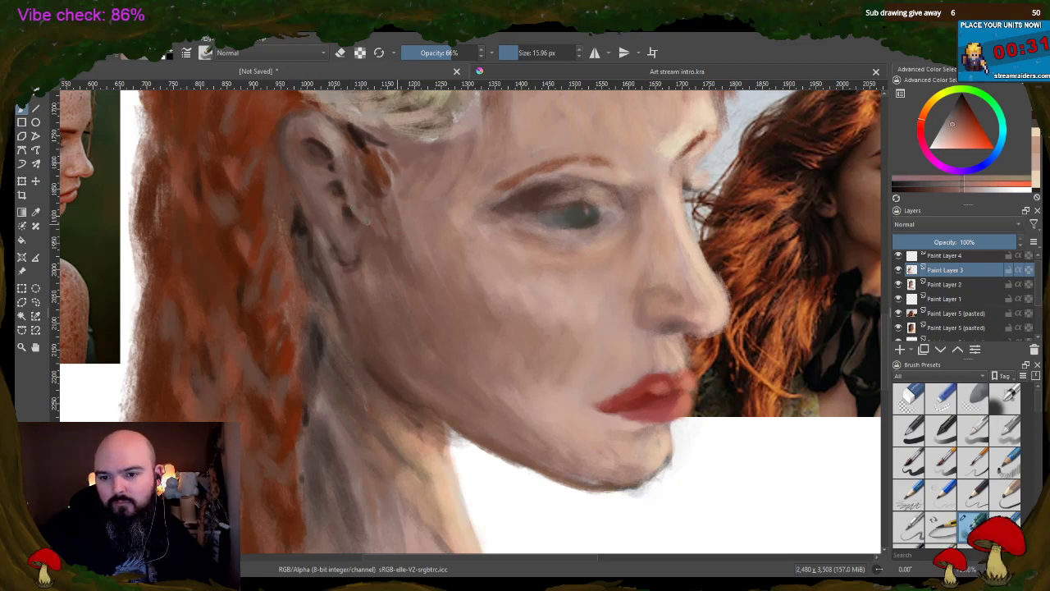
pyautogui.keyDown('ctrl'); pyautogui.click(398, 241); pyautogui.keyUp('ctrl')
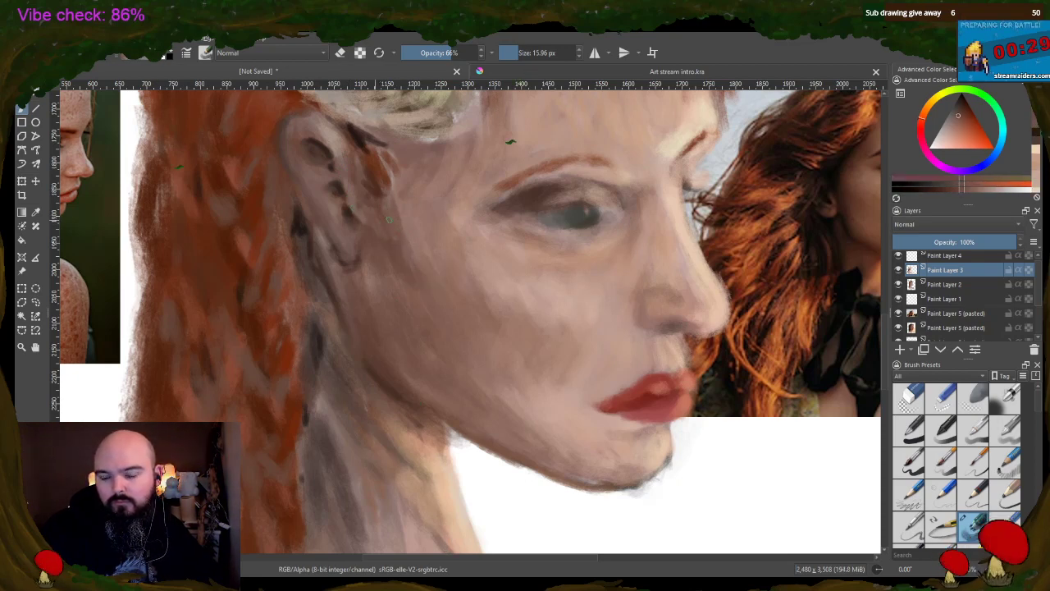
# - Refine the ear's inner folds and the hair edge in front of it with sampled reddish, dark brown and skin tones
pyautogui.keyDown('ctrl'); pyautogui.click(378, 159); pyautogui.keyUp('ctrl')
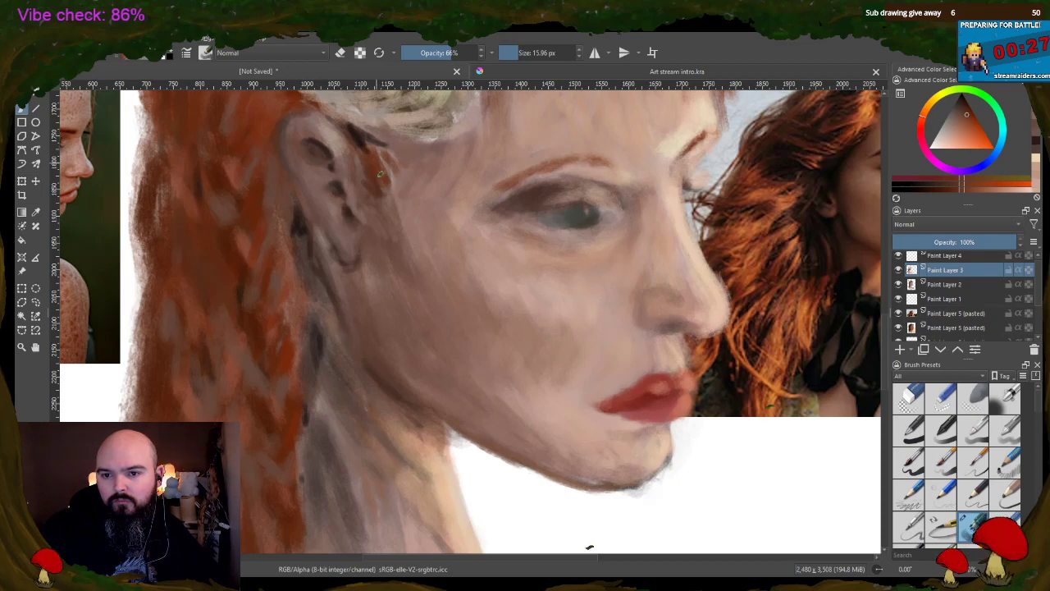
pyautogui.keyDown('ctrl'); pyautogui.click(354, 129); pyautogui.keyUp('ctrl')
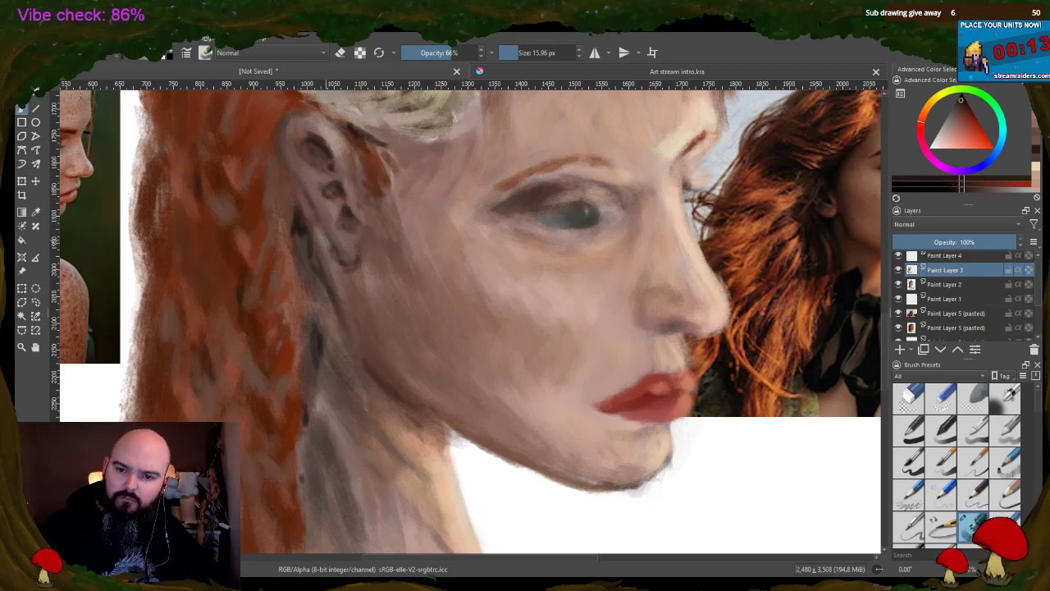
pyautogui.moveTo(550, 564); pyautogui.dragTo(496, 558)
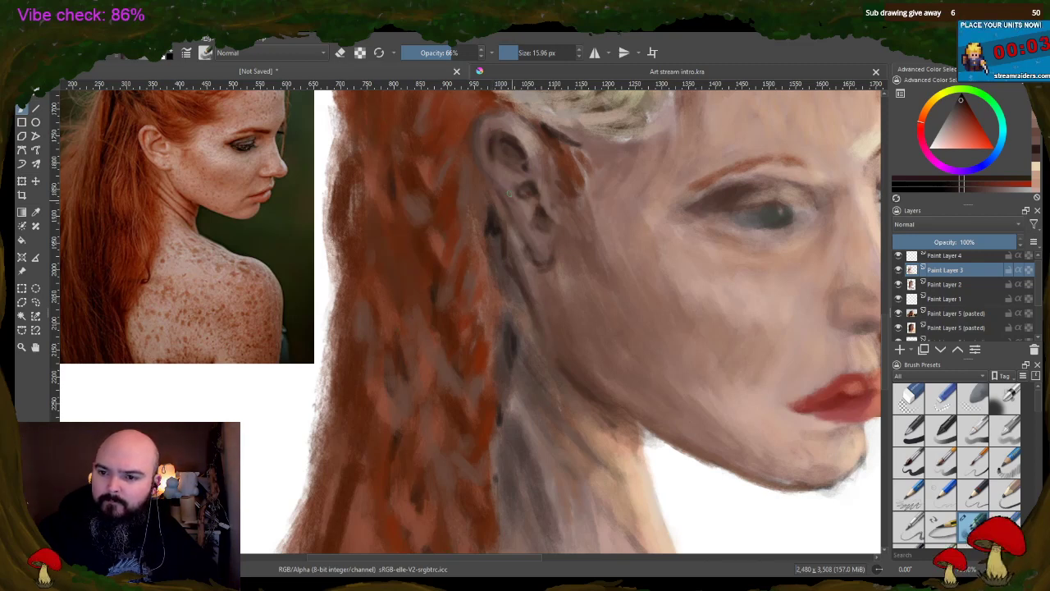
pyautogui.keyDown('ctrl'); pyautogui.click(499, 167); pyautogui.keyUp('ctrl')
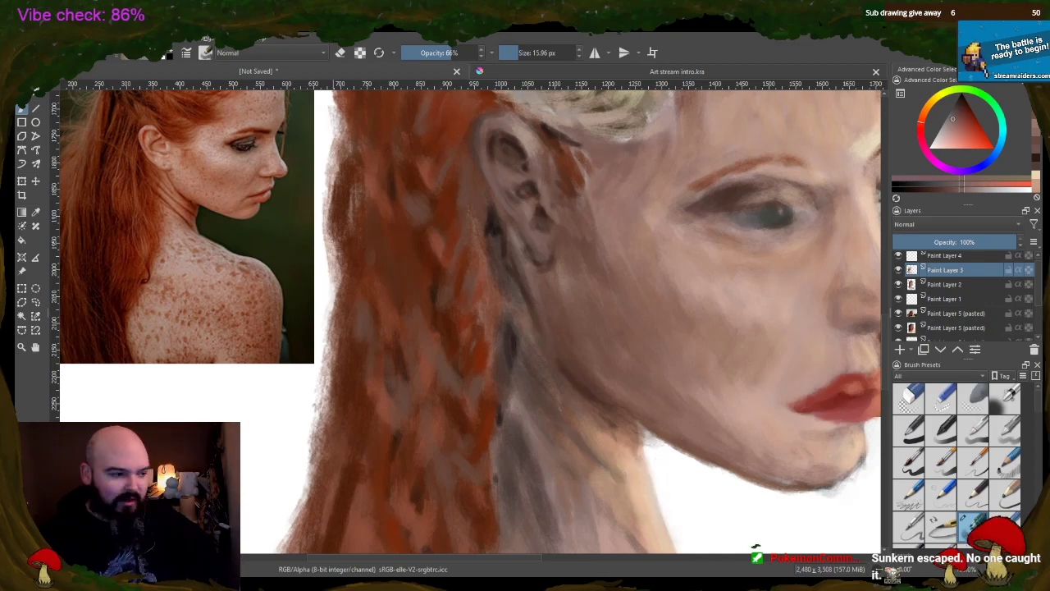
# - Switch to Stream Raiders, run the Dunwich Squares battle and grant its chest rewards to two random viewers before returning to the map
pyautogui.hotkey('alt', 'Tab')
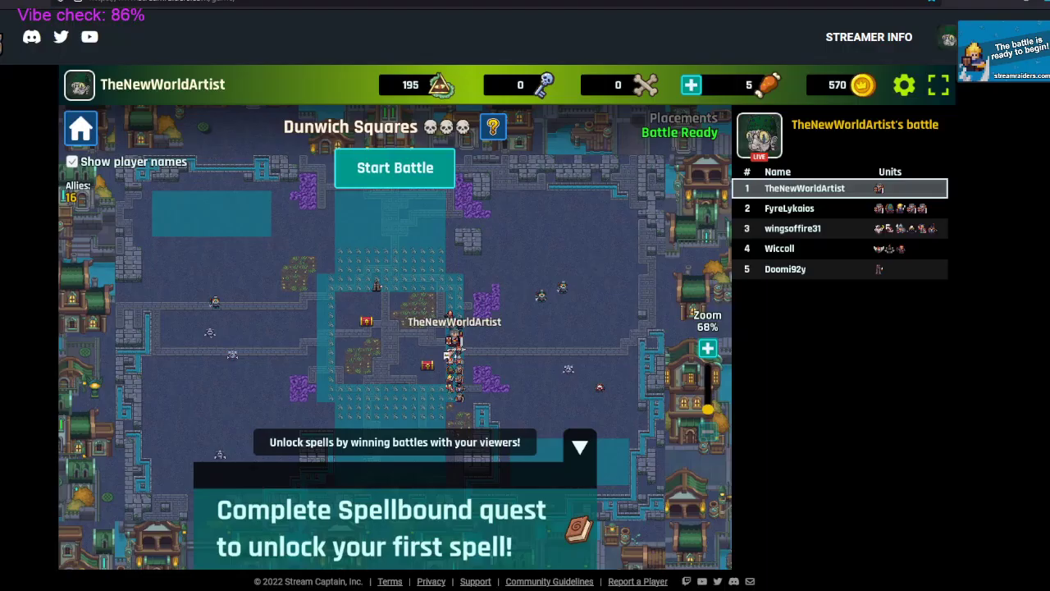
pyautogui.click(410, 174)
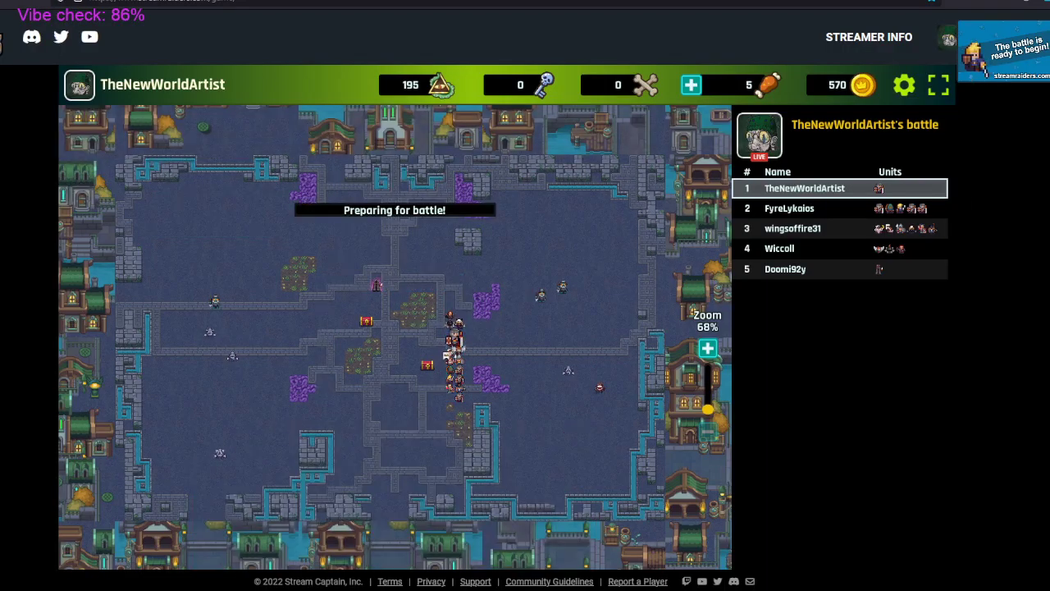
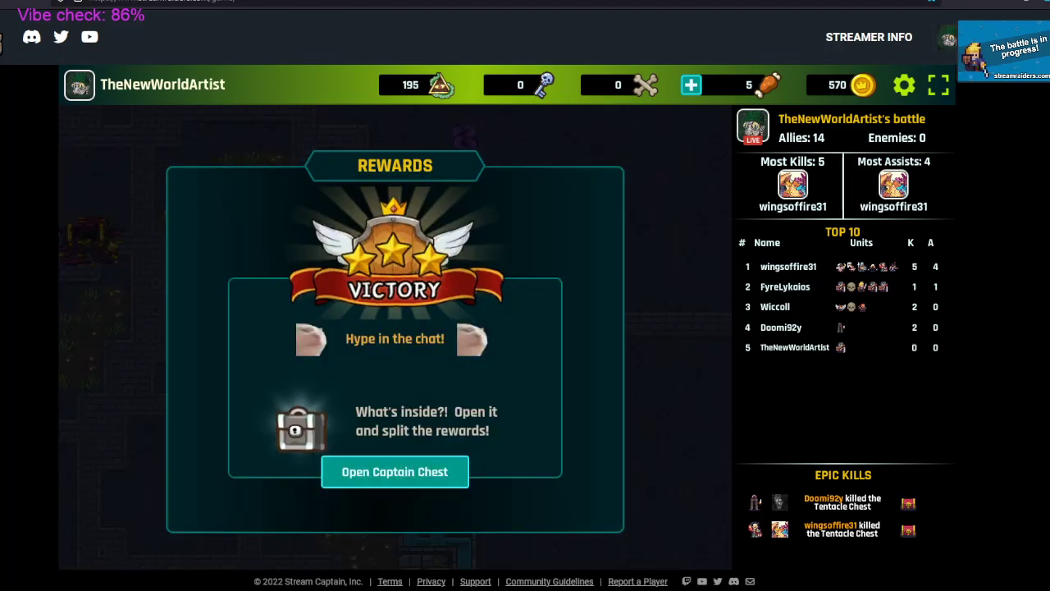
pyautogui.click(403, 473)
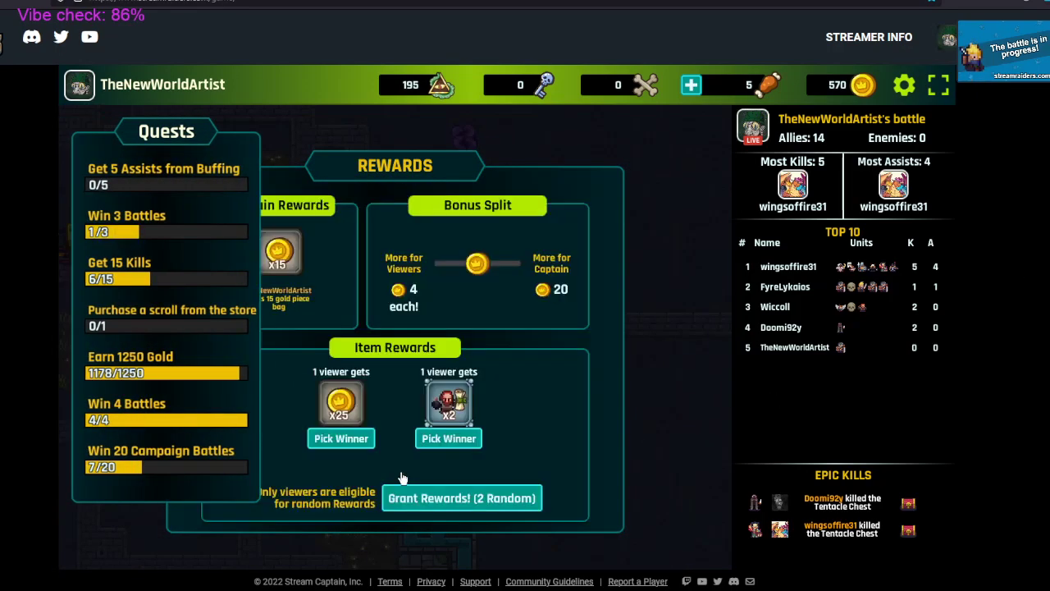
pyautogui.click(481, 499)
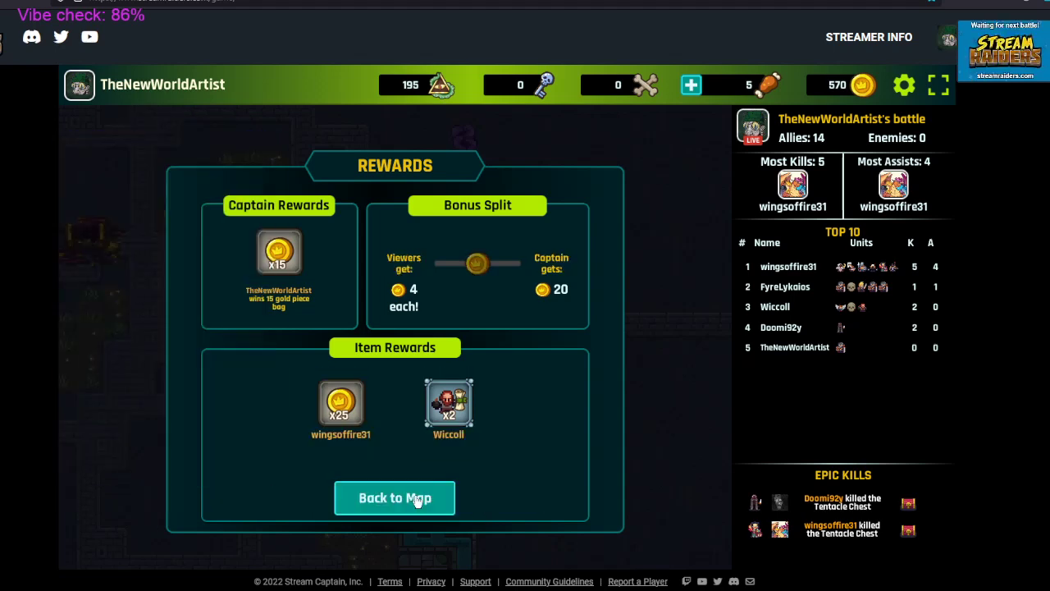
pyautogui.click(417, 499)
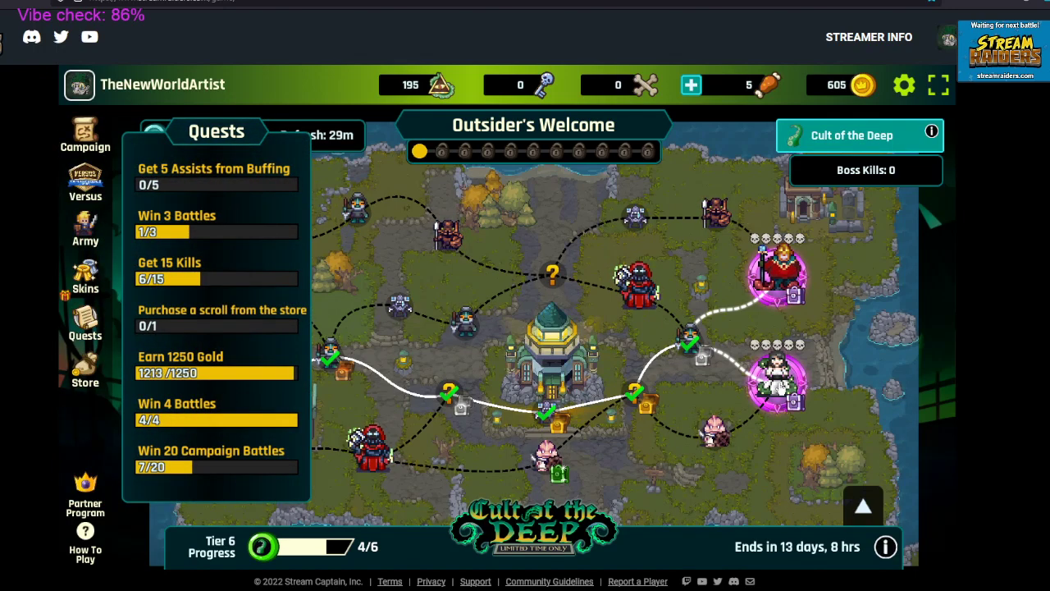
# - Start the Tentacle Conflict boss battle and place the level 4 Tank captain unit at the front edge of the deployment zone
pyautogui.click(780, 384)
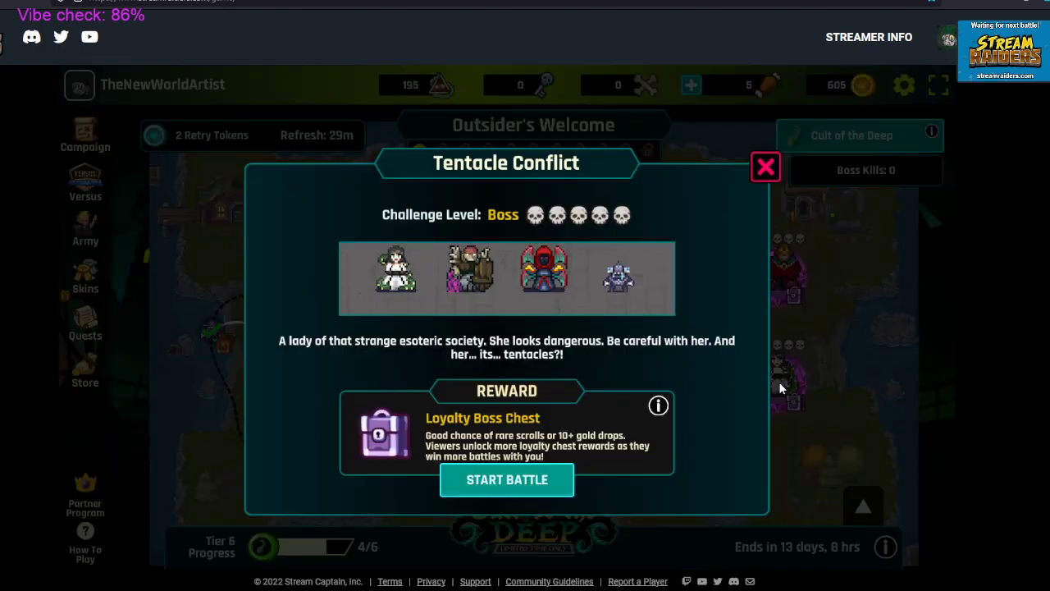
pyautogui.click(522, 488)
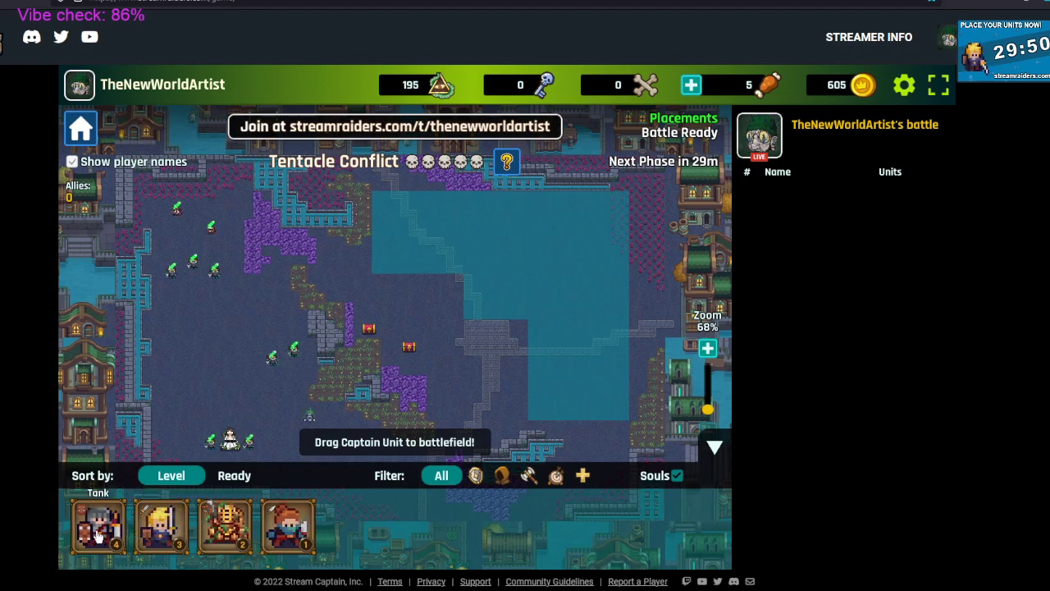
pyautogui.moveTo(96, 535); pyautogui.dragTo(472, 310)
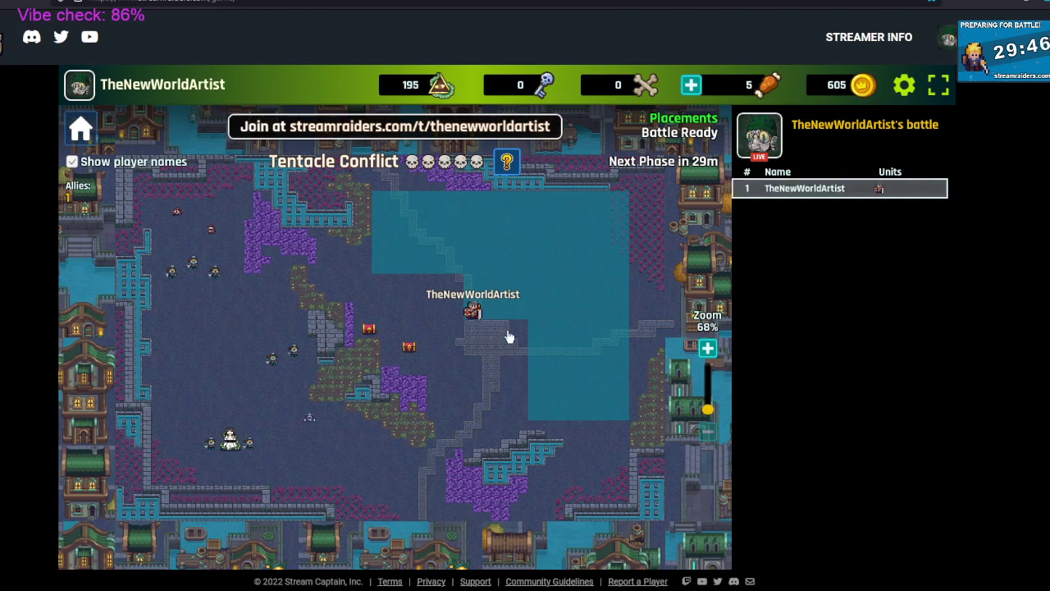
# - Cover the entire deployment zone with Vibe placement markers, close the planning tools and switch back to the painting in Krita
pyautogui.click(92, 540)
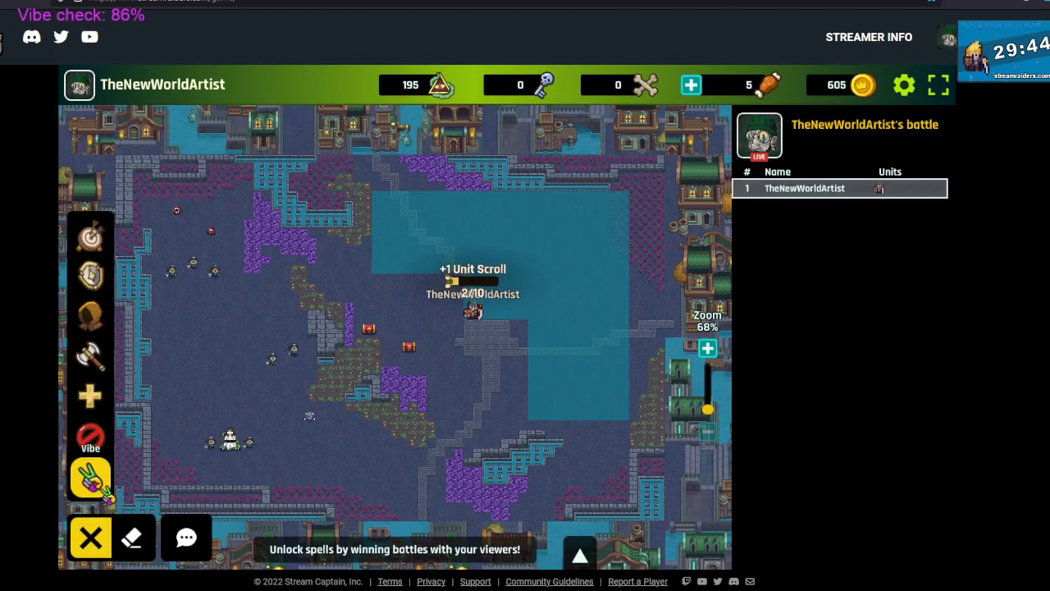
pyautogui.moveTo(436, 230); pyautogui.dragTo(578, 364)
pyautogui.click(92, 277)
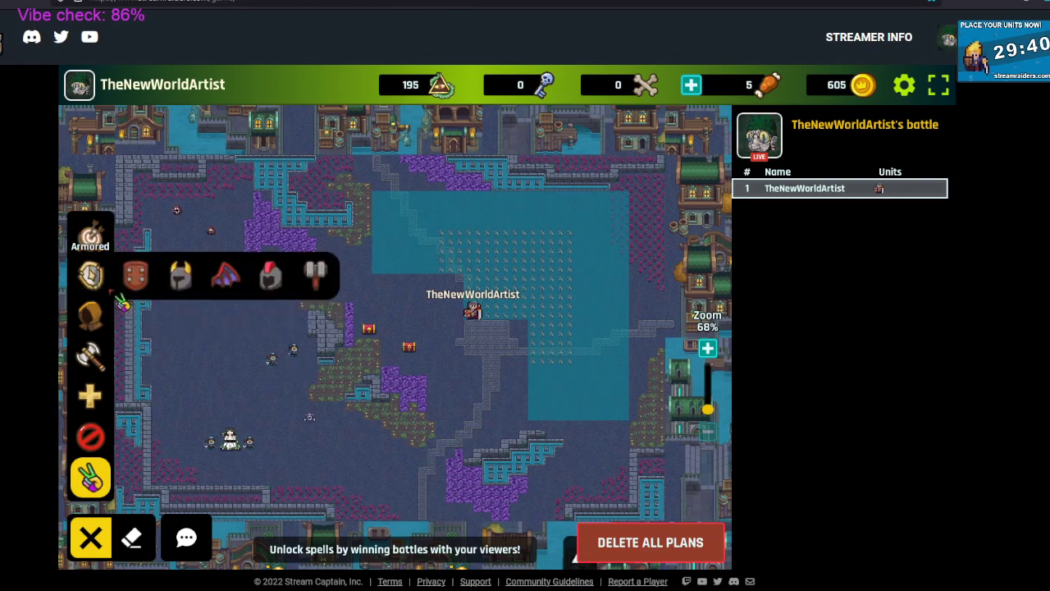
pyautogui.moveTo(365, 186); pyautogui.dragTo(694, 435)
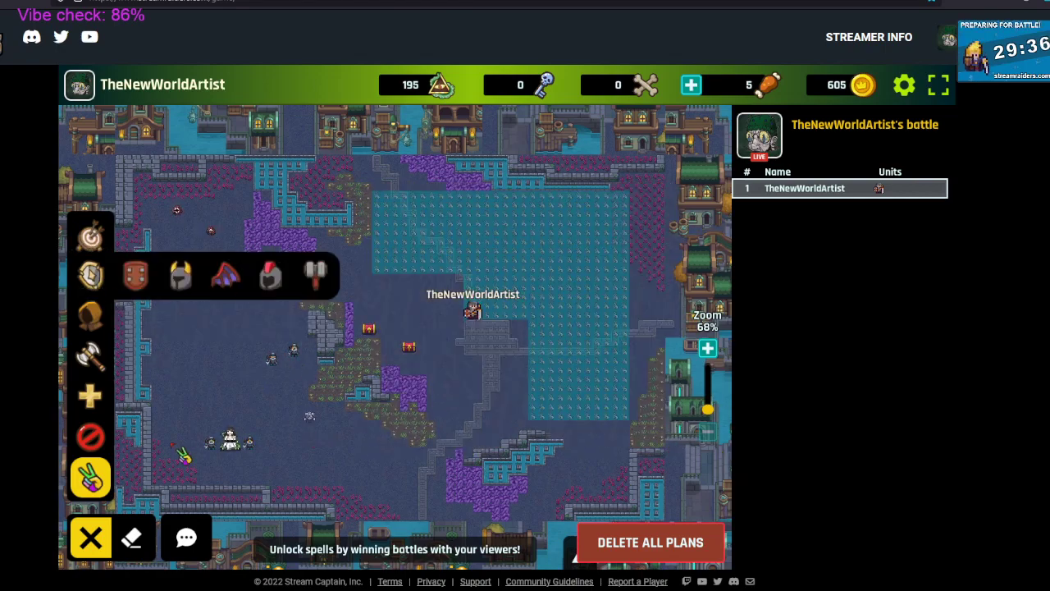
pyautogui.click(92, 539)
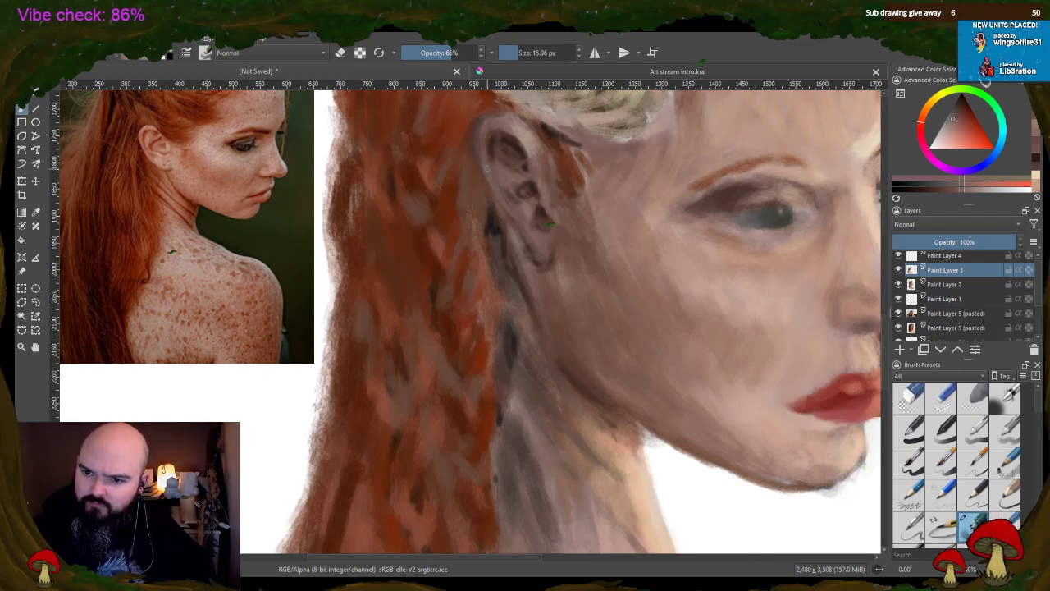
# - Lighten the earlobe's rim and shade the ear's inner hollows with skin and dark brown tones sampled from the ear
pyautogui.keyDown('ctrl'); pyautogui.click(532, 164); pyautogui.keyUp('ctrl')
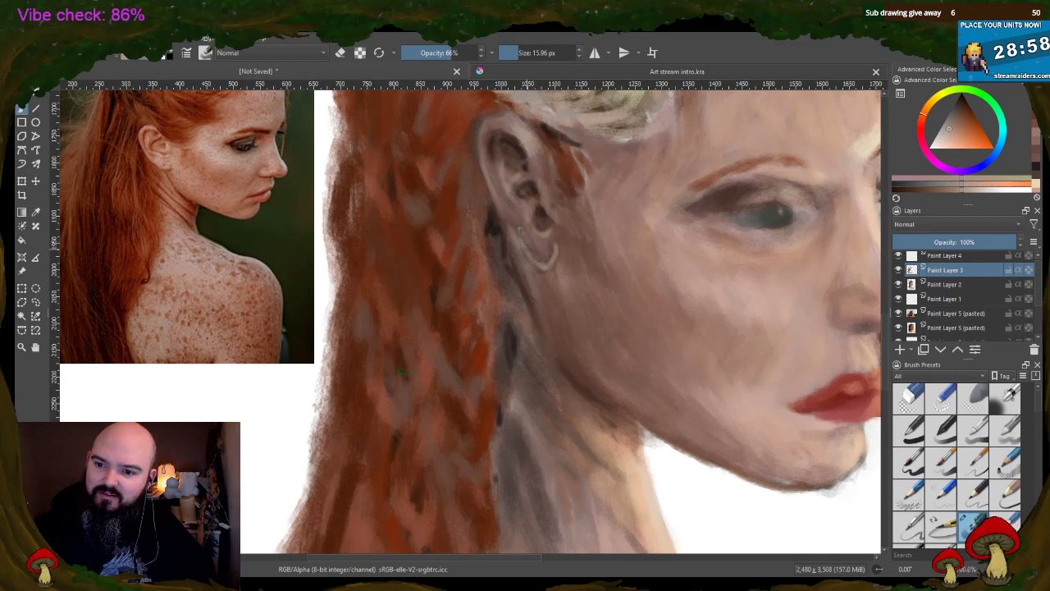
pyautogui.keyDown('ctrl'); pyautogui.click(517, 220); pyautogui.keyUp('ctrl')
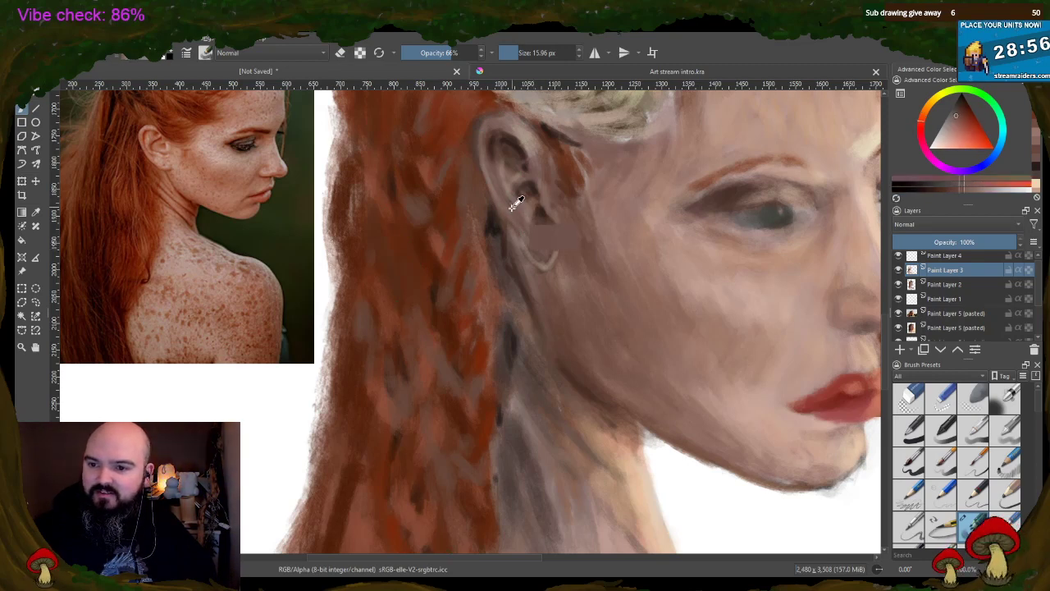
pyautogui.keyDown('ctrl'); pyautogui.click(511, 161); pyautogui.keyUp('ctrl')
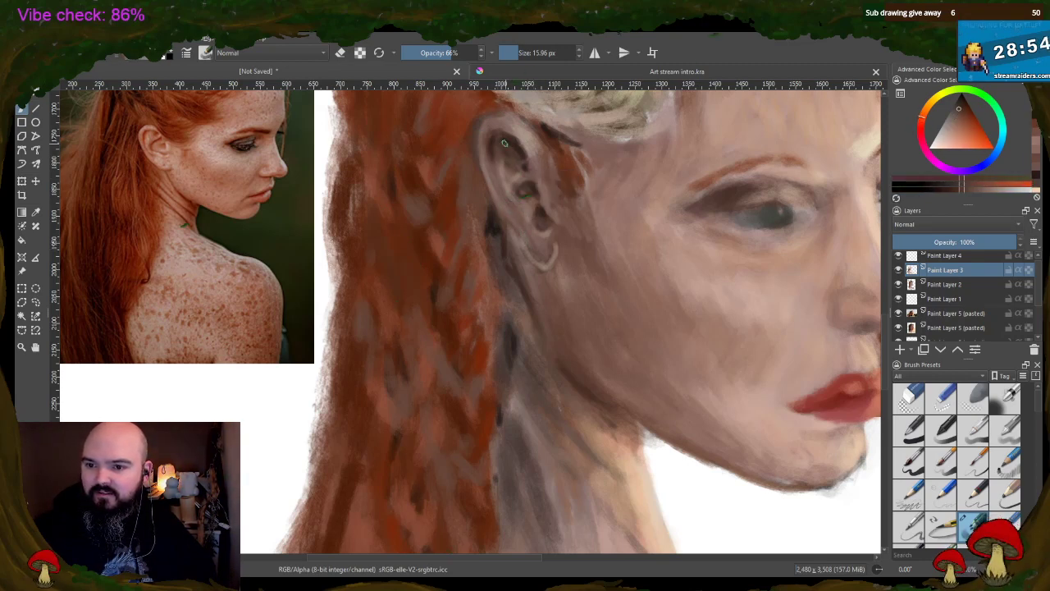
pyautogui.keyDown('ctrl'); pyautogui.click(524, 163); pyautogui.keyUp('ctrl')
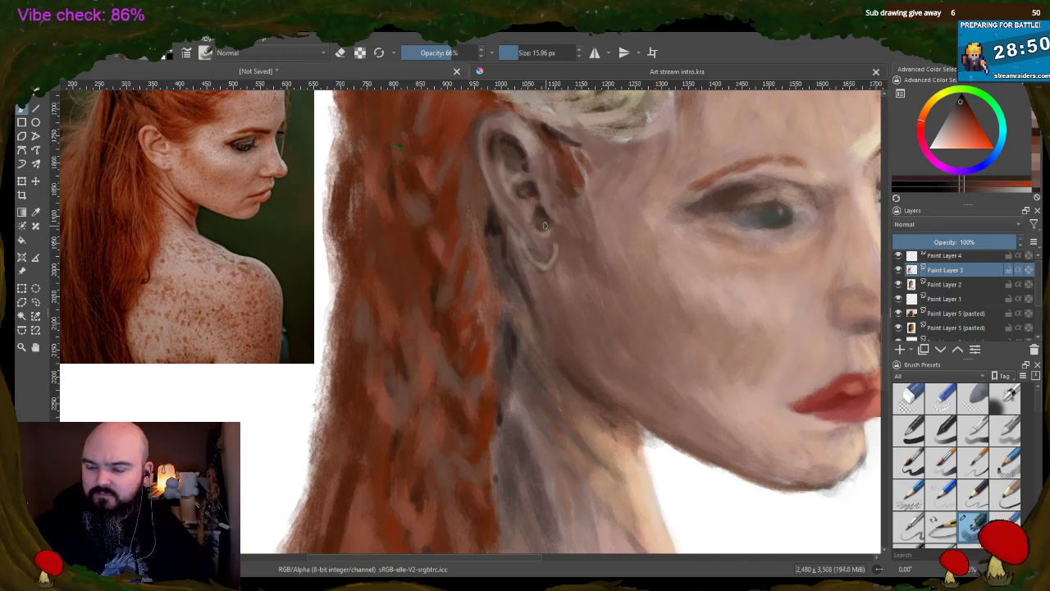
# - Soften the earlobe's front edge and blend the front of the ear into the cheek with tones sampled nearby
pyautogui.keyDown('ctrl'); pyautogui.click(566, 221); pyautogui.keyUp('ctrl')
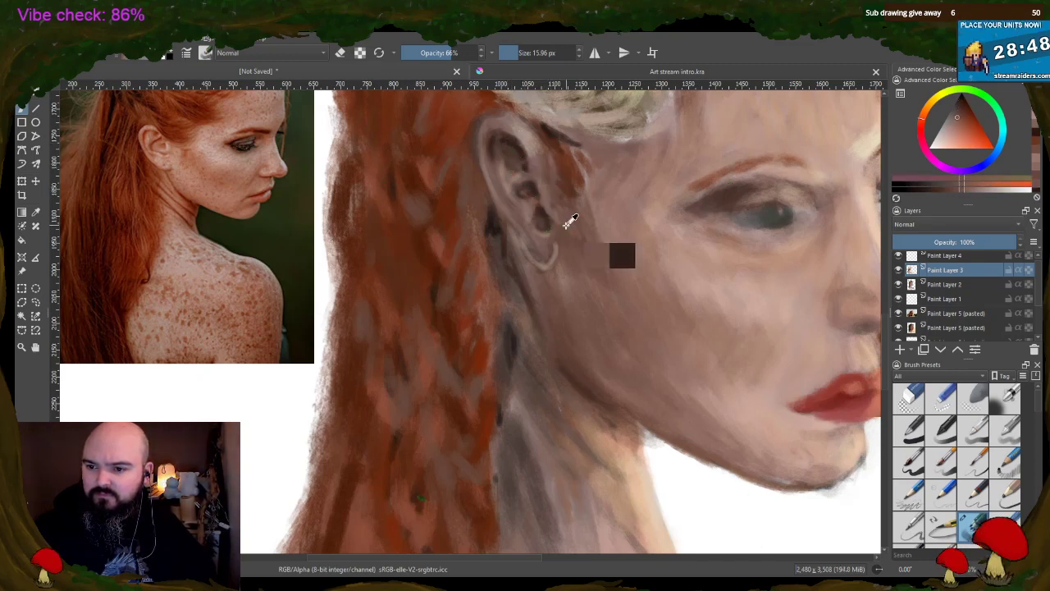
pyautogui.keyDown('ctrl'); pyautogui.click(564, 237); pyautogui.keyUp('ctrl')
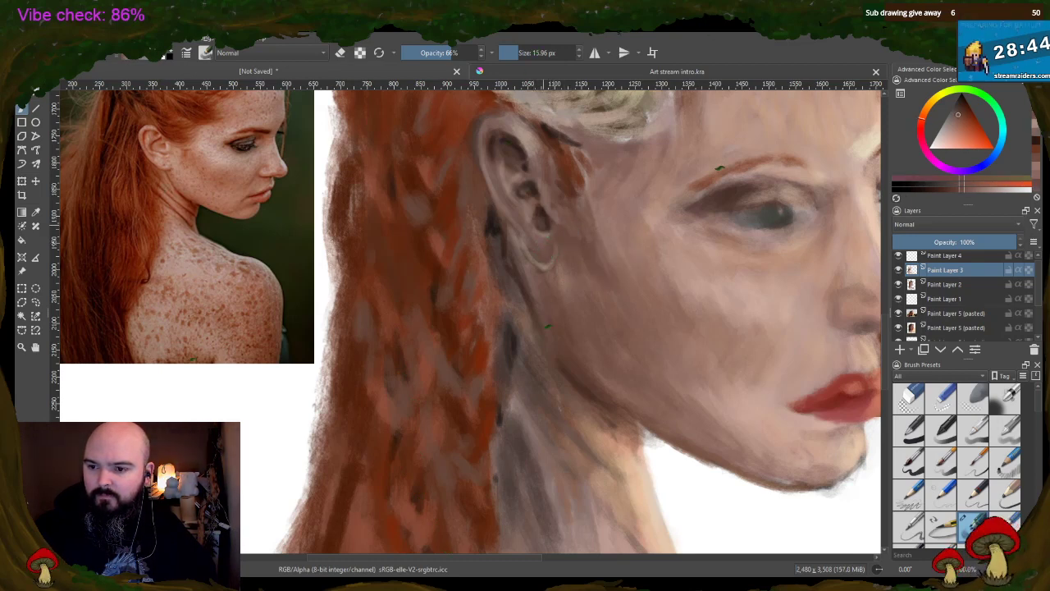
pyautogui.keyDown('ctrl'); pyautogui.click(573, 231); pyautogui.keyUp('ctrl')
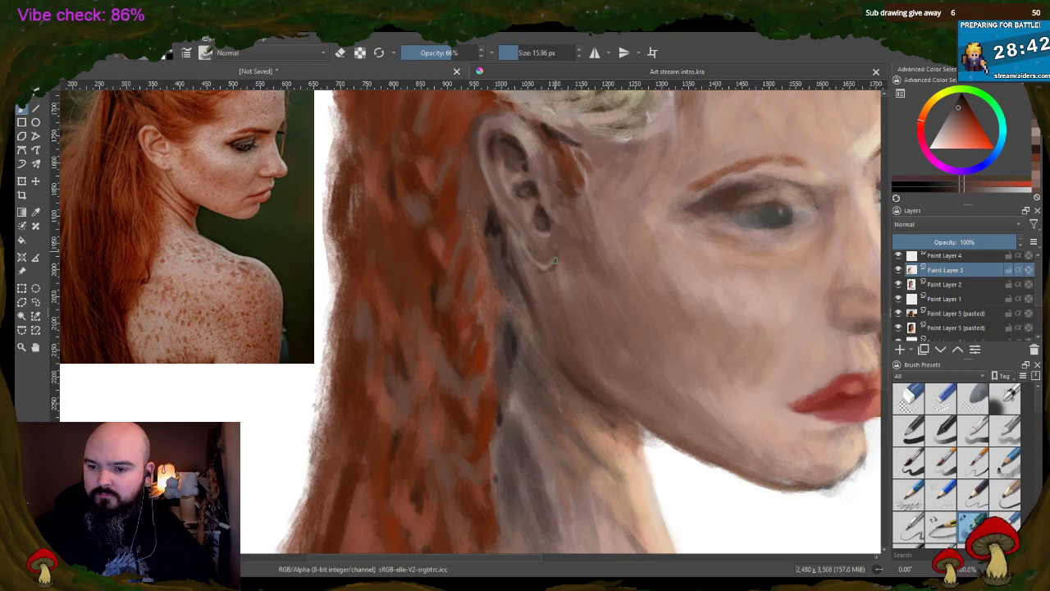
pyautogui.keyDown('ctrl'); pyautogui.click(391, 166); pyautogui.keyUp('ctrl')
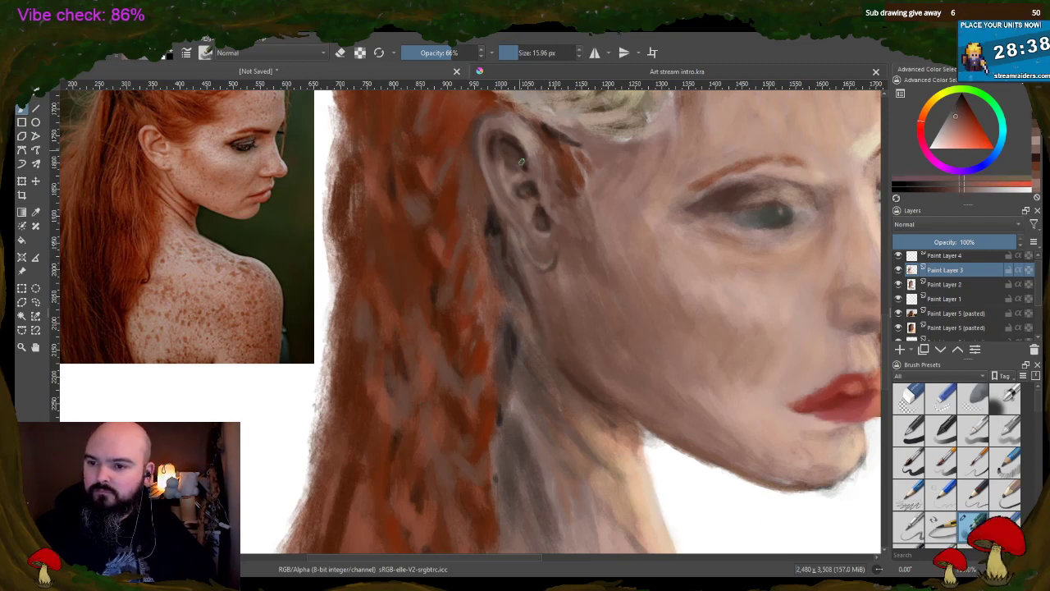
pyautogui.keyDown('ctrl'); pyautogui.click(564, 158); pyautogui.keyUp('ctrl')
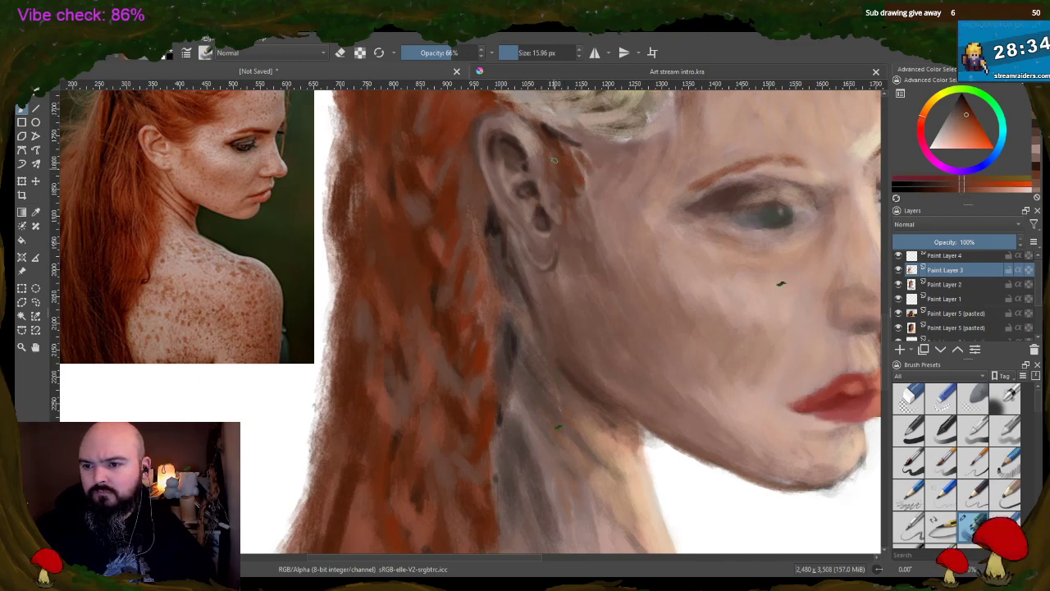
# - Refine the ear's upper folds, canal and back edge against the hair with sampled skin, brown and dark tones
pyautogui.keyDown('ctrl'); pyautogui.click(525, 133); pyautogui.keyUp('ctrl')
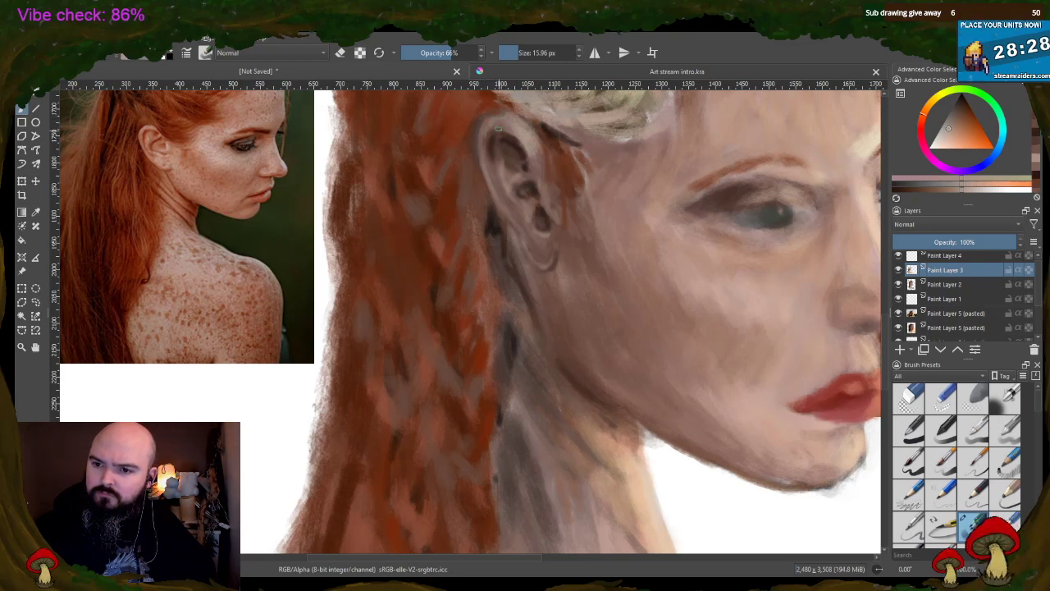
pyautogui.keyDown('ctrl'); pyautogui.click(543, 176); pyautogui.keyUp('ctrl')
pyautogui.keyDown('ctrl'); pyautogui.click(540, 173); pyautogui.keyUp('ctrl')
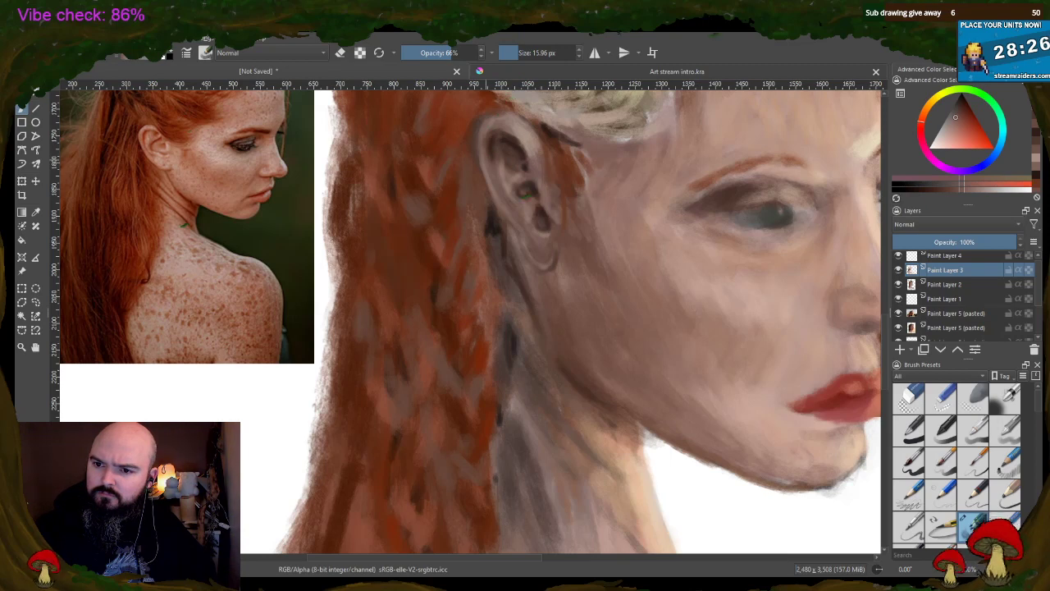
pyautogui.keyDown('ctrl'); pyautogui.click(500, 156); pyautogui.keyUp('ctrl')
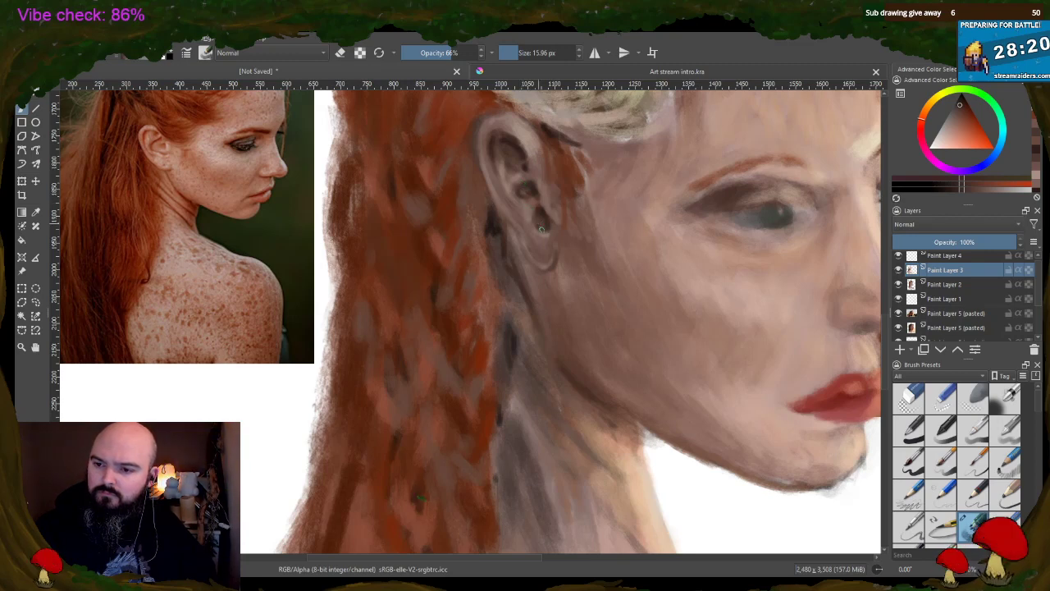
pyautogui.keyDown('ctrl'); pyautogui.click(492, 185); pyautogui.keyUp('ctrl')
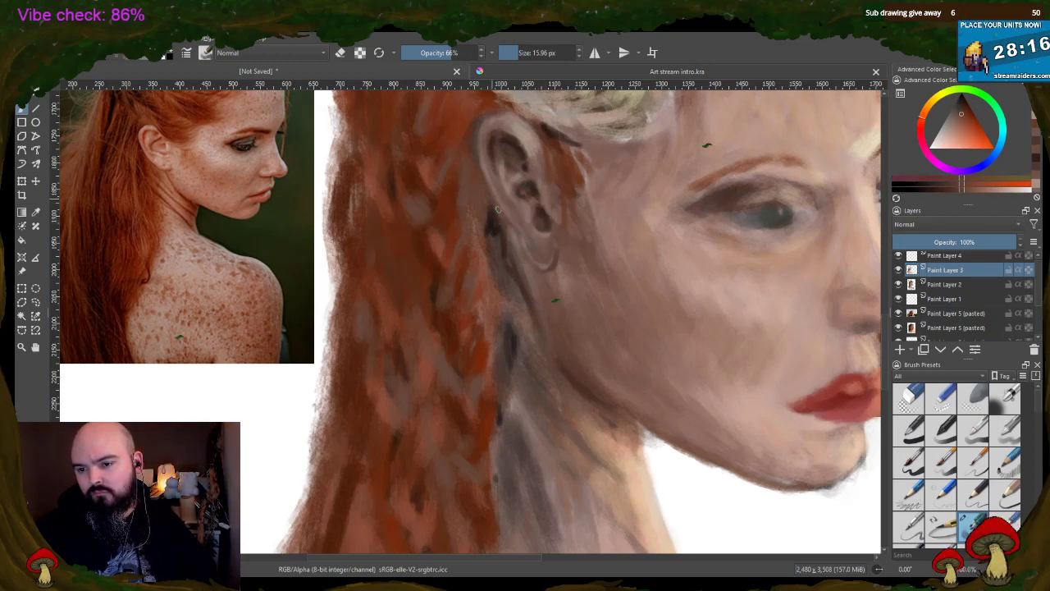
pyautogui.keyDown('ctrl'); pyautogui.click(494, 214); pyautogui.keyUp('ctrl')
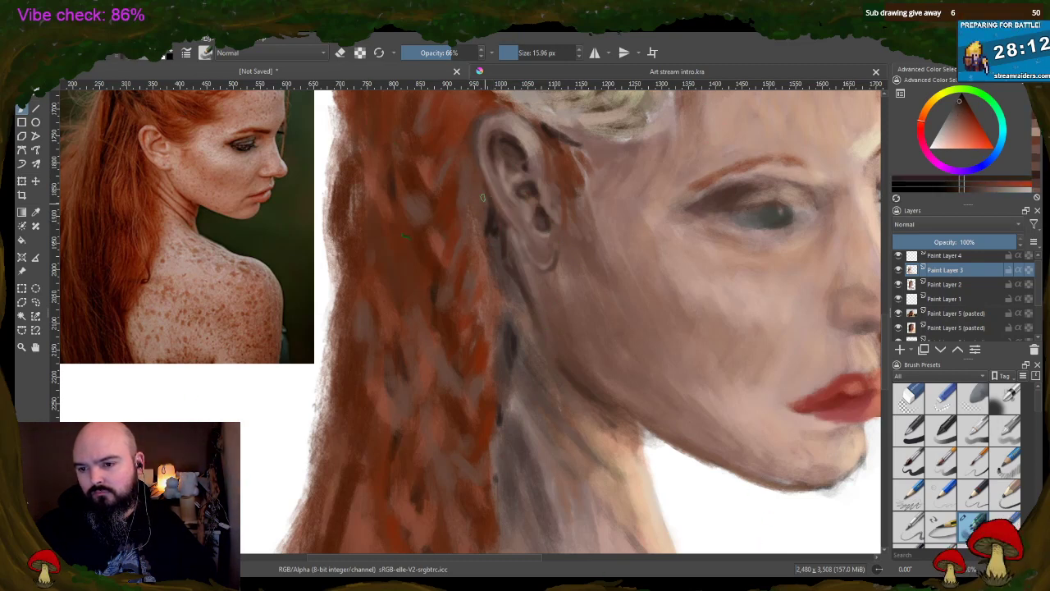
# - Rework the earlobe's lower contour and its transition into the jaw with skin tones sampled around the lobe
pyautogui.scroll(-5, 600, 148)
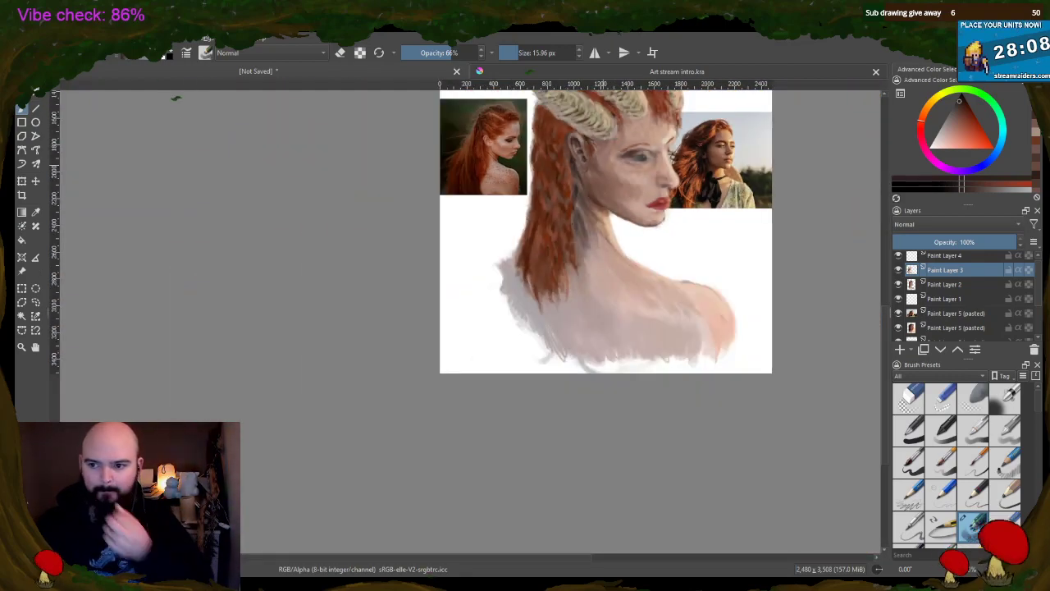
pyautogui.scroll(5, 628, 152)
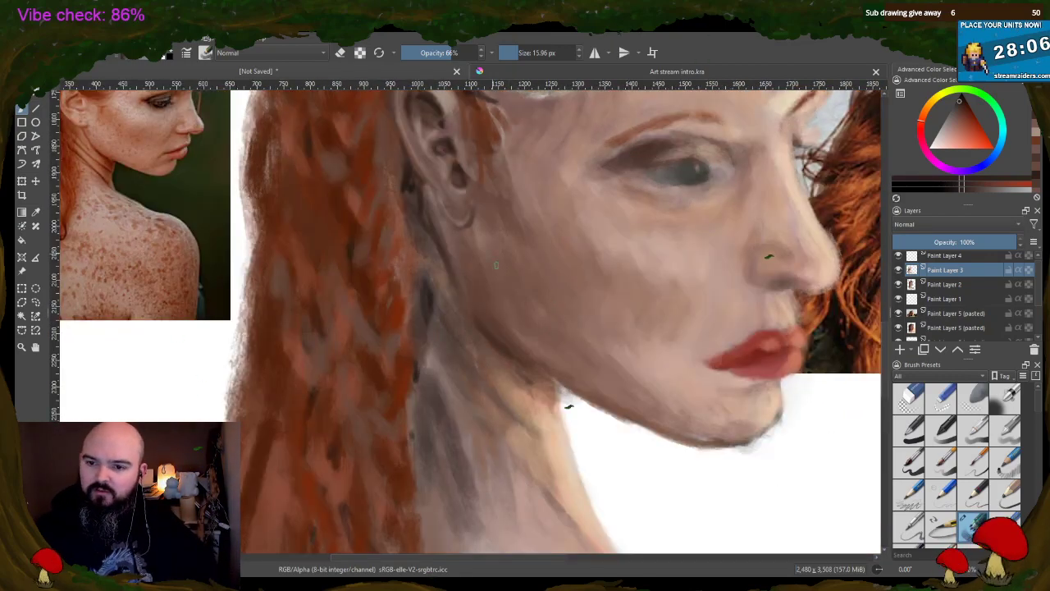
pyautogui.keyDown('ctrl'); pyautogui.click(464, 220); pyautogui.keyUp('ctrl')
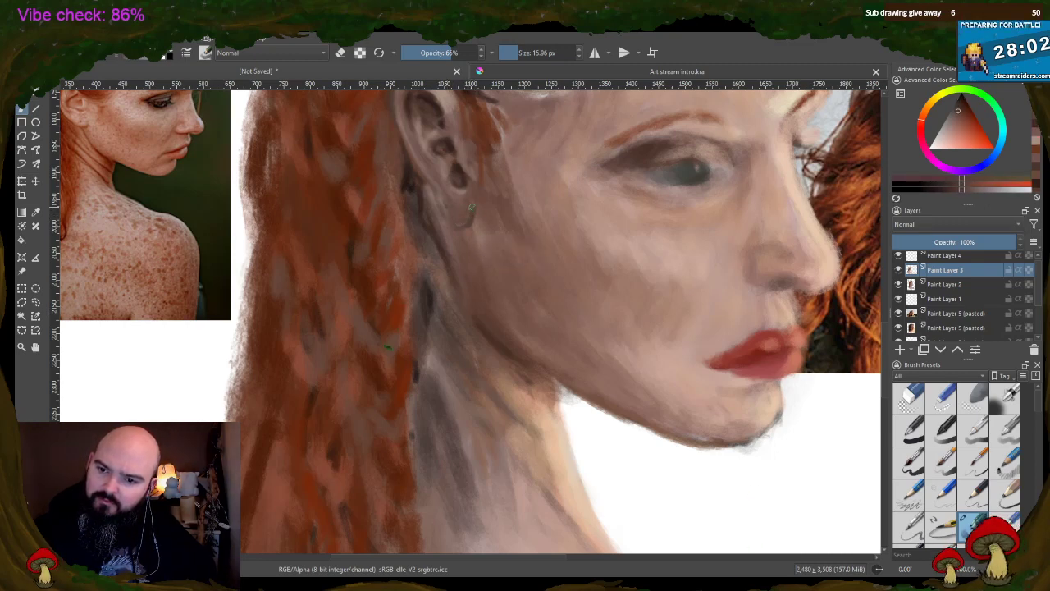
pyautogui.keyDown('ctrl'); pyautogui.click(470, 208); pyautogui.keyUp('ctrl')
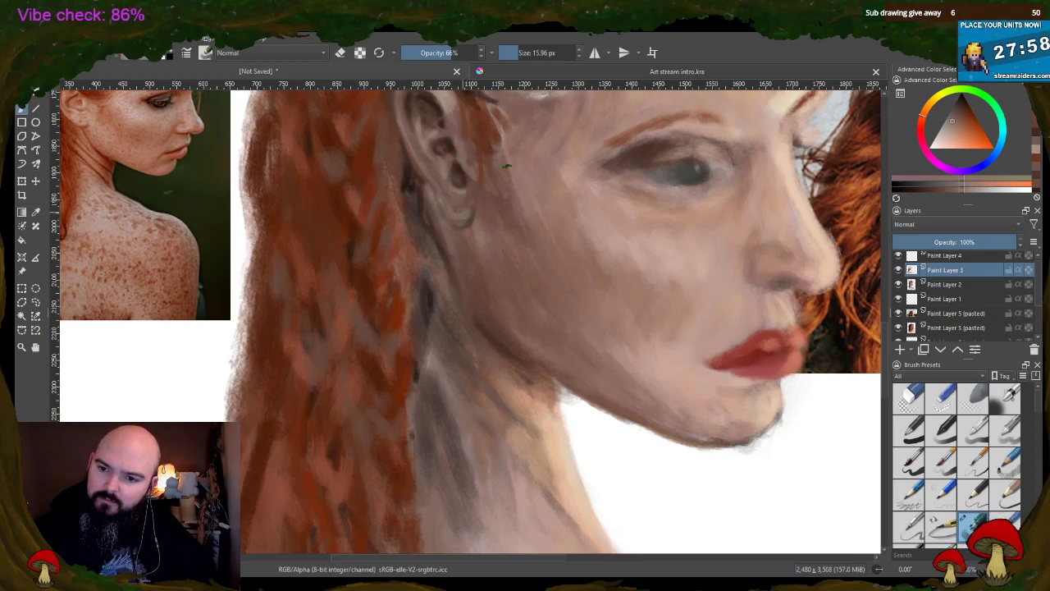
pyautogui.keyDown('ctrl'); pyautogui.click(478, 226); pyautogui.keyUp('ctrl')
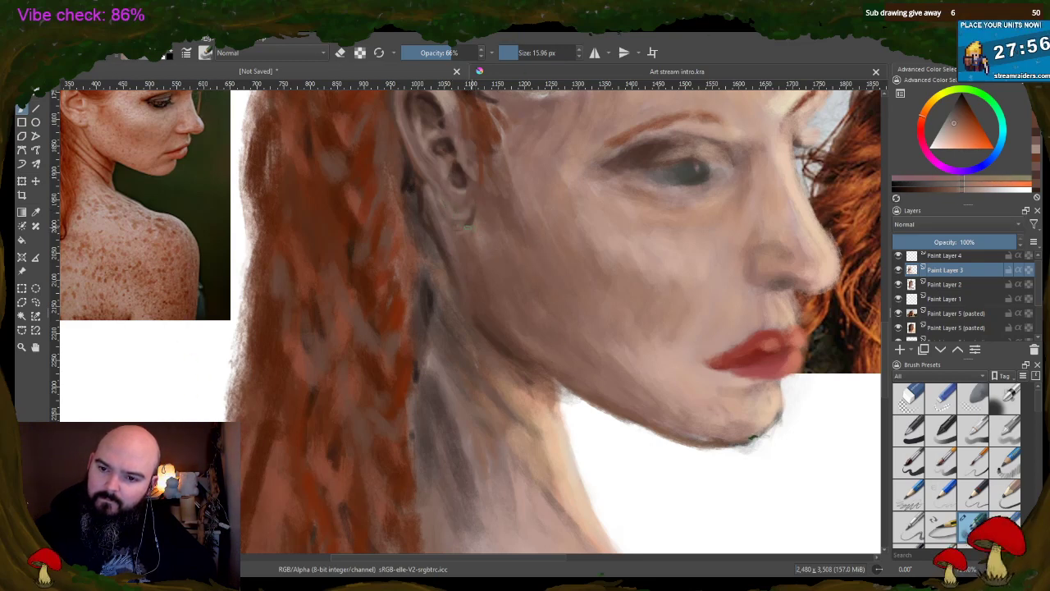
pyautogui.keyDown('ctrl'); pyautogui.click(476, 232); pyautogui.keyUp('ctrl')
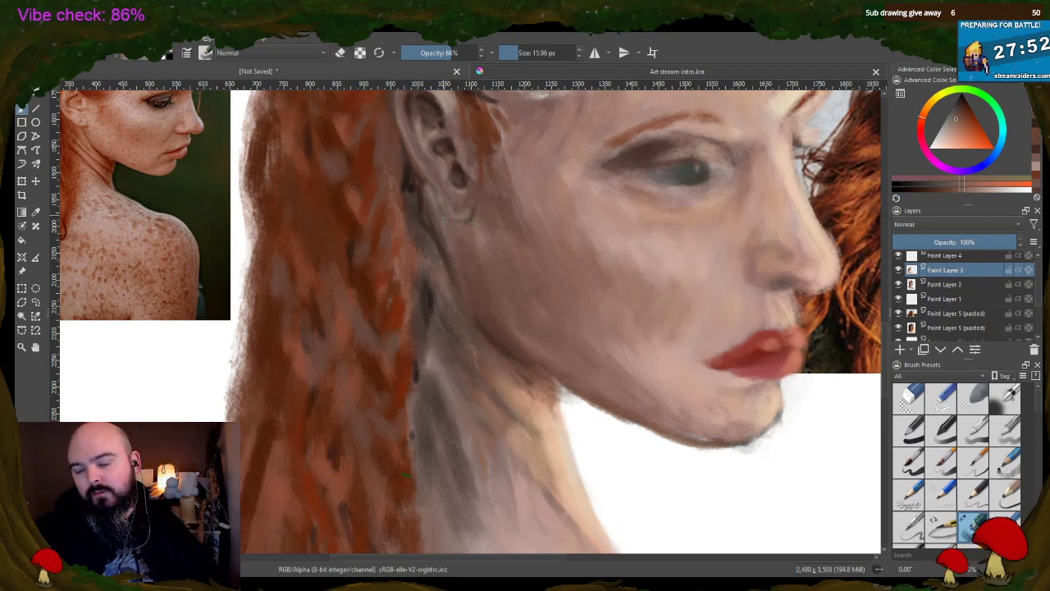
pyautogui.keyDown('ctrl'); pyautogui.click(475, 215); pyautogui.keyUp('ctrl')
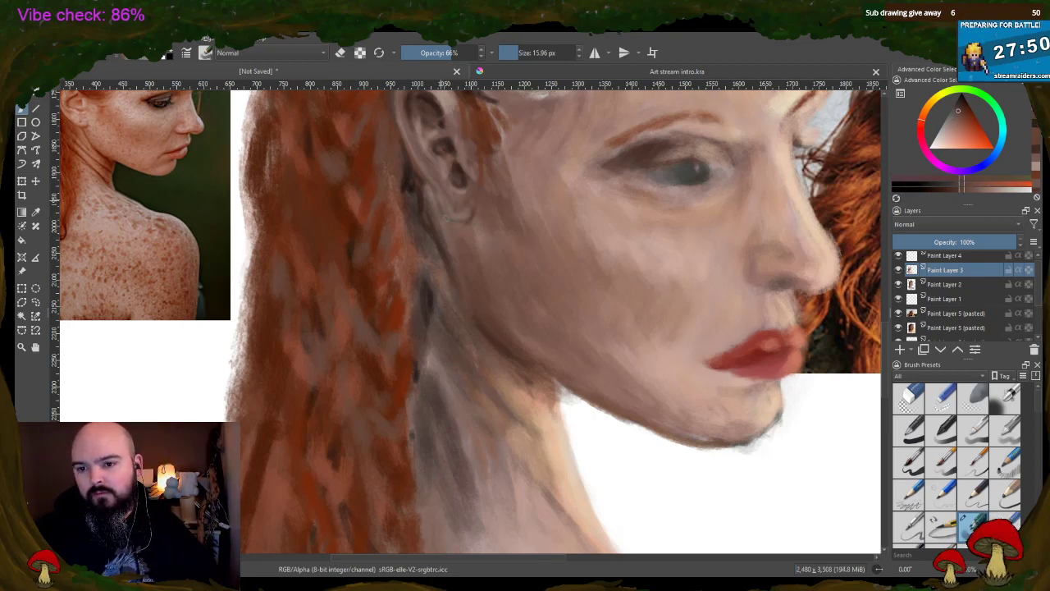
# - Define the shadow behind the earlobe and blend the skin beneath it with sampled dark brown and skin tones
pyautogui.keyDown('ctrl'); pyautogui.click(425, 184); pyautogui.keyUp('ctrl')
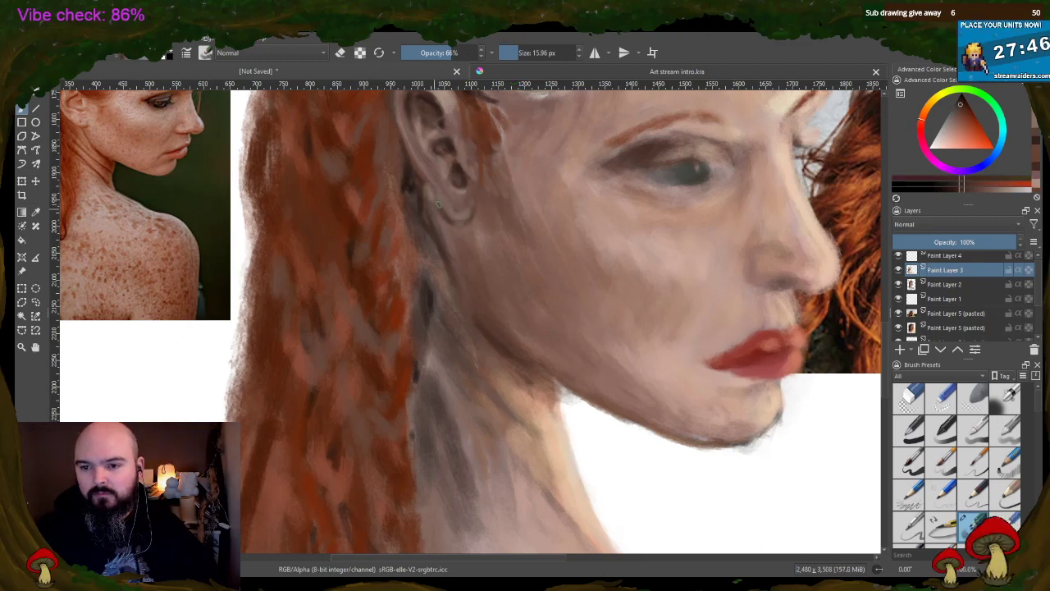
pyautogui.keyDown('ctrl'); pyautogui.click(439, 212); pyautogui.keyUp('ctrl')
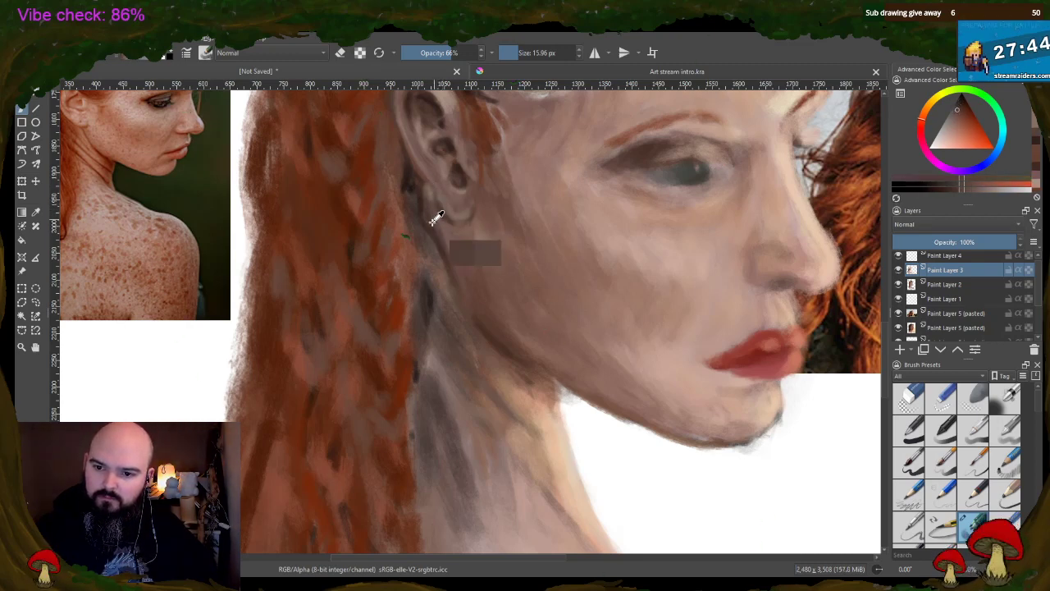
pyautogui.keyDown('ctrl'); pyautogui.click(413, 174); pyautogui.keyUp('ctrl')
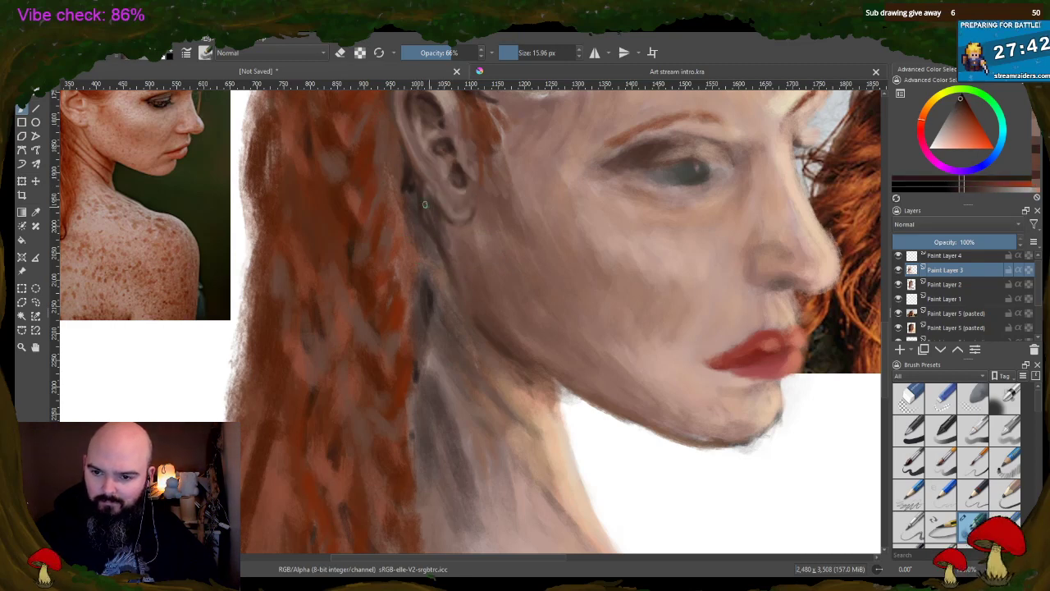
pyautogui.keyDown('ctrl'); pyautogui.click(462, 240); pyautogui.keyUp('ctrl')
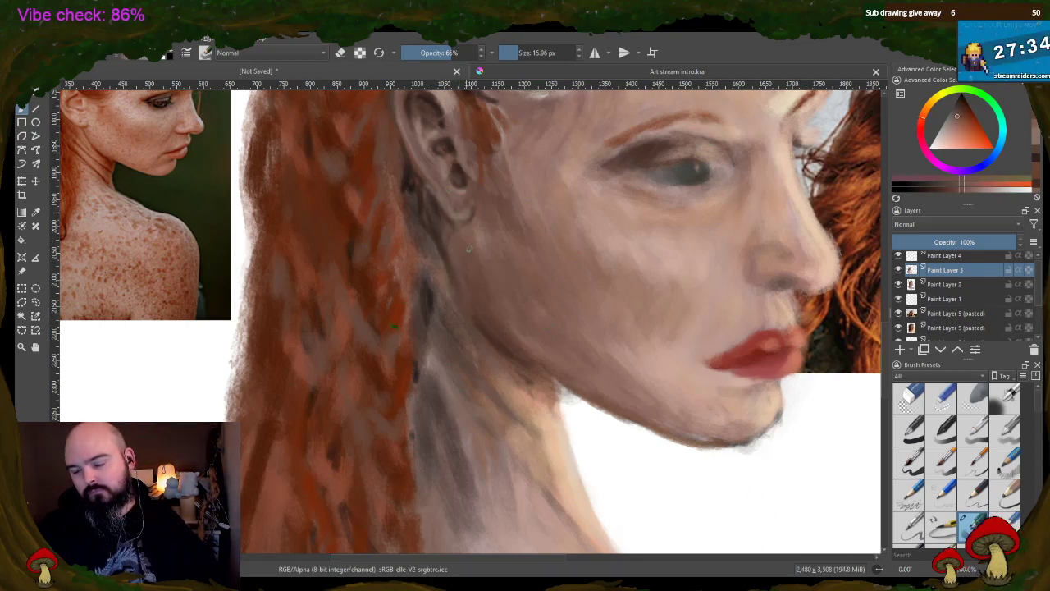
# - Examine the portrait's face, ear and overall proportions against the two reference photos
pyautogui.scroll(-5, 427, 425)
pyautogui.scroll(3, 721, 279)
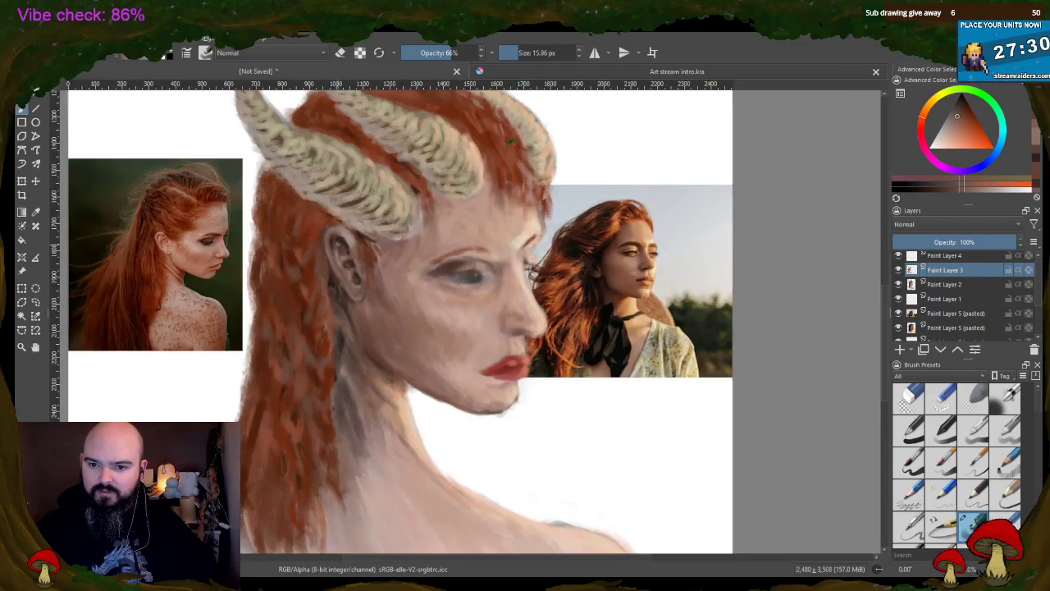
pyautogui.scroll(-2, 703, 101)
pyautogui.scroll(2, 727, 186)
pyautogui.scroll(2, 557, 426)
pyautogui.scroll(-2, 557, 426)
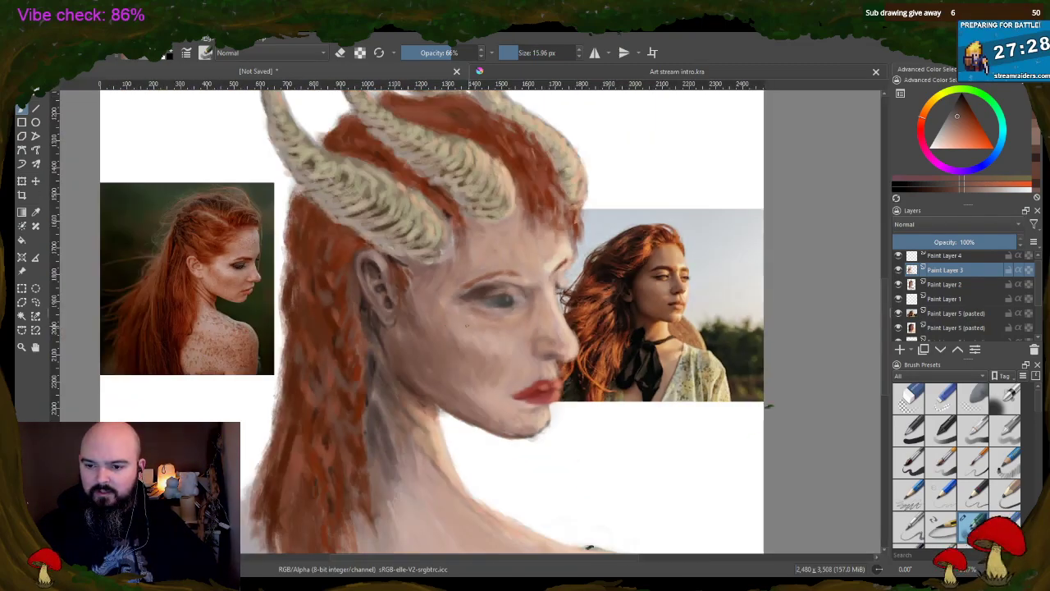
pyautogui.scroll(2, 500, 309)
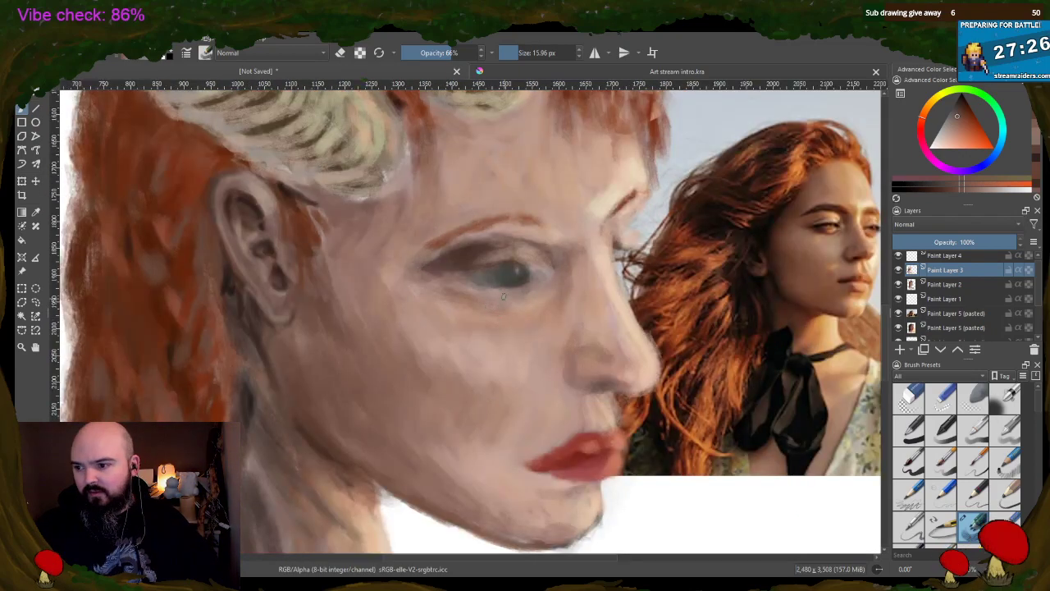
pyautogui.scroll(-3, 503, 297)
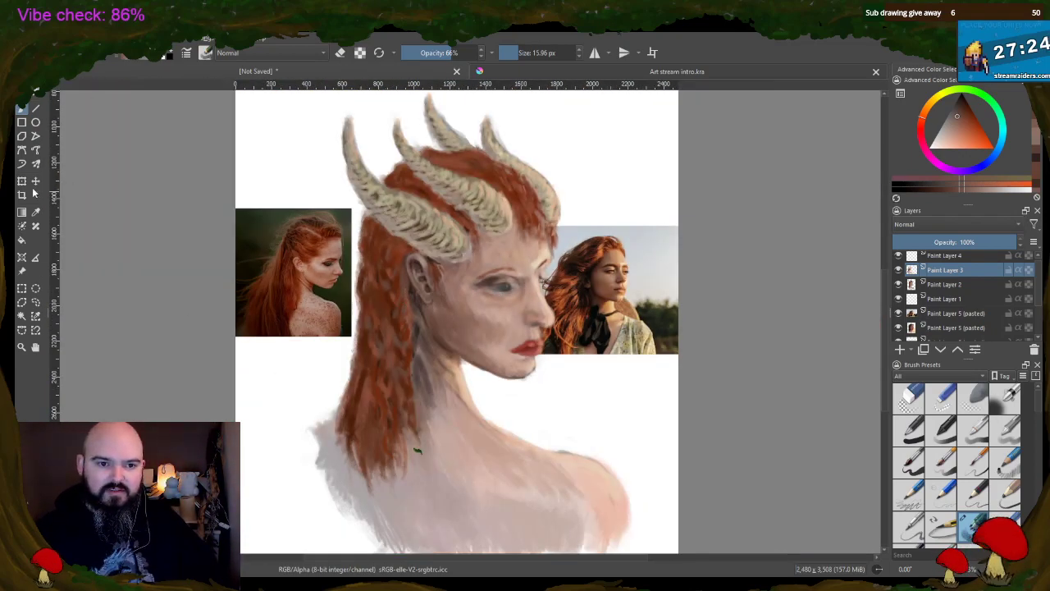
# - Move the countryside reference photo out of view and place the sunset portrait photo beside the painted face
pyautogui.click(956, 327)
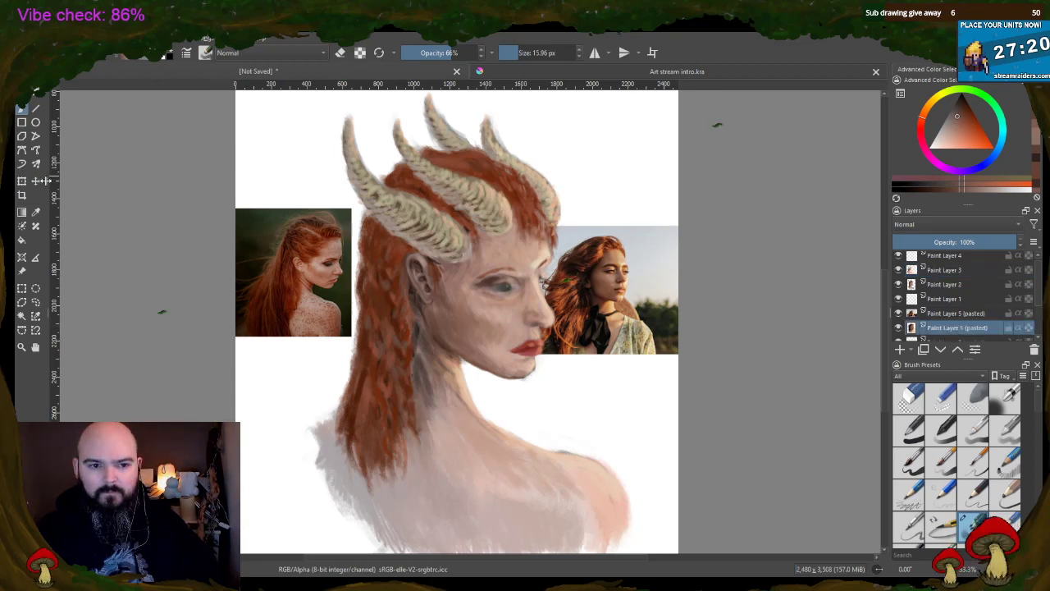
pyautogui.press('t')
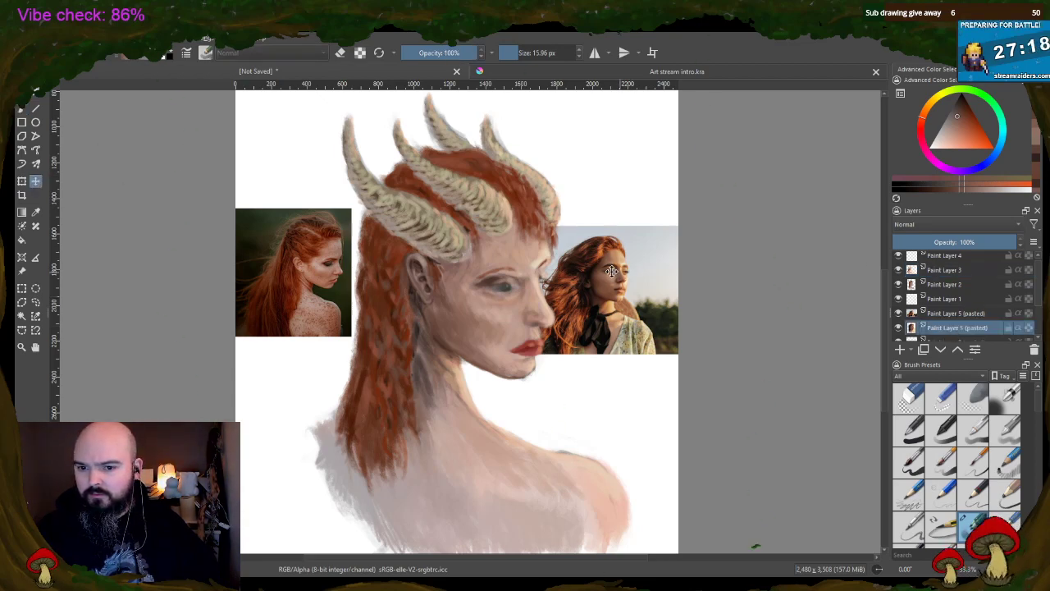
pyautogui.scroll(-3, 617, 217)
pyautogui.moveTo(596, 155)
pyautogui.mouseDown()
pyautogui.moveTo(582, 194)
pyautogui.moveTo(638, 282)
pyautogui.moveTo(611, 145)
pyautogui.mouseUp()
pyautogui.click(980, 316)
pyautogui.scroll(3, 620, 253)
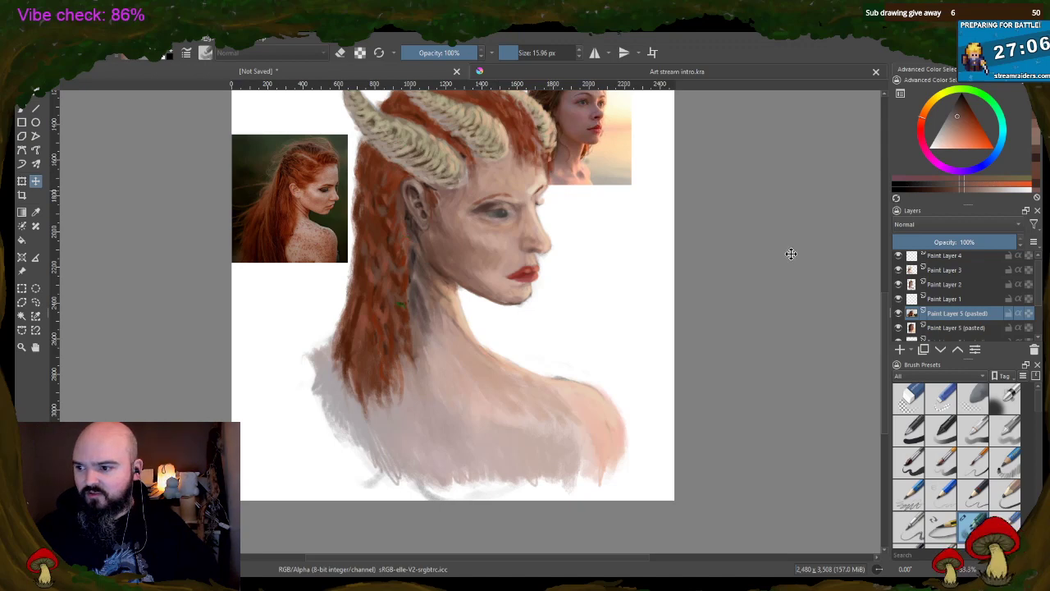
pyautogui.scroll(2, 645, 218)
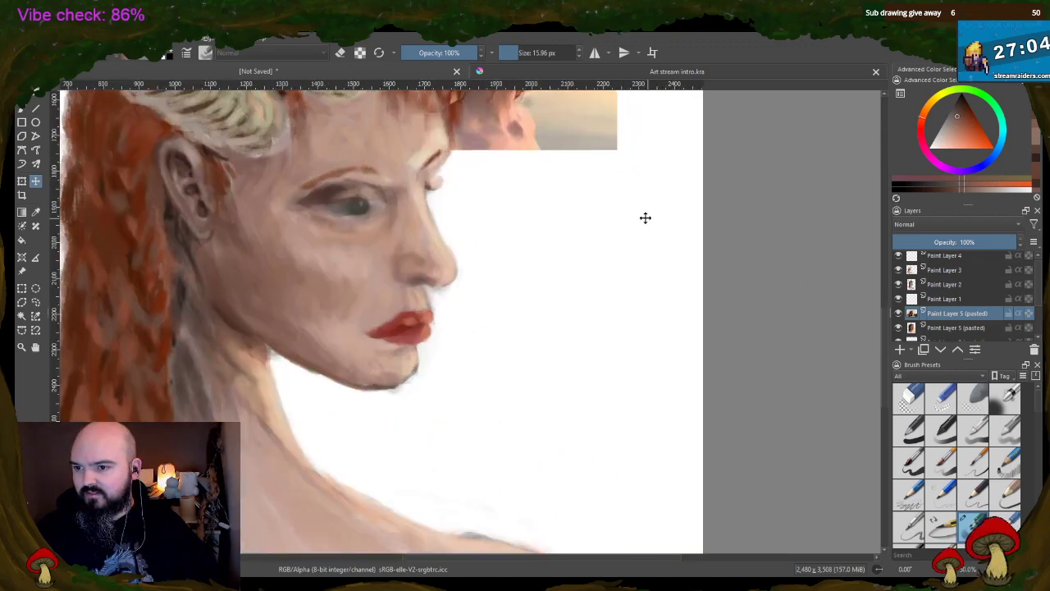
pyautogui.scroll(-6, 620, 172)
pyautogui.moveTo(622, 138); pyautogui.dragTo(621, 128)
pyautogui.scroll(4, 631, 199)
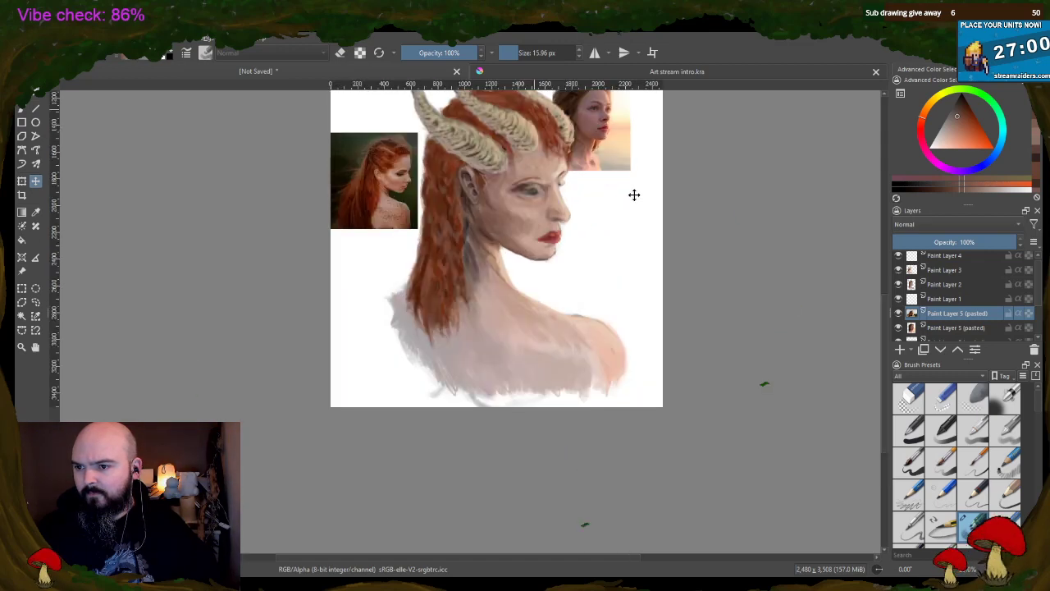
pyautogui.click(956, 327)
pyautogui.moveTo(585, 123); pyautogui.dragTo(596, 153)
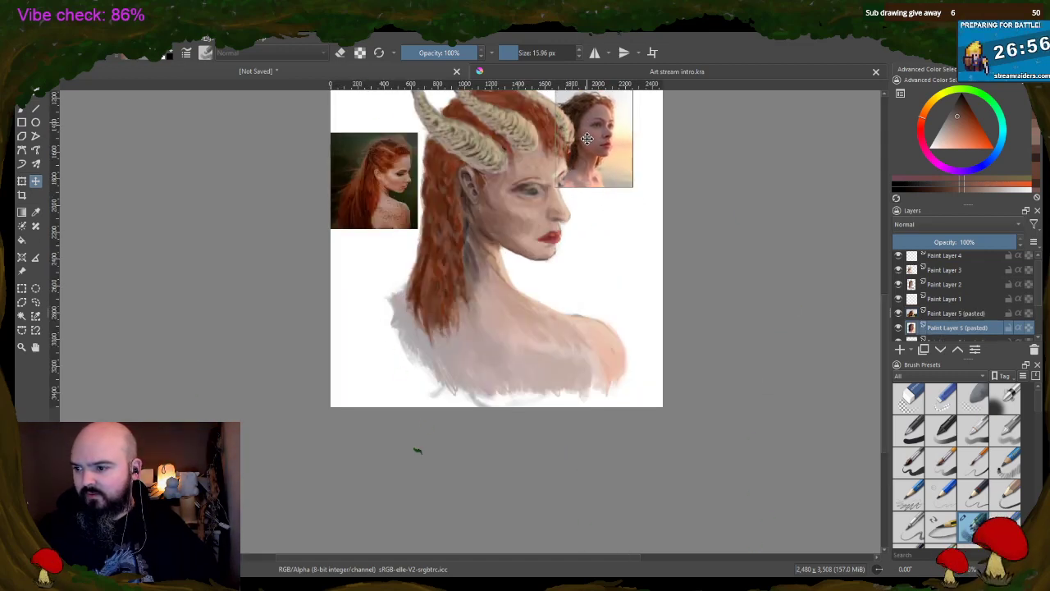
# - Move the freckled redhead reference photo beside the painted face, below the sunset portrait photo
pyautogui.scroll(-2, 948, 318)
pyautogui.click(940, 332)
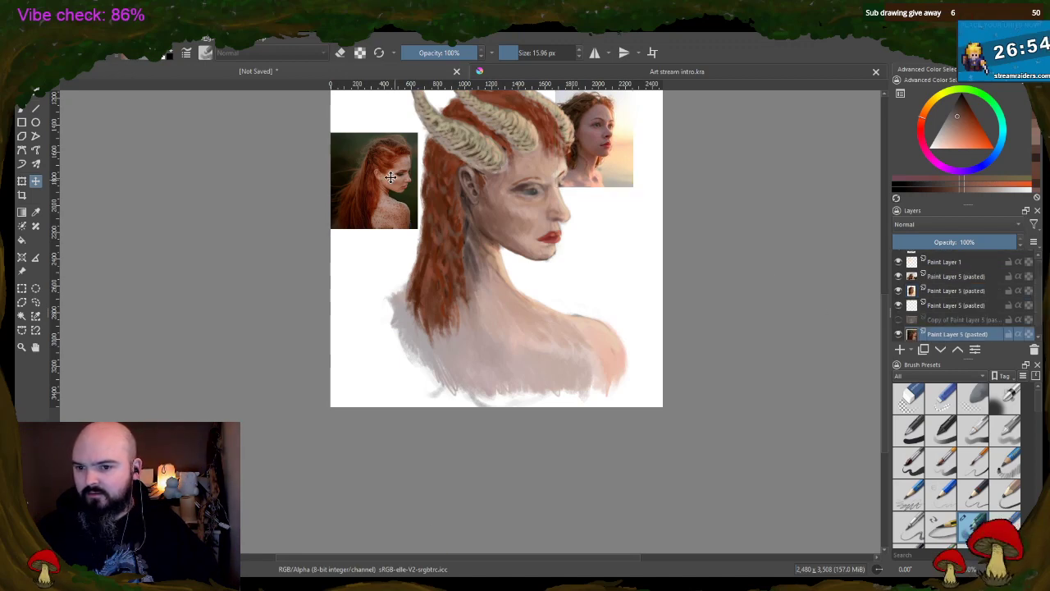
pyautogui.moveTo(397, 171)
pyautogui.mouseDown()
pyautogui.moveTo(621, 232)
pyautogui.moveTo(629, 207)
pyautogui.moveTo(571, 197)
pyautogui.mouseUp()
pyautogui.scroll(2, 548, 172)
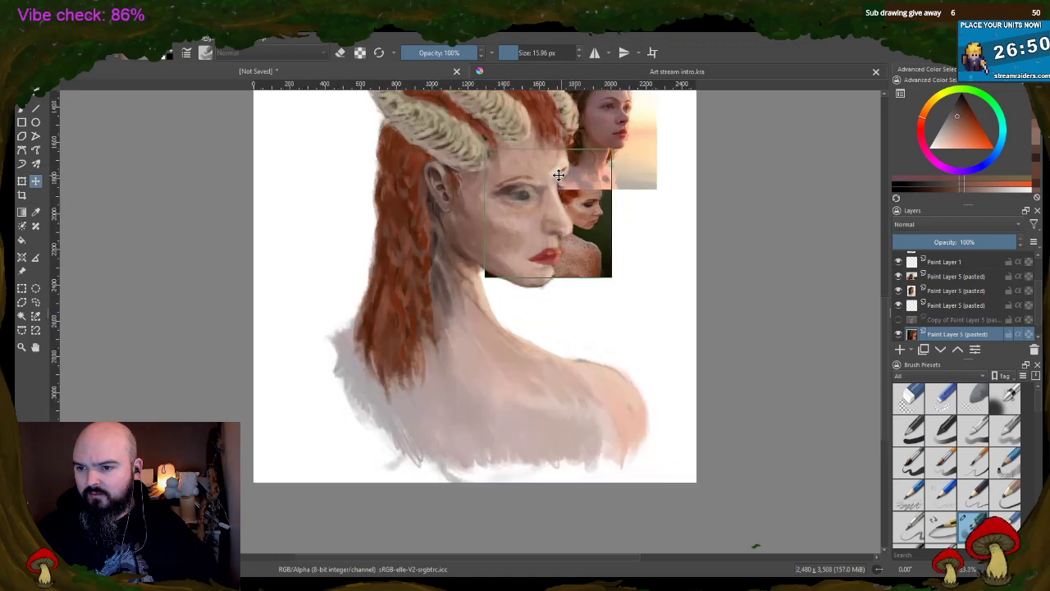
pyautogui.scroll(1, 549, 172)
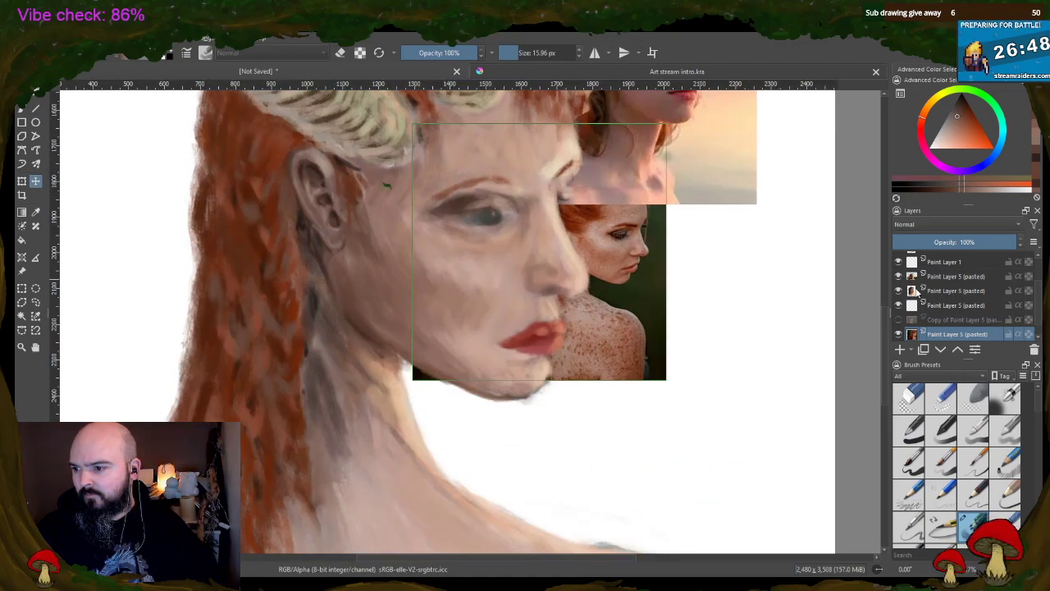
# - Line the near eye's lids on Paint Layer 3 with a dark red sampled from the sunset portrait reference
pyautogui.click(938, 292)
pyautogui.scroll(3, 520, 365)
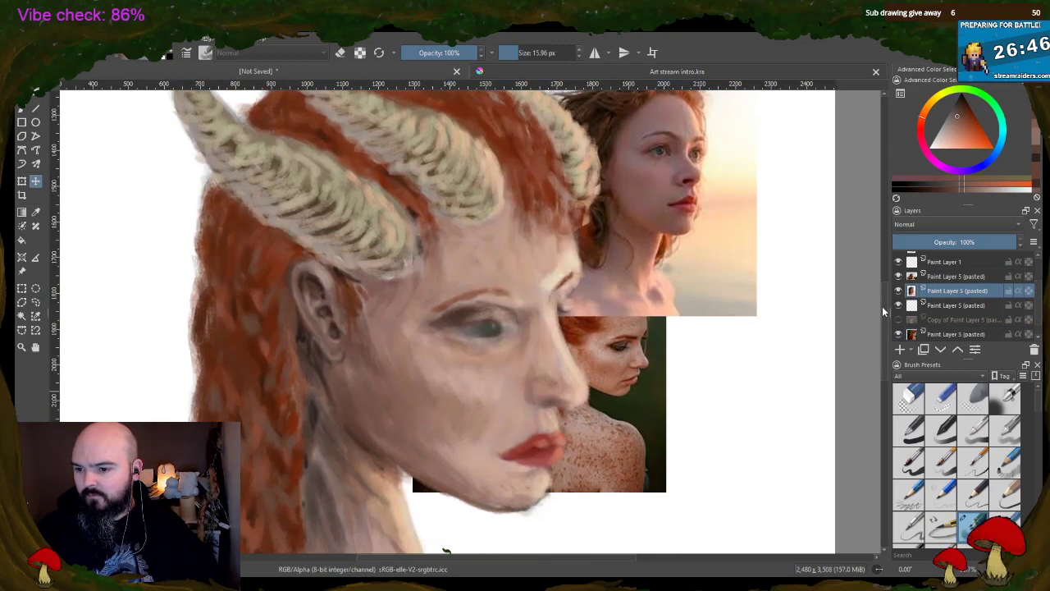
pyautogui.scroll(1, 521, 365)
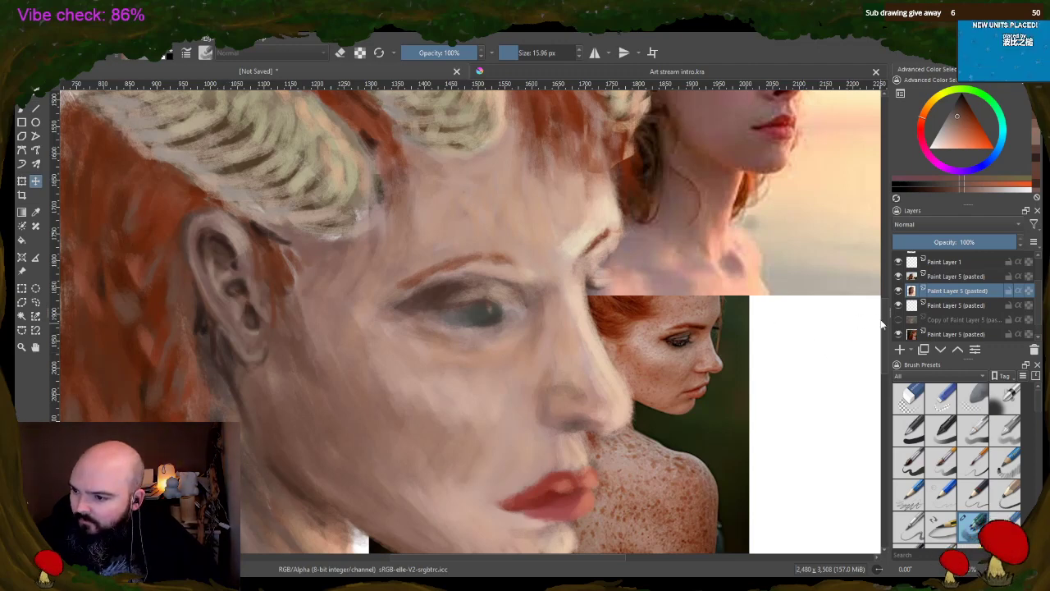
pyautogui.moveTo(886, 326); pyautogui.dragTo(883, 305)
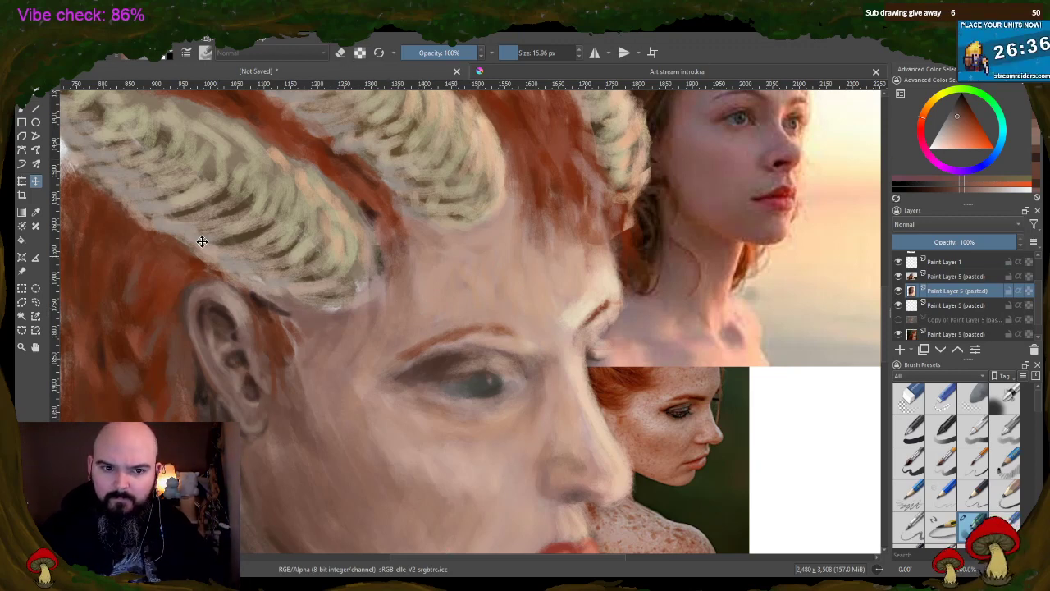
pyautogui.click(22, 108)
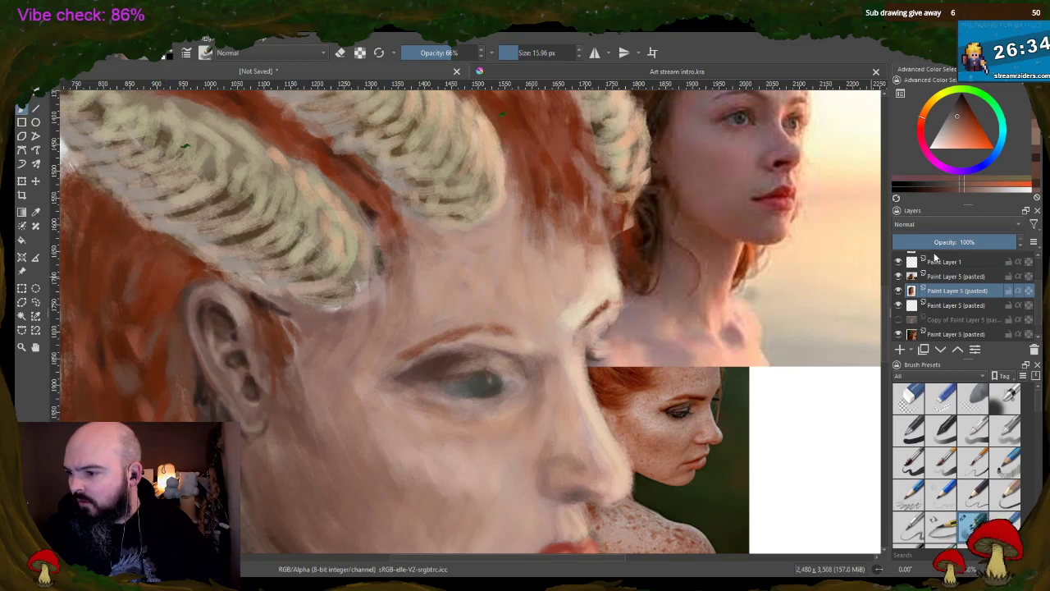
pyautogui.scroll(2, 968, 295)
pyautogui.click(961, 274)
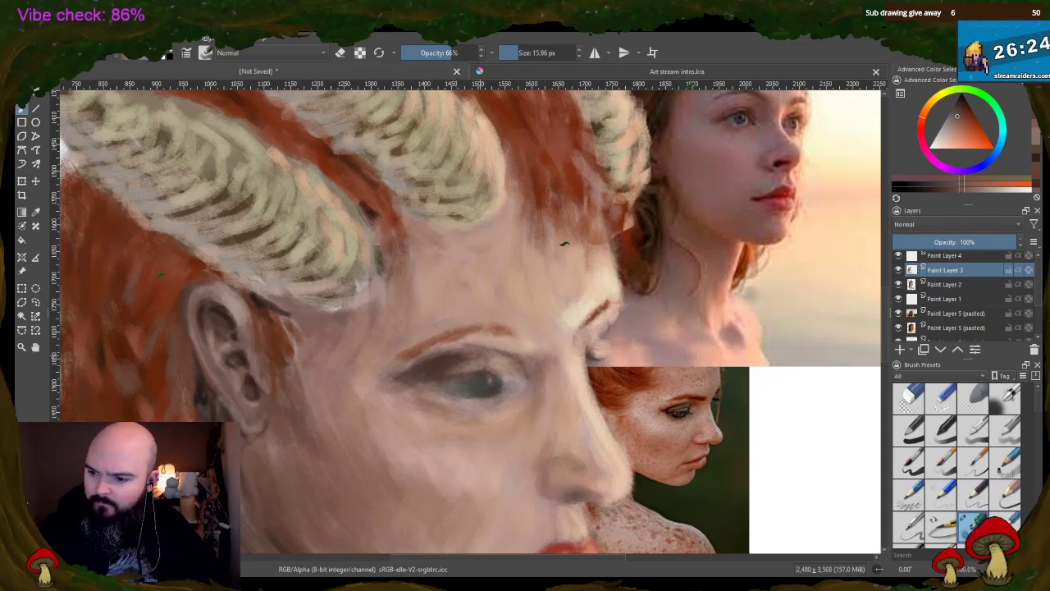
pyautogui.keyDown('ctrl'); pyautogui.click(780, 166); pyautogui.keyUp('ctrl')
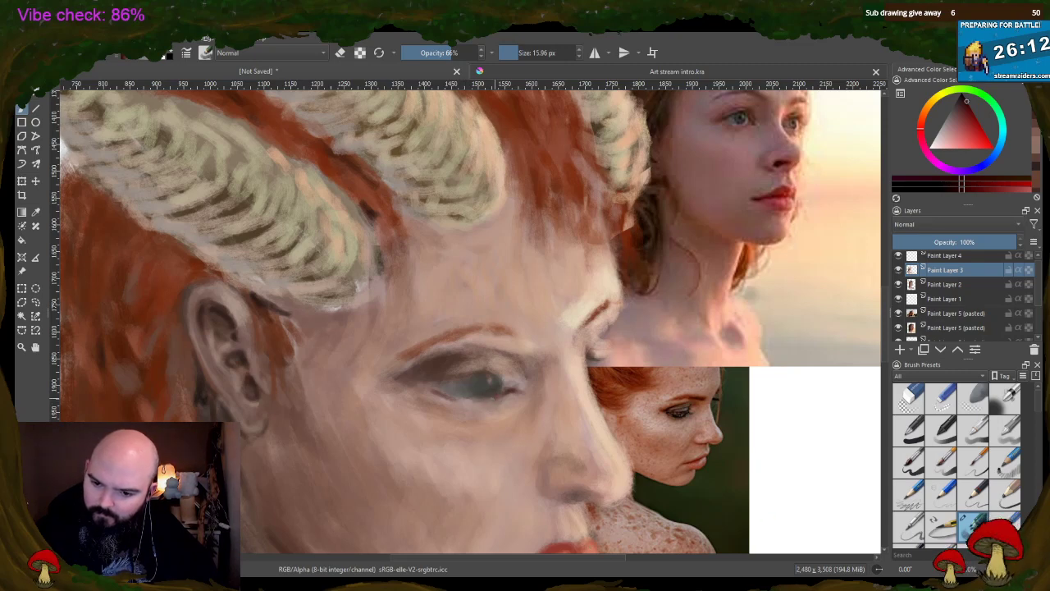
pyautogui.moveTo(468, 399); pyautogui.dragTo(450, 397)
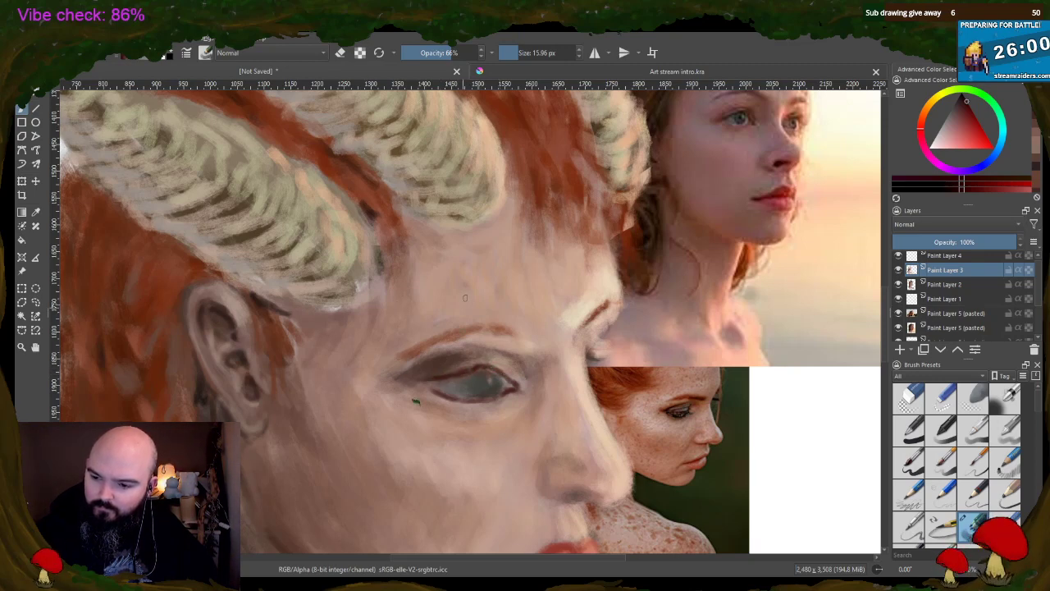
# - Darken the near eye's lower and upper lash lines with dark browns sampled from the freckled reference's eye
pyautogui.keyDown('ctrl'); pyautogui.click(681, 417); pyautogui.keyUp('ctrl')
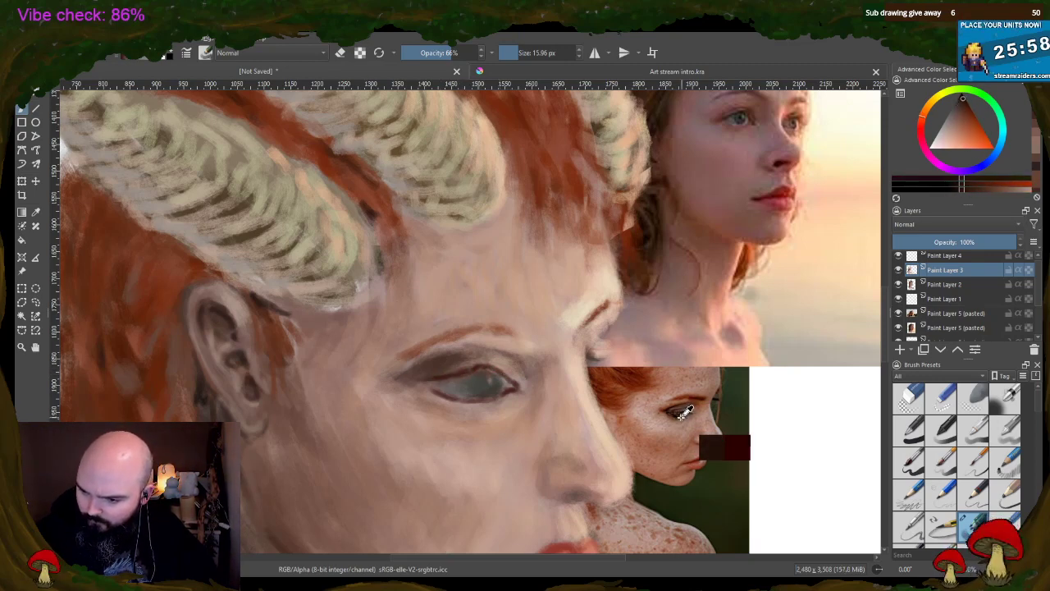
pyautogui.keyDown('ctrl'); pyautogui.click(681, 416); pyautogui.keyUp('ctrl')
pyautogui.keyDown('ctrl'); pyautogui.click(682, 415); pyautogui.keyUp('ctrl')
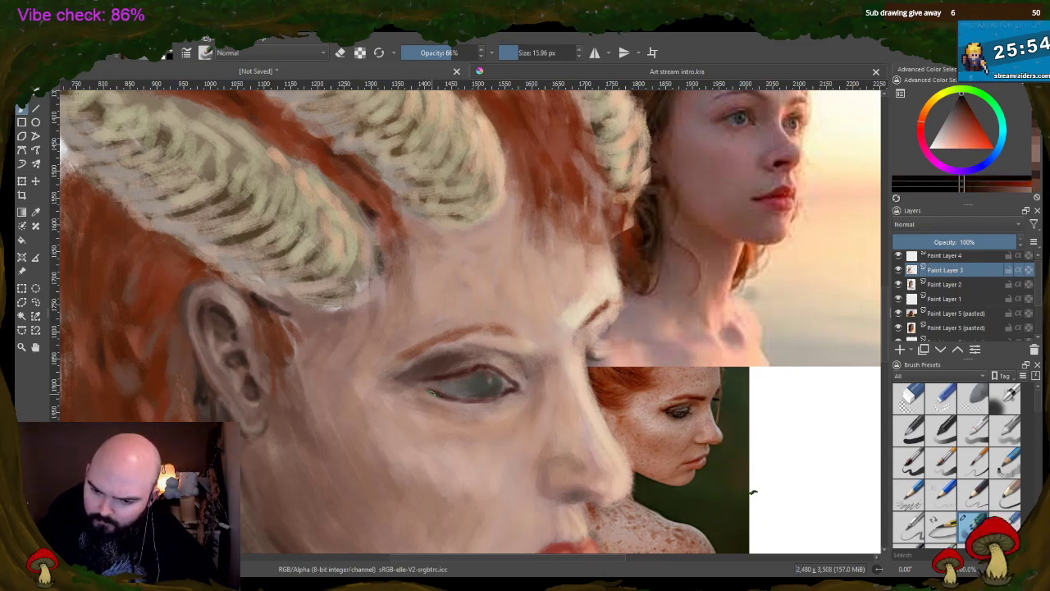
pyautogui.moveTo(430, 392); pyautogui.dragTo(501, 399)
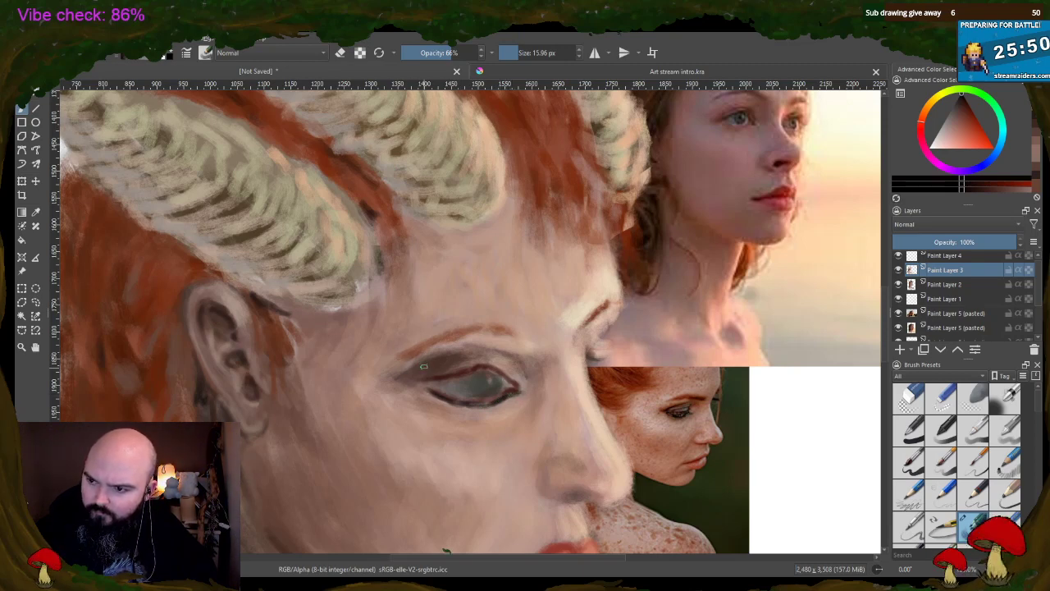
pyautogui.moveTo(406, 377); pyautogui.dragTo(489, 365)
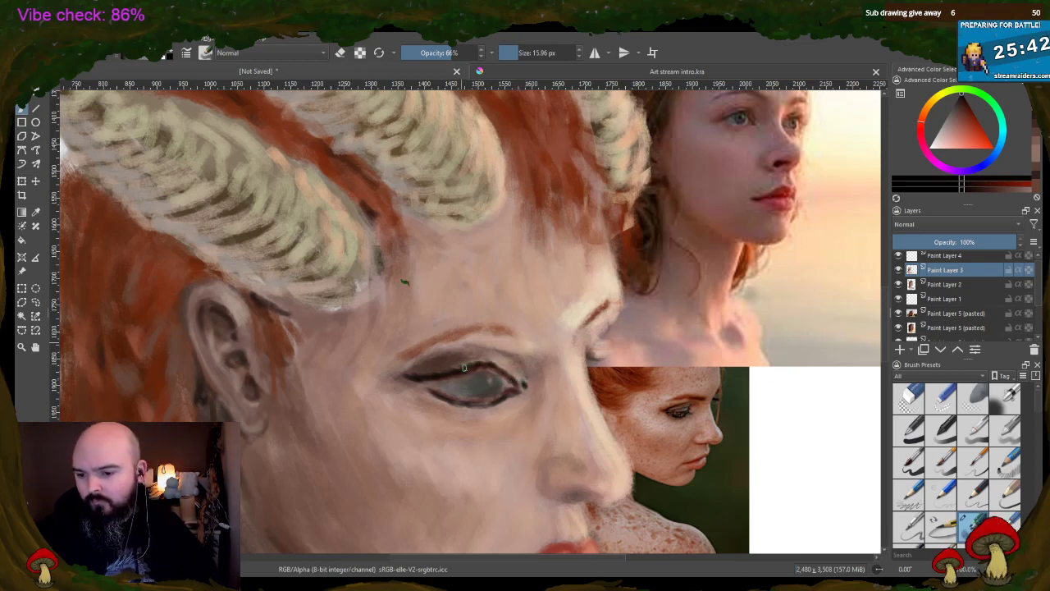
pyautogui.keyDown('ctrl'); pyautogui.moveTo(678, 407); pyautogui.dragTo(687, 402); pyautogui.keyUp('ctrl')
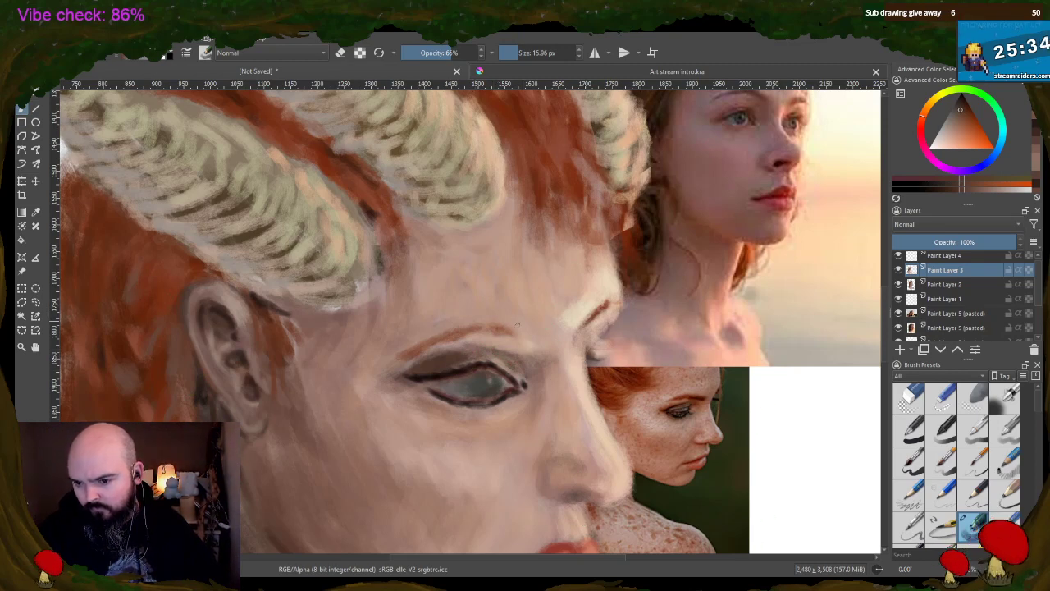
# - Define the near eye's iris and dark pupil with muted tones sampled from the eye and its lids
pyautogui.keyDown('ctrl'); pyautogui.click(491, 387); pyautogui.keyUp('ctrl')
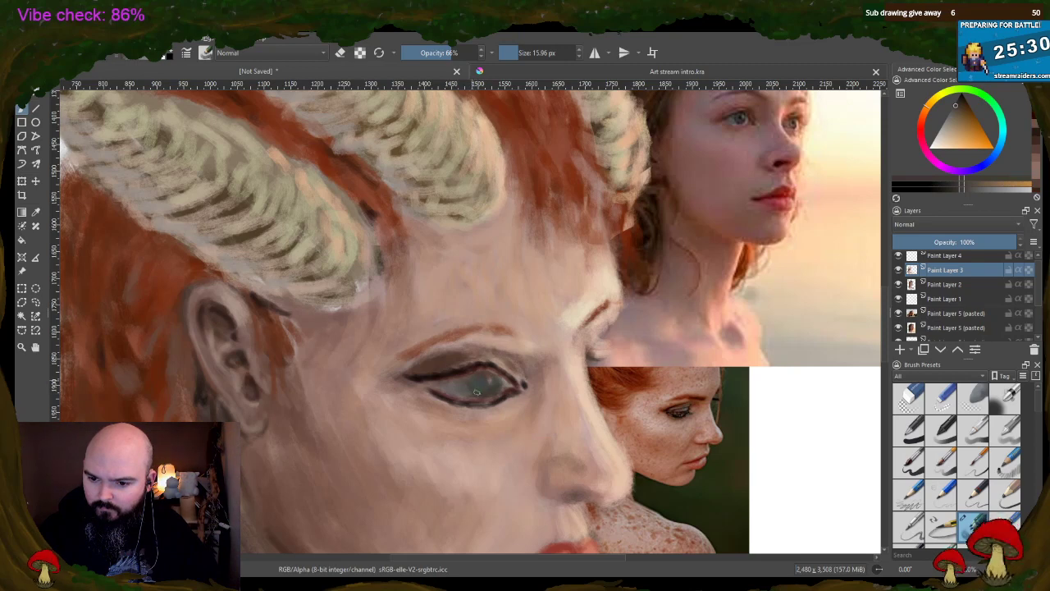
pyautogui.keyDown('ctrl'); pyautogui.click(490, 387); pyautogui.keyUp('ctrl')
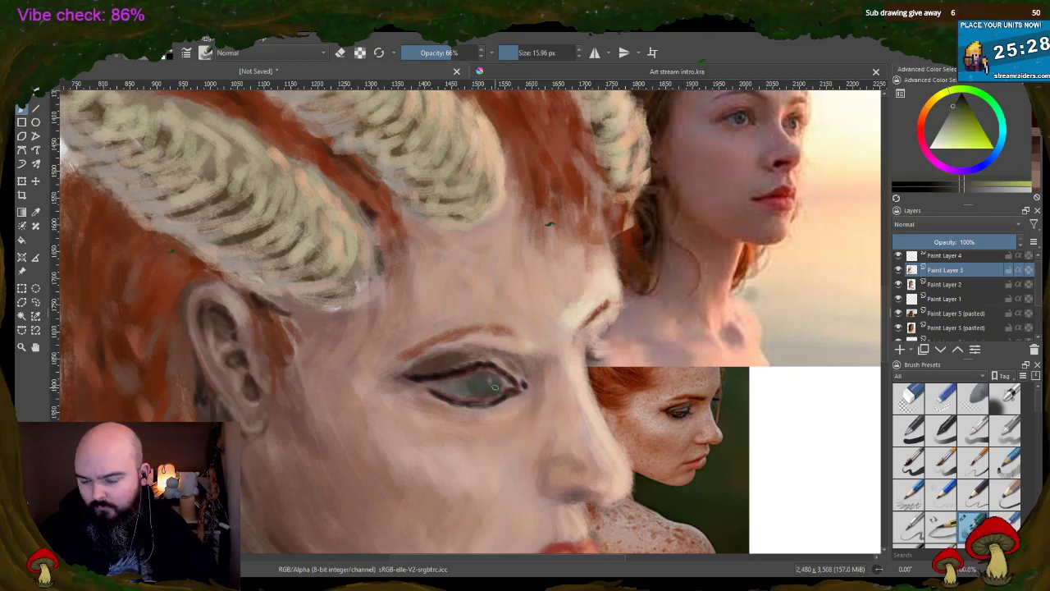
pyautogui.keyDown('ctrl'); pyautogui.click(500, 398); pyautogui.keyUp('ctrl')
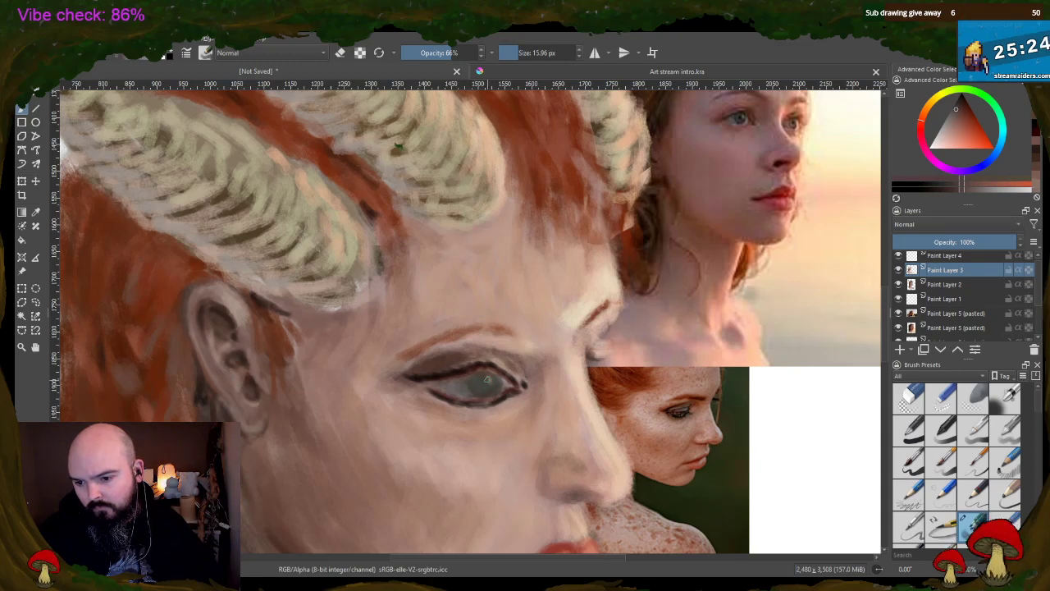
pyautogui.keyDown('ctrl'); pyautogui.click(466, 369); pyautogui.keyUp('ctrl')
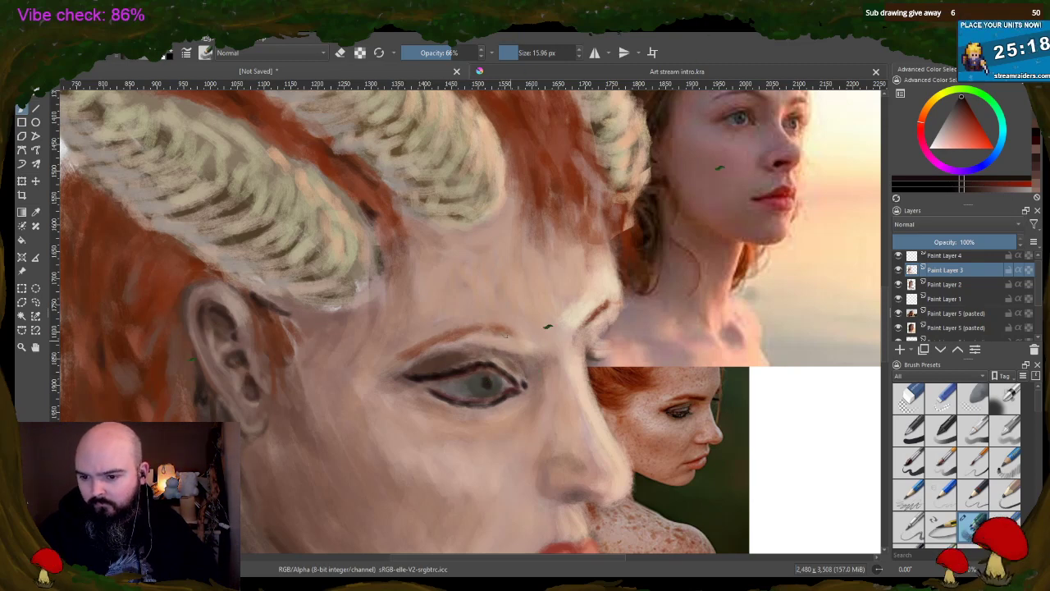
# - Refine the near eye's upper lid and lash line with tones sampled from its inner corner, lid and the shadow by the ear
pyautogui.keyDown('ctrl'); pyautogui.click(527, 377); pyautogui.keyUp('ctrl')
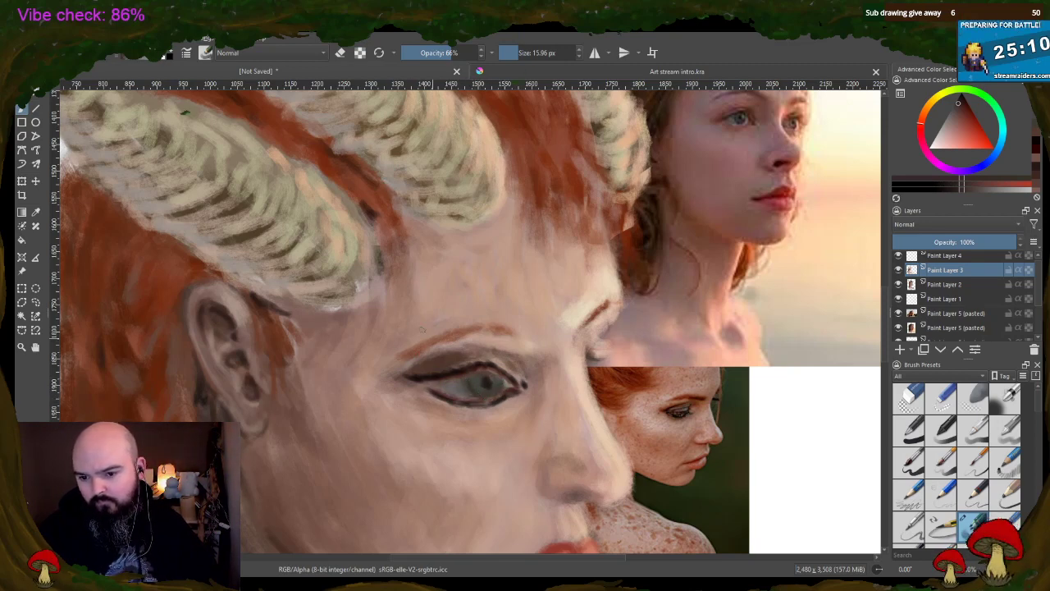
pyautogui.keyDown('ctrl'); pyautogui.click(448, 379); pyautogui.keyUp('ctrl')
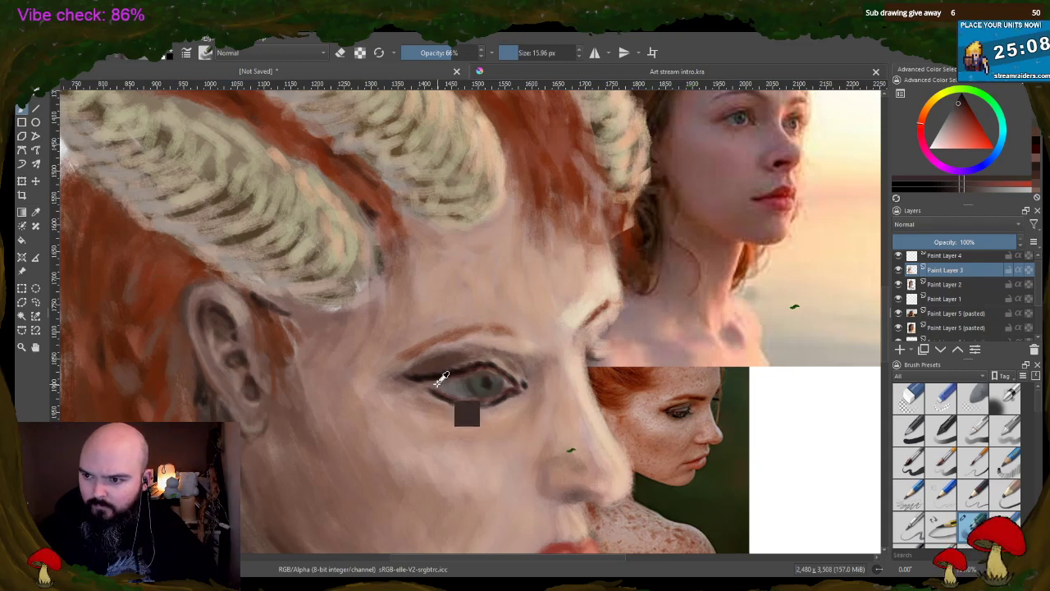
pyautogui.keyDown('ctrl'); pyautogui.click(453, 377); pyautogui.keyUp('ctrl')
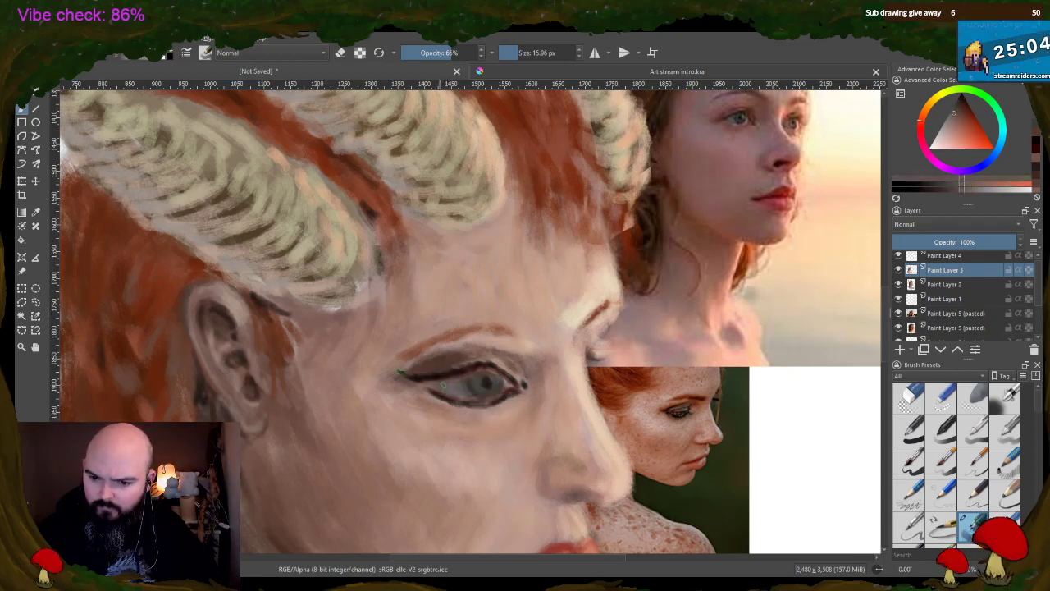
pyautogui.keyDown('ctrl'); pyautogui.click(201, 391); pyautogui.keyUp('ctrl')
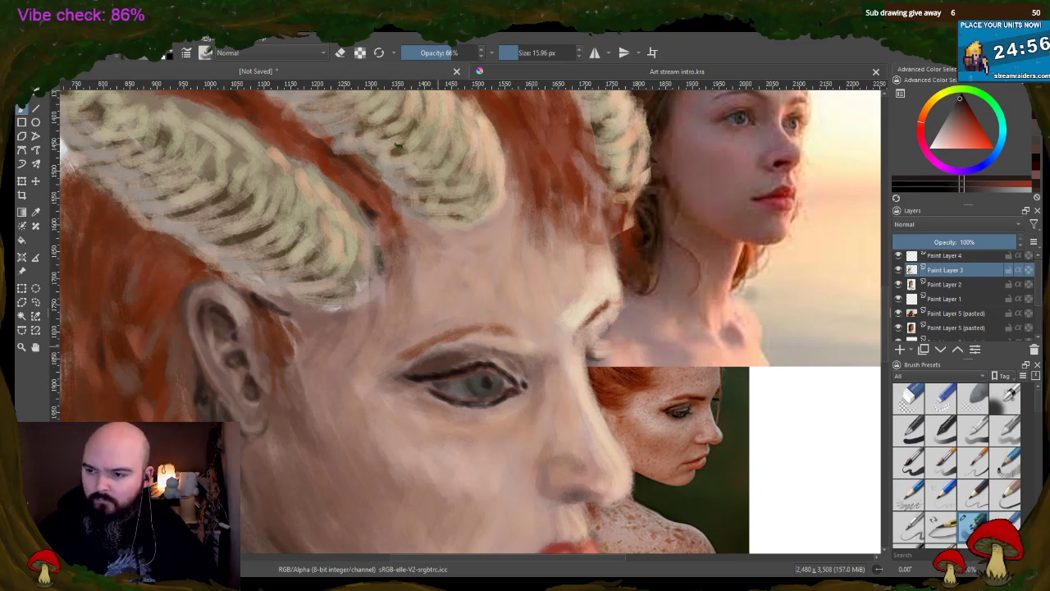
# - Rework the near eye's outer corner and lower lid edge with sampled dark brown and skin tones, then check the whole face
pyautogui.keyDown('ctrl'); pyautogui.click(437, 391); pyautogui.keyUp('ctrl')
pyautogui.keyDown('ctrl'); pyautogui.click(436, 391); pyautogui.keyUp('ctrl')
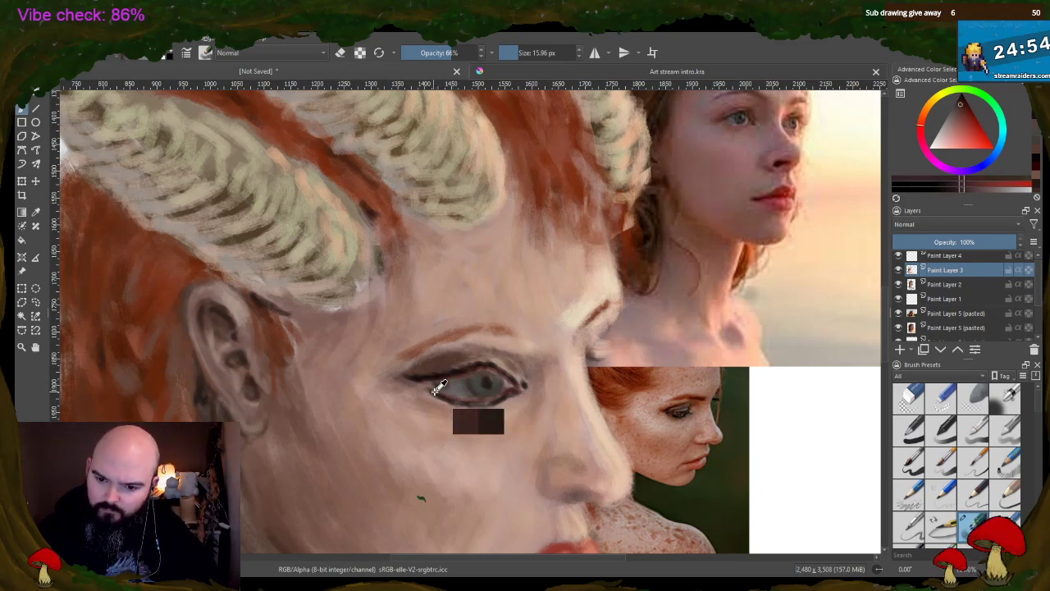
pyautogui.keyDown('ctrl'); pyautogui.click(437, 391); pyautogui.keyUp('ctrl')
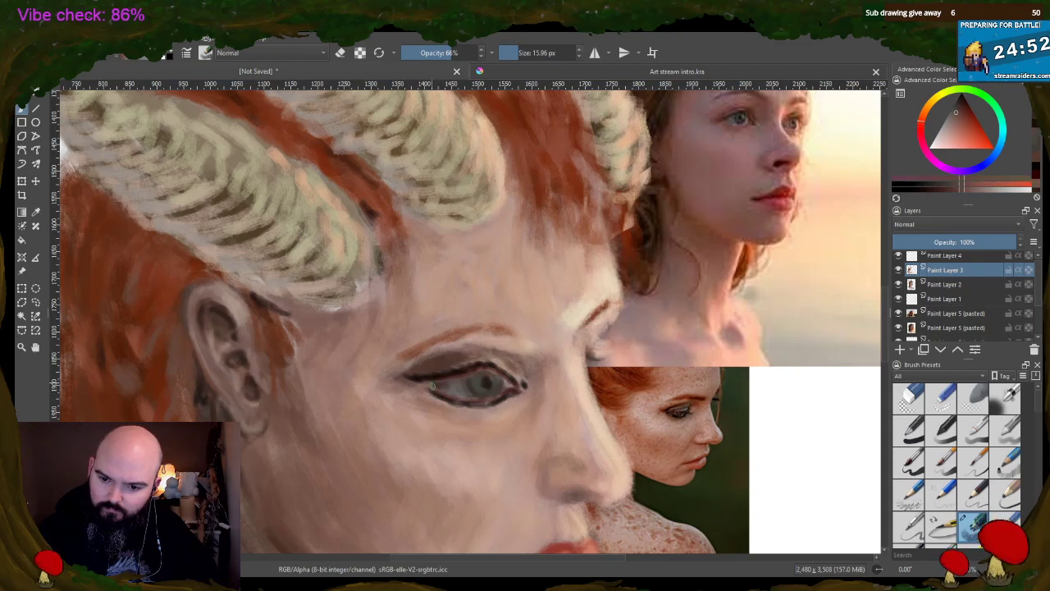
pyautogui.keyDown('shift'); pyautogui.moveTo(431, 392); pyautogui.dragTo(440, 389); pyautogui.keyUp('shift')
pyautogui.keyDown('ctrl'); pyautogui.click(435, 392); pyautogui.keyUp('ctrl')
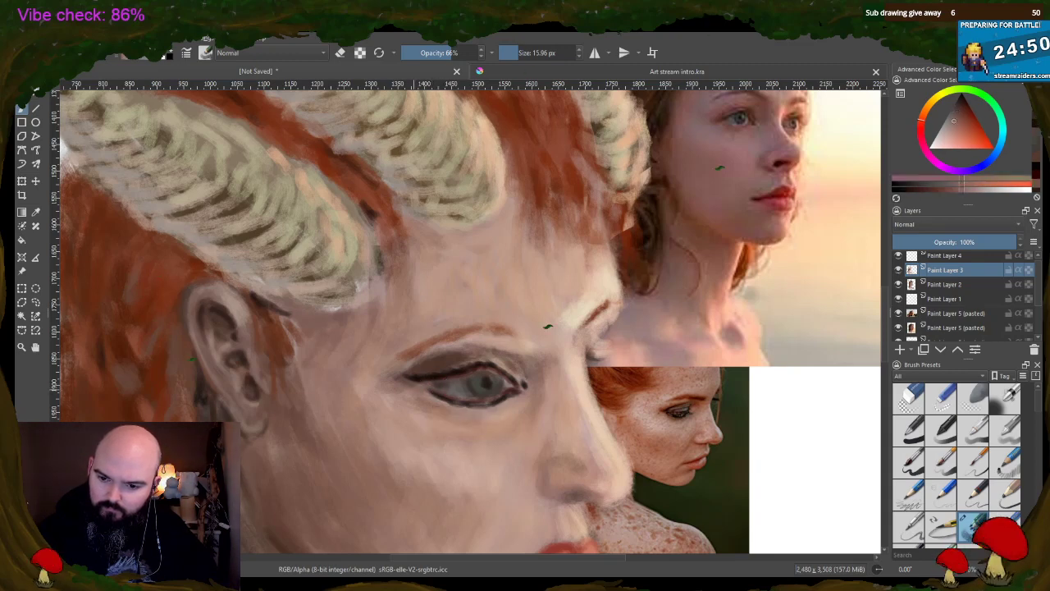
pyautogui.keyDown('ctrl'); pyautogui.click(447, 398); pyautogui.keyUp('ctrl')
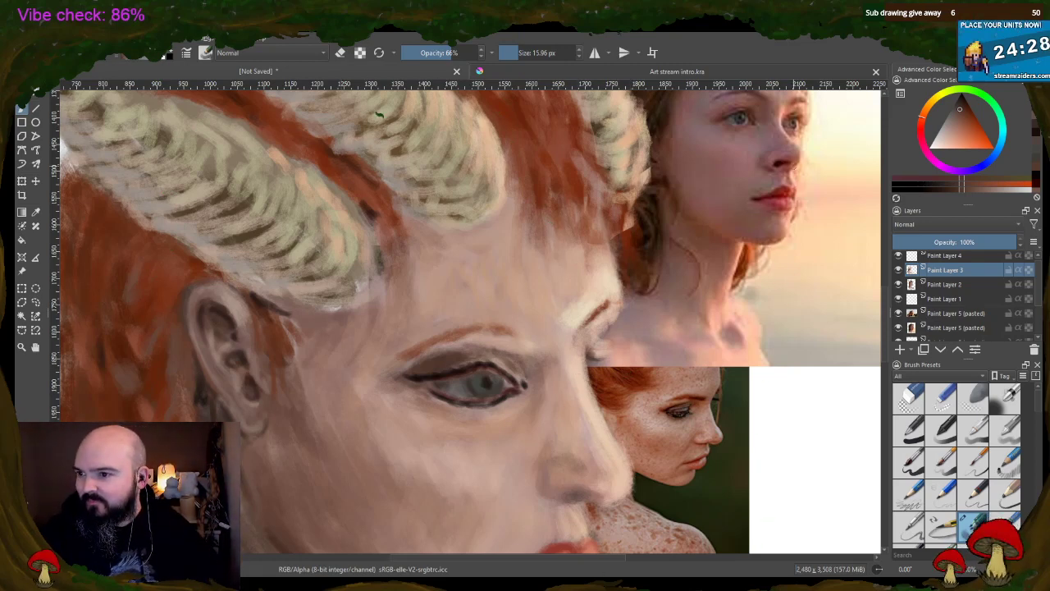
pyautogui.scroll(-2, 577, 361)
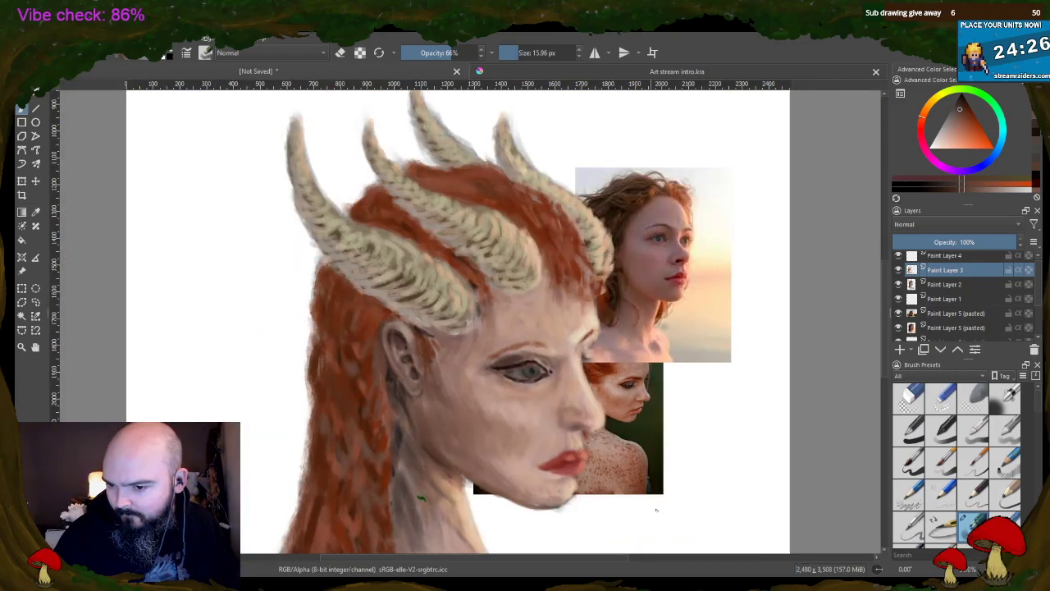
pyautogui.scroll(2, 556, 412)
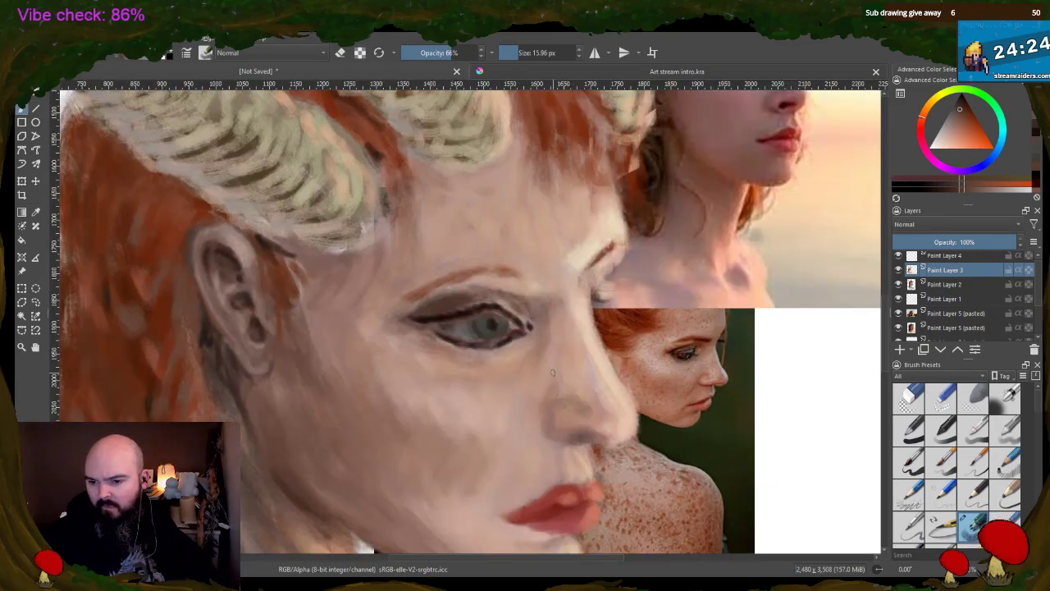
# - Soften the near eye's inner corner with grey-brown and muted skin tones sampled beside it
pyautogui.keyDown('ctrl'); pyautogui.click(514, 320); pyautogui.keyUp('ctrl')
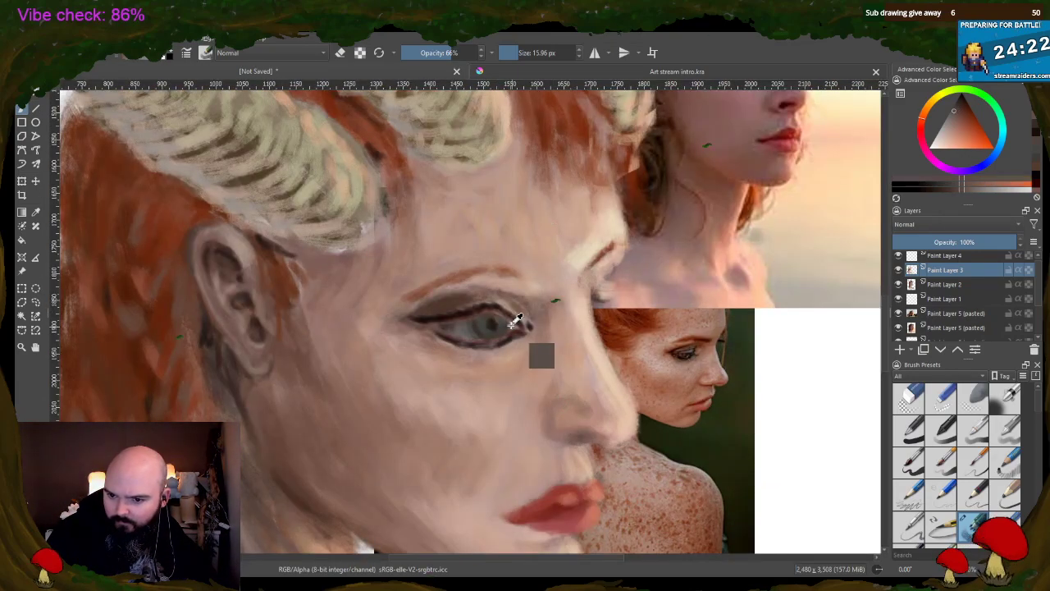
pyautogui.keyDown('ctrl'); pyautogui.click(520, 319); pyautogui.keyUp('ctrl')
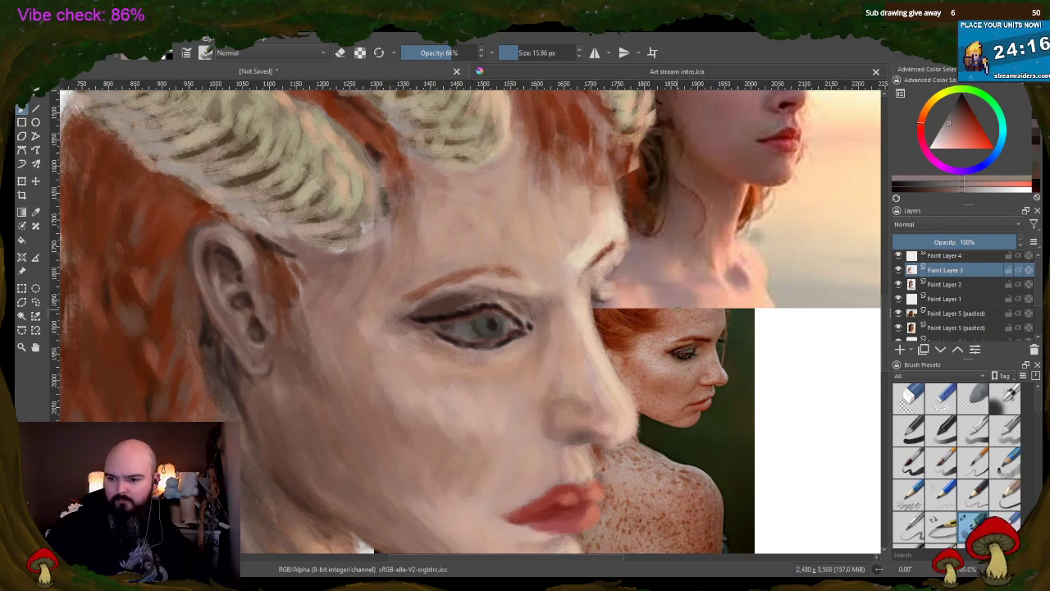
pyautogui.scroll(-5, 432, 522)
pyautogui.scroll(5, 433, 522)
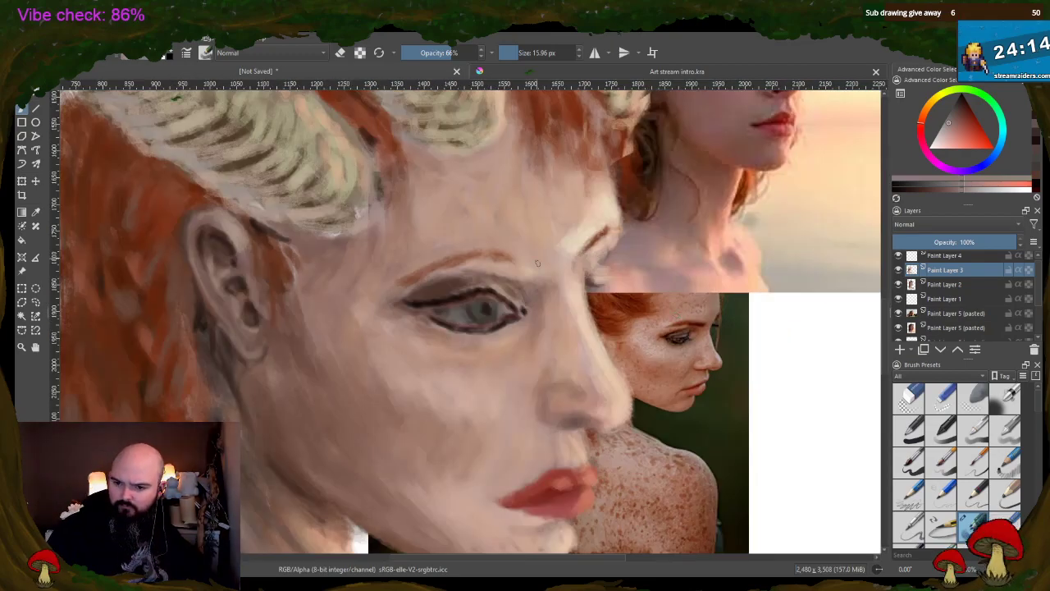
# - Refine the near eye's iris, pupil and upper rim with grey-green and dark brown tones sampled from the eye
pyautogui.press('x')
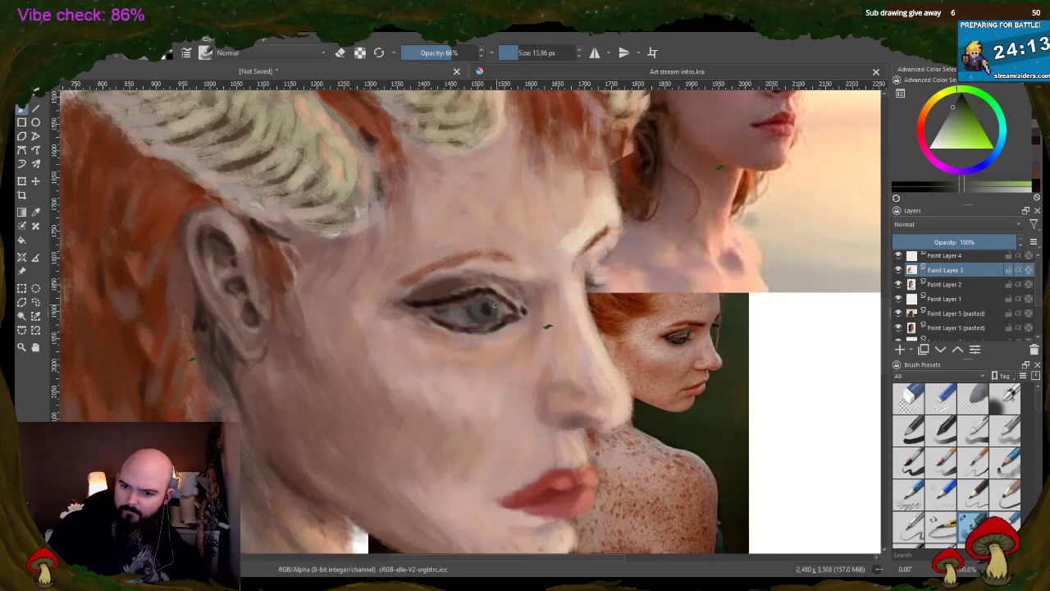
pyautogui.keyDown('ctrl'); pyautogui.click(490, 305); pyautogui.keyUp('ctrl')
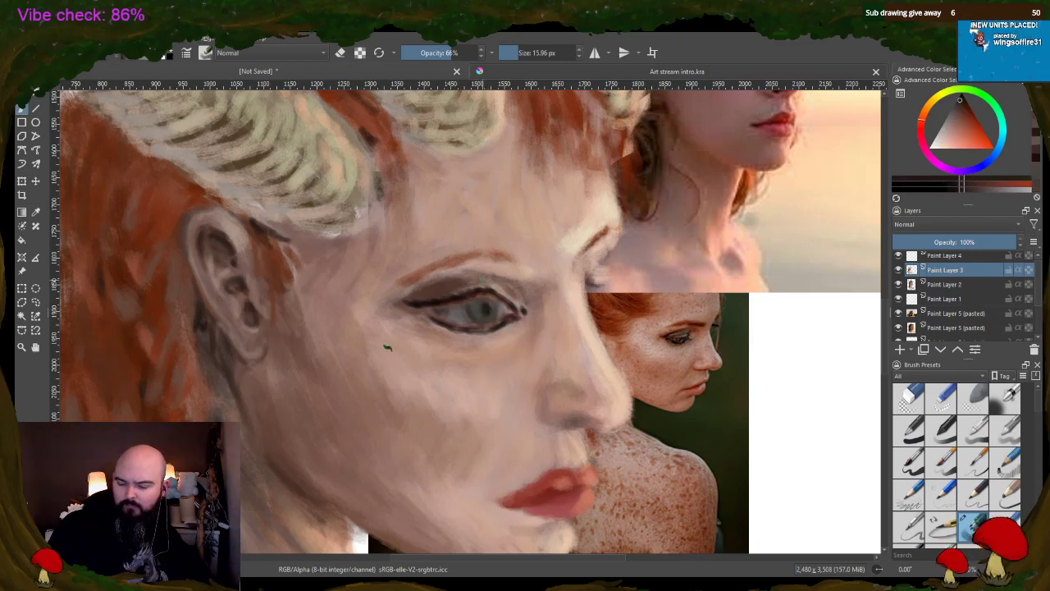
pyautogui.keyDown('ctrl'); pyautogui.click(492, 297); pyautogui.keyUp('ctrl')
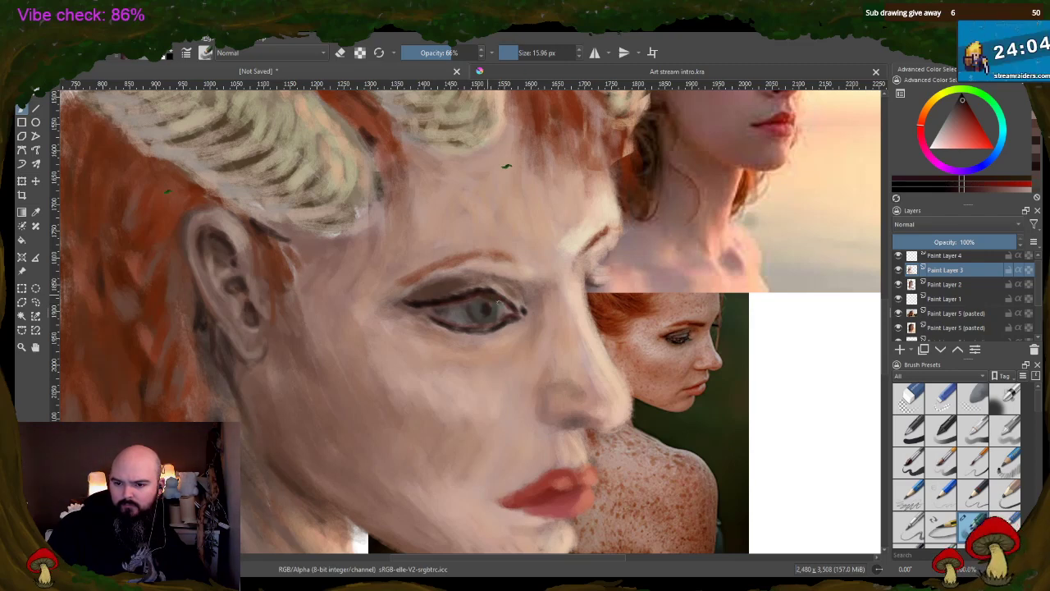
pyautogui.keyDown('ctrl'); pyautogui.click(494, 299); pyautogui.keyUp('ctrl')
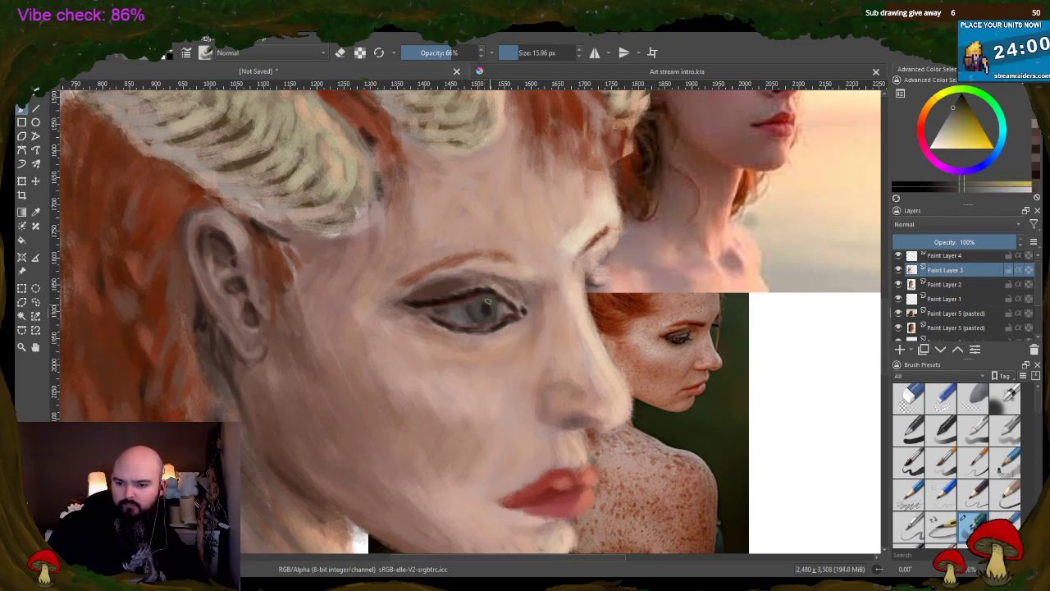
pyautogui.scroll(-3, 644, 202)
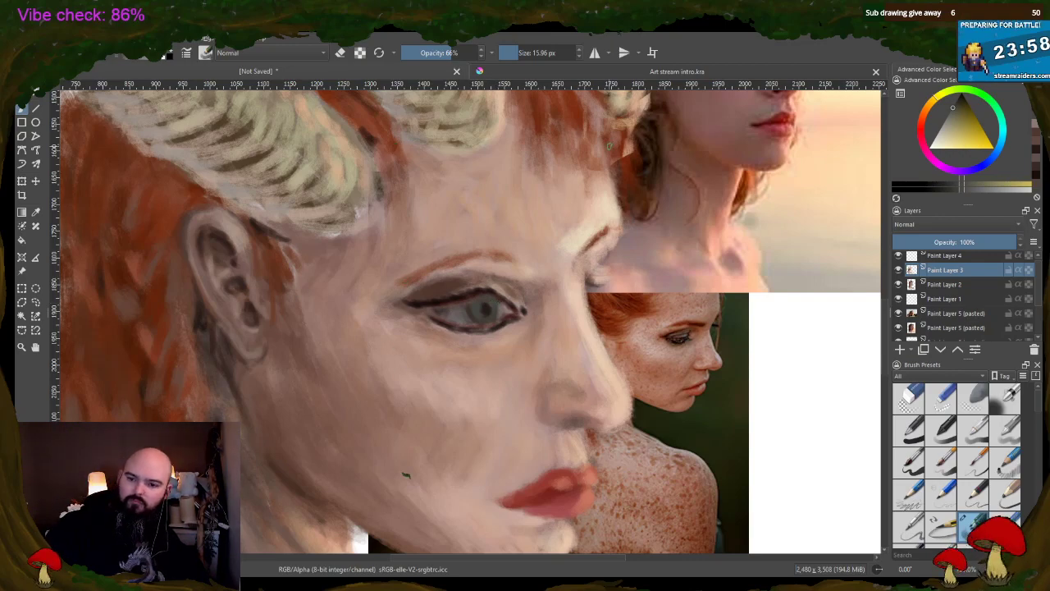
pyautogui.scroll(1, 465, 403)
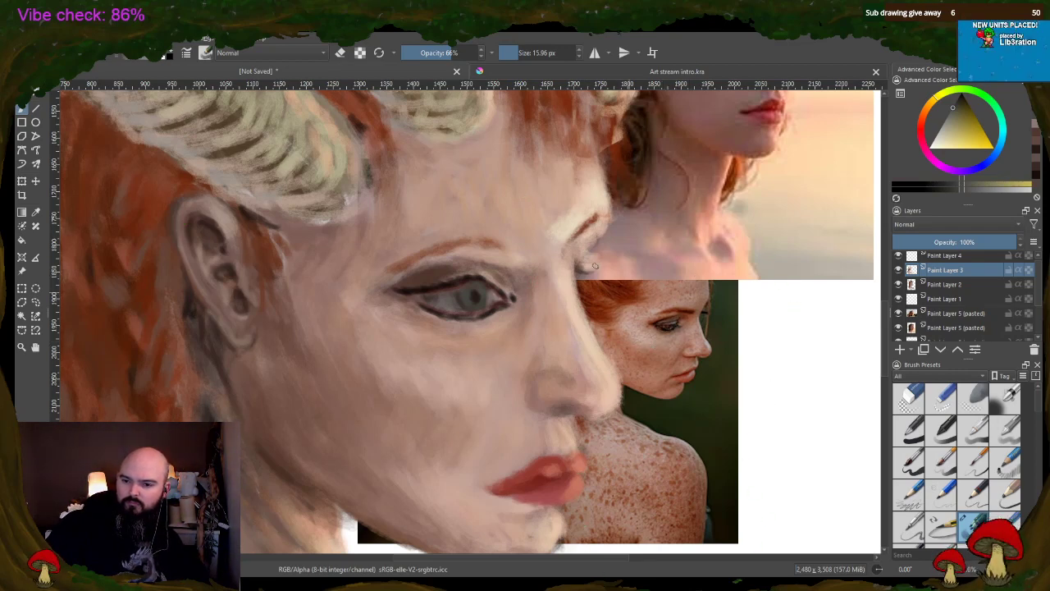
# - Deepen the near eye's upper lash line, lid crease and inner corner with dark browns sampled from the lid and lashes
pyautogui.keyDown('ctrl'); pyautogui.click(450, 284); pyautogui.keyUp('ctrl')
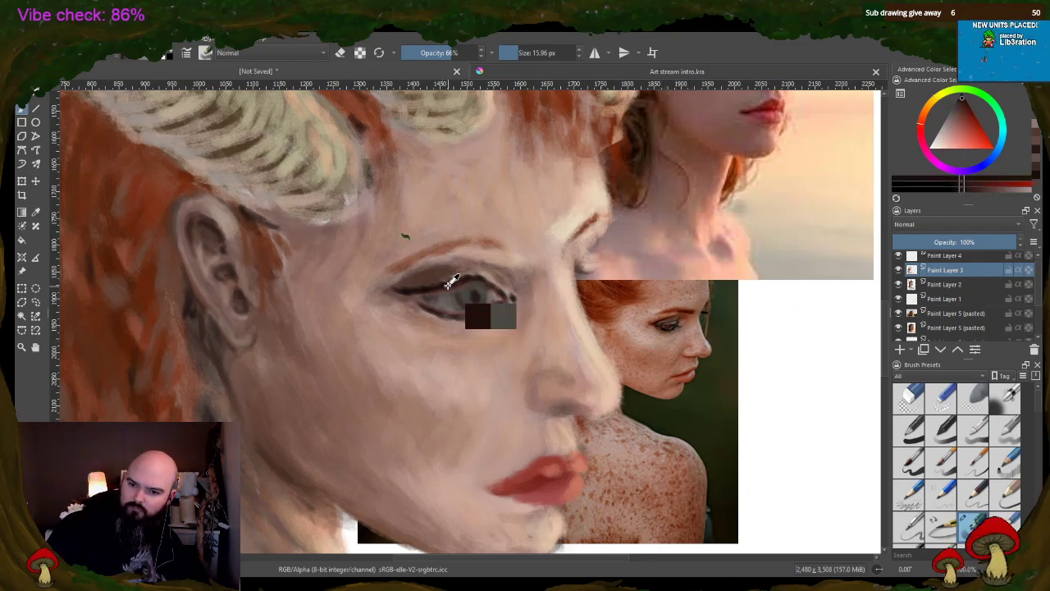
pyautogui.rightClick(453, 207)
pyautogui.press('2')
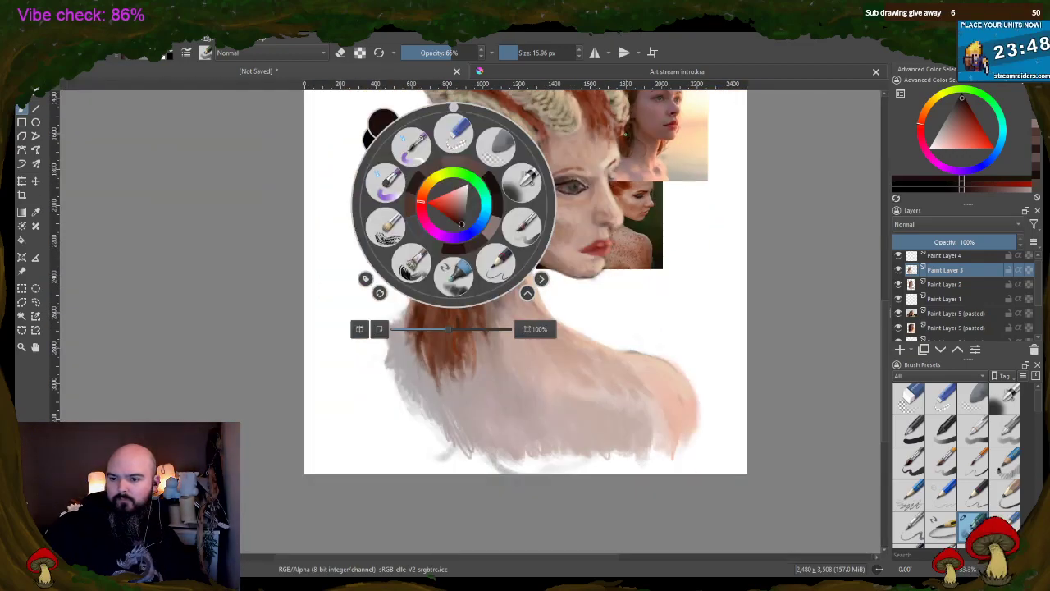
pyautogui.press('Escape')
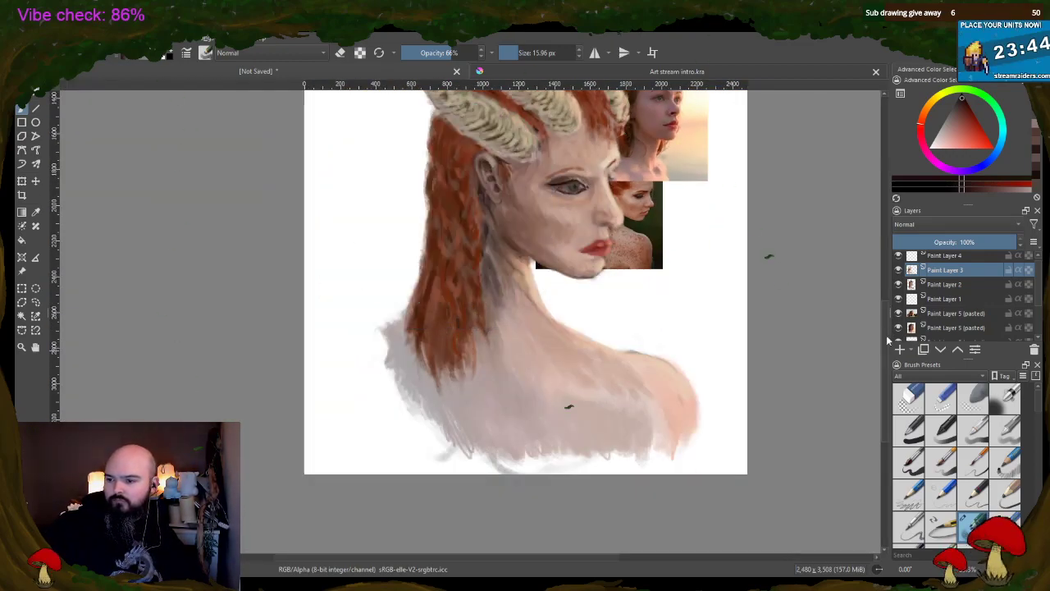
pyautogui.scroll(2, 550, 410)
pyautogui.scroll(2, 681, 257)
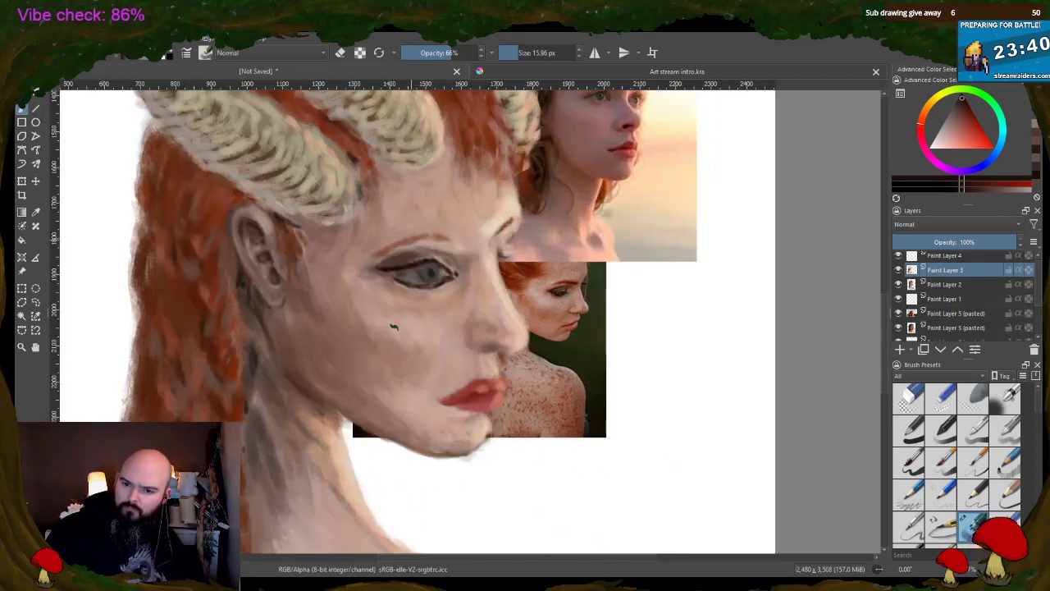
pyautogui.keyDown('ctrl'); pyautogui.click(398, 255); pyautogui.keyUp('ctrl')
pyautogui.moveTo(398, 255); pyautogui.dragTo(418, 252)
pyautogui.keyDown('ctrl'); pyautogui.click(393, 262); pyautogui.keyUp('ctrl')
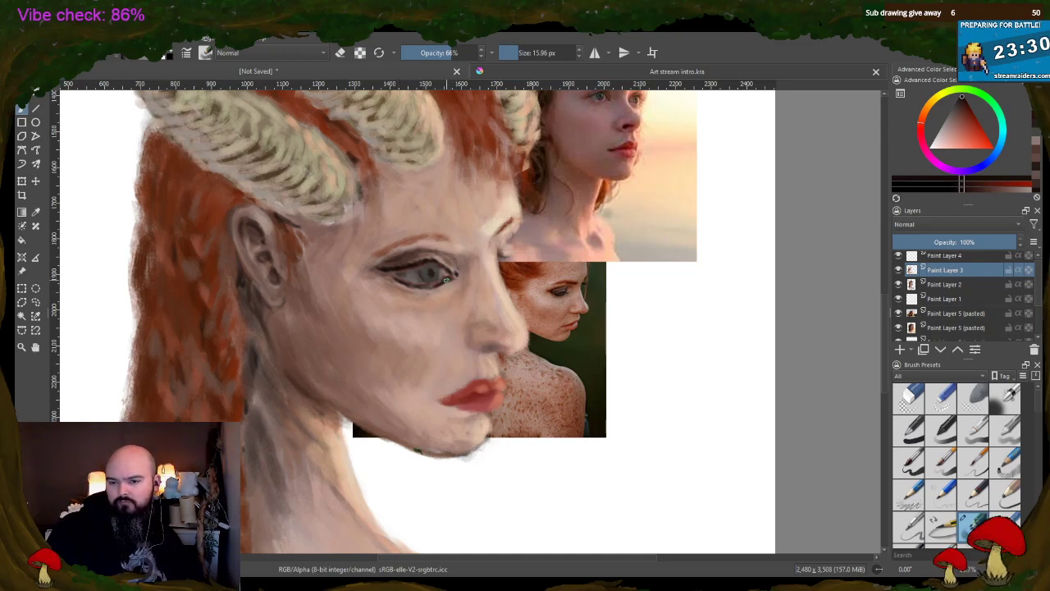
pyautogui.keyDown('ctrl'); pyautogui.click(454, 272); pyautogui.keyUp('ctrl')
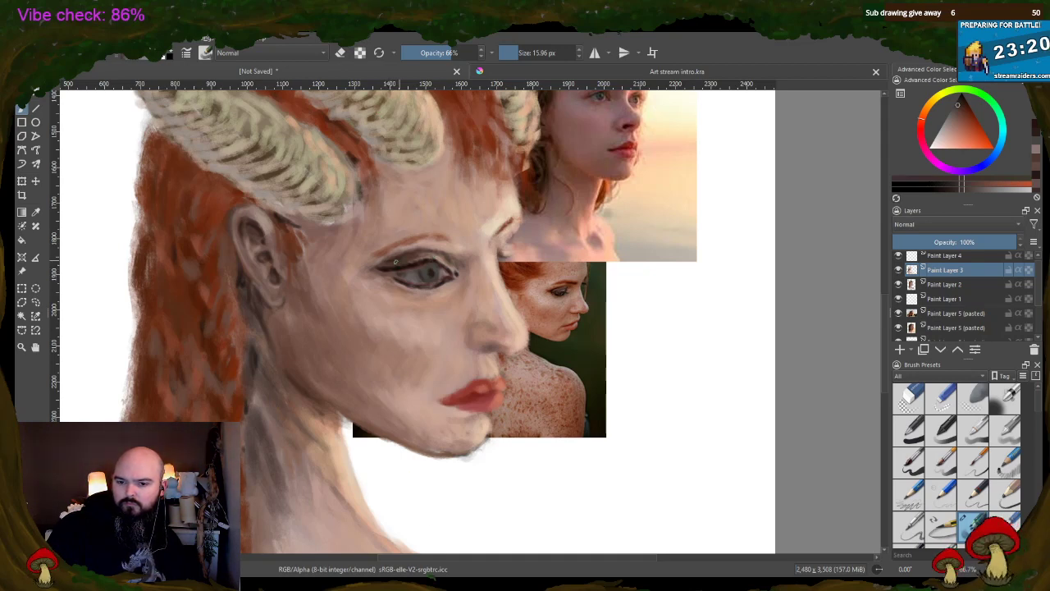
pyautogui.moveTo(400, 259)
pyautogui.keyDown('ctrl'); pyautogui.mouseDown()
pyautogui.moveTo(427, 252)
pyautogui.moveTo(408, 256)
pyautogui.mouseUp(); pyautogui.keyUp('ctrl')
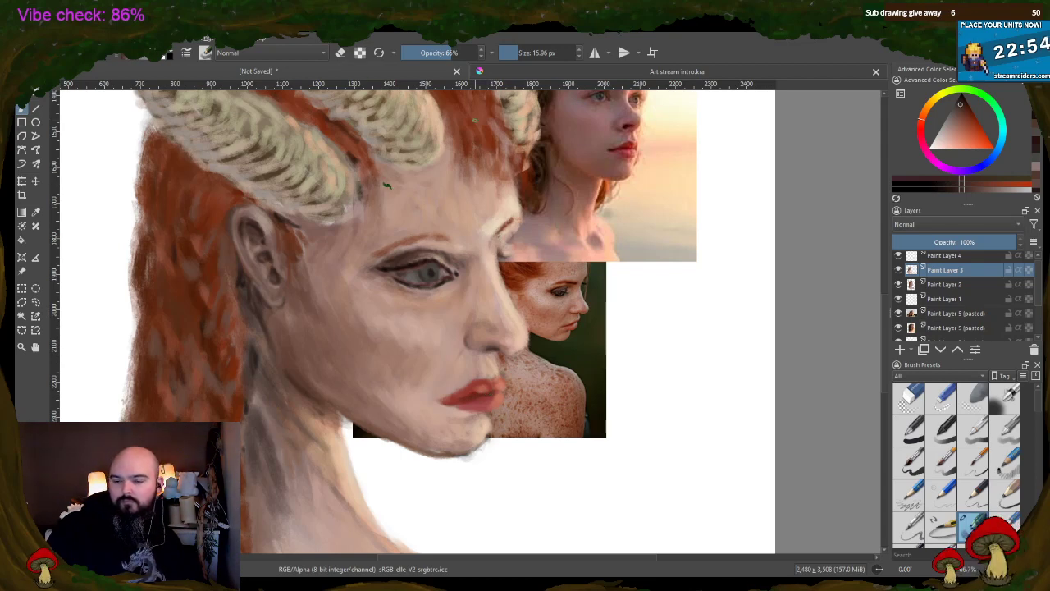
# - Lay short dark brown strokes along the near eyebrow, using the shadow tone sampled between the horns
pyautogui.keyDown('ctrl'); pyautogui.click(358, 156); pyautogui.keyUp('ctrl')
pyautogui.keyDown('ctrl'); pyautogui.click(358, 156); pyautogui.keyUp('ctrl')
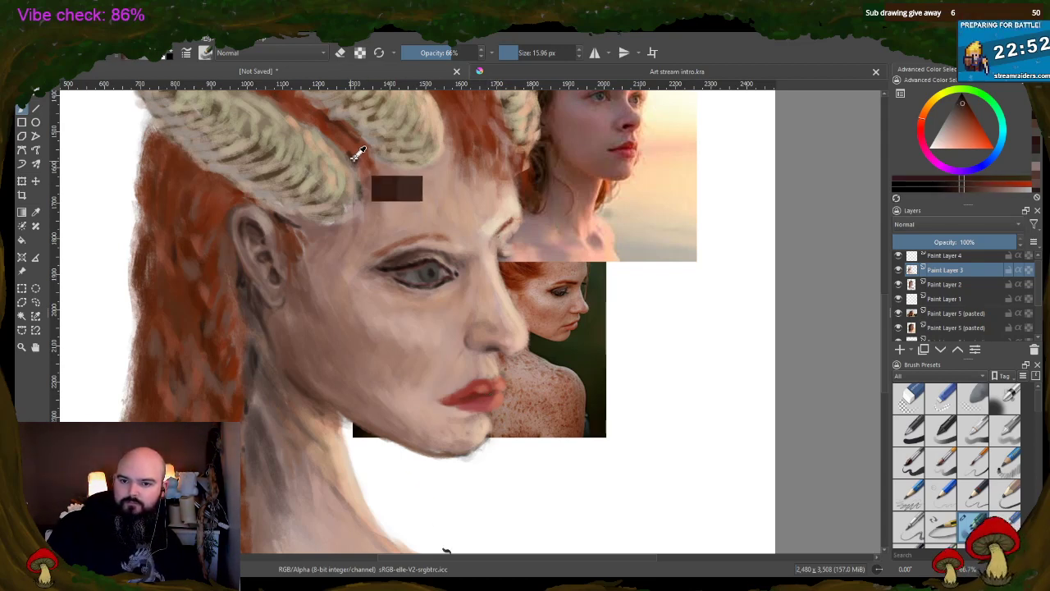
pyautogui.click(379, 248)
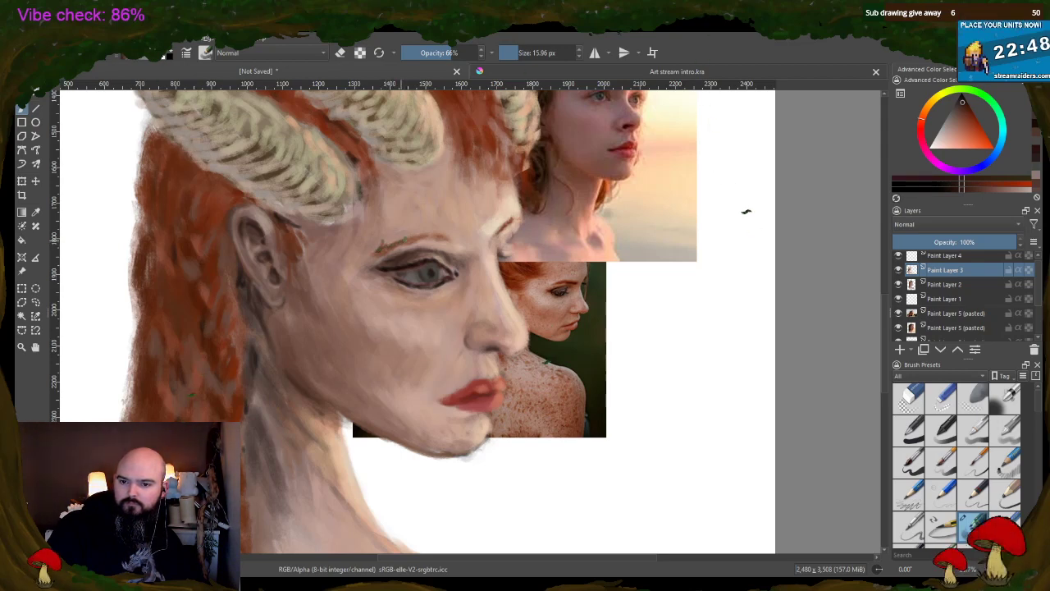
pyautogui.moveTo(435, 242); pyautogui.dragTo(455, 238)
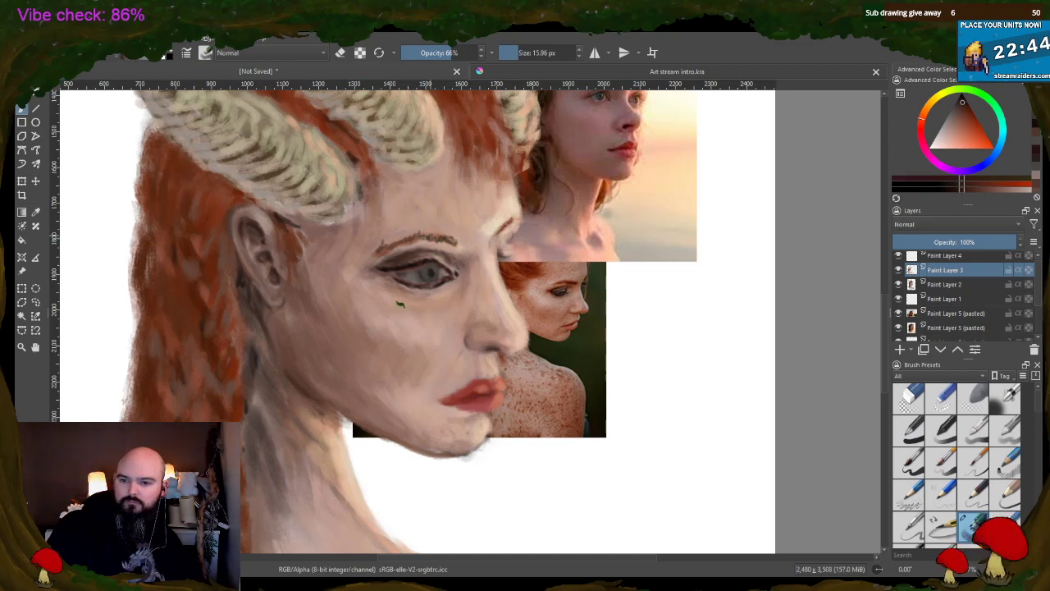
# - Thicken and extend the near eyebrow with red-brown sampled from the fringe, and recolour the far eyebrow to match
pyautogui.keyDown('ctrl'); pyautogui.click(454, 99); pyautogui.keyUp('ctrl')
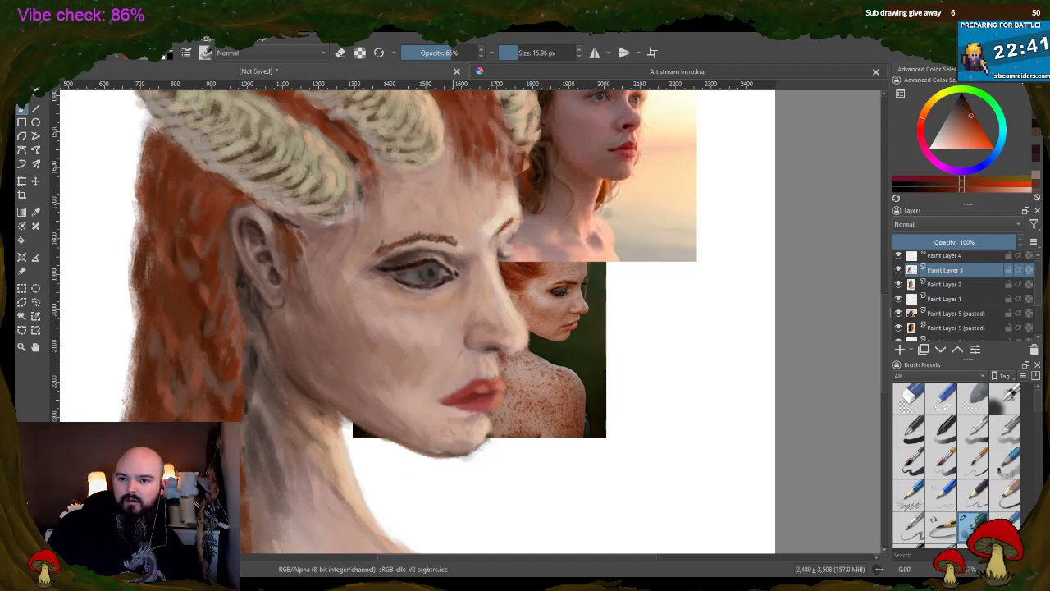
pyautogui.moveTo(384, 245); pyautogui.dragTo(399, 235)
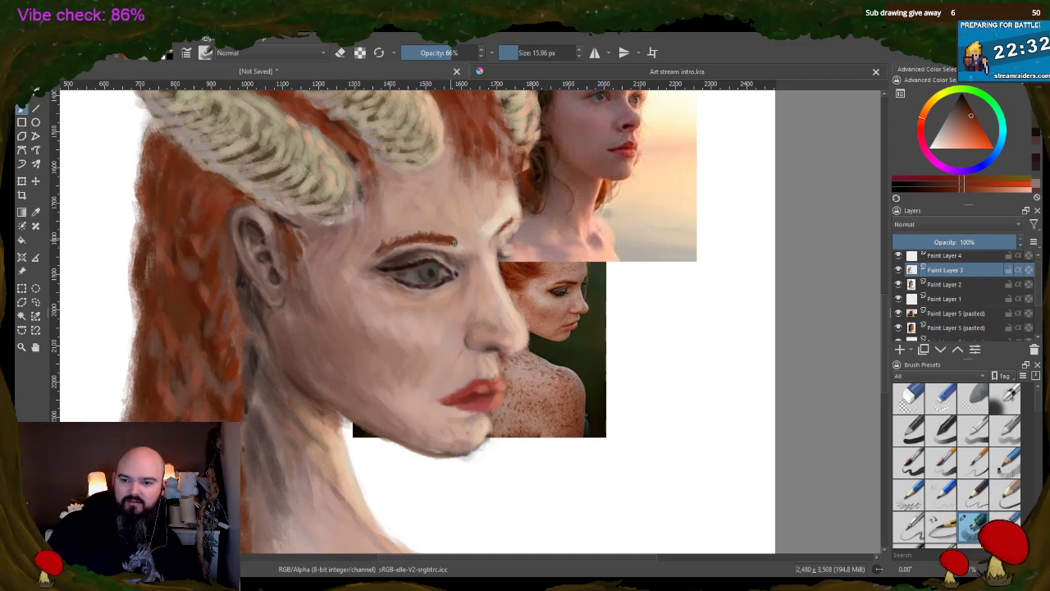
pyautogui.click(463, 242)
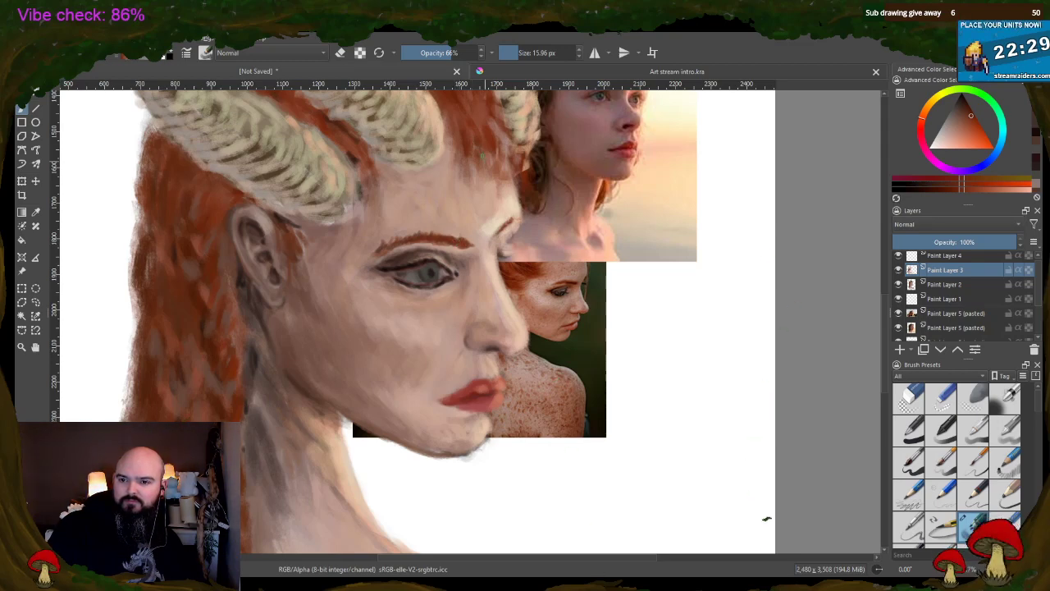
pyautogui.keyDown('ctrl'); pyautogui.click(490, 137); pyautogui.keyUp('ctrl')
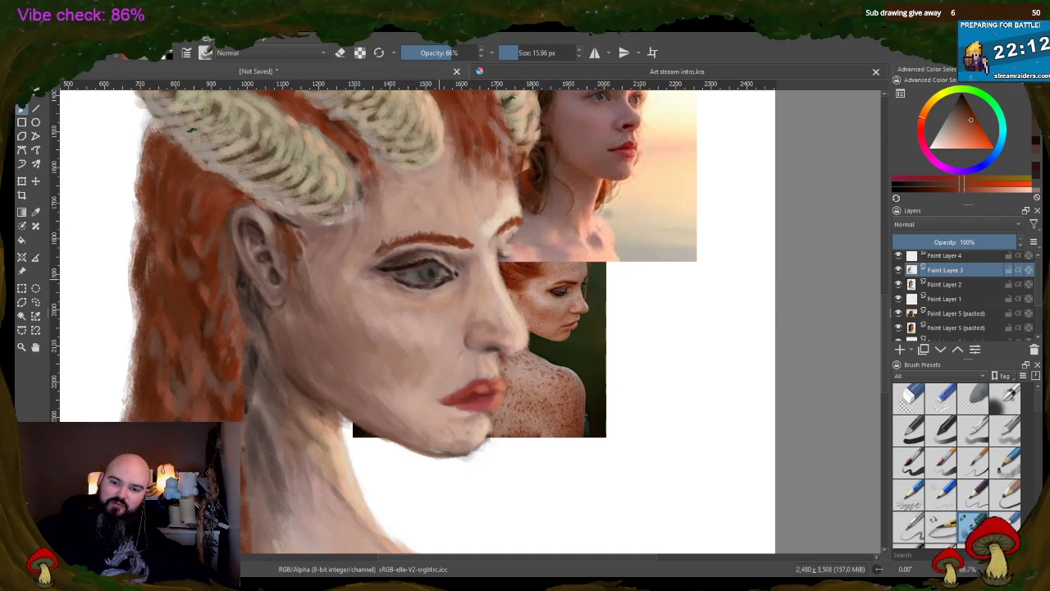
# - Lower the near eye's upper lid over the iris for a downcast look, blending brown and skin tones sampled around the eye
pyautogui.keyDown('ctrl'); pyautogui.click(405, 261); pyautogui.keyUp('ctrl')
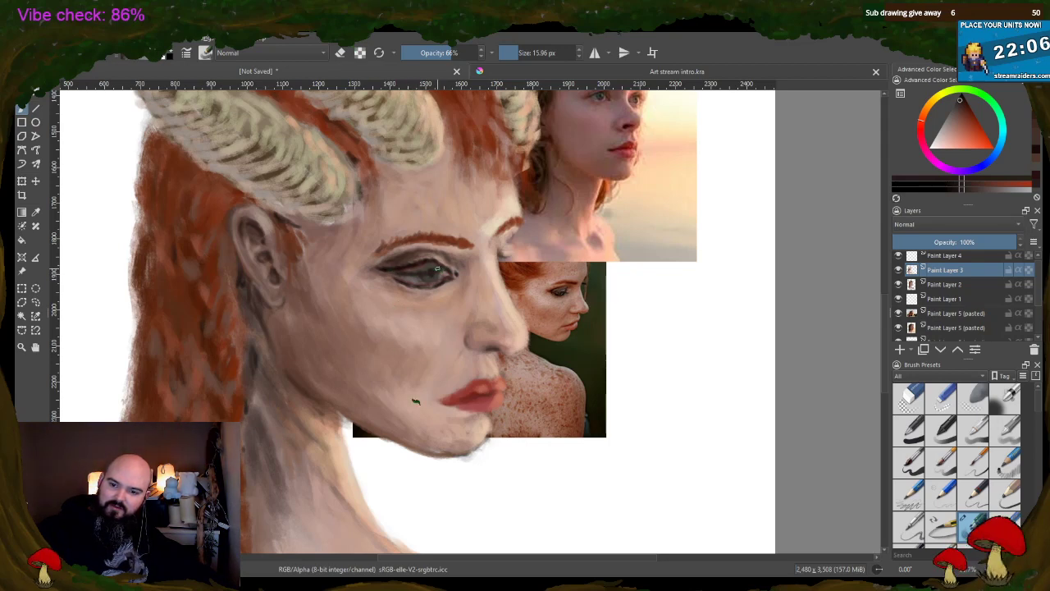
pyautogui.moveTo(434, 275); pyautogui.dragTo(483, 287)
pyautogui.keyDown('ctrl'); pyautogui.click(430, 260); pyautogui.keyUp('ctrl')
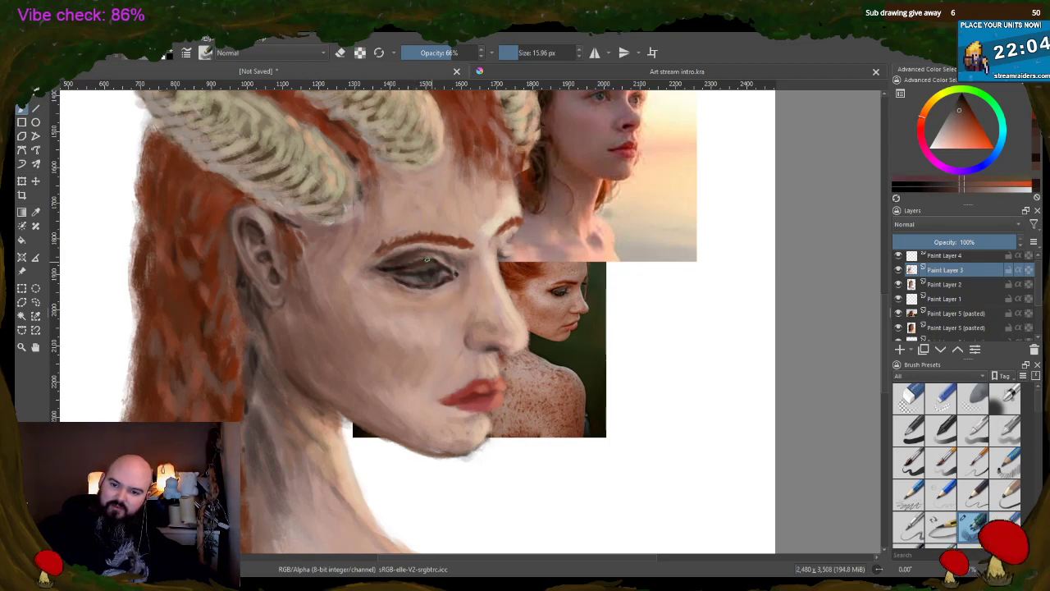
pyautogui.keyDown('ctrl'); pyautogui.click(429, 260); pyautogui.keyUp('ctrl')
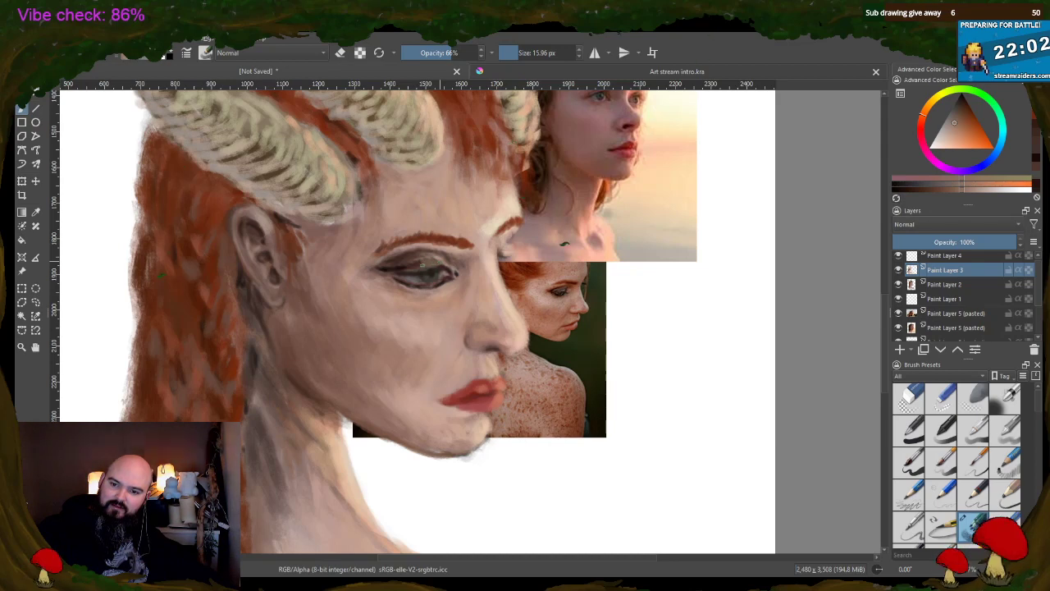
pyautogui.keyDown('ctrl'); pyautogui.click(429, 263); pyautogui.keyUp('ctrl')
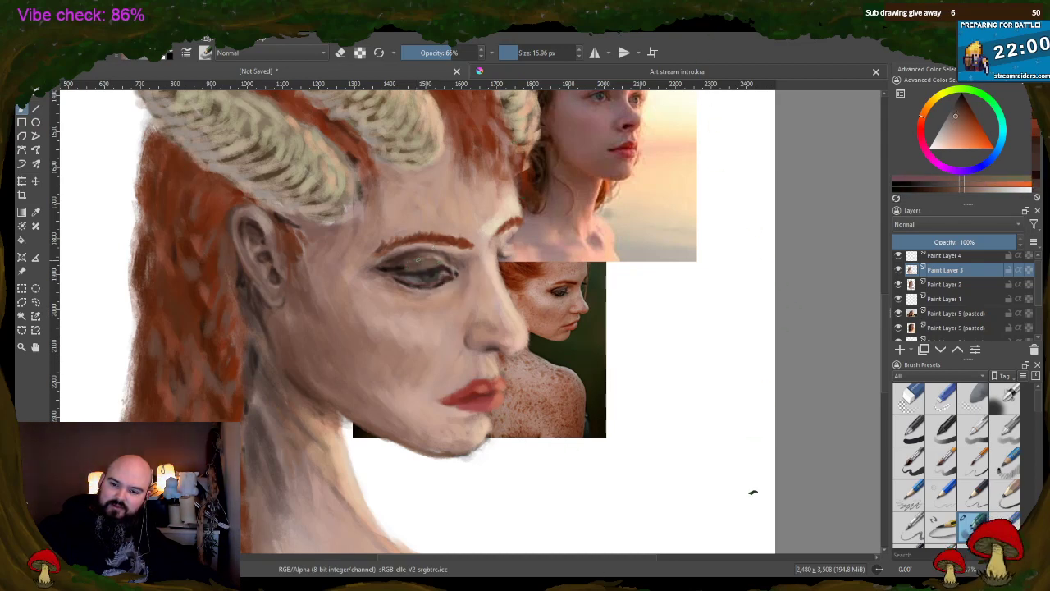
pyautogui.keyDown('ctrl'); pyautogui.click(404, 263); pyautogui.keyUp('ctrl')
pyautogui.keyDown('ctrl'); pyautogui.click(417, 261); pyautogui.keyUp('ctrl')
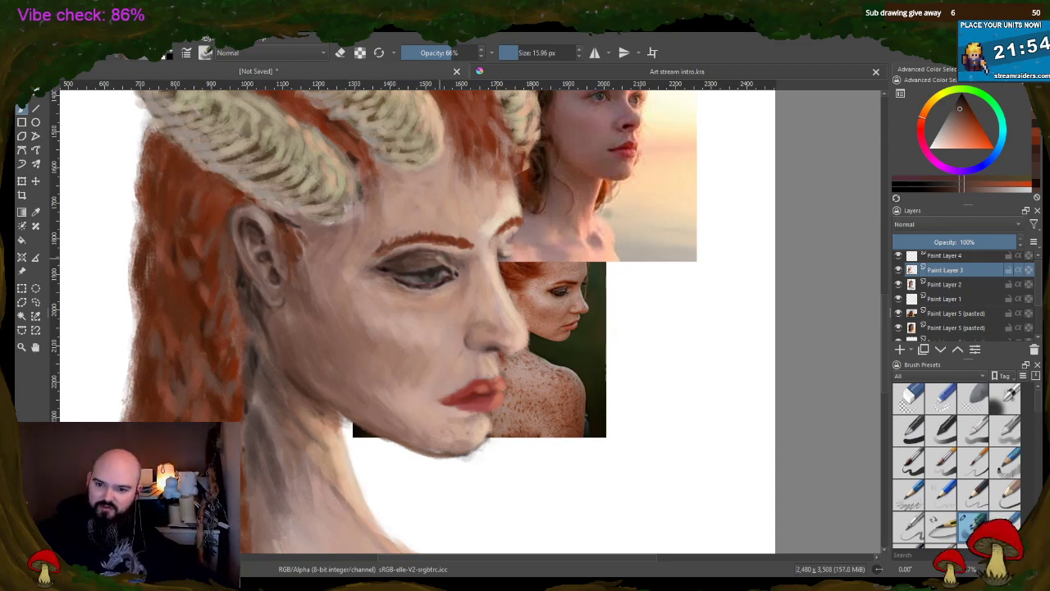
pyautogui.keyDown('ctrl'); pyautogui.click(465, 290); pyautogui.keyUp('ctrl')
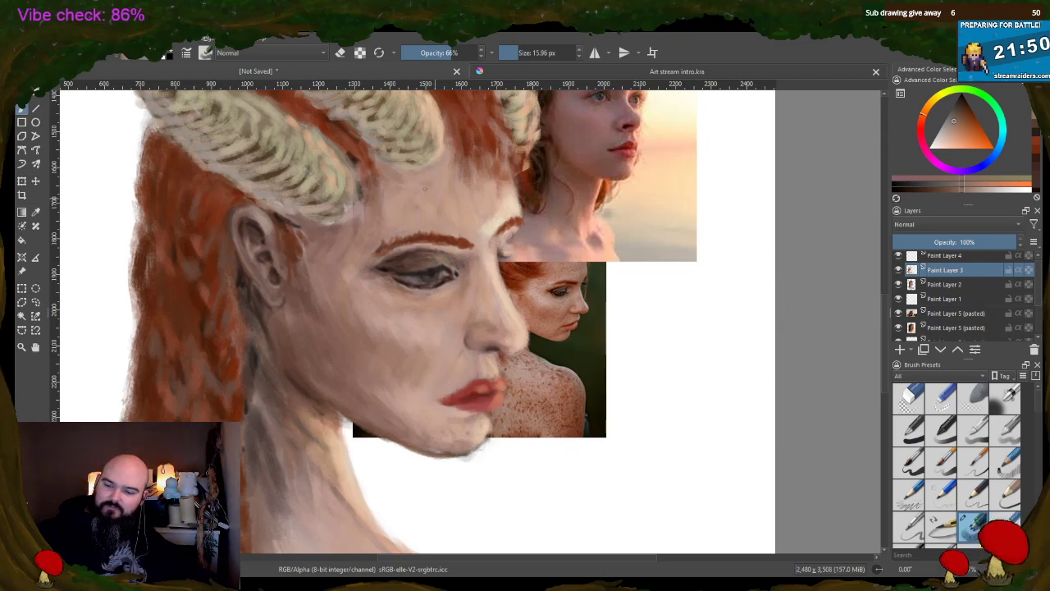
pyautogui.keyDown('ctrl'); pyautogui.click(422, 276); pyautogui.keyUp('ctrl')
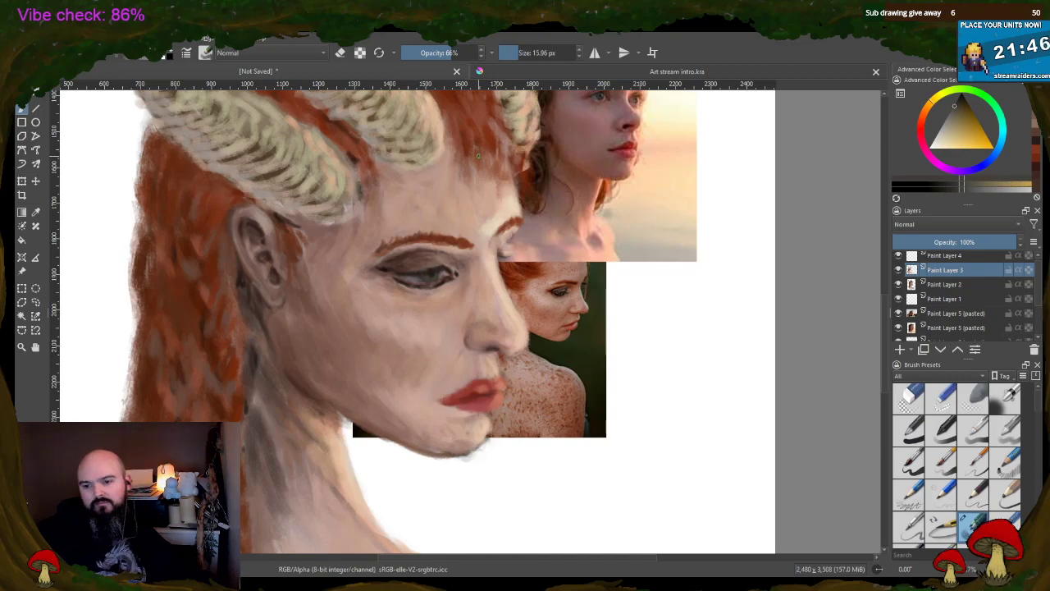
# - Darken the near eye's lash lines and the far eye's lashes with dark browns sampled from the near eye's outer corner and lower lid
pyautogui.scroll(-1, 476, 192)
pyautogui.scroll(-1, 449, 164)
pyautogui.scroll(3, 473, 182)
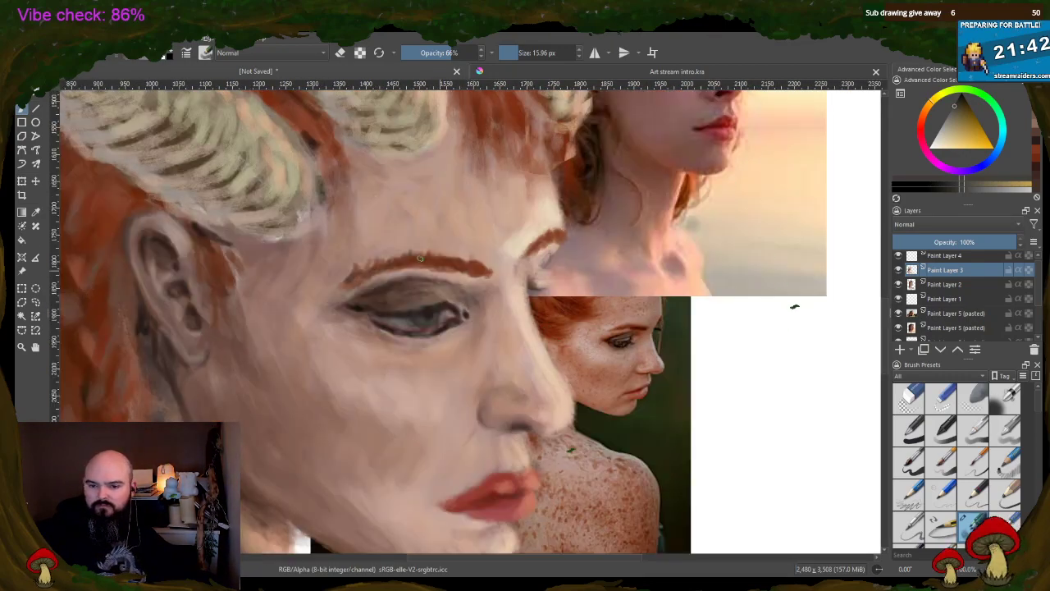
pyautogui.keyDown('ctrl'); pyautogui.click(362, 303); pyautogui.keyUp('ctrl')
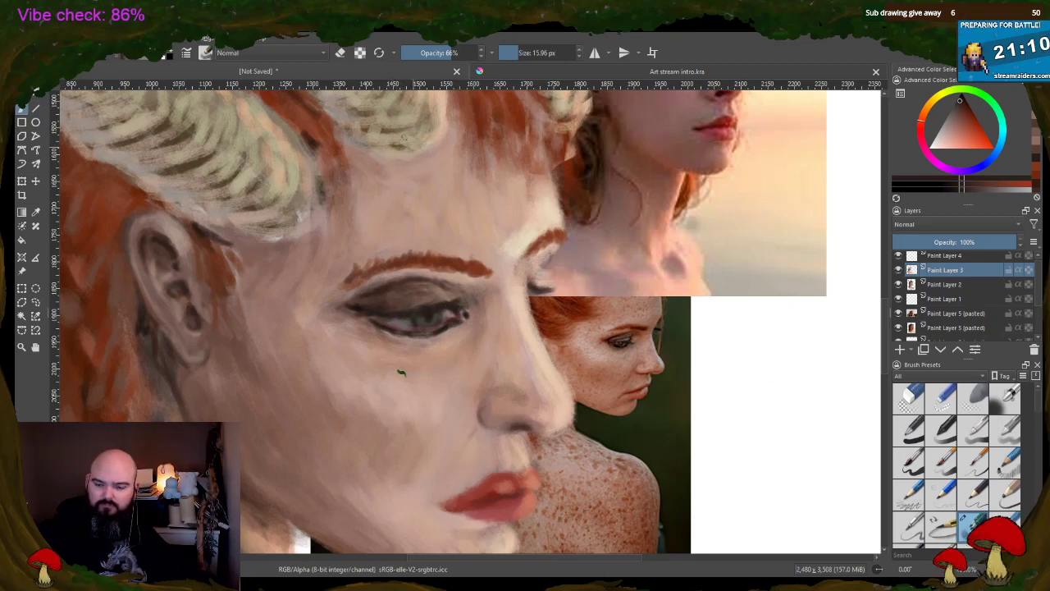
pyautogui.scroll(-2, 512, 261)
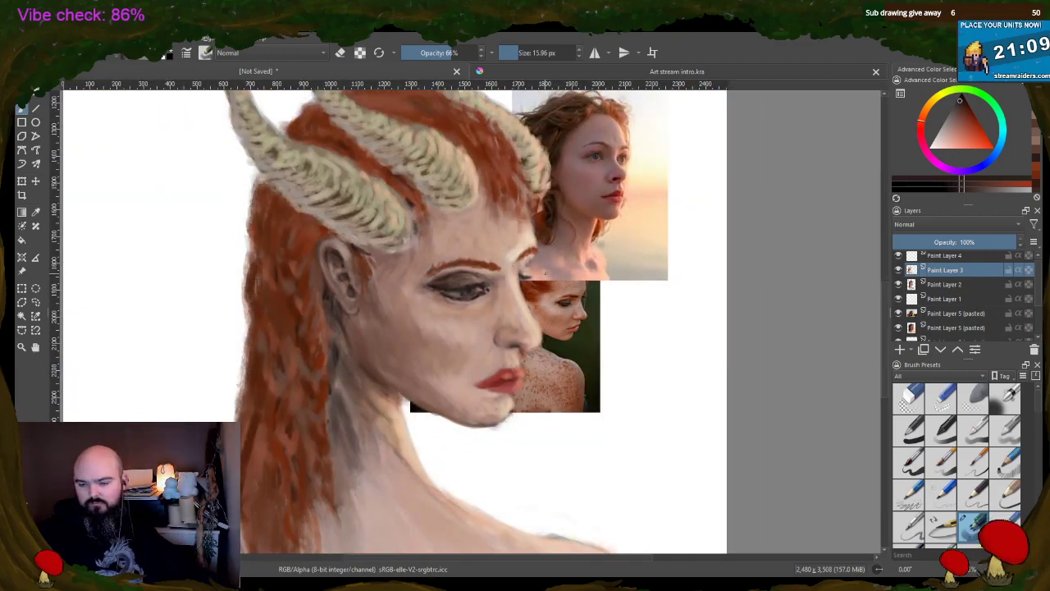
pyautogui.scroll(2, 514, 262)
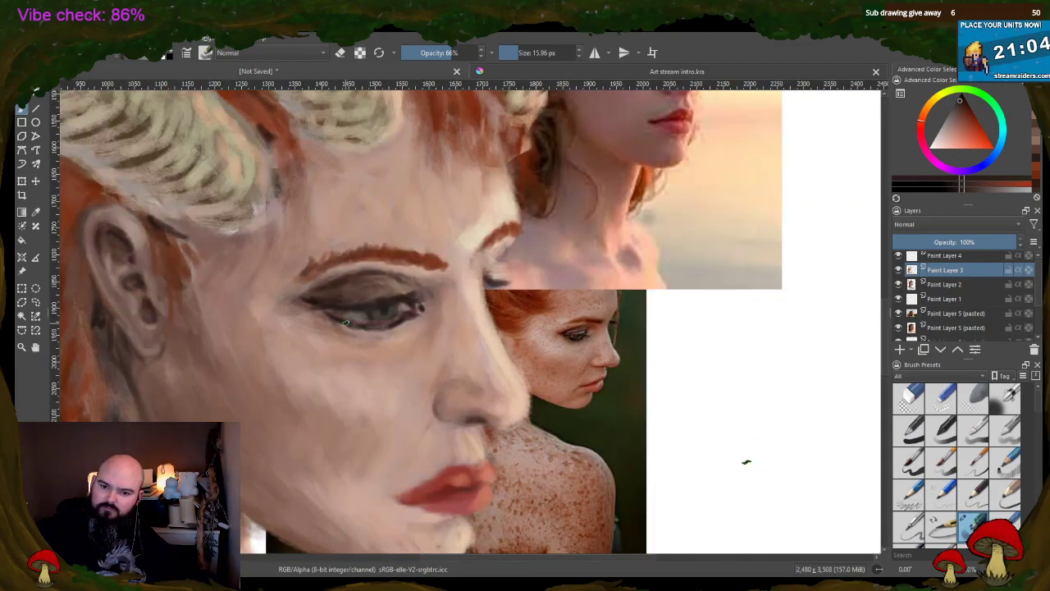
pyautogui.keyDown('ctrl'); pyautogui.click(373, 330); pyautogui.keyUp('ctrl')
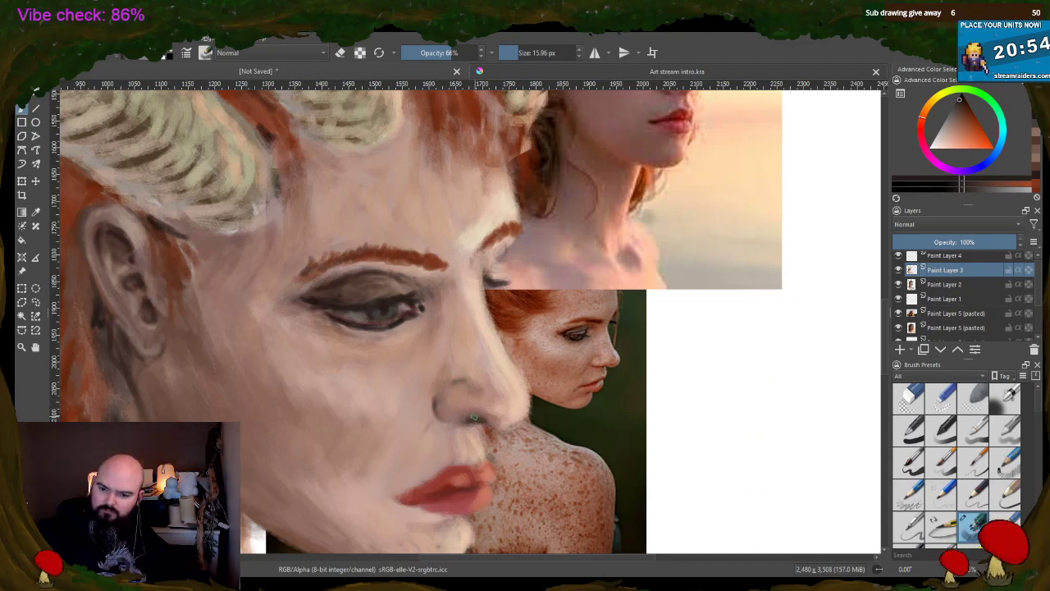
# - Refine the nose tip and nostril with skin and shadow tones sampled around the nose and the near eye's inner corner
pyautogui.keyDown('ctrl'); pyautogui.click(510, 403); pyautogui.keyUp('ctrl')
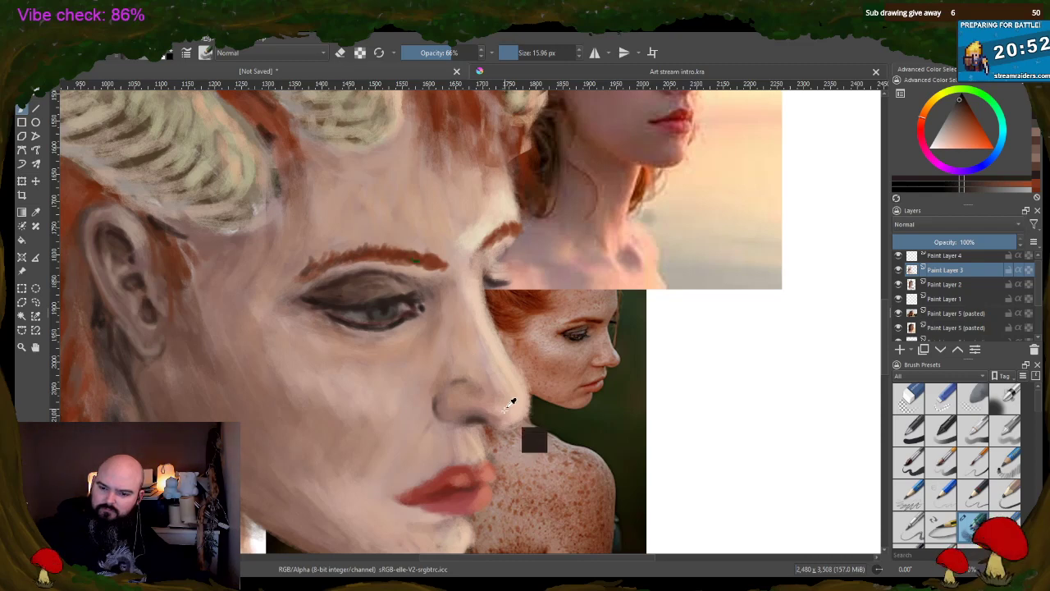
pyautogui.moveTo(510, 406); pyautogui.dragTo(496, 414)
pyautogui.keyDown('ctrl'); pyautogui.click(455, 324); pyautogui.keyUp('ctrl')
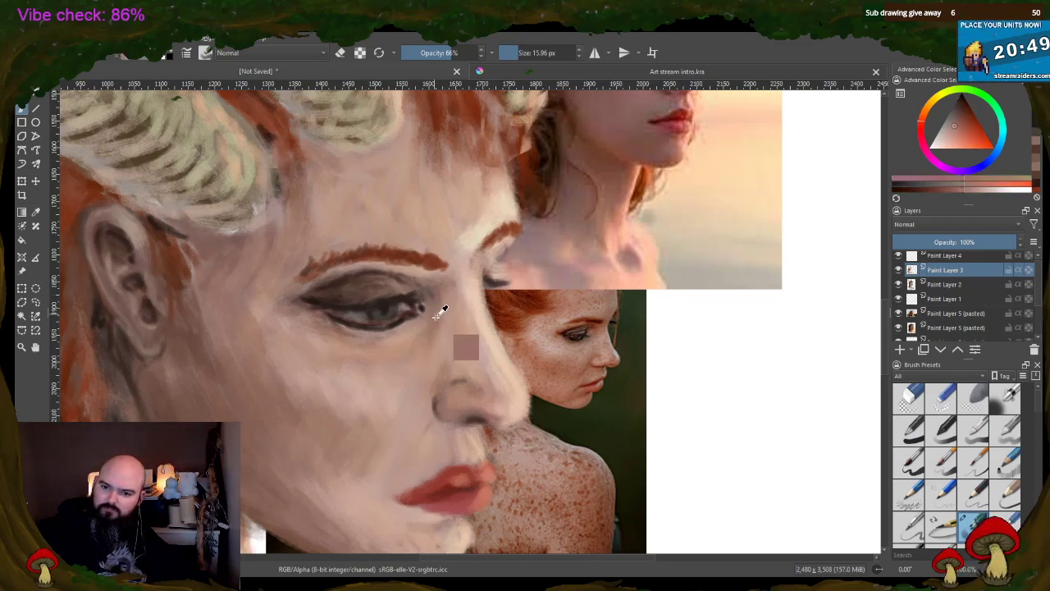
pyautogui.keyDown('ctrl'); pyautogui.click(411, 336); pyautogui.keyUp('ctrl')
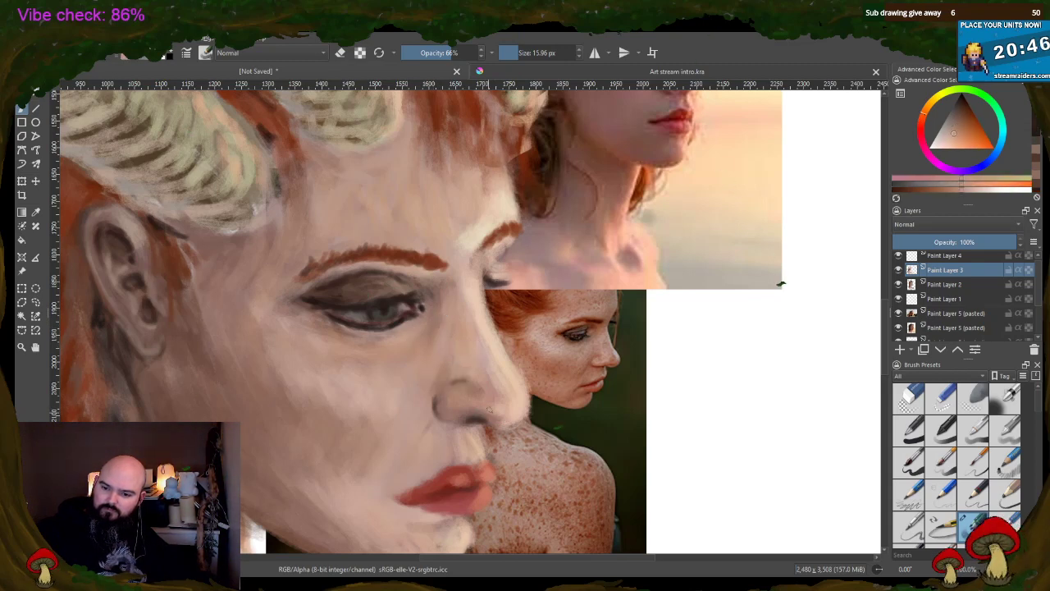
pyautogui.moveTo(414, 197)
pyautogui.mouseDown()
pyautogui.moveTo(277, 206)
pyautogui.moveTo(305, 190)
pyautogui.mouseUp()
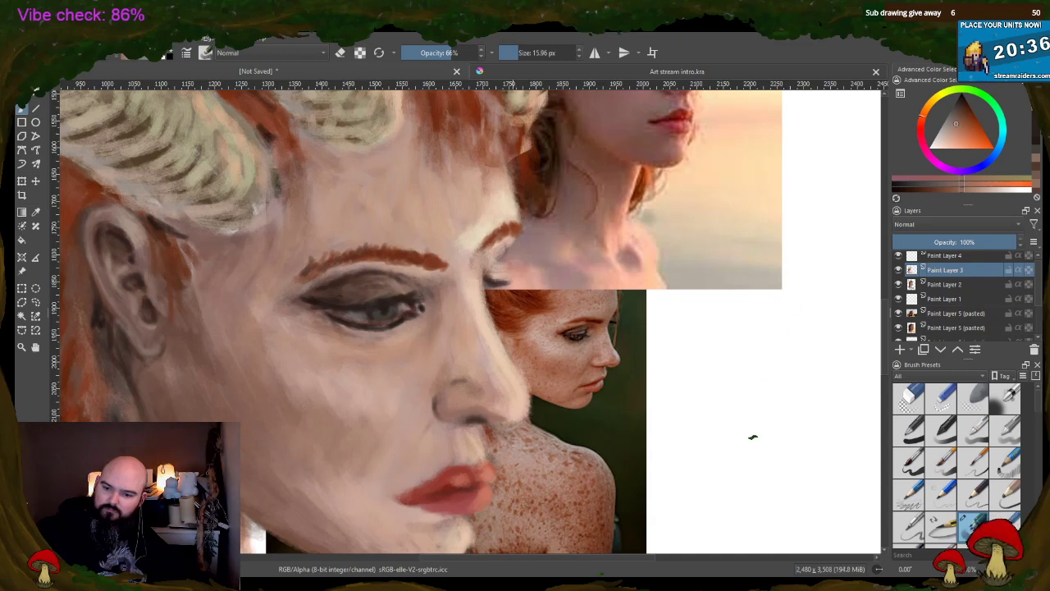
pyautogui.moveTo(485, 433); pyautogui.dragTo(464, 416)
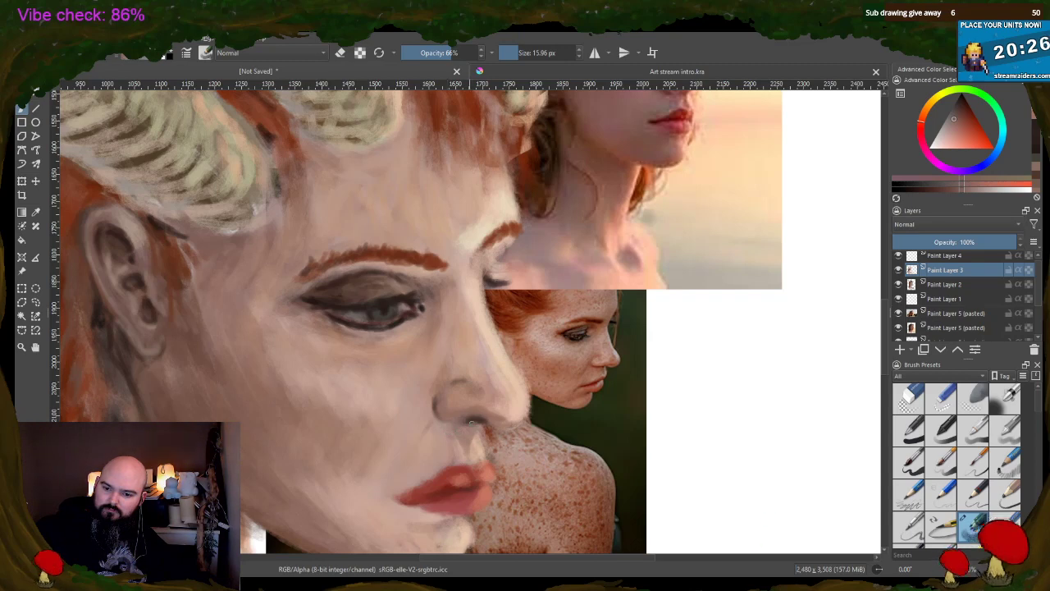
pyautogui.keyDown('ctrl'); pyautogui.click(472, 420); pyautogui.keyUp('ctrl')
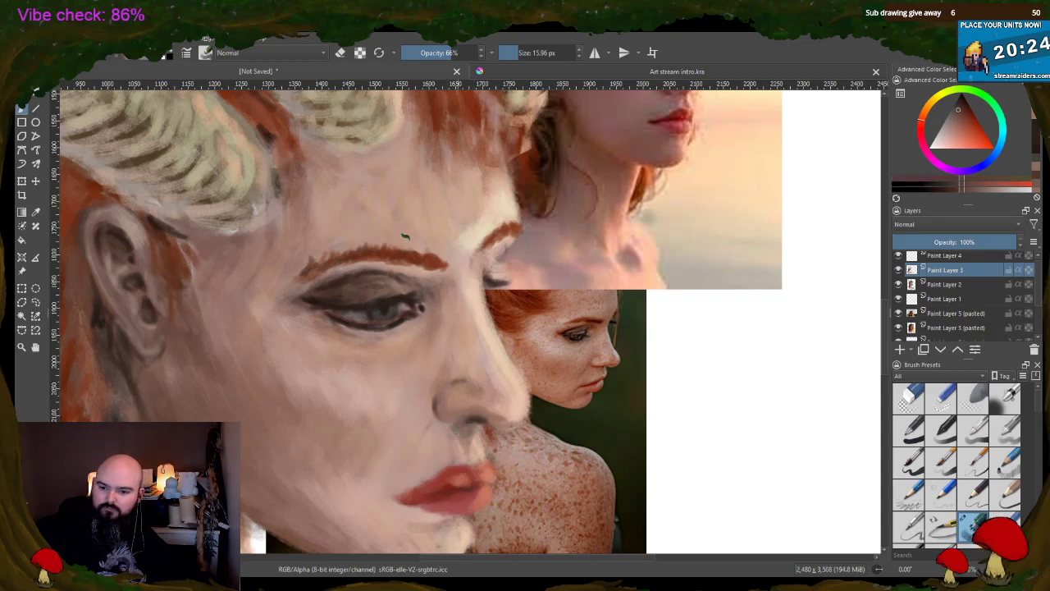
# - Tidy the far eye's lashes and touch up the near eye's iris and lower lid with sampled dark and skin tones
pyautogui.keyDown('ctrl'); pyautogui.click(514, 379); pyautogui.keyUp('ctrl')
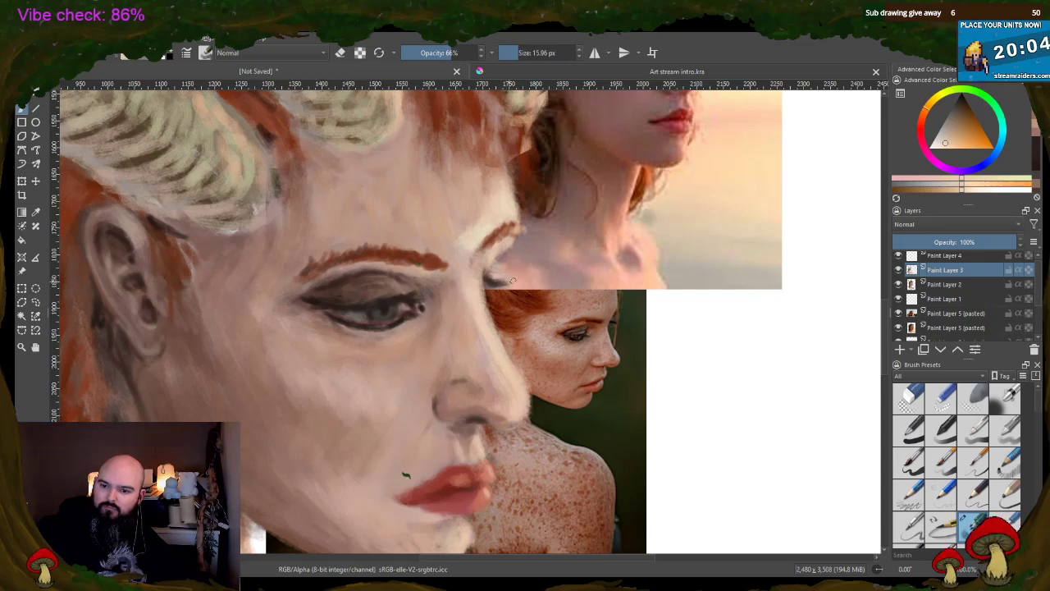
pyautogui.click(339, 53)
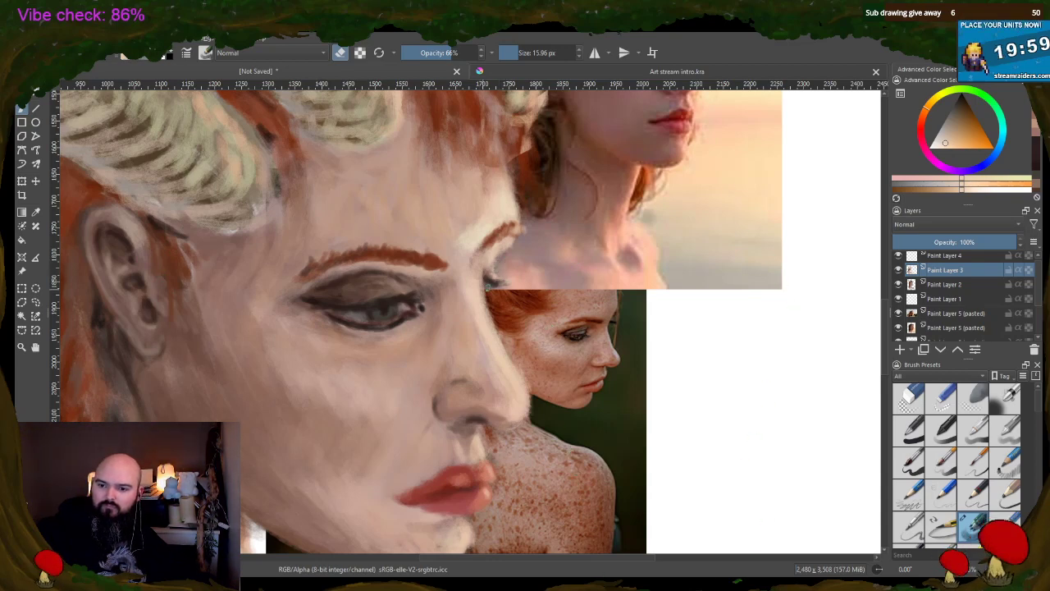
pyautogui.press('e')
pyautogui.keyDown('ctrl'); pyautogui.click(490, 296); pyautogui.keyUp('ctrl')
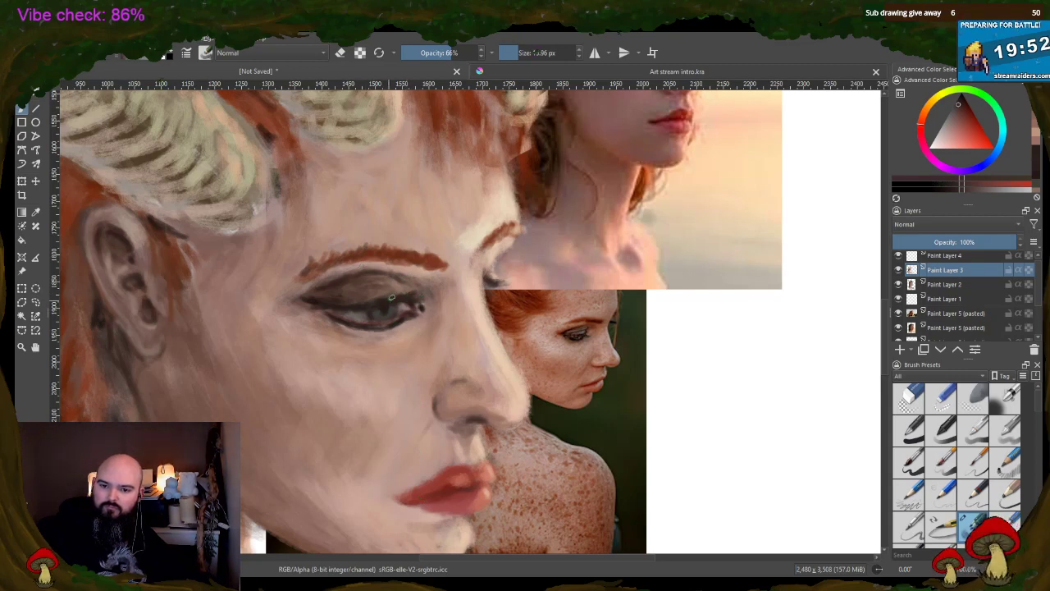
pyautogui.keyDown('ctrl'); pyautogui.click(525, 259); pyautogui.keyUp('ctrl')
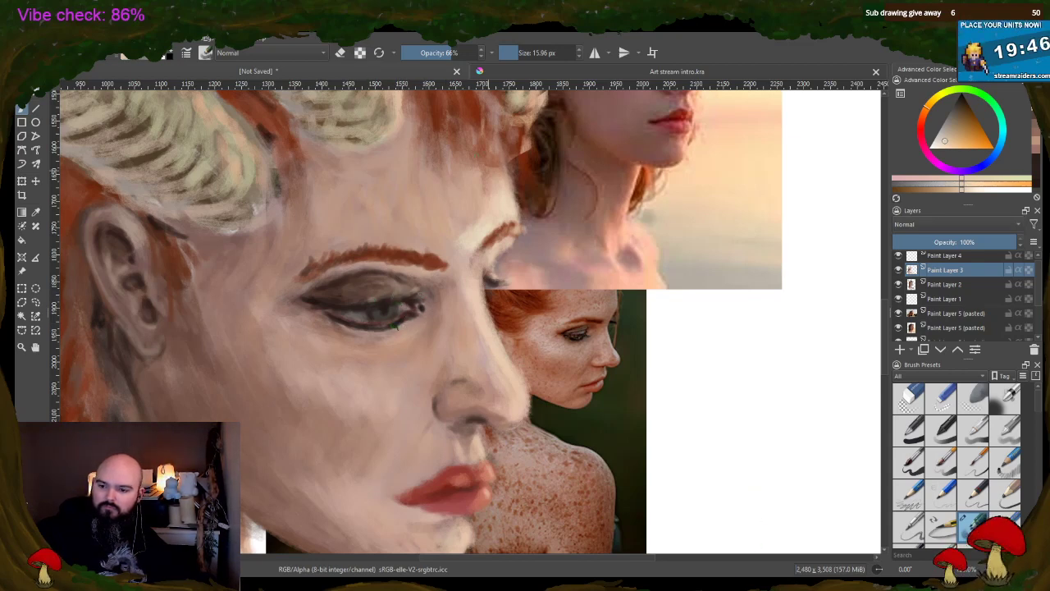
pyautogui.keyDown('ctrl'); pyautogui.click(414, 324); pyautogui.keyUp('ctrl')
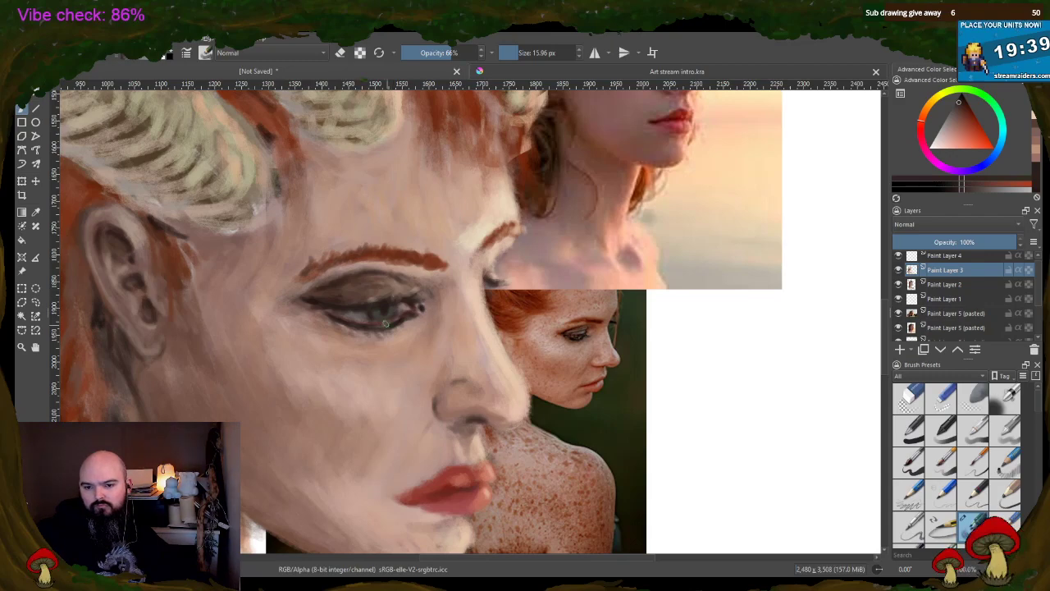
# - Paint curved dark ridge lines across the thick base of the horn above the ear, using olive-brown sampled beside its base
pyautogui.press('2')
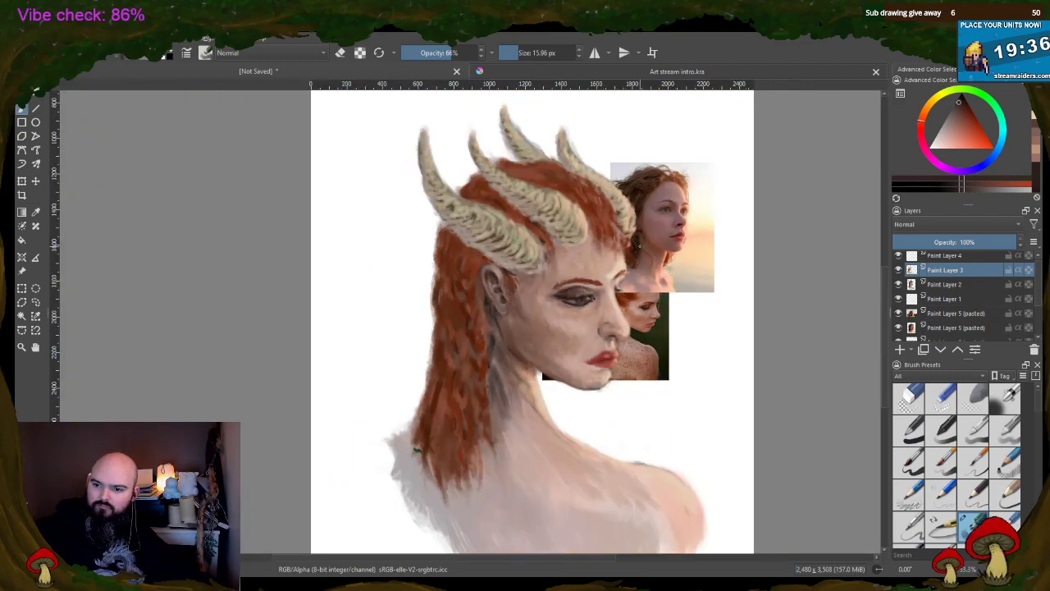
pyautogui.scroll(3, 605, 240)
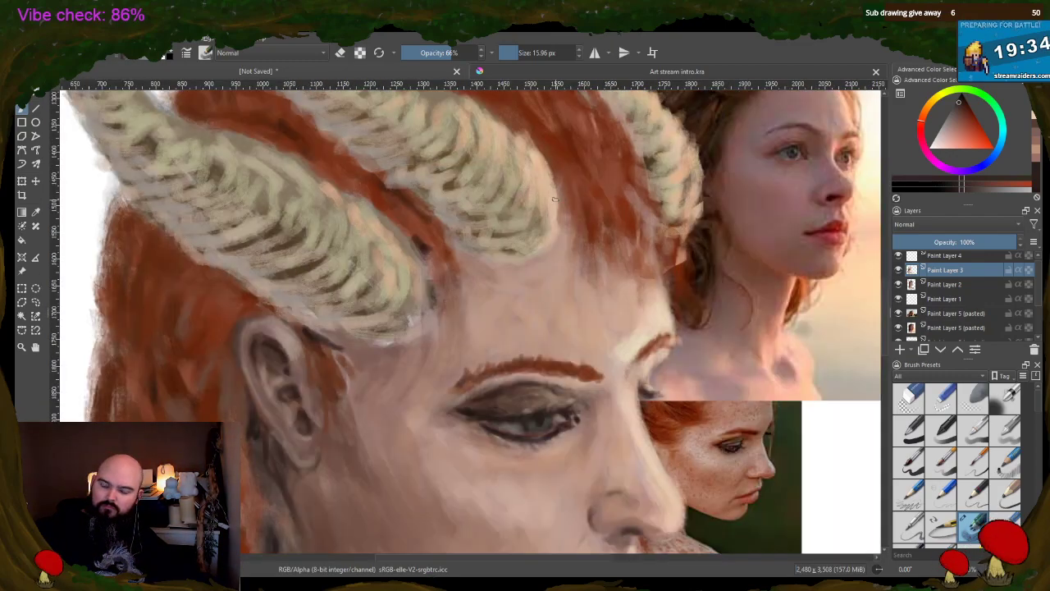
pyautogui.keyDown('ctrl'); pyautogui.click(430, 291); pyautogui.keyUp('ctrl')
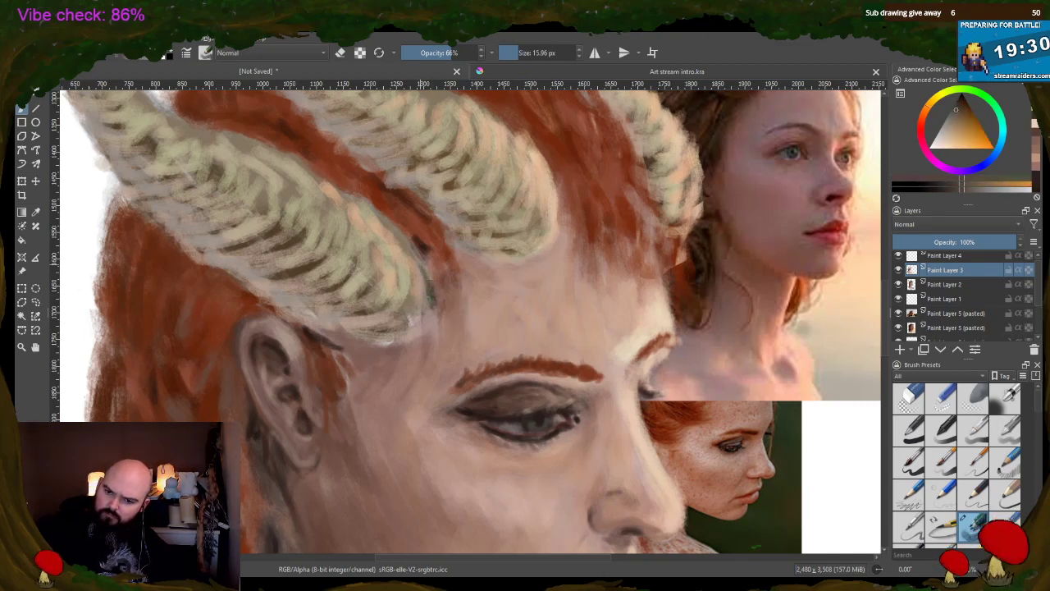
pyautogui.moveTo(421, 325); pyautogui.dragTo(367, 338)
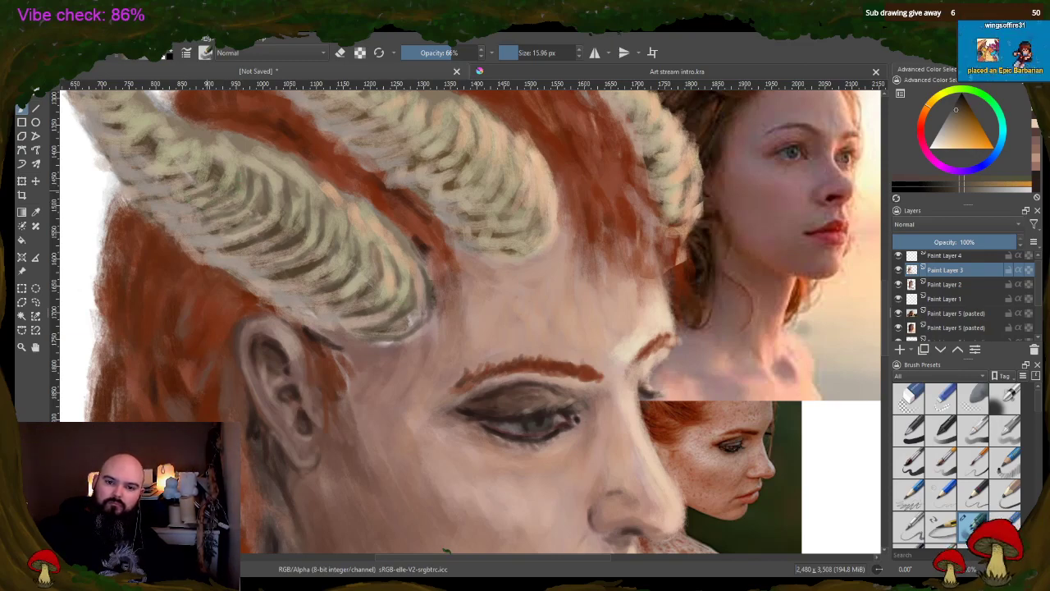
pyautogui.press('-')
pyautogui.press('-')
pyautogui.press('-')
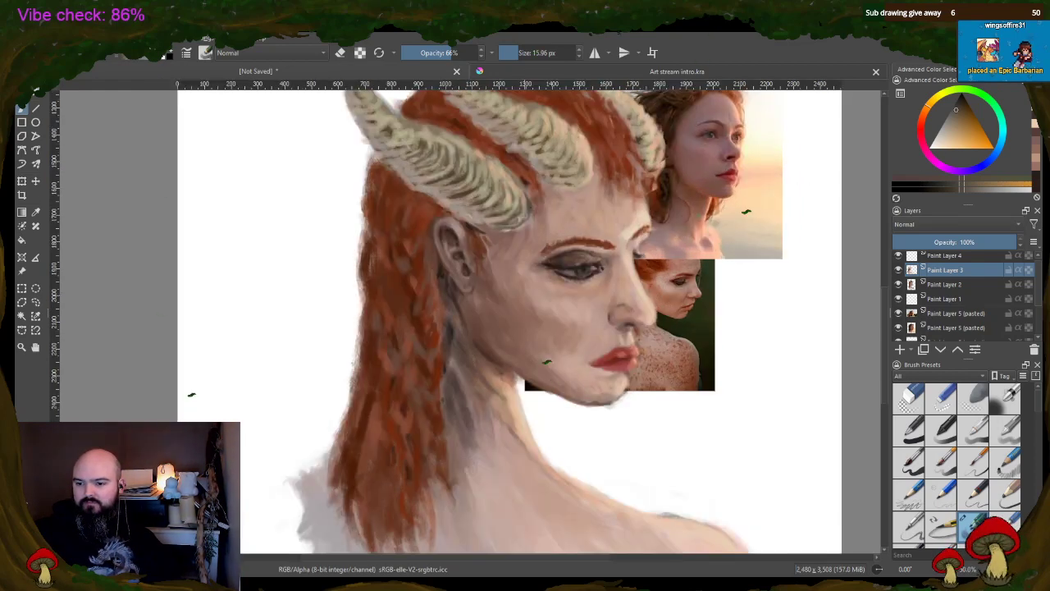
# - Continue the dark curved ridges along the middle of the horn above the ear, where it bends upward
pyautogui.press('+')
pyautogui.press('+')
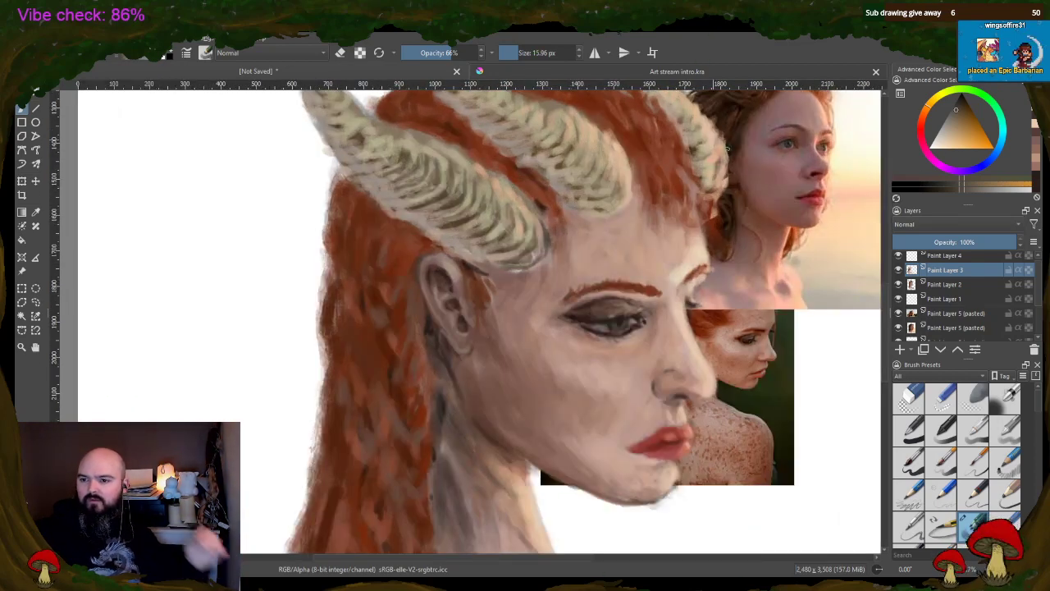
pyautogui.moveTo(887, 308); pyautogui.dragTo(884, 279)
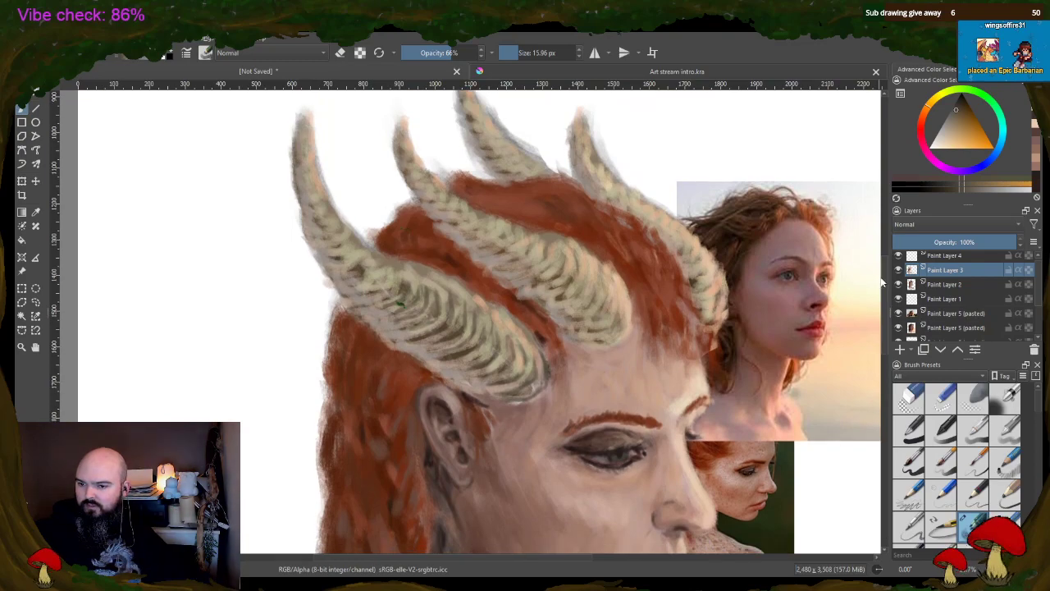
pyautogui.press('+')
pyautogui.press('+')
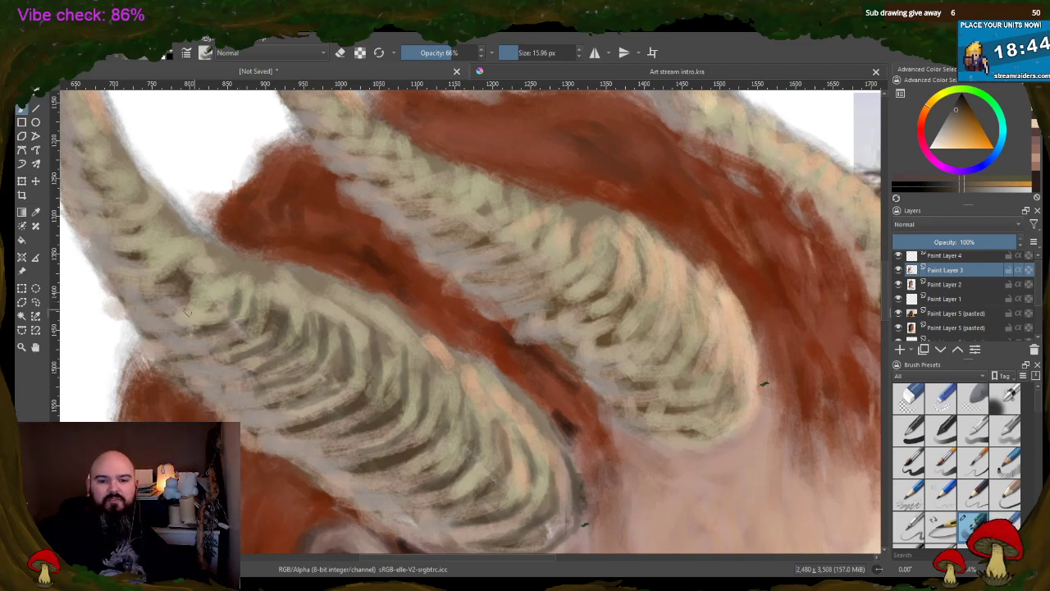
pyautogui.moveTo(188, 311)
pyautogui.mouseDown()
pyautogui.moveTo(220, 281)
pyautogui.moveTo(189, 316)
pyautogui.mouseUp()
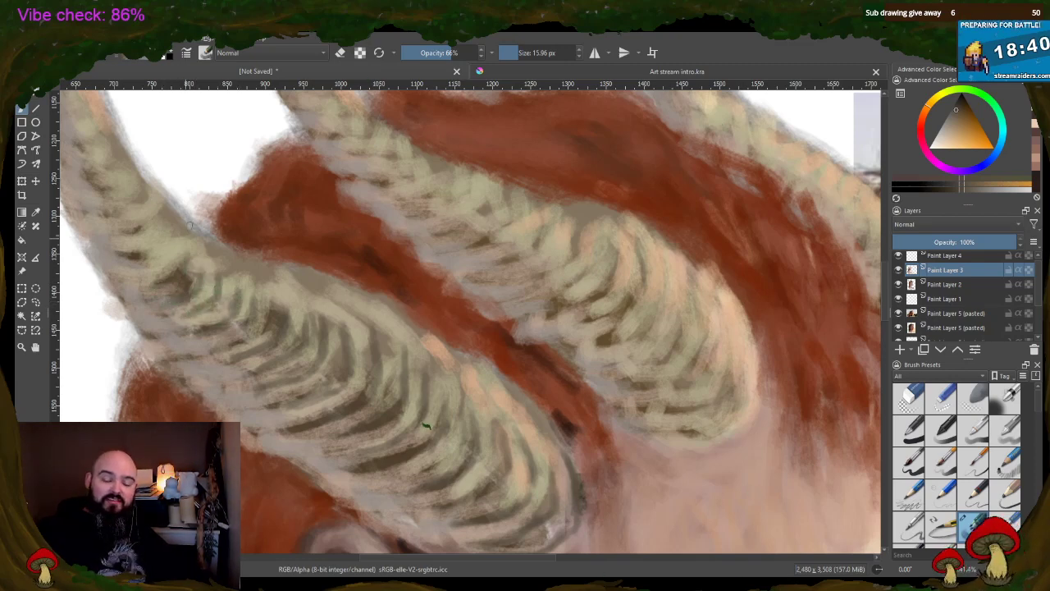
pyautogui.moveTo(134, 257)
pyautogui.mouseDown()
pyautogui.moveTo(172, 246)
pyautogui.moveTo(174, 256)
pyautogui.moveTo(152, 258)
pyautogui.moveTo(152, 231)
pyautogui.mouseUp()
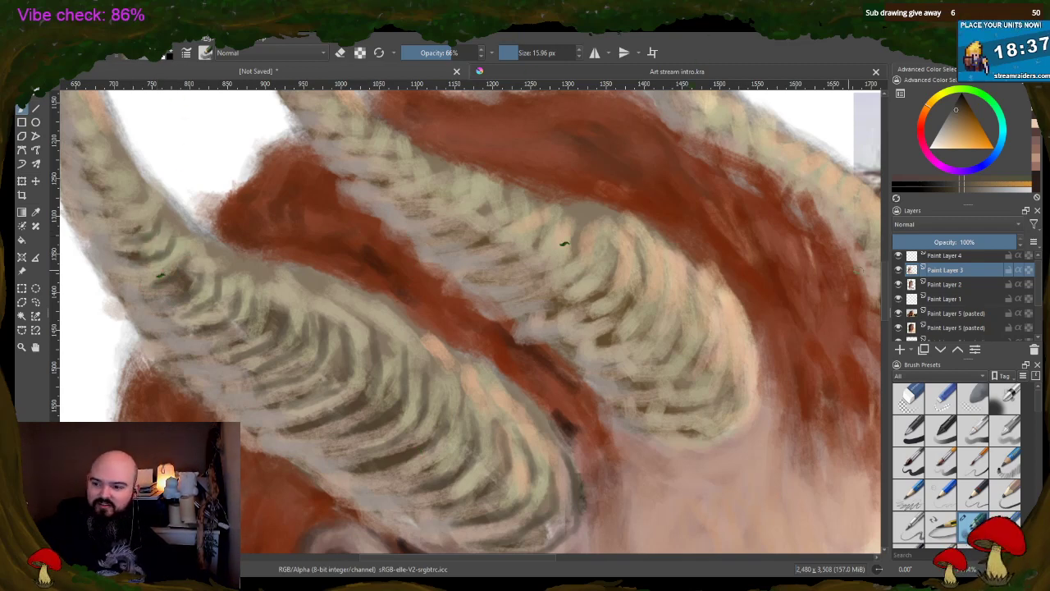
# - Extend the dark ridge marks up the narrow end of the horn above the ear to its tip
pyautogui.scroll(3, 884, 287)
pyautogui.moveTo(445, 559); pyautogui.dragTo(422, 559)
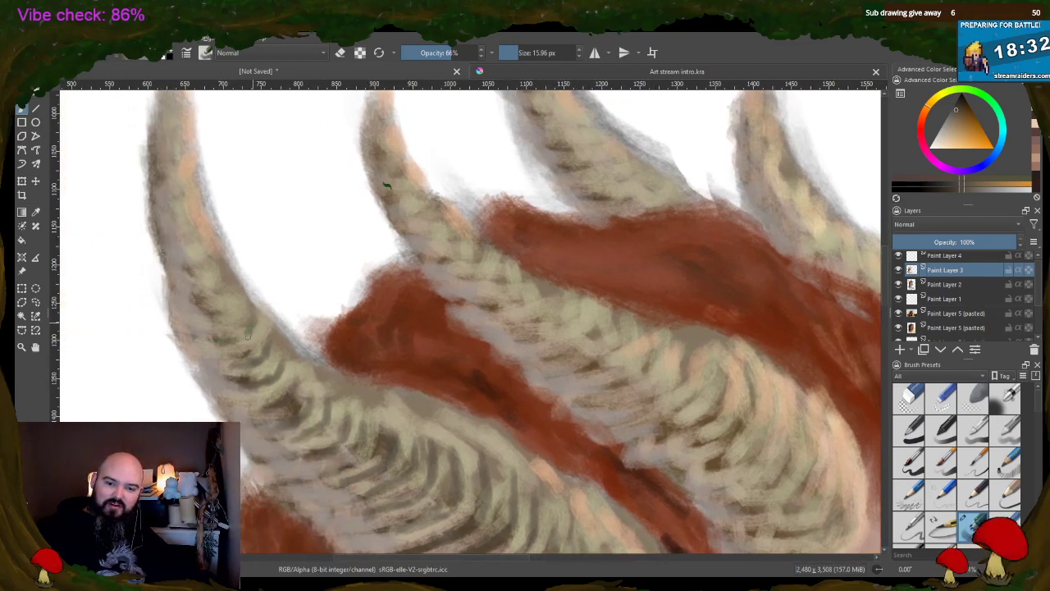
pyautogui.moveTo(215, 318)
pyautogui.mouseDown()
pyautogui.moveTo(215, 278)
pyautogui.moveTo(202, 277)
pyautogui.moveTo(211, 264)
pyautogui.moveTo(189, 259)
pyautogui.moveTo(205, 257)
pyautogui.moveTo(204, 230)
pyautogui.moveTo(181, 255)
pyautogui.moveTo(193, 247)
pyautogui.moveTo(177, 241)
pyautogui.moveTo(198, 235)
pyautogui.moveTo(205, 216)
pyautogui.moveTo(172, 224)
pyautogui.moveTo(188, 220)
pyautogui.moveTo(167, 173)
pyautogui.moveTo(171, 187)
pyautogui.moveTo(181, 161)
pyautogui.moveTo(166, 166)
pyautogui.moveTo(174, 161)
pyautogui.moveTo(168, 132)
pyautogui.mouseUp()
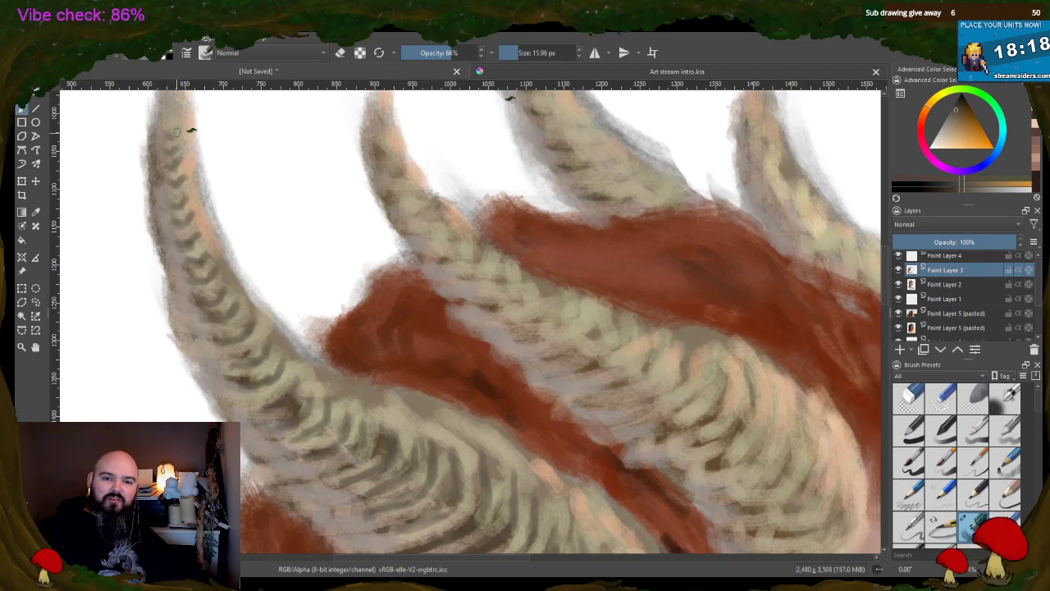
pyautogui.scroll(3, 281, 214)
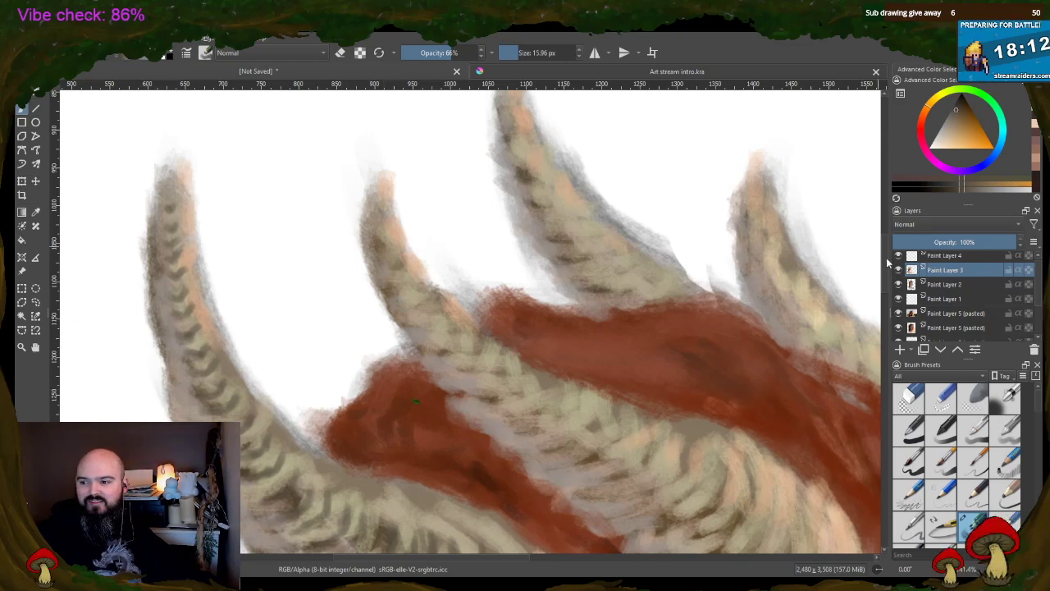
# - Paint matching dark ridge lines along the second horn, from its base at the forehead up to its tip
pyautogui.scroll(-8, 888, 262)
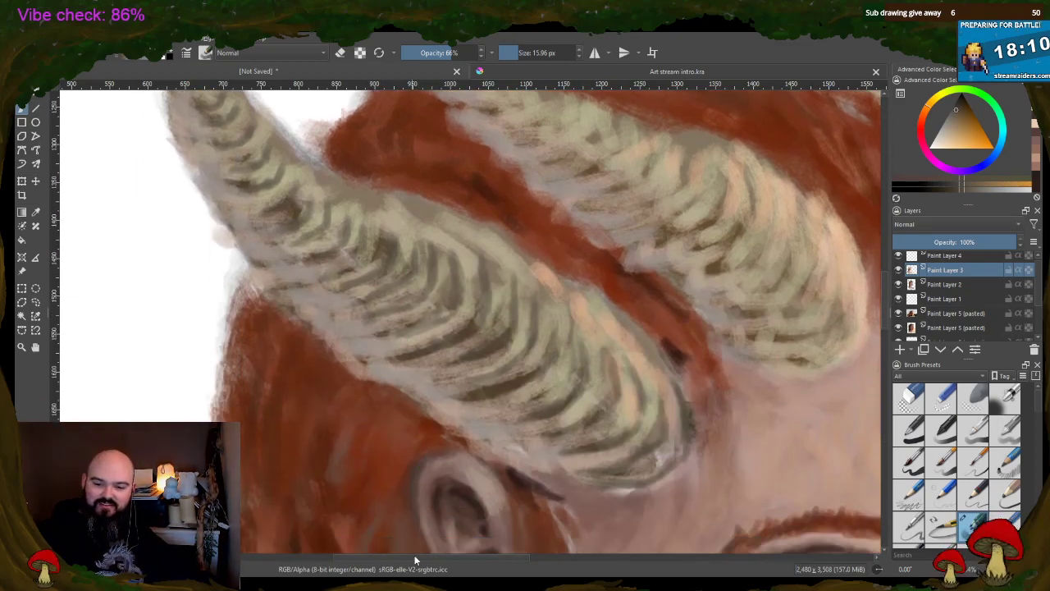
pyautogui.moveTo(415, 561); pyautogui.dragTo(457, 562)
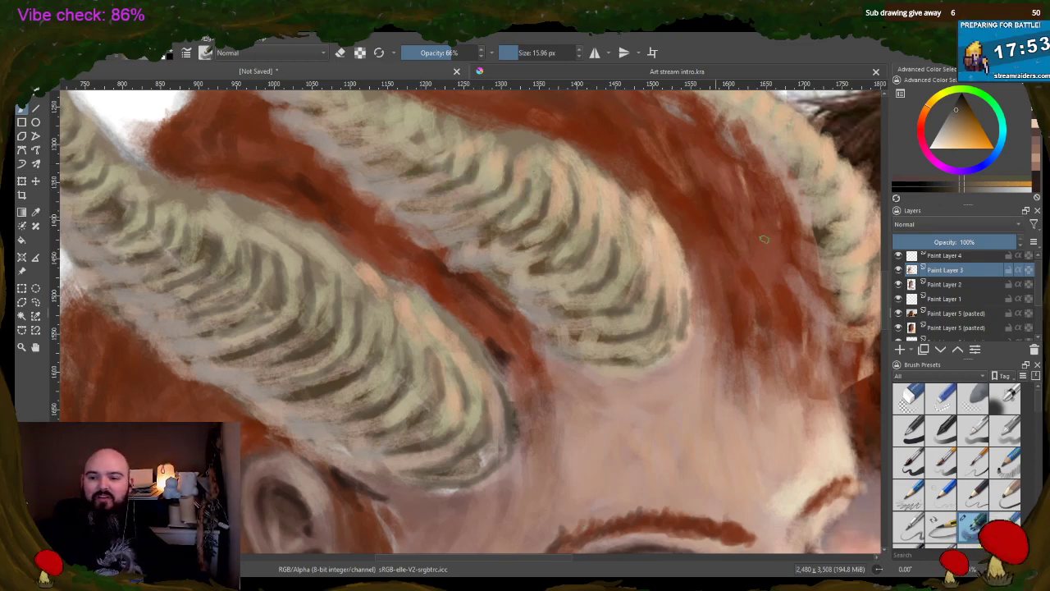
pyautogui.scroll(2, 878, 291)
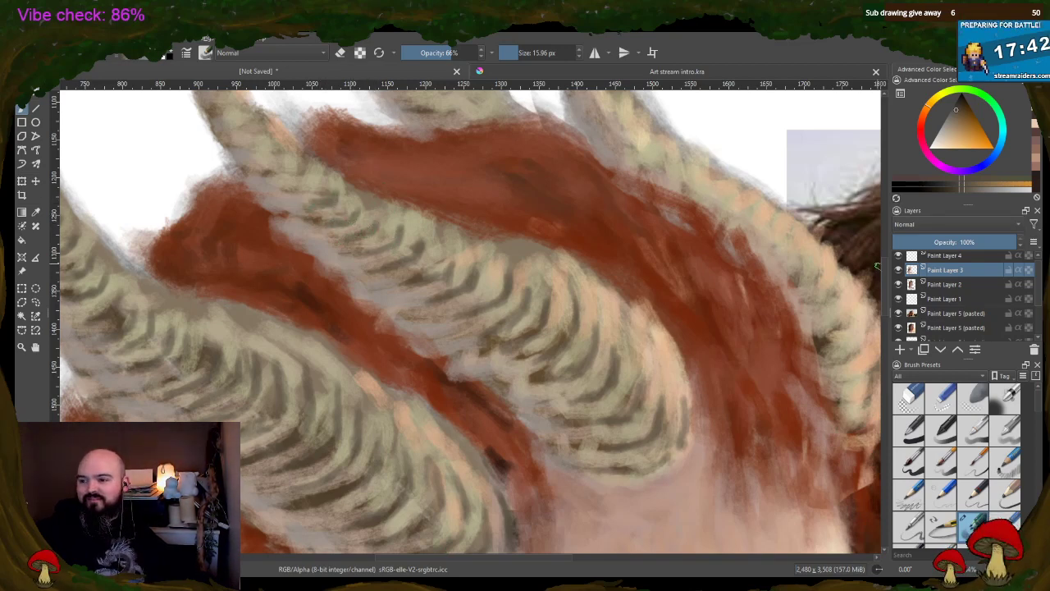
pyautogui.scroll(3, 312, 306)
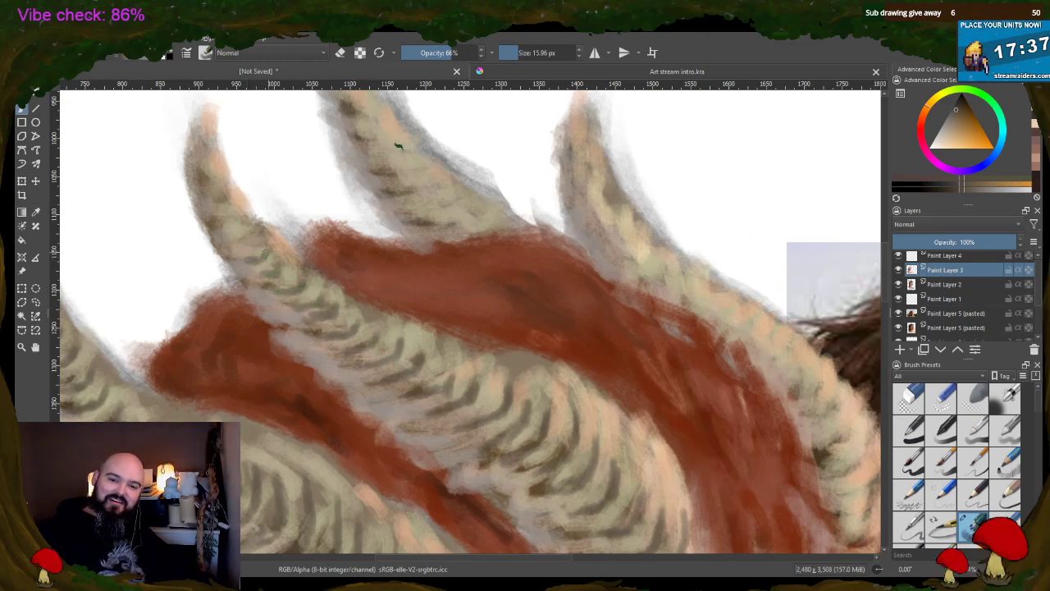
pyautogui.moveTo(261, 259)
pyautogui.mouseDown()
pyautogui.moveTo(238, 248)
pyautogui.moveTo(203, 157)
pyautogui.mouseUp()
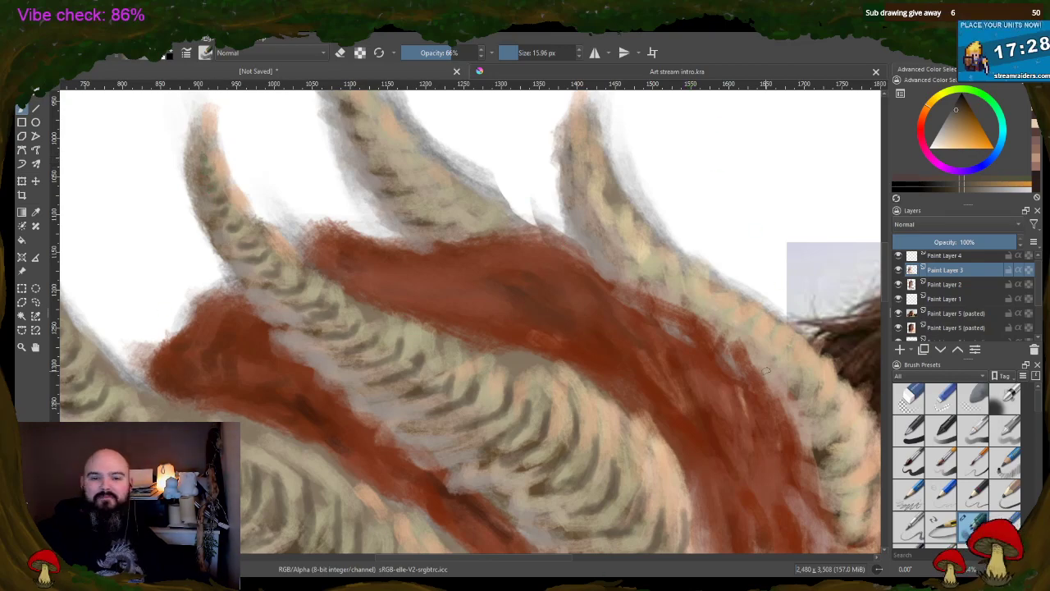
# - Add dark ridge marks along the two far horns, and sample a light peach highlight from the second horn's edge
pyautogui.scroll(-5, 693, 457)
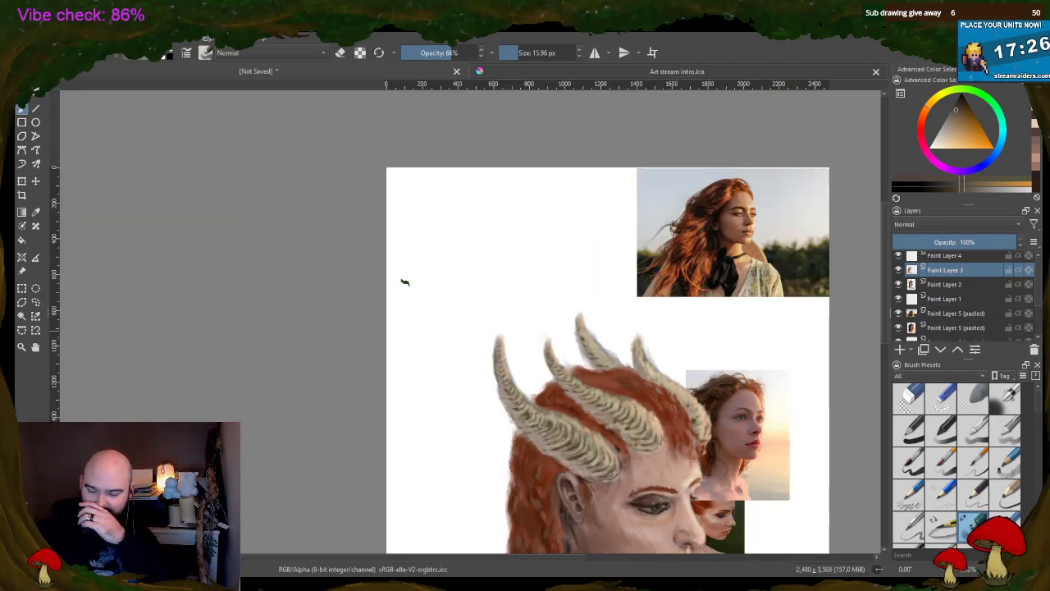
pyautogui.scroll(-5, 417, 450)
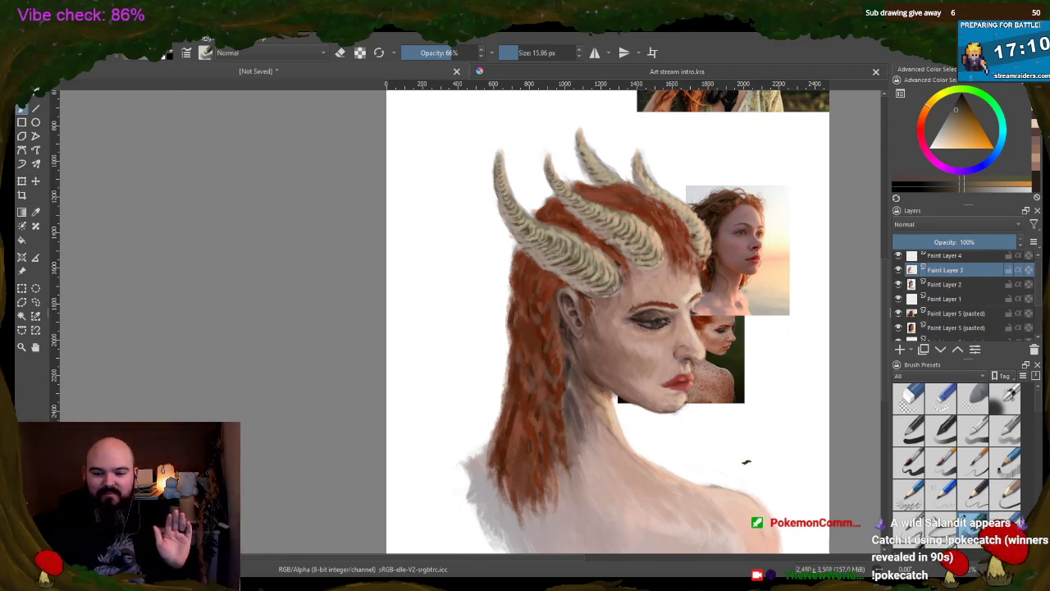
pyautogui.moveTo(467, 562); pyautogui.dragTo(527, 562)
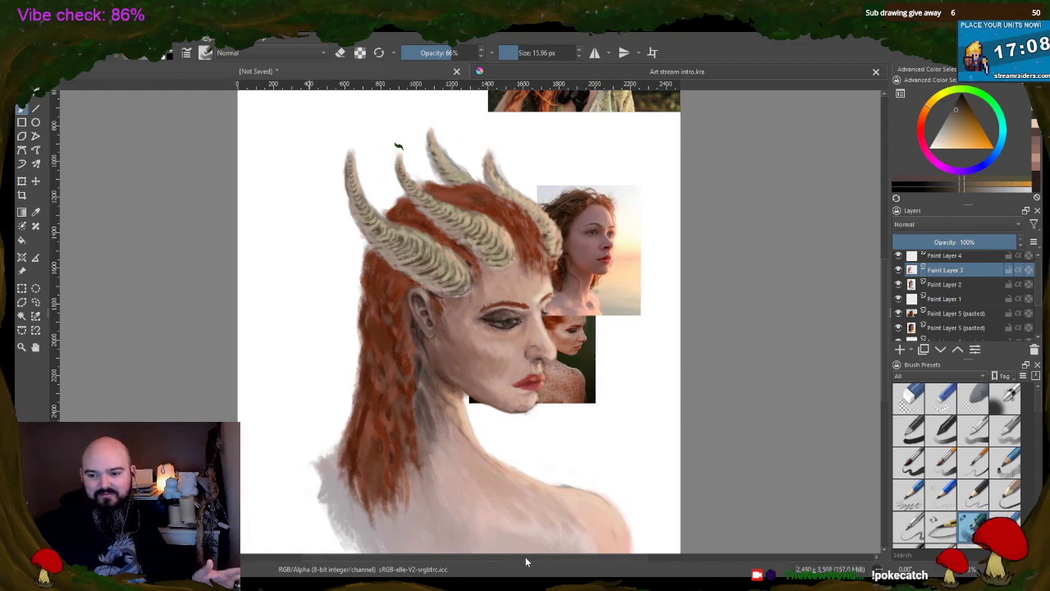
pyautogui.scroll(2, 567, 210)
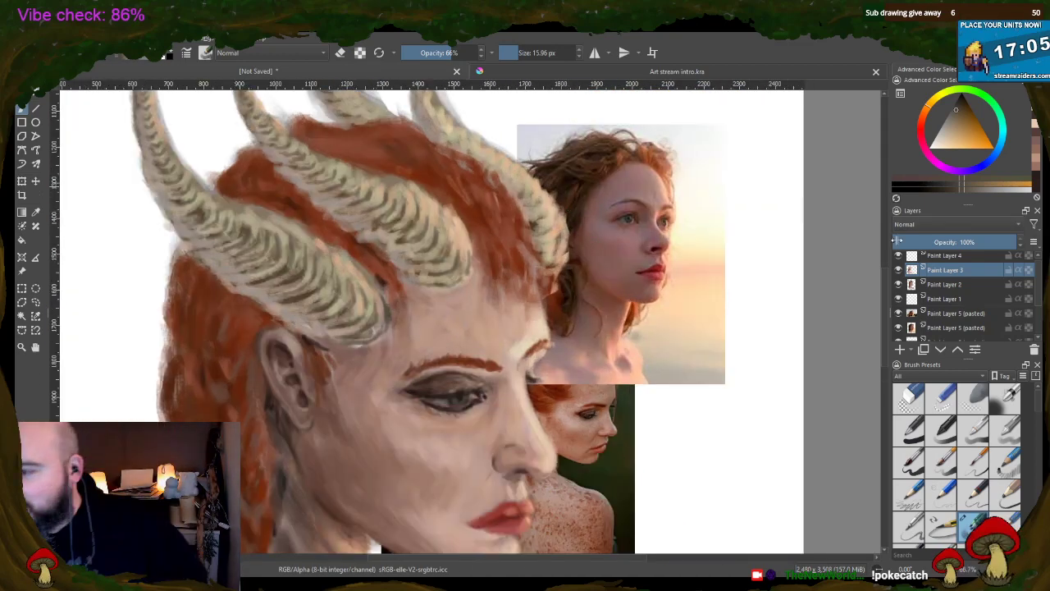
pyautogui.scroll(3, 880, 263)
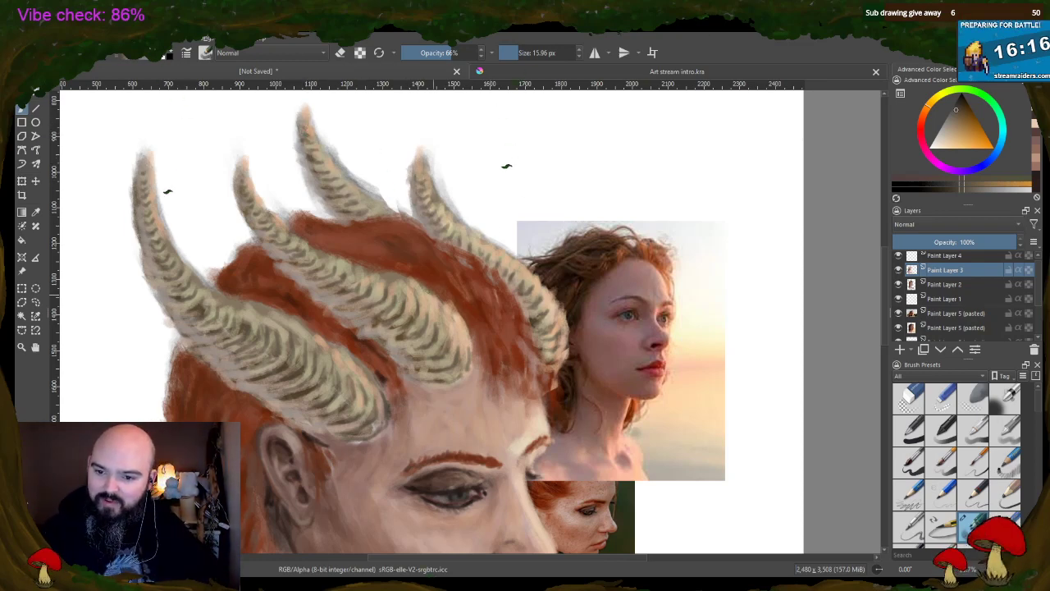
pyautogui.keyDown('ctrl'); pyautogui.click(462, 326); pyautogui.keyUp('ctrl')
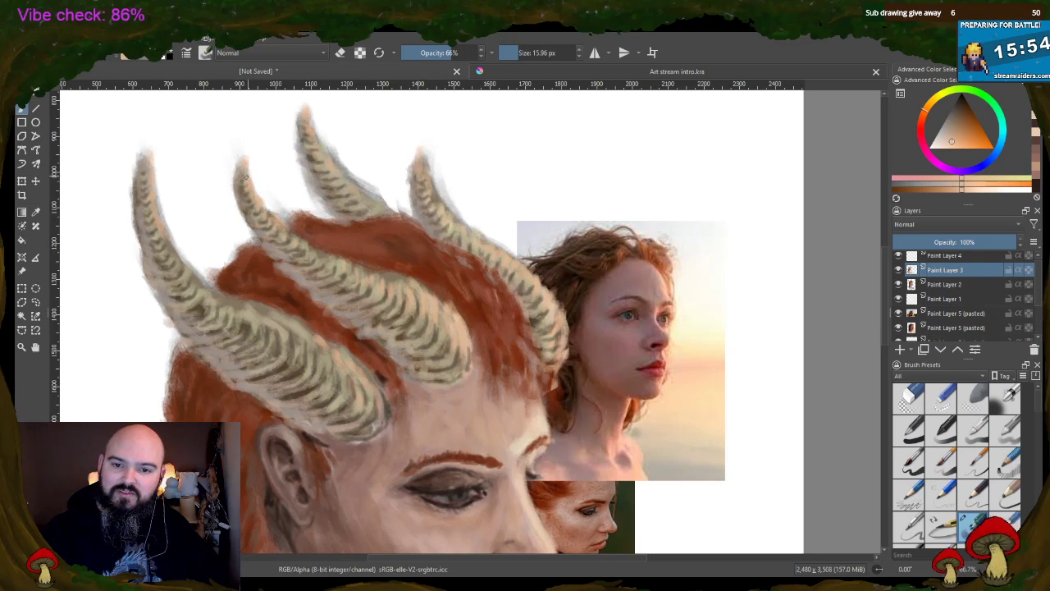
# - Sample peach and beige tones from the horns and paint light highlights between the ridges of the second horn and rear horn
pyautogui.press('ctrl')
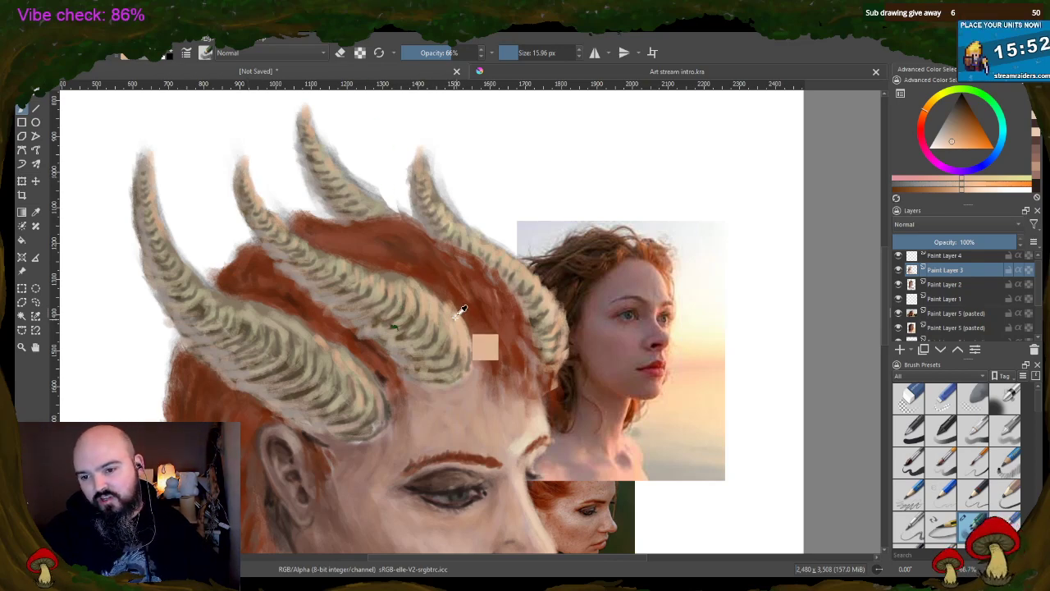
pyautogui.keyDown('ctrl'); pyautogui.click(462, 311); pyautogui.keyUp('ctrl')
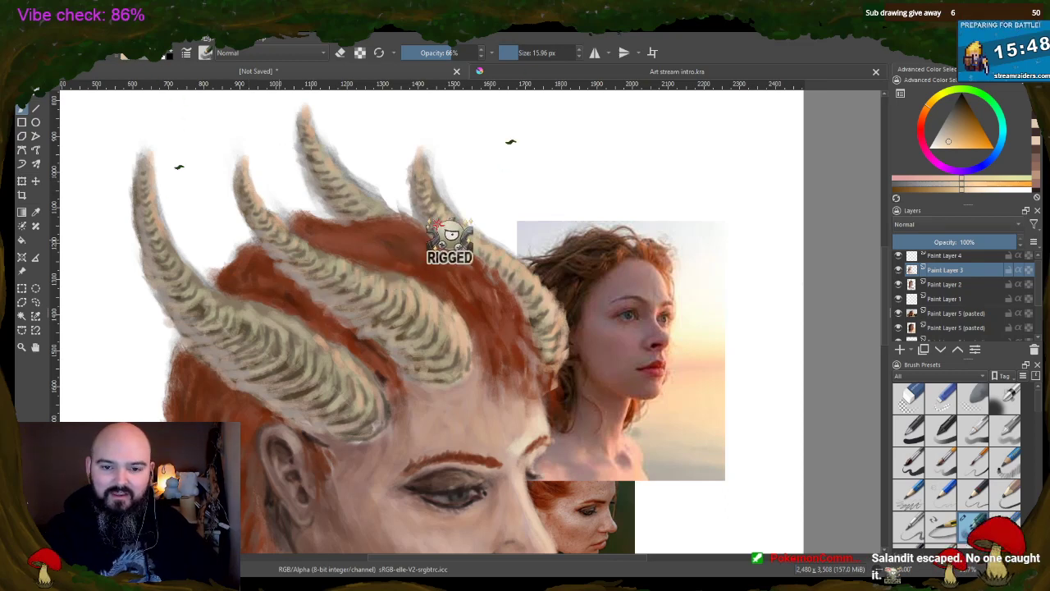
pyautogui.keyDown('ctrl'); pyautogui.click(278, 253); pyautogui.keyUp('ctrl')
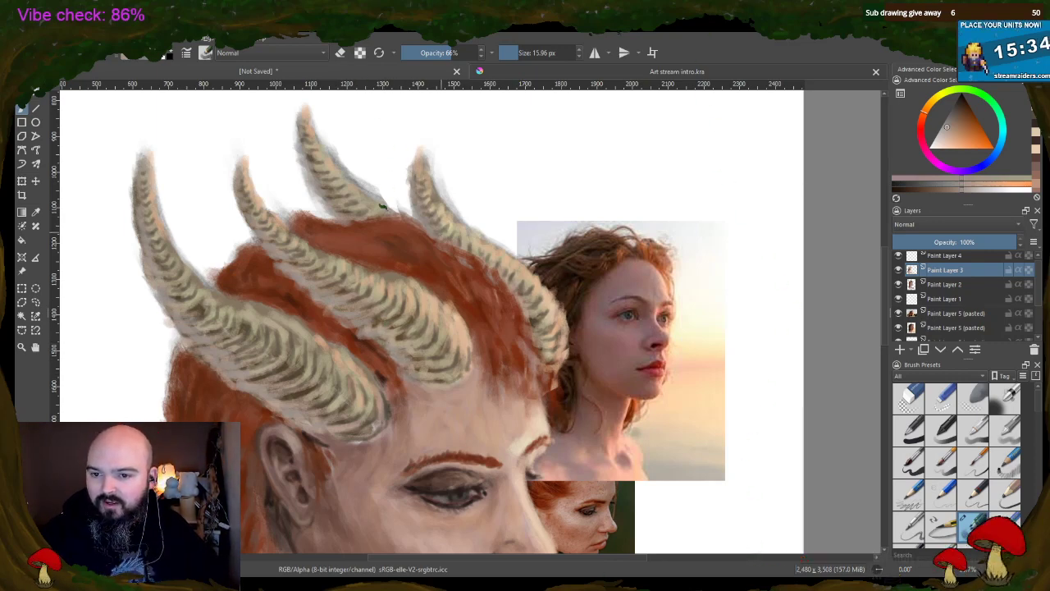
pyautogui.keyDown('ctrl'); pyautogui.click(333, 160); pyautogui.keyUp('ctrl')
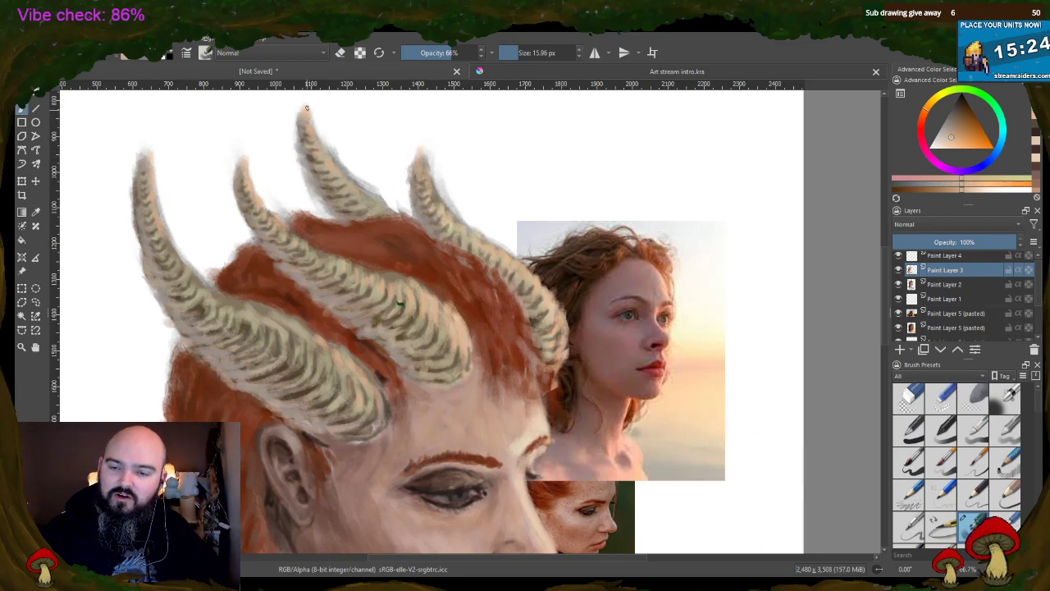
pyautogui.hotkey('ctrl', 'z')
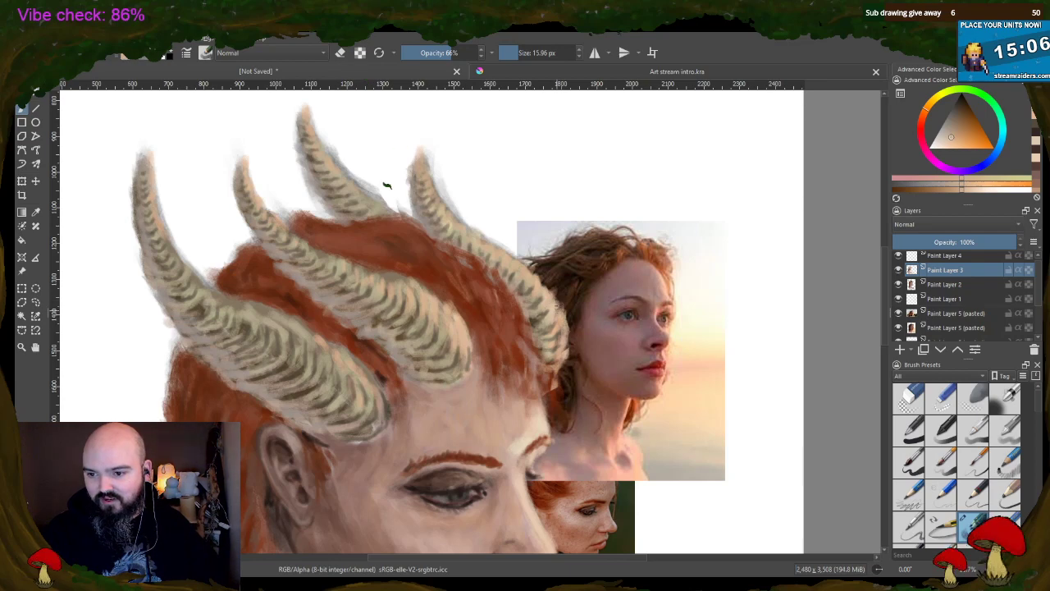
# - Resample light skin and horn tones and brush highlights on the far front horn and the bases of the near horns
pyautogui.keyDown('ctrl'); pyautogui.click(565, 320); pyautogui.keyUp('ctrl')
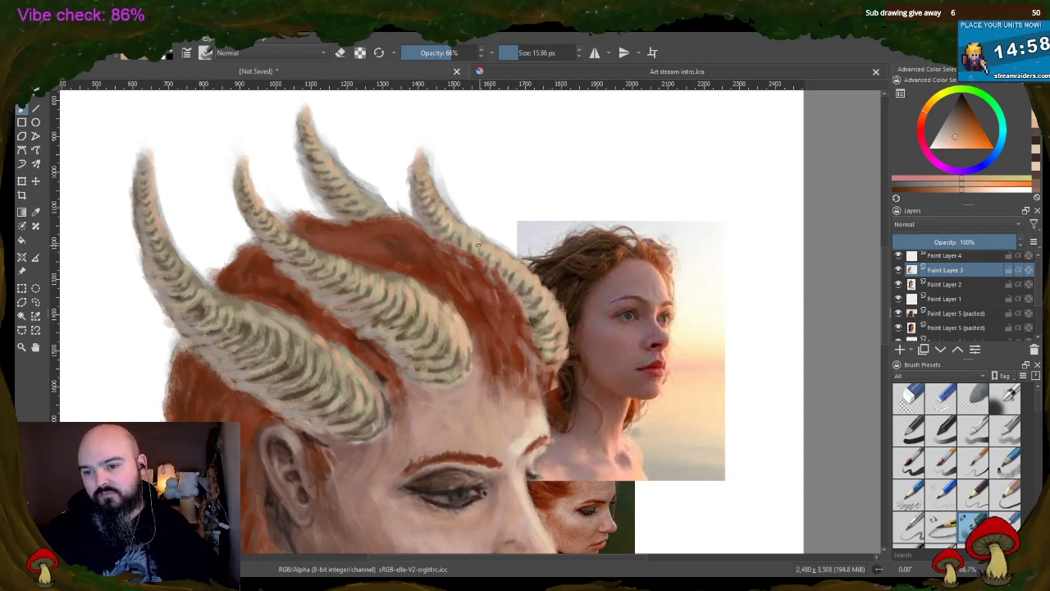
pyautogui.keyDown('ctrl'); pyautogui.click(558, 443); pyautogui.keyUp('ctrl')
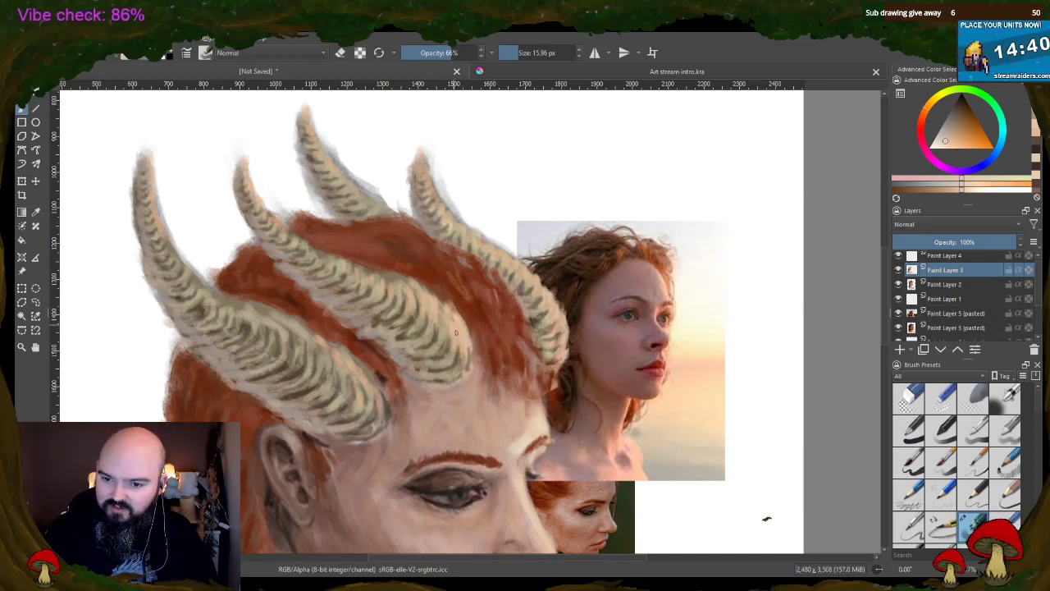
pyautogui.hotkey('ctrl', 'z')
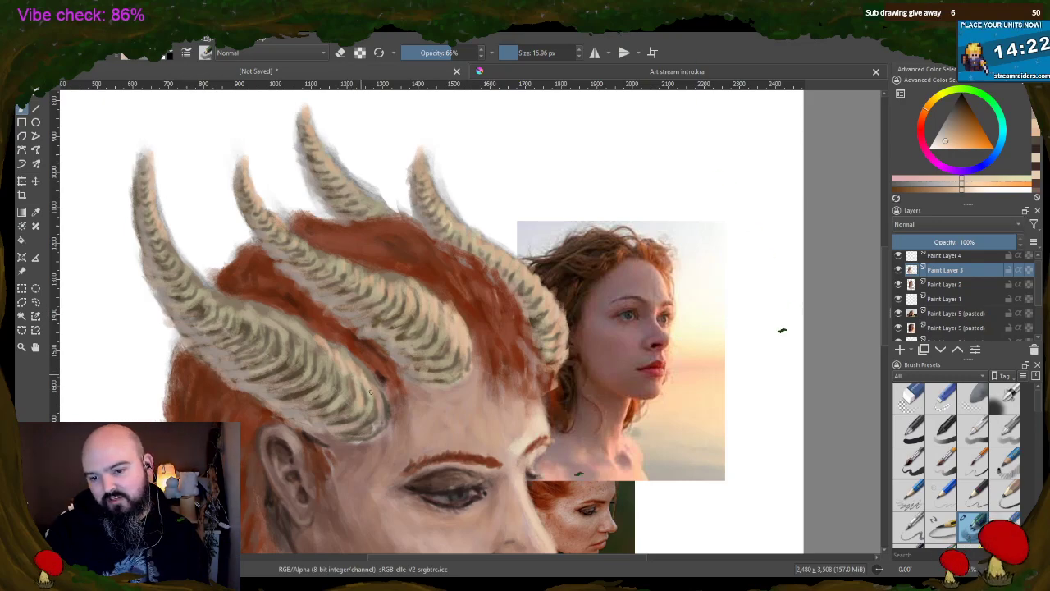
# - Examine the whole portrait from the horn tips down to the shoulder, comparing it with the reference photos
pyautogui.scroll(-4, 389, 295)
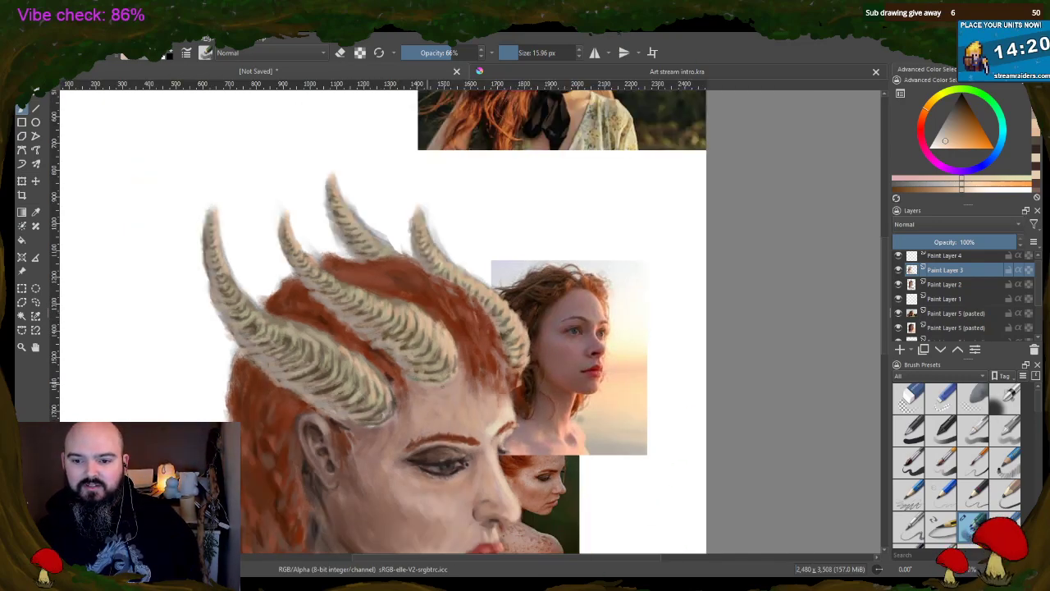
pyautogui.scroll(2, 394, 300)
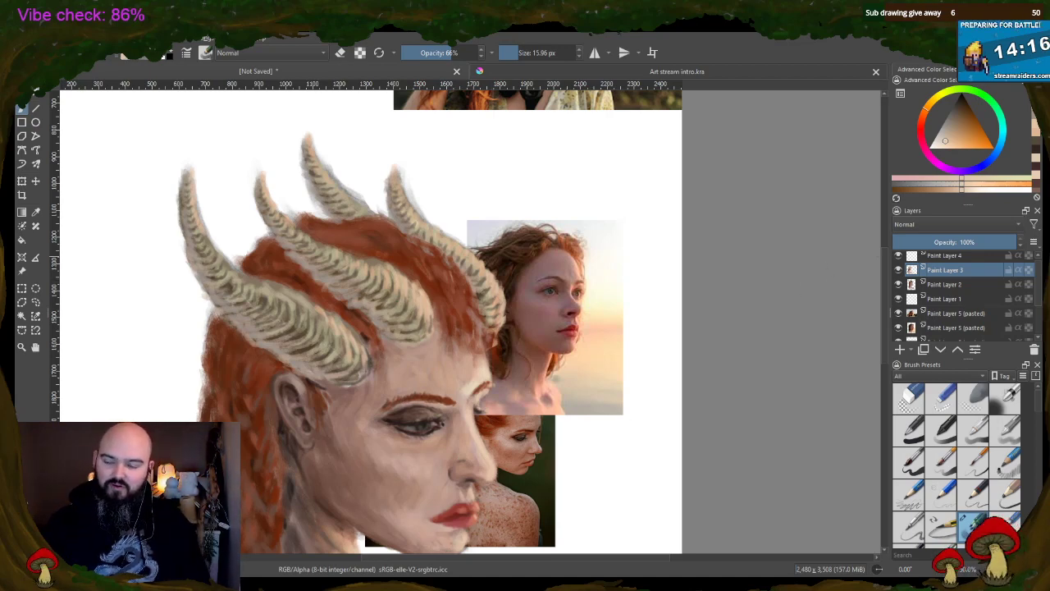
pyautogui.scroll(-2, 398, 334)
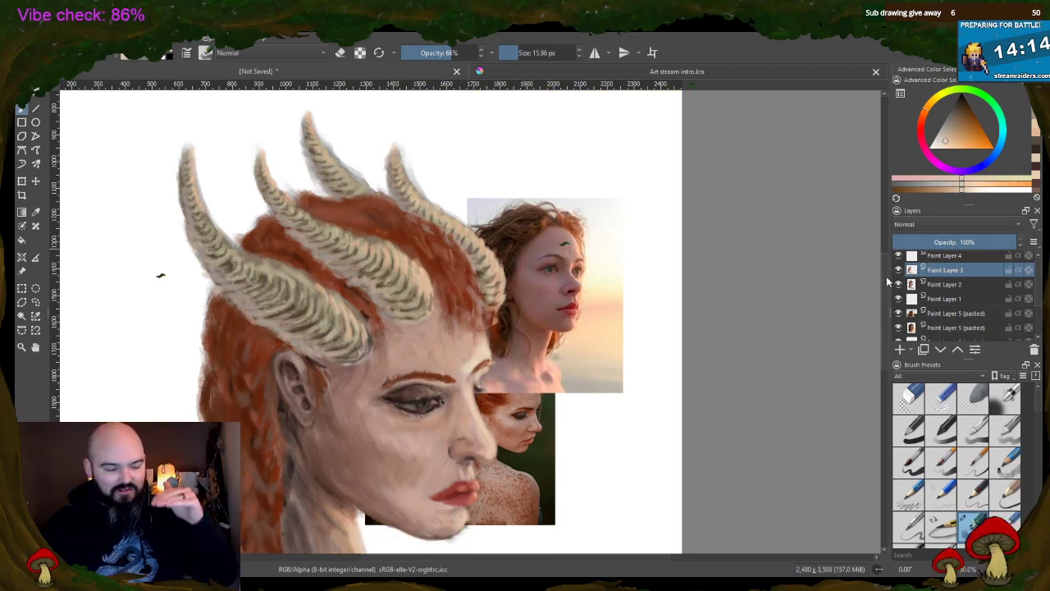
pyautogui.scroll(2, 888, 285)
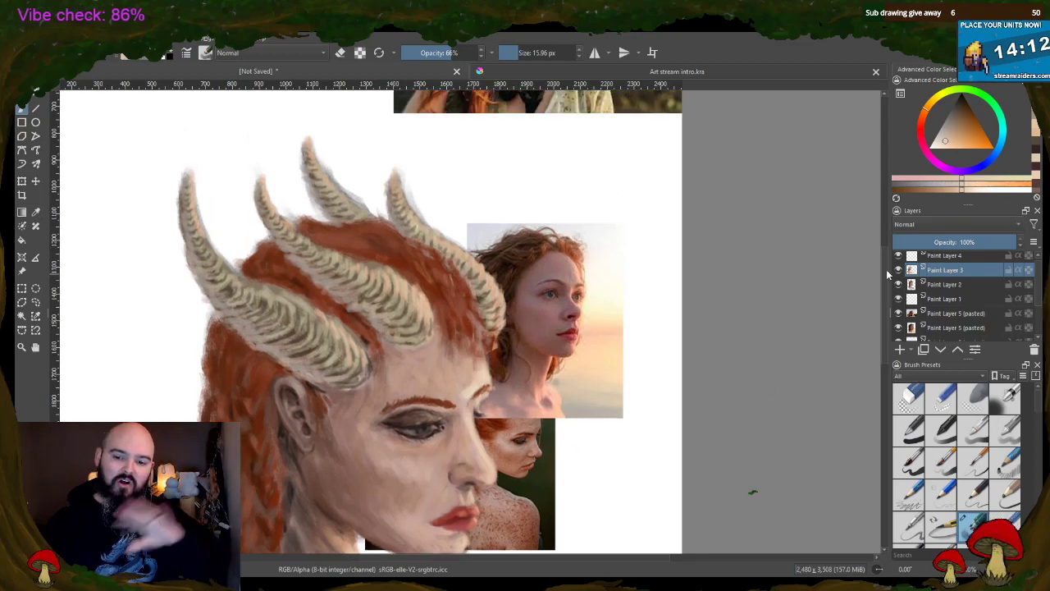
pyautogui.moveTo(887, 275); pyautogui.dragTo(898, 322)
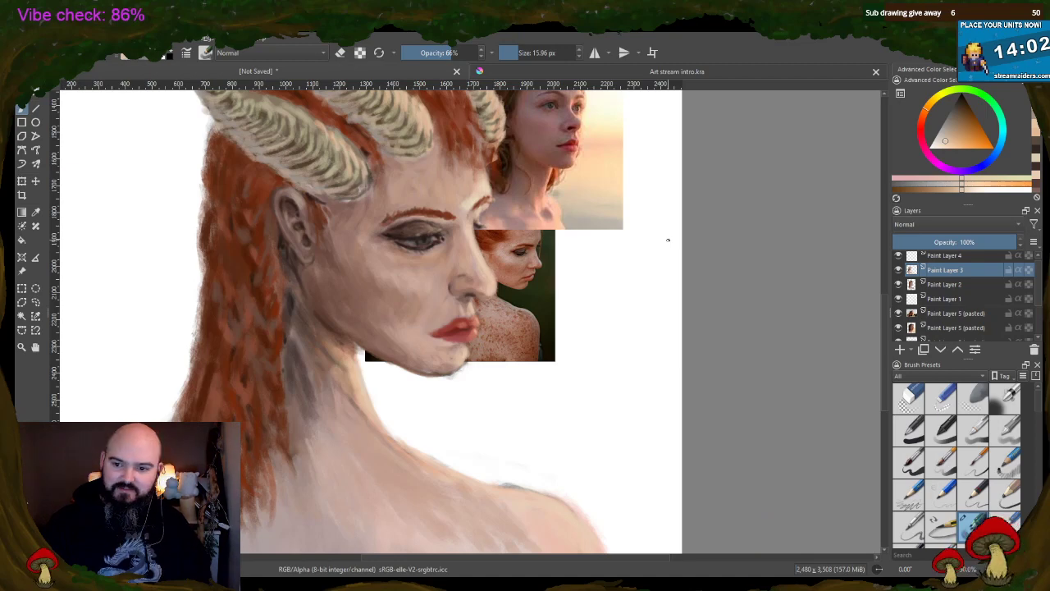
pyautogui.scroll(3, 888, 305)
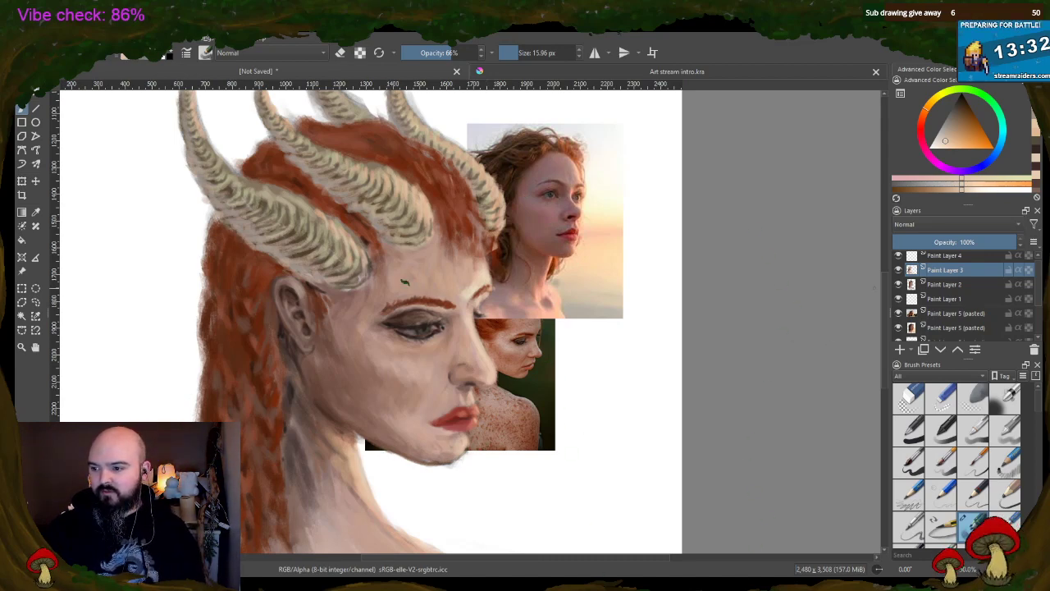
pyautogui.scroll(-3, 419, 448)
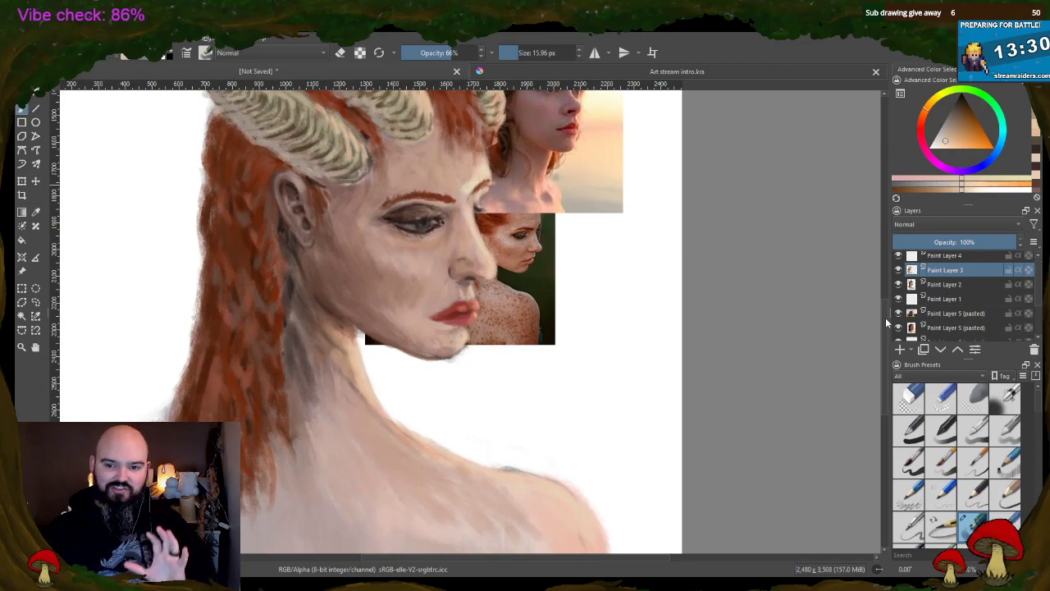
pyautogui.scroll(-3, 886, 323)
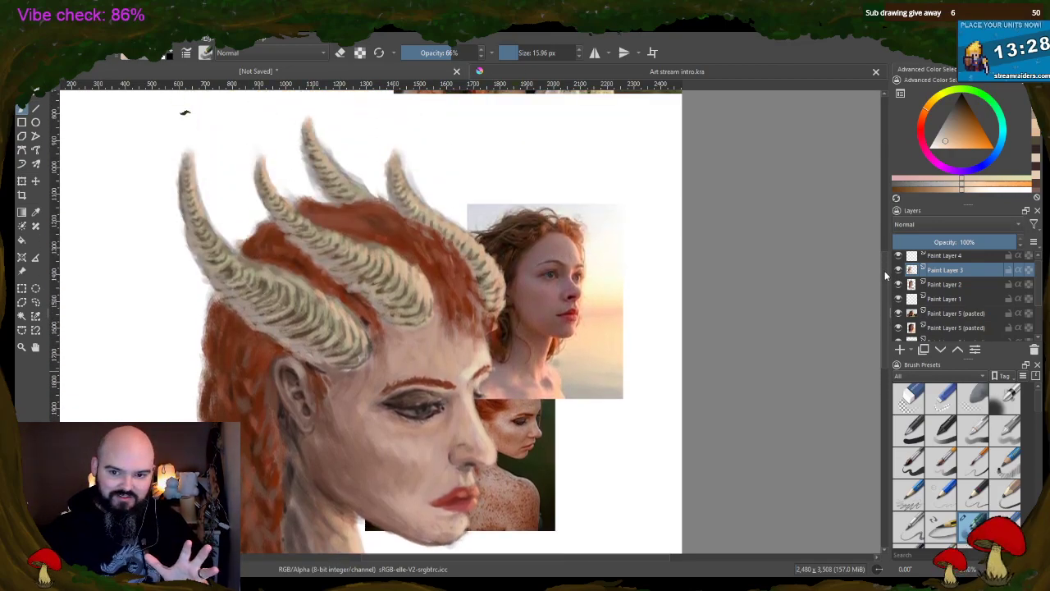
# - Sample a dark brown from the second horn's ridges and extend the dark ridge marks along its shaded underside towards the tip
pyautogui.scroll(4, 704, 103)
pyautogui.scroll(3, 479, 158)
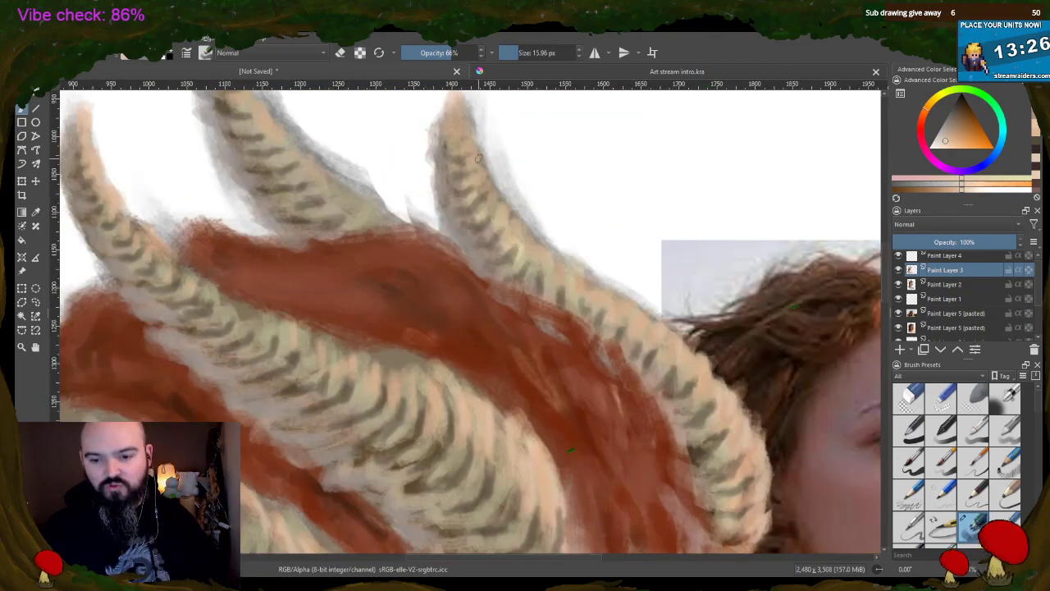
pyautogui.keyDown('ctrl'); pyautogui.click(332, 354); pyautogui.keyUp('ctrl')
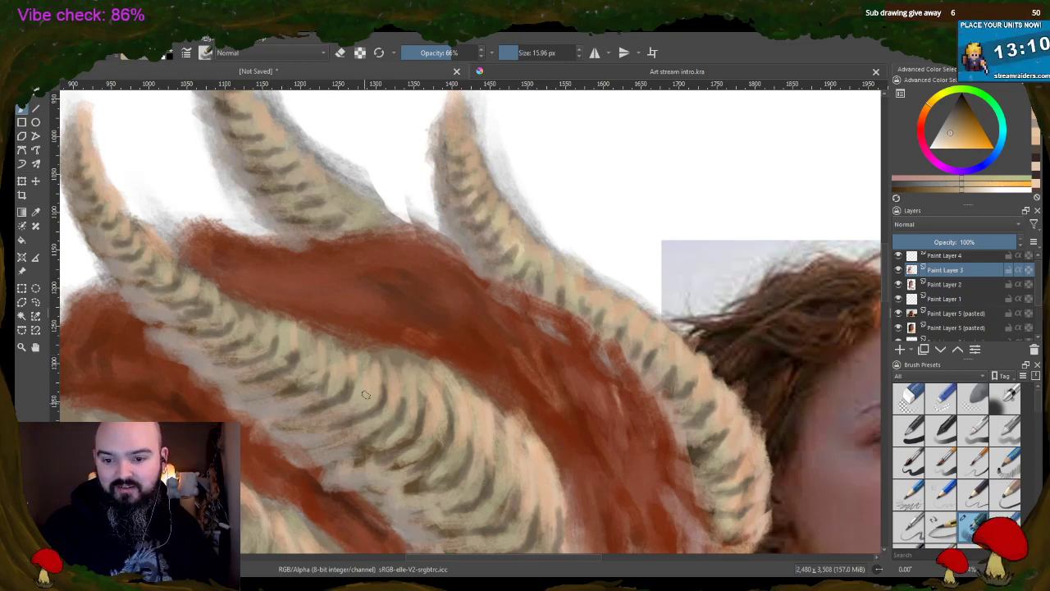
pyautogui.keyDown('ctrl'); pyautogui.click(407, 438); pyautogui.keyUp('ctrl')
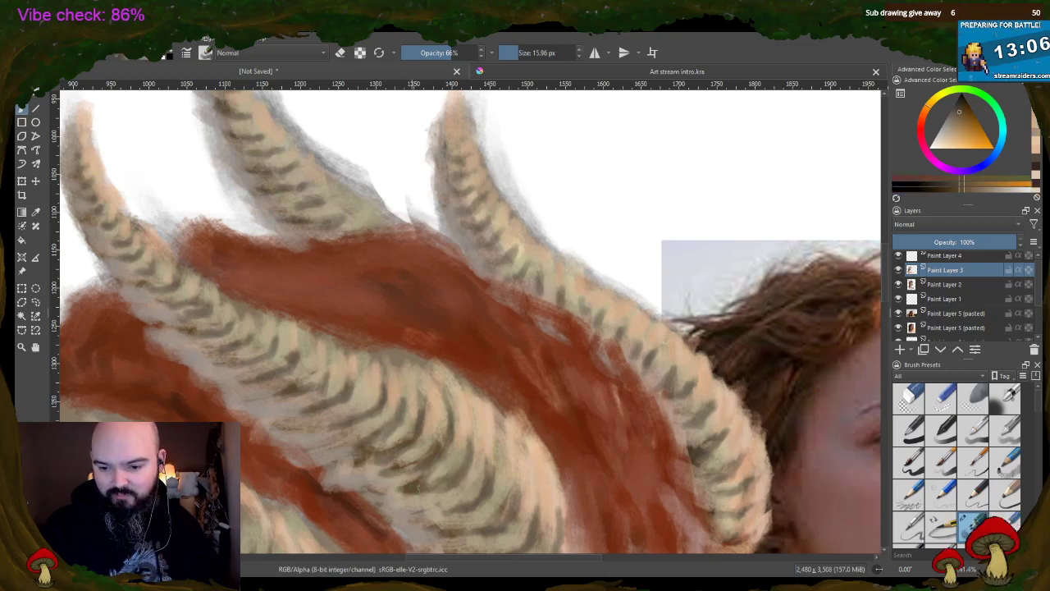
pyautogui.moveTo(419, 505); pyautogui.dragTo(442, 508)
pyautogui.moveTo(348, 464)
pyautogui.mouseDown()
pyautogui.moveTo(379, 462)
pyautogui.moveTo(331, 450)
pyautogui.moveTo(304, 413)
pyautogui.mouseUp()
pyautogui.moveTo(243, 389)
pyautogui.mouseDown()
pyautogui.moveTo(264, 381)
pyautogui.moveTo(193, 331)
pyautogui.moveTo(187, 340)
pyautogui.moveTo(168, 302)
pyautogui.mouseUp()
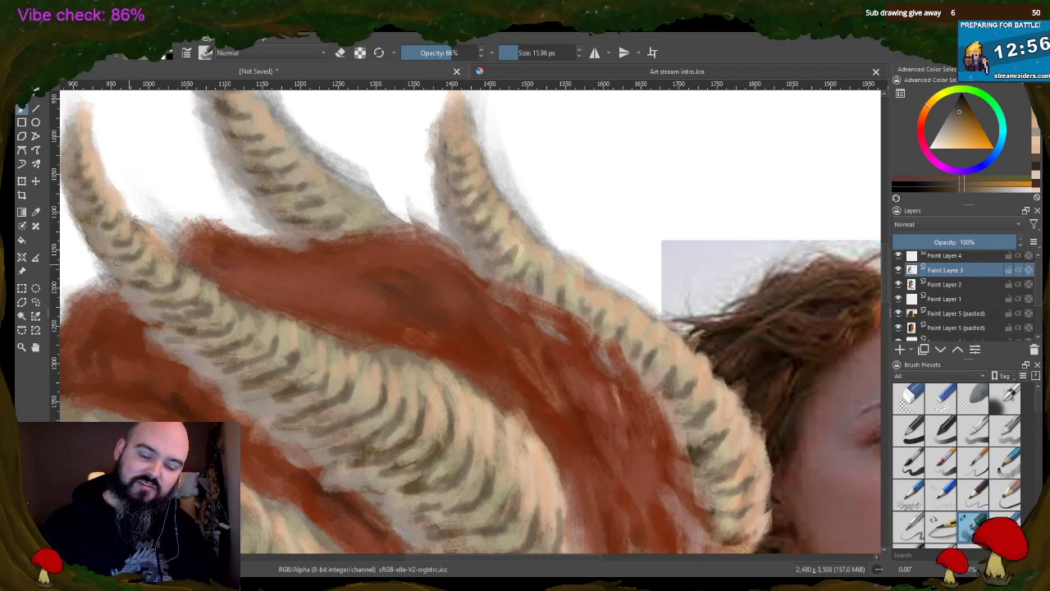
pyautogui.moveTo(120, 272)
pyautogui.mouseDown()
pyautogui.moveTo(136, 268)
pyautogui.moveTo(111, 237)
pyautogui.mouseUp()
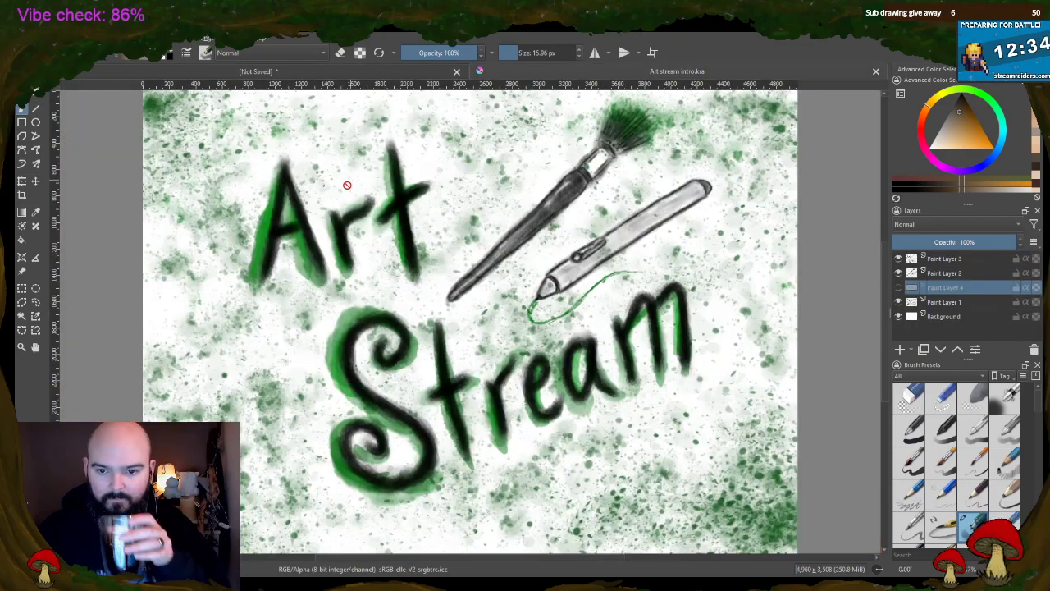
# - Save the portrait as Faun.kra
pyautogui.click(535, 69)
pyautogui.click(377, 73)
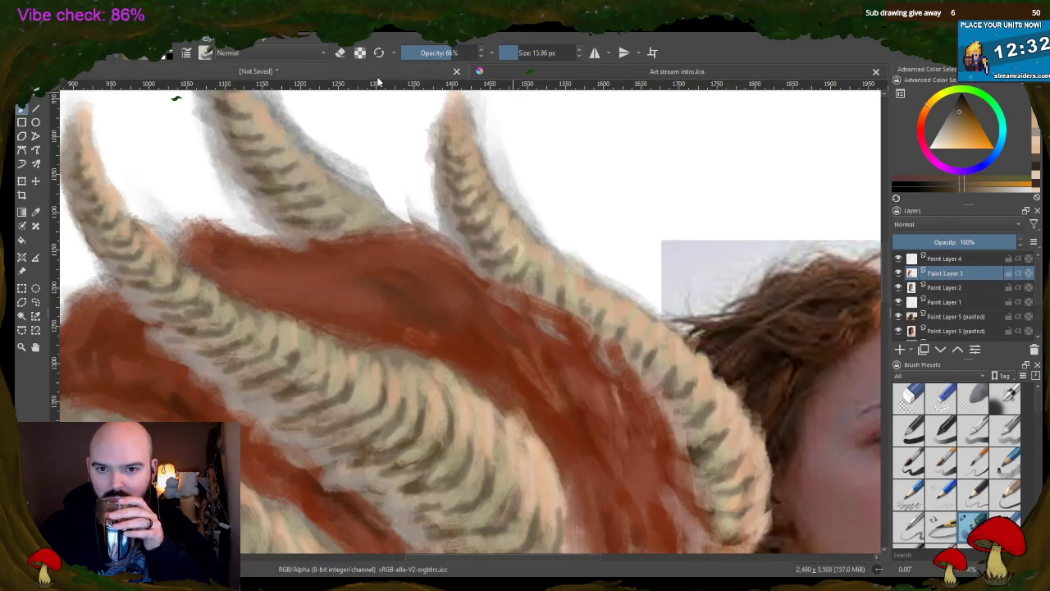
pyautogui.scroll(-4, 220, 177)
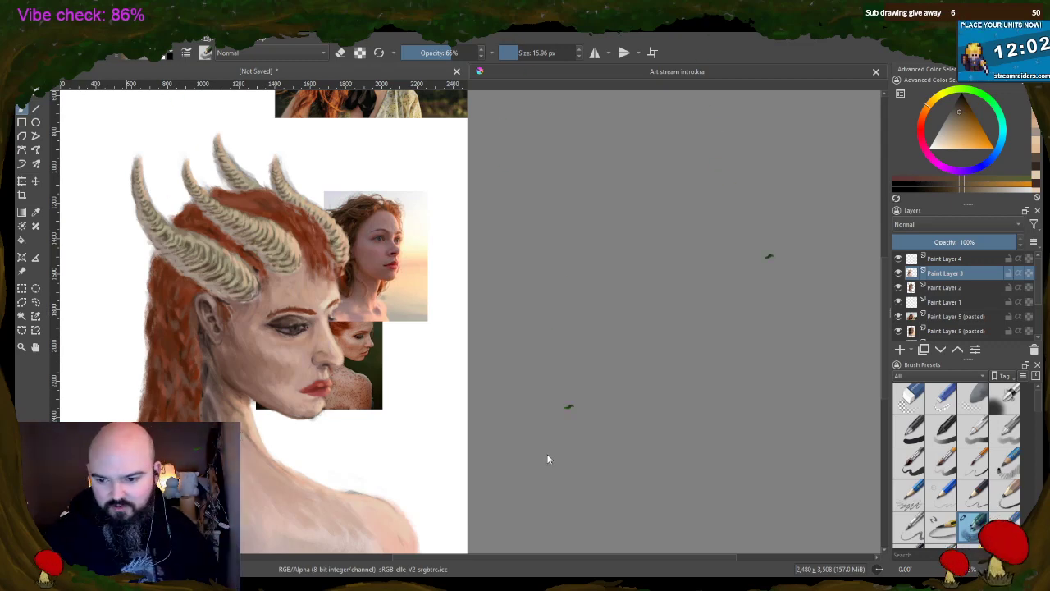
pyautogui.hotkey('ctrl', 's')
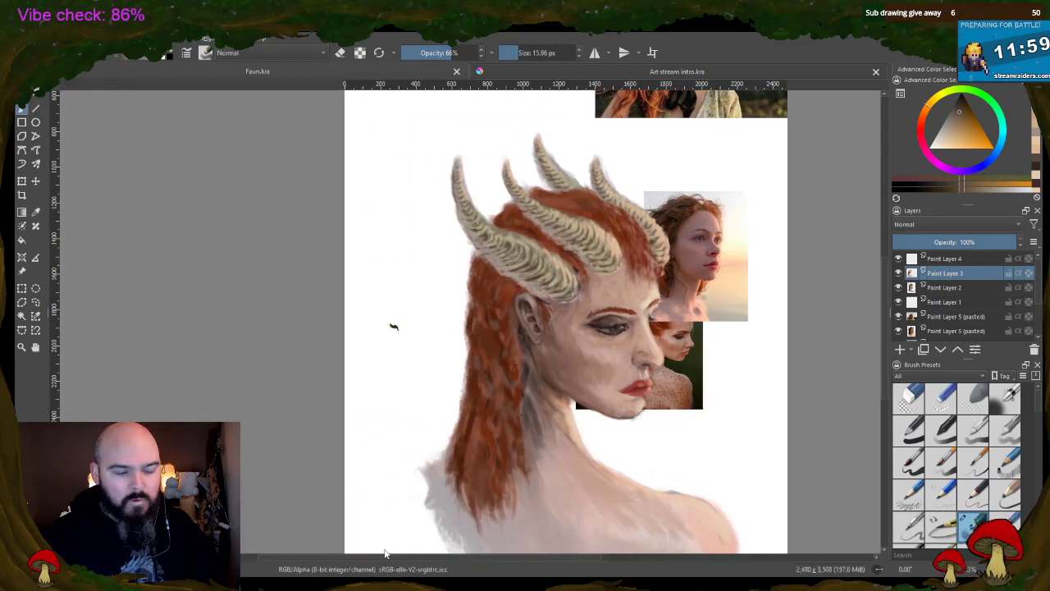
# - Choose a darker brown and extend the ridge shadows along the underside of the horn above the ear, up towards its tip
pyautogui.scroll(3, 662, 175)
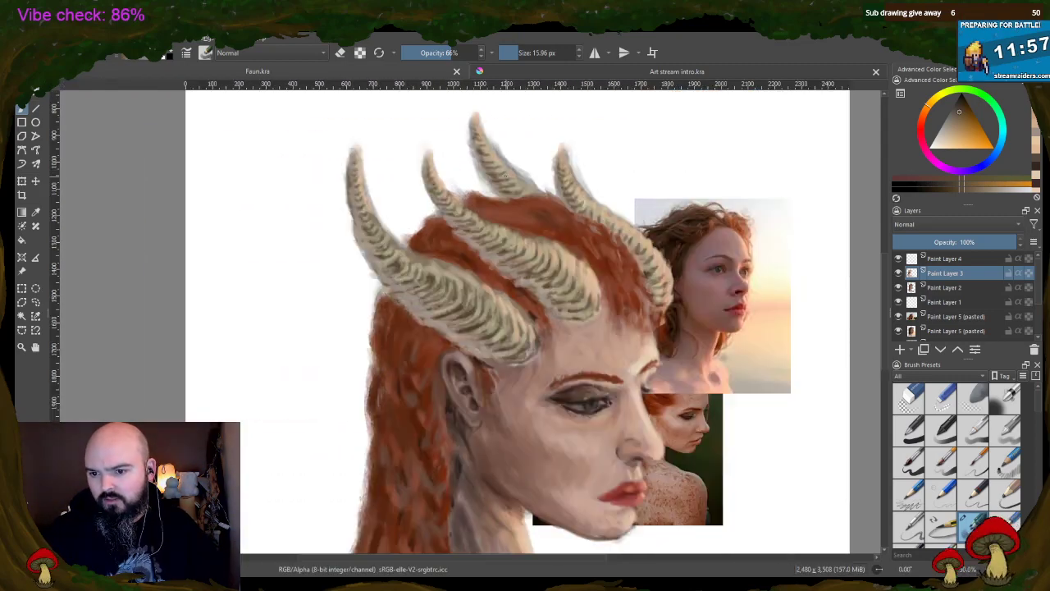
pyautogui.scroll(5, 435, 328)
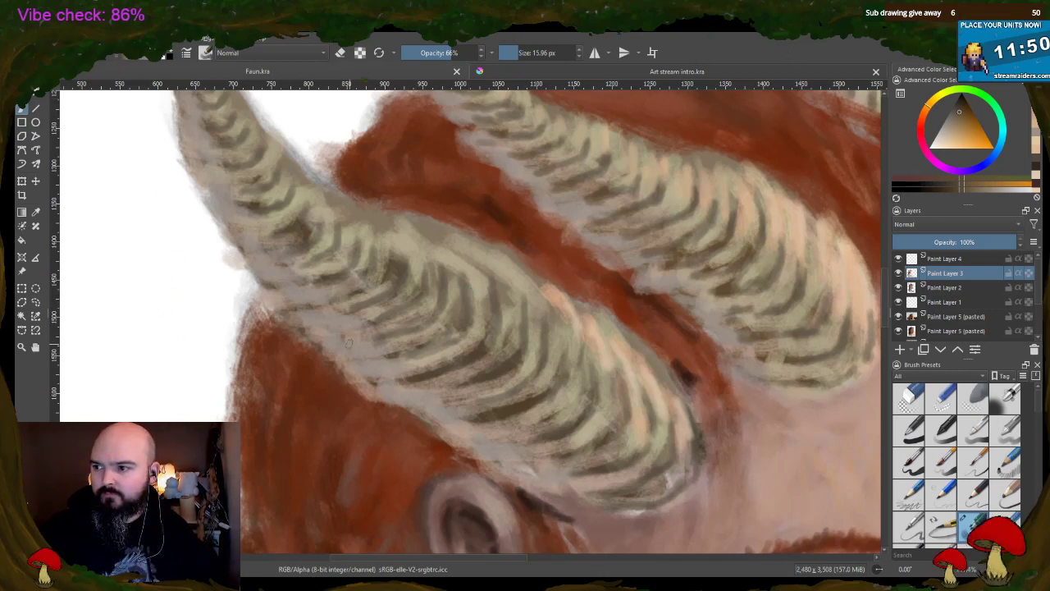
pyautogui.click(945, 190)
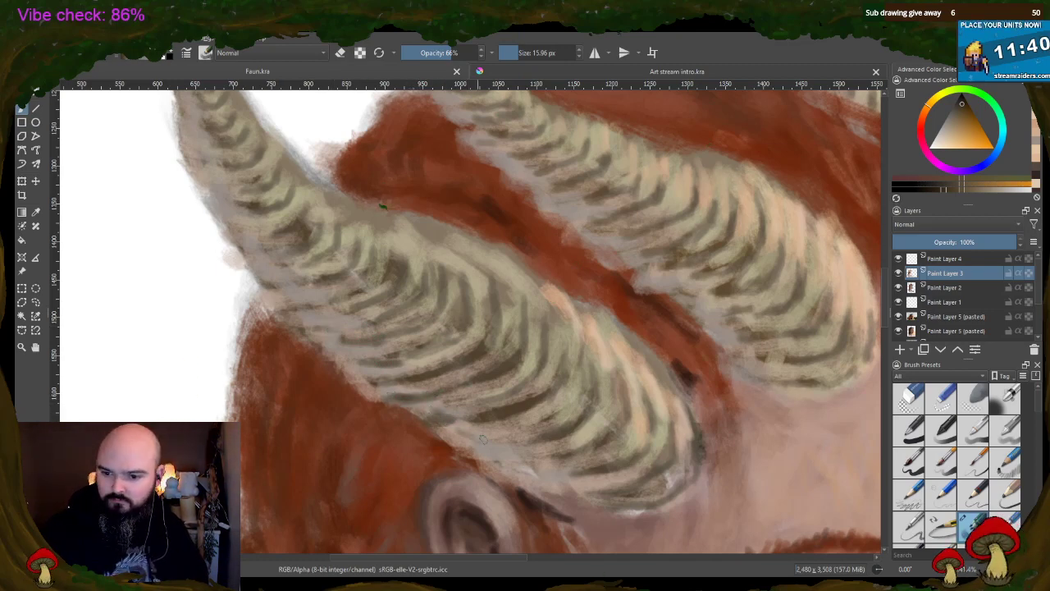
pyautogui.moveTo(453, 443)
pyautogui.mouseDown()
pyautogui.moveTo(516, 457)
pyautogui.moveTo(578, 507)
pyautogui.mouseUp()
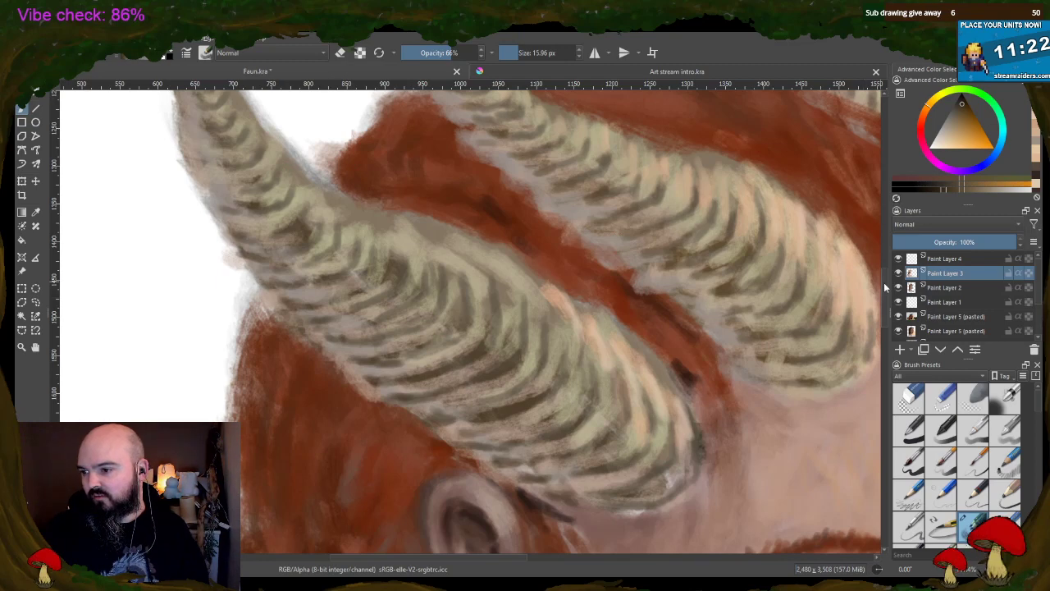
pyautogui.scroll(3, 884, 283)
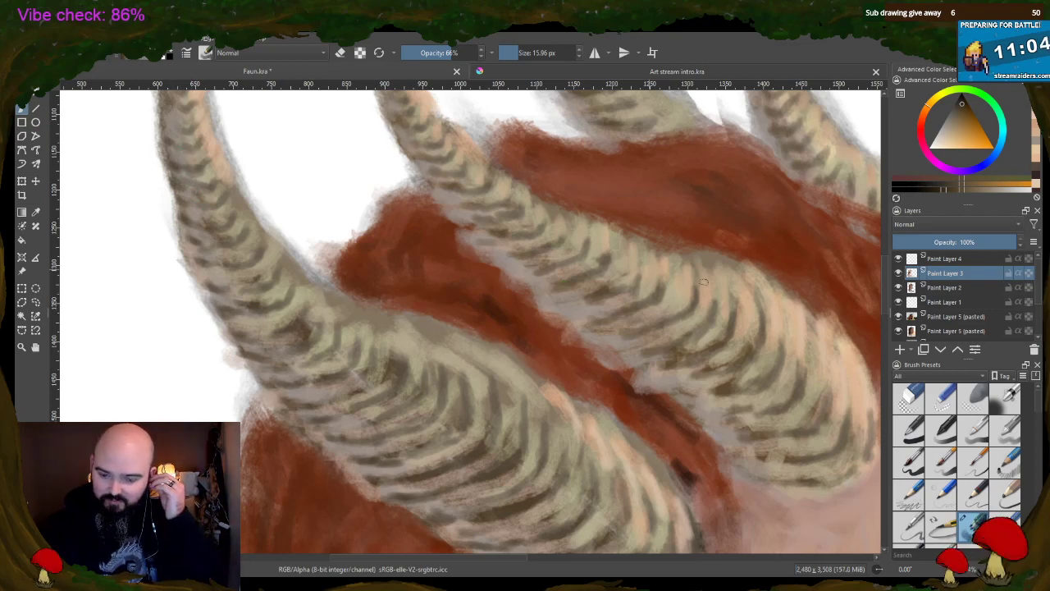
pyautogui.scroll(5, 152, 199)
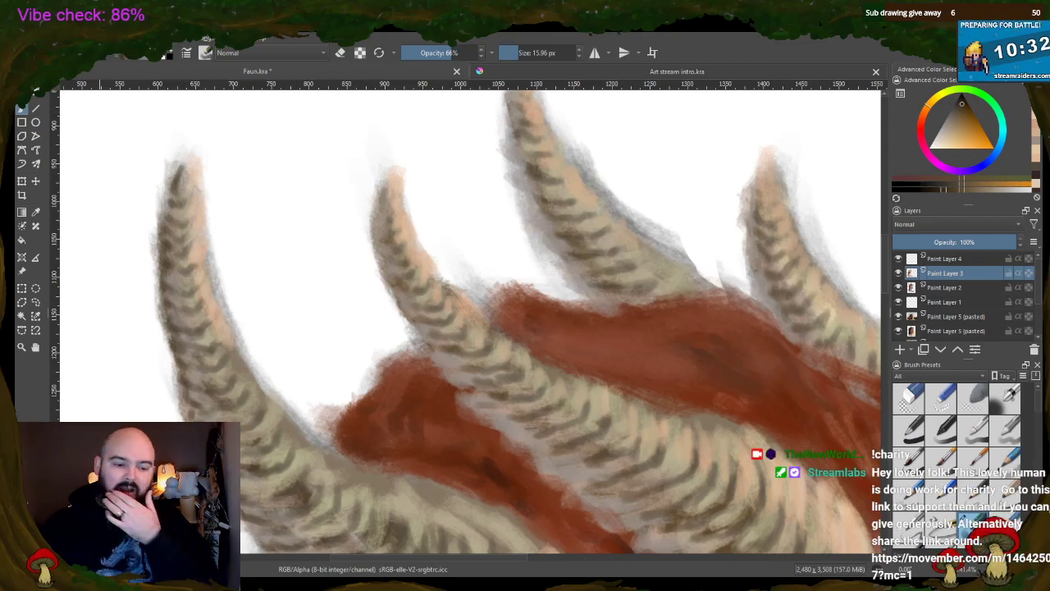
# - Deepen the dark ridge marks along the second horn and the shaded edges of the two far horns
pyautogui.scroll(-5, 573, 413)
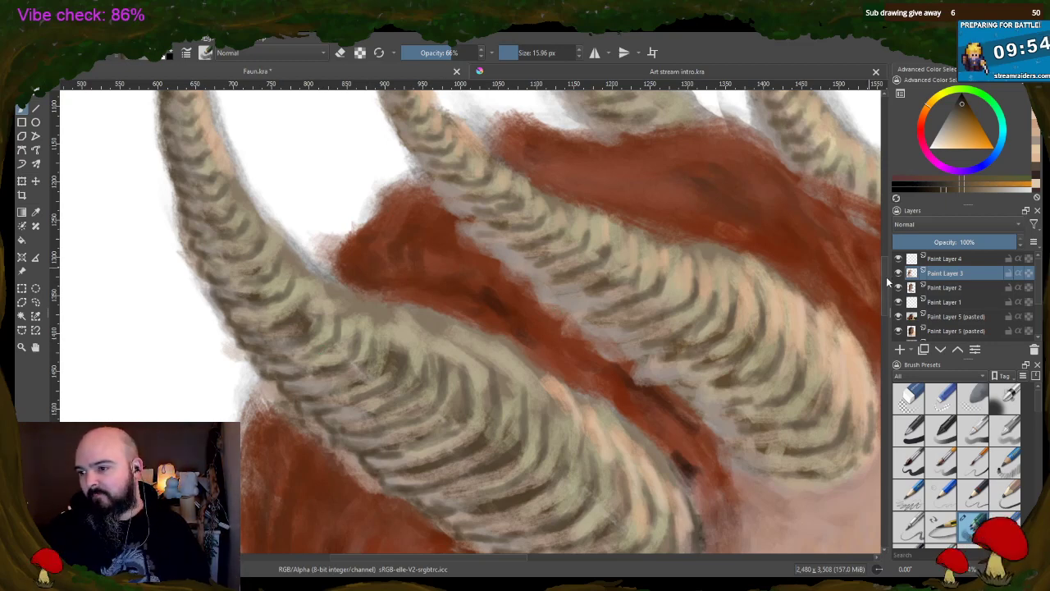
pyautogui.scroll(6, 887, 282)
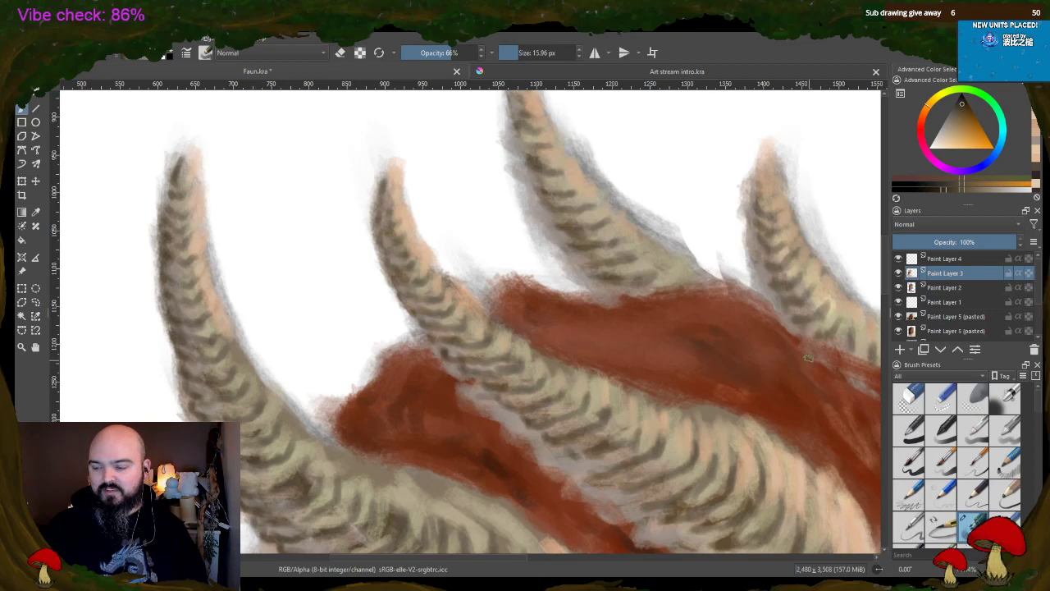
pyautogui.scroll(-4, 885, 289)
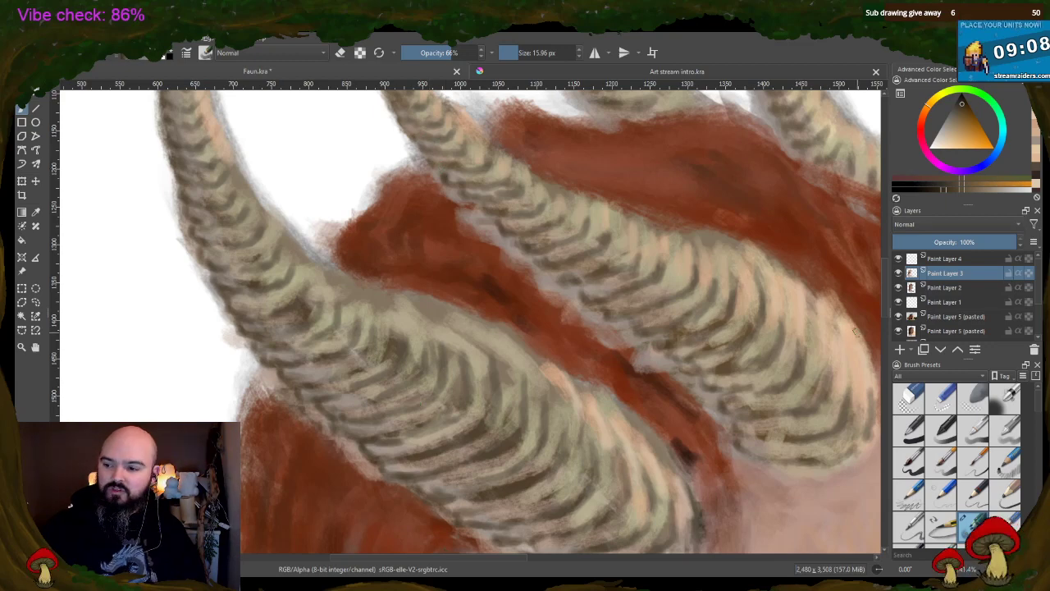
pyautogui.scroll(5, 877, 267)
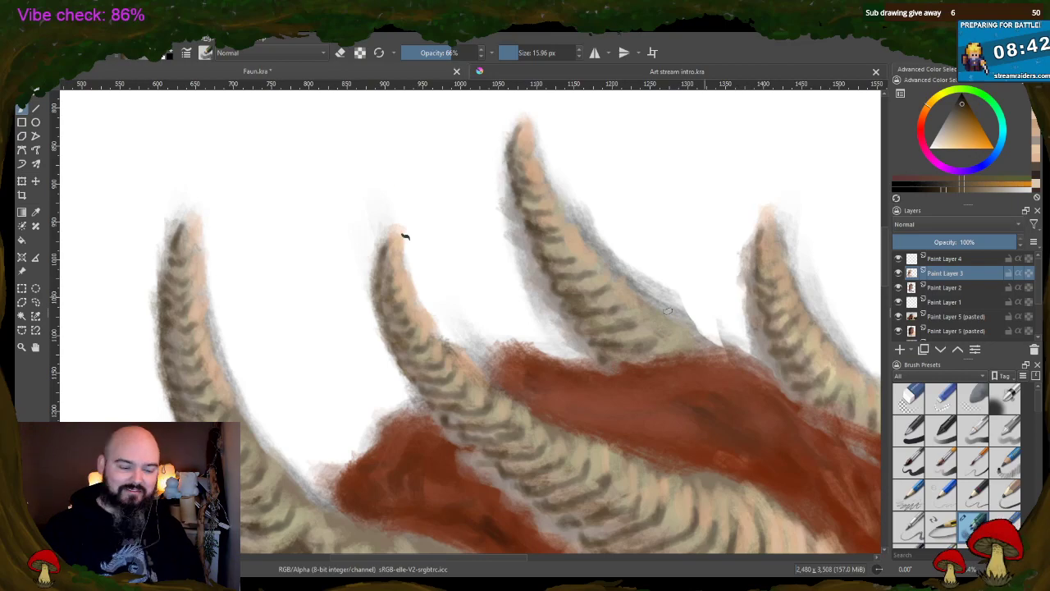
pyautogui.press('-')
pyautogui.press('-')
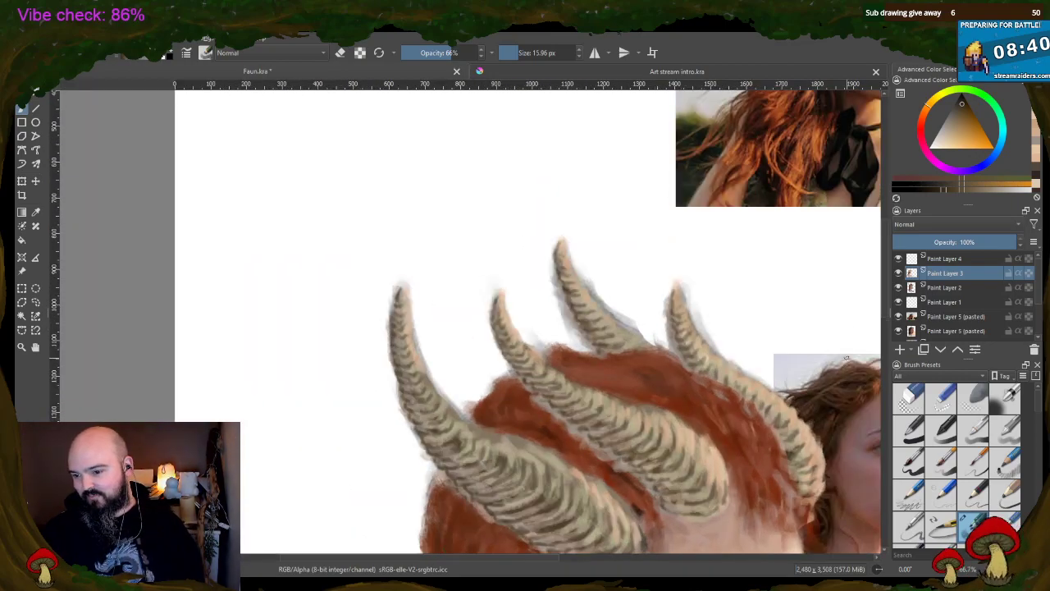
# - Sample red-browns and a darker brown from the hair between the horns and paint shadow strokes into the hair along and beneath the horns
pyautogui.scroll(-2, 884, 301)
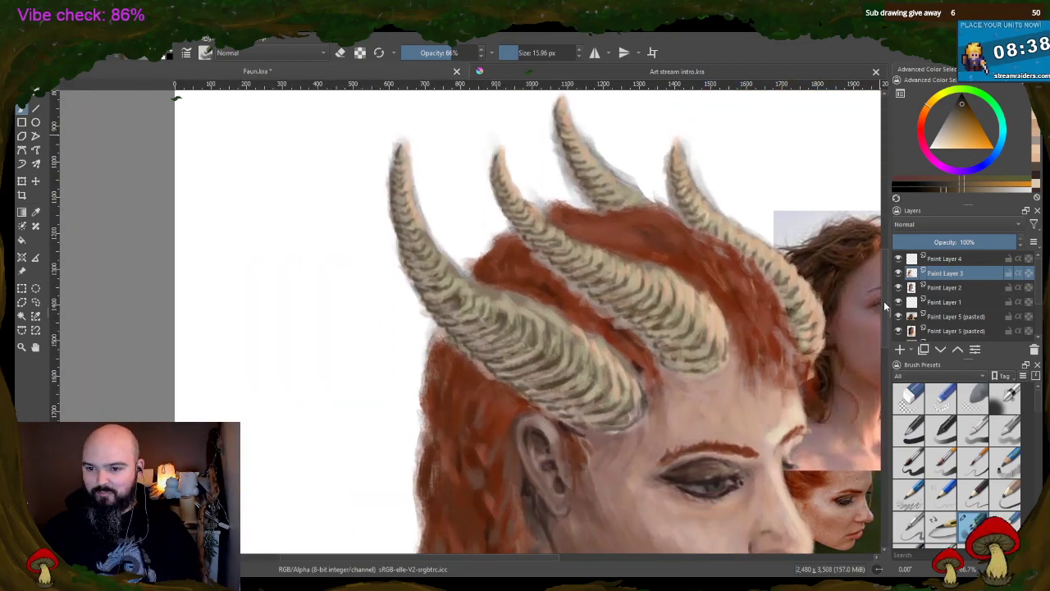
pyautogui.moveTo(885, 296); pyautogui.dragTo(885, 294)
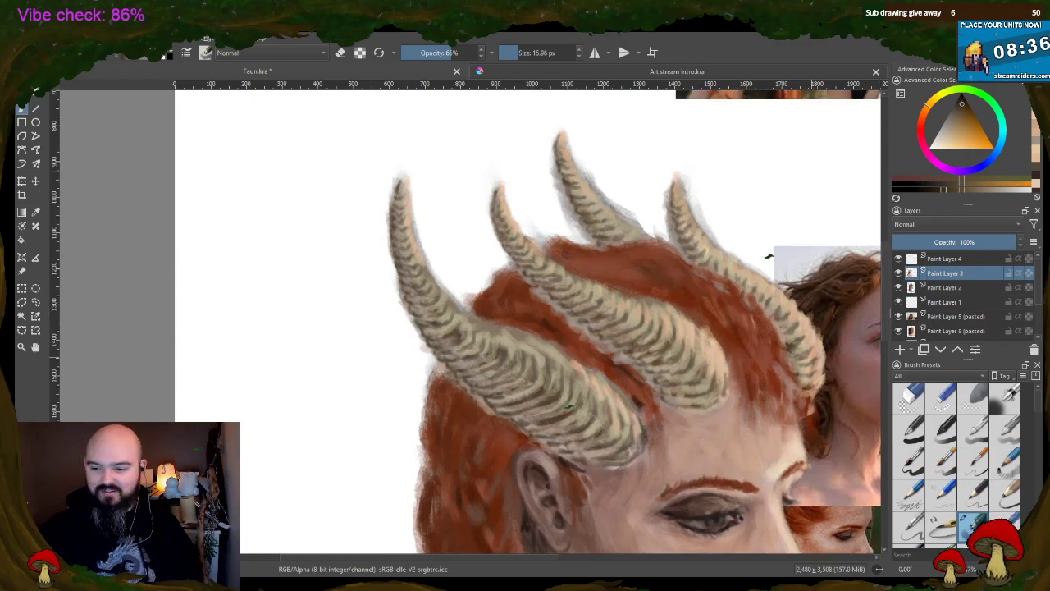
pyautogui.moveTo(467, 558); pyautogui.dragTo(495, 558)
pyautogui.scroll(2, 333, 244)
pyautogui.scroll(-3, 388, 347)
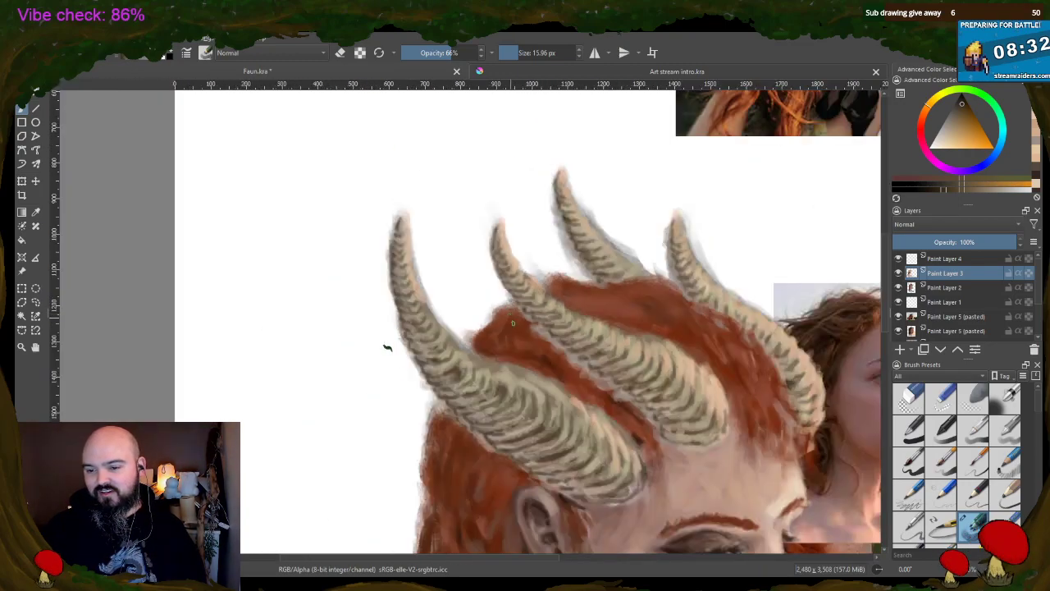
pyautogui.scroll(2, 417, 402)
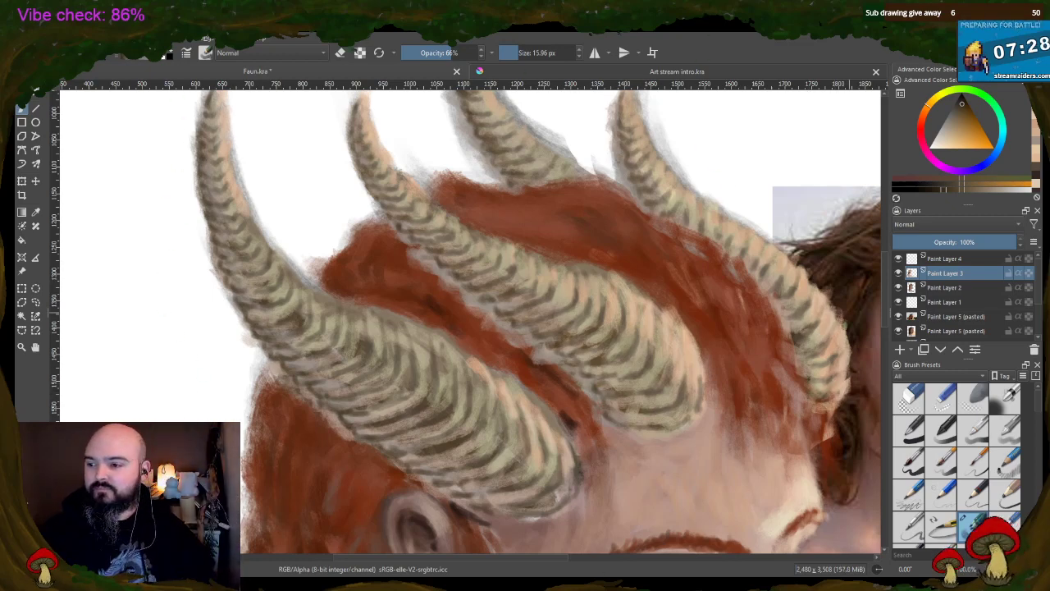
pyautogui.keyDown('ctrl'); pyautogui.click(429, 276); pyautogui.keyUp('ctrl')
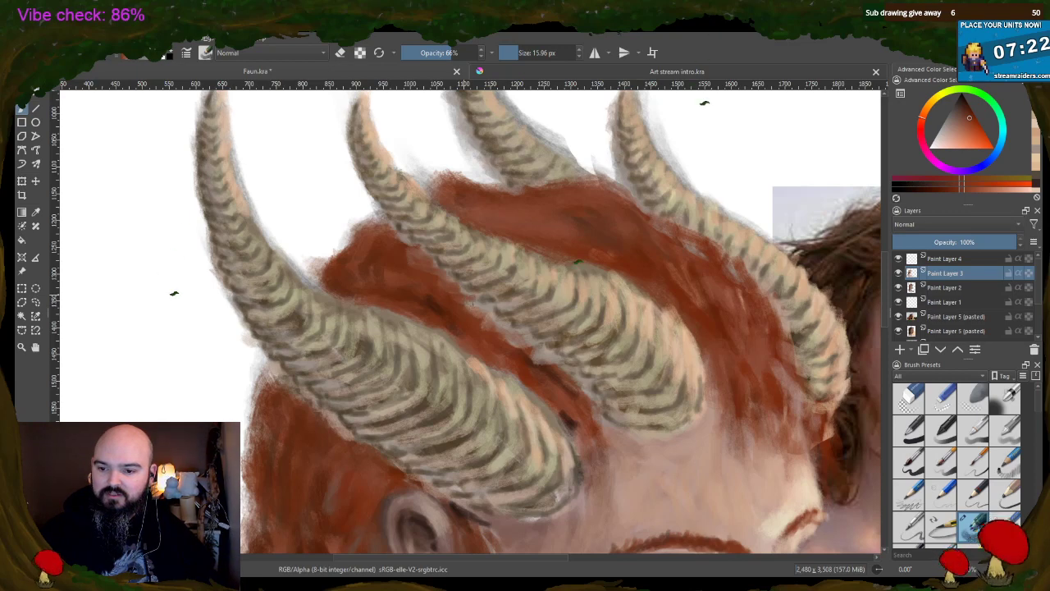
pyautogui.keyDown('ctrl'); pyautogui.click(439, 302); pyautogui.keyUp('ctrl')
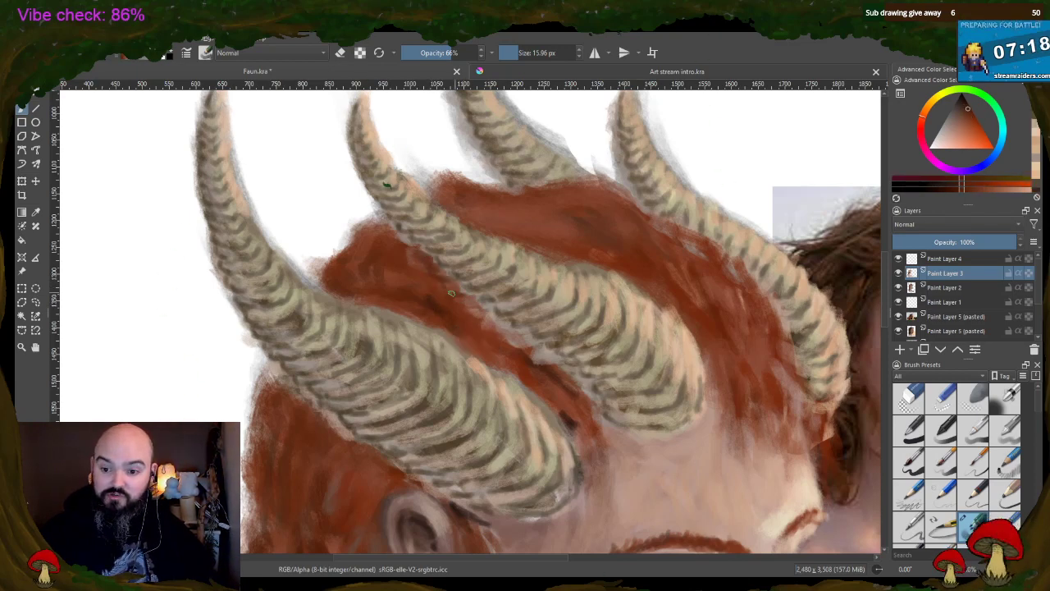
pyautogui.keyDown('ctrl'); pyautogui.click(572, 420); pyautogui.keyUp('ctrl')
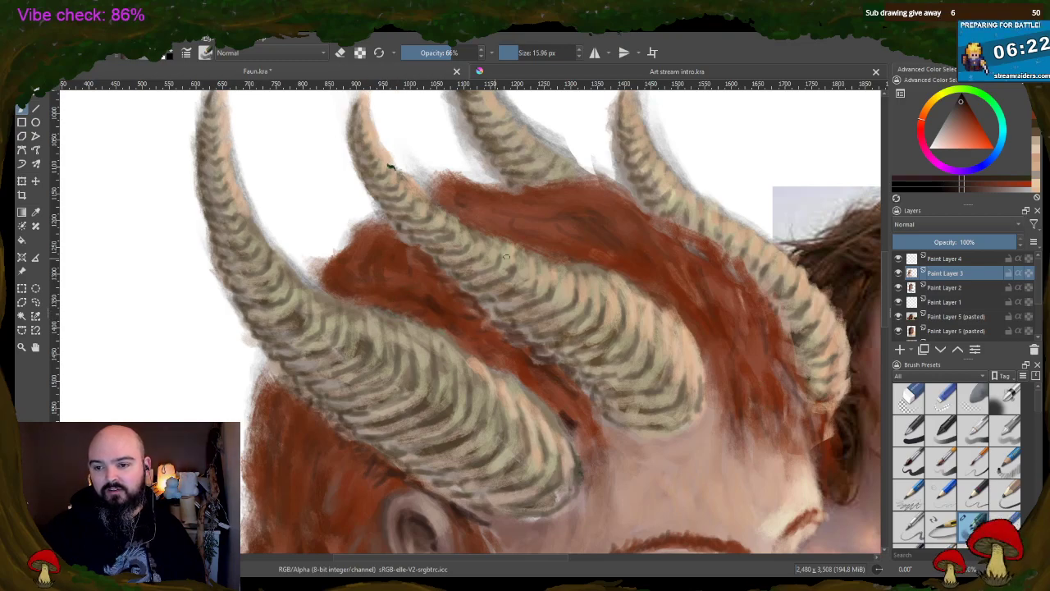
pyautogui.scroll(-4, 739, 207)
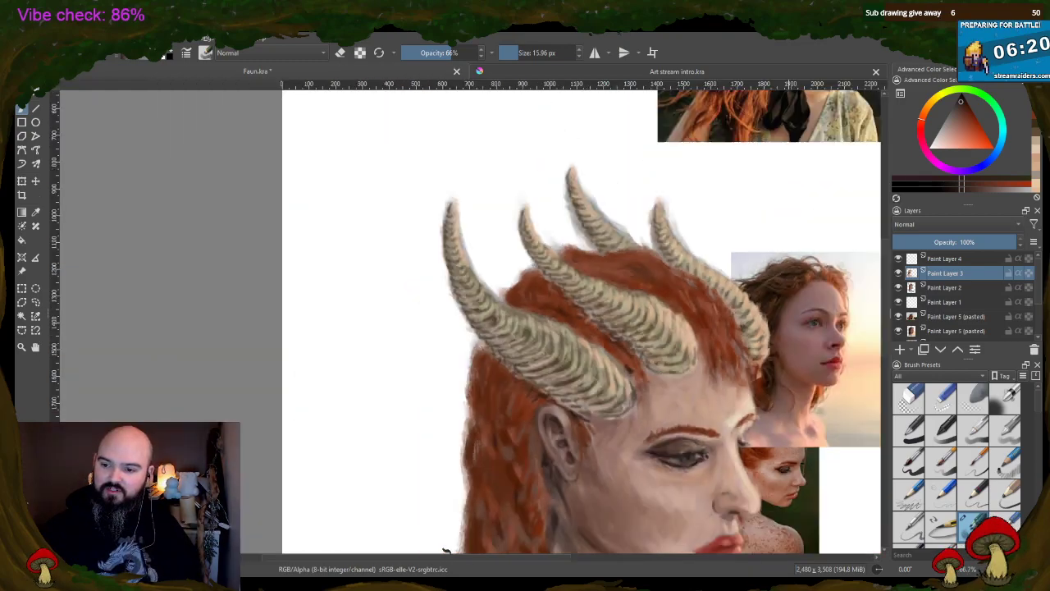
pyautogui.scroll(4, 605, 466)
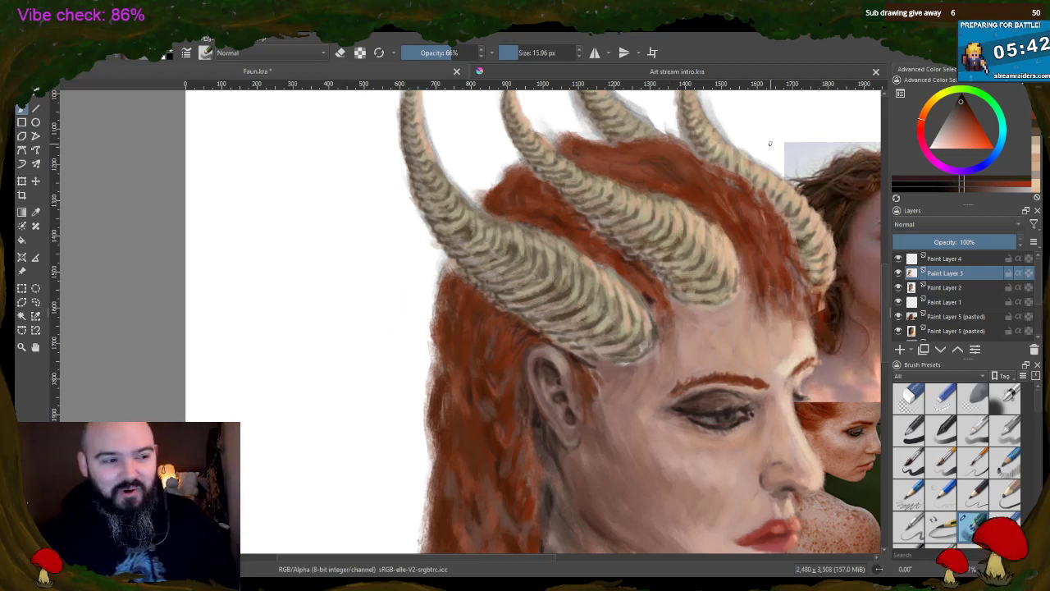
pyautogui.moveTo(459, 563); pyautogui.dragTo(521, 557)
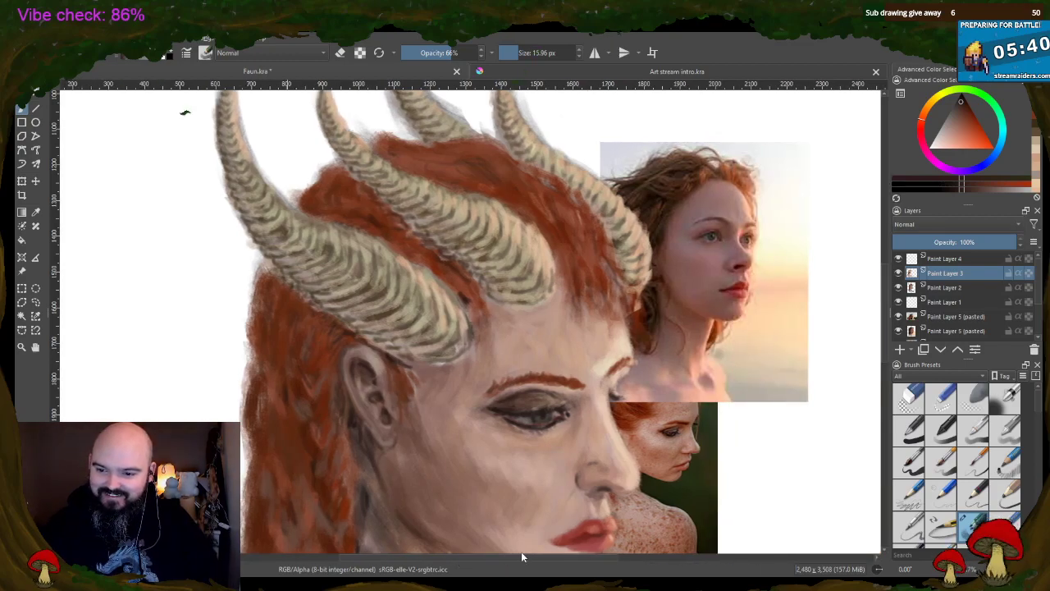
pyautogui.scroll(2, 513, 152)
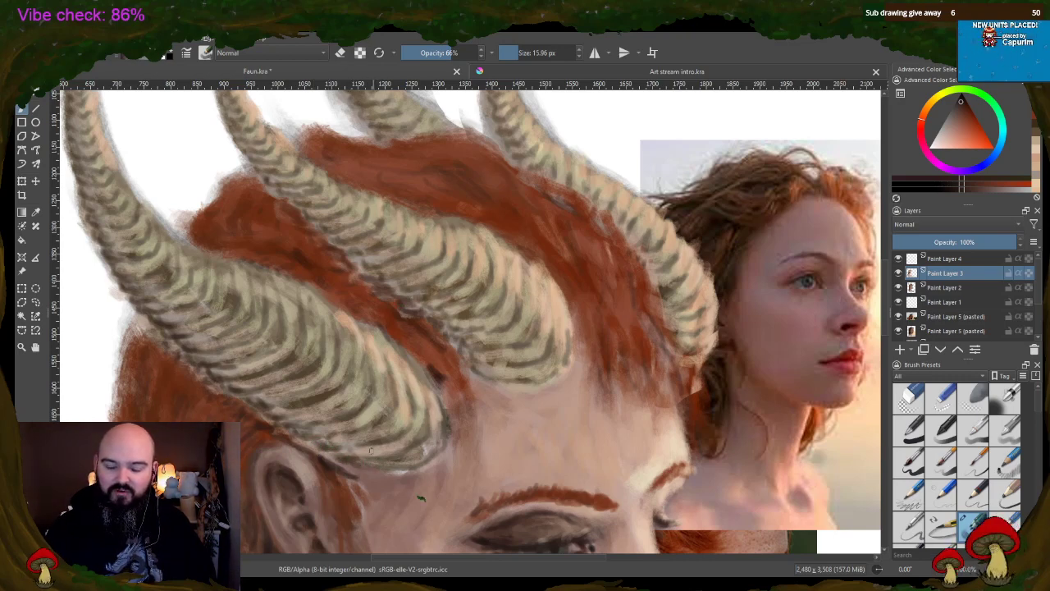
pyautogui.hscroll(-4, 435, 541)
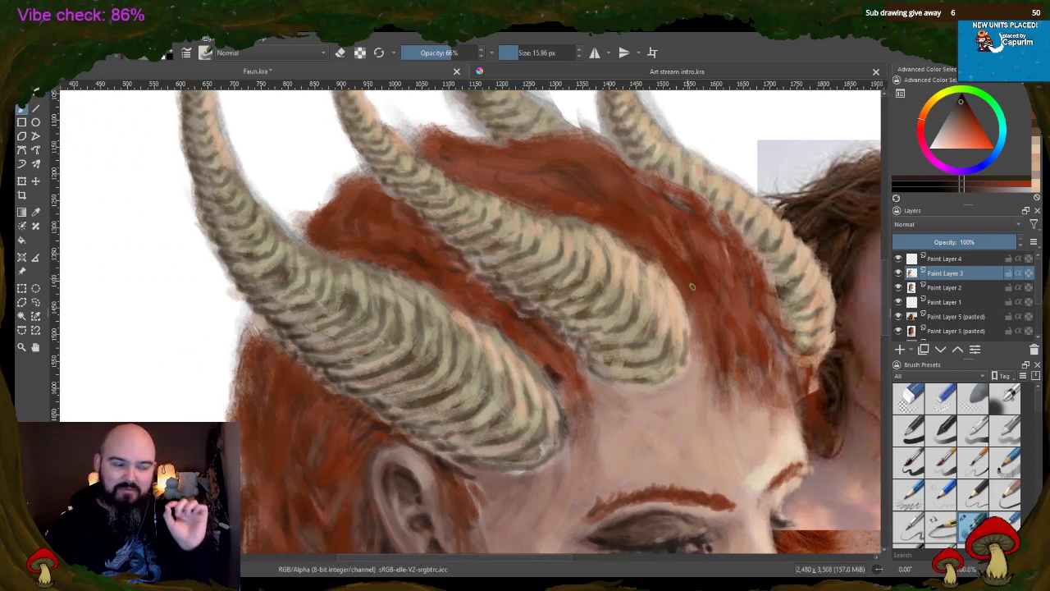
pyautogui.scroll(2, 850, 297)
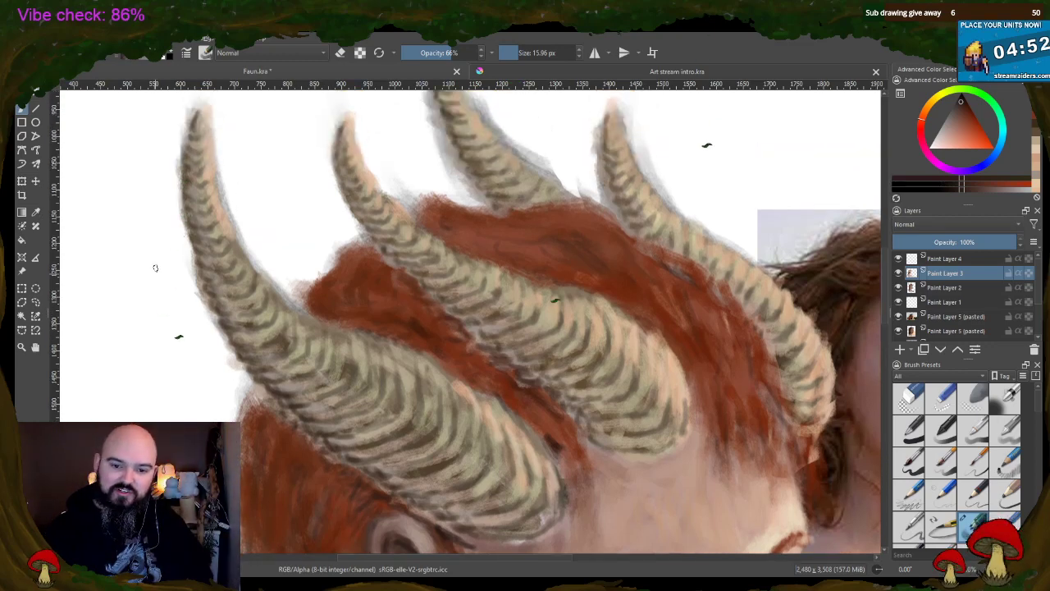
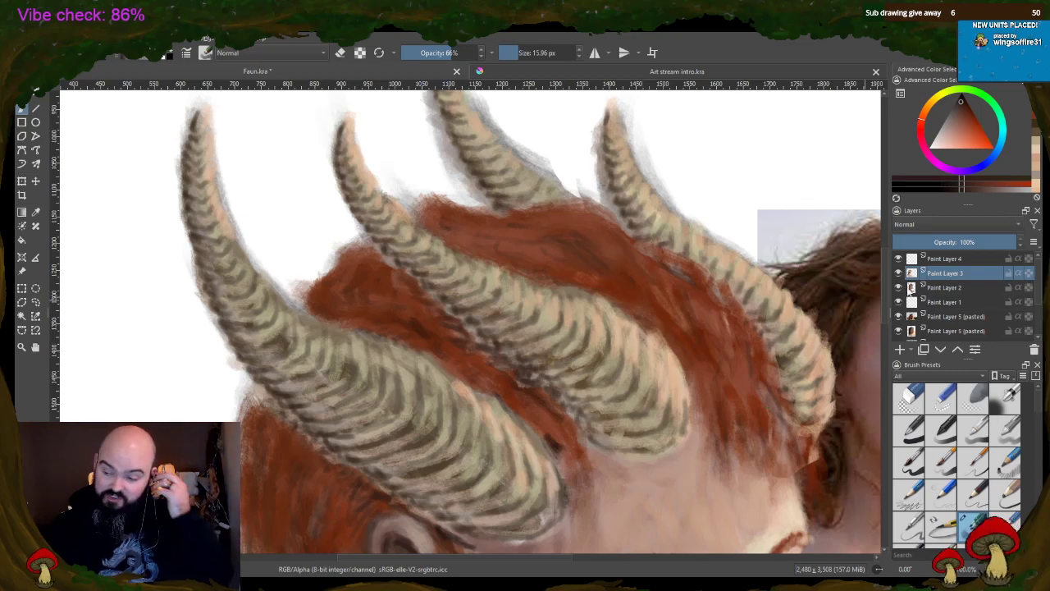
# - Erase stray paint along the outer edge of the horn beside the reference photo on Paint Layer 3
pyautogui.scroll(3, 380, 114)
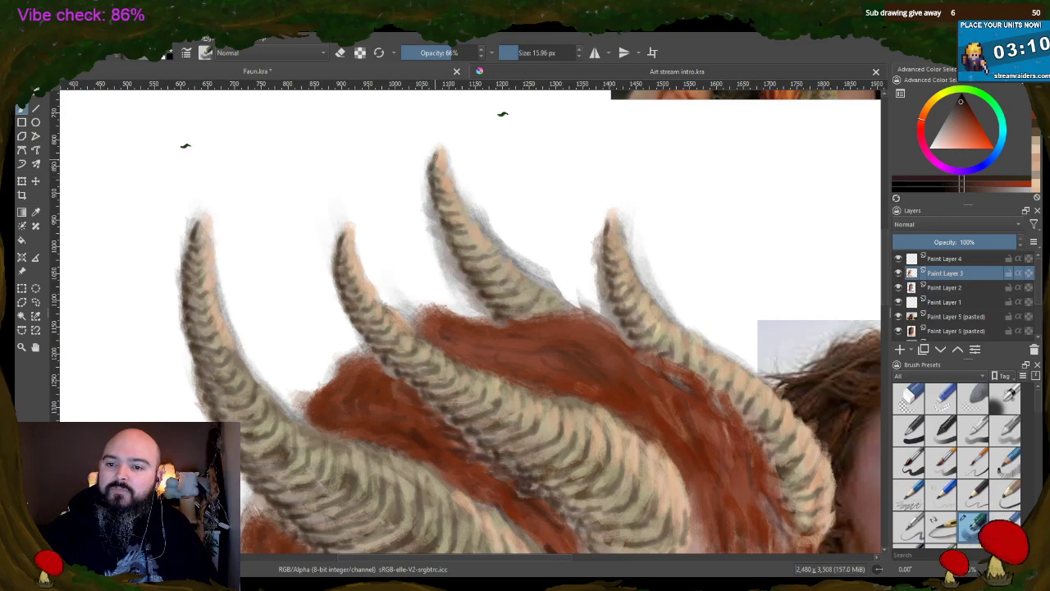
pyautogui.scroll(-3, 764, 377)
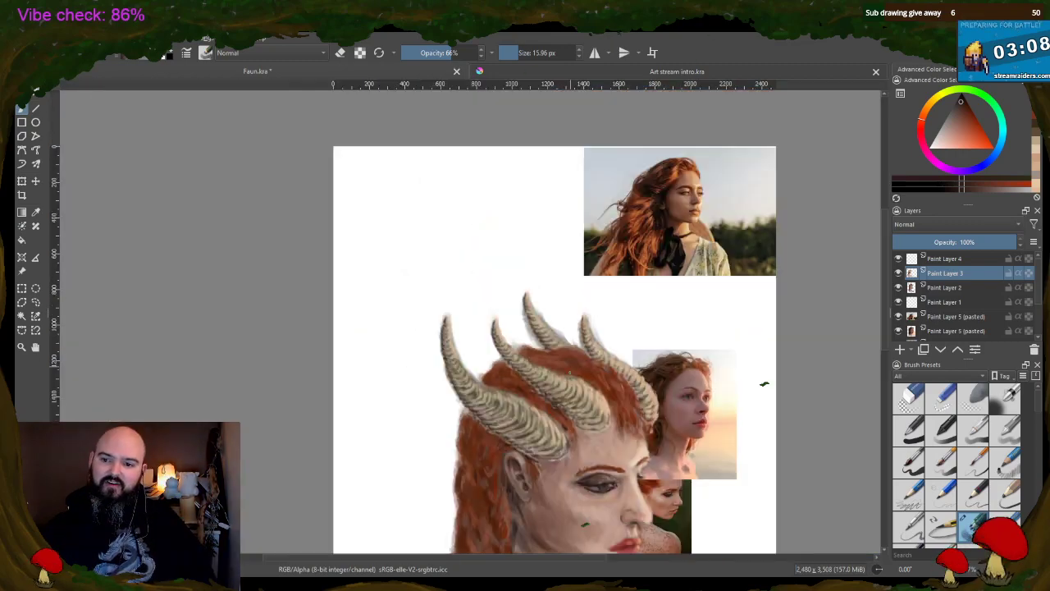
pyautogui.scroll(1, 738, 476)
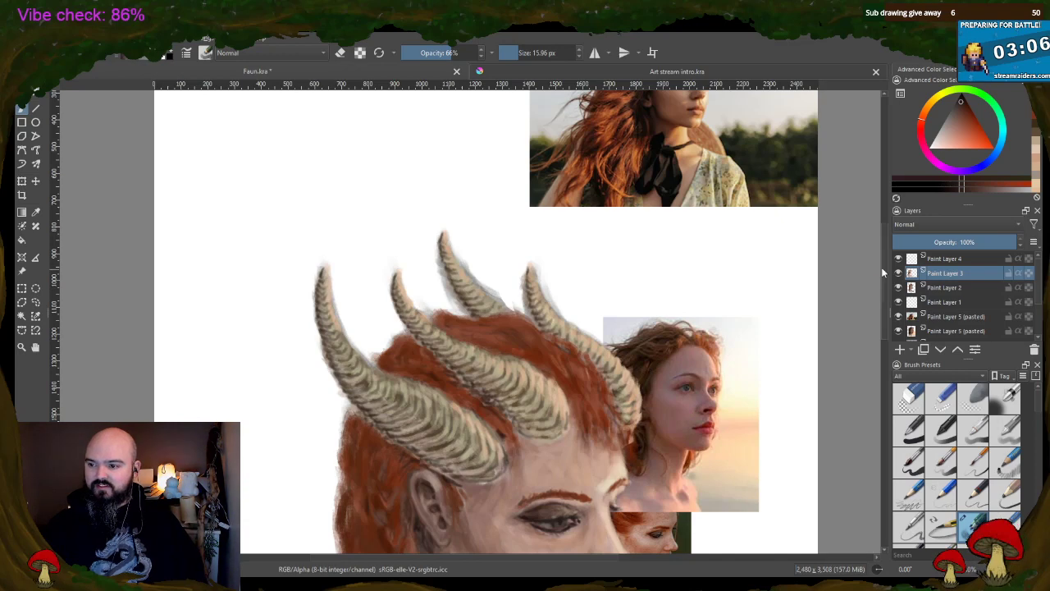
pyautogui.moveTo(882, 267); pyautogui.dragTo(888, 313)
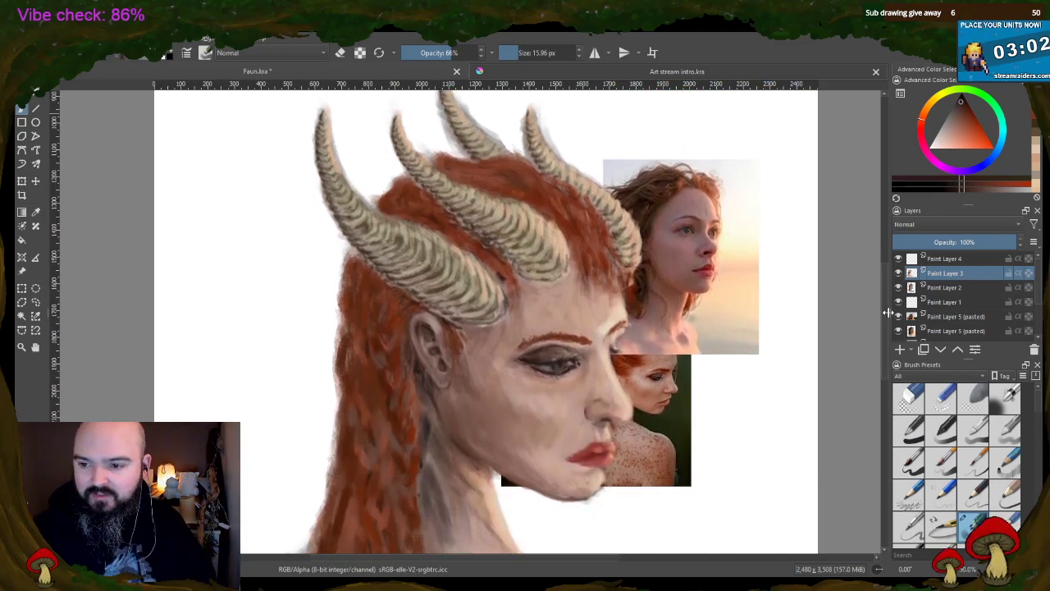
pyautogui.scroll(1, 698, 280)
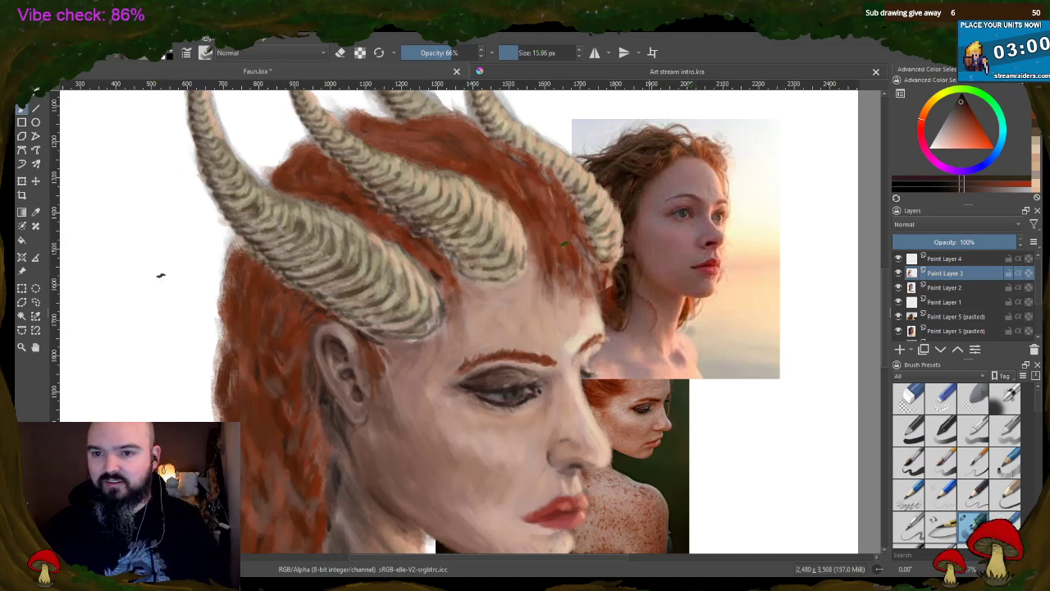
pyautogui.press('e')
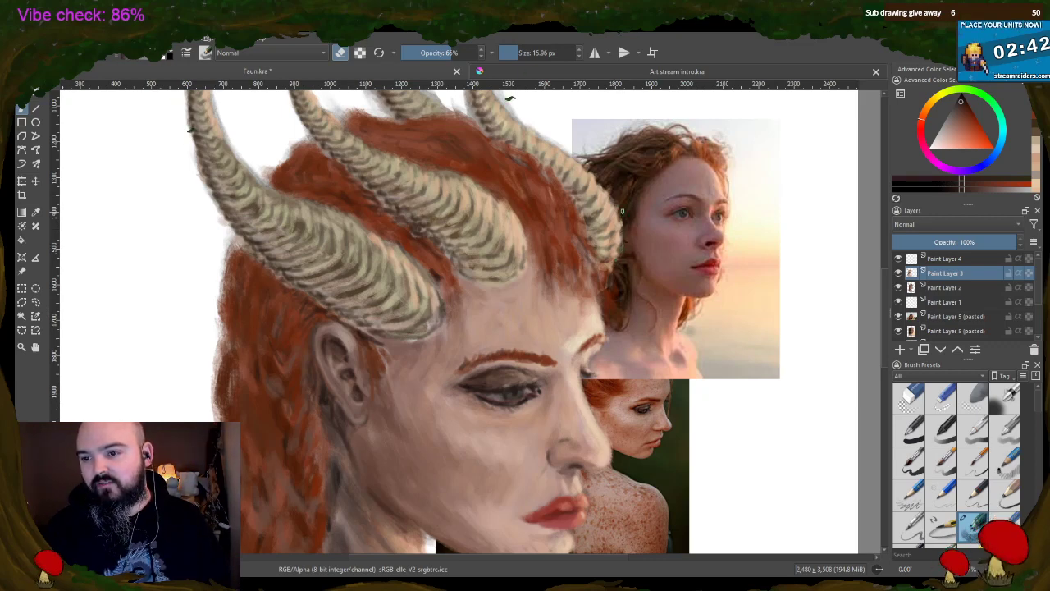
# - Erase the grey smudges around the horns' outlines, working on both Paint Layer 2 and Paint Layer 3
pyautogui.click(943, 287)
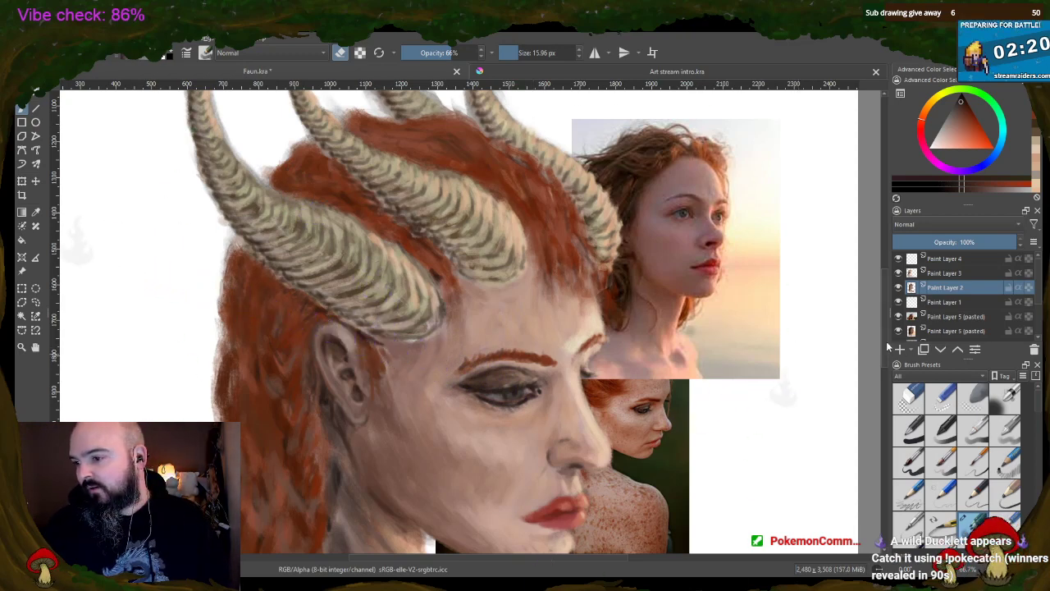
pyautogui.scroll(3, 769, 405)
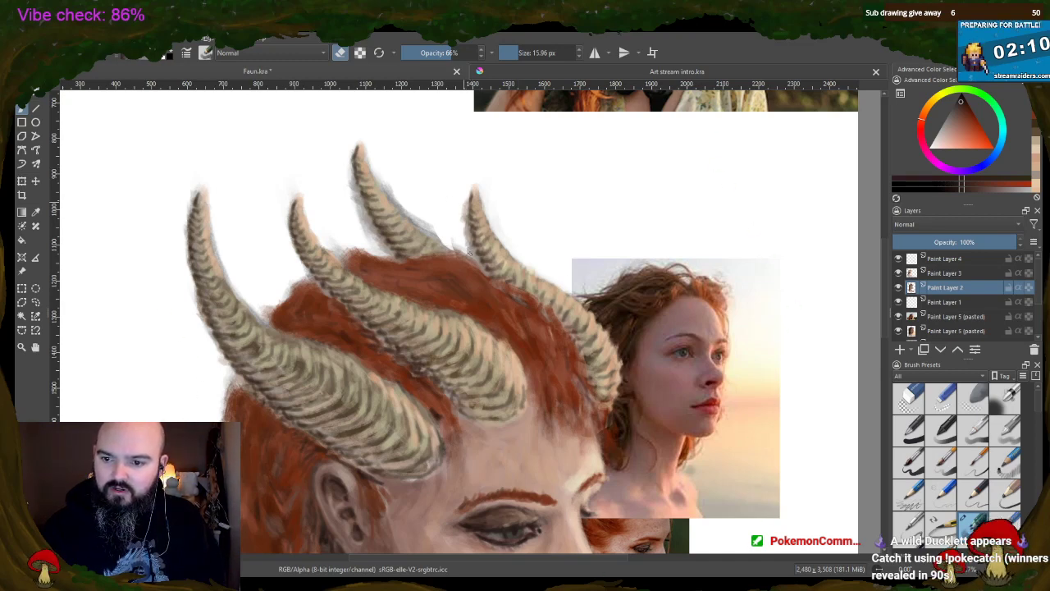
pyautogui.click(946, 273)
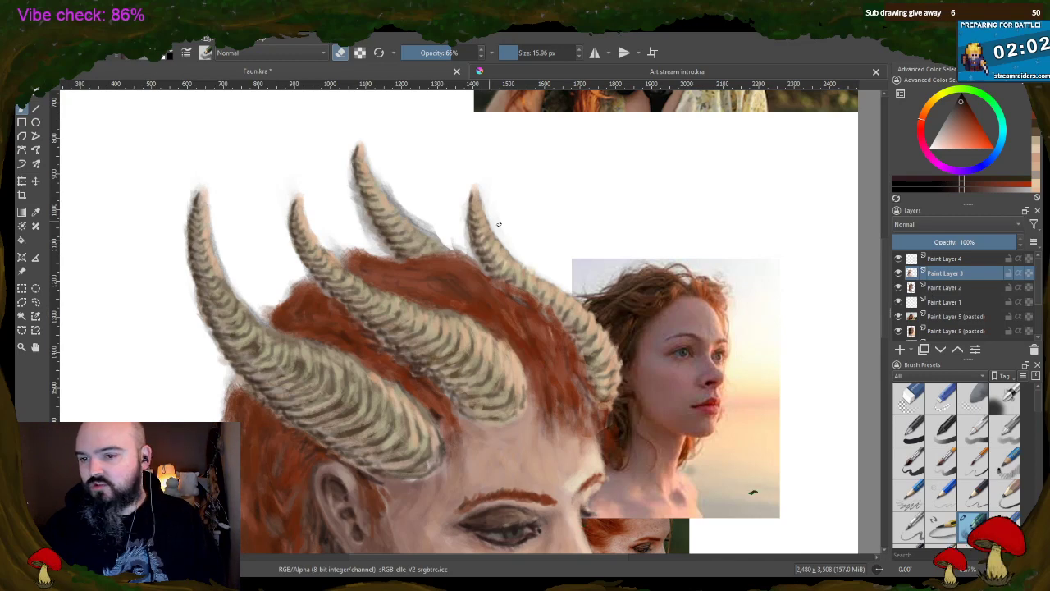
pyautogui.click(940, 285)
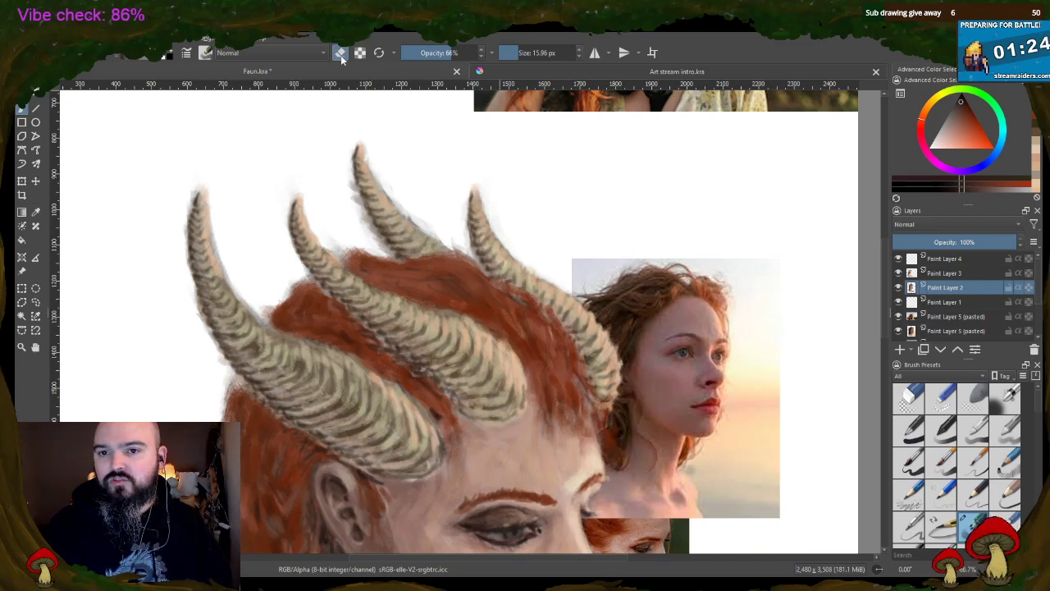
pyautogui.press('pageup')
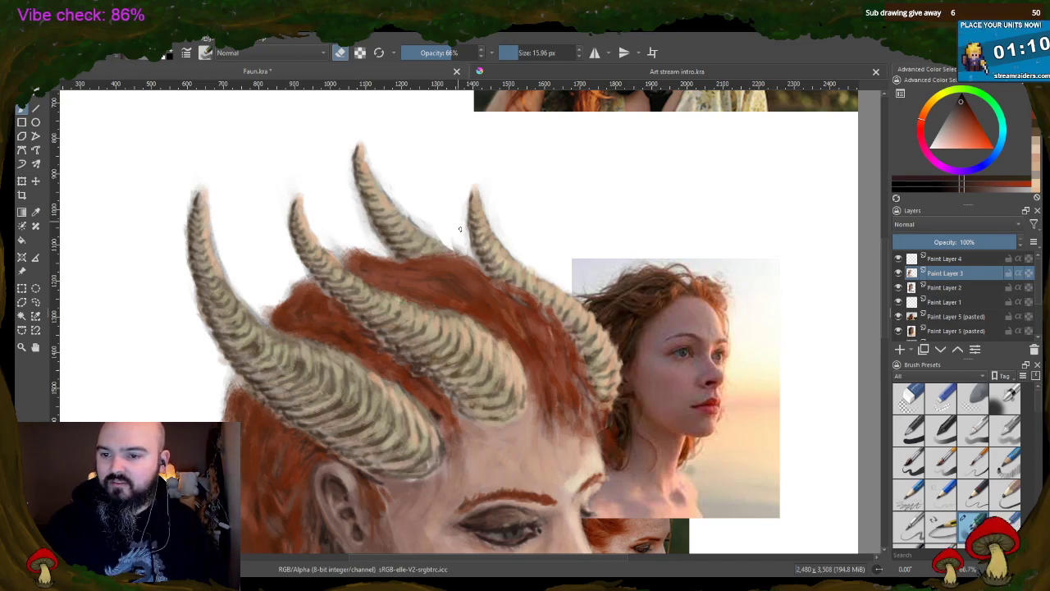
pyautogui.click(934, 288)
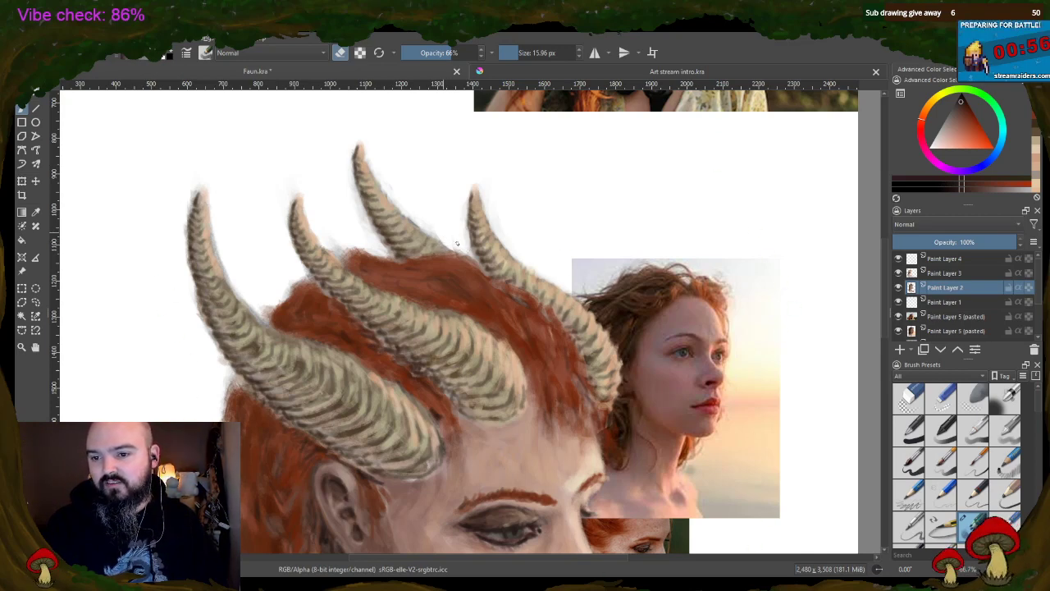
pyautogui.click(954, 276)
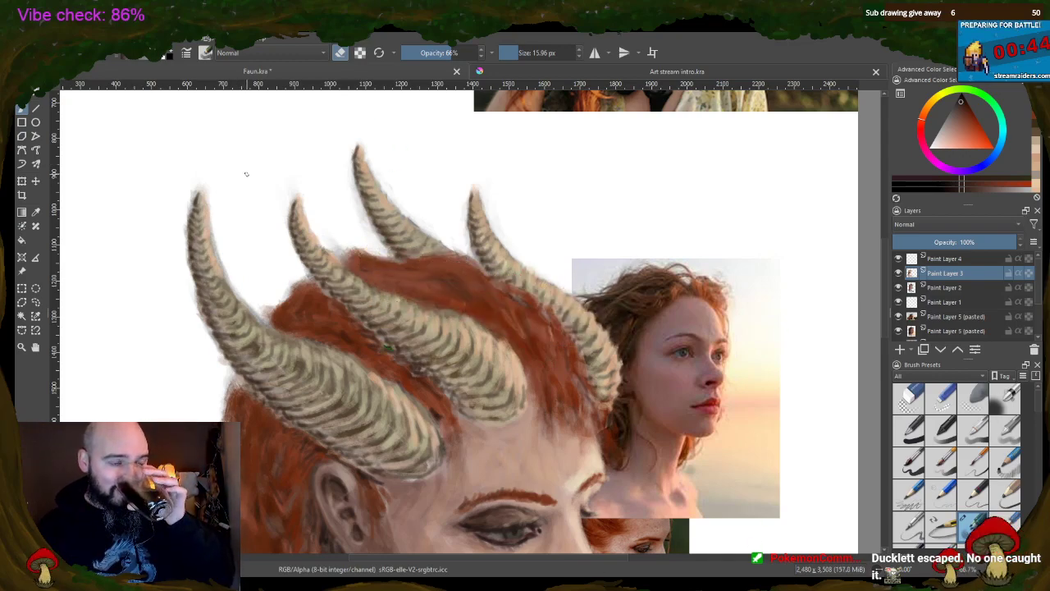
# - Sample the pale tone beside the brow, shift its hue toward yellow and paint highlights on the horns on Paint Layer 3
pyautogui.press('-')
pyautogui.press('-')
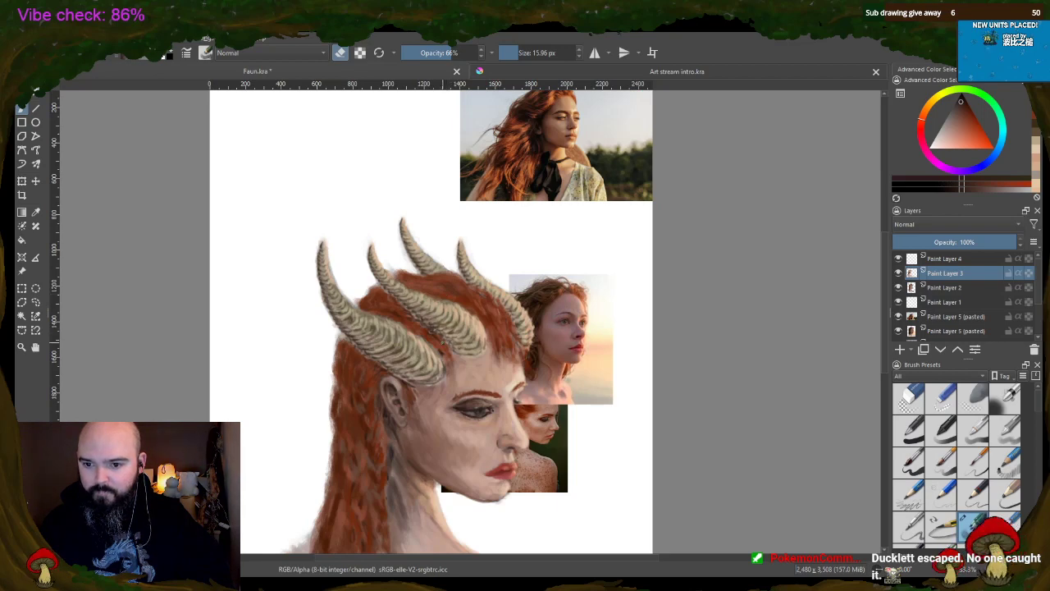
pyautogui.press('+')
pyautogui.press('+')
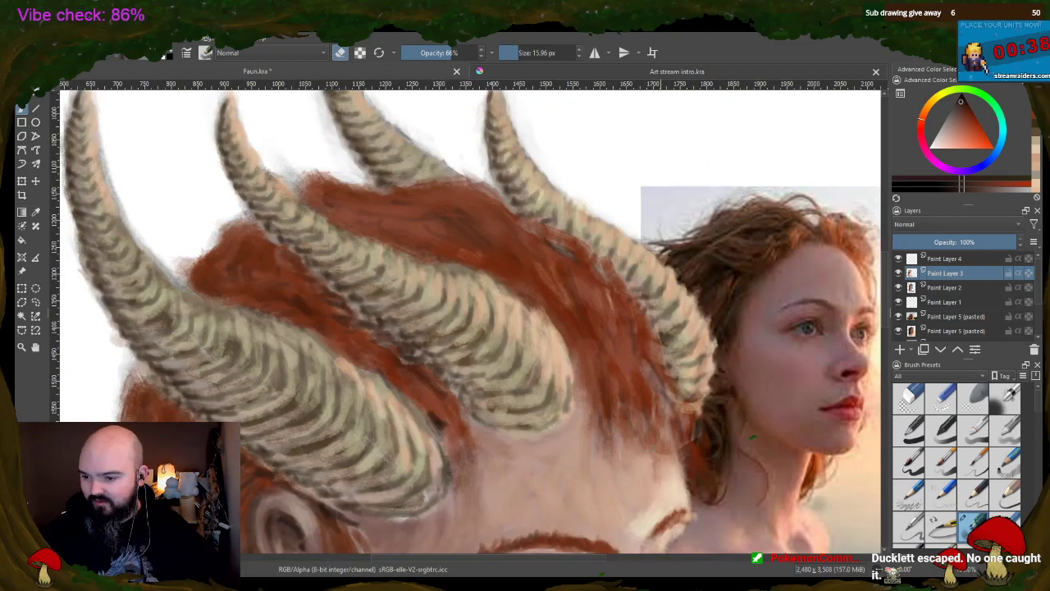
pyautogui.keyDown('ctrl'); pyautogui.click(688, 489); pyautogui.keyUp('ctrl')
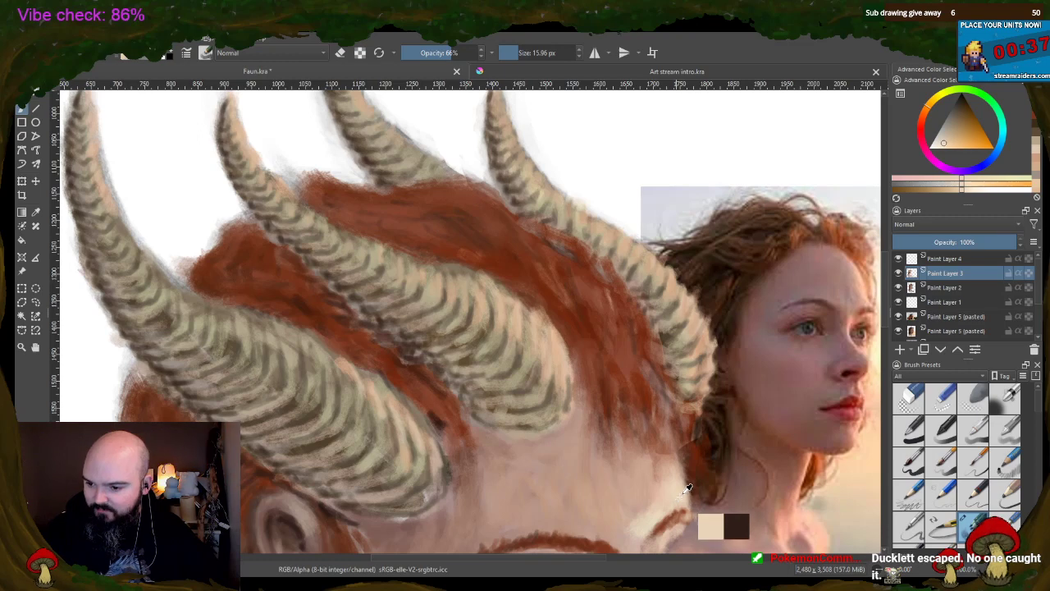
pyautogui.click(942, 149)
pyautogui.click(941, 108)
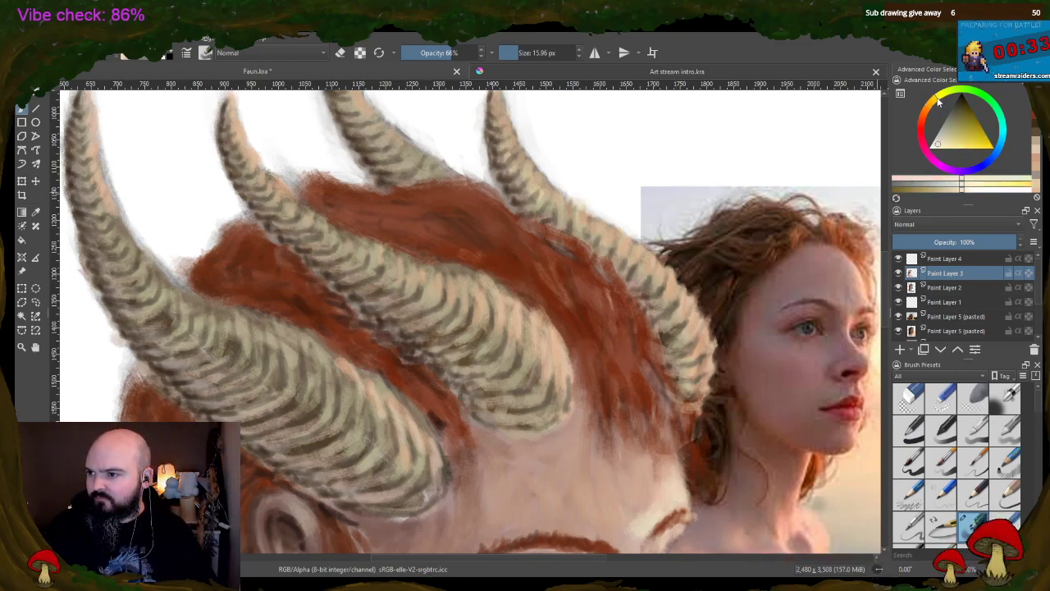
pyautogui.click(942, 149)
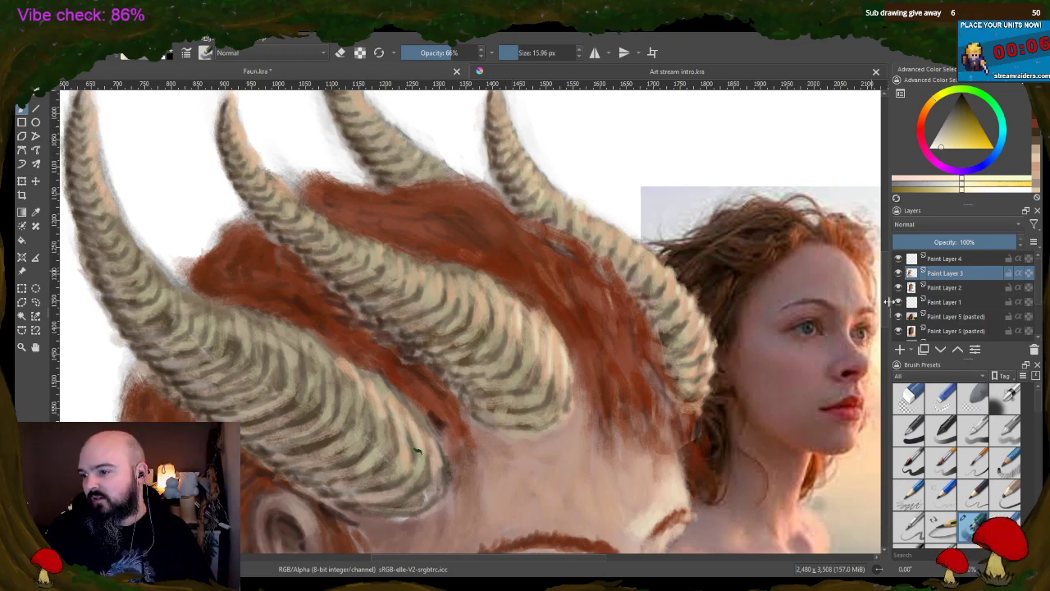
pyautogui.scroll(3, 871, 272)
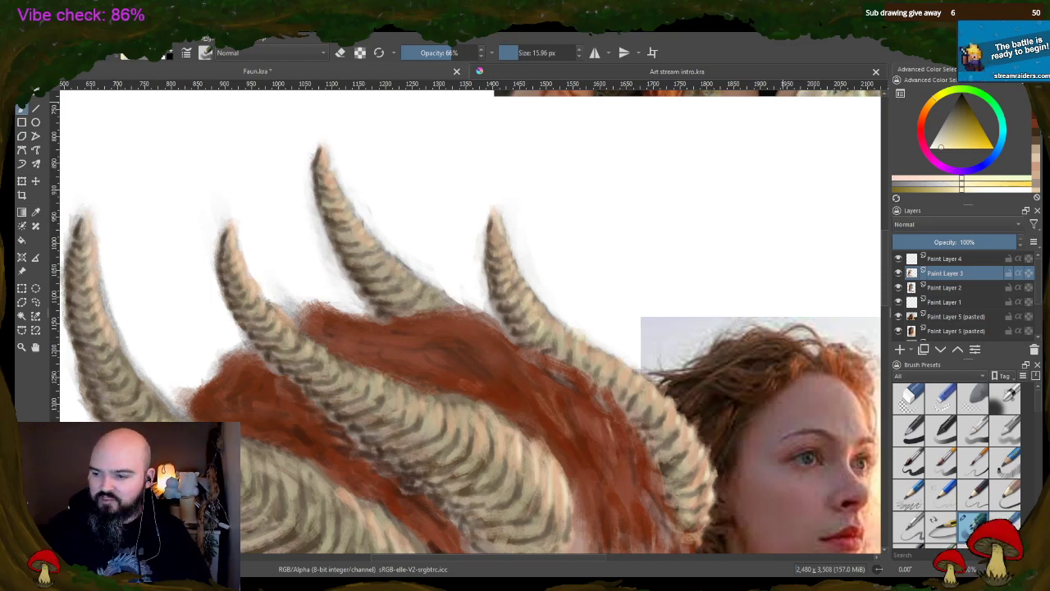
pyautogui.scroll(-4, 882, 285)
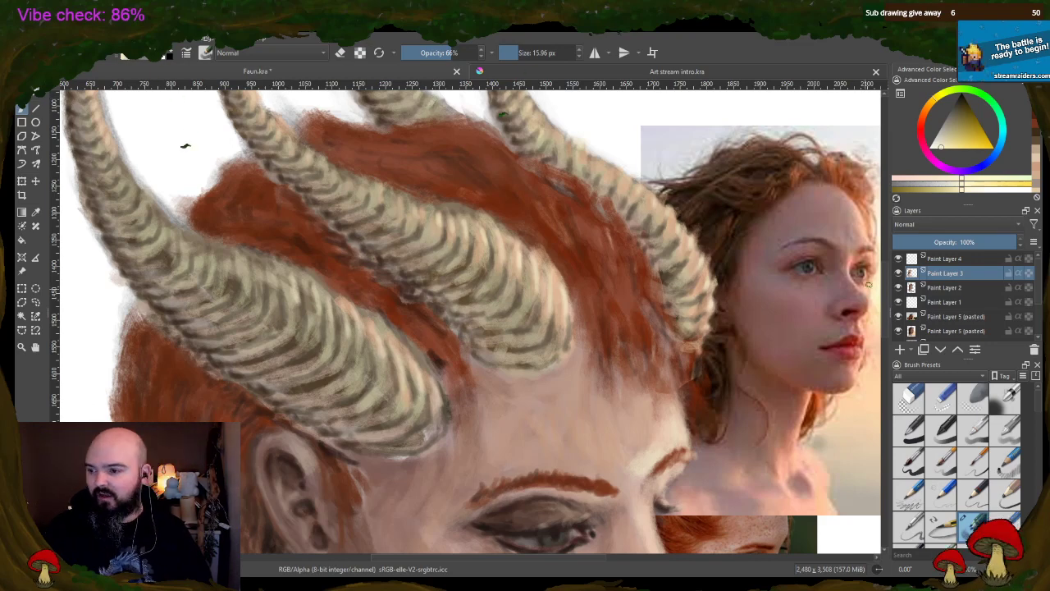
pyautogui.moveTo(884, 285); pyautogui.dragTo(885, 263)
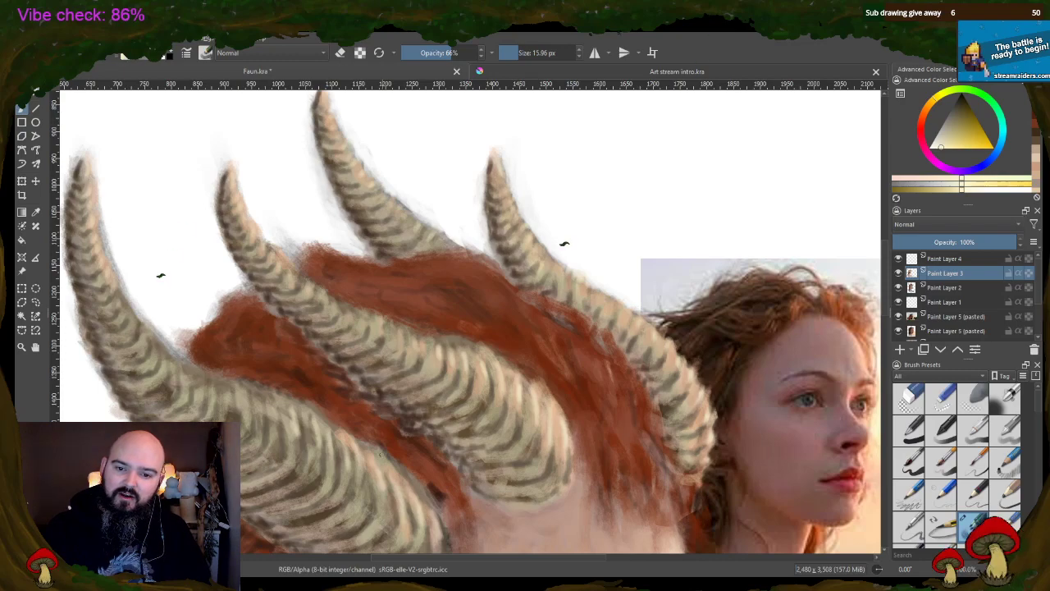
# - Review the portrait's horns, face and neck as a whole next to the reference photos
pyautogui.press('-')
pyautogui.press('-')
pyautogui.press('+')
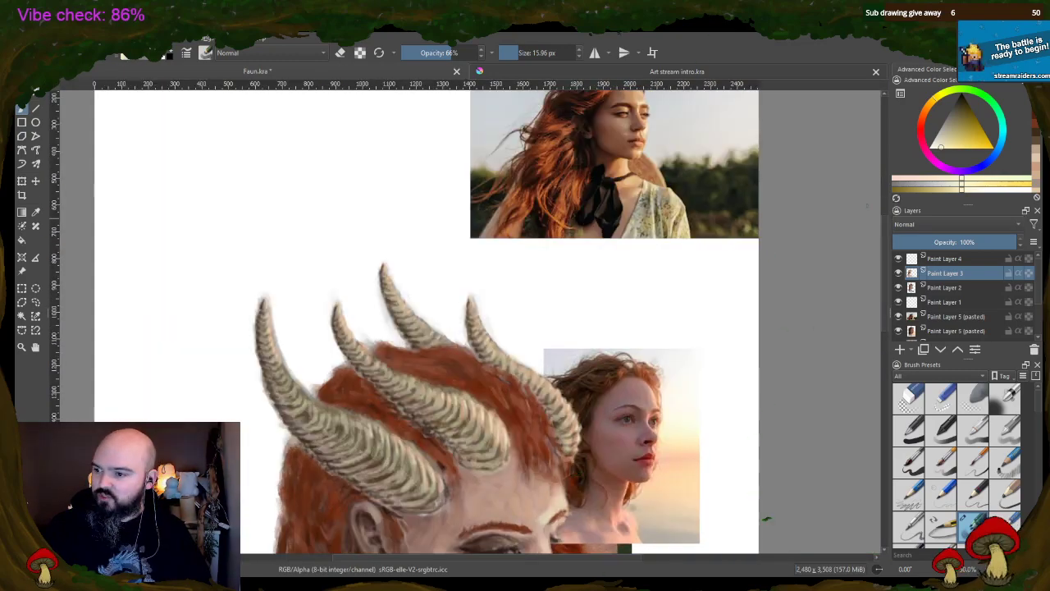
pyautogui.moveTo(884, 222); pyautogui.dragTo(882, 287)
pyautogui.scroll(1, 751, 311)
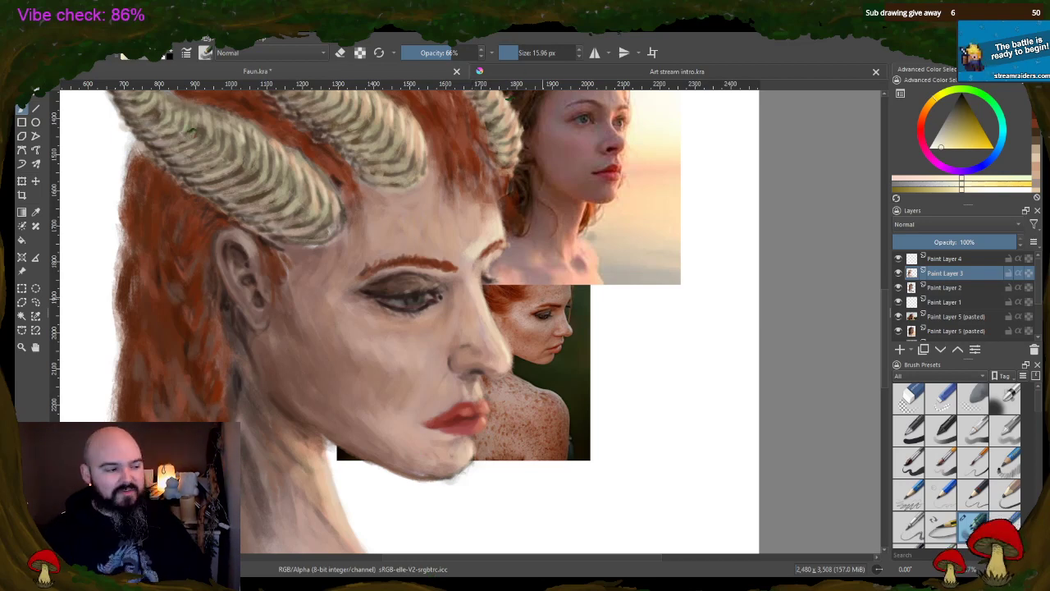
pyautogui.press('-')
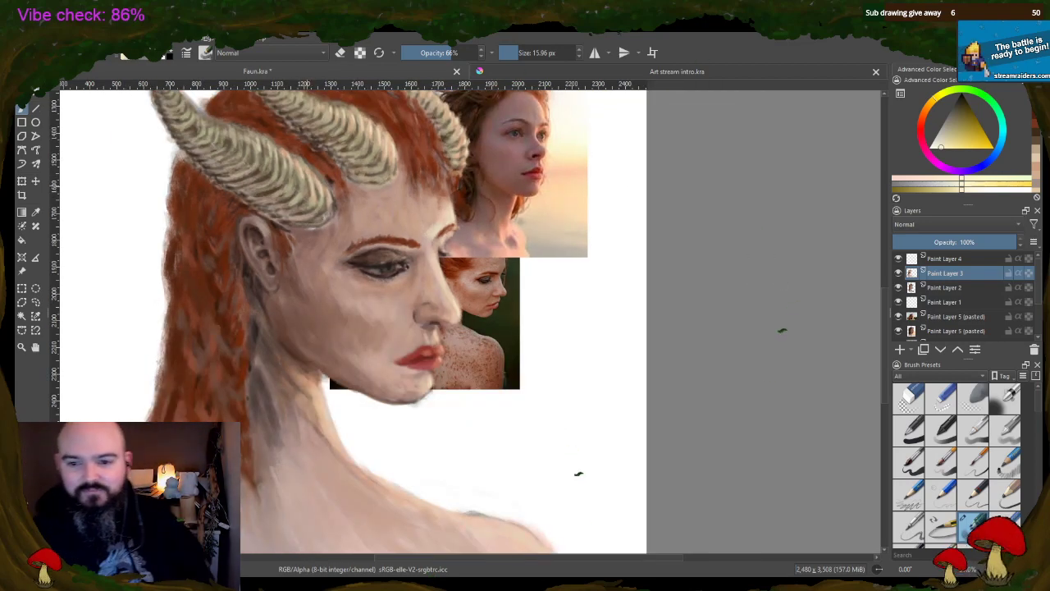
pyautogui.press('-')
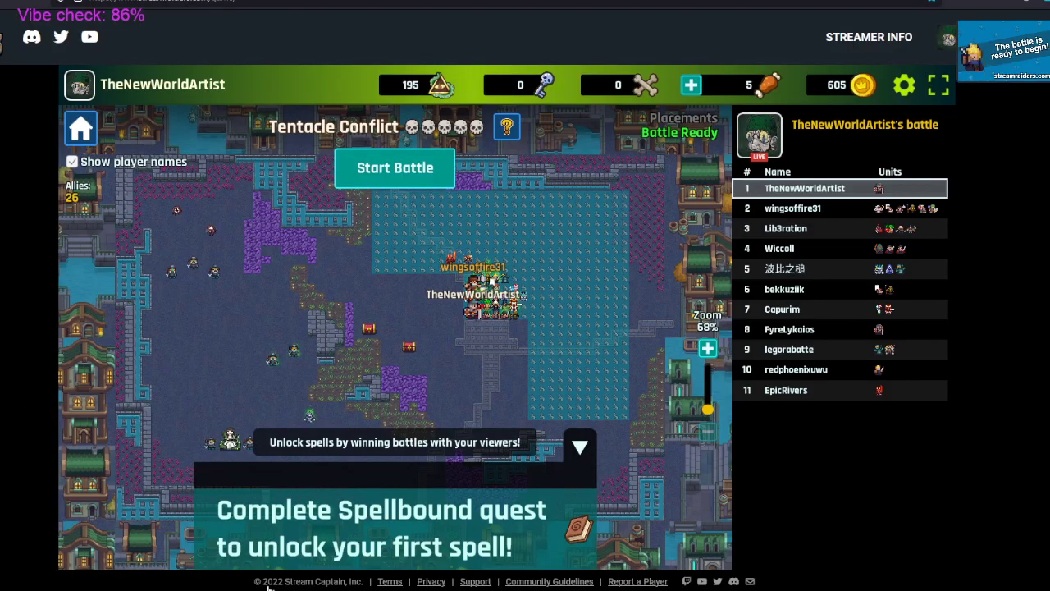
# - Switch to Stream Raiders, start the Tentacle Conflict battle and grant the captain chest's three item rewards to random viewers
pyautogui.click(416, 184)
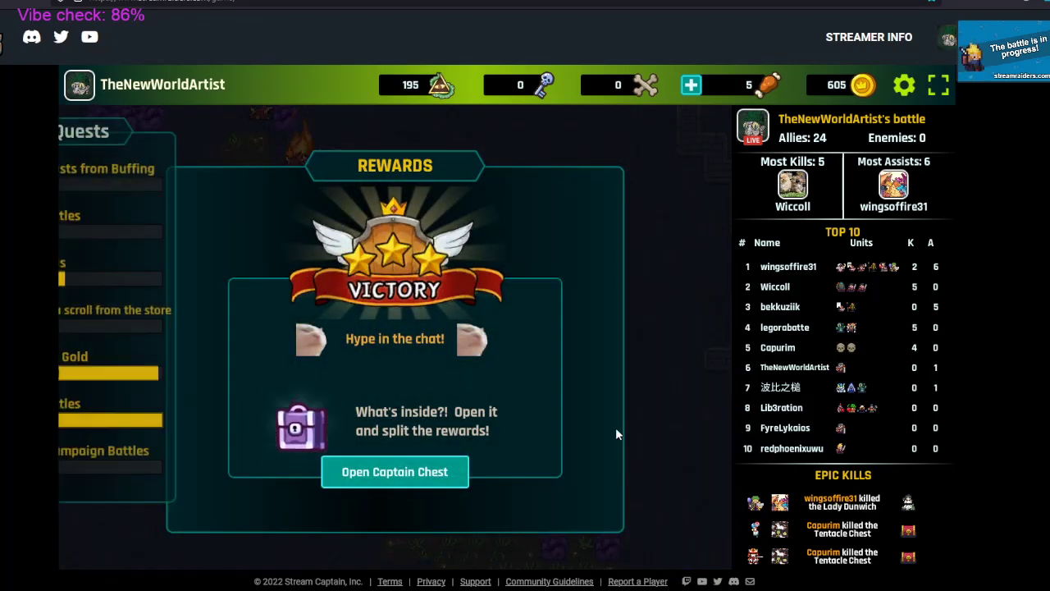
pyautogui.click(407, 478)
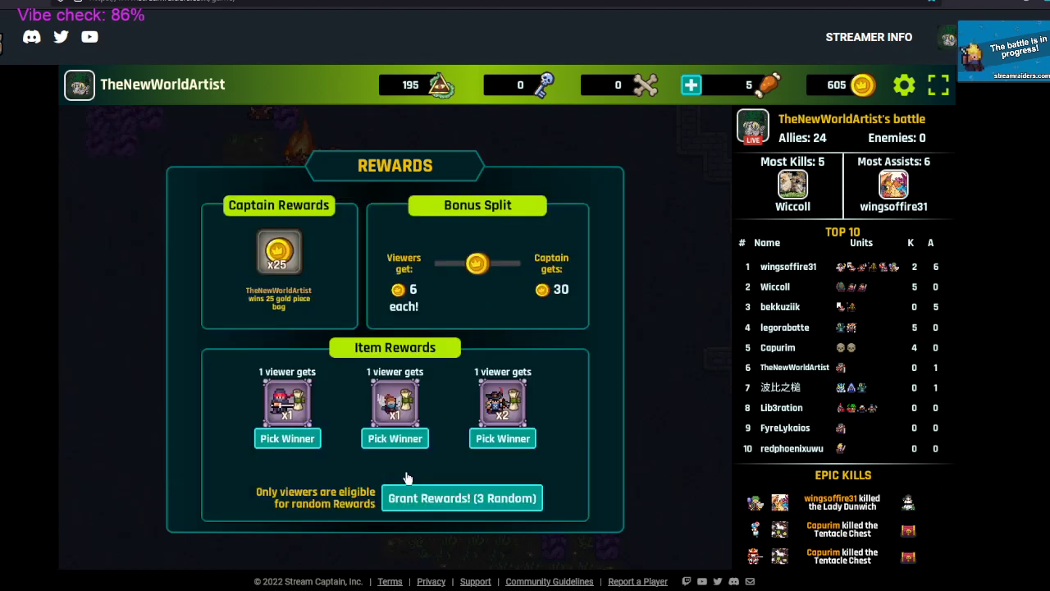
pyautogui.click(458, 503)
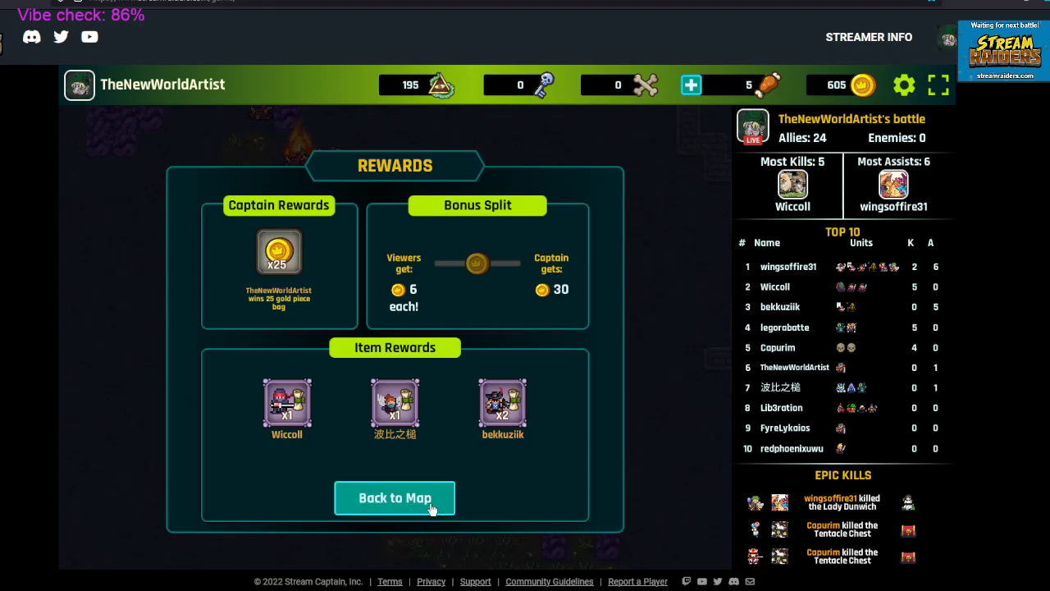
# - Return to the campaign map and collect both Tier 6 rewards, the Flag Bearer Scrolls and the Night Gaunt Vampire Skin
pyautogui.click(431, 506)
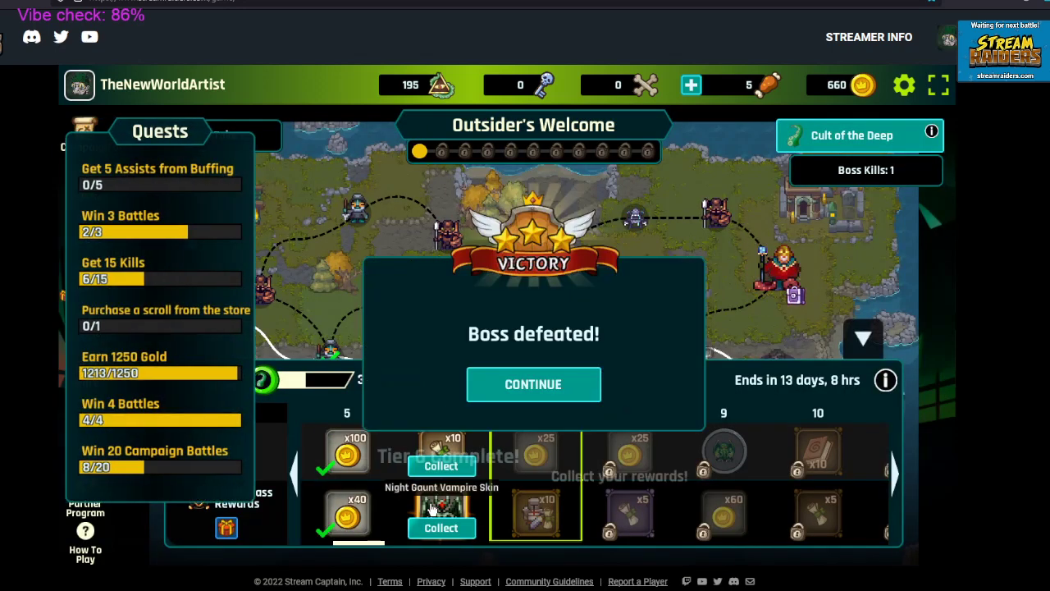
pyautogui.click(519, 391)
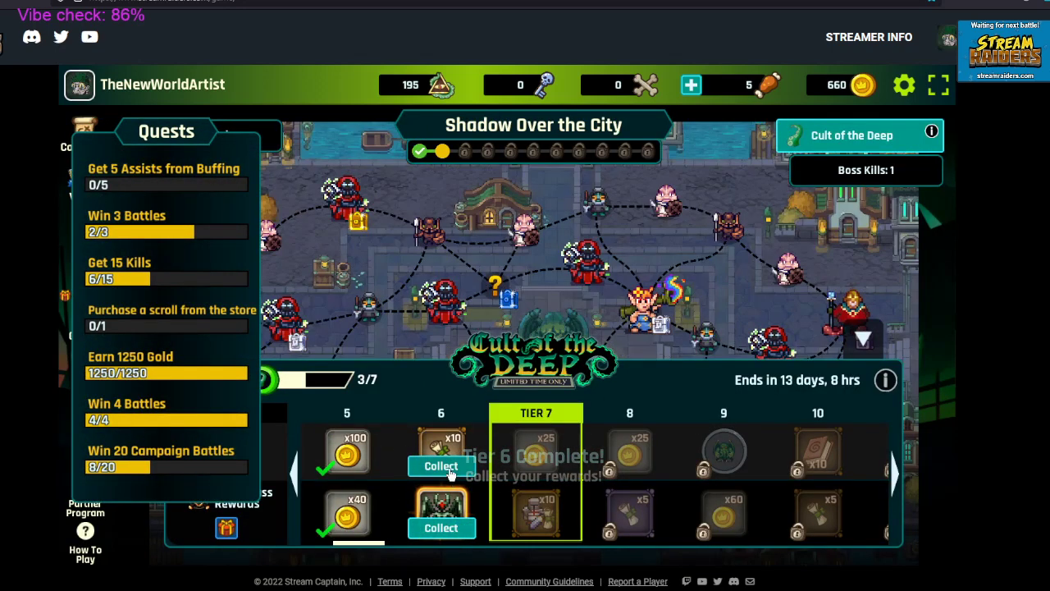
pyautogui.click(449, 532)
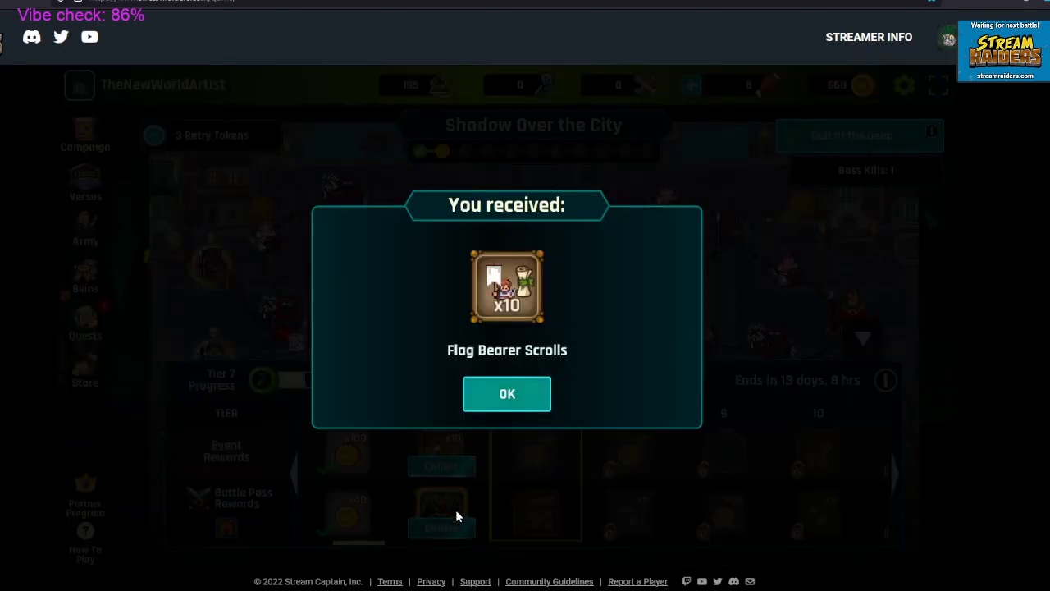
pyautogui.click(457, 515)
pyautogui.click(459, 529)
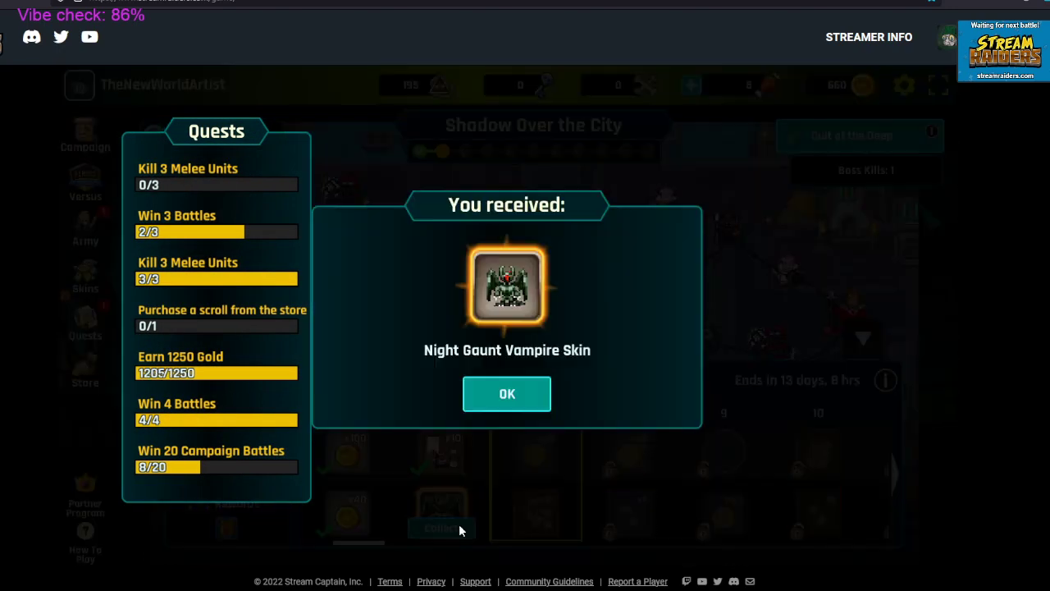
pyautogui.click(515, 399)
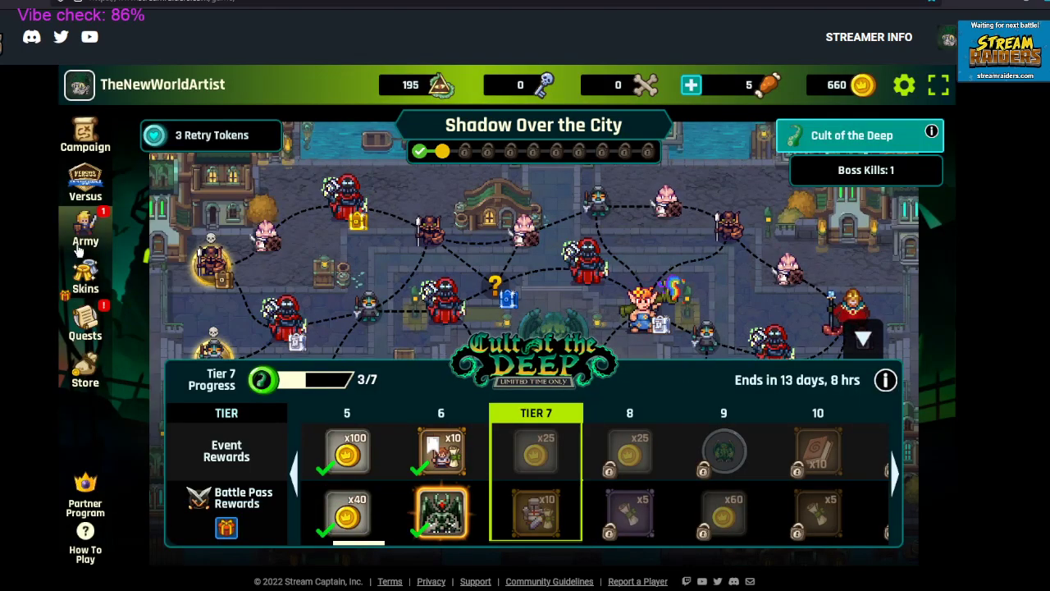
# - Open the quests overview to check quest progress and rewards
pyautogui.click(96, 335)
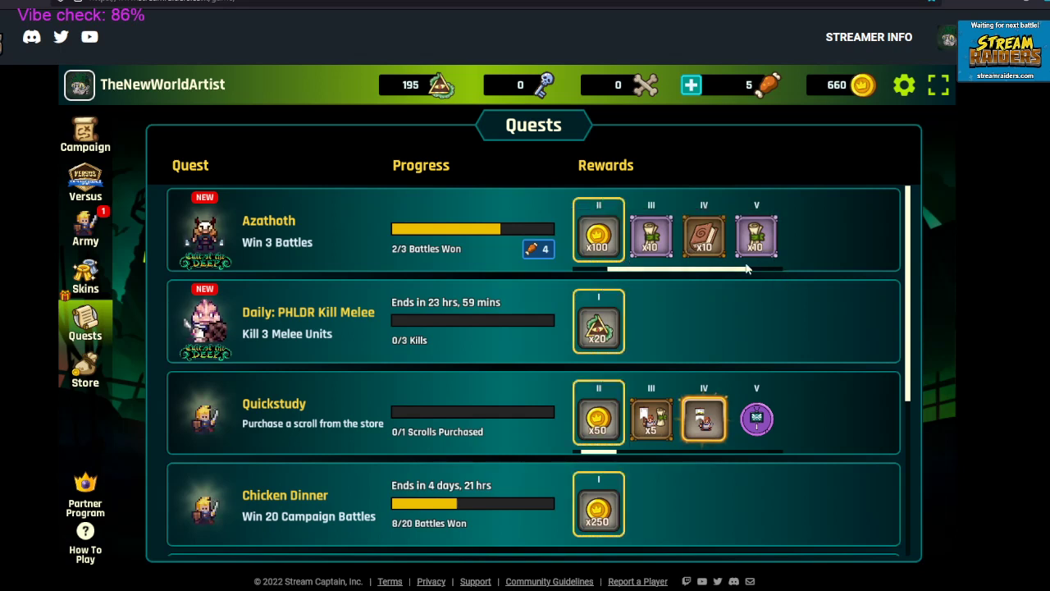
# - Unlock the Flag Bearer unit in the army for 5 coins and 1 scroll and upgrade it to level 2
pyautogui.scroll(-2, 345, 279)
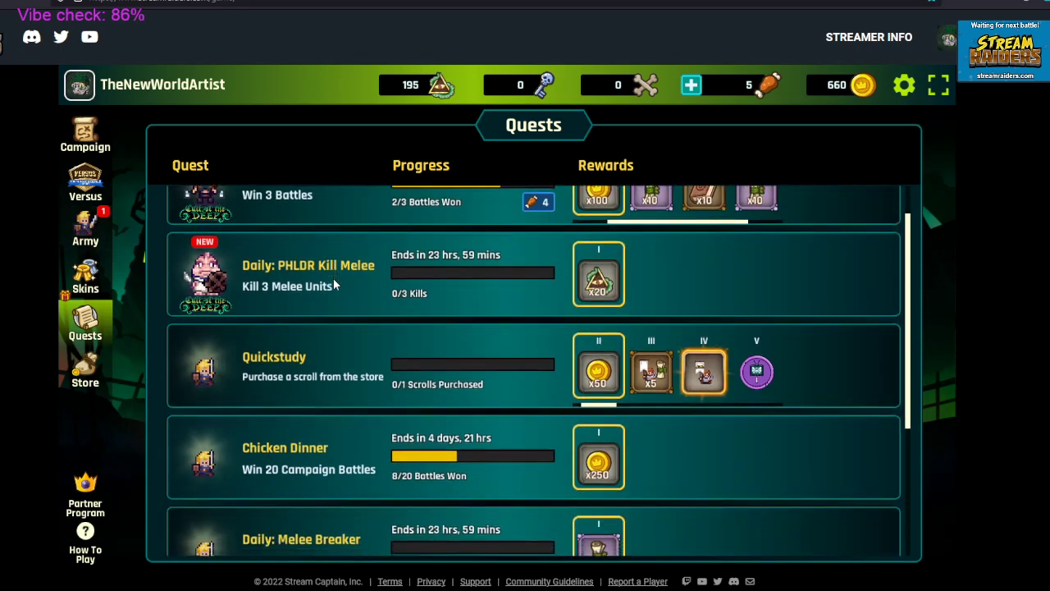
pyautogui.scroll(2, 333, 278)
pyautogui.click(85, 228)
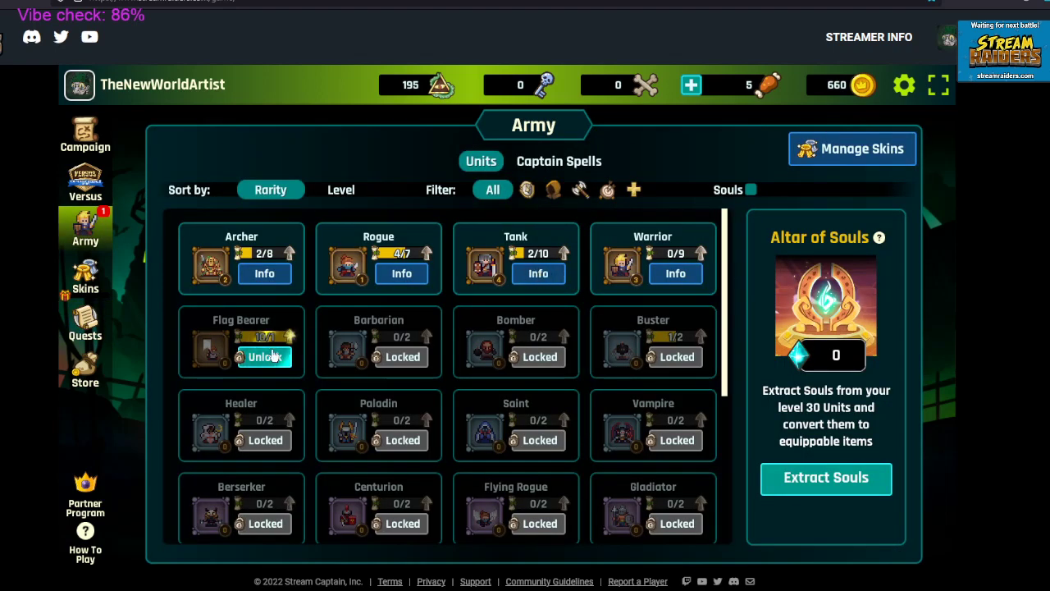
pyautogui.click(274, 356)
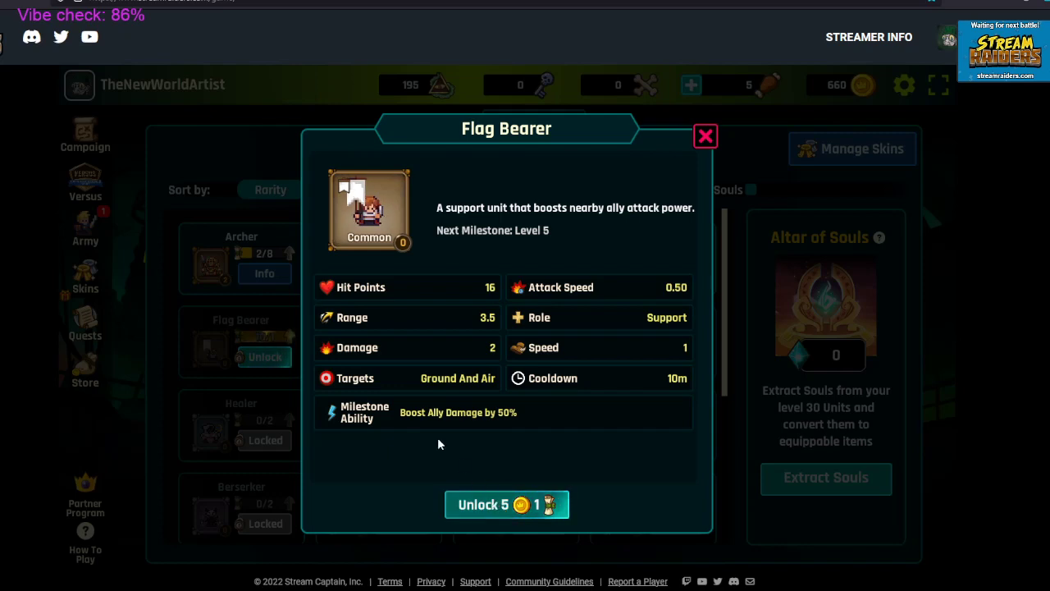
pyautogui.click(506, 503)
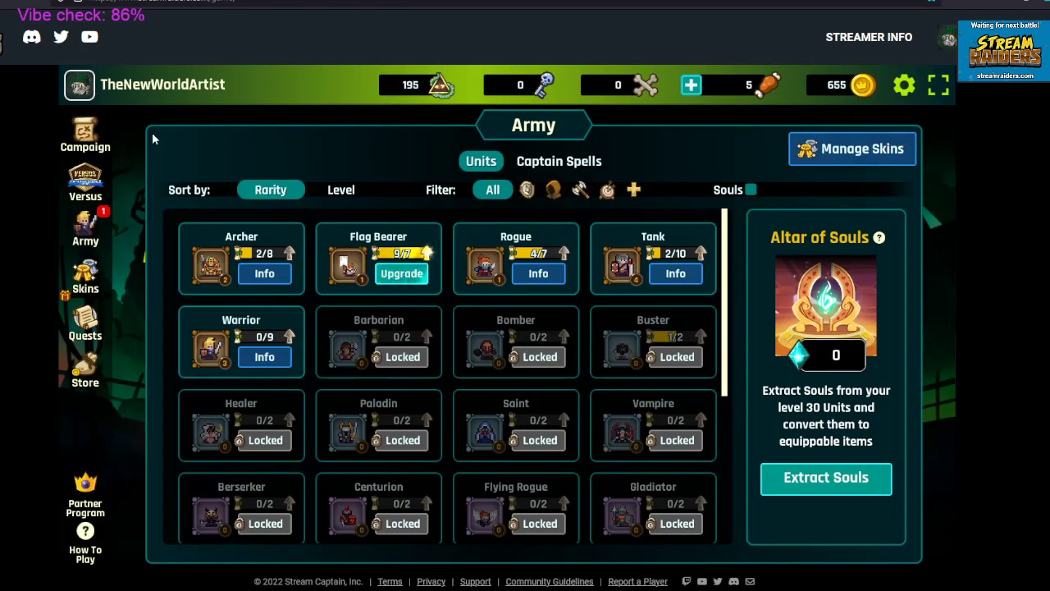
pyautogui.click(398, 273)
pyautogui.click(509, 504)
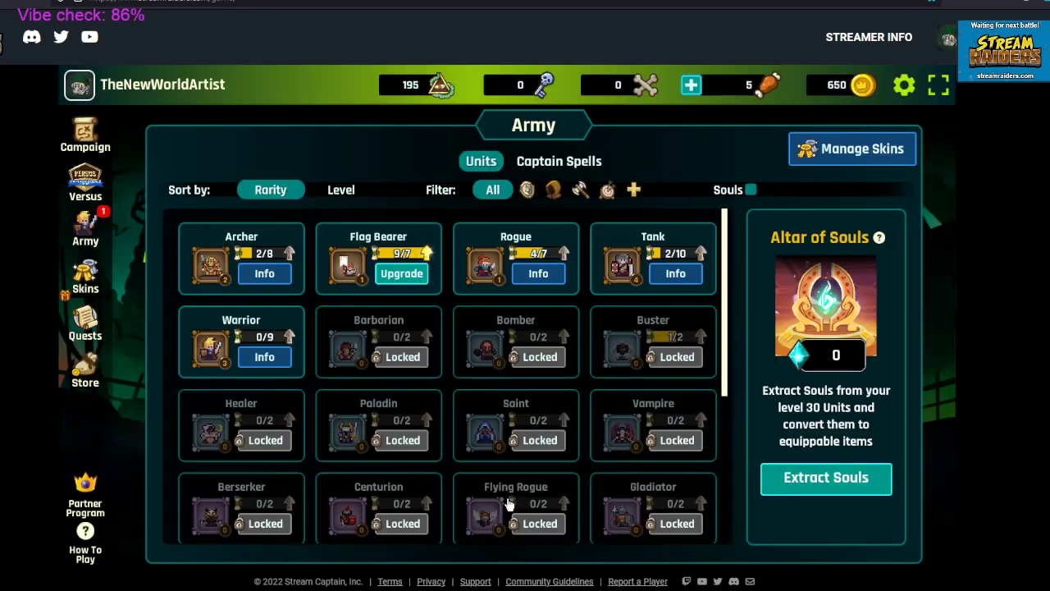
# - Examine the paths, enemy nodes and chests on the Shadow Over the City campaign map with the tier rewards collapsed
pyautogui.click(76, 129)
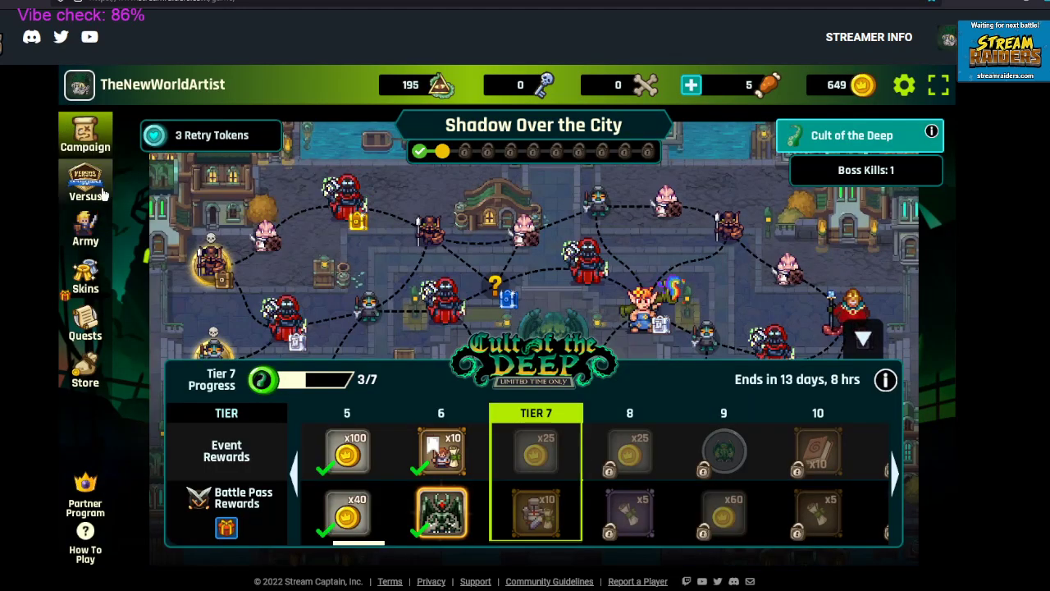
pyautogui.click(863, 338)
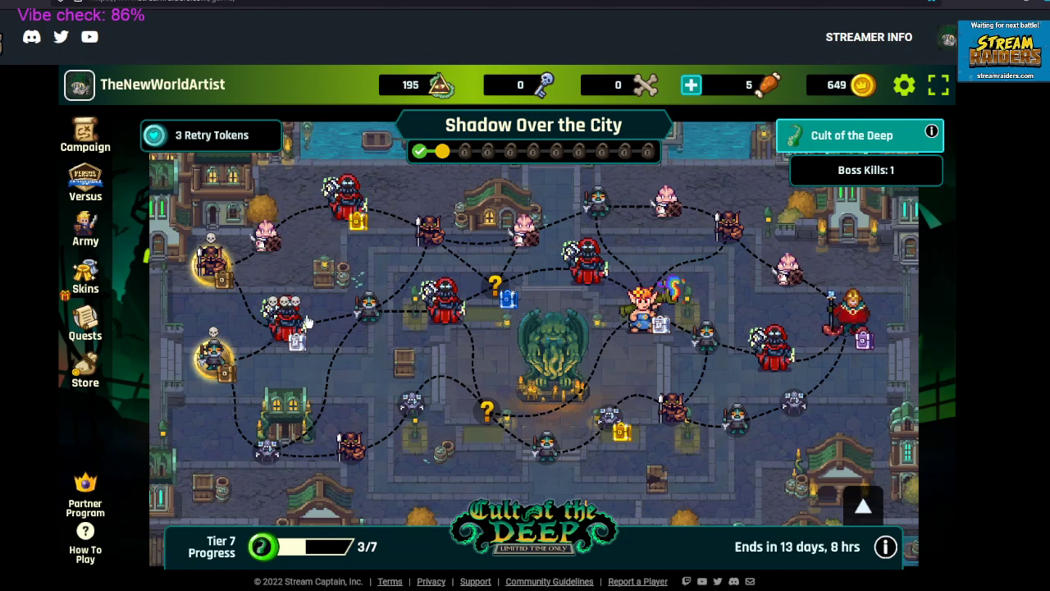
pyautogui.moveTo(621, 287)
pyautogui.moveTo(632, 304)
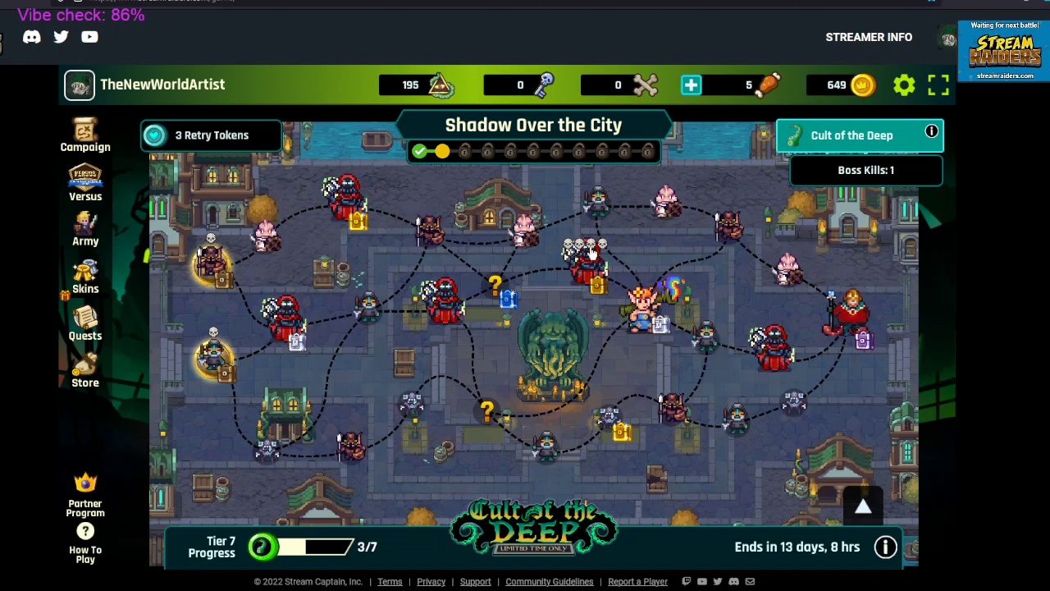
pyautogui.moveTo(868, 322)
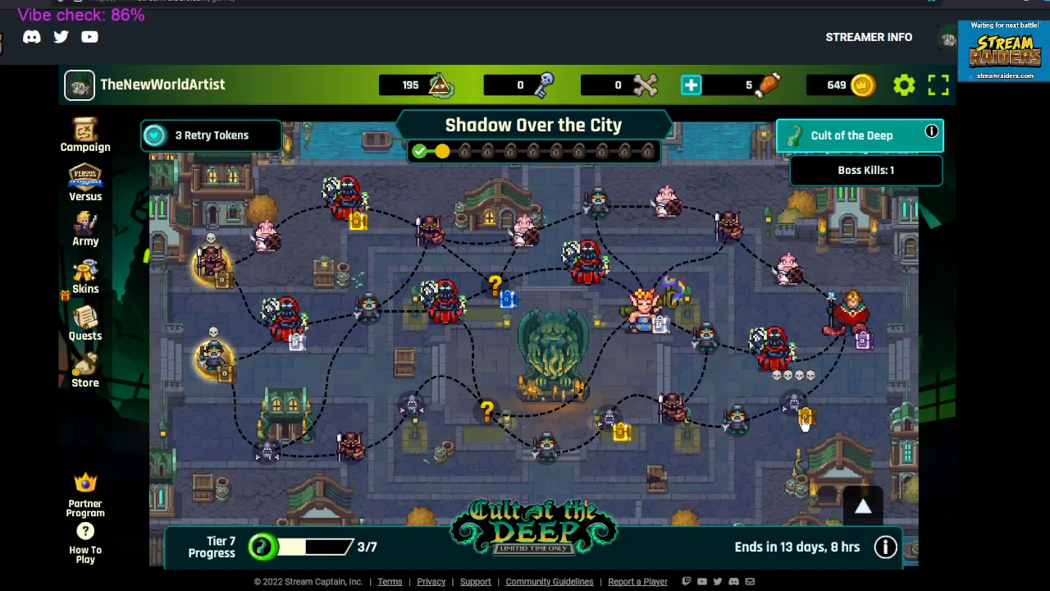
pyautogui.moveTo(519, 451)
pyautogui.moveTo(410, 405)
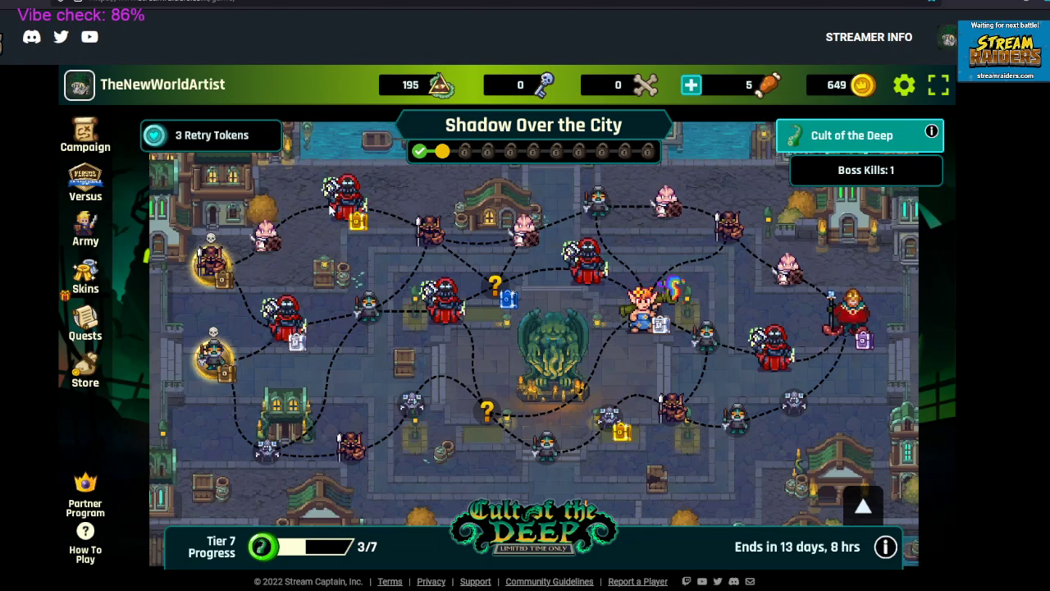
pyautogui.moveTo(552, 239)
pyautogui.moveTo(757, 363)
# - Open the Dunwich Squares battle and place the Bronze Diver Archer as captain on the western strip of the central placement zone
pyautogui.click(757, 363)
pyautogui.click(539, 481)
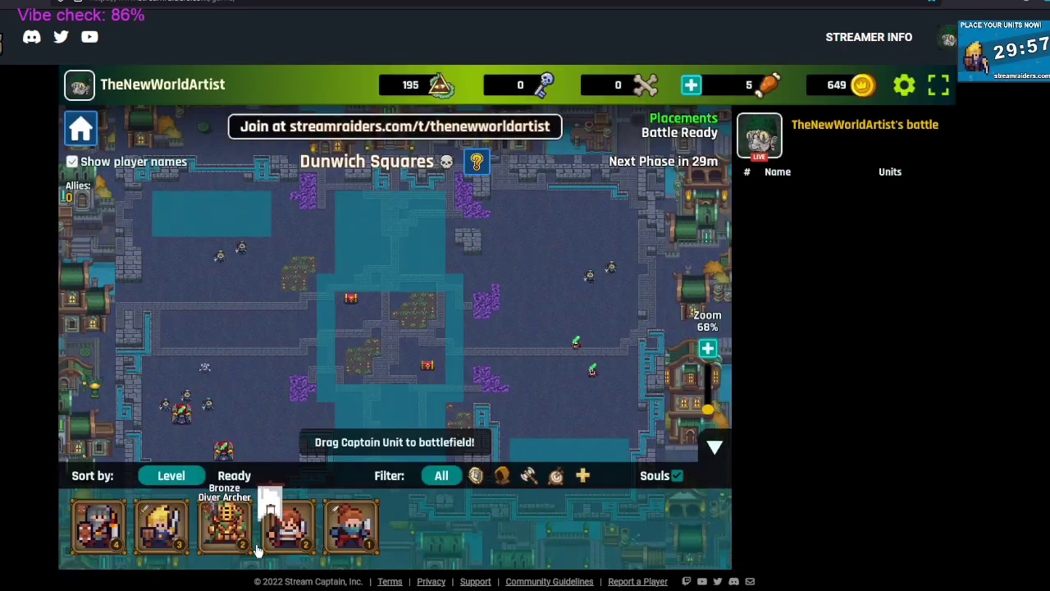
pyautogui.moveTo(289, 525); pyautogui.dragTo(323, 360)
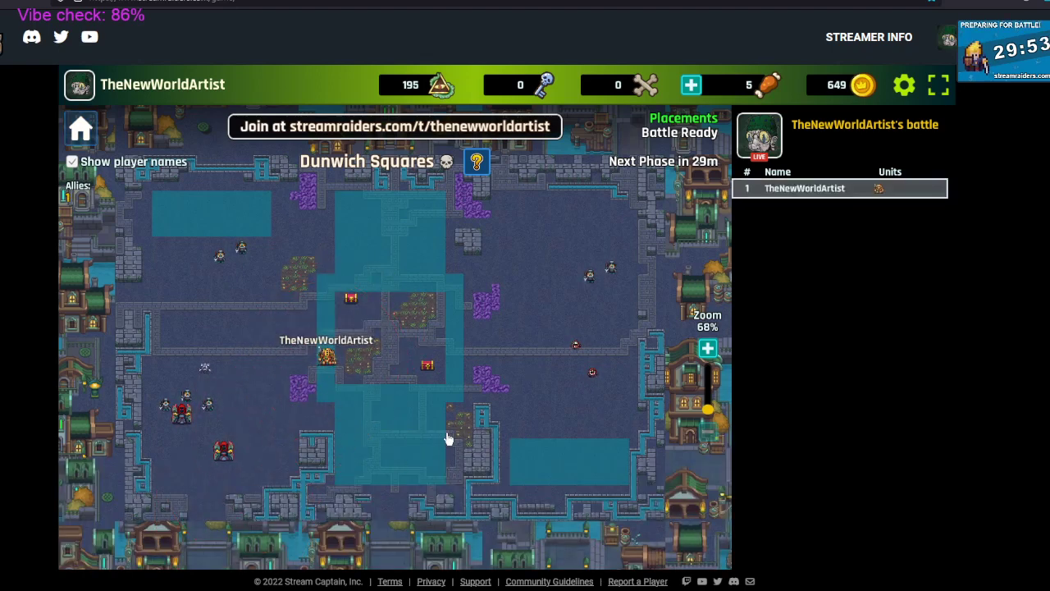
# - Mark the central placement zone of the Dunwich Squares battlefield with the peace-sign battle plan and leave battle planning
pyautogui.click(90, 538)
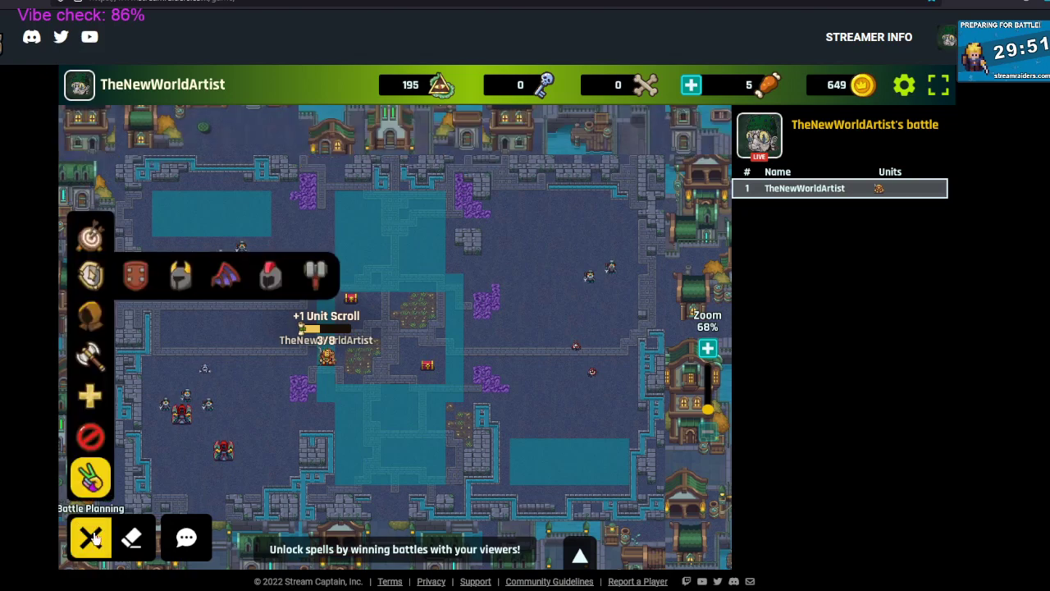
pyautogui.click(394, 386)
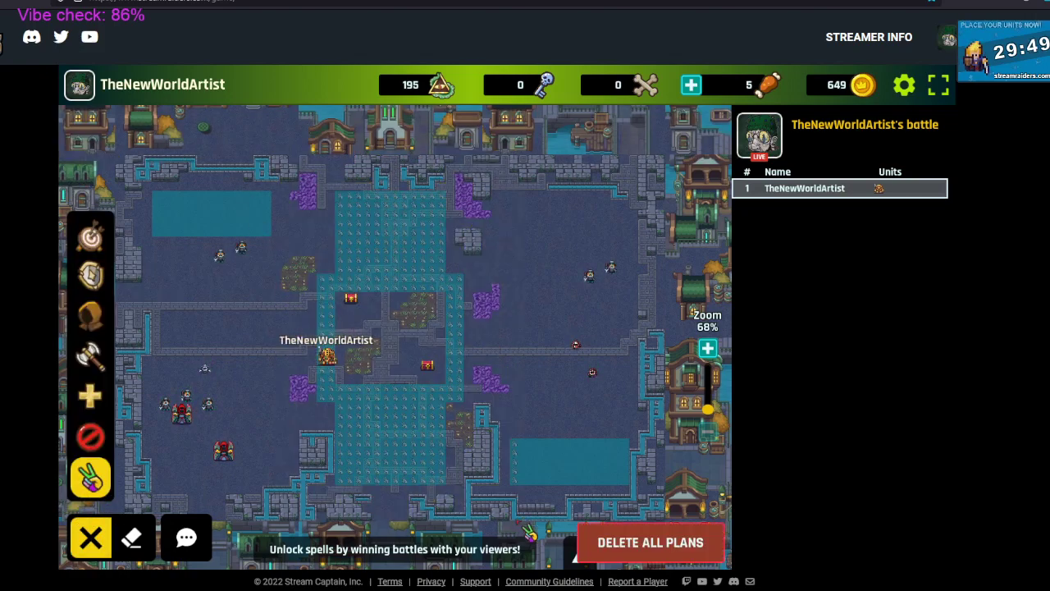
pyautogui.click(105, 535)
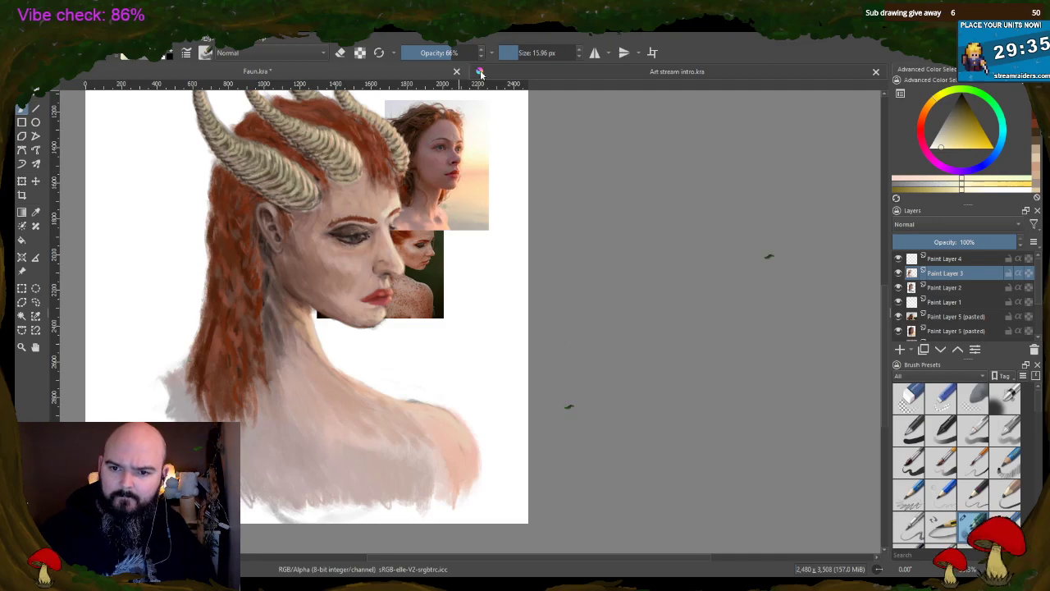
# - Switch back to Krita and paint the hair between the ear and the nearest horn's base with sampled dark and reddish-brown tones
pyautogui.scroll(3, 307, 207)
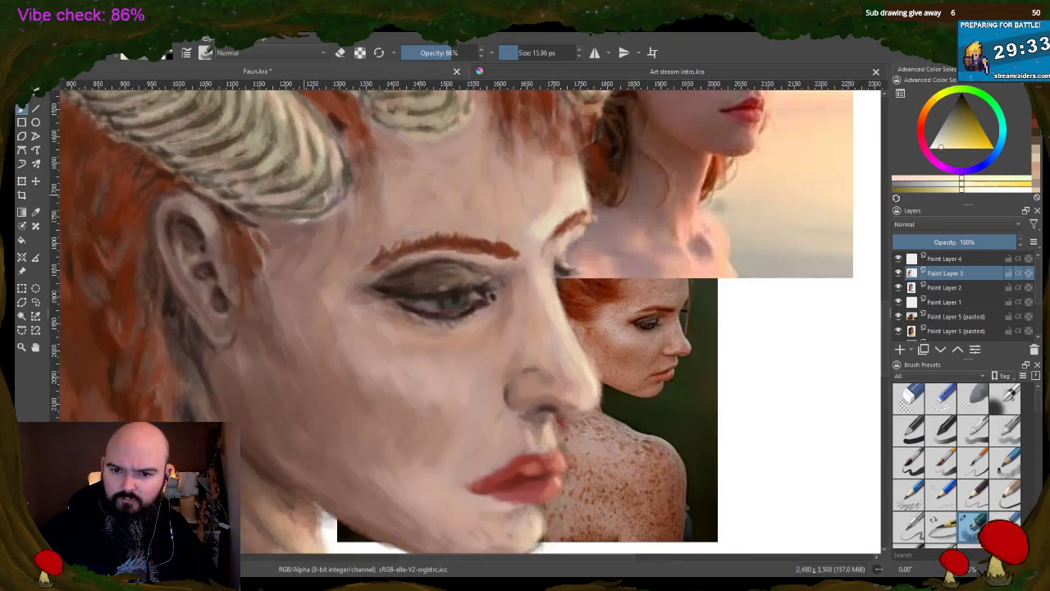
pyautogui.scroll(-2, 325, 176)
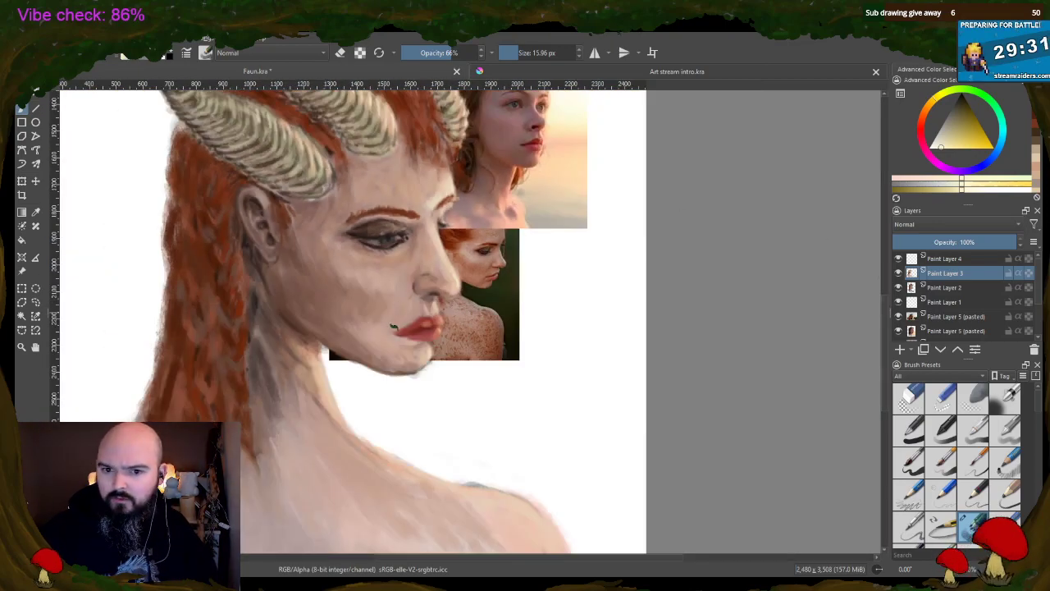
pyautogui.scroll(4, 287, 246)
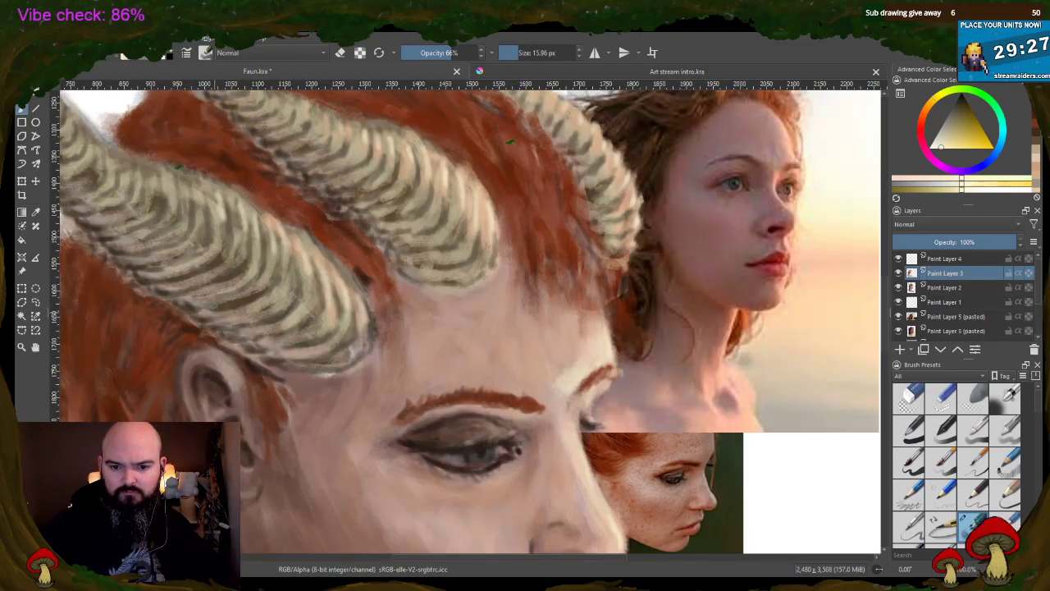
pyautogui.keyDown('ctrl'); pyautogui.click(196, 335); pyautogui.keyUp('ctrl')
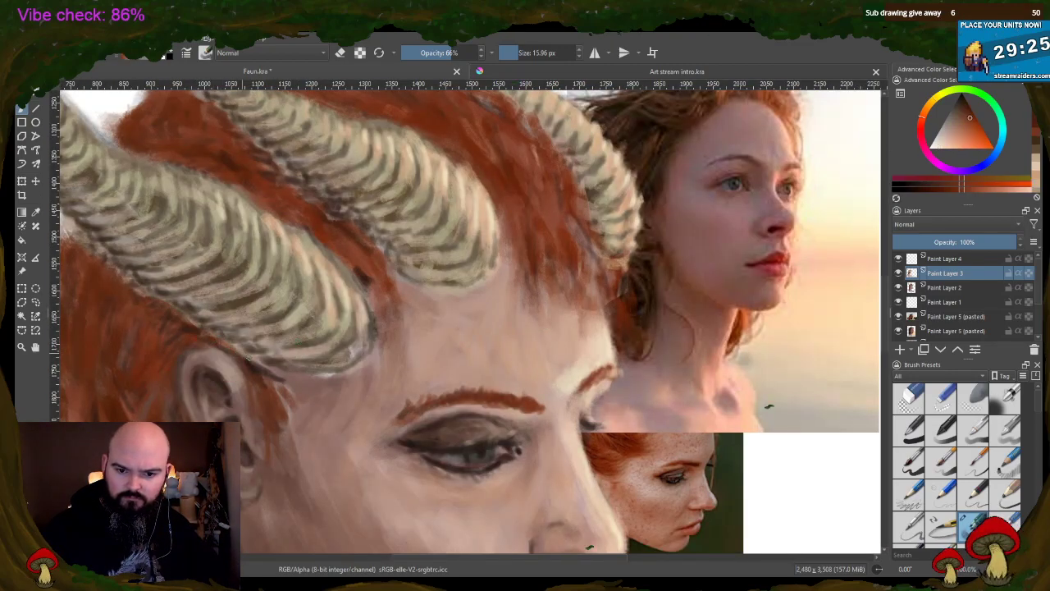
pyautogui.keyDown('ctrl'); pyautogui.click(271, 382); pyautogui.keyUp('ctrl')
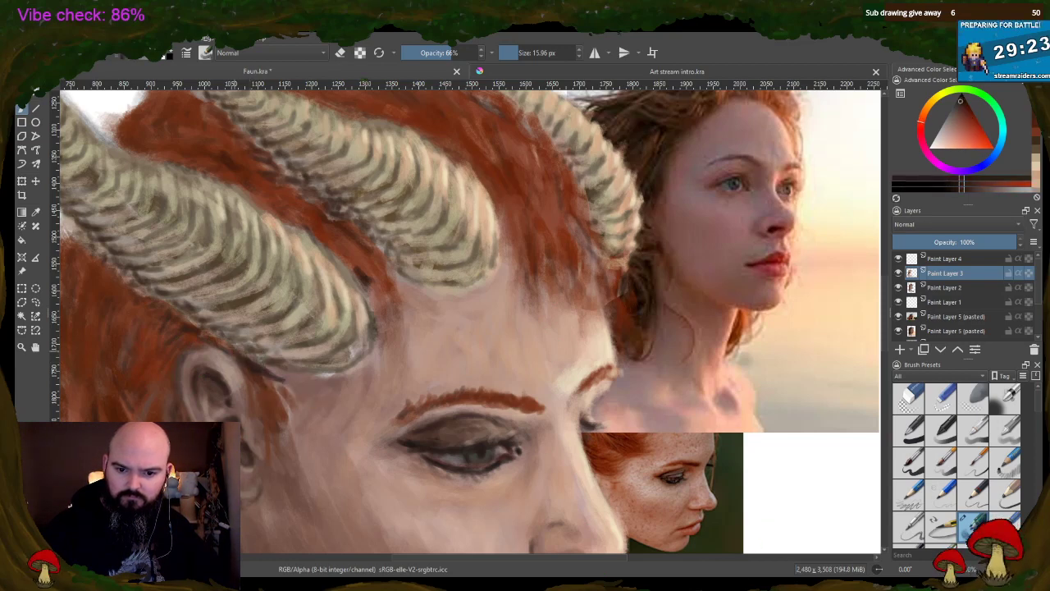
pyautogui.keyDown('ctrl'); pyautogui.click(245, 386); pyautogui.keyUp('ctrl')
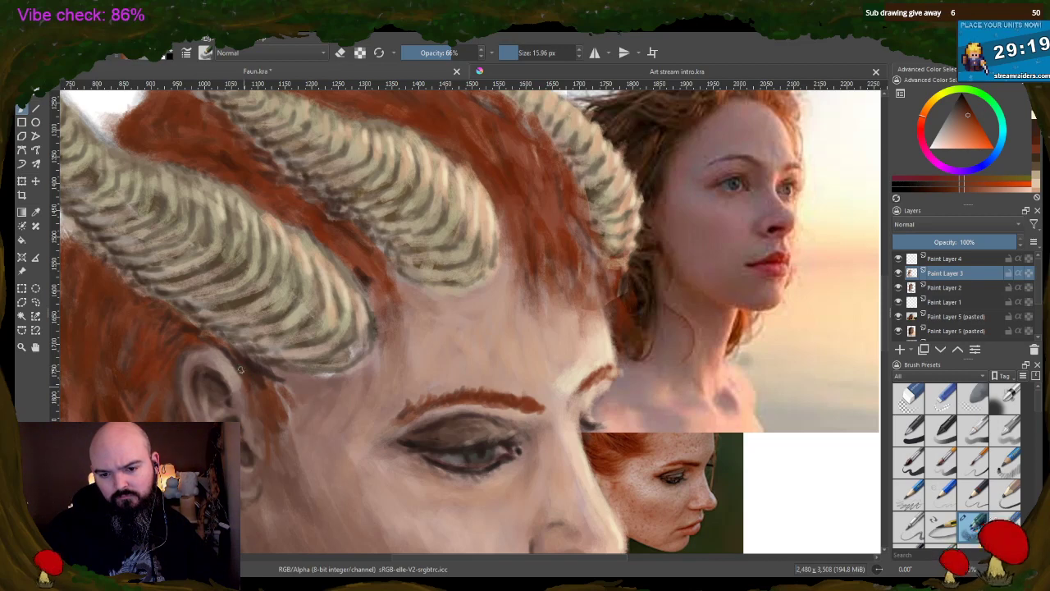
# - Paint reddish-brown hair strands along the forehead hairline between the horns, using colours sampled from the surrounding hair
pyautogui.keyDown('ctrl'); pyautogui.click(407, 289); pyautogui.keyUp('ctrl')
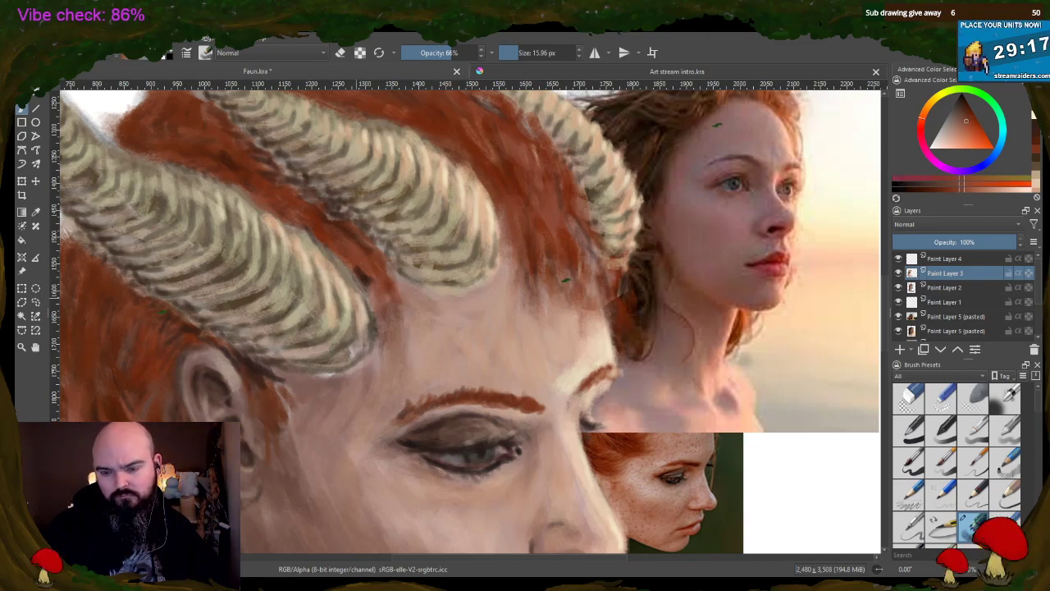
pyautogui.keyDown('ctrl'); pyautogui.click(546, 220); pyautogui.keyUp('ctrl')
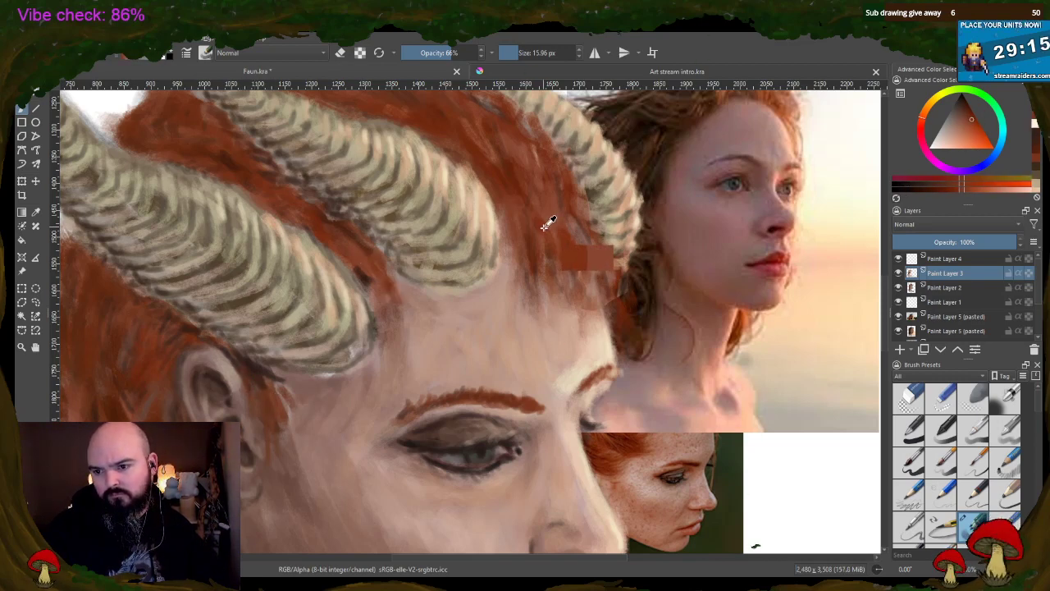
pyautogui.keyDown('ctrl'); pyautogui.click(250, 364); pyautogui.keyUp('ctrl')
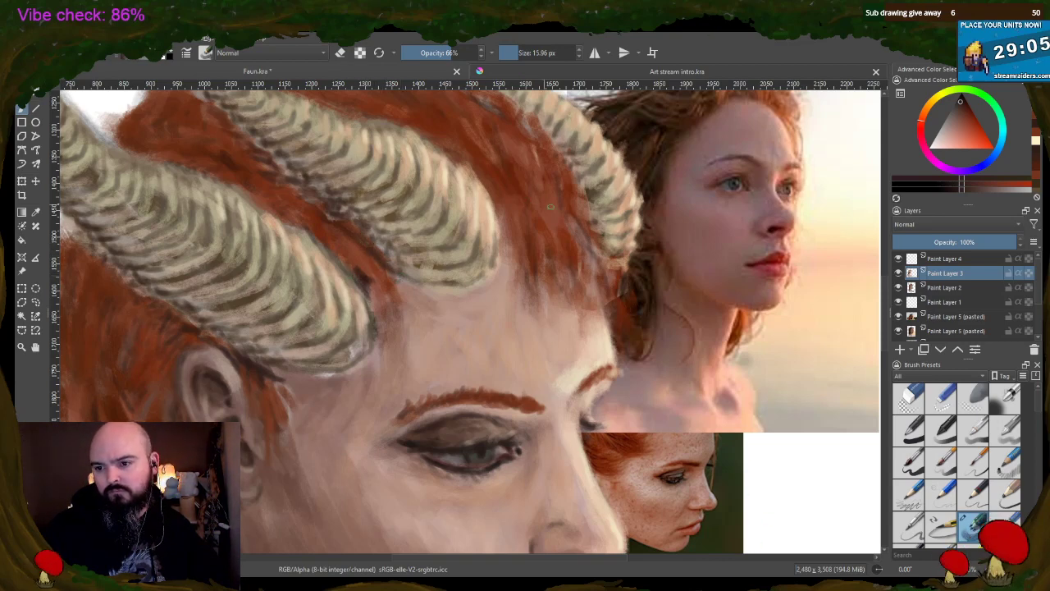
pyautogui.keyDown('ctrl'); pyautogui.click(547, 228); pyautogui.keyUp('ctrl')
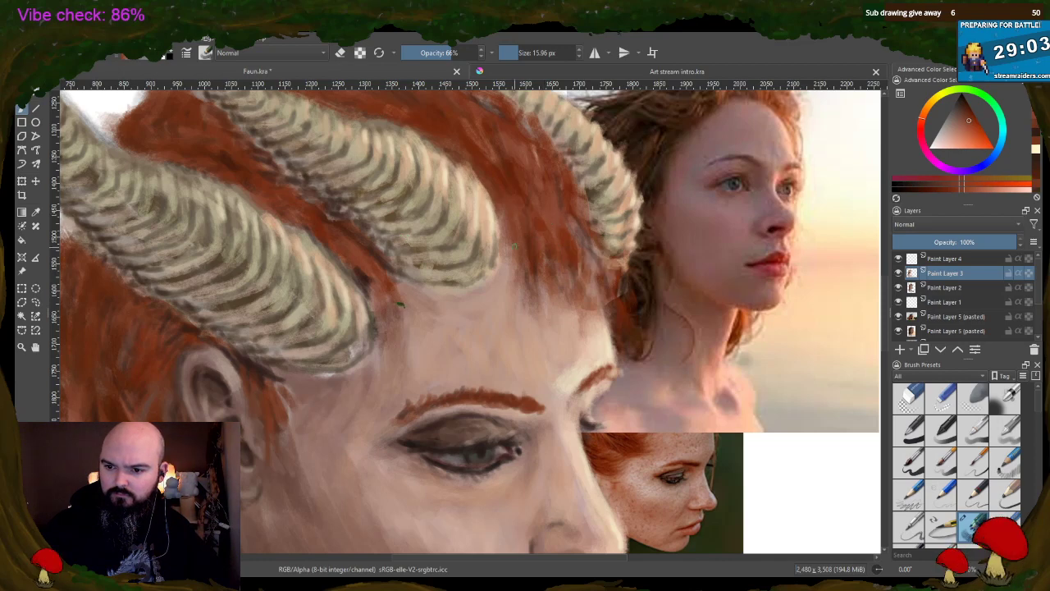
pyautogui.keyDown('ctrl'); pyautogui.click(566, 234); pyautogui.keyUp('ctrl')
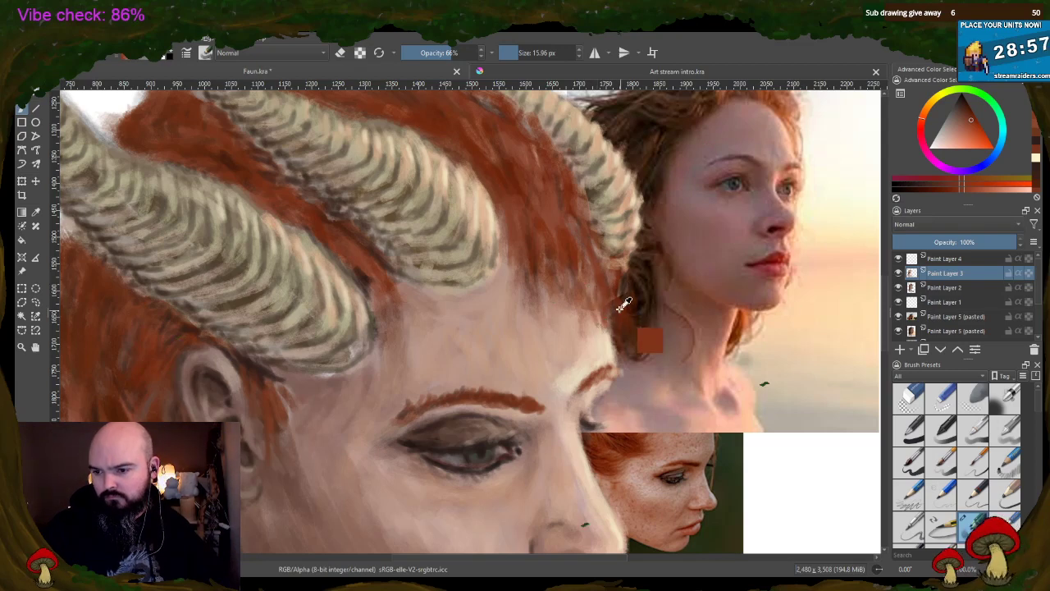
pyautogui.keyDown('ctrl'); pyautogui.click(615, 293); pyautogui.keyUp('ctrl')
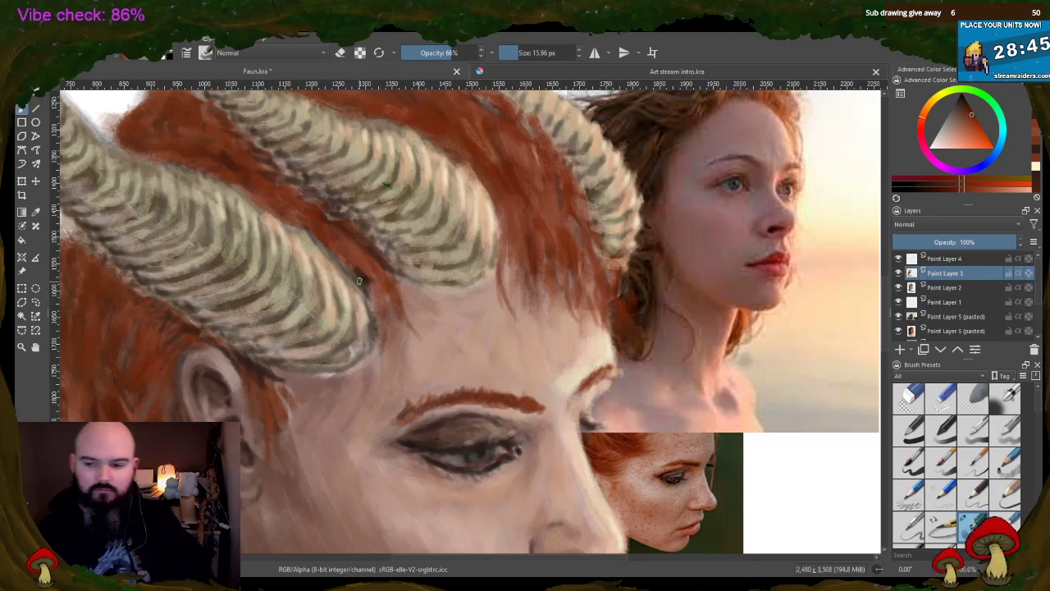
# - Fill and blend the reddish-brown hair across the crown of the head between the horns on Paint Layer 3
pyautogui.scroll(-2, 540, 276)
pyautogui.scroll(2, 533, 213)
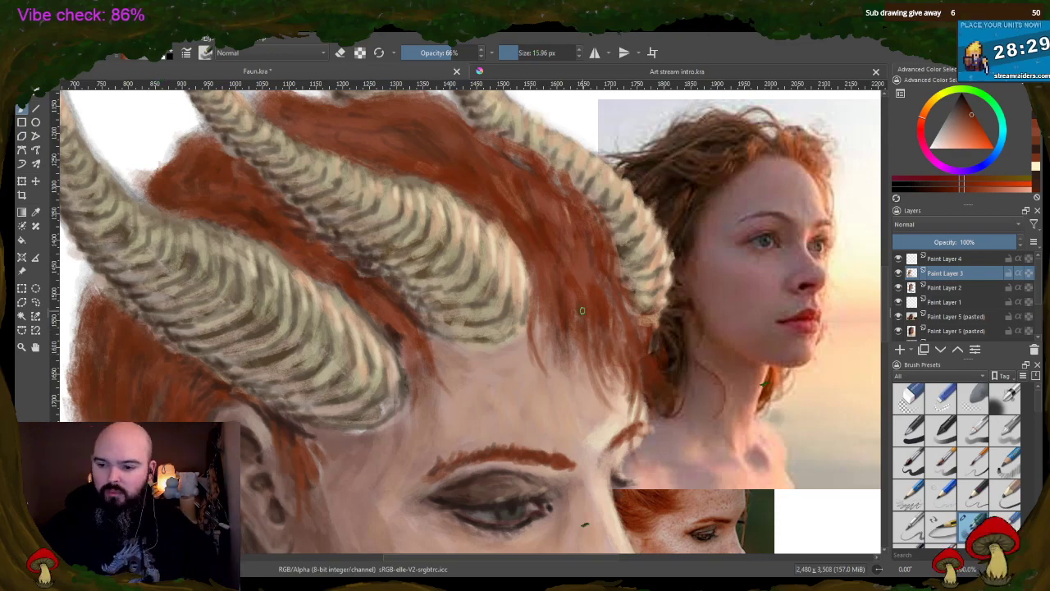
pyautogui.scroll(-3, 582, 310)
pyautogui.scroll(1, 565, 258)
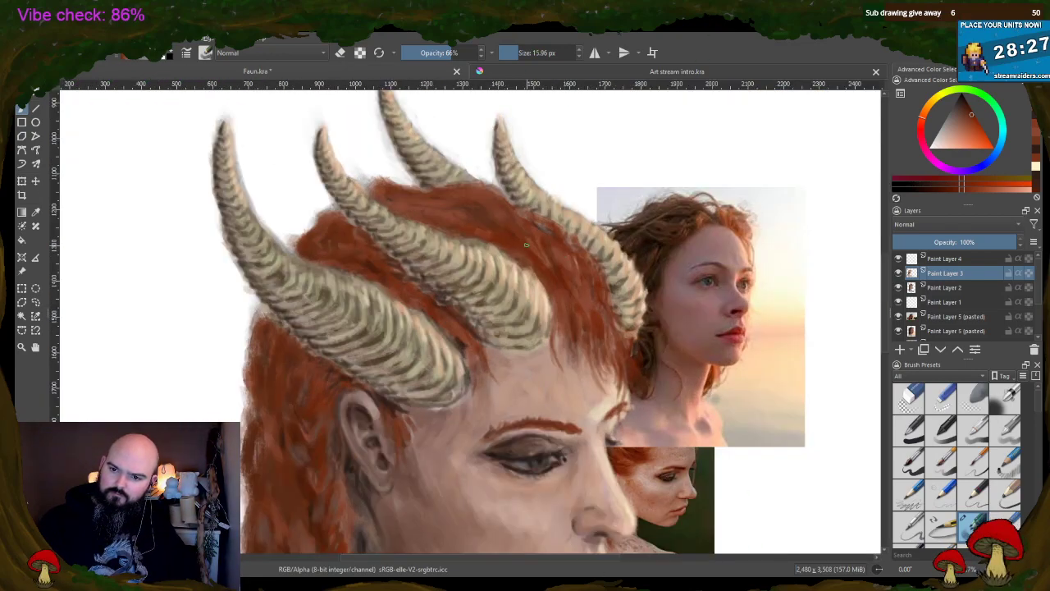
pyautogui.scroll(1, 526, 244)
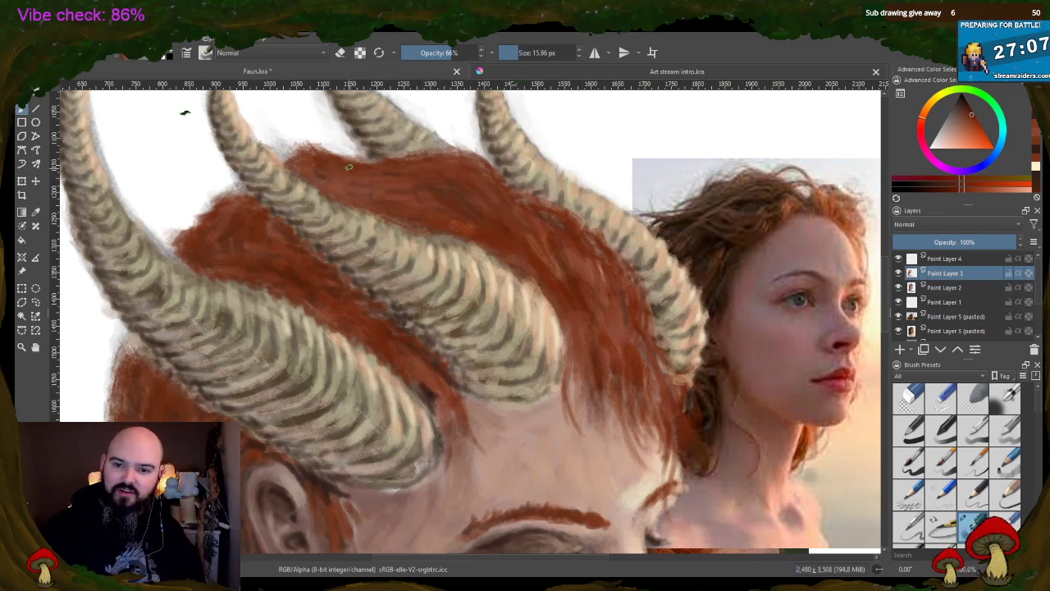
# - On Paint Layer 2, brush reddish-brown hair outward around the rear horn's base with a 42.76 px brush
pyautogui.scroll(-2, 417, 168)
pyautogui.scroll(-2, 420, 170)
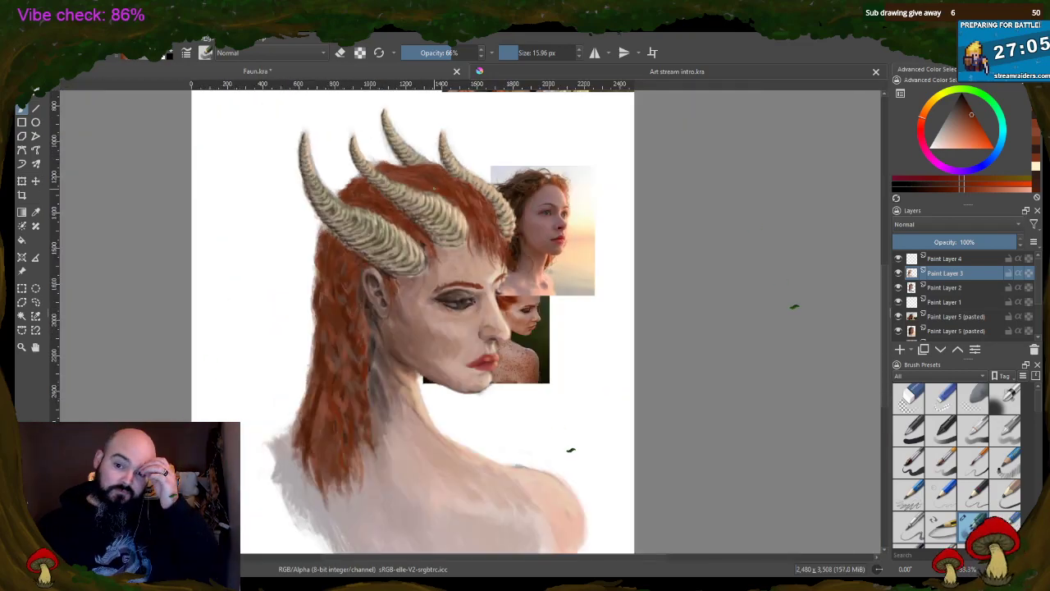
pyautogui.scroll(2, 420, 171)
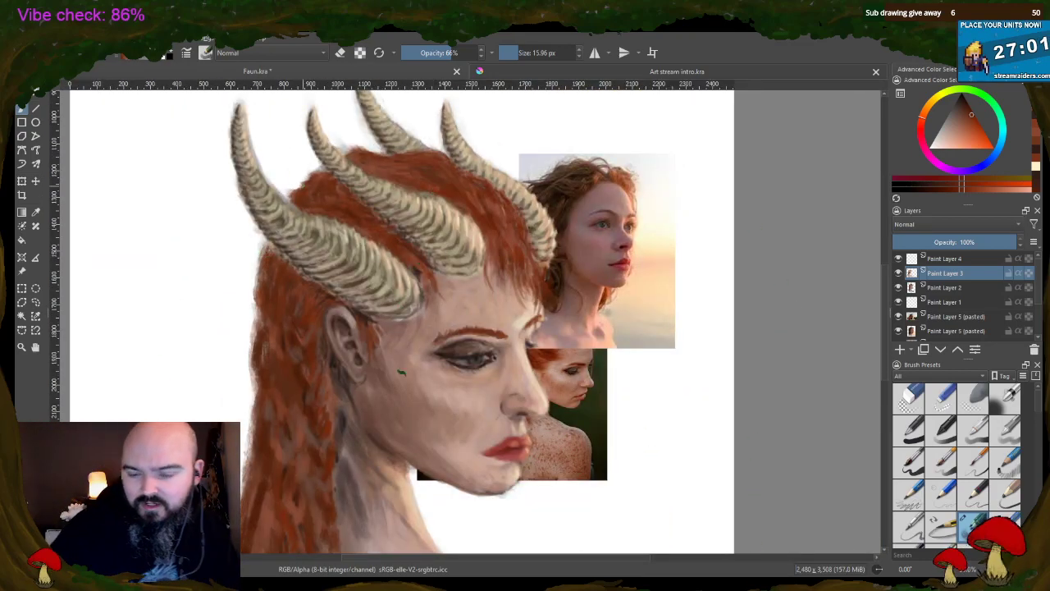
pyautogui.scroll(-2, 399, 306)
pyautogui.scroll(2, 378, 271)
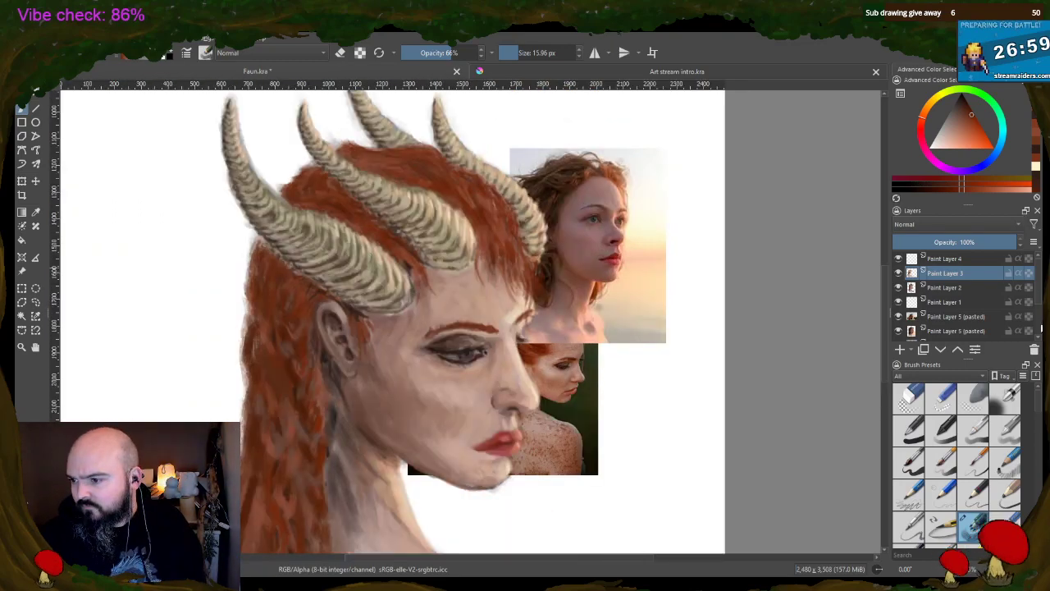
pyautogui.click(936, 287)
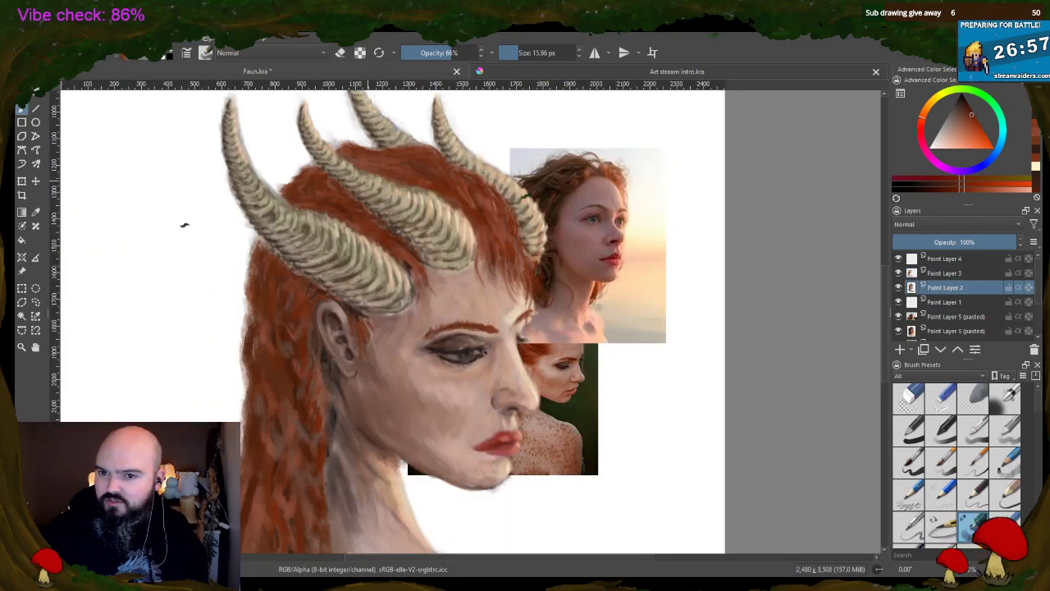
pyautogui.click(520, 51)
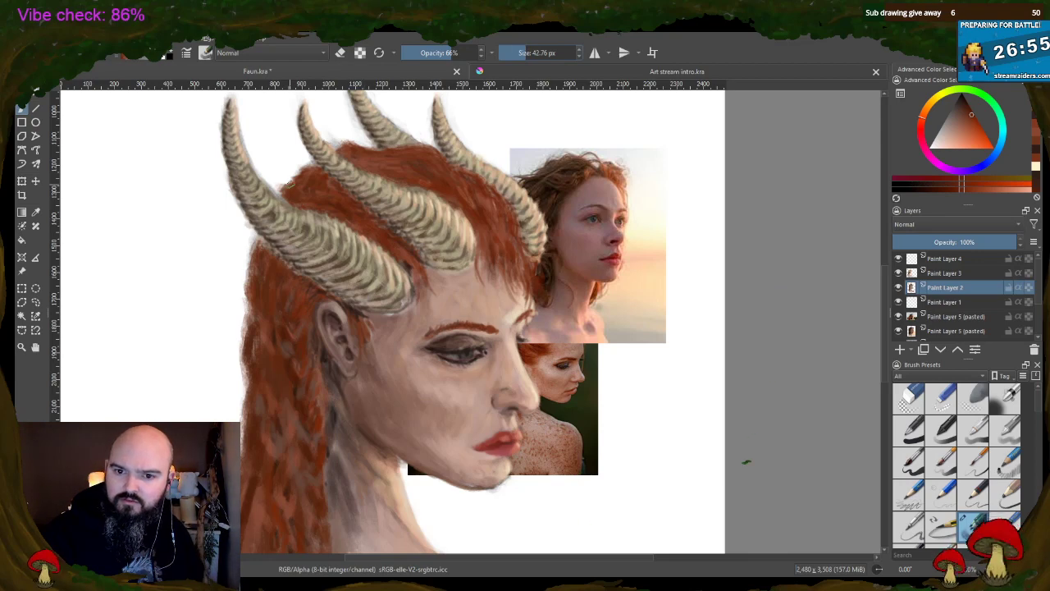
pyautogui.moveTo(249, 230); pyautogui.dragTo(246, 279)
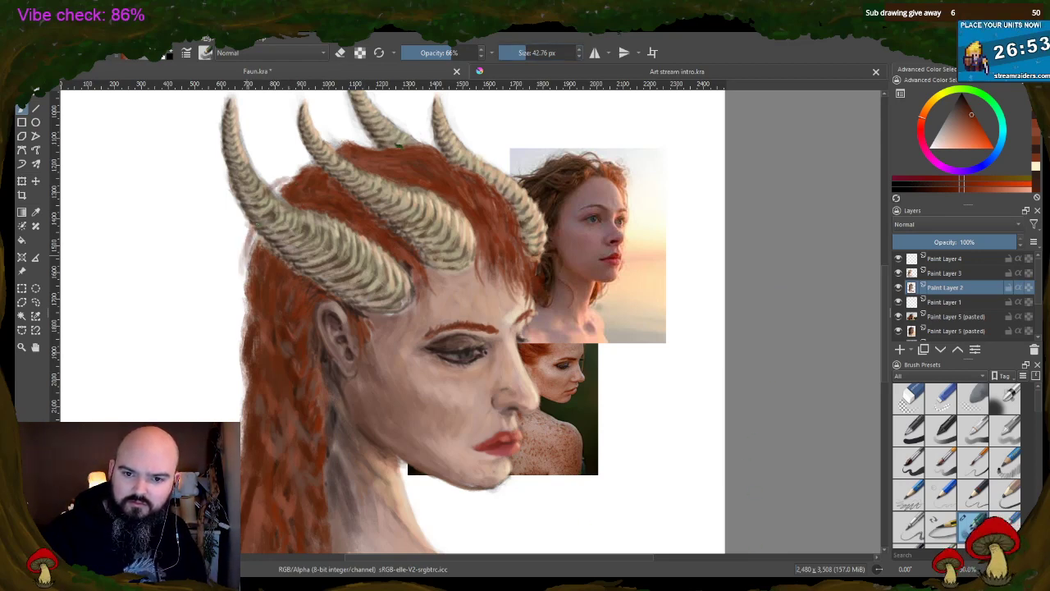
pyautogui.moveTo(250, 233)
pyautogui.mouseDown()
pyautogui.moveTo(240, 319)
pyautogui.moveTo(241, 293)
pyautogui.mouseUp()
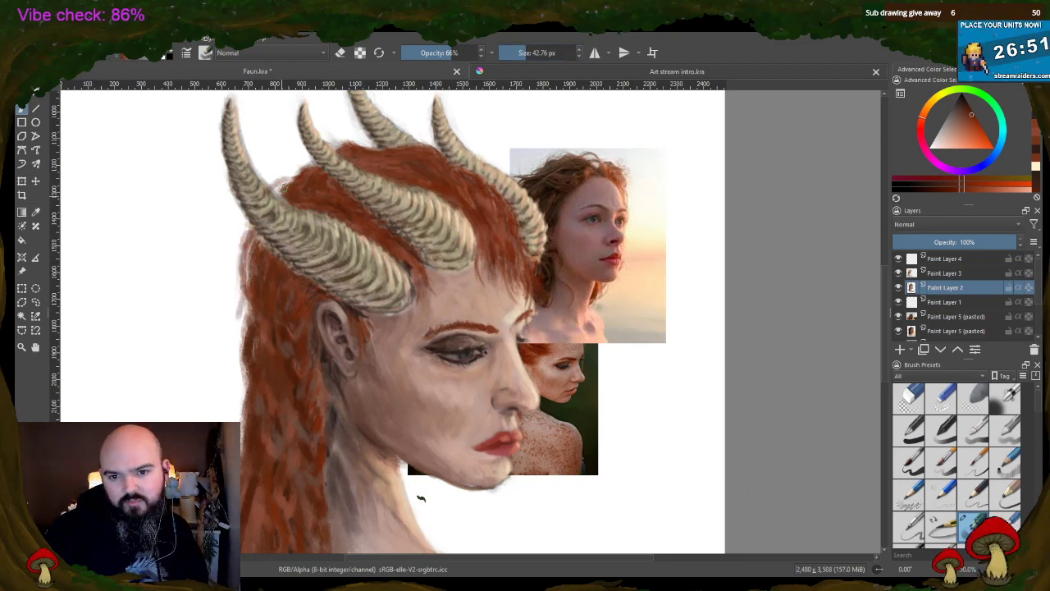
pyautogui.moveTo(292, 177)
pyautogui.mouseDown()
pyautogui.moveTo(276, 195)
pyautogui.moveTo(291, 168)
pyautogui.moveTo(297, 182)
pyautogui.moveTo(285, 196)
pyautogui.mouseUp()
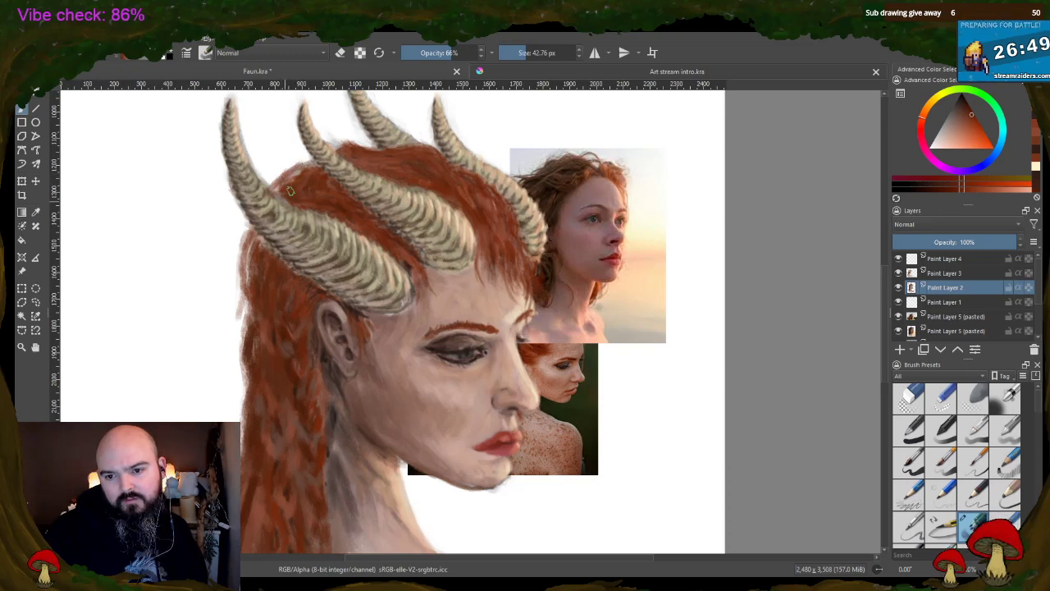
# - Extend the hair's outer edge down the back of the head with long reddish-brown strands and fill the edge behind the rear horn
pyautogui.moveTo(247, 247); pyautogui.dragTo(238, 327)
pyautogui.moveTo(244, 270)
pyautogui.mouseDown()
pyautogui.moveTo(243, 379)
pyautogui.moveTo(230, 373)
pyautogui.mouseUp()
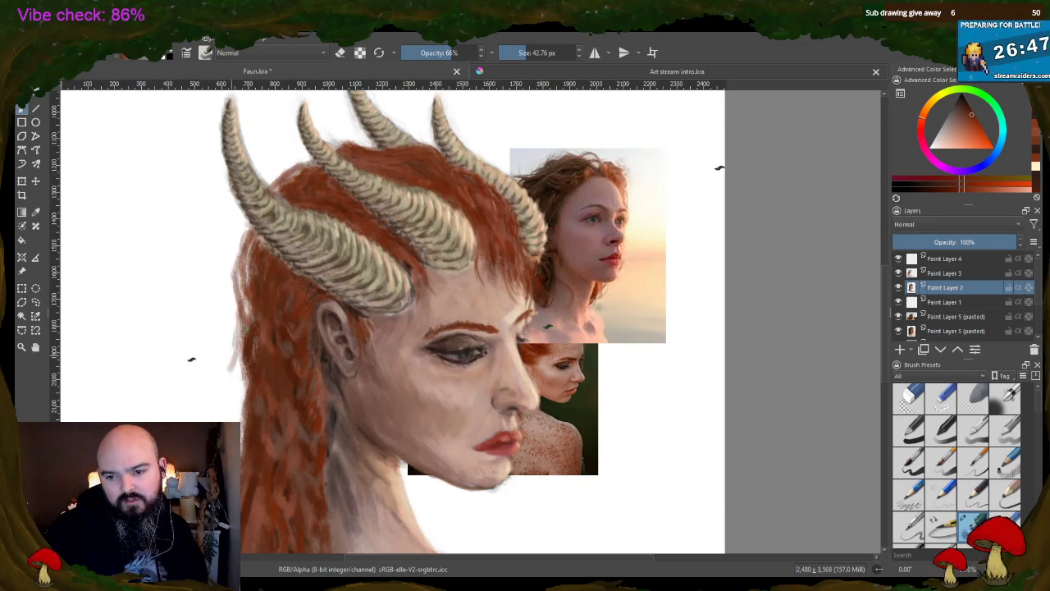
pyautogui.moveTo(248, 329); pyautogui.dragTo(239, 376)
pyautogui.moveTo(245, 258); pyautogui.dragTo(238, 320)
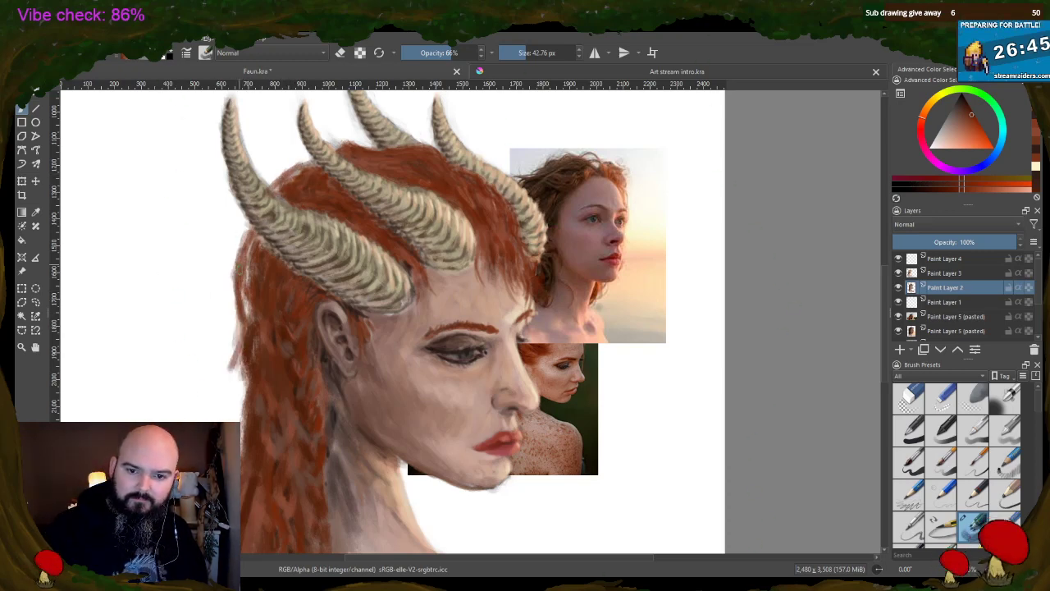
pyautogui.moveTo(248, 231); pyautogui.dragTo(243, 274)
pyautogui.moveTo(251, 230); pyautogui.dragTo(236, 411)
pyautogui.moveTo(240, 364); pyautogui.dragTo(230, 416)
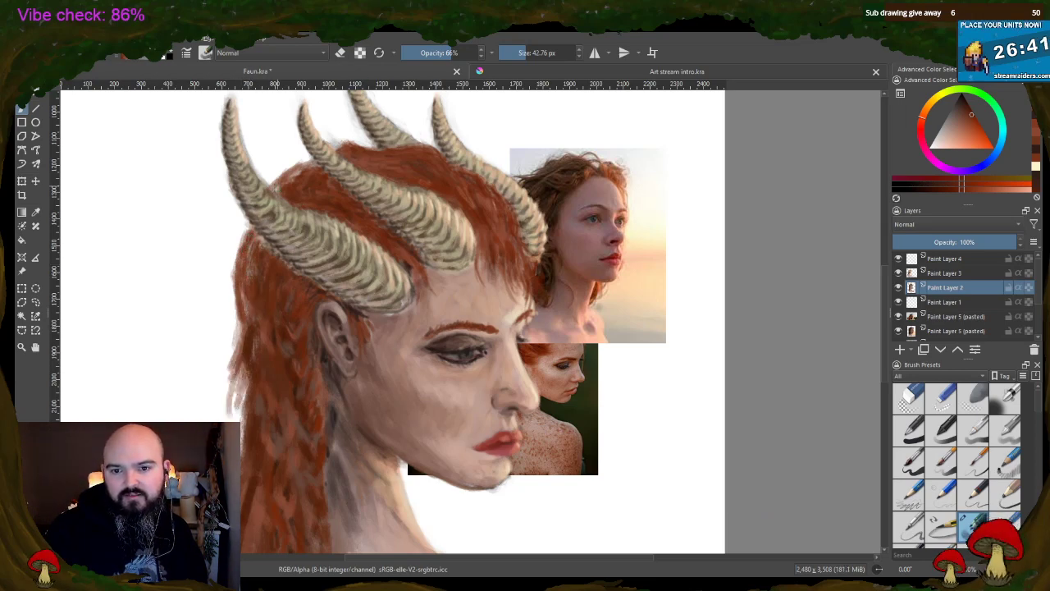
pyautogui.moveTo(280, 185); pyautogui.dragTo(291, 167)
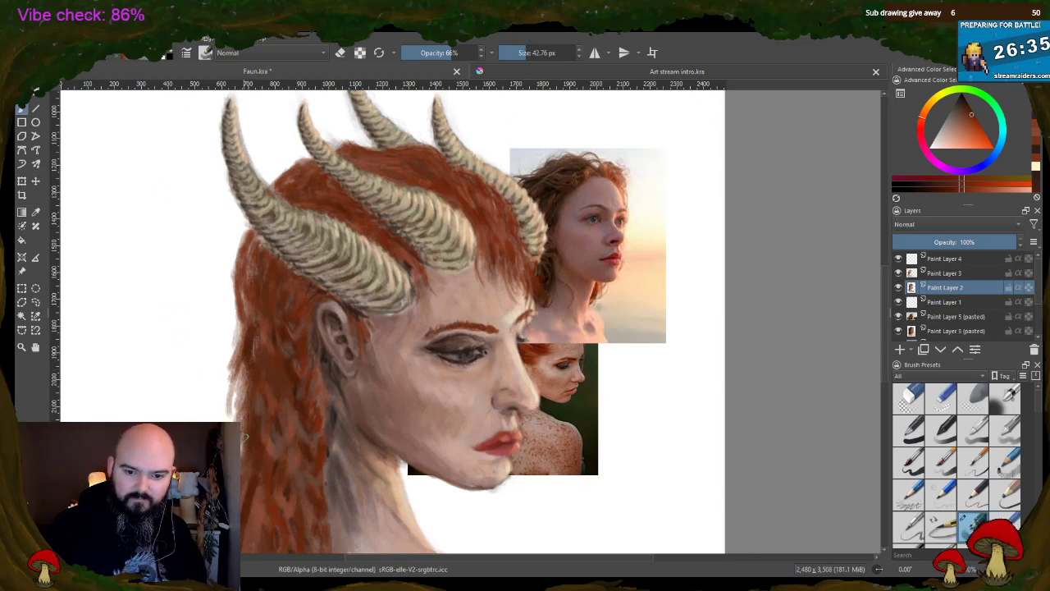
# - Darken the back edge of the hair with a sampled reddish-brown, refining strands with an 18.77 px brush
pyautogui.moveTo(244, 413)
pyautogui.mouseDown()
pyautogui.moveTo(239, 320)
pyautogui.moveTo(249, 340)
pyautogui.mouseUp()
pyautogui.keyDown('ctrl'); pyautogui.click(252, 344); pyautogui.keyUp('ctrl')
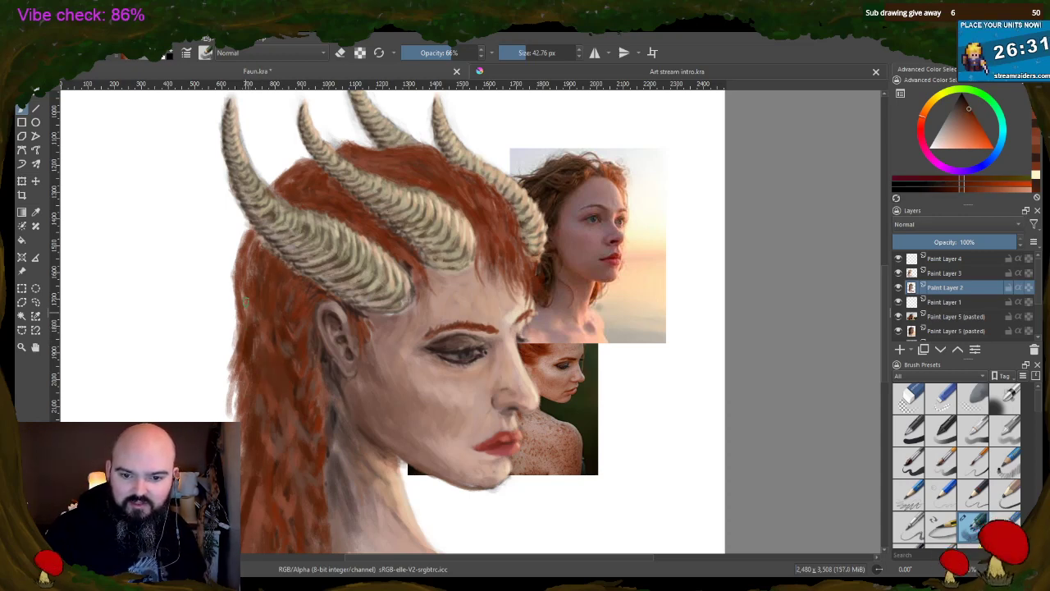
pyautogui.moveTo(241, 289); pyautogui.dragTo(250, 322)
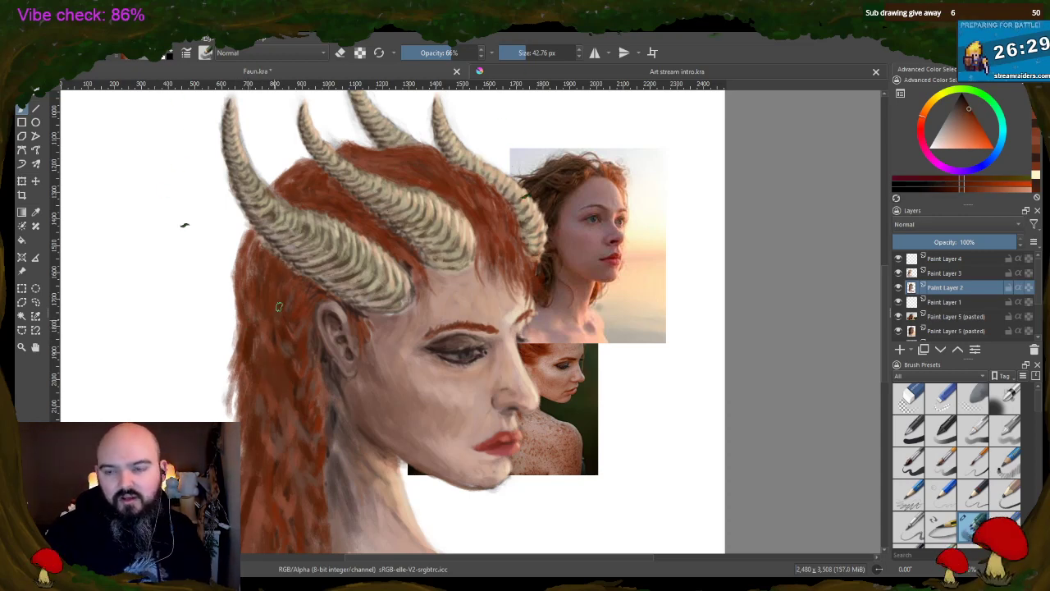
pyautogui.click(513, 53)
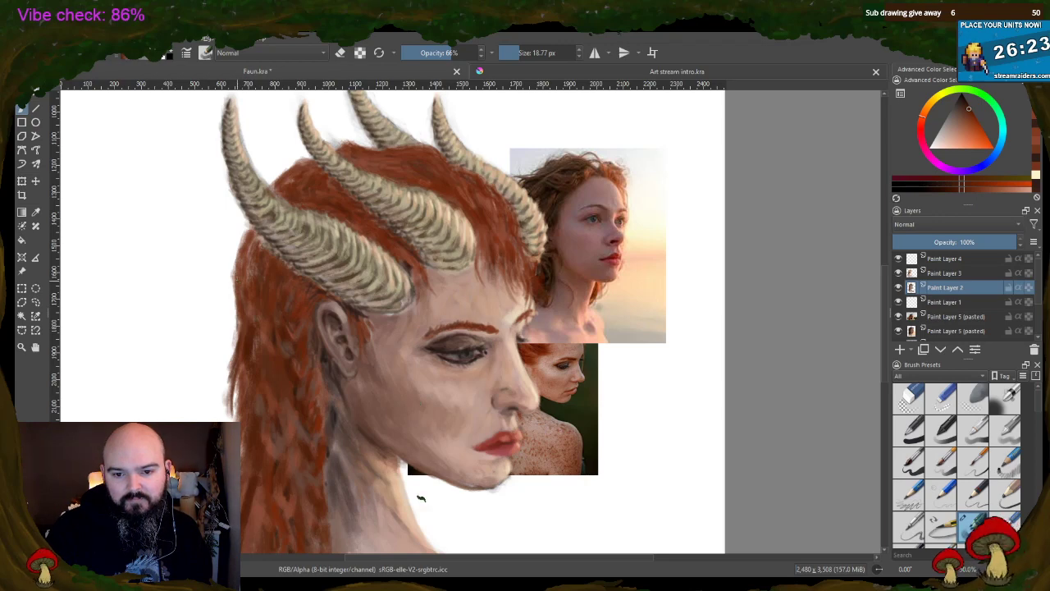
pyautogui.moveTo(237, 279); pyautogui.dragTo(239, 339)
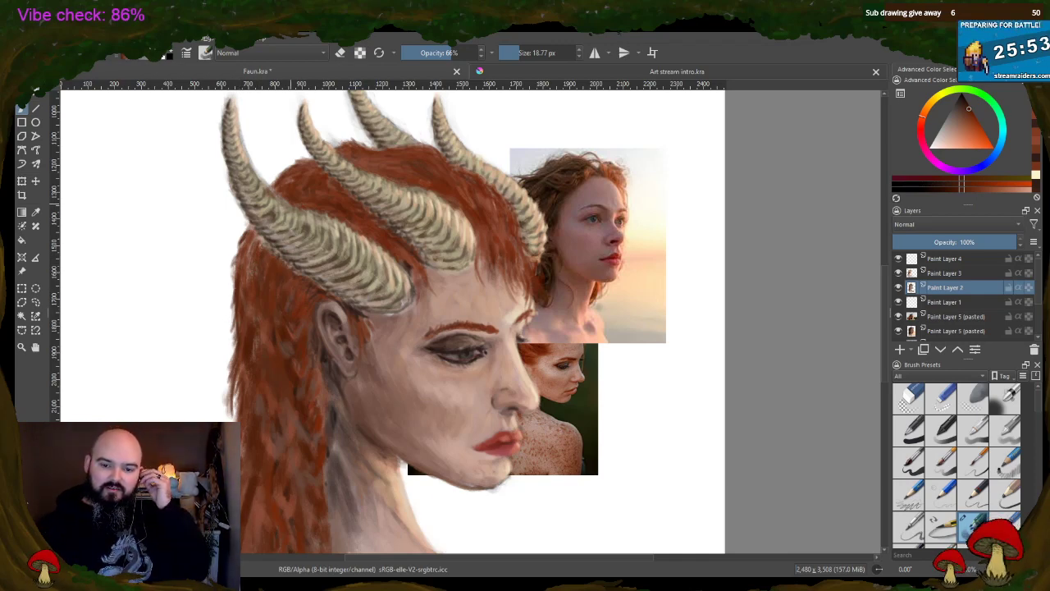
# - On Paint Layer 3, blend the hair behind the ear with reddish-brown tones sampled from the surrounding hair
pyautogui.scroll(-3, 715, 127)
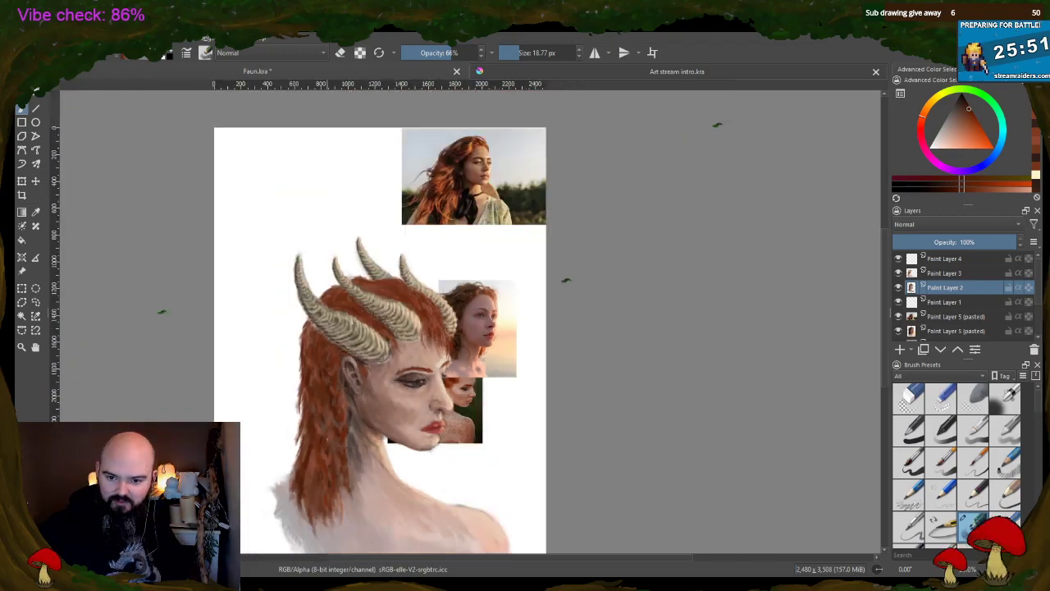
pyautogui.scroll(3, 750, 230)
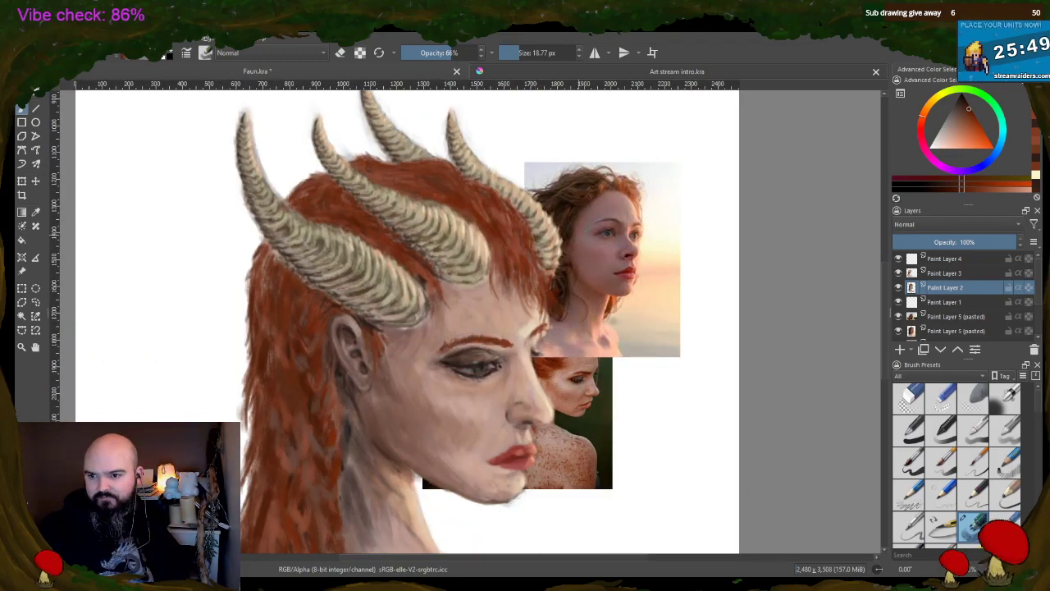
pyautogui.scroll(2, 474, 210)
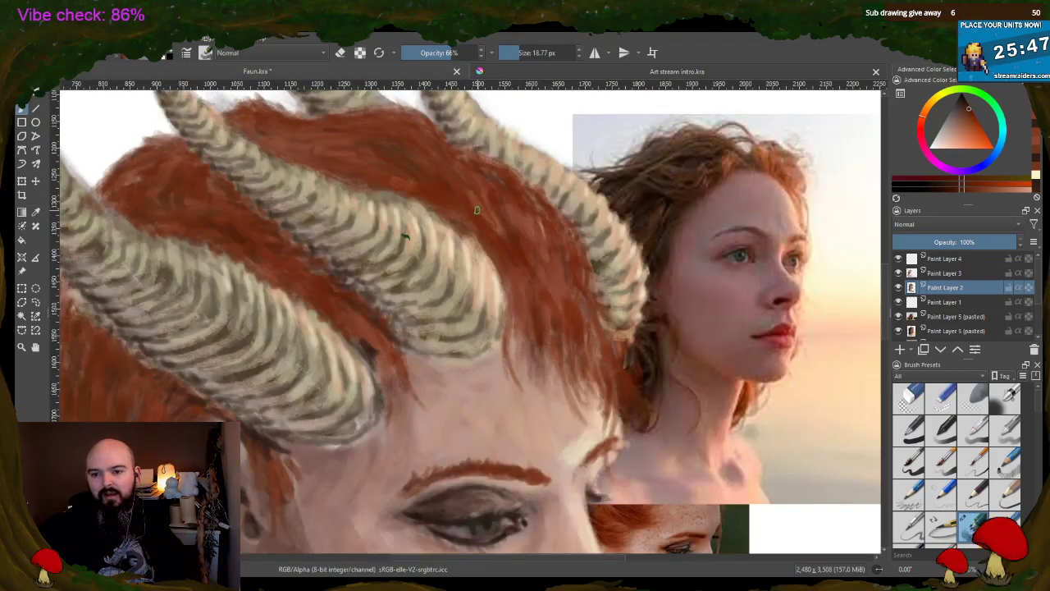
pyautogui.click(934, 274)
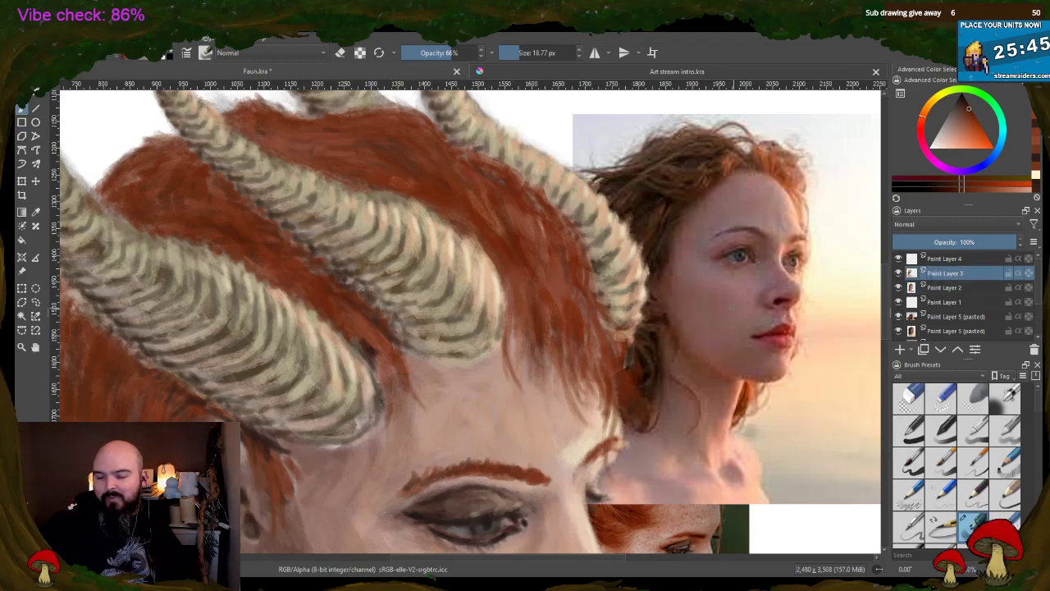
pyautogui.scroll(-4, 351, 271)
pyautogui.scroll(3, 294, 358)
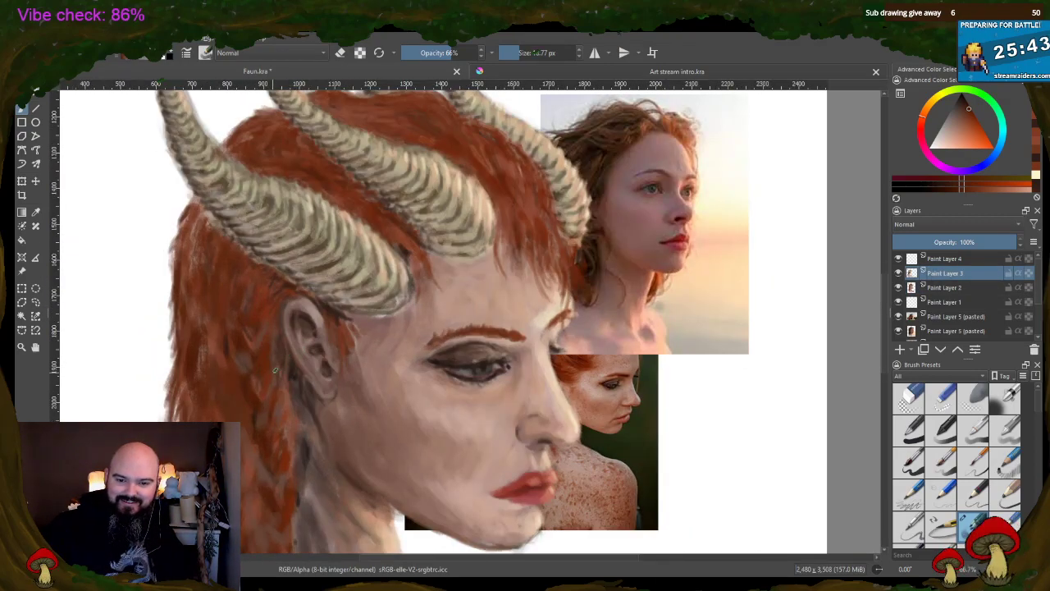
pyautogui.scroll(-3, 276, 371)
pyautogui.scroll(5, 361, 407)
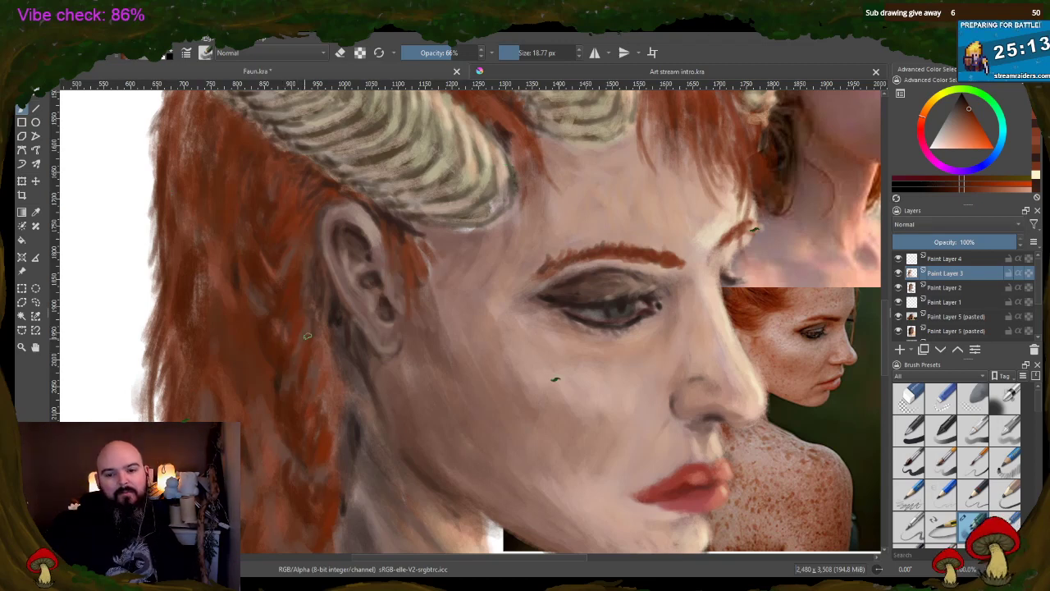
pyautogui.keyDown('ctrl'); pyautogui.click(352, 480); pyautogui.keyUp('ctrl')
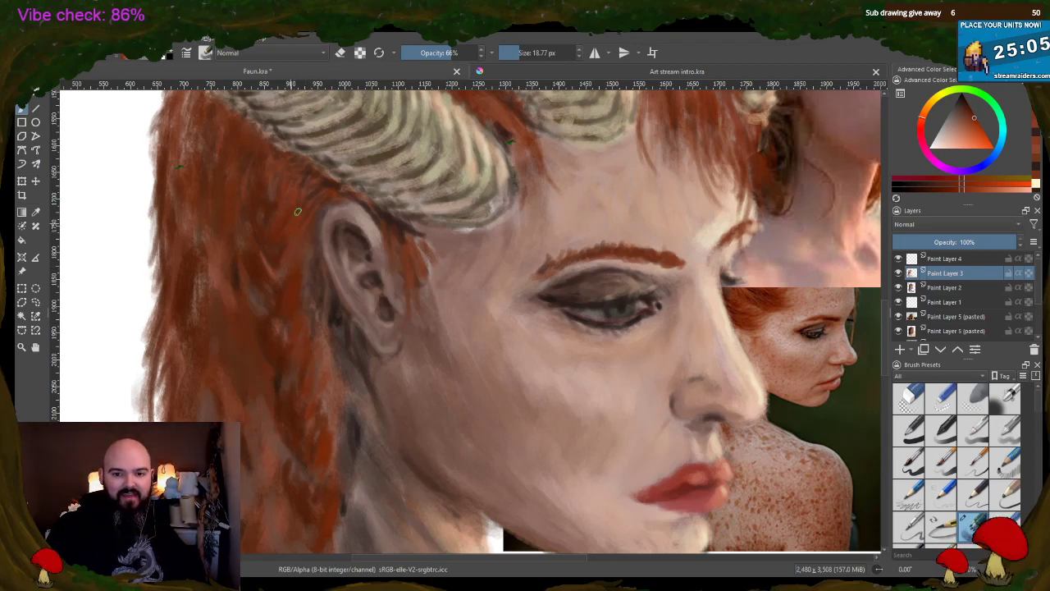
pyautogui.keyDown('ctrl'); pyautogui.click(412, 258); pyautogui.keyUp('ctrl')
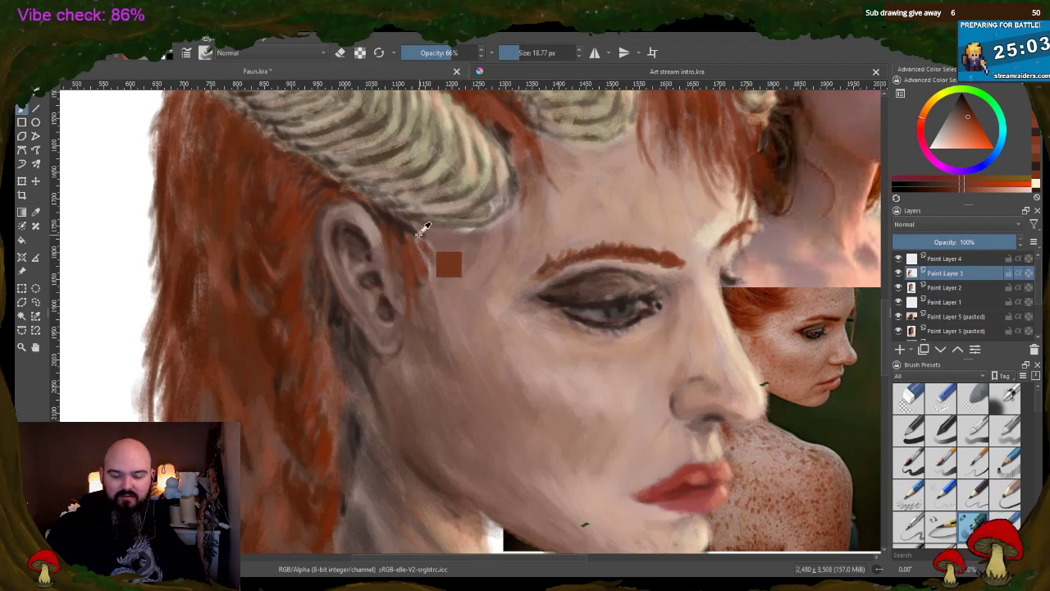
pyautogui.moveTo(287, 281); pyautogui.dragTo(281, 270)
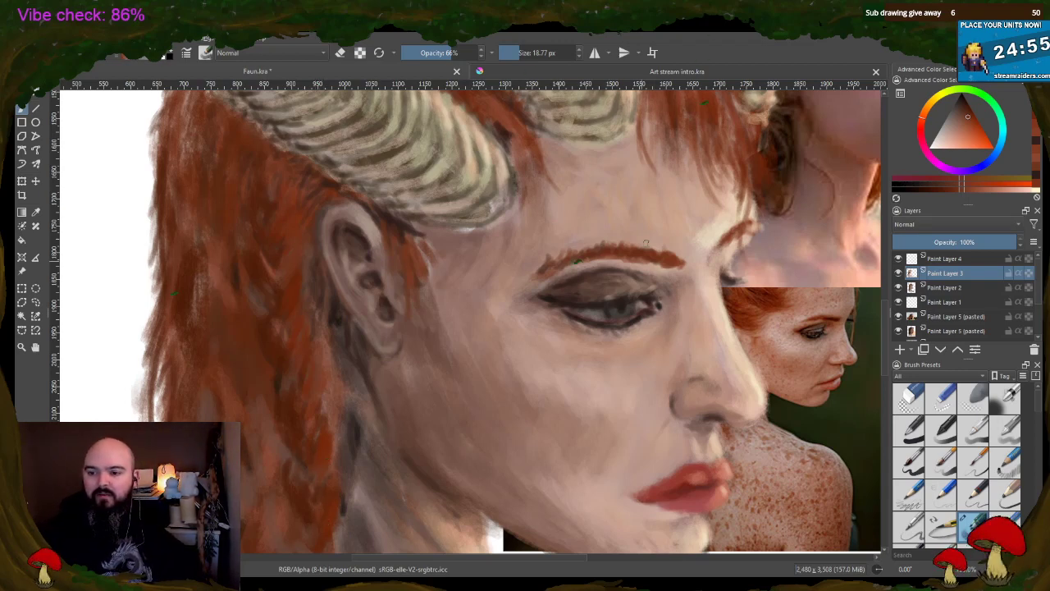
# - Paint darker strands and shadows into the hair behind the ear, using brown tones sampled from the portrait
pyautogui.keyDown('ctrl'); pyautogui.click(751, 234); pyautogui.keyUp('ctrl')
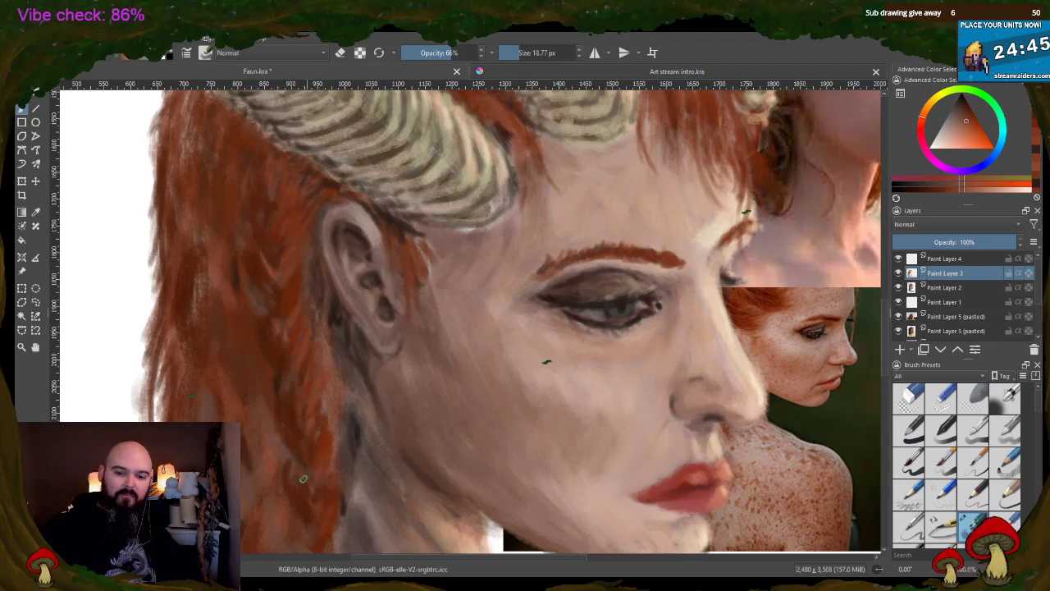
pyautogui.keyDown('ctrl'); pyautogui.click(281, 374); pyautogui.keyUp('ctrl')
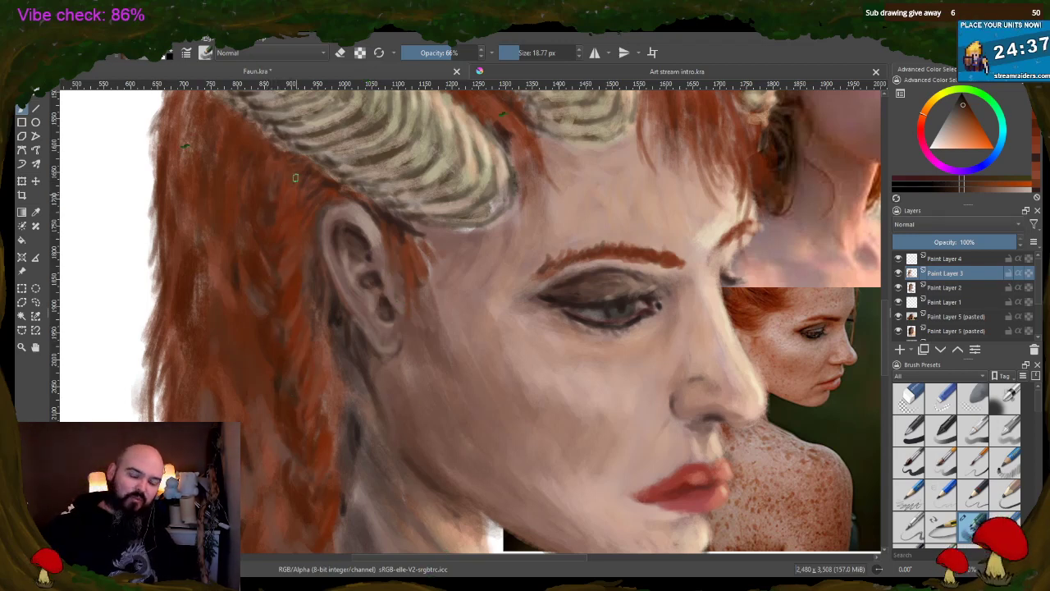
pyautogui.keyDown('ctrl'); pyautogui.click(338, 317); pyautogui.keyUp('ctrl')
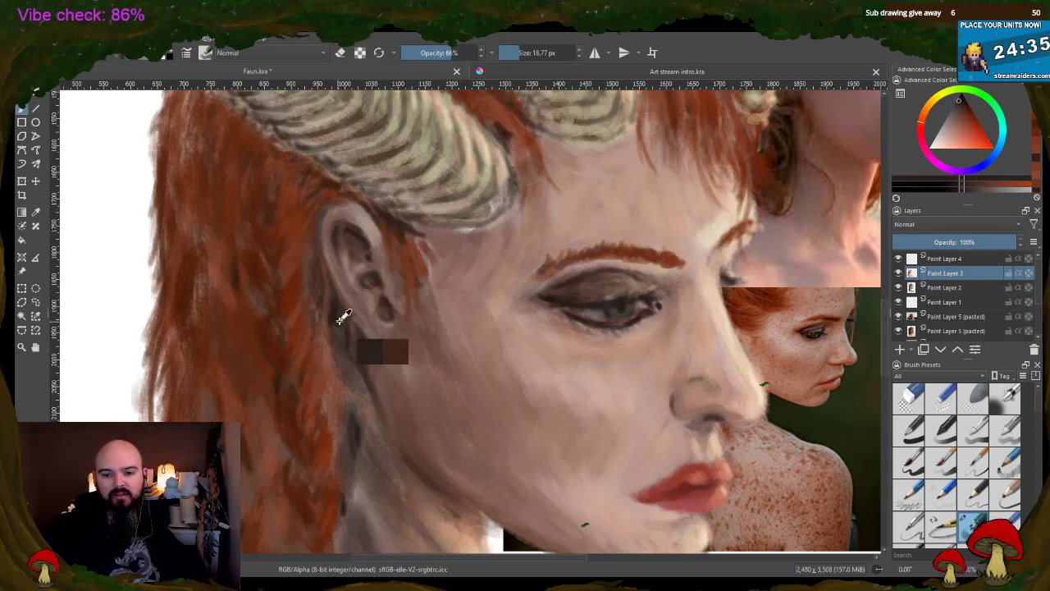
pyautogui.keyDown('ctrl'); pyautogui.click(330, 319); pyautogui.keyUp('ctrl')
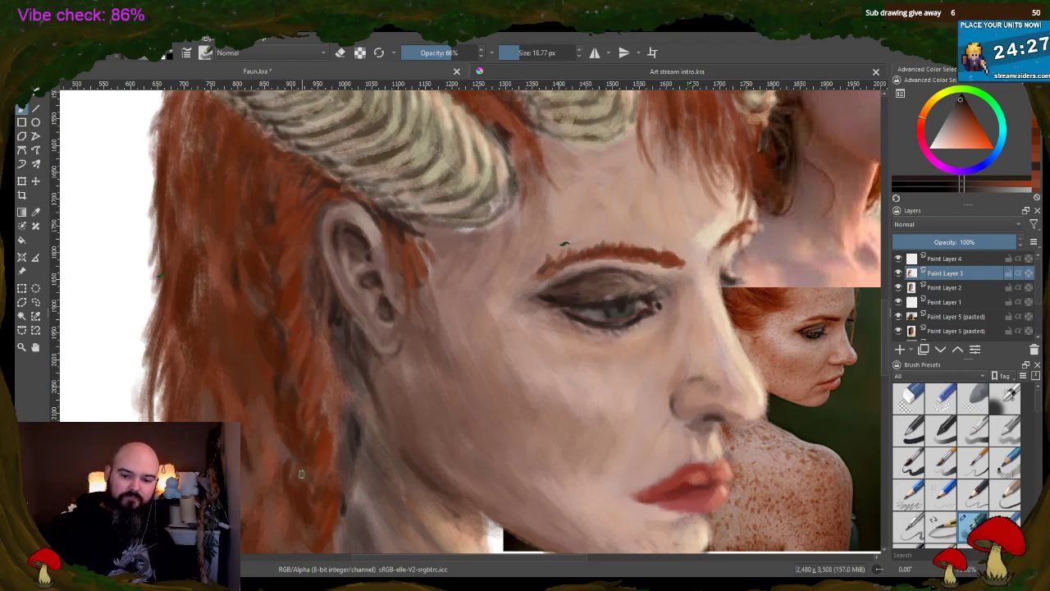
# - Paint dark and orange-brown strands along the hair's edge beside the neck, extending a pointed lock over the upper back
pyautogui.scroll(-4, 553, 436)
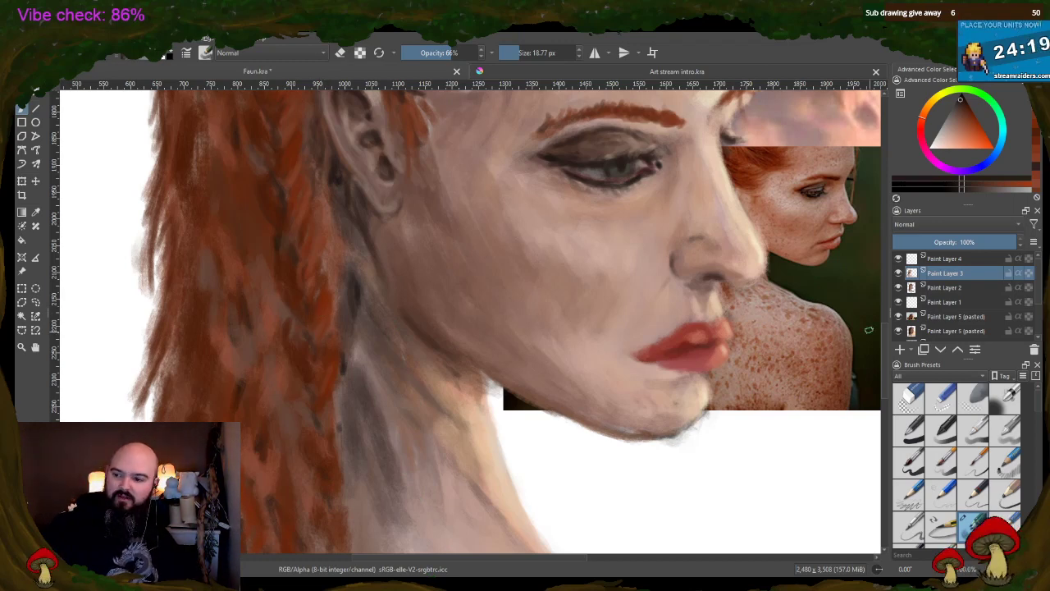
pyautogui.scroll(-3, 877, 361)
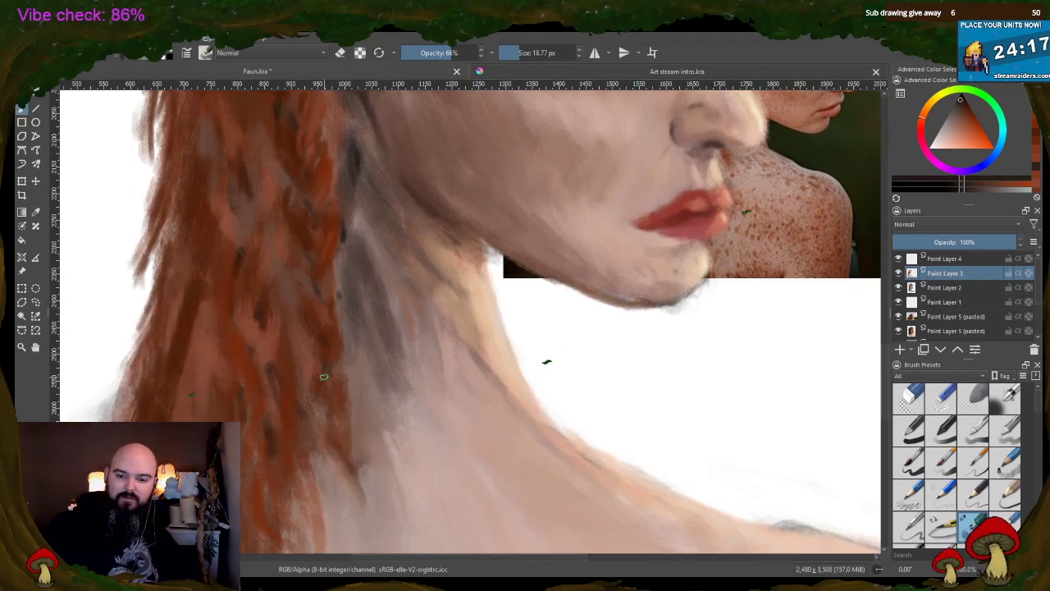
pyautogui.moveTo(339, 456); pyautogui.dragTo(346, 465)
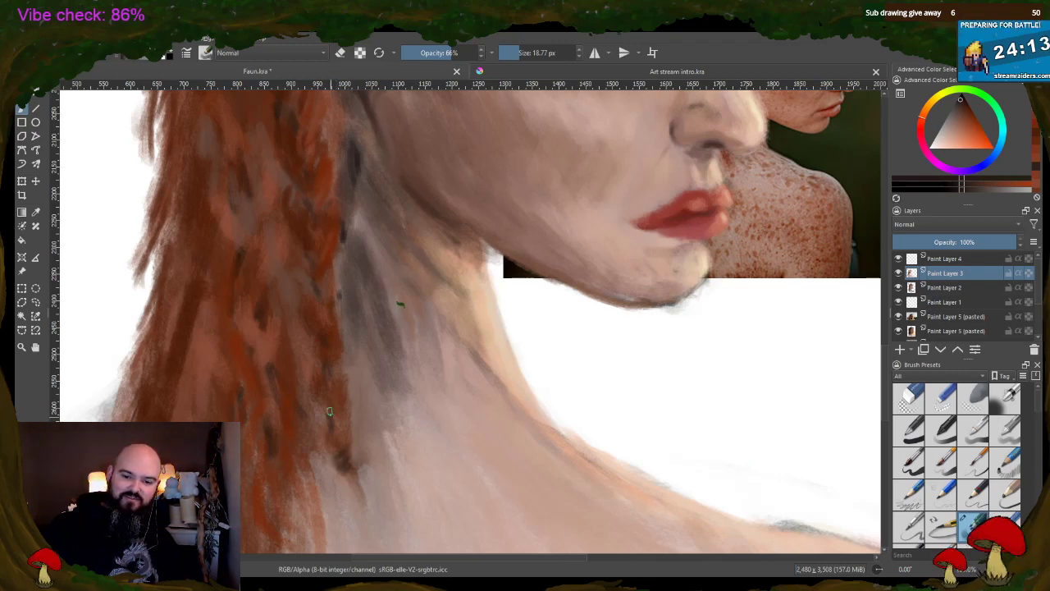
pyautogui.moveTo(329, 410); pyautogui.dragTo(329, 176)
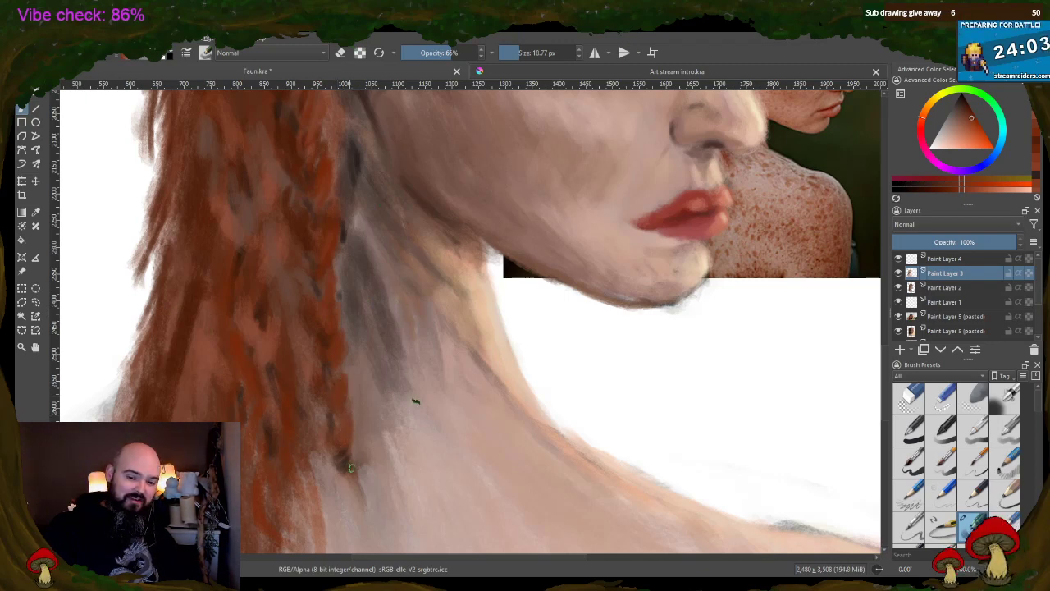
pyautogui.moveTo(350, 461); pyautogui.dragTo(351, 525)
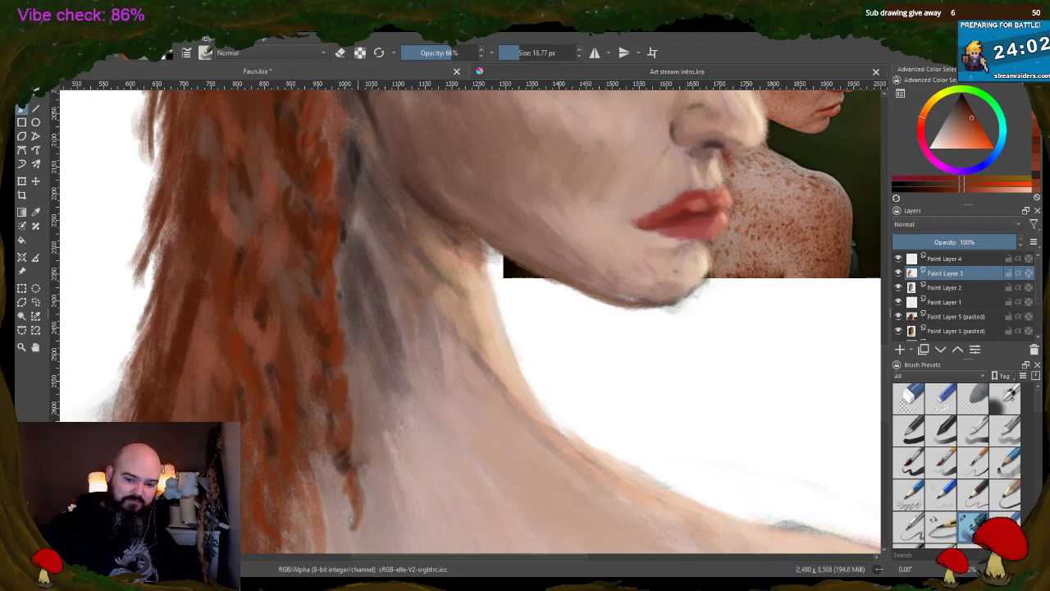
pyautogui.keyDown('ctrl'); pyautogui.click(313, 239); pyautogui.keyUp('ctrl')
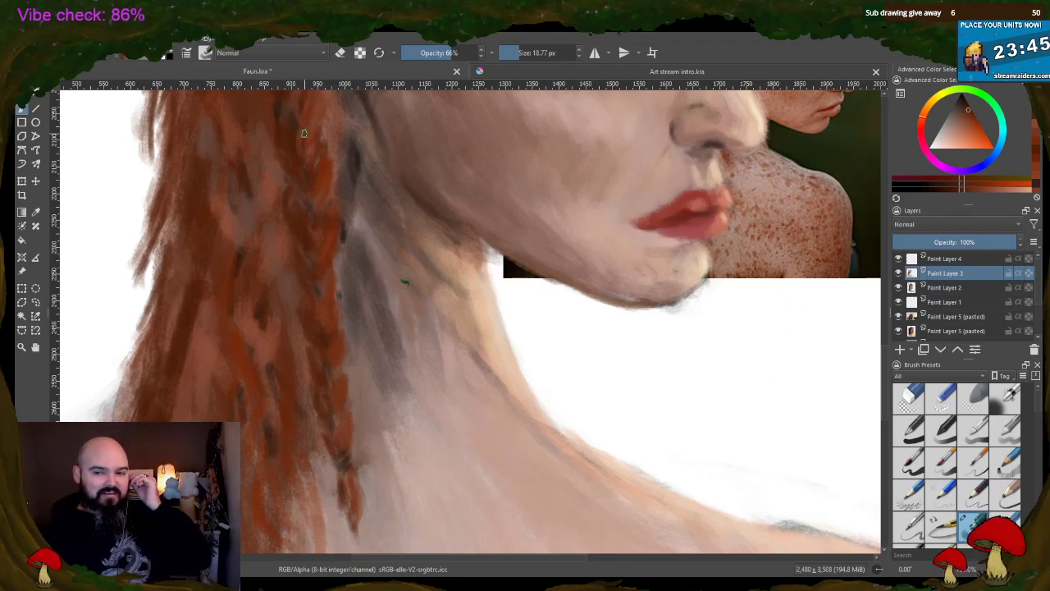
# - Define the braid beside the neck with reddish-brown strands, using tones sampled from the portrait
pyautogui.moveTo(886, 364); pyautogui.dragTo(887, 338)
pyautogui.keyDown('ctrl'); pyautogui.click(351, 322); pyautogui.keyUp('ctrl')
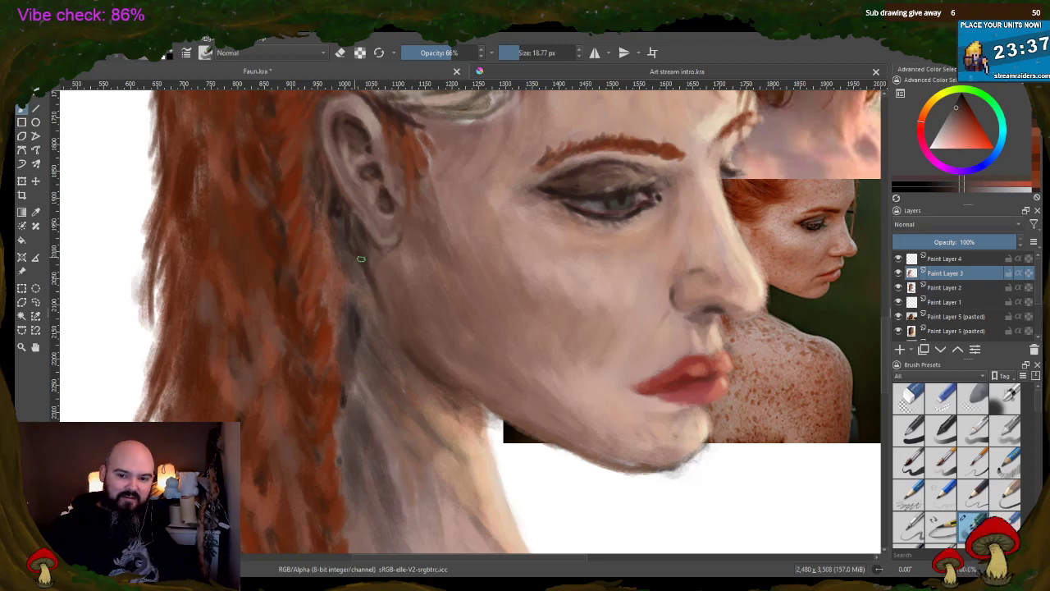
pyautogui.moveTo(305, 247)
pyautogui.mouseDown()
pyautogui.moveTo(317, 272)
pyautogui.moveTo(306, 254)
pyautogui.moveTo(298, 267)
pyautogui.mouseUp()
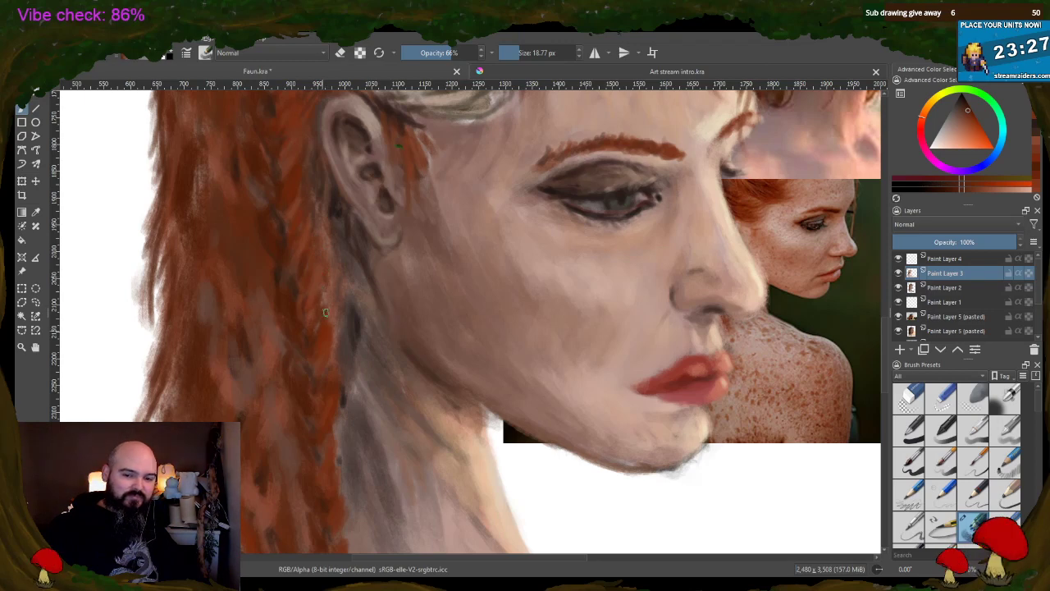
pyautogui.keyDown('ctrl'); pyautogui.click(362, 317); pyautogui.keyUp('ctrl')
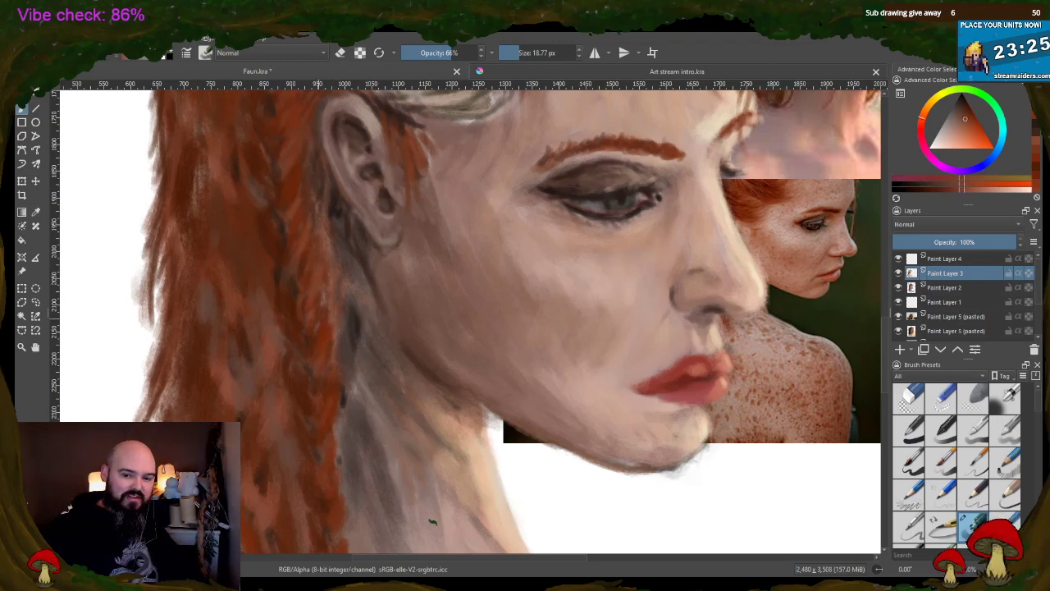
pyautogui.keyDown('ctrl'); pyautogui.click(307, 237); pyautogui.keyUp('ctrl')
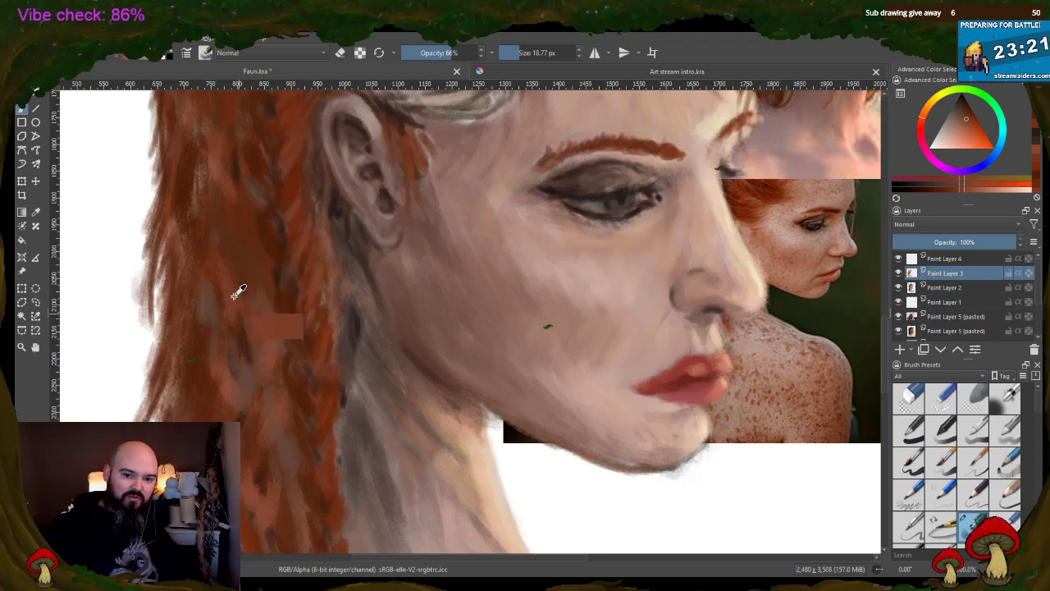
# - Paint light highlights down the braid to its lower end, using a pale skin tone sampled from the face
pyautogui.keyDown('ctrl'); pyautogui.click(731, 202); pyautogui.keyUp('ctrl')
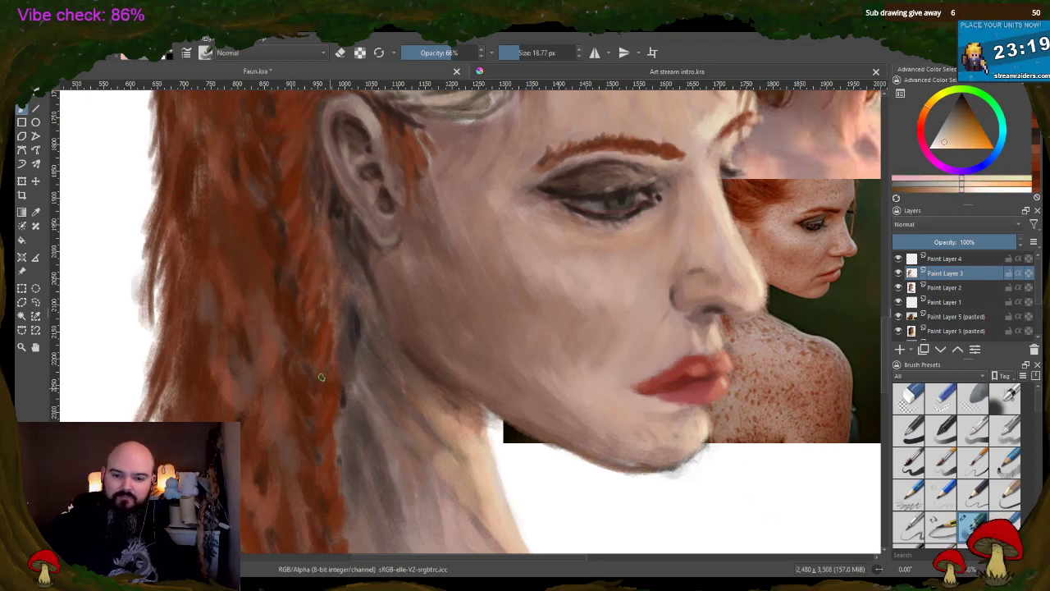
pyautogui.moveTo(333, 383)
pyautogui.mouseDown()
pyautogui.moveTo(324, 491)
pyautogui.moveTo(333, 478)
pyautogui.moveTo(333, 532)
pyautogui.mouseUp()
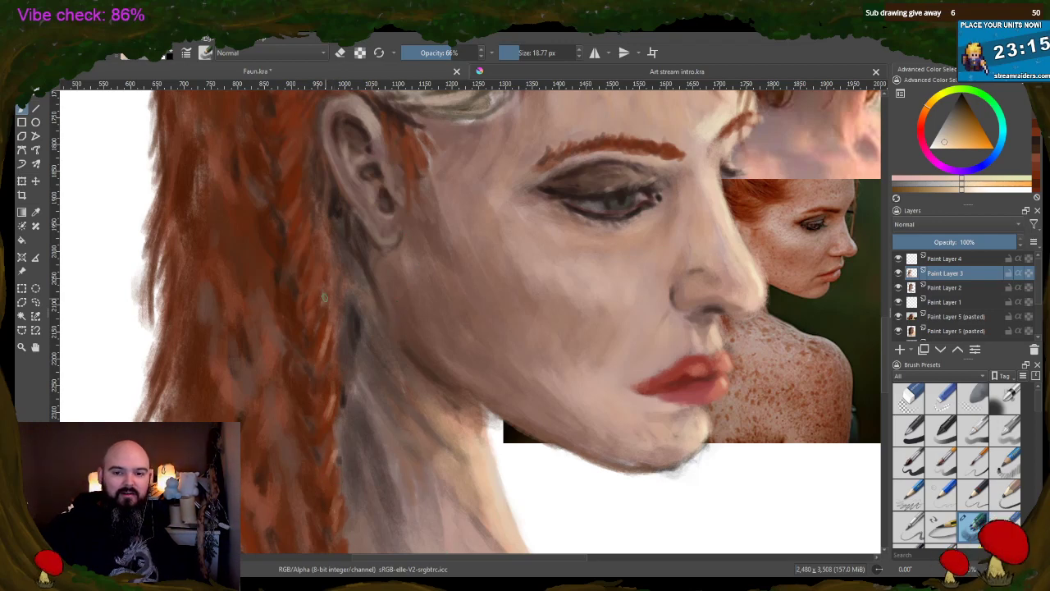
pyautogui.scroll(-3, 872, 369)
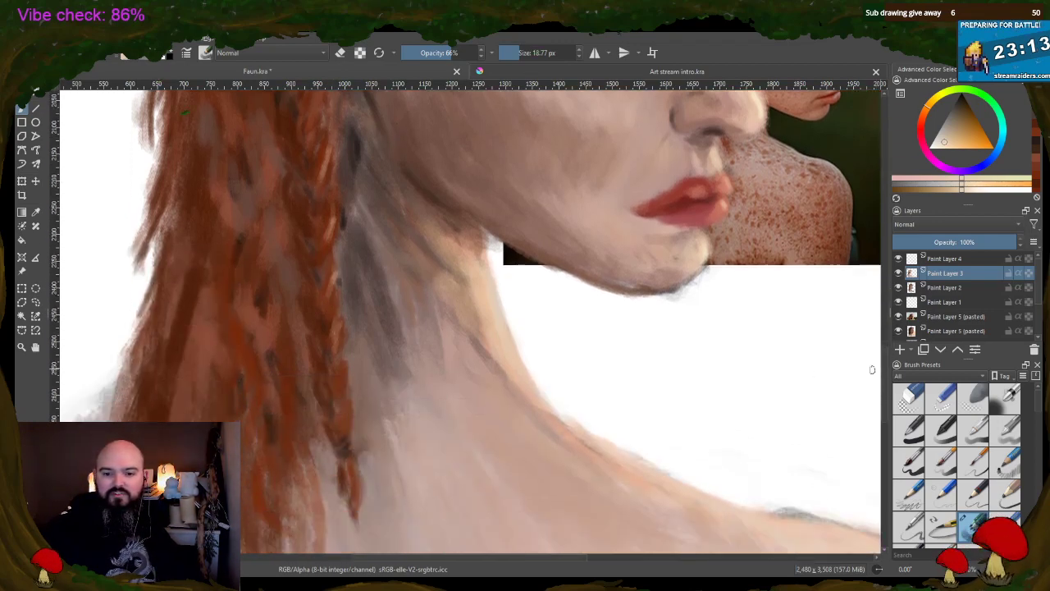
pyautogui.moveTo(332, 365); pyautogui.dragTo(351, 467)
# - Blend and deepen the braid and surrounding hair with sampled reddish-brown and dark brown tones
pyautogui.keyDown('ctrl'); pyautogui.click(344, 246); pyautogui.keyUp('ctrl')
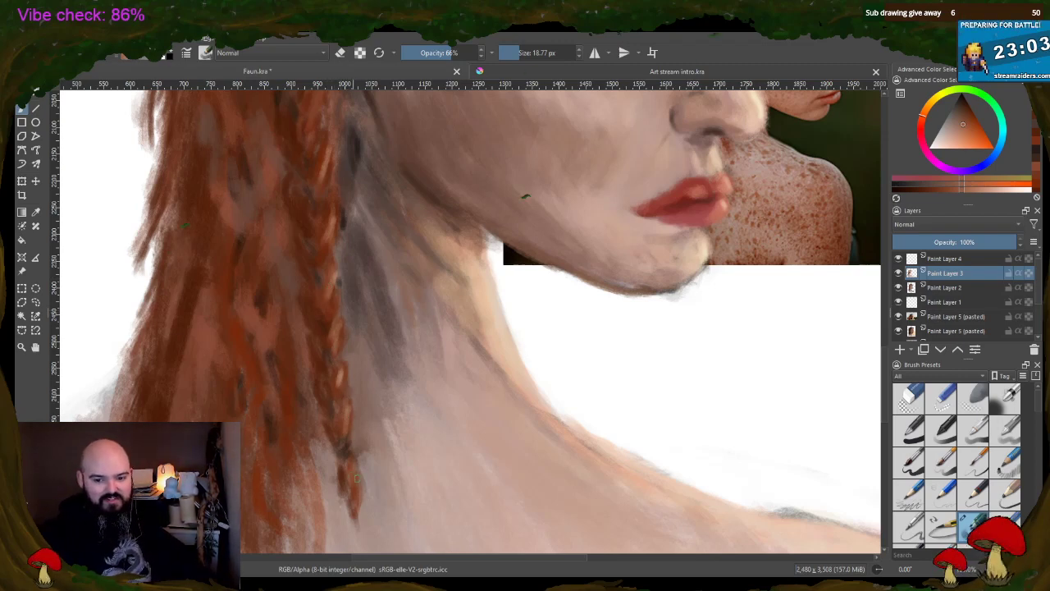
pyautogui.keyDown('ctrl'); pyautogui.click(260, 317); pyautogui.keyUp('ctrl')
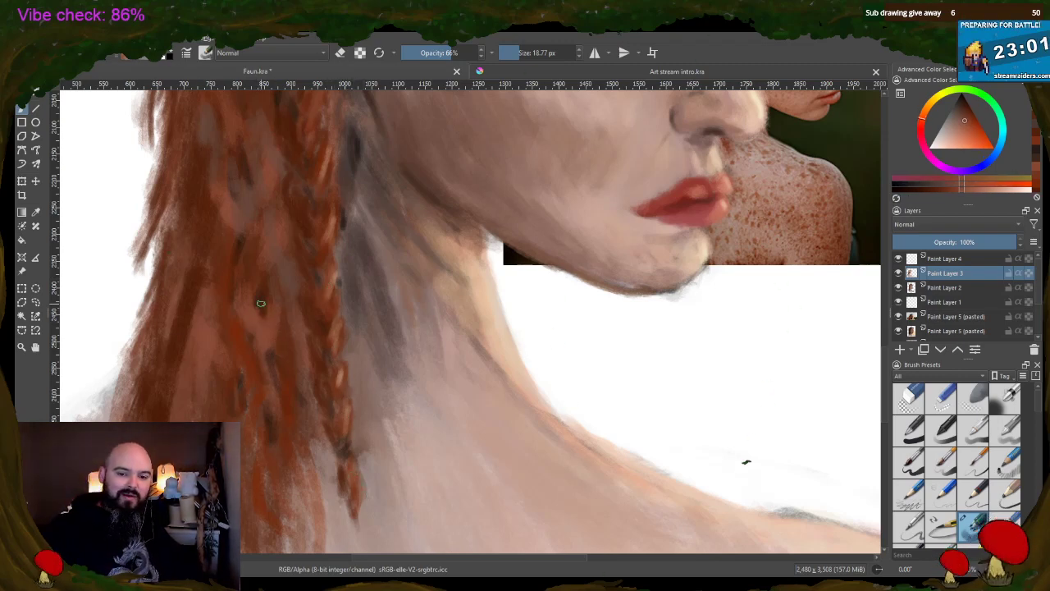
pyautogui.keyDown('ctrl'); pyautogui.click(253, 359); pyautogui.keyUp('ctrl')
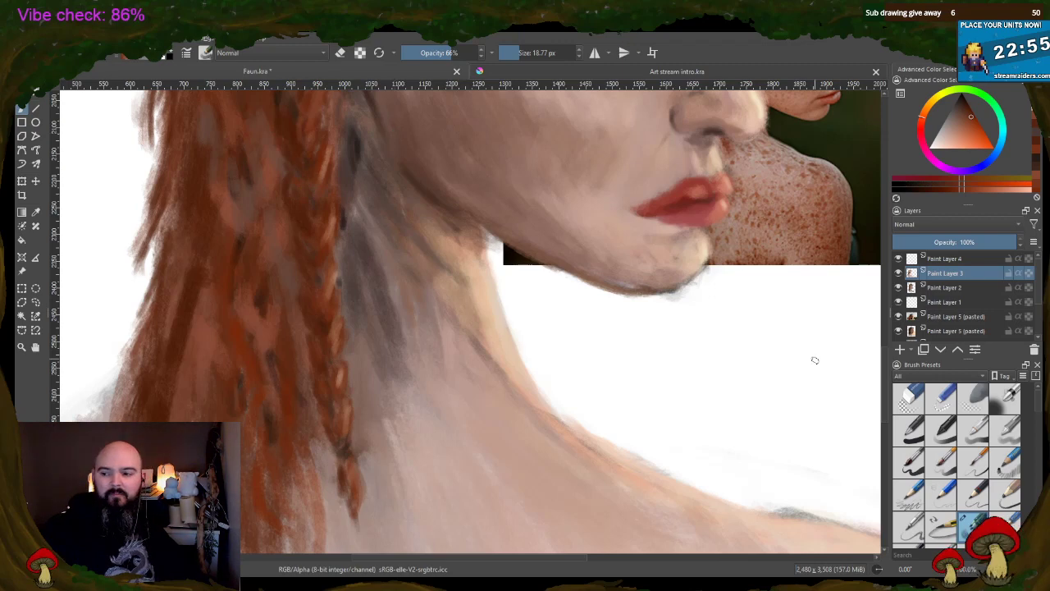
pyautogui.scroll(5, 885, 361)
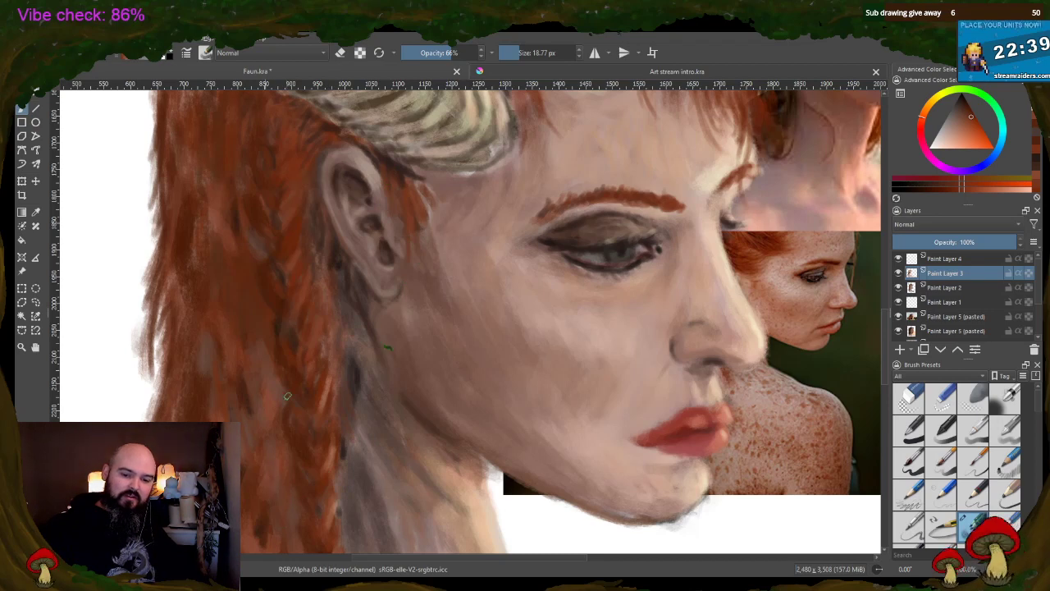
pyautogui.keyDown('ctrl'); pyautogui.click(282, 517); pyautogui.keyUp('ctrl')
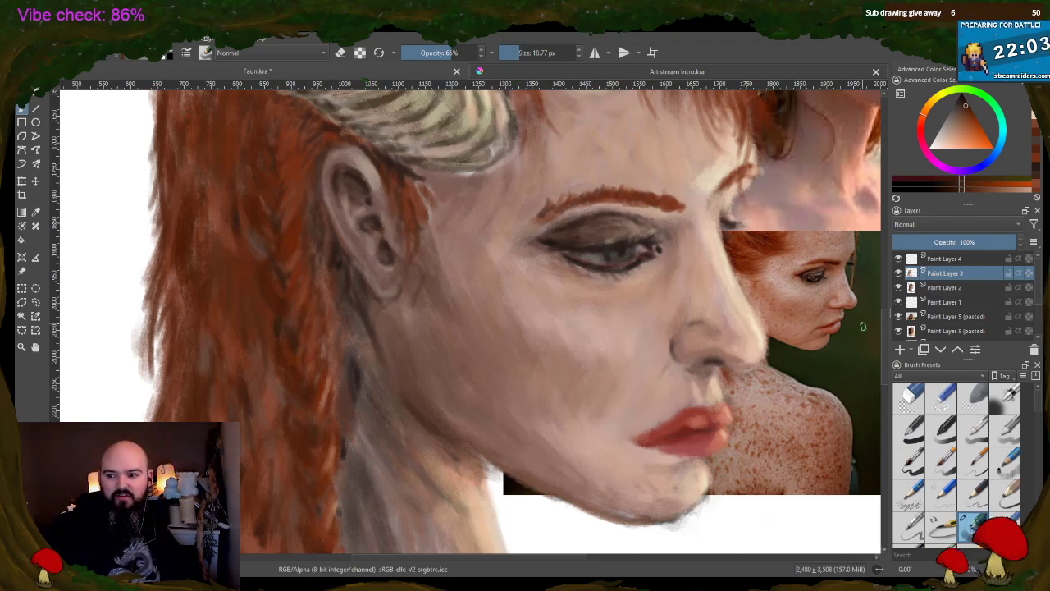
pyautogui.scroll(-3, 473, 369)
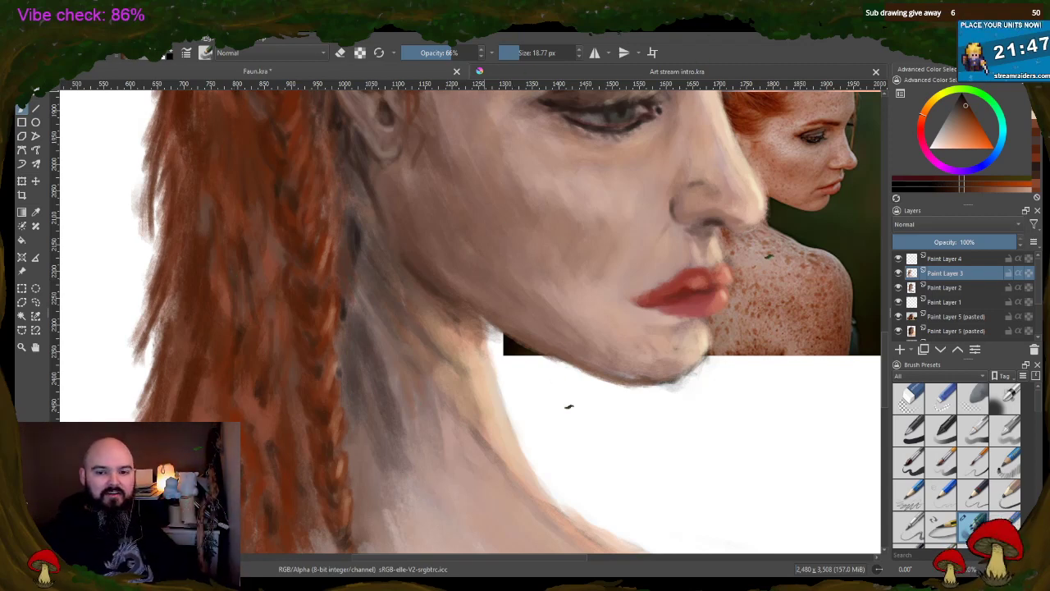
pyautogui.keyDown('ctrl'); pyautogui.click(323, 248); pyautogui.keyUp('ctrl')
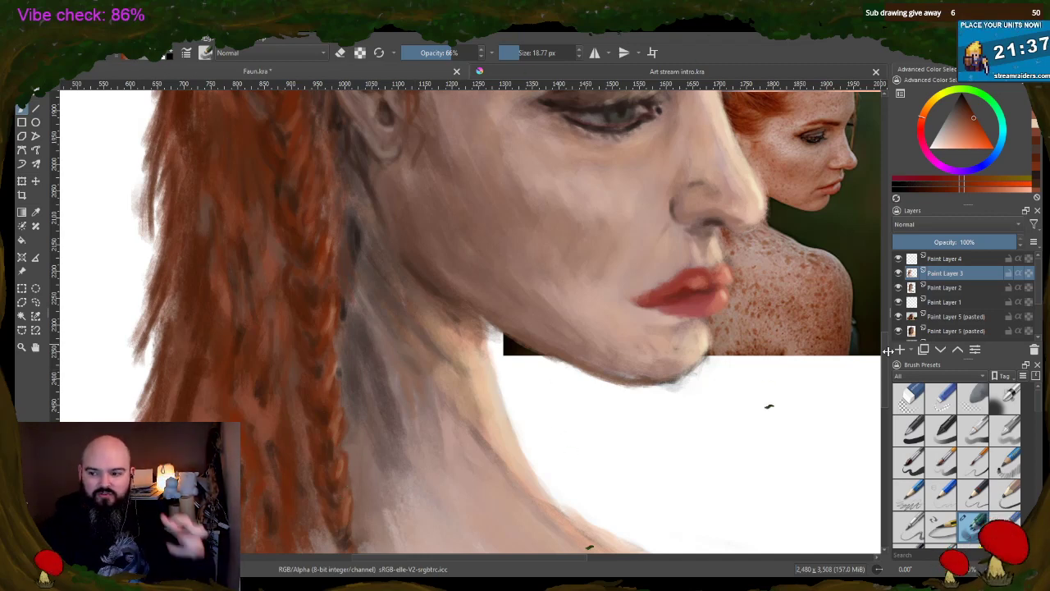
# - Paint light strands into the hair behind the rearmost horn's base, blending them with a reddish-brown sampled nearby
pyautogui.moveTo(886, 353); pyautogui.dragTo(885, 299)
pyautogui.keyDown('ctrl'); pyautogui.click(755, 367); pyautogui.keyUp('ctrl')
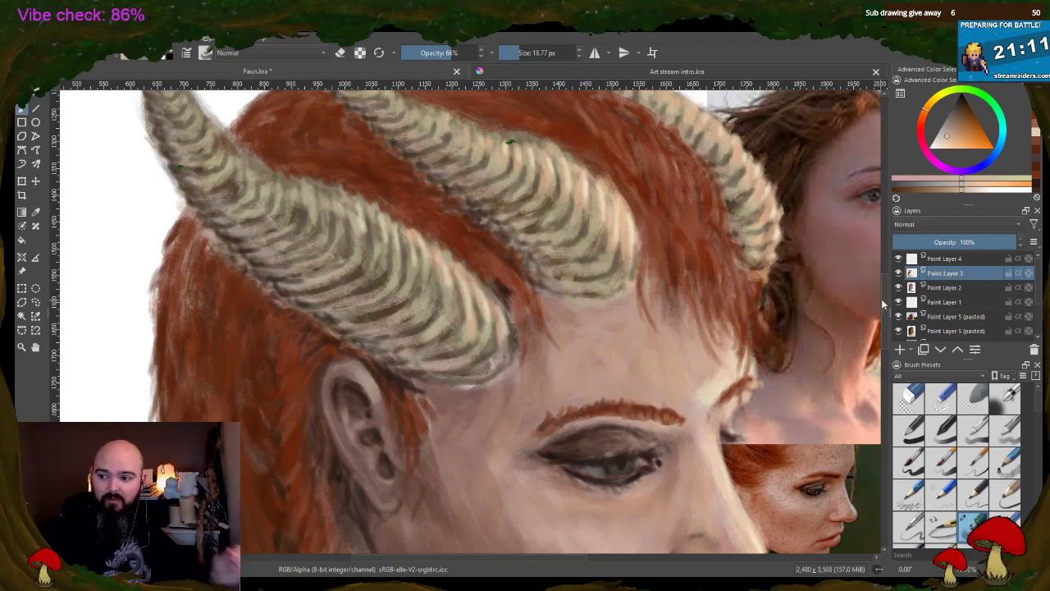
pyautogui.scroll(3, 876, 302)
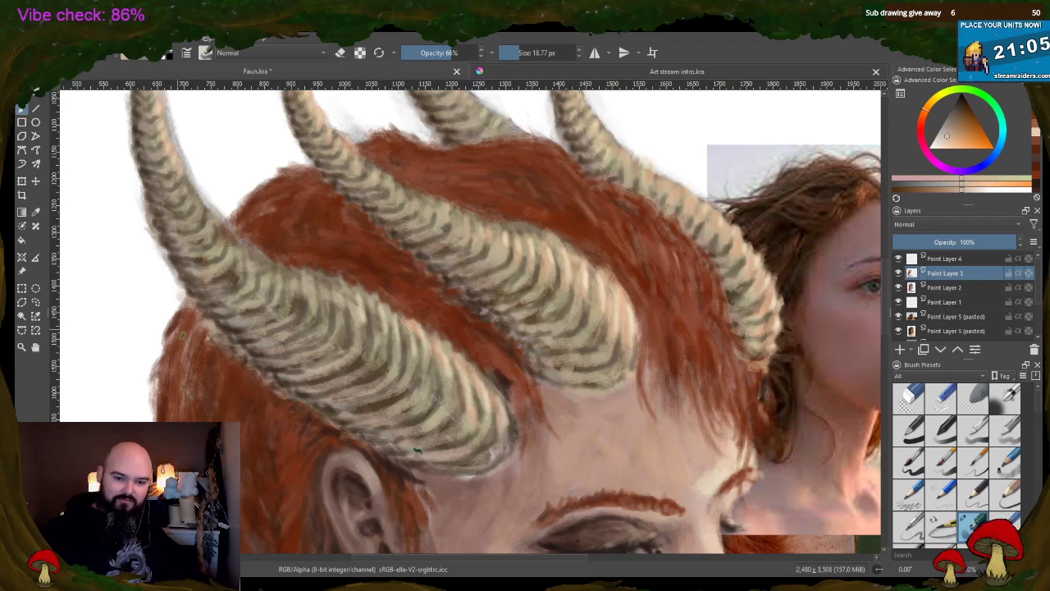
pyautogui.keyDown('ctrl'); pyautogui.click(228, 361); pyautogui.keyUp('ctrl')
pyautogui.moveTo(216, 346)
pyautogui.mouseDown()
pyautogui.moveTo(207, 326)
pyautogui.moveTo(185, 360)
pyautogui.moveTo(187, 395)
pyautogui.mouseUp()
pyautogui.moveTo(173, 350)
pyautogui.mouseDown()
pyautogui.moveTo(180, 312)
pyautogui.moveTo(192, 309)
pyautogui.moveTo(198, 325)
pyautogui.mouseUp()
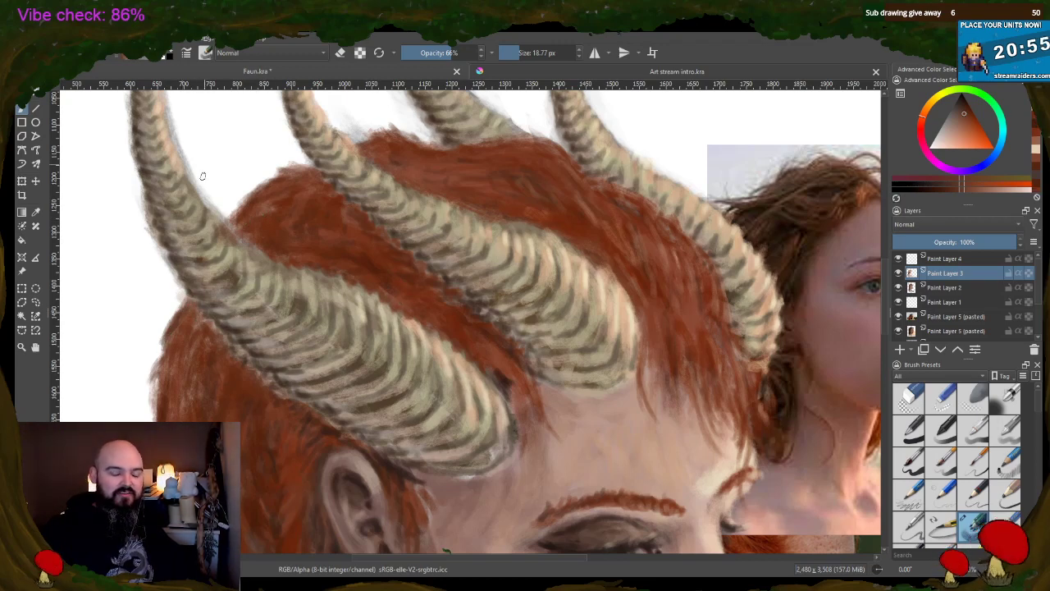
# - Touch up the edges of the front-facing horns and the hair between them with sampled beige and dark brown tones
pyautogui.keyDown('ctrl'); pyautogui.click(227, 245); pyautogui.keyUp('ctrl')
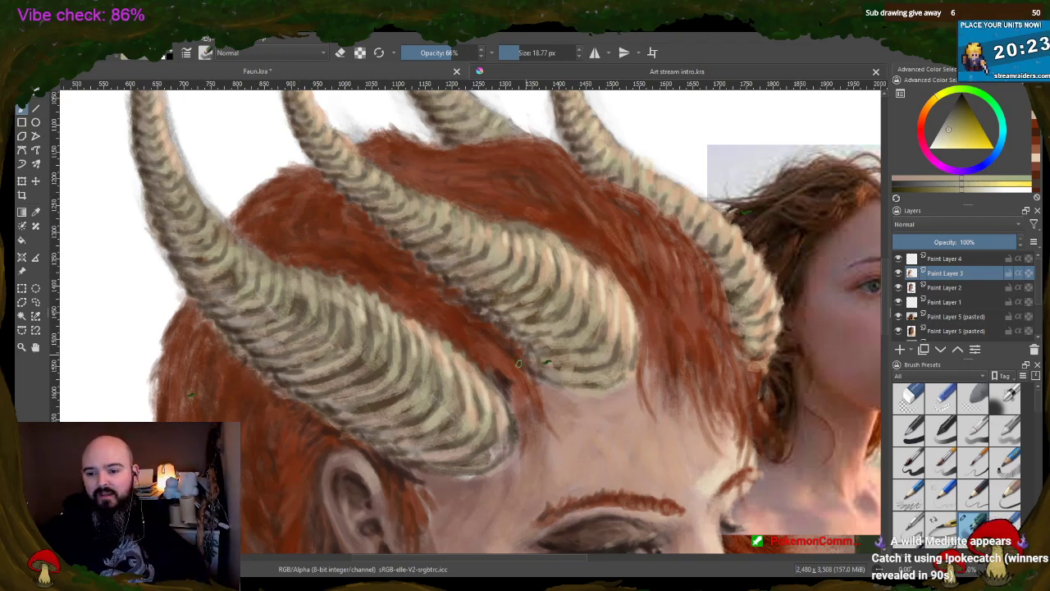
pyautogui.keyDown('ctrl'); pyautogui.click(480, 411); pyautogui.keyUp('ctrl')
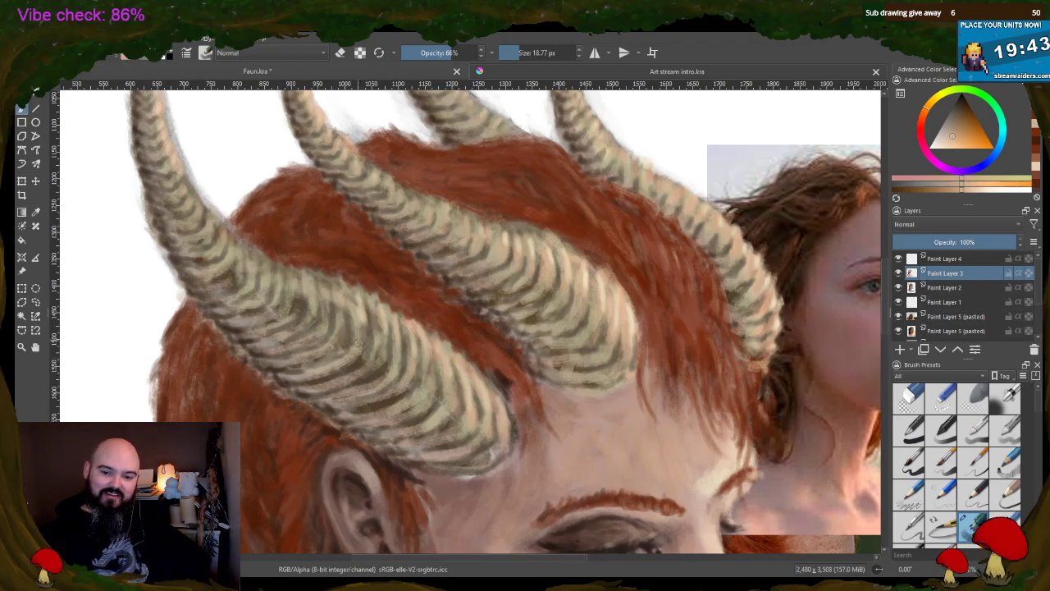
pyautogui.keyDown('ctrl'); pyautogui.click(506, 325); pyautogui.keyUp('ctrl')
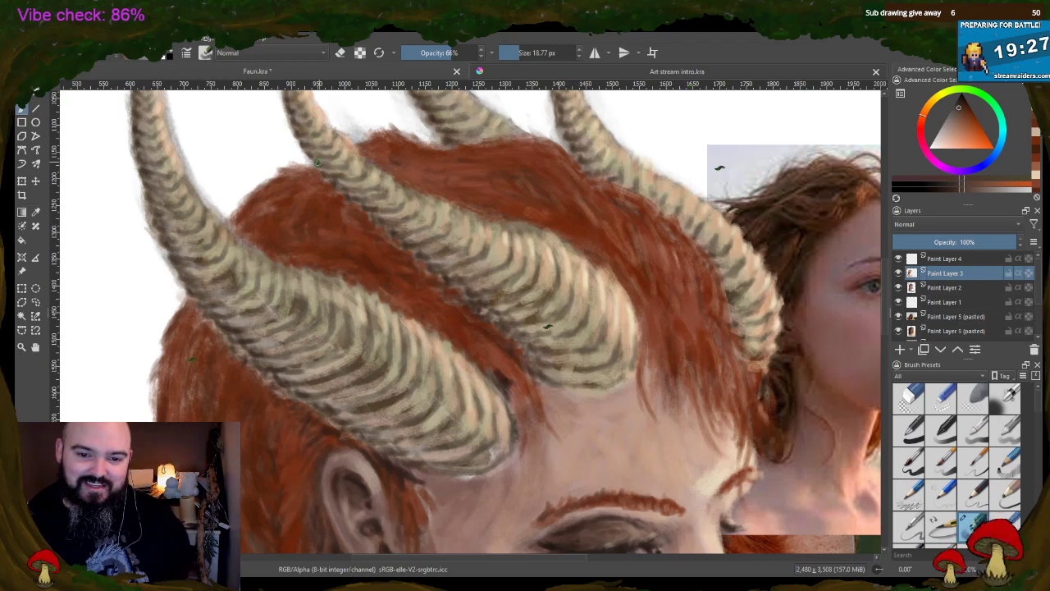
# - Extend reddish-brown hair along the back of the head and the crown between the horns, sampling the hair colour
pyautogui.keyDown('ctrl'); pyautogui.click(234, 382); pyautogui.keyUp('ctrl')
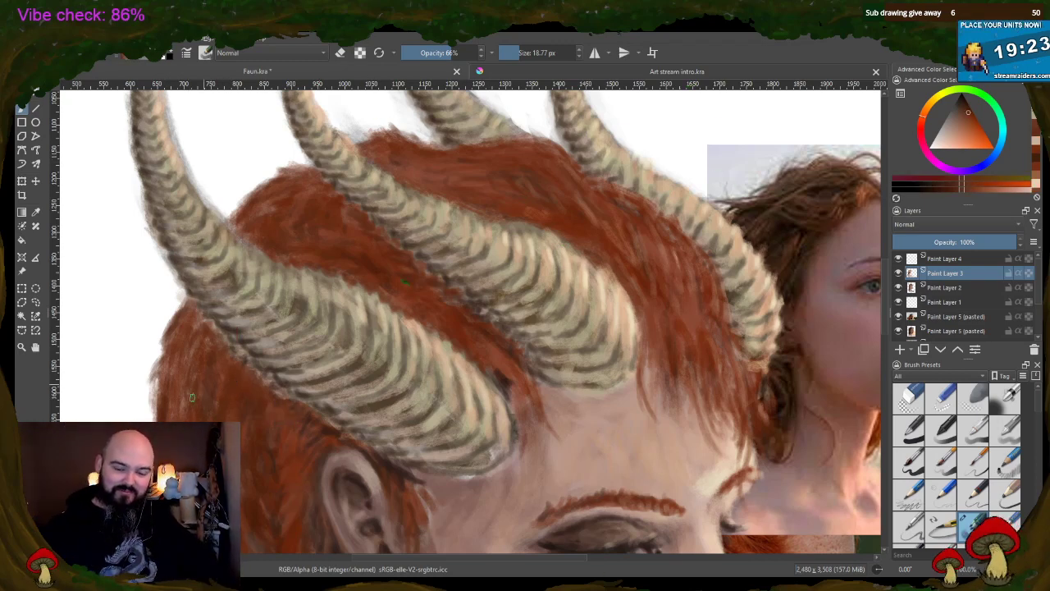
pyautogui.moveTo(176, 391)
pyautogui.mouseDown()
pyautogui.moveTo(179, 363)
pyautogui.moveTo(168, 354)
pyautogui.mouseUp()
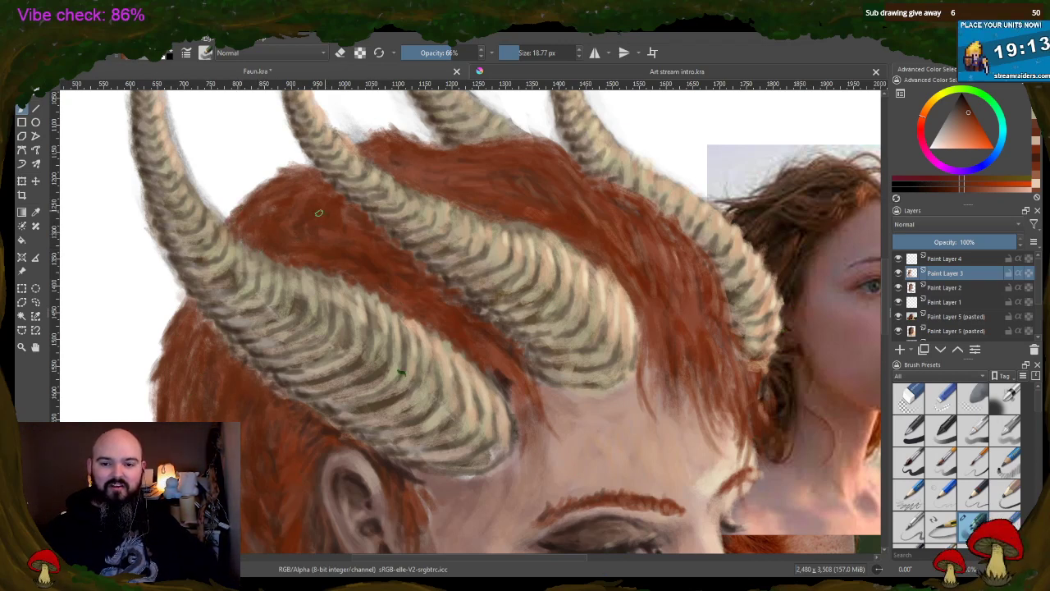
pyautogui.moveTo(302, 173); pyautogui.dragTo(306, 173)
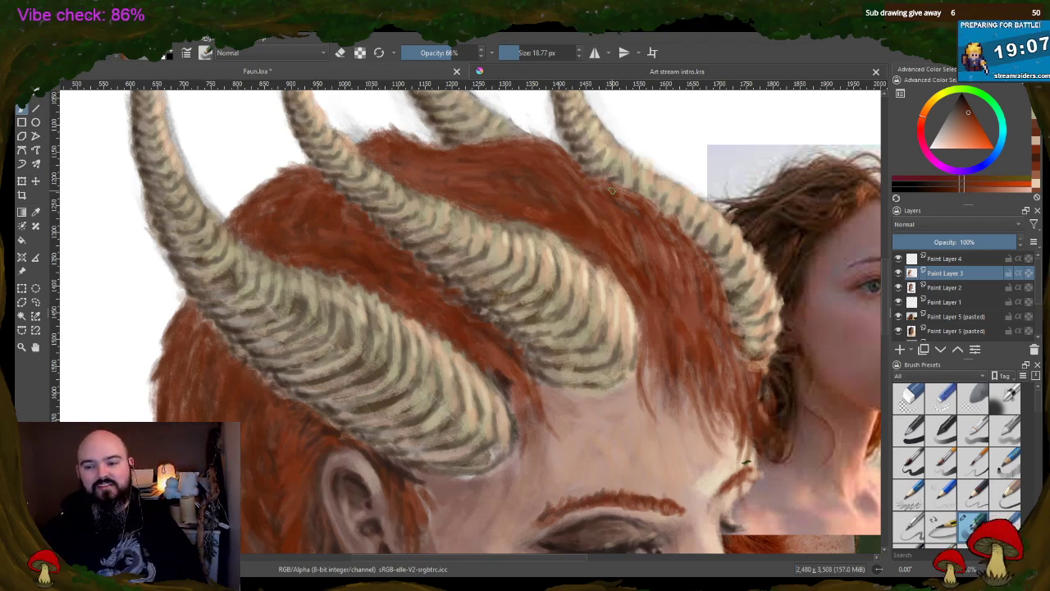
# - Paint fine flyaway strands along the back edge of the hair with an 8.35 px brush
pyautogui.scroll(-3, 610, 202)
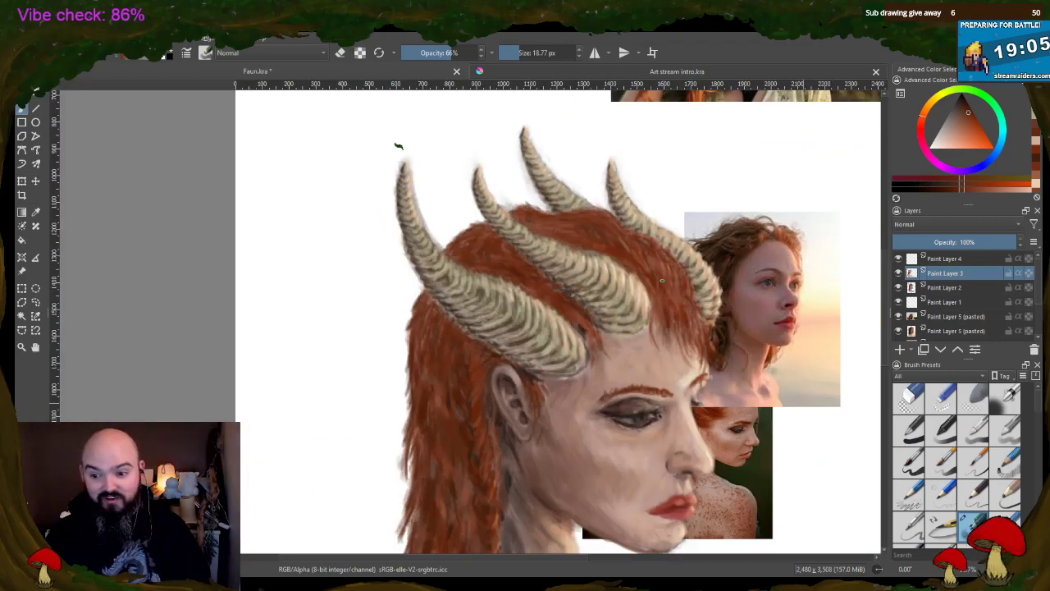
pyautogui.scroll(2, 670, 369)
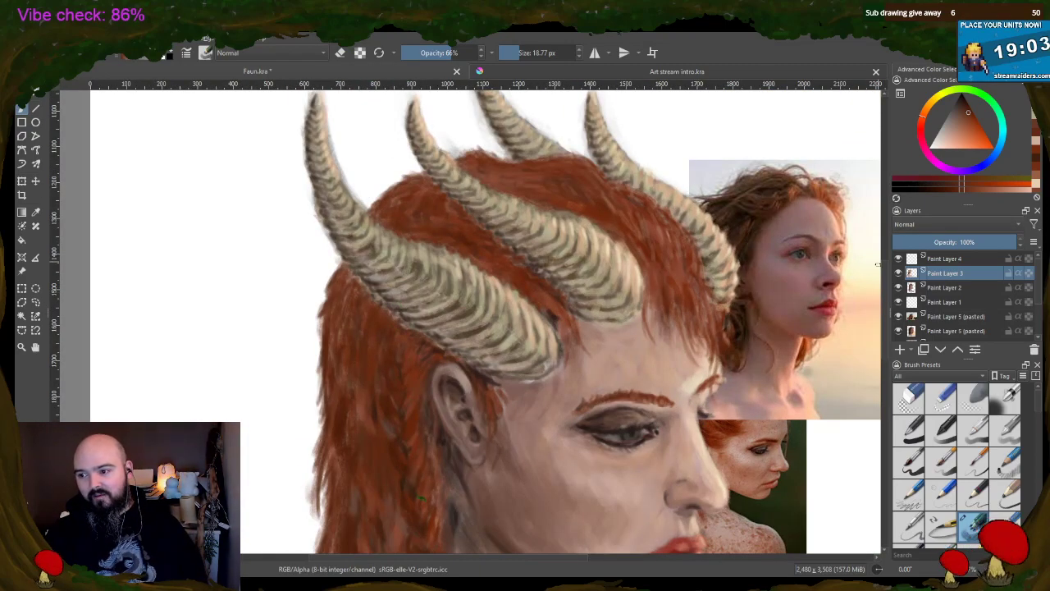
pyautogui.scroll(-1, 889, 279)
pyautogui.scroll(-2, 891, 289)
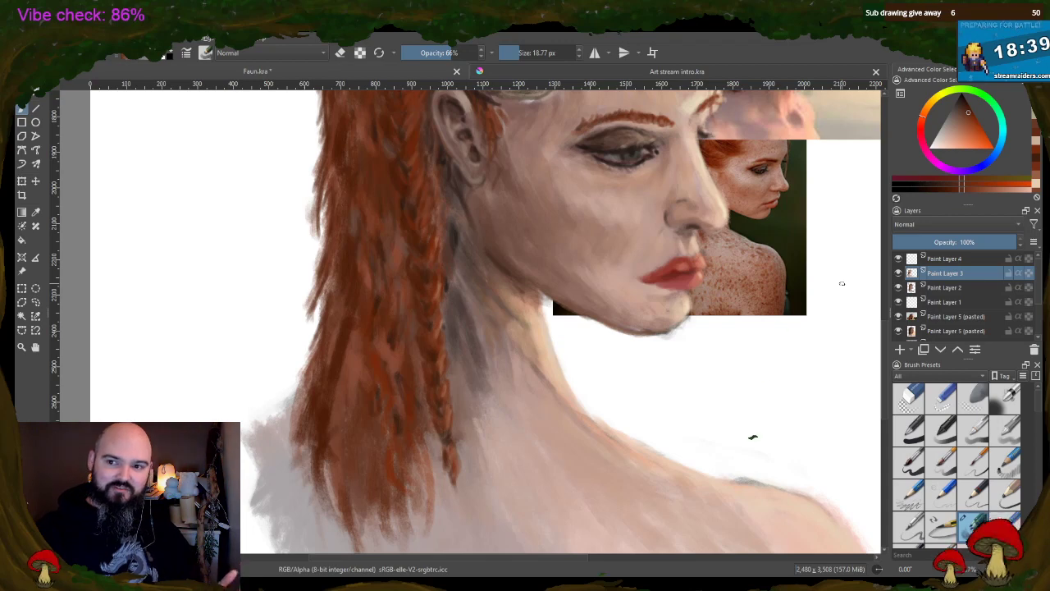
pyautogui.click(512, 50)
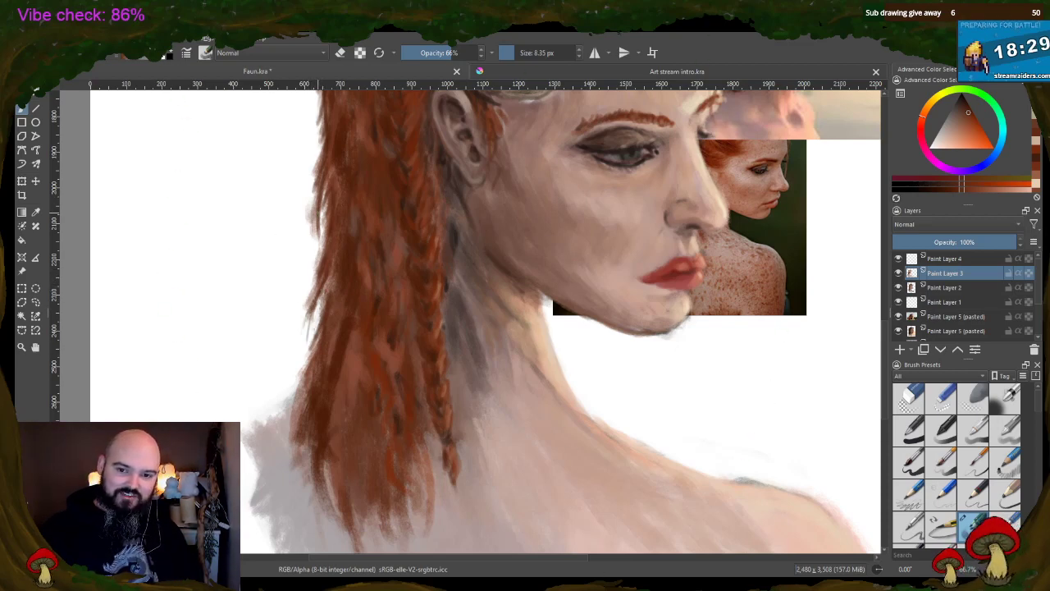
pyautogui.moveTo(313, 212); pyautogui.dragTo(311, 252)
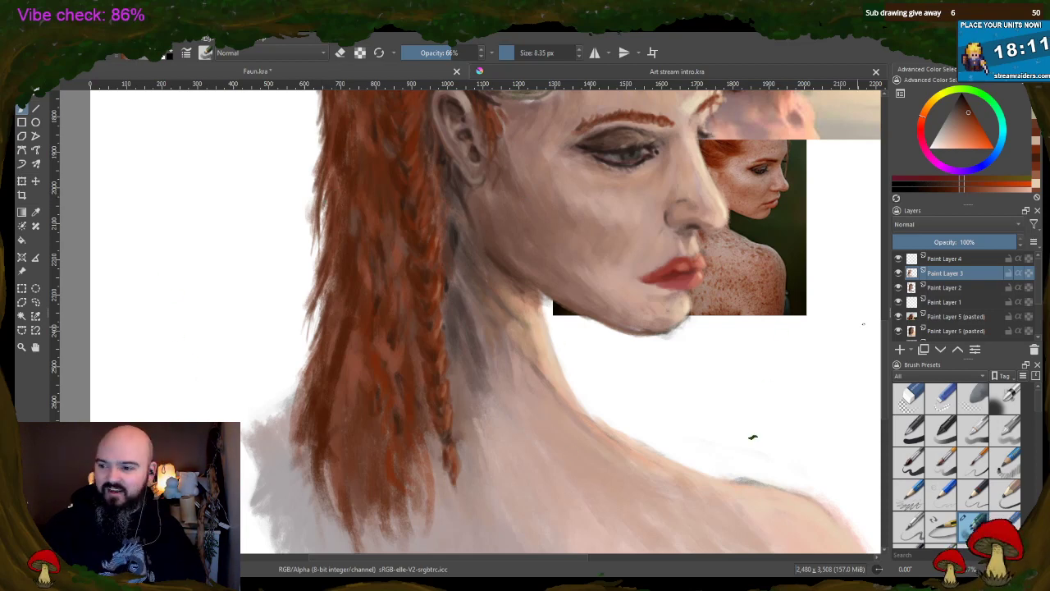
pyautogui.scroll(3, 383, 206)
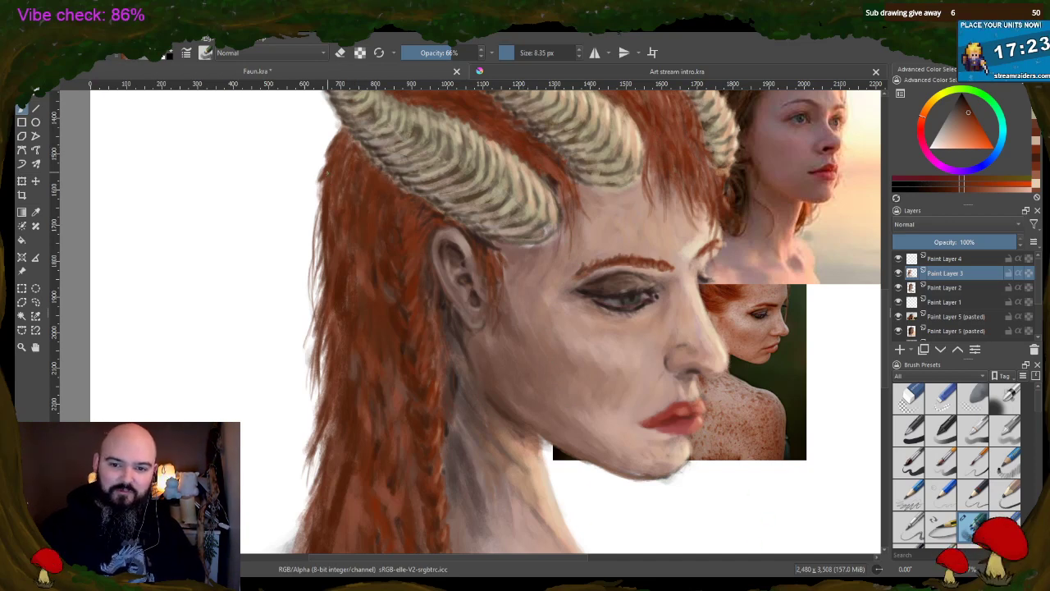
pyautogui.moveTo(322, 162); pyautogui.dragTo(317, 224)
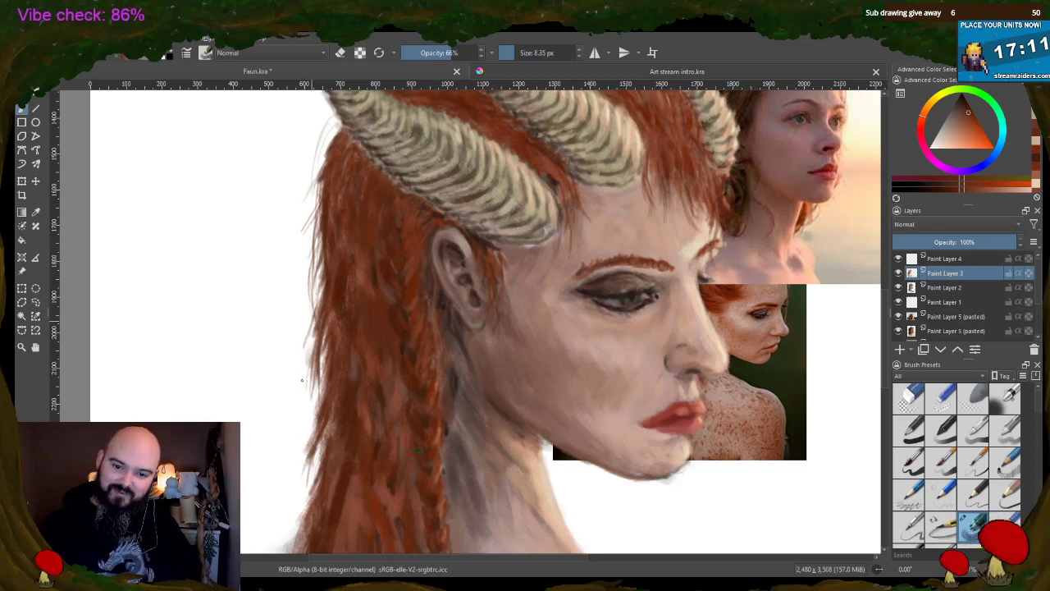
# - Erase the stray flyaway strands beside the rearmost horn's base with a 50 px eraser brush at 100% opacity
pyautogui.press('-')
pyautogui.press('-')
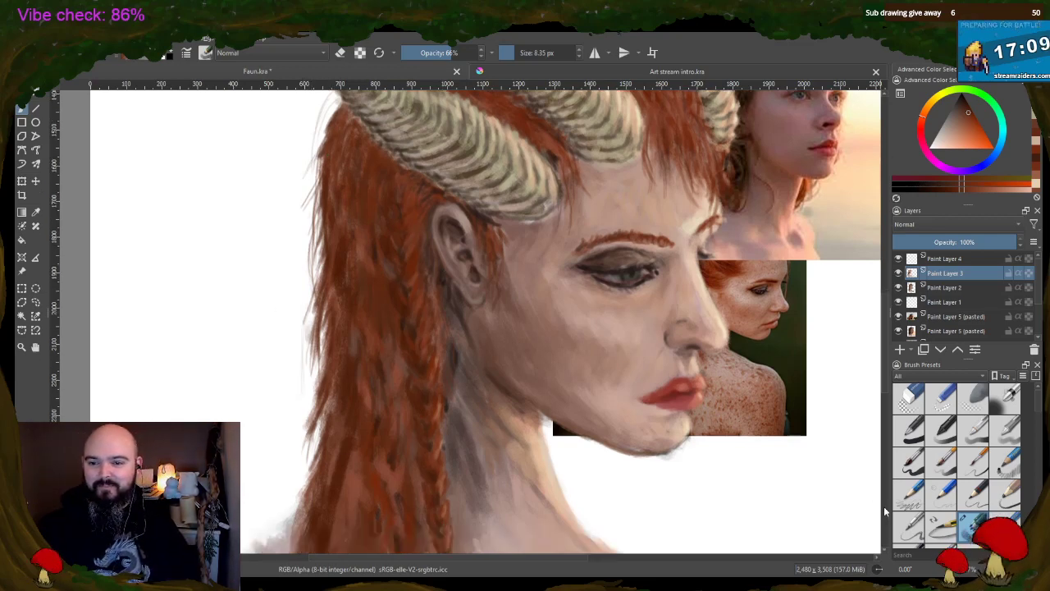
pyautogui.press('+')
pyautogui.press('+')
pyautogui.press('+')
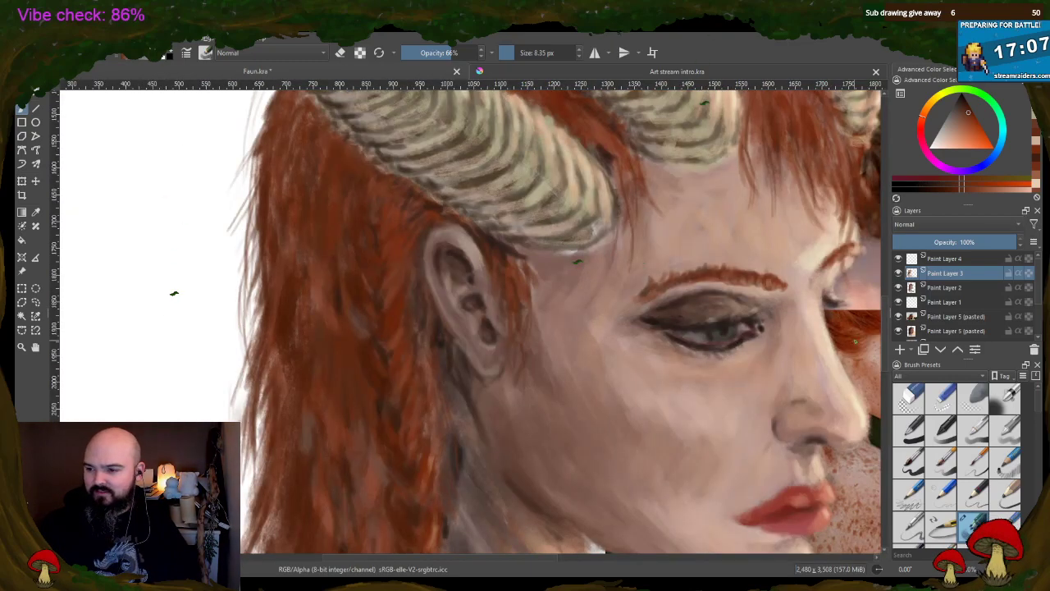
pyautogui.scroll(5, 774, 281)
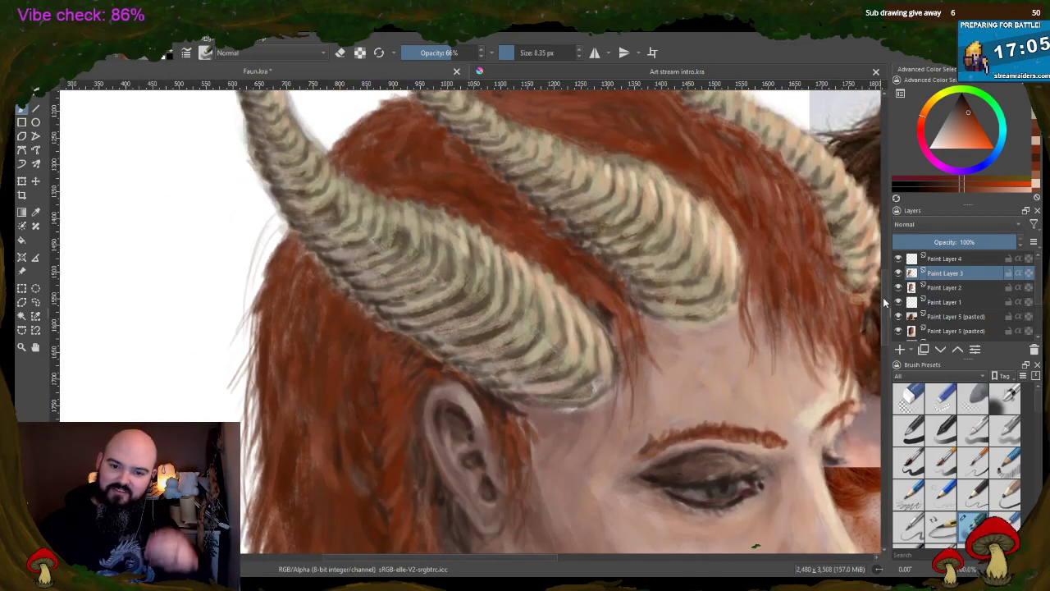
pyautogui.press('e')
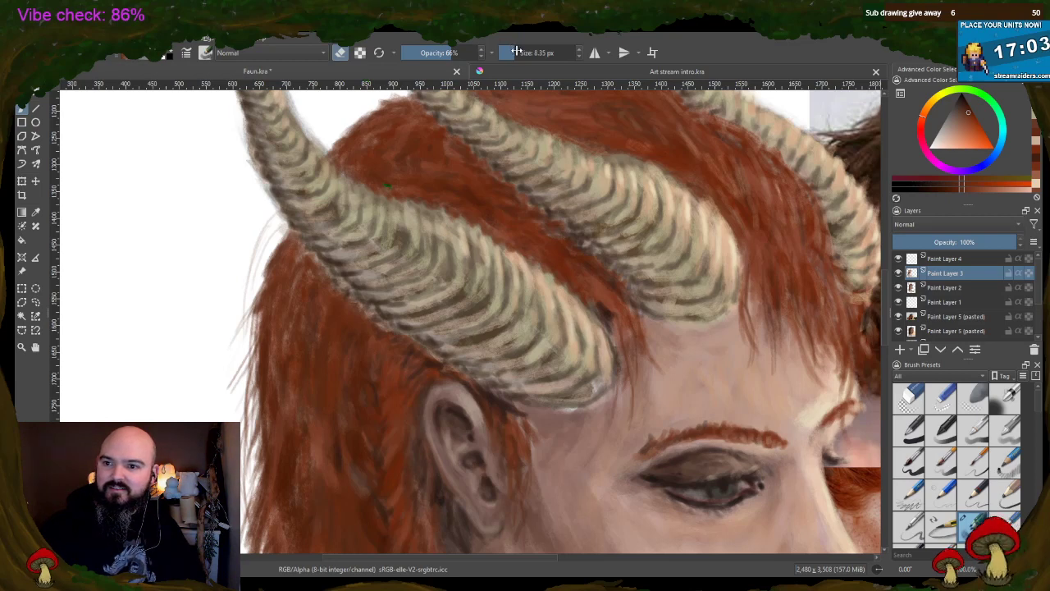
pyautogui.click(908, 398)
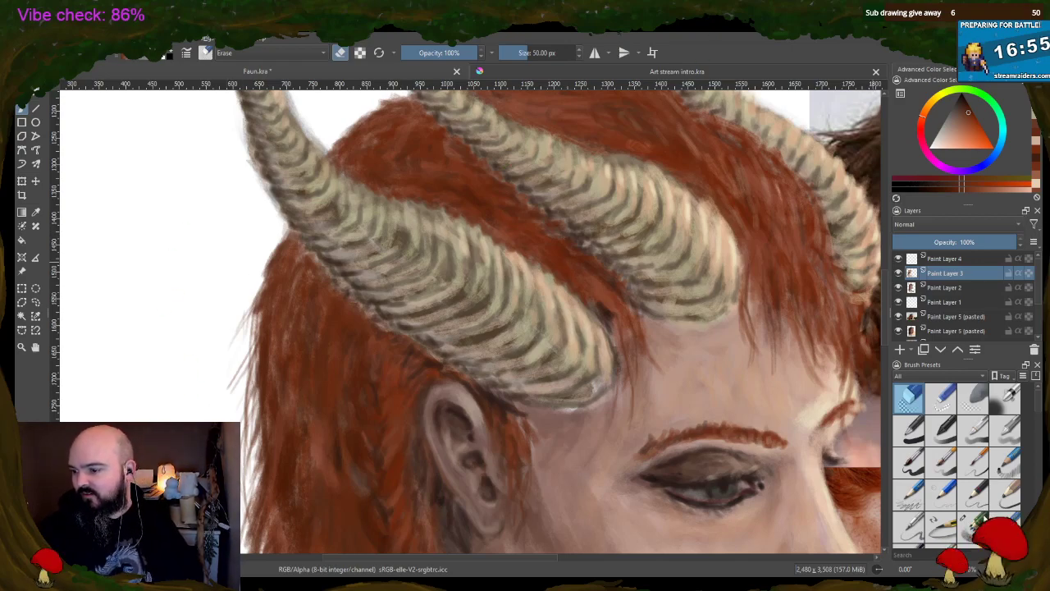
# - Switch from the eraser back to the previous paintbrush and set it to 3.65 px at 45% opacity for detailing the near eye
pyautogui.press('/')
pyautogui.press('-')
pyautogui.press('-')
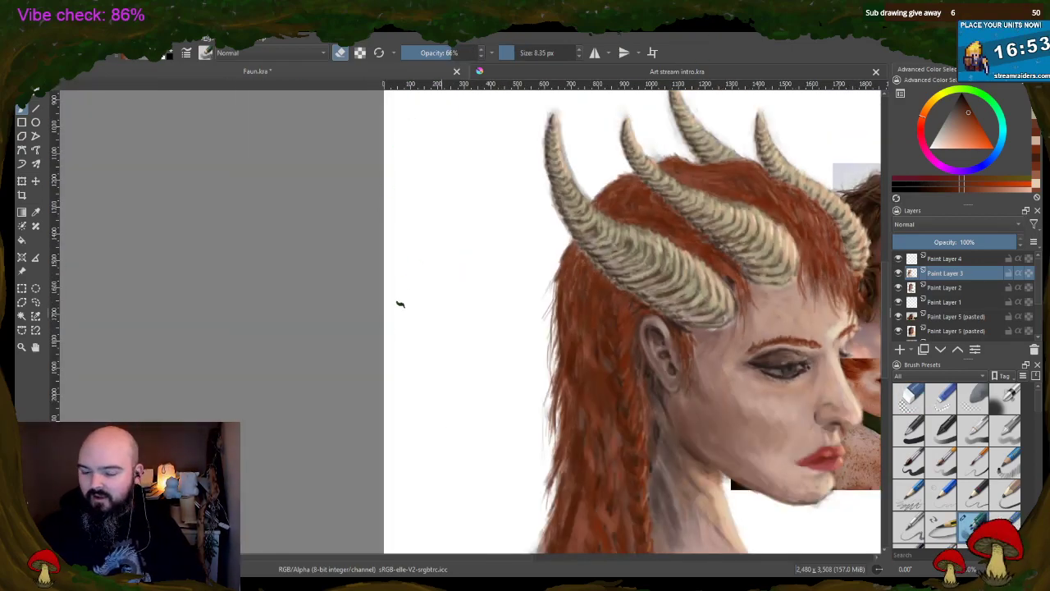
pyautogui.scroll(-2, 416, 402)
pyautogui.scroll(5, 720, 393)
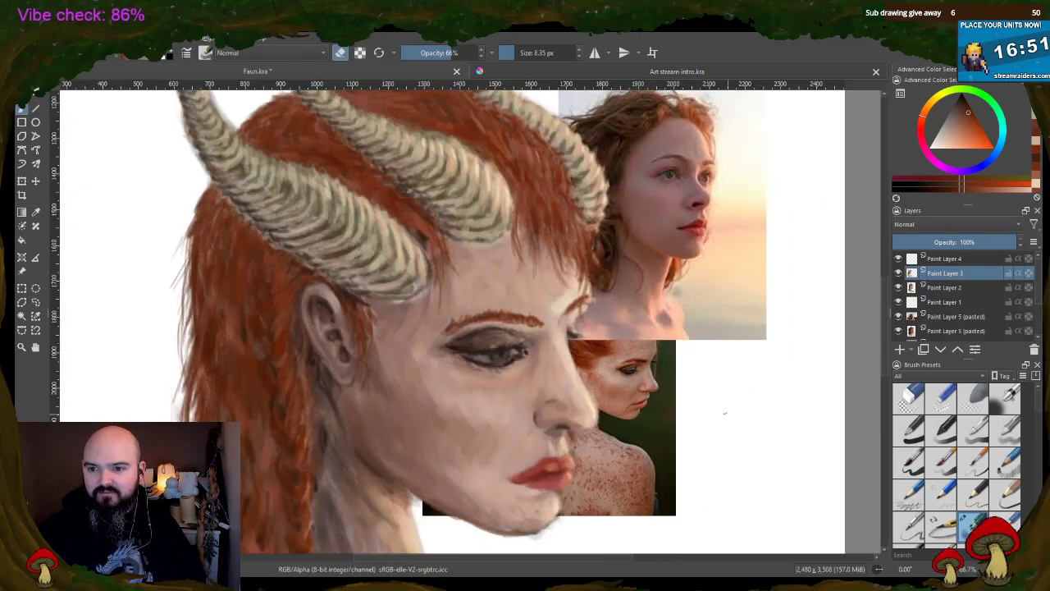
pyautogui.scroll(3, 298, 302)
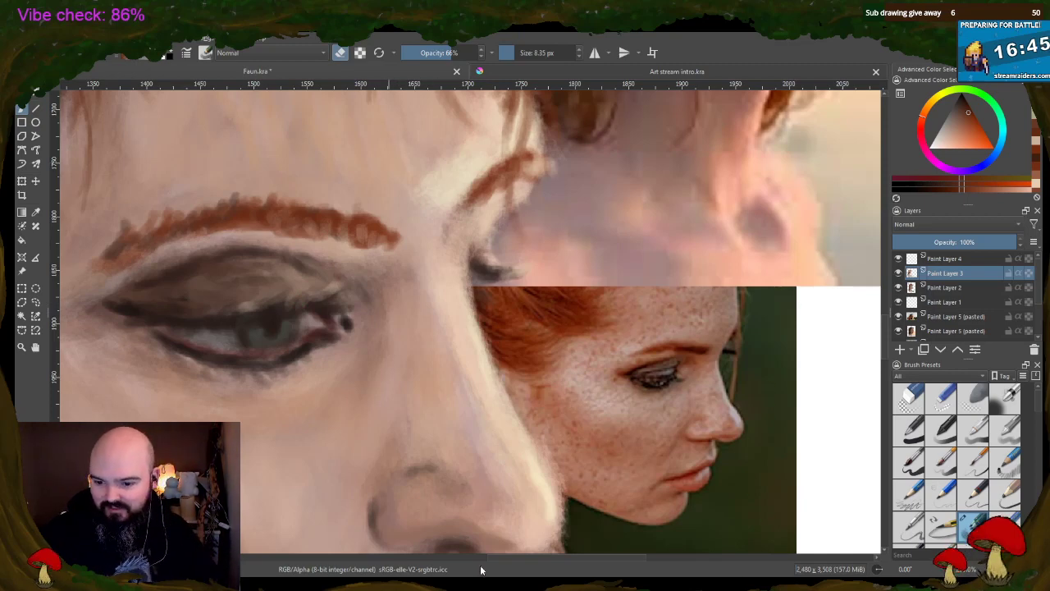
pyautogui.scroll(2, 391, 167)
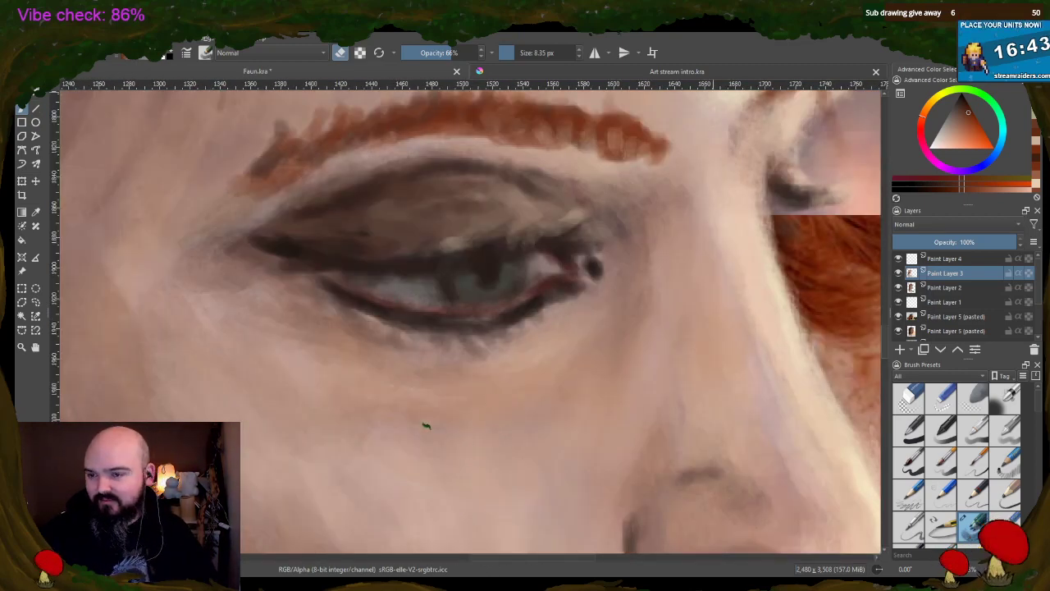
pyautogui.moveTo(444, 53); pyautogui.dragTo(439, 52)
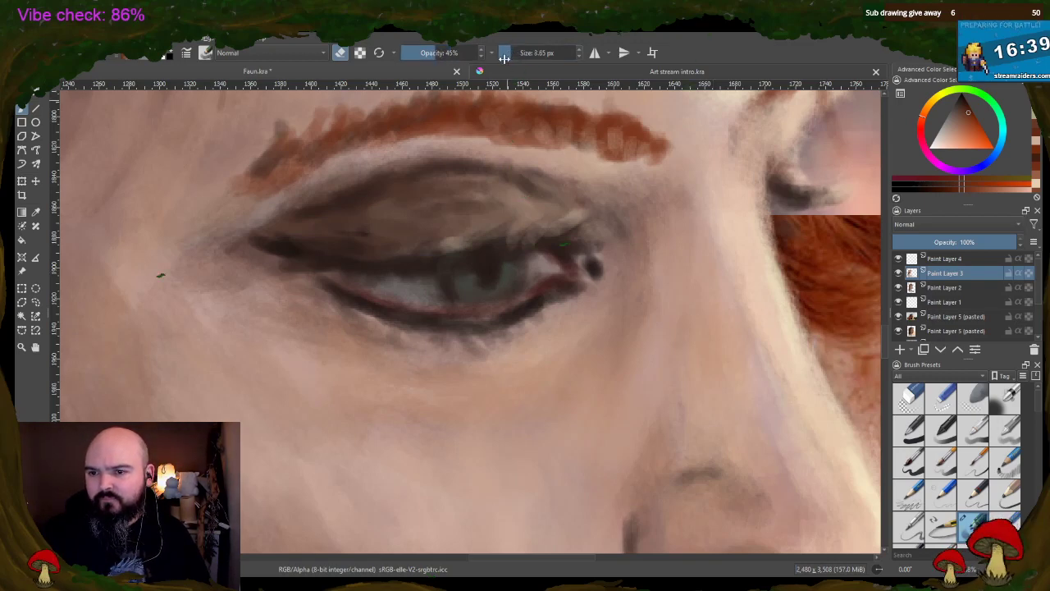
pyautogui.scroll(1, 548, 255)
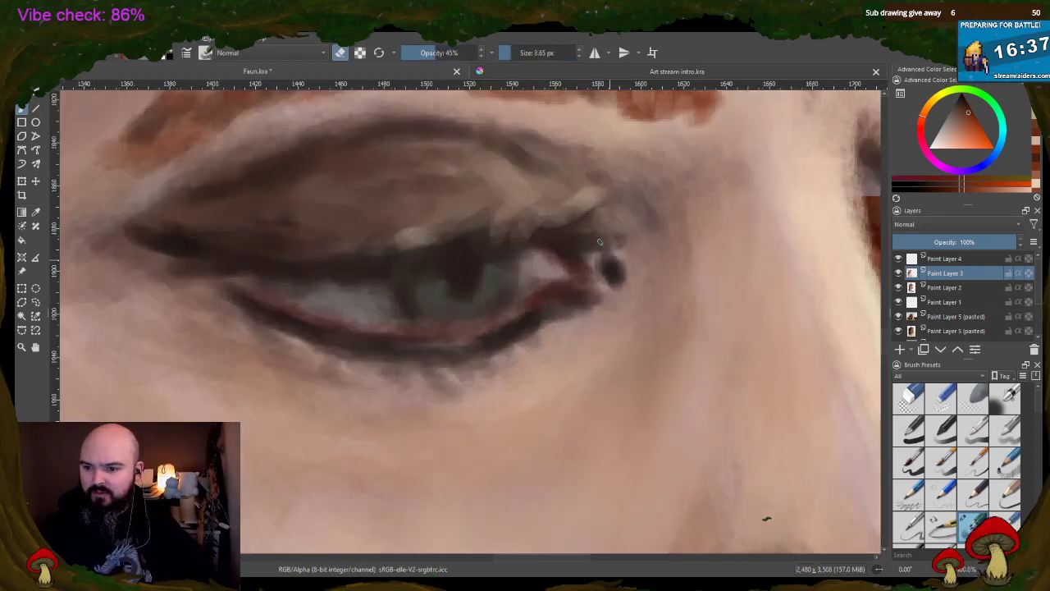
# - Turn off erase mode and define the reddish lower waterline and inner corner with sampled tones, raising the brush opacity to 57%
pyautogui.keyDown('ctrl'); pyautogui.click(655, 300); pyautogui.keyUp('ctrl')
pyautogui.press('e')
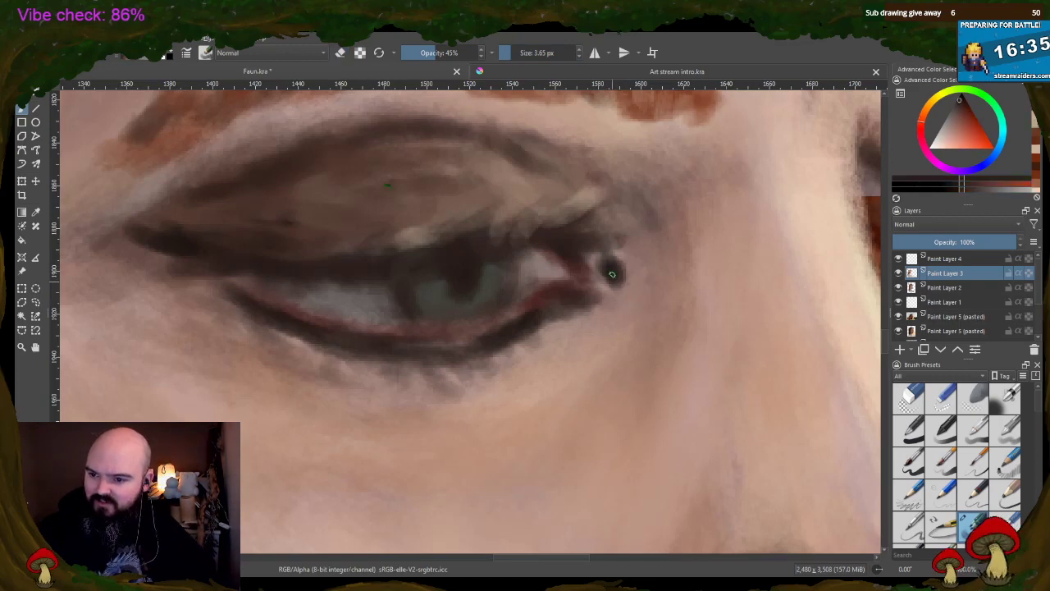
pyautogui.keyDown('ctrl'); pyautogui.click(575, 270); pyautogui.keyUp('ctrl')
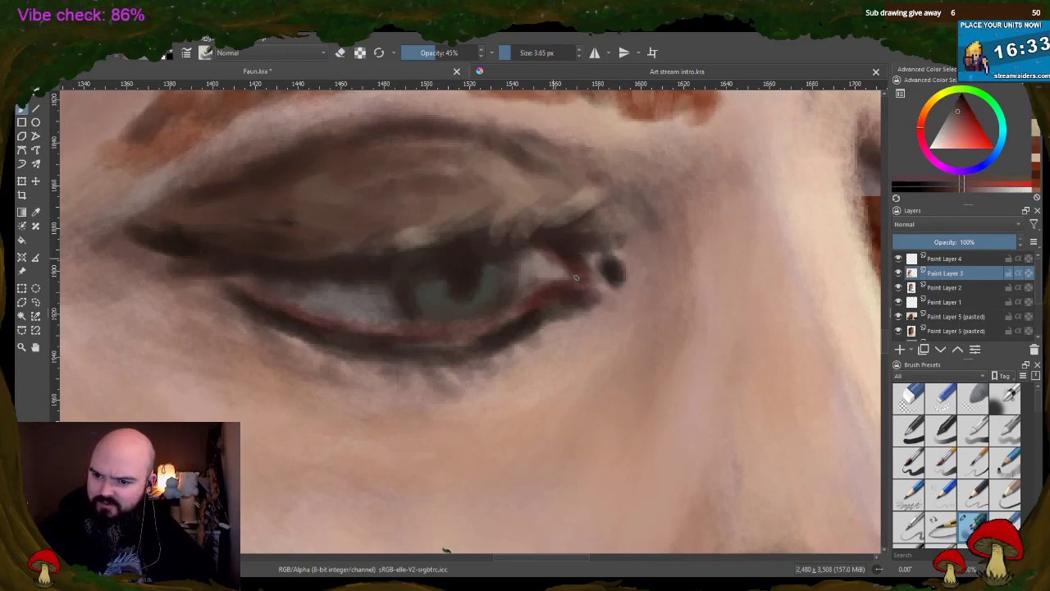
pyautogui.keyDown('ctrl'); pyautogui.click(551, 288); pyautogui.keyUp('ctrl')
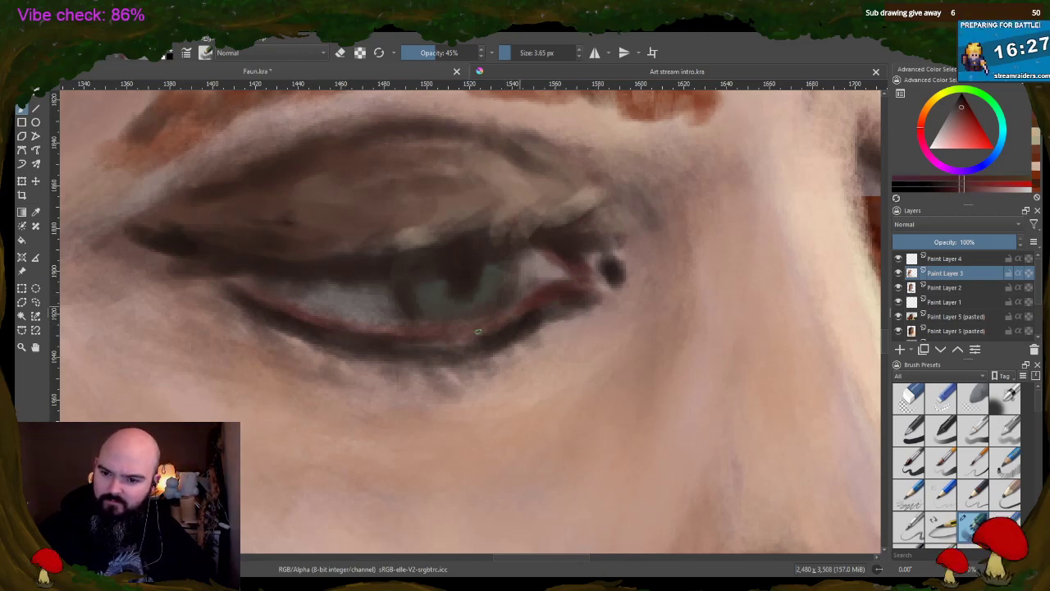
pyautogui.moveTo(350, 327)
pyautogui.mouseDown()
pyautogui.moveTo(383, 332)
pyautogui.moveTo(355, 327)
pyautogui.mouseUp()
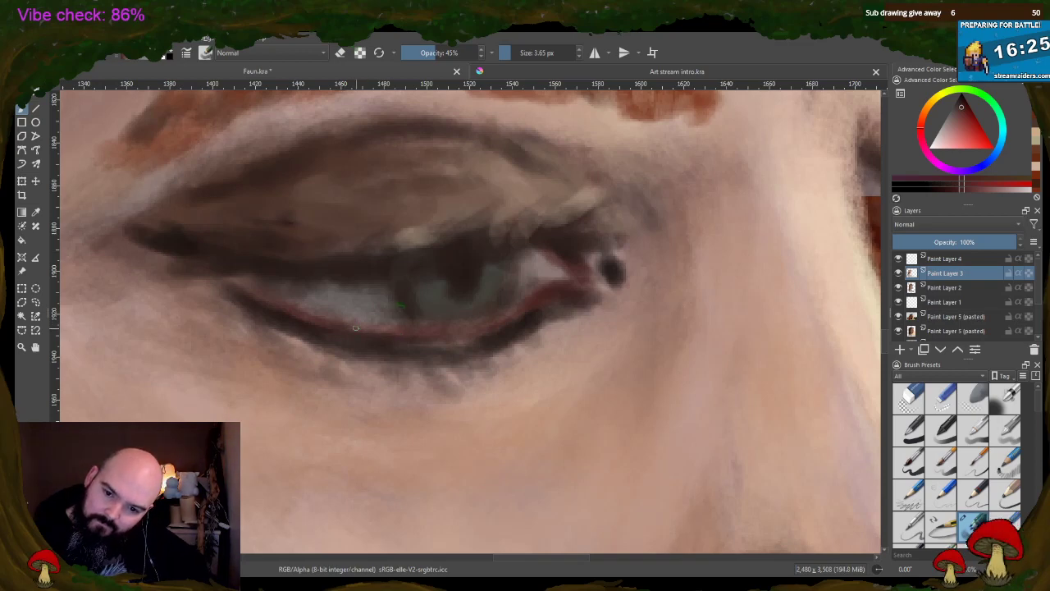
pyautogui.press('o')
pyautogui.press('o')
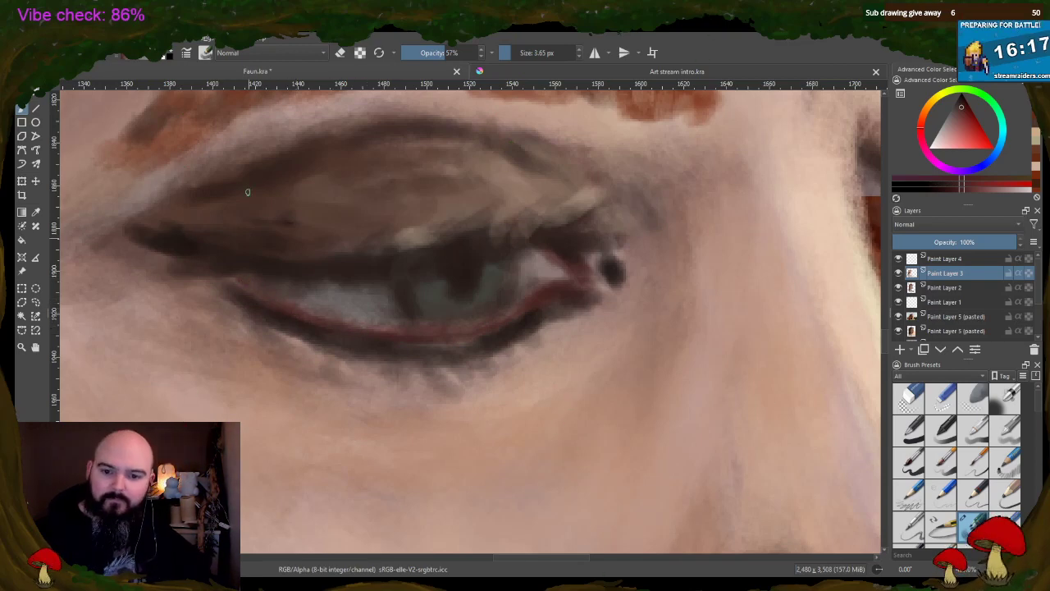
# - Define the iris outline and pupil with sampled dark tones and even out the iris with sampled grey
pyautogui.keyDown('ctrl'); pyautogui.click(400, 291); pyautogui.keyUp('ctrl')
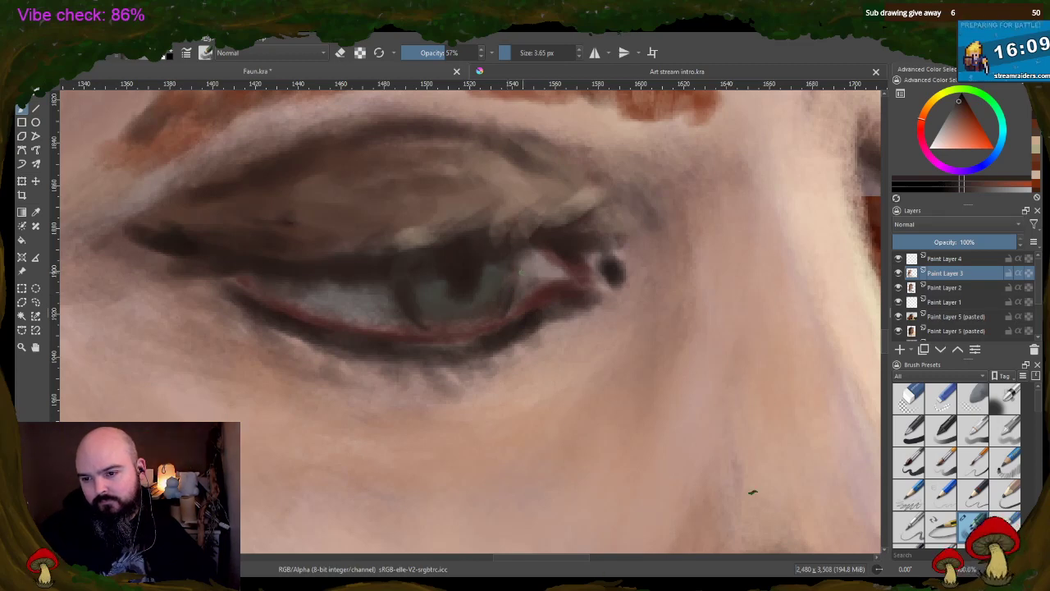
pyautogui.keyDown('ctrl'); pyautogui.click(522, 274); pyautogui.keyUp('ctrl')
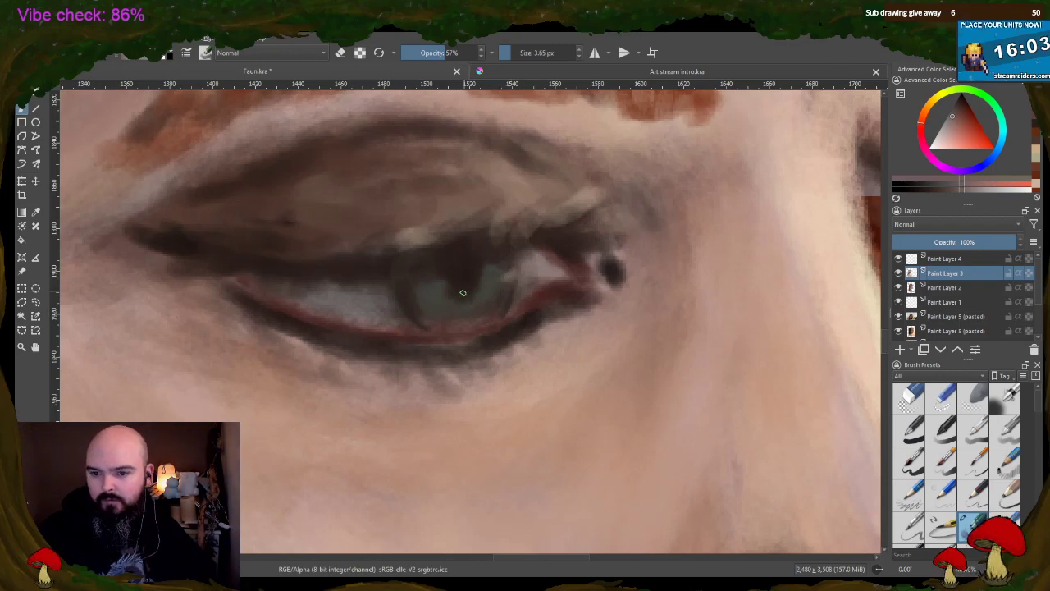
pyautogui.keyDown('ctrl'); pyautogui.click(458, 287); pyautogui.keyUp('ctrl')
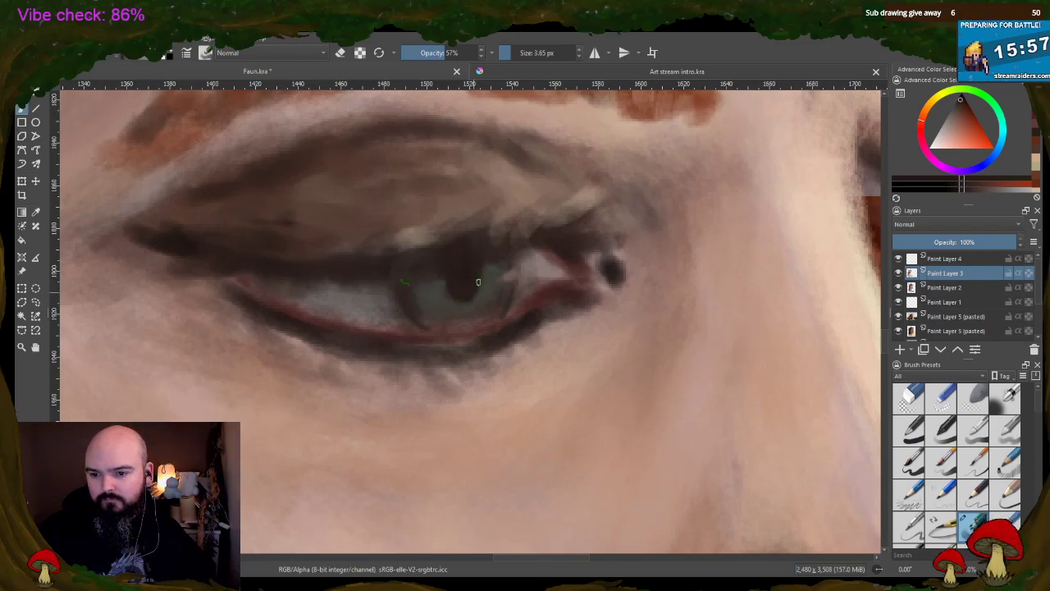
pyautogui.keyDown('ctrl'); pyautogui.click(435, 305); pyautogui.keyUp('ctrl')
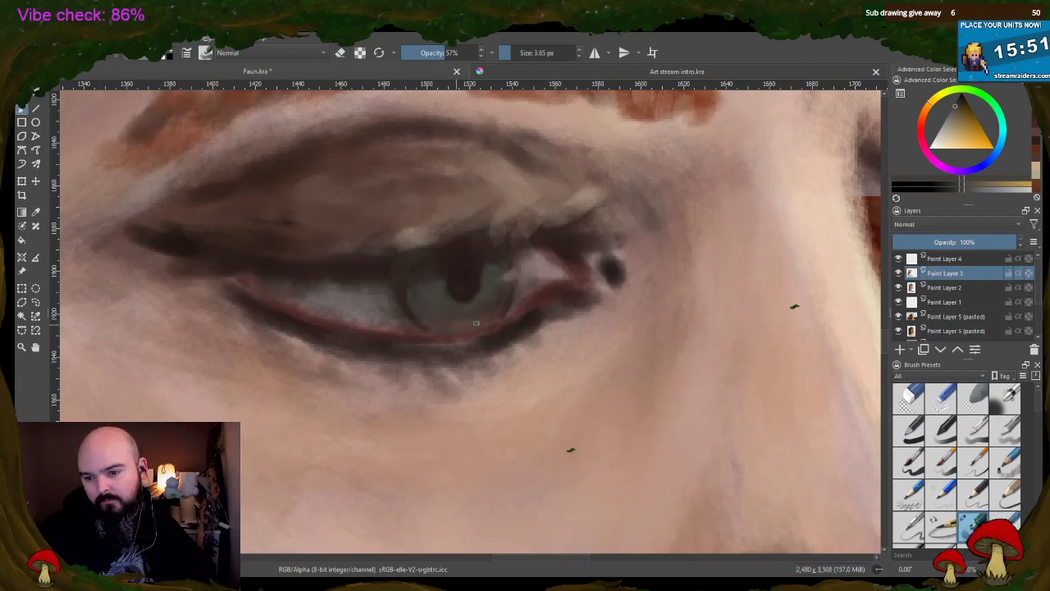
pyautogui.moveTo(453, 326); pyautogui.dragTo(460, 319)
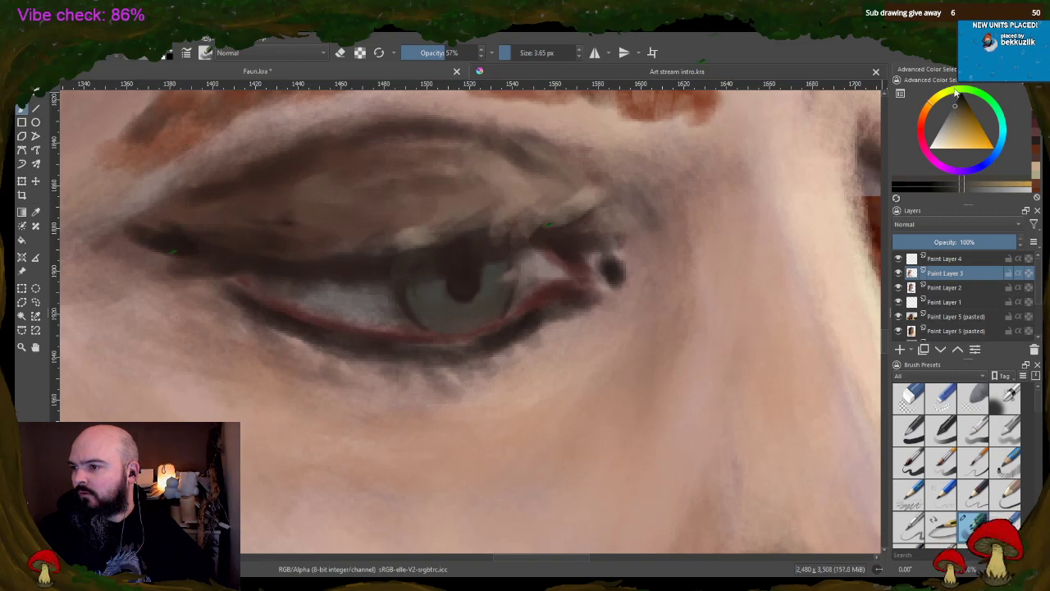
# - Paint green and yellowish streaks radiating around the pupil across the iris
pyautogui.keyDown('ctrl'); pyautogui.click(436, 286); pyautogui.keyUp('ctrl')
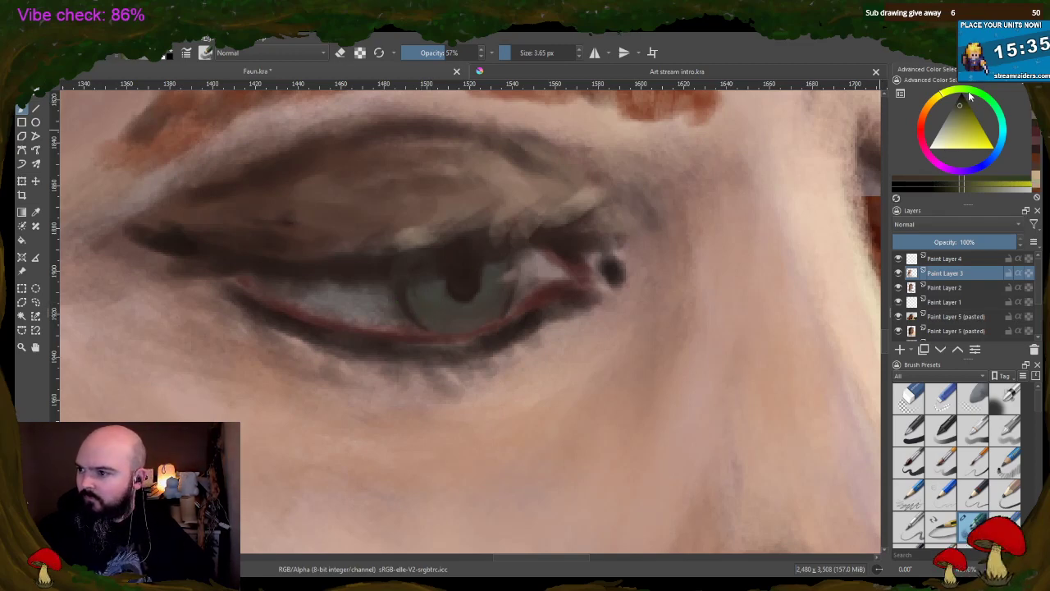
pyautogui.moveTo(952, 99); pyautogui.dragTo(970, 95)
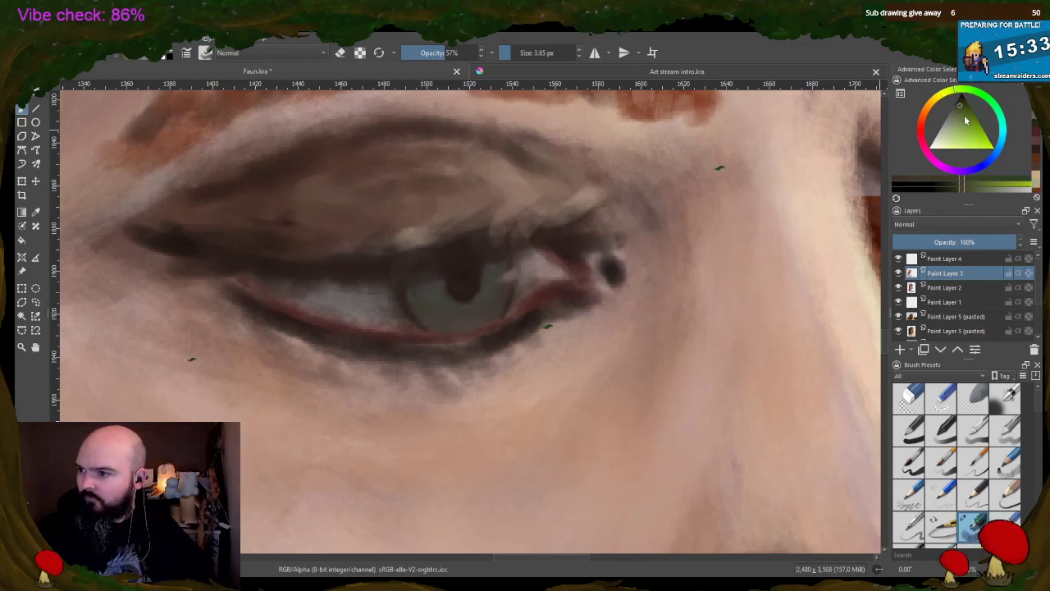
pyautogui.click(967, 125)
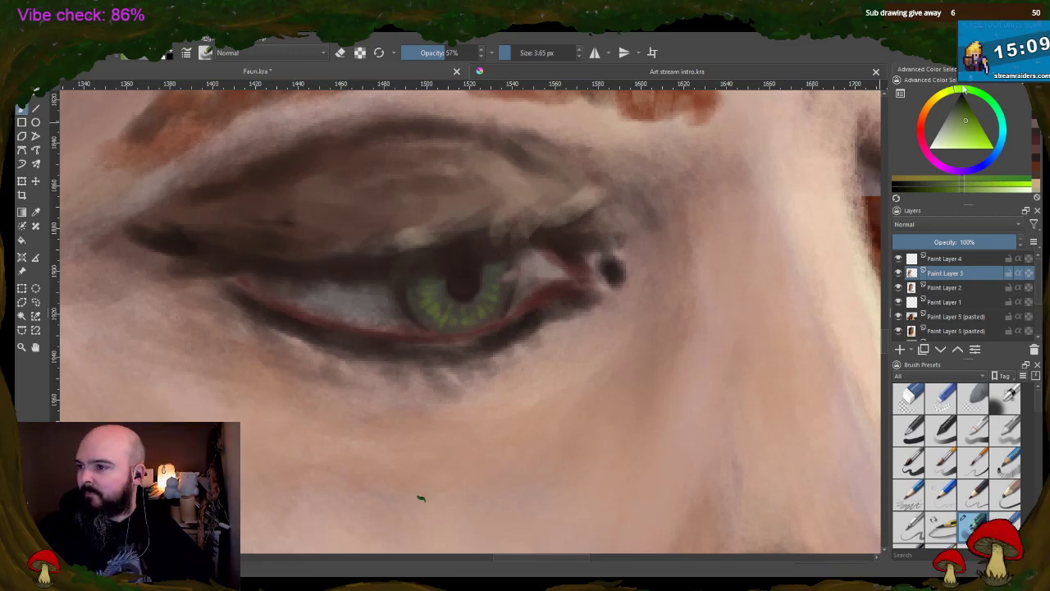
pyautogui.keyDown('ctrl'); pyautogui.click(395, 302); pyautogui.keyUp('ctrl')
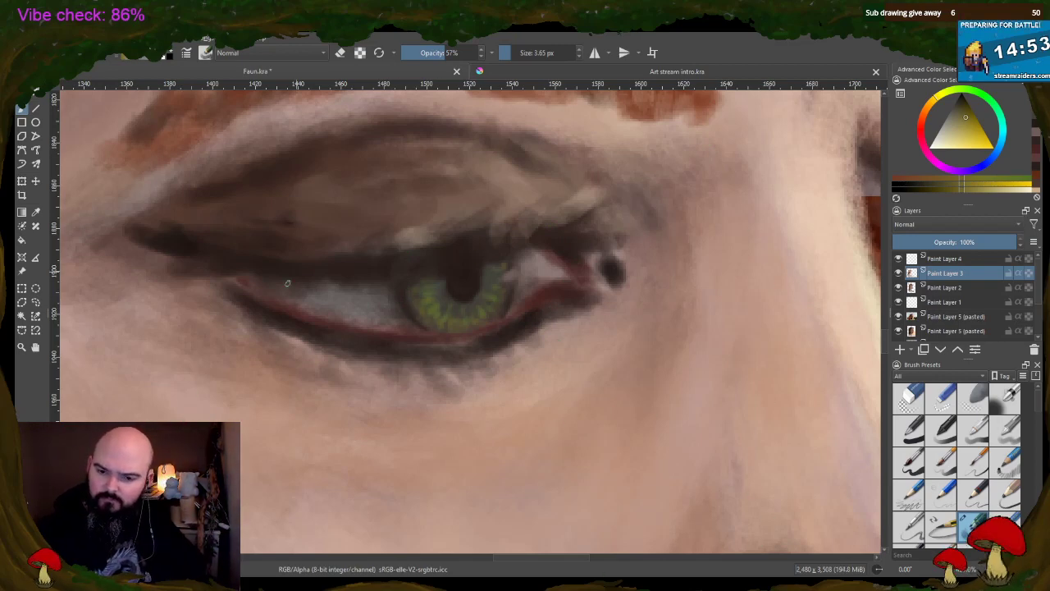
# - Shade the white of the eye on both sides of the iris and touch up the inner corner with sampled tones
pyautogui.keyDown('ctrl'); pyautogui.click(340, 297); pyautogui.keyUp('ctrl')
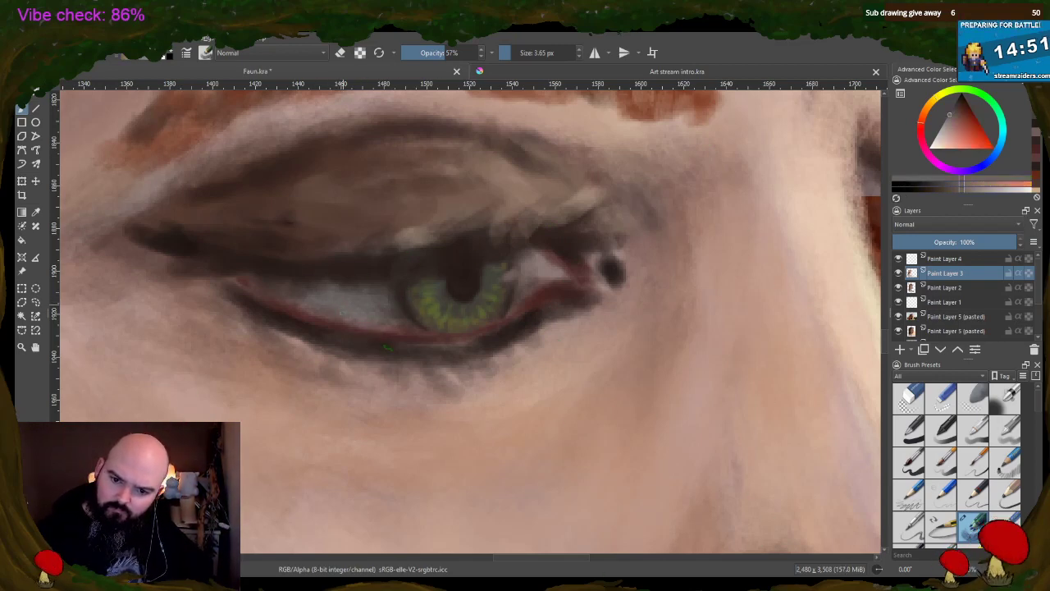
pyautogui.keyDown('ctrl'); pyautogui.click(555, 267); pyautogui.keyUp('ctrl')
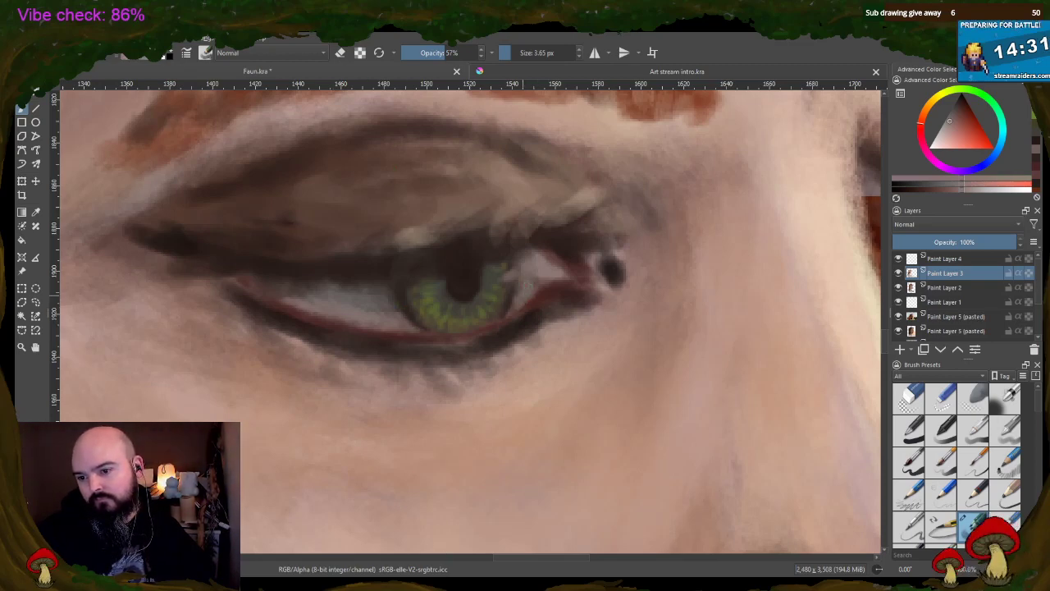
pyautogui.keyDown('ctrl'); pyautogui.click(555, 281); pyautogui.keyUp('ctrl')
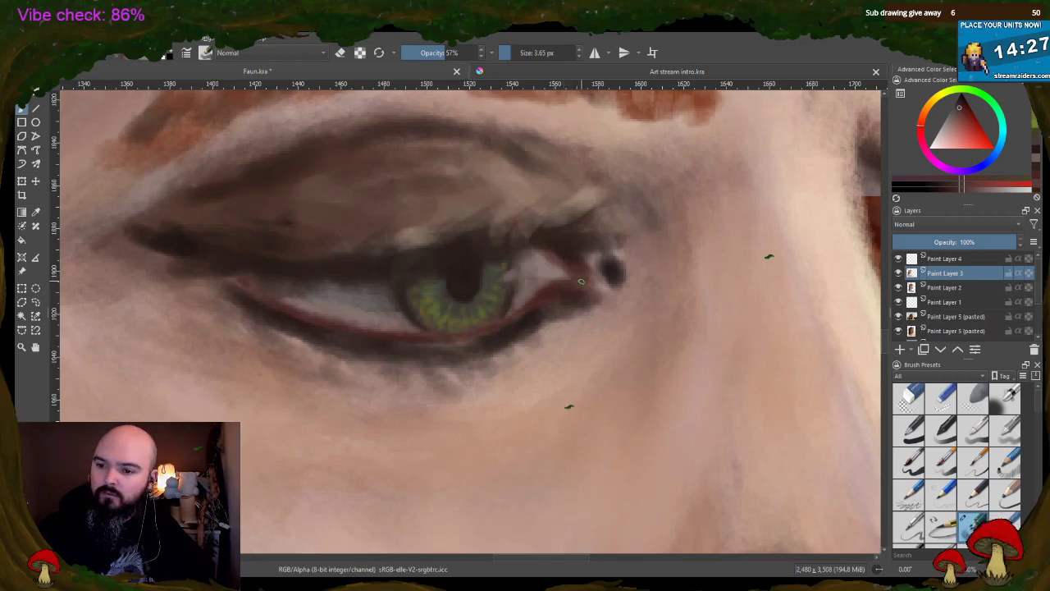
pyautogui.keyDown('ctrl'); pyautogui.click(561, 283); pyautogui.keyUp('ctrl')
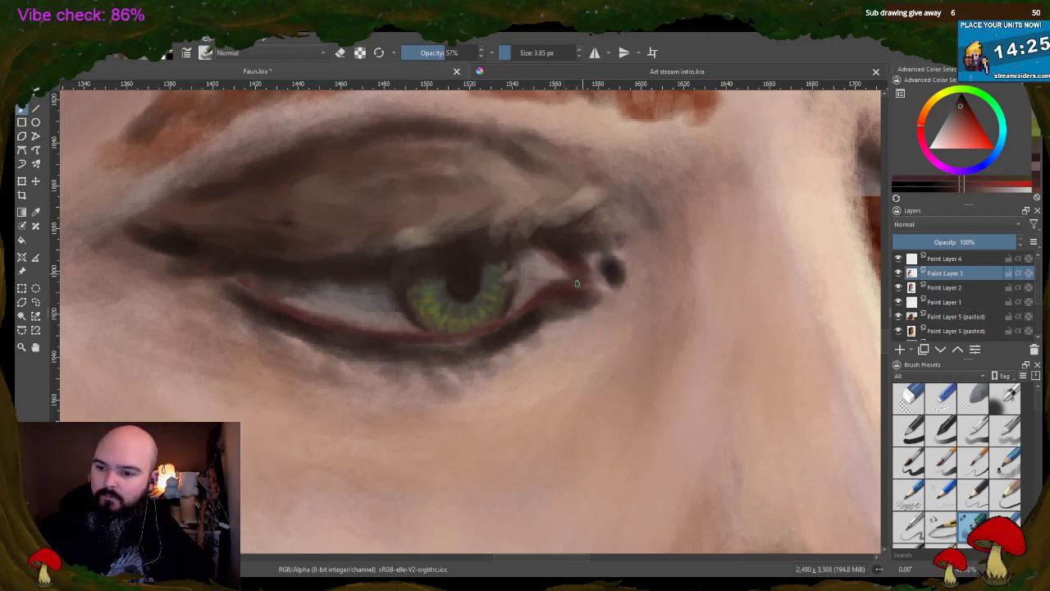
# - Redden the inner corner of the eye with a more saturated red and dab pale highlights on the iris and eye white
pyautogui.click(966, 108)
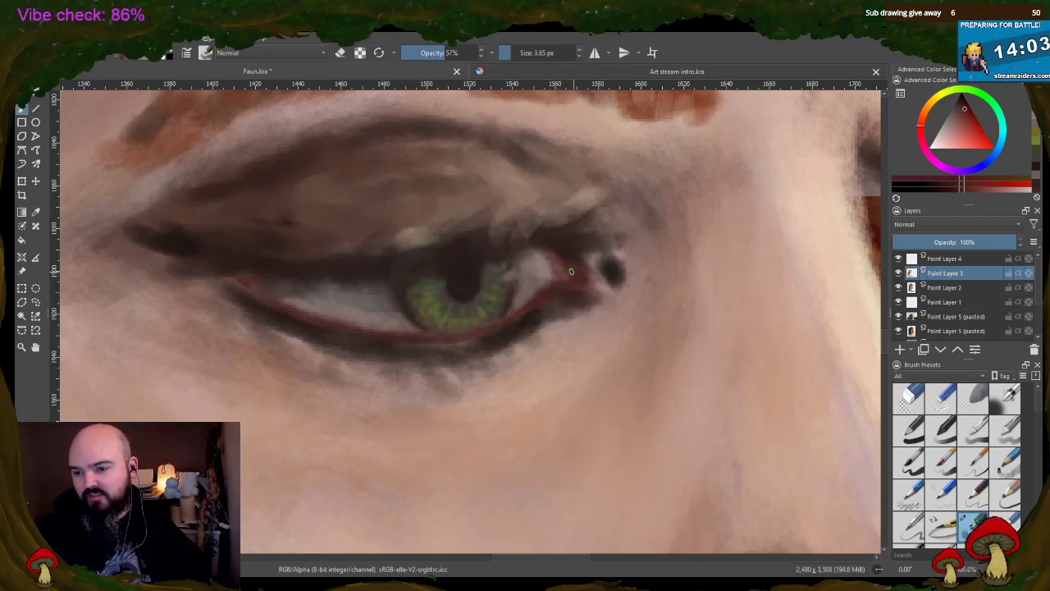
pyautogui.keyDown('ctrl'); pyautogui.click(551, 256); pyautogui.keyUp('ctrl')
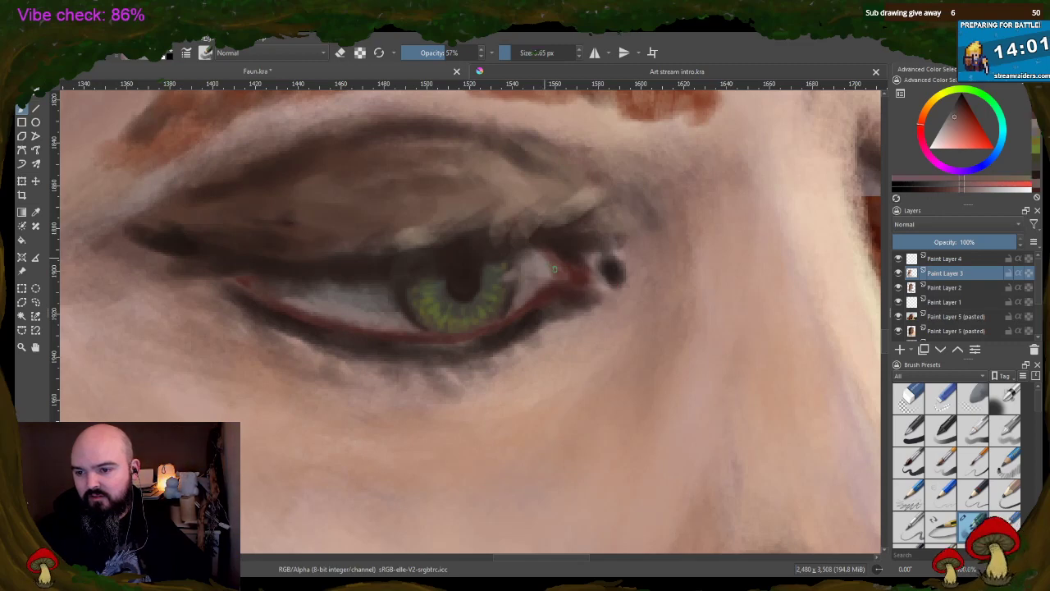
pyautogui.keyDown('ctrl'); pyautogui.click(553, 264); pyautogui.keyUp('ctrl')
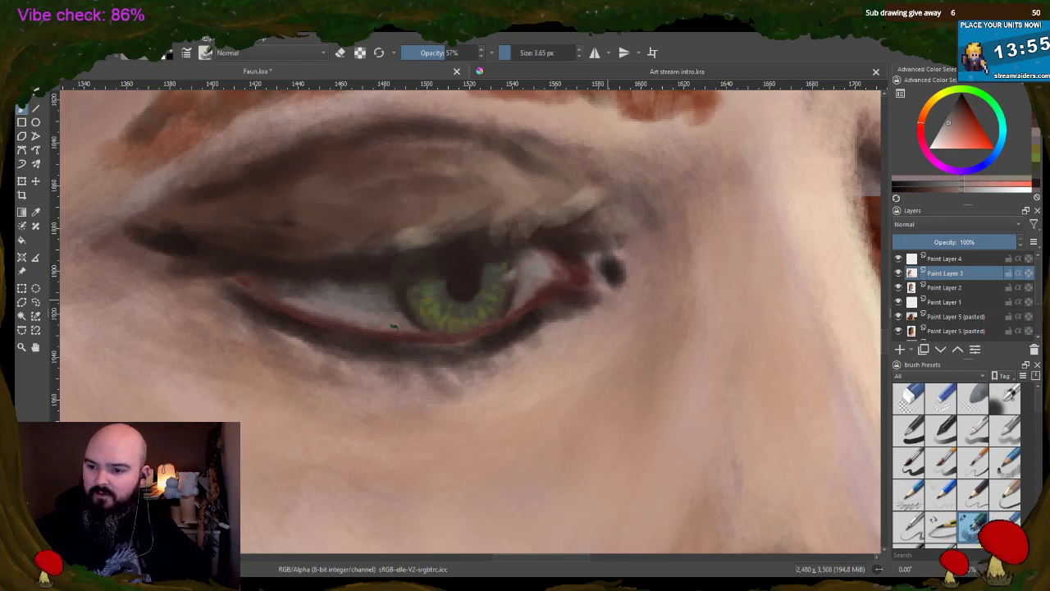
pyautogui.keyDown('ctrl'); pyautogui.click(841, 246); pyautogui.keyUp('ctrl')
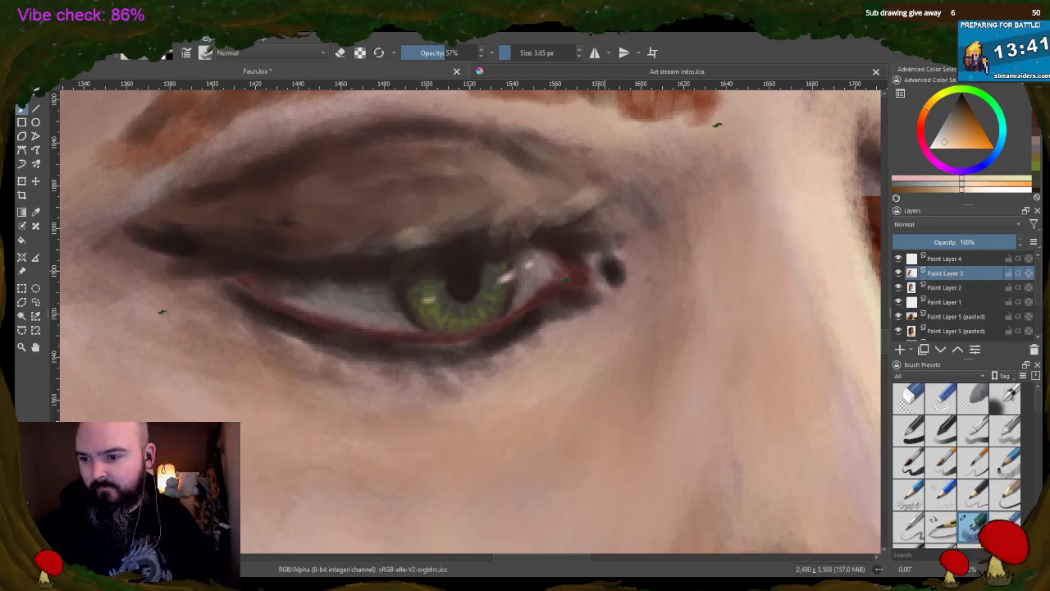
# - Paint fine dark lashes along the lower and upper lids of the near eye
pyautogui.press('d')
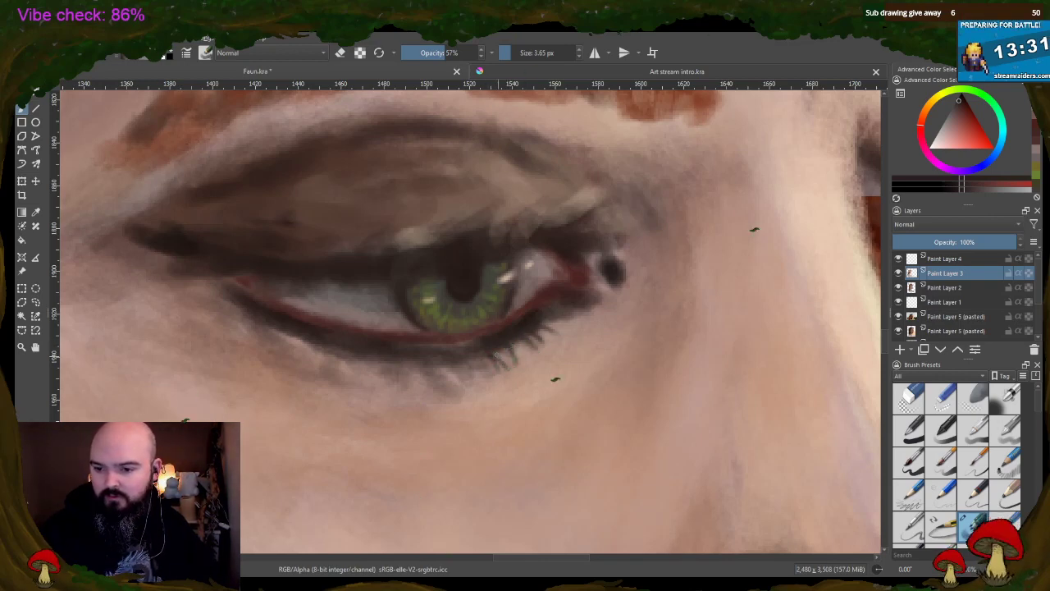
pyautogui.moveTo(476, 357); pyautogui.dragTo(485, 370)
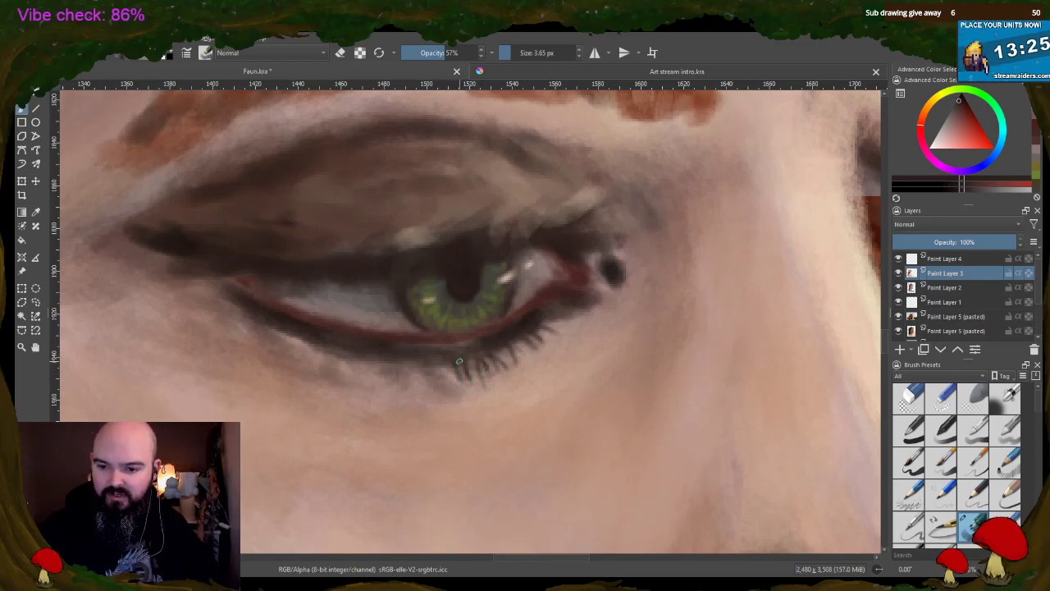
pyautogui.moveTo(448, 389); pyautogui.dragTo(435, 366)
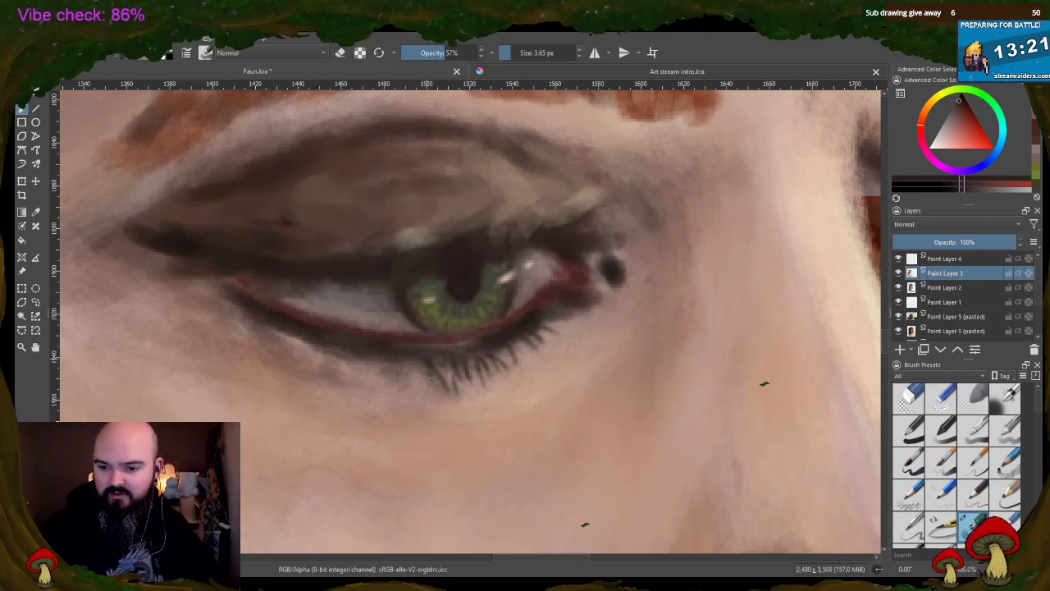
pyautogui.moveTo(412, 362); pyautogui.dragTo(416, 384)
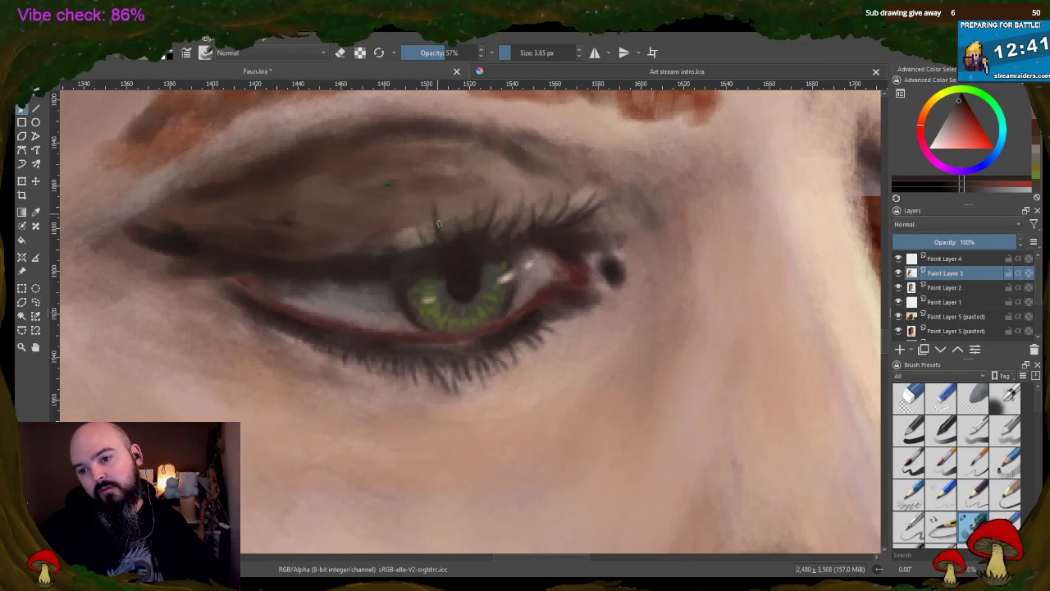
pyautogui.moveTo(422, 246); pyautogui.dragTo(417, 207)
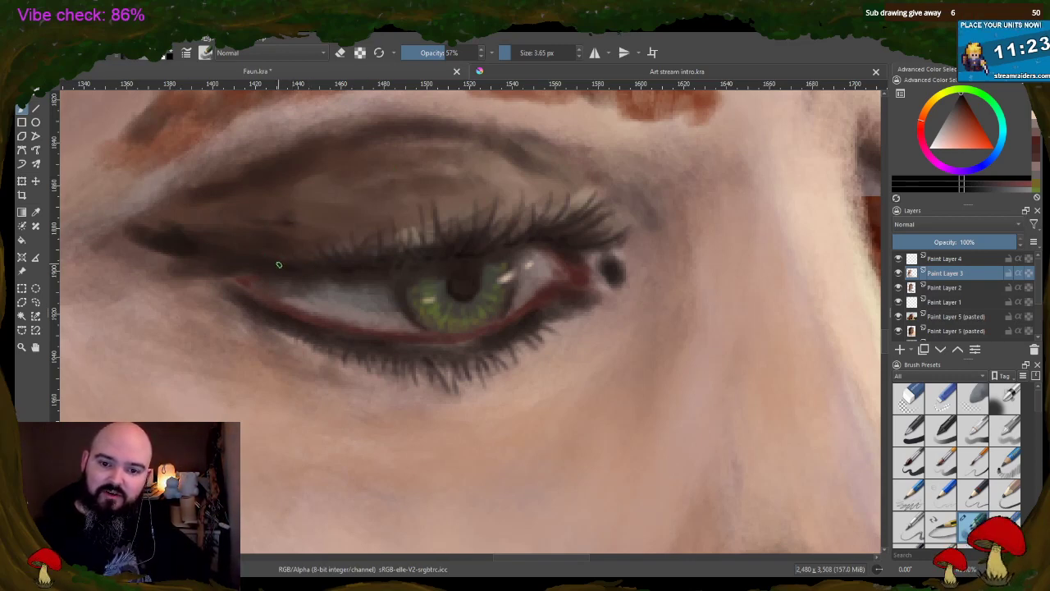
# - Darken the outer part of the lower lid line and refine the red waterline with tones sampled from the eye
pyautogui.keyDown('ctrl'); pyautogui.click(365, 256); pyautogui.keyUp('ctrl')
pyautogui.keyDown('ctrl'); pyautogui.click(610, 268); pyautogui.keyUp('ctrl')
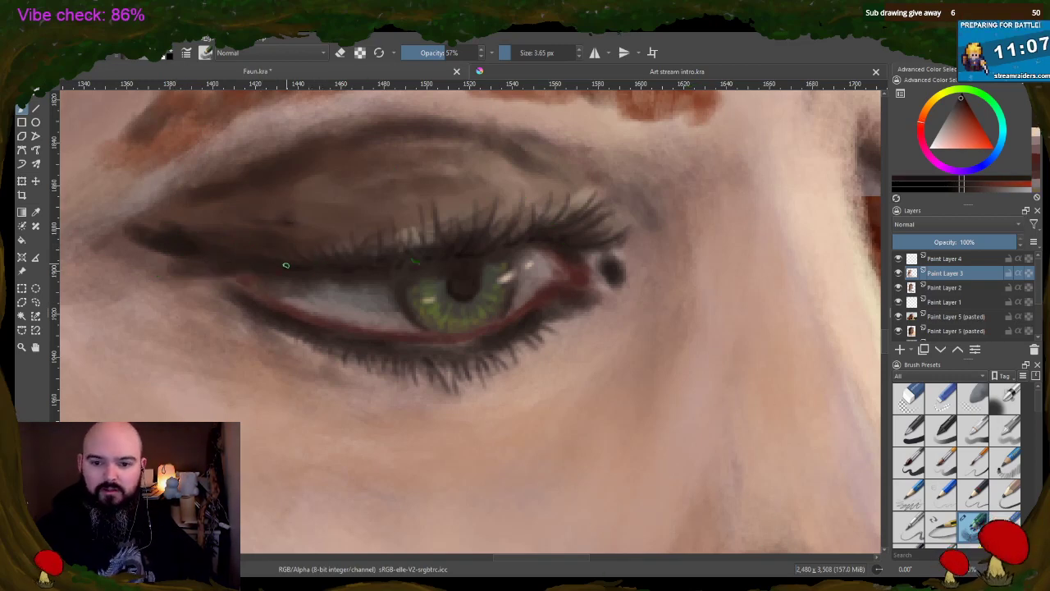
pyautogui.keyDown('ctrl'); pyautogui.click(265, 301); pyautogui.keyUp('ctrl')
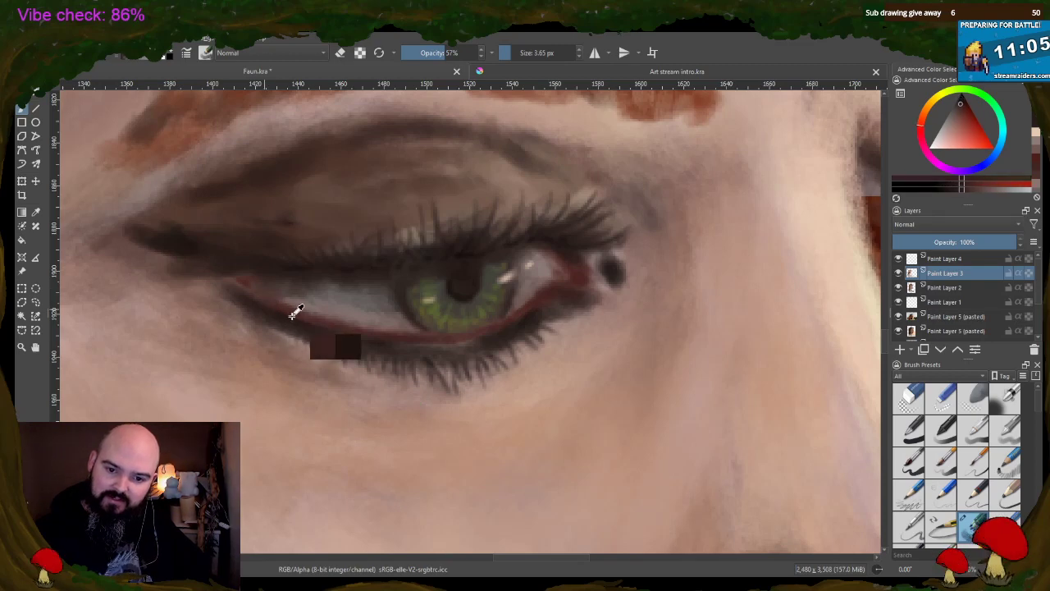
pyautogui.moveTo(320, 324)
pyautogui.mouseDown()
pyautogui.moveTo(408, 289)
pyautogui.moveTo(530, 310)
pyautogui.moveTo(520, 324)
pyautogui.moveTo(525, 315)
pyautogui.mouseUp()
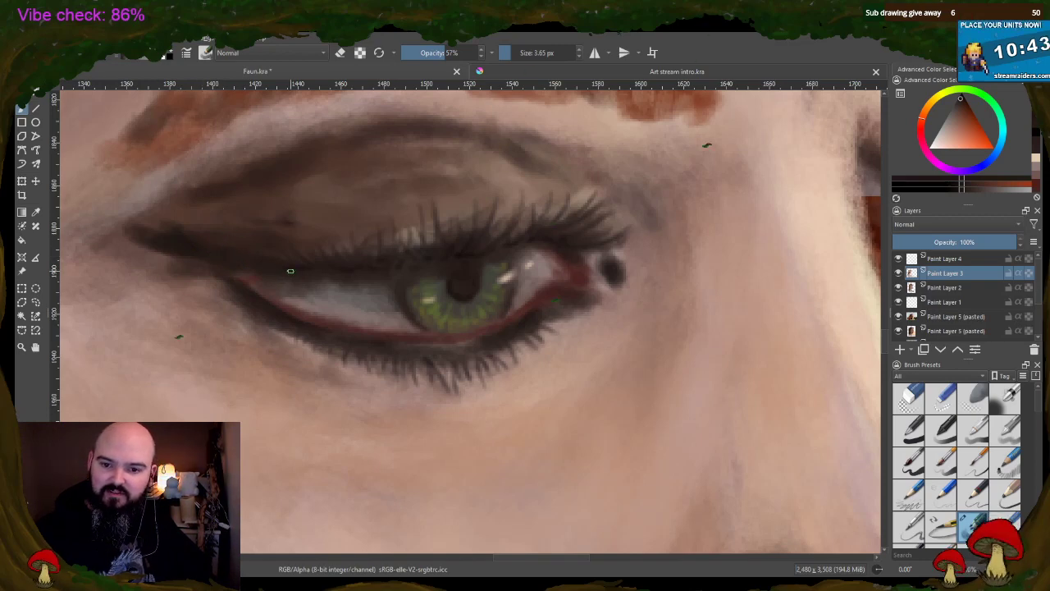
# - Sharpen the eyeliner wing at the outer corner of the eye with sampled dark and skin tones
pyautogui.keyDown('ctrl'); pyautogui.click(262, 259); pyautogui.keyUp('ctrl')
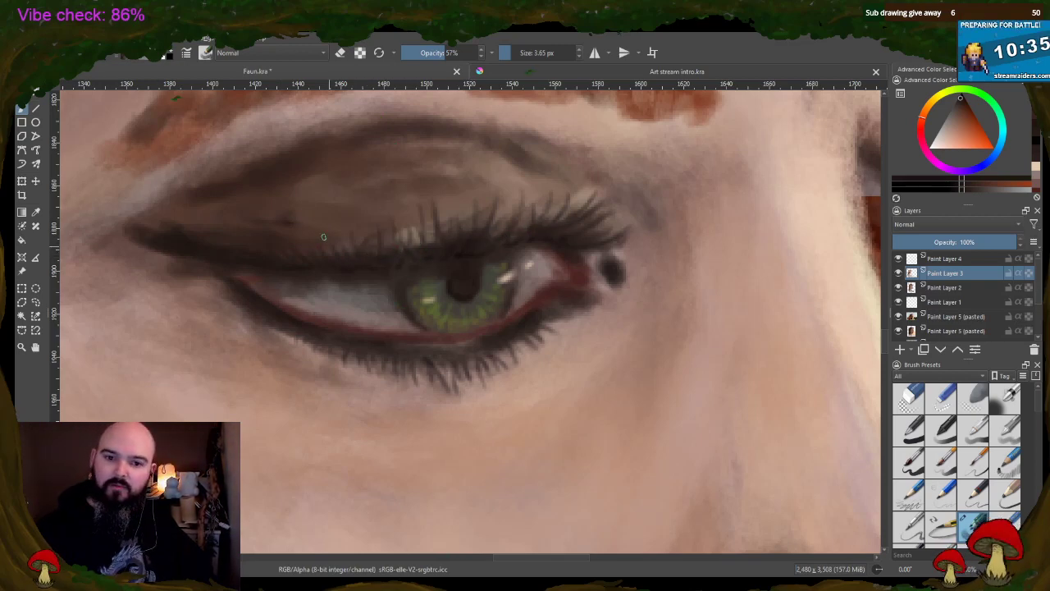
pyautogui.keyDown('ctrl'); pyautogui.click(158, 228); pyautogui.keyUp('ctrl')
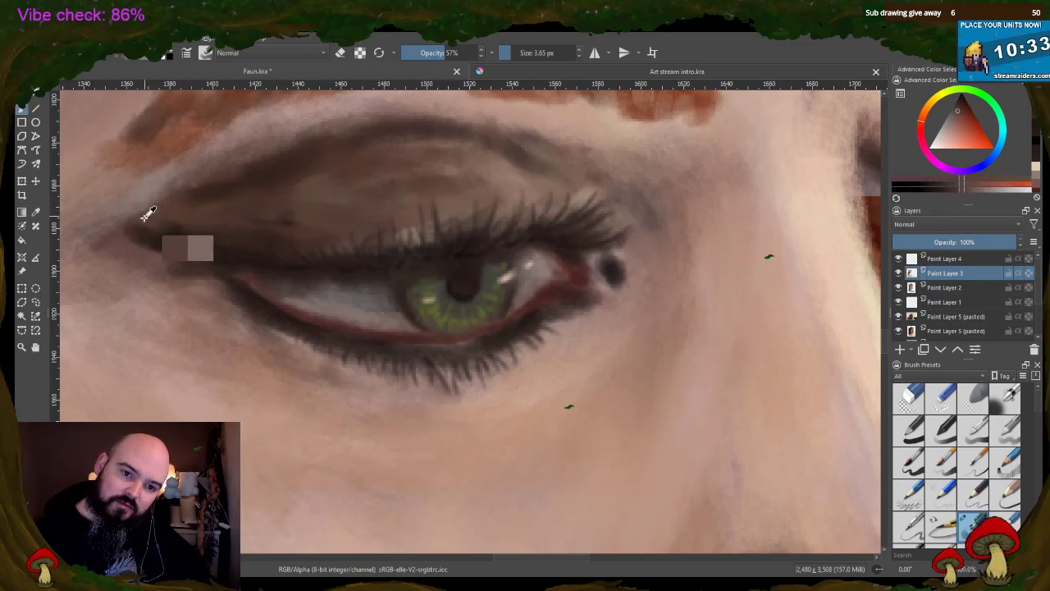
pyautogui.keyDown('ctrl'); pyautogui.click(160, 232); pyautogui.keyUp('ctrl')
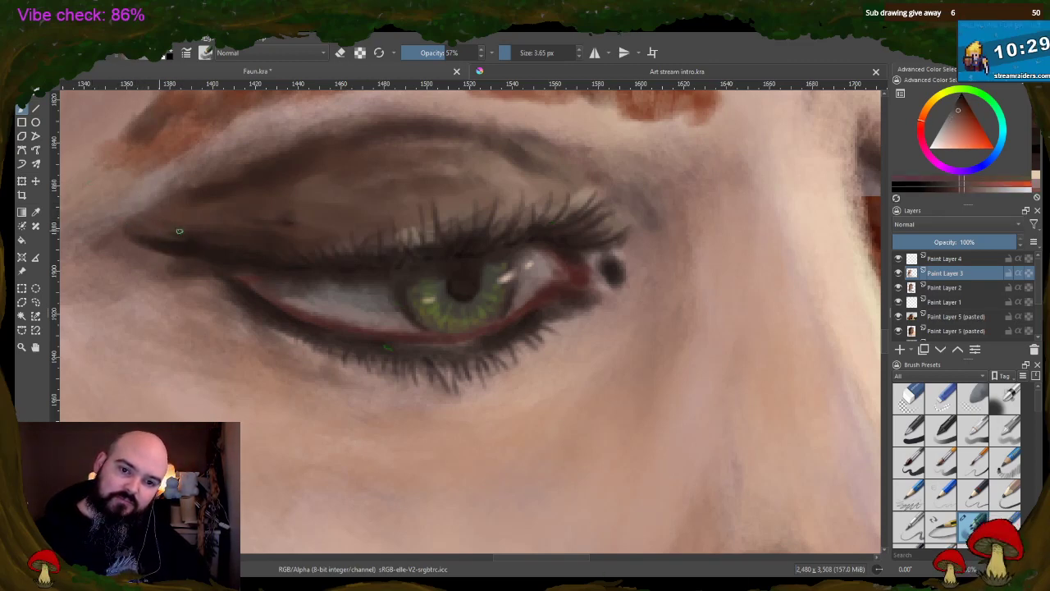
pyautogui.keyDown('ctrl'); pyautogui.click(182, 245); pyautogui.keyUp('ctrl')
pyautogui.keyDown('ctrl'); pyautogui.click(183, 244); pyautogui.keyUp('ctrl')
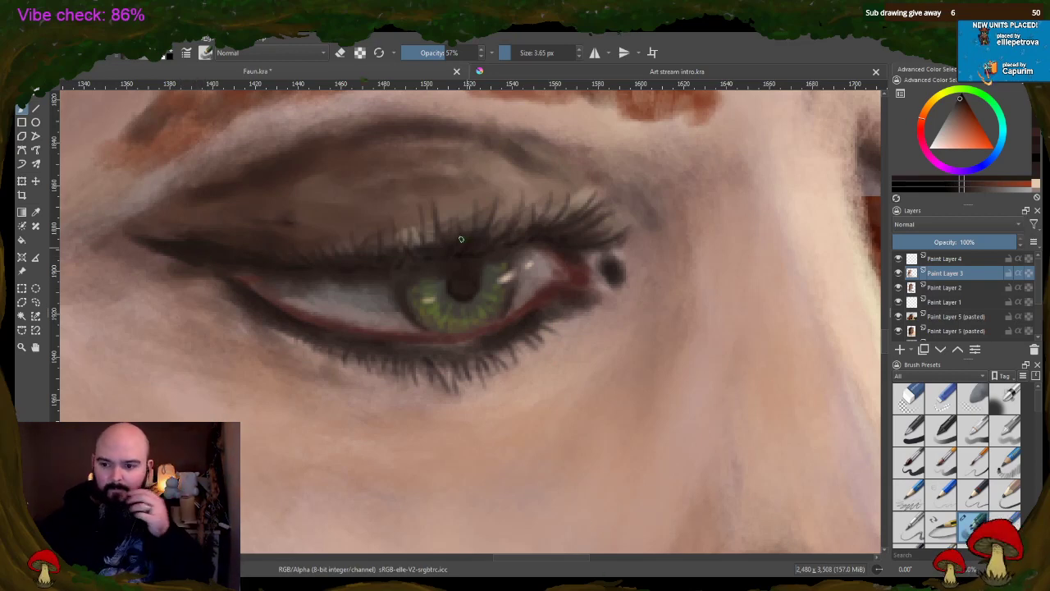
# - Refine the inner corner of the eye with sampled reds and dark tones, defining the tear duct's edges
pyautogui.keyDown('ctrl'); pyautogui.click(559, 276); pyautogui.keyUp('ctrl')
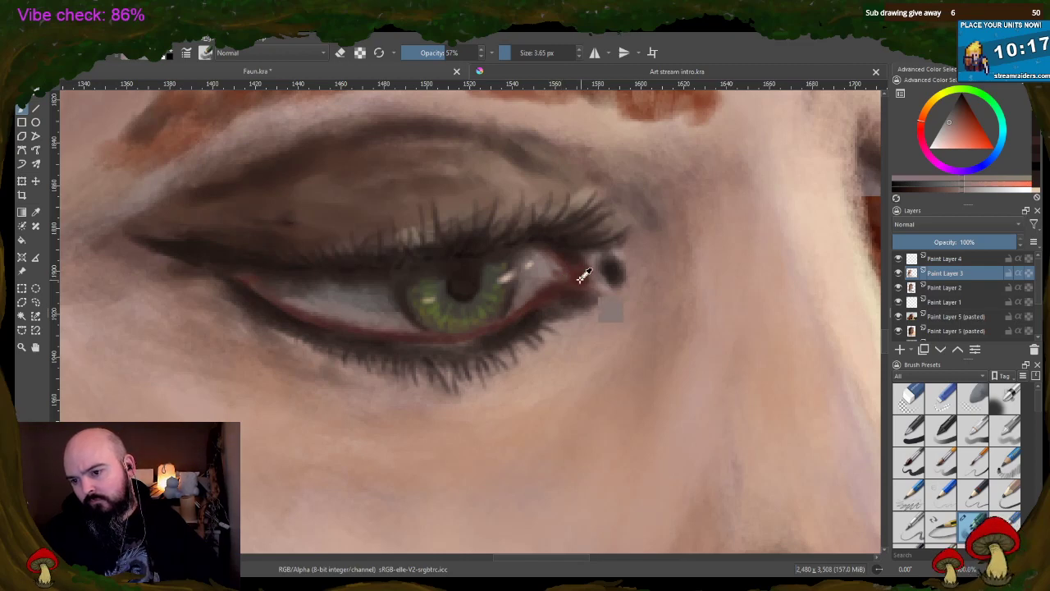
pyautogui.keyDown('ctrl'); pyautogui.click(577, 276); pyautogui.keyUp('ctrl')
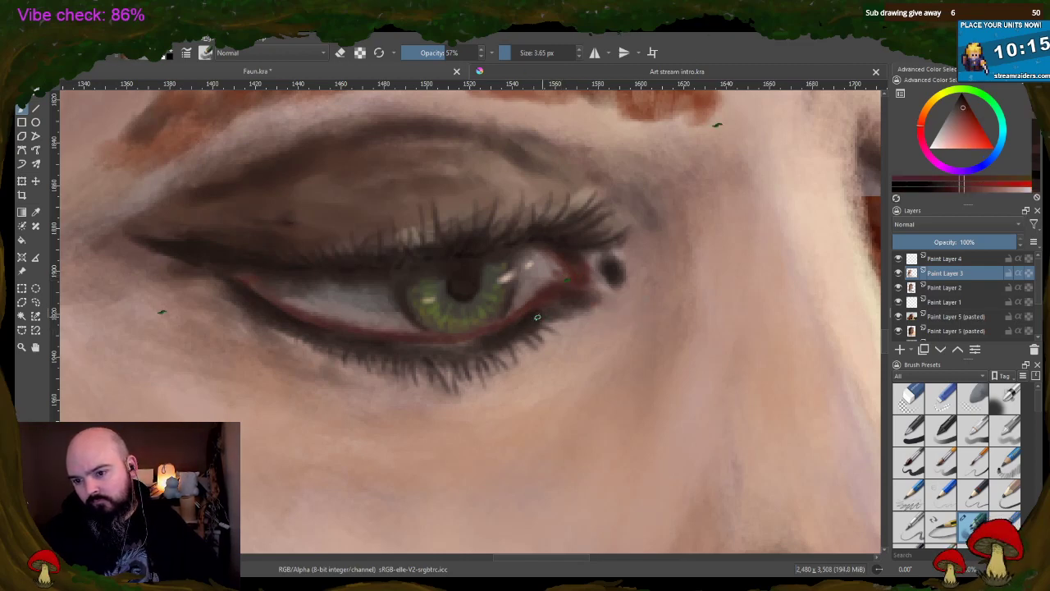
pyautogui.keyDown('ctrl'); pyautogui.click(573, 276); pyautogui.keyUp('ctrl')
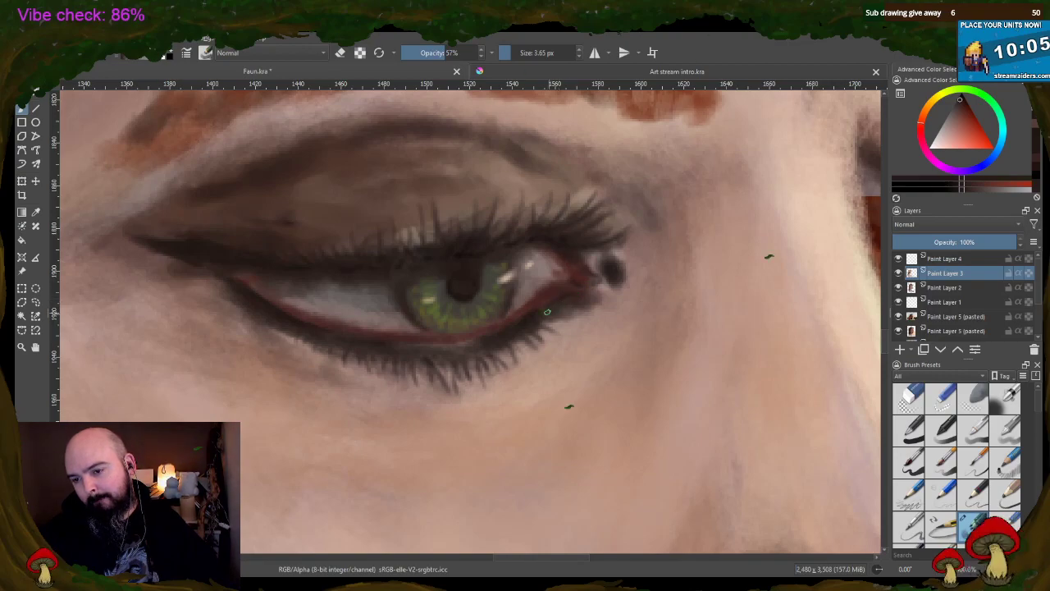
pyautogui.scroll(-5, 582, 217)
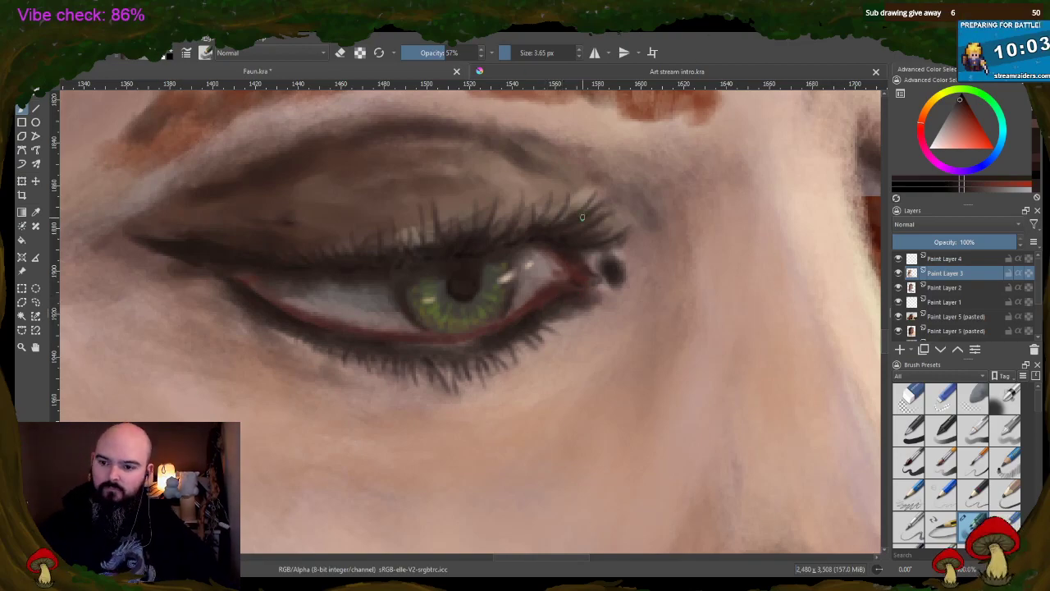
pyautogui.scroll(5, 632, 257)
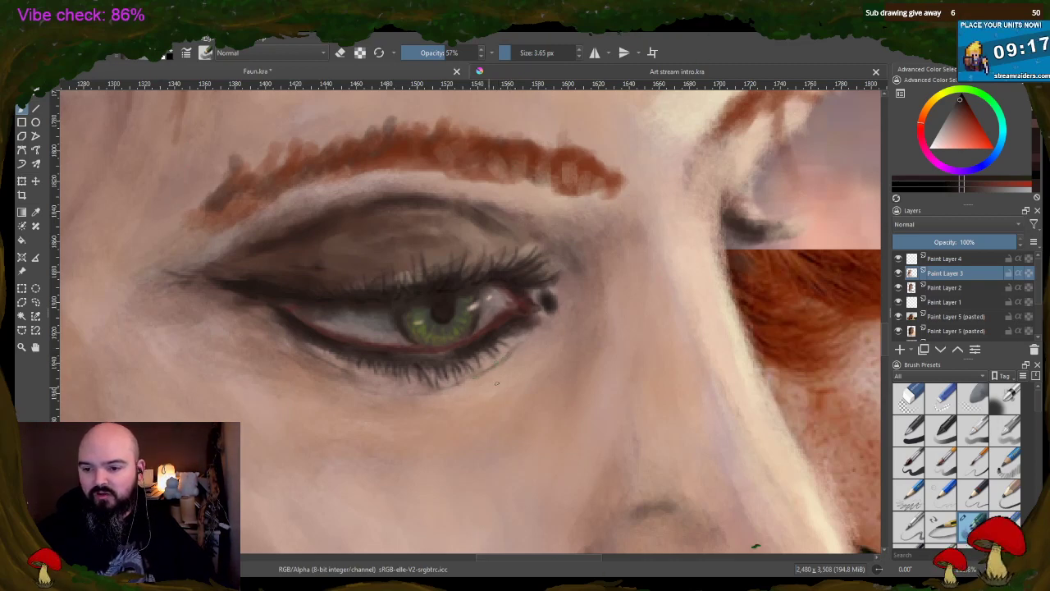
# - Paint faint creases in the skin below the eye and stroke darker brown hairs into the eyebrow
pyautogui.keyDown('ctrl'); pyautogui.click(510, 365); pyautogui.keyUp('ctrl')
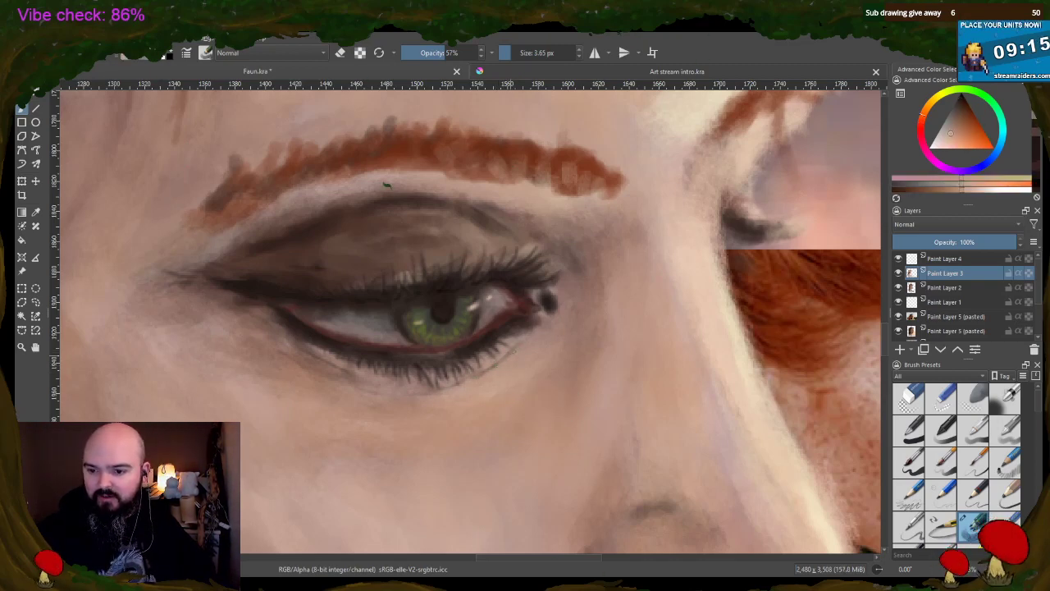
pyautogui.keyDown('ctrl'); pyautogui.click(486, 217); pyautogui.keyUp('ctrl')
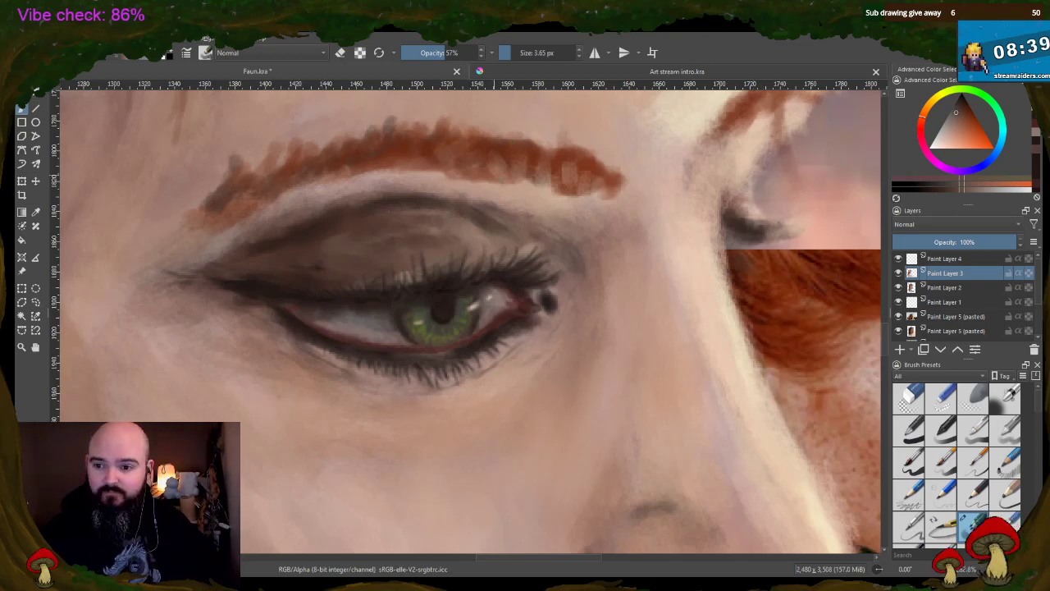
pyautogui.keyDown('ctrl'); pyautogui.click(490, 273); pyautogui.keyUp('ctrl')
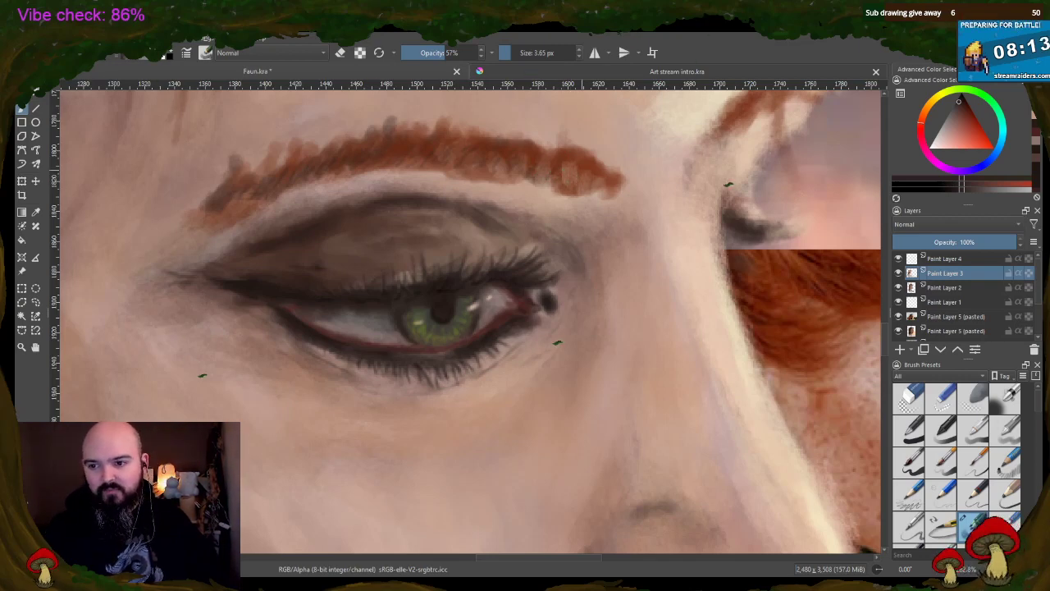
# - Stroke fine reddish-brown hairs along the eyebrow with colours sampled from the brow and the reference photo's hair
pyautogui.keyDown('ctrl'); pyautogui.click(574, 170); pyautogui.keyUp('ctrl')
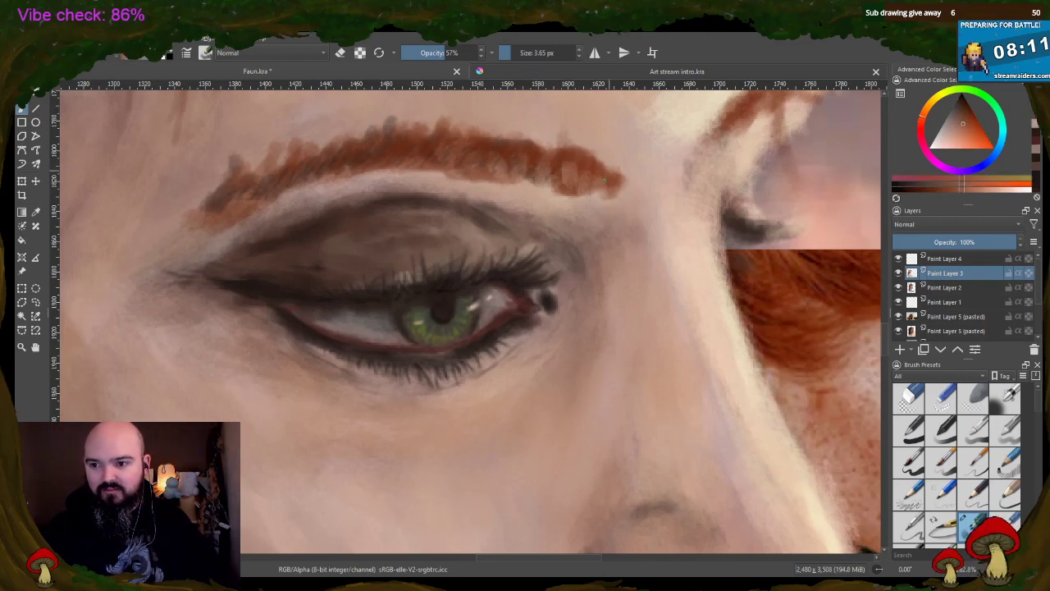
pyautogui.keyDown('ctrl'); pyautogui.click(570, 160); pyautogui.keyUp('ctrl')
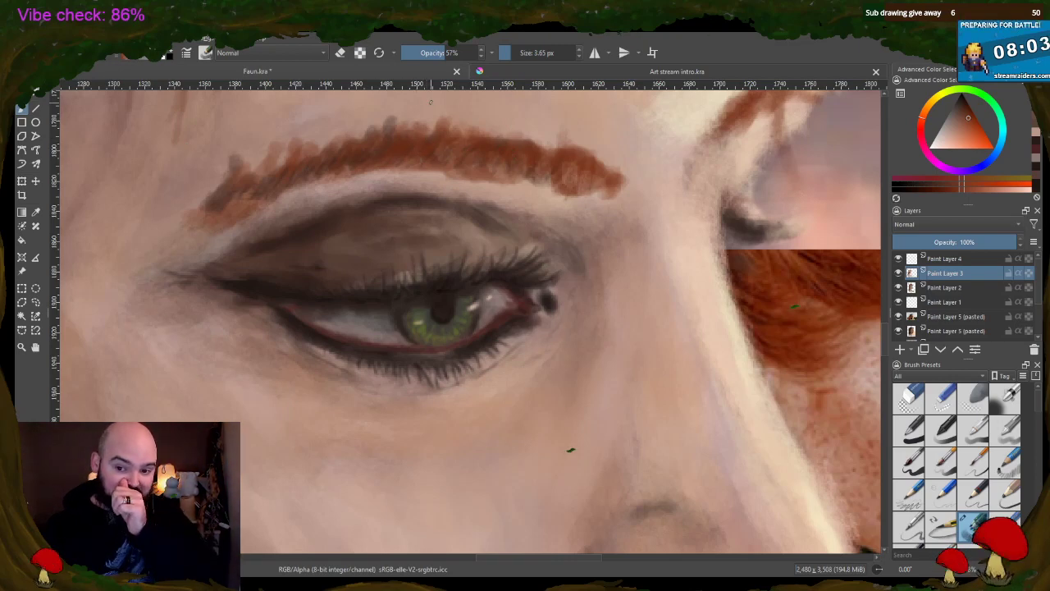
pyautogui.keyDown('ctrl'); pyautogui.click(809, 259); pyautogui.keyUp('ctrl')
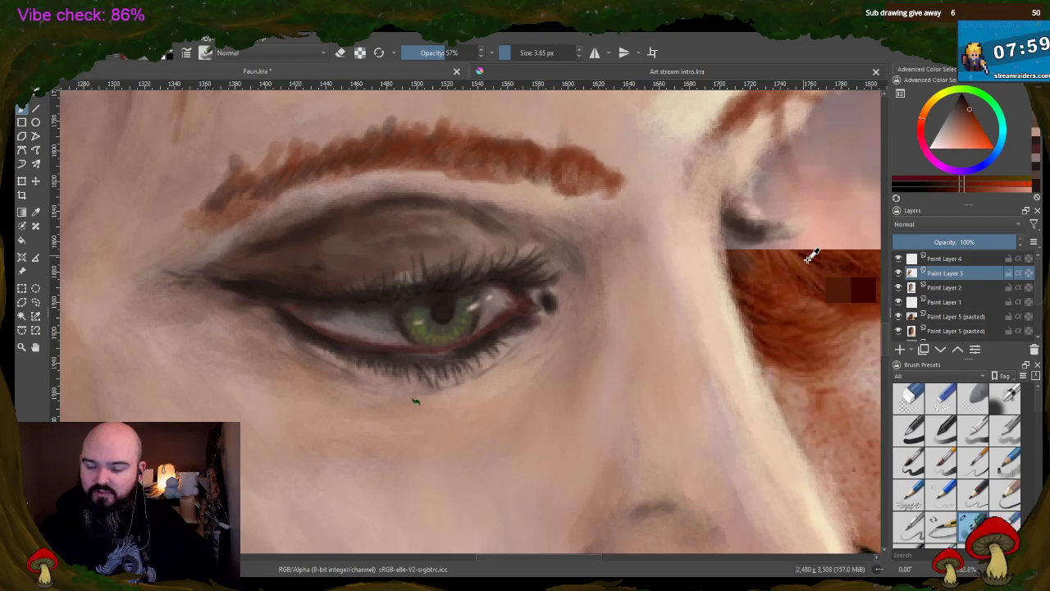
pyautogui.keyDown('ctrl'); pyautogui.click(813, 256); pyautogui.keyUp('ctrl')
pyautogui.keyDown('ctrl'); pyautogui.click(814, 256); pyautogui.keyUp('ctrl')
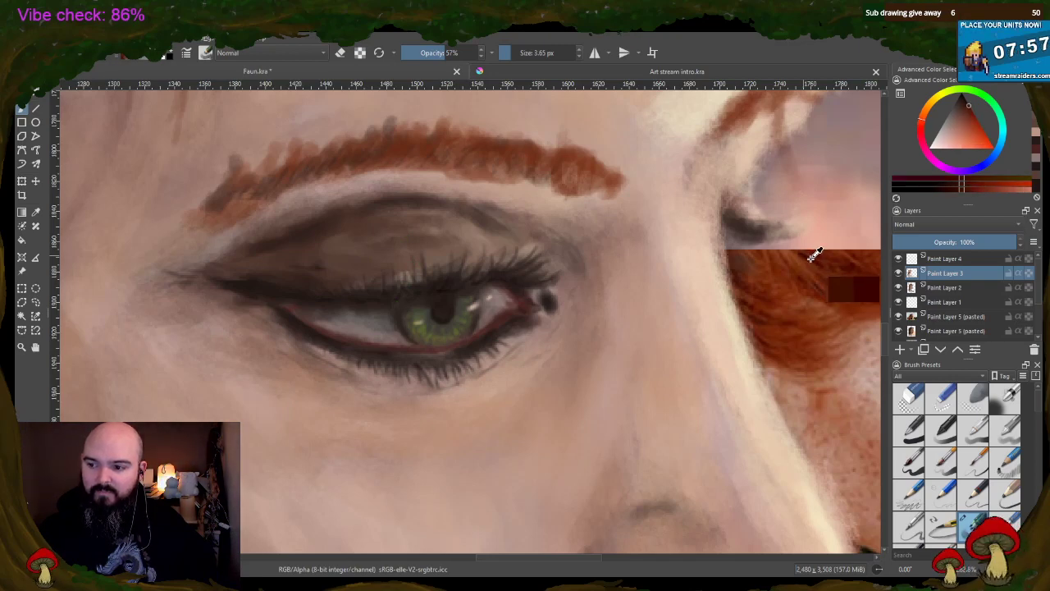
pyautogui.keyDown('ctrl'); pyautogui.click(816, 253); pyautogui.keyUp('ctrl')
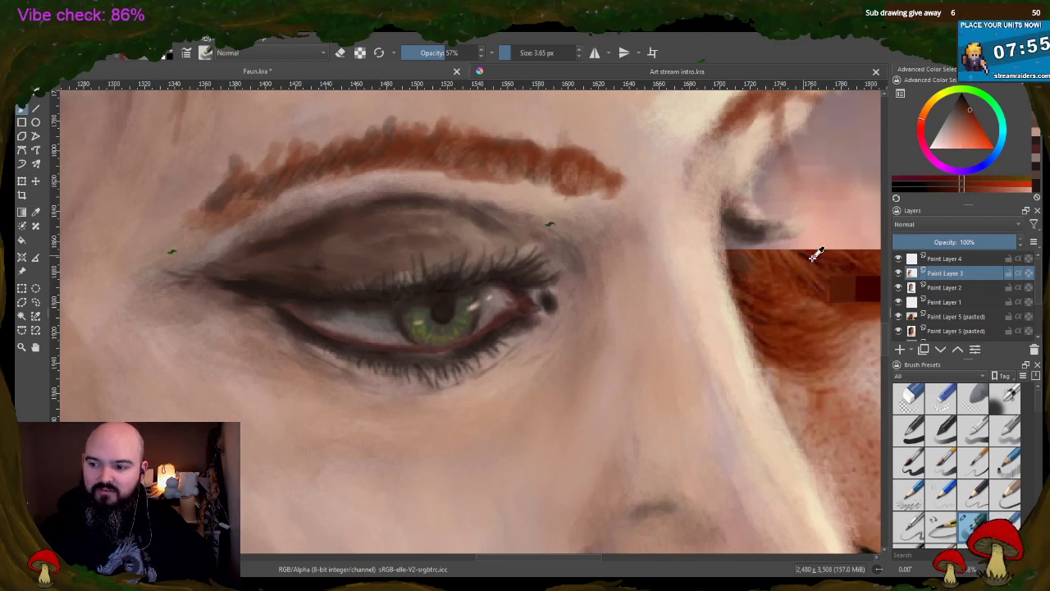
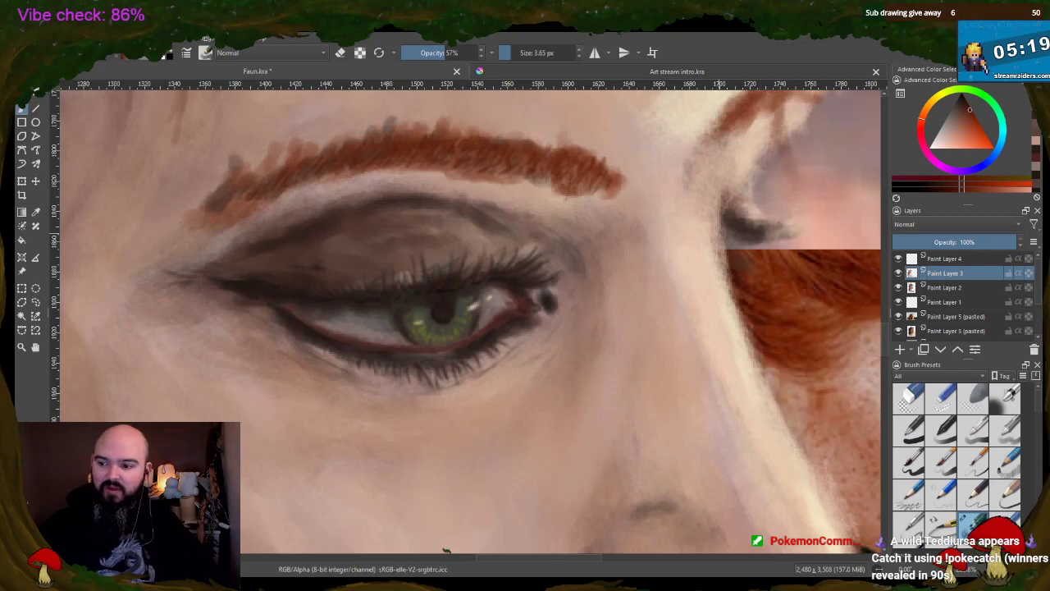
# - Trim the eyebrow's upper edge and thin its outer part with sampled skin tones, using a brush size of 25.35 px
pyautogui.keyDown('ctrl'); pyautogui.click(489, 322); pyautogui.keyUp('ctrl')
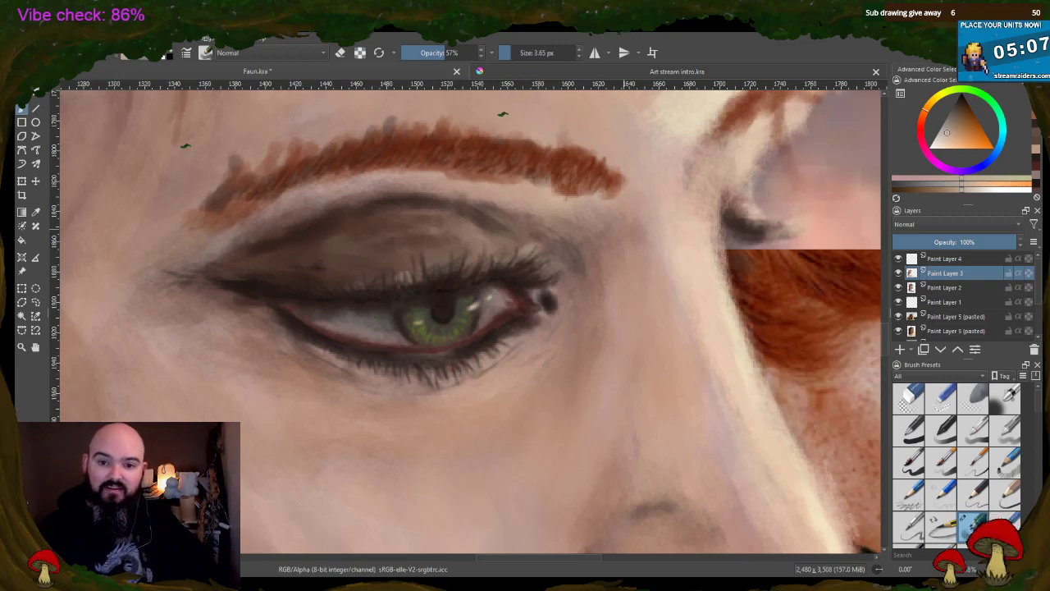
pyautogui.keyDown('ctrl'); pyautogui.click(263, 144); pyautogui.keyUp('ctrl')
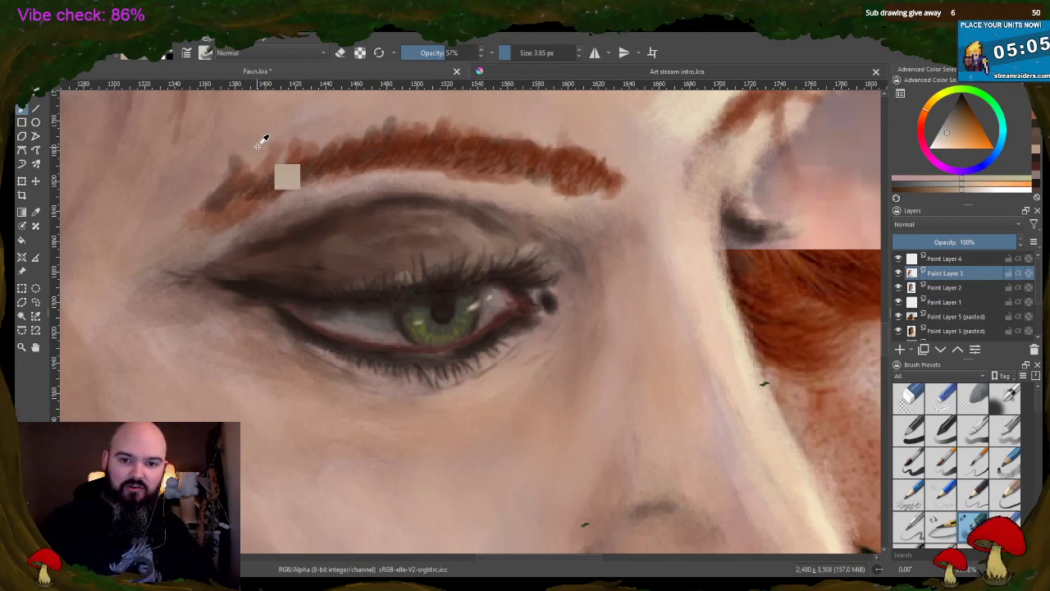
pyautogui.click(522, 54)
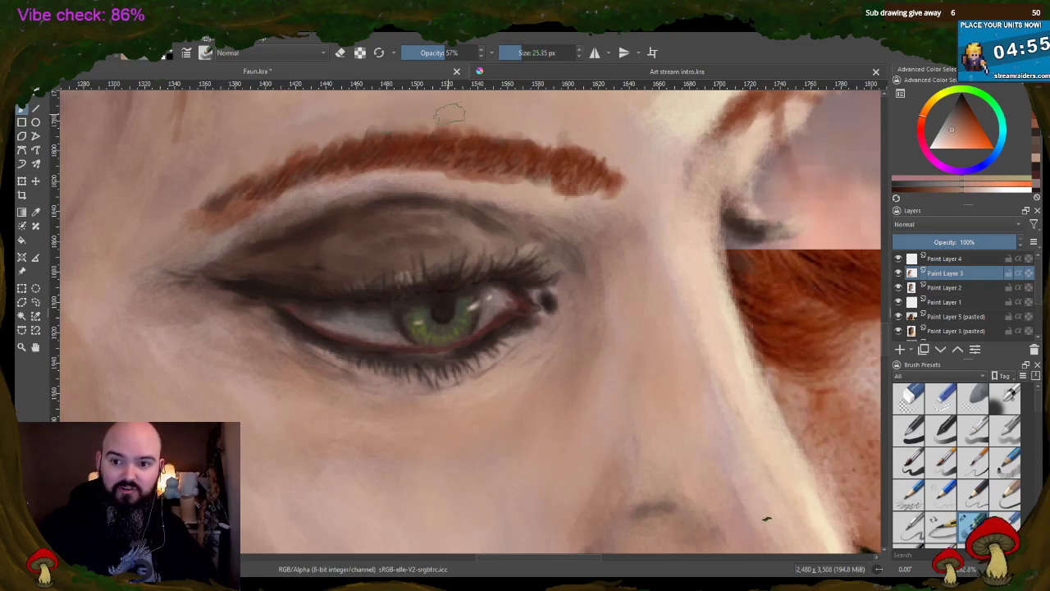
pyautogui.keyDown('ctrl'); pyautogui.click(270, 206); pyautogui.keyUp('ctrl')
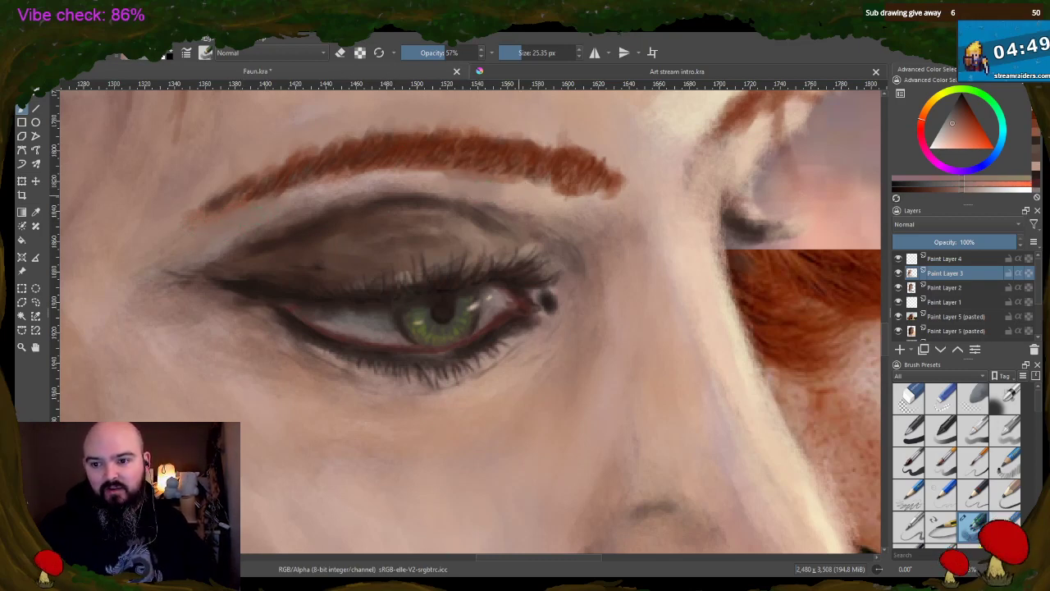
# - Shape the inner end of the eyebrow and shorten its outer tail by painting over them with sampled skin tones
pyautogui.keyDown('ctrl'); pyautogui.click(550, 220); pyautogui.keyUp('ctrl')
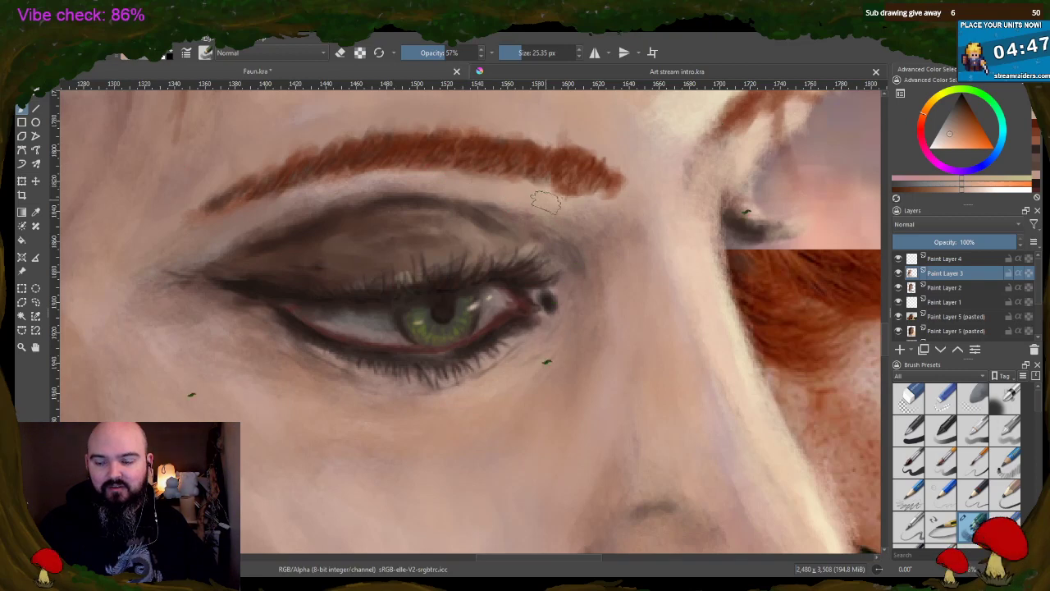
pyautogui.keyDown('ctrl'); pyautogui.click(634, 187); pyautogui.keyUp('ctrl')
pyautogui.moveTo(634, 187); pyautogui.dragTo(615, 192)
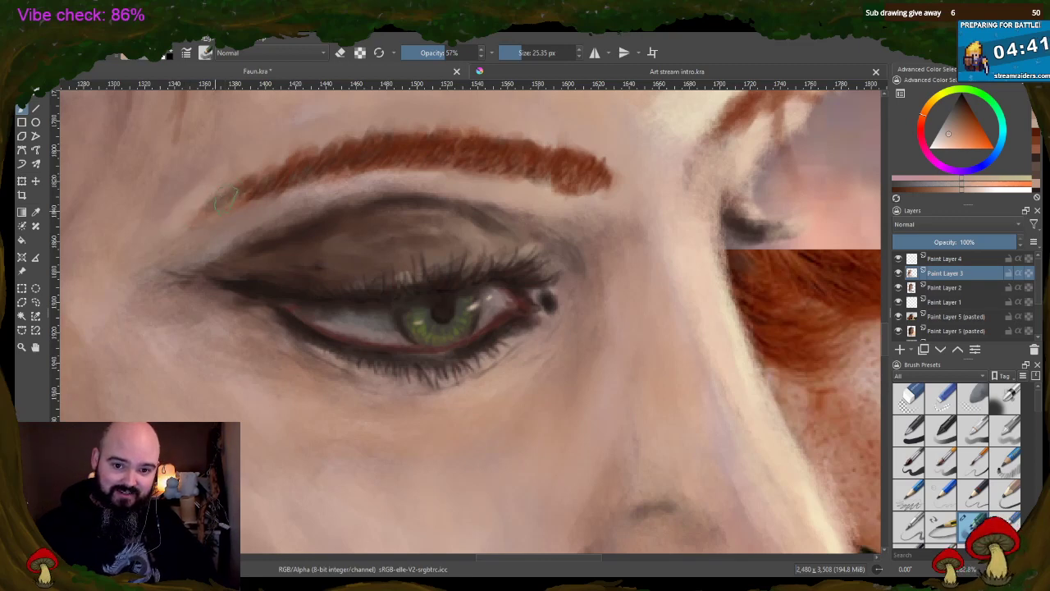
pyautogui.keyDown('ctrl'); pyautogui.click(197, 169); pyautogui.keyUp('ctrl')
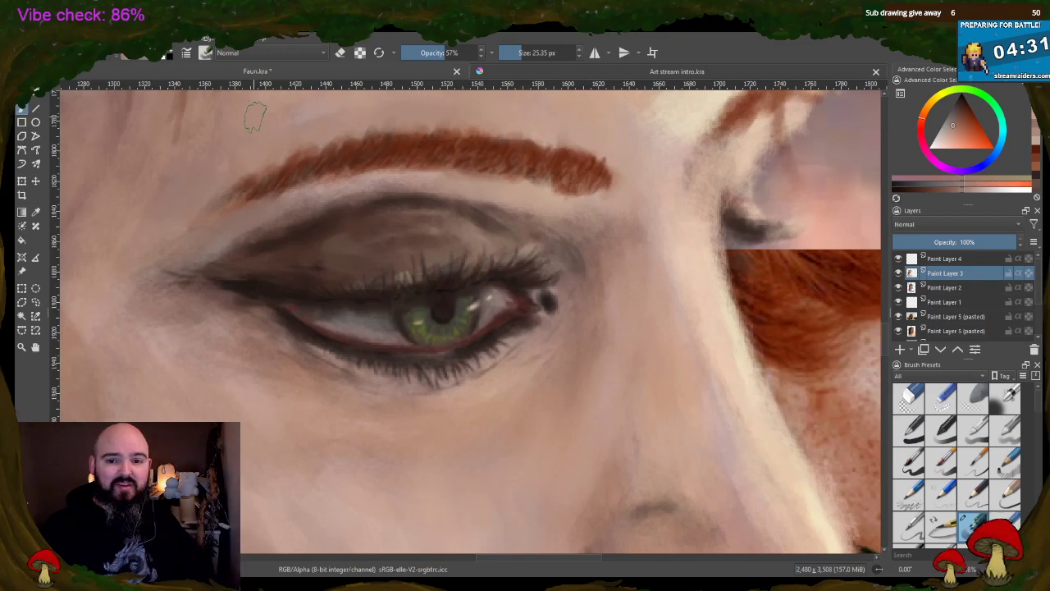
pyautogui.keyDown('ctrl'); pyautogui.click(235, 227); pyautogui.keyUp('ctrl')
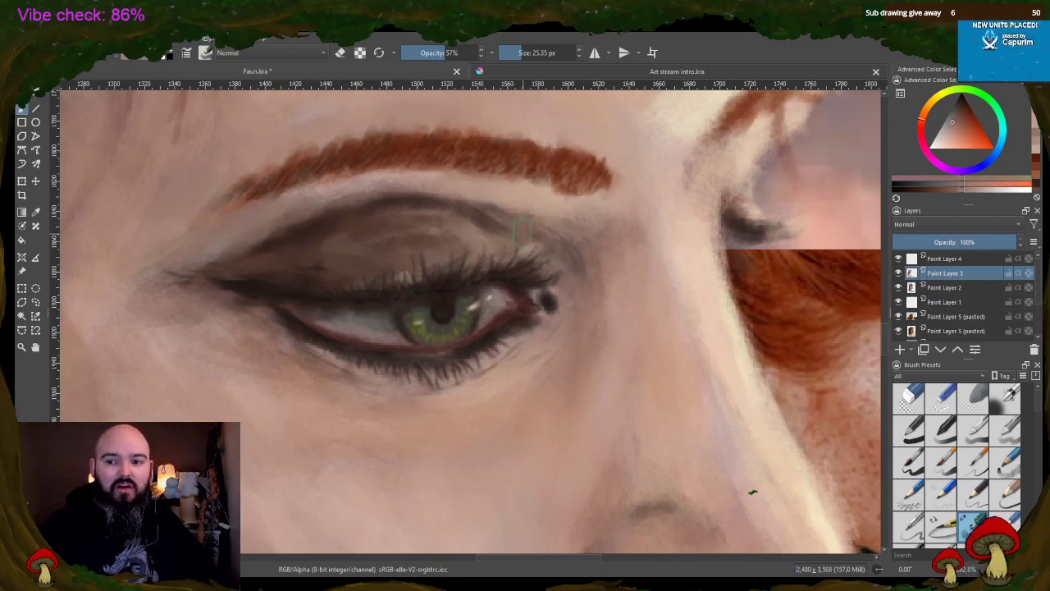
# - Blend sampled skin tones along the eyelid crease below the brow and shade the skin under the outer lower lid
pyautogui.keyDown('ctrl'); pyautogui.click(521, 193); pyautogui.keyUp('ctrl')
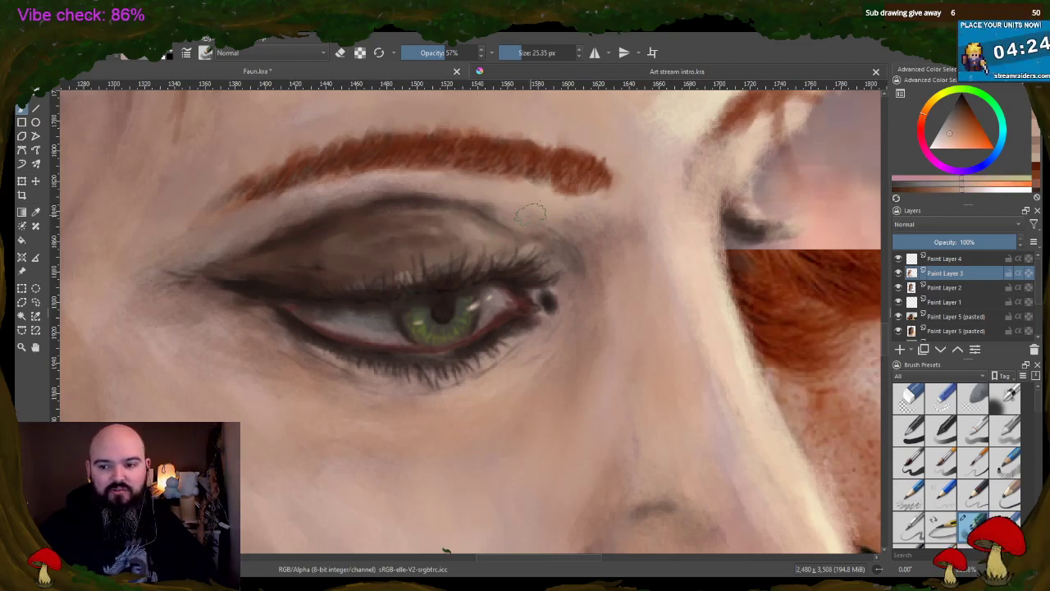
pyautogui.keyDown('ctrl'); pyautogui.click(628, 237); pyautogui.keyUp('ctrl')
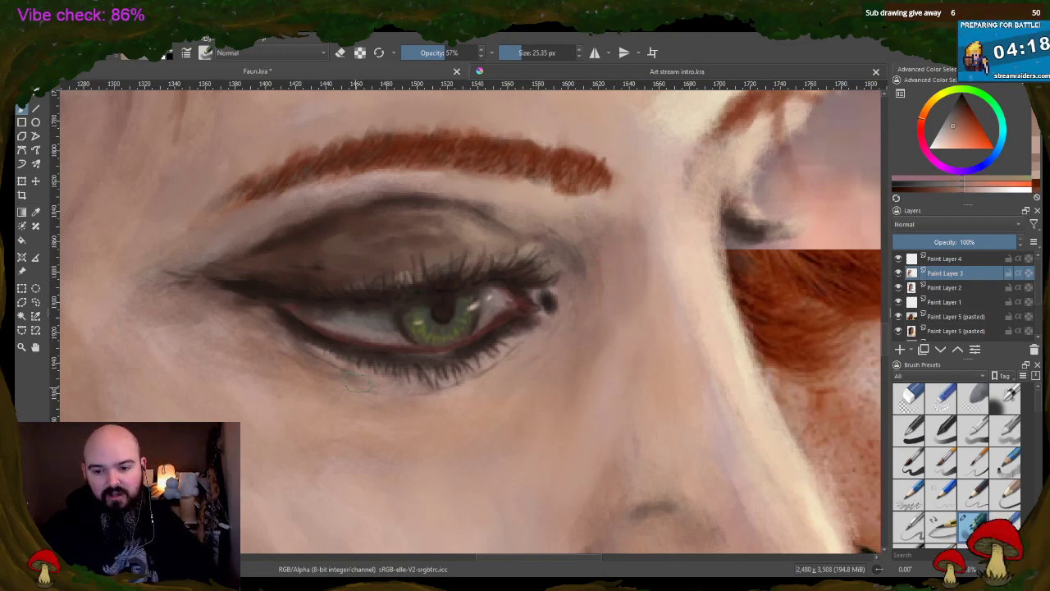
pyautogui.keyDown('ctrl'); pyautogui.click(274, 236); pyautogui.keyUp('ctrl')
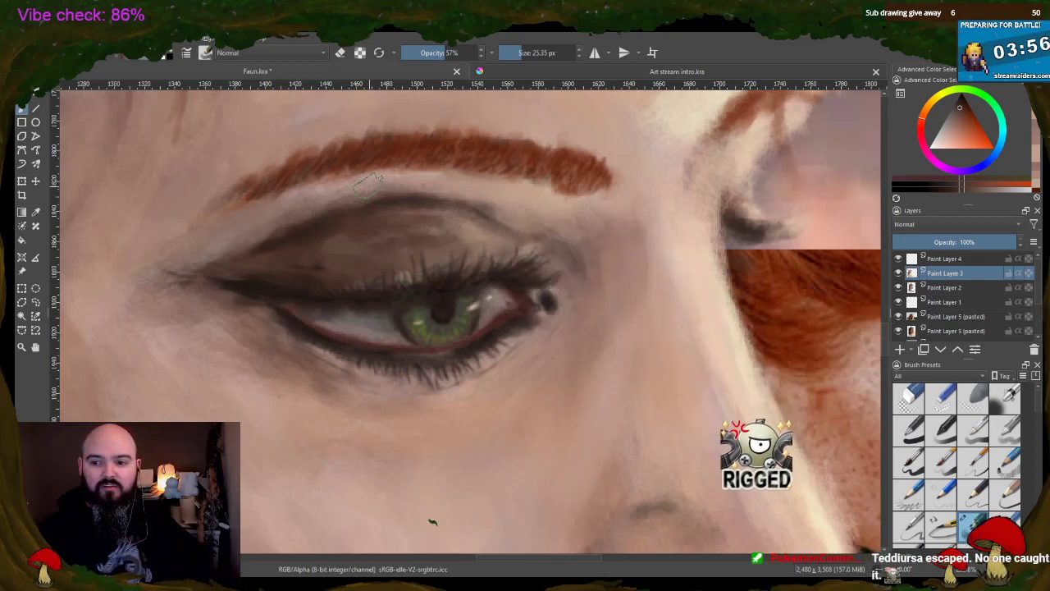
pyautogui.keyDown('ctrl'); pyautogui.click(502, 200); pyautogui.keyUp('ctrl')
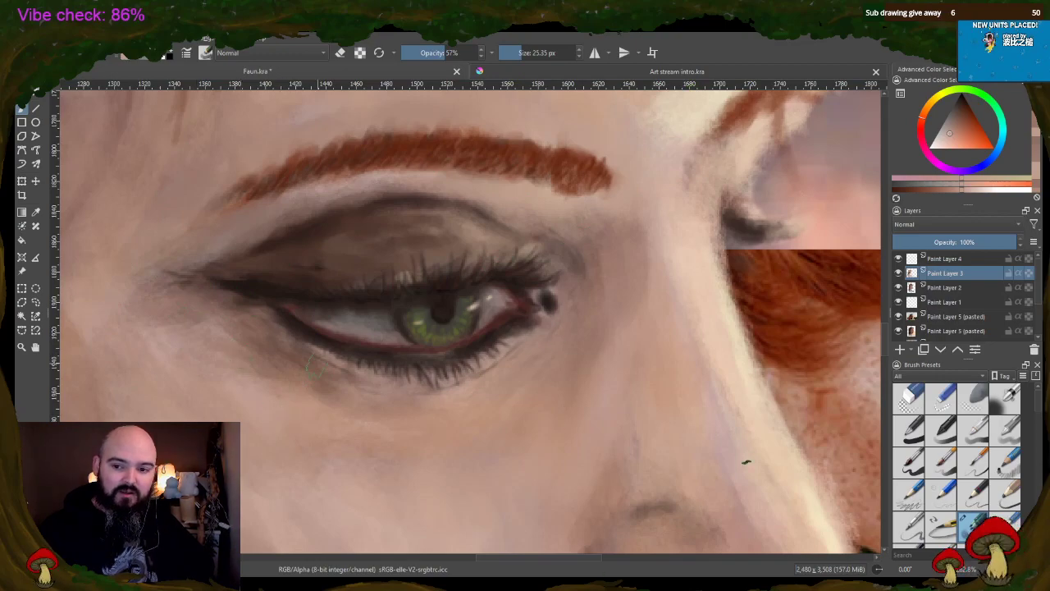
pyautogui.scroll(-4, 363, 353)
pyautogui.scroll(3, 394, 328)
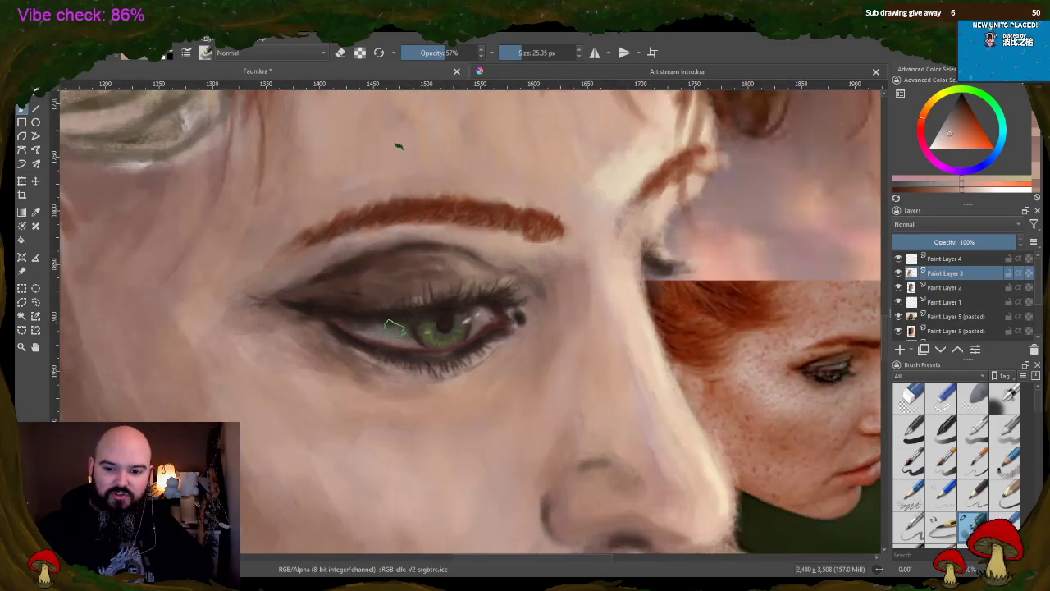
pyautogui.scroll(3, 394, 328)
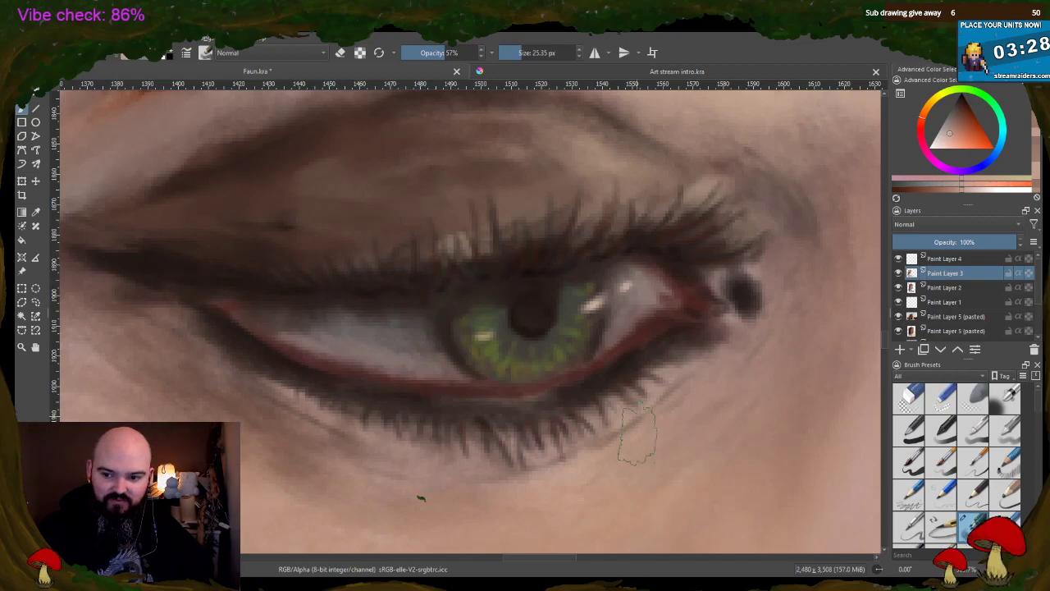
# - Touch up the skin around the far eye and brow, using skin tones sampled beside the nose bridge
pyautogui.scroll(-5, 329, 293)
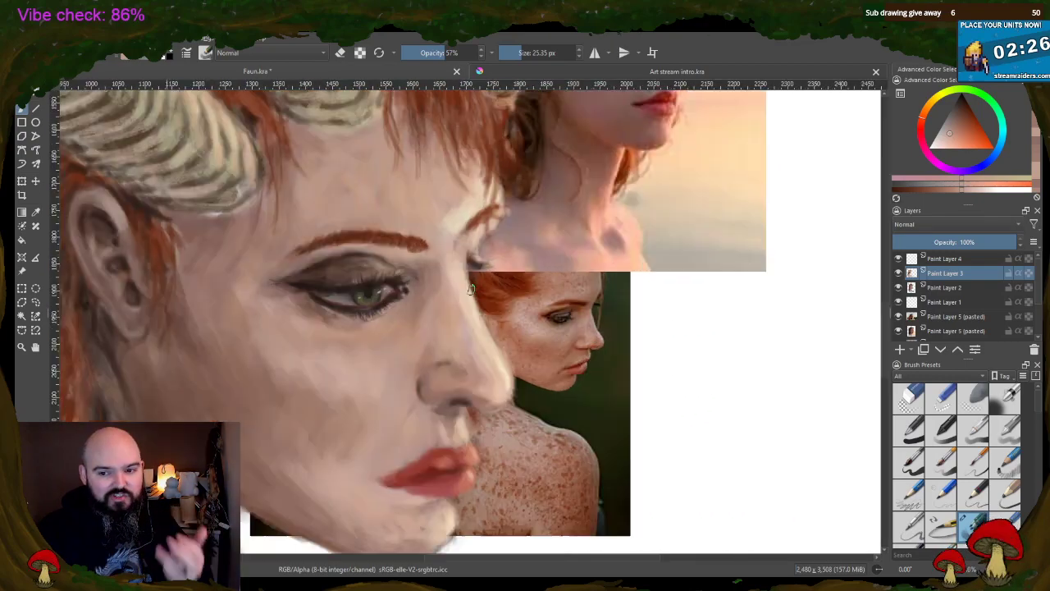
pyautogui.scroll(5, 447, 271)
pyautogui.scroll(3, 441, 271)
pyautogui.scroll(1, 486, 263)
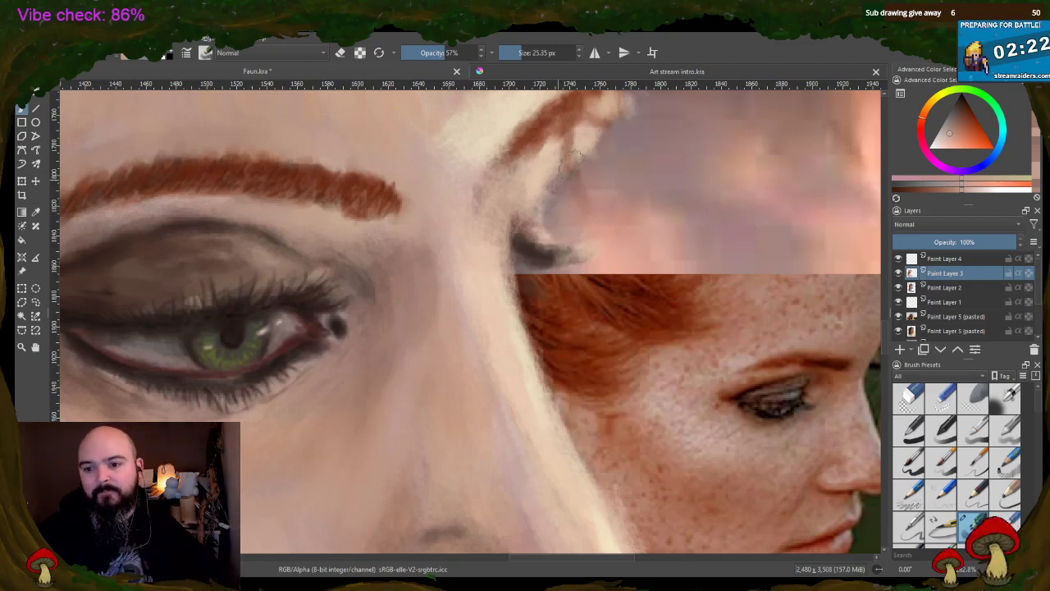
pyautogui.keyDown('ctrl'); pyautogui.click(516, 271); pyautogui.keyUp('ctrl')
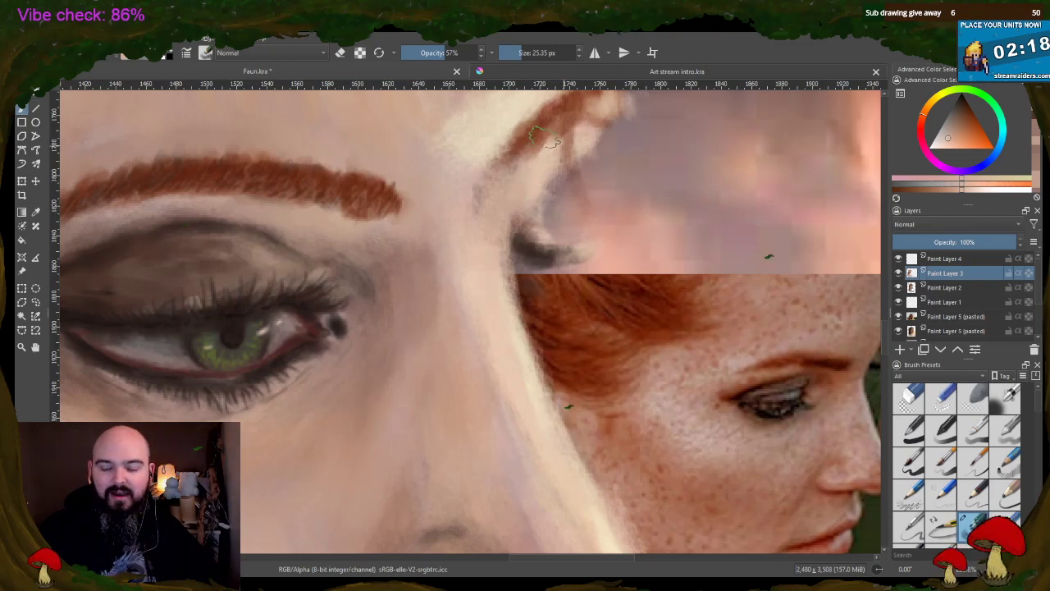
pyautogui.keyDown('ctrl'); pyautogui.click(513, 201); pyautogui.keyUp('ctrl')
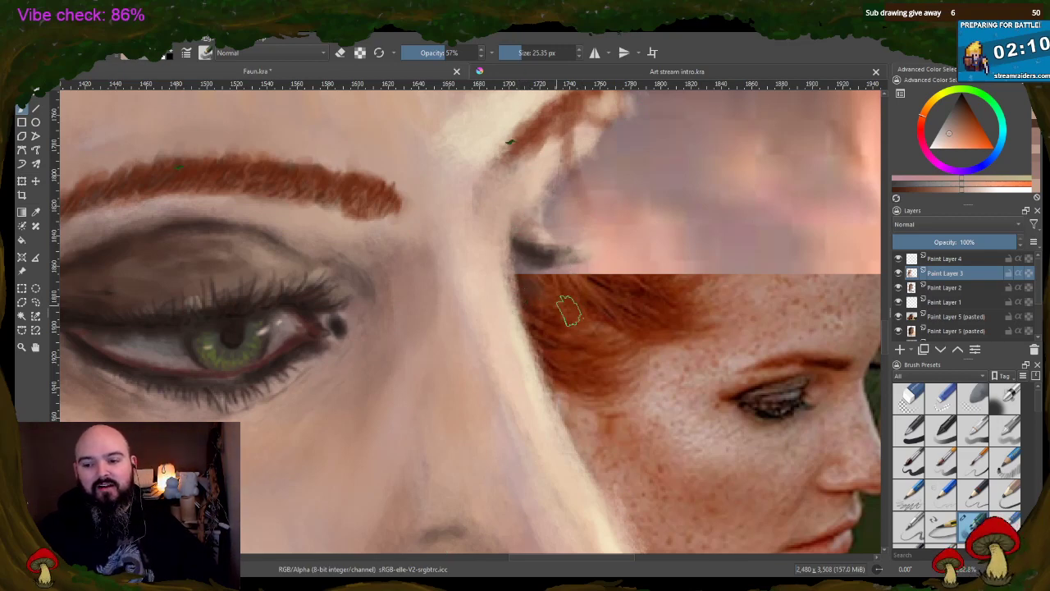
# - Stroke dark lashes on the far eye with a 4.74 px brush and the near pupil's colour, using the eraser to tidy the edges
pyautogui.click(341, 52)
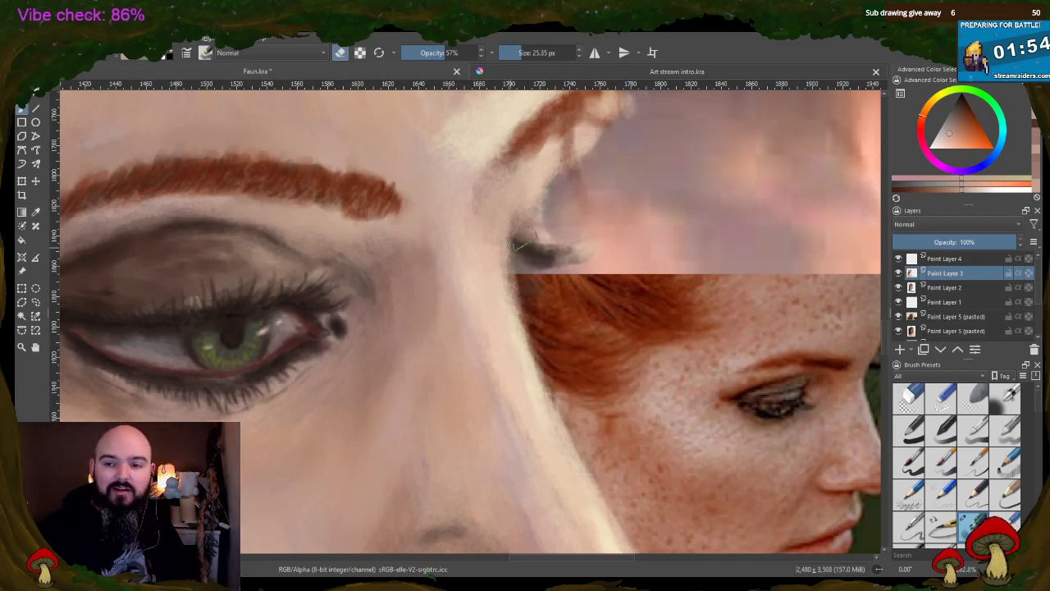
pyautogui.click(511, 52)
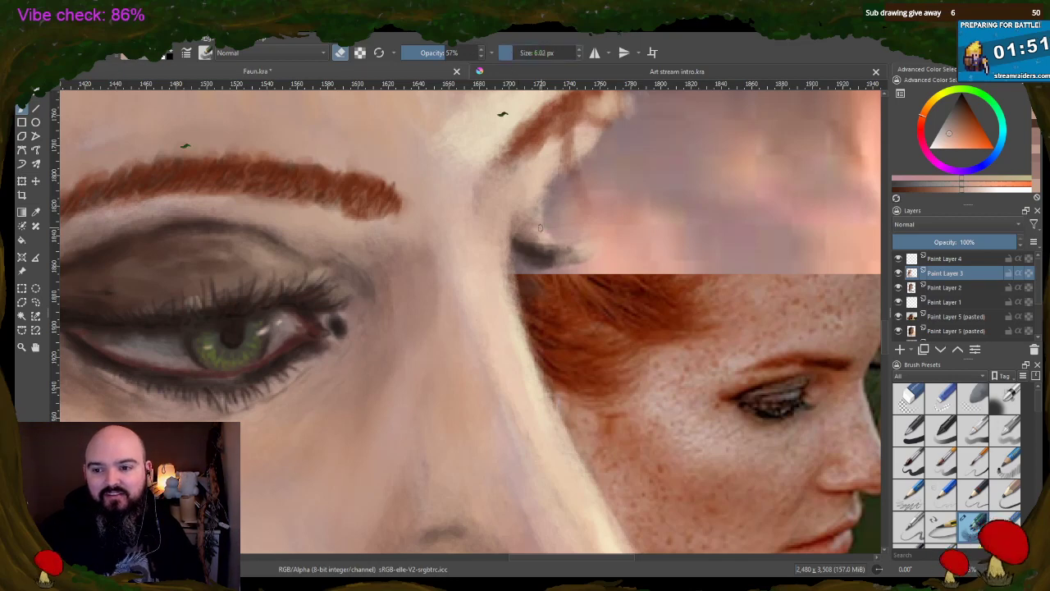
pyautogui.click(509, 52)
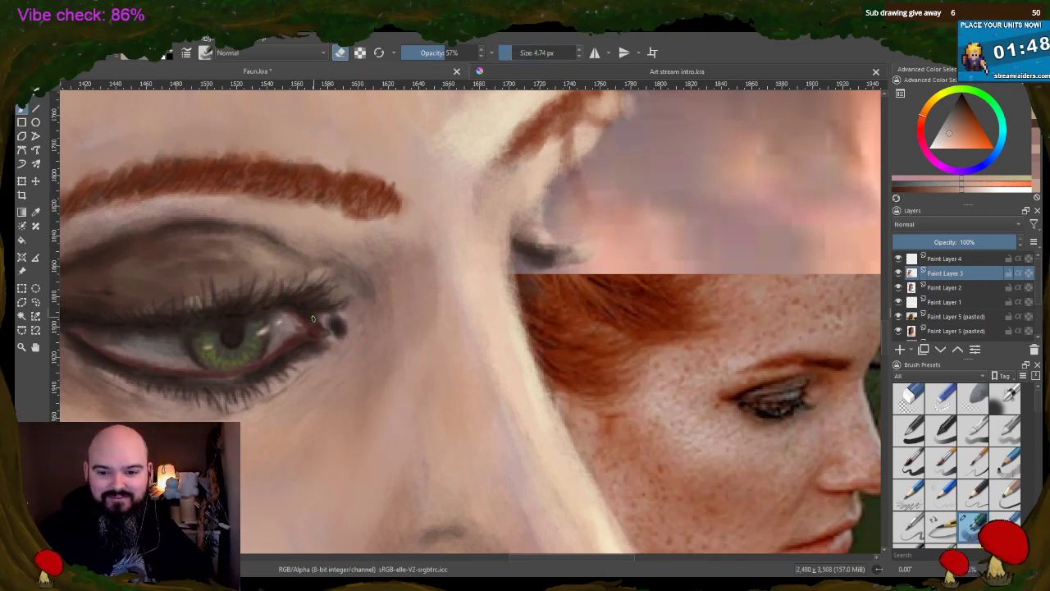
pyautogui.keyDown('ctrl'); pyautogui.click(235, 310); pyautogui.keyUp('ctrl')
pyautogui.press('e')
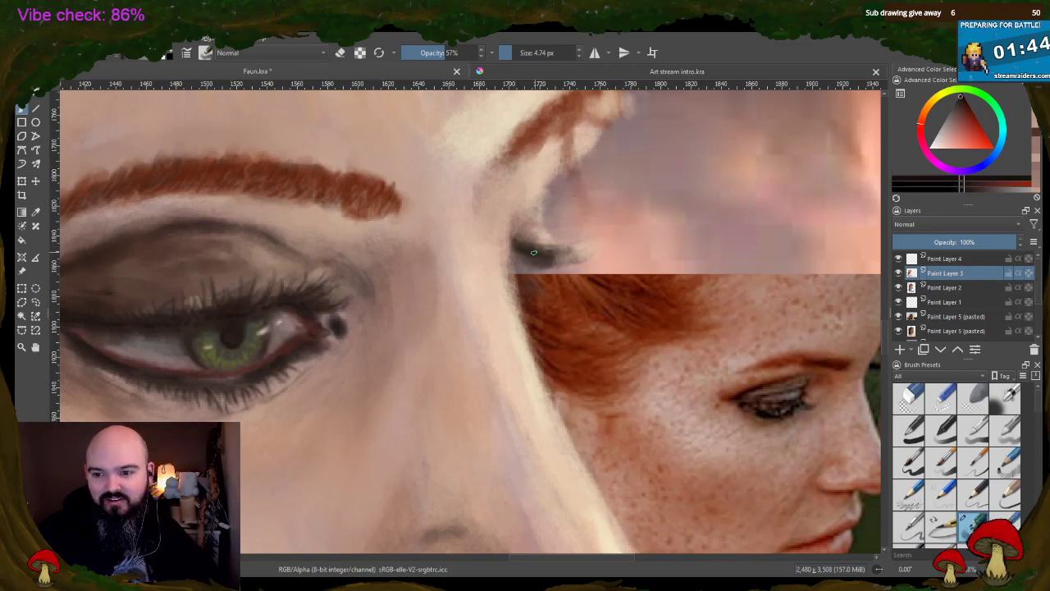
pyautogui.moveTo(529, 251)
pyautogui.mouseDown()
pyautogui.moveTo(573, 245)
pyautogui.moveTo(583, 258)
pyautogui.mouseUp()
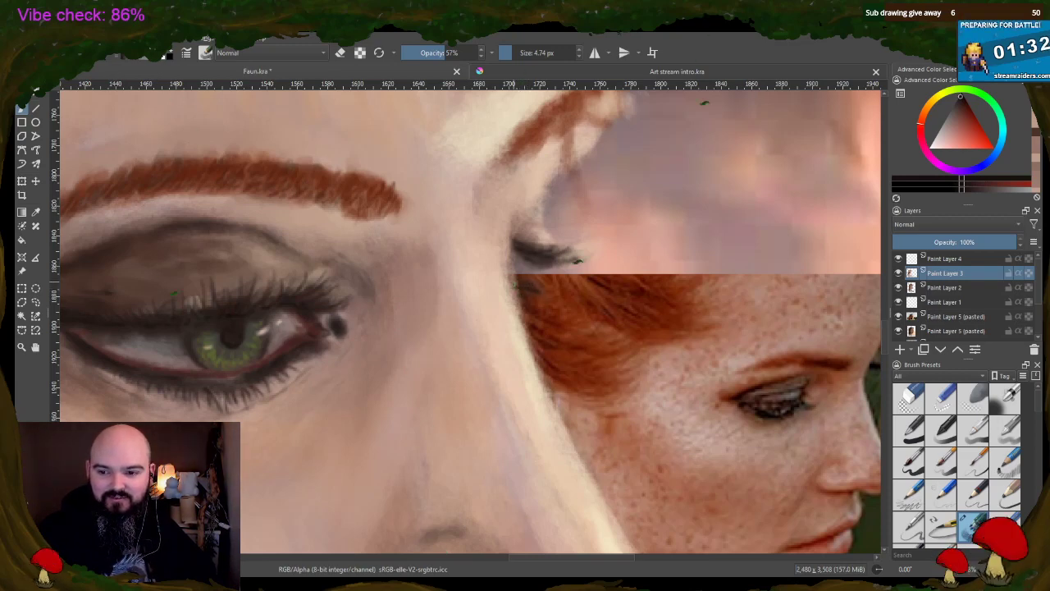
pyautogui.click(341, 53)
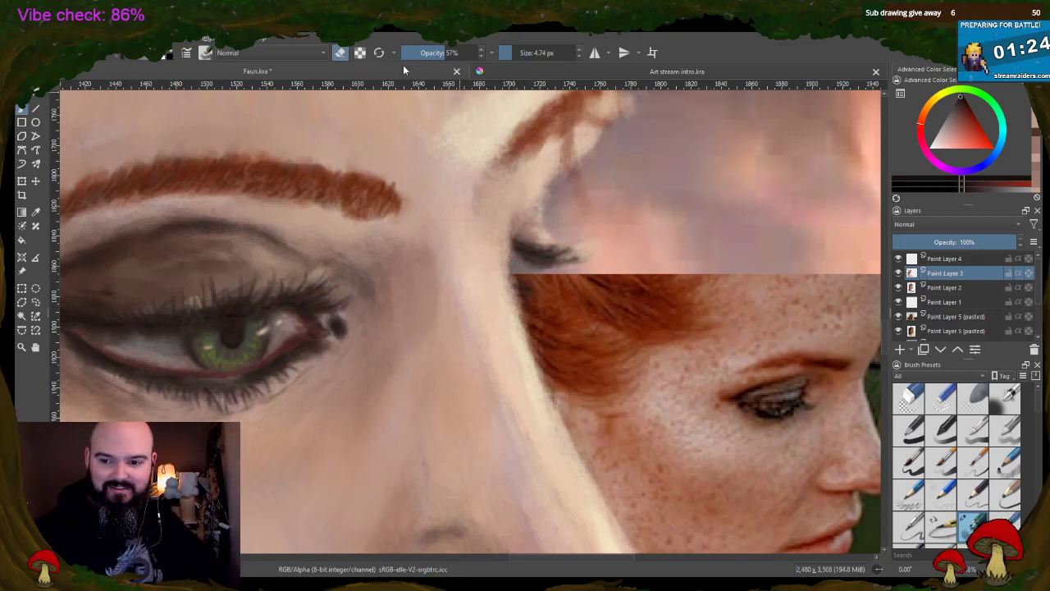
pyautogui.press('e')
# - Paint the sliver of far eyeball below the lashes with tones sampled from the near eye's inner corner and lower lid
pyautogui.keyDown('ctrl'); pyautogui.click(279, 325); pyautogui.keyUp('ctrl')
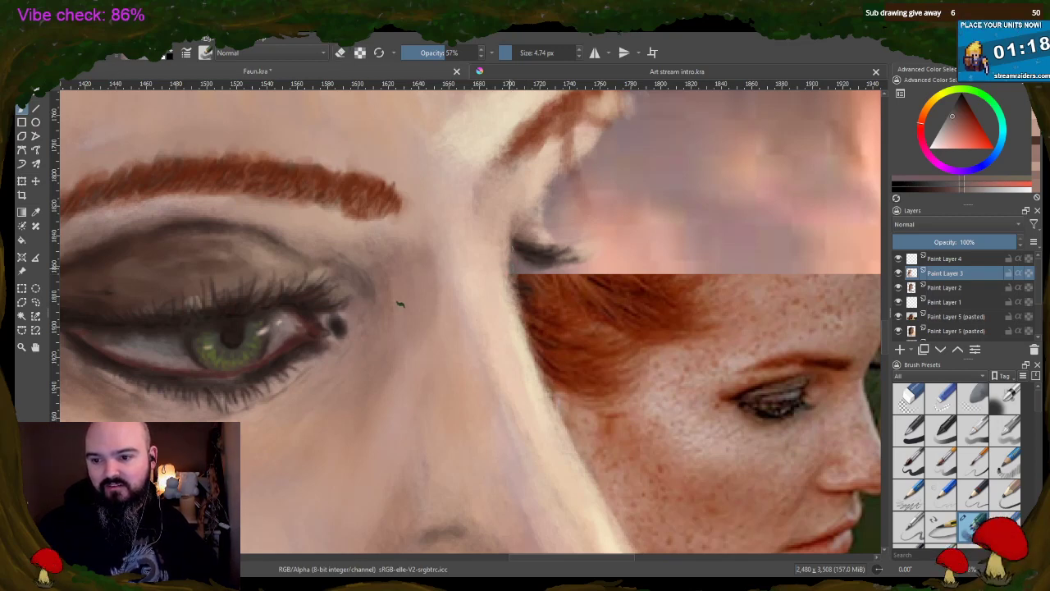
pyautogui.keyDown('ctrl'); pyautogui.click(338, 354); pyautogui.keyUp('ctrl')
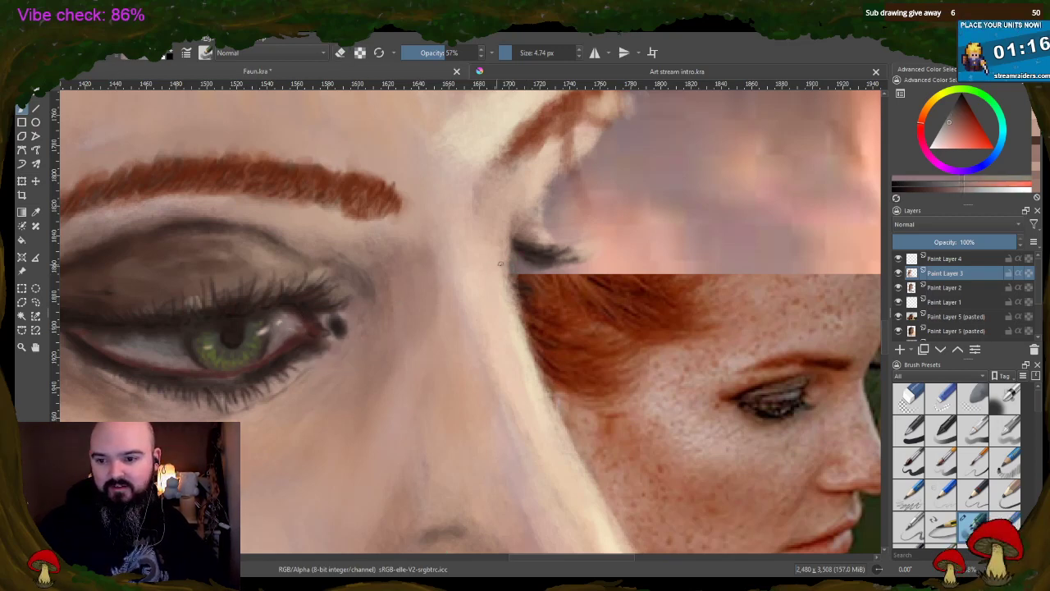
pyautogui.keyDown('ctrl'); pyautogui.click(294, 361); pyautogui.keyUp('ctrl')
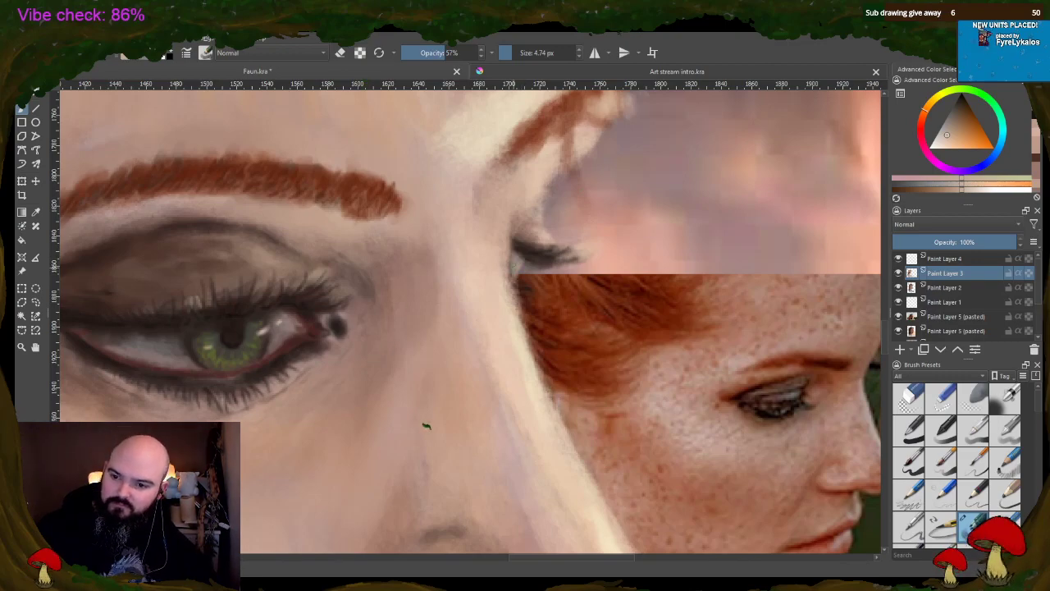
pyautogui.scroll(-5, 426, 426)
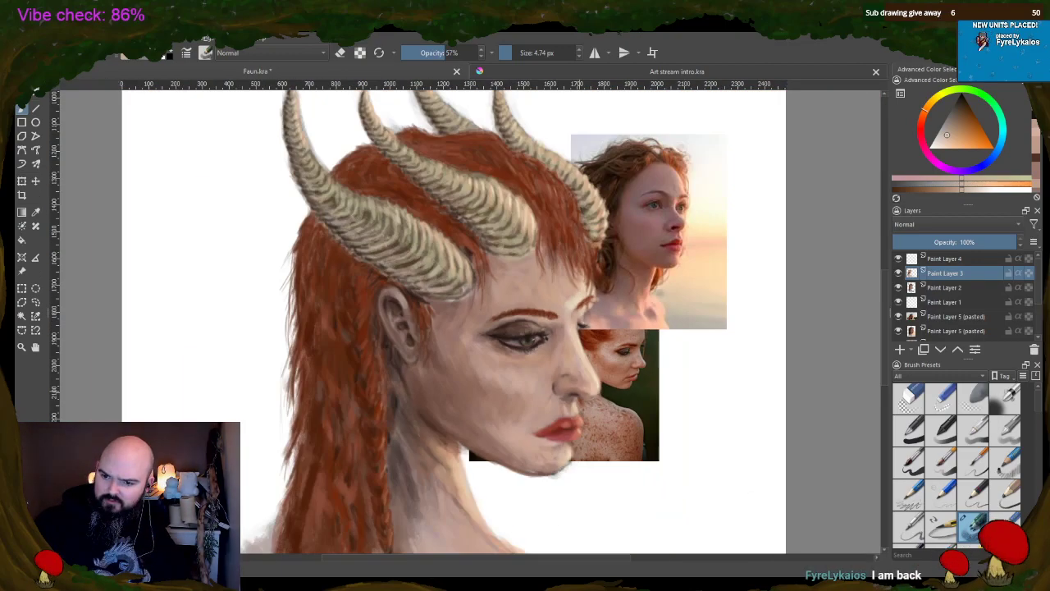
pyautogui.scroll(5, 578, 337)
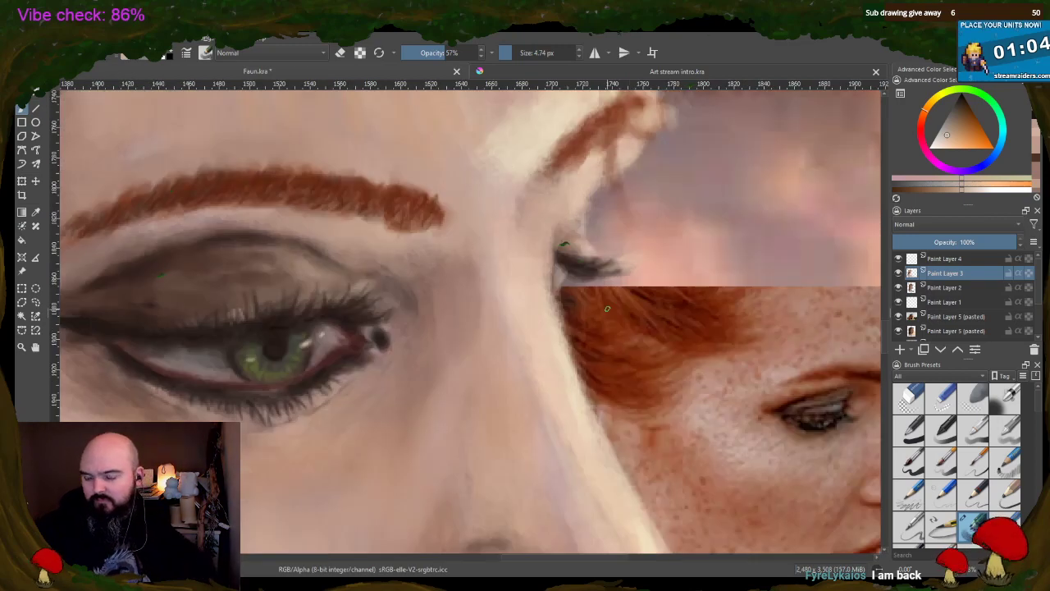
# - Darken the far eye's lash line with sampled near-black and shape the lid above it with a sampled skin tone and the eraser
pyautogui.keyDown('ctrl'); pyautogui.click(282, 317); pyautogui.keyUp('ctrl')
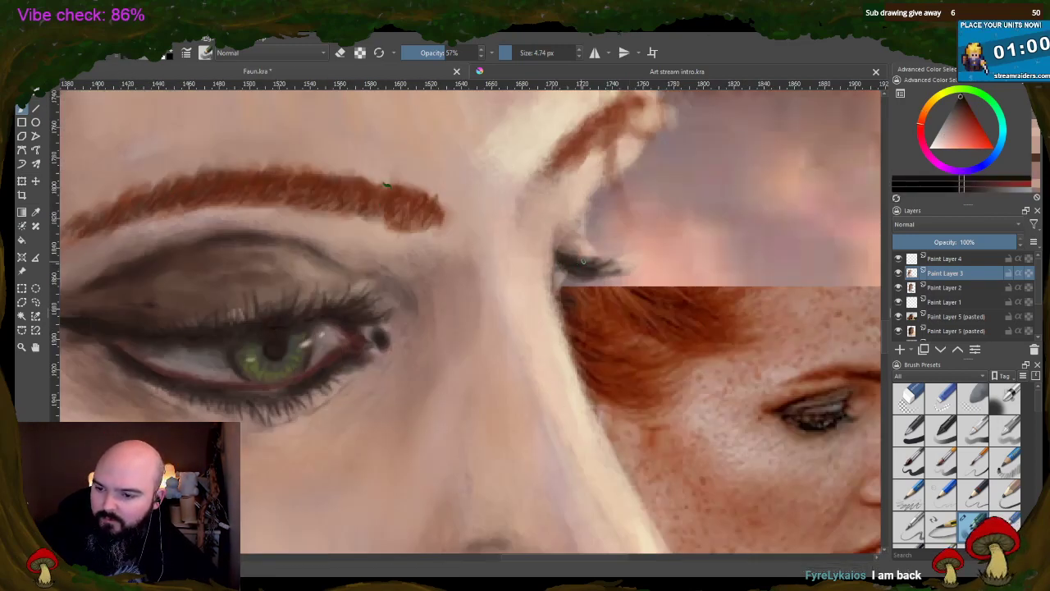
pyautogui.keyDown('ctrl'); pyautogui.click(574, 246); pyautogui.keyUp('ctrl')
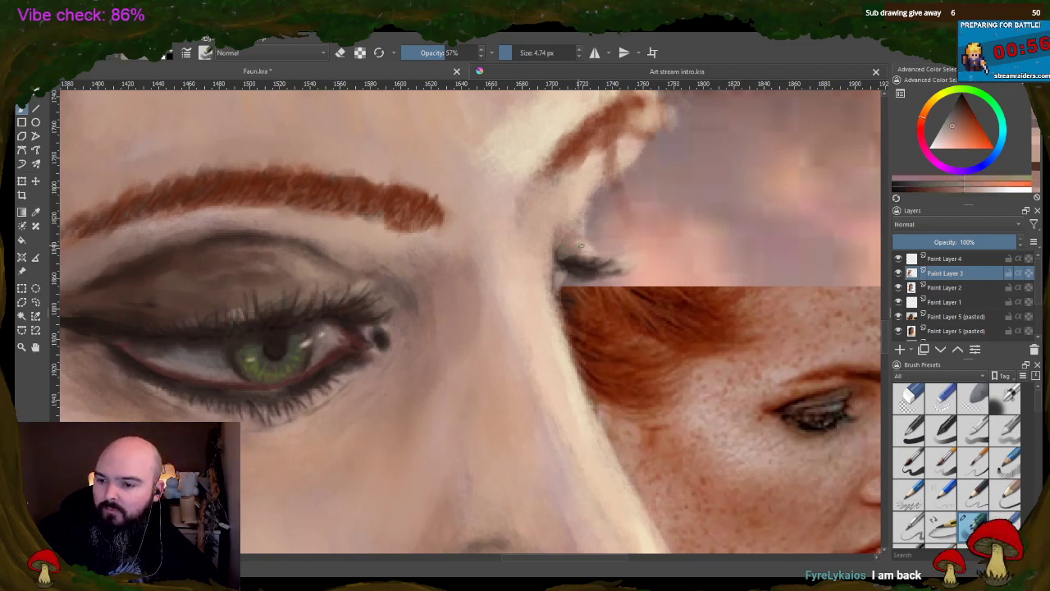
pyautogui.press('e')
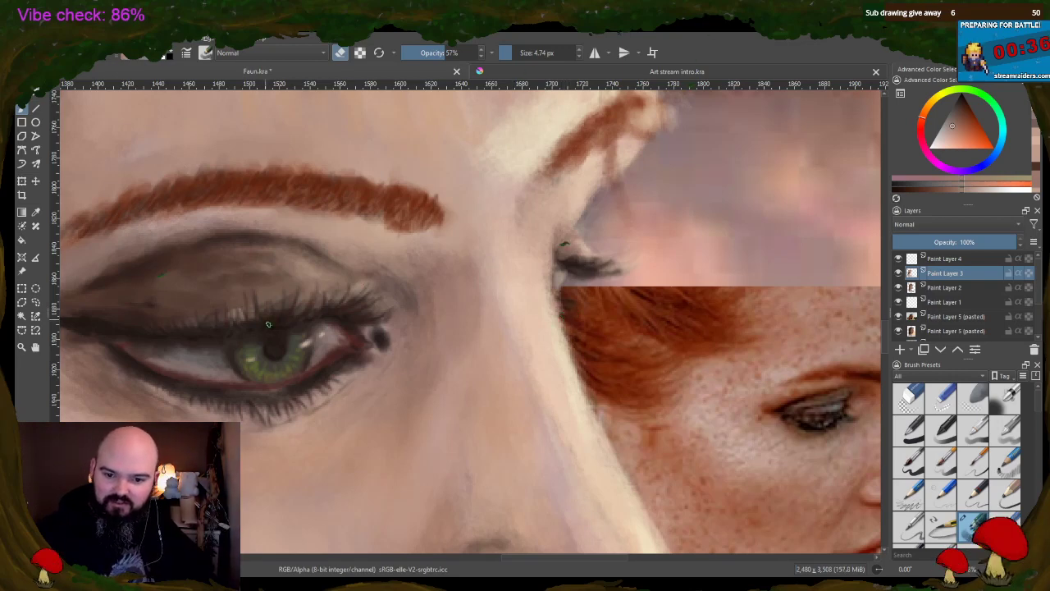
# - Sharpen the far eye's lashes with fine strokes at 2.36 px in a dark colour sampled from the near lower lash line
pyautogui.keyDown('ctrl'); pyautogui.click(318, 373); pyautogui.keyUp('ctrl')
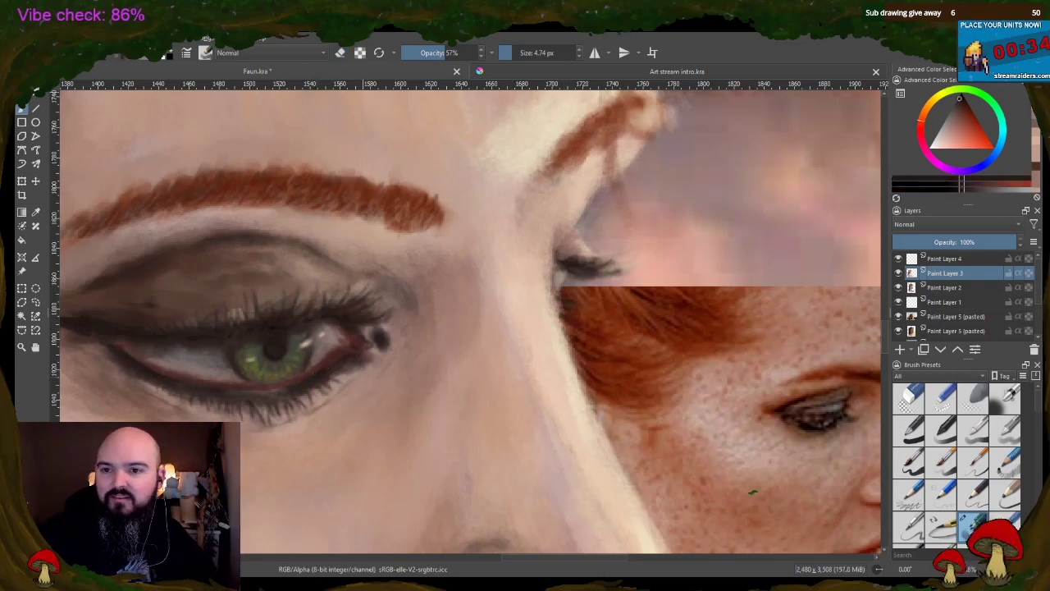
pyautogui.press('[')
pyautogui.press('[')
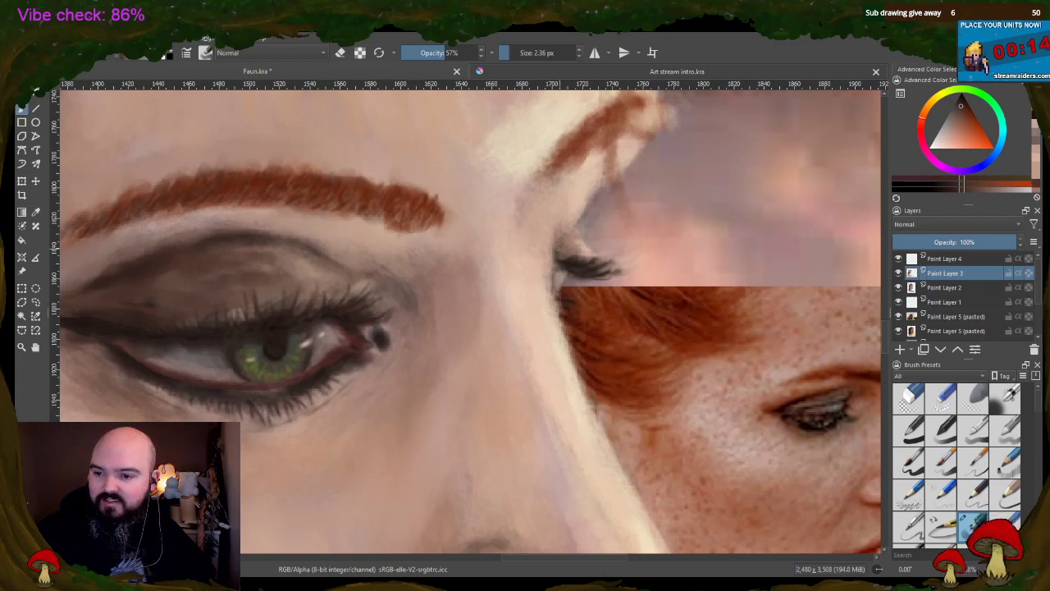
# - Paint pale highlights on the far eyelid and eyeball at 4.17 px and add a dark iris tone sampled from the near eye
pyautogui.moveTo(510, 53); pyautogui.dragTo(517, 53)
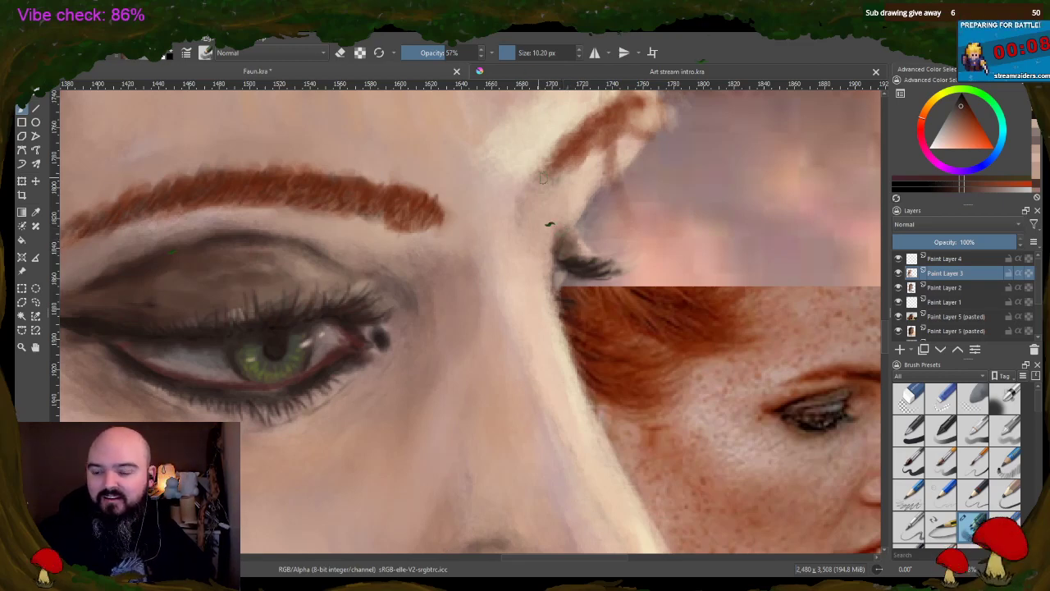
pyautogui.moveTo(633, 145)
pyautogui.mouseDown()
pyautogui.moveTo(538, 129)
pyautogui.moveTo(555, 122)
pyautogui.moveTo(435, 141)
pyautogui.mouseUp()
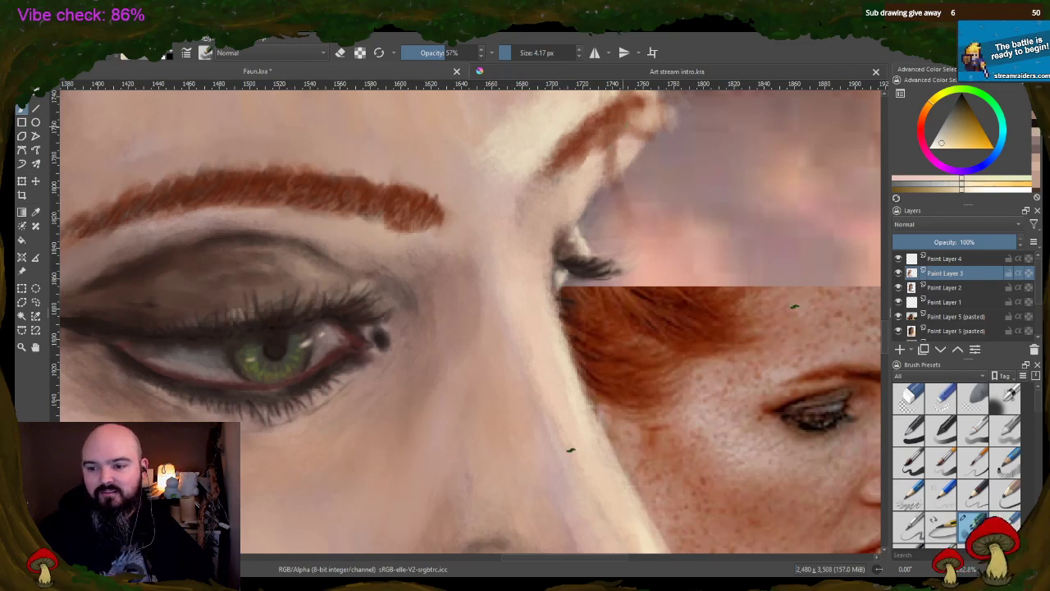
pyautogui.keyDown('ctrl'); pyautogui.click(295, 349); pyautogui.keyUp('ctrl')
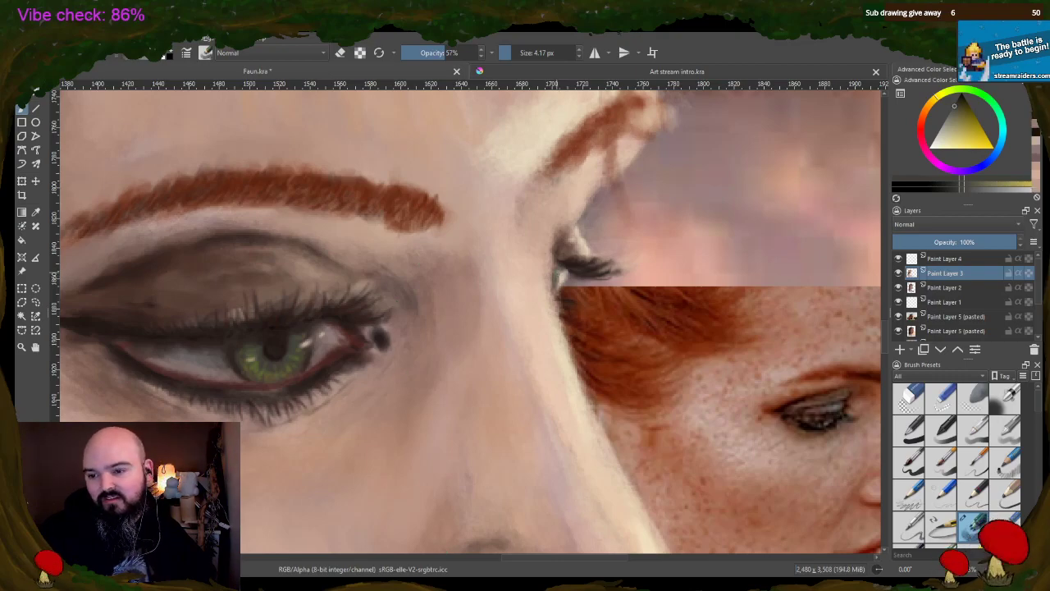
# - Trim the tips of the far eye's lashes with the eraser and set its opacity to 100%
pyautogui.scroll(-2, 664, 117)
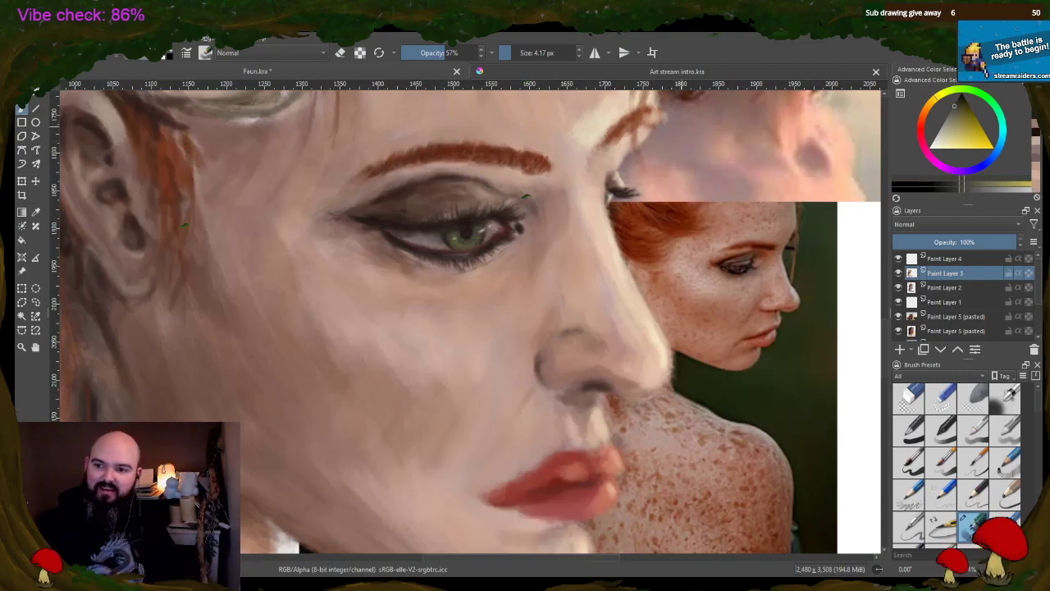
pyautogui.scroll(-1, 678, 131)
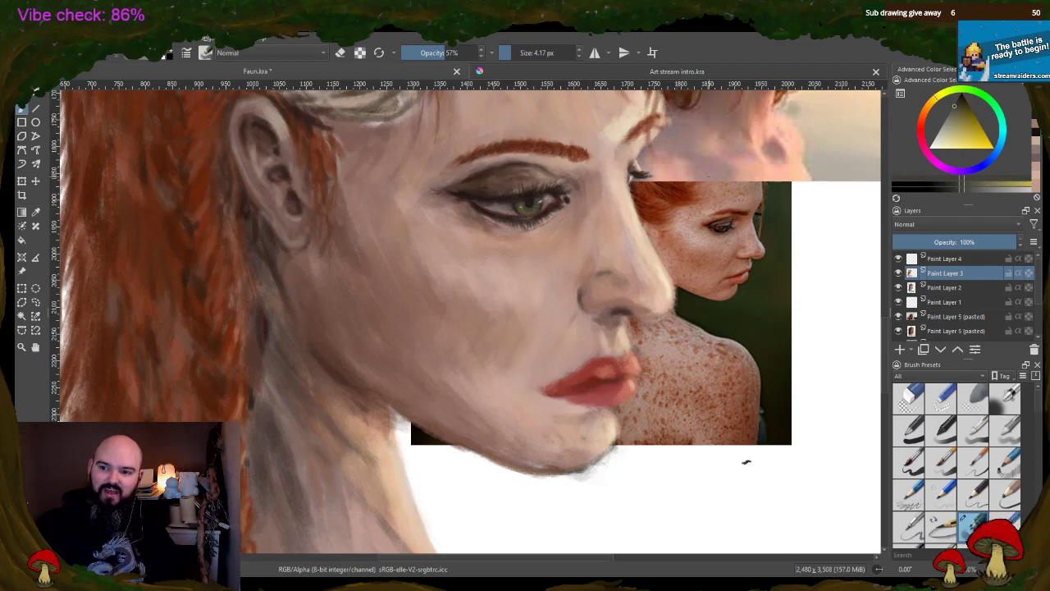
pyautogui.scroll(4, 681, 177)
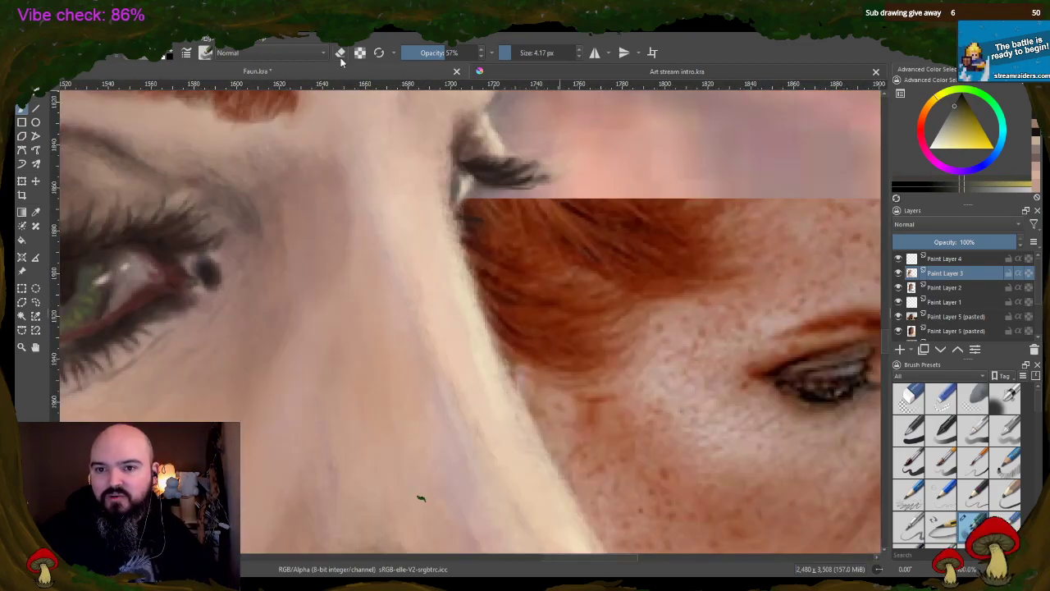
pyautogui.press('e')
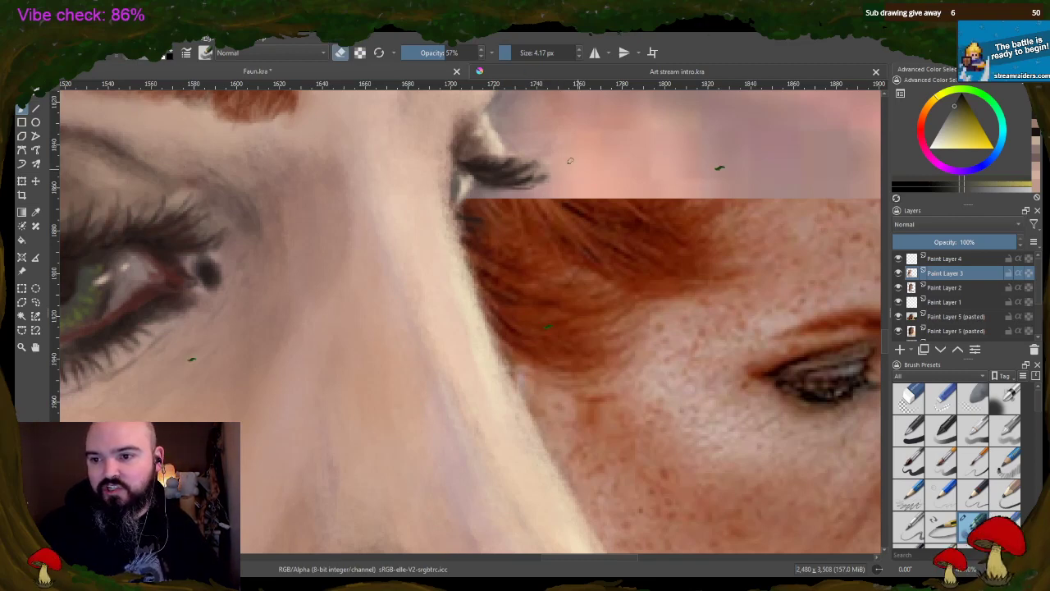
pyautogui.moveTo(549, 175); pyautogui.dragTo(549, 175)
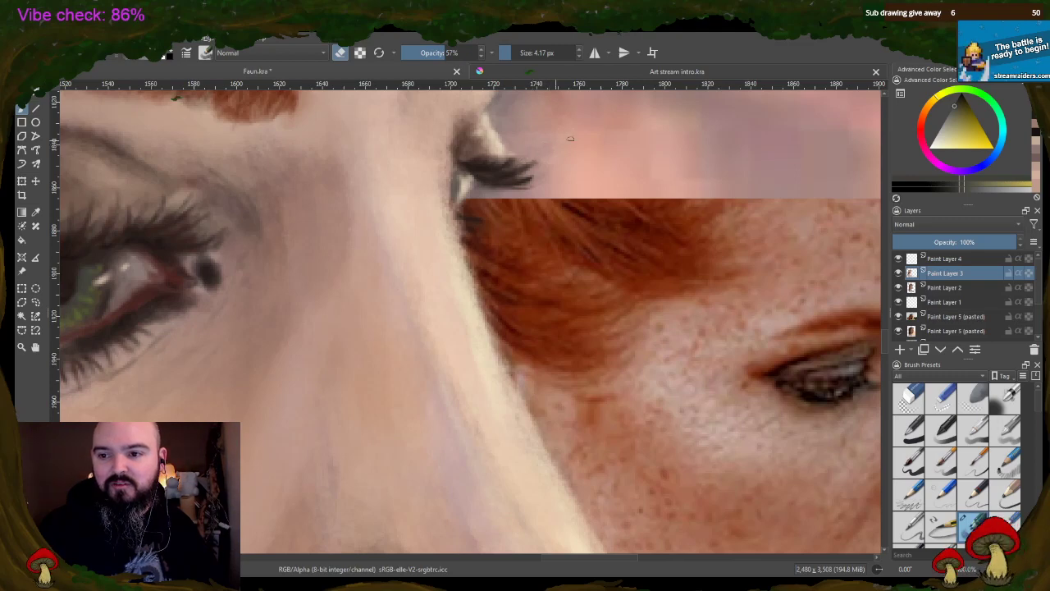
pyautogui.moveTo(448, 50); pyautogui.dragTo(484, 53)
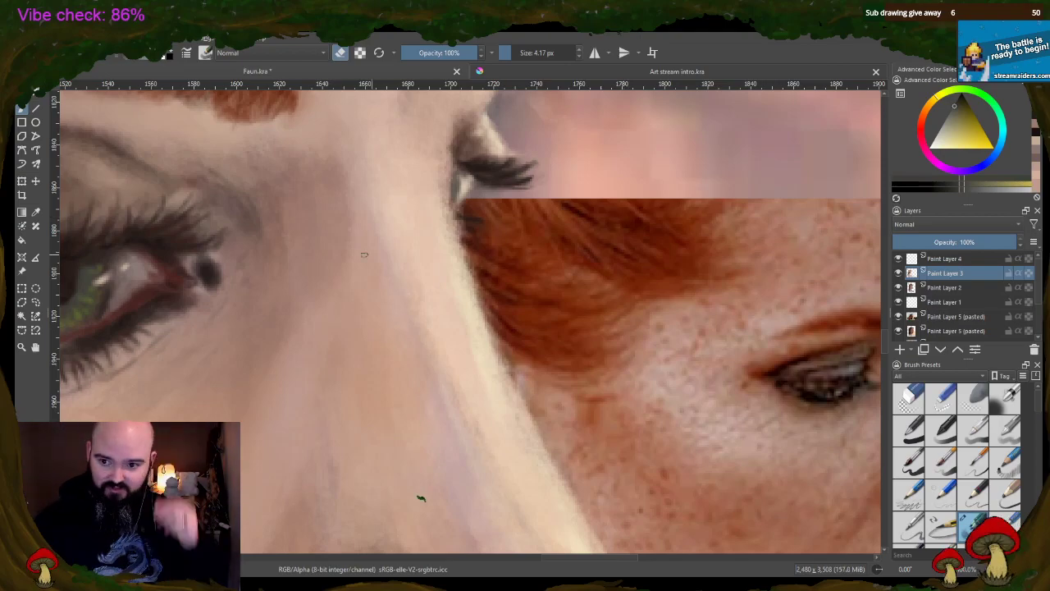
pyautogui.scroll(-4, 365, 255)
pyautogui.scroll(-5, 500, 551)
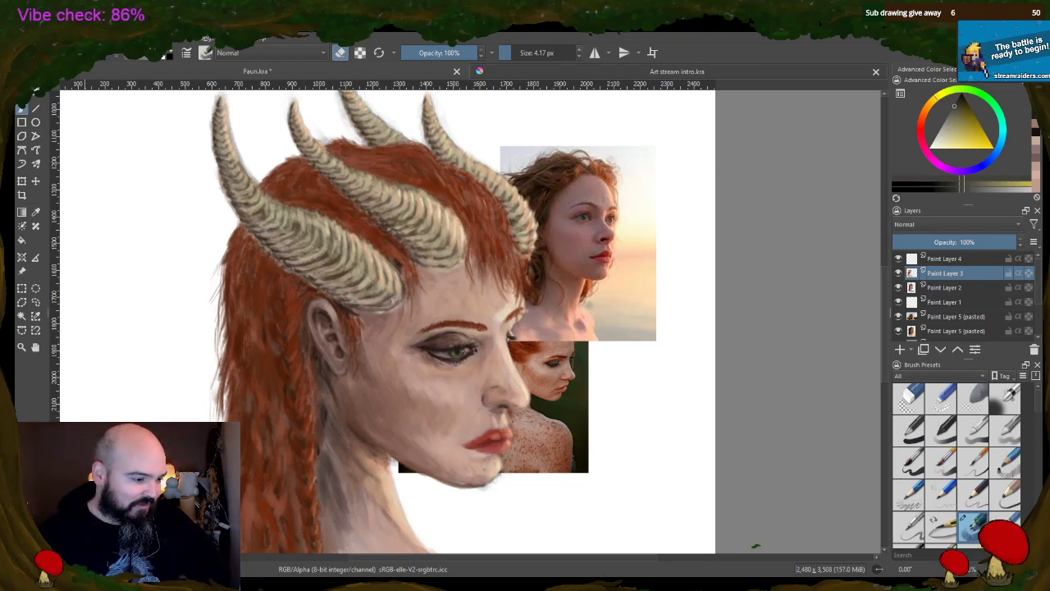
# - Switch to Stream Raiders, start the Dunwich Squares battle, and grant the Captain Chest rewards to random viewers
pyautogui.hotkey('alt', 'Tab')
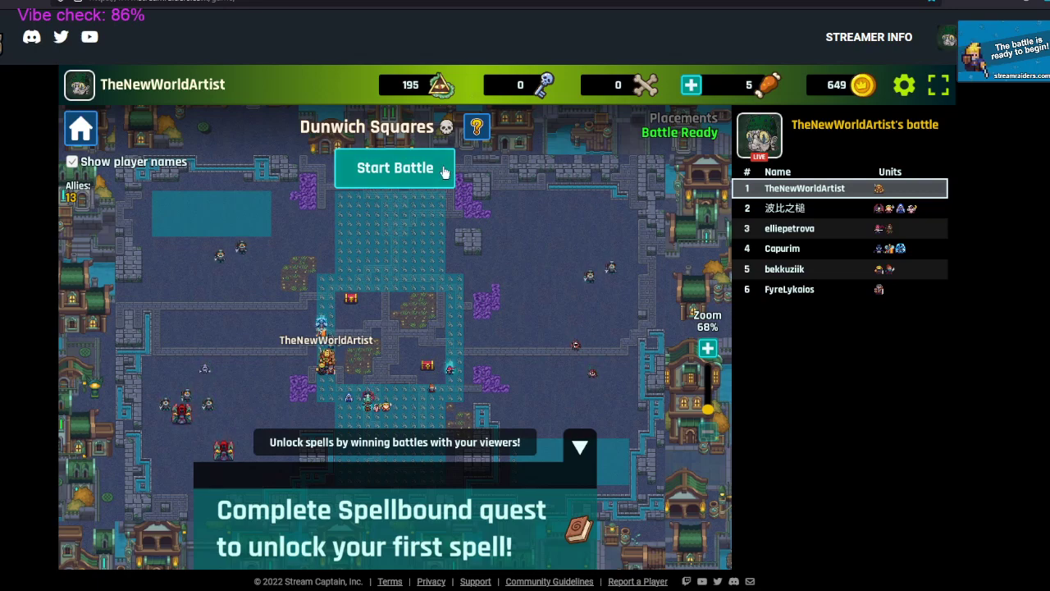
pyautogui.click(395, 168)
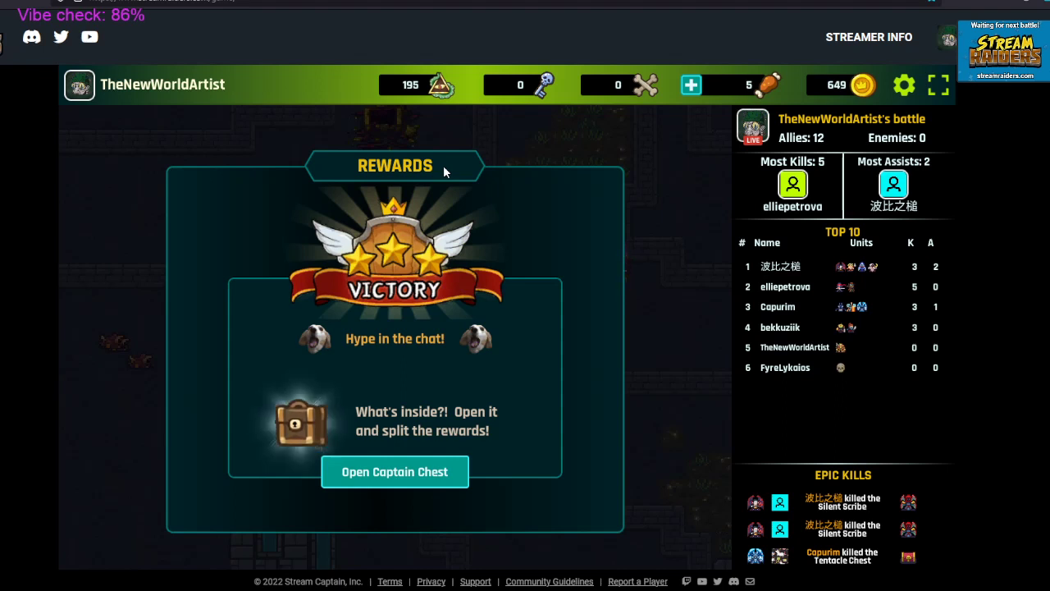
pyautogui.click(425, 486)
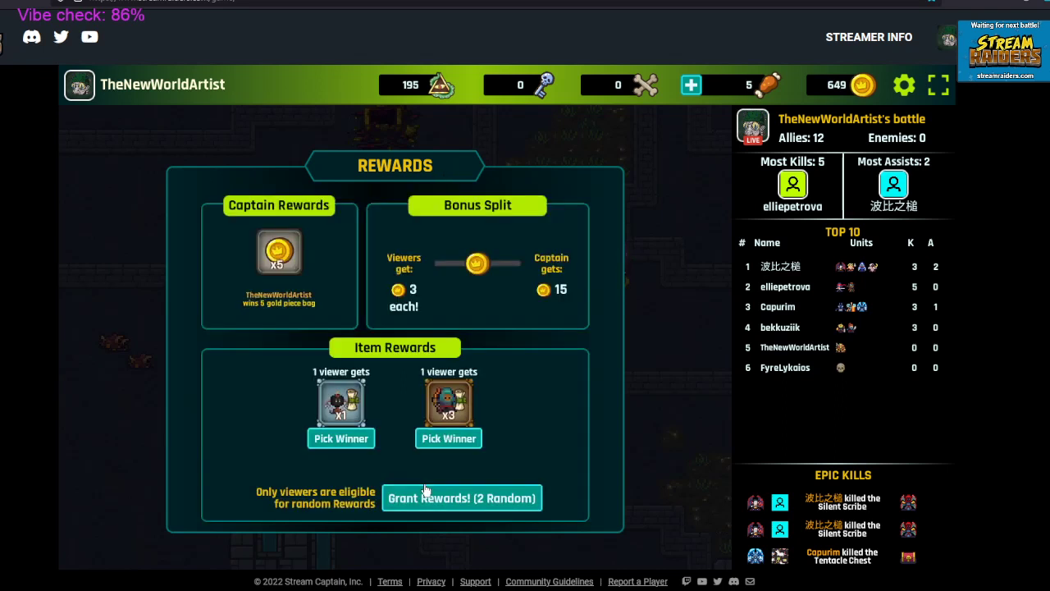
pyautogui.click(458, 501)
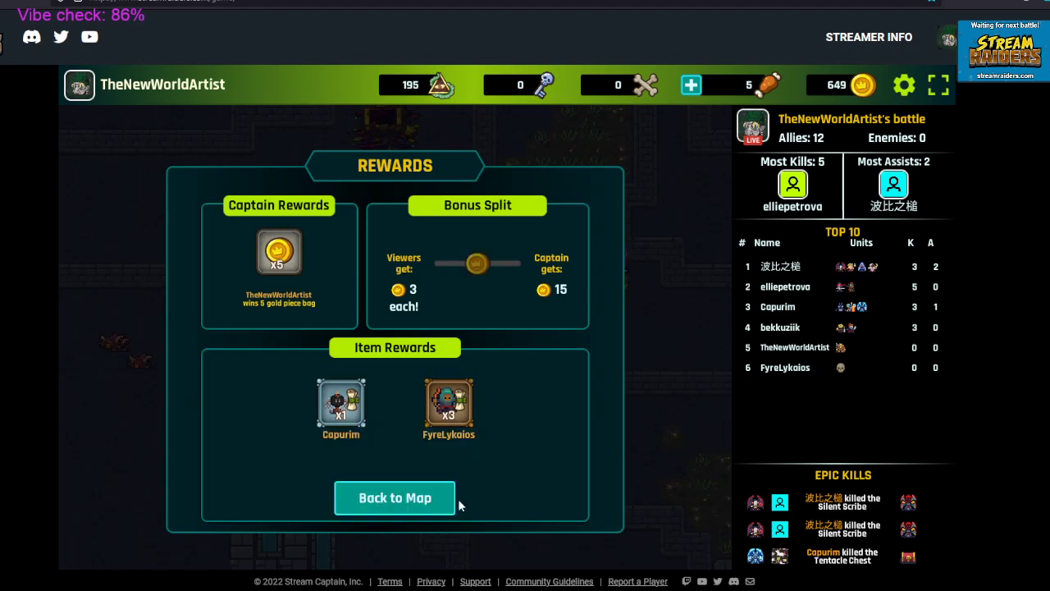
pyautogui.click(425, 498)
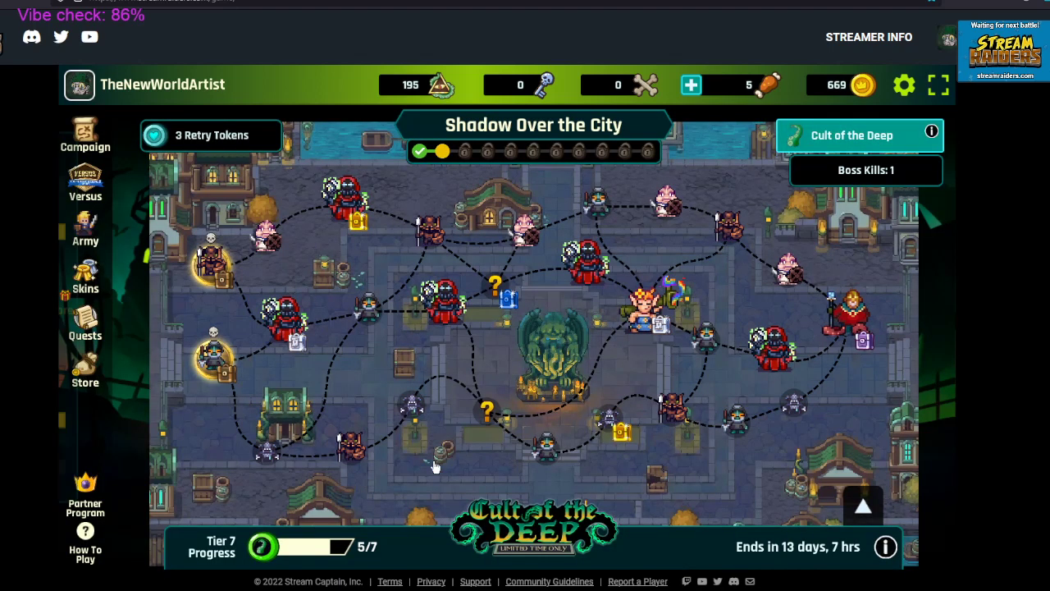
# - Check the quest progress, start the three-skull Dunwich Docks battle, and place the Flag Bearer captain near the upper edge of the deployment zone
pyautogui.click(85, 324)
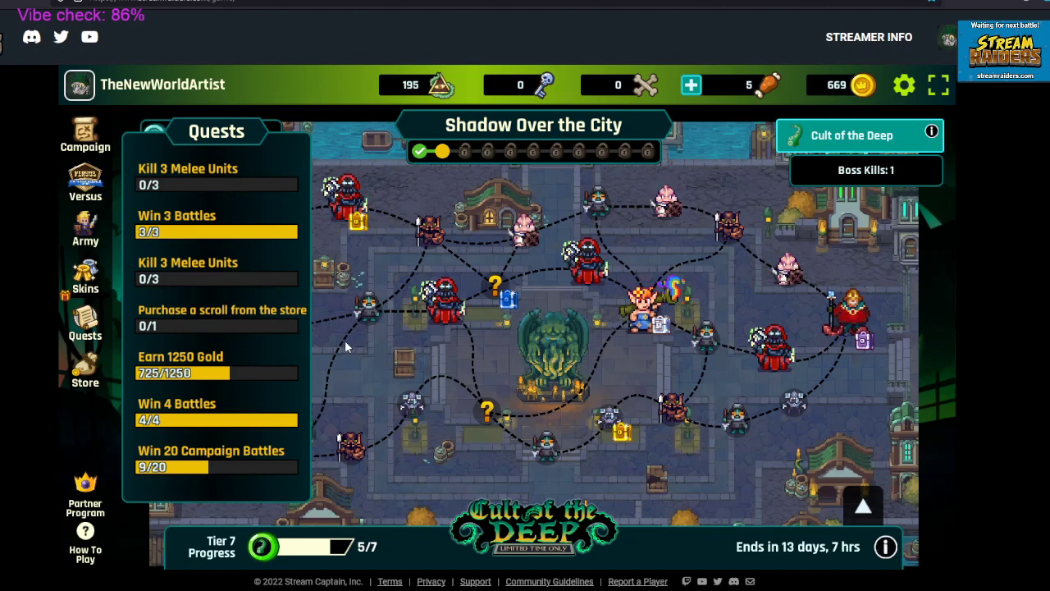
pyautogui.click(291, 142)
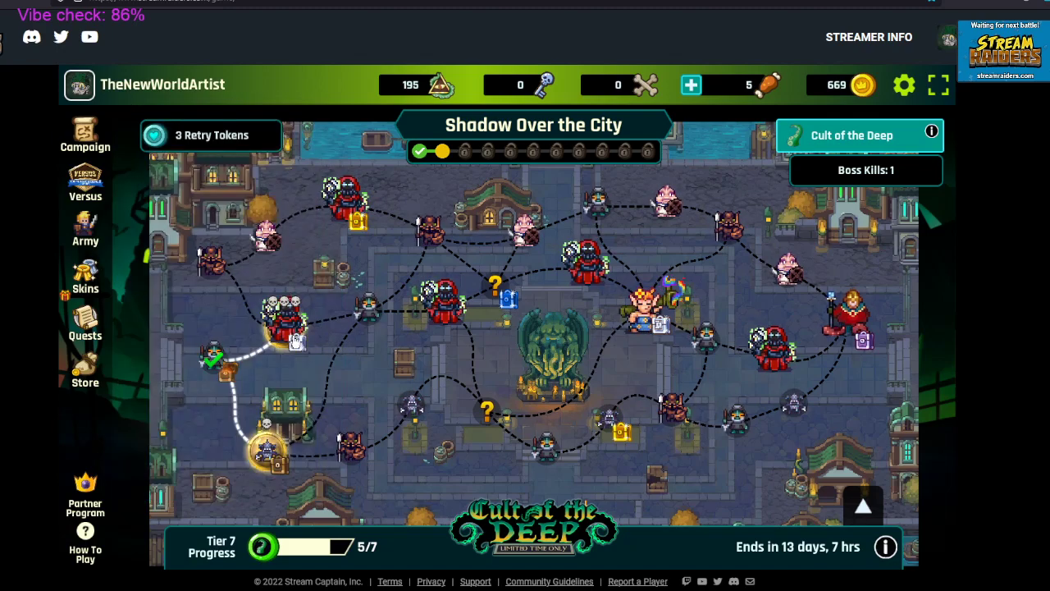
pyautogui.click(288, 324)
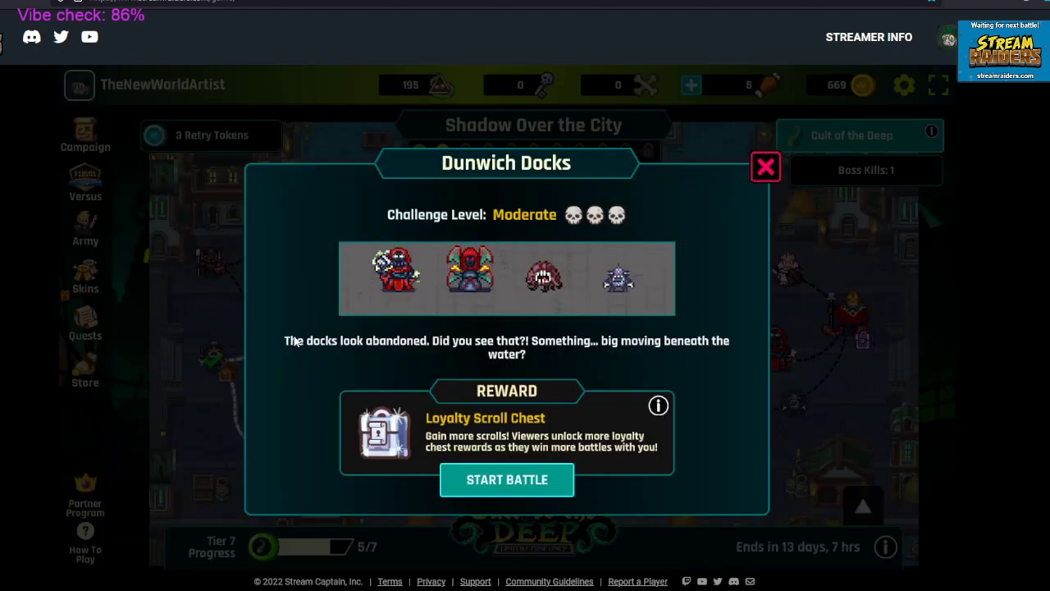
pyautogui.click(501, 483)
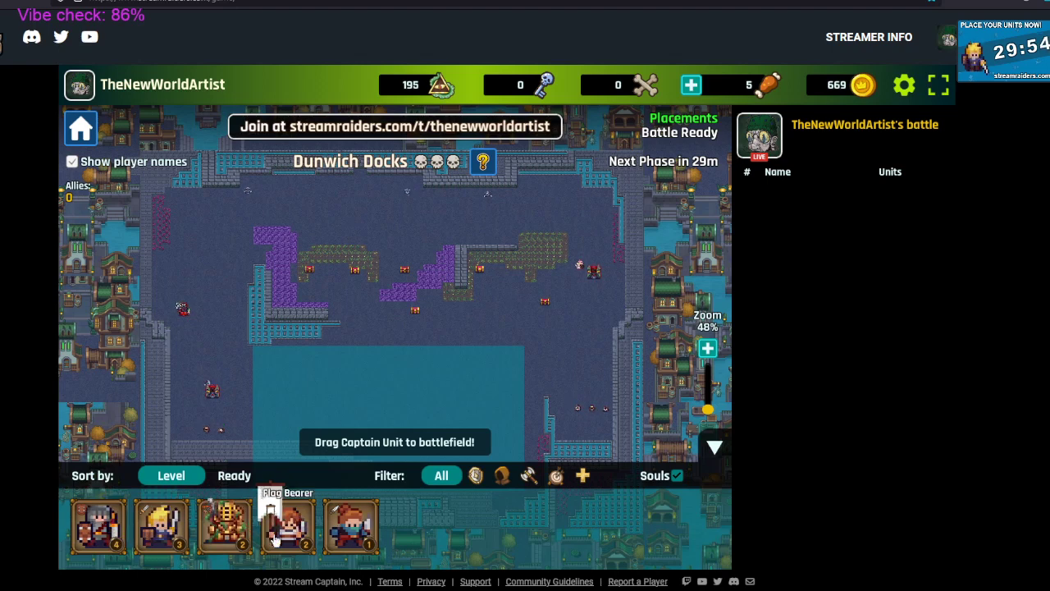
pyautogui.moveTo(276, 537)
pyautogui.mouseDown()
pyautogui.moveTo(262, 503)
pyautogui.moveTo(356, 382)
pyautogui.moveTo(290, 368)
pyautogui.moveTo(282, 356)
pyautogui.moveTo(327, 354)
pyautogui.mouseUp()
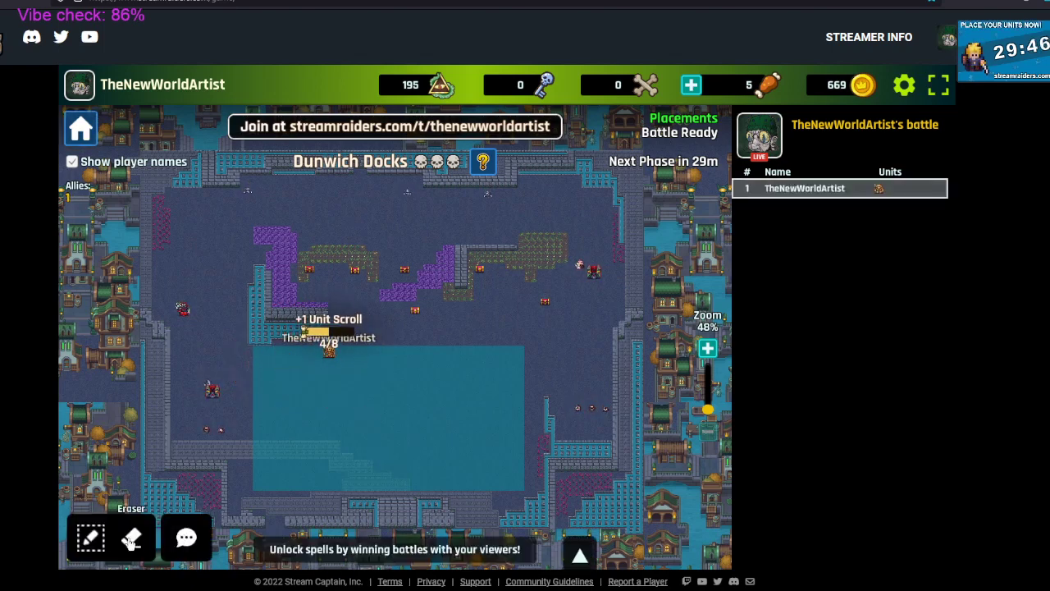
# - Mark the whole deployment zone with the peace-hand placement marker and leave planning mode
pyautogui.click(90, 538)
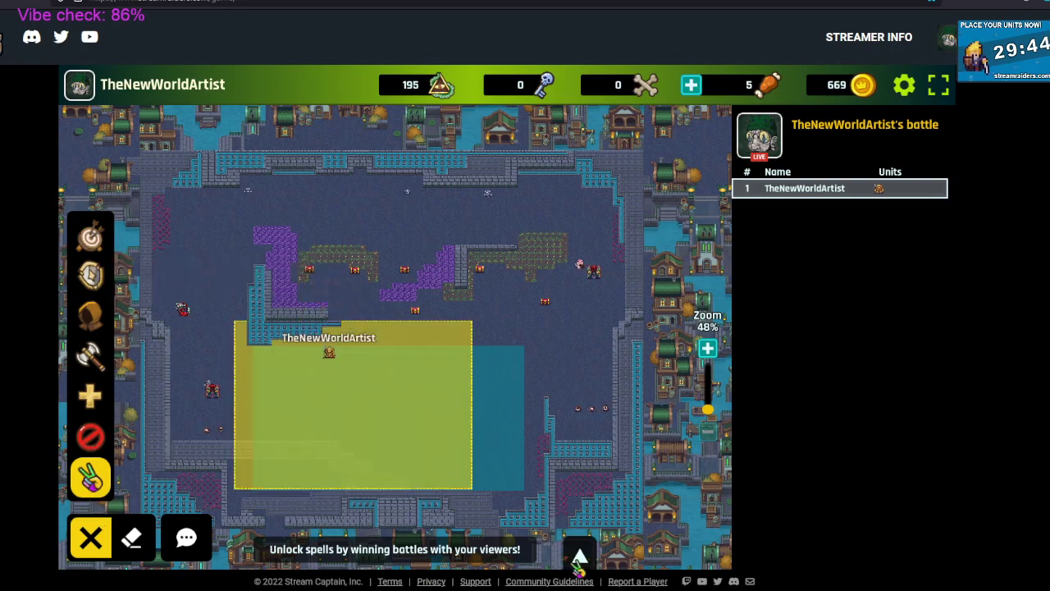
pyautogui.click(579, 559)
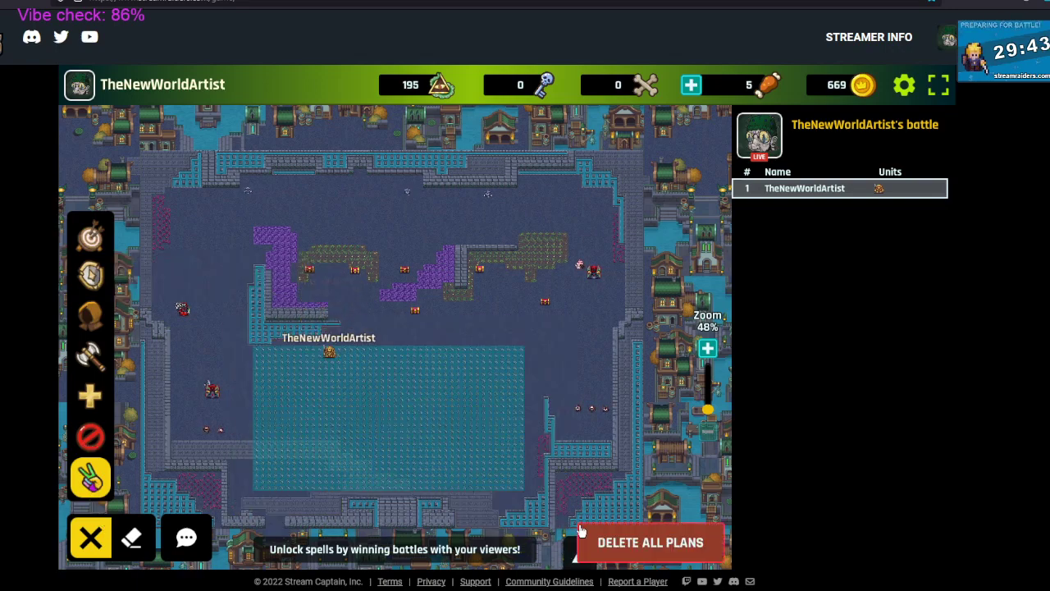
pyautogui.click(90, 537)
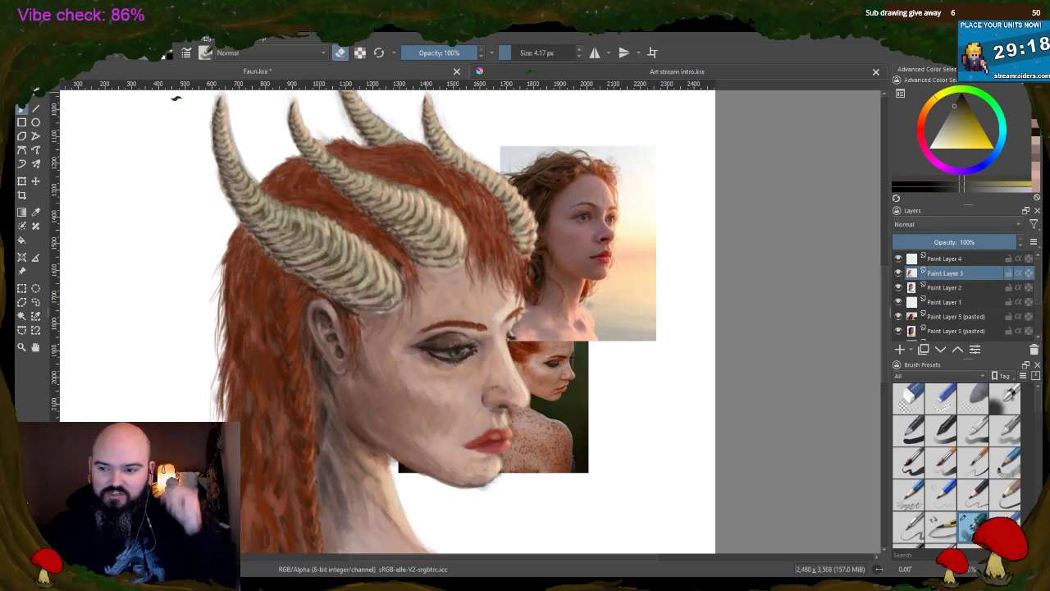
# - Switch to Krita and deepen the line between the faun's lips and the adjoining shadows at 4.17 px in dark reds based on sampled lip colours
pyautogui.scroll(2, 386, 320)
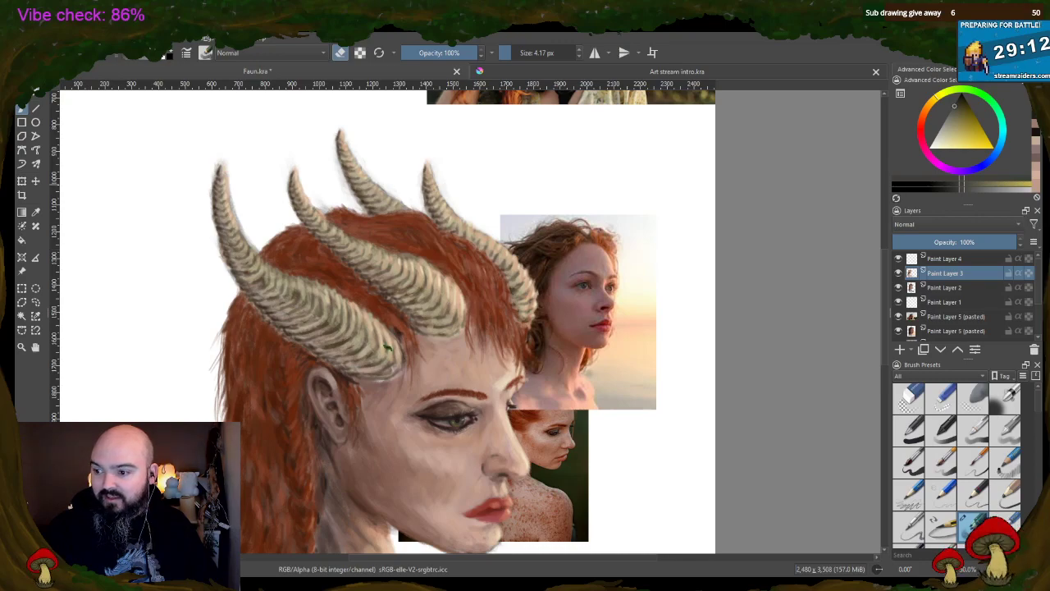
pyautogui.moveTo(884, 258)
pyautogui.mouseDown()
pyautogui.moveTo(880, 320)
pyautogui.moveTo(880, 306)
pyautogui.mouseUp()
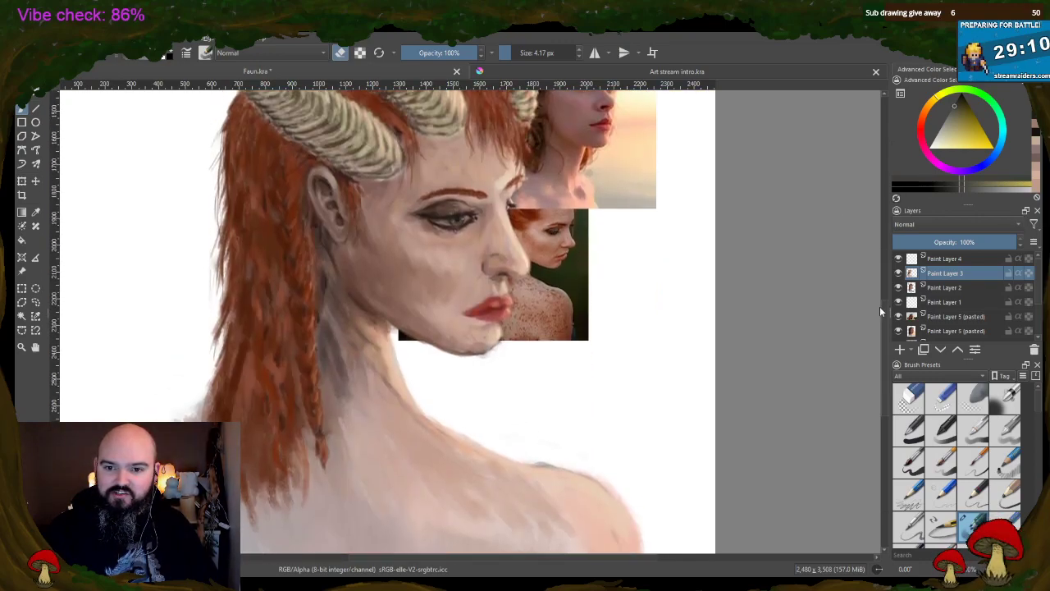
pyautogui.press('+')
pyautogui.press('+')
pyautogui.press('+')
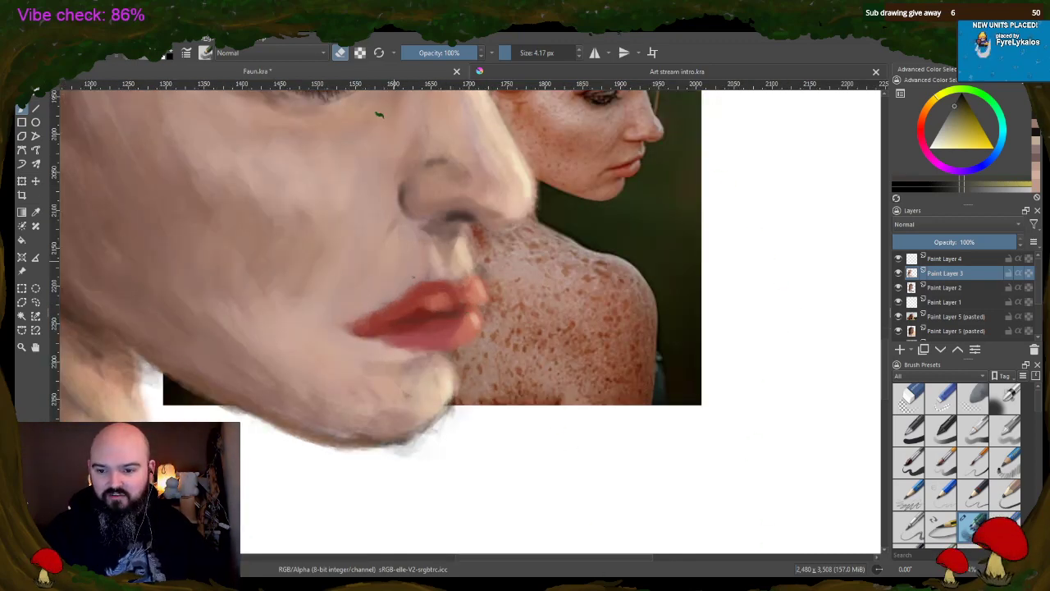
pyautogui.keyDown('ctrl'); pyautogui.click(453, 307); pyautogui.keyUp('ctrl')
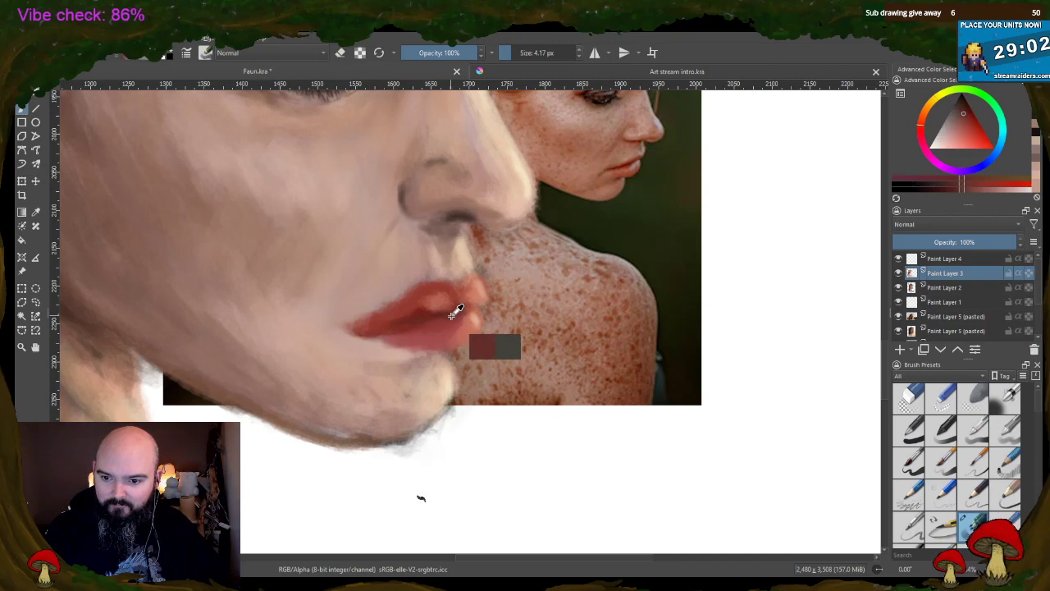
pyautogui.scroll(2, 443, 320)
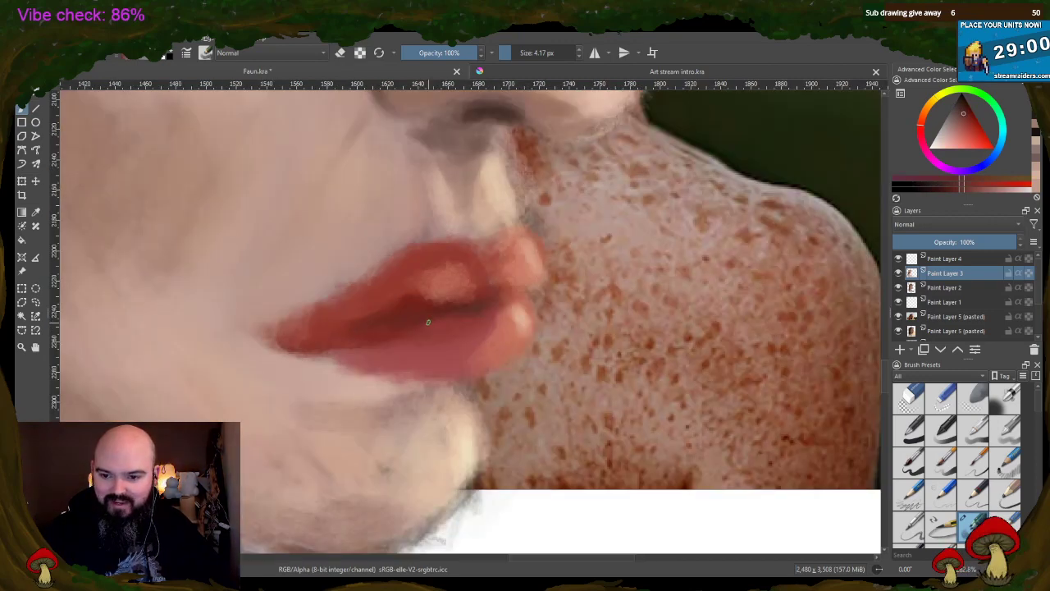
pyautogui.click(966, 106)
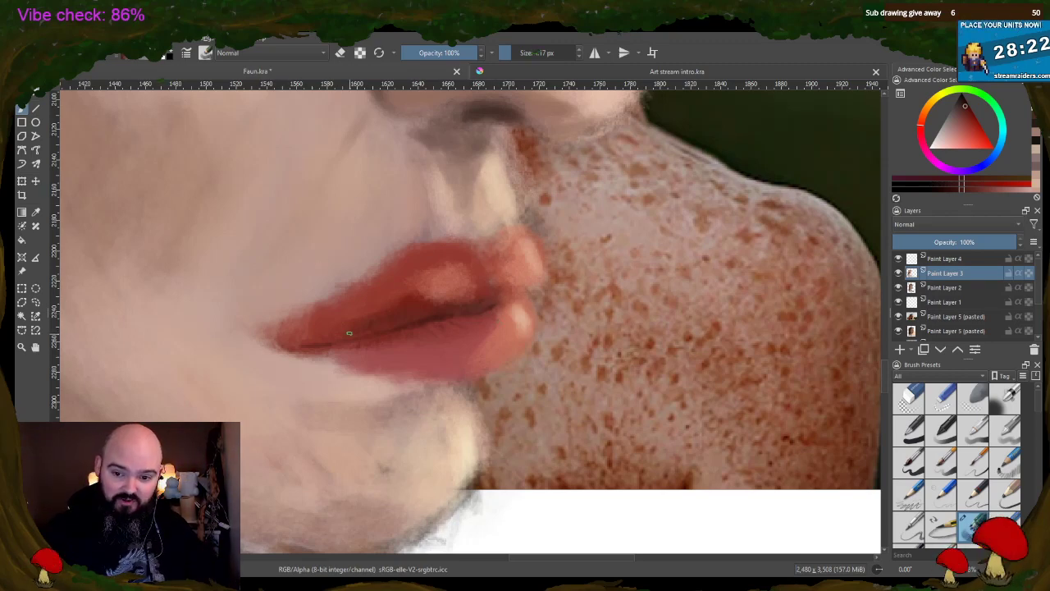
pyautogui.keyDown('ctrl'); pyautogui.click(390, 315); pyautogui.keyUp('ctrl')
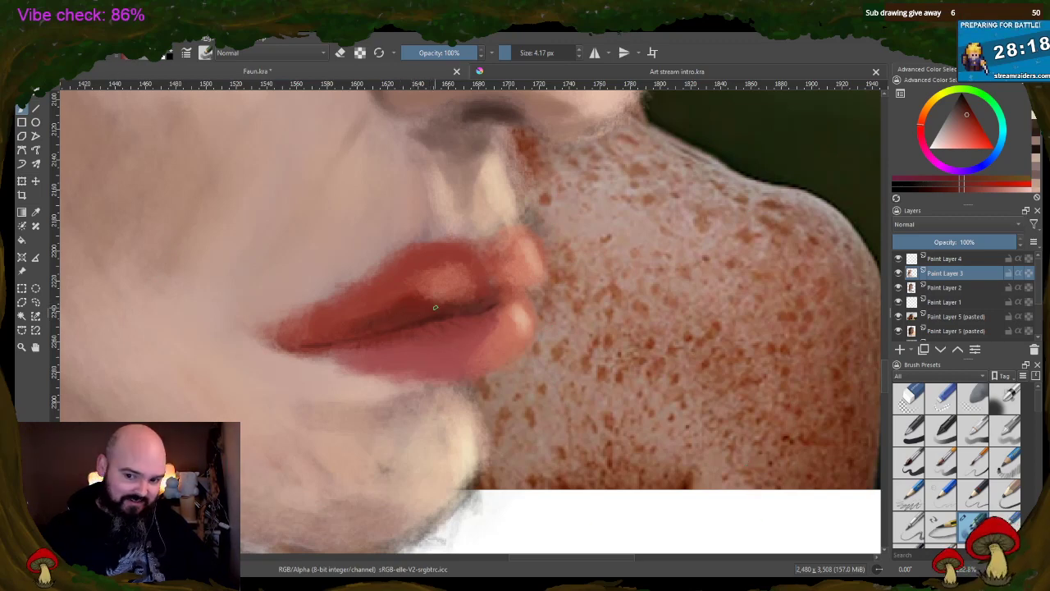
pyautogui.keyDown('ctrl'); pyautogui.click(404, 297); pyautogui.keyUp('ctrl')
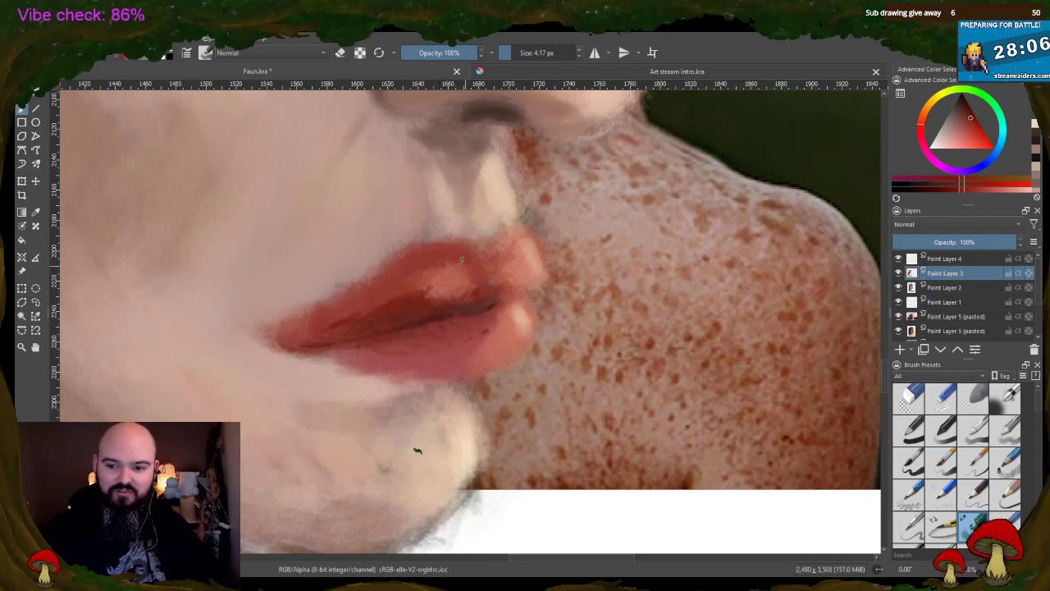
# - Smooth the lower lip and define its lower edge at 8.35 px with a rose tone sampled from the lip
pyautogui.moveTo(514, 53); pyautogui.dragTo(525, 52)
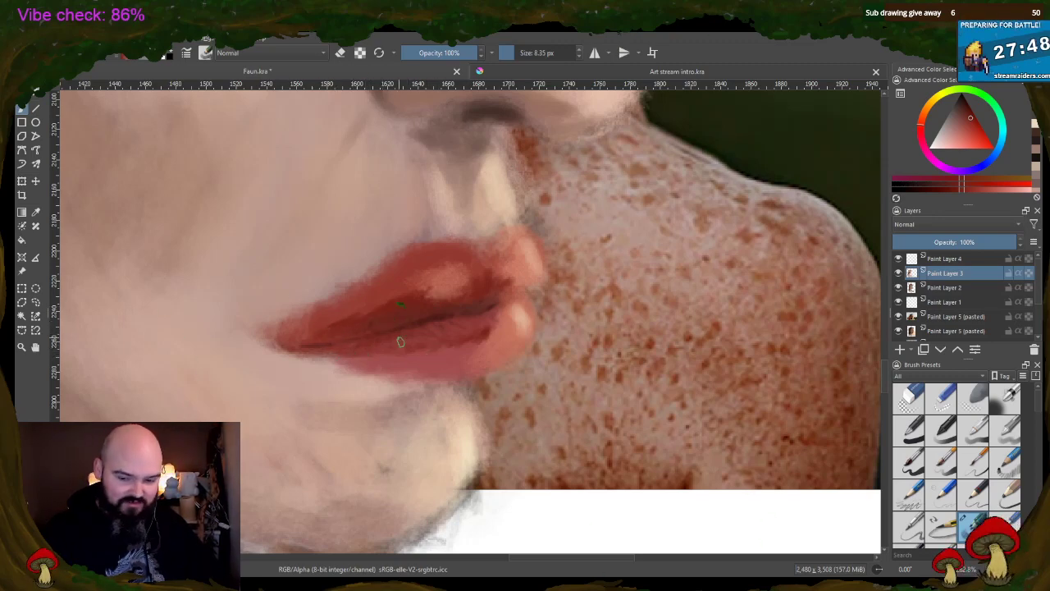
pyautogui.keyDown('ctrl'); pyautogui.click(430, 359); pyautogui.keyUp('ctrl')
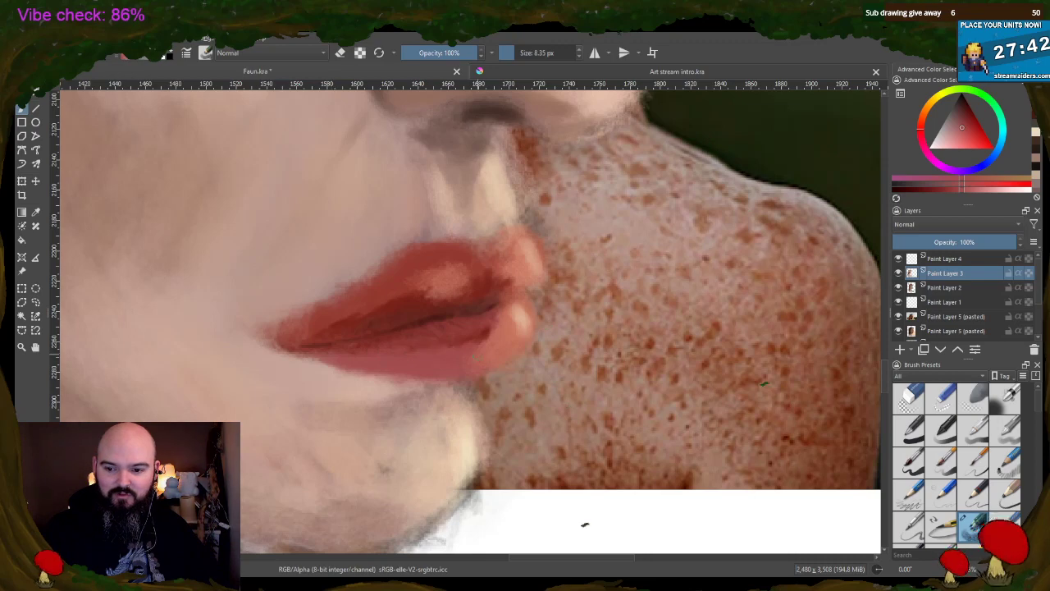
pyautogui.keyDown('ctrl'); pyautogui.click(483, 349); pyautogui.keyUp('ctrl')
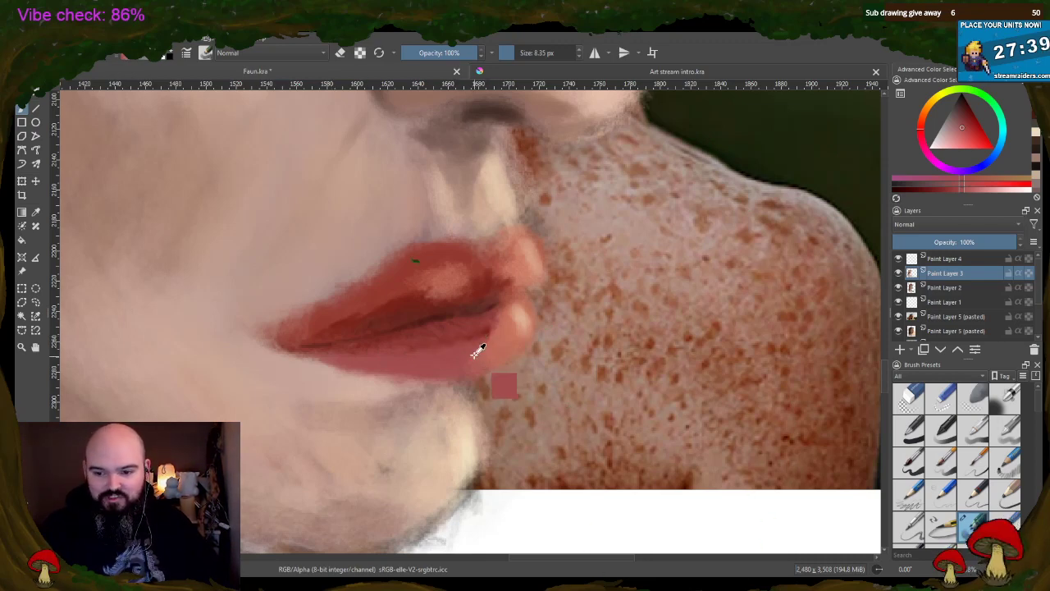
# - Blend the front of both lips around their highlights with coral and peach tones sampled there
pyautogui.keyDown('ctrl'); pyautogui.click(417, 451); pyautogui.keyUp('ctrl')
pyautogui.keyDown('ctrl'); pyautogui.click(528, 306); pyautogui.keyUp('ctrl')
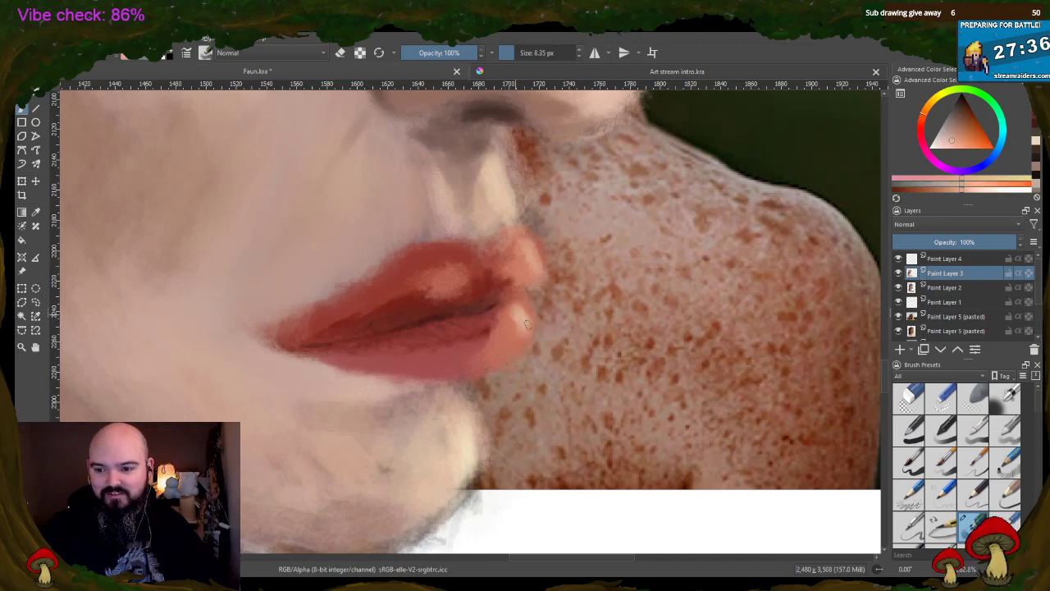
pyautogui.keyDown('ctrl'); pyautogui.click(527, 305); pyautogui.keyUp('ctrl')
pyautogui.keyDown('ctrl'); pyautogui.click(527, 306); pyautogui.keyUp('ctrl')
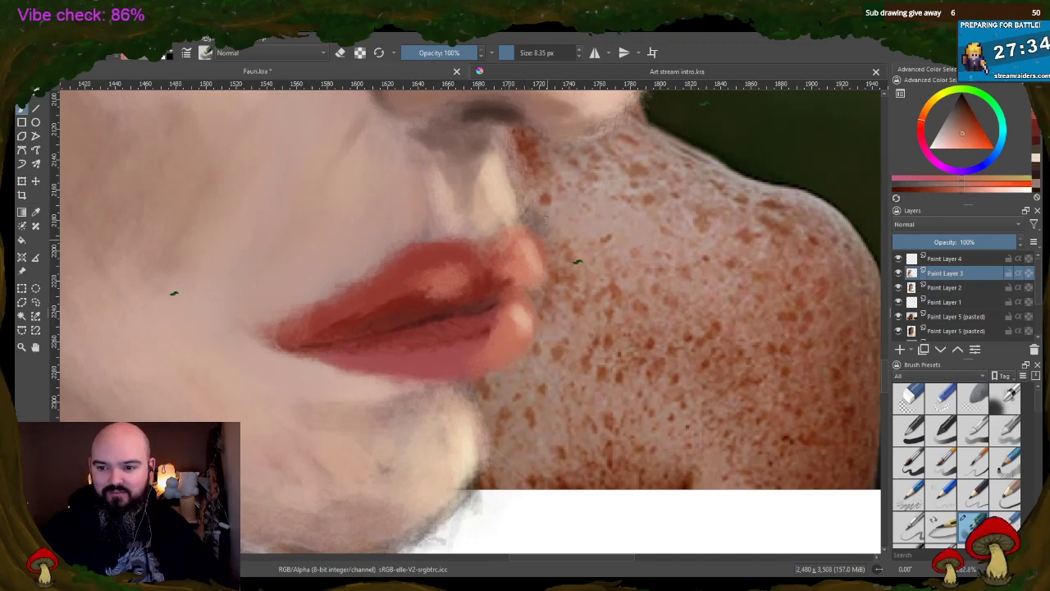
pyautogui.keyDown('ctrl'); pyautogui.click(533, 251); pyautogui.keyUp('ctrl')
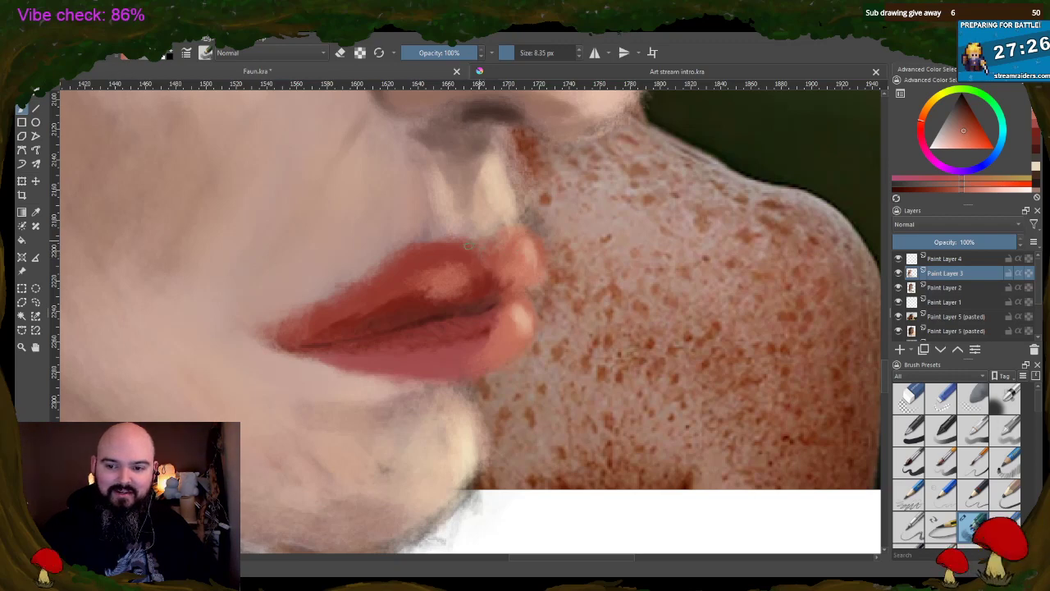
# - Rework the upper lip in sampled deep red out to the mouth corner, and blend the lower lip with sampled rose tones
pyautogui.keyDown('ctrl'); pyautogui.click(454, 277); pyautogui.keyUp('ctrl')
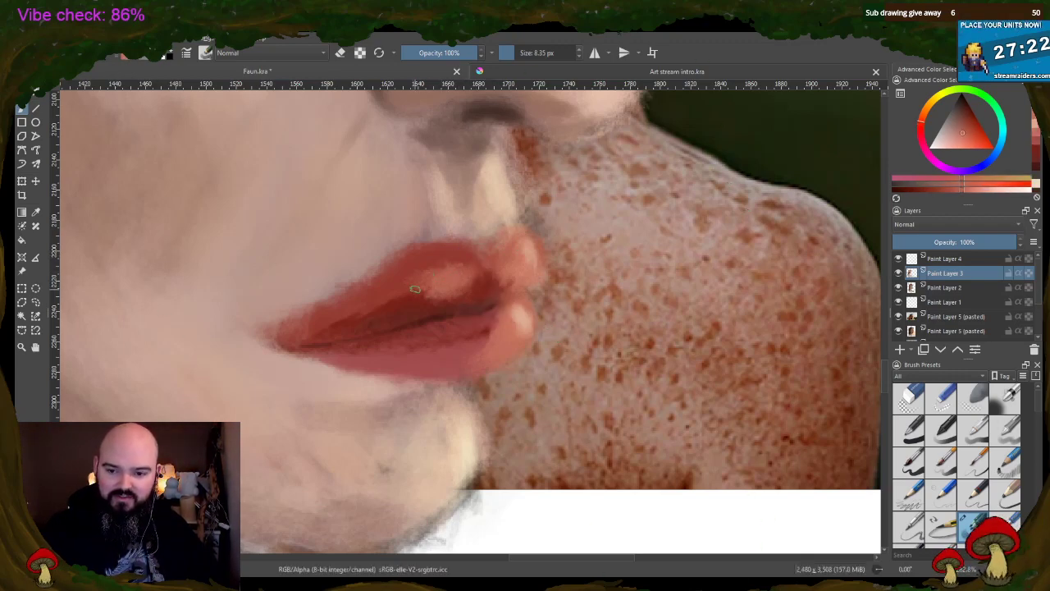
pyautogui.keyDown('ctrl'); pyautogui.click(415, 288); pyautogui.keyUp('ctrl')
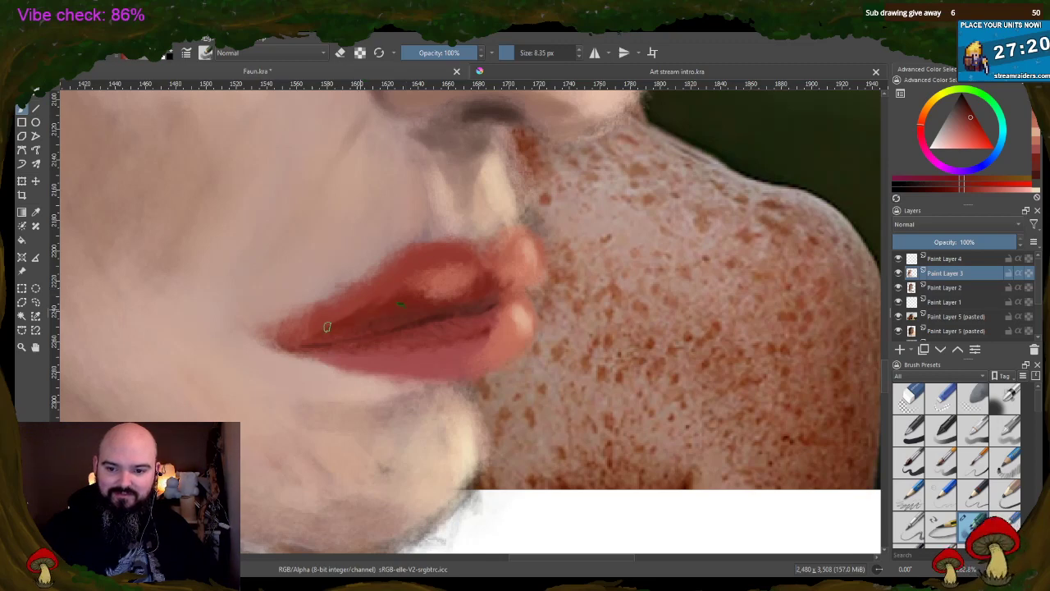
pyautogui.moveTo(326, 327); pyautogui.dragTo(279, 334)
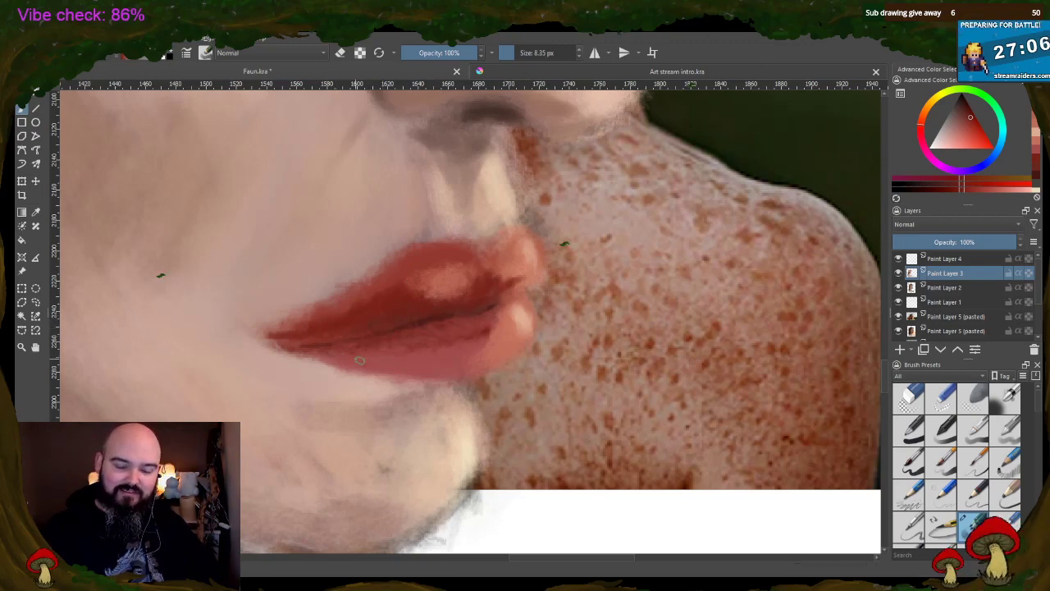
pyautogui.keyDown('ctrl'); pyautogui.click(394, 392); pyautogui.keyUp('ctrl')
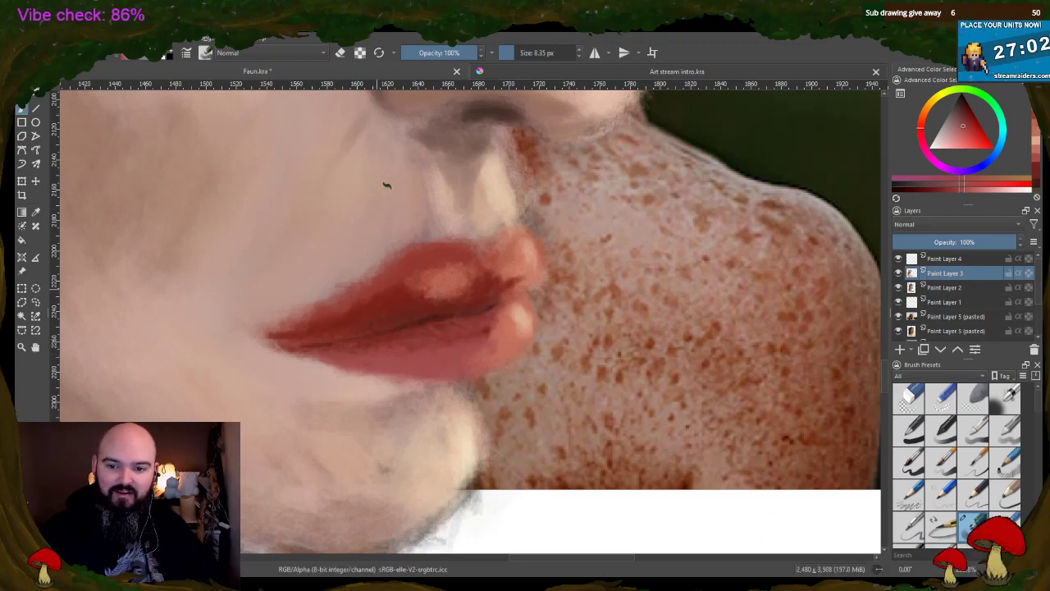
pyautogui.keyDown('ctrl'); pyautogui.click(424, 322); pyautogui.keyUp('ctrl')
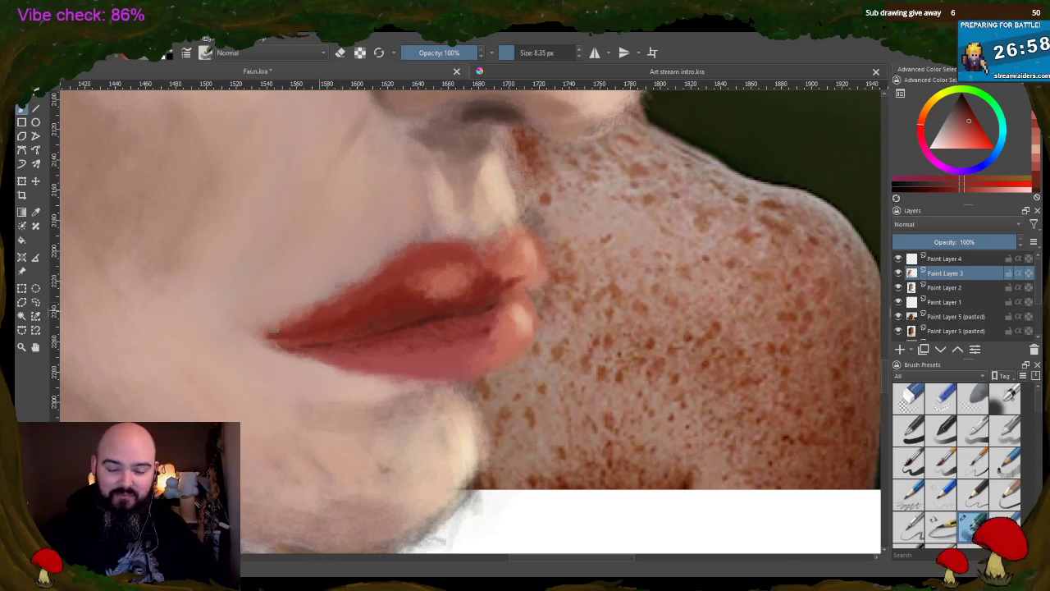
# - Sharpen the mouth corner and the adjacent upper lip edge by painting sampled cheek skin tone against them
pyautogui.keyDown('ctrl'); pyautogui.click(192, 395); pyautogui.keyUp('ctrl')
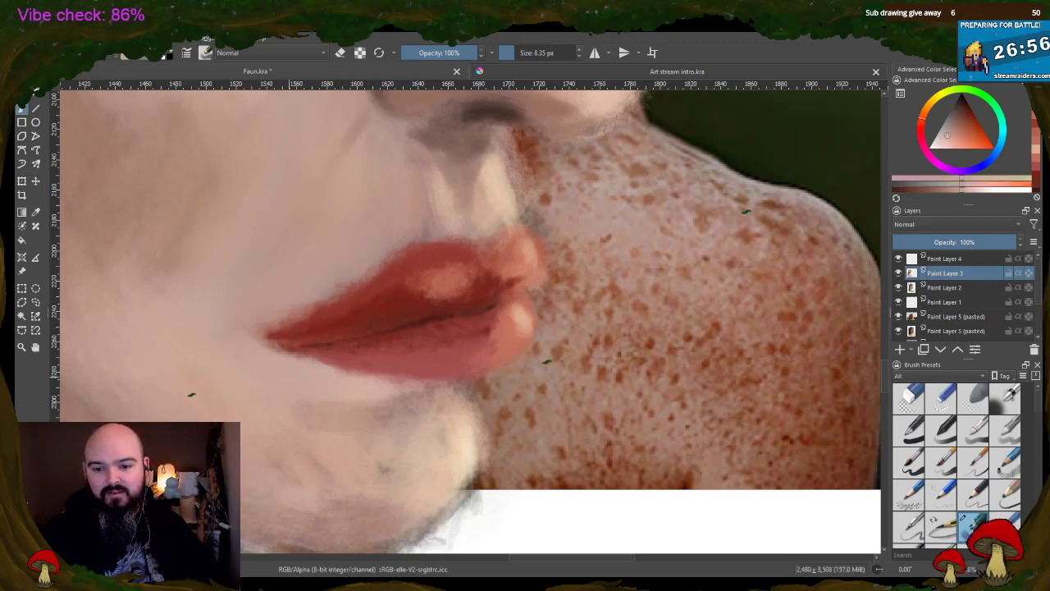
pyautogui.moveTo(272, 348)
pyautogui.mouseDown()
pyautogui.moveTo(310, 365)
pyautogui.moveTo(280, 347)
pyautogui.mouseUp()
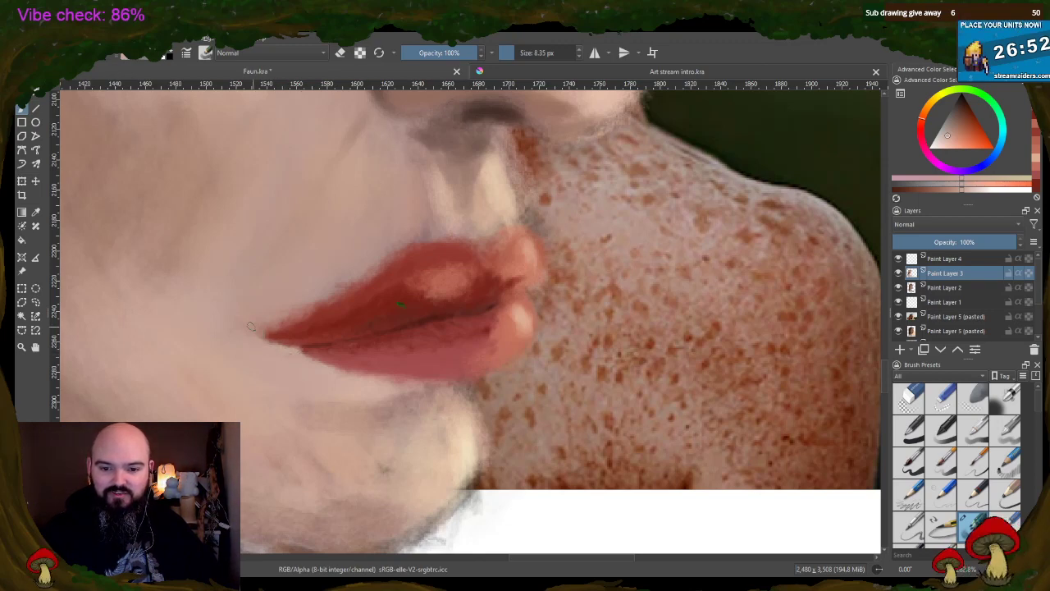
pyautogui.press('l')
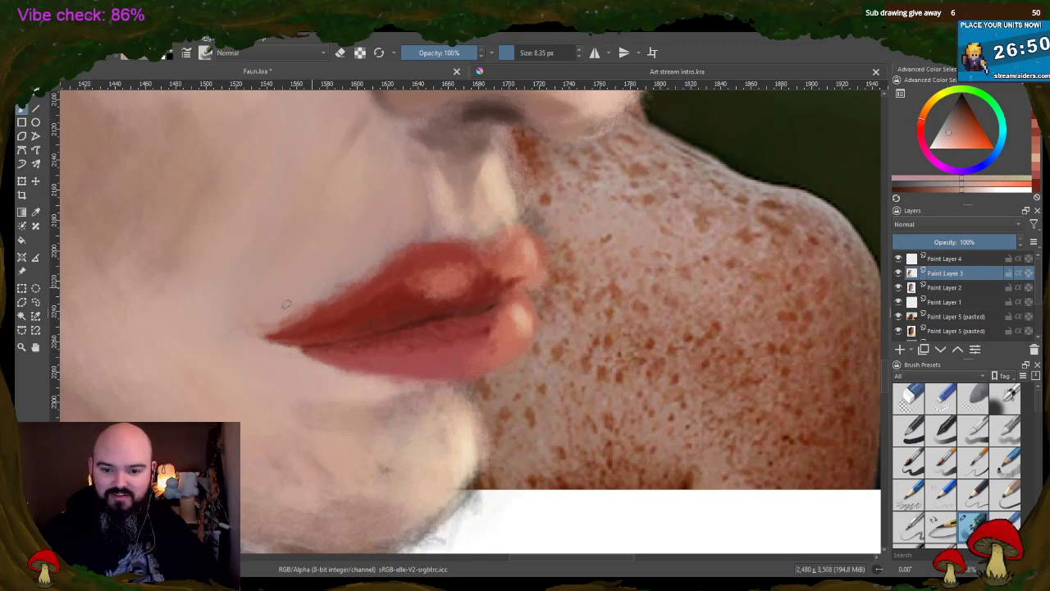
pyautogui.moveTo(286, 303); pyautogui.dragTo(305, 318)
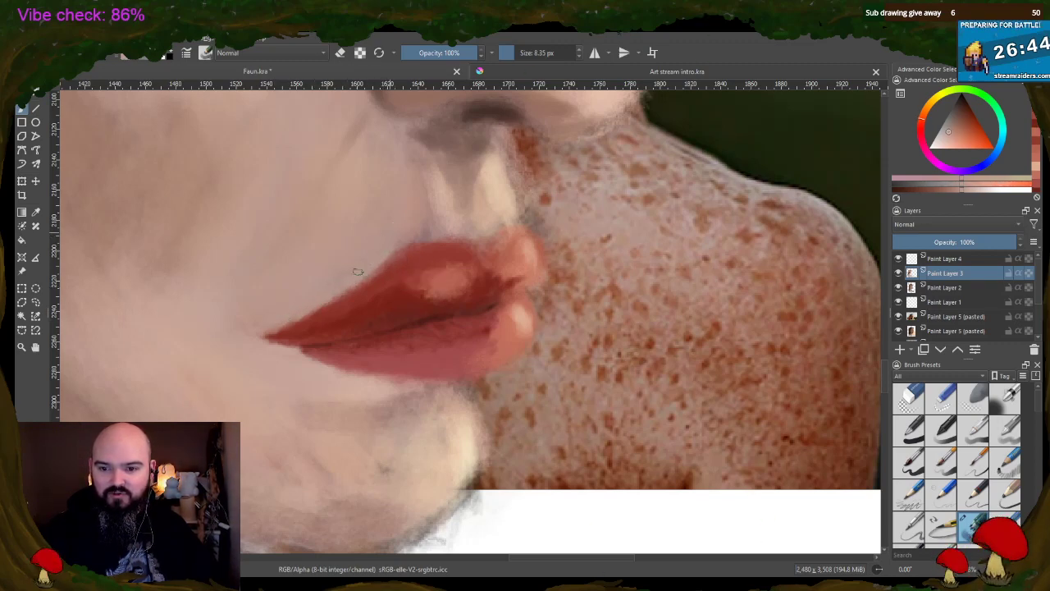
# - Blend the skin above the upper lip with tones sampled from the cheek, the upper lip's skin border and the philtrum
pyautogui.keyDown('ctrl'); pyautogui.click(409, 233); pyautogui.keyUp('ctrl')
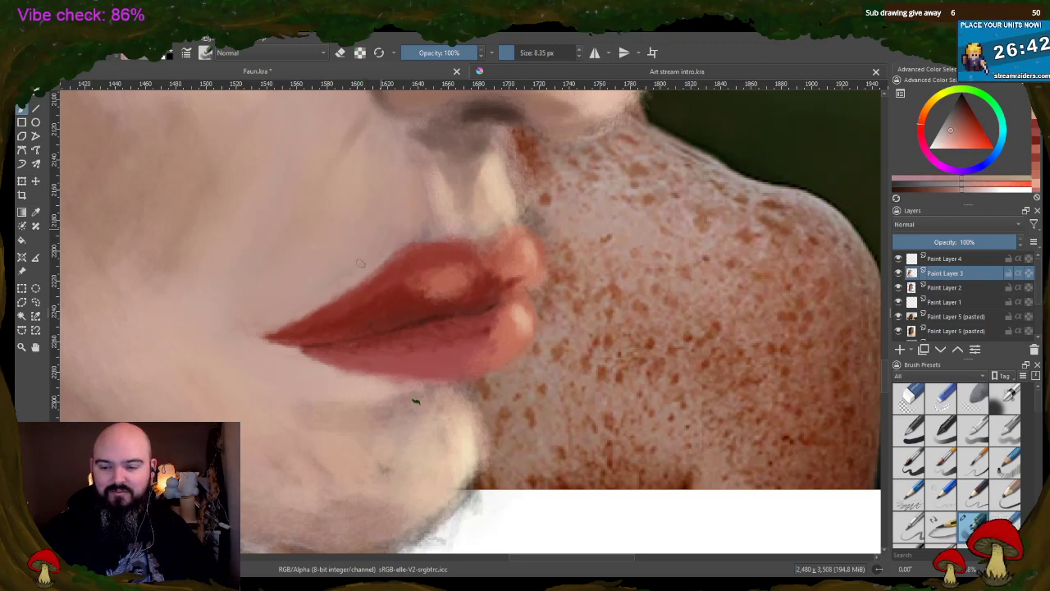
pyautogui.keyDown('ctrl'); pyautogui.click(396, 219); pyautogui.keyUp('ctrl')
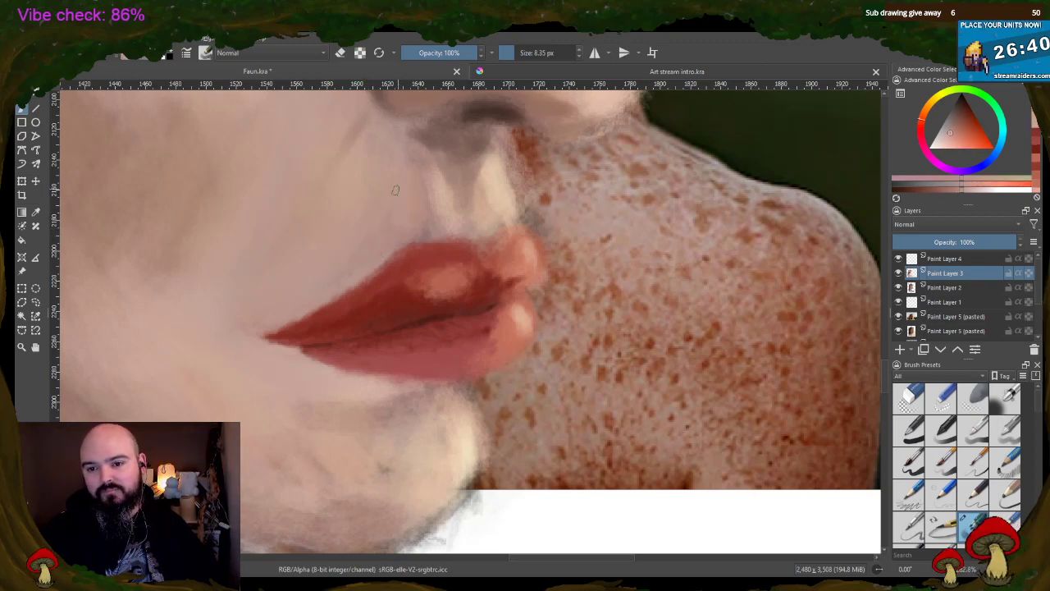
pyautogui.keyDown('ctrl'); pyautogui.click(460, 236); pyautogui.keyUp('ctrl')
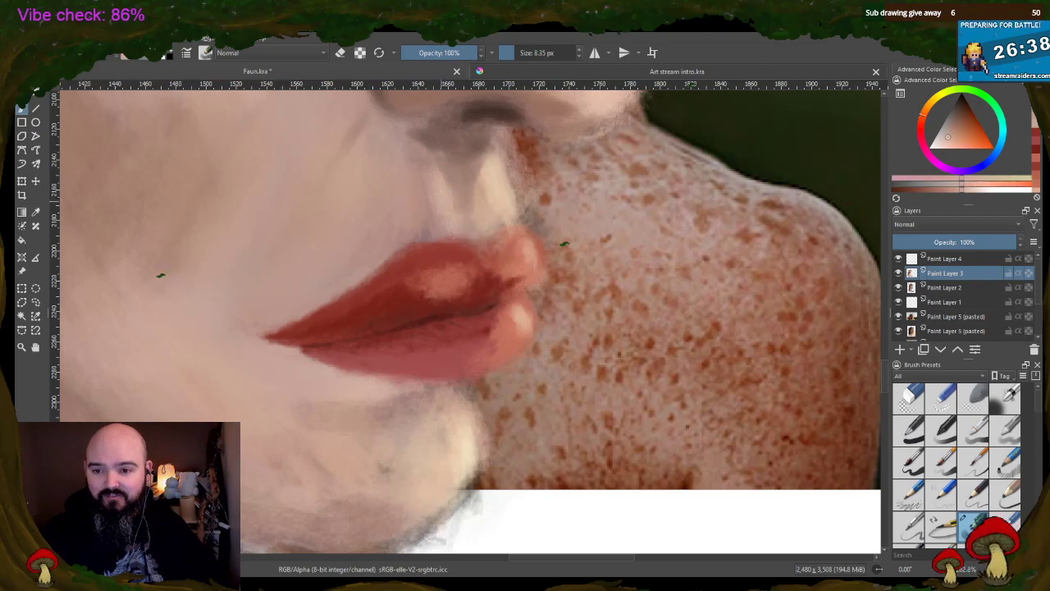
pyautogui.keyDown('ctrl'); pyautogui.click(456, 221); pyautogui.keyUp('ctrl')
pyautogui.keyDown('ctrl'); pyautogui.click(501, 208); pyautogui.keyUp('ctrl')
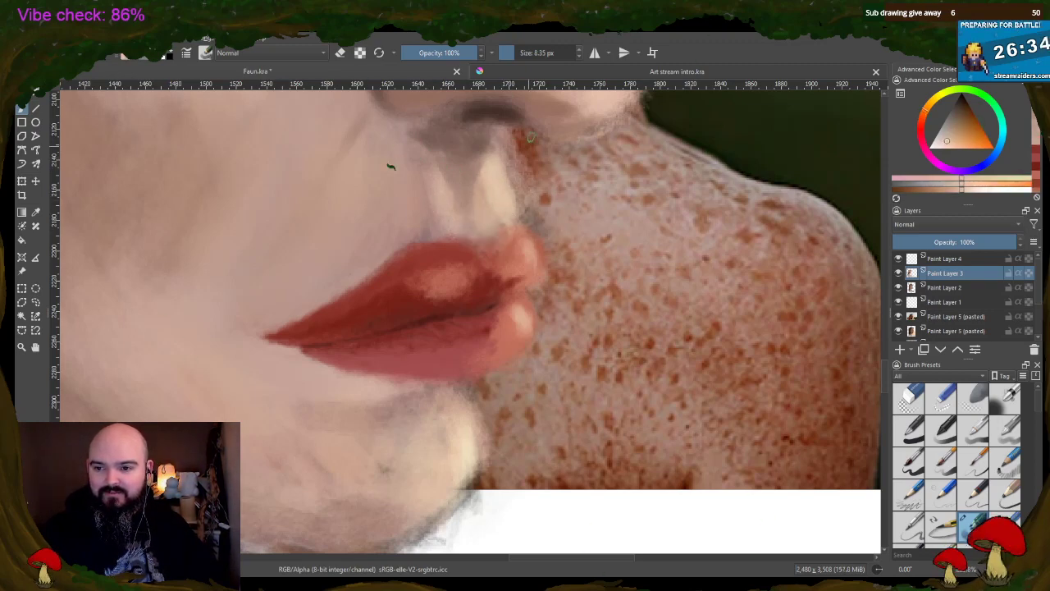
# - Erase stray paint along the profile beside the philtrum on Paint Layer 3 and under the chin on Paint Layer 2, returning to Paint Layer 3
pyautogui.press('e')
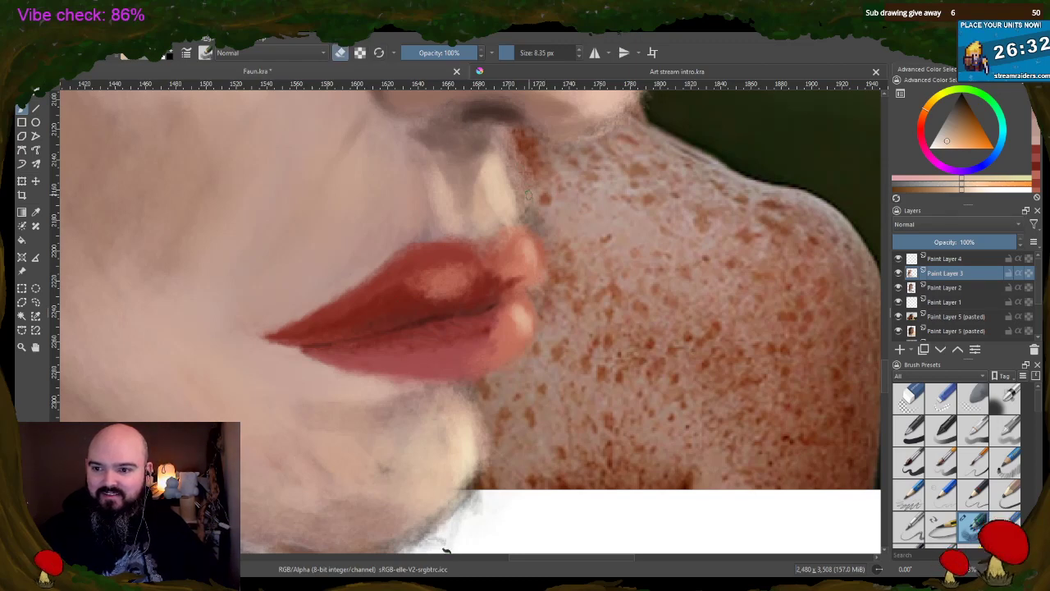
pyautogui.moveTo(529, 195)
pyautogui.mouseDown()
pyautogui.moveTo(519, 160)
pyautogui.moveTo(522, 197)
pyautogui.mouseUp()
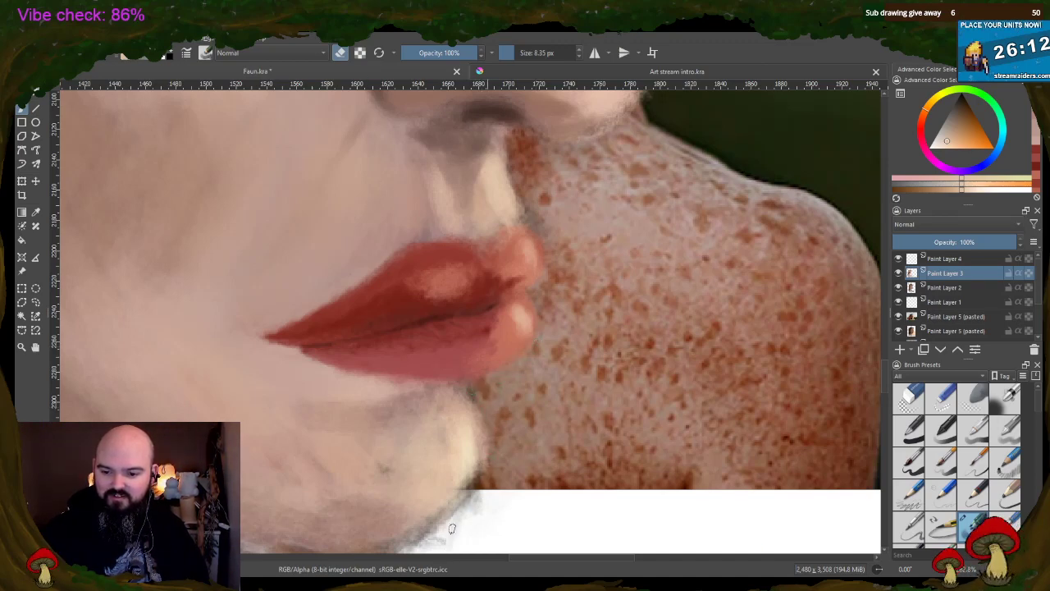
pyautogui.click(945, 288)
pyautogui.moveTo(476, 501); pyautogui.dragTo(434, 550)
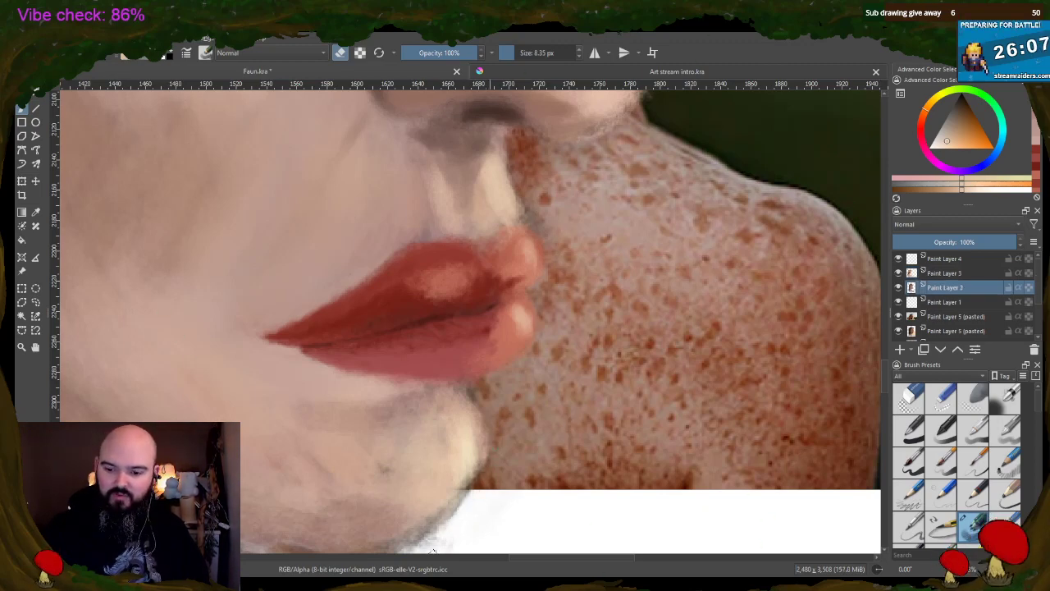
pyautogui.click(935, 275)
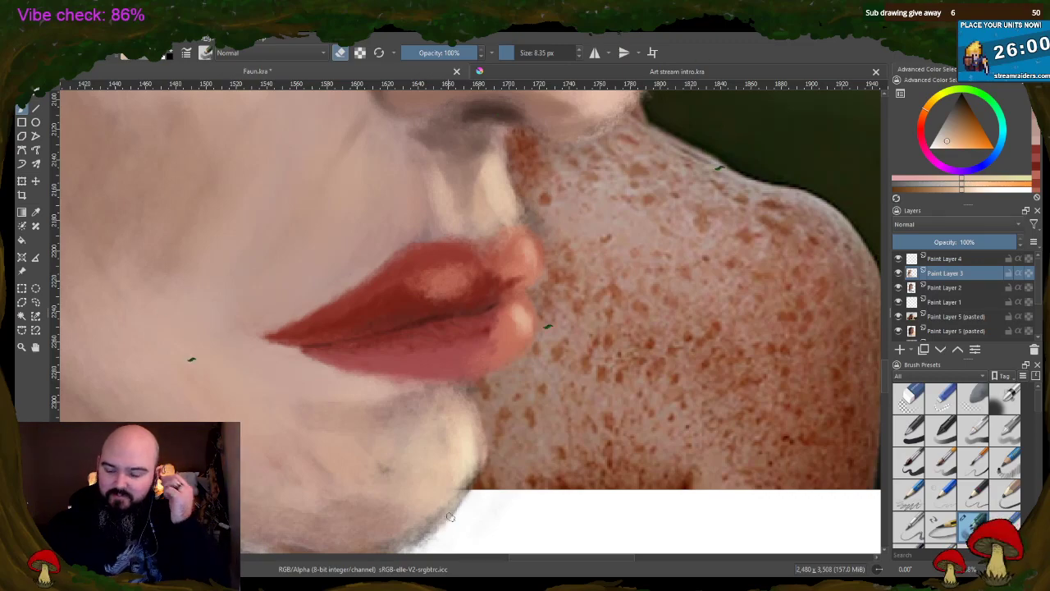
# - Build up the mouth corner with sampled deep red and rose tones, and darken the seam between the lips
pyautogui.press('-')
pyautogui.press('-')
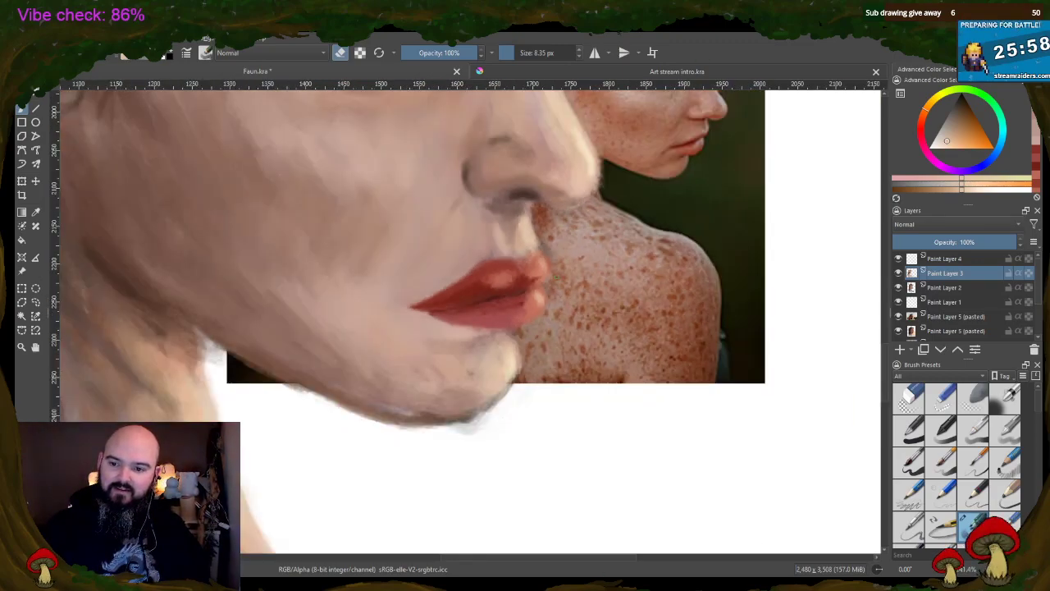
pyautogui.press('+')
pyautogui.press('+')
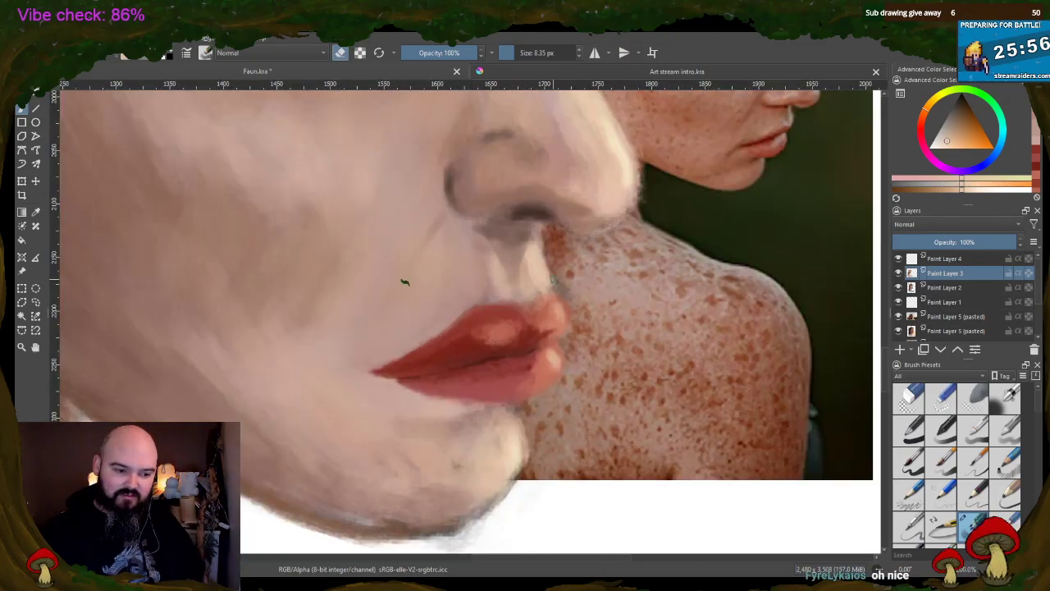
pyautogui.keyDown('ctrl'); pyautogui.click(398, 368); pyautogui.keyUp('ctrl')
pyautogui.press('e')
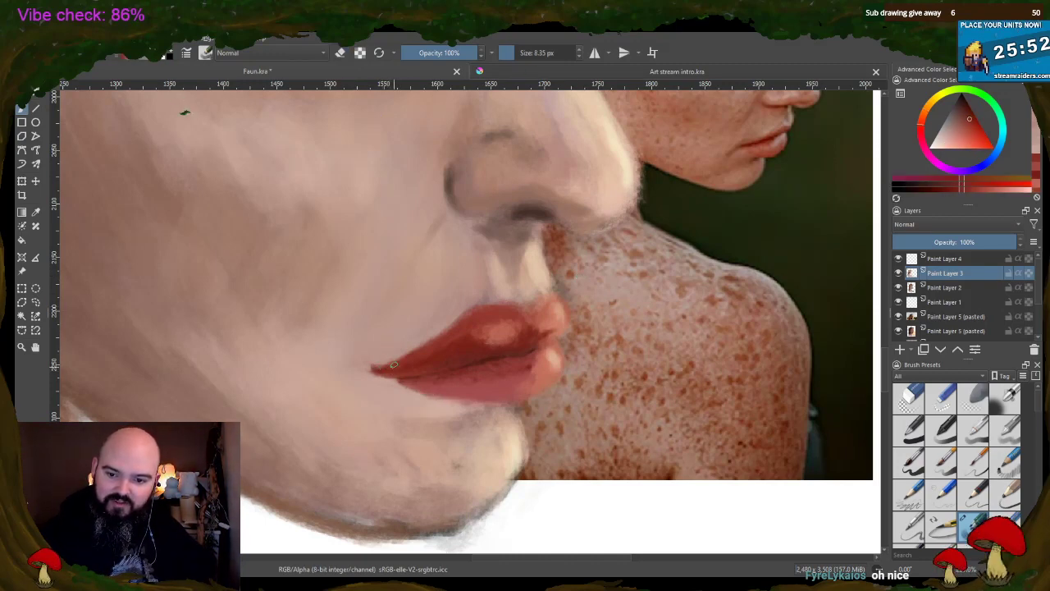
pyautogui.moveTo(392, 364); pyautogui.dragTo(374, 367)
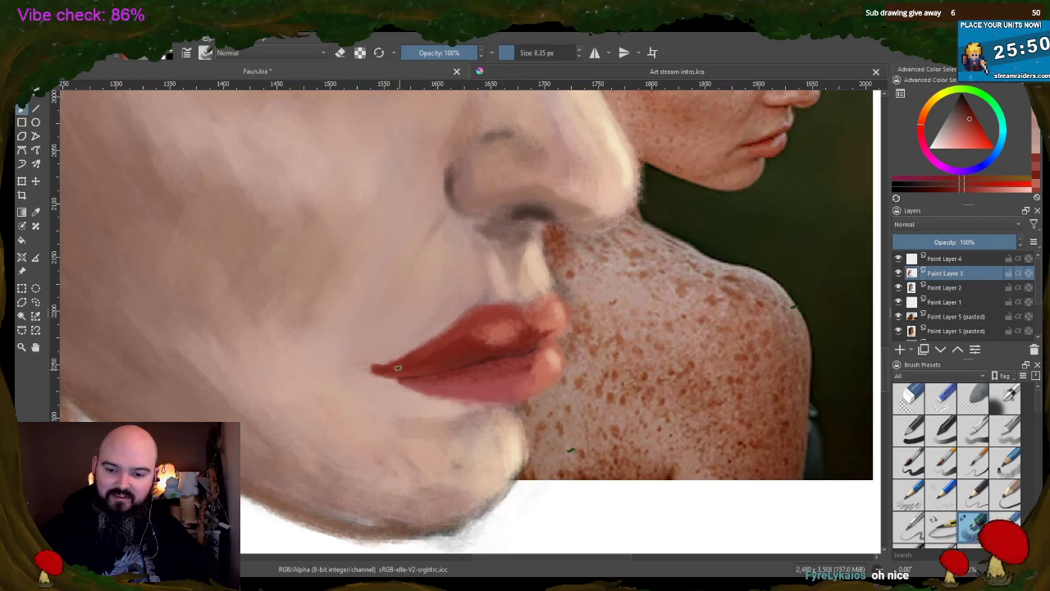
pyautogui.keyDown('ctrl'); pyautogui.click(410, 382); pyautogui.keyUp('ctrl')
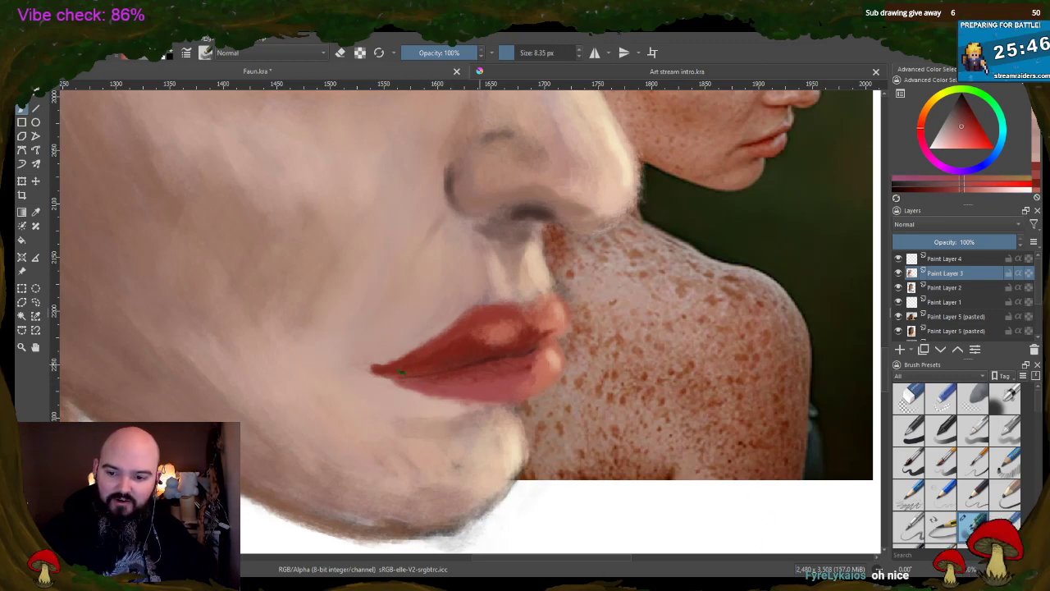
pyautogui.keyDown('ctrl'); pyautogui.click(482, 357); pyautogui.keyUp('ctrl')
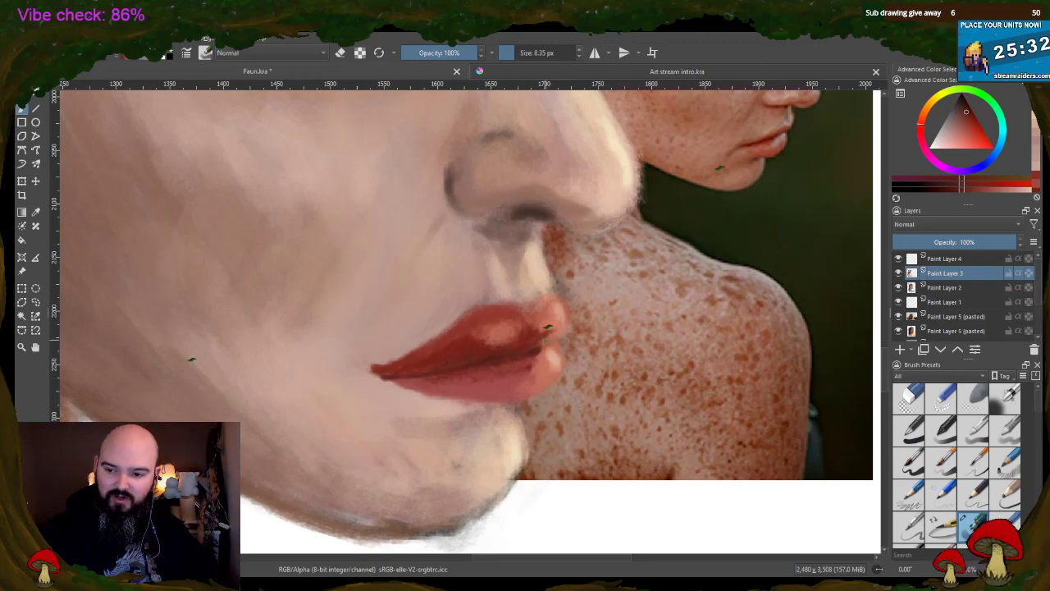
# - Refine the mouth corner into a clean point with sampled lip reds and the adjacent skin tone
pyautogui.keyDown('ctrl'); pyautogui.click(575, 385); pyautogui.keyUp('ctrl')
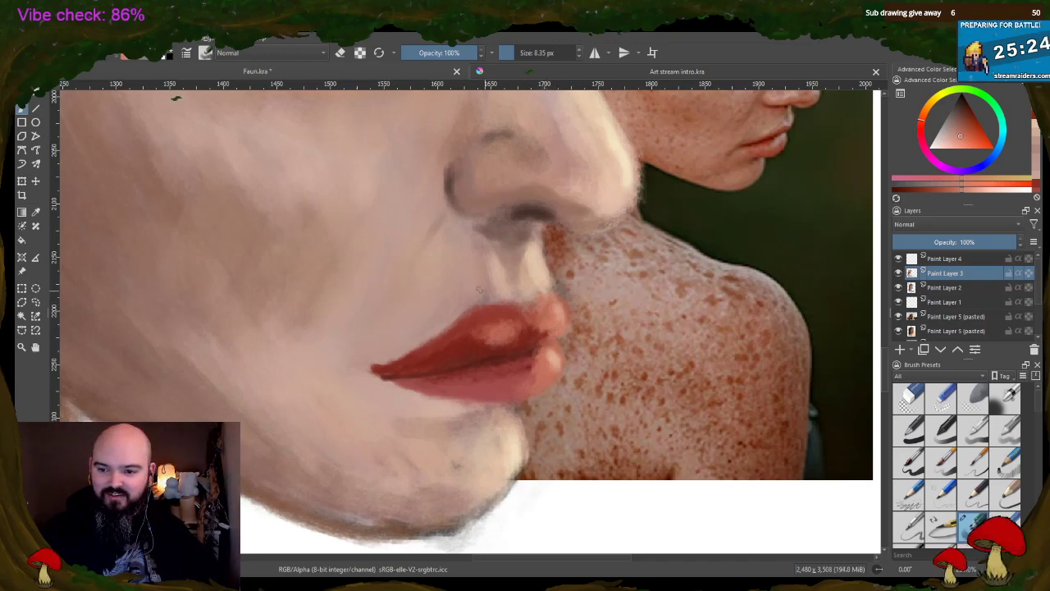
pyautogui.keyDown('ctrl'); pyautogui.click(499, 298); pyautogui.keyUp('ctrl')
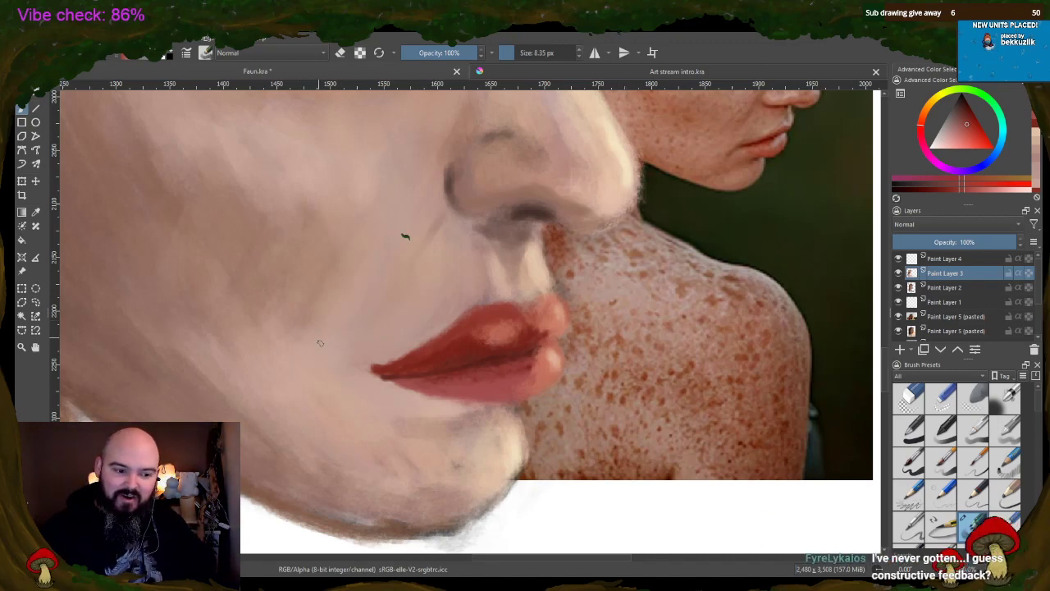
pyautogui.keyDown('ctrl'); pyautogui.click(395, 370); pyautogui.keyUp('ctrl')
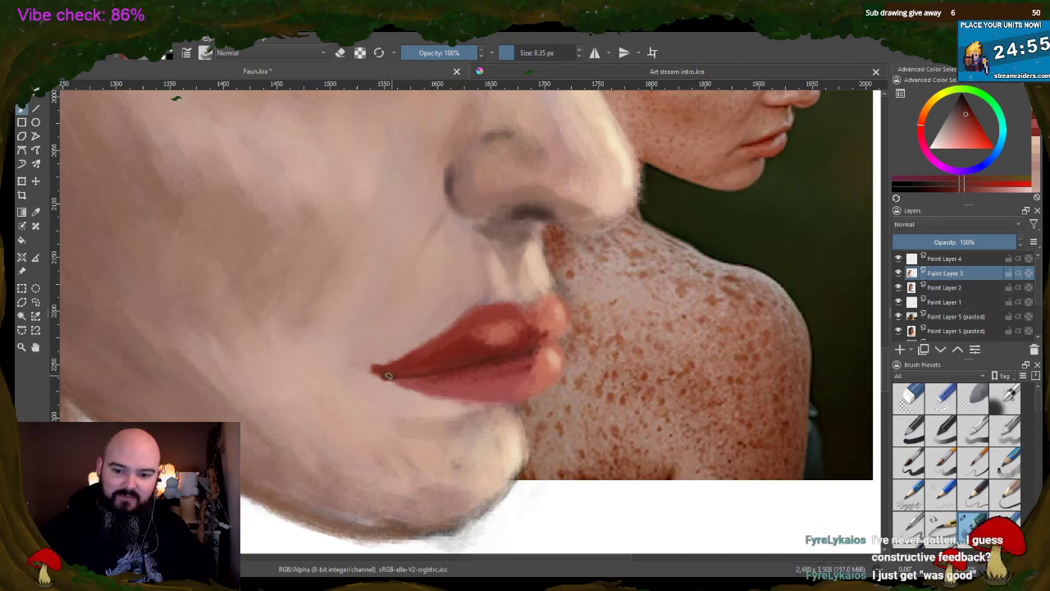
pyautogui.keyDown('ctrl'); pyautogui.click(401, 381); pyautogui.keyUp('ctrl')
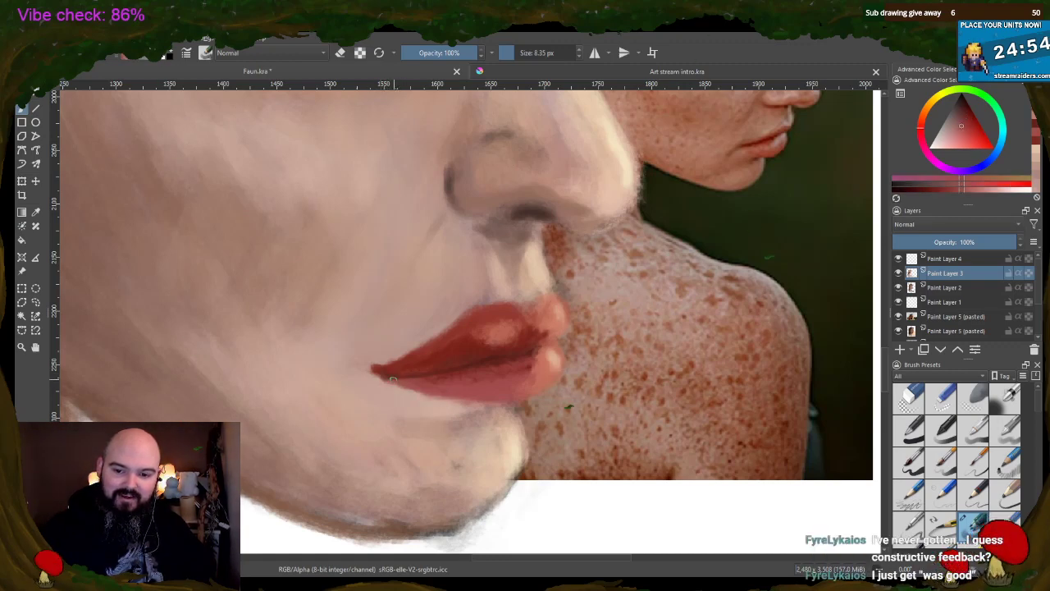
pyautogui.keyDown('ctrl'); pyautogui.click(397, 369); pyautogui.keyUp('ctrl')
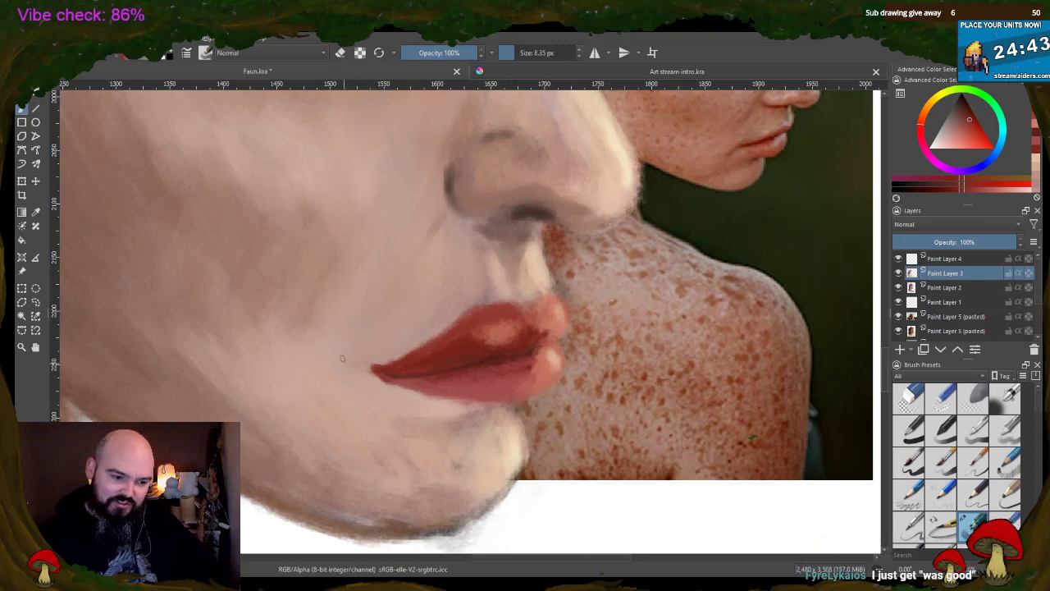
pyautogui.keyDown('ctrl'); pyautogui.click(387, 388); pyautogui.keyUp('ctrl')
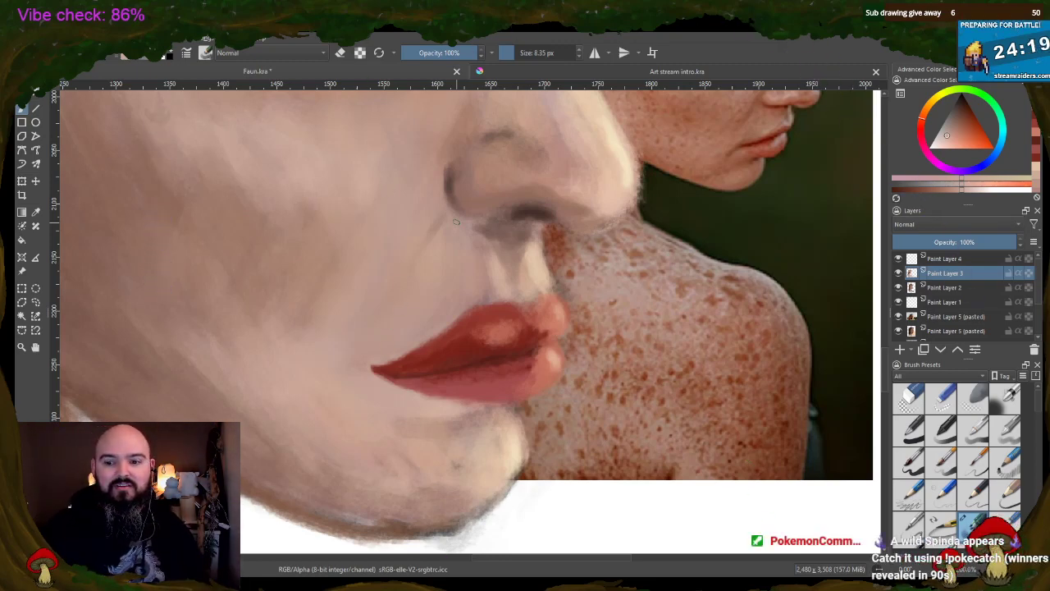
# - Add light coral highlights to the front of both lips and blend them with deep red sampled from the upper lip
pyautogui.keyDown('ctrl'); pyautogui.click(550, 354); pyautogui.keyUp('ctrl')
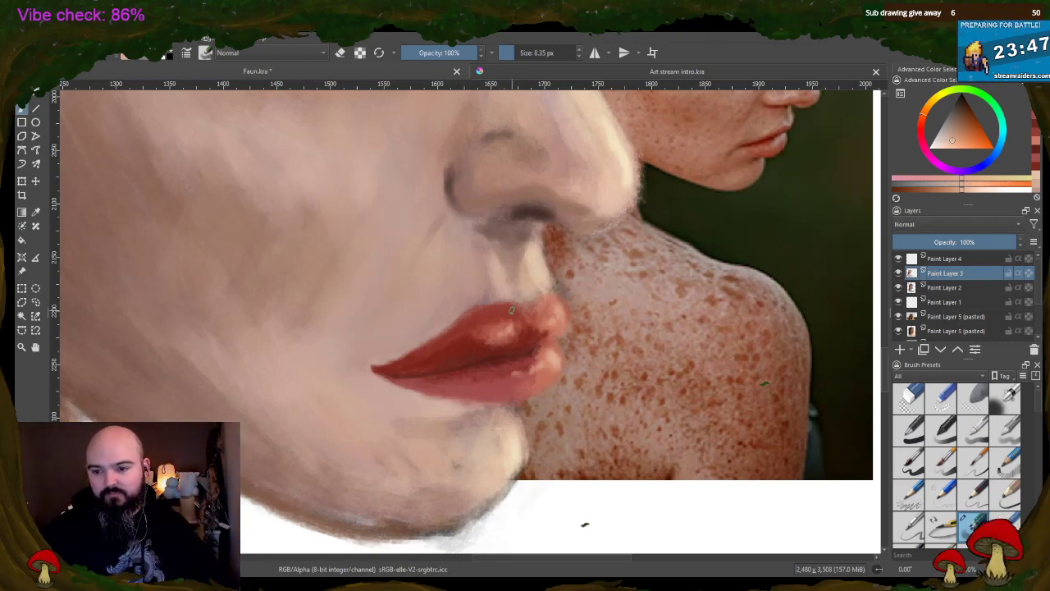
pyautogui.keyDown('ctrl'); pyautogui.click(454, 349); pyautogui.keyUp('ctrl')
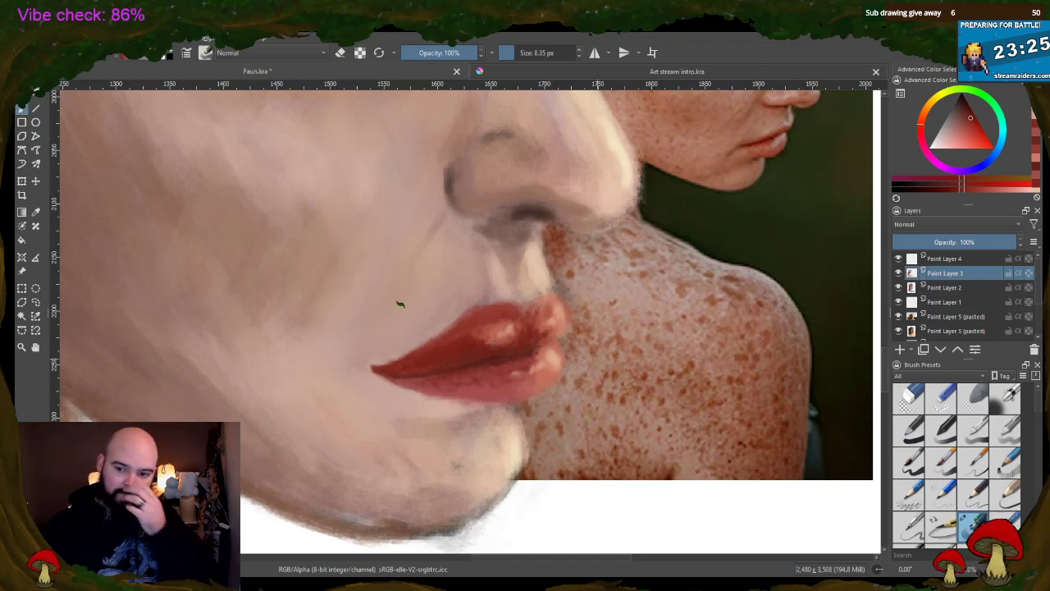
# - Deepen the nostril opening with a very dark reddish brown
pyautogui.keyDown('ctrl'); pyautogui.click(535, 201); pyautogui.keyUp('ctrl')
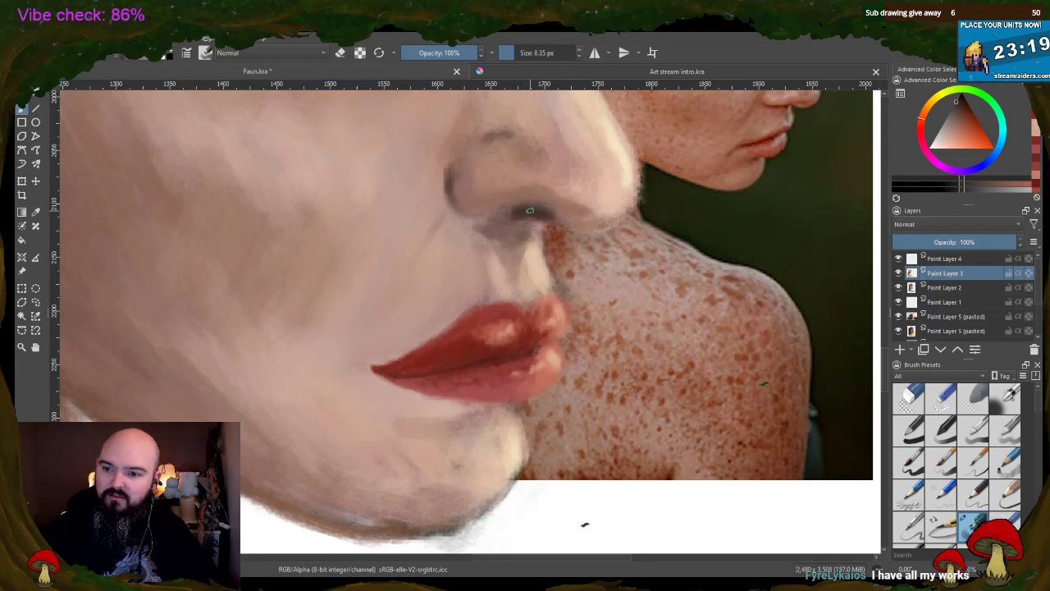
pyautogui.click(964, 97)
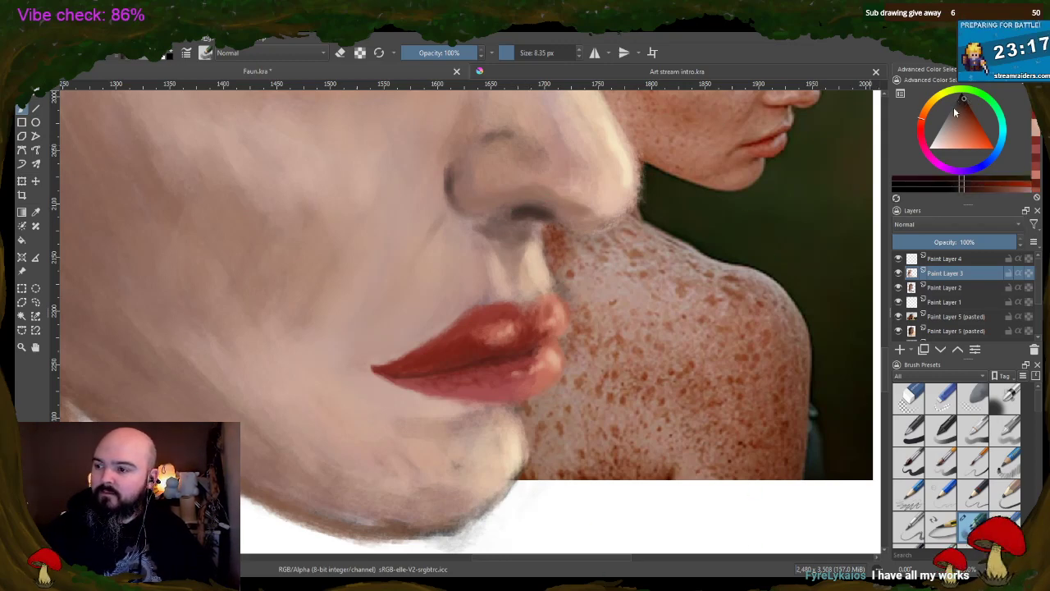
pyautogui.click(963, 105)
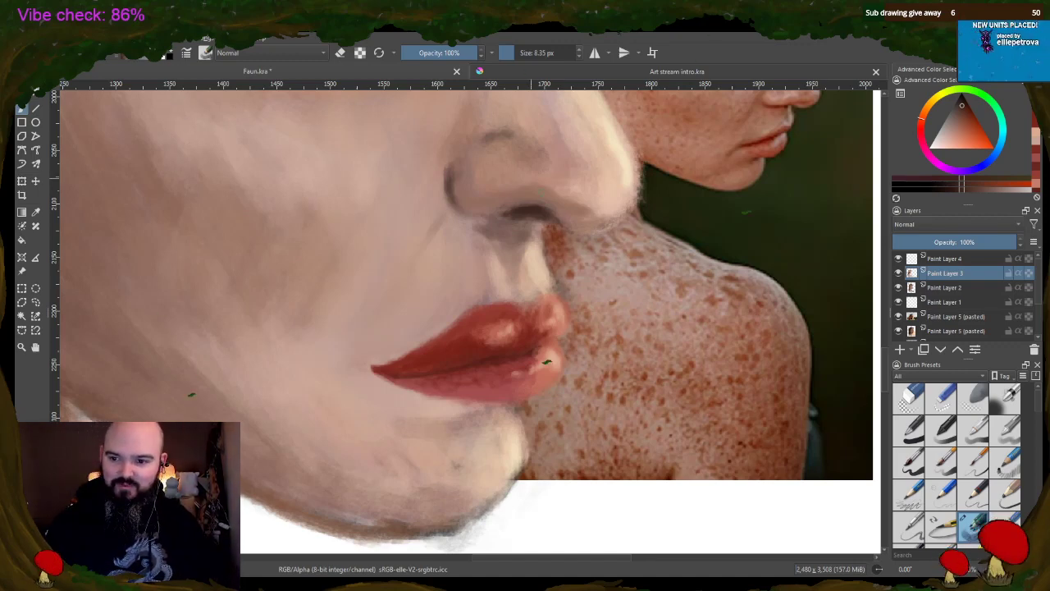
# - Shade and define the underside of the nose tip and the area around the nostril with sampled brown skin tones
pyautogui.keyDown('ctrl'); pyautogui.click(622, 264); pyautogui.keyUp('ctrl')
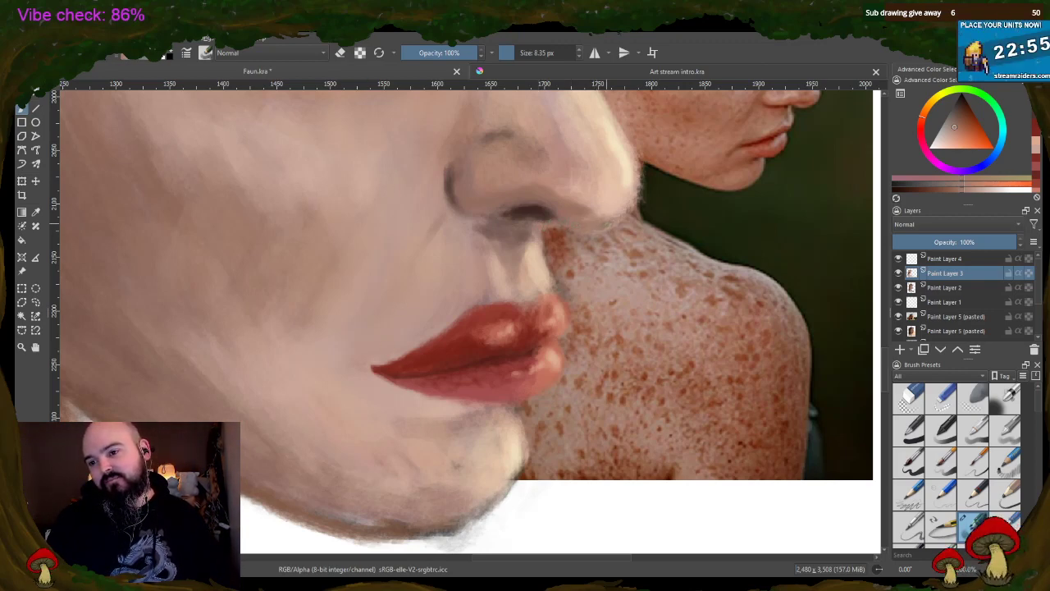
pyautogui.keyDown('ctrl'); pyautogui.click(457, 183); pyautogui.keyUp('ctrl')
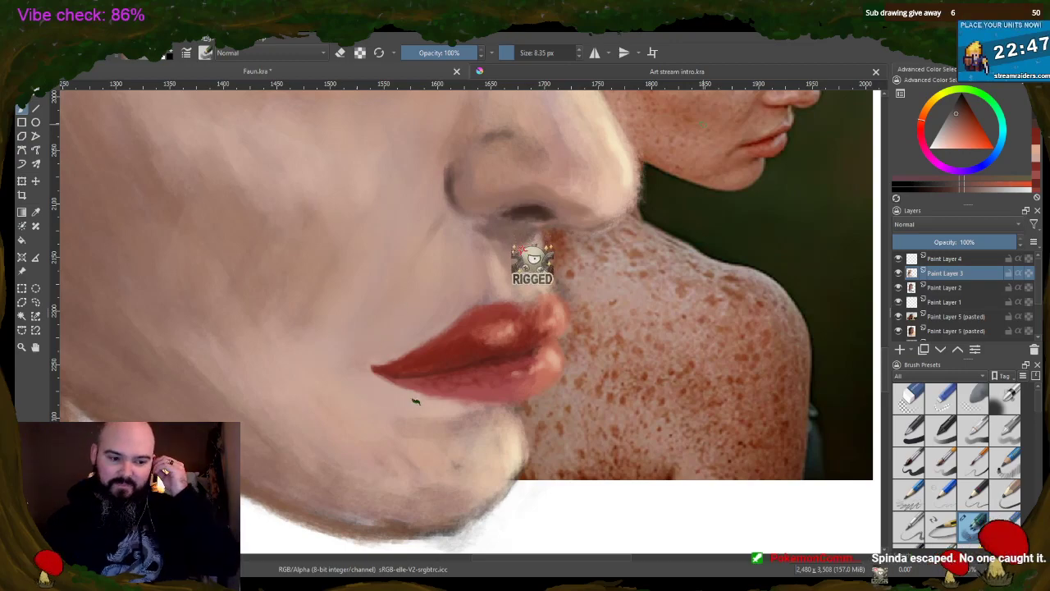
pyautogui.scroll(-1, 658, 179)
pyautogui.scroll(2, 657, 179)
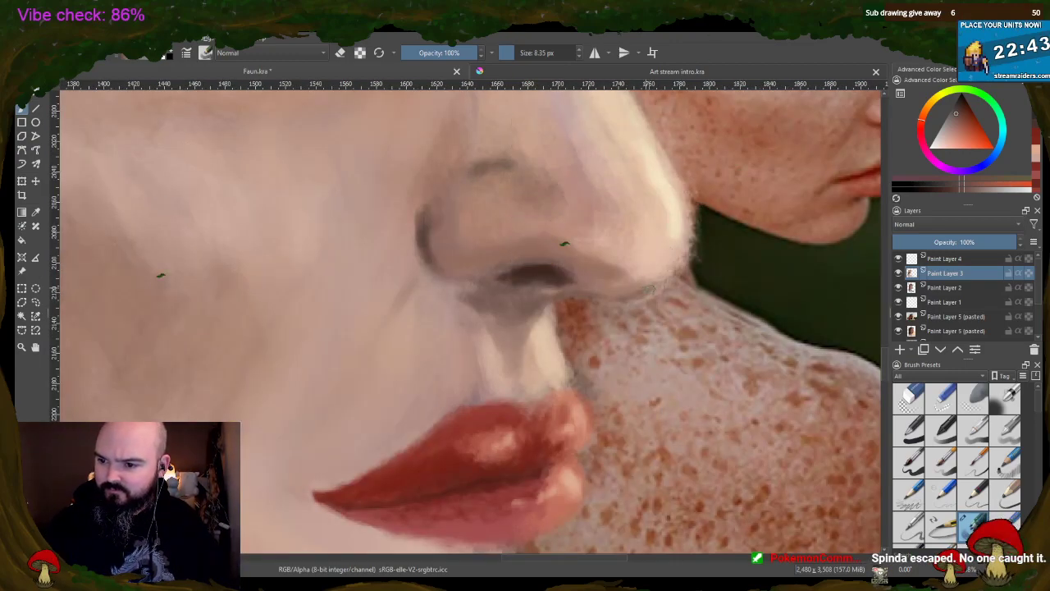
pyautogui.keyDown('ctrl'); pyautogui.click(621, 270); pyautogui.keyUp('ctrl')
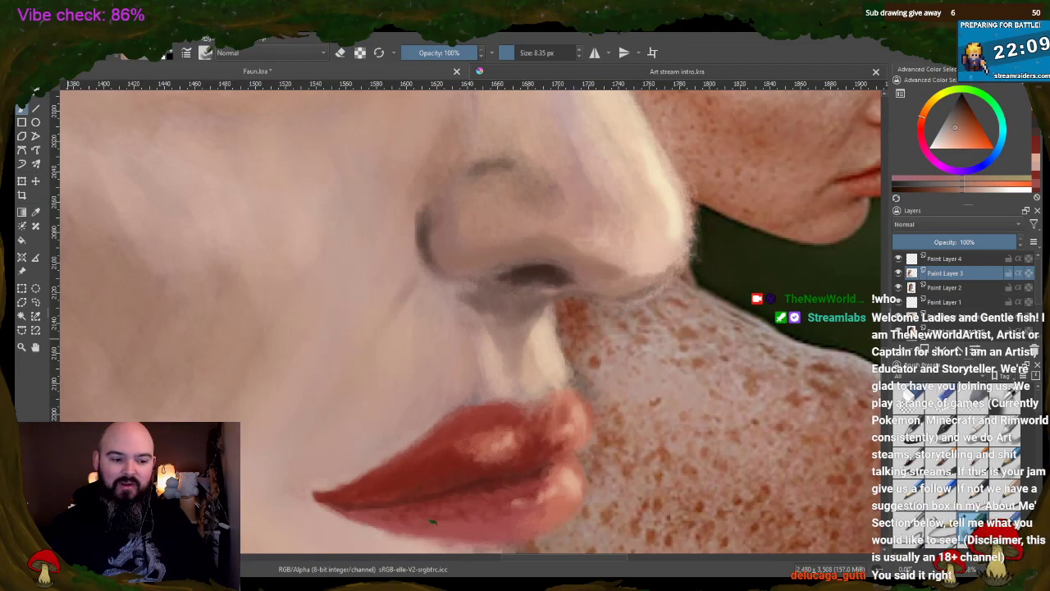
# - Examine the whole faun portrait beside the reference photos to judge the reworked lips and nose
pyautogui.scroll(-5, 336, 237)
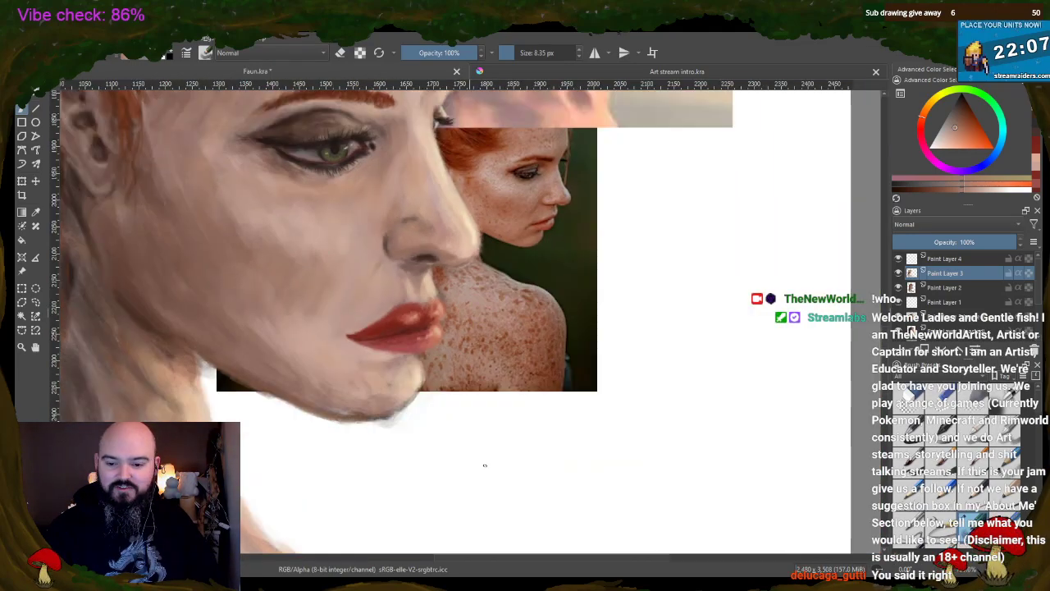
pyautogui.scroll(-3, 498, 518)
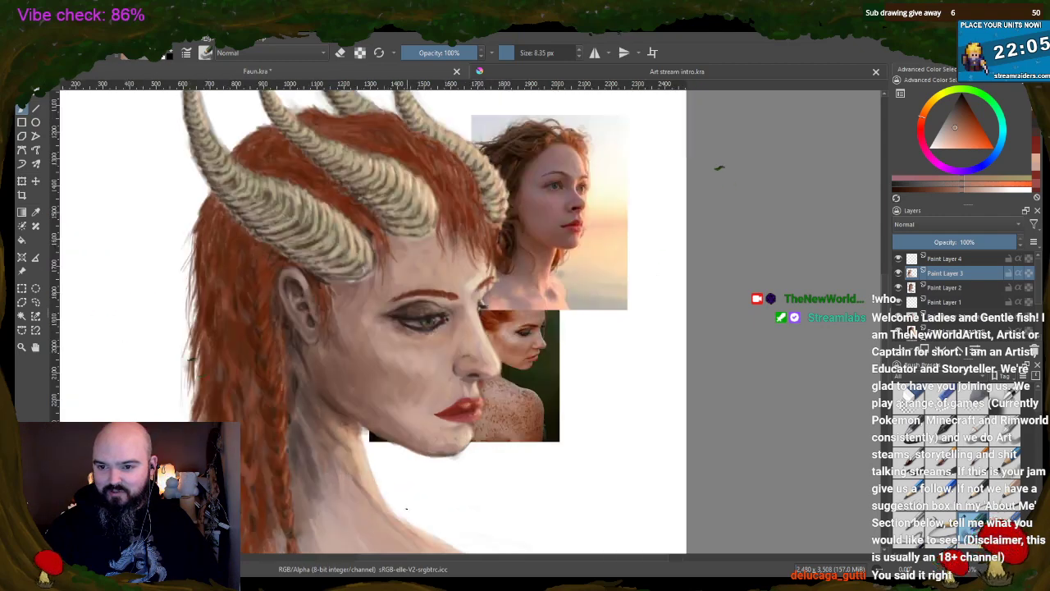
pyautogui.scroll(2, 561, 426)
pyautogui.scroll(-3, 768, 519)
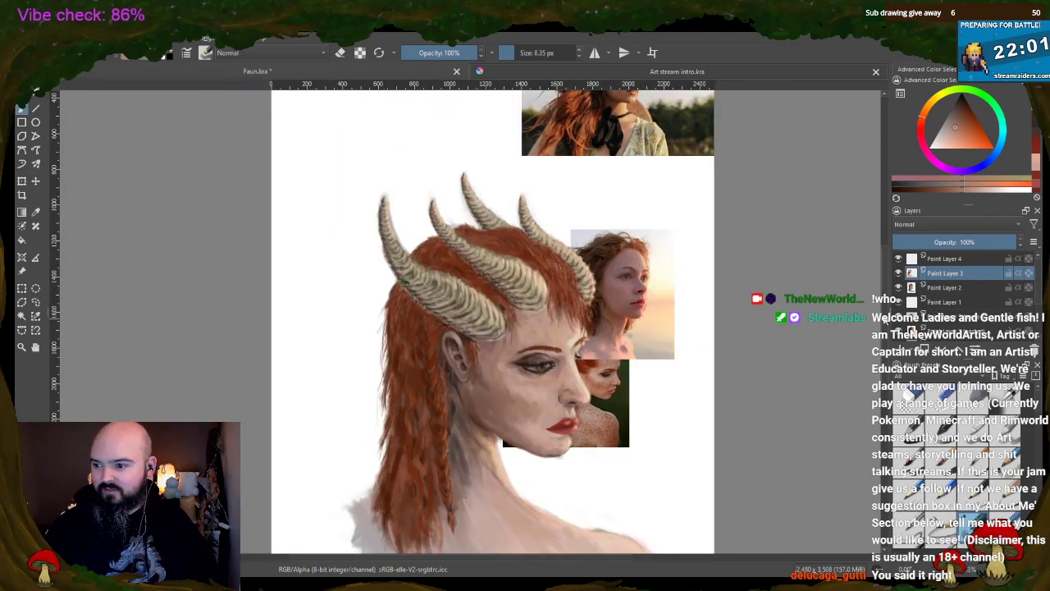
pyautogui.scroll(-2, 445, 551)
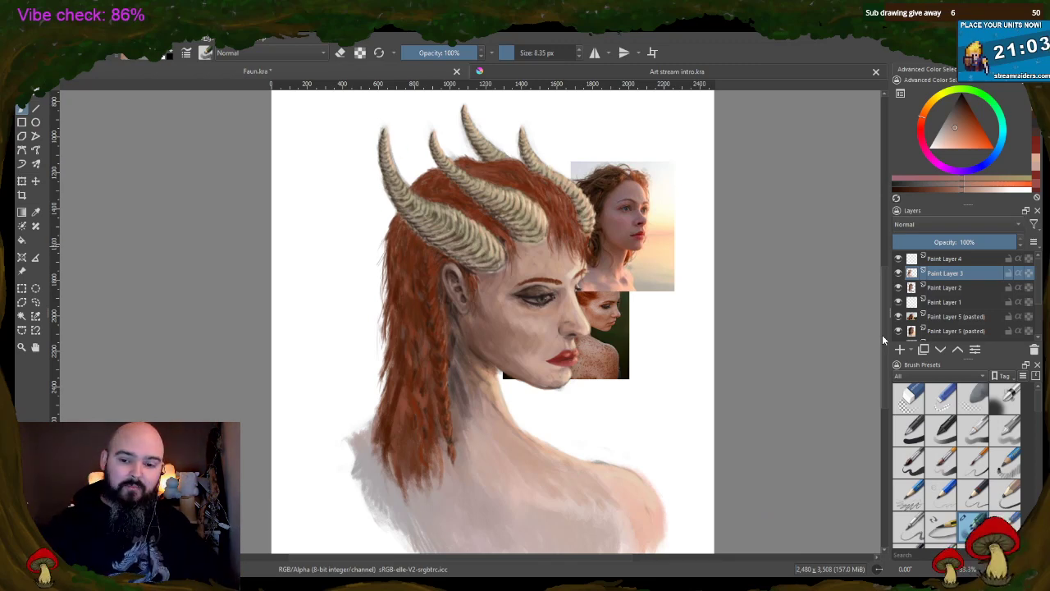
pyautogui.scroll(1, 654, 356)
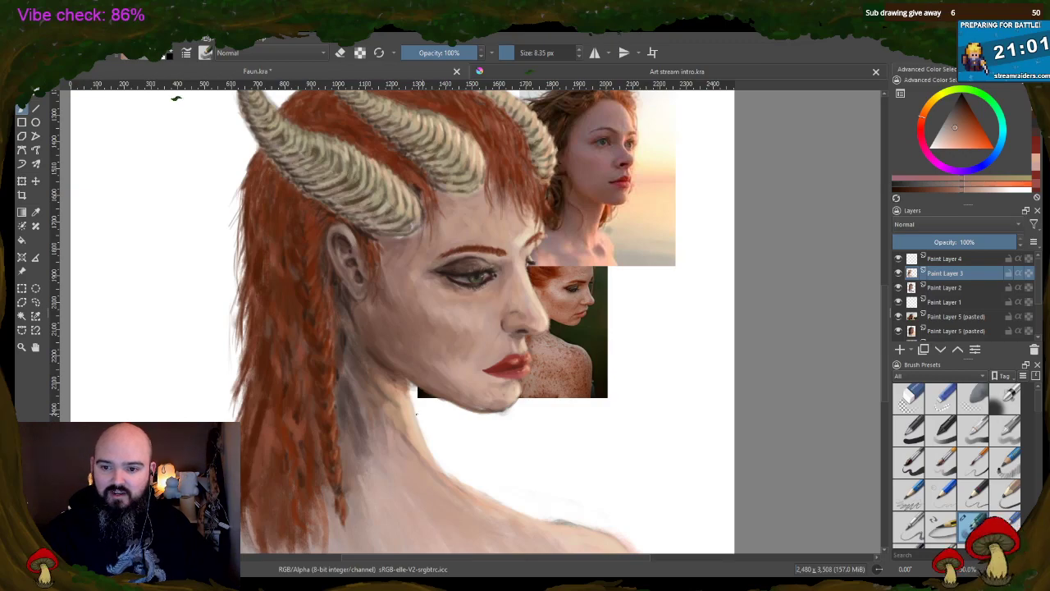
pyautogui.scroll(1, 418, 409)
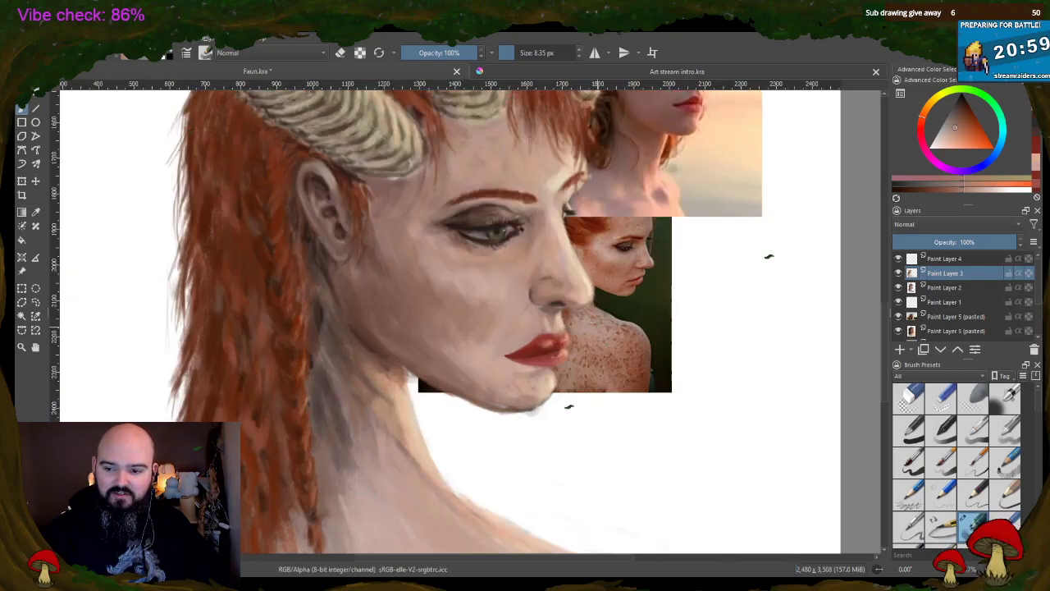
# - Refine both lips with reds sampled from them and tidy the skin bordering the upper lip with sampled skin tones
pyautogui.scroll(4, 563, 343)
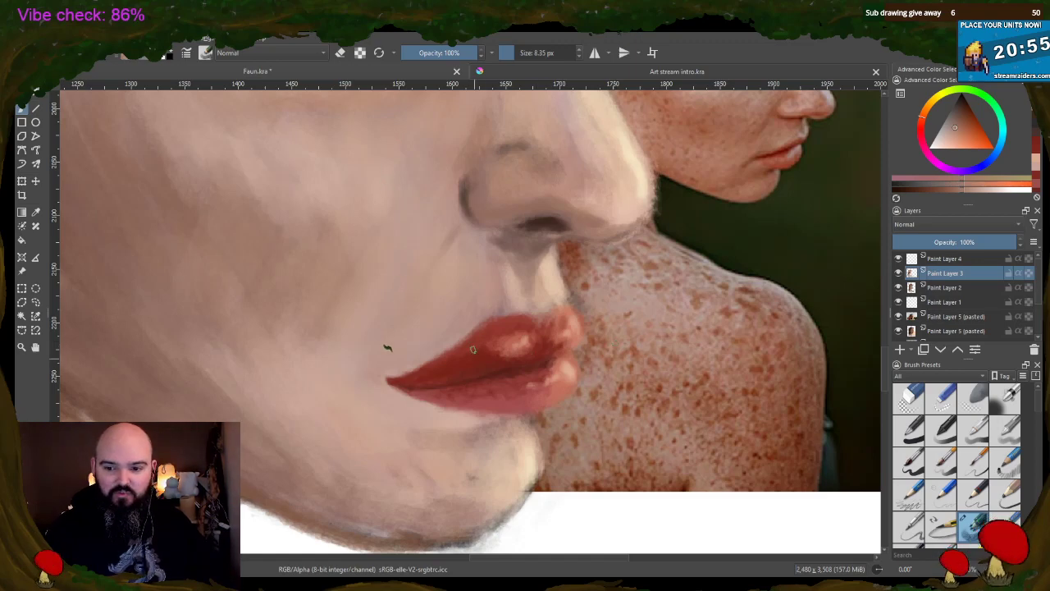
pyautogui.keyDown('ctrl'); pyautogui.click(492, 384); pyautogui.keyUp('ctrl')
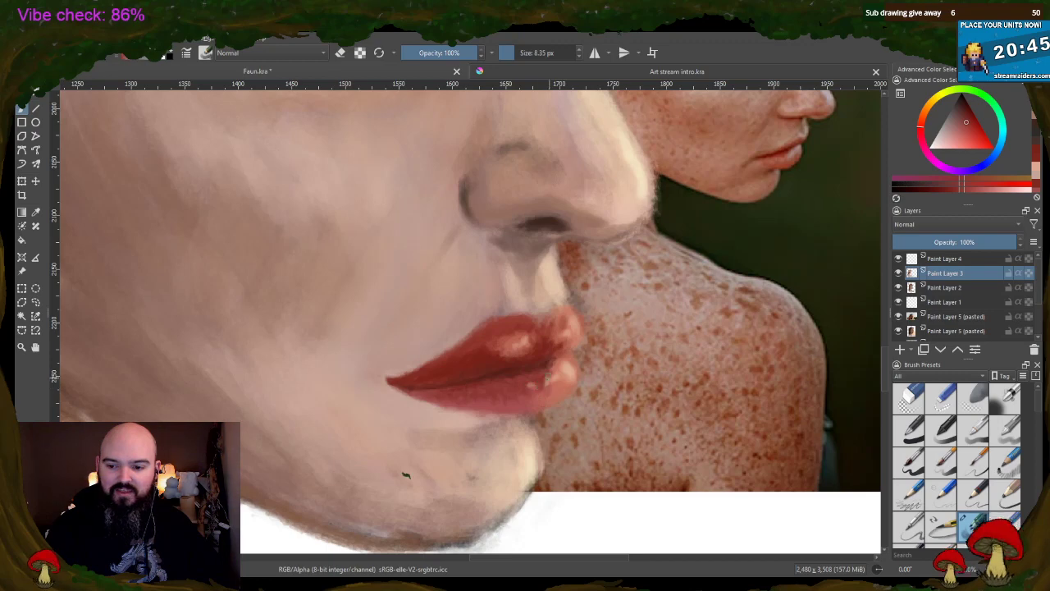
pyautogui.keyDown('ctrl'); pyautogui.click(560, 384); pyautogui.keyUp('ctrl')
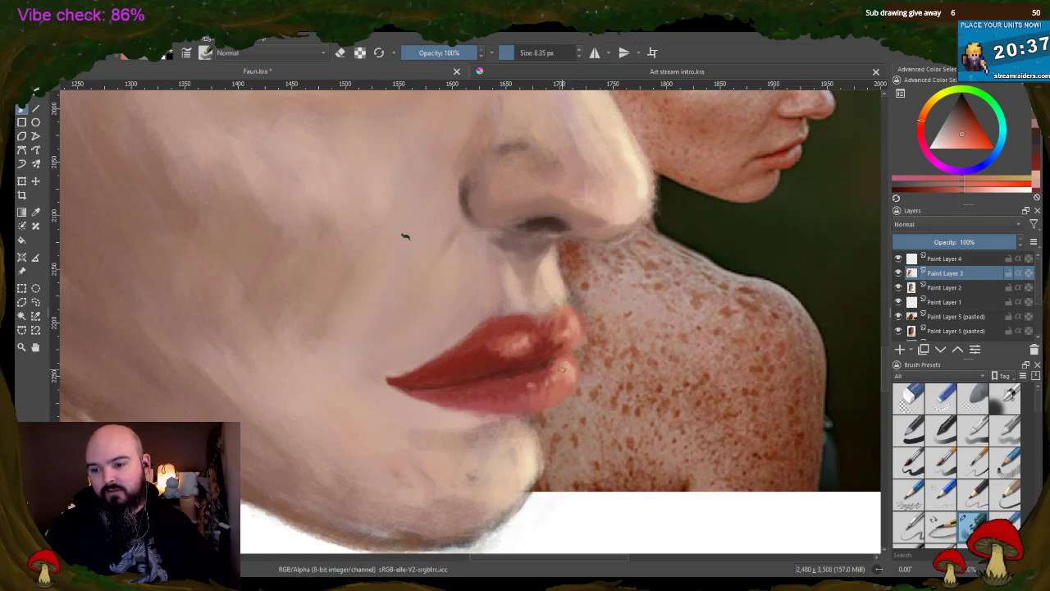
pyautogui.keyDown('ctrl'); pyautogui.click(558, 343); pyautogui.keyUp('ctrl')
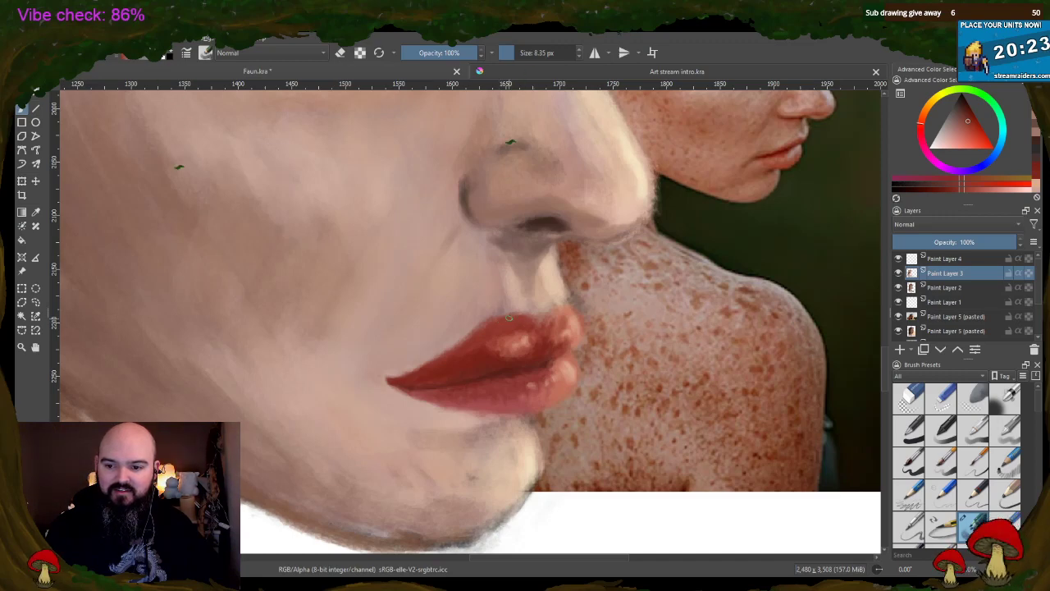
pyautogui.keyDown('ctrl'); pyautogui.click(482, 295); pyautogui.keyUp('ctrl')
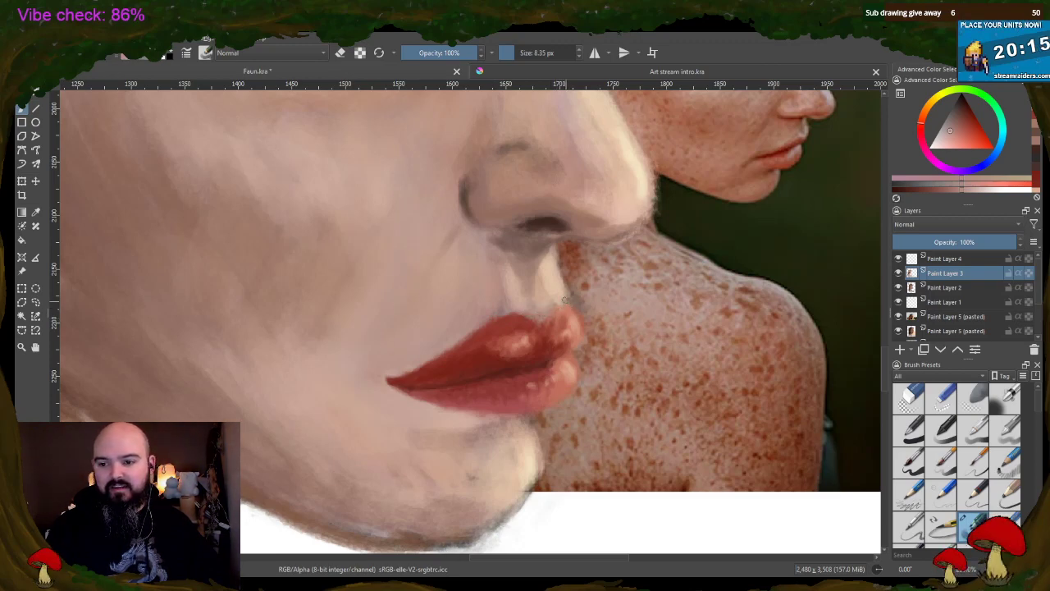
pyautogui.keyDown('ctrl'); pyautogui.click(558, 289); pyautogui.keyUp('ctrl')
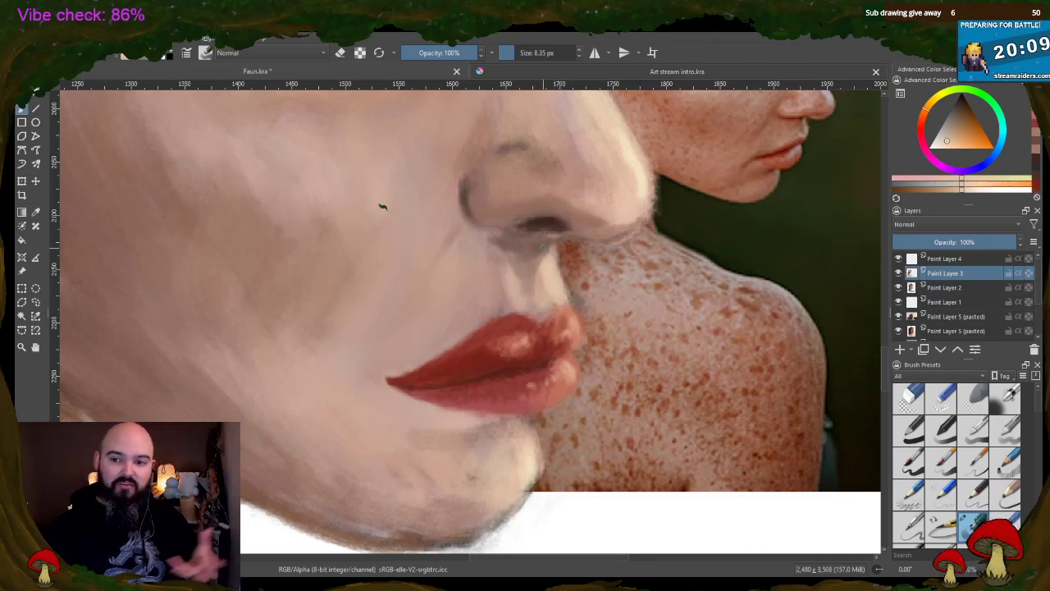
# - Blend the nostril wing into the side of the nose with sampled beige and pinkish skin tones
pyautogui.keyDown('ctrl'); pyautogui.click(511, 154); pyautogui.keyUp('ctrl')
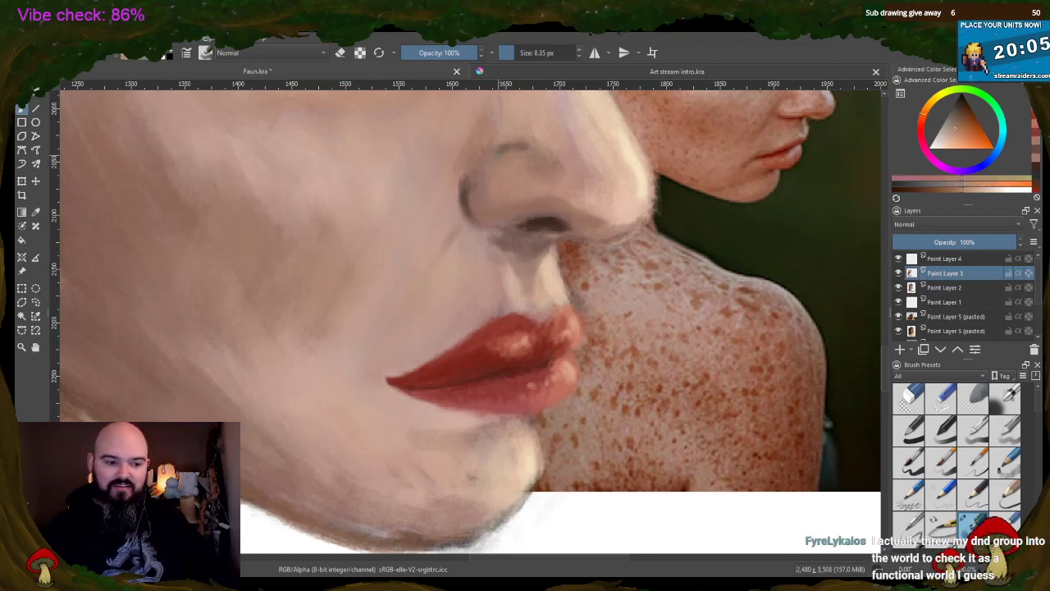
pyautogui.keyDown('ctrl'); pyautogui.click(535, 166); pyautogui.keyUp('ctrl')
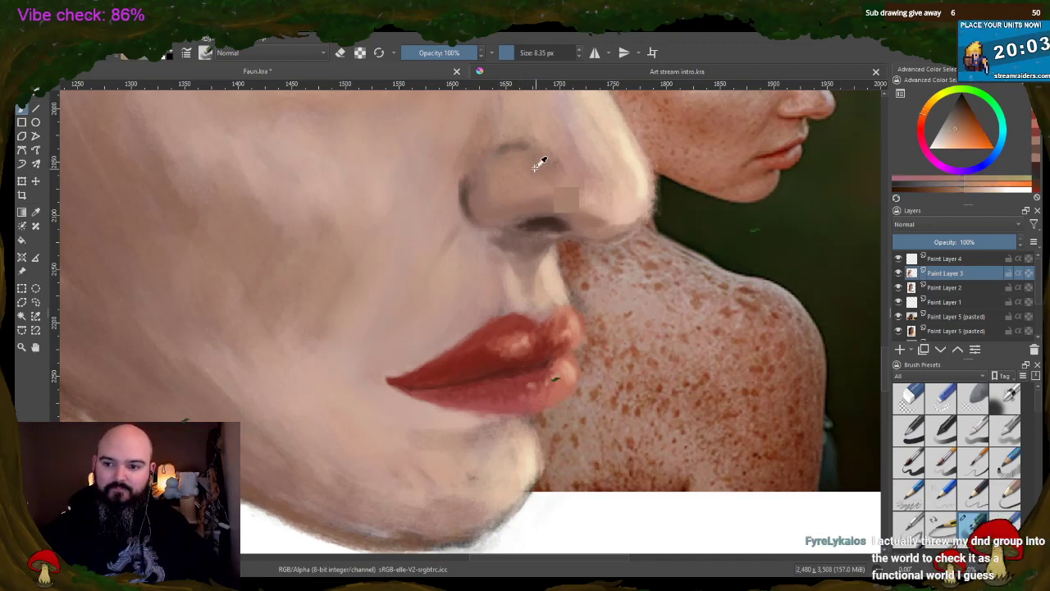
pyautogui.keyDown('ctrl'); pyautogui.click(559, 151); pyautogui.keyUp('ctrl')
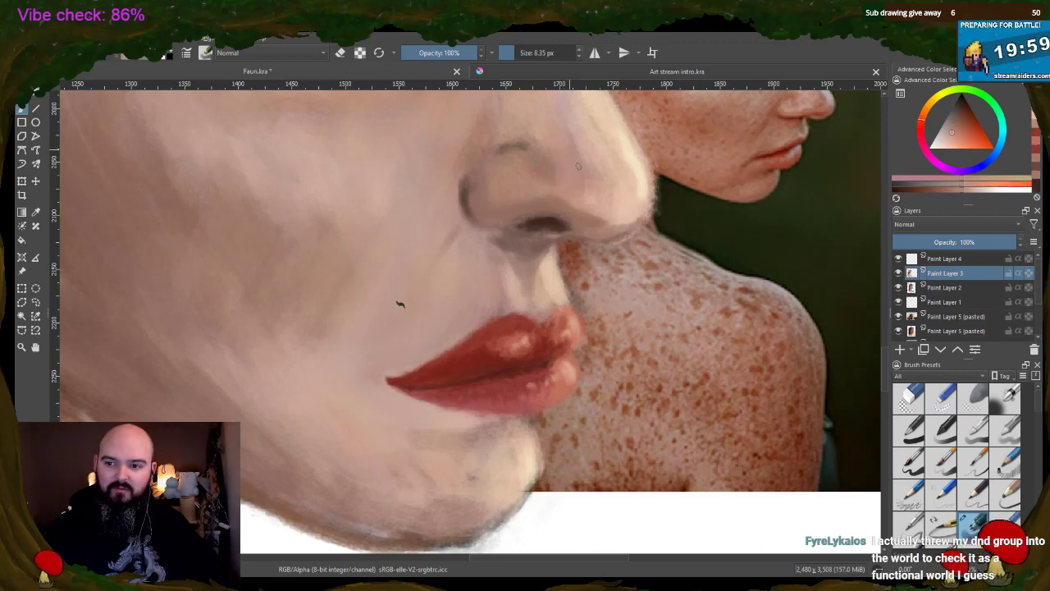
pyautogui.keyDown('ctrl'); pyautogui.click(583, 148); pyautogui.keyUp('ctrl')
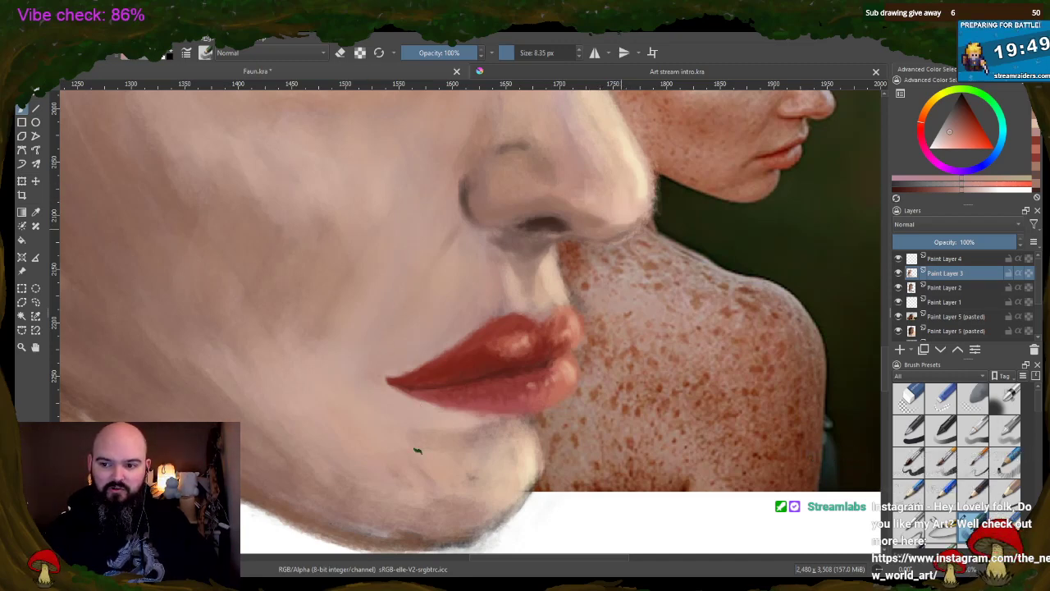
# - Smooth the shading along the underside of the nose tip with skin tones sampled around its lower edge
pyautogui.keyDown('ctrl'); pyautogui.click(623, 228); pyautogui.keyUp('ctrl')
pyautogui.keyDown('ctrl'); pyautogui.click(619, 227); pyautogui.keyUp('ctrl')
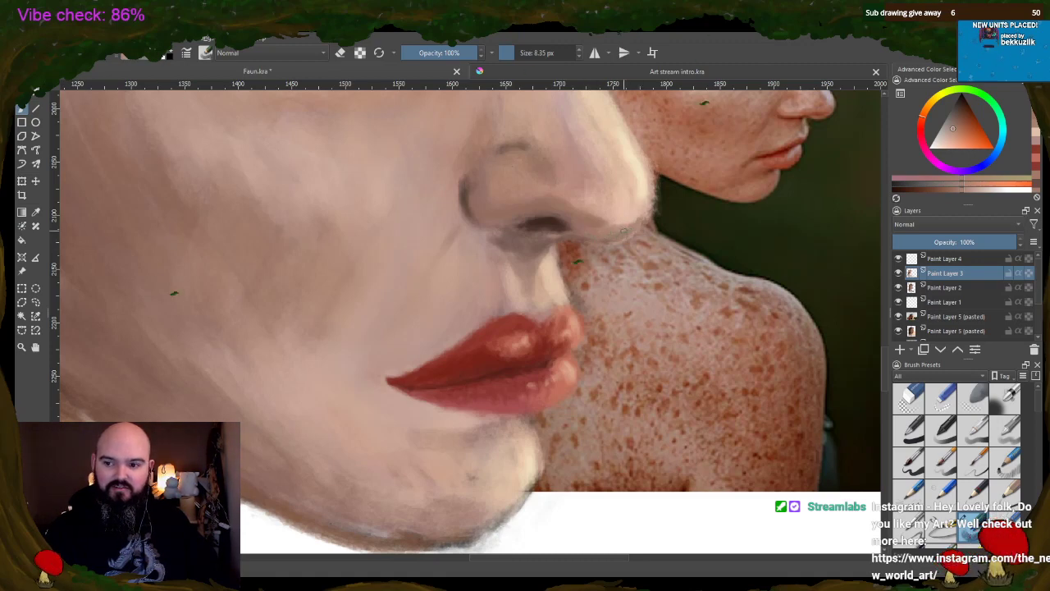
pyautogui.keyDown('ctrl'); pyautogui.click(599, 215); pyautogui.keyUp('ctrl')
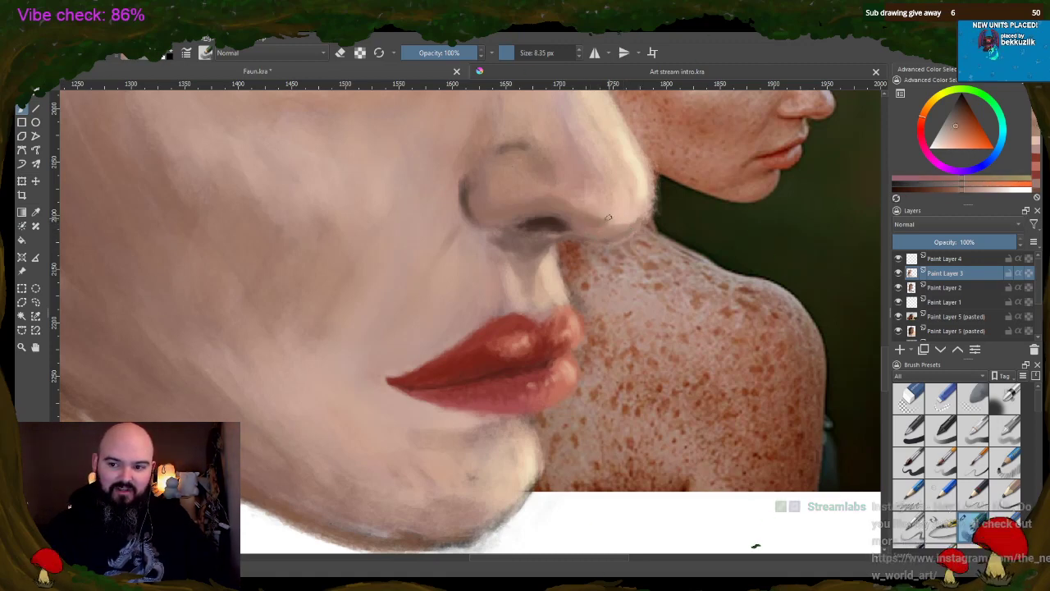
pyautogui.keyDown('ctrl'); pyautogui.click(609, 235); pyautogui.keyUp('ctrl')
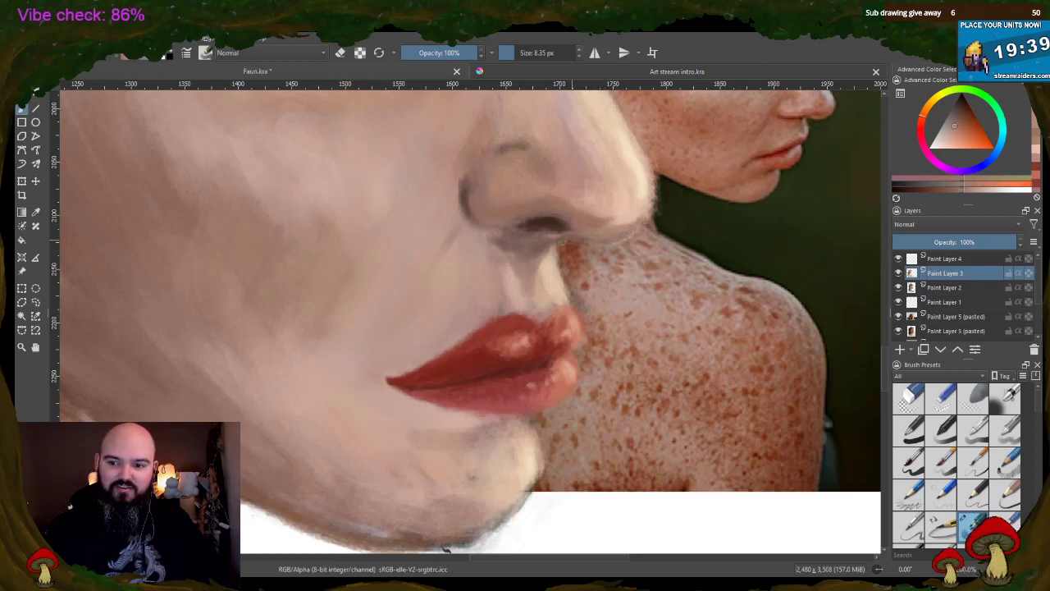
# - Refine the edges of the nostril opening with brown and very dark reddish-brown tones sampled around it
pyautogui.keyDown('ctrl'); pyautogui.click(570, 227); pyautogui.keyUp('ctrl')
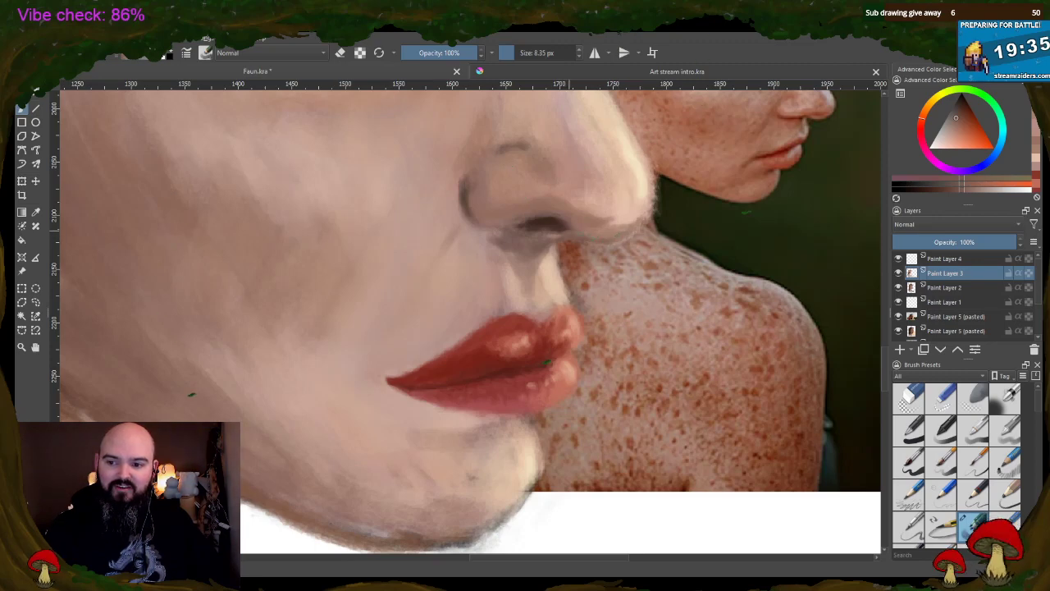
pyautogui.keyDown('ctrl'); pyautogui.click(536, 220); pyautogui.keyUp('ctrl')
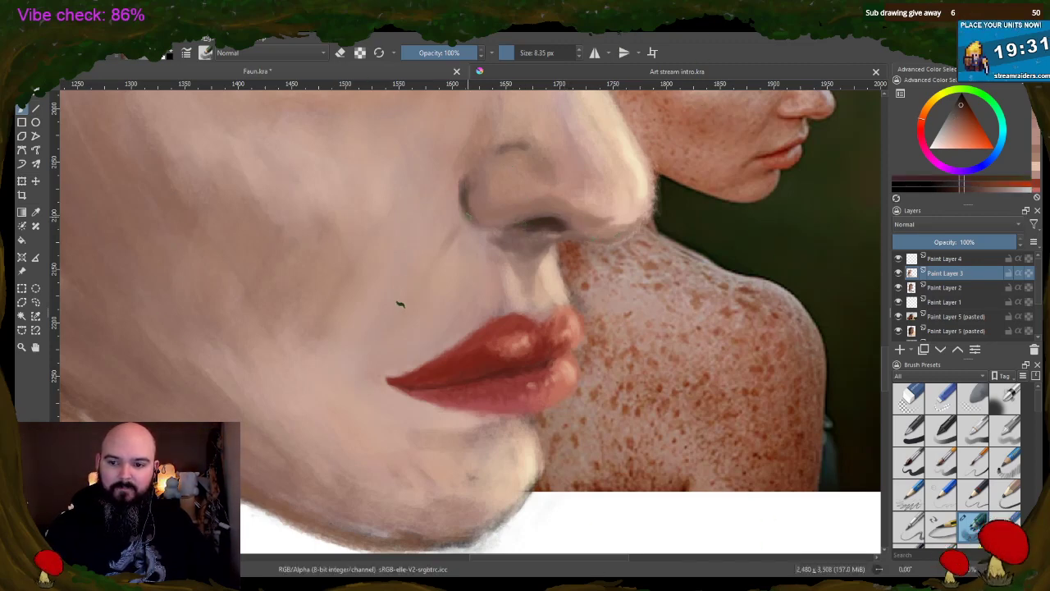
pyautogui.keyDown('ctrl'); pyautogui.click(519, 221); pyautogui.keyUp('ctrl')
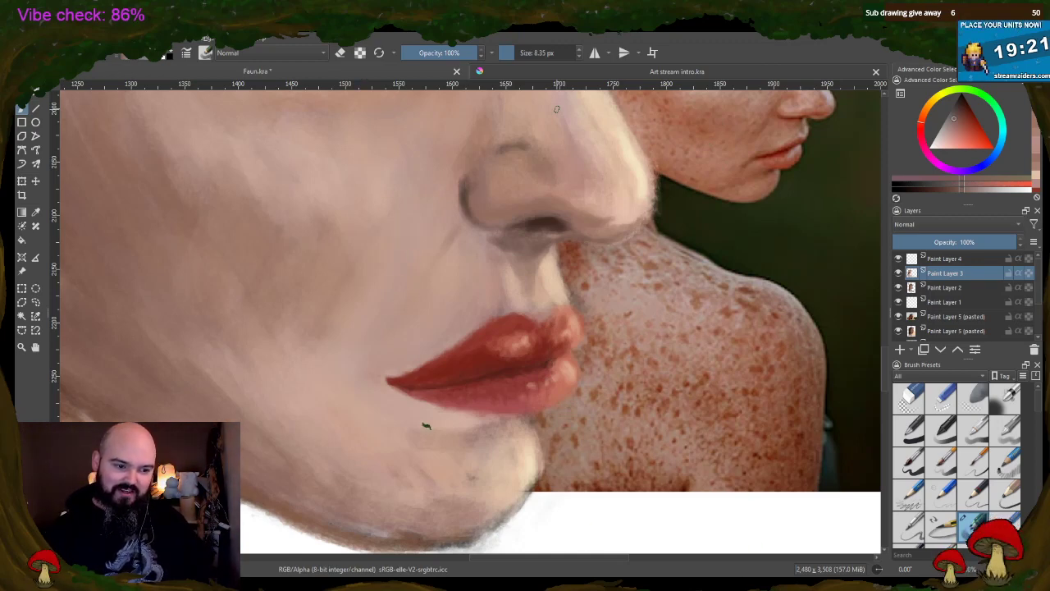
# - Erase the stray paint along the outer contour of the nose on Paint Layer 3
pyautogui.scroll(-2, 587, 185)
pyautogui.scroll(2, 634, 146)
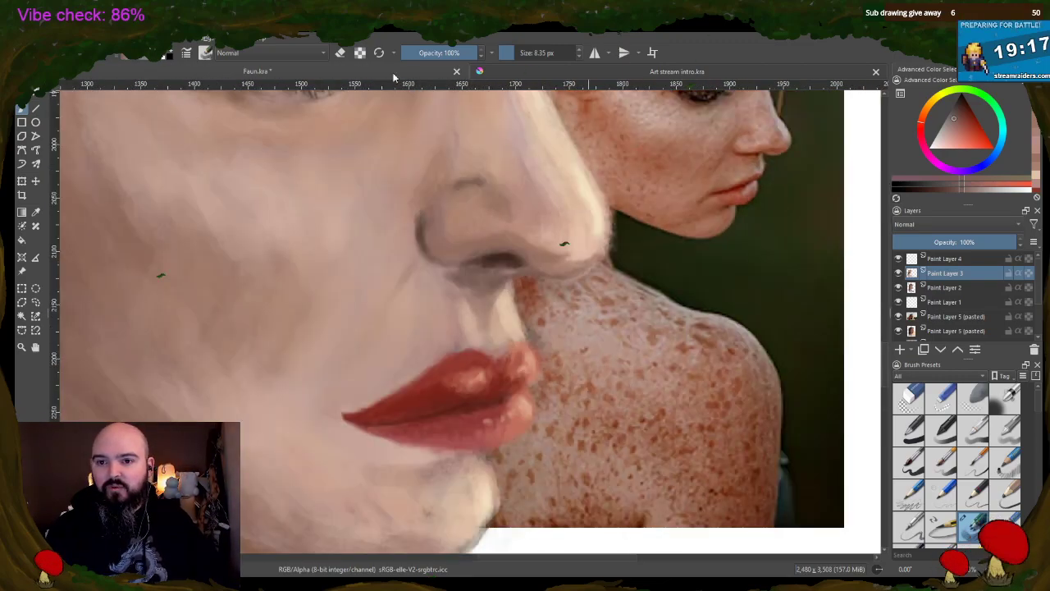
pyautogui.press('e')
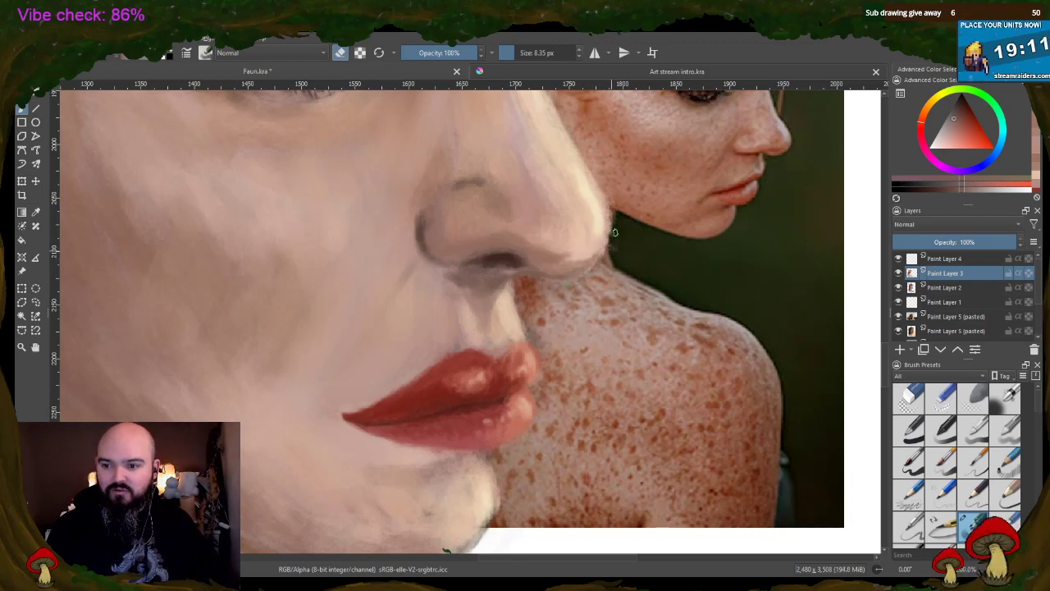
pyautogui.moveTo(613, 198)
pyautogui.mouseDown()
pyautogui.moveTo(613, 233)
pyautogui.moveTo(593, 168)
pyautogui.mouseUp()
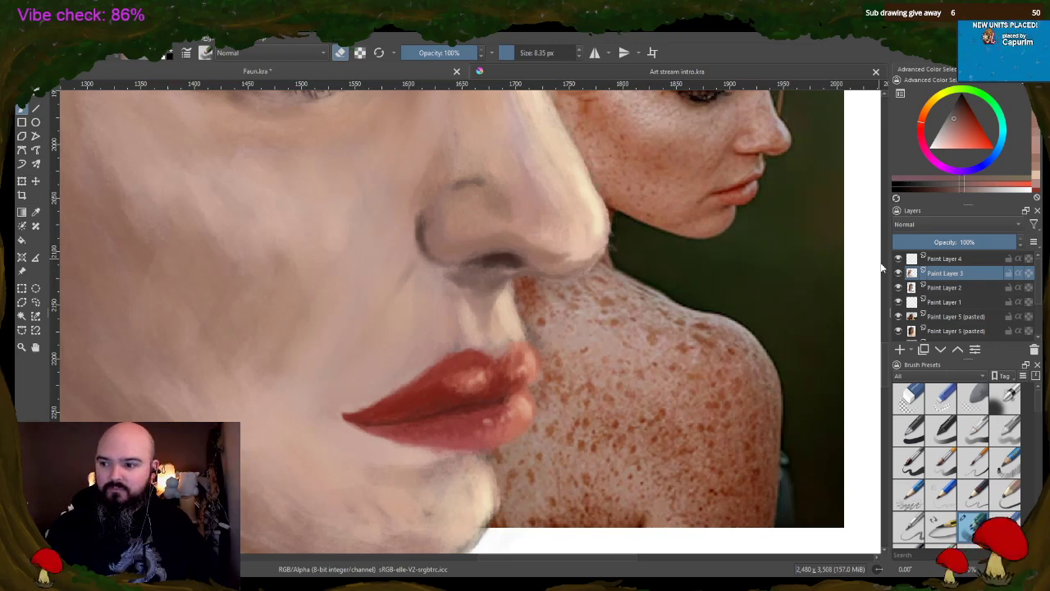
# - Sample light skin tones from the nose bridge and refine the highlight along its edge with the 8.35 px brush
pyautogui.scroll(5, 526, 263)
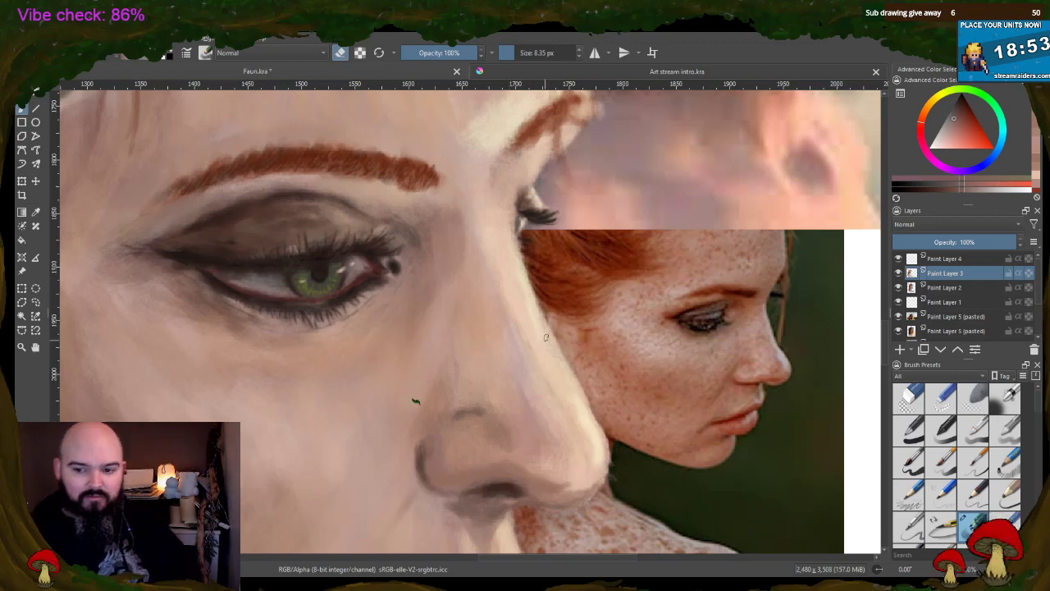
pyautogui.press('e')
pyautogui.keyDown('ctrl'); pyautogui.click(511, 316); pyautogui.keyUp('ctrl')
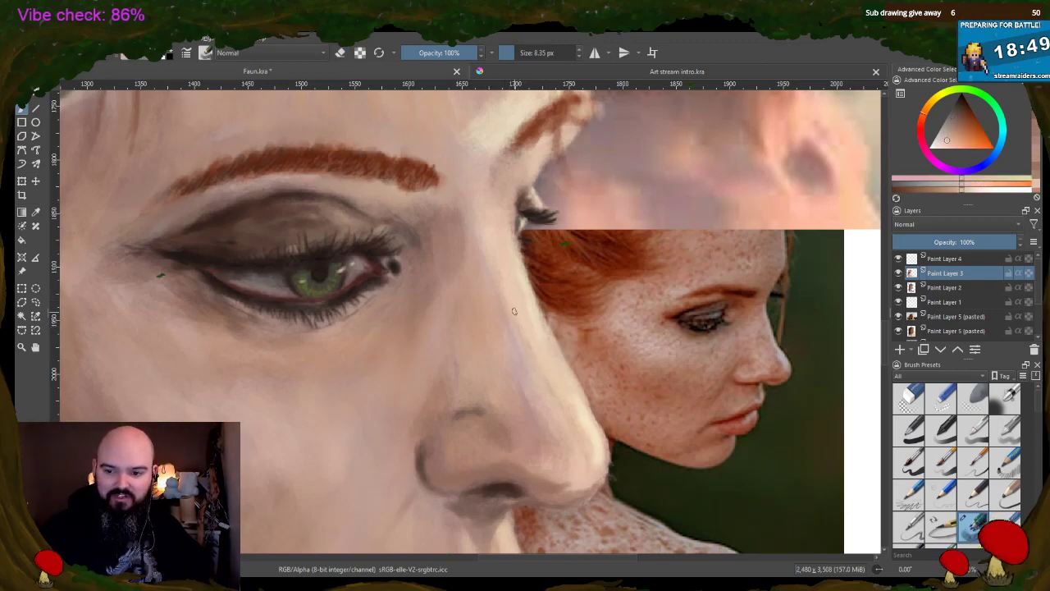
pyautogui.keyDown('ctrl'); pyautogui.click(513, 327); pyautogui.keyUp('ctrl')
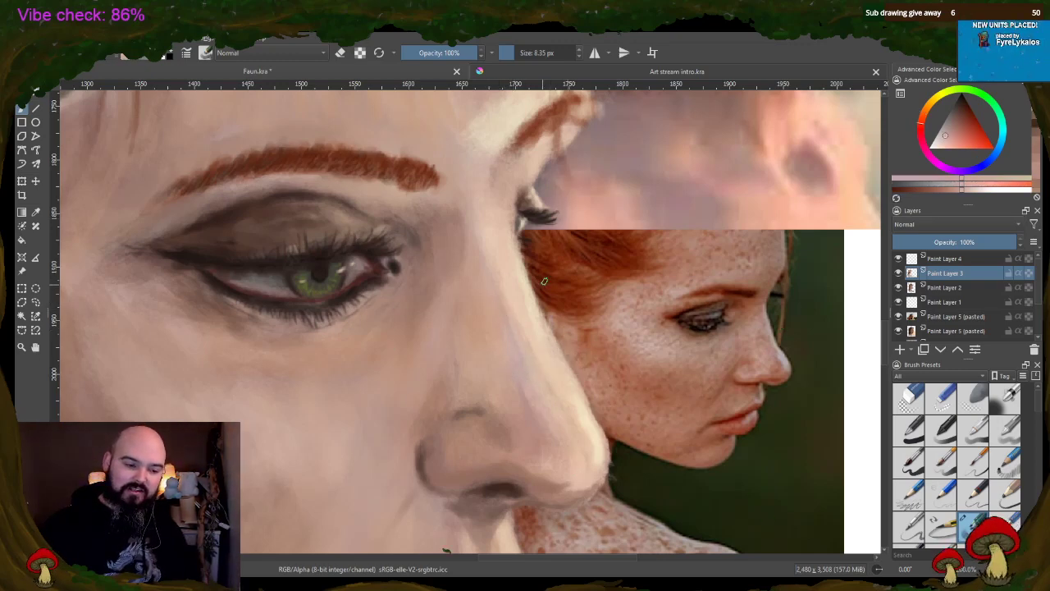
# - Sample skin tones between the nose and upper lip and blend the shading around the philtrum and nostril crease
pyautogui.scroll(-3, 542, 285)
pyautogui.scroll(2, 542, 285)
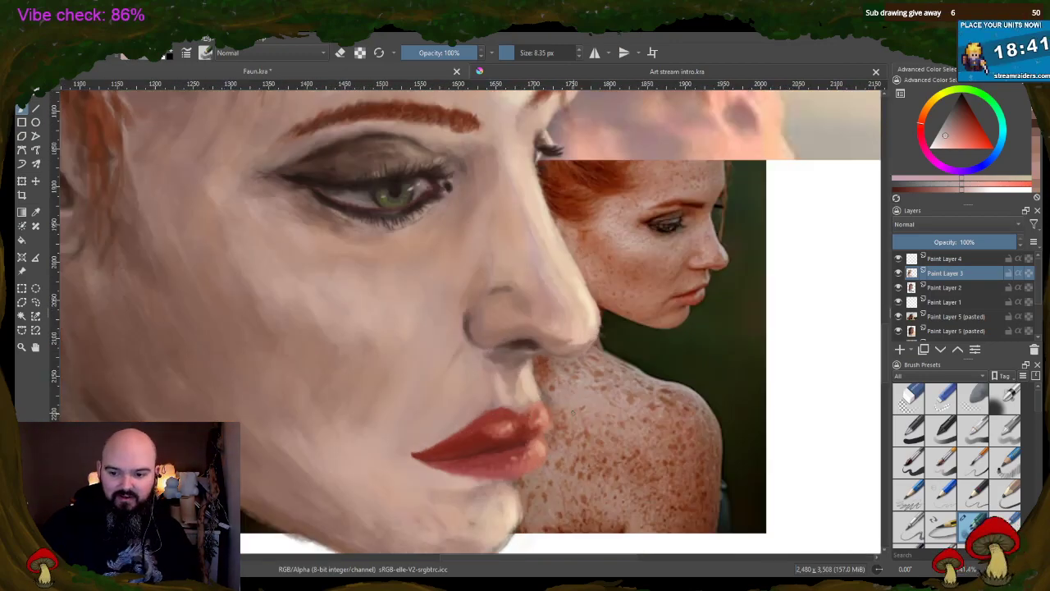
pyautogui.scroll(2, 573, 413)
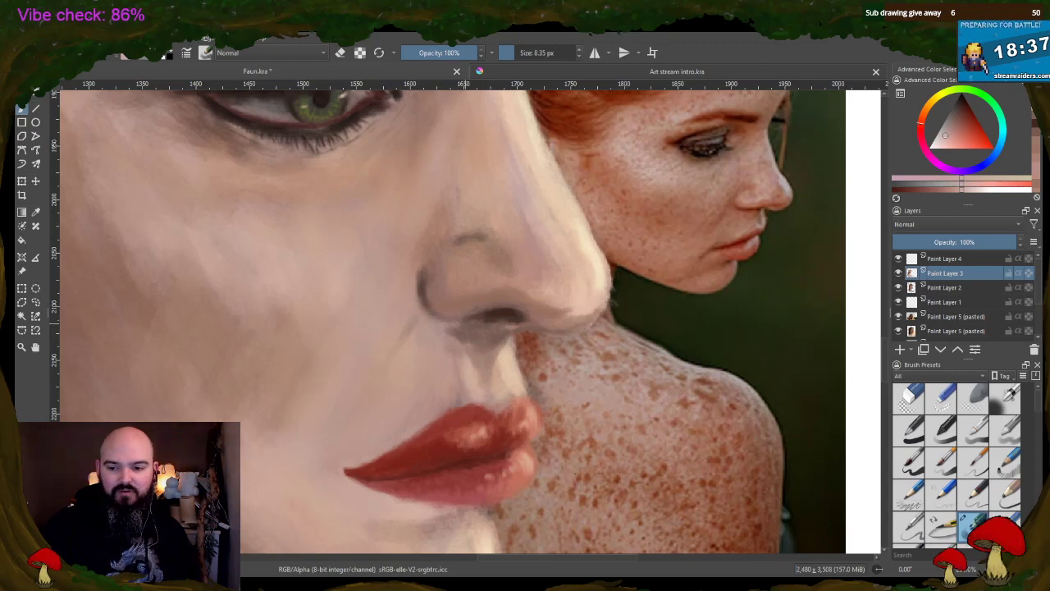
pyautogui.keyDown('ctrl'); pyautogui.click(486, 365); pyautogui.keyUp('ctrl')
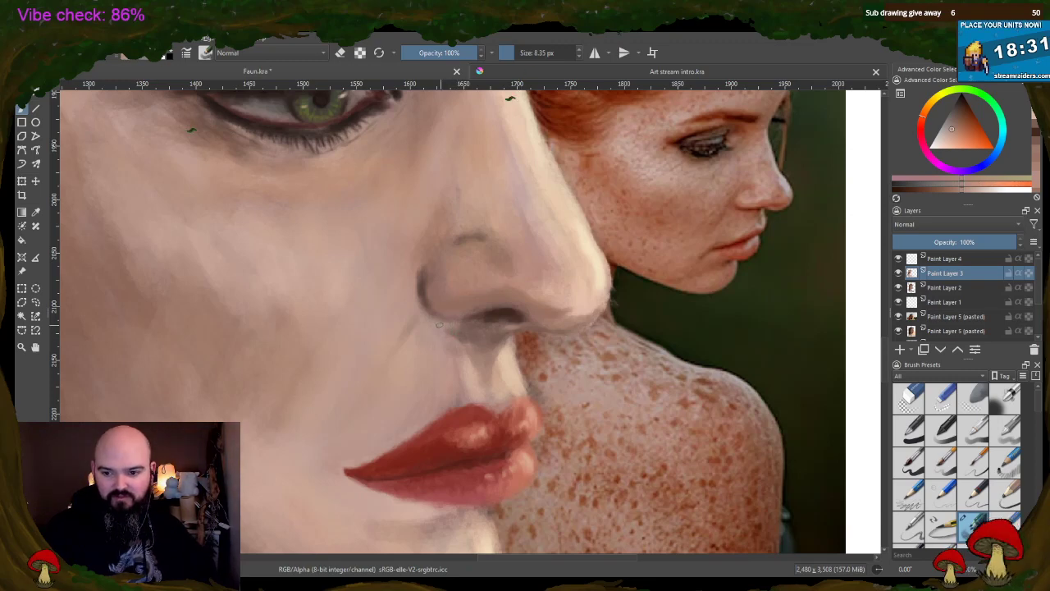
pyautogui.keyDown('ctrl'); pyautogui.click(503, 367); pyautogui.keyUp('ctrl')
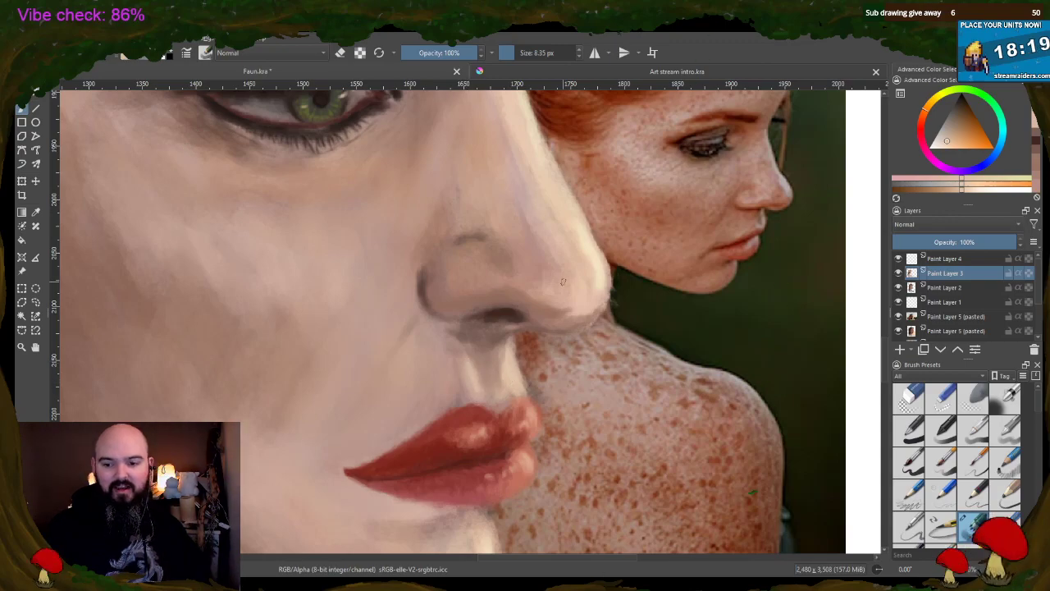
pyautogui.scroll(-1, 633, 304)
pyautogui.scroll(-1, 633, 304)
pyautogui.scroll(2, 415, 261)
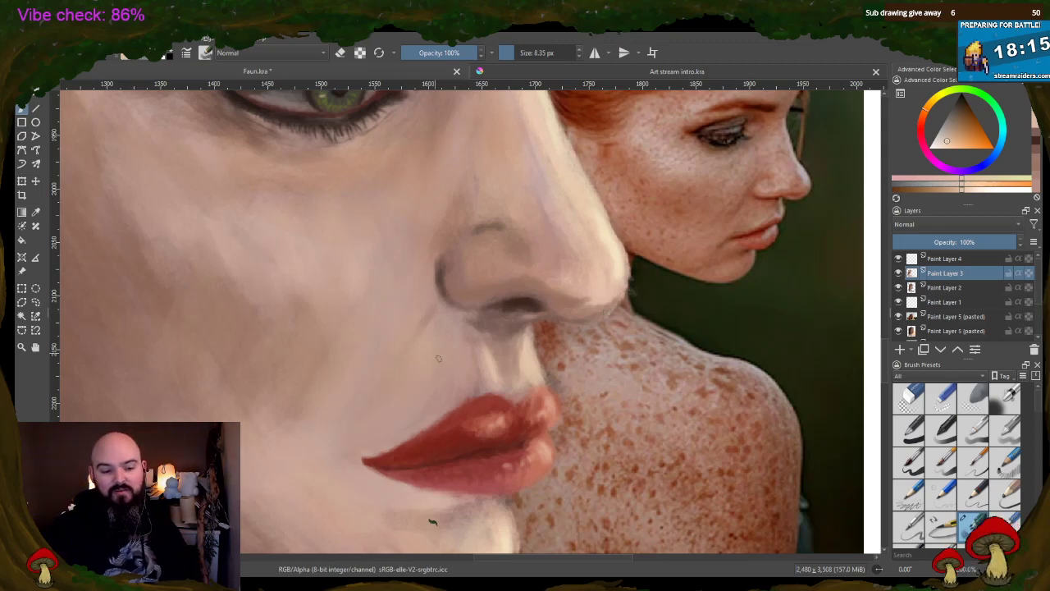
pyautogui.keyDown('ctrl'); pyautogui.click(501, 361); pyautogui.keyUp('ctrl')
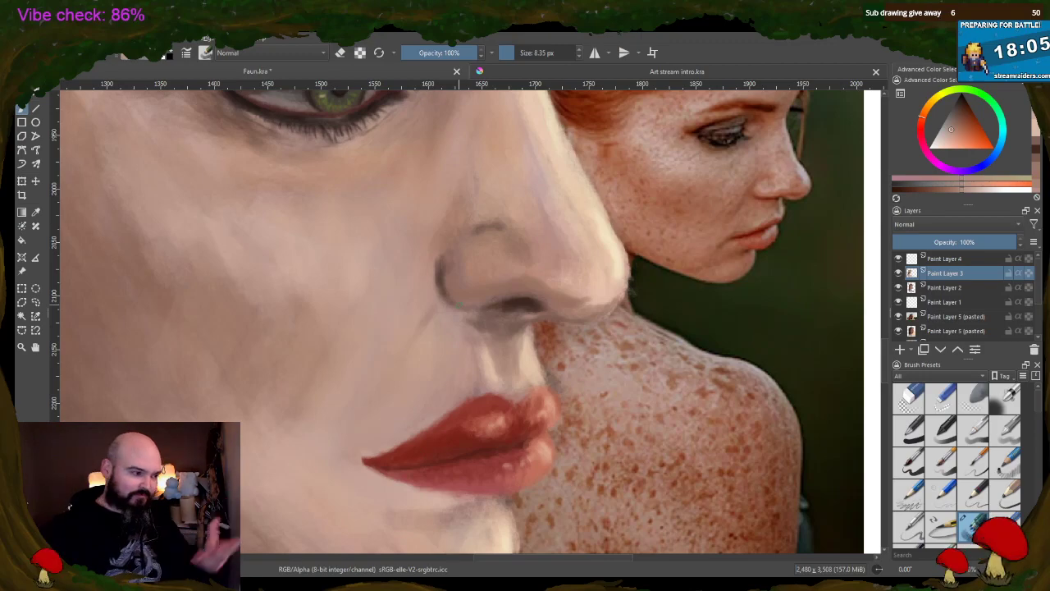
# - Enlarge the eraser to 21.90 px and clean up the edge where the jaw meets the neck on Paint Layer 2
pyautogui.scroll(-2, 531, 312)
pyautogui.scroll(-3, 487, 420)
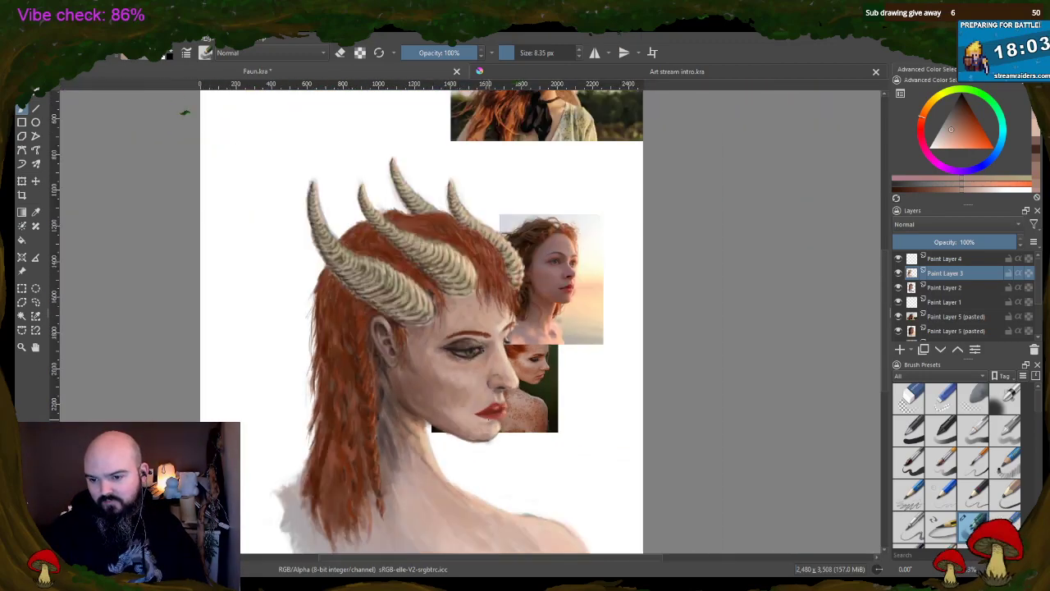
pyautogui.scroll(1, 428, 446)
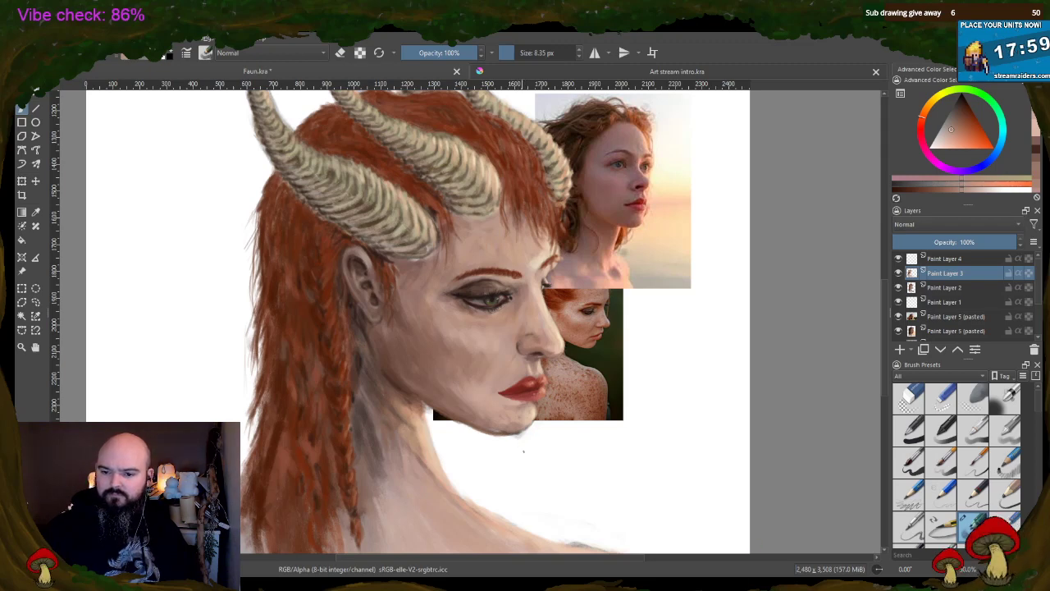
pyautogui.scroll(1, 526, 458)
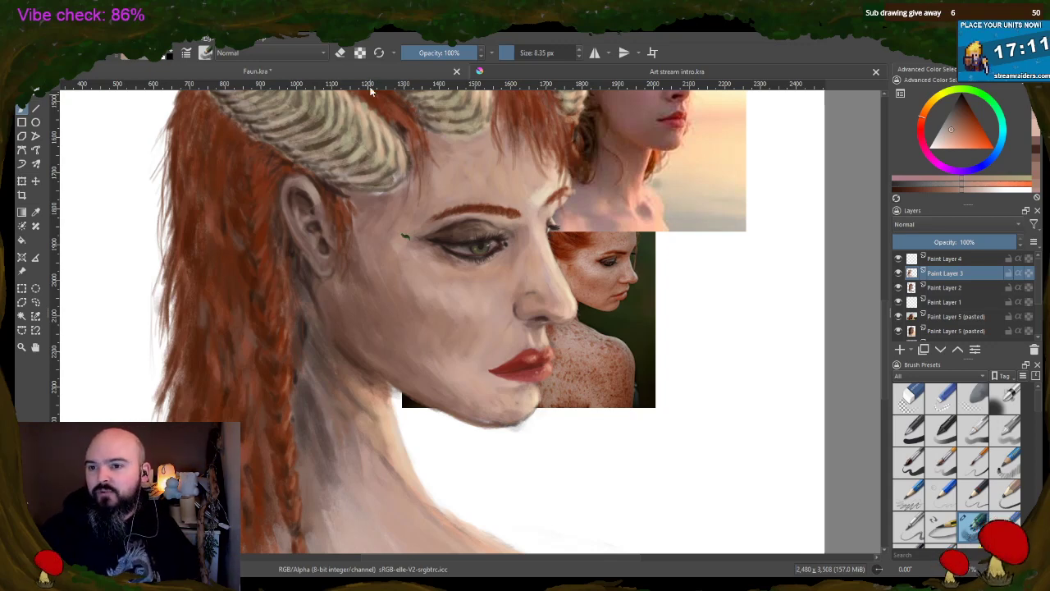
pyautogui.press('e')
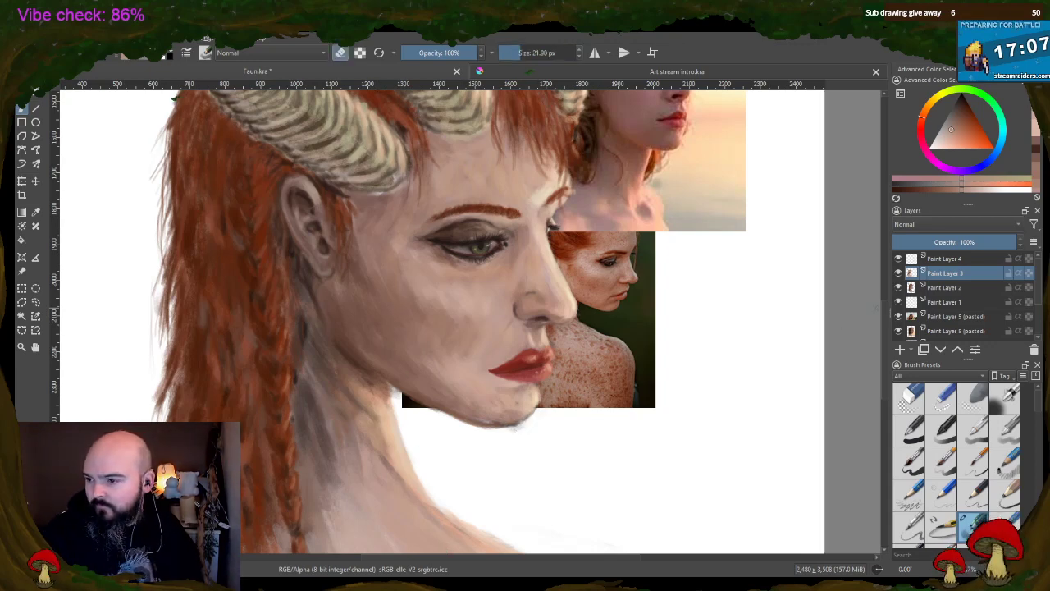
pyautogui.click(935, 289)
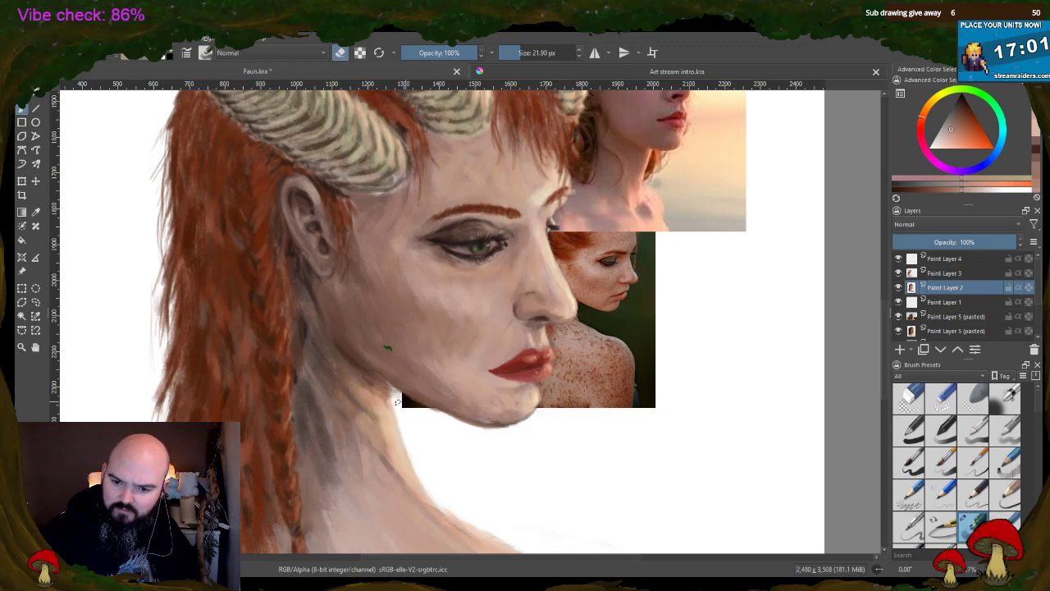
# - On Paint Layer 3, blend sampled skin and hair tones along the forehead, temple and hairline beneath the horns
pyautogui.press('pageup')
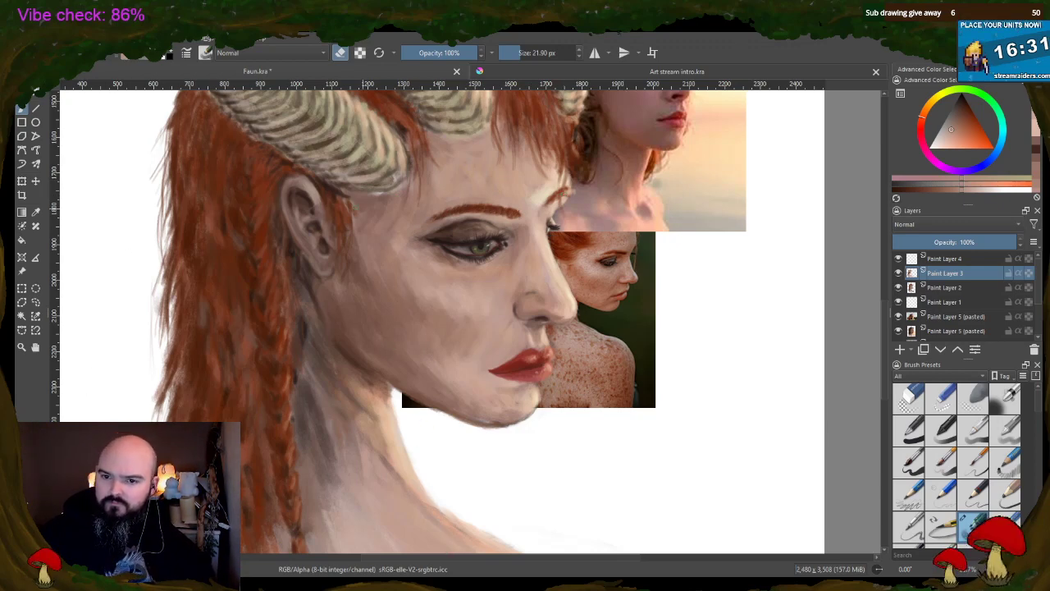
pyautogui.keyDown('ctrl'); pyautogui.click(367, 200); pyautogui.keyUp('ctrl')
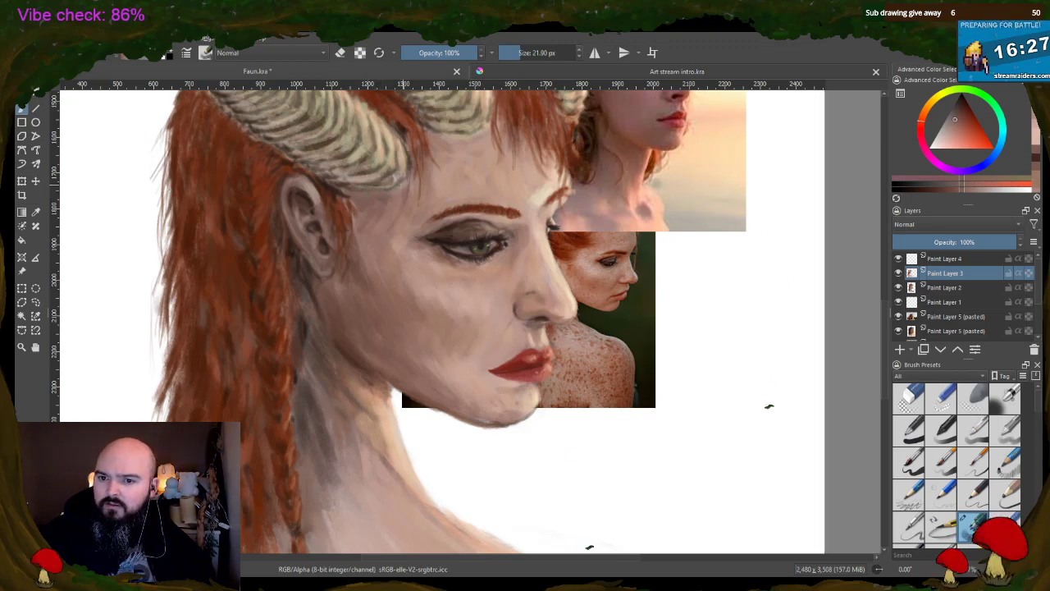
pyautogui.keyDown('ctrl'); pyautogui.click(456, 136); pyautogui.keyUp('ctrl')
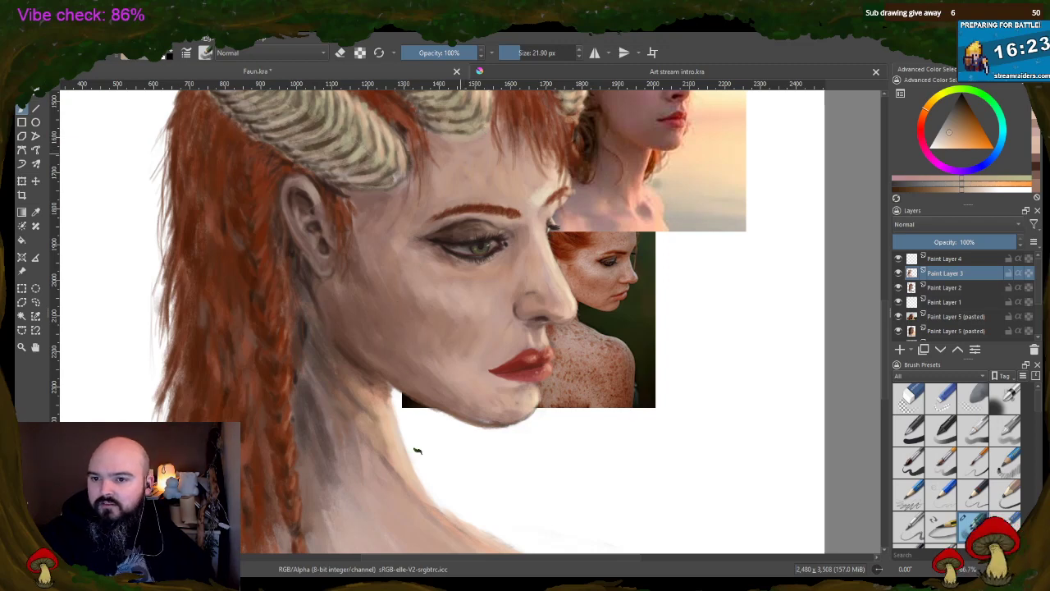
pyautogui.keyDown('ctrl'); pyautogui.click(470, 138); pyautogui.keyUp('ctrl')
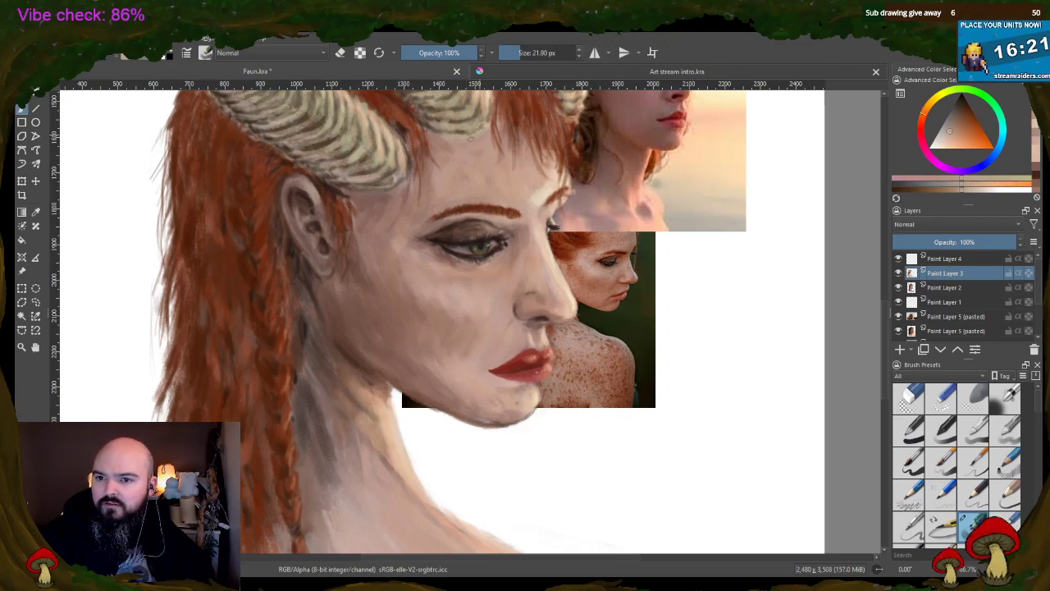
pyautogui.keyDown('ctrl'); pyautogui.click(468, 139); pyautogui.keyUp('ctrl')
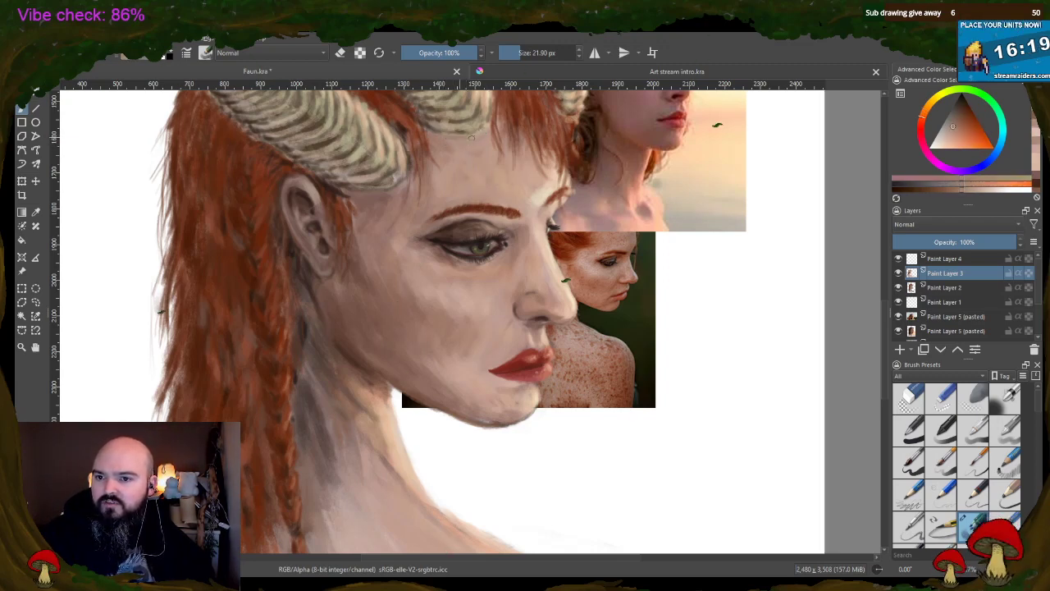
pyautogui.keyDown('ctrl'); pyautogui.click(755, 436); pyautogui.keyUp('ctrl')
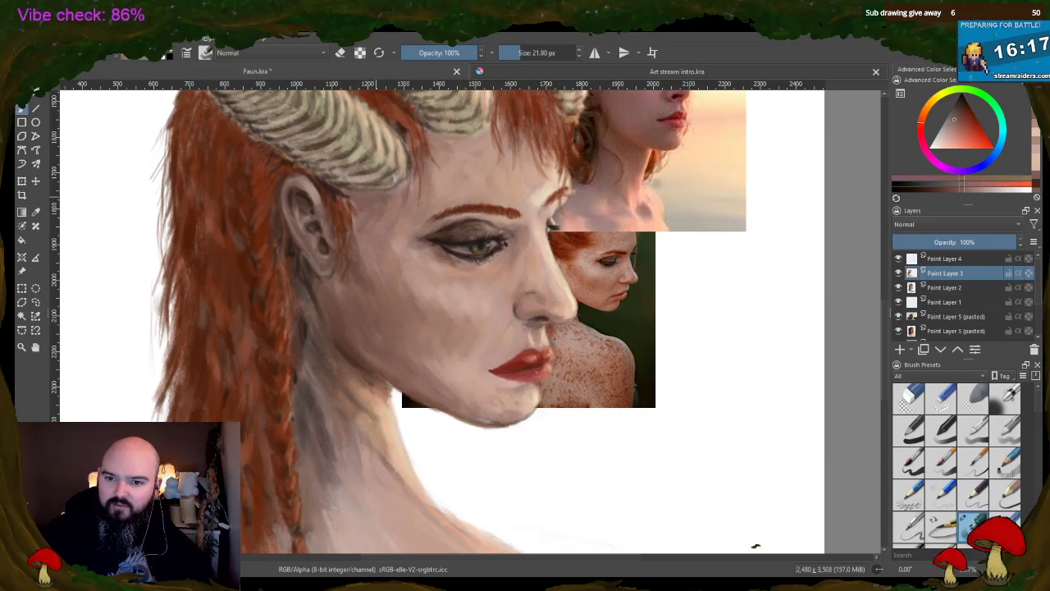
pyautogui.keyDown('ctrl'); pyautogui.click(373, 220); pyautogui.keyUp('ctrl')
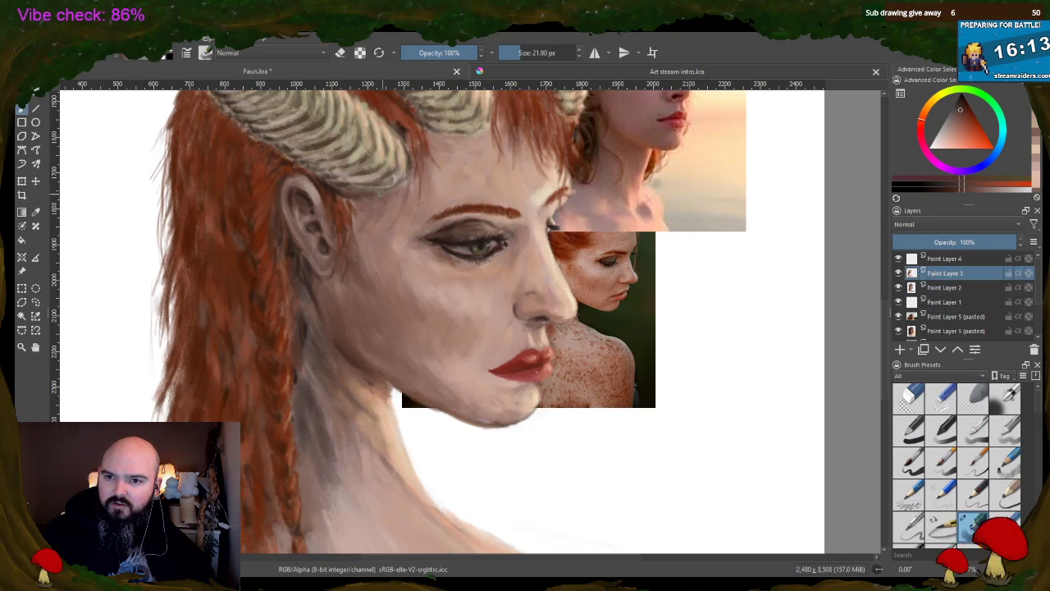
pyautogui.keyDown('ctrl'); pyautogui.click(338, 187); pyautogui.keyUp('ctrl')
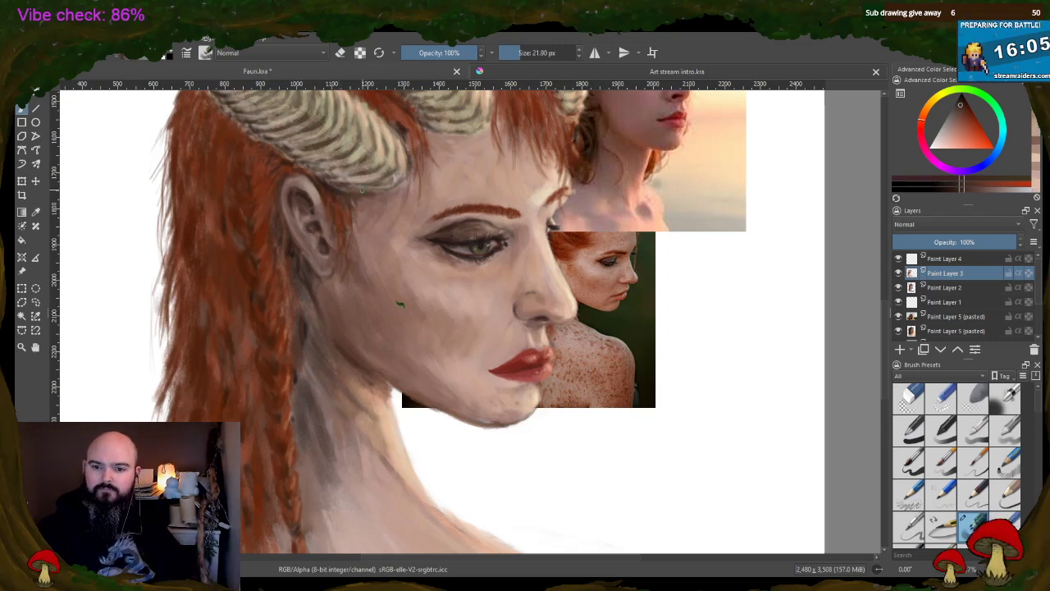
# - Outline the lower part of the hair braid beside the neck with a freehand selection
pyautogui.scroll(-2, 382, 198)
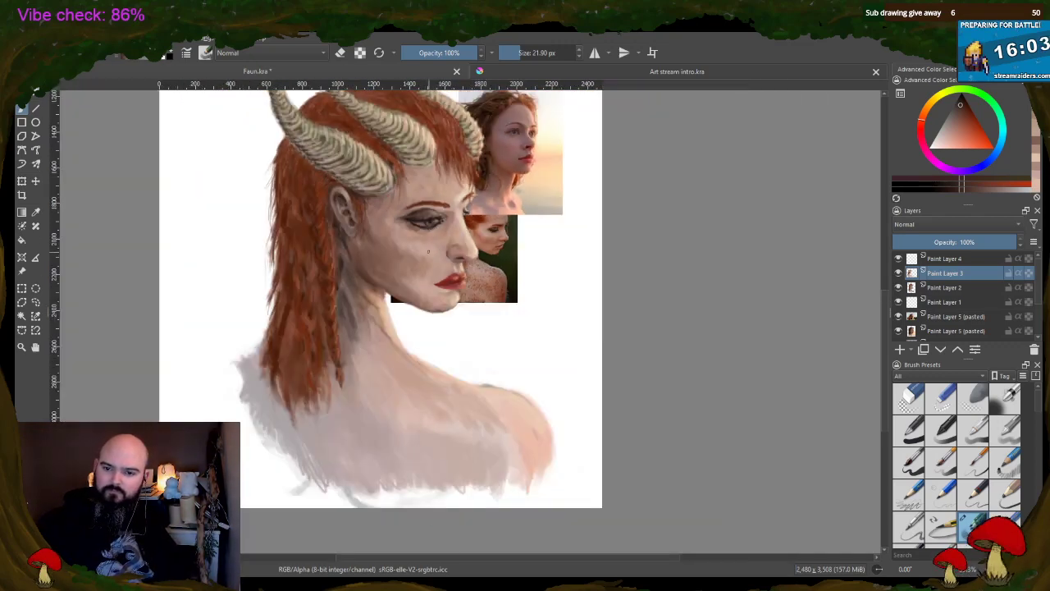
pyautogui.scroll(1, 427, 251)
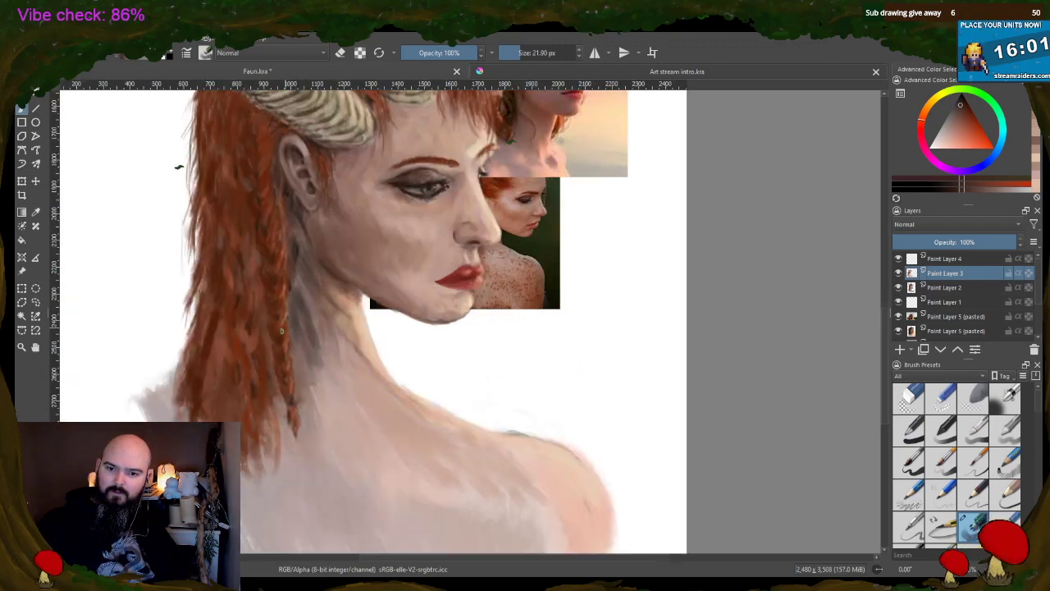
pyautogui.scroll(2, 282, 331)
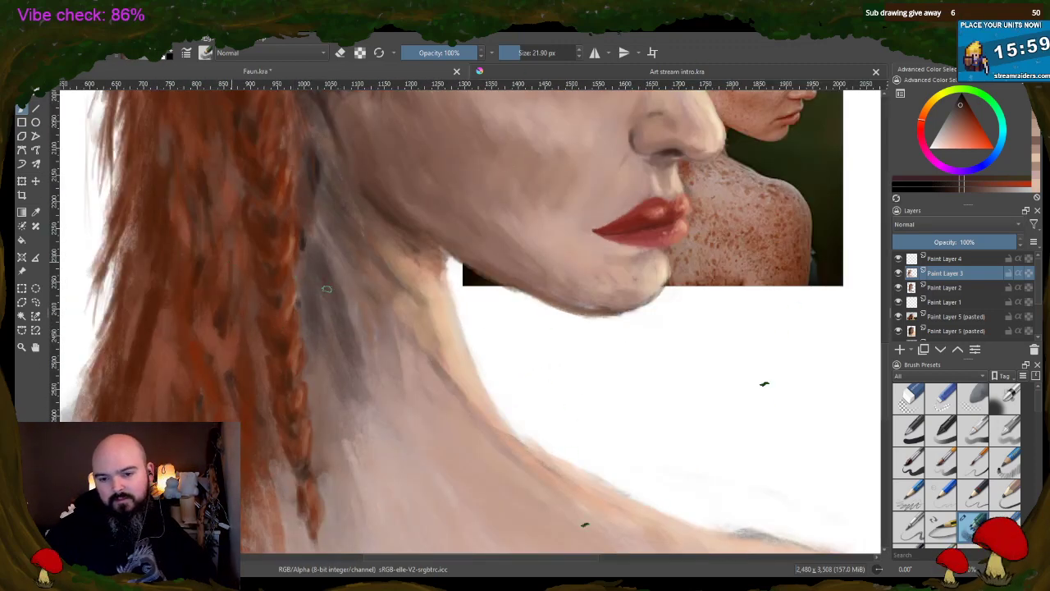
pyautogui.hscroll(-3, 408, 499)
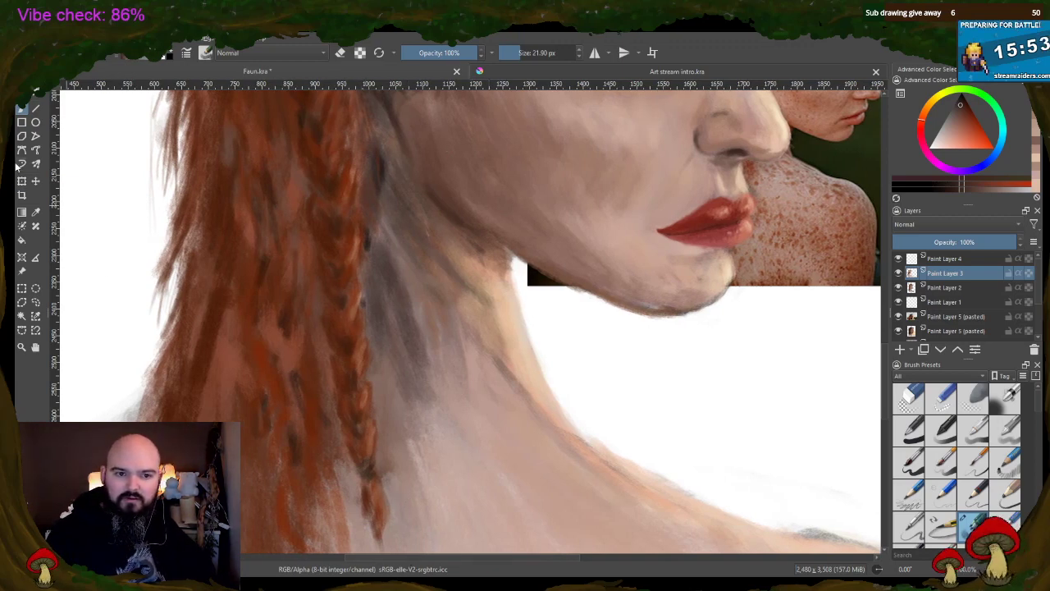
pyautogui.click(36, 302)
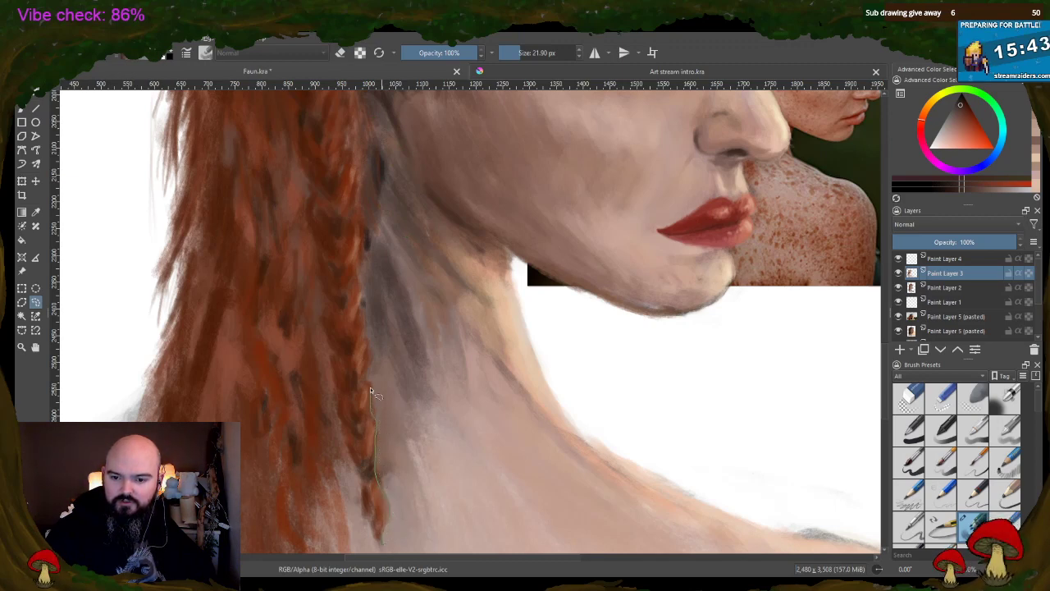
pyautogui.moveTo(371, 391); pyautogui.dragTo(359, 261)
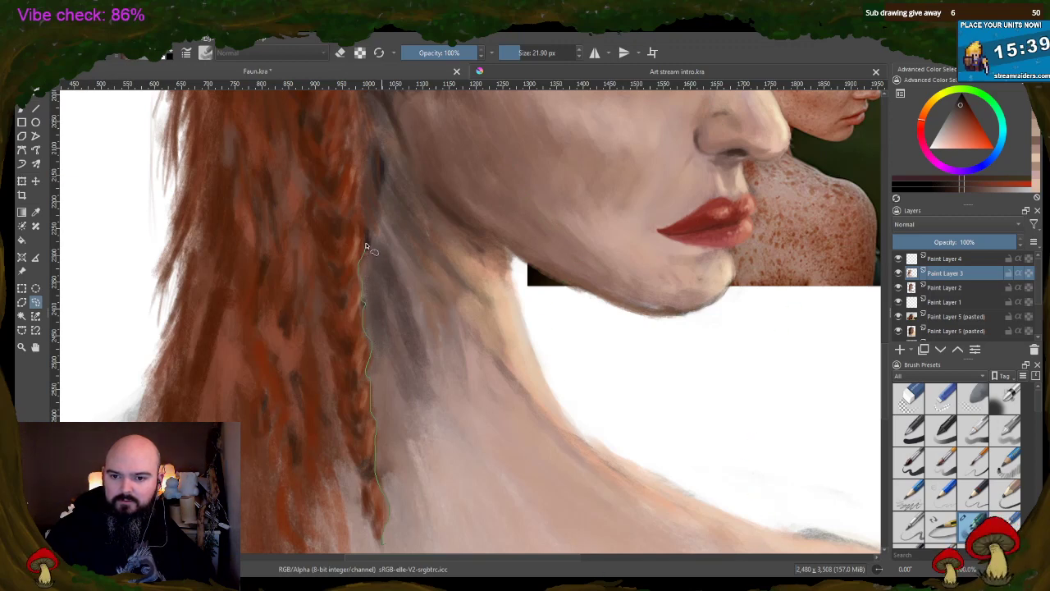
pyautogui.moveTo(357, 206)
pyautogui.mouseDown()
pyautogui.moveTo(342, 216)
pyautogui.moveTo(309, 200)
pyautogui.moveTo(314, 272)
pyautogui.mouseUp()
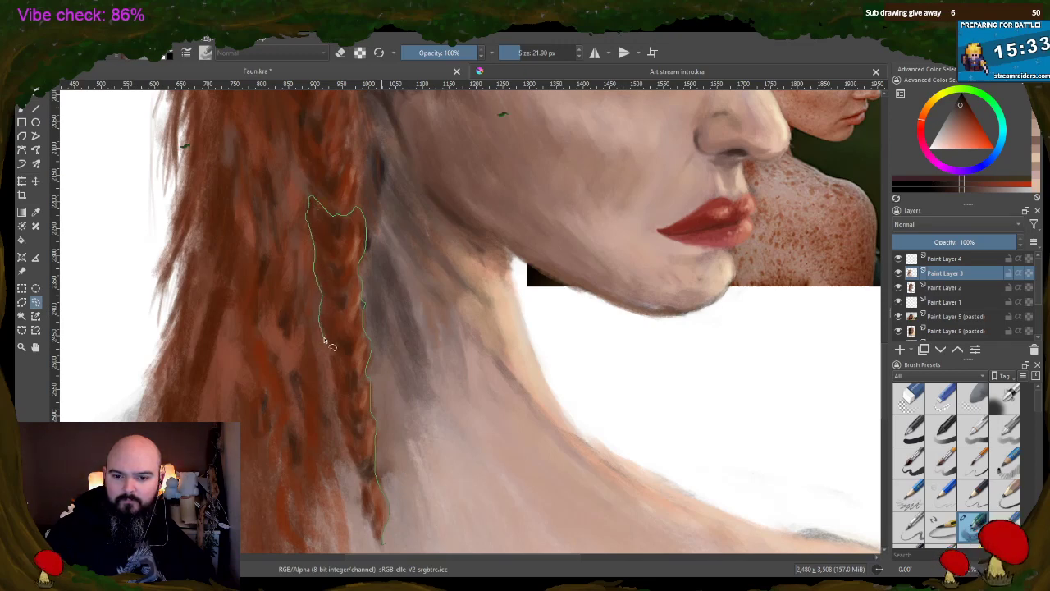
pyautogui.moveTo(324, 338); pyautogui.dragTo(336, 391)
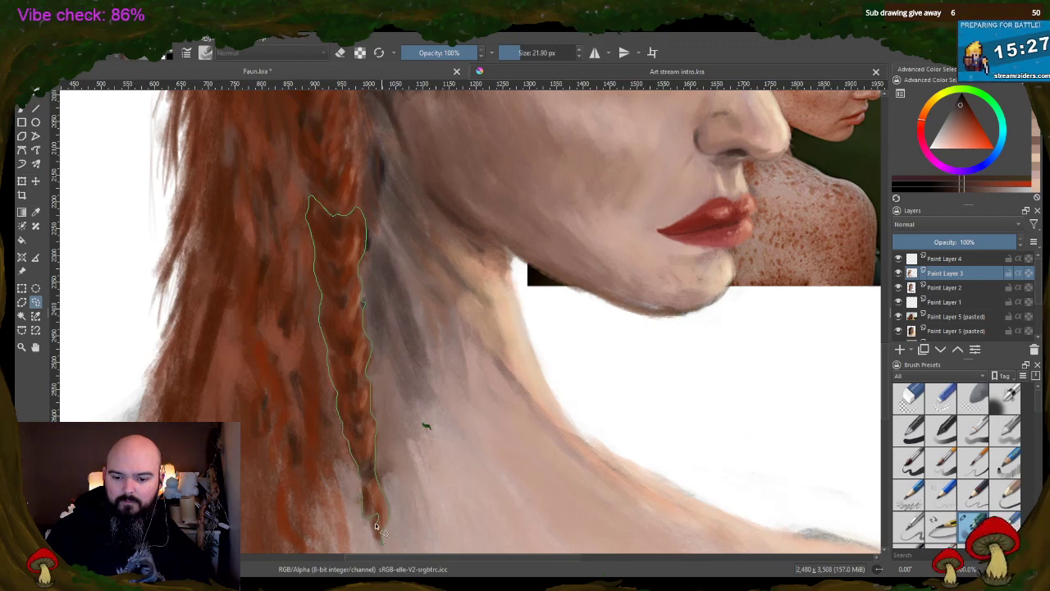
pyautogui.moveTo(380, 545); pyautogui.dragTo(382, 540)
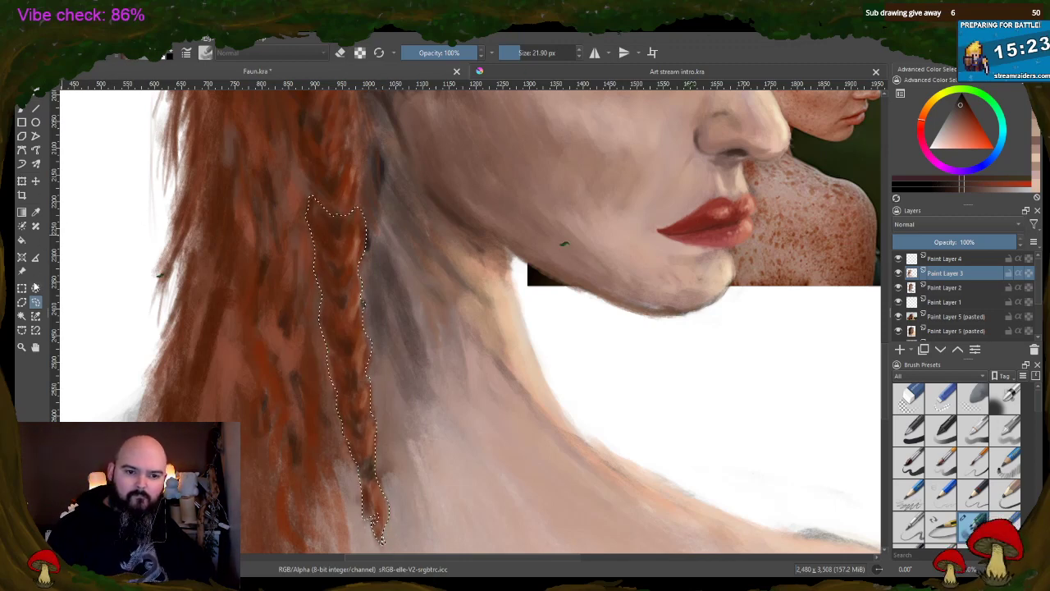
# - Try to taper the lower end of the selected braid by pulling the transform's two lower corners inward
pyautogui.click(22, 182)
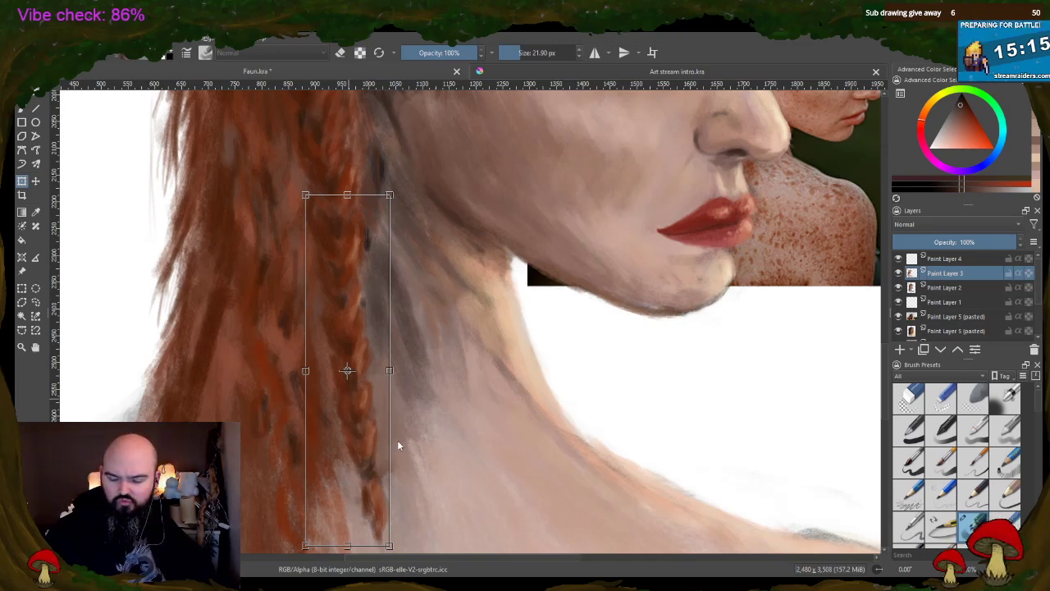
pyautogui.press('Return')
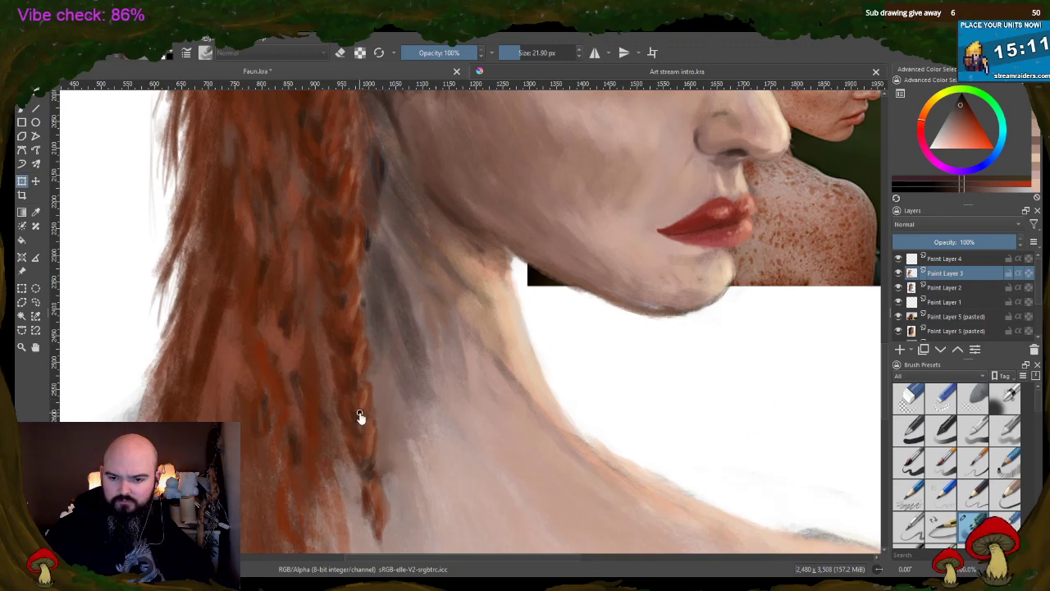
pyautogui.click(398, 440)
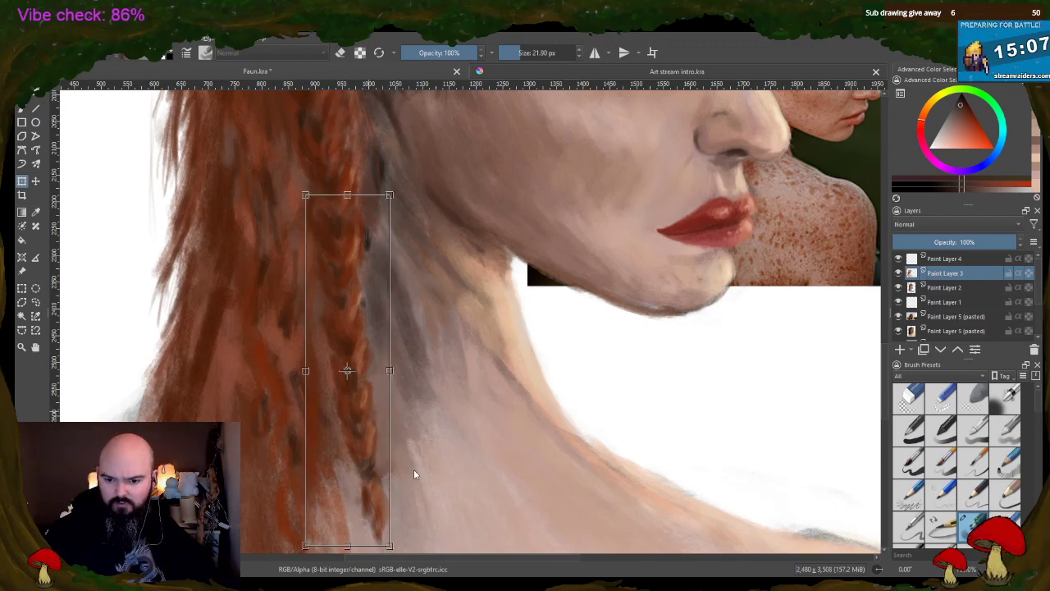
pyautogui.press('Return')
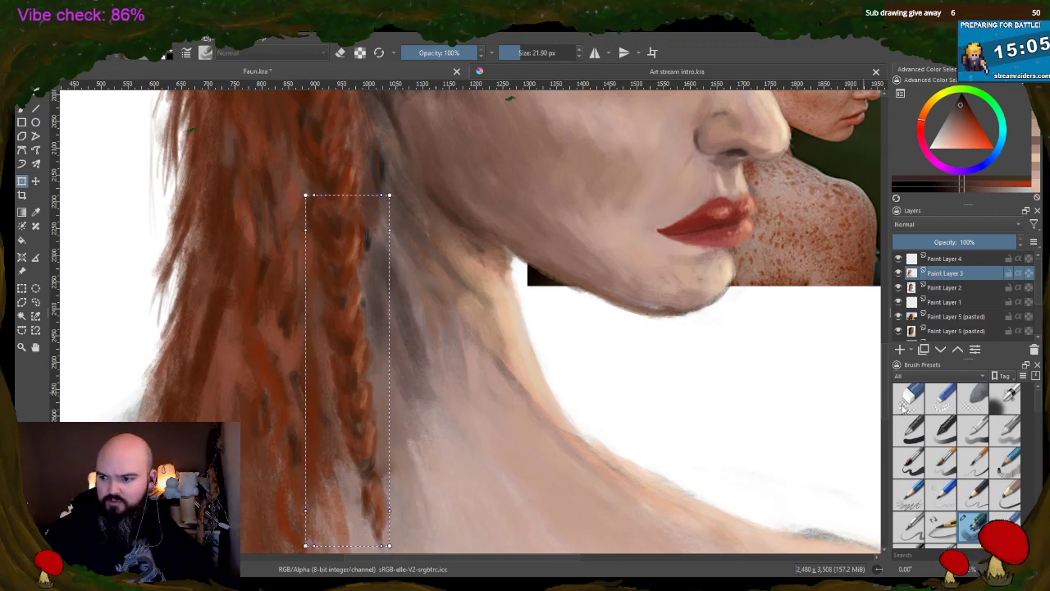
pyautogui.scroll(-3, 669, 370)
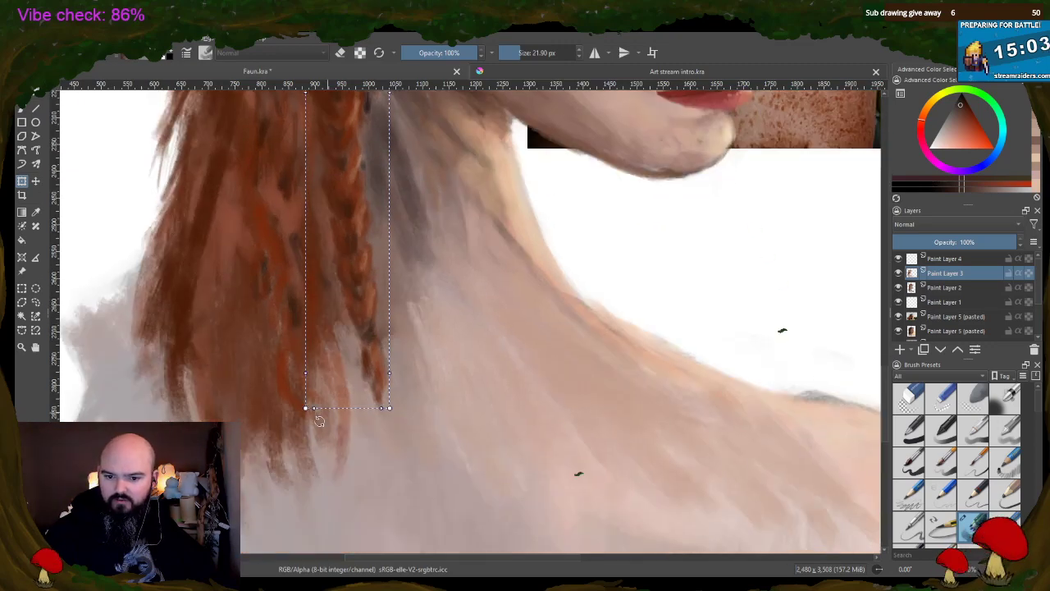
pyautogui.moveTo(305, 410); pyautogui.dragTo(321, 410)
pyautogui.moveTo(389, 408); pyautogui.dragTo(373, 414)
pyautogui.hotkey('ctrl', 'z')
pyautogui.hotkey('ctrl', 'z')
pyautogui.hotkey('ctrl', 'z')
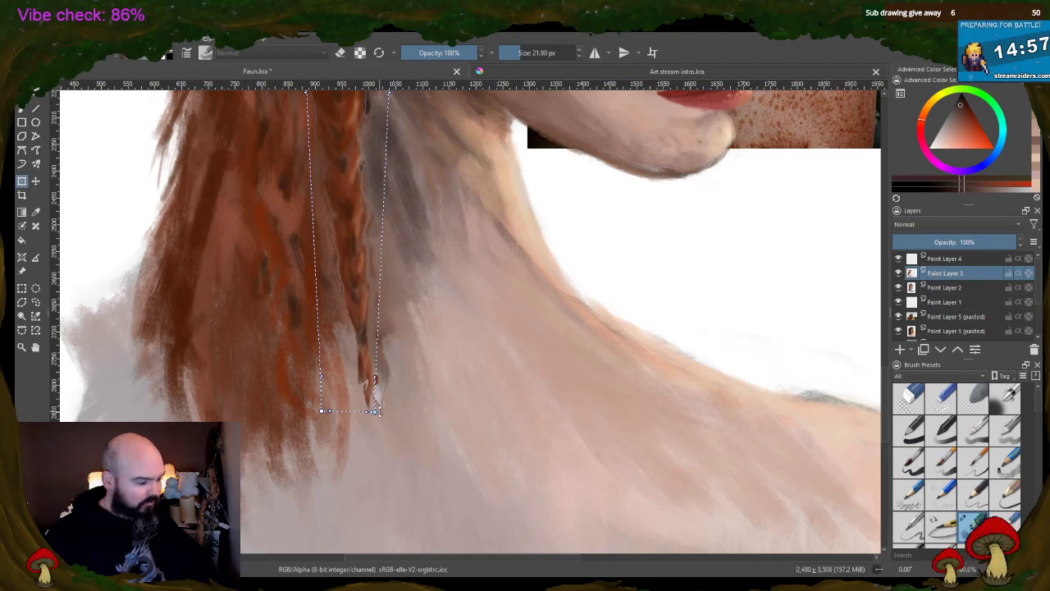
pyautogui.hotkey('ctrl', 'z')
pyautogui.hotkey('ctrl', 'z')
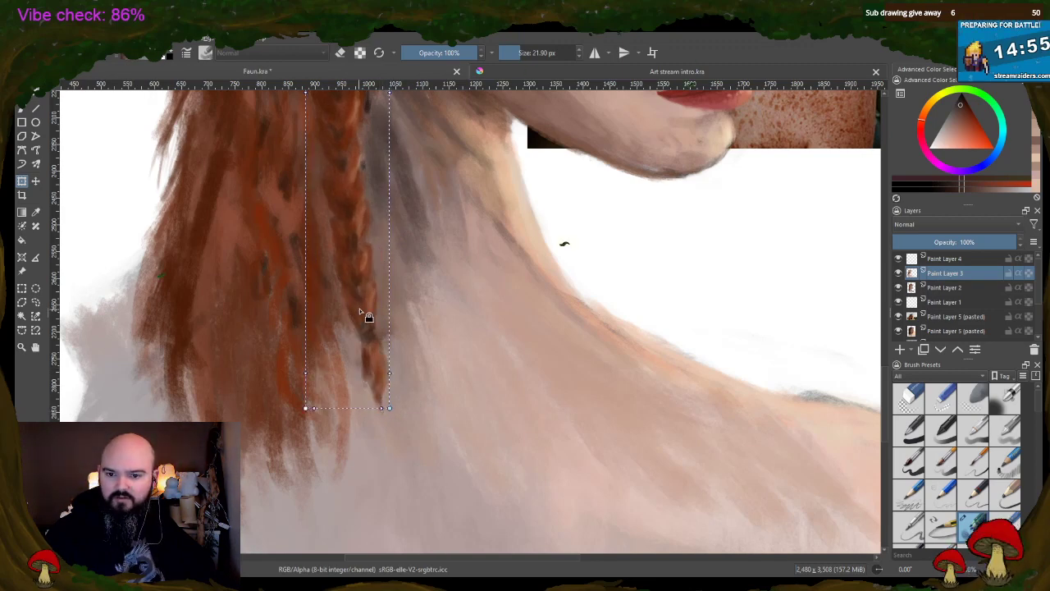
# - Reshape the pointed tip of the selected braid beside the neck with Liquify strokes
pyautogui.press('b')
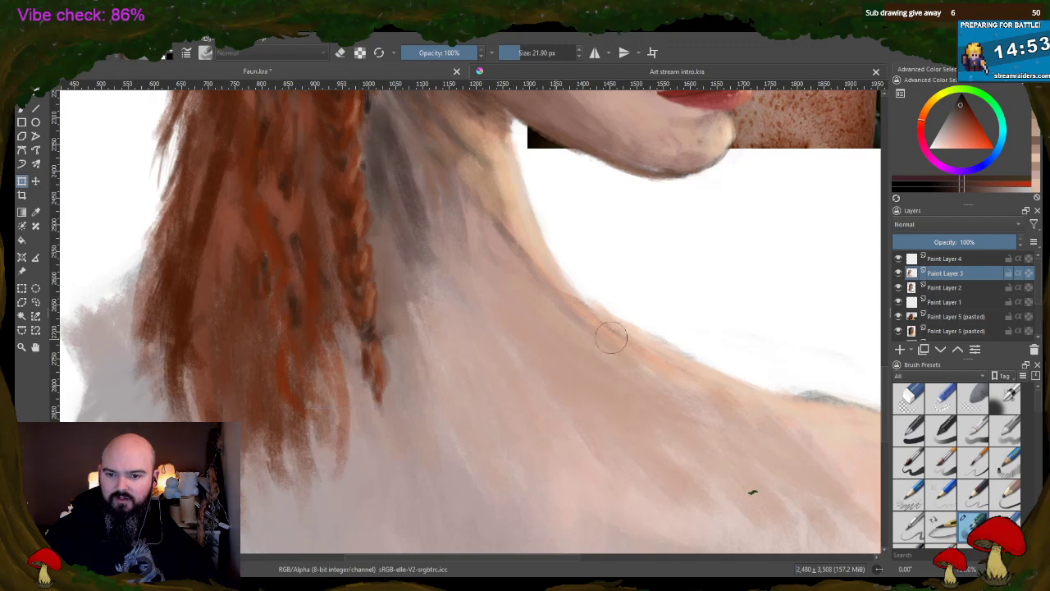
pyautogui.moveTo(883, 433); pyautogui.dragTo(884, 417)
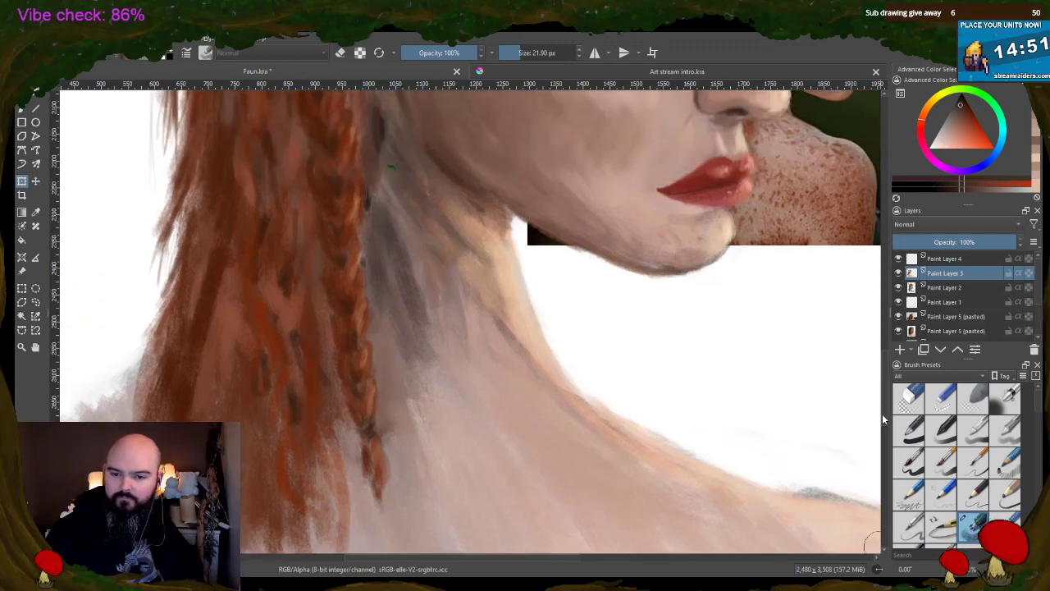
pyautogui.moveTo(371, 452)
pyautogui.mouseDown()
pyautogui.moveTo(397, 469)
pyautogui.moveTo(379, 502)
pyautogui.mouseUp()
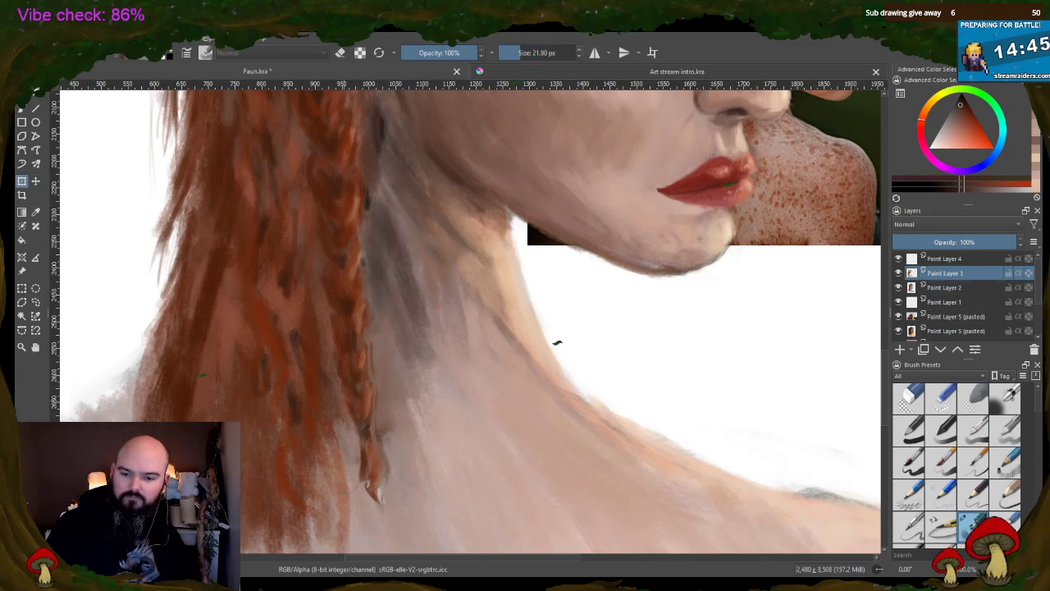
pyautogui.moveTo(369, 474)
pyautogui.mouseDown()
pyautogui.moveTo(369, 504)
pyautogui.moveTo(359, 495)
pyautogui.mouseUp()
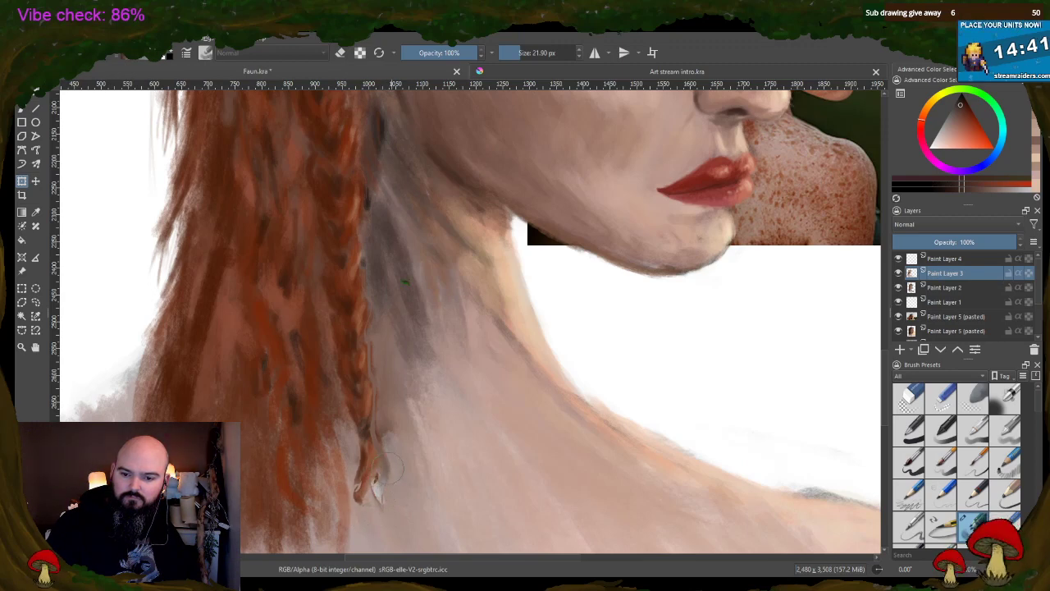
pyautogui.moveTo(371, 451); pyautogui.dragTo(361, 492)
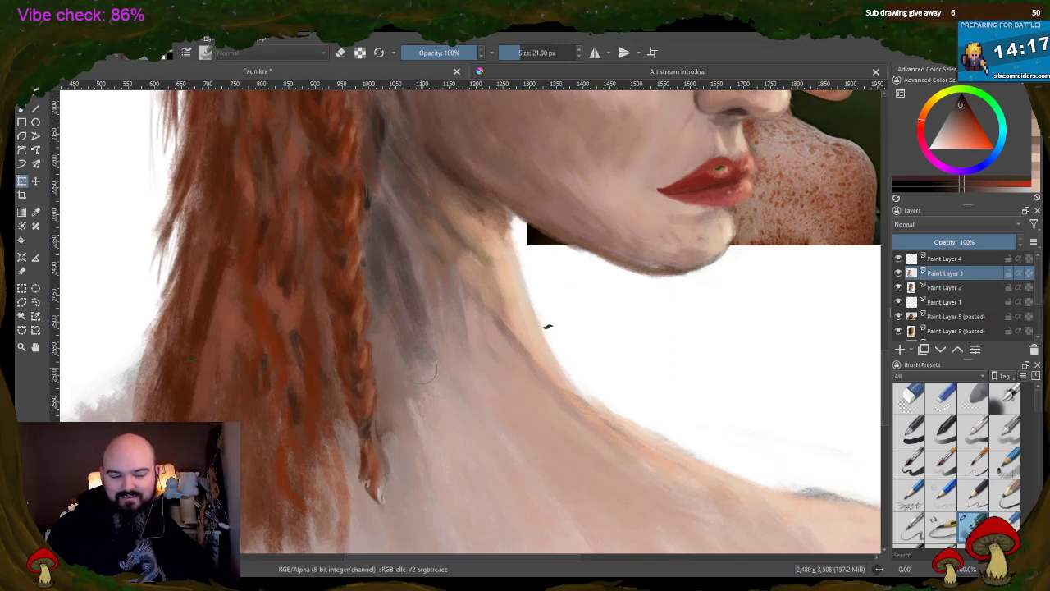
# - Rotate the selected lower part of the braid and shift it toward the hair so it hangs nearly vertically
pyautogui.hotkey('ctrl', 't')
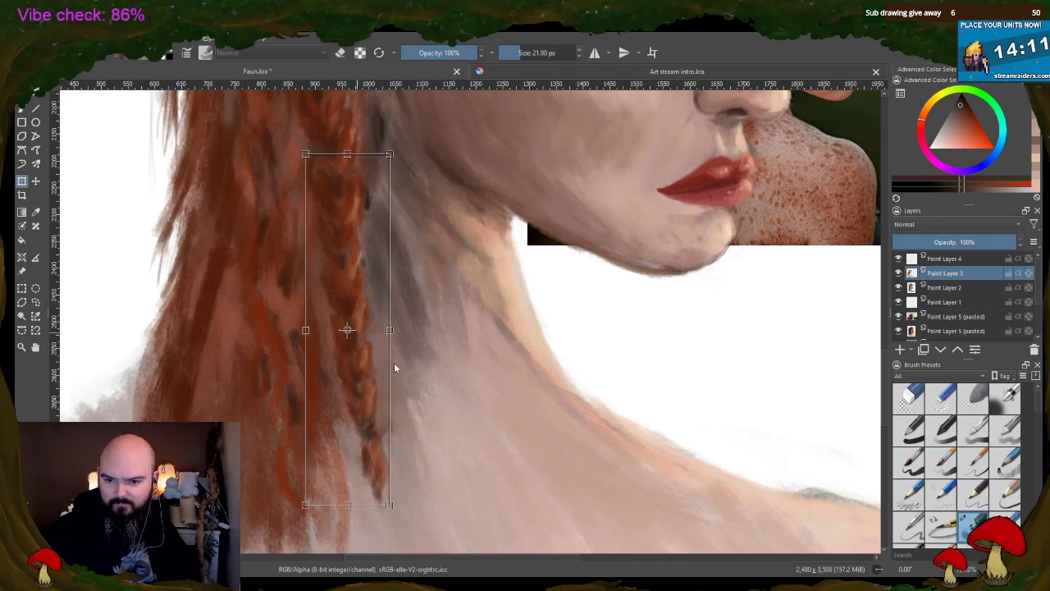
pyautogui.press('Return')
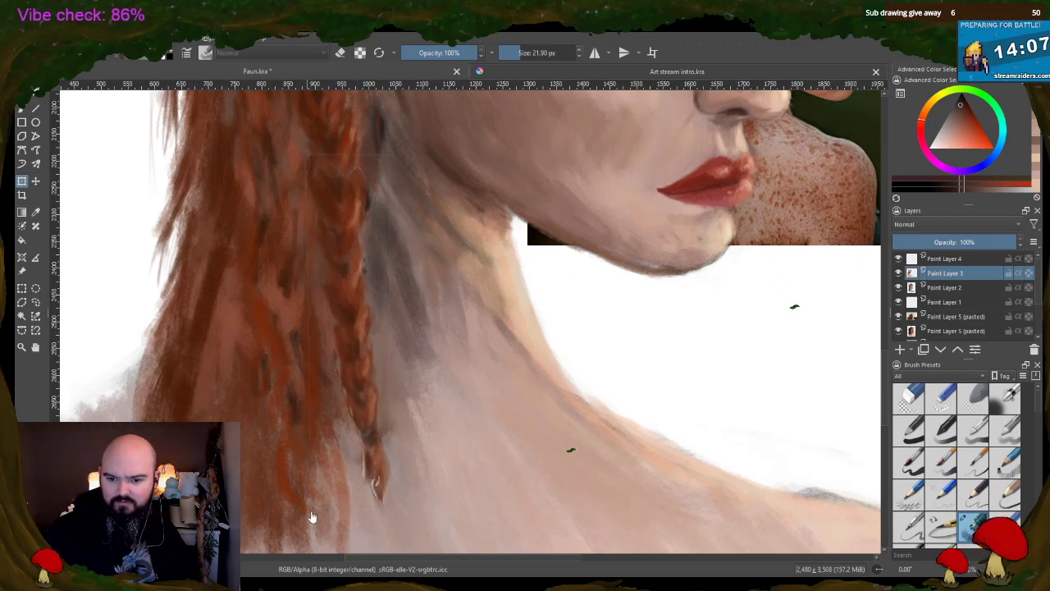
pyautogui.press('Return')
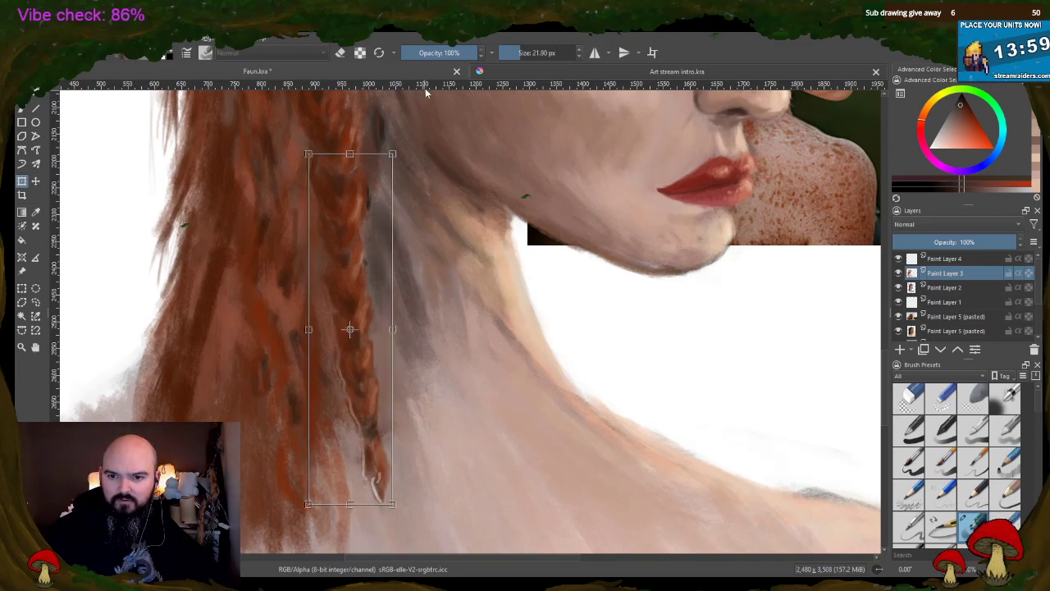
pyautogui.press('Return')
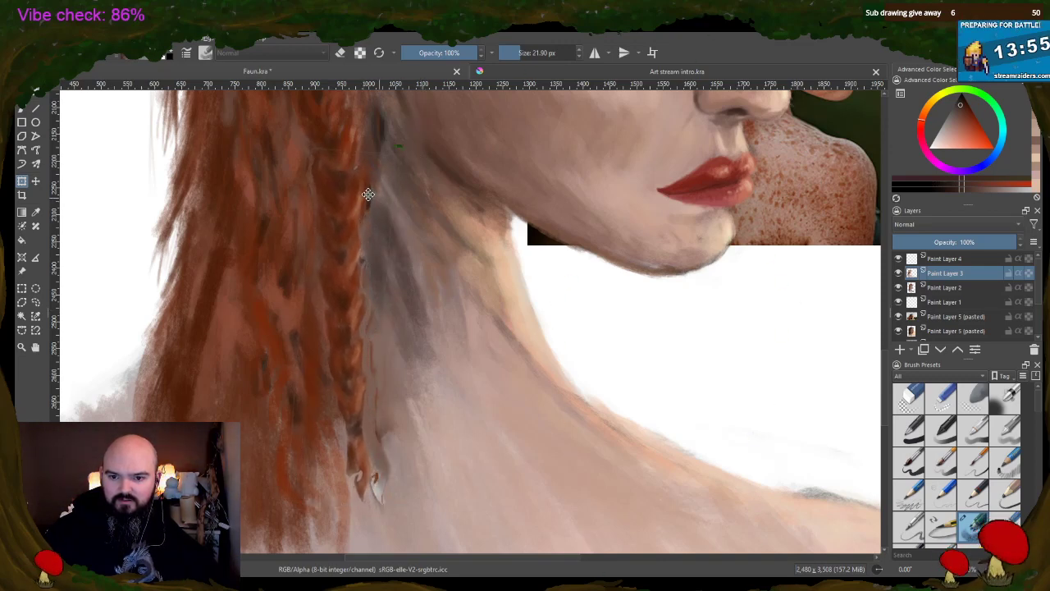
pyautogui.click(346, 329)
pyautogui.moveTo(335, 499); pyautogui.dragTo(327, 499)
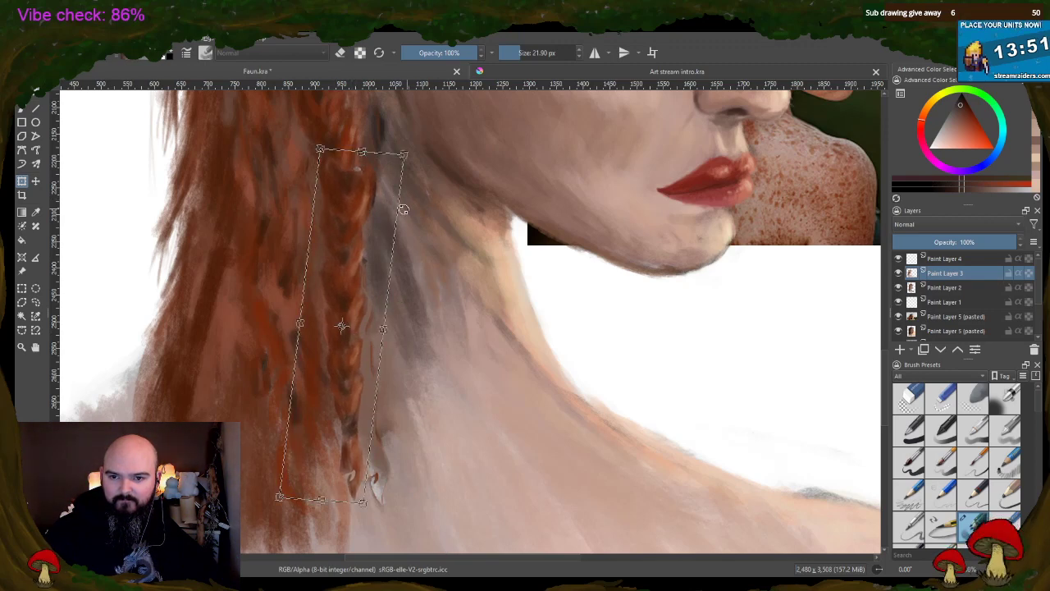
pyautogui.moveTo(362, 216); pyautogui.dragTo(352, 216)
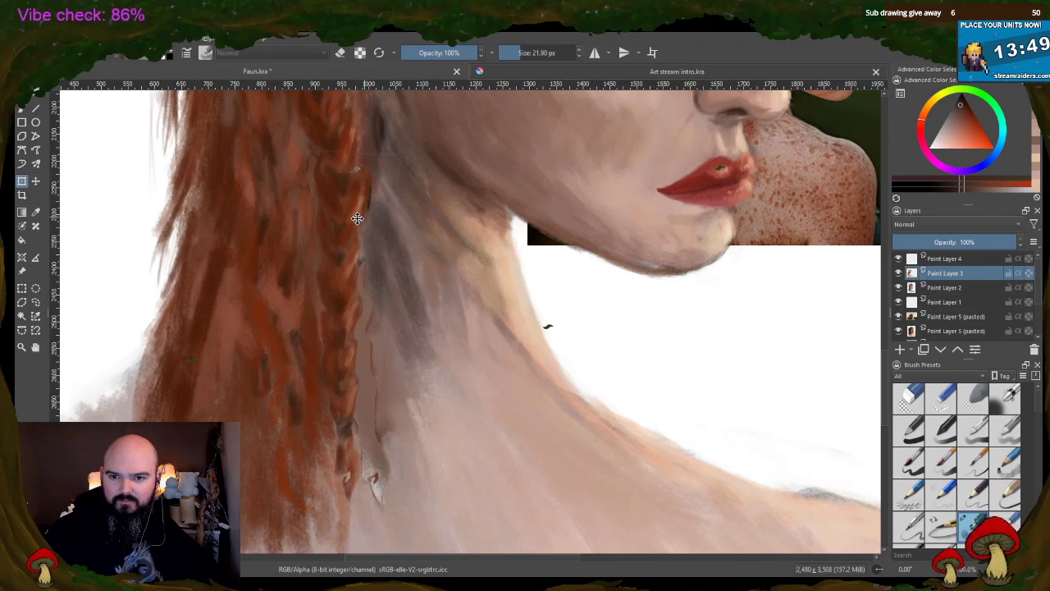
pyautogui.press('Return')
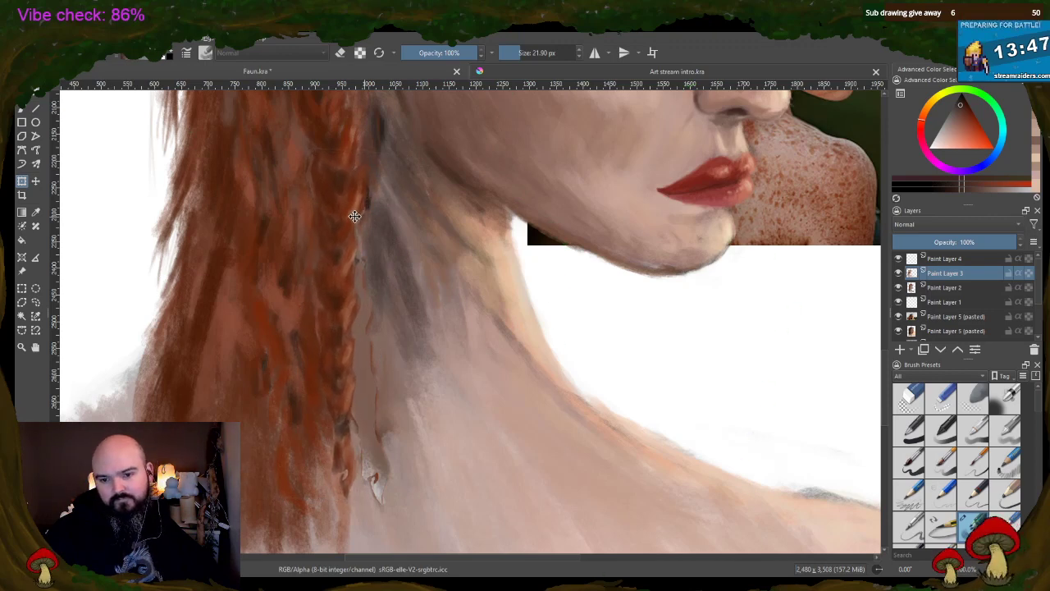
pyautogui.click(354, 216)
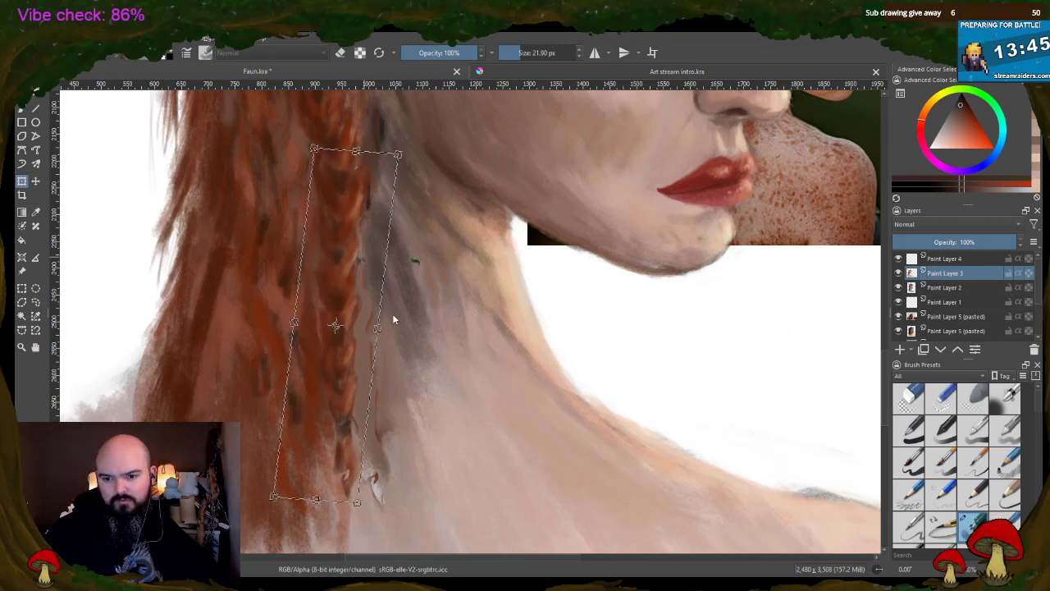
pyautogui.press('Return')
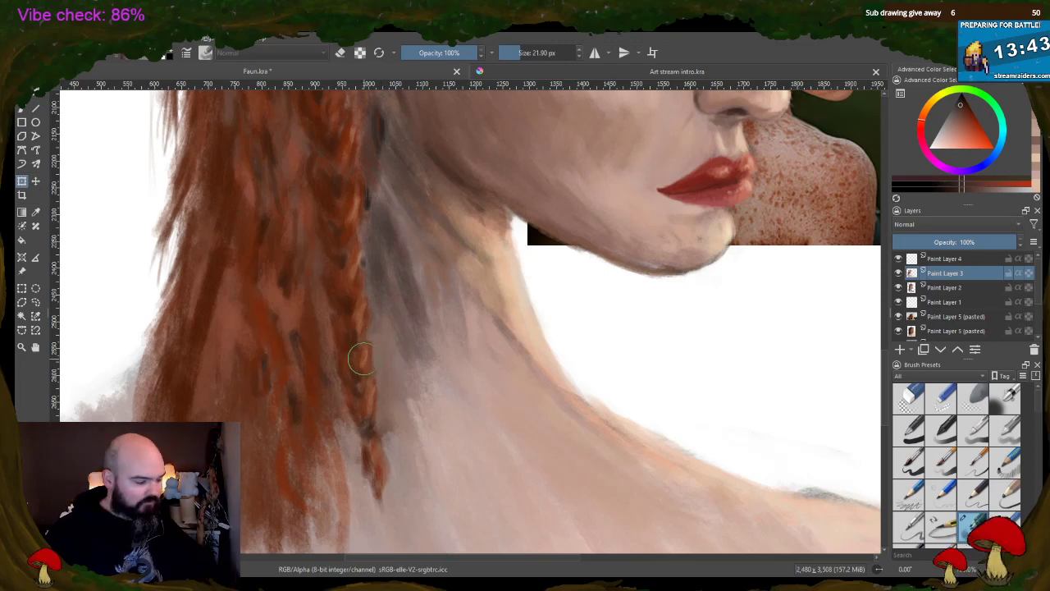
pyautogui.hotkey('ctrl', 'z')
pyautogui.hotkey('ctrl', 'z')
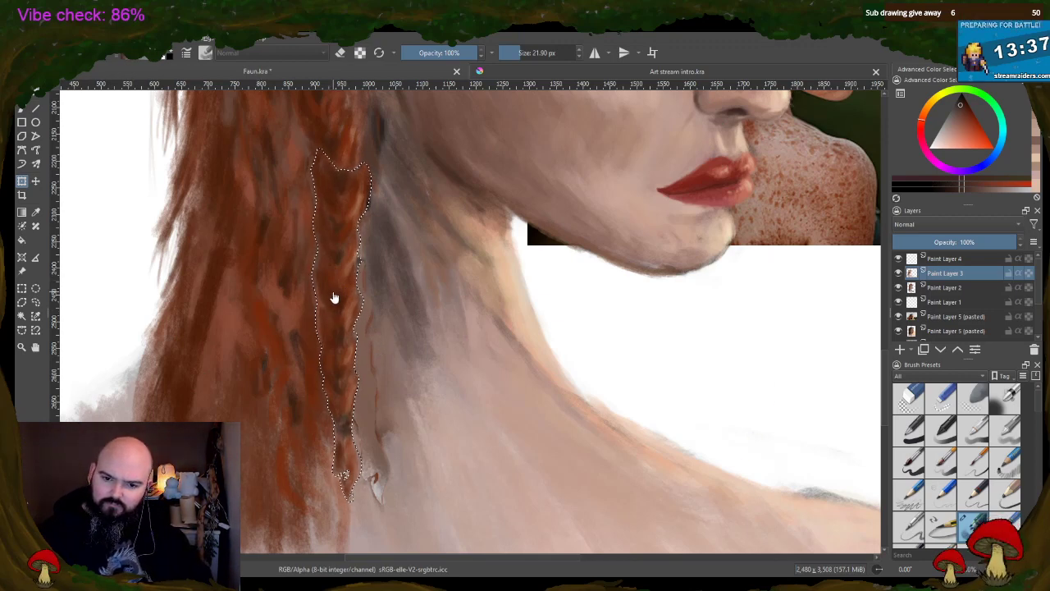
# - Warp the braid's tip and neck-side edge with Liquify strokes to flow with the hair, and clear the selection
pyautogui.hotkey('ctrl', 'shift', 'a')
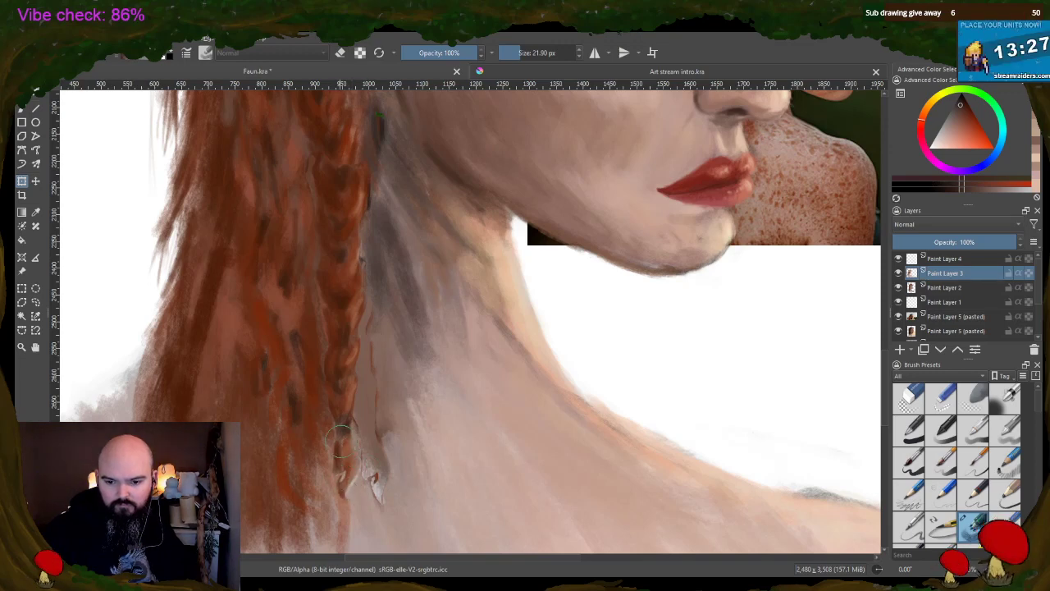
pyautogui.moveTo(340, 468)
pyautogui.mouseDown()
pyautogui.moveTo(334, 503)
pyautogui.moveTo(355, 525)
pyautogui.mouseUp()
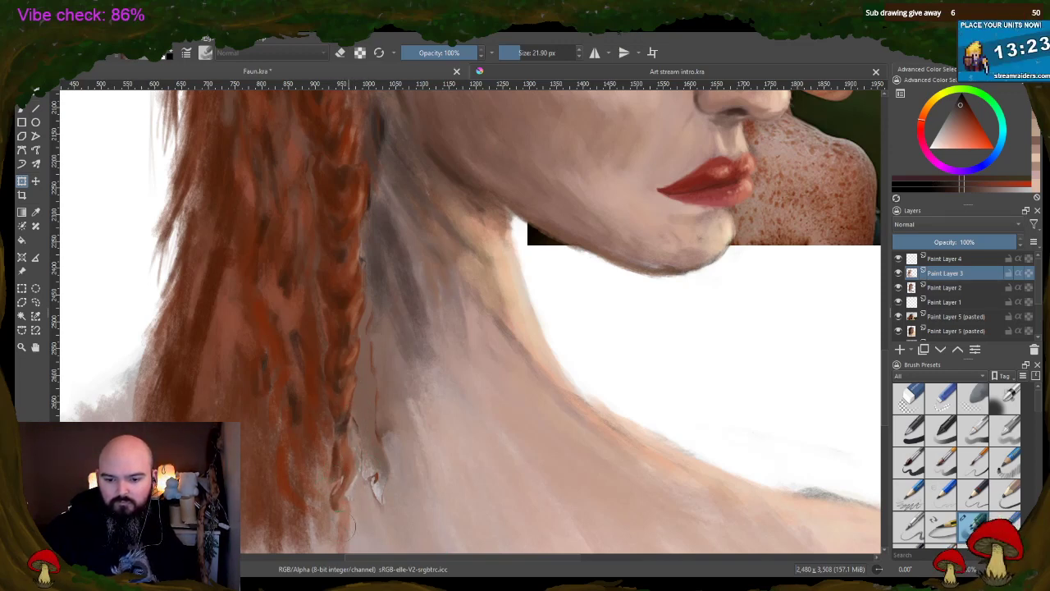
pyautogui.moveTo(343, 443)
pyautogui.mouseDown()
pyautogui.moveTo(353, 243)
pyautogui.moveTo(369, 200)
pyautogui.moveTo(338, 179)
pyautogui.moveTo(369, 154)
pyautogui.mouseUp()
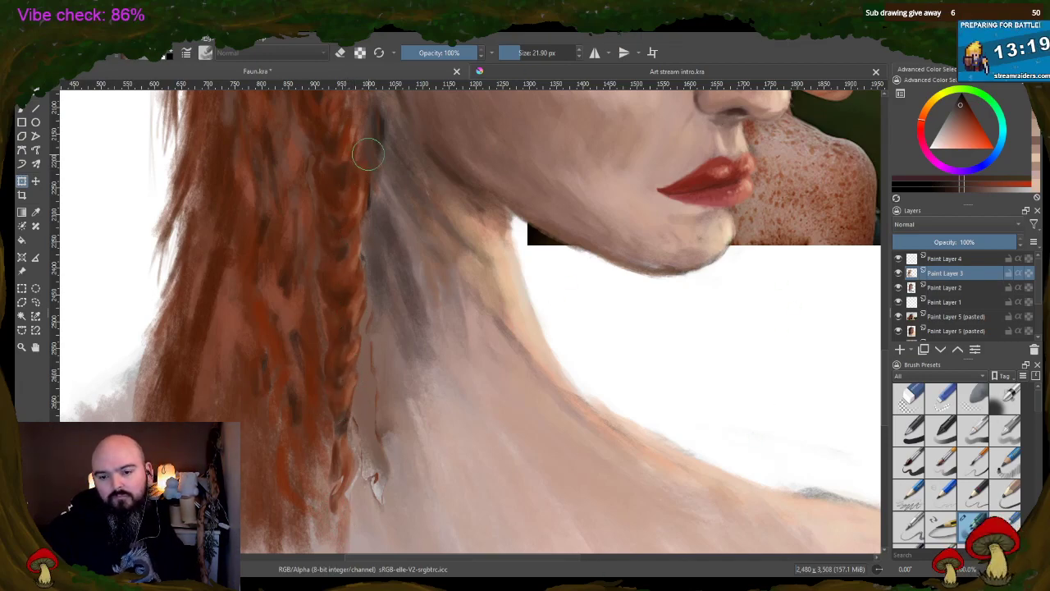
pyautogui.scroll(-5, 484, 165)
pyautogui.scroll(4, 495, 146)
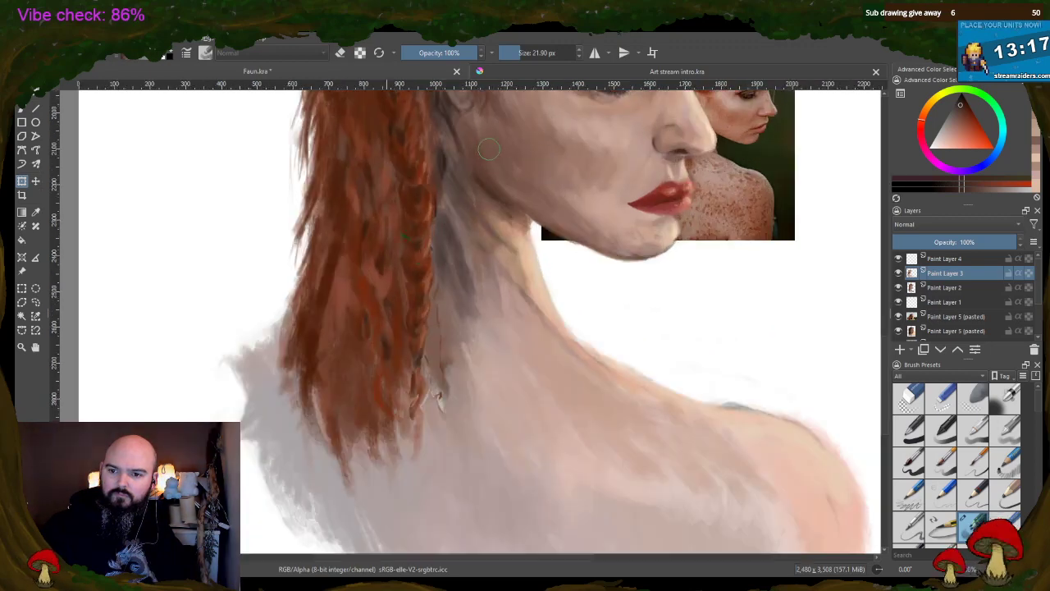
pyautogui.scroll(-2, 484, 160)
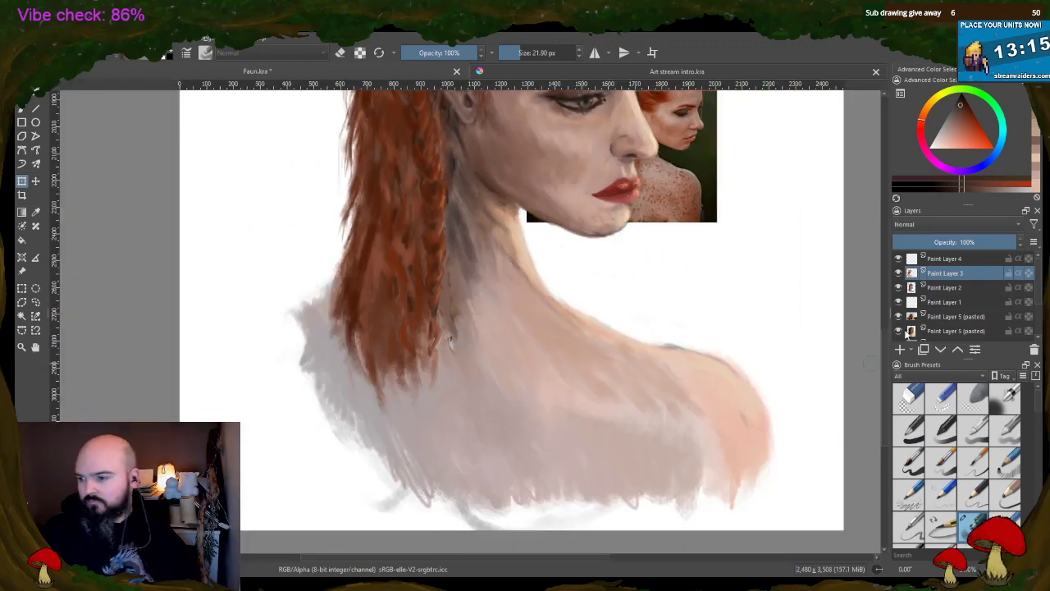
pyautogui.hotkey('ctrl', 'shift', 'd')
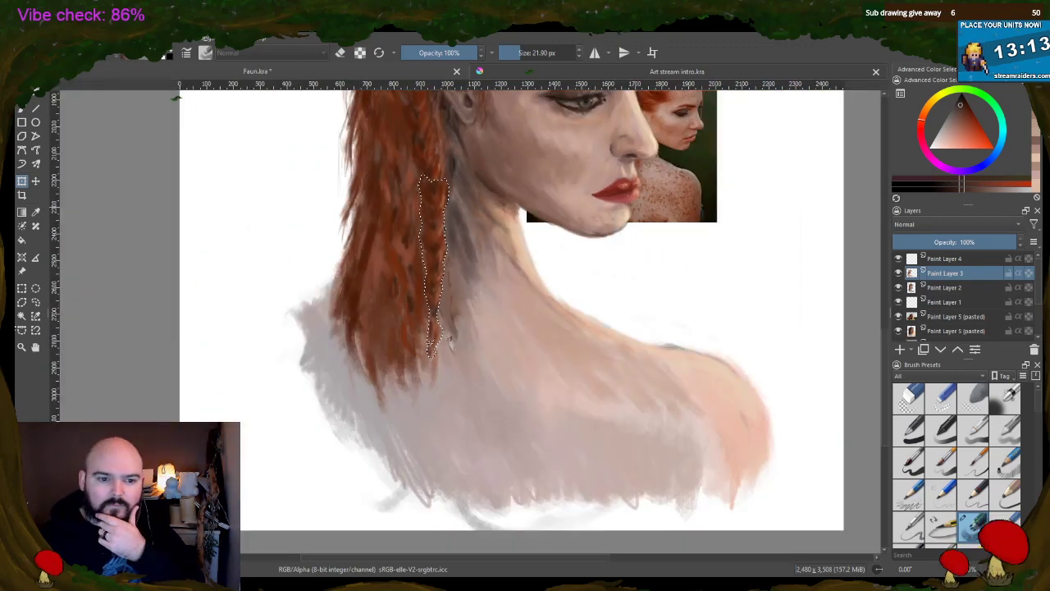
pyautogui.click(23, 288)
# - Paint over the stray marks beside the braid's tip with sampled neck skin tones, using a 73.88 px brush
pyautogui.scroll(3, 420, 140)
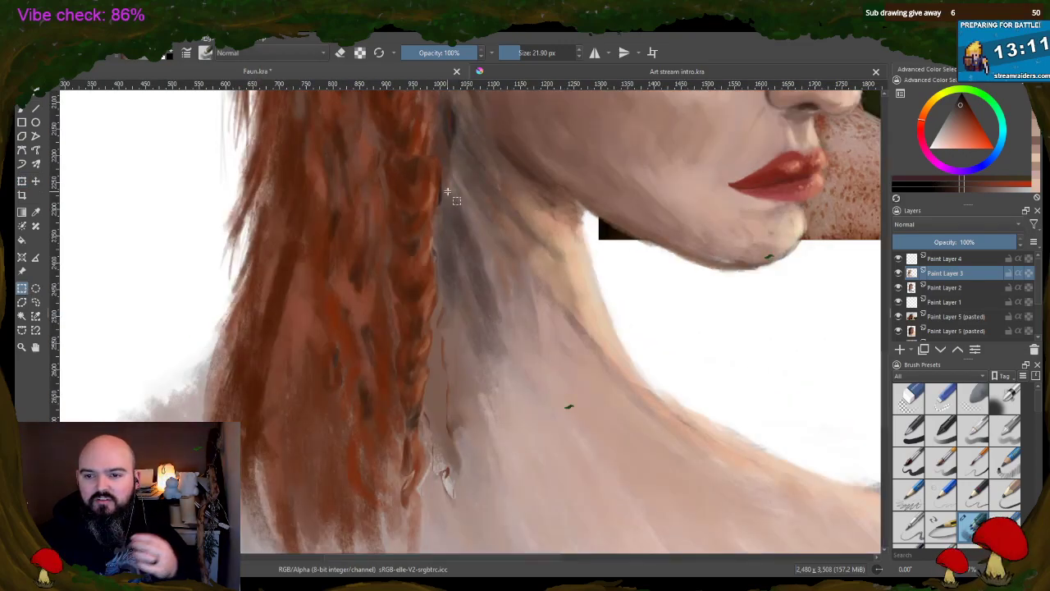
pyautogui.scroll(-5, 420, 136)
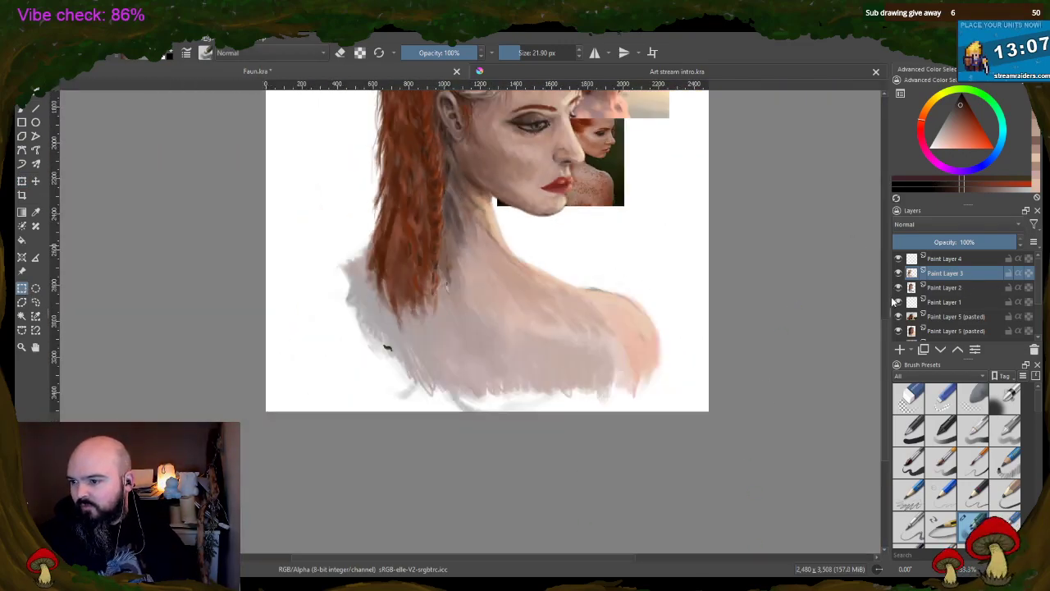
pyautogui.moveTo(890, 331); pyautogui.dragTo(879, 315)
pyautogui.scroll(2, 569, 265)
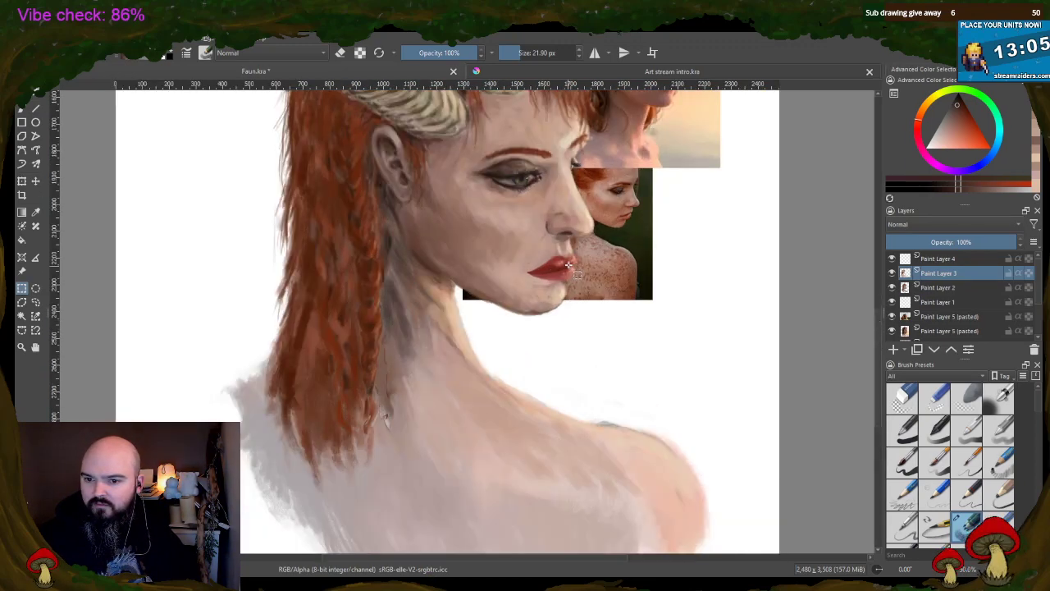
pyautogui.scroll(1, 308, 235)
pyautogui.press('b')
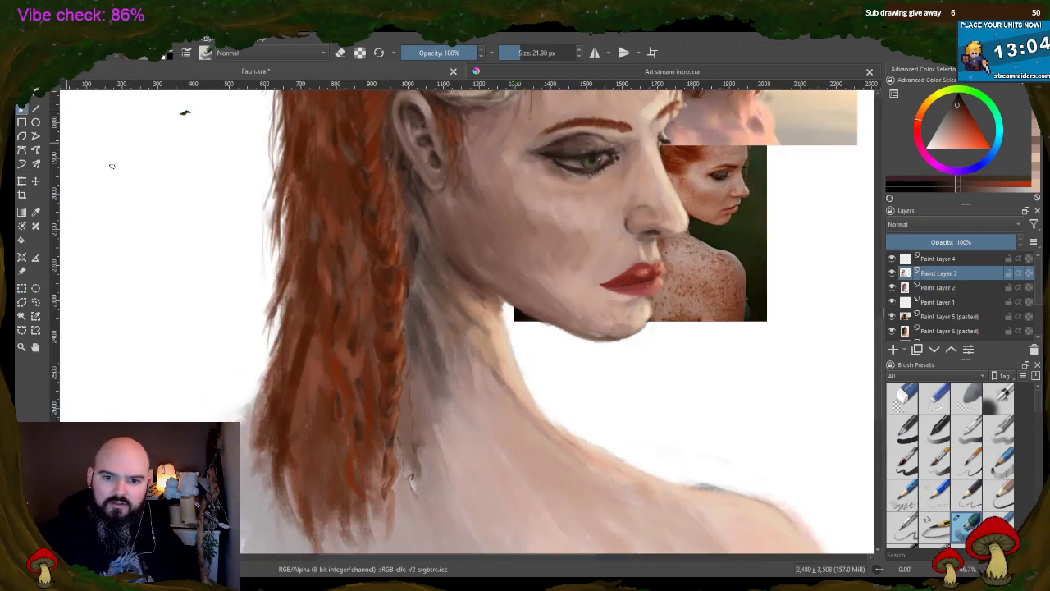
pyautogui.click(530, 54)
pyautogui.keyDown('ctrl'); pyautogui.click(444, 448); pyautogui.keyUp('ctrl')
pyautogui.moveTo(418, 458); pyautogui.dragTo(413, 486)
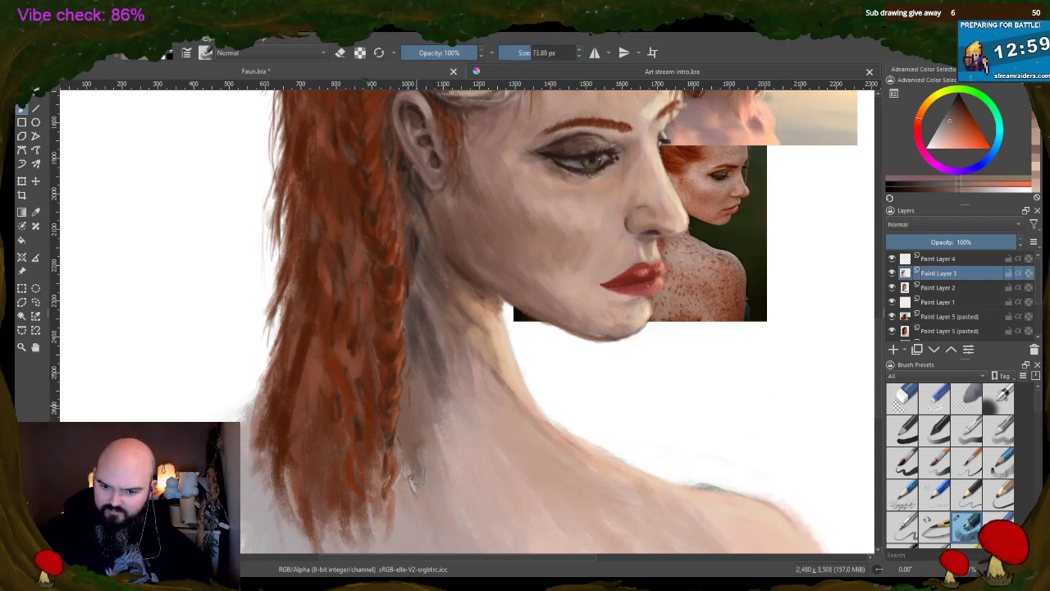
pyautogui.keyDown('ctrl'); pyautogui.click(456, 392); pyautogui.keyUp('ctrl')
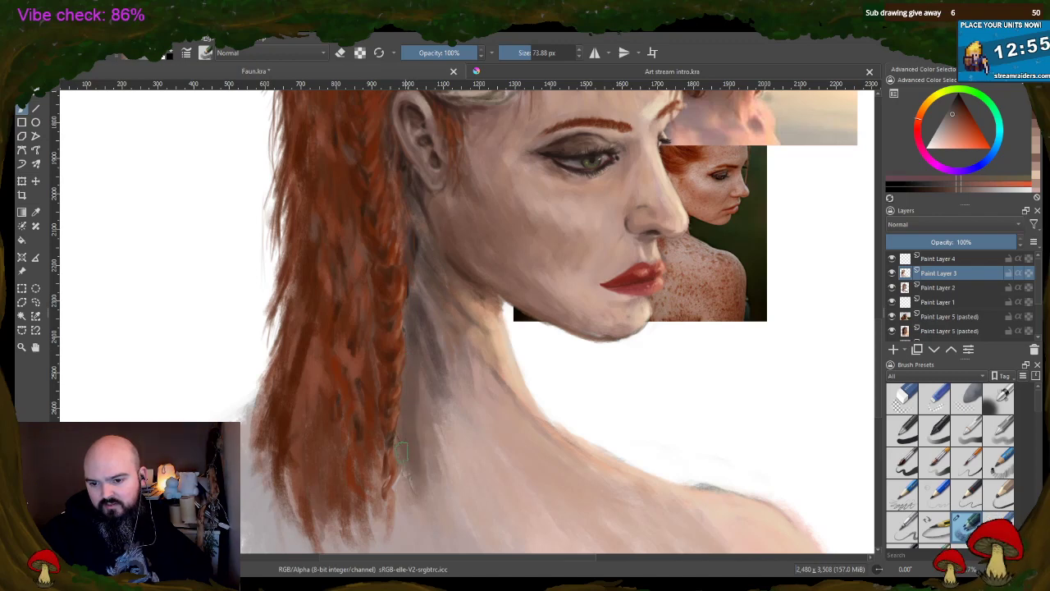
pyautogui.moveTo(401, 452); pyautogui.dragTo(405, 491)
# - Rework the shadow on the neck beside the lower braid with broad strokes of sampled skin colours
pyautogui.keyDown('ctrl'); pyautogui.click(456, 480); pyautogui.keyUp('ctrl')
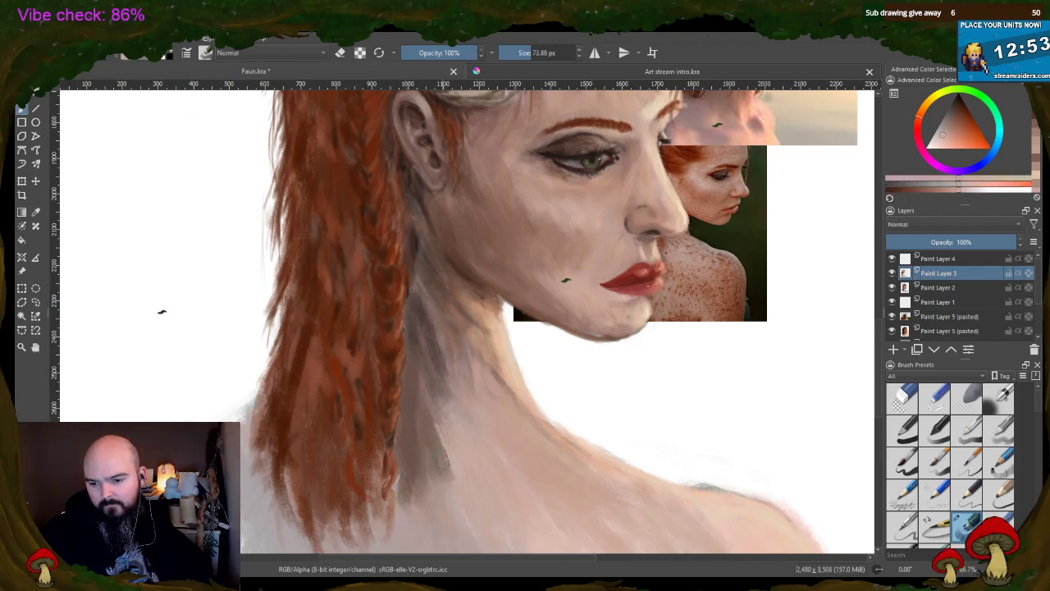
pyautogui.keyDown('ctrl'); pyautogui.click(474, 535); pyautogui.keyUp('ctrl')
pyautogui.moveTo(422, 439); pyautogui.dragTo(410, 501)
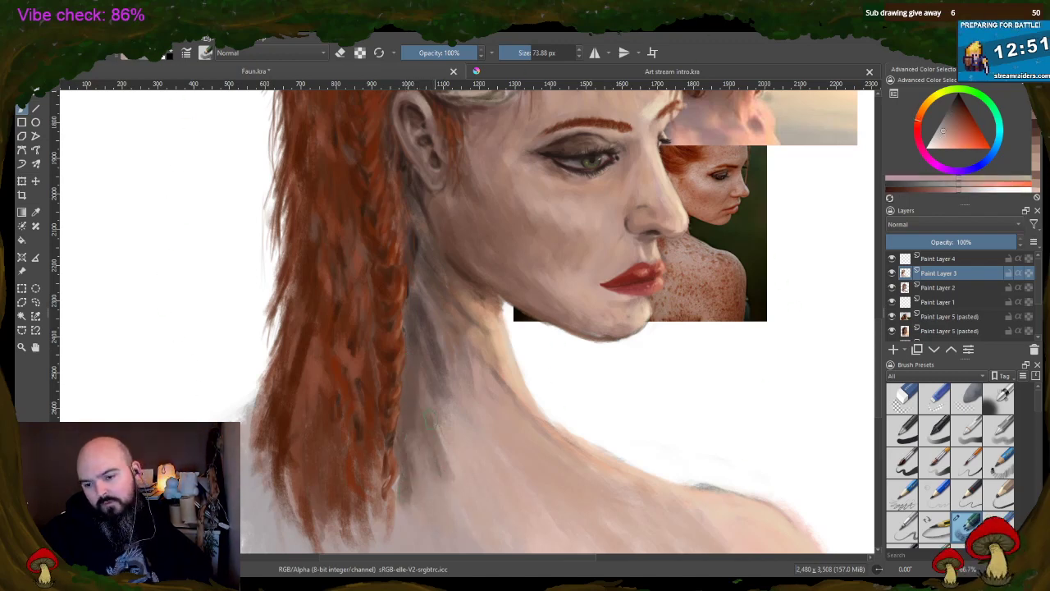
pyautogui.moveTo(435, 426)
pyautogui.mouseDown()
pyautogui.moveTo(457, 459)
pyautogui.moveTo(447, 386)
pyautogui.moveTo(490, 480)
pyautogui.moveTo(429, 495)
pyautogui.moveTo(458, 475)
pyautogui.moveTo(471, 422)
pyautogui.moveTo(495, 402)
pyautogui.moveTo(459, 359)
pyautogui.mouseUp()
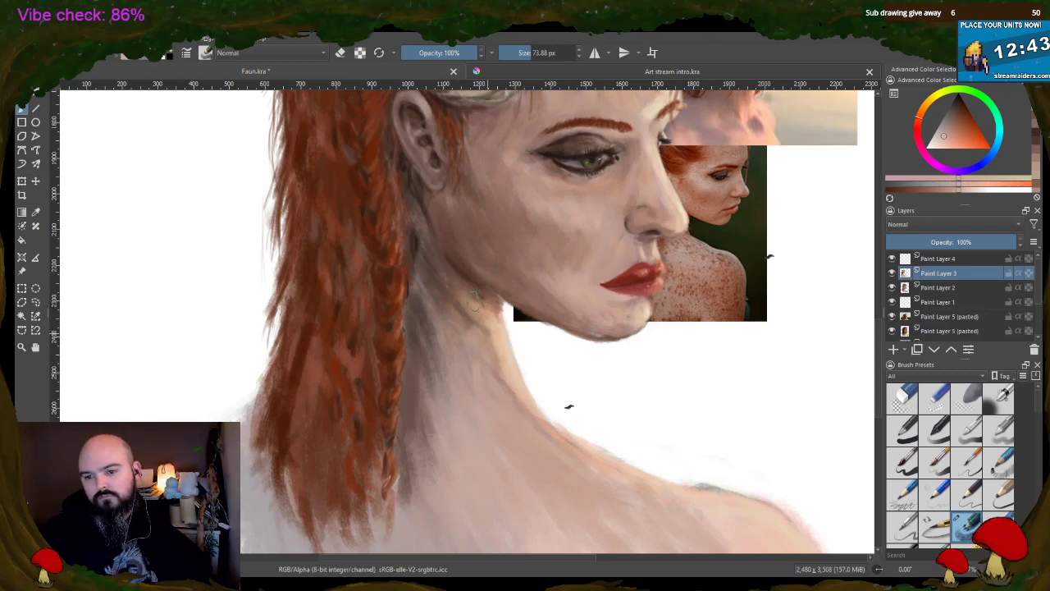
# - Blend the skin from the front of the neck toward the shoulder using lighter tones sampled from the painting
pyautogui.keyDown('ctrl'); pyautogui.click(513, 361); pyautogui.keyUp('ctrl')
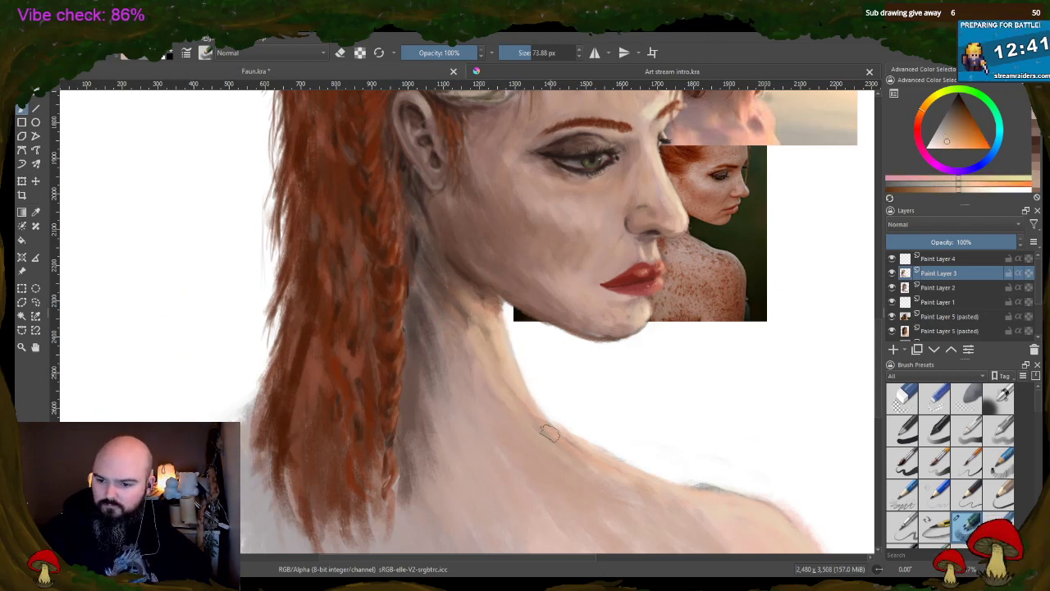
pyautogui.keyDown('ctrl'); pyautogui.click(706, 514); pyautogui.keyUp('ctrl')
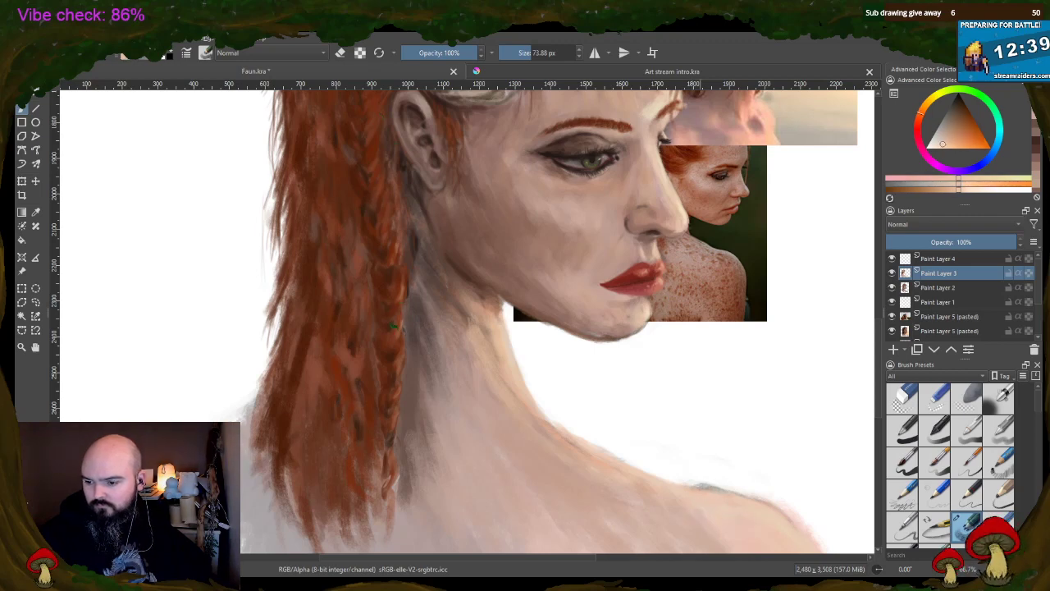
pyautogui.keyDown('ctrl'); pyautogui.click(527, 436); pyautogui.keyUp('ctrl')
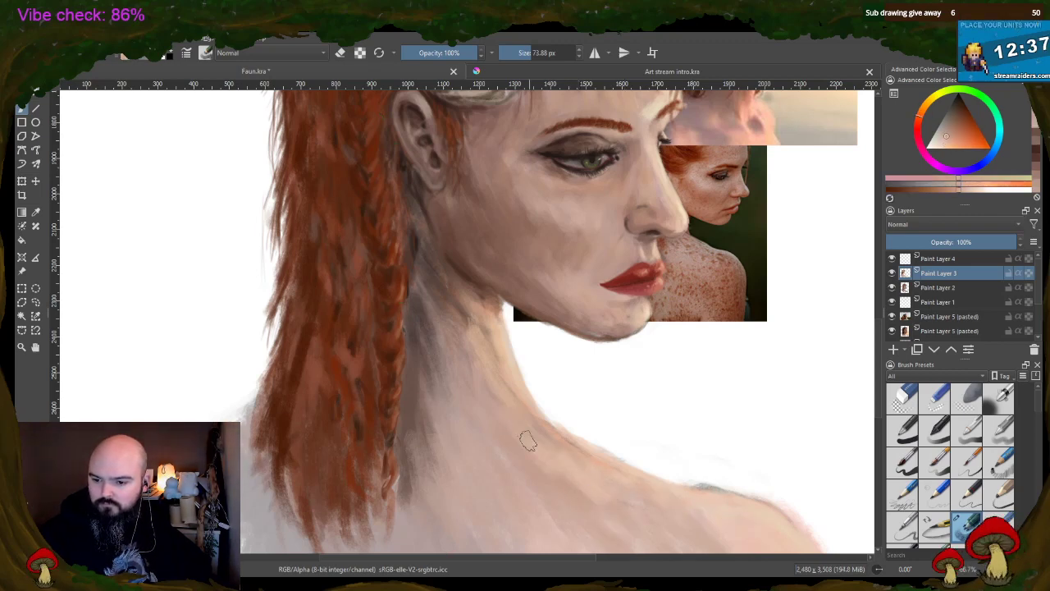
pyautogui.moveTo(472, 385)
pyautogui.mouseDown()
pyautogui.moveTo(438, 369)
pyautogui.moveTo(436, 435)
pyautogui.mouseUp()
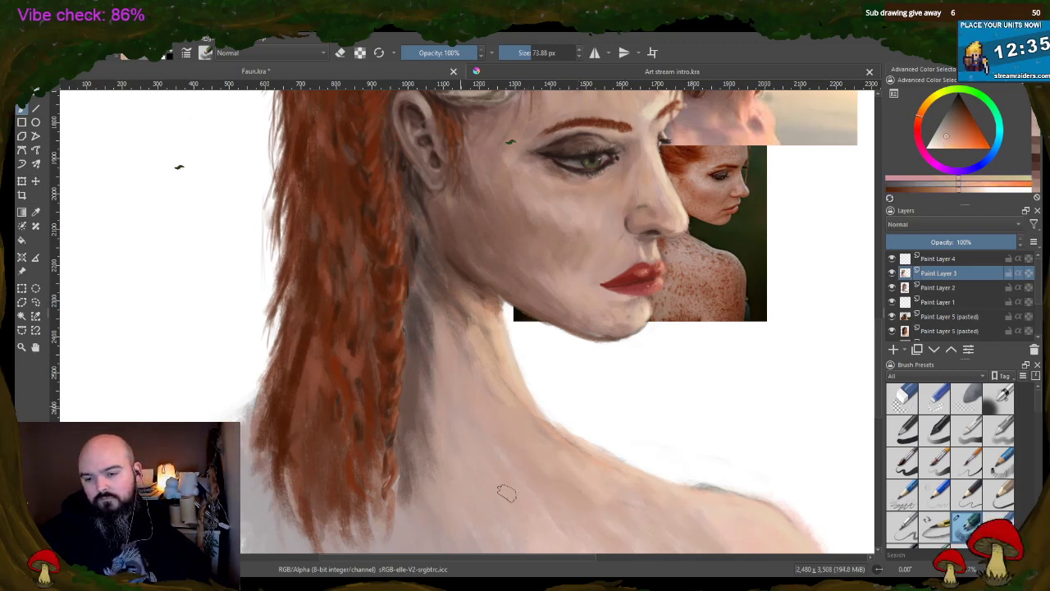
# - Reduce the brush size to 21.90 px and refine the braid with red-brown colours sampled from it
pyautogui.press('[')
pyautogui.press('[')
pyautogui.press('[')
pyautogui.press('[')
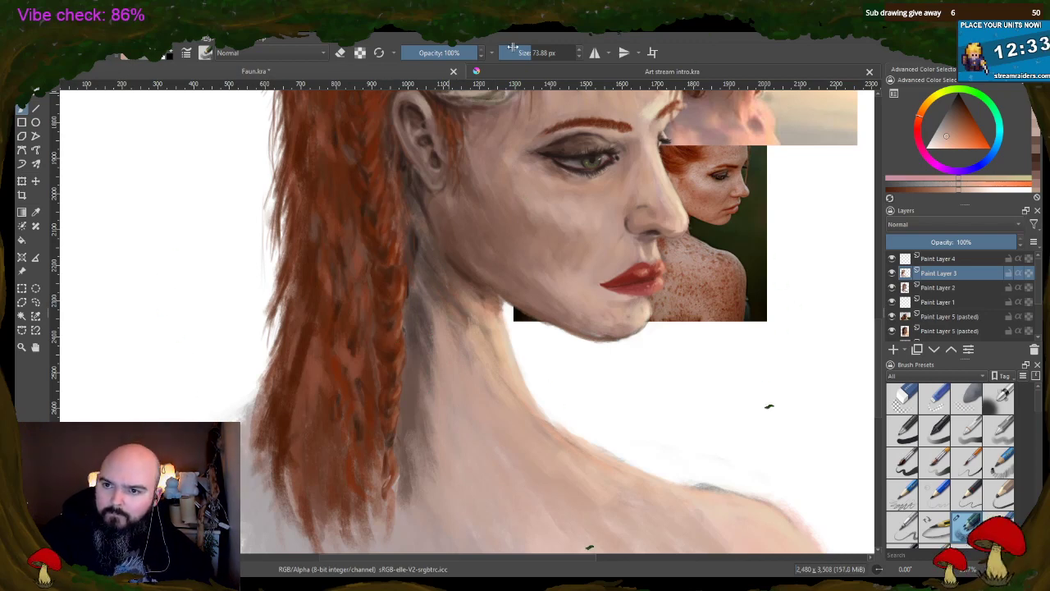
pyautogui.keyDown('ctrl'); pyautogui.click(387, 349); pyautogui.keyUp('ctrl')
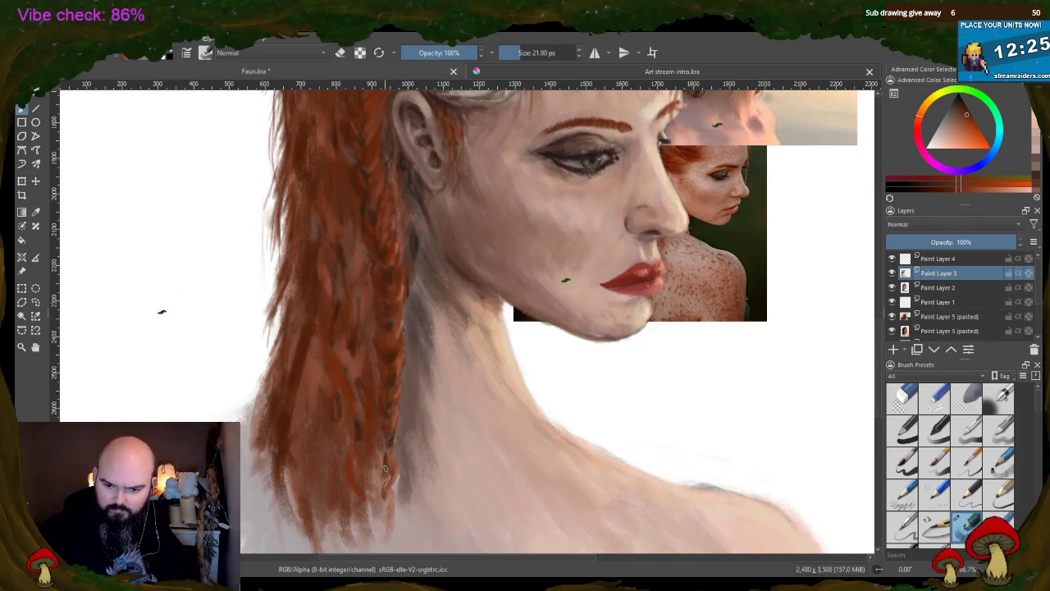
pyautogui.keyDown('ctrl'); pyautogui.click(397, 415); pyautogui.keyUp('ctrl')
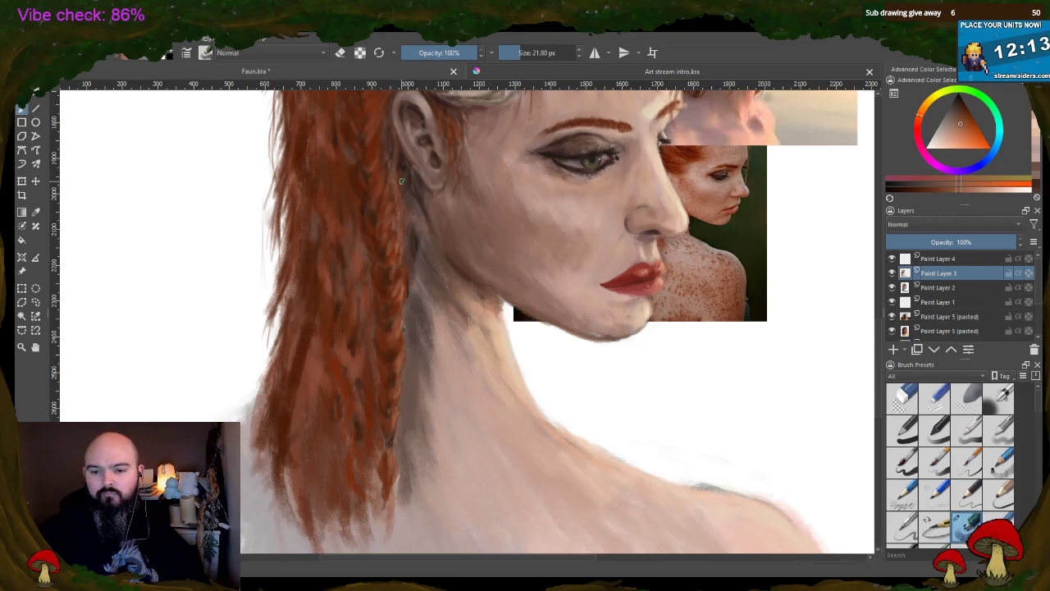
# - Clean up the contour under the chin and jaw by erasing the excess paint on Paint Layer 3 and Paint Layer 2
pyautogui.scroll(-3, 390, 186)
pyautogui.scroll(2, 404, 237)
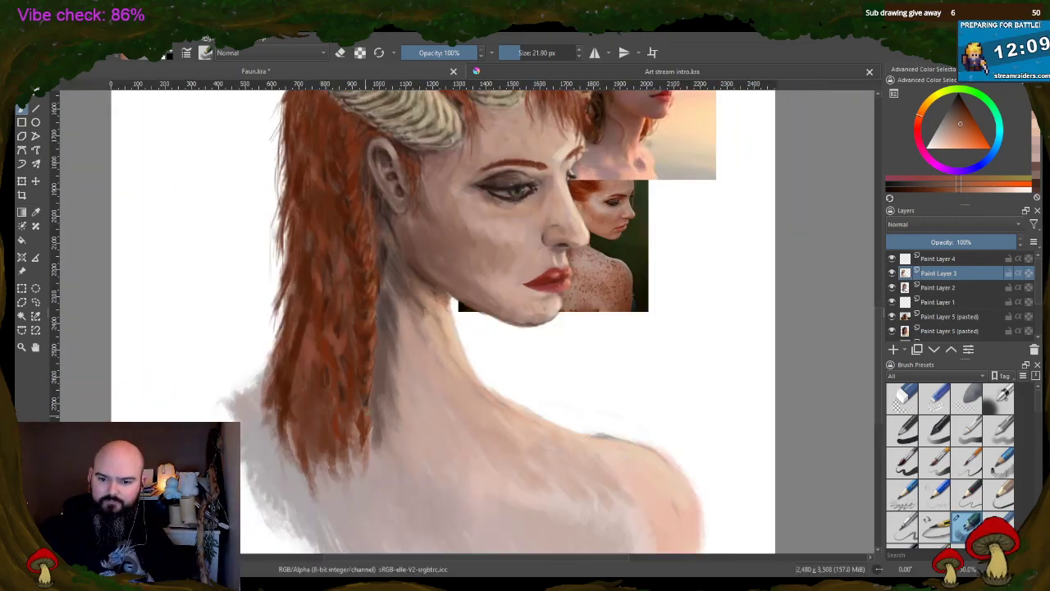
pyautogui.scroll(1, 529, 266)
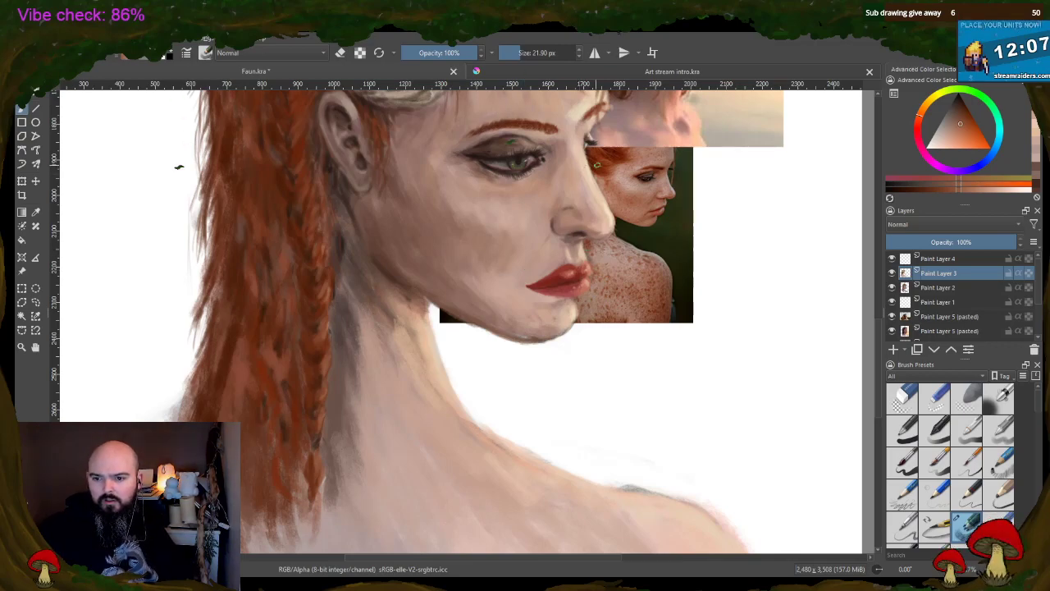
pyautogui.scroll(1, 609, 213)
pyautogui.scroll(-2, 540, 211)
pyautogui.scroll(3, 598, 312)
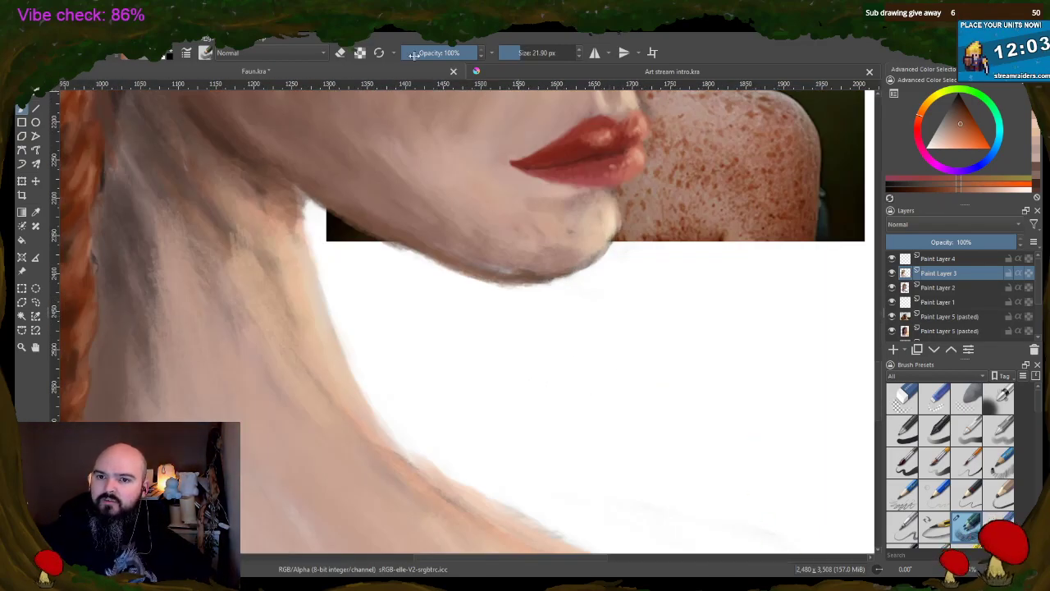
pyautogui.press('e')
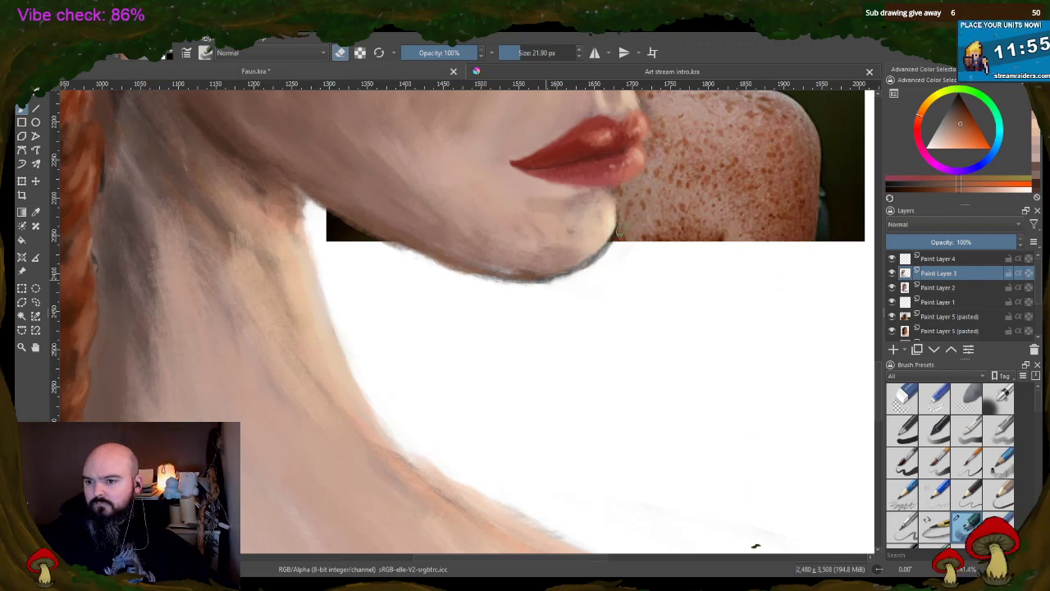
pyautogui.click(936, 289)
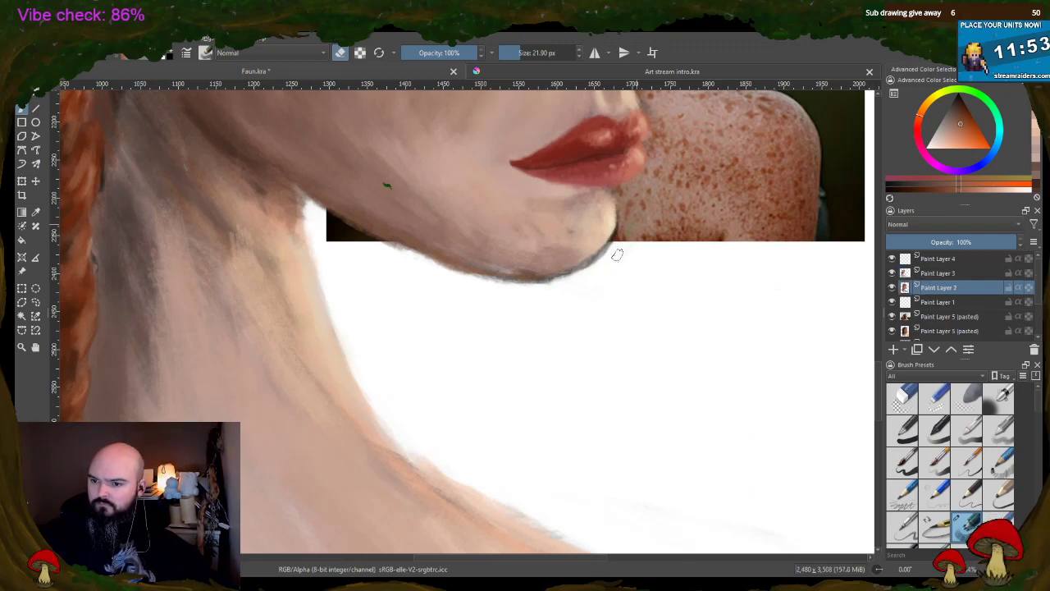
pyautogui.moveTo(613, 250); pyautogui.dragTo(579, 265)
pyautogui.moveTo(616, 232)
pyautogui.mouseDown()
pyautogui.moveTo(564, 276)
pyautogui.moveTo(609, 250)
pyautogui.moveTo(599, 261)
pyautogui.moveTo(503, 286)
pyautogui.moveTo(398, 248)
pyautogui.moveTo(451, 272)
pyautogui.moveTo(406, 258)
pyautogui.moveTo(396, 234)
pyautogui.mouseUp()
# - On Paint Layer 3, define the rear jawline above the neck with strokes of a sampled dark brown shadow colour
pyautogui.scroll(-5, 397, 234)
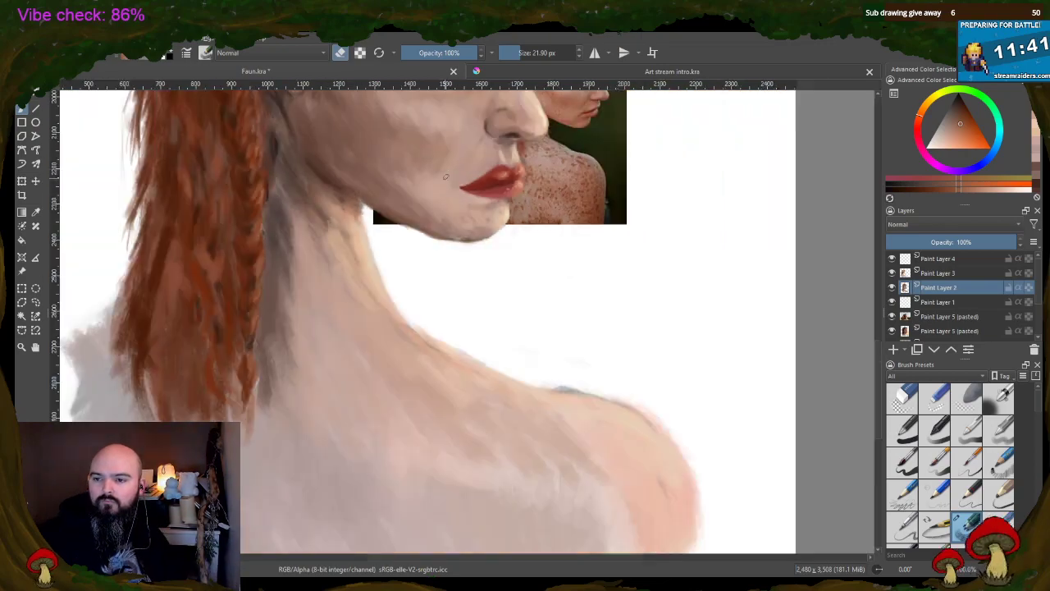
pyautogui.scroll(2, 514, 123)
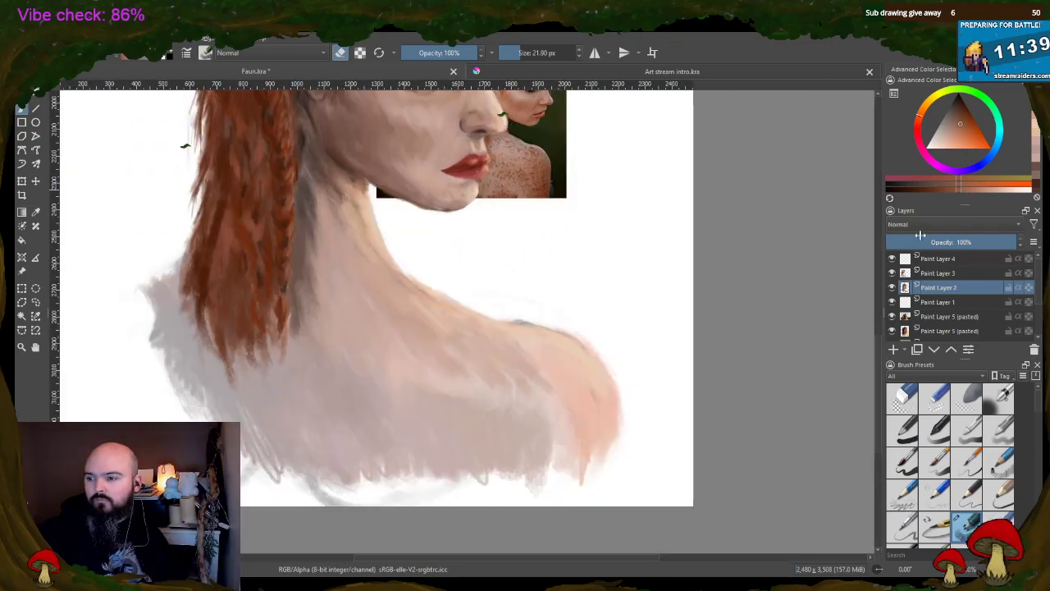
pyautogui.moveTo(880, 341); pyautogui.dragTo(879, 302)
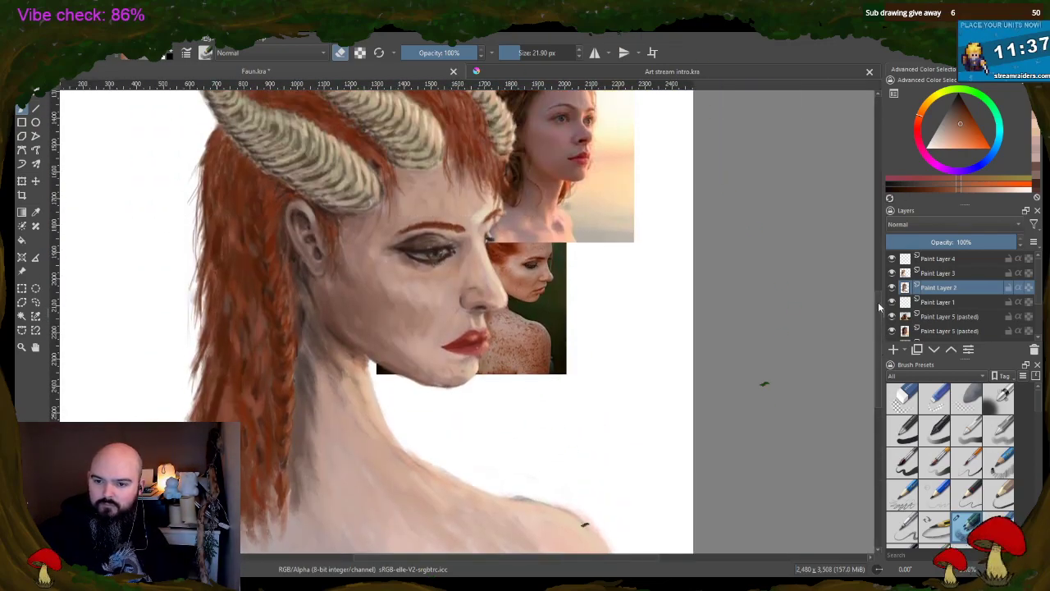
pyautogui.scroll(1, 342, 364)
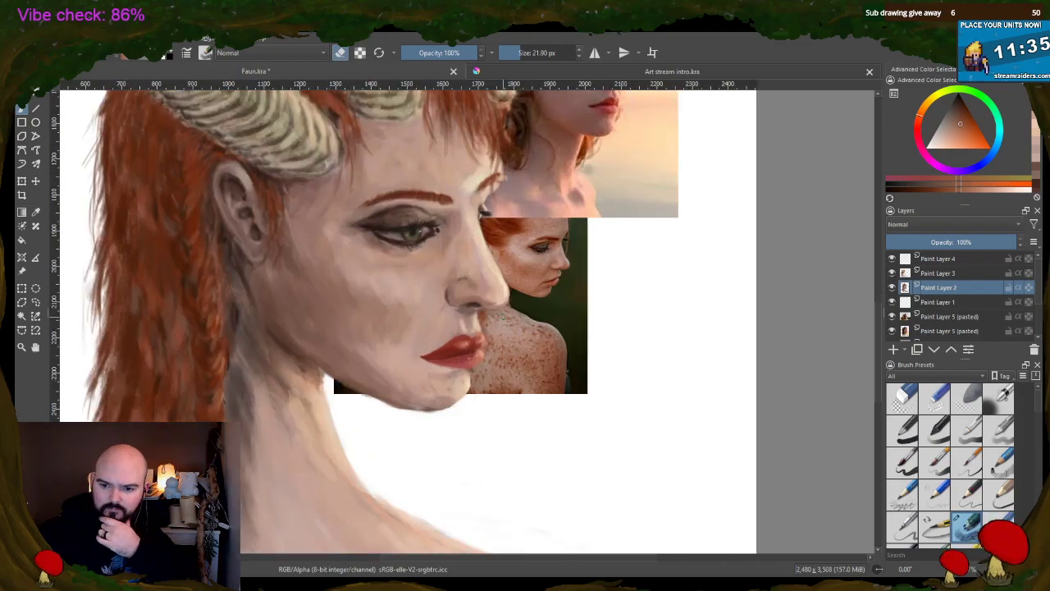
pyautogui.scroll(1, 392, 427)
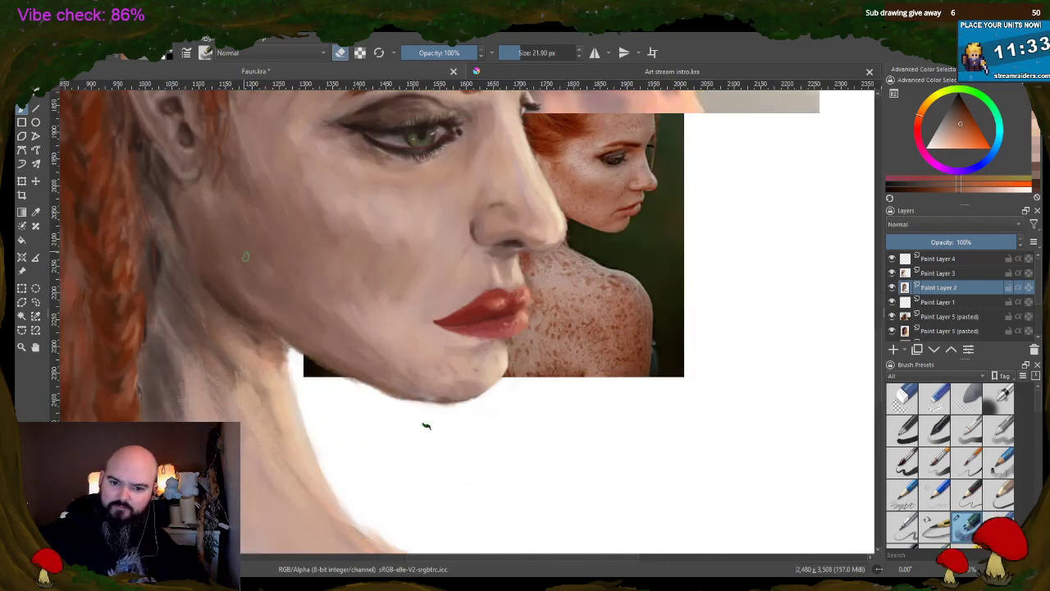
pyautogui.press('pageup')
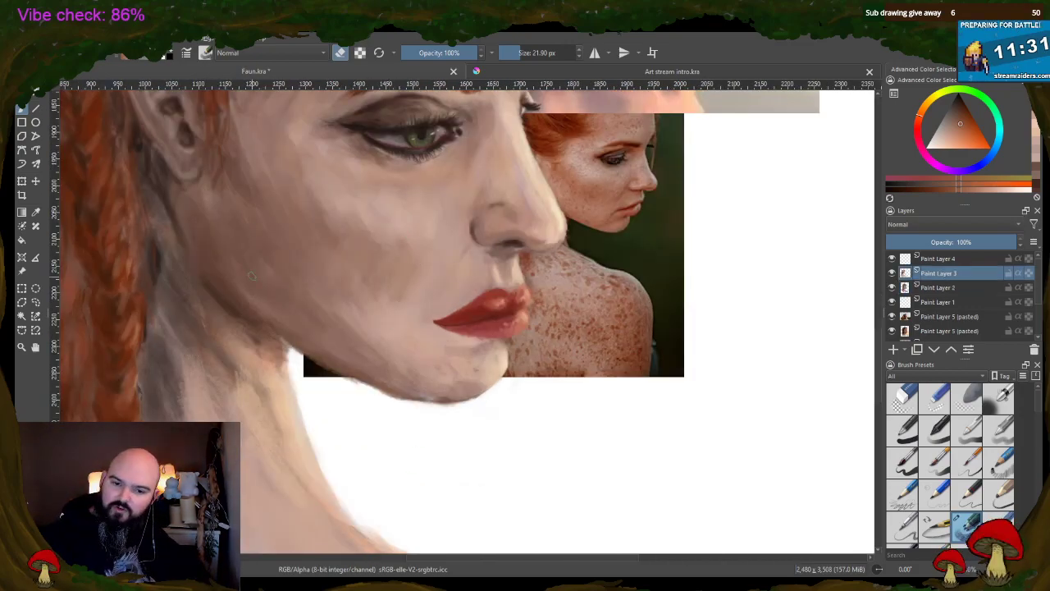
pyautogui.press('e')
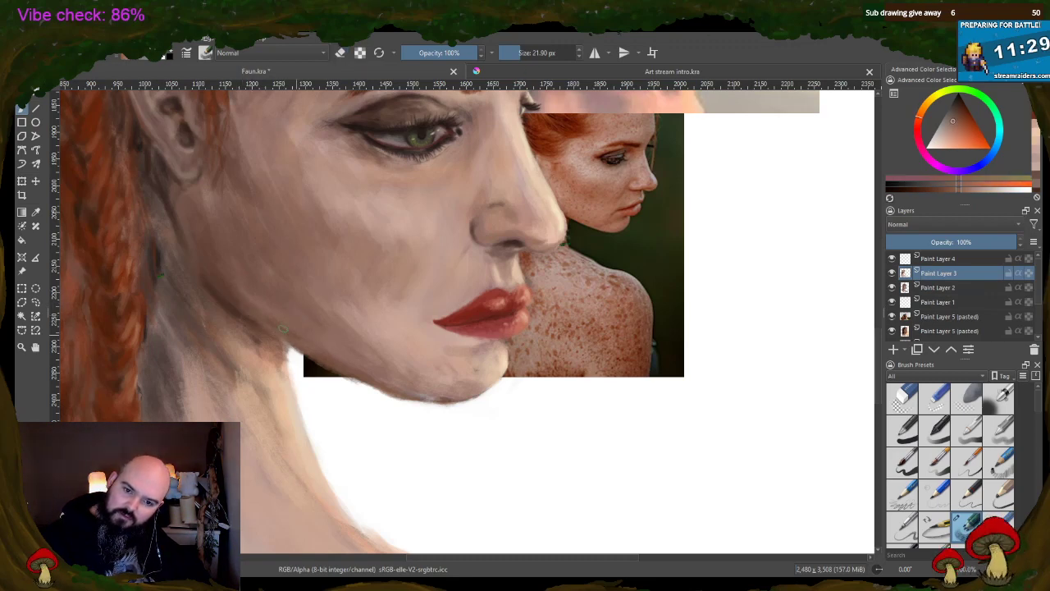
pyautogui.keyDown('ctrl'); pyautogui.click(246, 324); pyautogui.keyUp('ctrl')
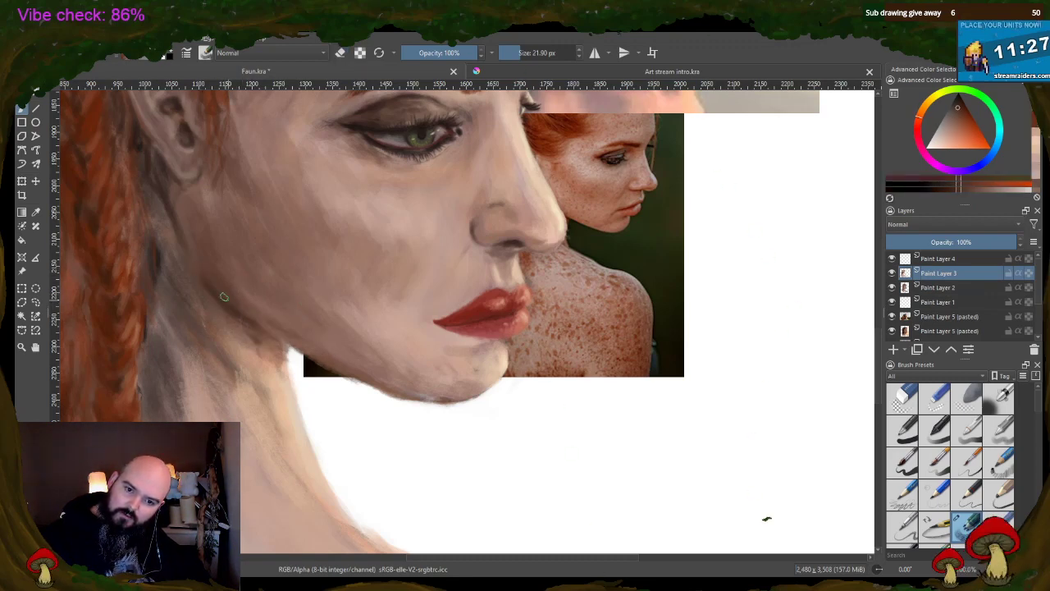
pyautogui.moveTo(243, 318); pyautogui.dragTo(297, 354)
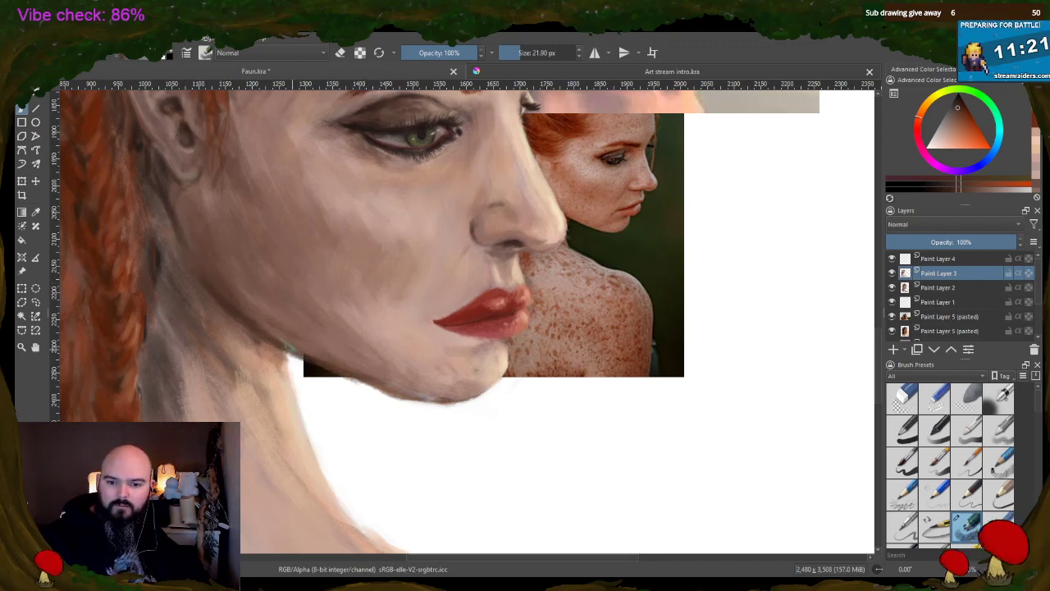
# - Blend the shading along the lower jaw toward the chin and lower cheek with sampled skin tones
pyautogui.keyDown('ctrl'); pyautogui.click(331, 366); pyautogui.keyUp('ctrl')
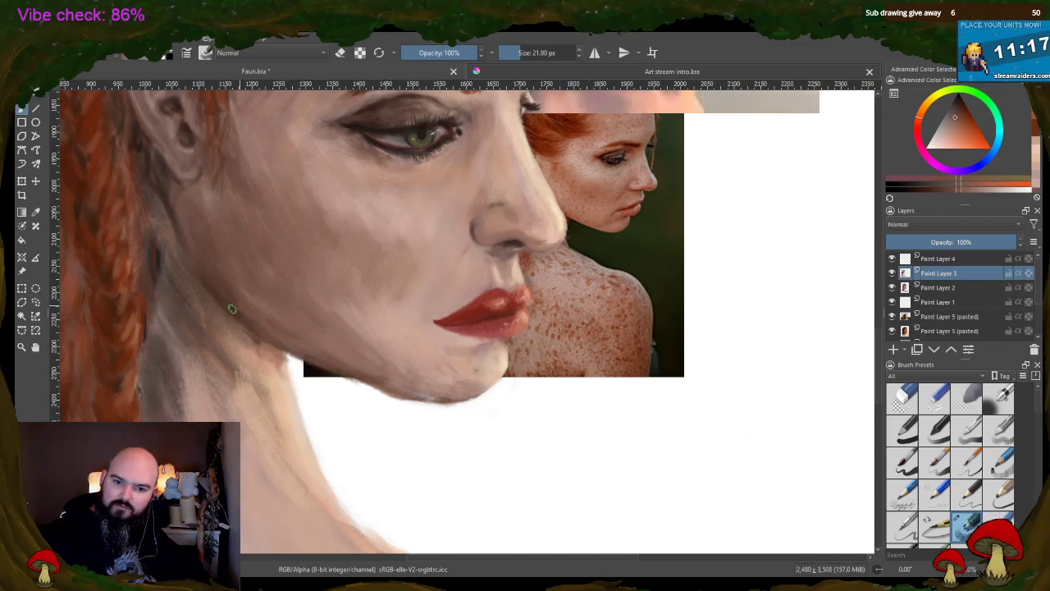
pyautogui.keyDown('ctrl'); pyautogui.click(234, 283); pyautogui.keyUp('ctrl')
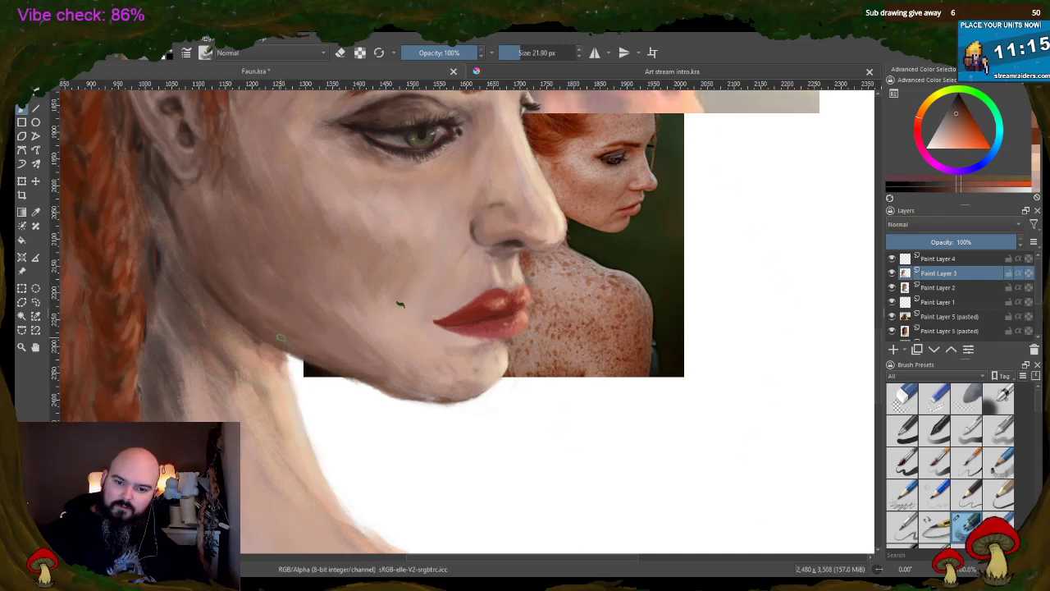
pyautogui.moveTo(366, 378); pyautogui.dragTo(400, 388)
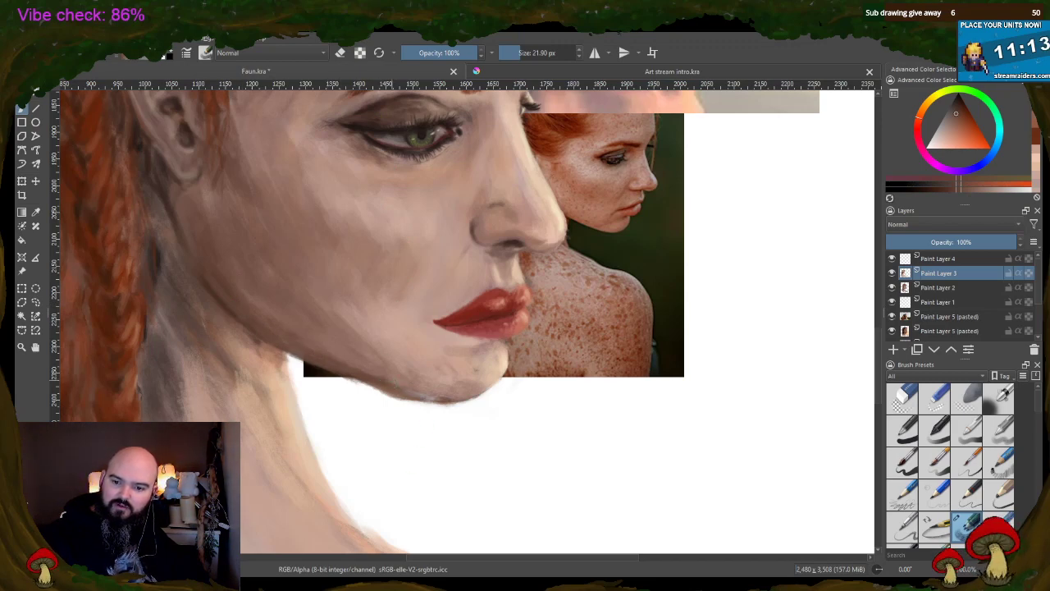
pyautogui.keyDown('ctrl'); pyautogui.click(386, 383); pyautogui.keyUp('ctrl')
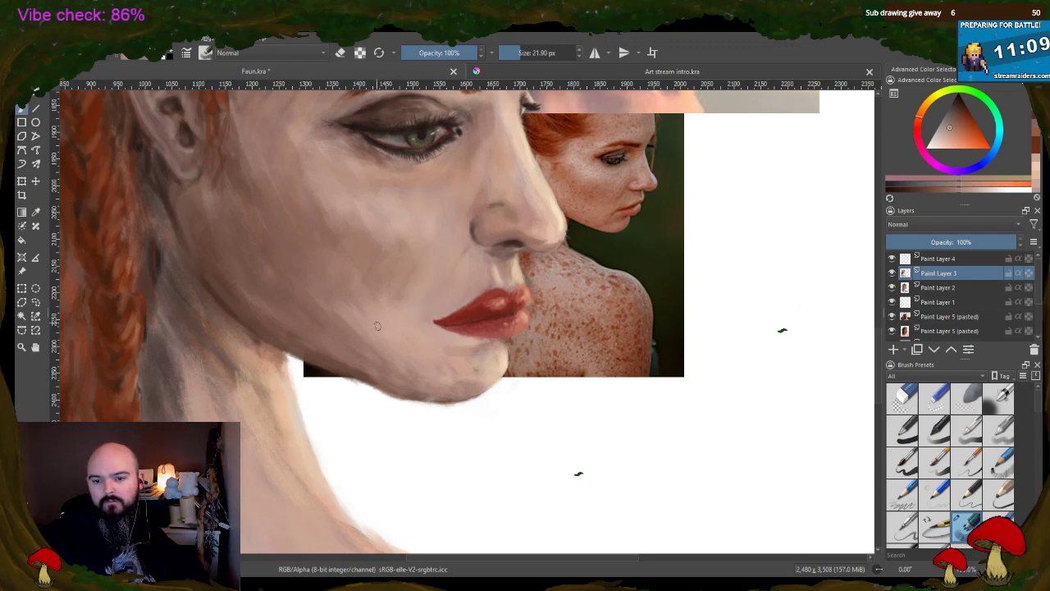
pyautogui.keyDown('ctrl'); pyautogui.click(441, 354); pyautogui.keyUp('ctrl')
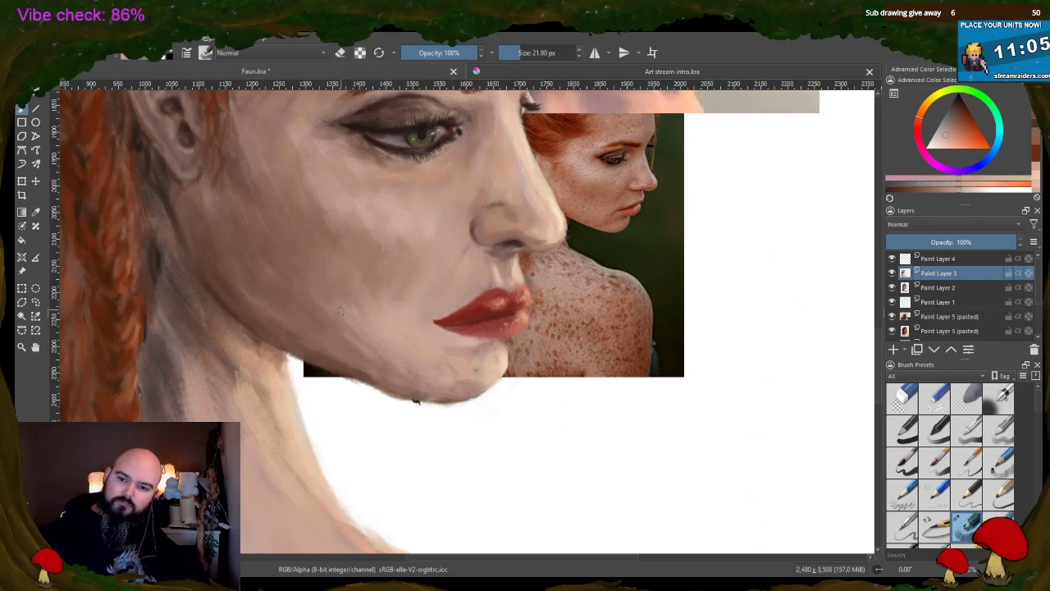
# - Blend the shading of the cheek, nose wing and mouth area on Paint Layer 3 with skin tones sampled from the face
pyautogui.keyDown('ctrl'); pyautogui.click(302, 309); pyautogui.keyUp('ctrl')
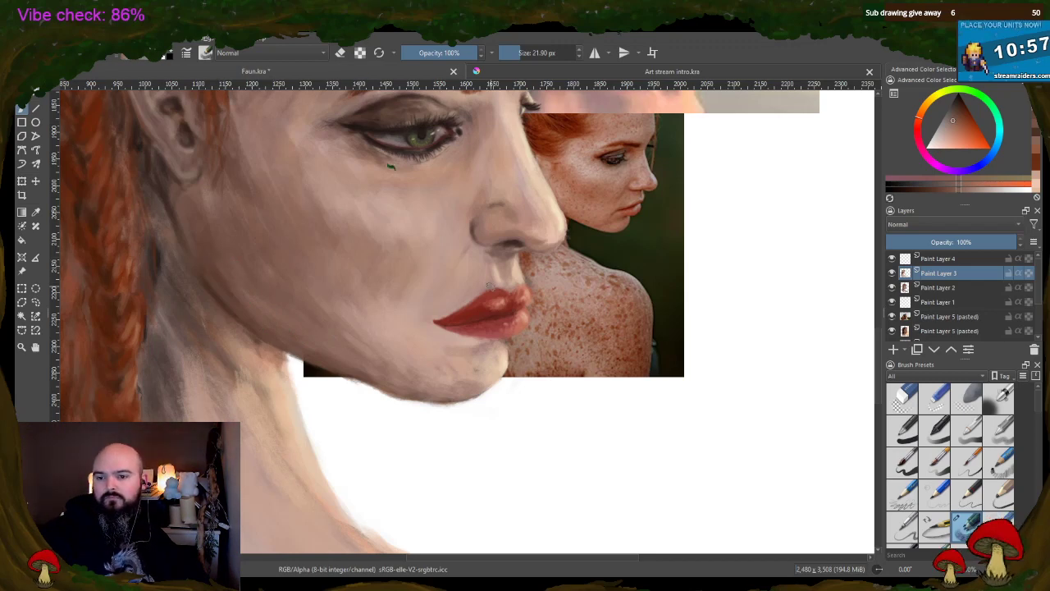
pyautogui.keyDown('ctrl'); pyautogui.click(507, 210); pyautogui.keyUp('ctrl')
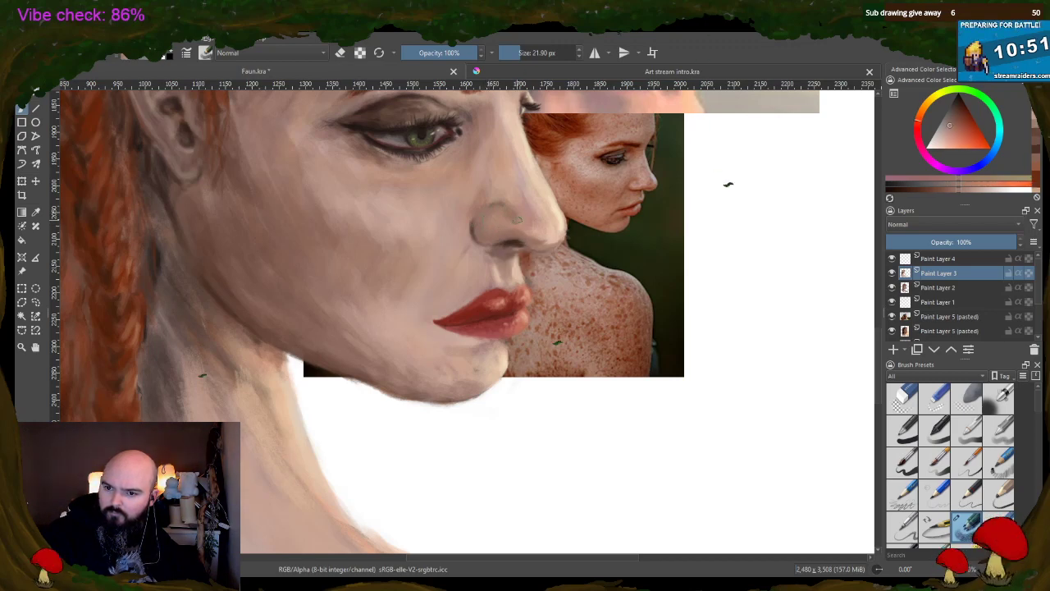
pyautogui.keyDown('ctrl'); pyautogui.click(517, 209); pyautogui.keyUp('ctrl')
pyautogui.keyDown('ctrl'); pyautogui.click(528, 230); pyautogui.keyUp('ctrl')
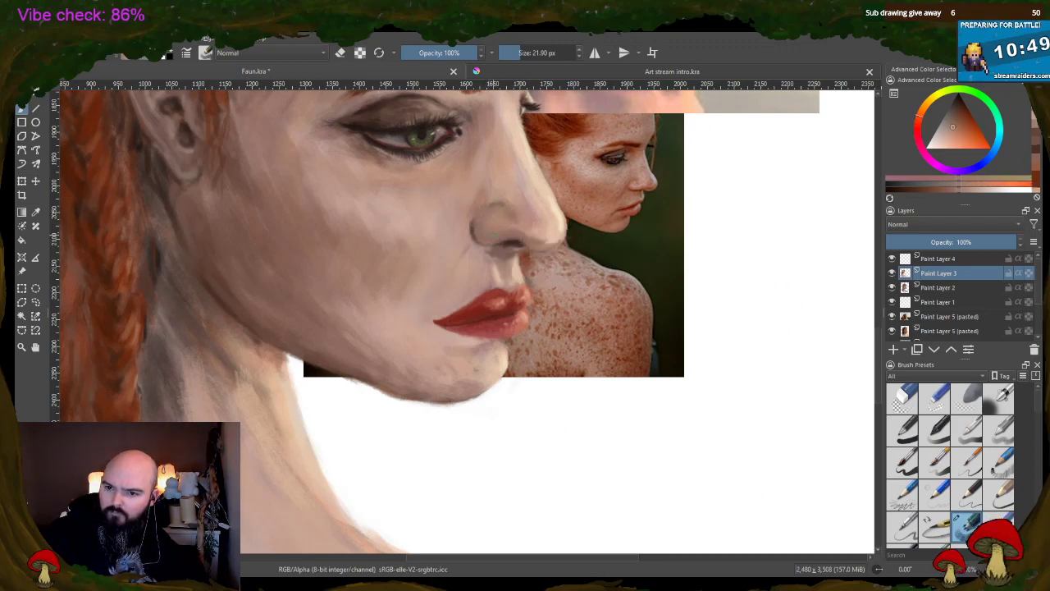
pyautogui.keyDown('ctrl'); pyautogui.click(507, 245); pyautogui.keyUp('ctrl')
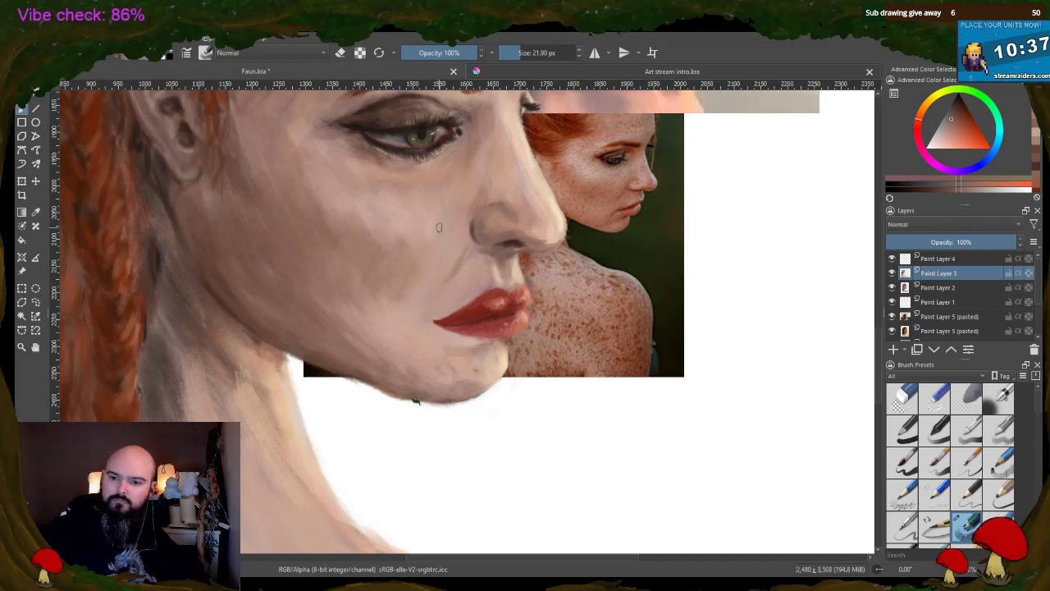
pyautogui.keyDown('ctrl'); pyautogui.click(453, 253); pyautogui.keyUp('ctrl')
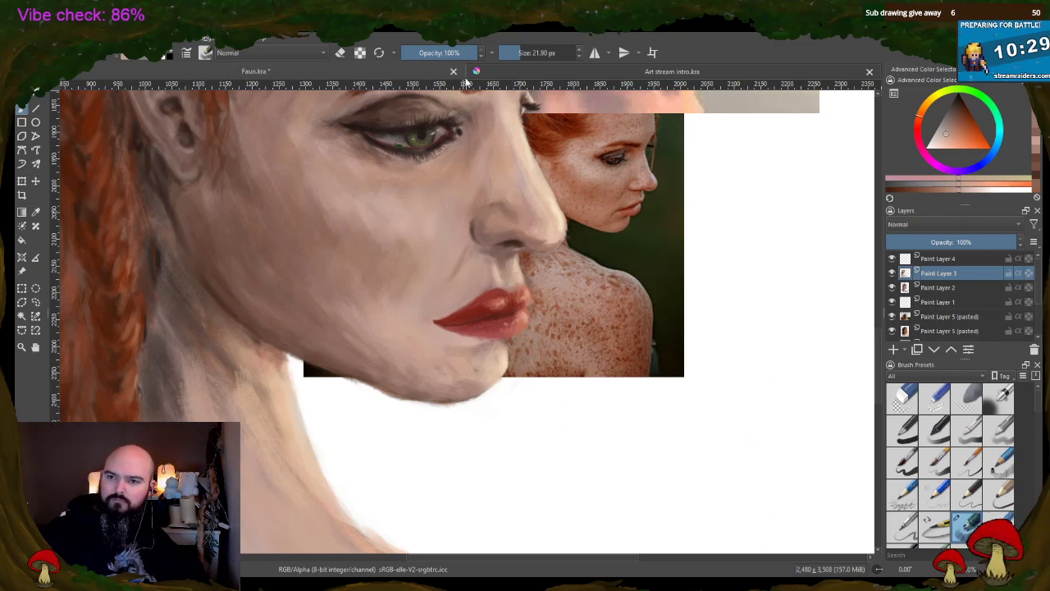
# - Lower the brush opacity to 54% and soften the shading along the nose with sampled skin tones
pyautogui.press('i')
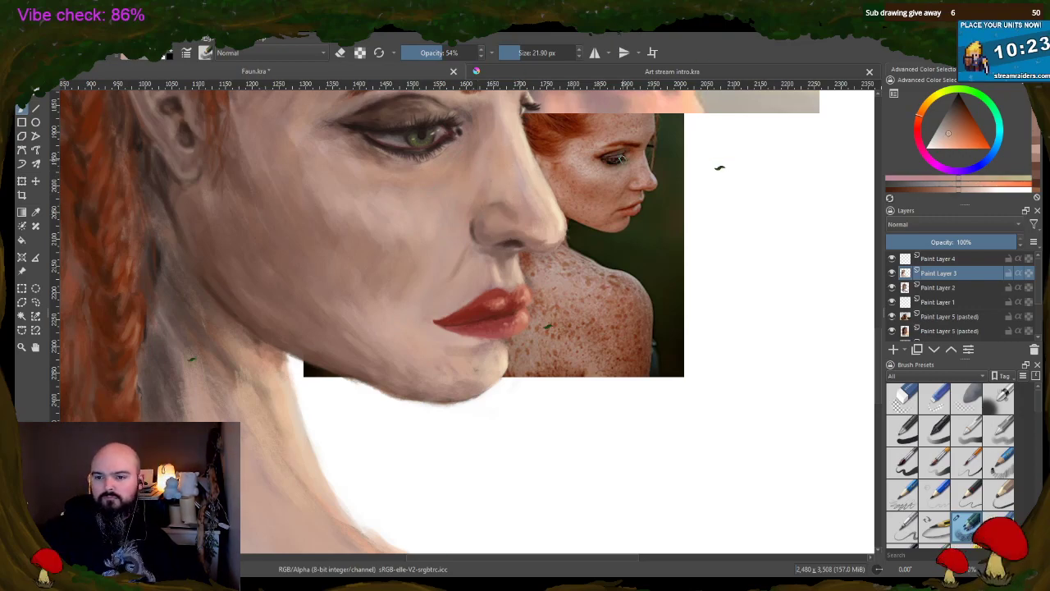
pyautogui.press('-')
pyautogui.press('-')
pyautogui.scroll(4, 556, 144)
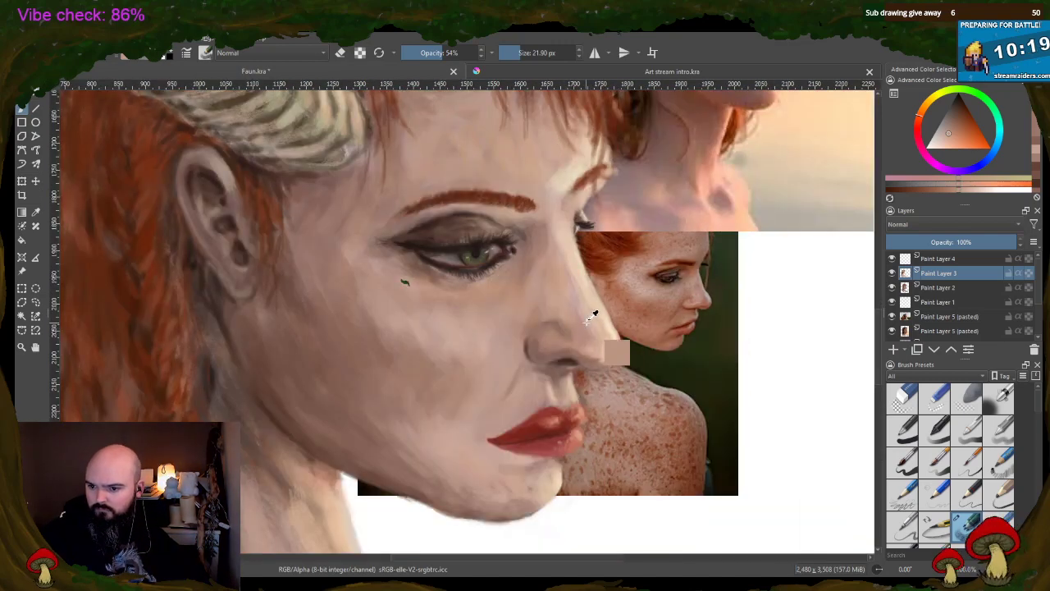
pyautogui.keyDown('ctrl'); pyautogui.click(624, 351); pyautogui.keyUp('ctrl')
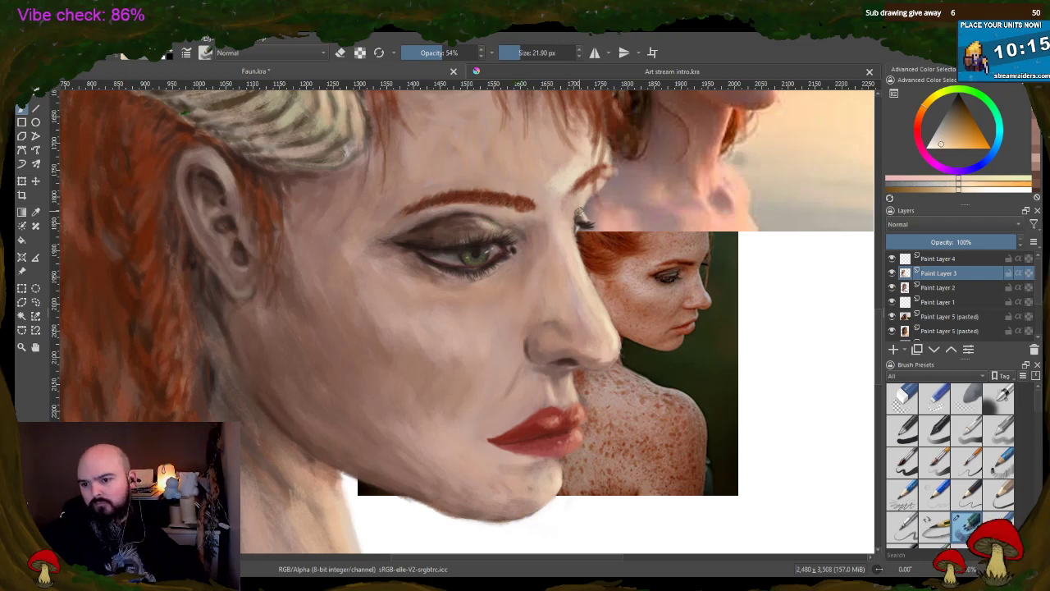
# - Refine the eyebrows and a loose hair strand over the far brow using a 3.65 px brush with sampled red-brown and skin colours
pyautogui.keyDown('ctrl'); pyautogui.click(511, 194); pyautogui.keyUp('ctrl')
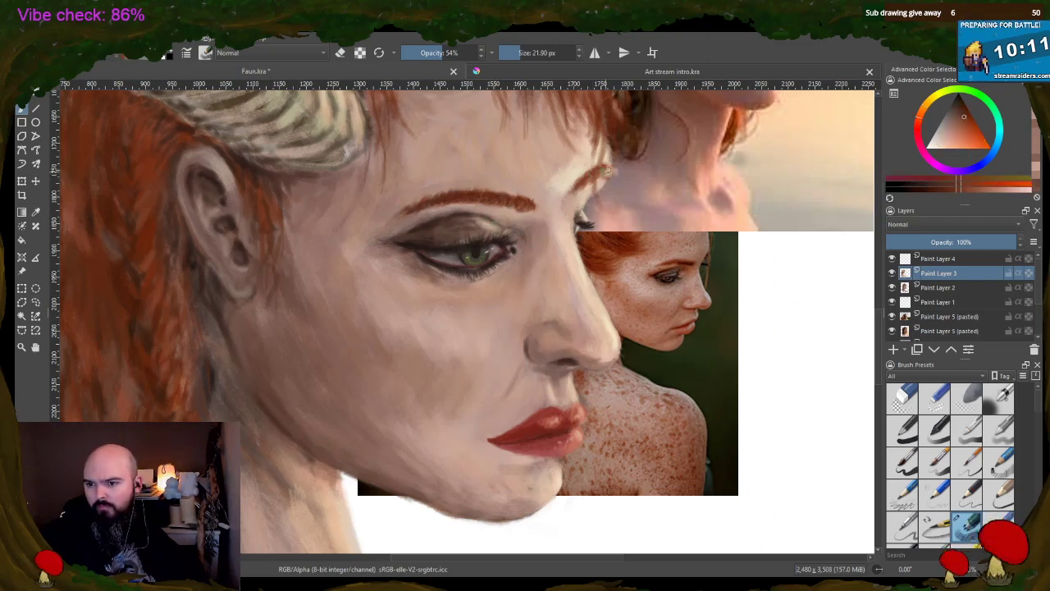
pyautogui.keyDown('ctrl'); pyautogui.scroll(2, 614, 143); pyautogui.keyUp('ctrl')
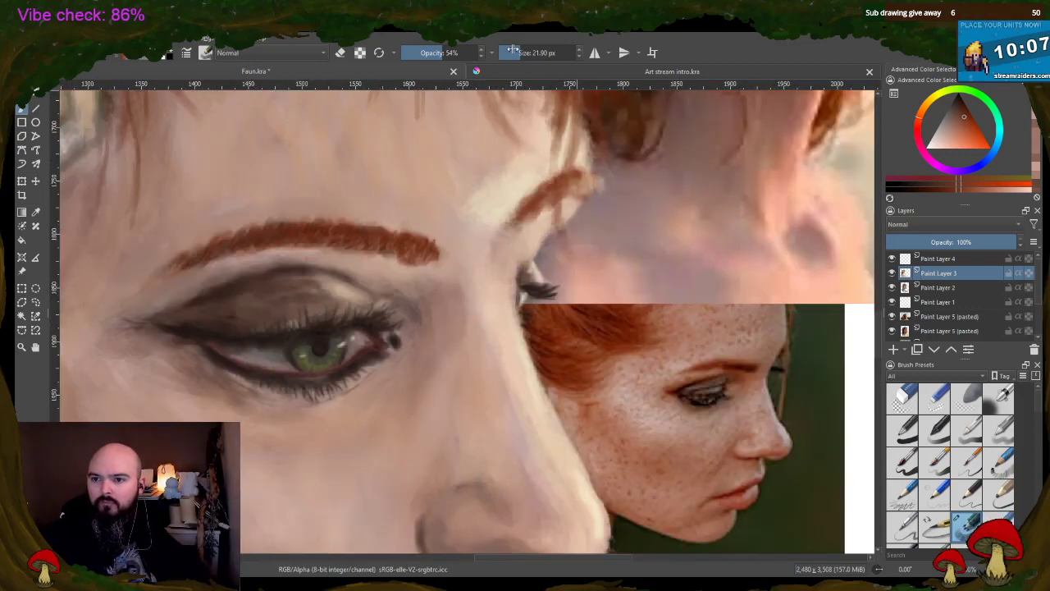
pyautogui.click(500, 52)
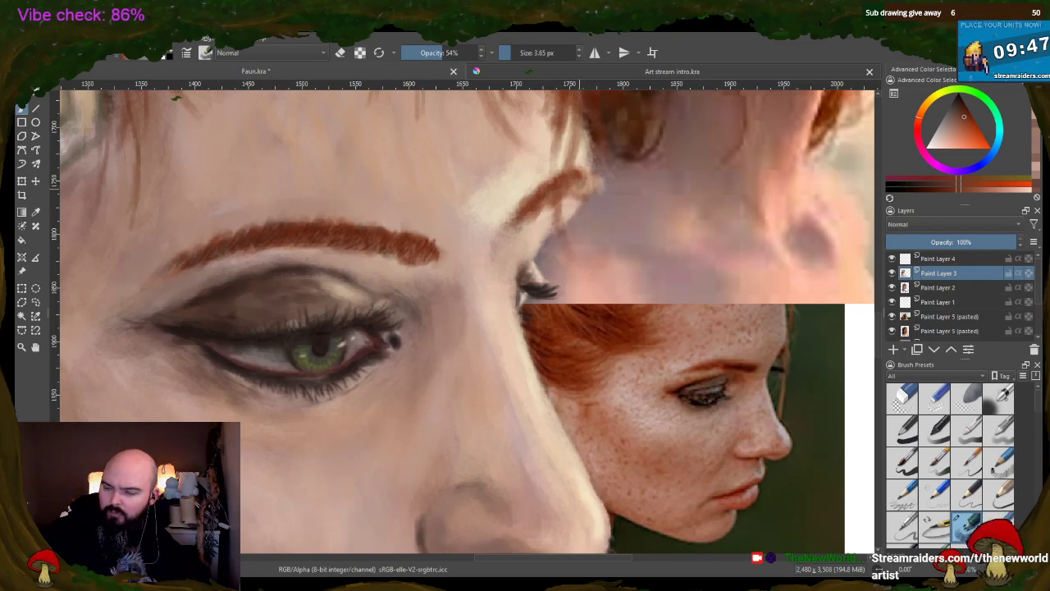
pyautogui.keyDown('ctrl'); pyautogui.click(313, 237); pyautogui.keyUp('ctrl')
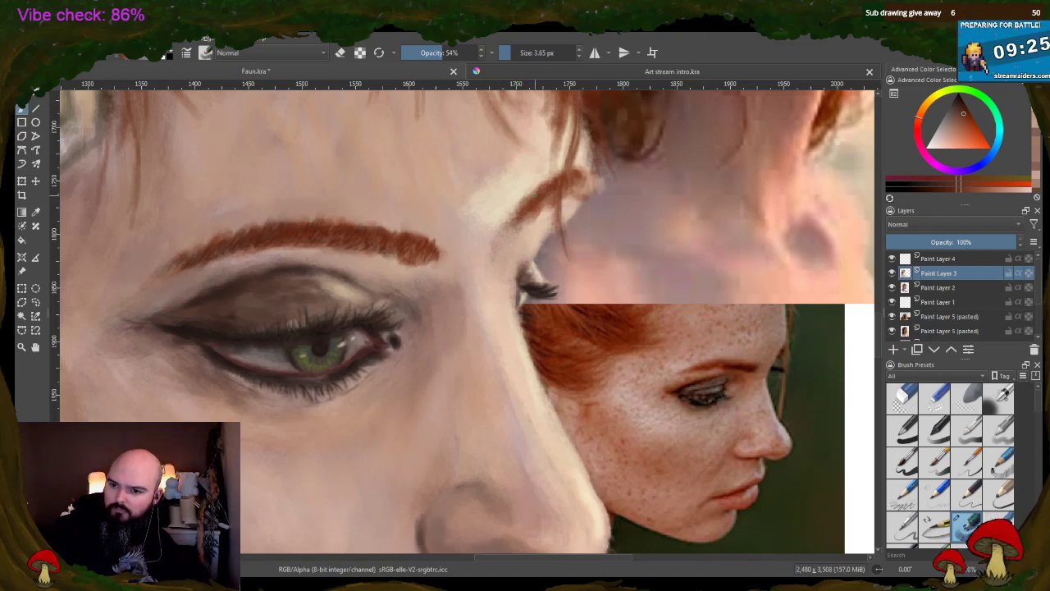
pyautogui.keyDown('ctrl'); pyautogui.click(503, 237); pyautogui.keyUp('ctrl')
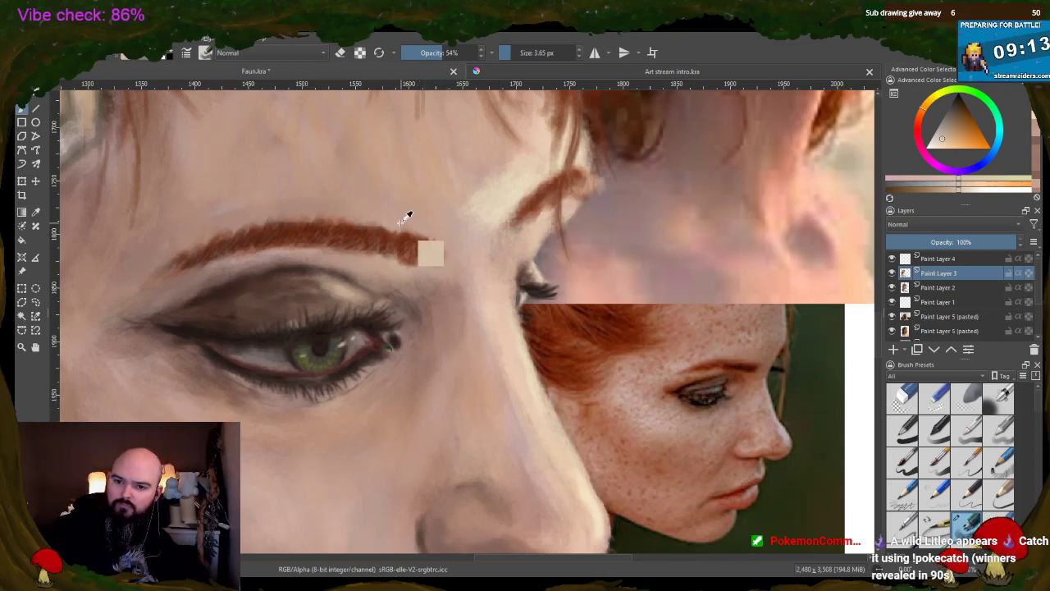
pyautogui.keyDown('ctrl'); pyautogui.click(526, 186); pyautogui.keyUp('ctrl')
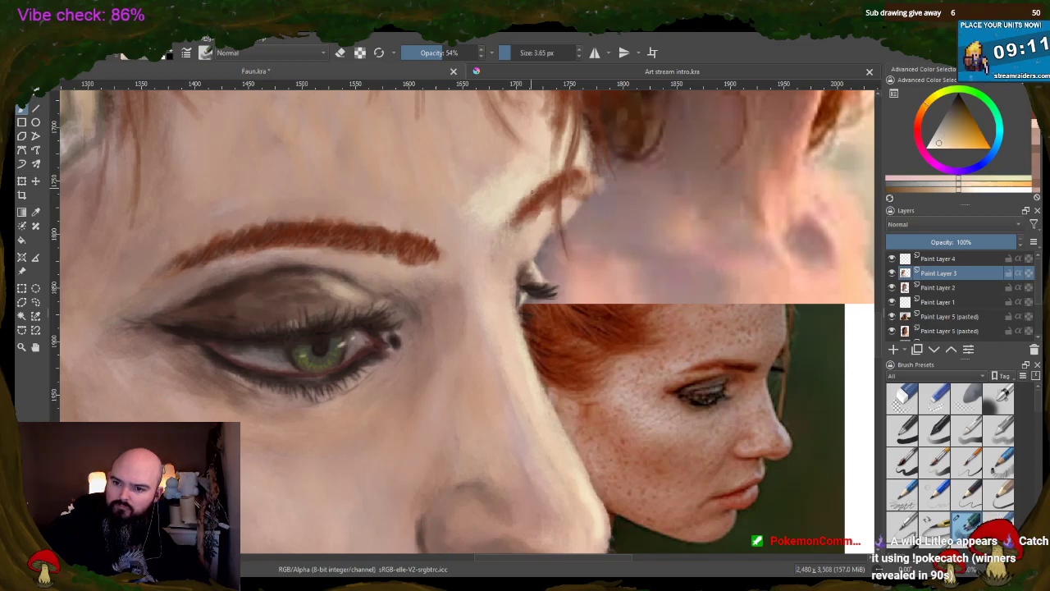
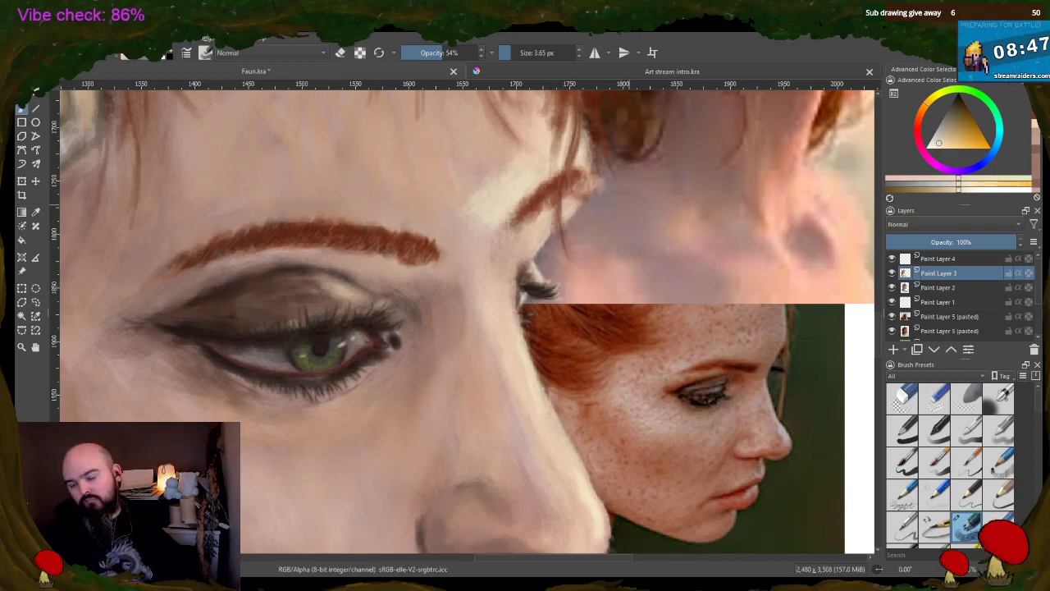
# - Reduce the brush size to 2.00 px and paint small near-white highlights at the inner corner of the green eye
pyautogui.press('-')
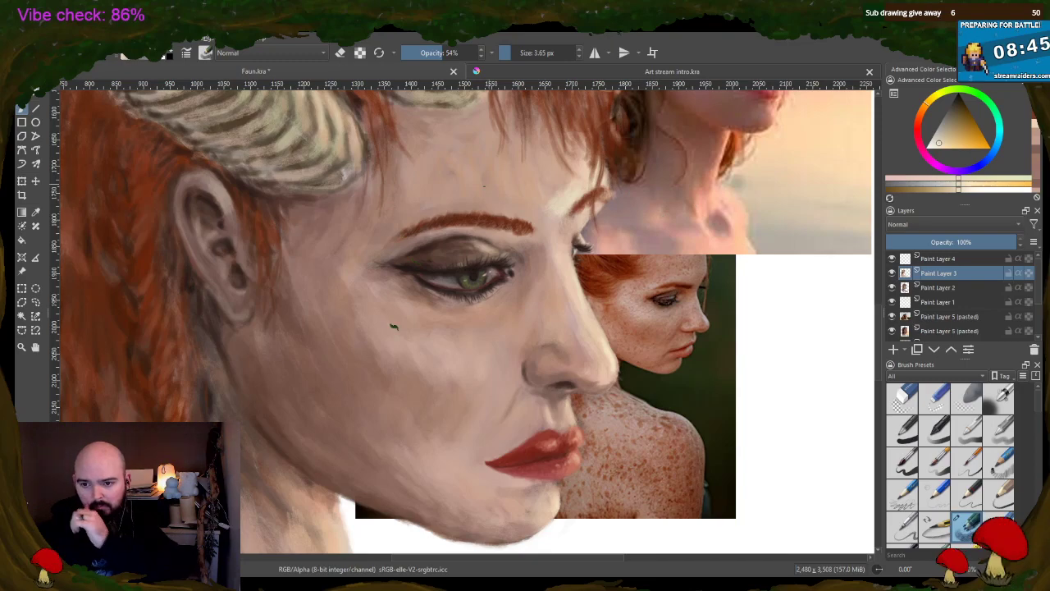
pyautogui.press('+')
pyautogui.press('+')
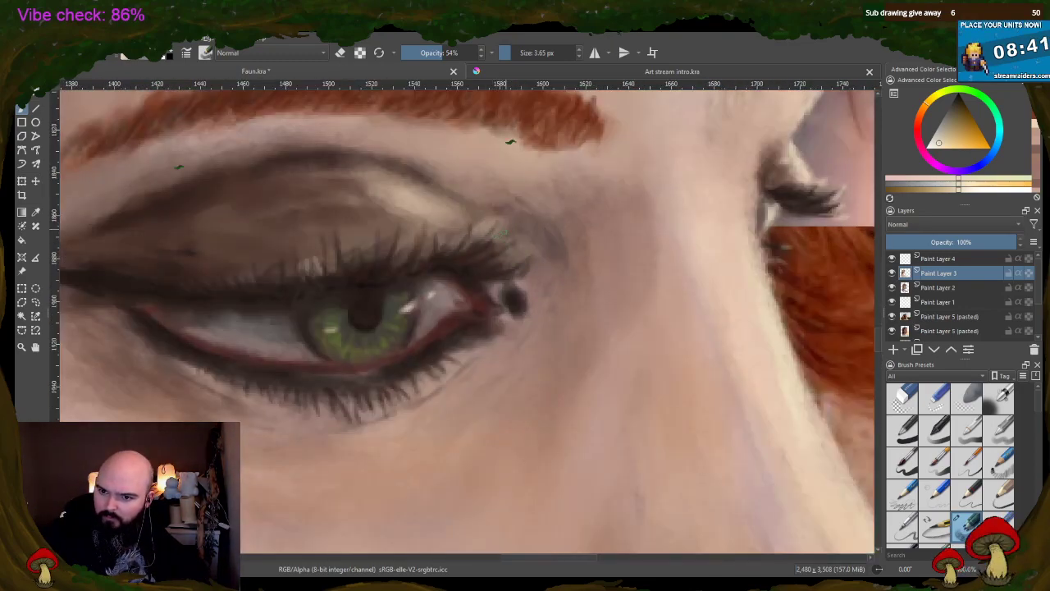
pyautogui.press('[')
pyautogui.press('[')
pyautogui.press('[')
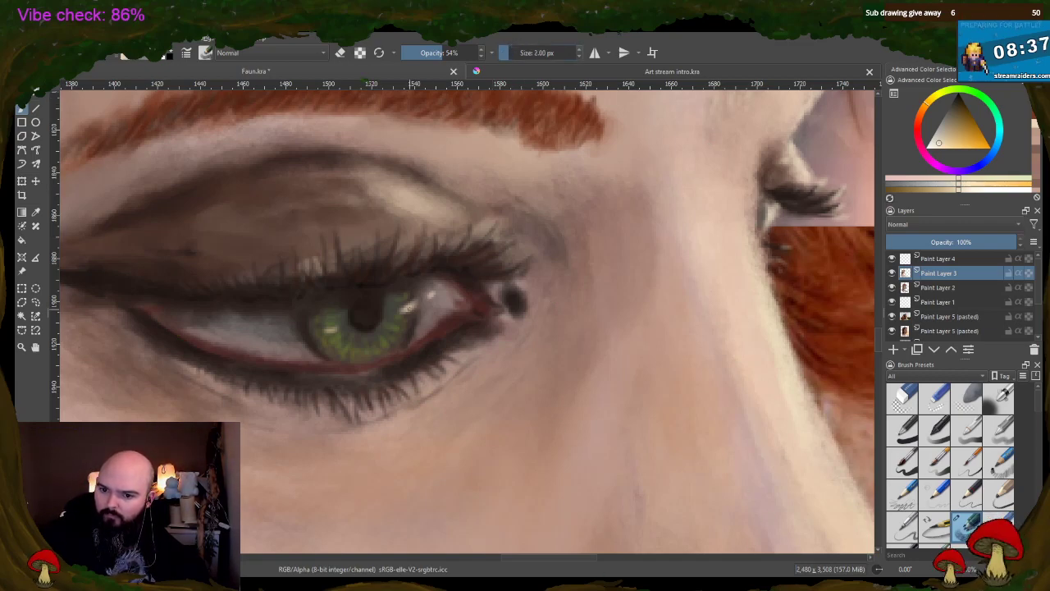
pyautogui.keyDown('ctrl'); pyautogui.click(408, 306); pyautogui.keyUp('ctrl')
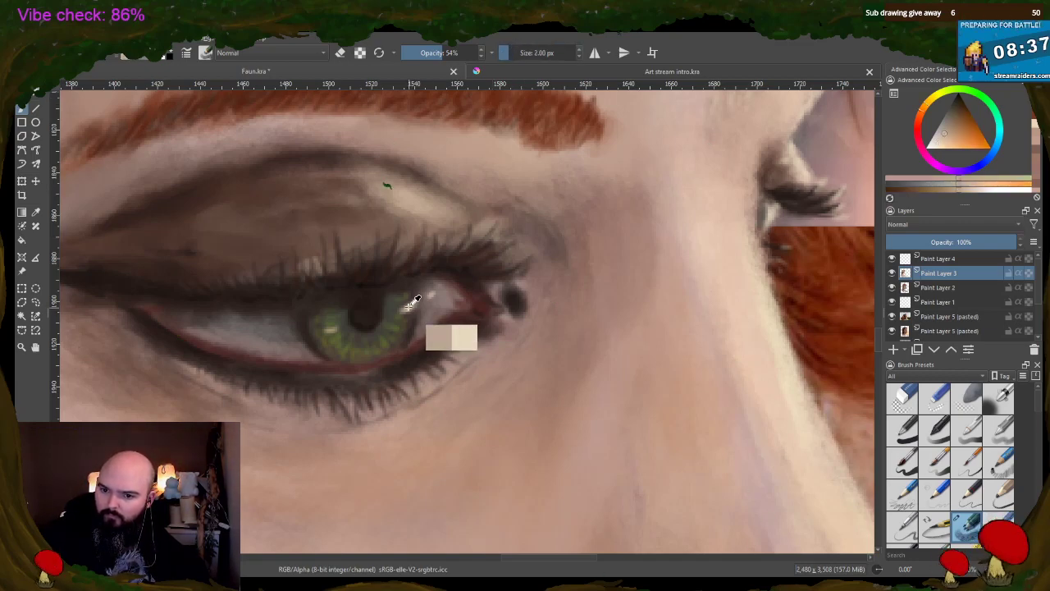
pyautogui.click(929, 145)
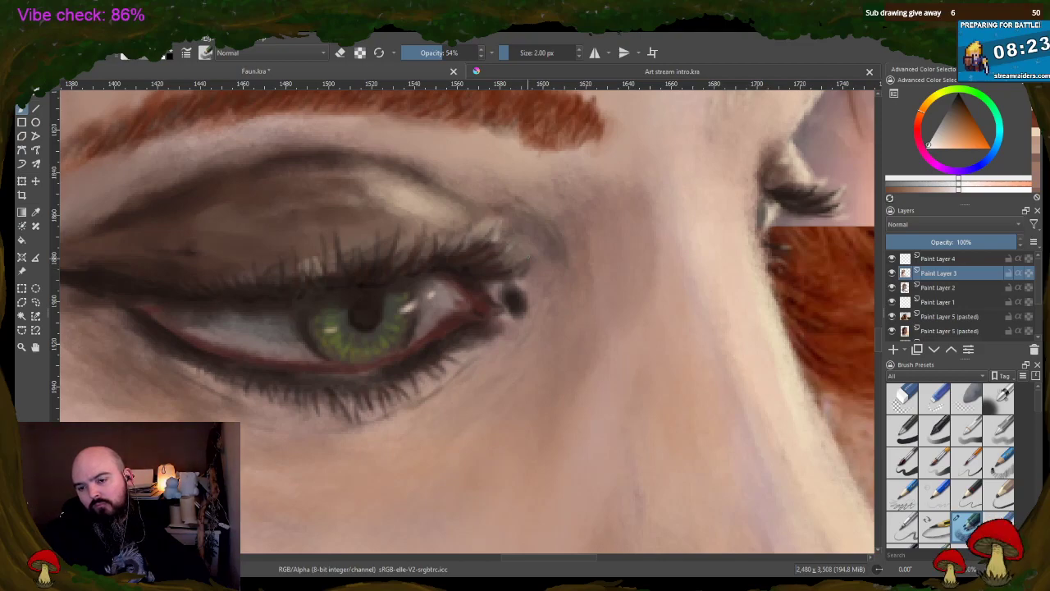
# - Set the brush size to 1.16 px and add fine near-white highlights along the upper eyelashes
pyautogui.scroll(-5, 580, 184)
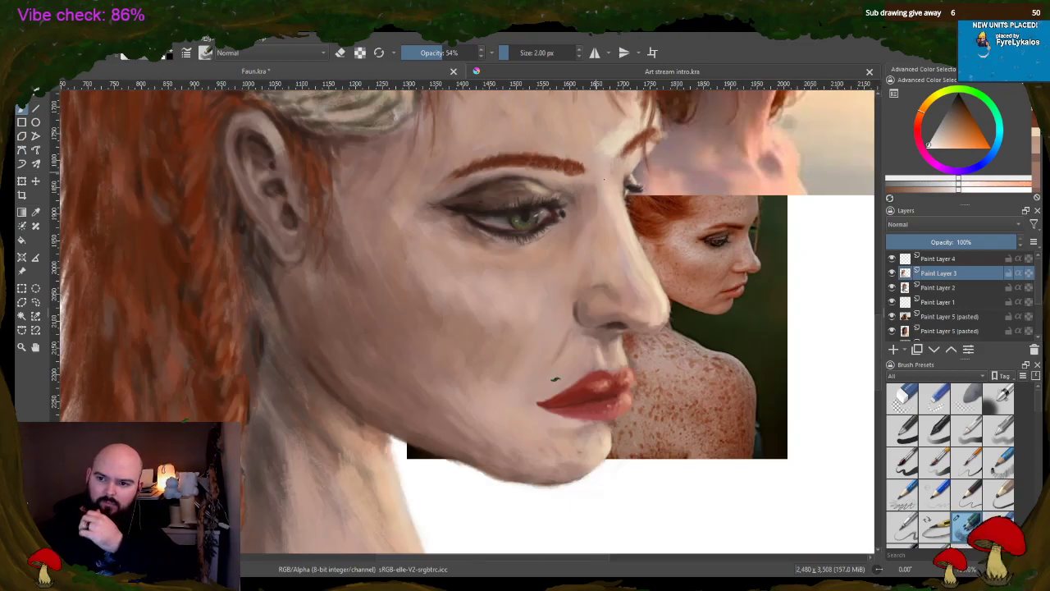
pyautogui.scroll(3, 609, 174)
pyautogui.scroll(2, 608, 174)
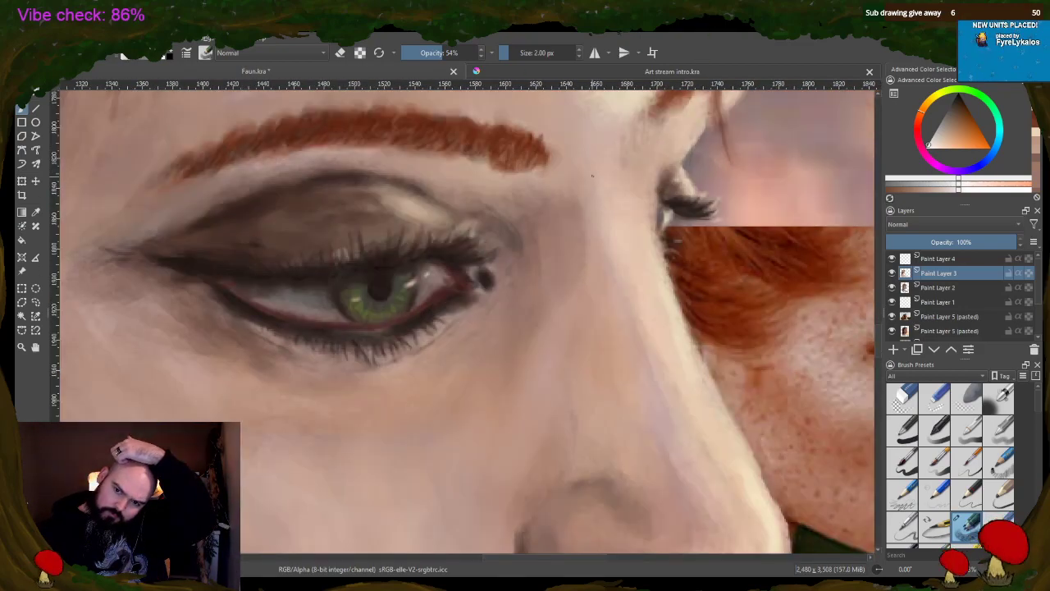
pyautogui.press('[')
pyautogui.press('[')
pyautogui.press('[')
pyautogui.press('[')
pyautogui.press('[')
pyautogui.press('[')
pyautogui.press('[')
pyautogui.press('[')
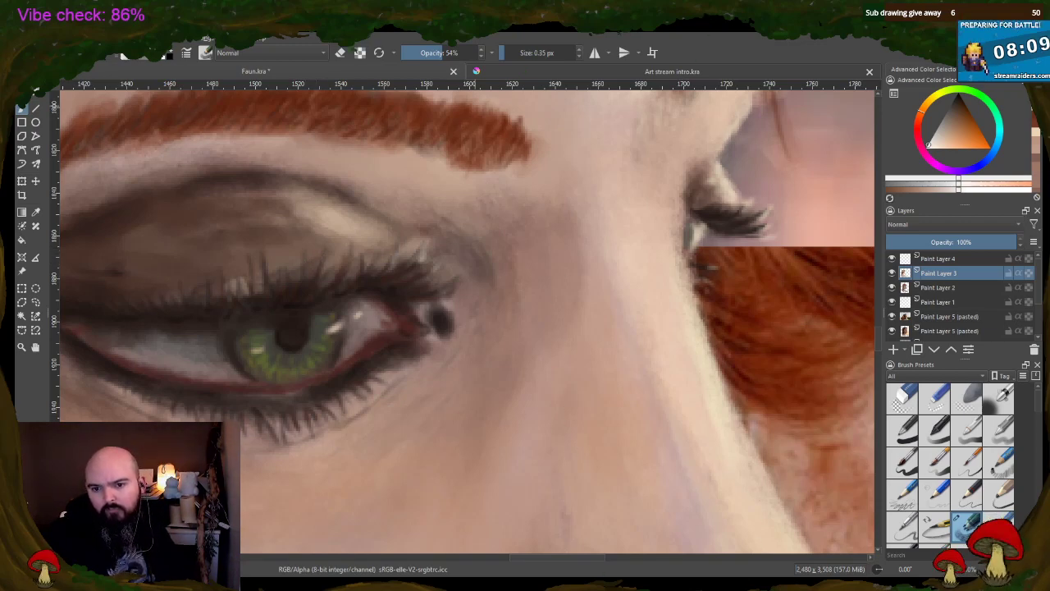
pyautogui.click(508, 52)
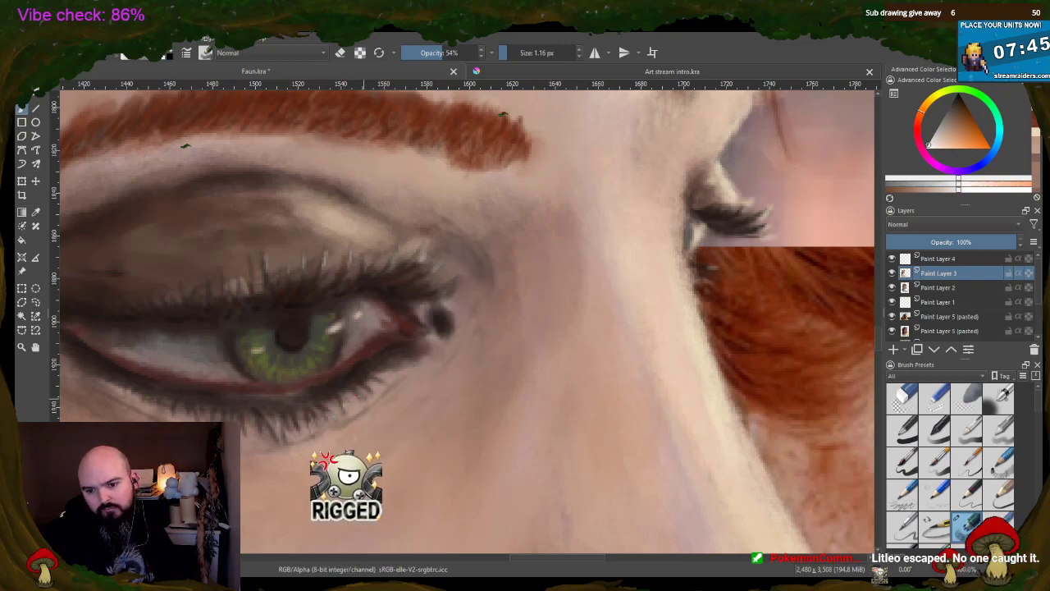
# - Set the brush size to 13.45 px and deepen the hair between the horns with dark brown sampled from the reference portrait's hair
pyautogui.scroll(-3, 554, 298)
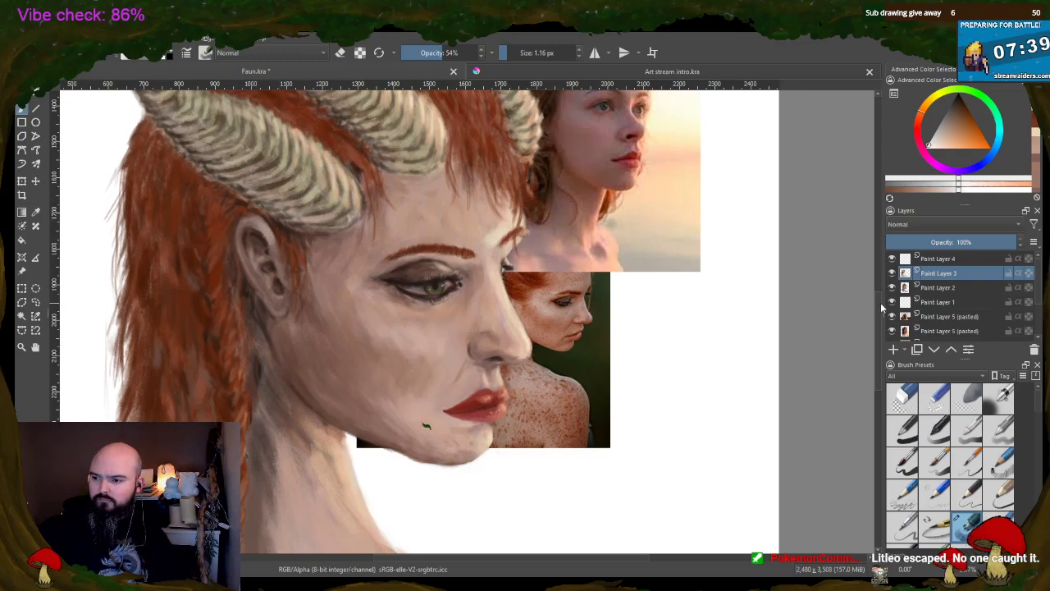
pyautogui.scroll(4, 875, 251)
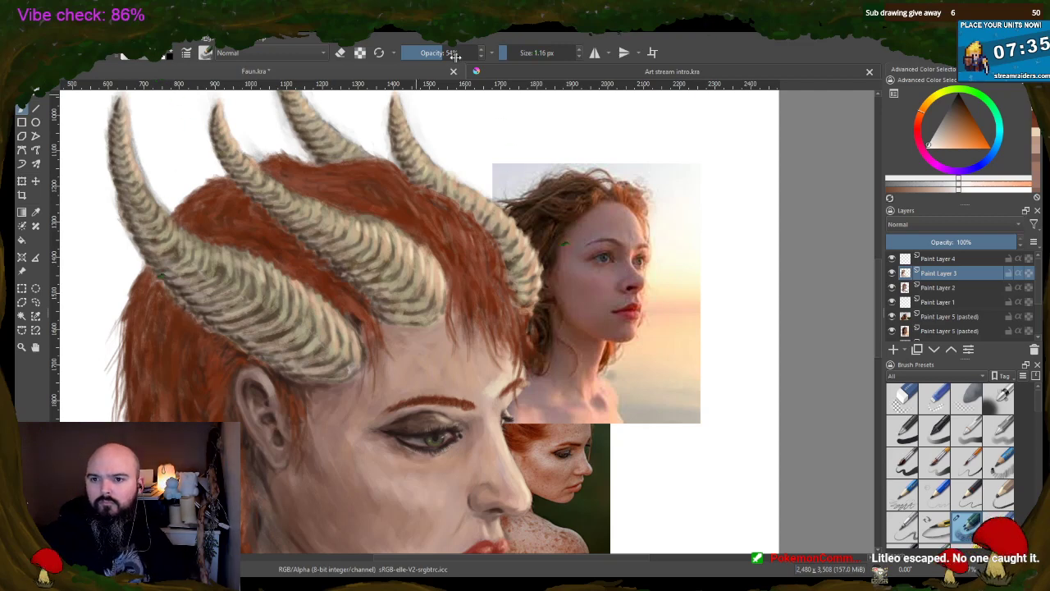
pyautogui.press(']')
pyautogui.press(']')
pyautogui.press(']')
pyautogui.press(']')
pyautogui.press(']')
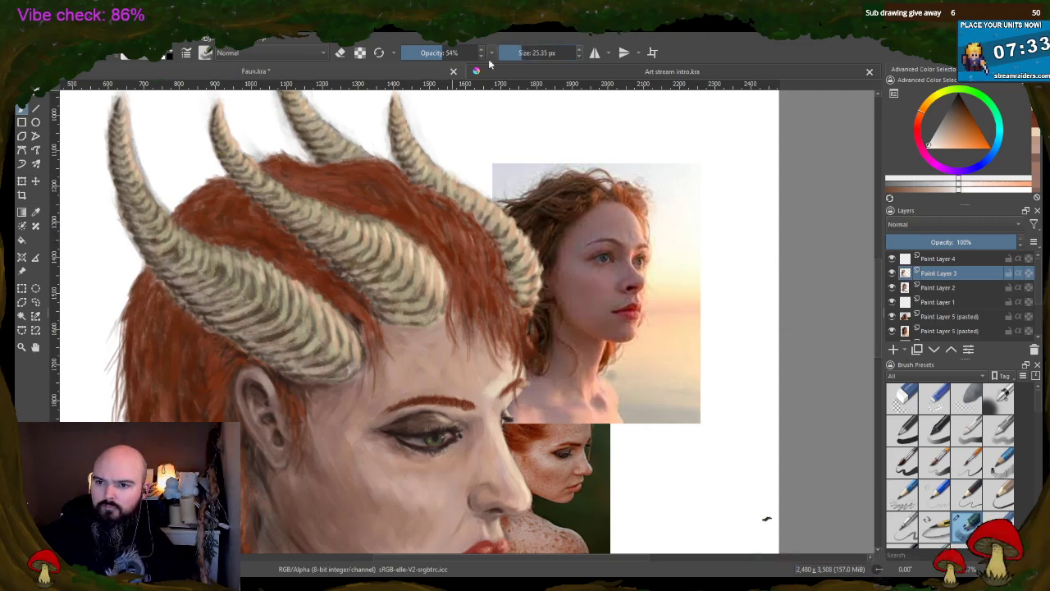
pyautogui.press('[')
pyautogui.press('[')
pyautogui.press('[')
pyautogui.keyDown('ctrl'); pyautogui.click(552, 192); pyautogui.keyUp('ctrl')
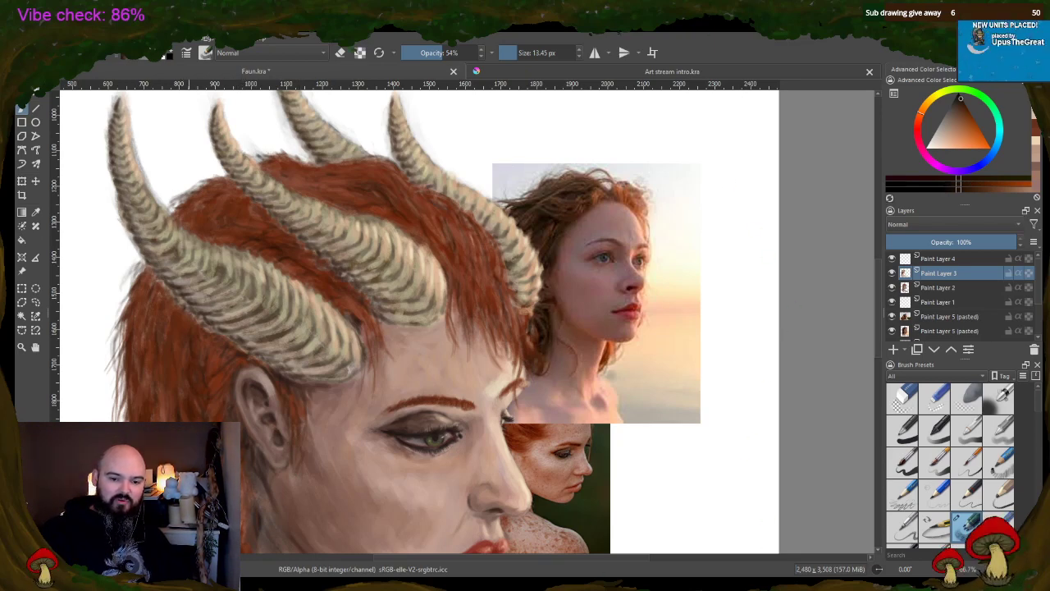
pyautogui.scroll(-1, 246, 411)
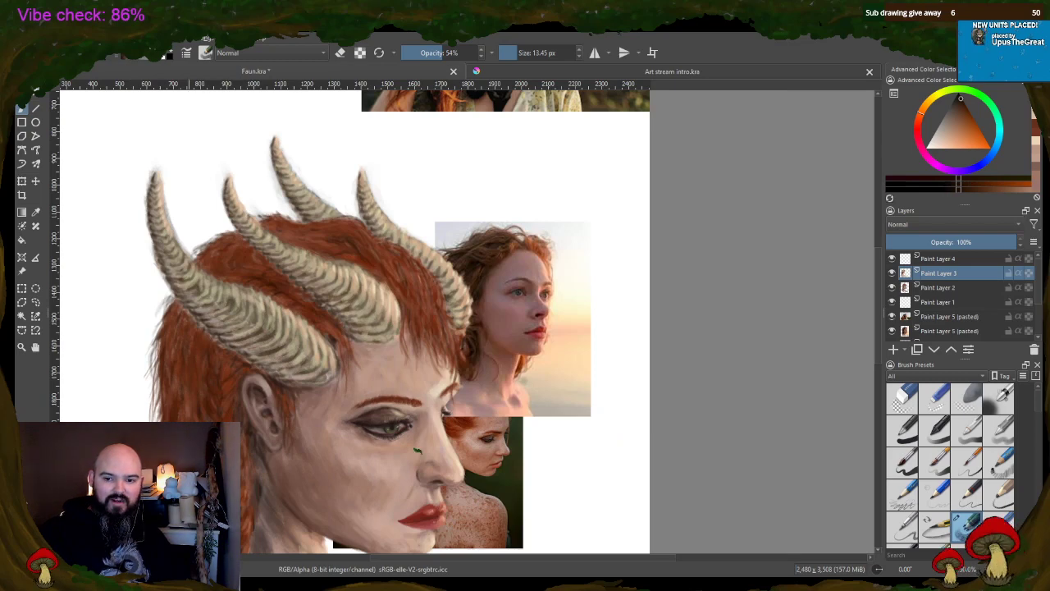
pyautogui.scroll(1, 206, 468)
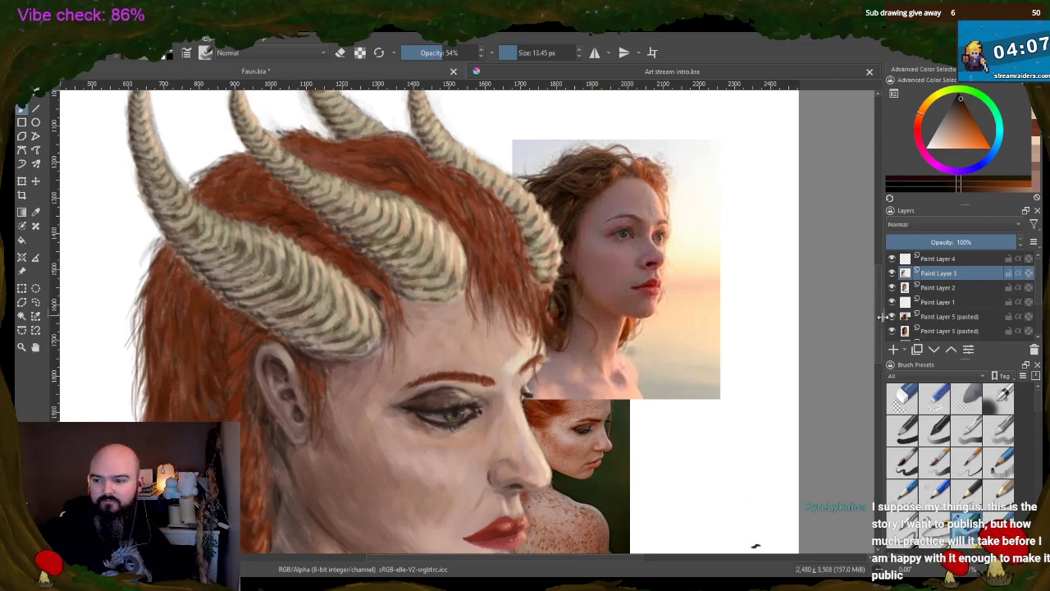
pyautogui.scroll(1, 882, 324)
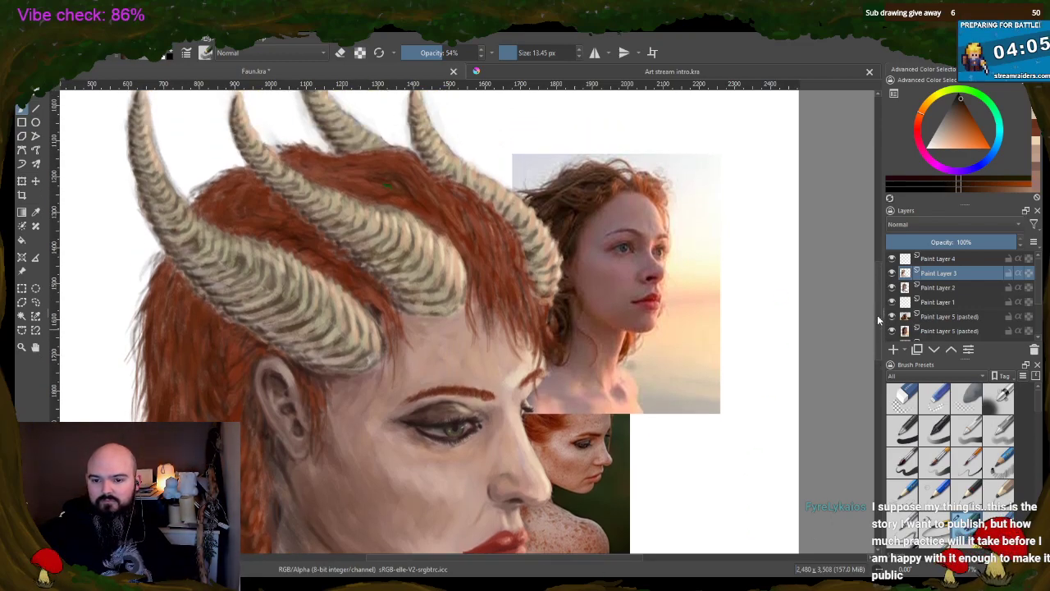
pyautogui.scroll(1, 878, 320)
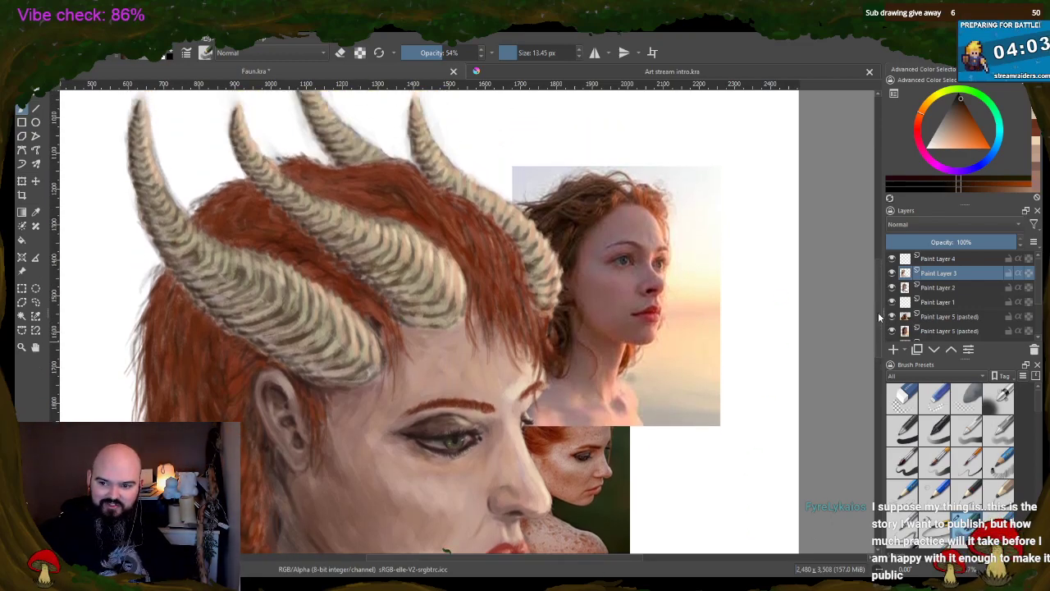
pyautogui.scroll(5, 880, 304)
pyautogui.scroll(10, 878, 288)
pyautogui.scroll(-14, 858, 294)
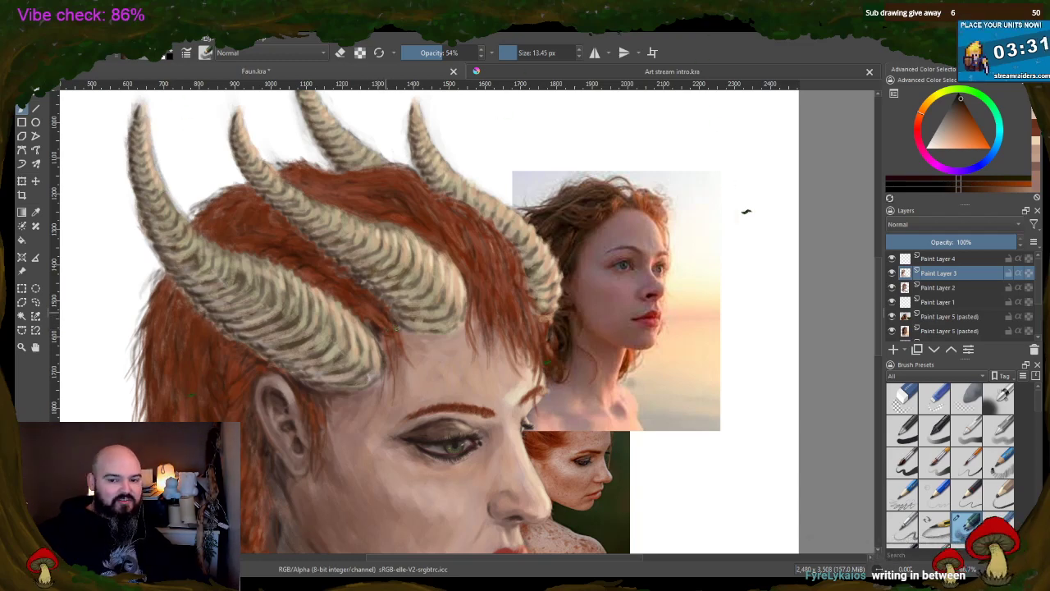
# - Work sampled dark browns and reddish mid-tones into the fringe between the two front horns using the 13.45 px brush
pyautogui.keyDown('ctrl'); pyautogui.click(422, 343); pyautogui.keyUp('ctrl')
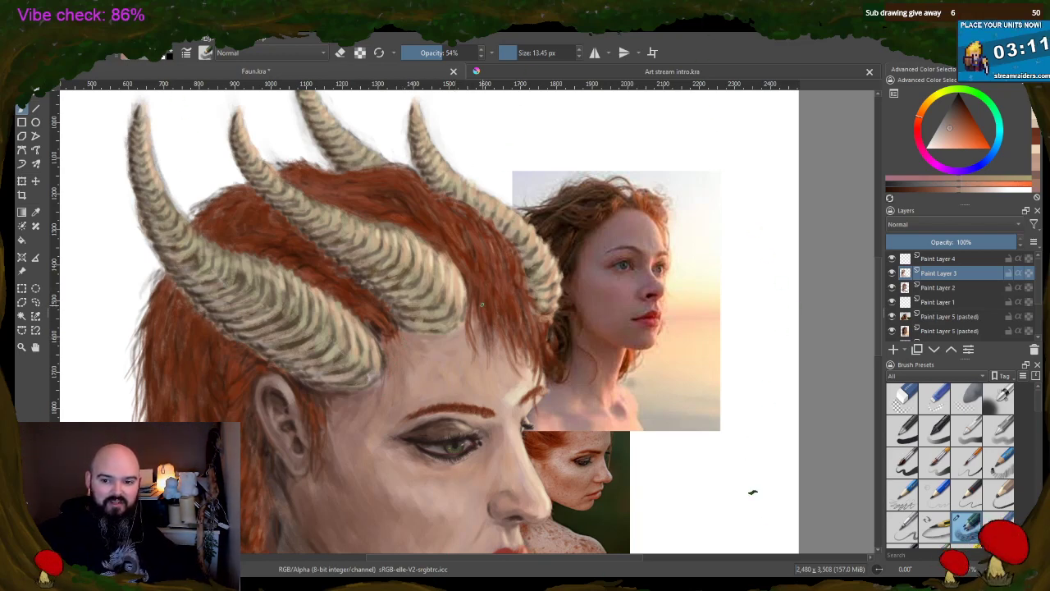
pyautogui.keyDown('ctrl'); pyautogui.click(480, 299); pyautogui.keyUp('ctrl')
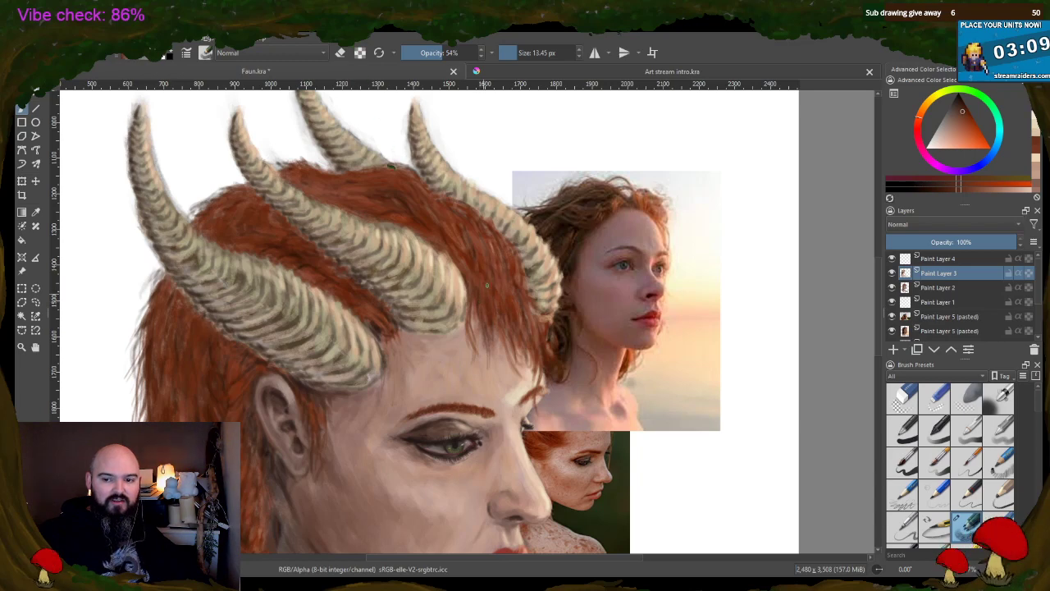
pyautogui.keyDown('ctrl'); pyautogui.click(493, 292); pyautogui.keyUp('ctrl')
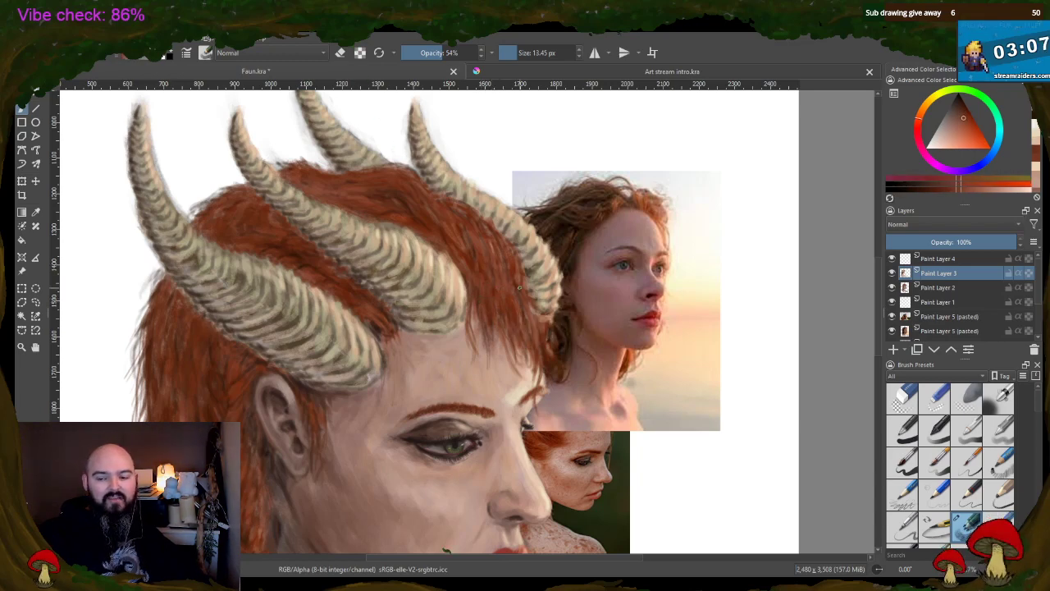
pyautogui.keyDown('ctrl'); pyautogui.click(522, 288); pyautogui.keyUp('ctrl')
pyautogui.keyDown('ctrl'); pyautogui.click(640, 343); pyautogui.keyUp('ctrl')
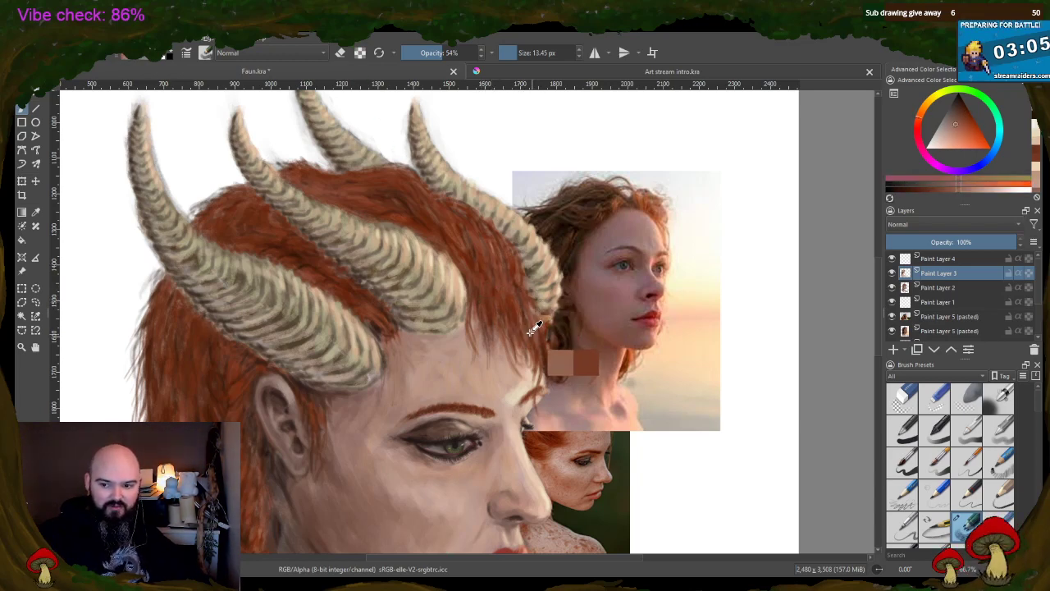
pyautogui.keyDown('ctrl'); pyautogui.click(636, 345); pyautogui.keyUp('ctrl')
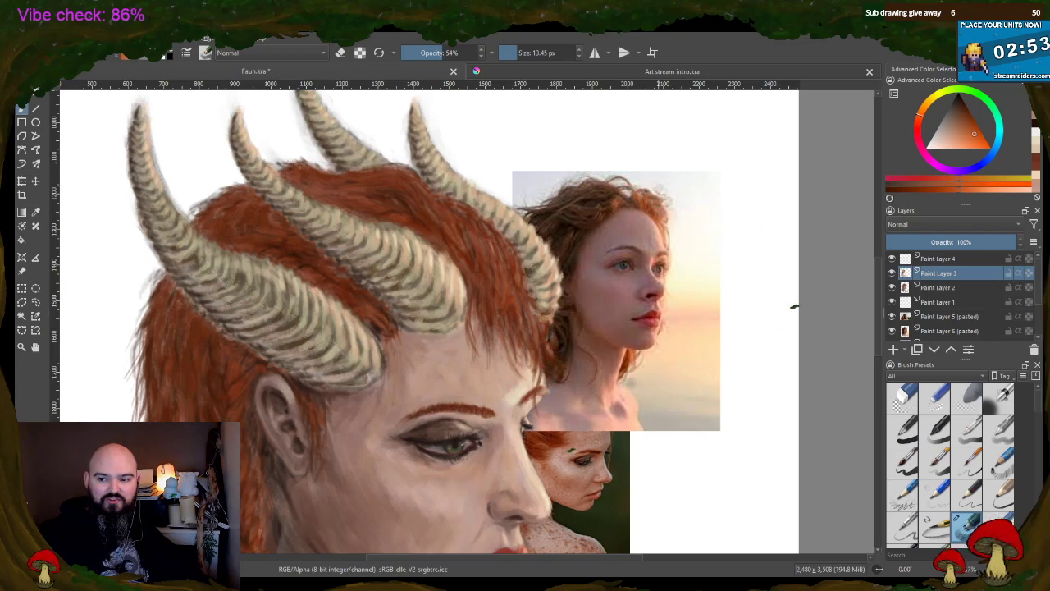
pyautogui.keyDown('ctrl'); pyautogui.click(503, 265); pyautogui.keyUp('ctrl')
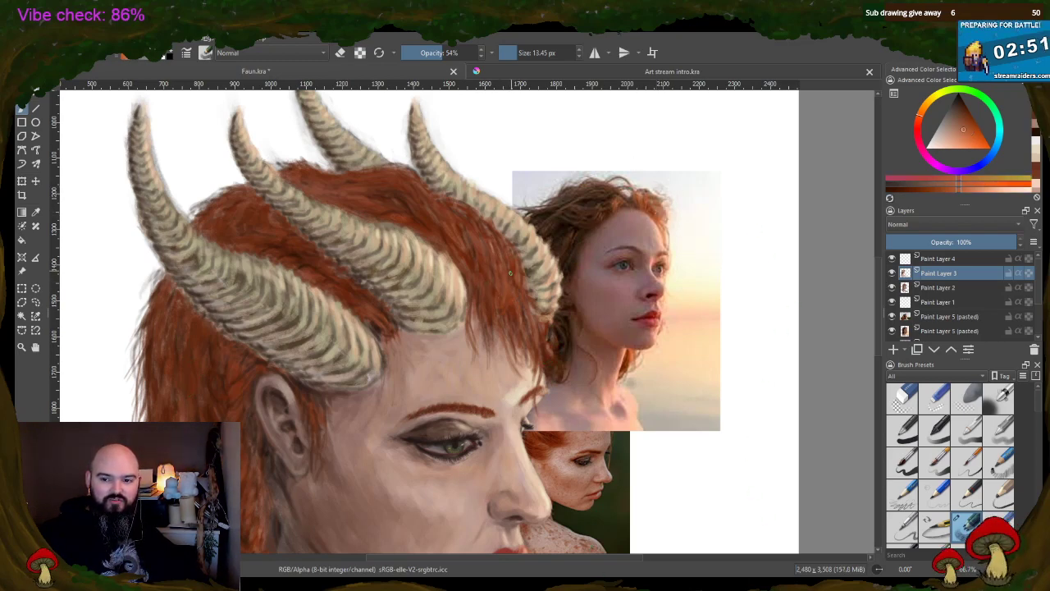
pyautogui.keyDown('ctrl'); pyautogui.click(415, 262); pyautogui.keyUp('ctrl')
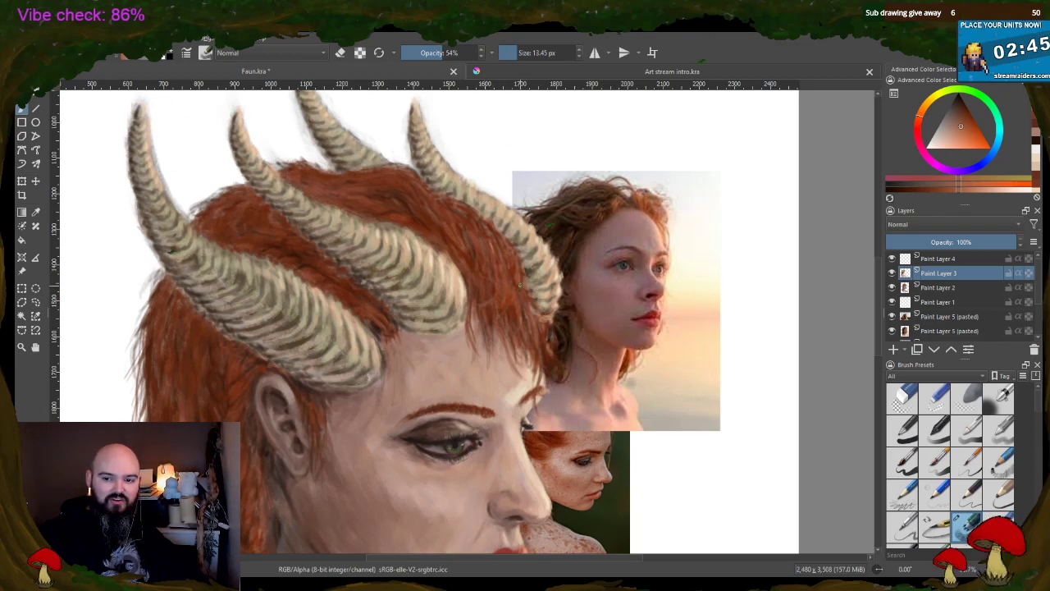
pyautogui.keyDown('ctrl'); pyautogui.click(475, 294); pyautogui.keyUp('ctrl')
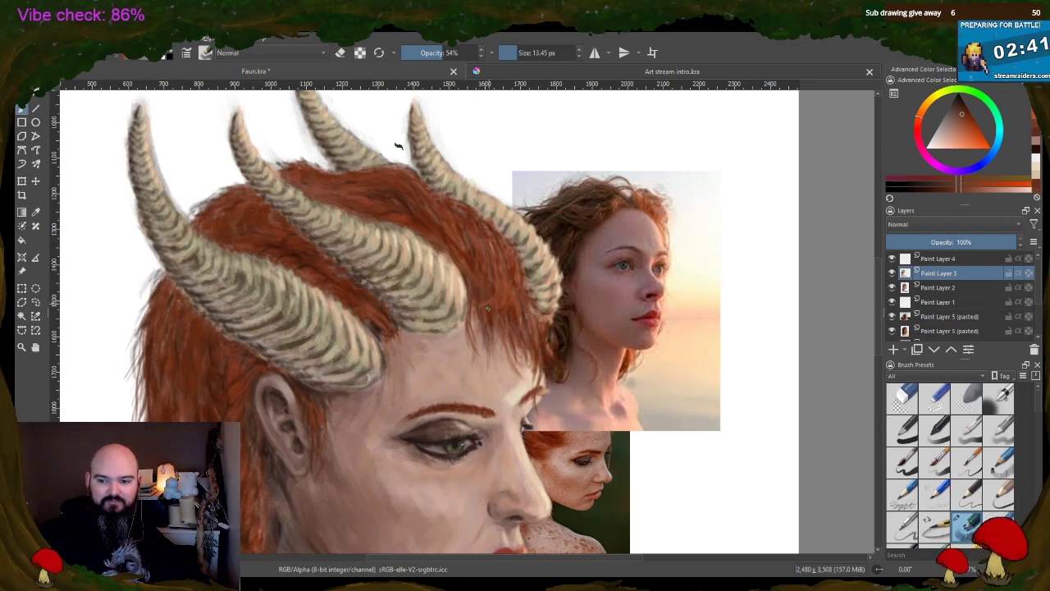
# - Raise the brush opacity to 62% and paint sampled forehead skin tones over the fringe's lower edge to thin the strands
pyautogui.keyDown('ctrl'); pyautogui.click(509, 410); pyautogui.keyUp('ctrl')
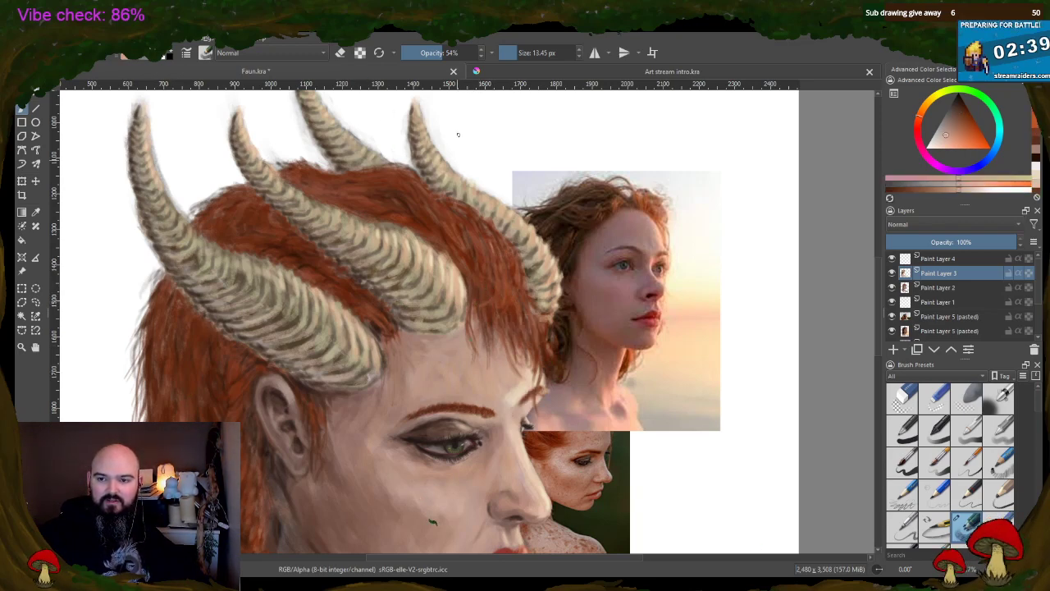
pyautogui.press('i')
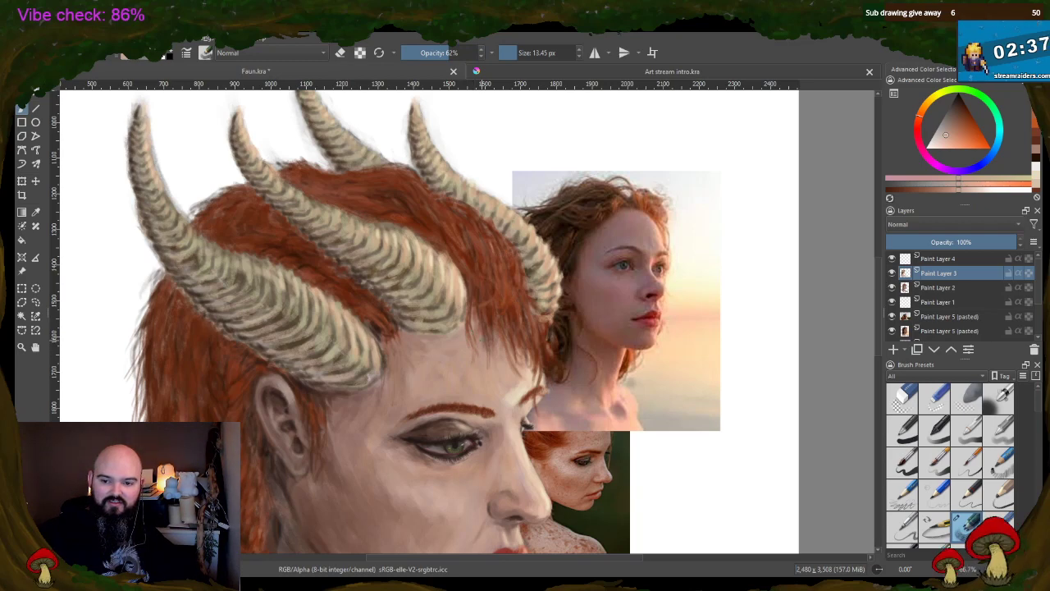
pyautogui.moveTo(479, 349)
pyautogui.mouseDown()
pyautogui.moveTo(482, 324)
pyautogui.moveTo(488, 345)
pyautogui.moveTo(489, 328)
pyautogui.moveTo(505, 319)
pyautogui.moveTo(514, 327)
pyautogui.mouseUp()
pyautogui.keyDown('ctrl'); pyautogui.click(516, 359); pyautogui.keyUp('ctrl')
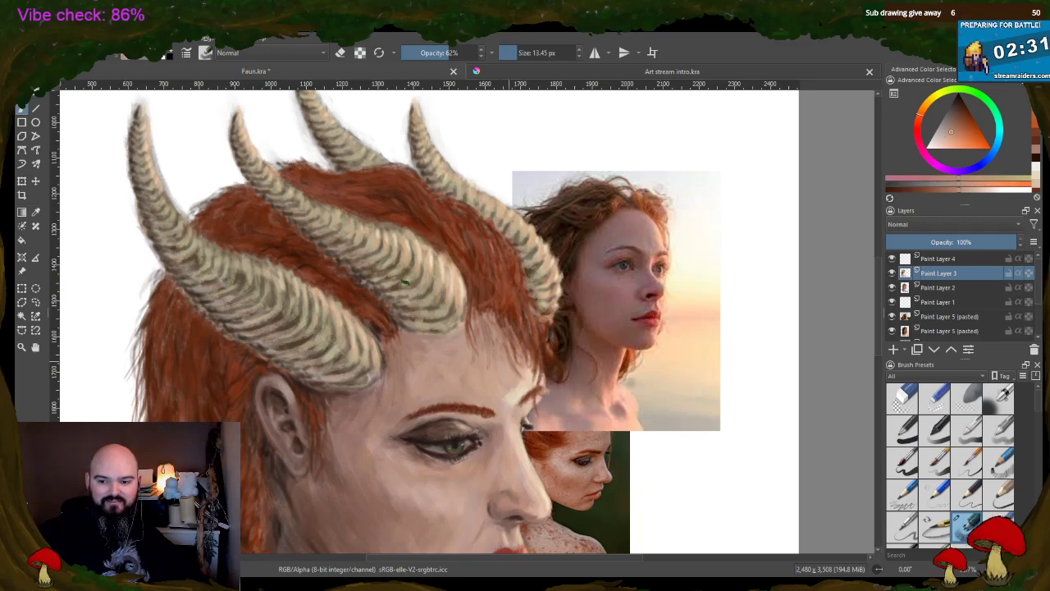
pyautogui.keyDown('ctrl'); pyautogui.click(503, 365); pyautogui.keyUp('ctrl')
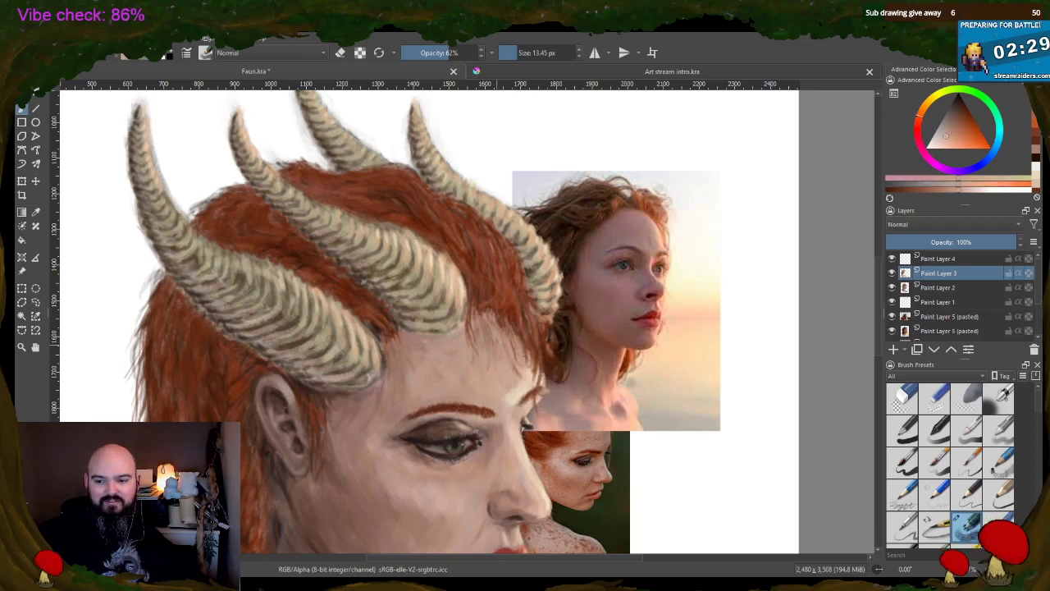
pyautogui.keyDown('ctrl'); pyautogui.click(533, 363); pyautogui.keyUp('ctrl')
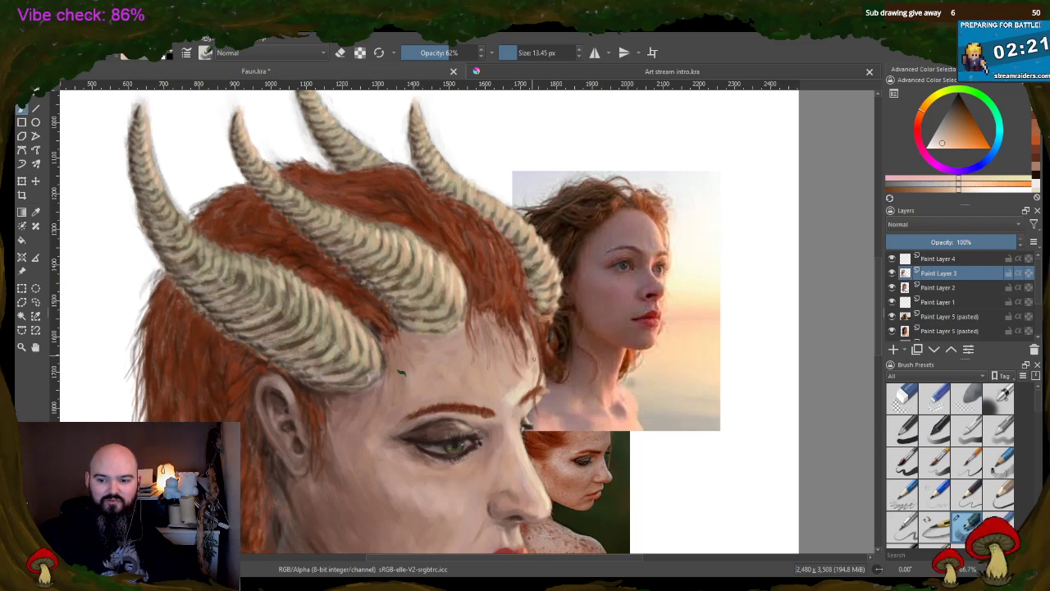
# - Clean up the forehead's outer edge above the far brow with skin and reddish tones sampled nearby
pyautogui.keyDown('ctrl'); pyautogui.click(543, 394); pyautogui.keyUp('ctrl')
pyautogui.keyDown('ctrl'); pyautogui.click(554, 392); pyautogui.keyUp('ctrl')
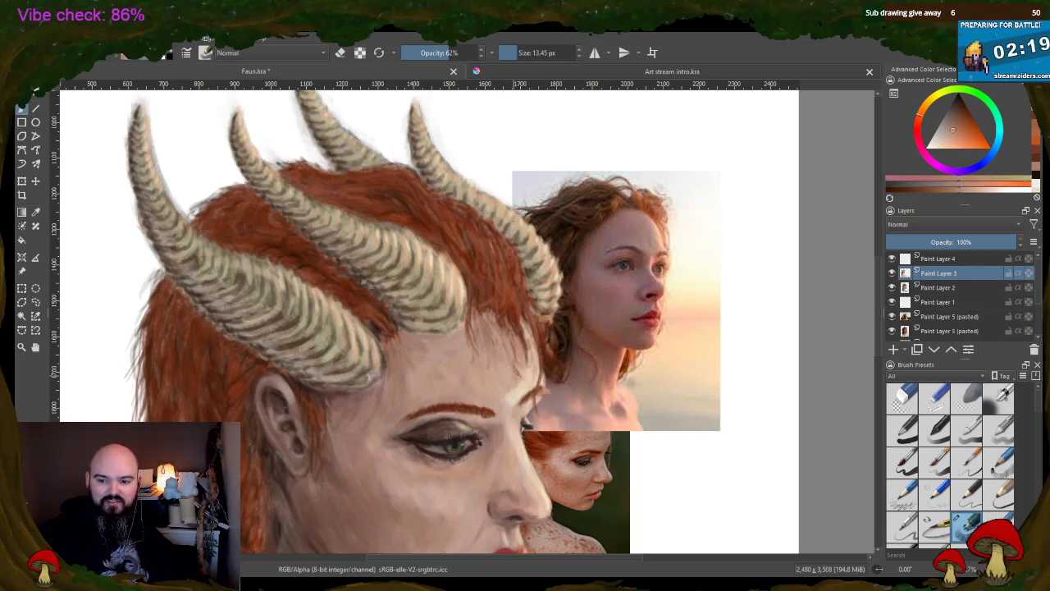
pyautogui.keyDown('ctrl'); pyautogui.click(535, 403); pyautogui.keyUp('ctrl')
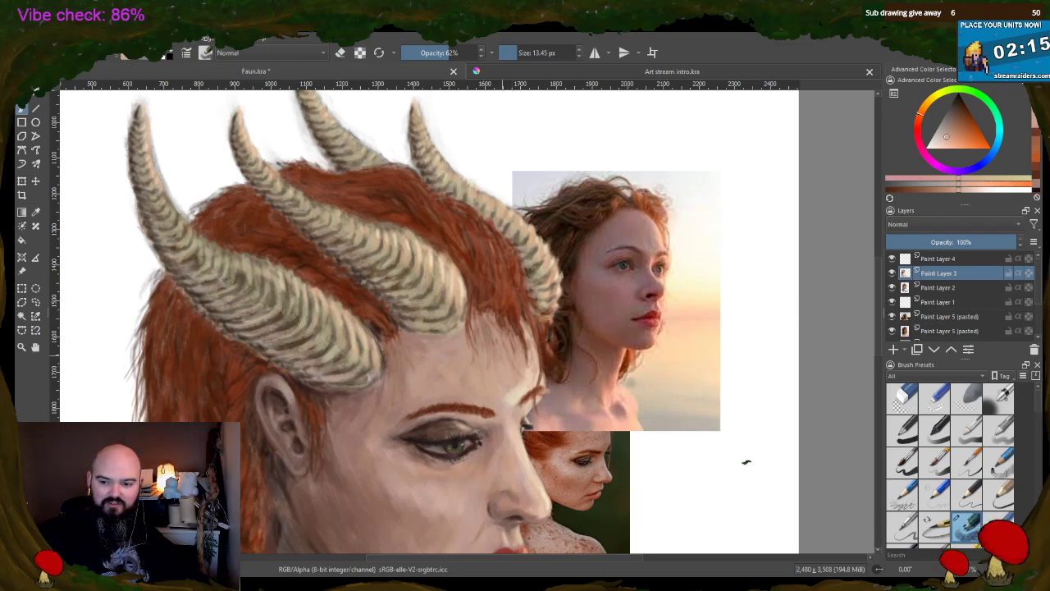
pyautogui.keyDown('ctrl'); pyautogui.click(503, 350); pyautogui.keyUp('ctrl')
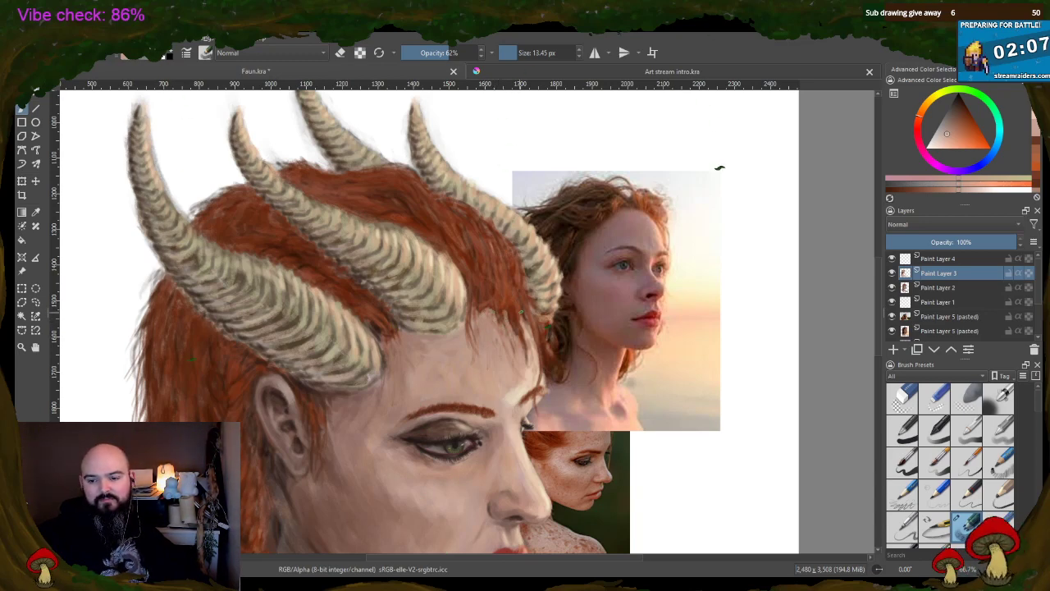
# - Deepen the hair between the horns with sampled red-browns and add loose strands behind the far horn
pyautogui.keyDown('ctrl'); pyautogui.click(534, 330); pyautogui.keyUp('ctrl')
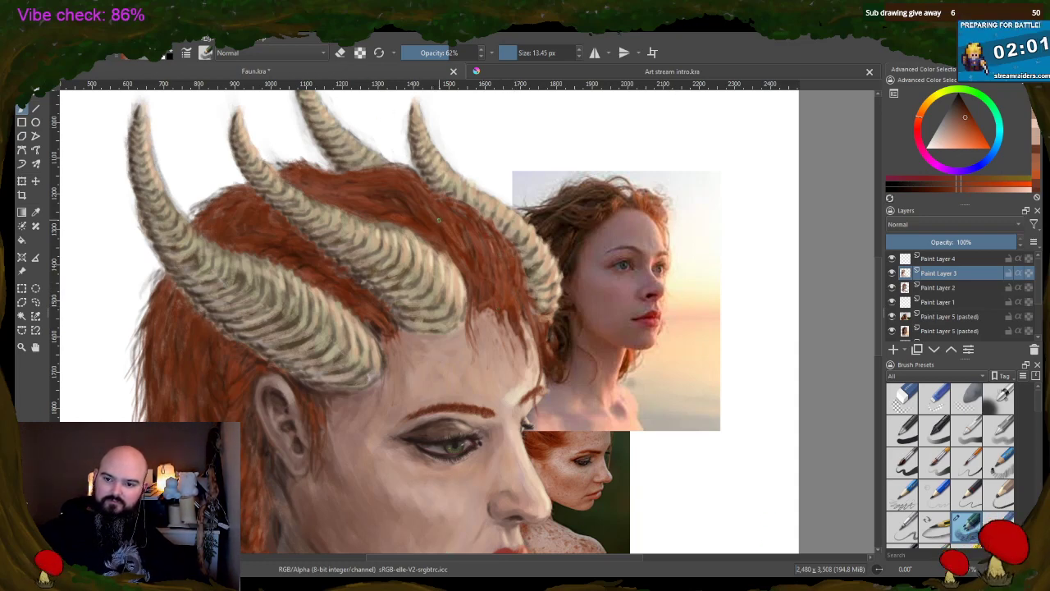
pyautogui.keyDown('ctrl'); pyautogui.click(510, 279); pyautogui.keyUp('ctrl')
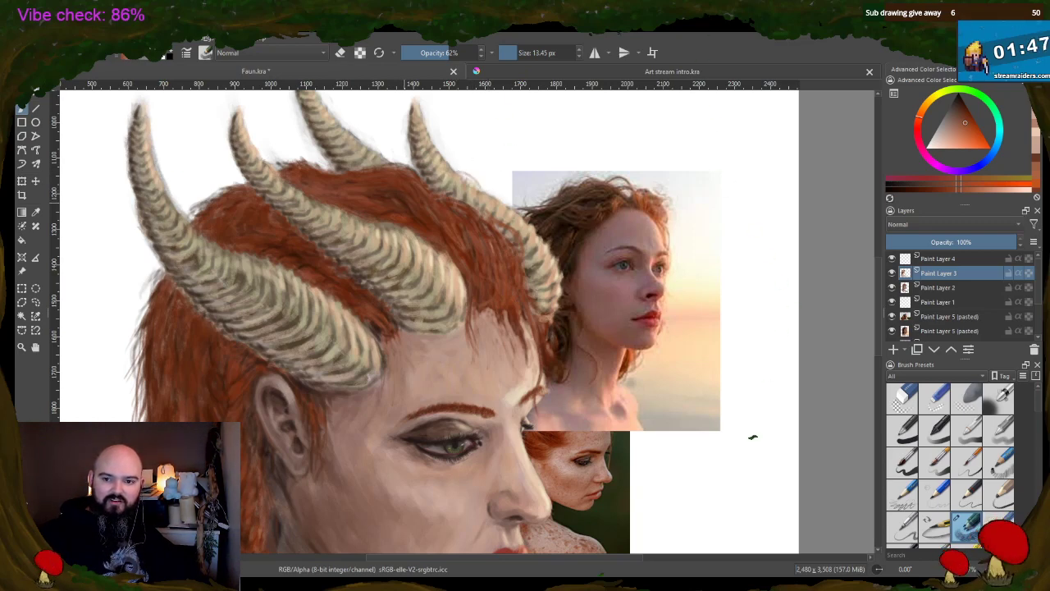
pyautogui.keyDown('ctrl'); pyautogui.click(410, 197); pyautogui.keyUp('ctrl')
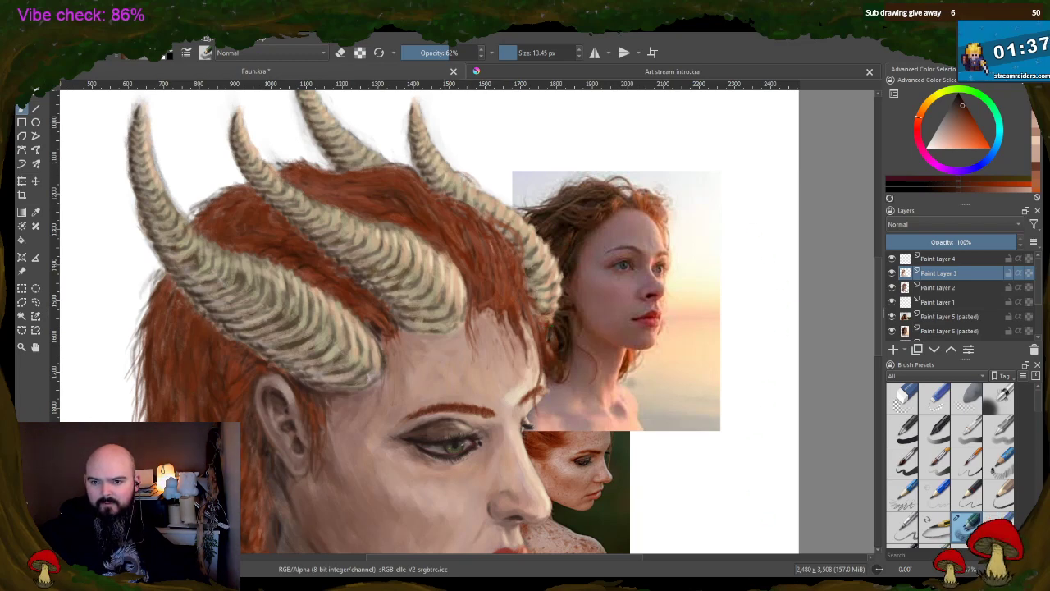
pyautogui.keyDown('ctrl'); pyautogui.click(453, 239); pyautogui.keyUp('ctrl')
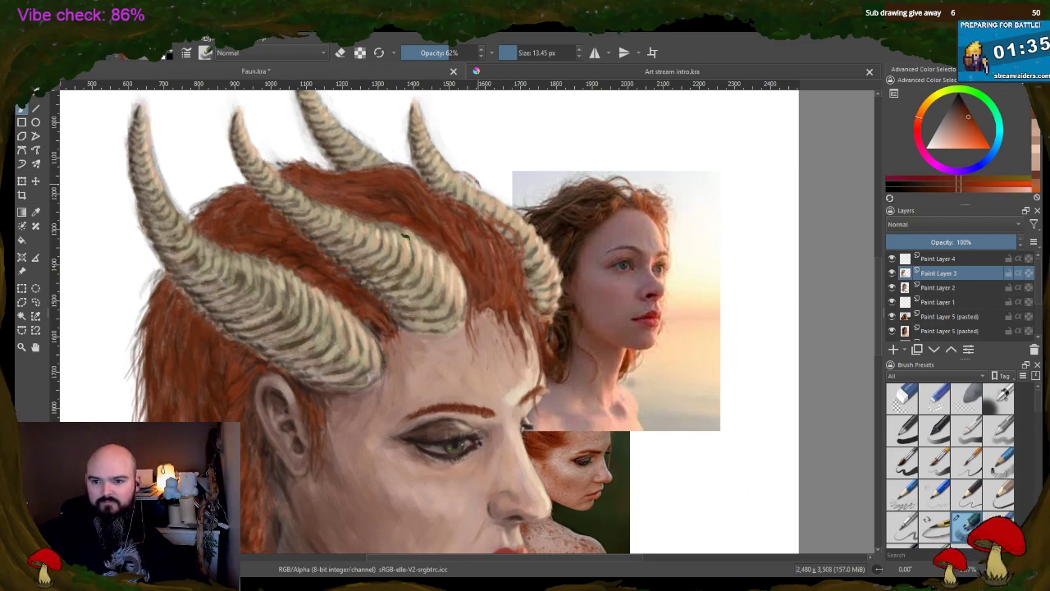
pyautogui.moveTo(484, 185); pyautogui.dragTo(473, 182)
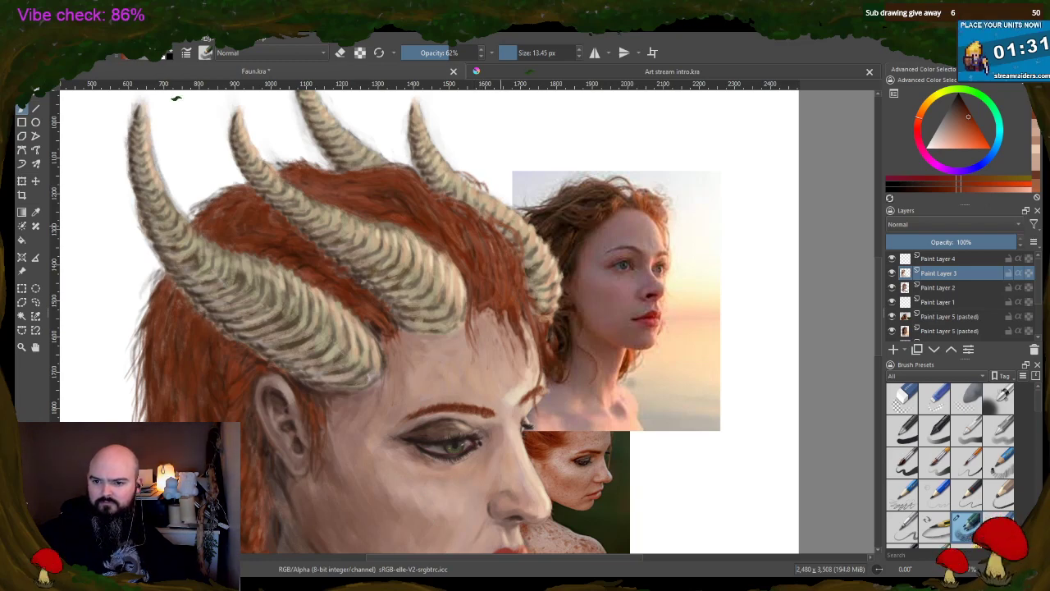
# - Touch up the forehead edge and the hair beside the far horn with sampled skin and red-brown colours
pyautogui.keyDown('ctrl'); pyautogui.click(502, 348); pyautogui.keyUp('ctrl')
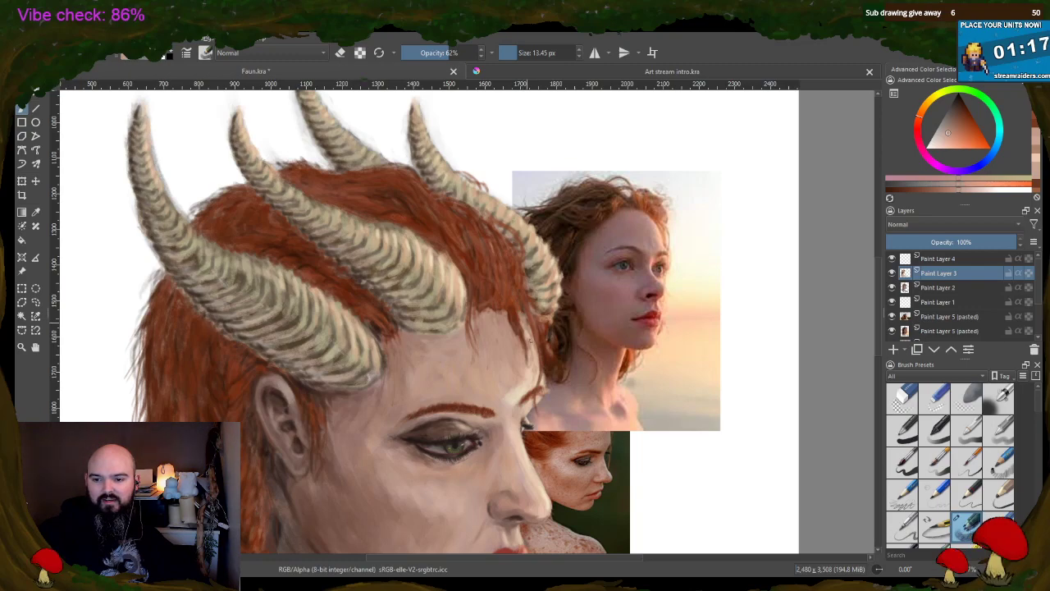
pyautogui.press('-')
pyautogui.press('-')
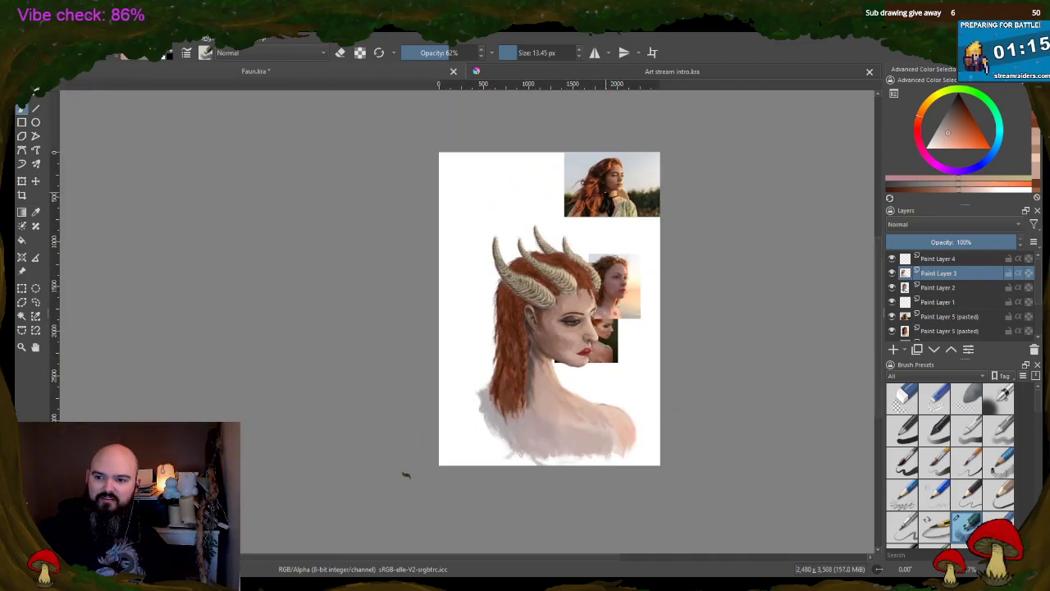
pyautogui.press('+')
pyautogui.press('+')
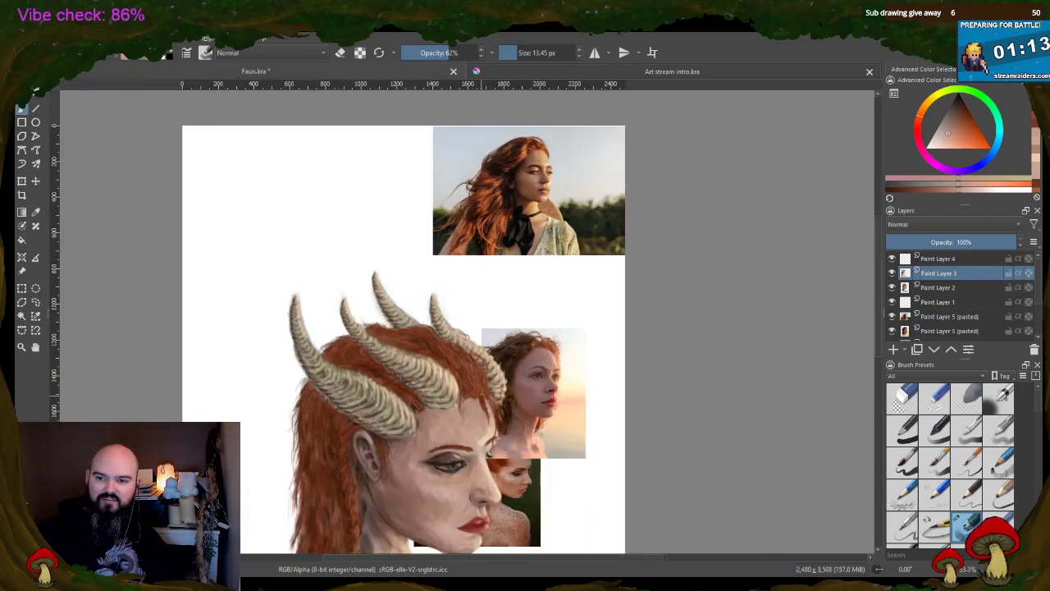
pyautogui.press('+')
pyautogui.press('+')
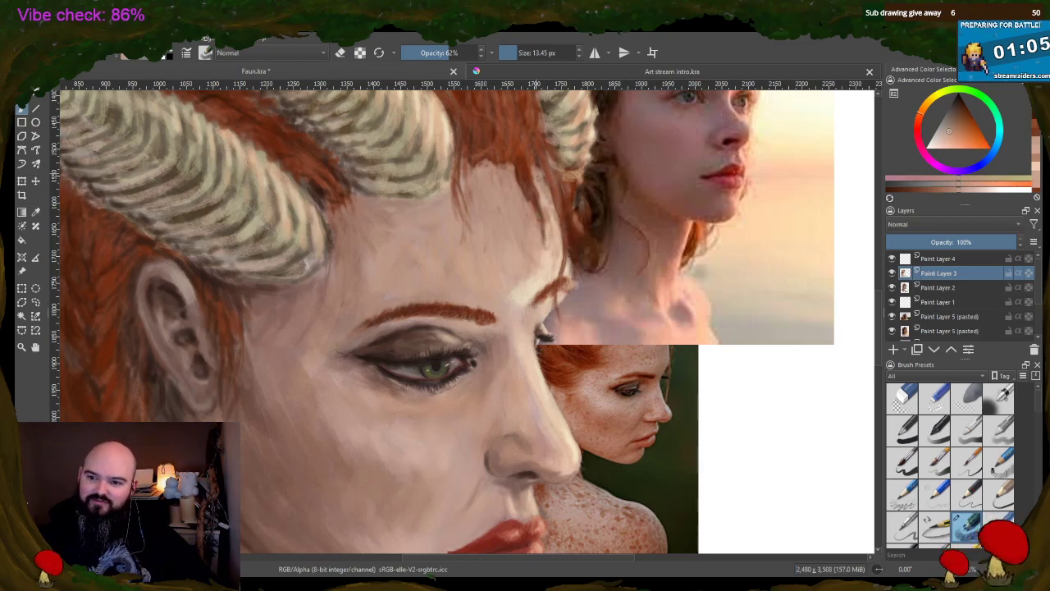
pyautogui.keyDown('ctrl'); pyautogui.click(554, 259); pyautogui.keyUp('ctrl')
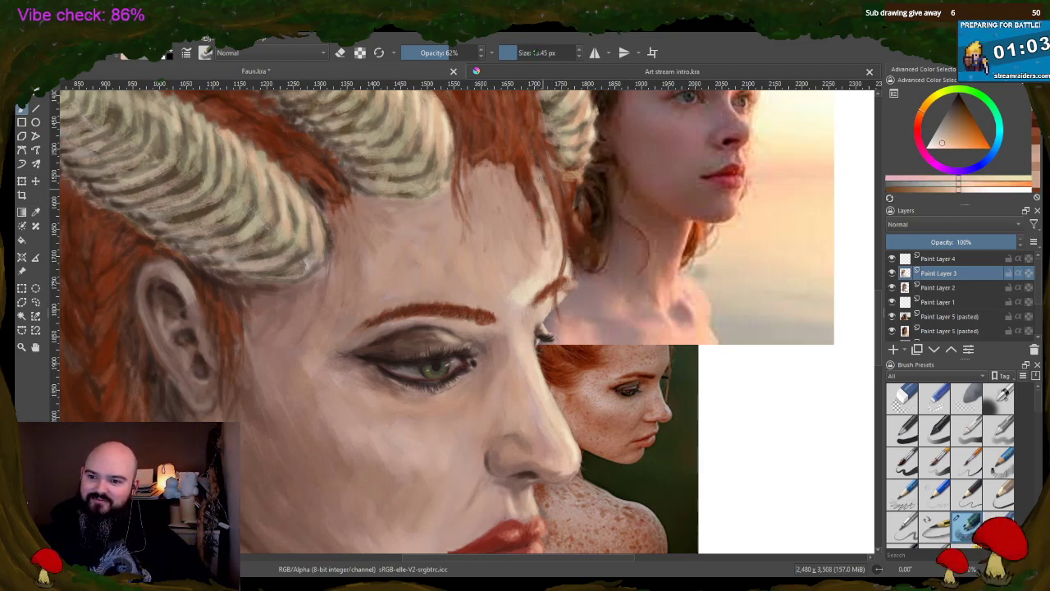
pyautogui.keyDown('ctrl'); pyautogui.click(546, 165); pyautogui.keyUp('ctrl')
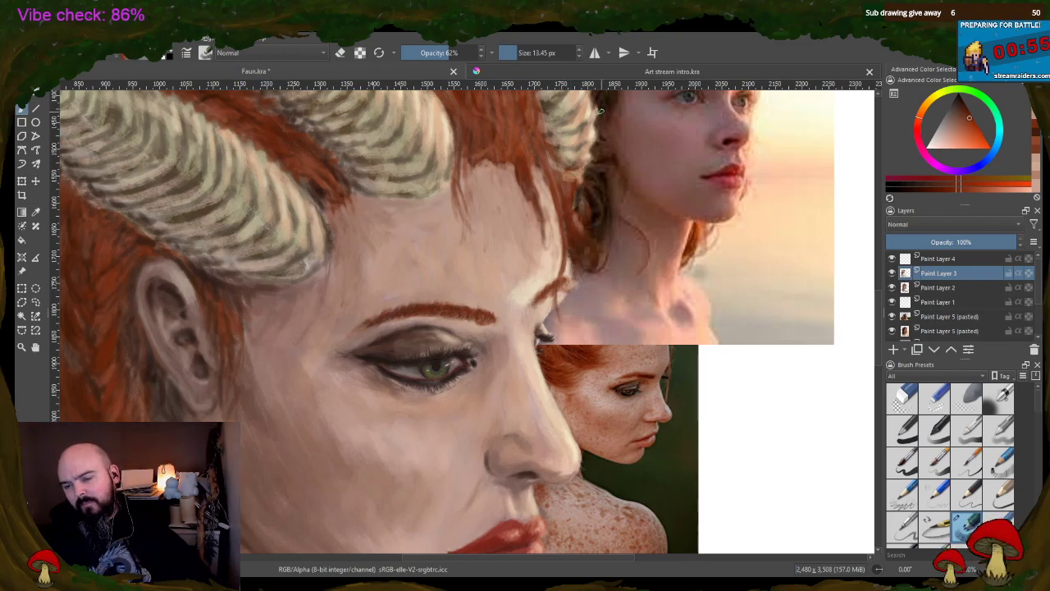
# - Hide the remaining pasted reference photo layers so the portrait stands alone on the white background
pyautogui.moveTo(892, 317); pyautogui.dragTo(892, 333)
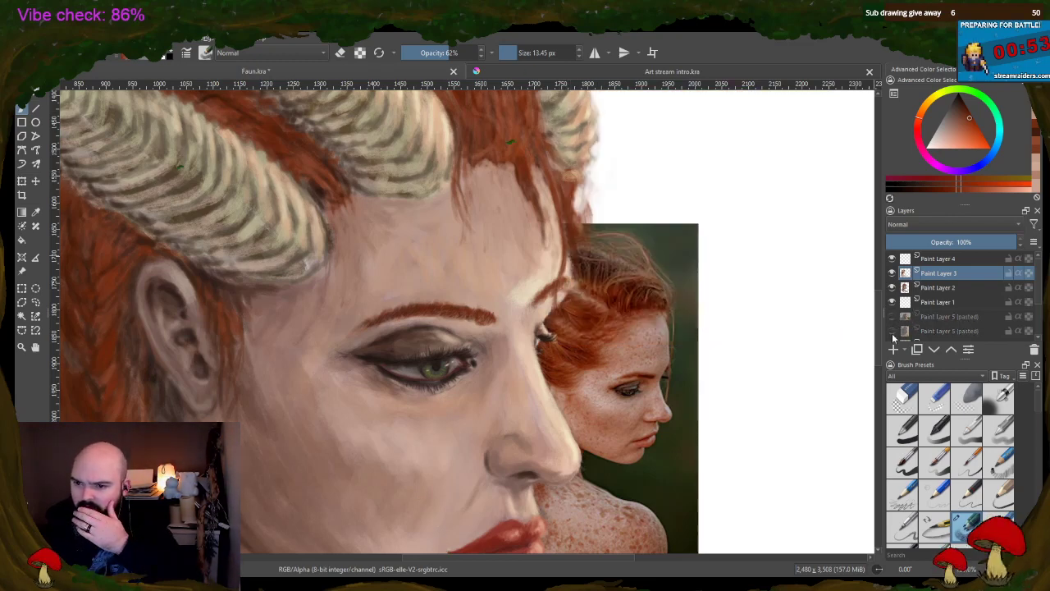
pyautogui.scroll(-1, 896, 333)
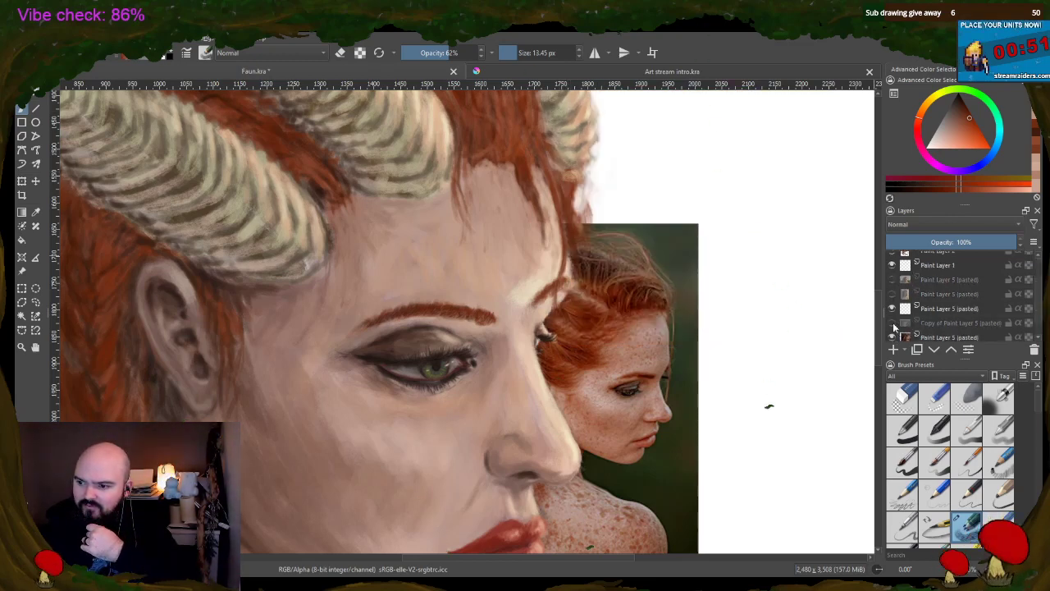
pyautogui.click(892, 335)
pyautogui.scroll(-4, 387, 186)
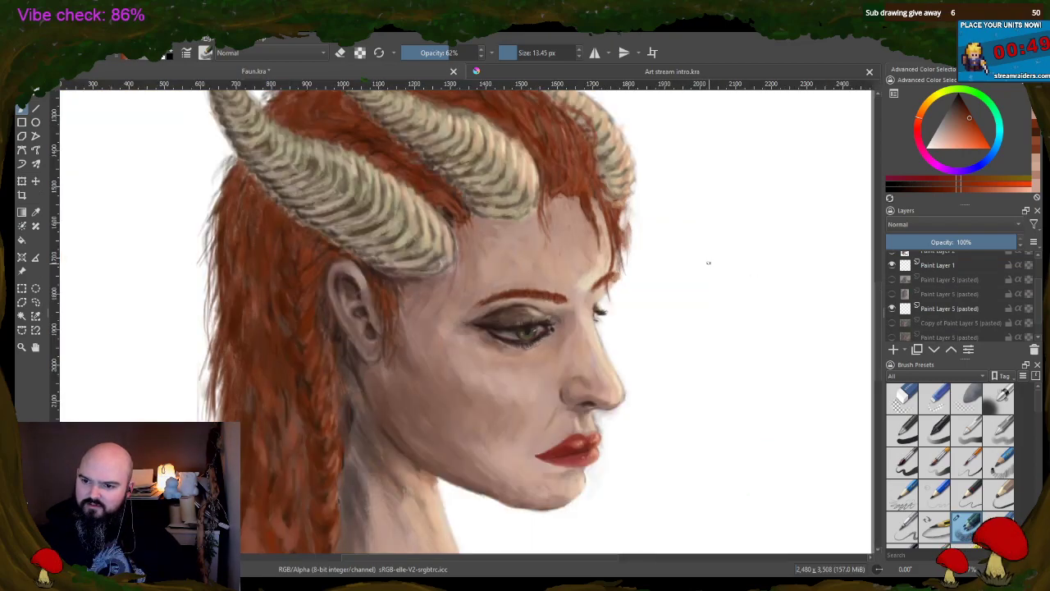
# - Erase the stray reddish strands along the hair's outer edge below the far horn, beside the forehead
pyautogui.scroll(4, 715, 254)
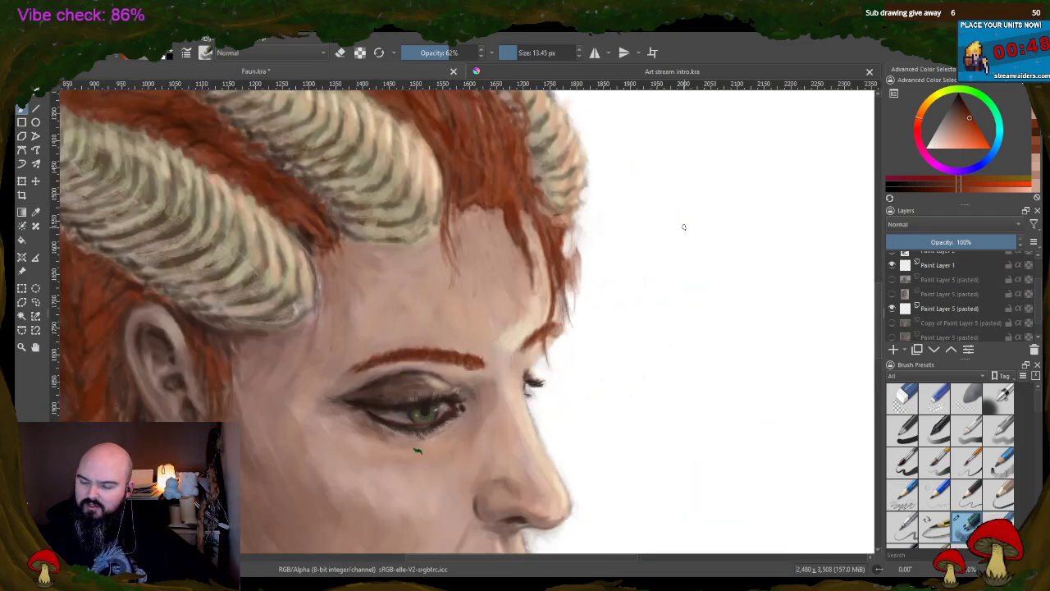
pyautogui.press('e')
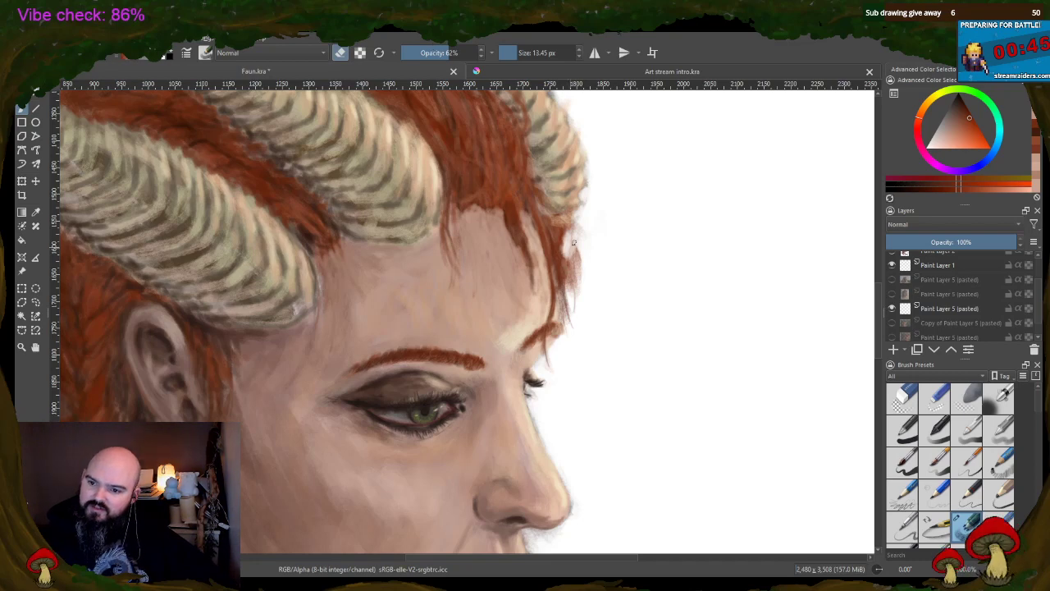
pyautogui.moveTo(579, 268)
pyautogui.mouseDown()
pyautogui.moveTo(566, 287)
pyautogui.moveTo(575, 311)
pyautogui.mouseUp()
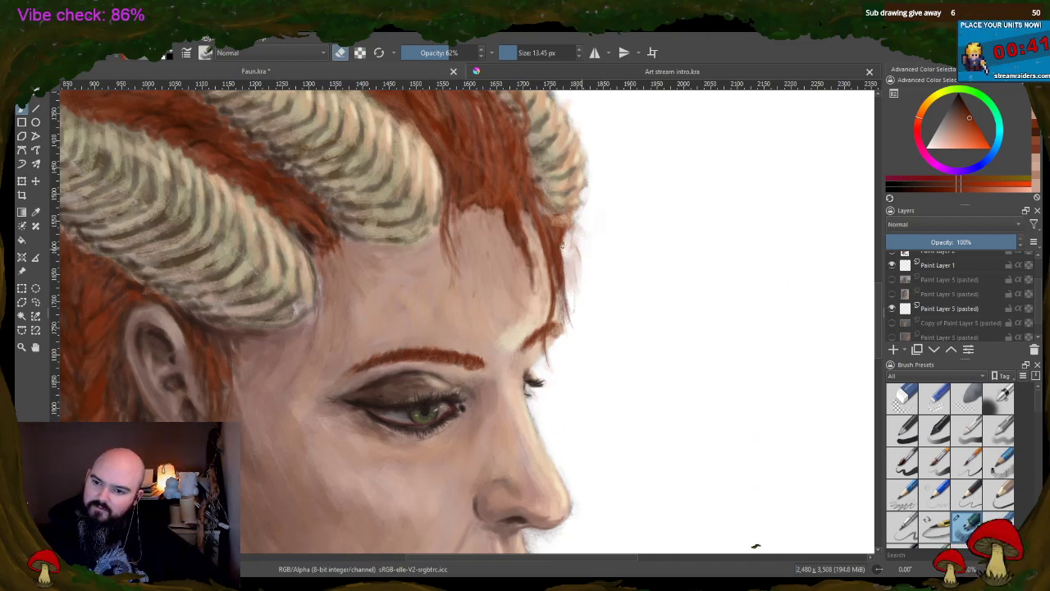
pyautogui.moveTo(565, 234)
pyautogui.mouseDown()
pyautogui.moveTo(572, 277)
pyautogui.moveTo(588, 284)
pyautogui.moveTo(587, 239)
pyautogui.moveTo(580, 291)
pyautogui.moveTo(568, 257)
pyautogui.moveTo(577, 251)
pyautogui.moveTo(572, 287)
pyautogui.mouseUp()
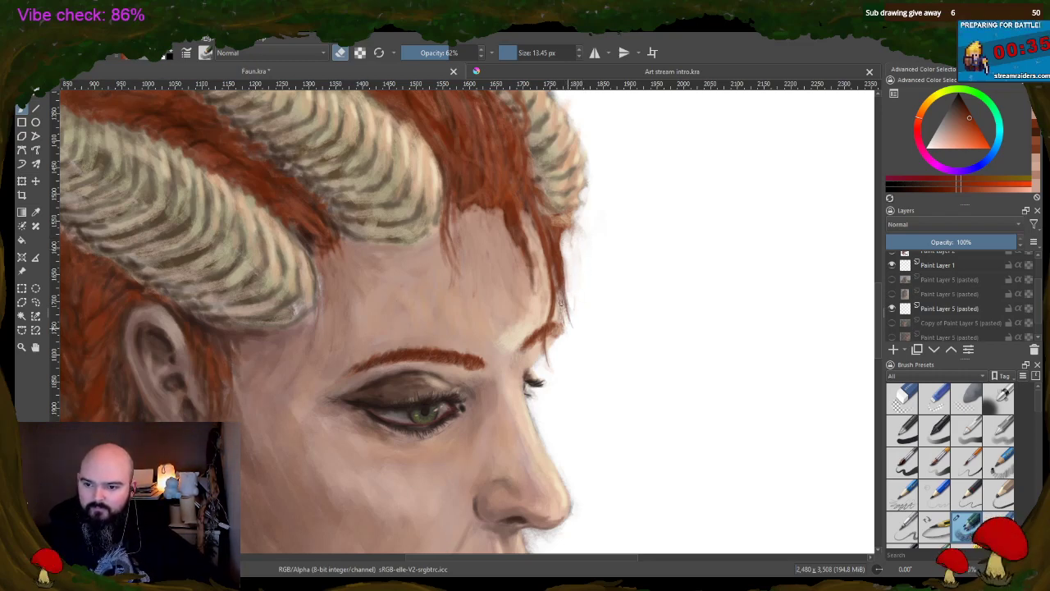
pyautogui.moveTo(566, 289); pyautogui.dragTo(565, 272)
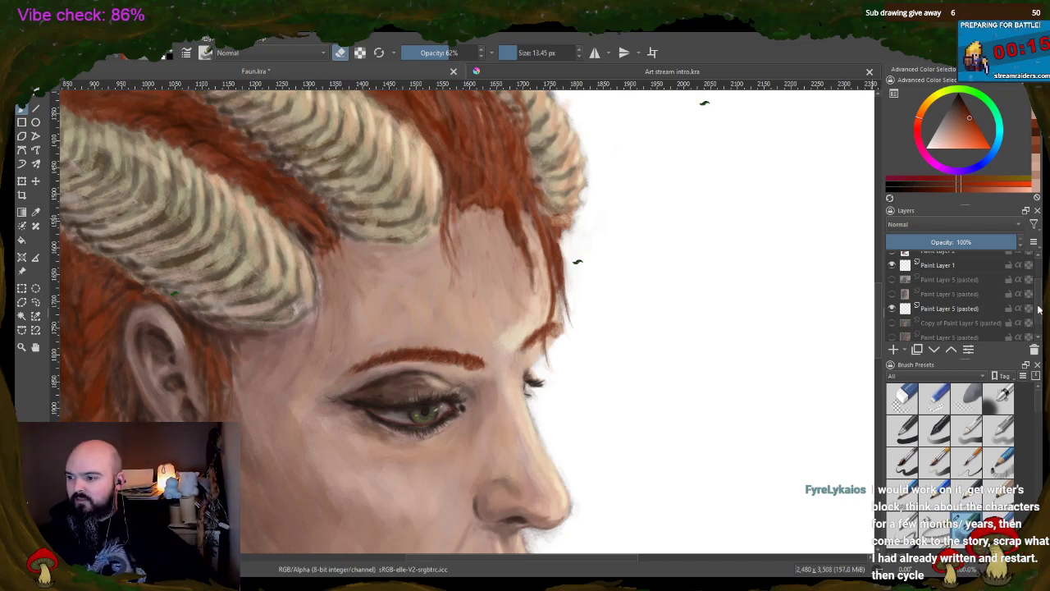
# - Make Paint Layer 2 the active layer for work on the hair and horns
pyautogui.moveTo(1039, 307); pyautogui.dragTo(1037, 279)
pyautogui.click(944, 287)
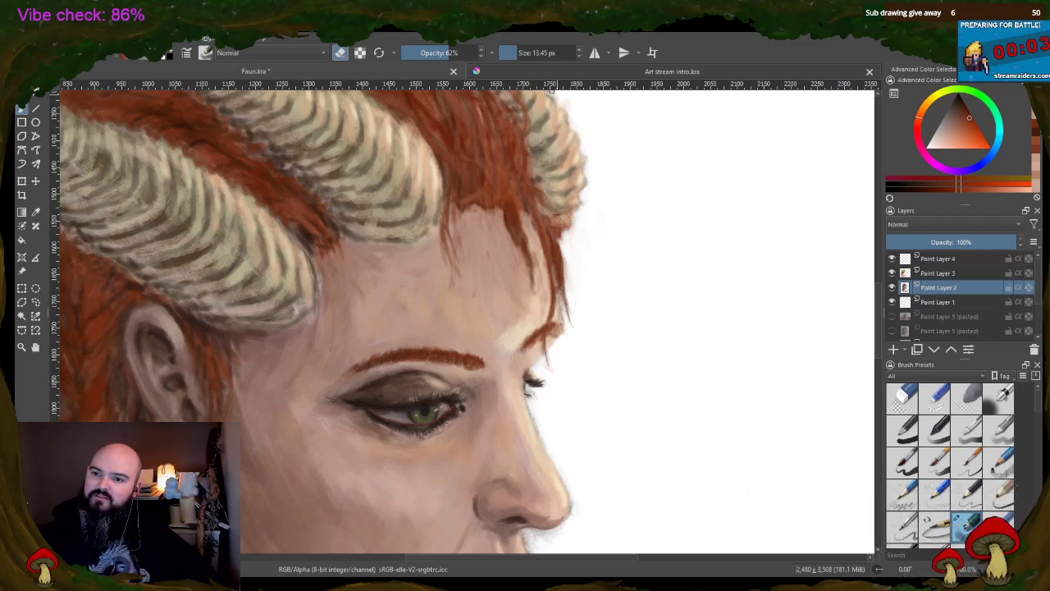
pyautogui.scroll(3, 876, 279)
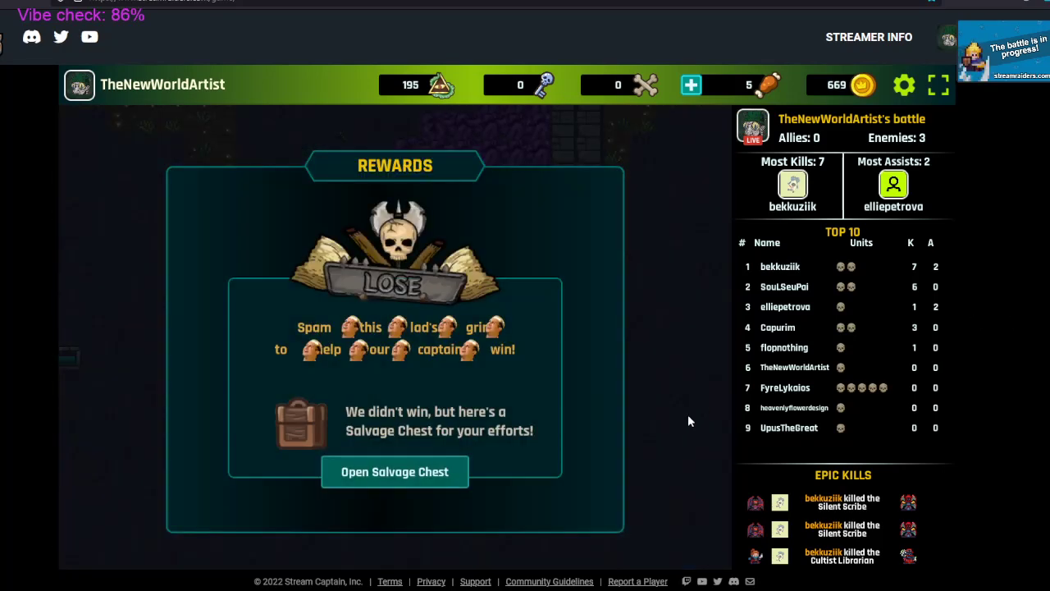
# - In Stream Raiders, open the Salvage Chest from the finished battle and continue the current campaign map
pyautogui.click(419, 478)
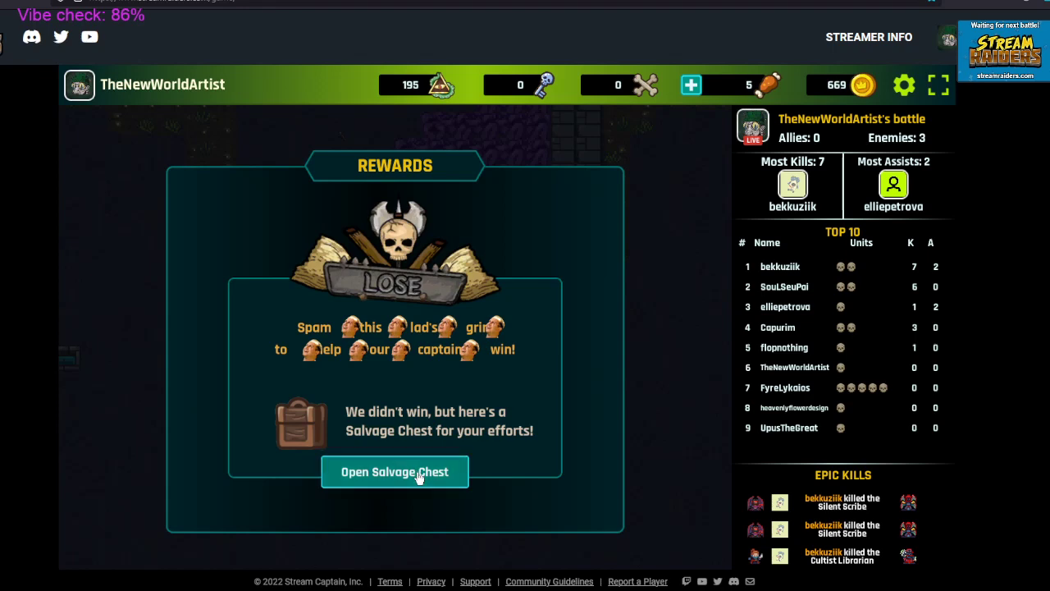
pyautogui.click(508, 402)
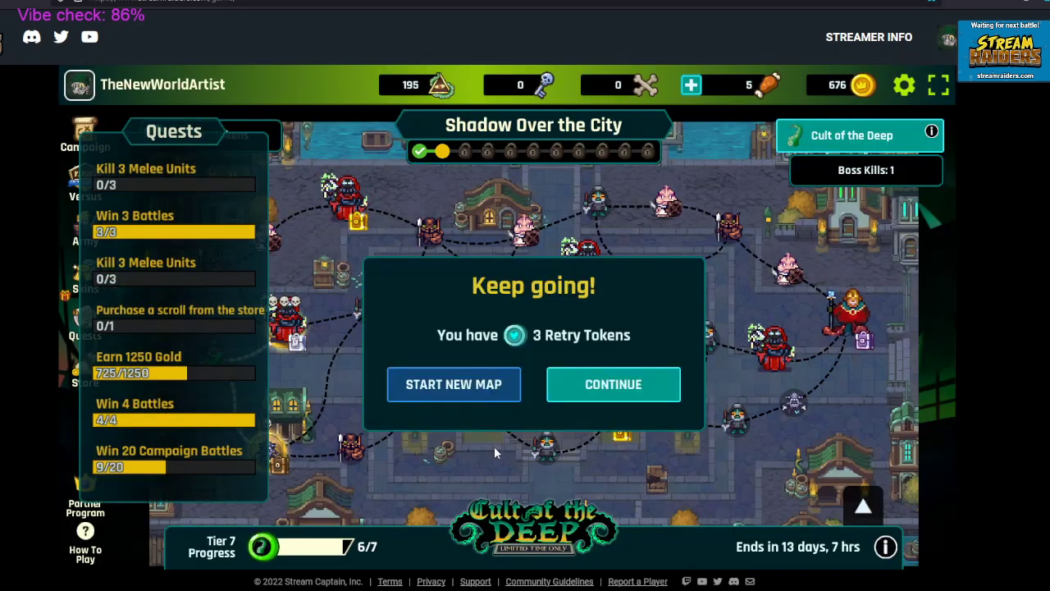
pyautogui.click(590, 392)
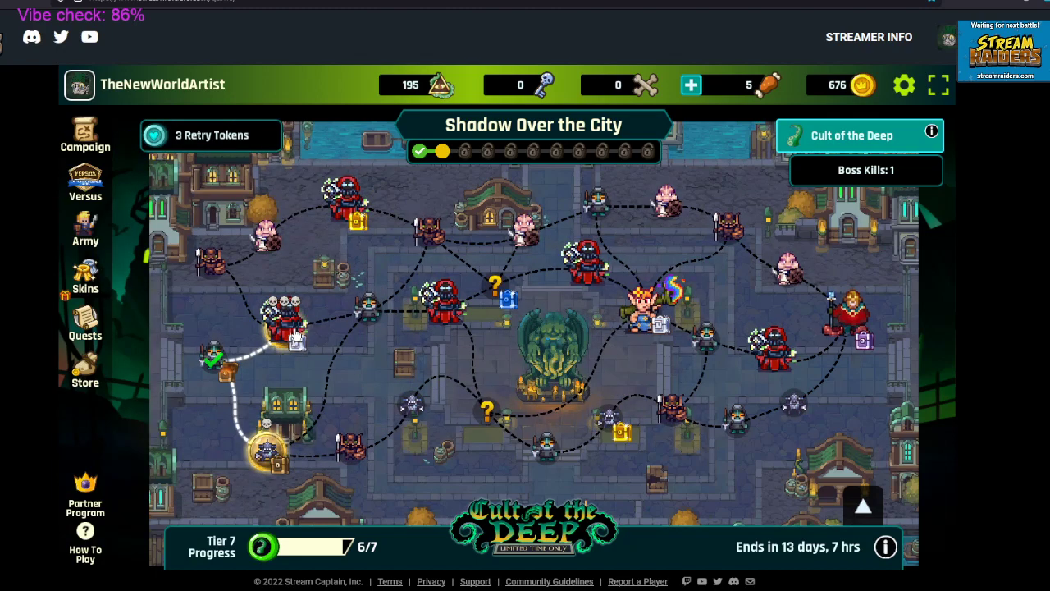
# - Start the Dunwich Docks battle and place the Flag Bearer as captain at the front edge of the placement zone
pyautogui.click(287, 333)
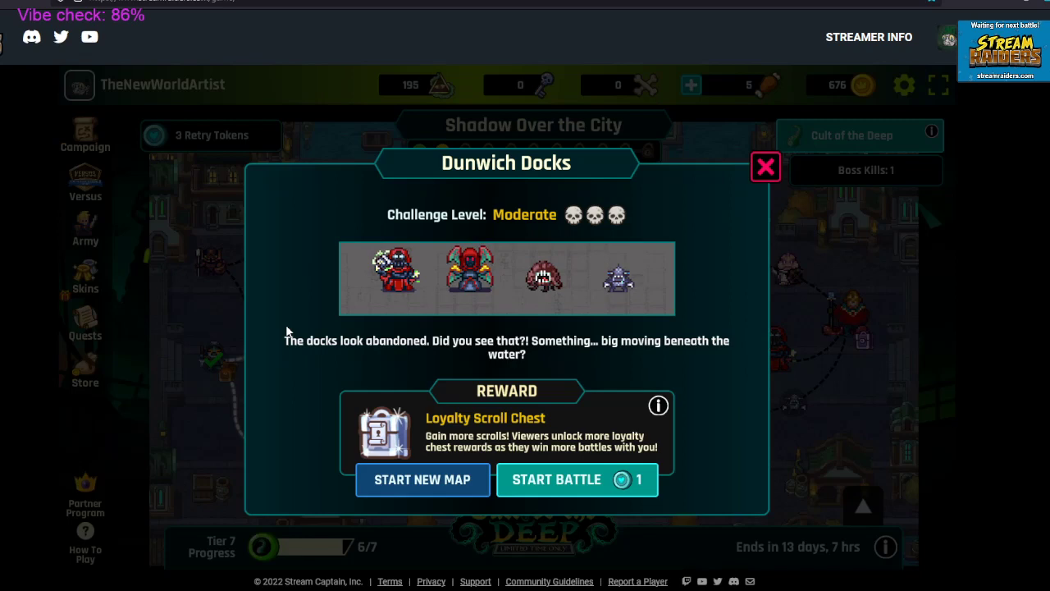
pyautogui.click(631, 488)
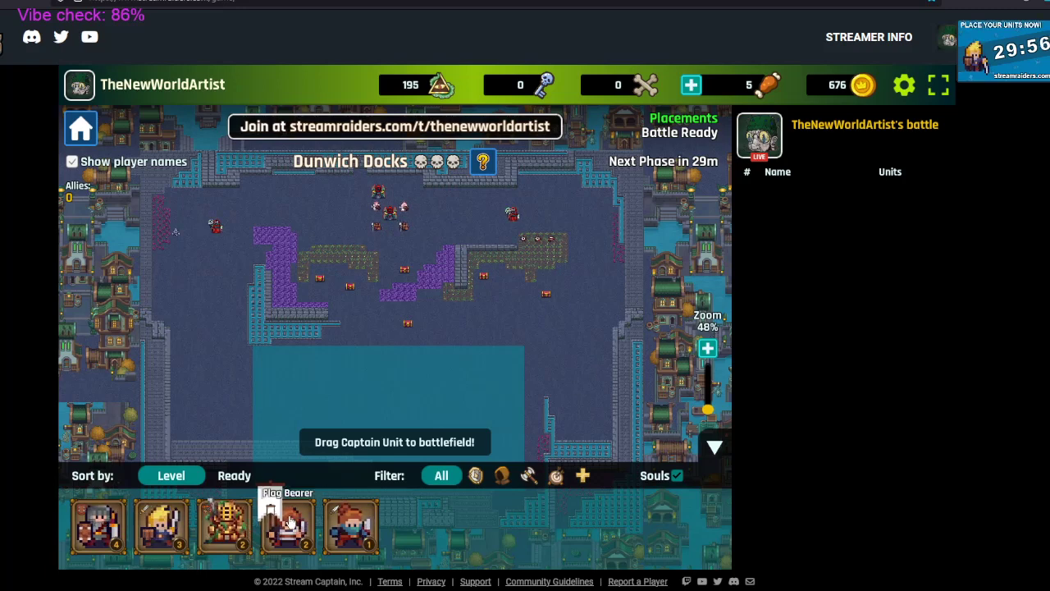
pyautogui.moveTo(287, 525); pyautogui.dragTo(392, 353)
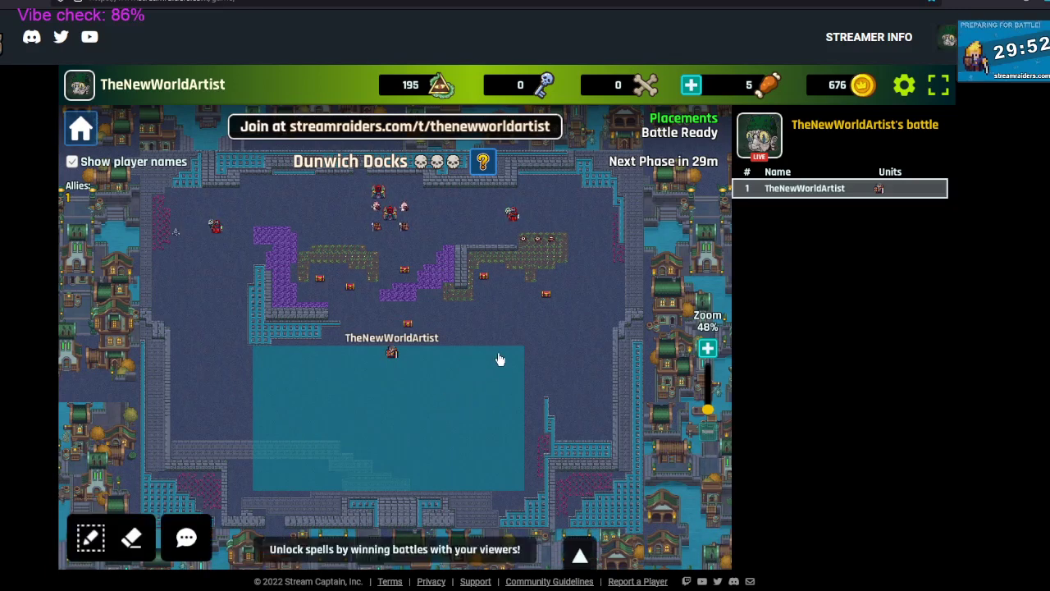
# - Mark most of the placement zone with the hand-sign plan marker, from its front edge backward, and leave planning mode
pyautogui.click(90, 538)
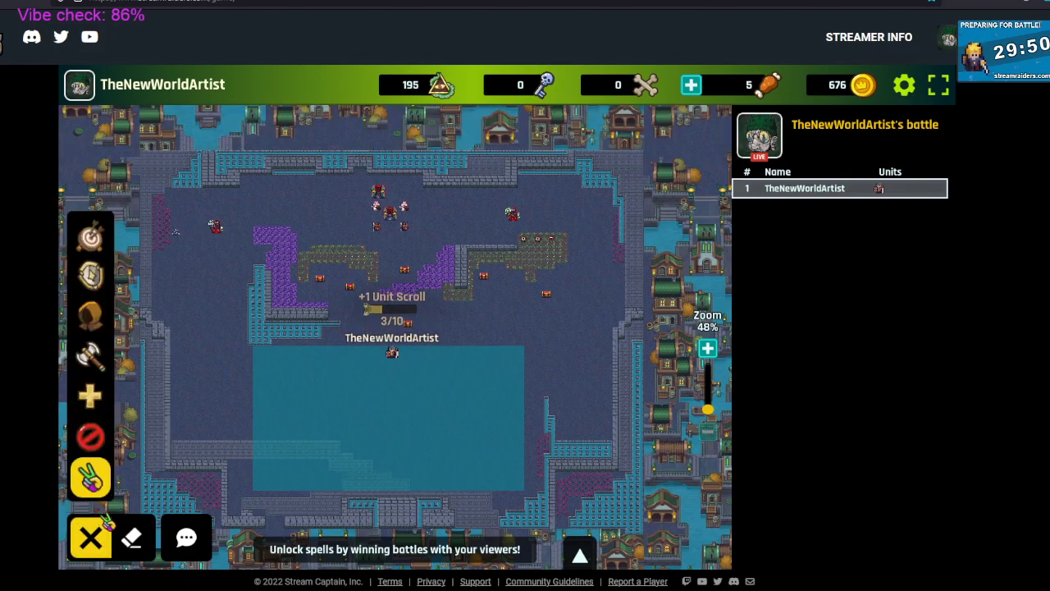
pyautogui.moveTo(259, 354); pyautogui.dragTo(534, 453)
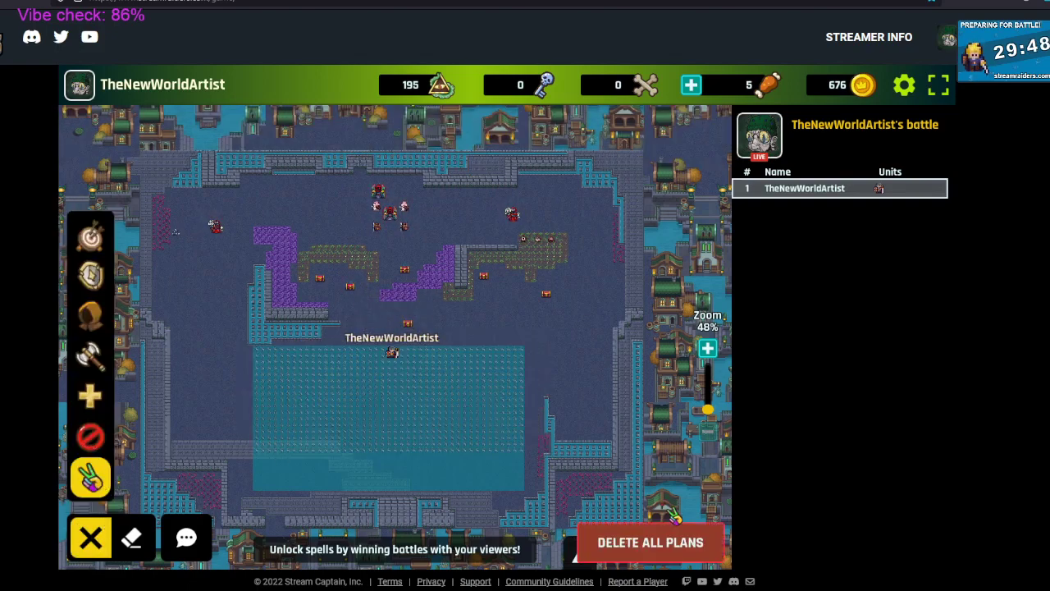
pyautogui.click(90, 537)
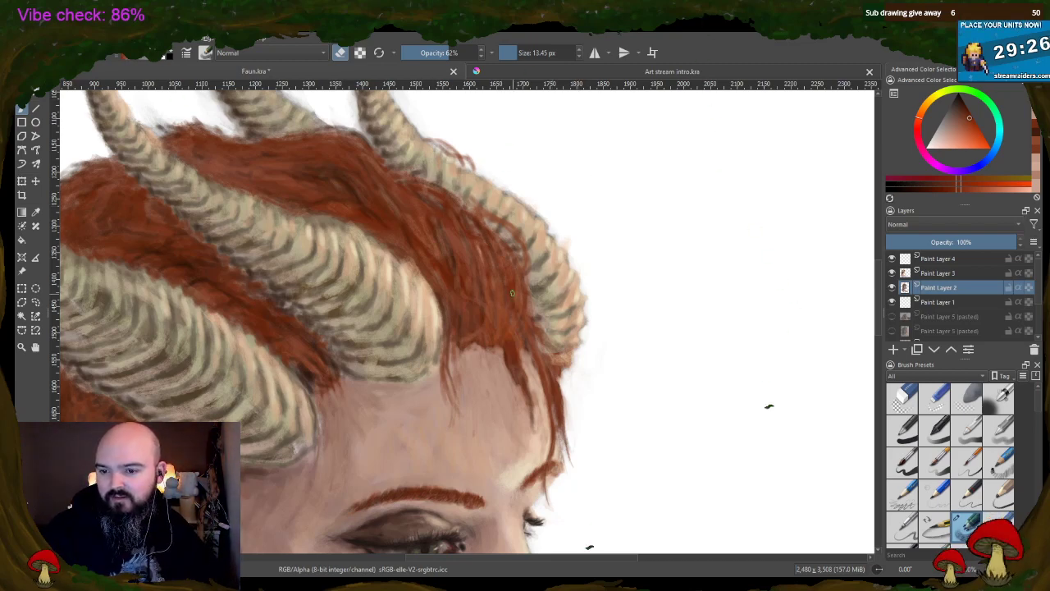
# - Switch back to Krita and touch up the hair above the forehead with red-browns sampled from the fringe
pyautogui.keyDown('ctrl'); pyautogui.click(512, 348); pyautogui.keyUp('ctrl')
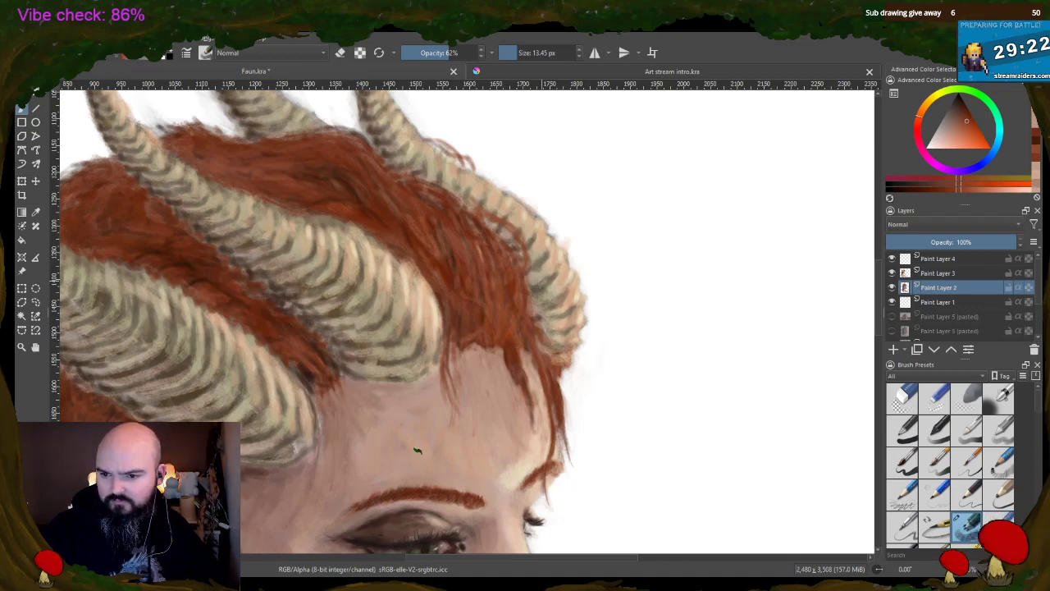
pyautogui.keyDown('ctrl'); pyautogui.click(527, 302); pyautogui.keyUp('ctrl')
pyautogui.keyDown('ctrl'); pyautogui.click(500, 311); pyautogui.keyUp('ctrl')
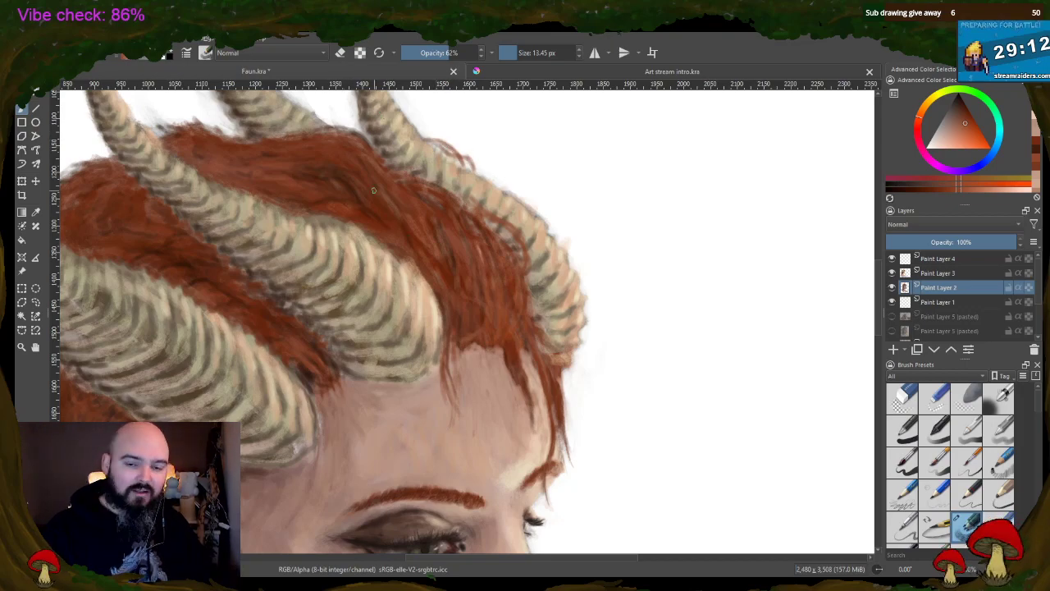
pyautogui.scroll(-3, 372, 187)
pyautogui.scroll(2, 331, 164)
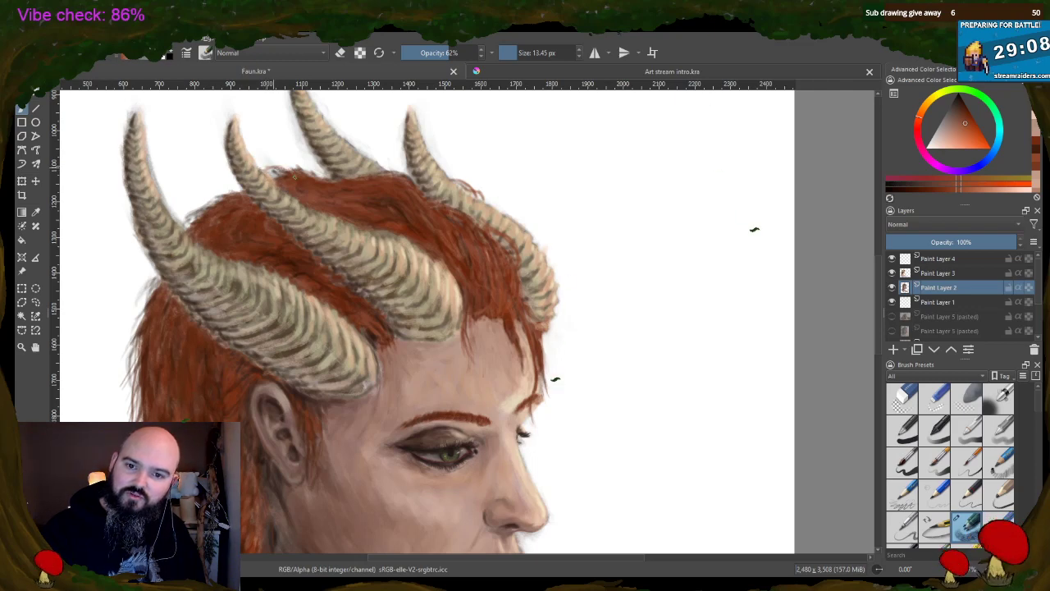
# - Activate Paint Layer 3 and sample a dark brown from the hair beside the braid for shading
pyautogui.click(936, 273)
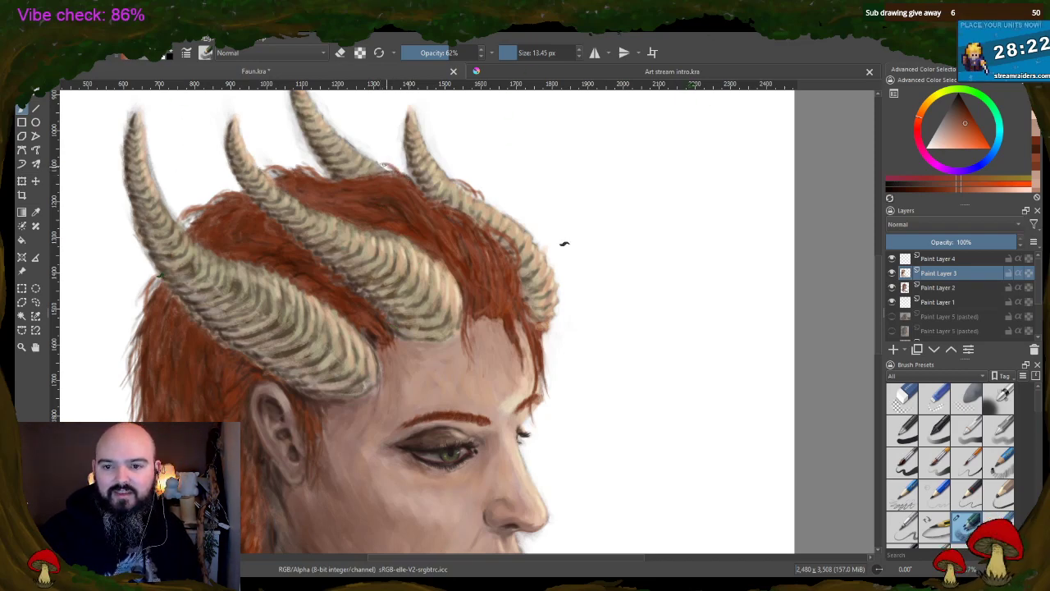
pyautogui.press('-')
pyautogui.press('-')
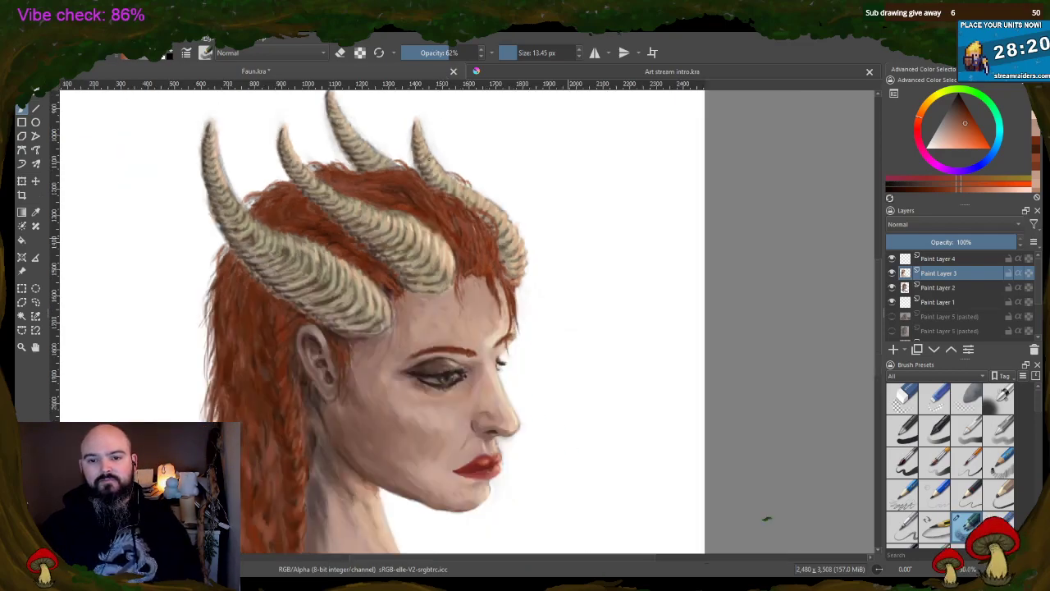
pyautogui.scroll(2, 380, 408)
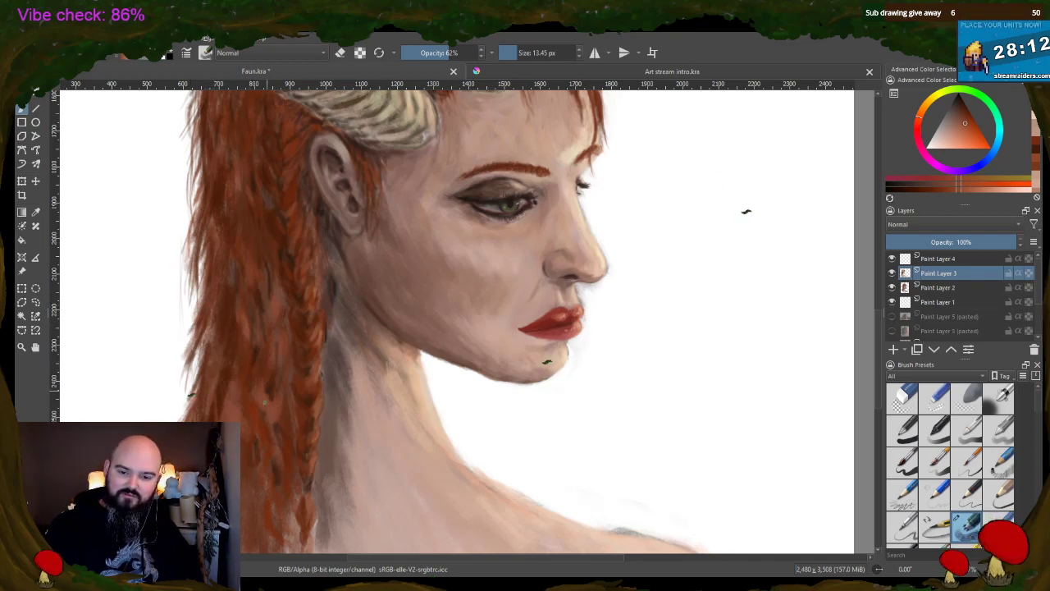
pyautogui.keyDown('ctrl'); pyautogui.click(294, 261); pyautogui.keyUp('ctrl')
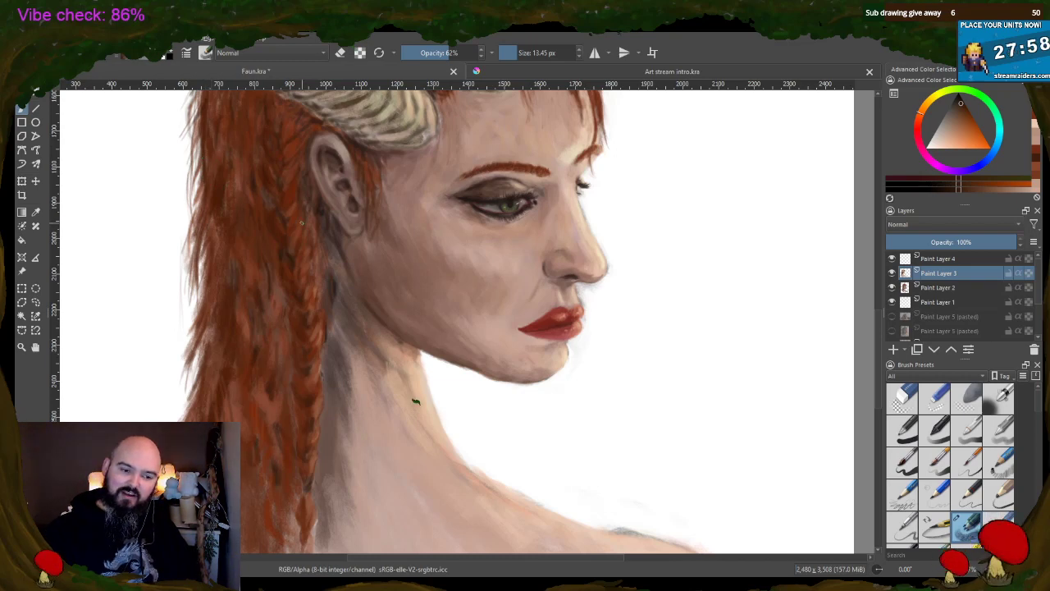
# - Reduce the brush to 6.02 px and try erasing the smudges around the far horn on Paint Layers 3 and 2
pyautogui.moveTo(878, 339); pyautogui.dragTo(876, 301)
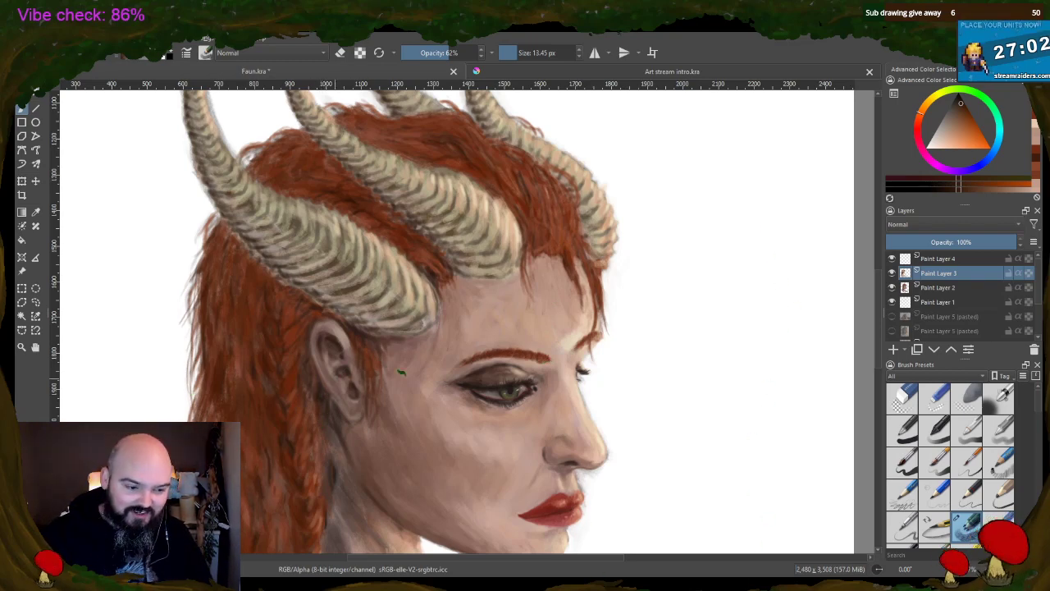
pyautogui.scroll(-3, 313, 436)
pyautogui.scroll(4, 361, 271)
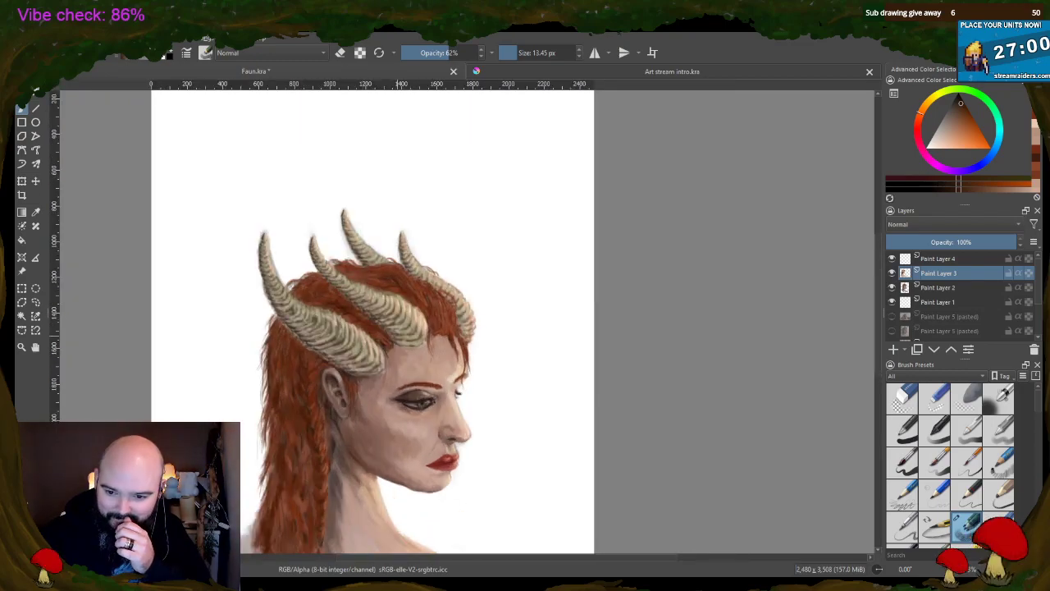
pyautogui.scroll(-4, 345, 271)
pyautogui.scroll(2, 353, 320)
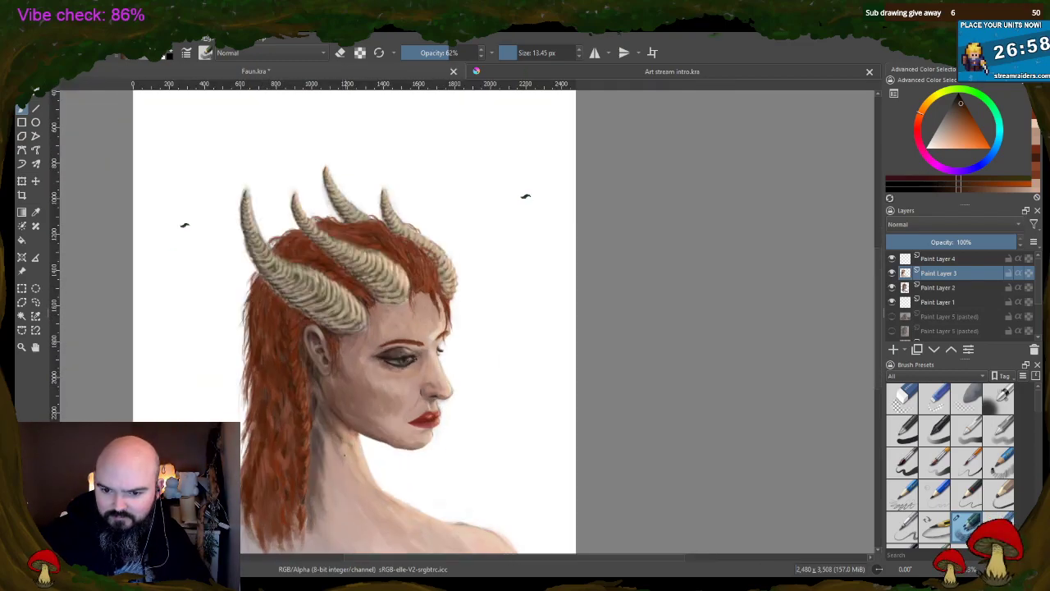
pyautogui.scroll(2, 353, 320)
pyautogui.scroll(1, 363, 226)
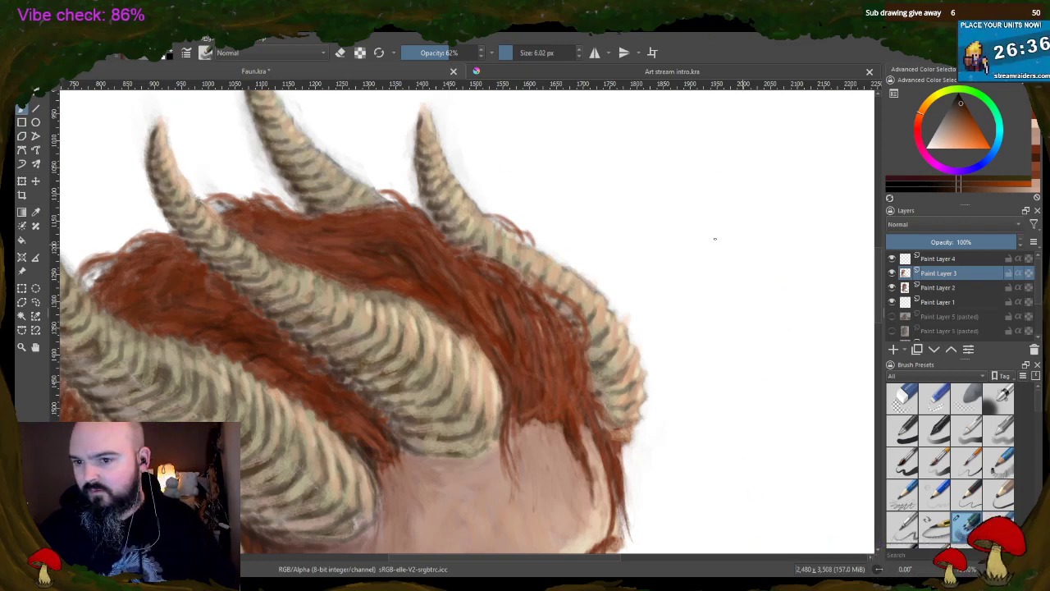
pyautogui.scroll(1, 361, 189)
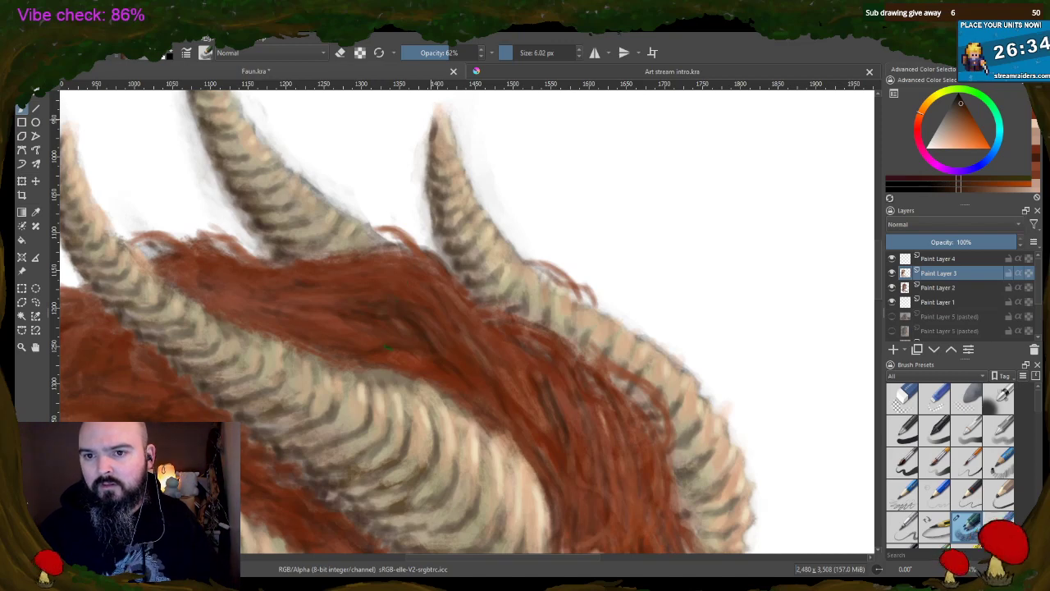
pyautogui.press('e')
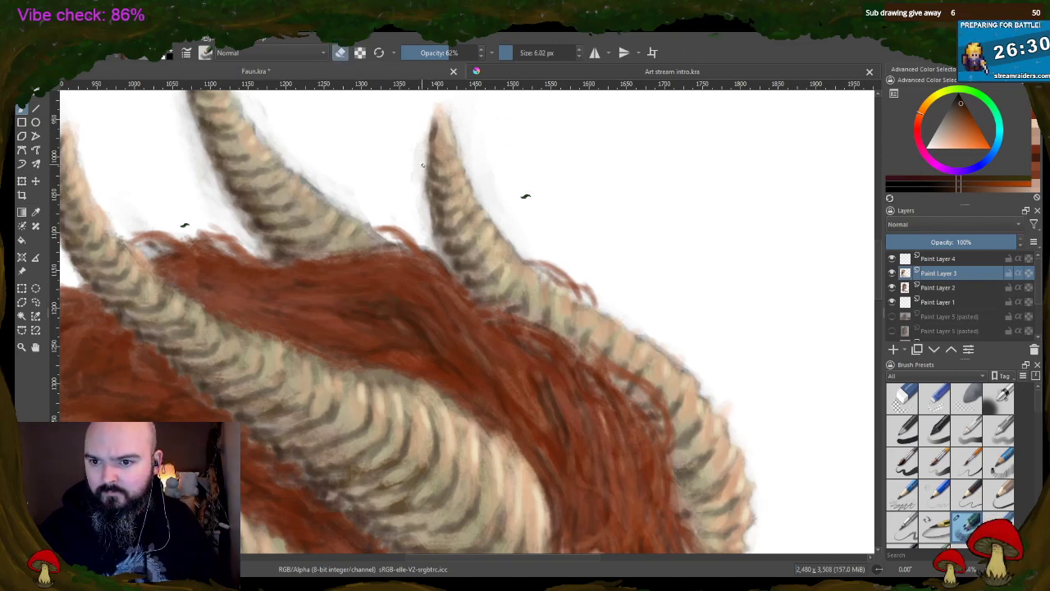
pyautogui.click(936, 288)
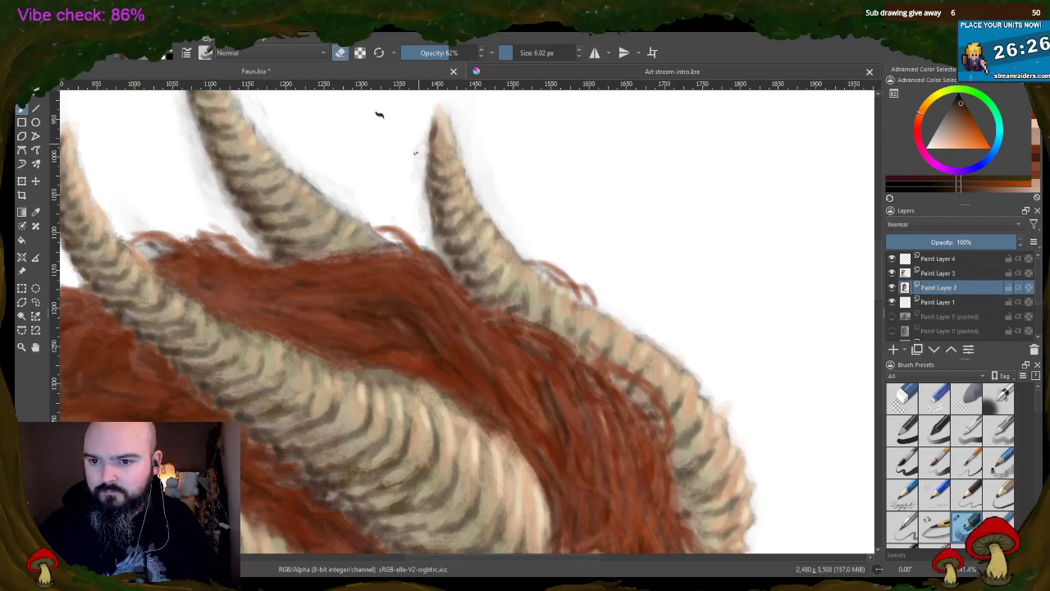
pyautogui.scroll(-3, 414, 122)
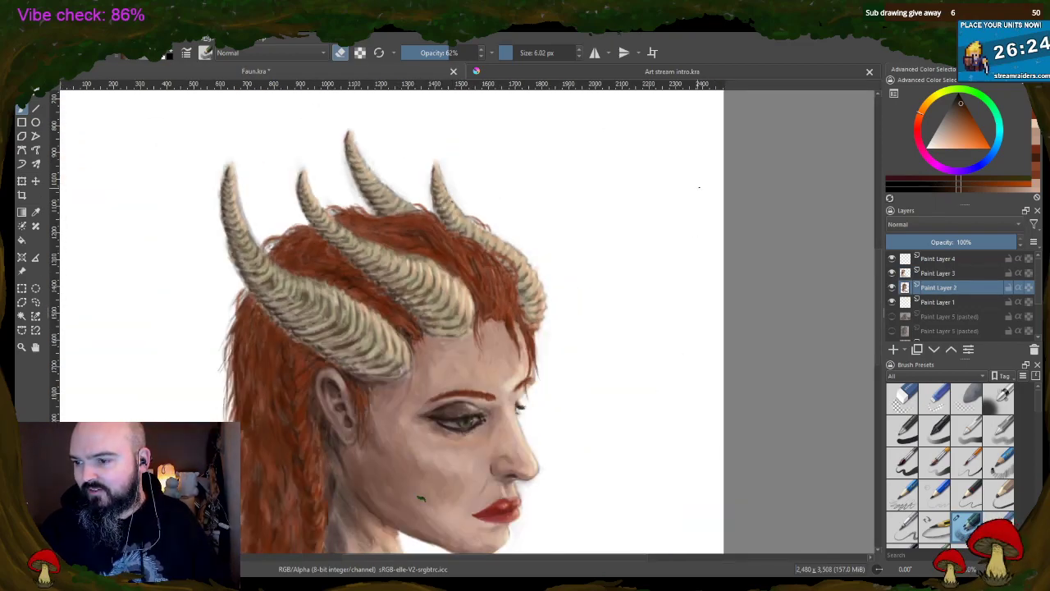
# - Merge Paint Layer 3 into Paint Layer 2 and check the combined layer's visibility
pyautogui.click(947, 275)
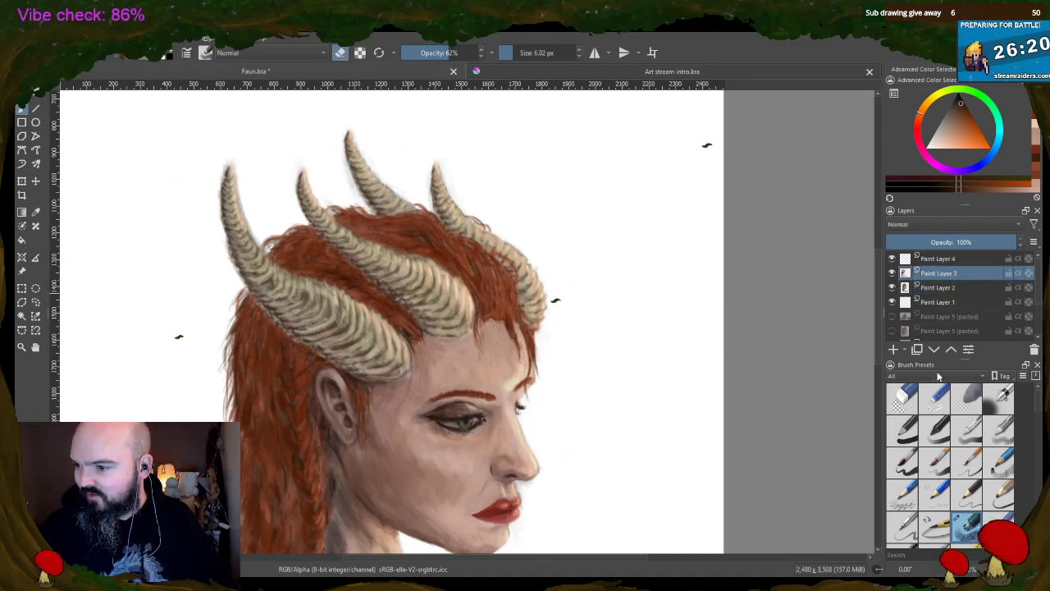
pyautogui.hotkey('shift', 'Delete')
pyautogui.click(893, 274)
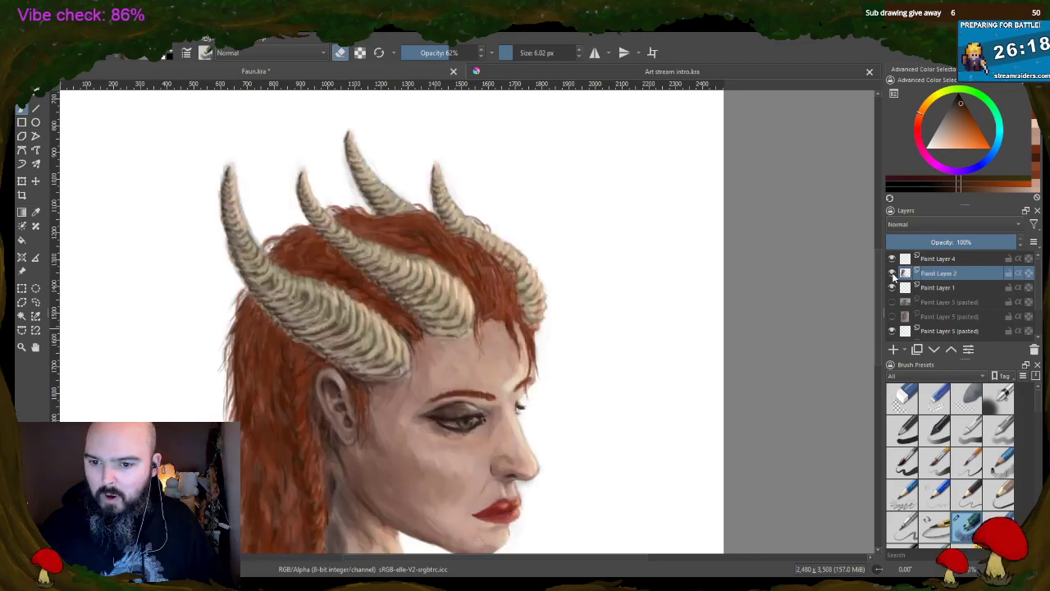
# - Erase the smudges around the two far horns and the middle near horn on Paint Layer 2 with the eraser preset at 6.74 px
pyautogui.scroll(5, 400, 164)
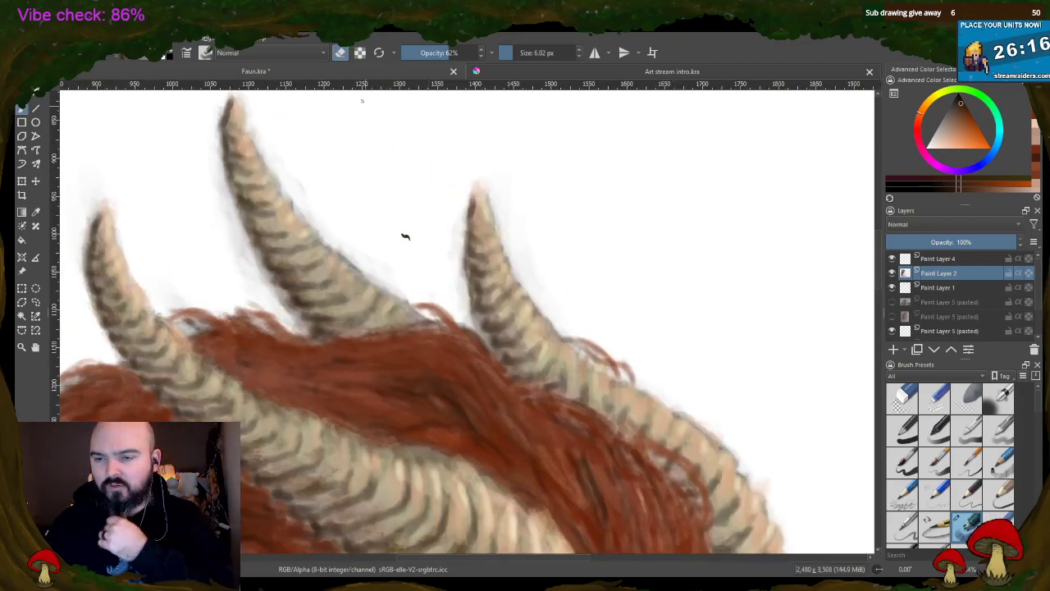
pyautogui.press('e')
pyautogui.press('e')
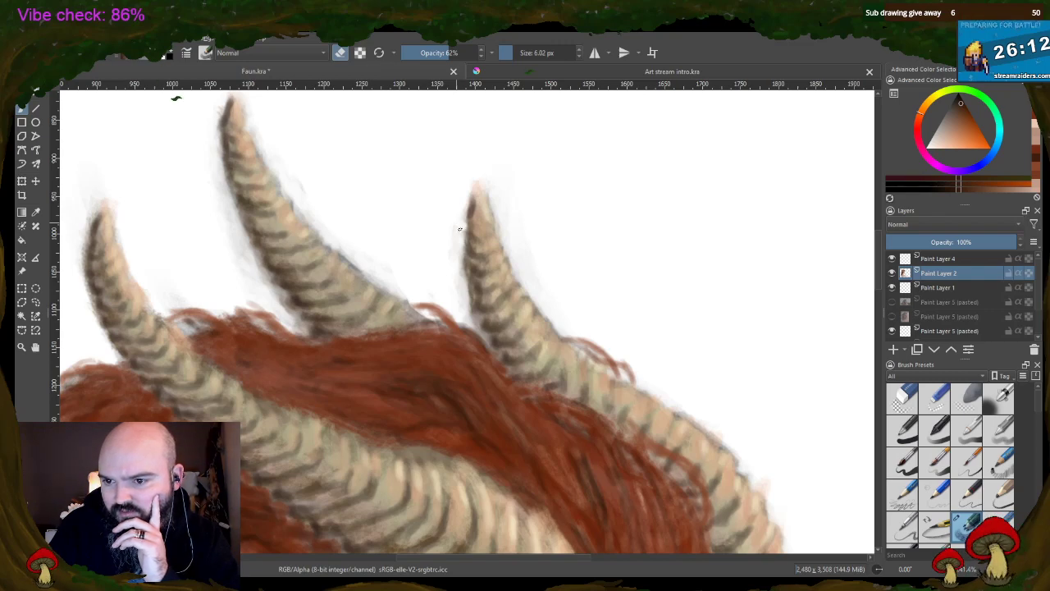
pyautogui.click(903, 399)
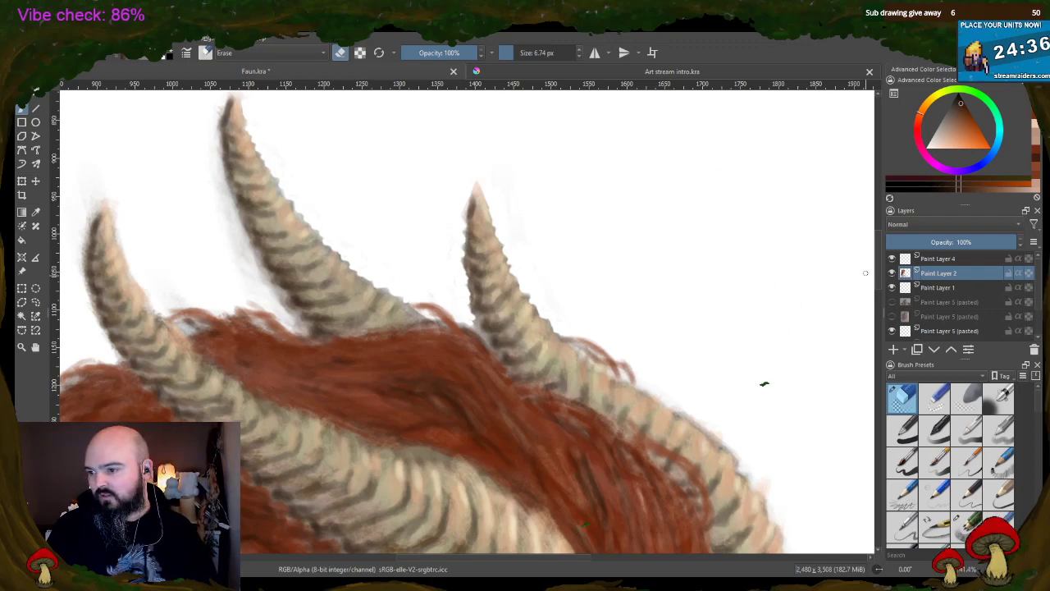
pyautogui.scroll(1, 782, 212)
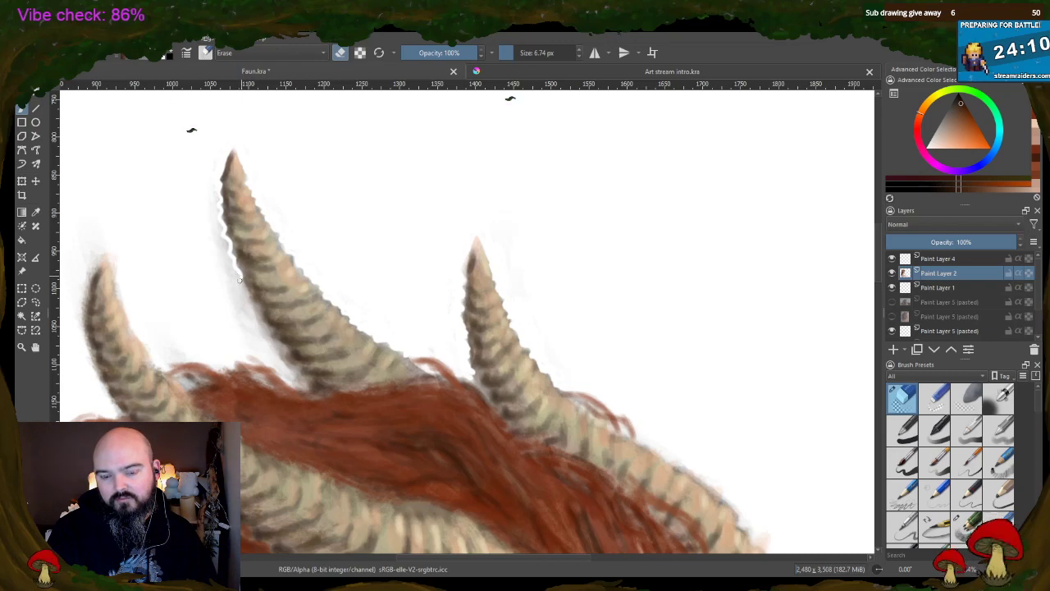
pyautogui.moveTo(218, 223); pyautogui.dragTo(216, 210)
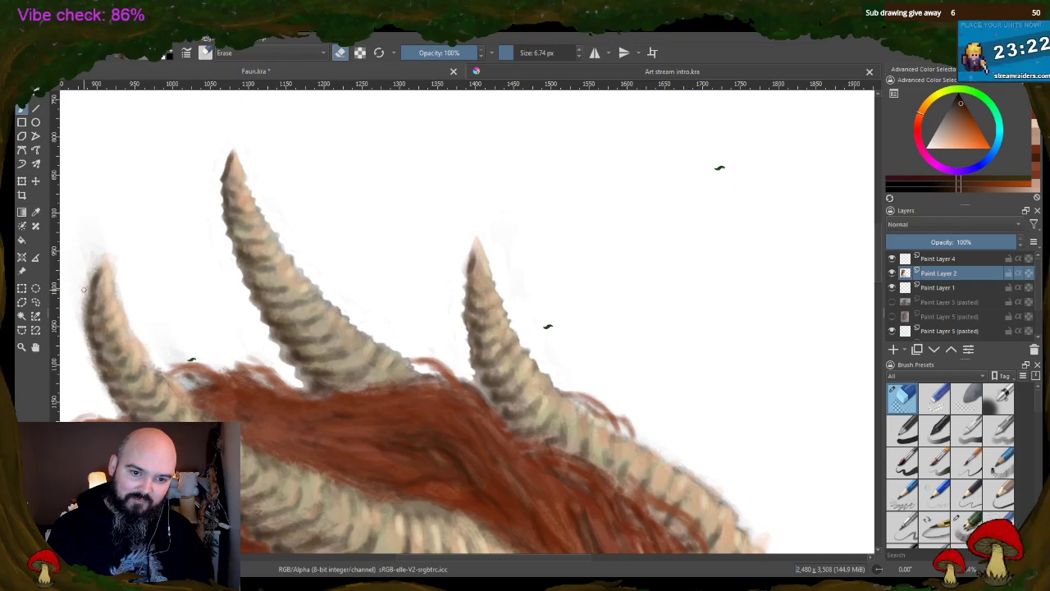
pyautogui.moveTo(85, 287)
pyautogui.mouseDown()
pyautogui.moveTo(110, 250)
pyautogui.moveTo(83, 285)
pyautogui.moveTo(80, 241)
pyautogui.mouseUp()
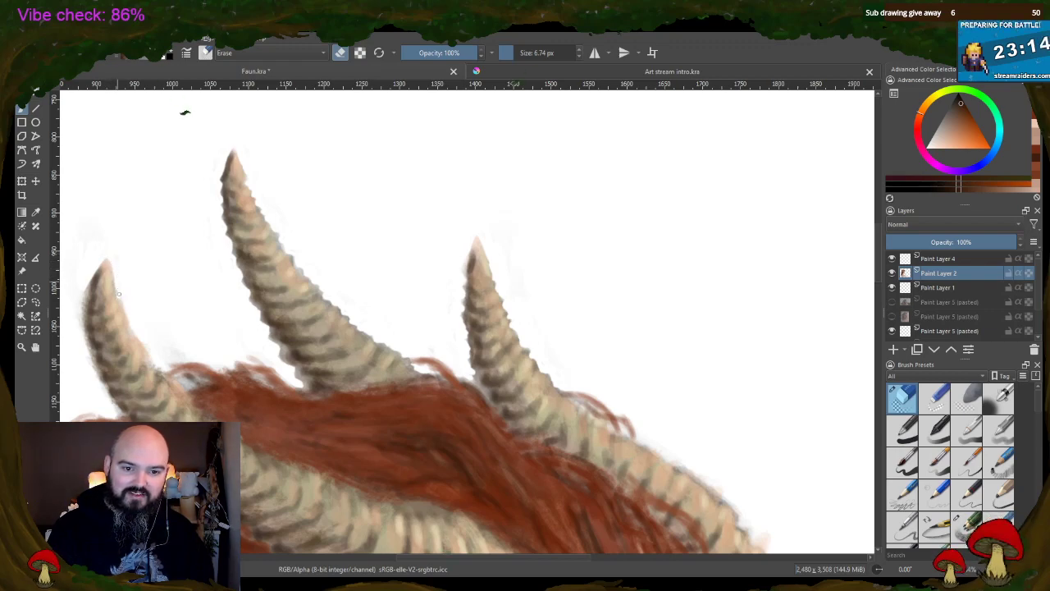
pyautogui.moveTo(119, 293); pyautogui.dragTo(87, 285)
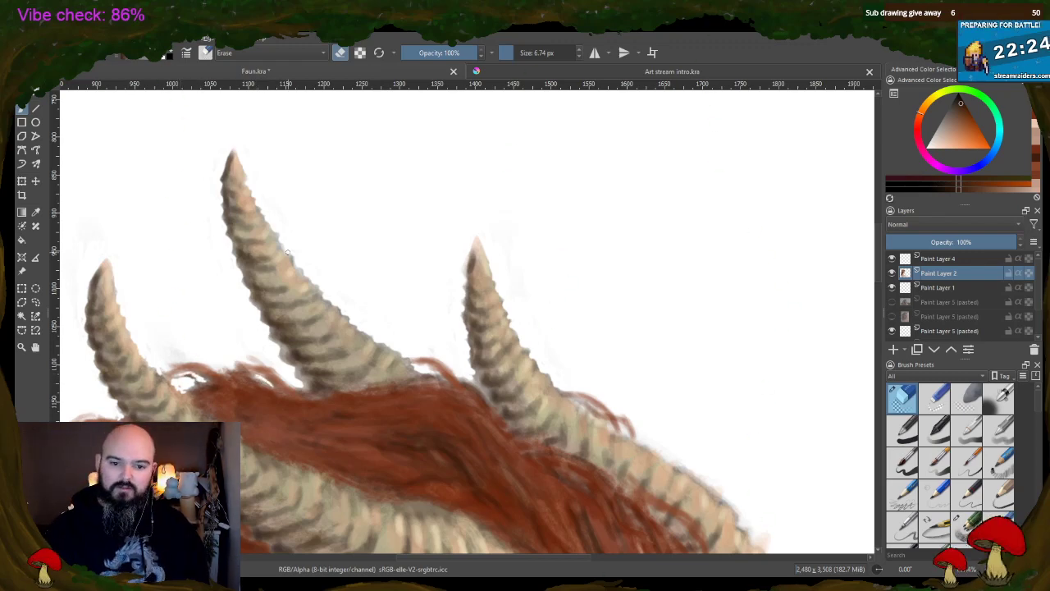
# - Sharpen the nearest horn by erasing the haze around its tip and along both sides of its upper half
pyautogui.scroll(-4, 288, 252)
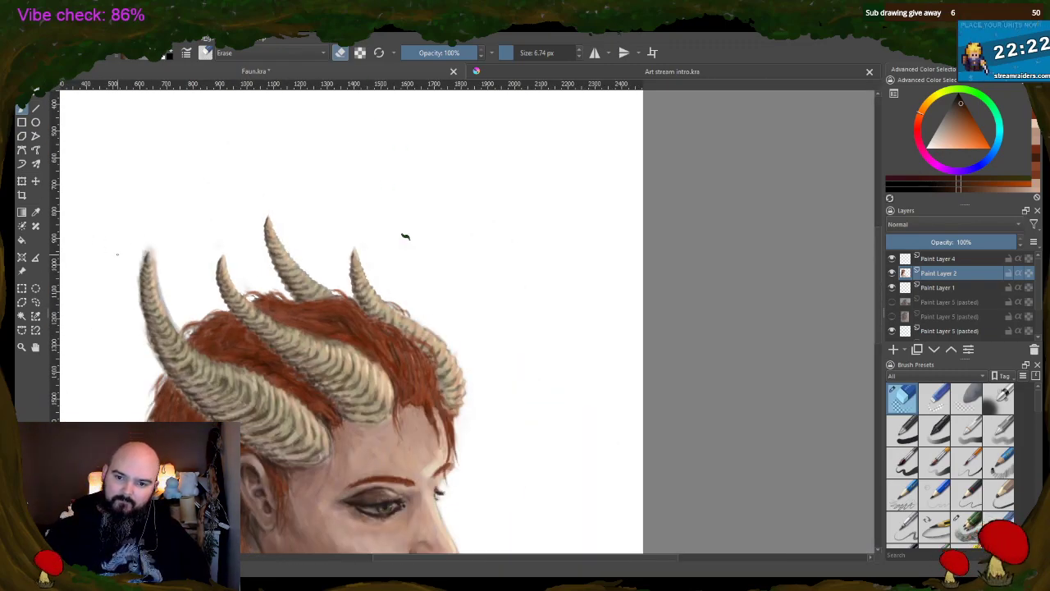
pyautogui.scroll(4, 118, 254)
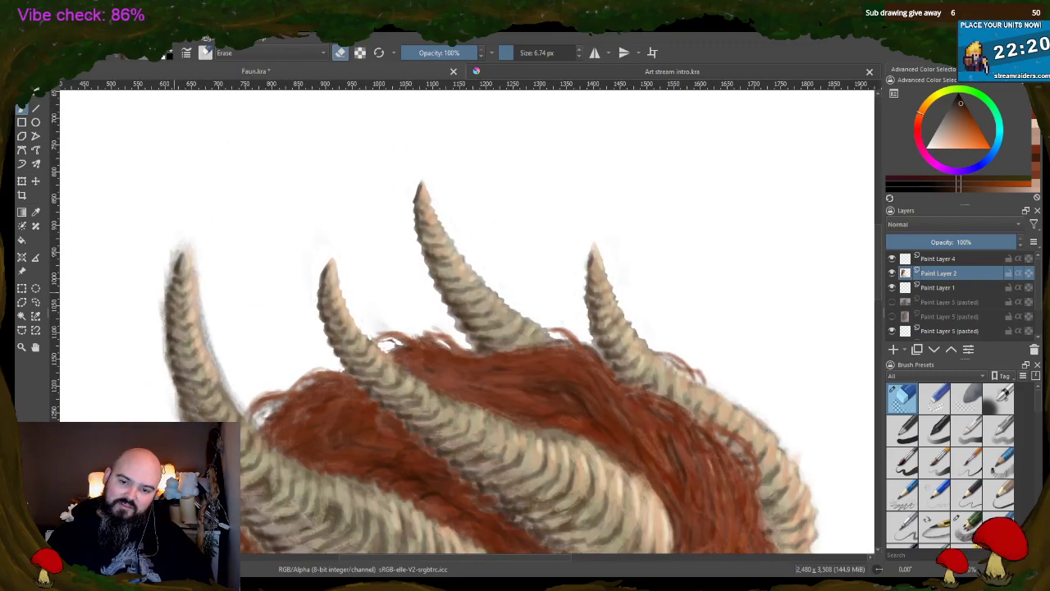
pyautogui.scroll(3, 218, 332)
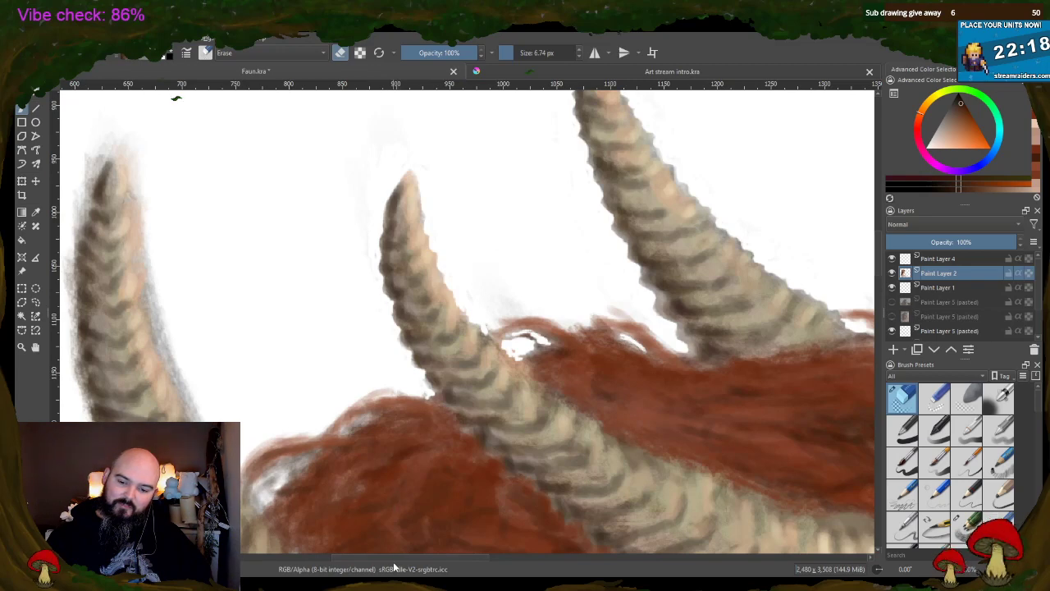
pyautogui.moveTo(320, 390); pyautogui.dragTo(440, 391)
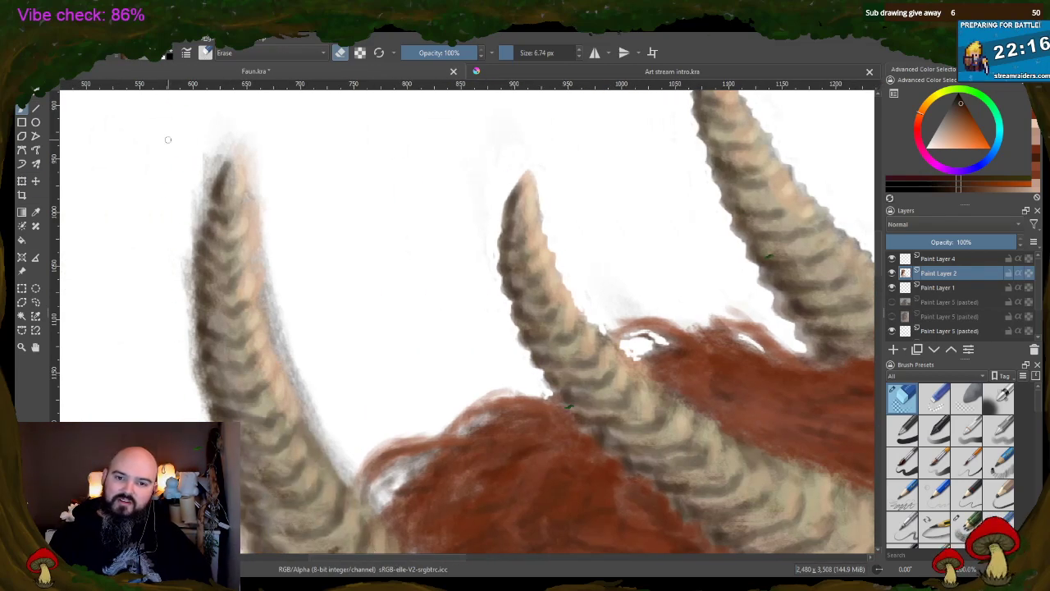
pyautogui.moveTo(221, 150)
pyautogui.mouseDown()
pyautogui.moveTo(211, 182)
pyautogui.moveTo(195, 254)
pyautogui.moveTo(190, 234)
pyautogui.moveTo(210, 144)
pyautogui.moveTo(202, 176)
pyautogui.moveTo(229, 135)
pyautogui.moveTo(217, 153)
pyautogui.moveTo(221, 123)
pyautogui.mouseUp()
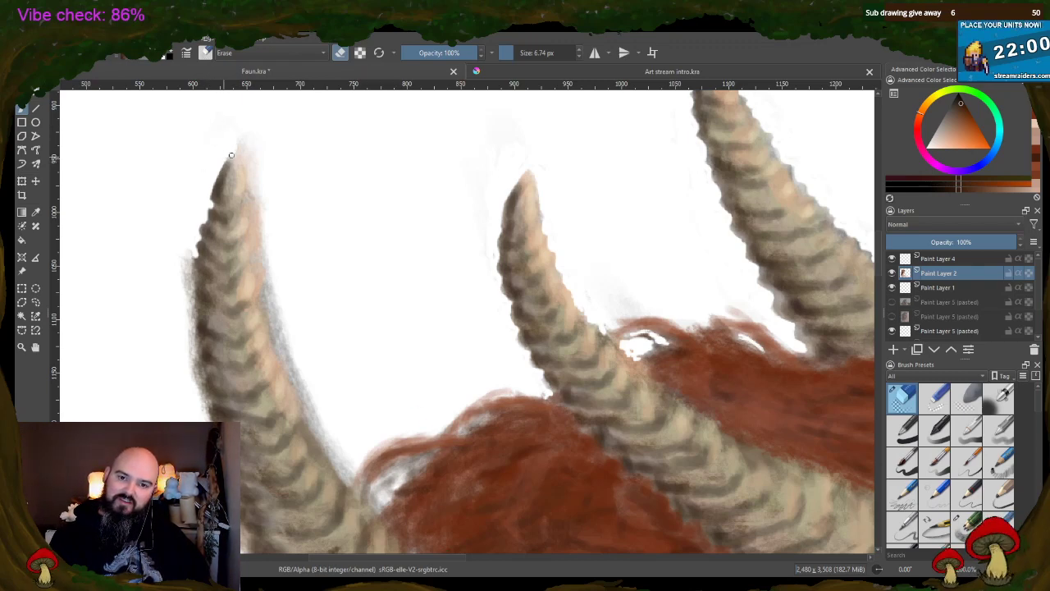
pyautogui.moveTo(239, 158)
pyautogui.mouseDown()
pyautogui.moveTo(256, 184)
pyautogui.moveTo(236, 153)
pyautogui.moveTo(245, 184)
pyautogui.moveTo(258, 180)
pyautogui.moveTo(244, 174)
pyautogui.moveTo(243, 208)
pyautogui.moveTo(262, 278)
pyautogui.moveTo(248, 216)
pyautogui.mouseUp()
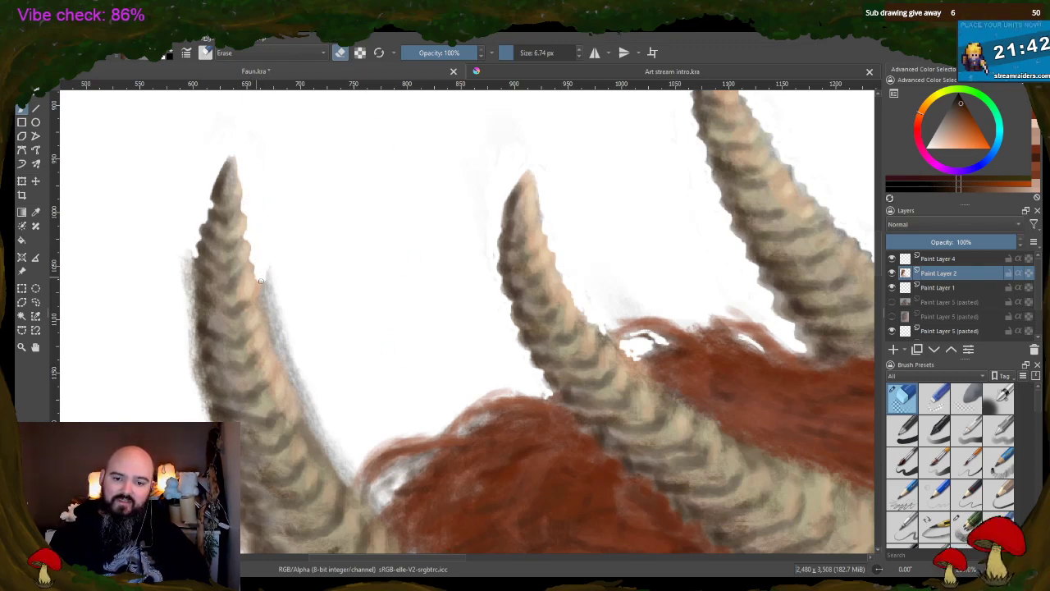
pyautogui.moveTo(260, 300)
pyautogui.mouseDown()
pyautogui.moveTo(311, 436)
pyautogui.moveTo(345, 481)
pyautogui.moveTo(354, 464)
pyautogui.moveTo(344, 474)
pyautogui.moveTo(334, 438)
pyautogui.moveTo(338, 462)
pyautogui.mouseUp()
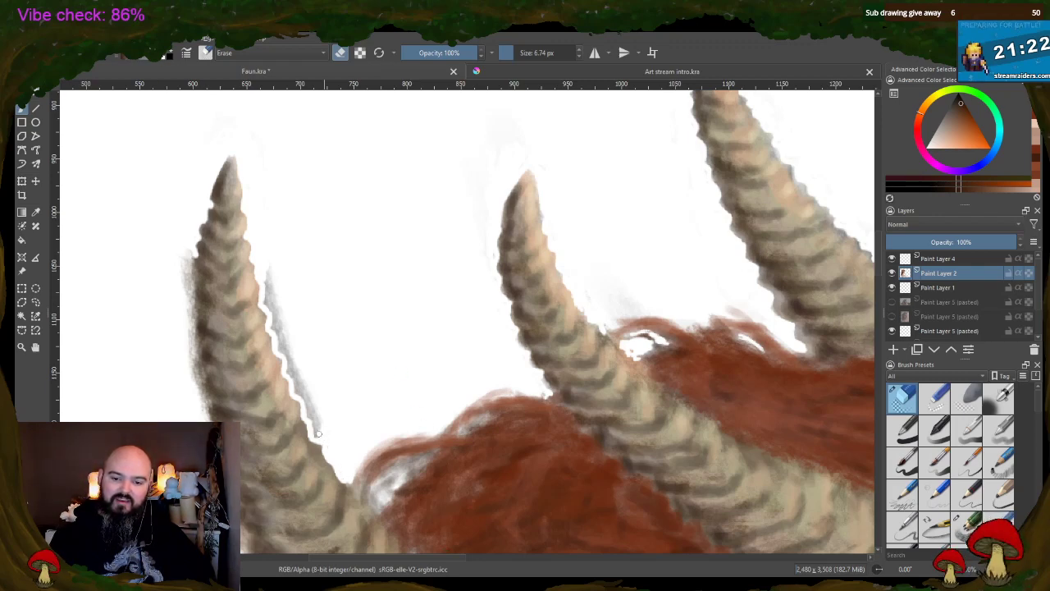
pyautogui.moveTo(313, 420)
pyautogui.mouseDown()
pyautogui.moveTo(287, 370)
pyautogui.moveTo(299, 366)
pyautogui.moveTo(312, 389)
pyautogui.moveTo(276, 296)
pyautogui.mouseUp()
pyautogui.moveTo(281, 345)
pyautogui.mouseDown()
pyautogui.moveTo(266, 275)
pyautogui.moveTo(269, 312)
pyautogui.mouseUp()
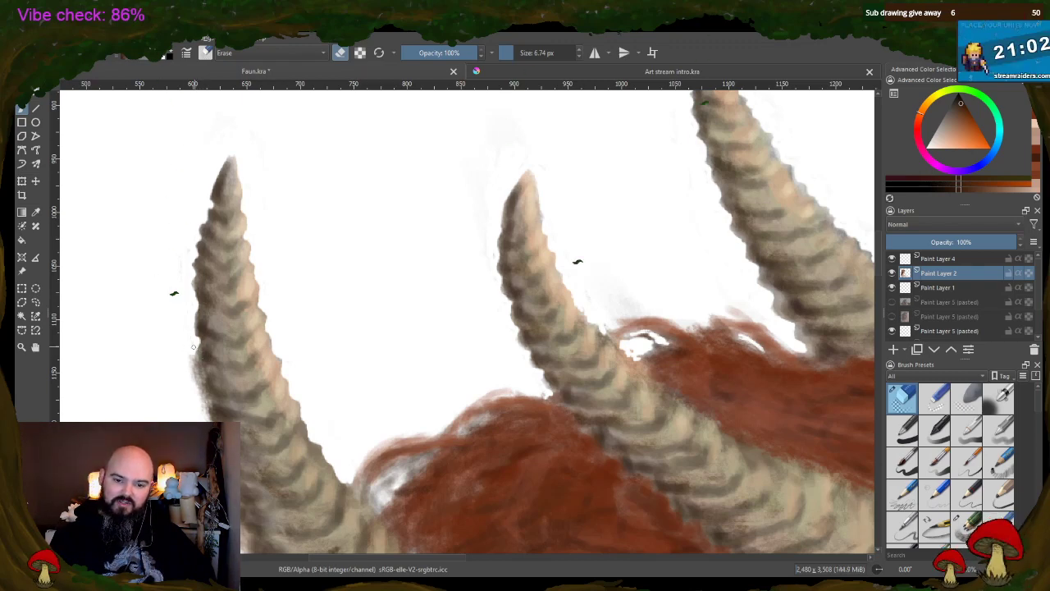
pyautogui.moveTo(197, 376); pyautogui.dragTo(195, 376)
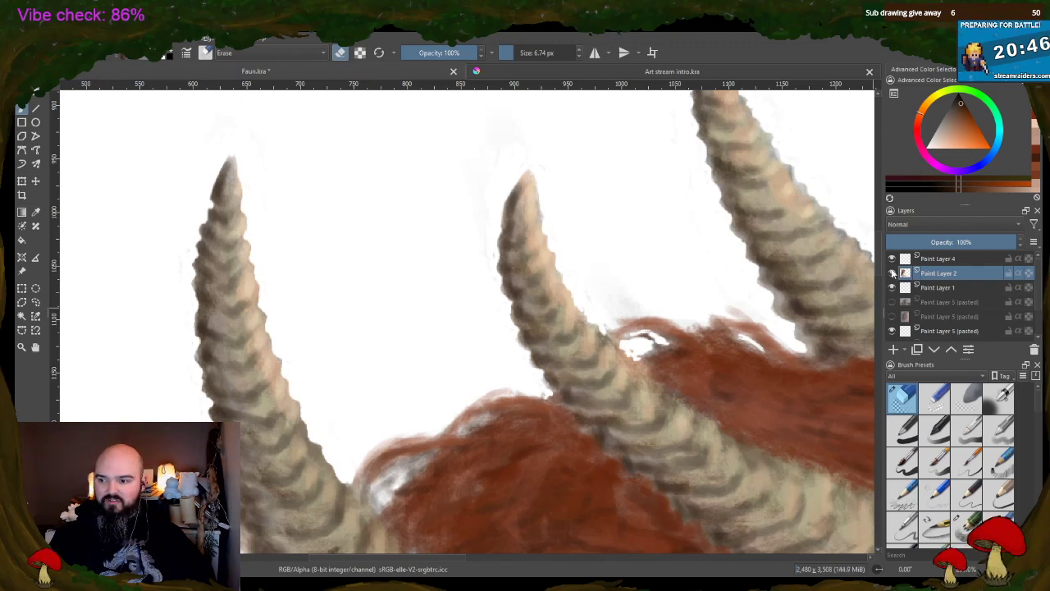
# - Clean the nearest horn's lower back edge and erase the grey patches between the loose hair strands beside it
pyautogui.scroll(-5, 220, 255)
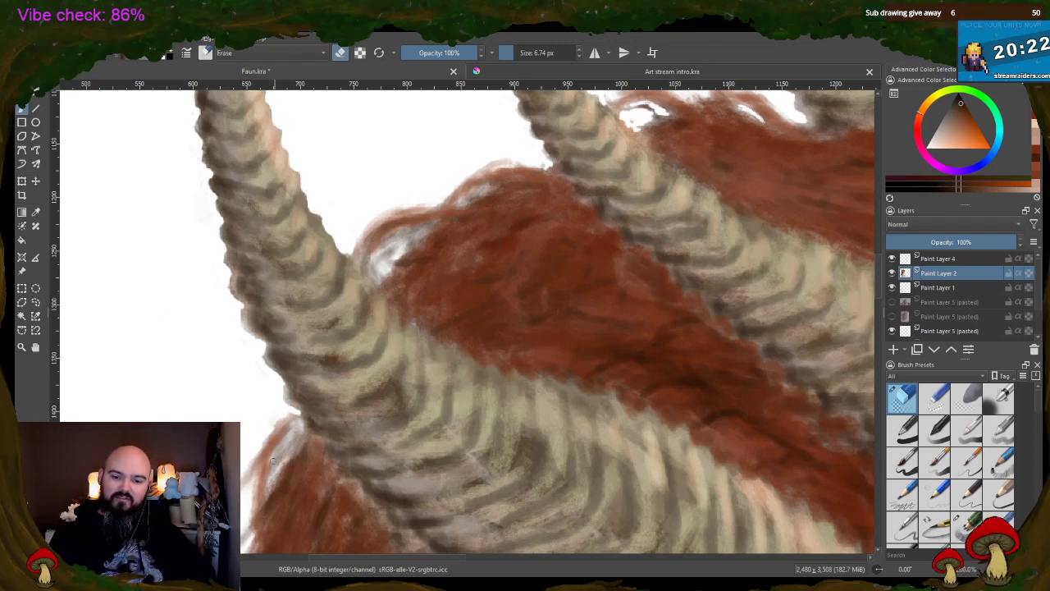
pyautogui.moveTo(270, 466)
pyautogui.mouseDown()
pyautogui.moveTo(298, 424)
pyautogui.moveTo(267, 486)
pyautogui.mouseUp()
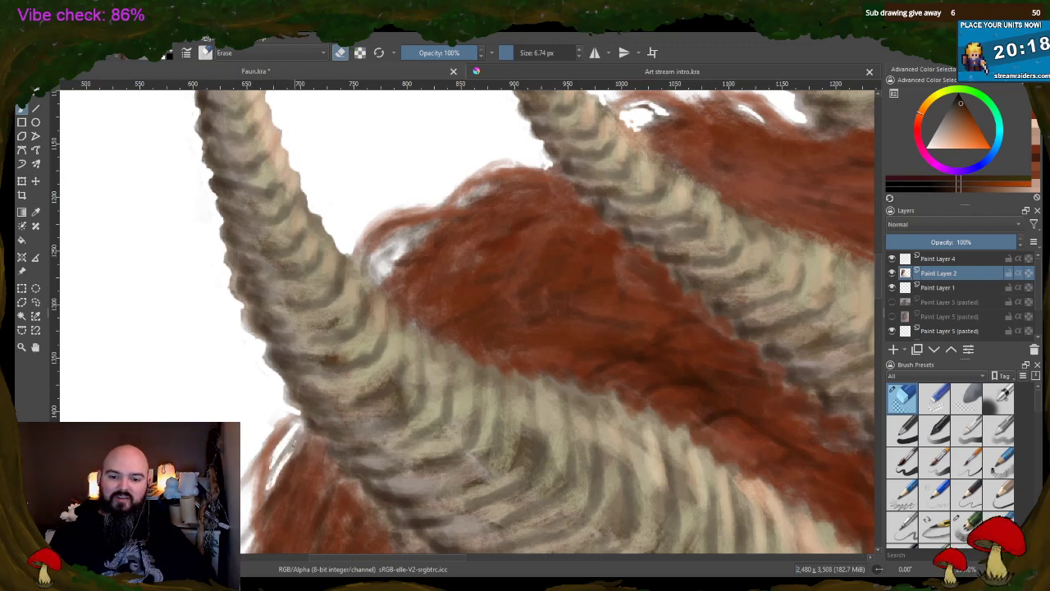
pyautogui.moveTo(295, 438); pyautogui.dragTo(279, 469)
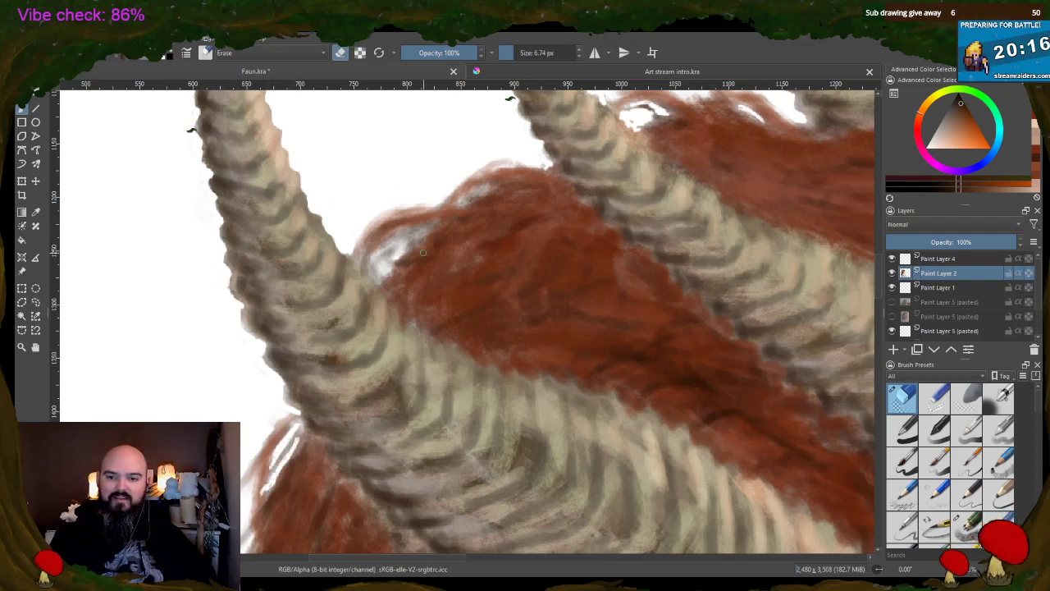
pyautogui.moveTo(379, 267)
pyautogui.mouseDown()
pyautogui.moveTo(404, 242)
pyautogui.moveTo(376, 266)
pyautogui.moveTo(395, 240)
pyautogui.moveTo(376, 264)
pyautogui.moveTo(407, 240)
pyautogui.moveTo(384, 271)
pyautogui.moveTo(416, 236)
pyautogui.moveTo(397, 237)
pyautogui.moveTo(490, 189)
pyautogui.mouseUp()
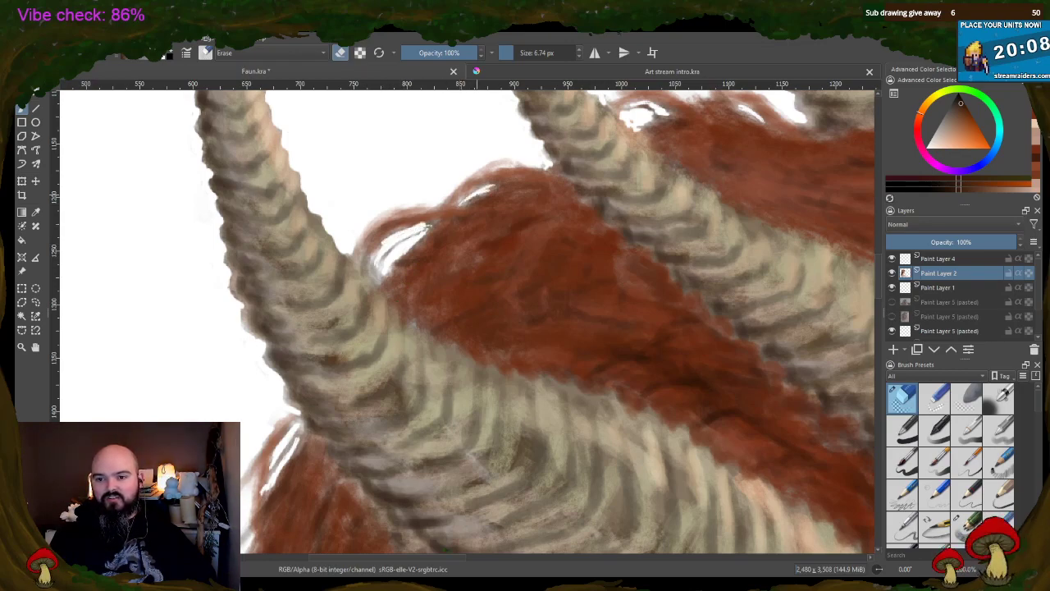
# - Erase the fuzzy outline along the outer curve of the far front horn down toward the forehead
pyautogui.scroll(-5, 176, 164)
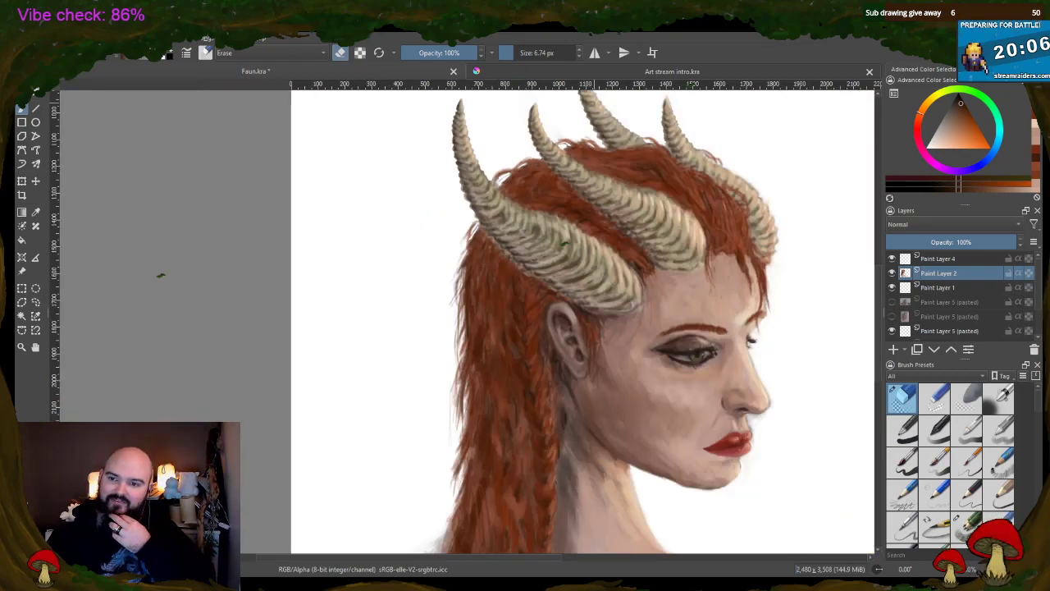
pyautogui.scroll(5, 803, 222)
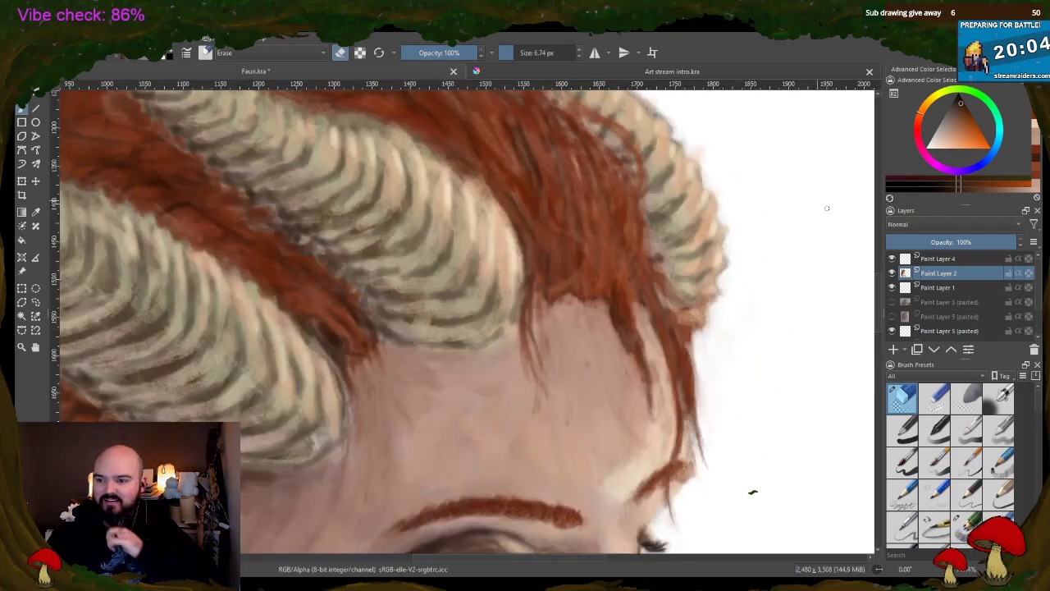
pyautogui.scroll(3, 879, 316)
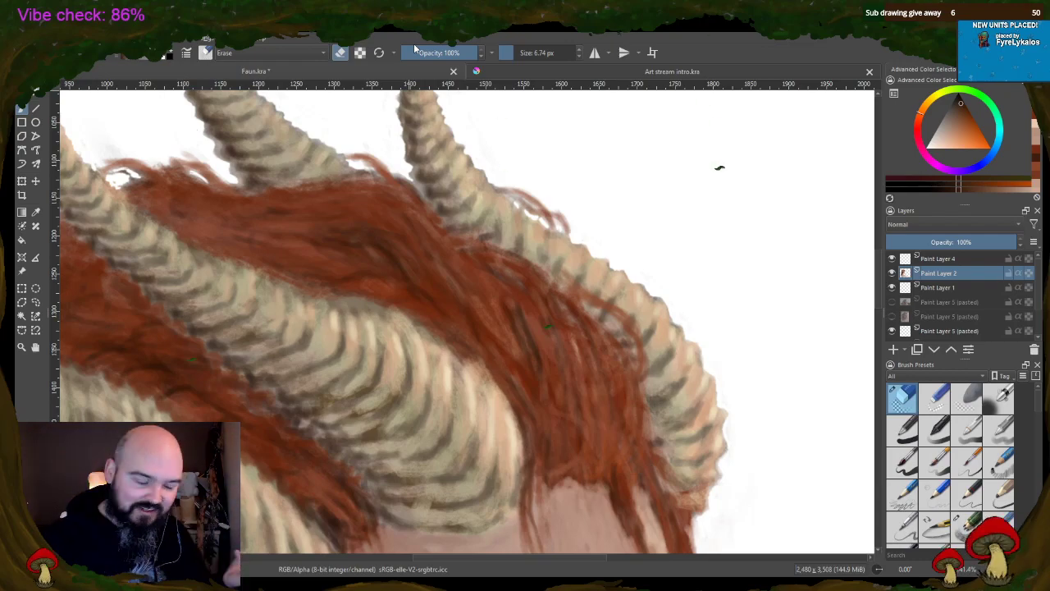
pyautogui.press('1')
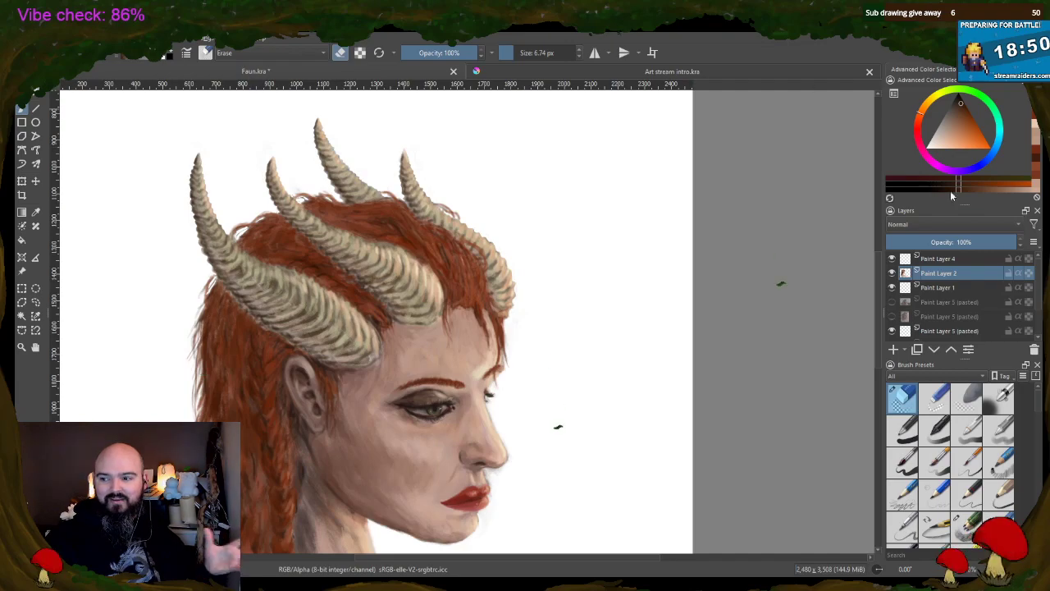
# - Touch up the far front horn with beige sampled from its tip, using the previous 62% opacity brush at 7.52 px in paint mode
pyautogui.press('/')
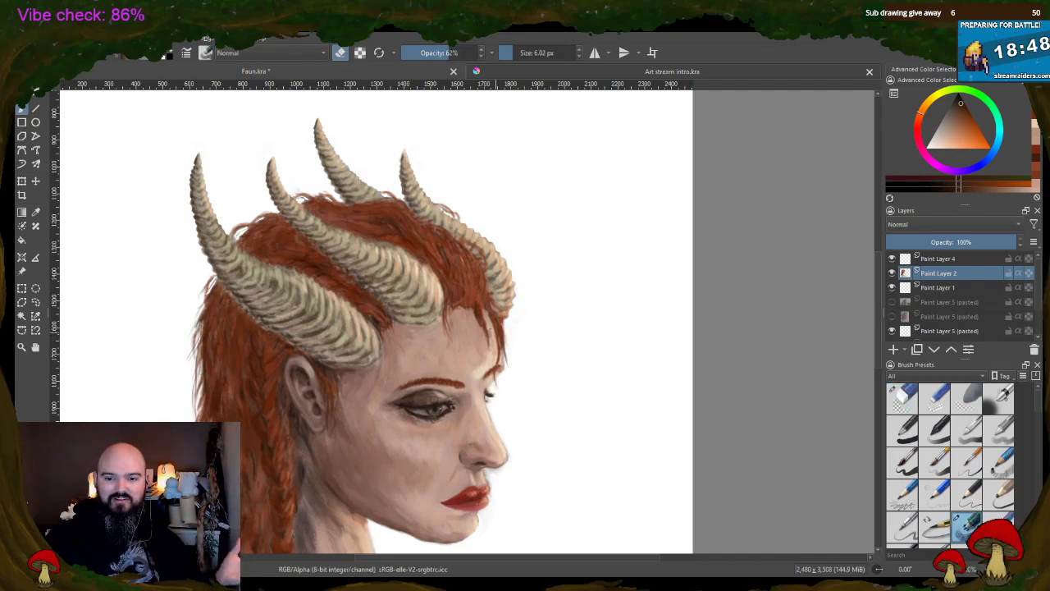
pyautogui.press('+')
pyautogui.press('+')
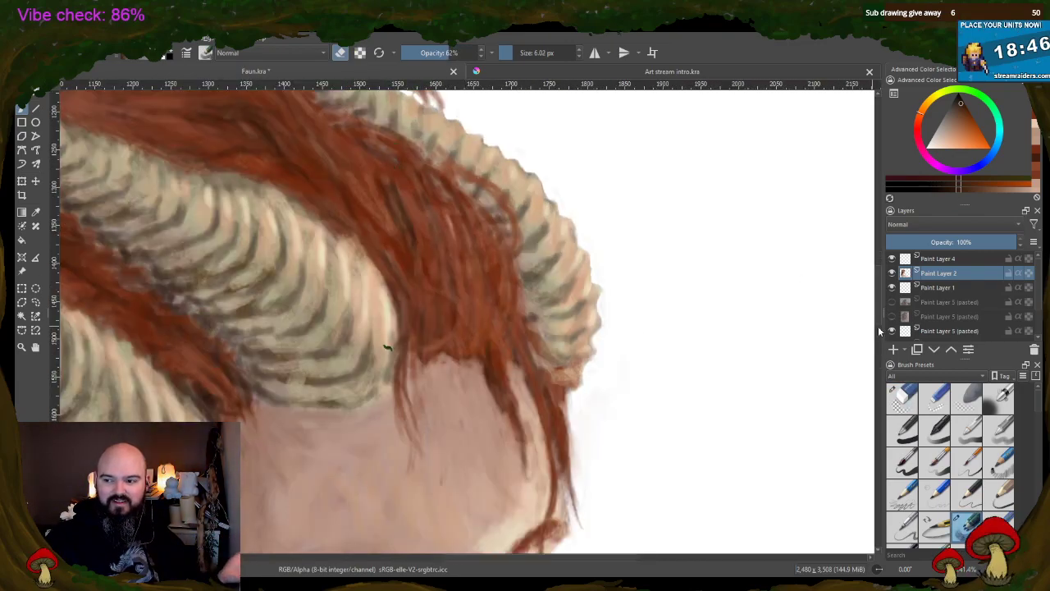
pyautogui.scroll(5, 880, 296)
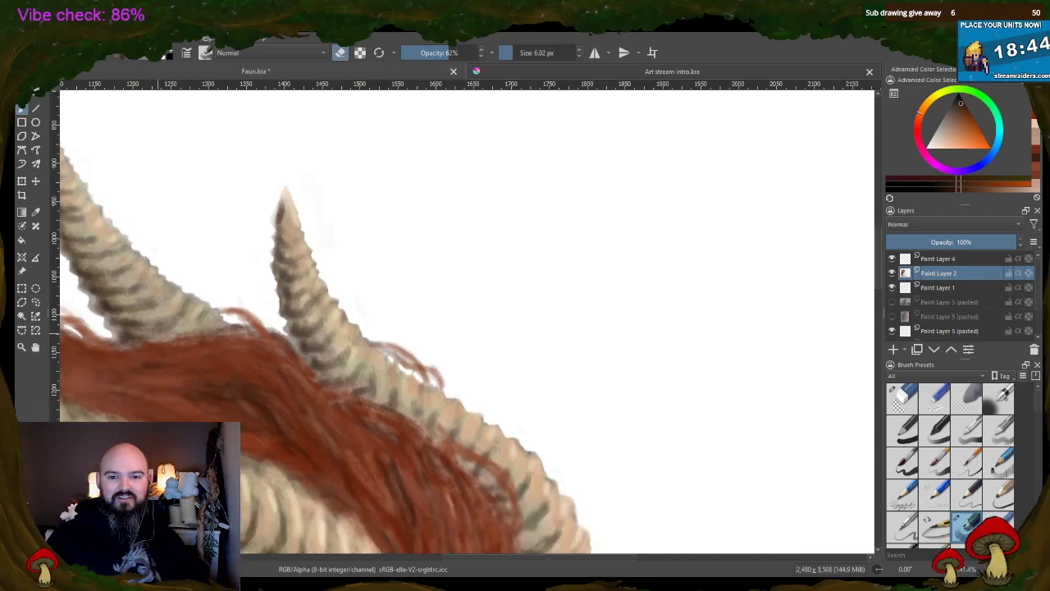
pyautogui.press('e')
pyautogui.keyDown('ctrl'); pyautogui.click(287, 191); pyautogui.keyUp('ctrl')
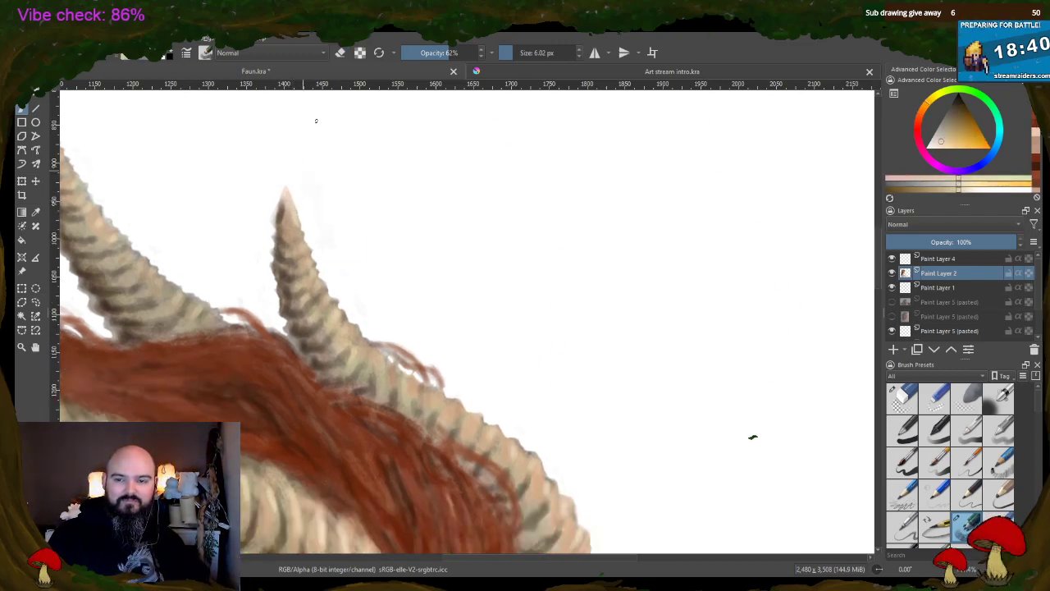
pyautogui.click(506, 51)
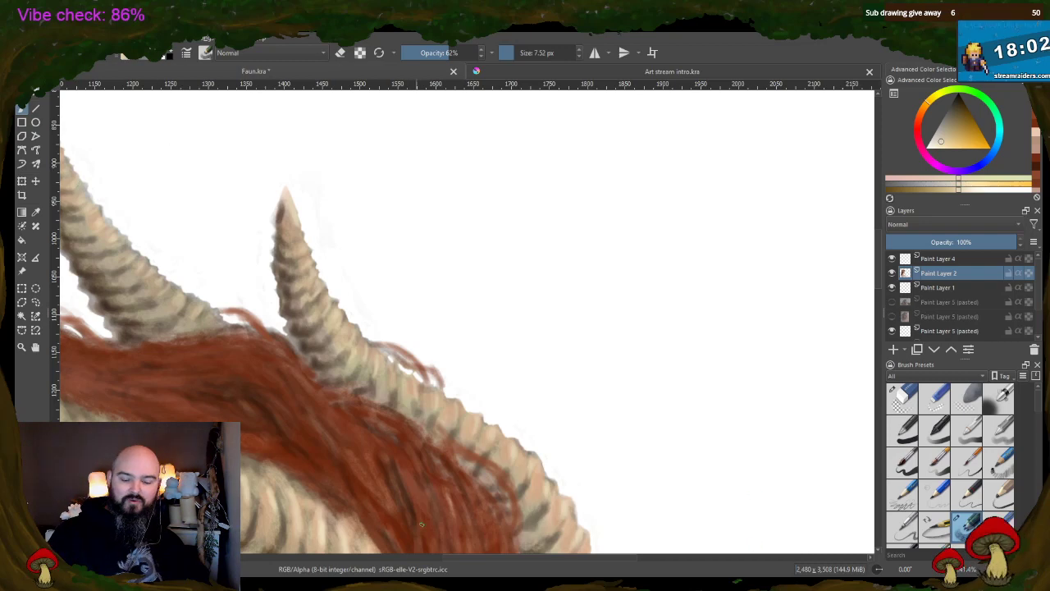
# - Shade the horns' darker edges with a dark brown sampled near the far back horn's base, and review the whole portrait
pyautogui.moveTo(463, 557); pyautogui.dragTo(431, 559)
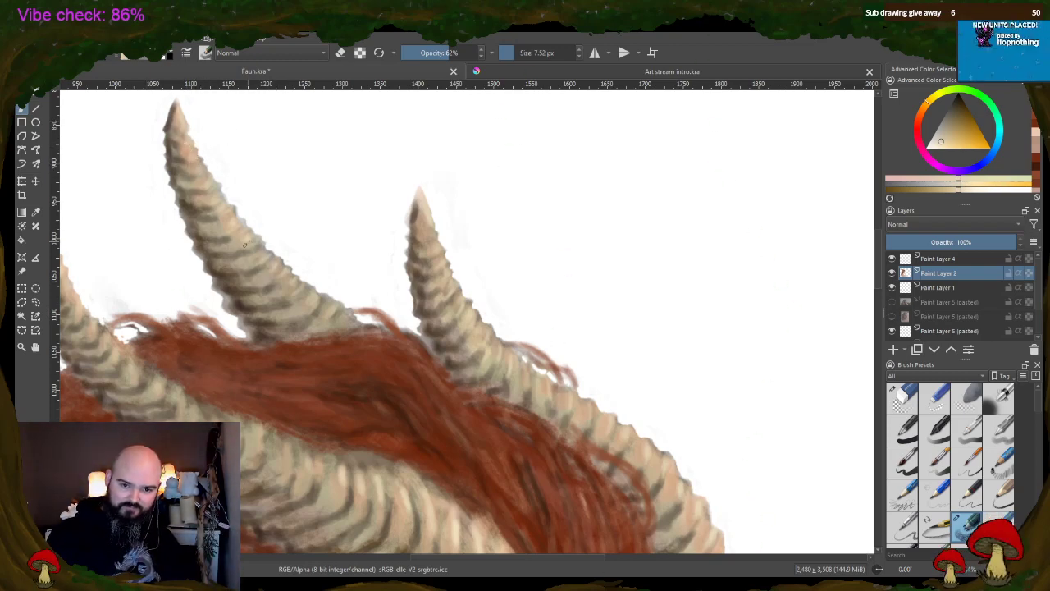
pyautogui.keyDown('ctrl'); pyautogui.click(245, 307); pyautogui.keyUp('ctrl')
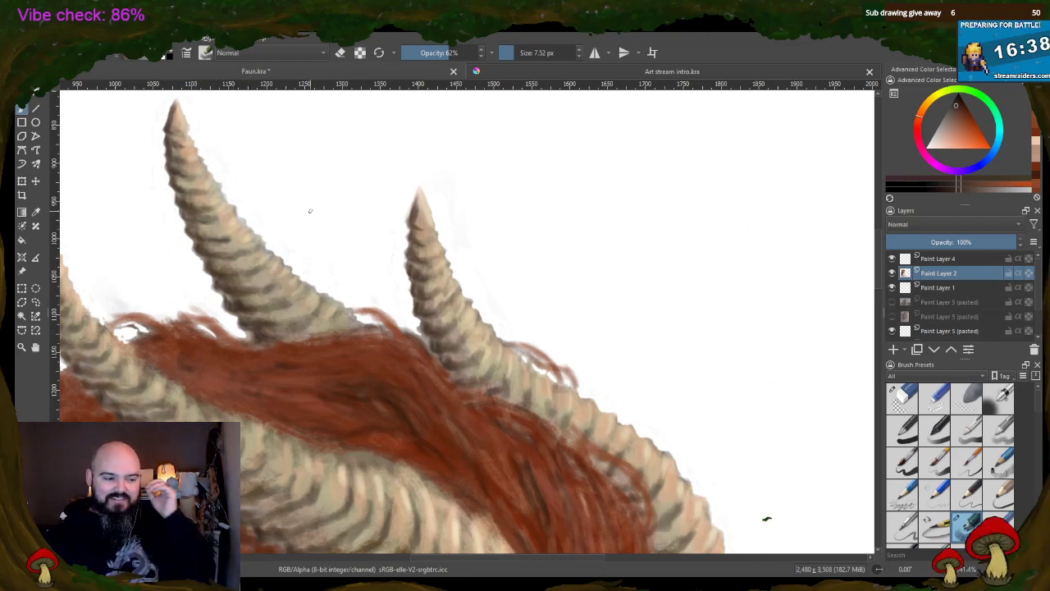
pyautogui.moveTo(155, 283); pyautogui.dragTo(404, 282)
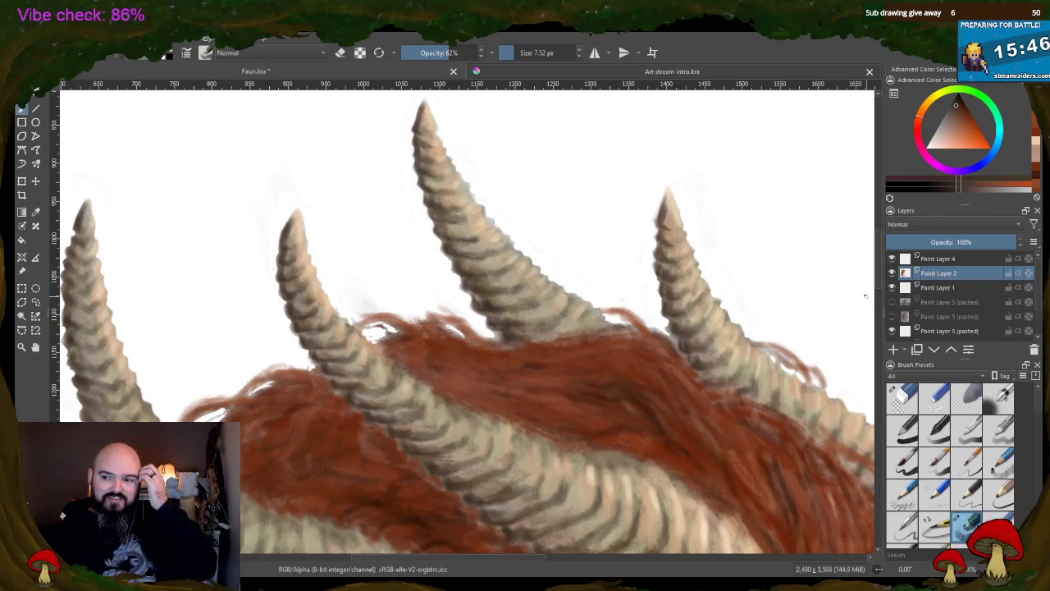
pyautogui.scroll(-5, 878, 296)
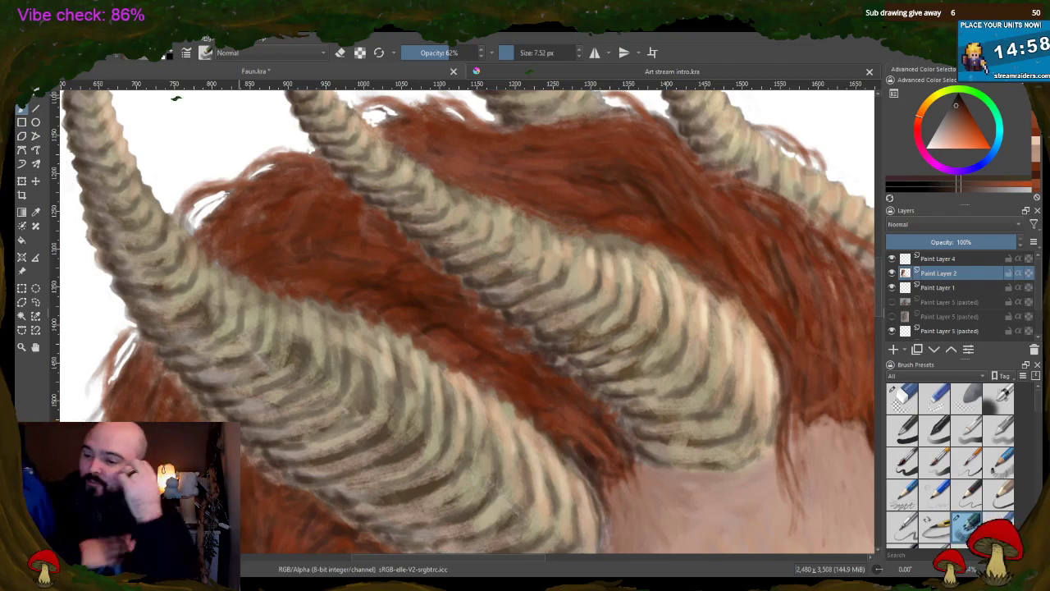
pyautogui.scroll(-5, 638, 303)
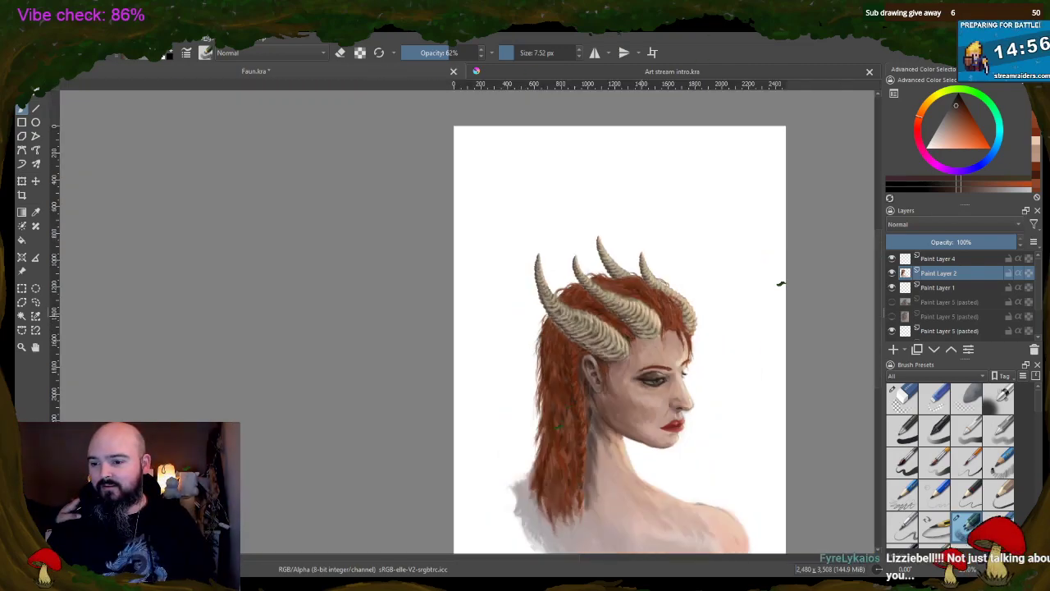
pyautogui.moveTo(879, 254); pyautogui.dragTo(879, 280)
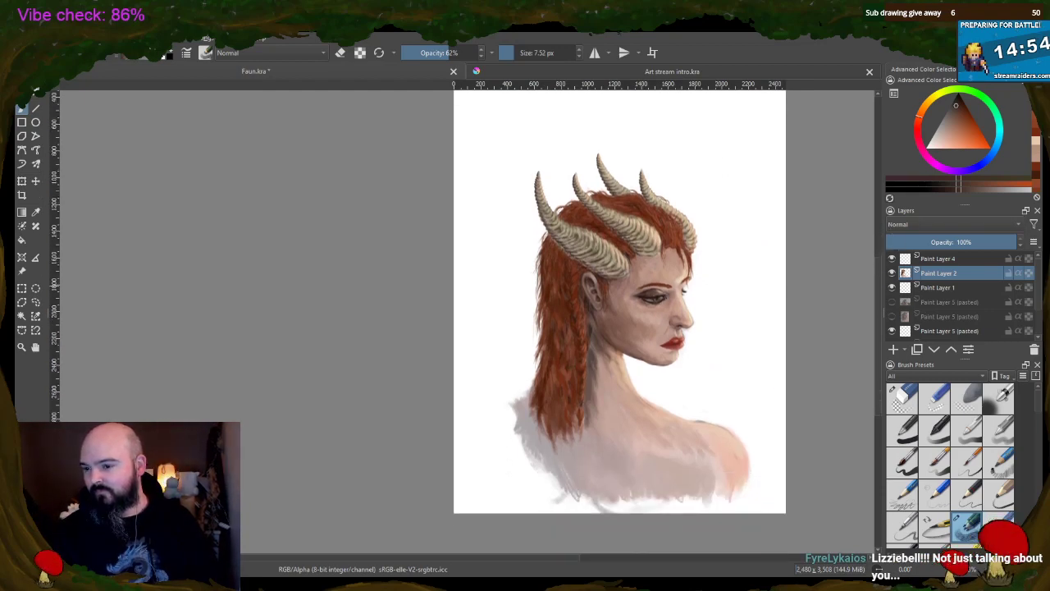
# - Temporarily show the hidden portrait reference layers beside the painting to compare it with the photos, and hide them again
pyautogui.scroll(5, 388, 183)
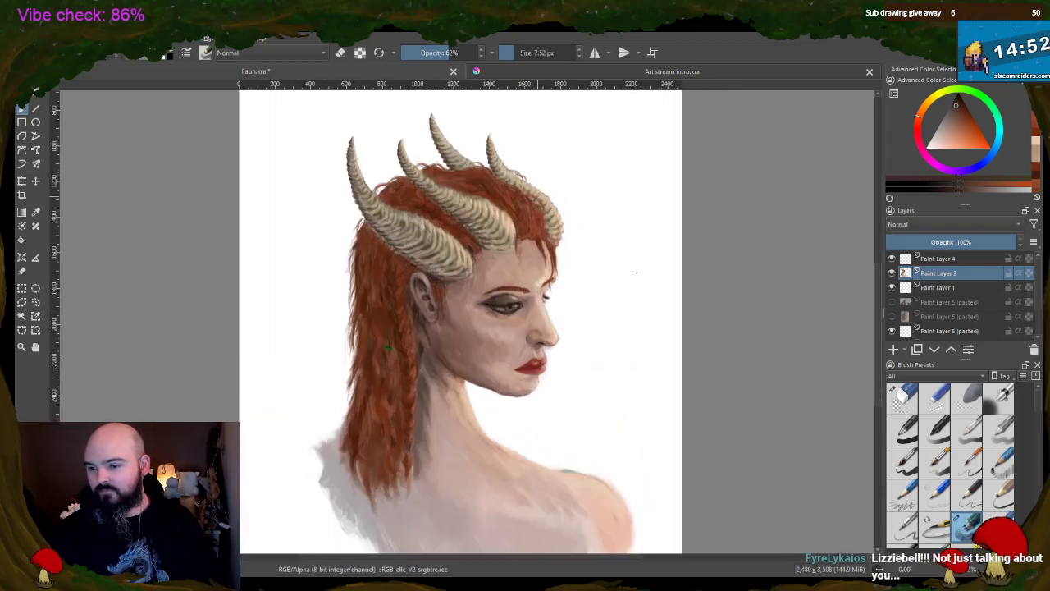
pyautogui.scroll(-3, 640, 277)
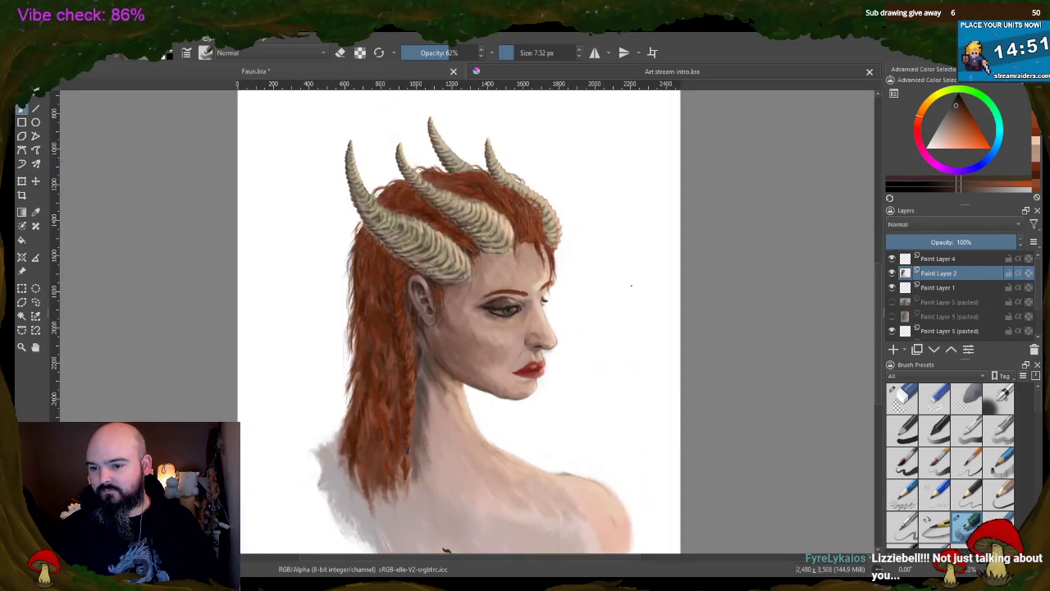
pyautogui.click(892, 302)
pyautogui.click(892, 316)
pyautogui.scroll(-2, 893, 325)
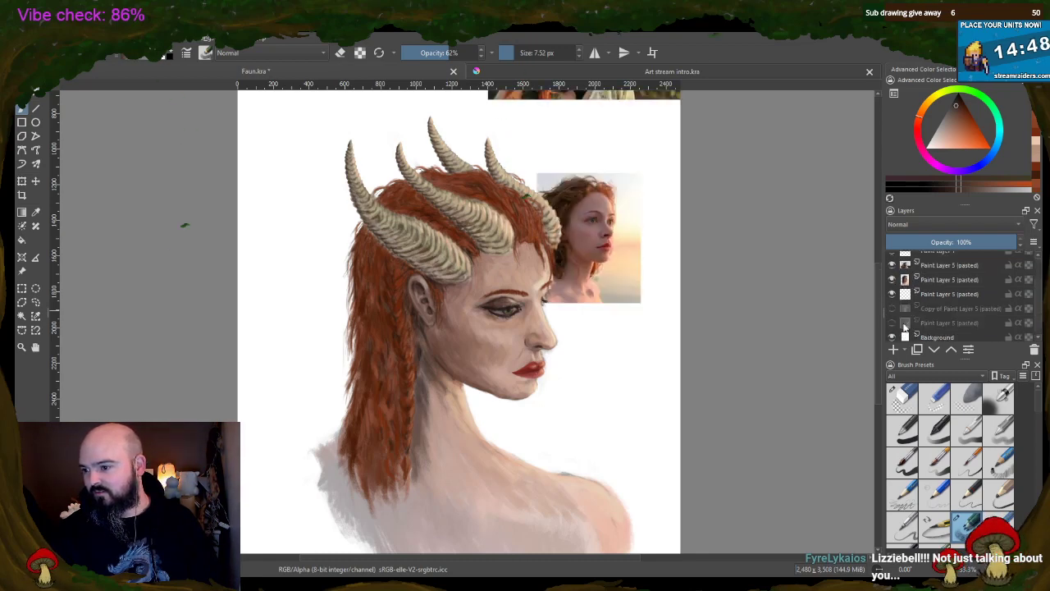
pyautogui.click(892, 323)
pyautogui.moveTo(881, 343)
pyautogui.mouseDown()
pyautogui.moveTo(876, 312)
pyautogui.moveTo(880, 345)
pyautogui.mouseUp()
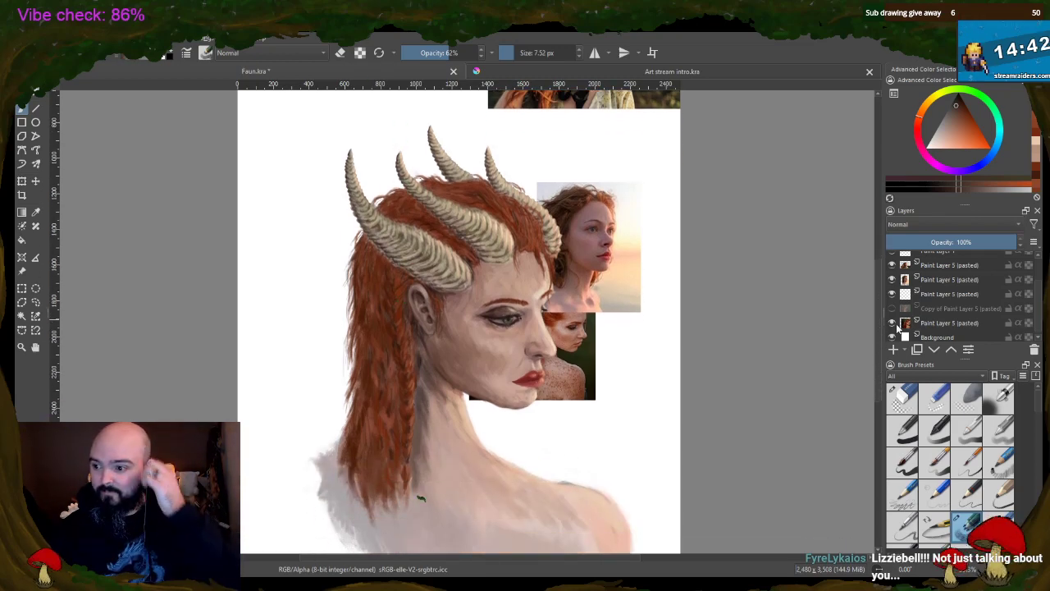
pyautogui.click(892, 323)
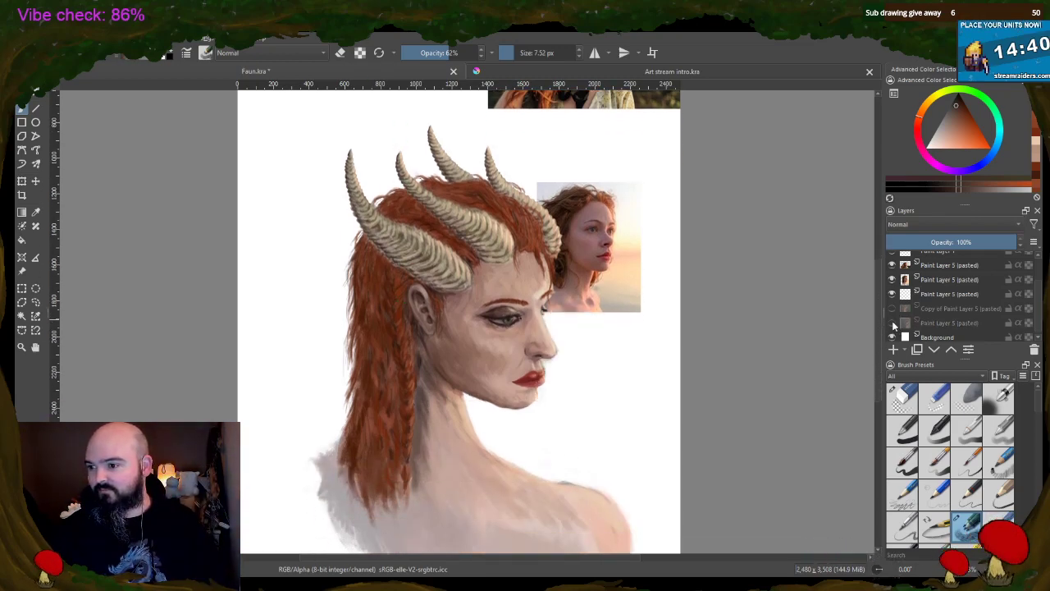
pyautogui.click(893, 280)
pyautogui.click(892, 266)
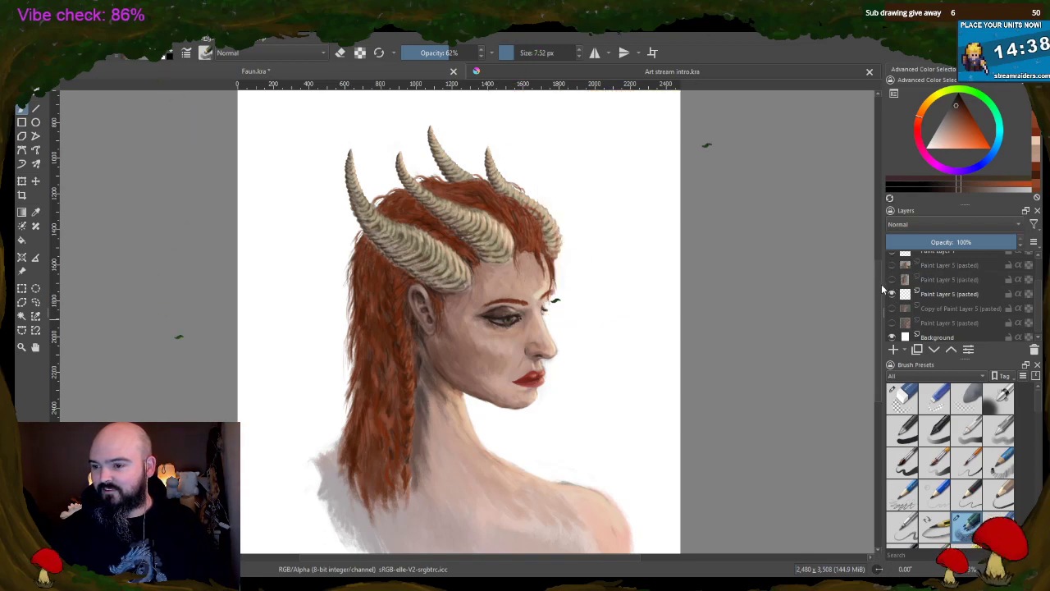
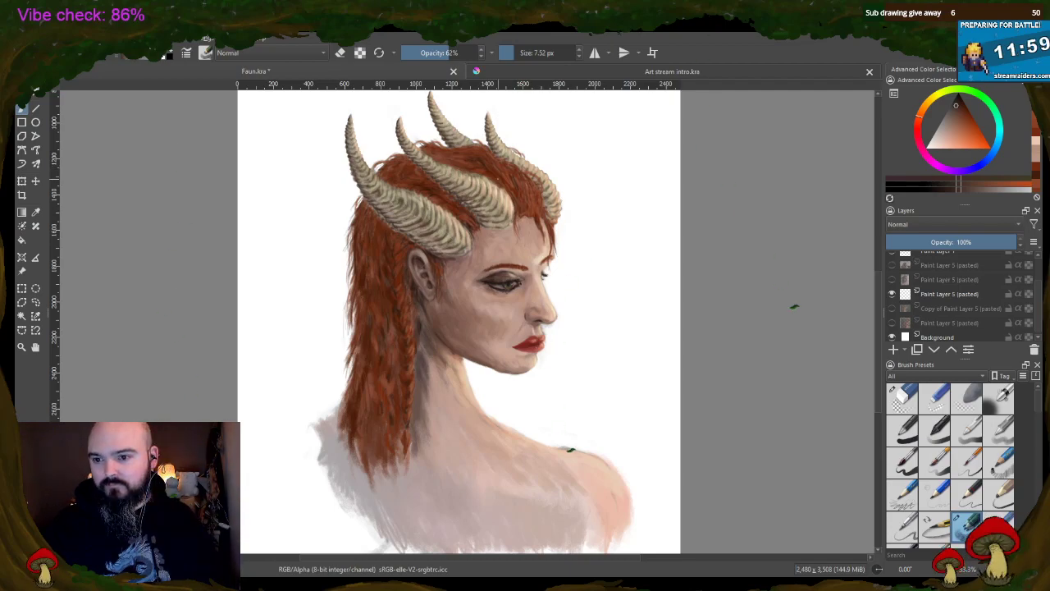
# - Refine the hair edges along both sides of the middle front horn with dark and red browns sampled from the hair
pyautogui.scroll(4, 440, 152)
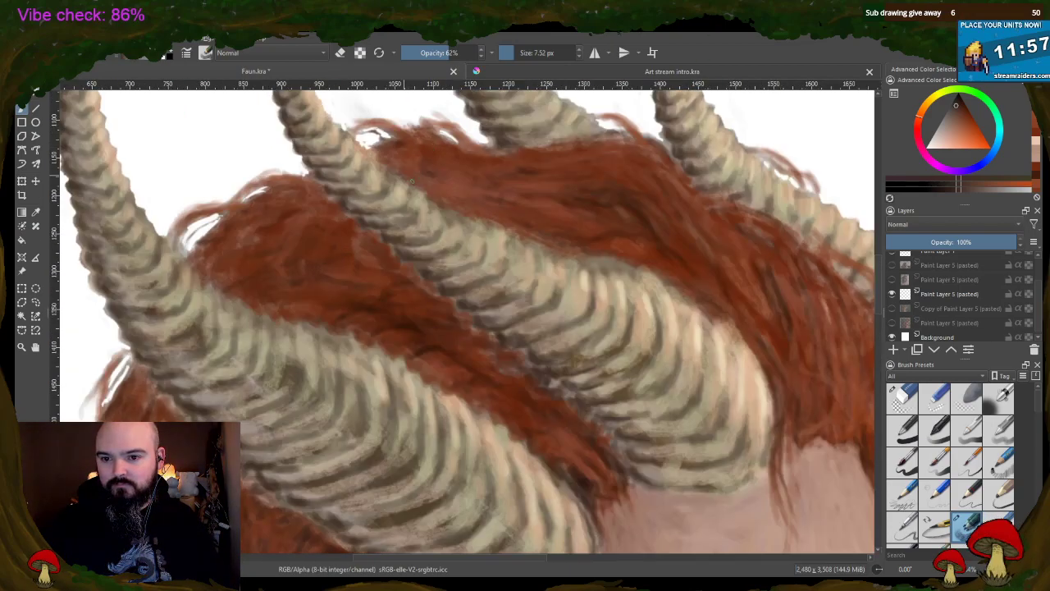
pyautogui.scroll(1, 382, 116)
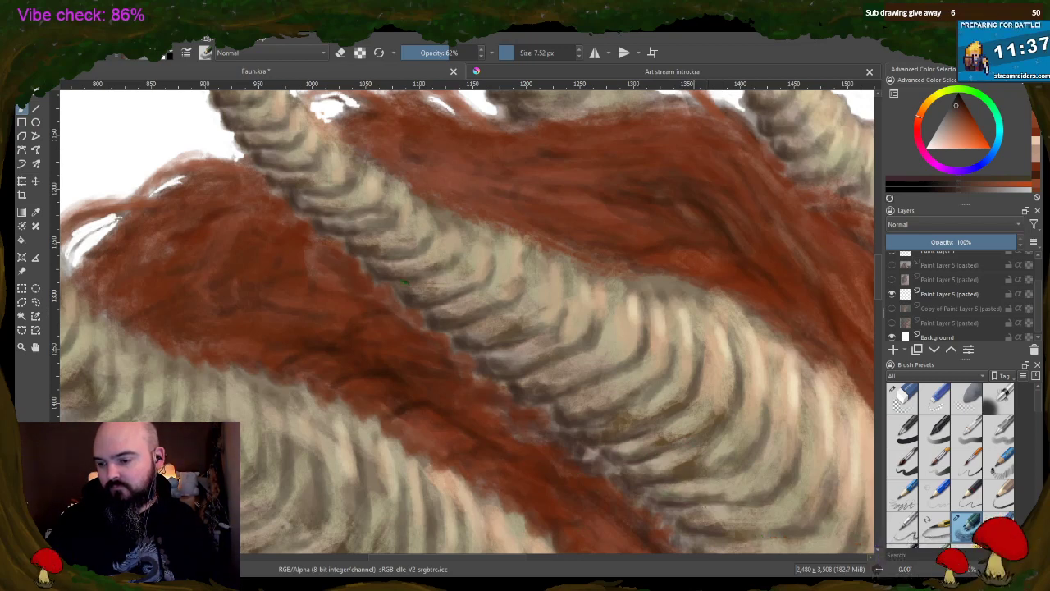
pyautogui.keyDown('ctrl'); pyautogui.click(571, 460); pyautogui.keyUp('ctrl')
pyautogui.keyDown('ctrl'); pyautogui.click(590, 464); pyautogui.keyUp('ctrl')
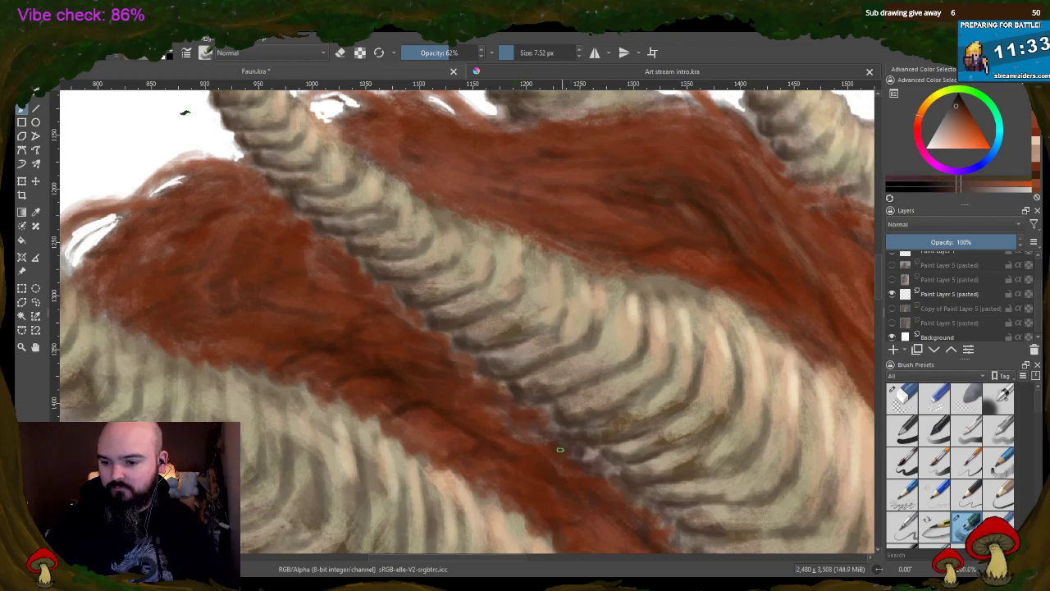
pyautogui.keyDown('ctrl'); pyautogui.click(562, 449); pyautogui.keyUp('ctrl')
pyautogui.keyDown('ctrl'); pyautogui.click(497, 448); pyautogui.keyUp('ctrl')
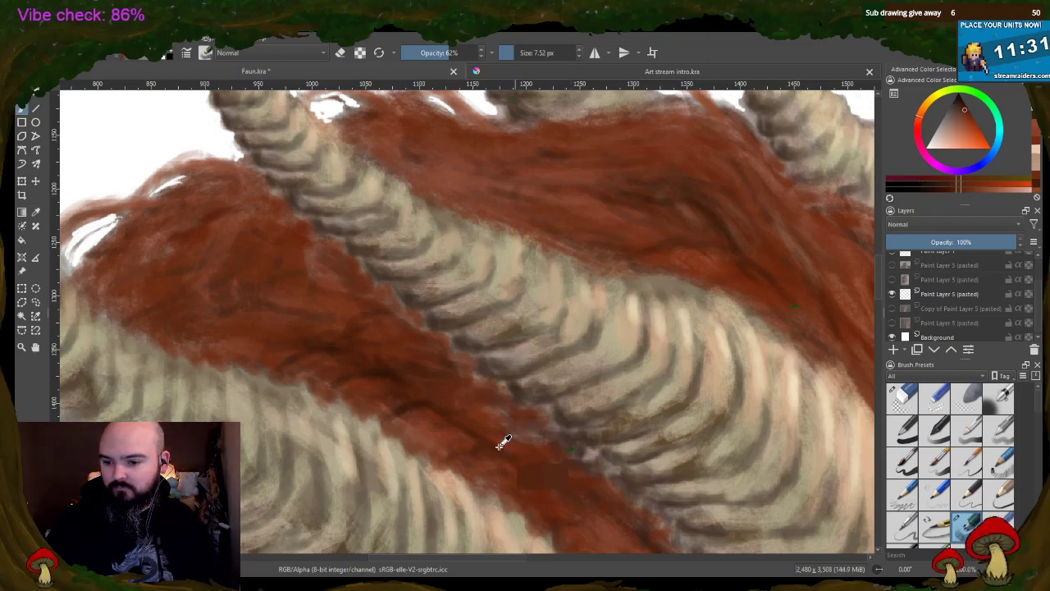
pyautogui.keyDown('ctrl'); pyautogui.click(405, 401); pyautogui.keyUp('ctrl')
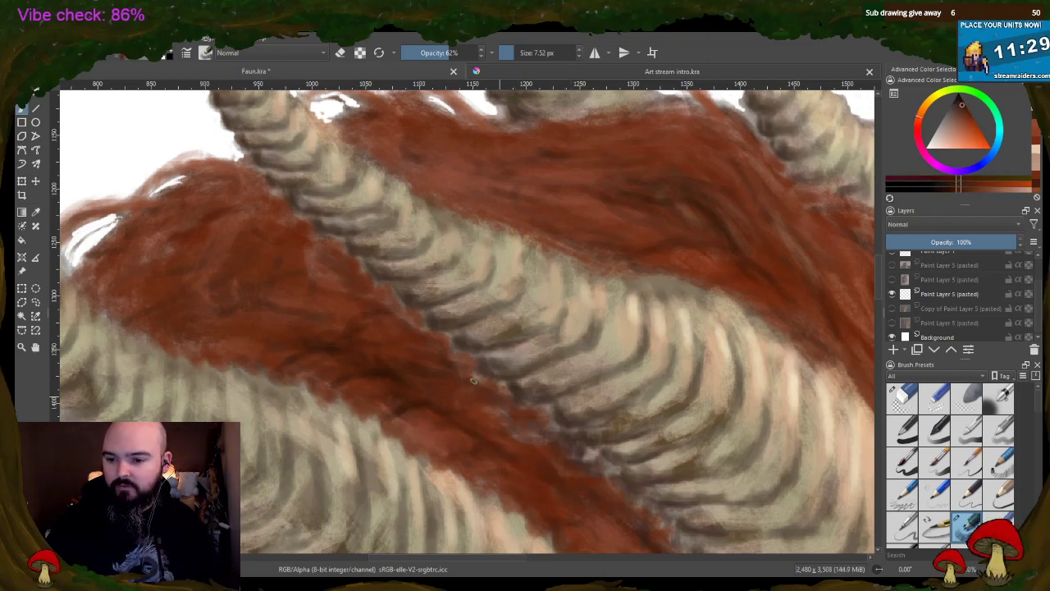
pyautogui.keyDown('ctrl'); pyautogui.click(500, 387); pyautogui.keyUp('ctrl')
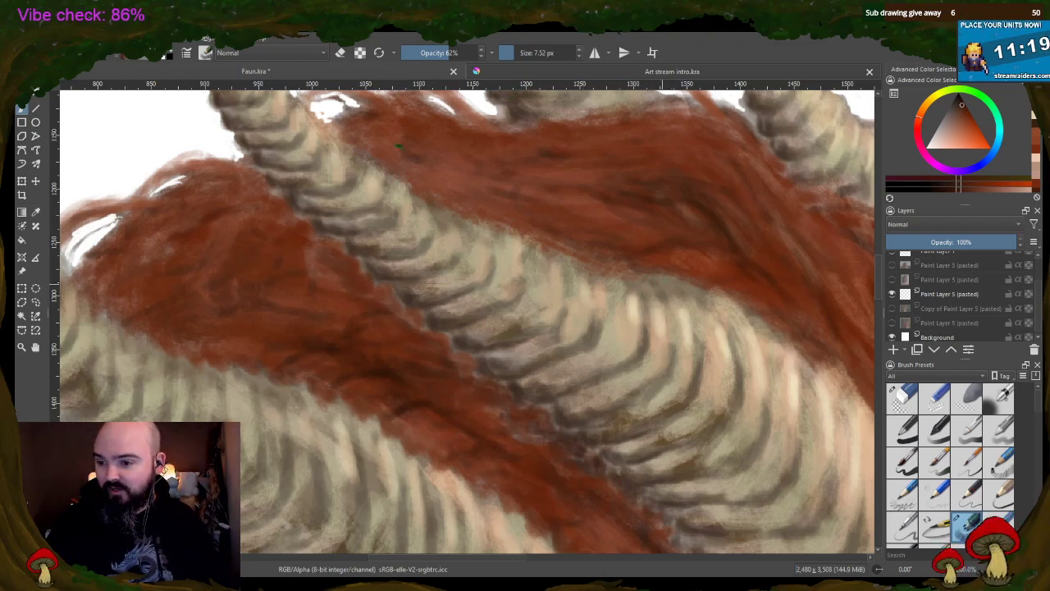
pyautogui.keyDown('ctrl'); pyautogui.click(656, 275); pyautogui.keyUp('ctrl')
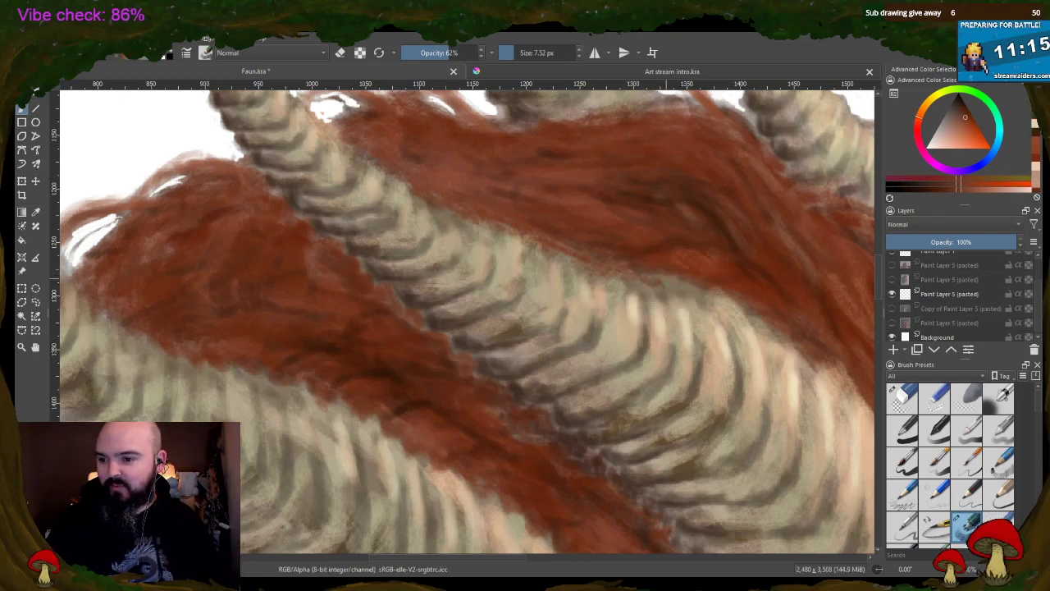
pyautogui.moveTo(680, 287); pyautogui.dragTo(697, 292)
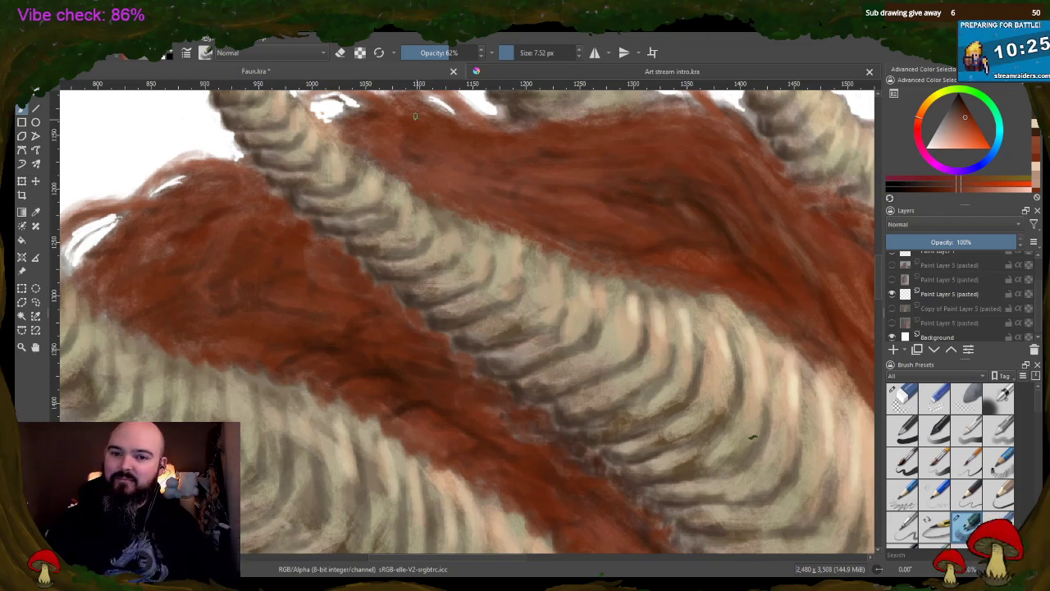
# - Paint dark red strands over the middle front horn's hair edge, the back of the crown and the gap before the far back horn
pyautogui.scroll(3, 829, 302)
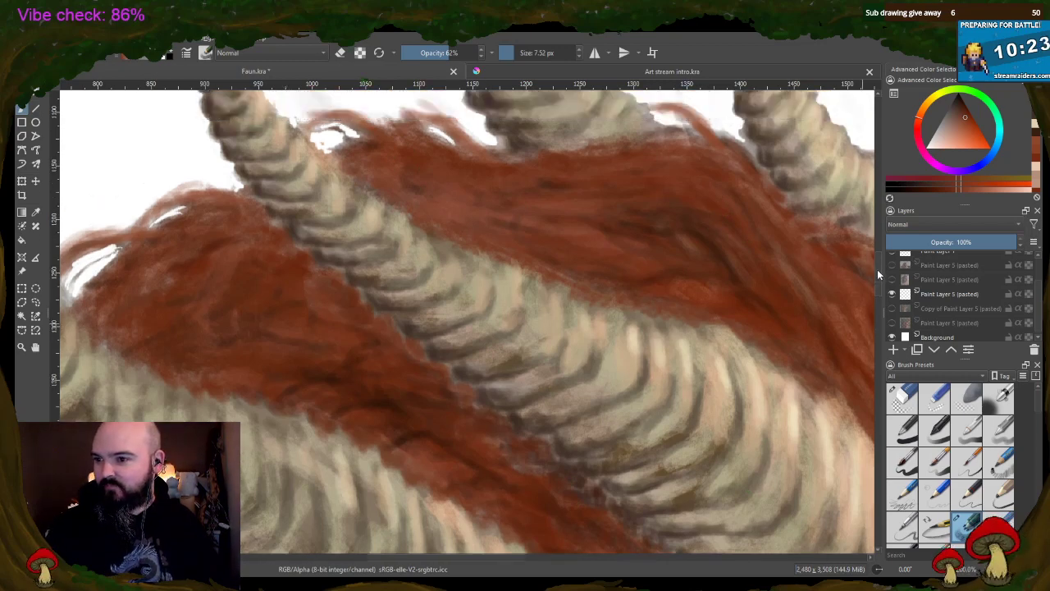
pyautogui.moveTo(302, 187); pyautogui.dragTo(368, 205)
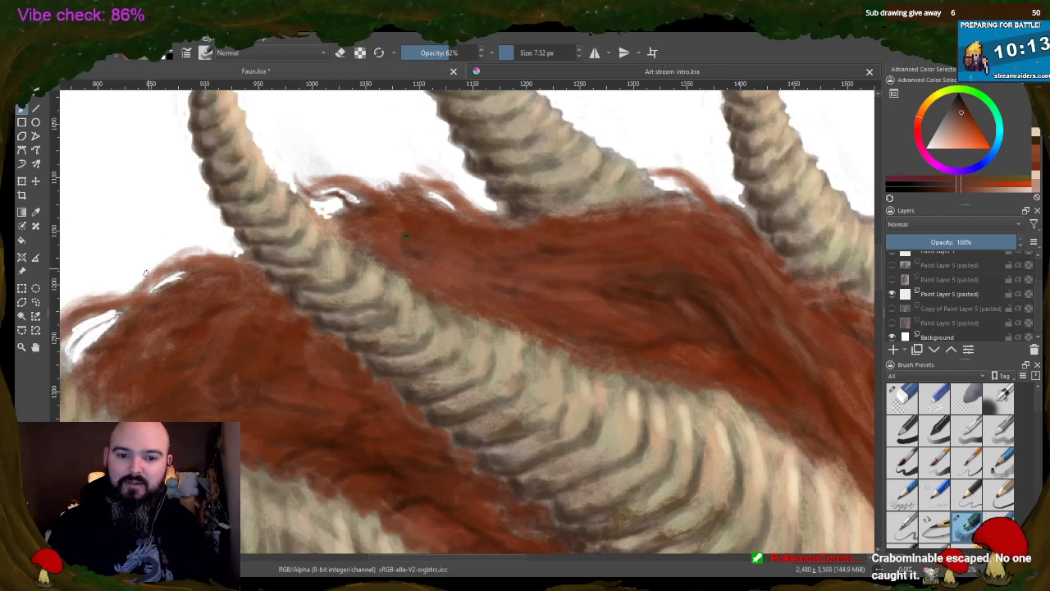
pyautogui.moveTo(71, 352); pyautogui.dragTo(215, 251)
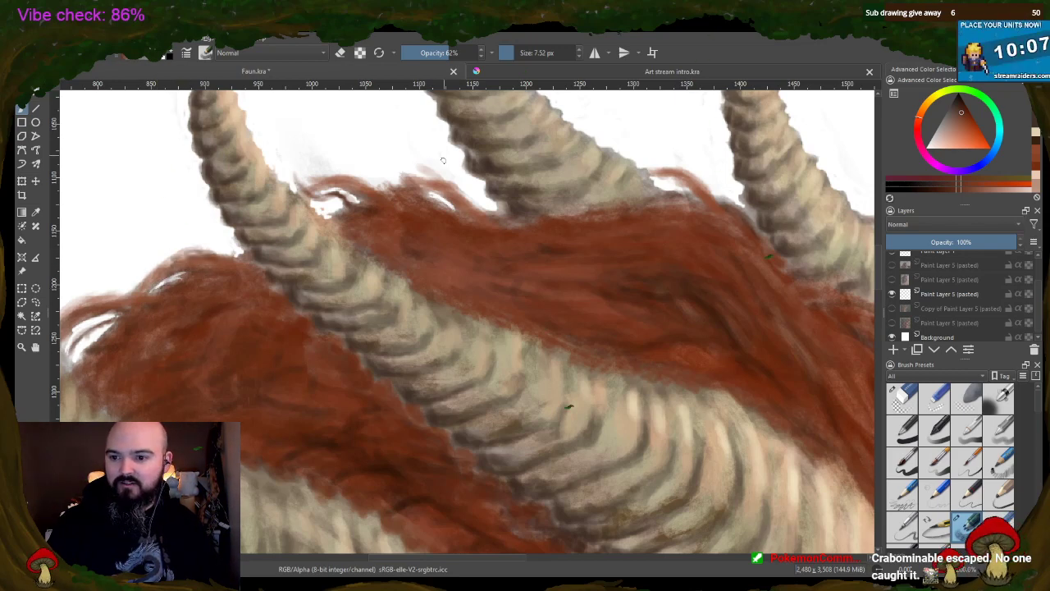
pyautogui.moveTo(427, 187); pyautogui.dragTo(471, 223)
pyautogui.moveTo(421, 163)
pyautogui.mouseDown()
pyautogui.moveTo(497, 230)
pyautogui.moveTo(484, 215)
pyautogui.mouseUp()
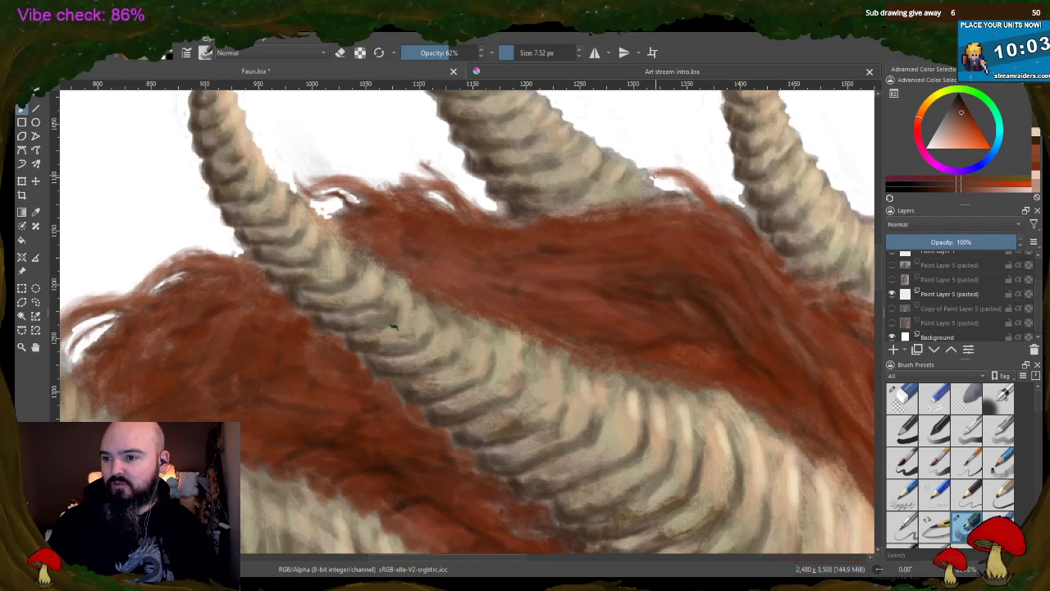
# - Add loose curling strands between the two far horns, and thicken the flyaway hair on the crown and behind the middle front horn
pyautogui.moveTo(648, 174)
pyautogui.mouseDown()
pyautogui.moveTo(698, 188)
pyautogui.moveTo(712, 216)
pyautogui.mouseUp()
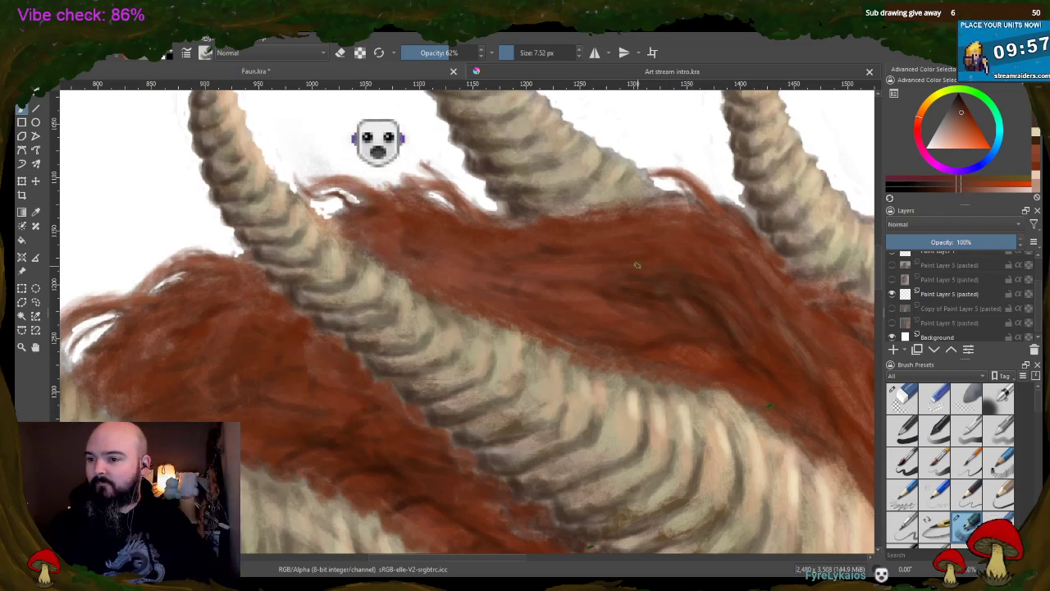
pyautogui.moveTo(670, 151)
pyautogui.mouseDown()
pyautogui.moveTo(712, 182)
pyautogui.moveTo(720, 204)
pyautogui.mouseUp()
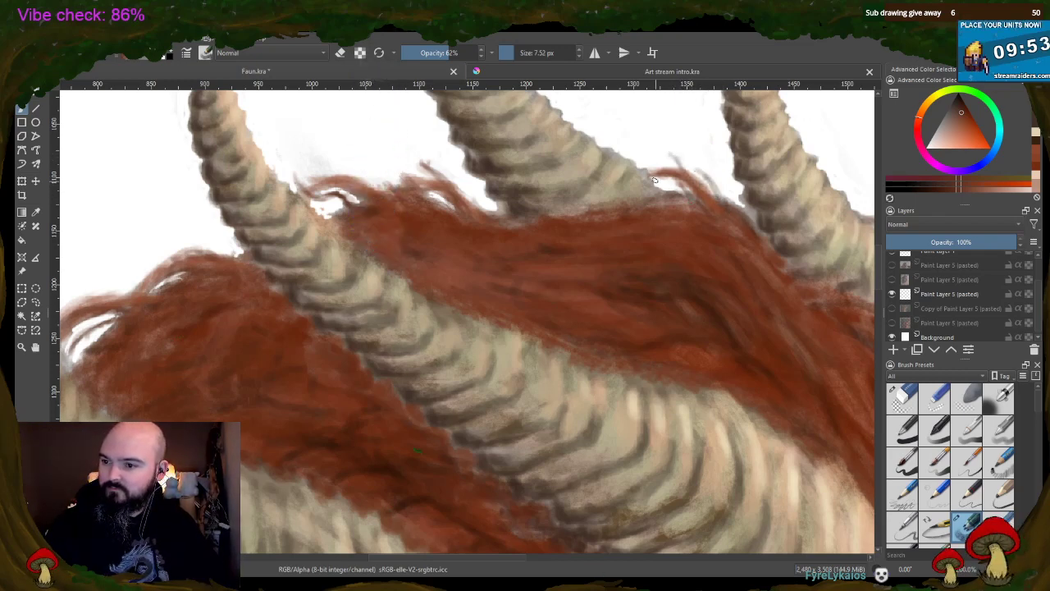
pyautogui.moveTo(638, 163); pyautogui.dragTo(696, 176)
pyautogui.moveTo(675, 162)
pyautogui.mouseDown()
pyautogui.moveTo(707, 194)
pyautogui.moveTo(651, 169)
pyautogui.moveTo(692, 169)
pyautogui.mouseUp()
pyautogui.moveTo(683, 164); pyautogui.dragTo(706, 190)
pyautogui.moveTo(650, 169)
pyautogui.mouseDown()
pyautogui.moveTo(683, 174)
pyautogui.moveTo(704, 215)
pyautogui.mouseUp()
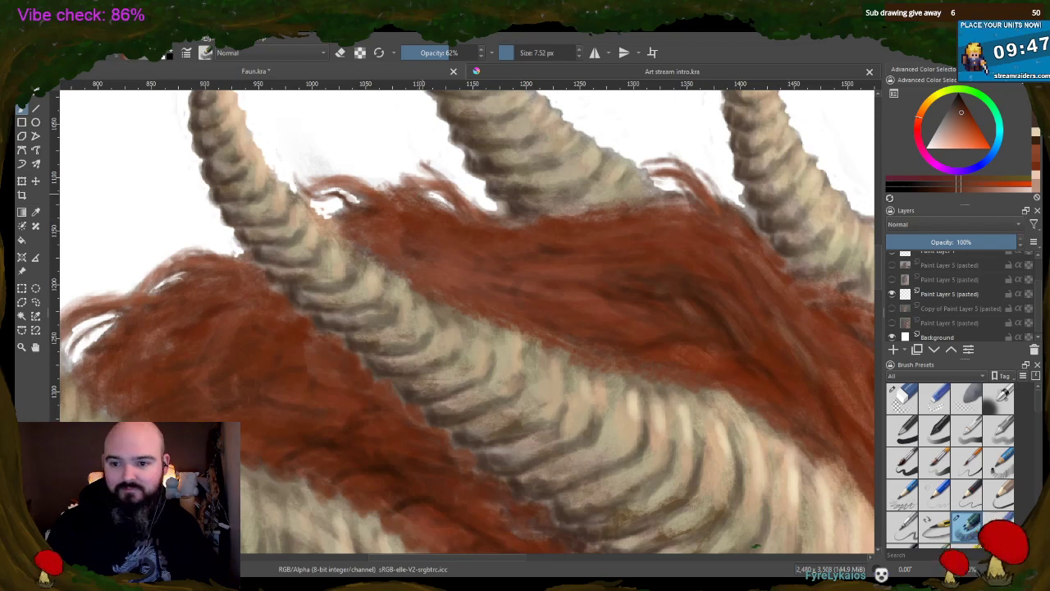
pyautogui.moveTo(387, 174)
pyautogui.mouseDown()
pyautogui.moveTo(453, 164)
pyautogui.moveTo(480, 207)
pyautogui.mouseUp()
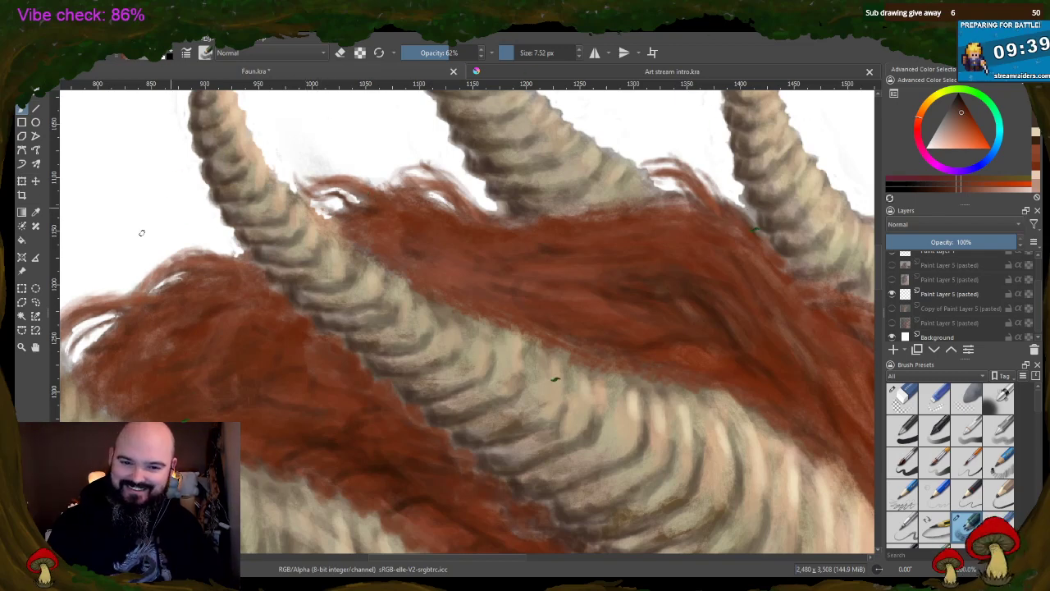
pyautogui.moveTo(152, 271)
pyautogui.mouseDown()
pyautogui.moveTo(208, 251)
pyautogui.moveTo(240, 248)
pyautogui.mouseUp()
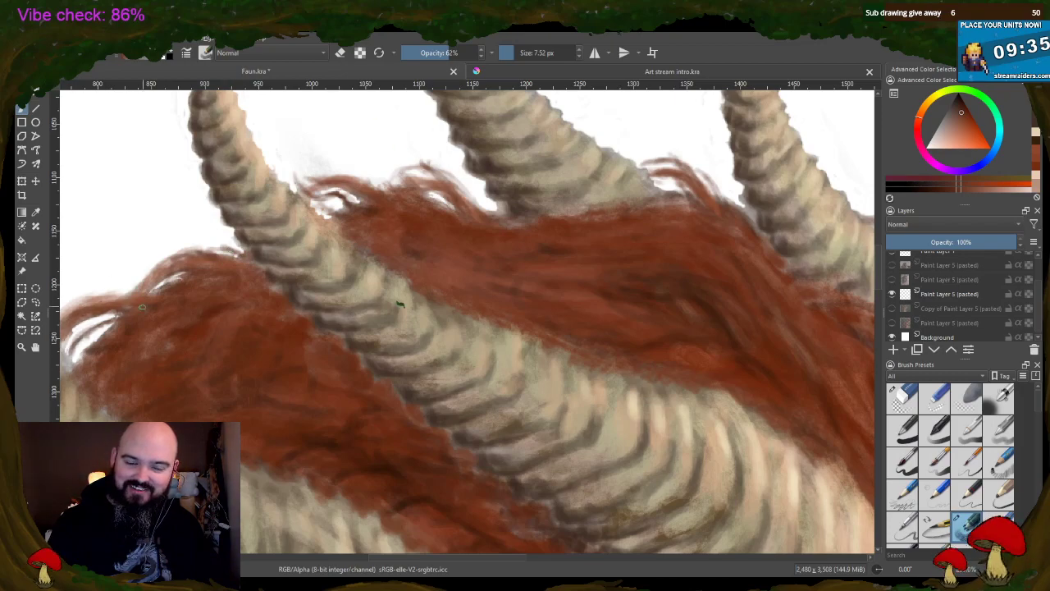
# - Paint small loose strands curling around the base of the far front horn and down beside the forehead
pyautogui.scroll(-5, 468, 320)
pyautogui.scroll(3, 246, 246)
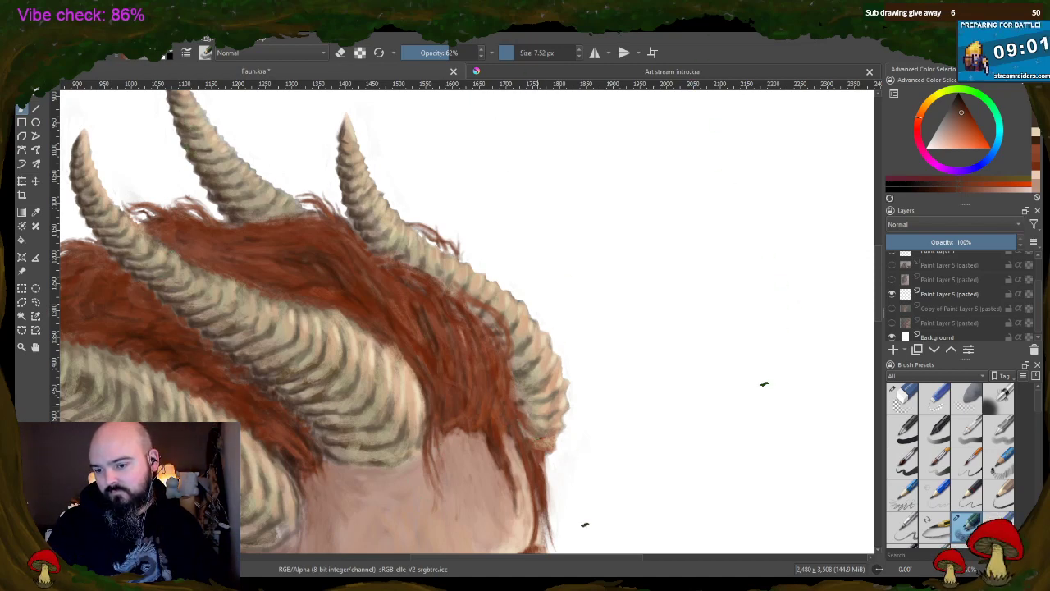
pyautogui.moveTo(554, 443); pyautogui.dragTo(563, 439)
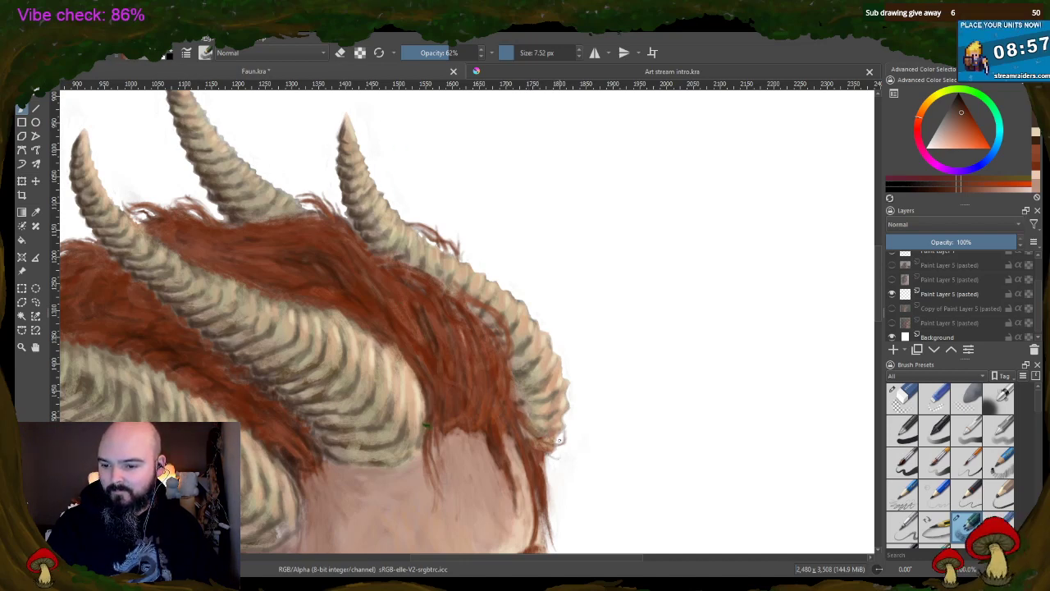
pyautogui.moveTo(560, 439); pyautogui.dragTo(555, 458)
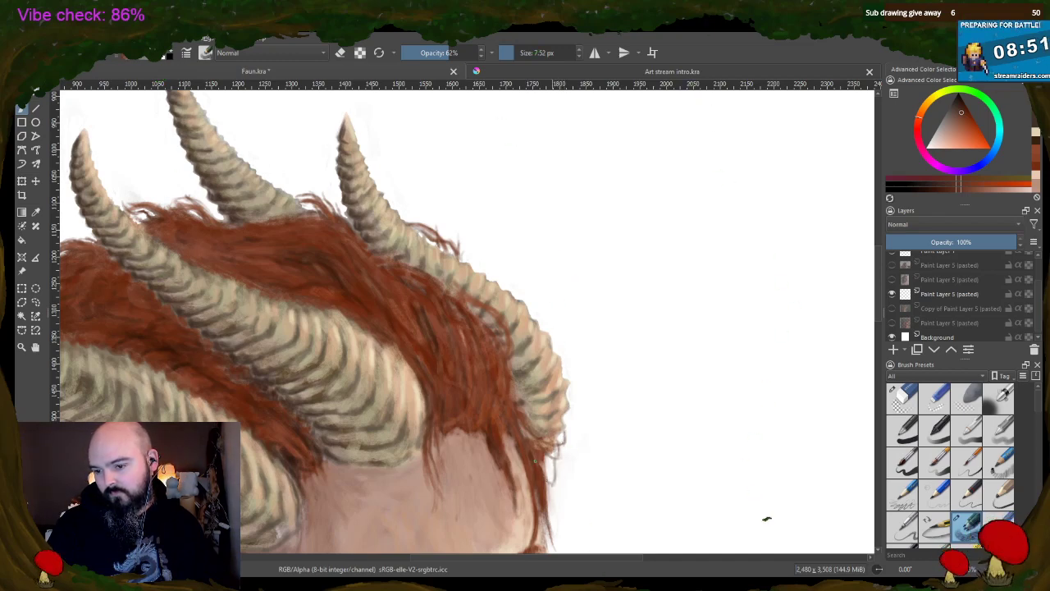
pyautogui.moveTo(544, 464); pyautogui.dragTo(550, 480)
# - Paint fine curved strands across the forehead beneath the middle front horn, using red and dark brown sampled from the hair
pyautogui.keyDown('ctrl'); pyautogui.click(435, 369); pyautogui.keyUp('ctrl')
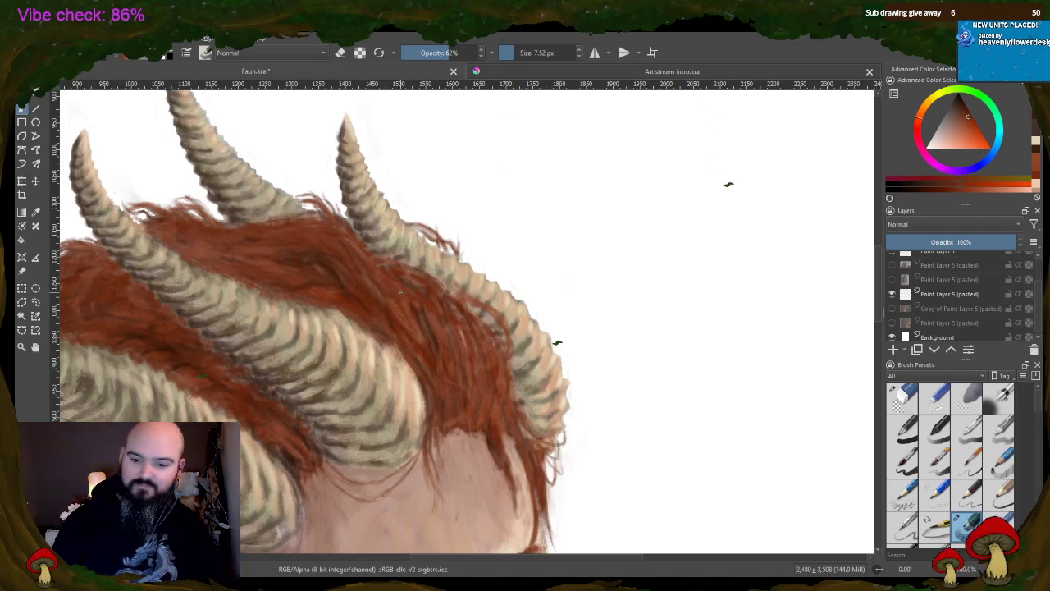
pyautogui.scroll(-5, 873, 329)
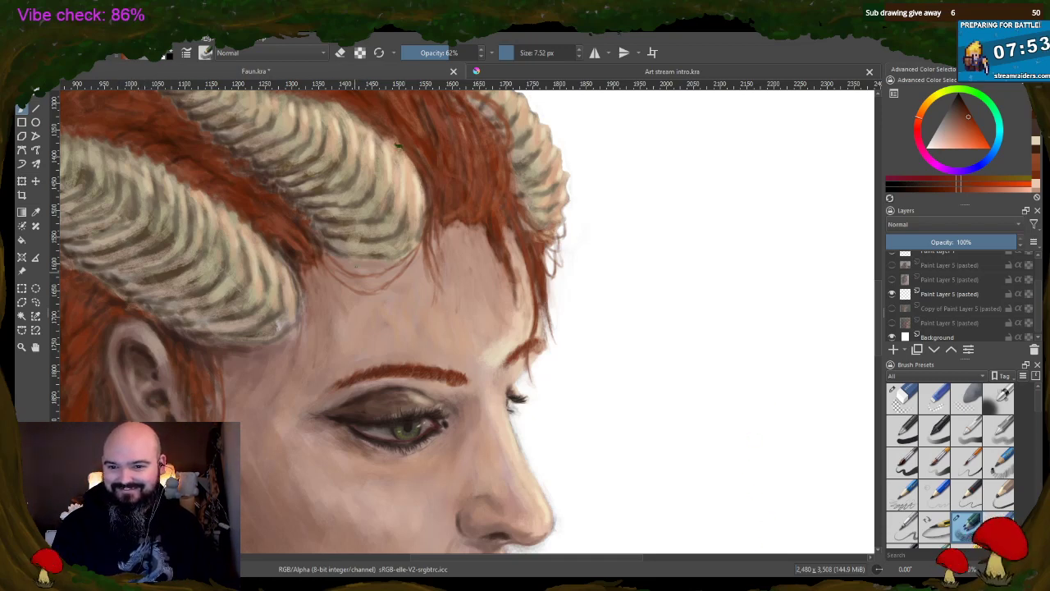
pyautogui.keyDown('ctrl'); pyautogui.click(294, 250); pyautogui.keyUp('ctrl')
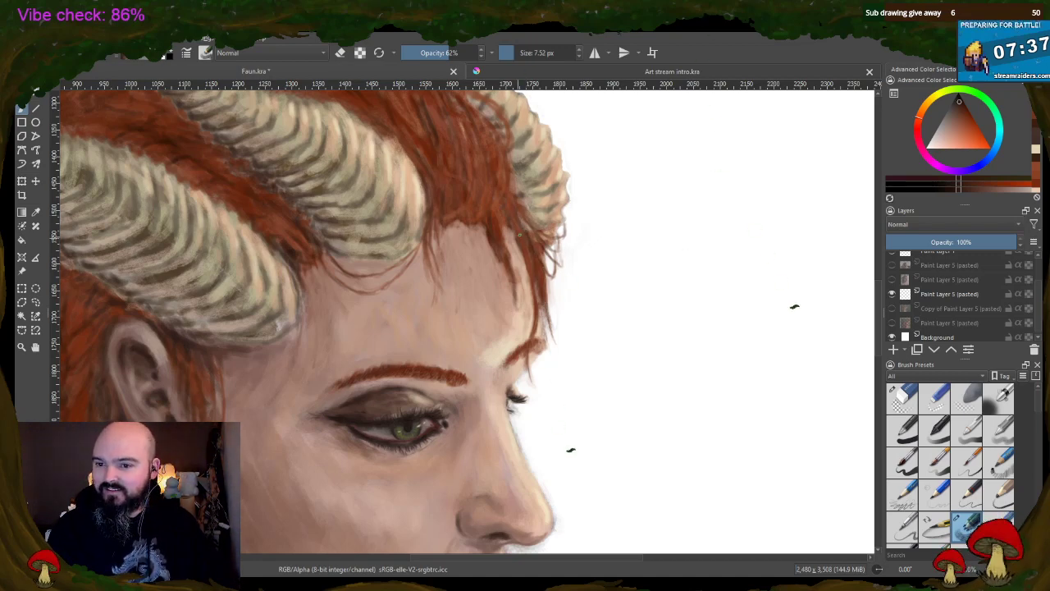
# - Highlight the hair with a brighter orange-red based on a red sampled between the front horns, and review the portrait
pyautogui.keyDown('ctrl'); pyautogui.click(499, 161); pyautogui.keyUp('ctrl')
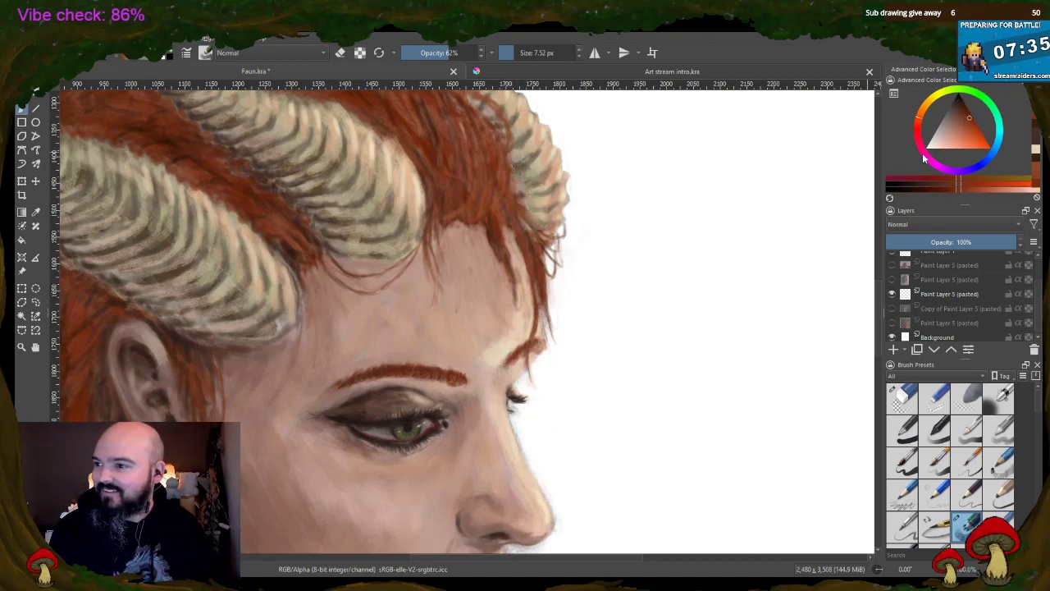
pyautogui.click(975, 138)
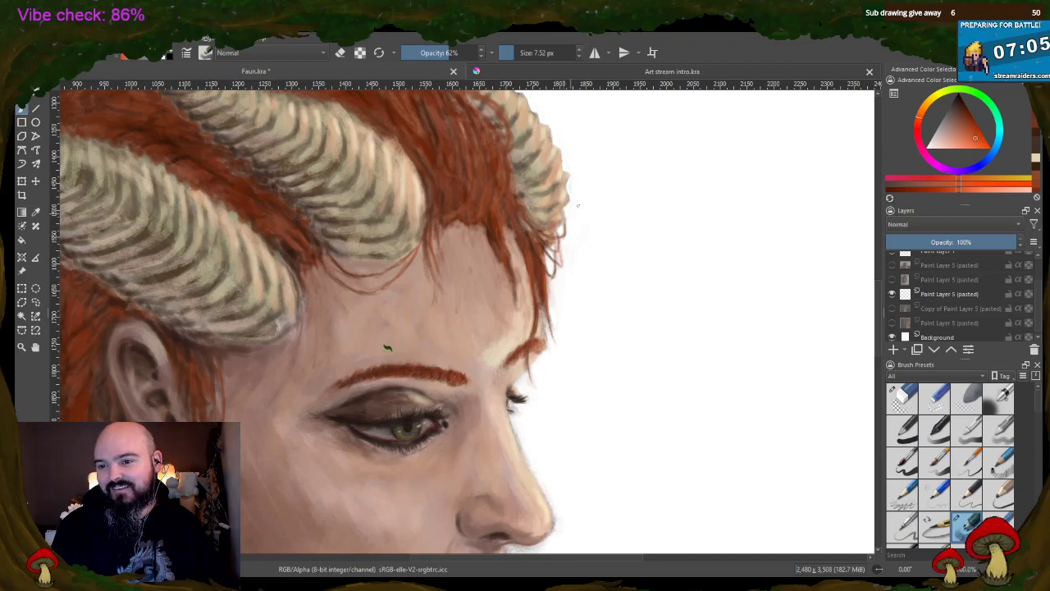
pyautogui.scroll(-5, 673, 246)
pyautogui.scroll(2, 673, 303)
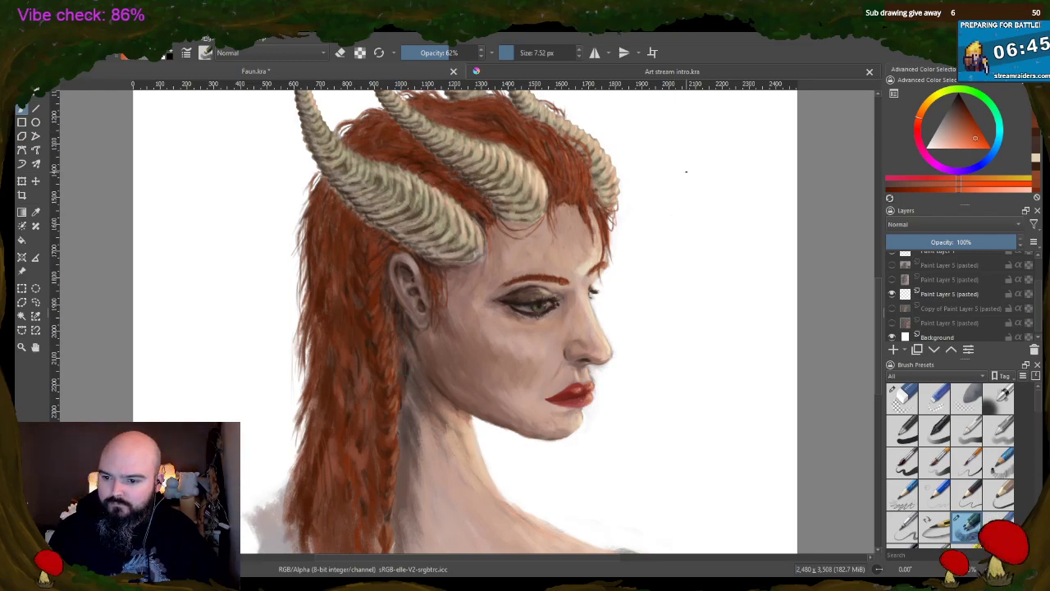
pyautogui.scroll(-1, 686, 172)
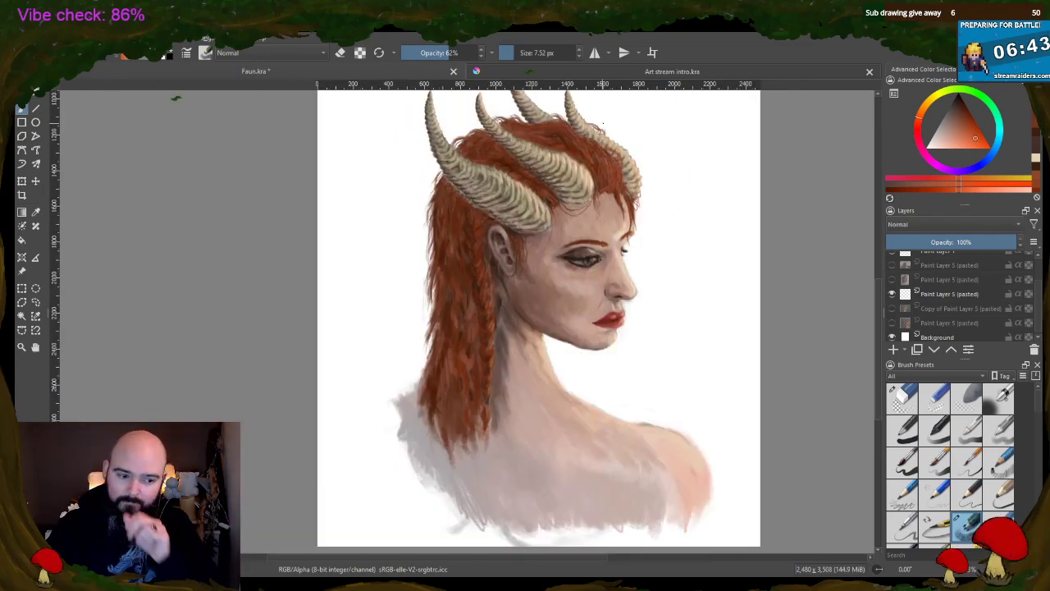
pyautogui.scroll(2, 484, 390)
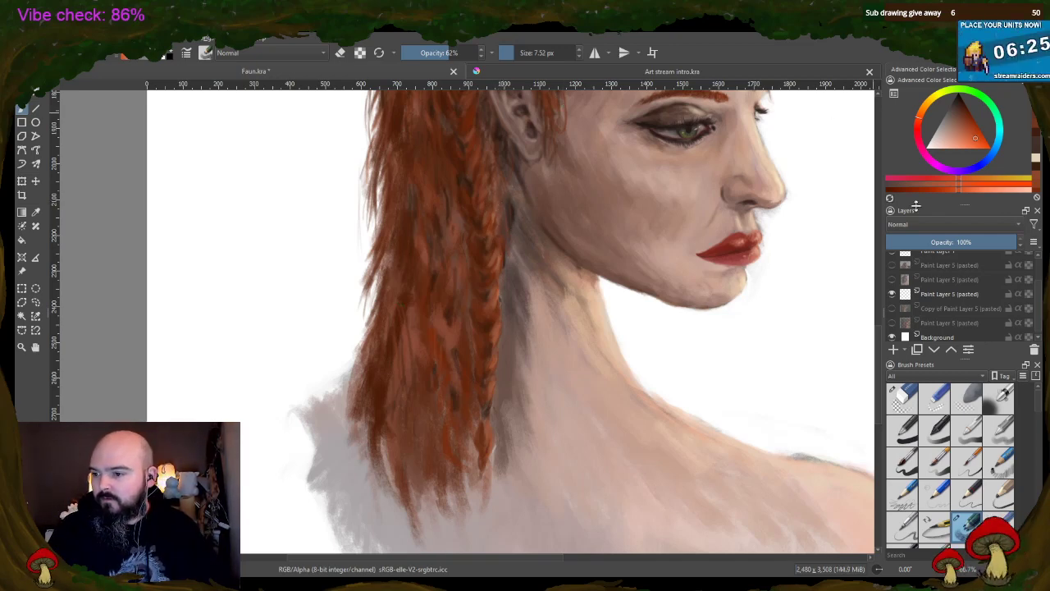
# - Examine the horns, hair and face of the portrait both close up and as a whole
pyautogui.scroll(5, 187, 129)
pyautogui.scroll(1, 184, 225)
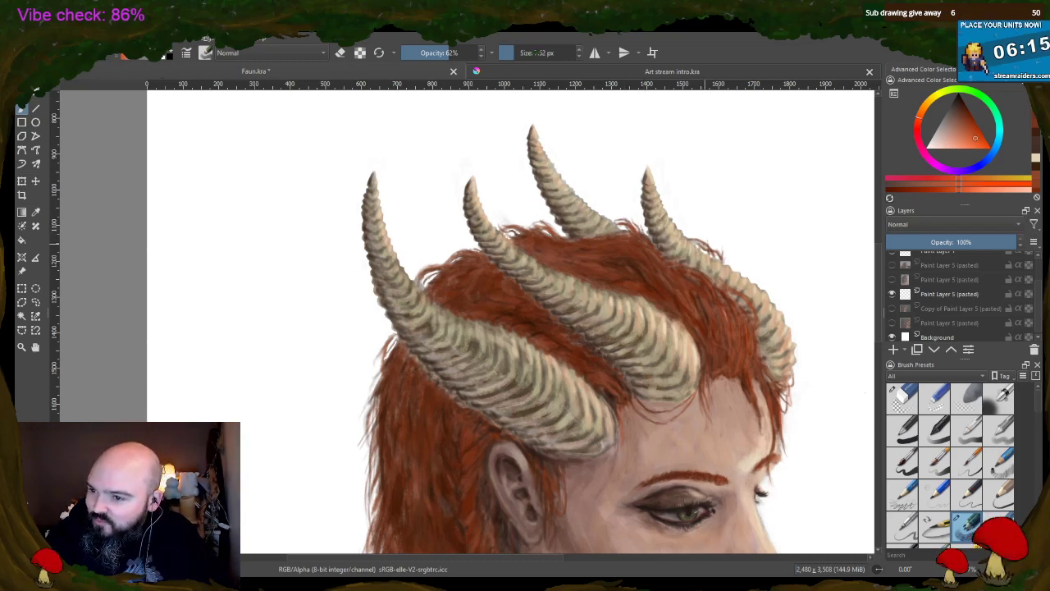
pyautogui.press(']')
pyautogui.press(']')
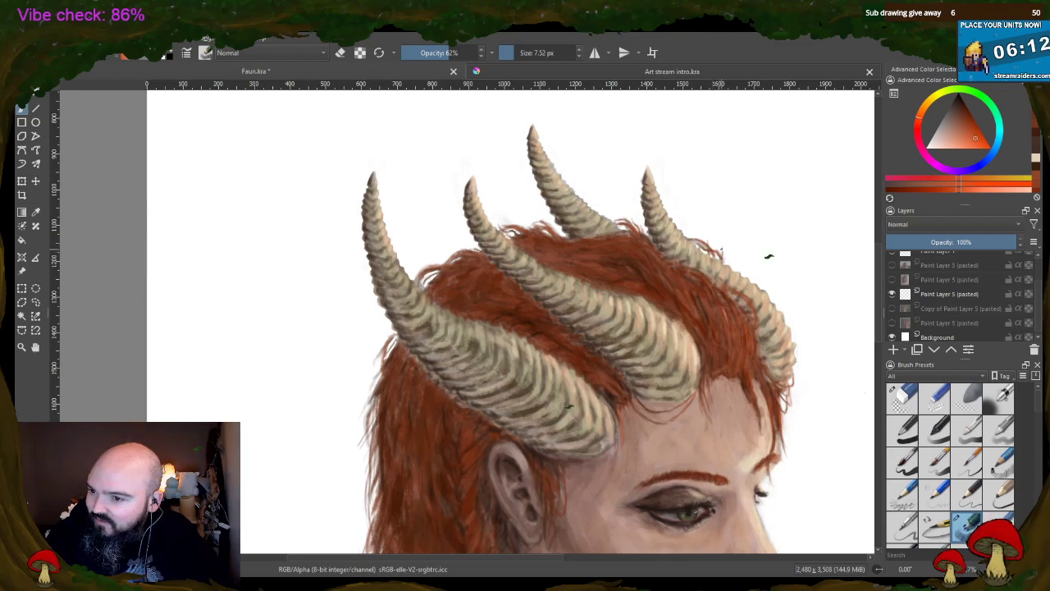
pyautogui.press('-')
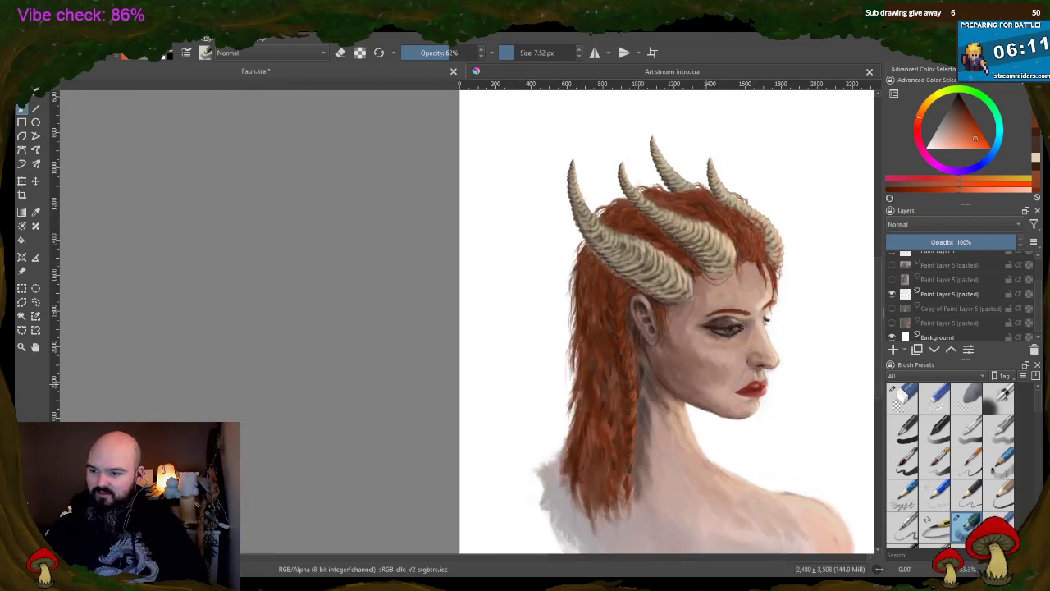
pyautogui.moveTo(476, 559); pyautogui.dragTo(548, 559)
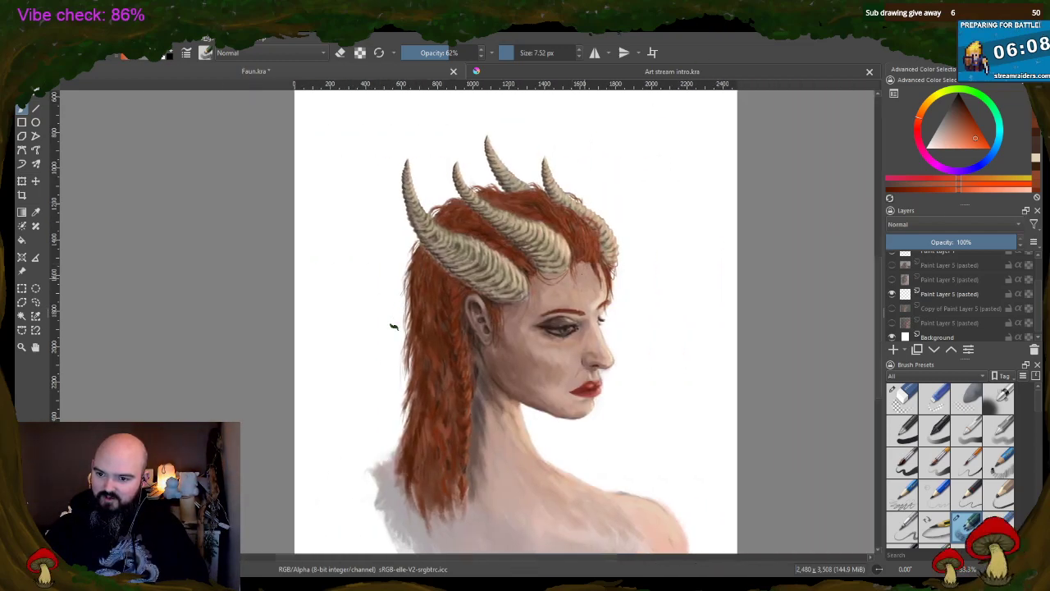
pyautogui.scroll(2, 566, 236)
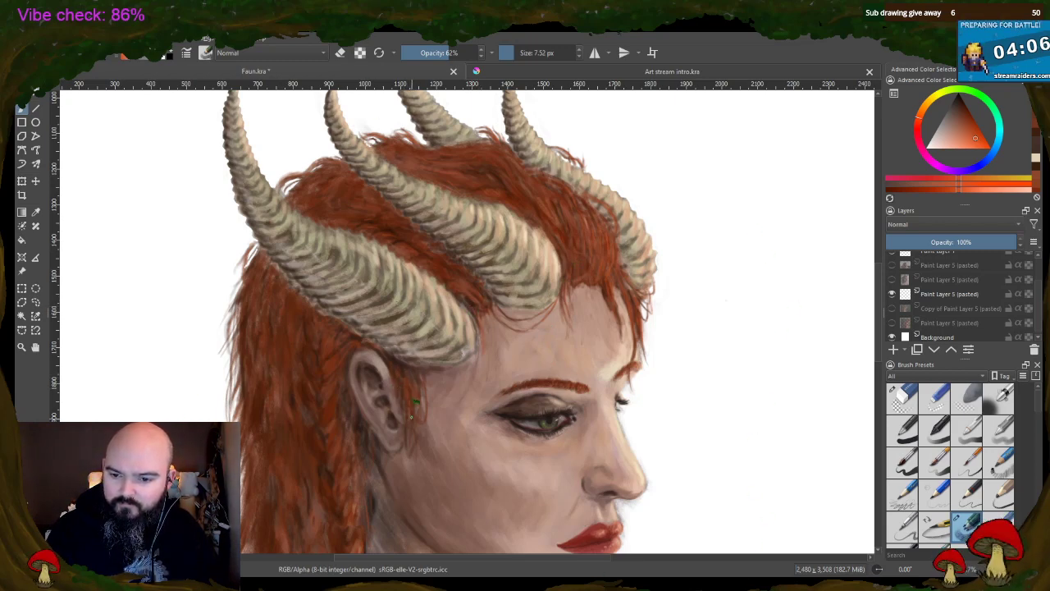
pyautogui.press('2')
pyautogui.press('+')
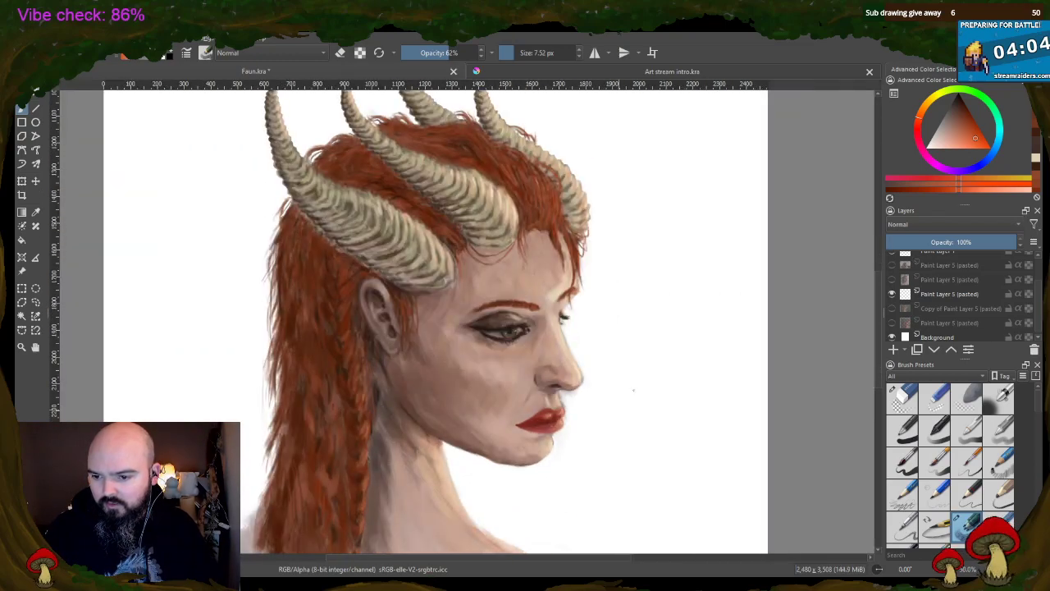
# - Erase the stray smudges outside the face profile beside the nose, lips and brow with the eraser brush at about 6.74 px
pyautogui.scroll(3, 585, 427)
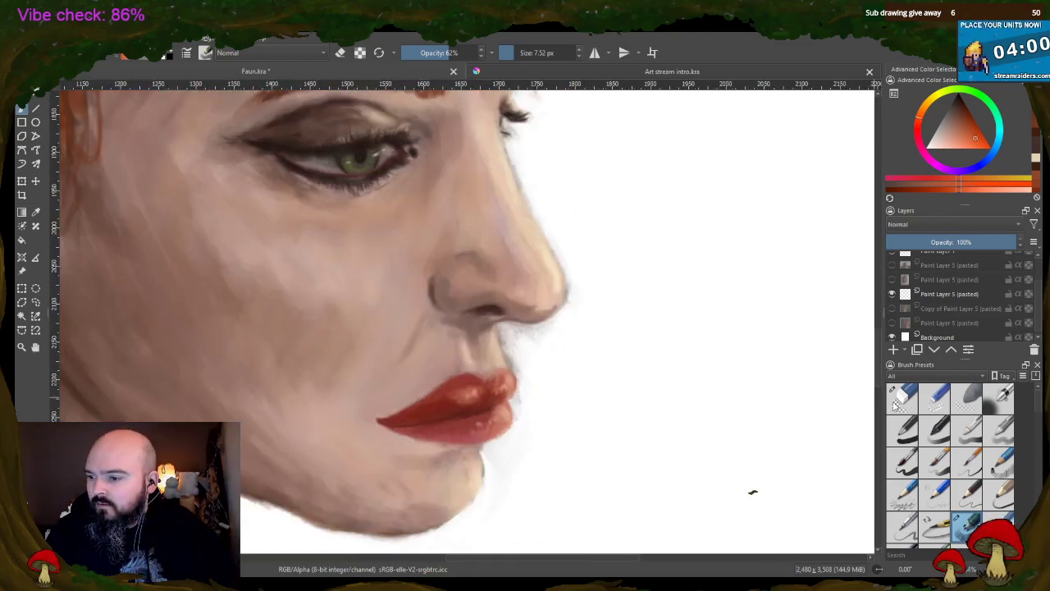
pyautogui.press('e')
pyautogui.moveTo(523, 370); pyautogui.dragTo(506, 343)
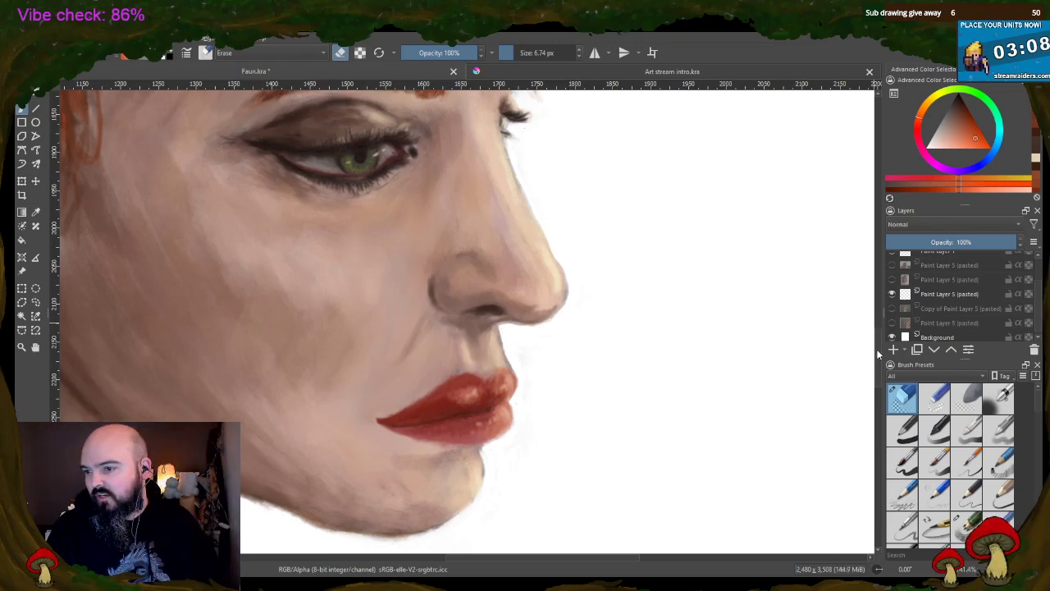
pyautogui.scroll(3, 644, 205)
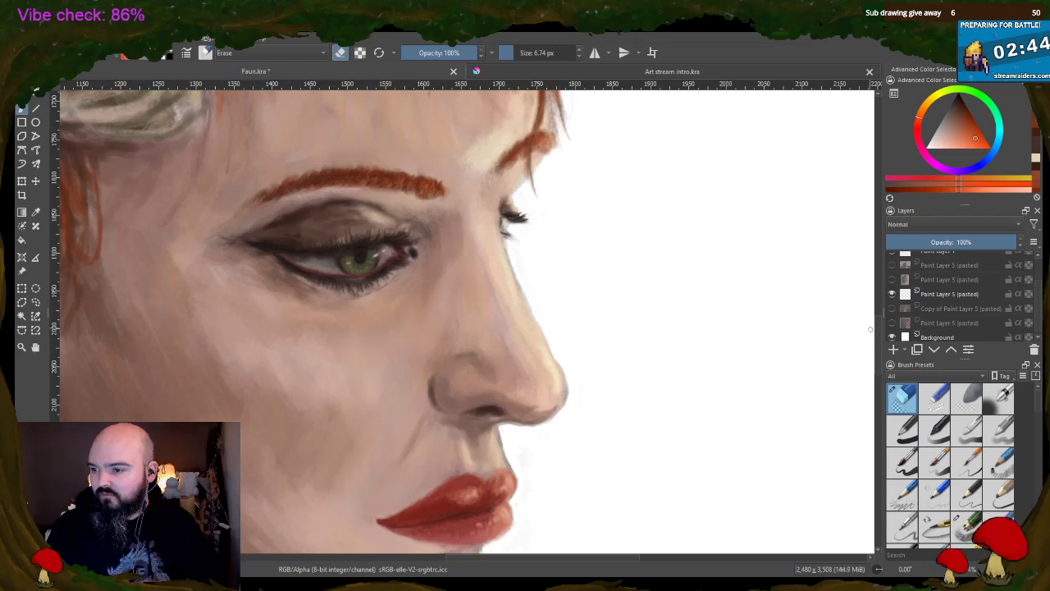
pyautogui.scroll(3, 880, 341)
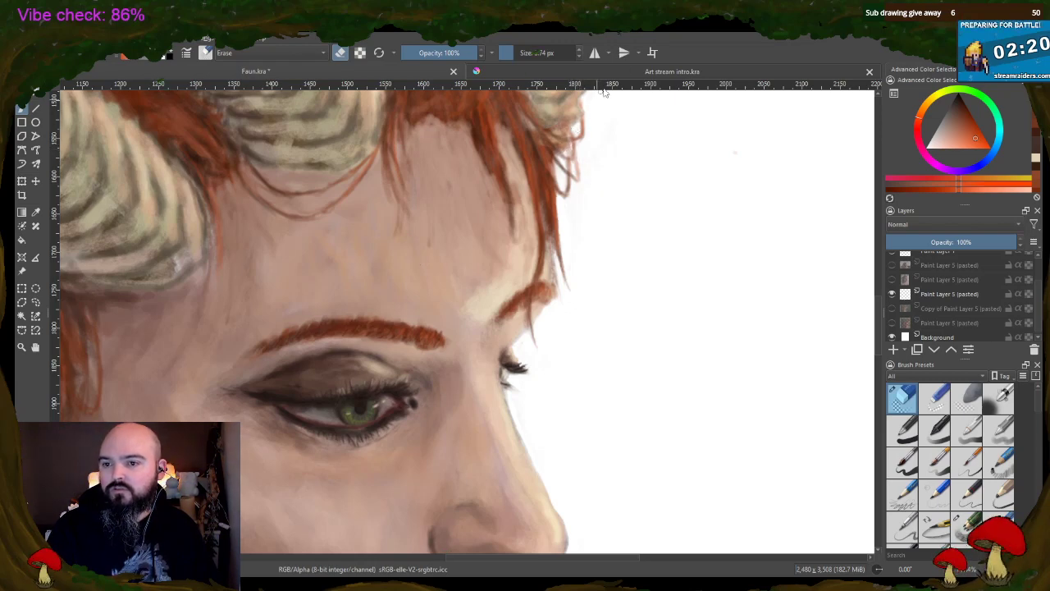
# - Clean the contour under the jaw and erase the dark smudge along the top of the shoulder
pyautogui.scroll(-5, 662, 274)
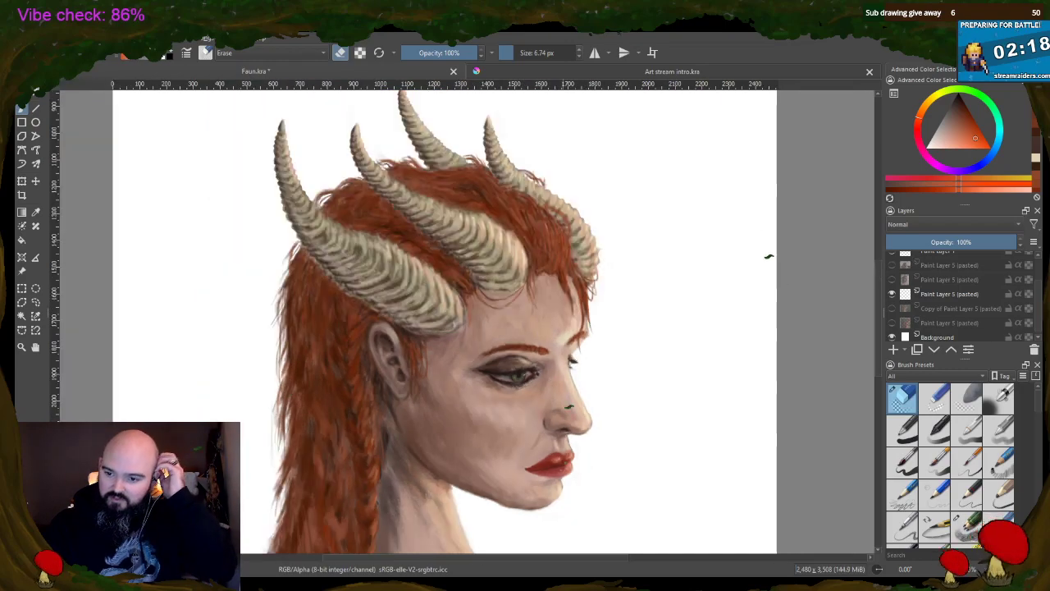
pyautogui.scroll(2, 574, 493)
pyautogui.scroll(4, 444, 495)
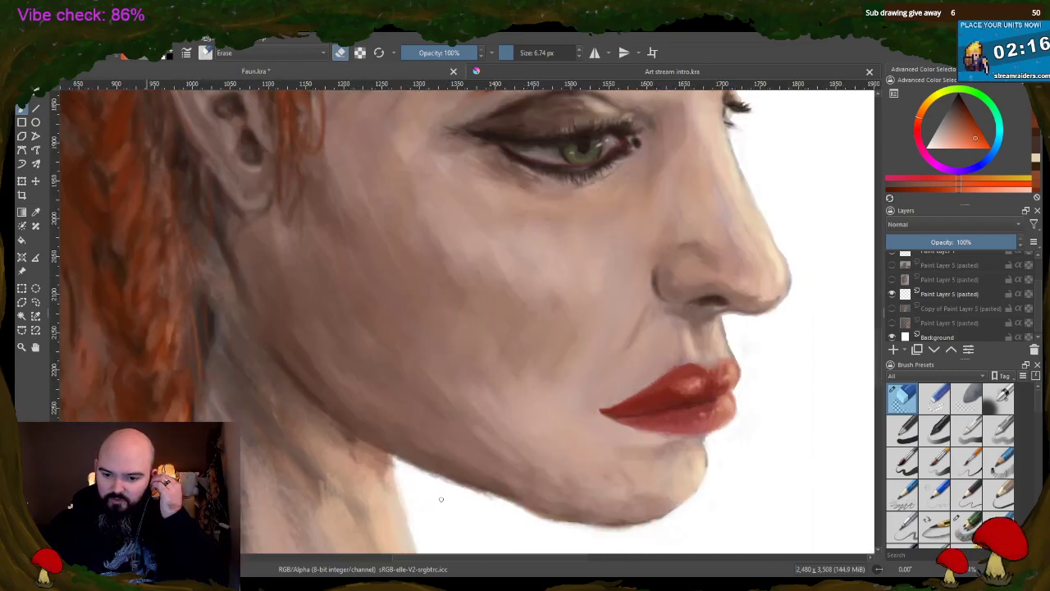
pyautogui.scroll(-5, 416, 251)
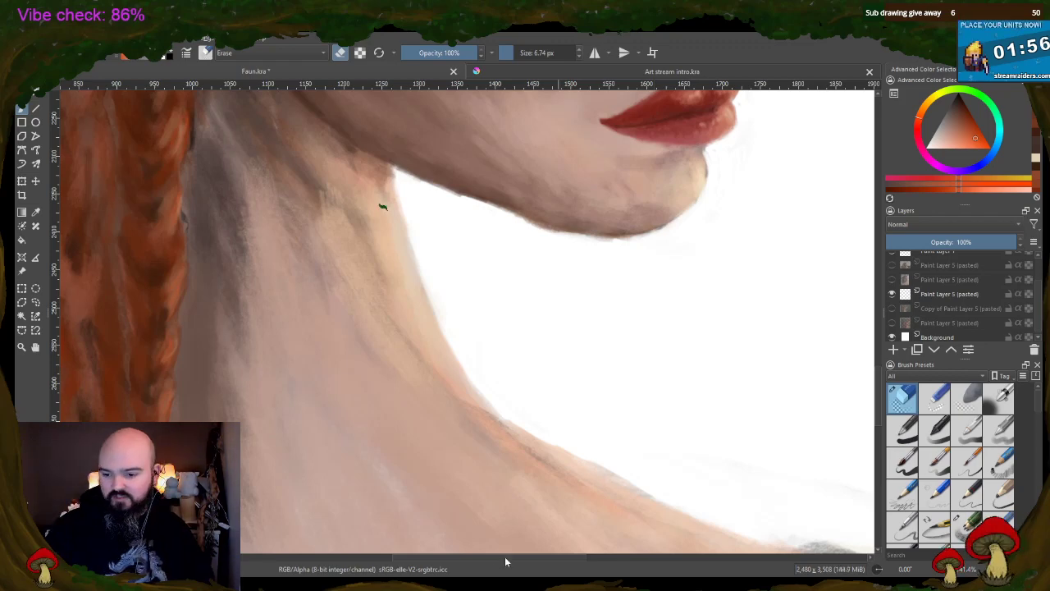
pyautogui.moveTo(505, 559); pyautogui.dragTo(556, 568)
pyautogui.scroll(-3, 427, 426)
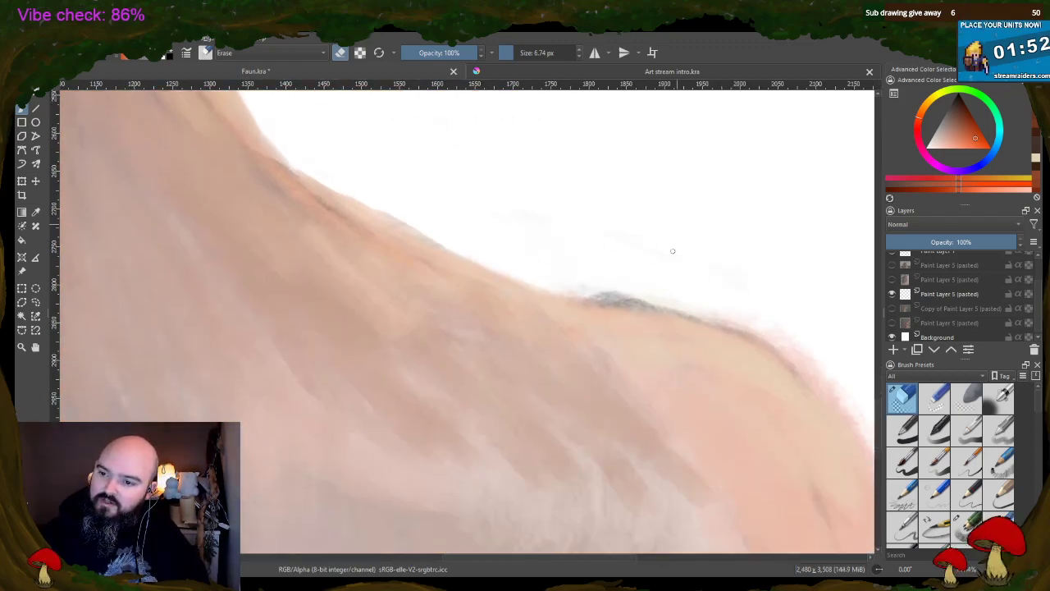
pyautogui.moveTo(574, 291); pyautogui.dragTo(706, 312)
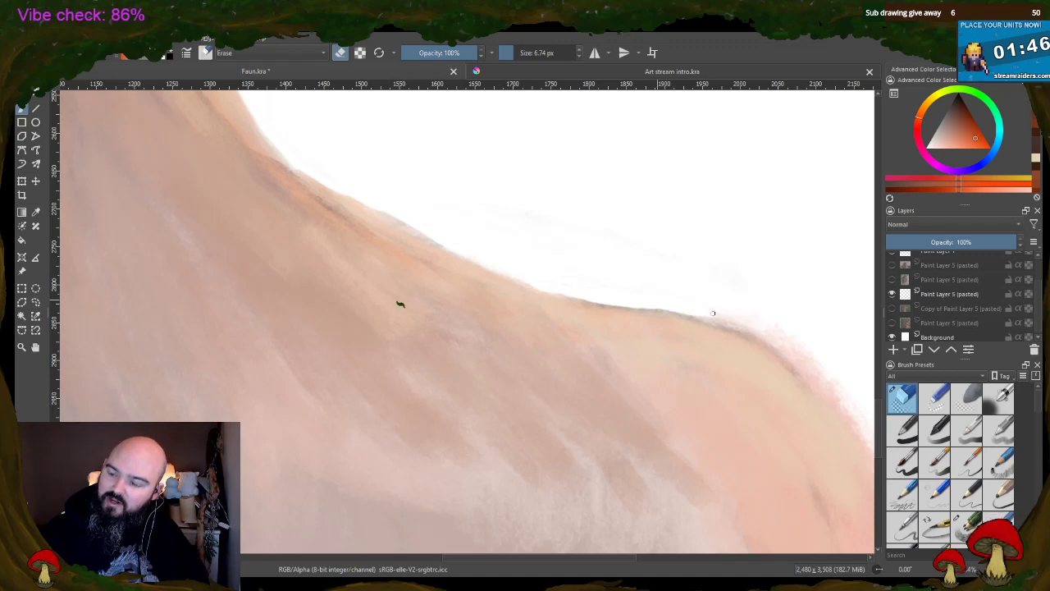
# - Erase the fuzzy pink paint outside the shoulder's outer curve to give it a crisp edge
pyautogui.moveTo(513, 561); pyautogui.dragTo(574, 562)
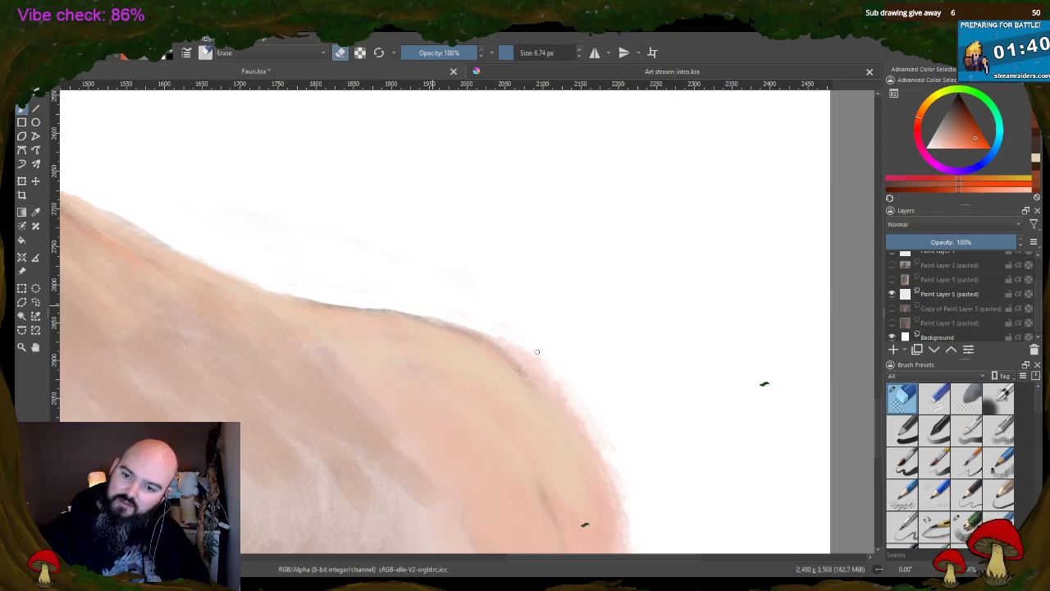
pyautogui.moveTo(538, 351); pyautogui.dragTo(480, 325)
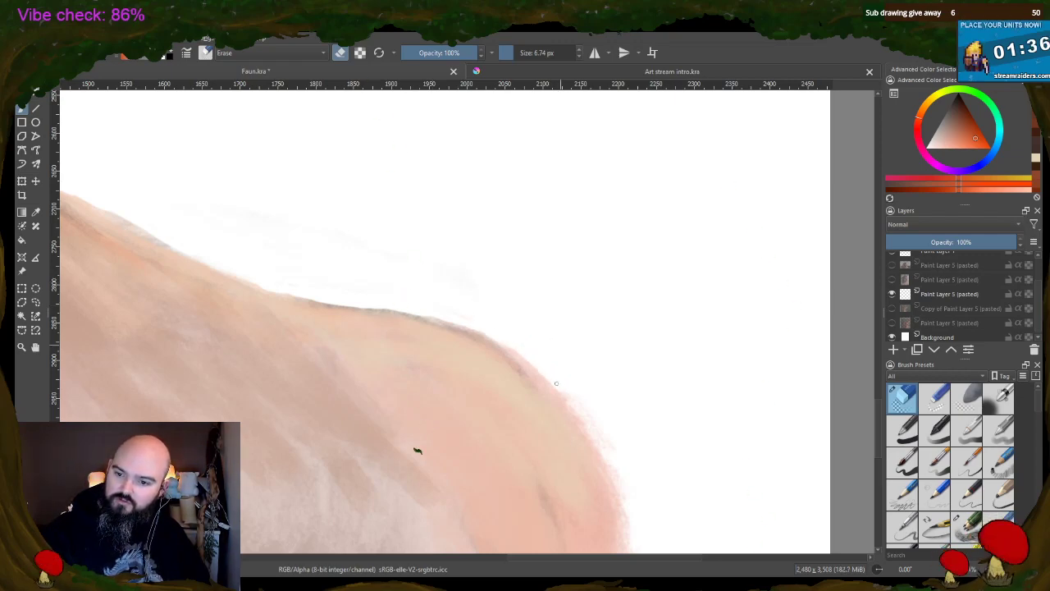
pyautogui.moveTo(576, 402); pyautogui.dragTo(587, 430)
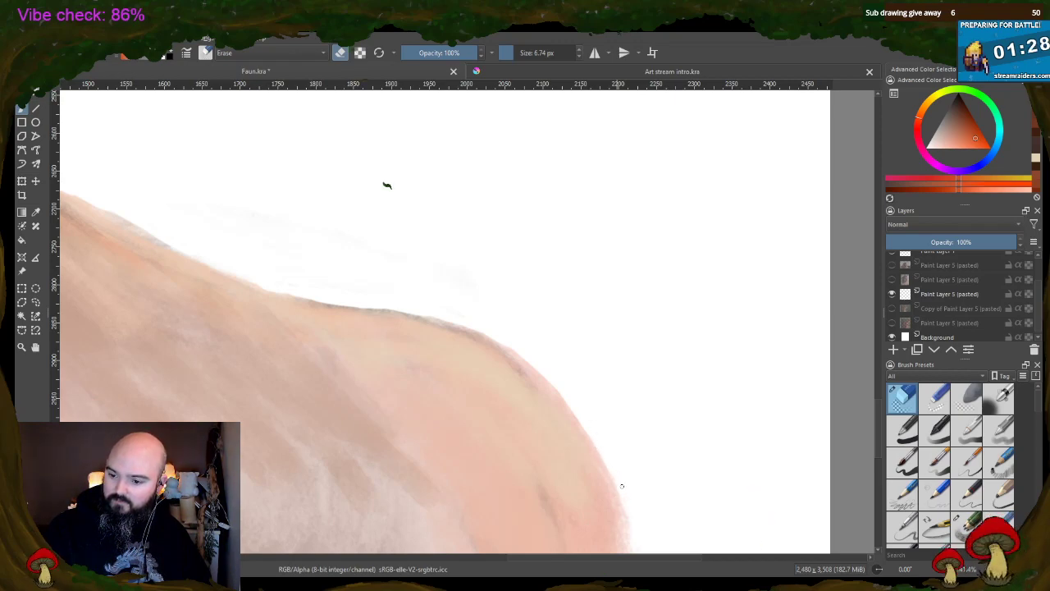
pyautogui.scroll(-5, 446, 493)
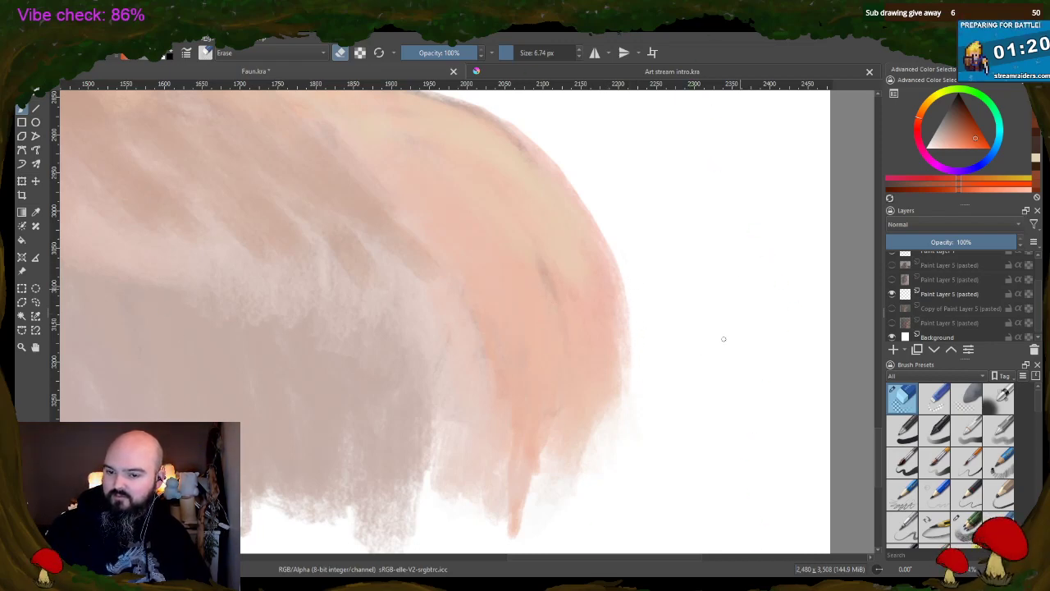
# - Examine the lower bust, the ends and back edge of the hair, and the overall portrait
pyautogui.scroll(-3, 697, 358)
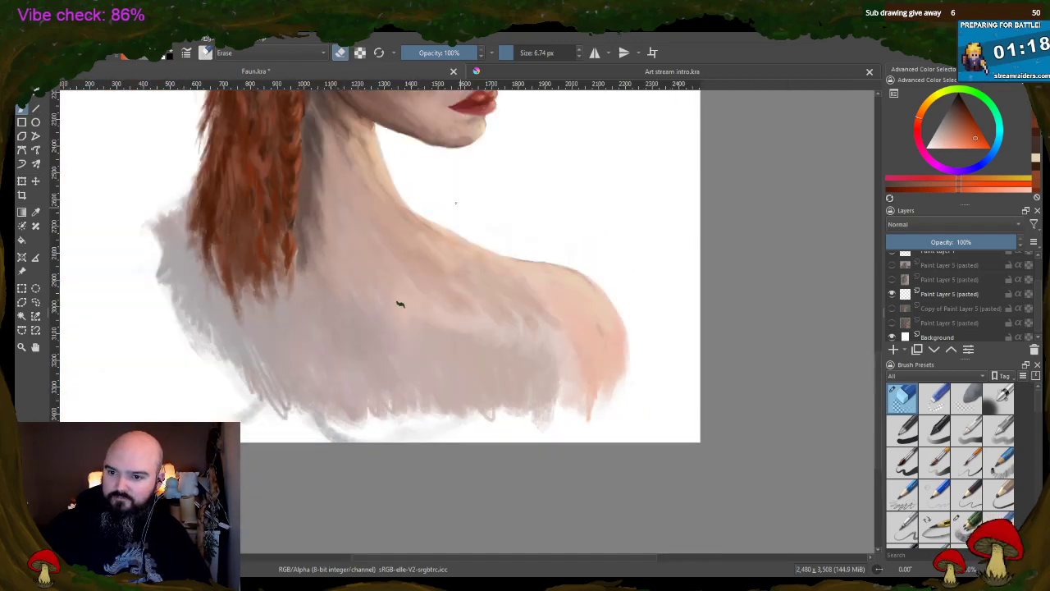
pyautogui.scroll(4, 187, 197)
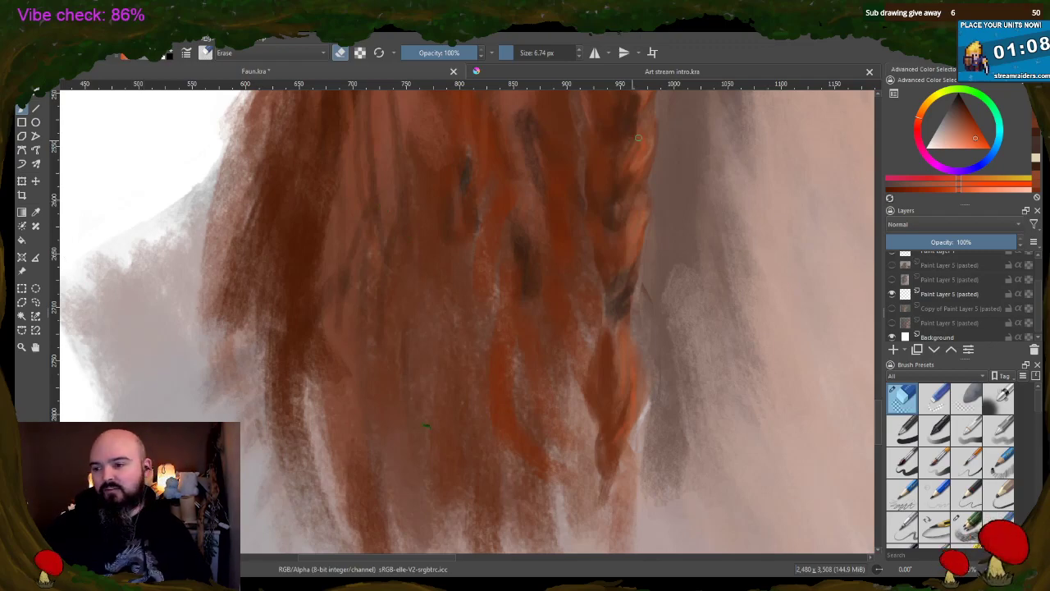
pyautogui.scroll(-2, 638, 138)
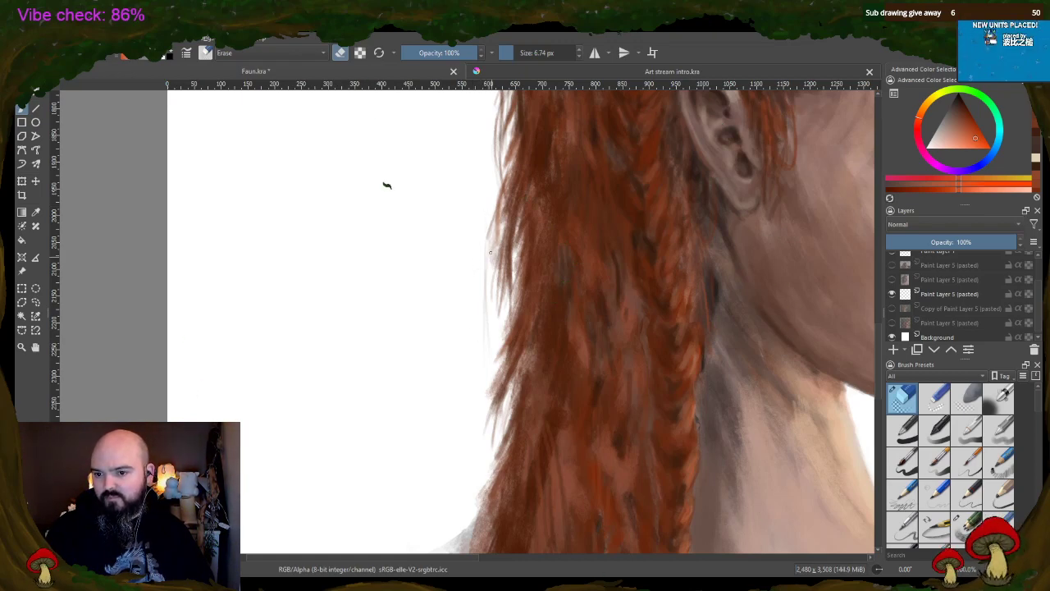
pyautogui.moveTo(388, 348); pyautogui.dragTo(445, 550)
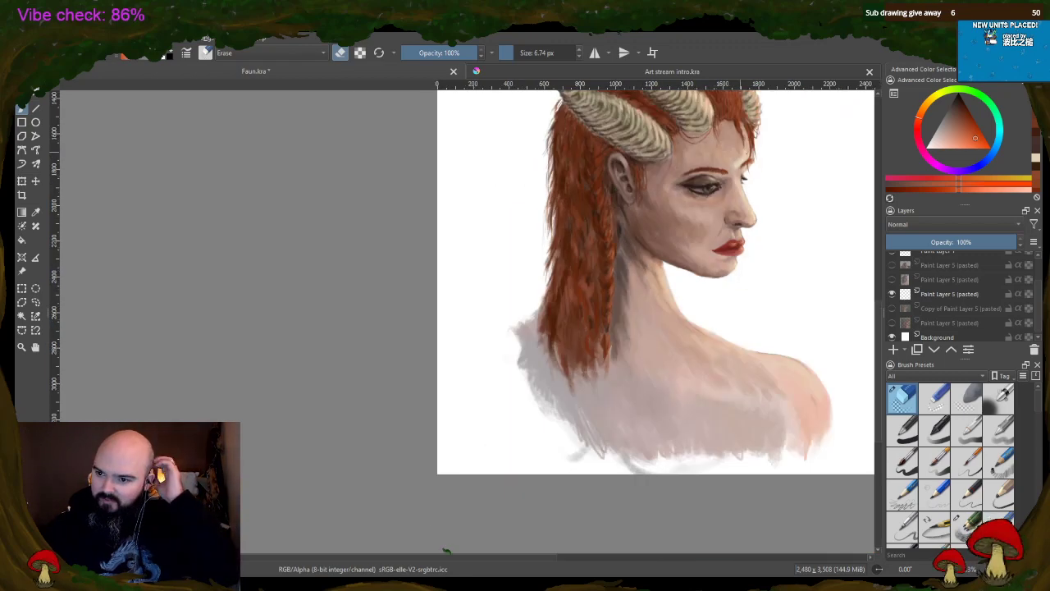
pyautogui.scroll(3, 788, 173)
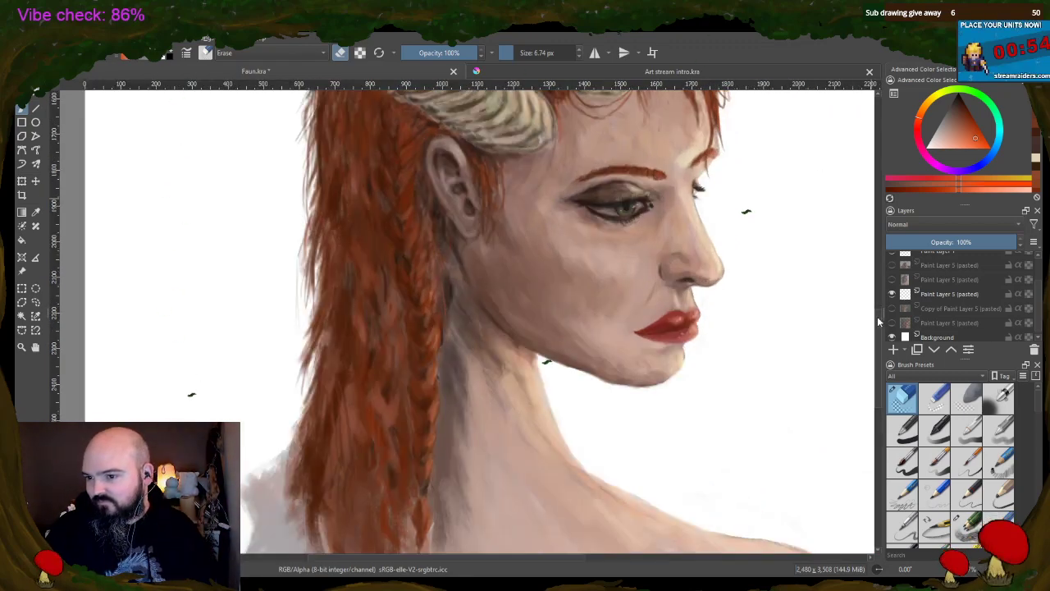
pyautogui.moveTo(814, 211); pyautogui.dragTo(756, 546)
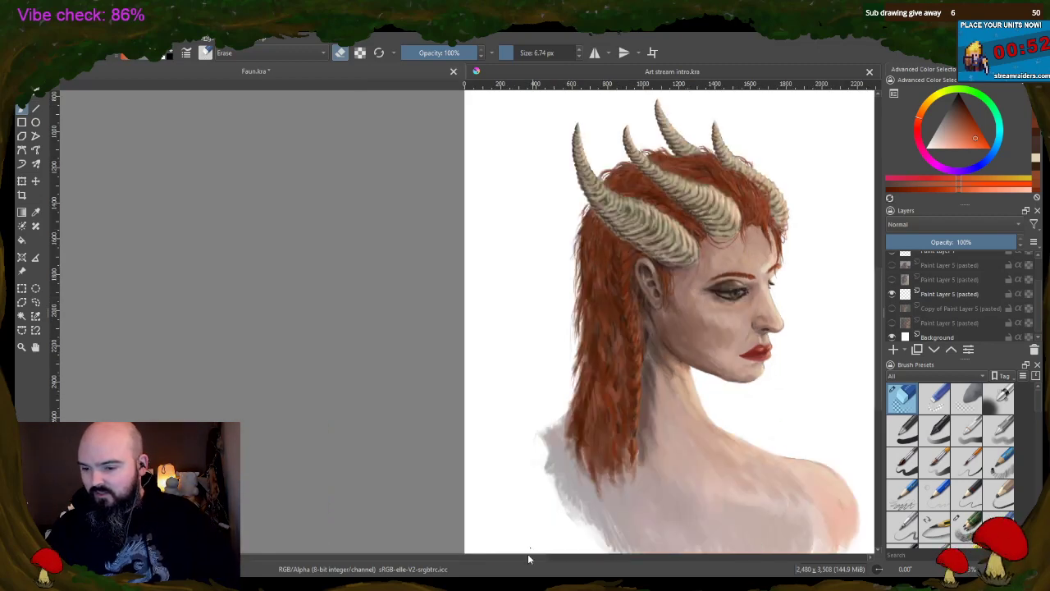
pyautogui.moveTo(492, 558); pyautogui.dragTo(581, 556)
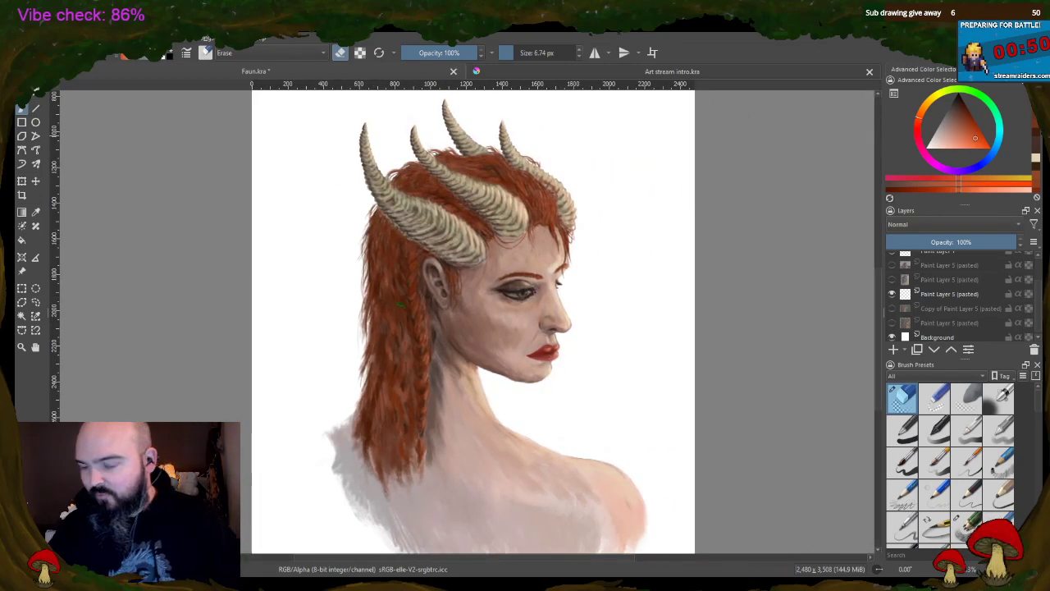
pyautogui.scroll(-3, 473, 320)
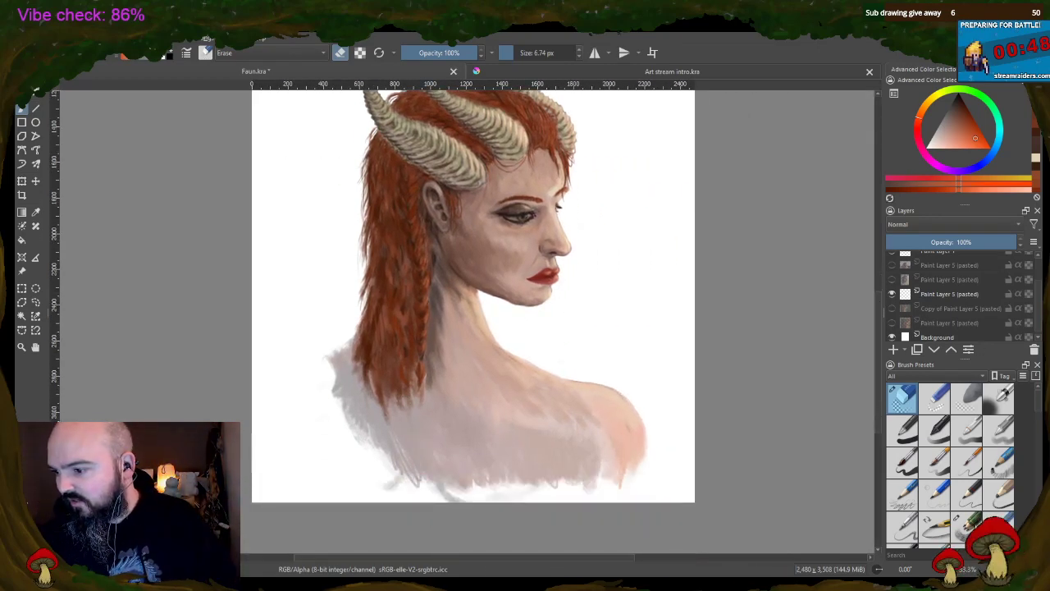
# - Switch back to the paint brush at 34% opacity and 23.58 px, and soften the skin beside the mouth with tones sampled from the face
pyautogui.press('/')
pyautogui.scroll(5, 563, 299)
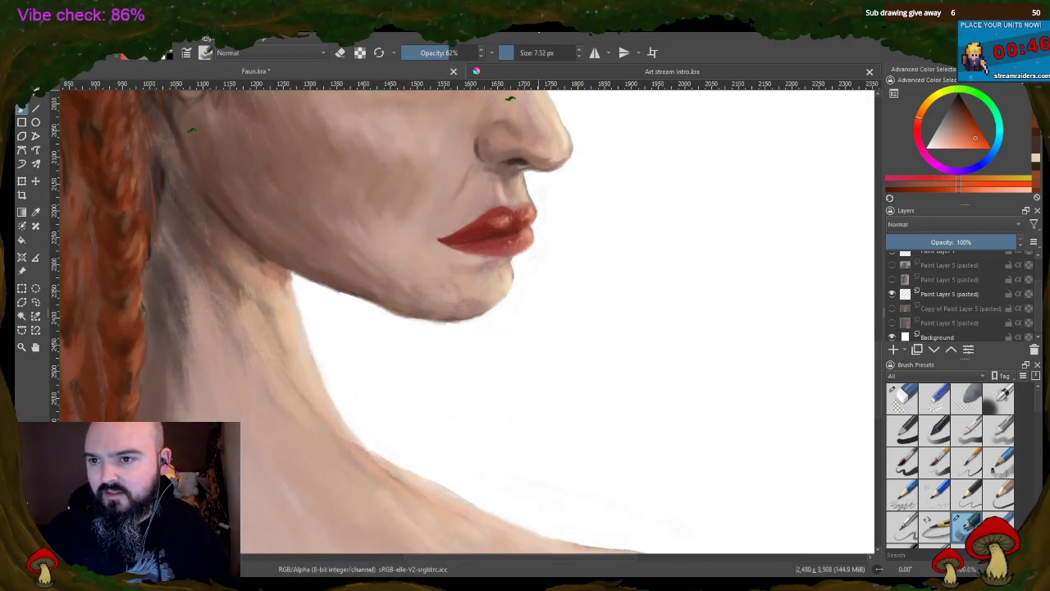
pyautogui.press('i')
pyautogui.press('i')
pyautogui.press('i')
pyautogui.press(']')
pyautogui.press(']')
pyautogui.press(']')
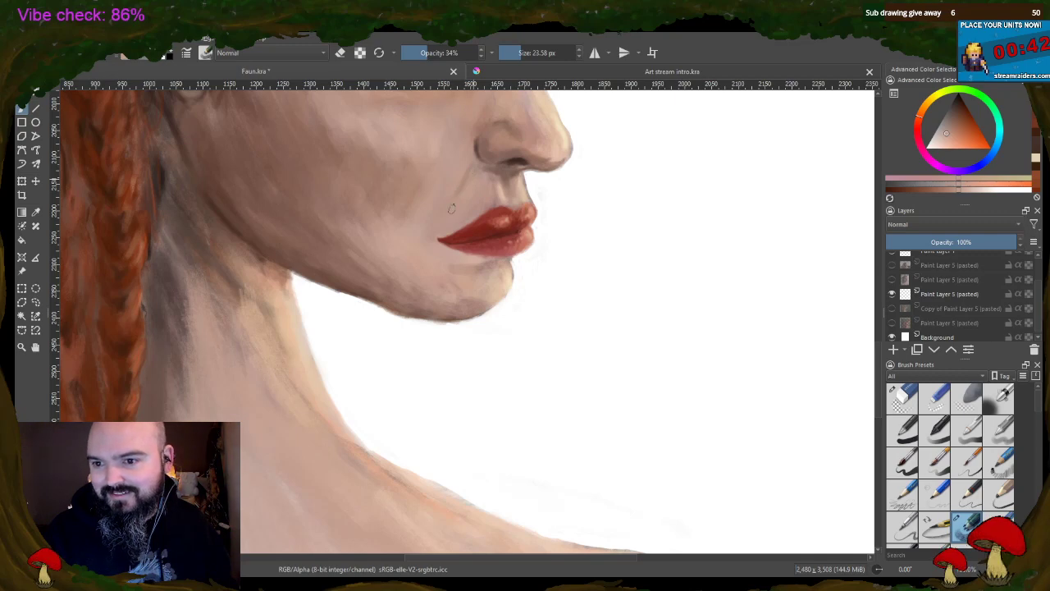
pyautogui.keyDown('ctrl'); pyautogui.click(398, 146); pyautogui.keyUp('ctrl')
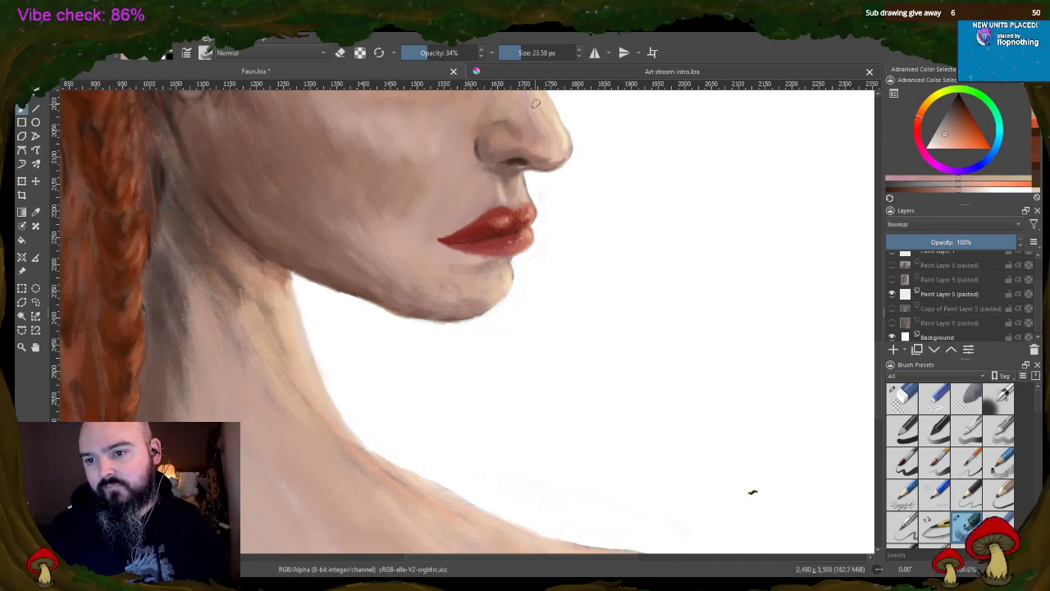
# - Blend the skin around the lips and chin using tones sampled beneath the lower lip
pyautogui.scroll(-4, 535, 103)
pyautogui.scroll(4, 532, 131)
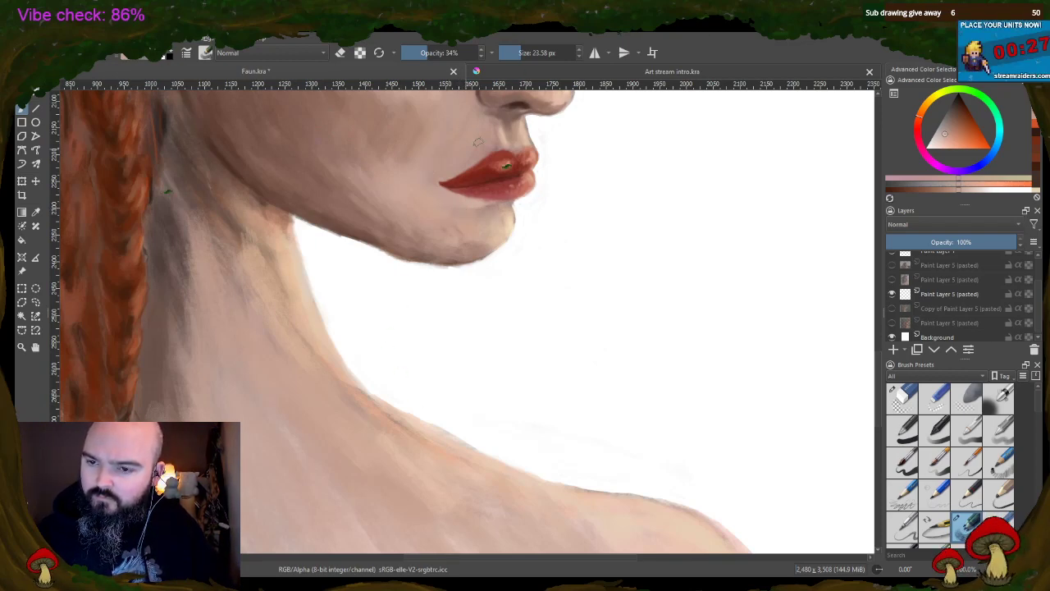
pyautogui.keyDown('ctrl'); pyautogui.click(498, 199); pyautogui.keyUp('ctrl')
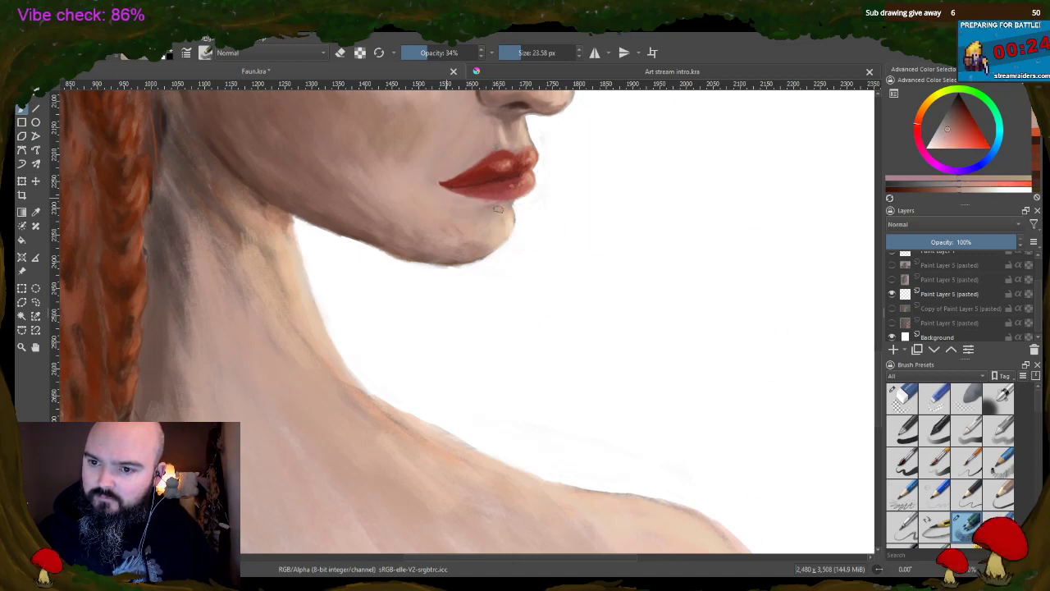
pyautogui.keyDown('ctrl'); pyautogui.click(513, 197); pyautogui.keyUp('ctrl')
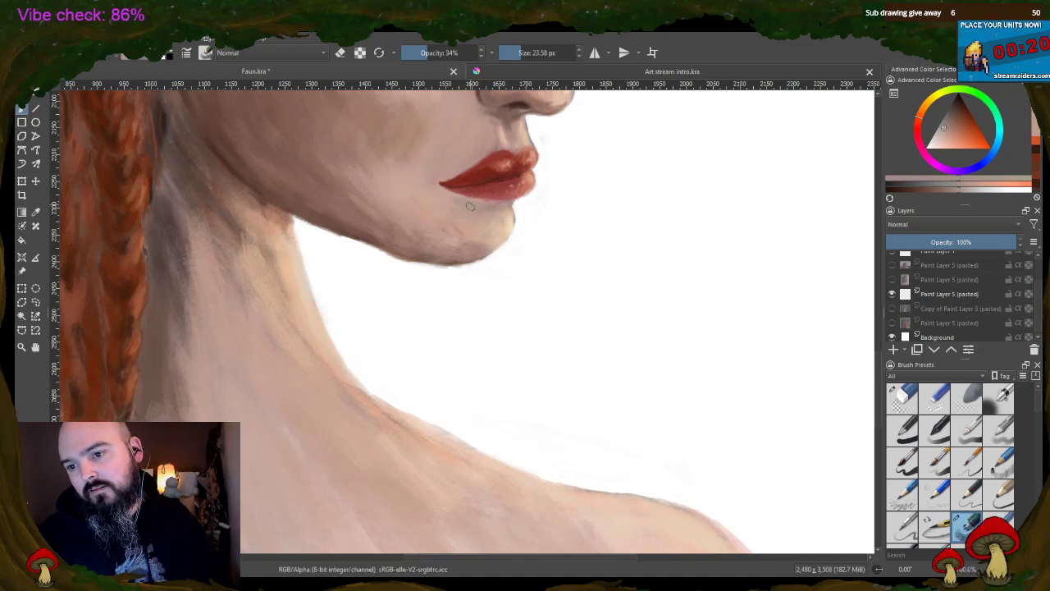
pyautogui.keyDown('ctrl'); pyautogui.click(457, 212); pyautogui.keyUp('ctrl')
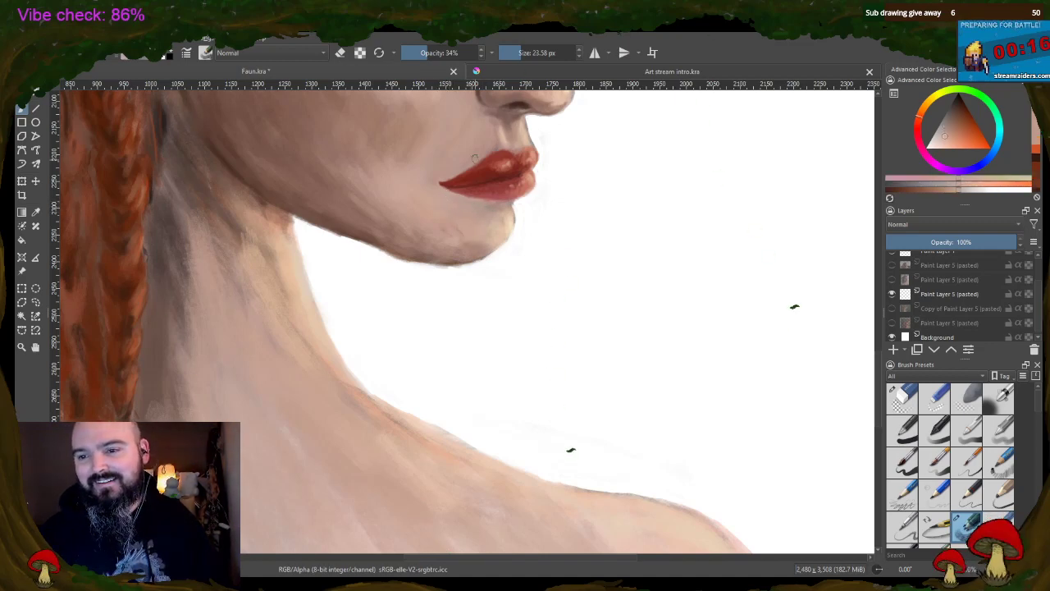
pyautogui.scroll(-5, 456, 196)
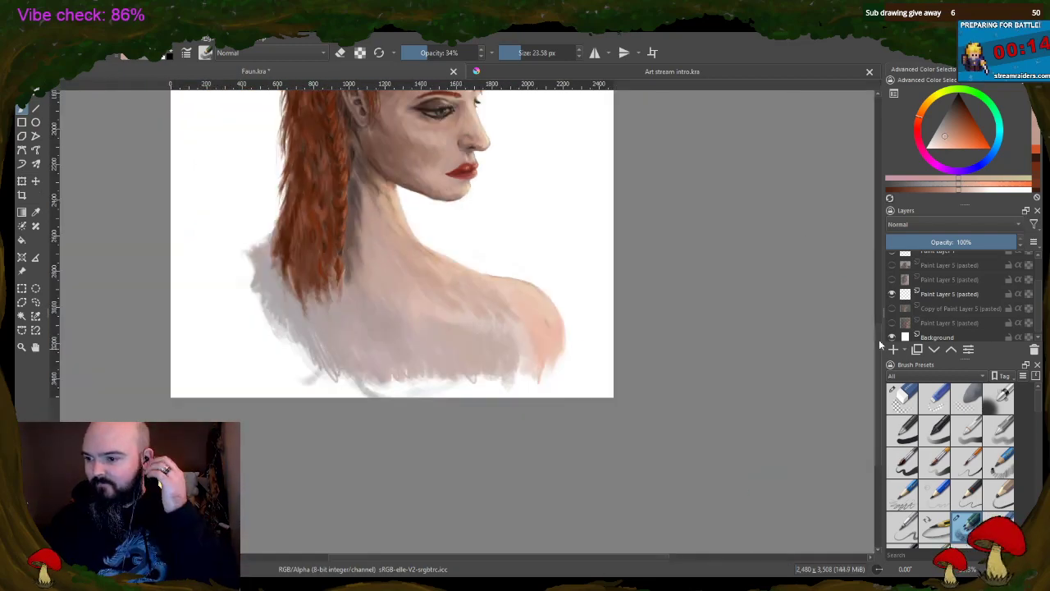
# - Sample a skin tone from the face between the eye and the nose bridge
pyautogui.moveTo(878, 339); pyautogui.dragTo(874, 289)
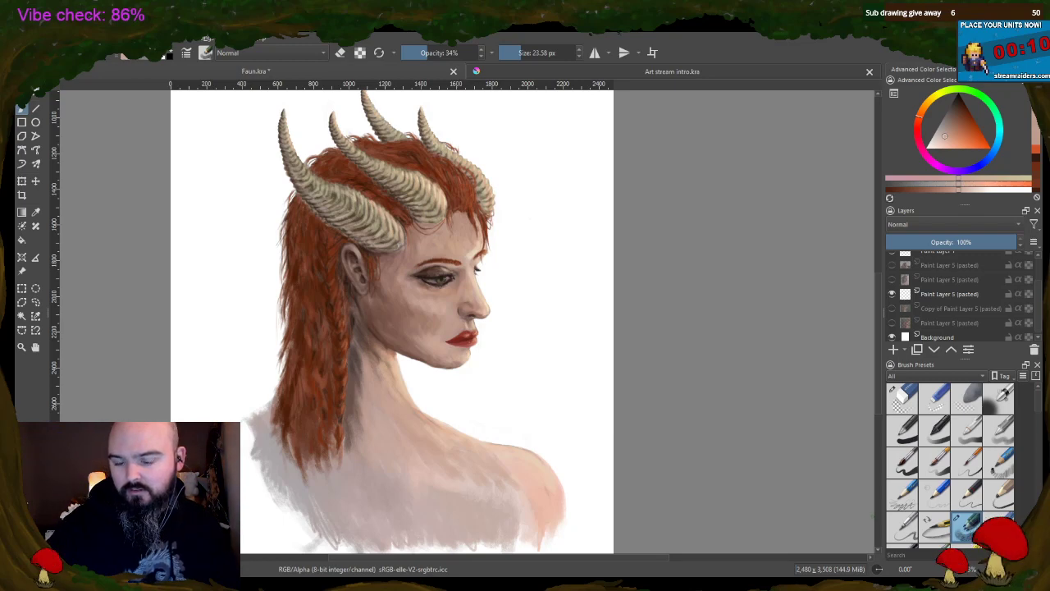
pyautogui.keyDown('ctrl'); pyautogui.click(466, 258); pyautogui.keyUp('ctrl')
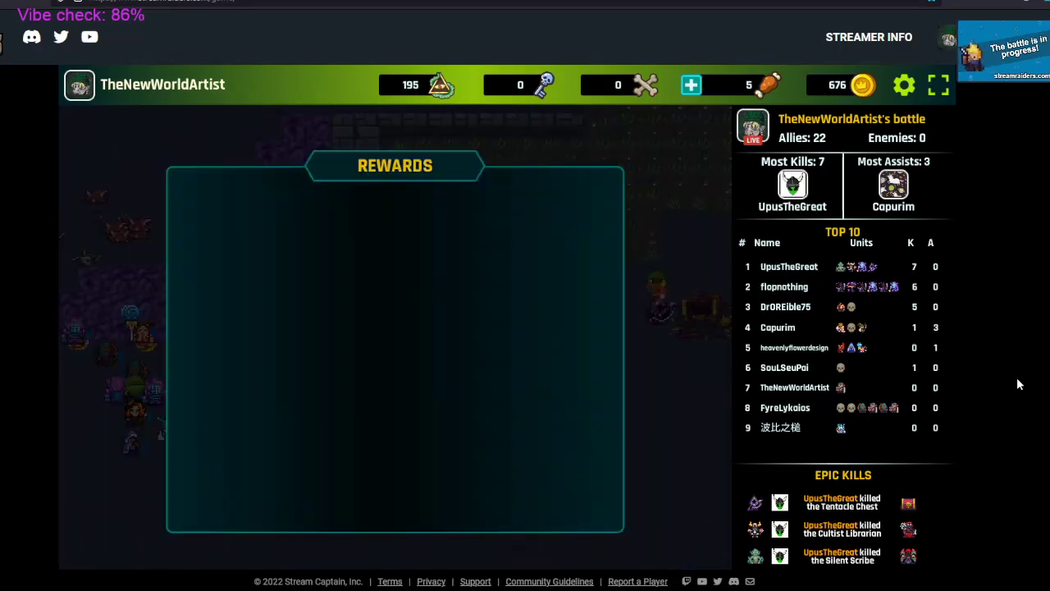
# - Switch to the Stream Raiders battle rewards, open the Captain Chest and return to the campaign map
pyautogui.click(395, 472)
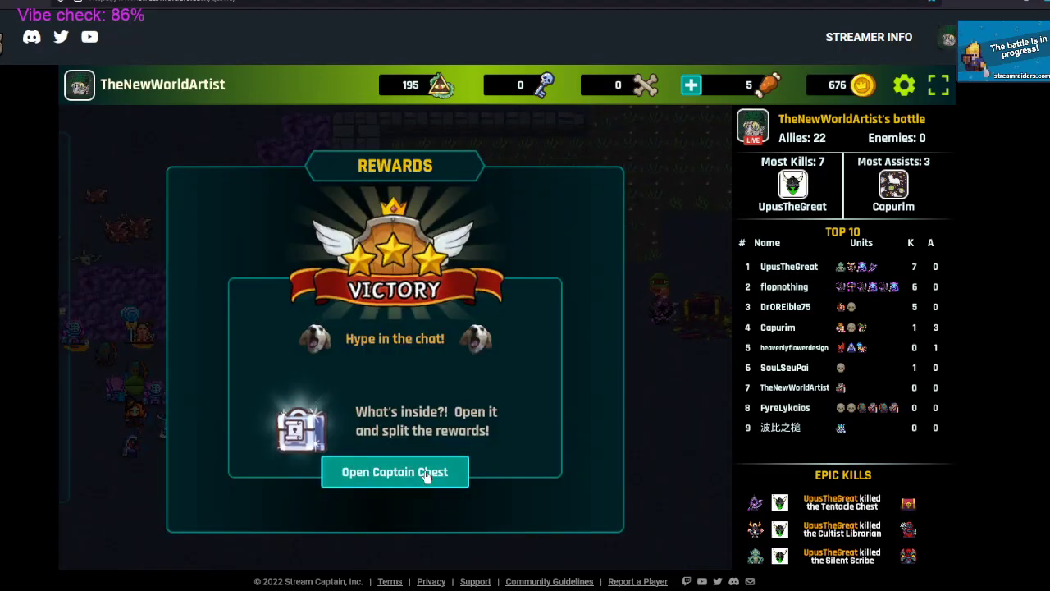
pyautogui.click(436, 498)
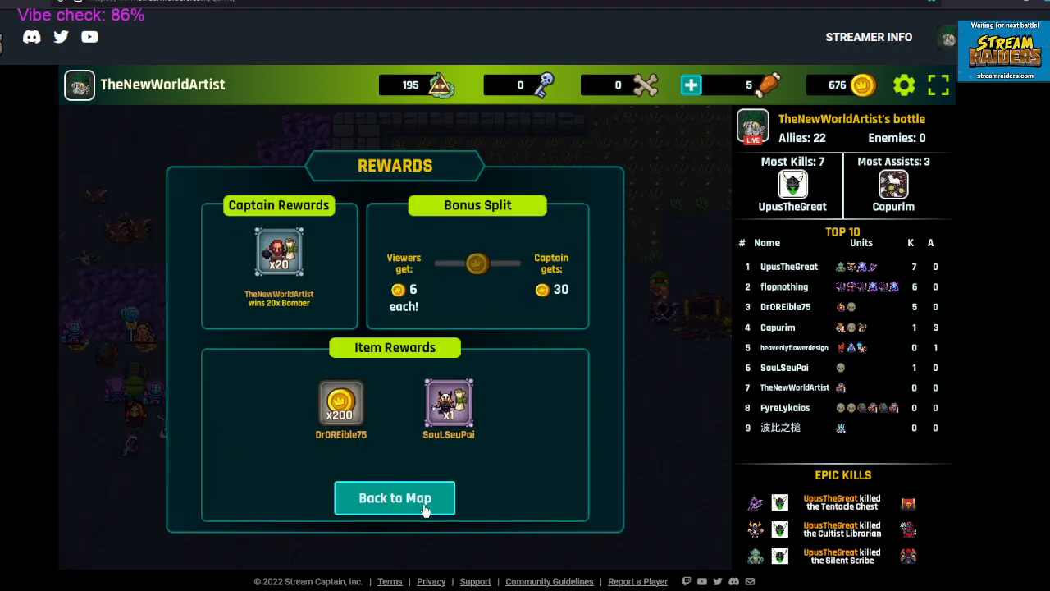
pyautogui.click(395, 498)
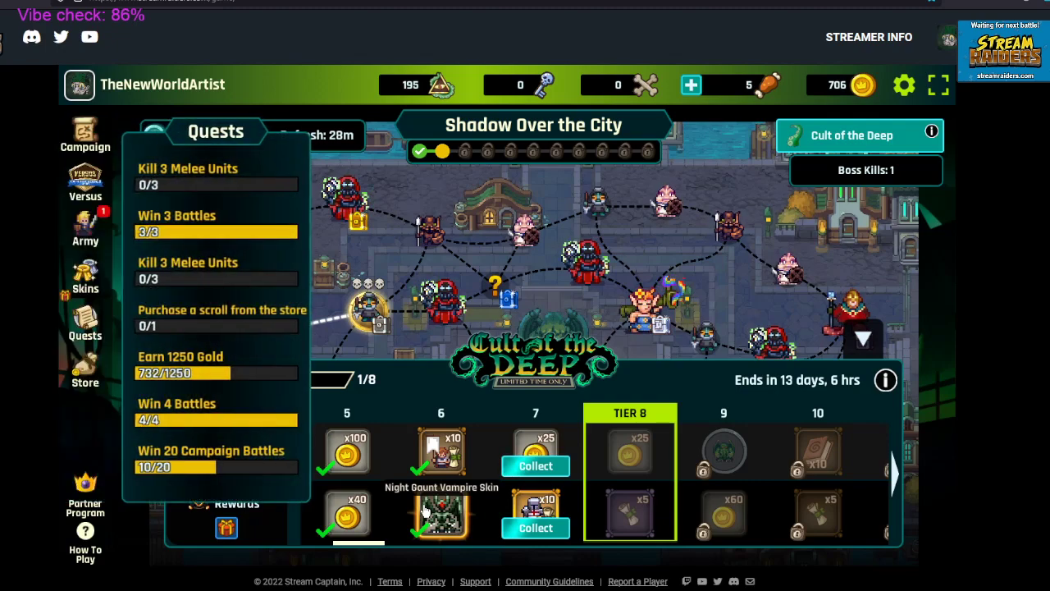
# - Collect both tier 7 Cult of the Deep rewards, 25 Gold and 10 Templar Scrolls
pyautogui.click(536, 465)
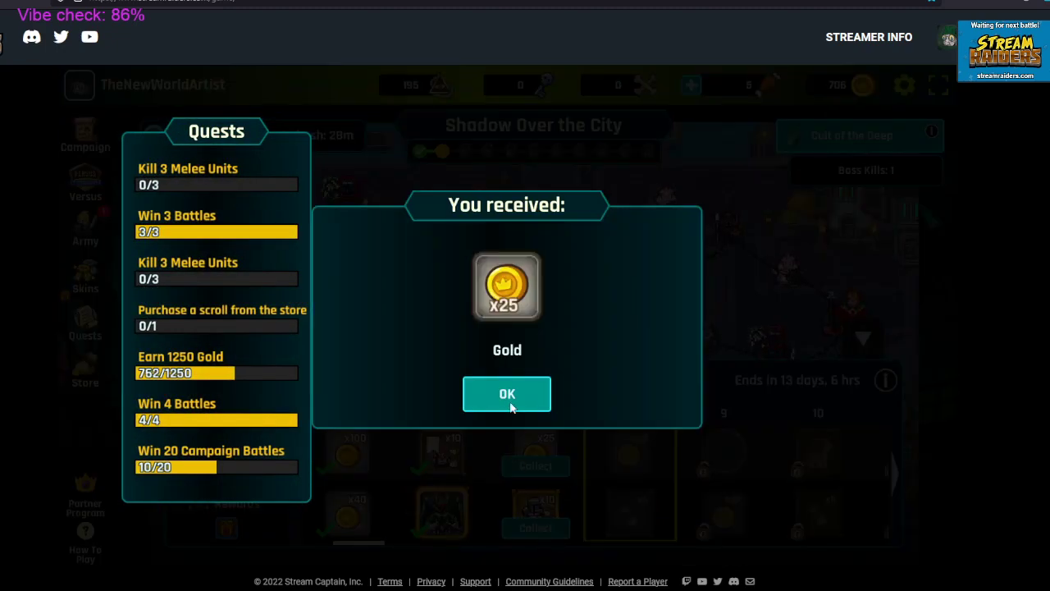
pyautogui.click(508, 402)
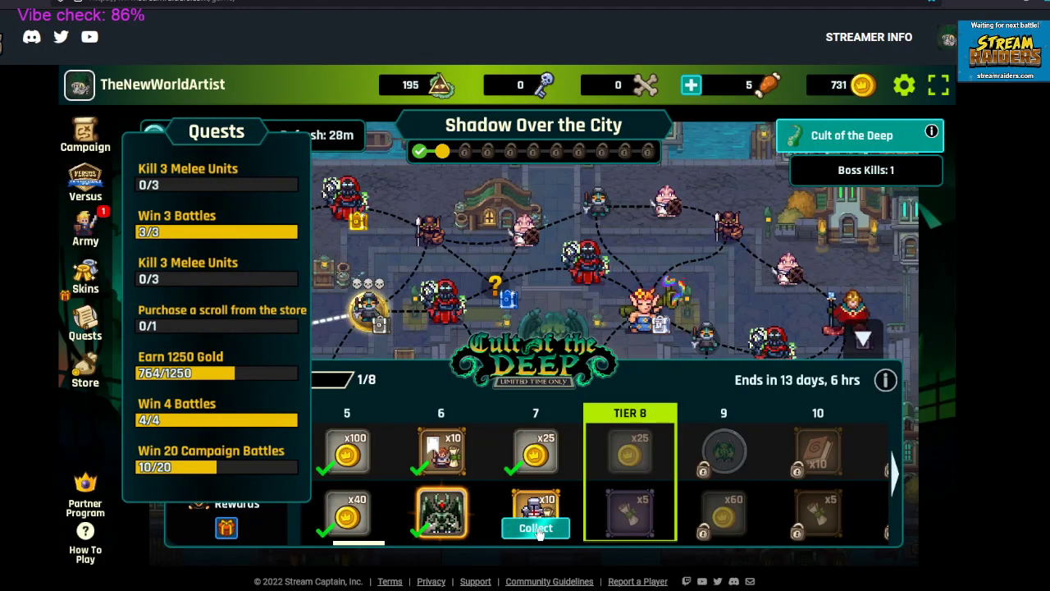
pyautogui.click(536, 529)
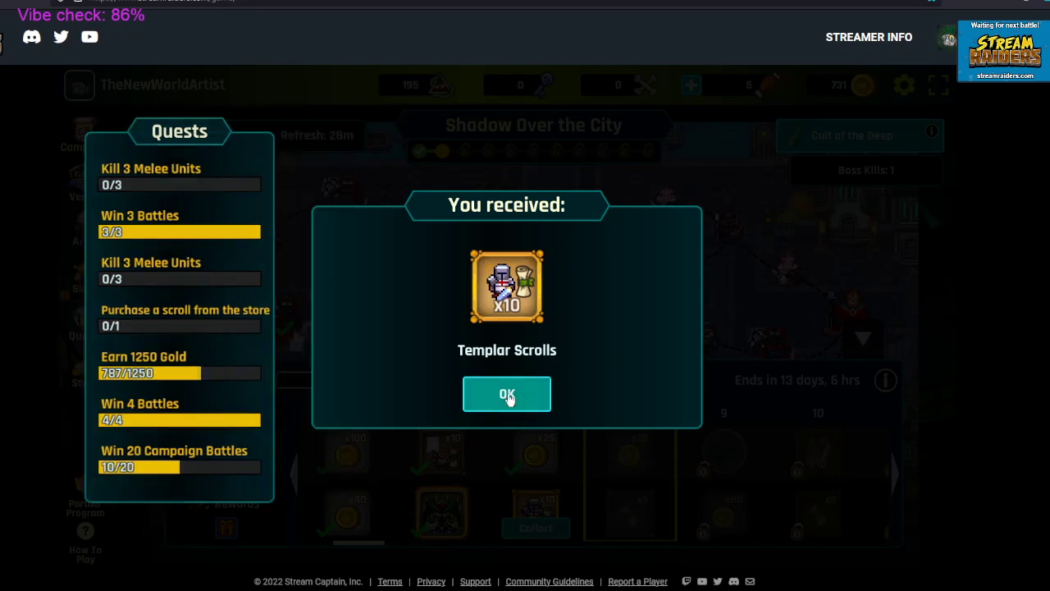
pyautogui.click(507, 394)
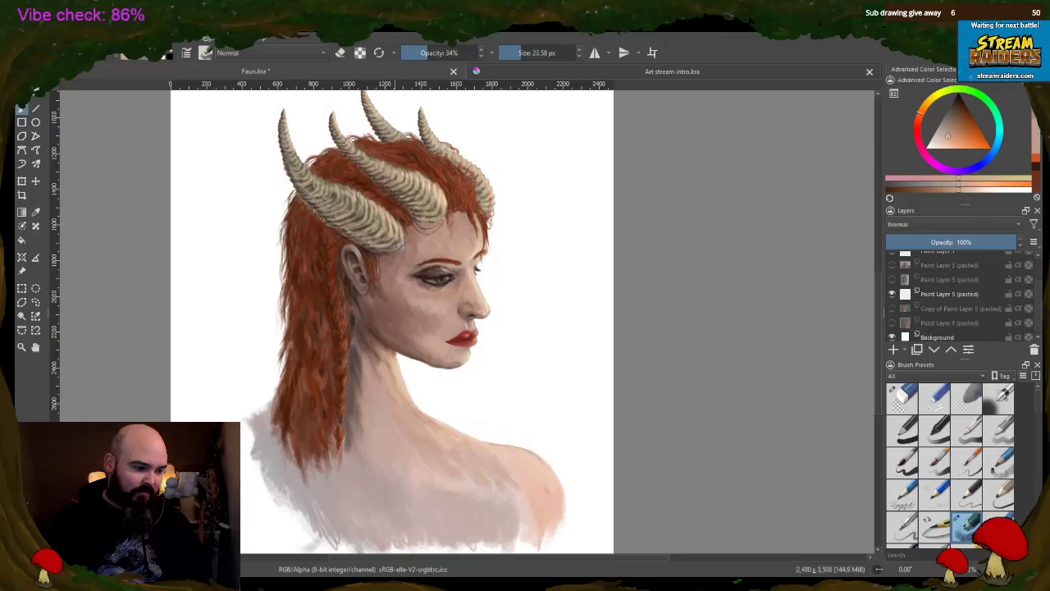
# - Switch back to Krita, save Faun.kra, and add a new paint layer directly above the Background layer
pyautogui.hotkey('ctrl', 's')
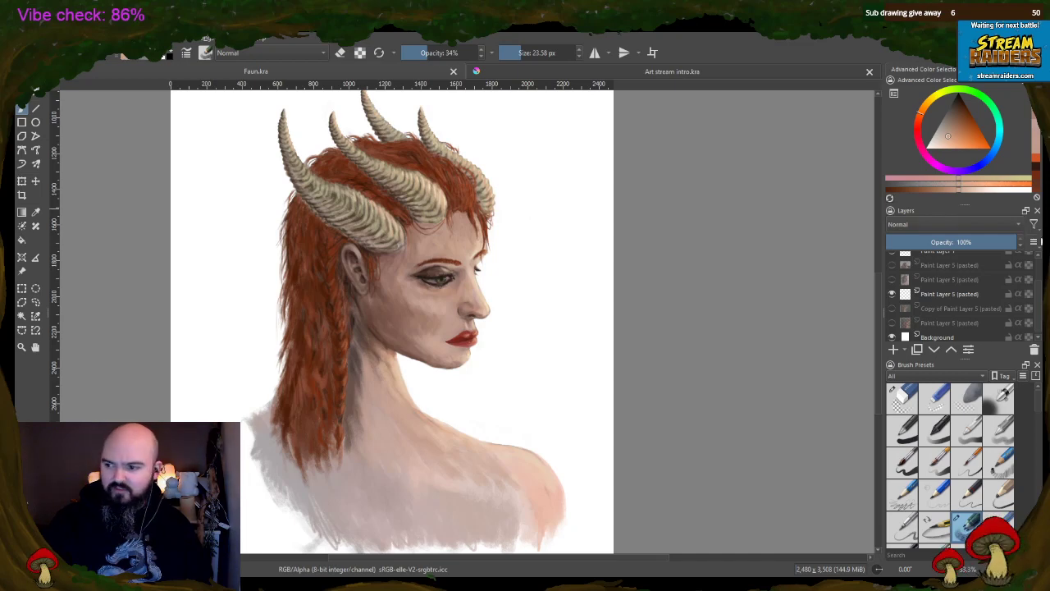
pyautogui.scroll(-1, 959, 320)
pyautogui.click(925, 335)
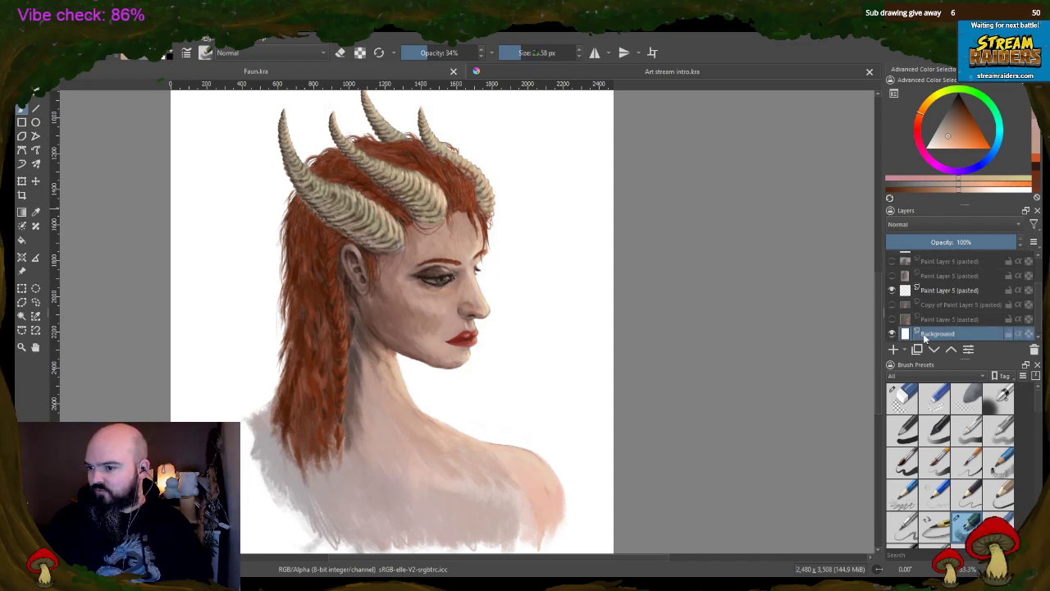
pyautogui.click(896, 350)
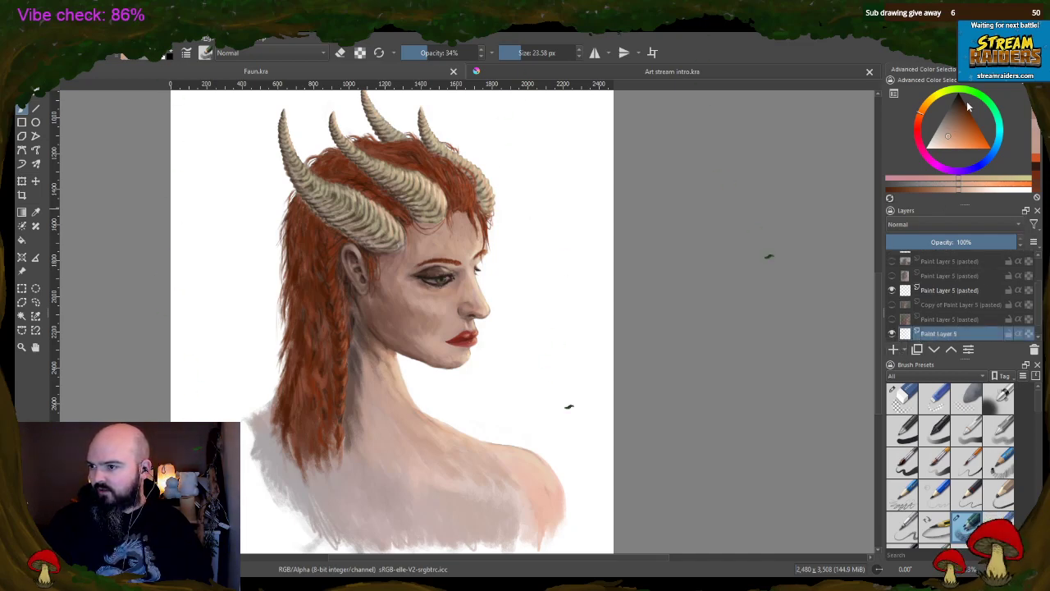
# - Paint a dark green backdrop around the head, hair and shoulders with the brush at 100% opacity and 467.70 px
pyautogui.click(967, 106)
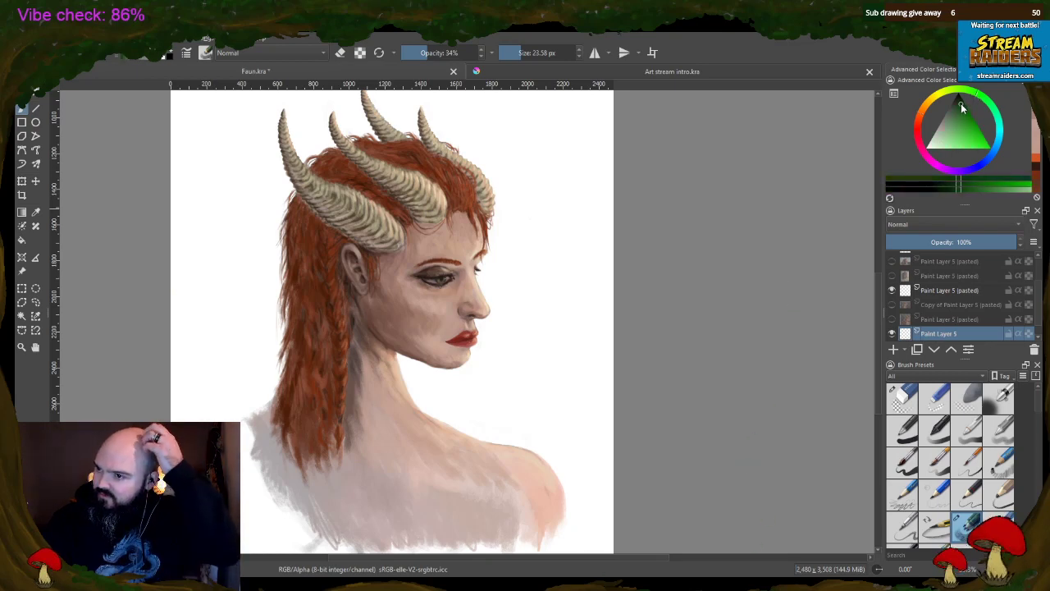
pyautogui.moveTo(963, 107); pyautogui.dragTo(962, 105)
pyautogui.press('-')
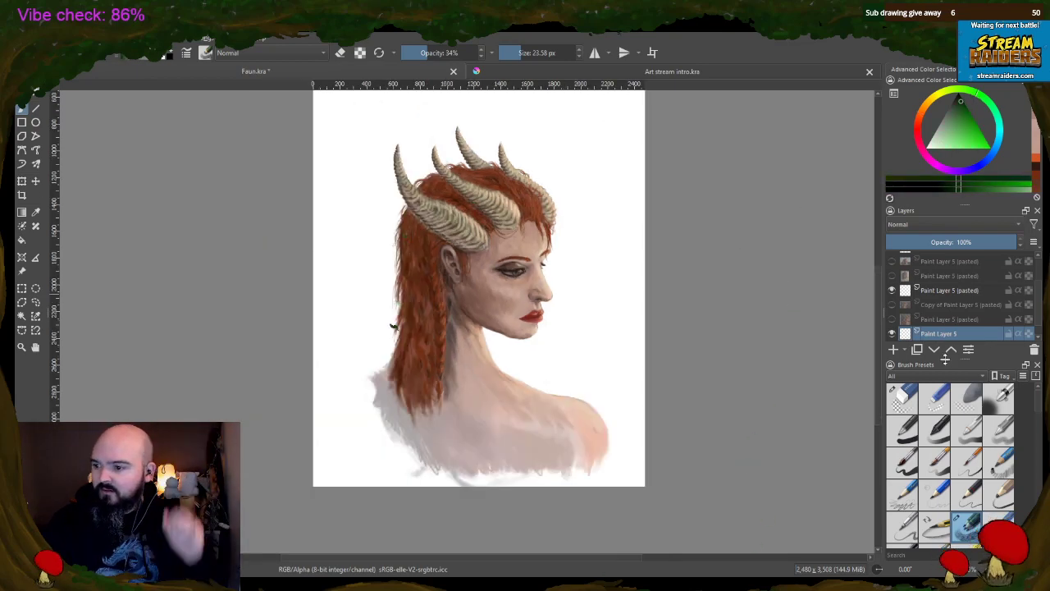
pyautogui.click(482, 52)
pyautogui.click(558, 55)
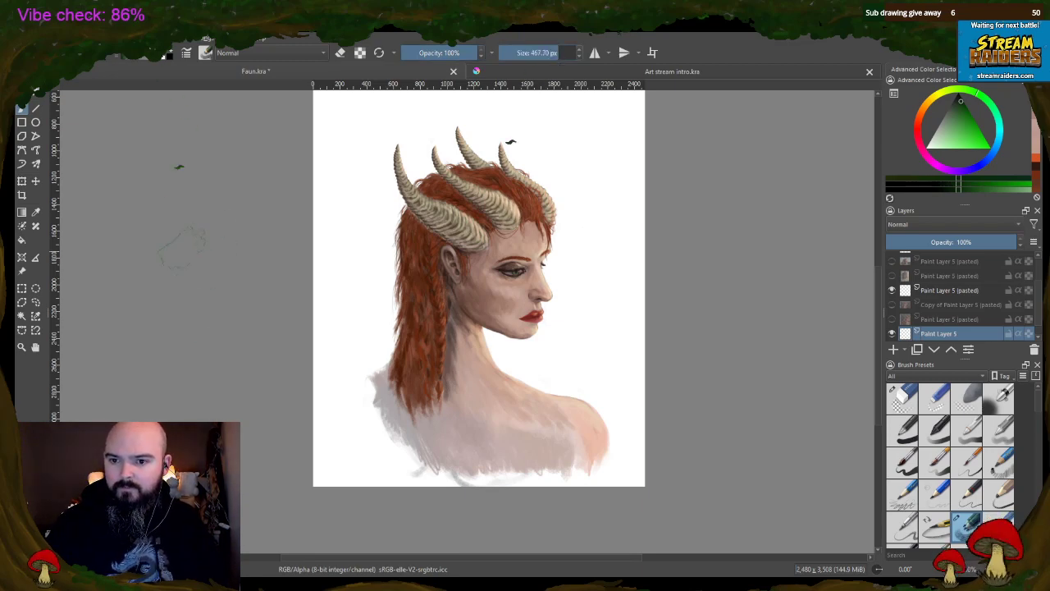
pyautogui.moveTo(393, 131)
pyautogui.mouseDown()
pyautogui.moveTo(472, 110)
pyautogui.moveTo(500, 116)
pyautogui.moveTo(550, 158)
pyautogui.moveTo(552, 201)
pyautogui.moveTo(573, 215)
pyautogui.moveTo(508, 299)
pyautogui.moveTo(511, 332)
pyautogui.moveTo(454, 435)
pyautogui.moveTo(522, 431)
pyautogui.moveTo(595, 384)
pyautogui.moveTo(628, 476)
pyautogui.mouseUp()
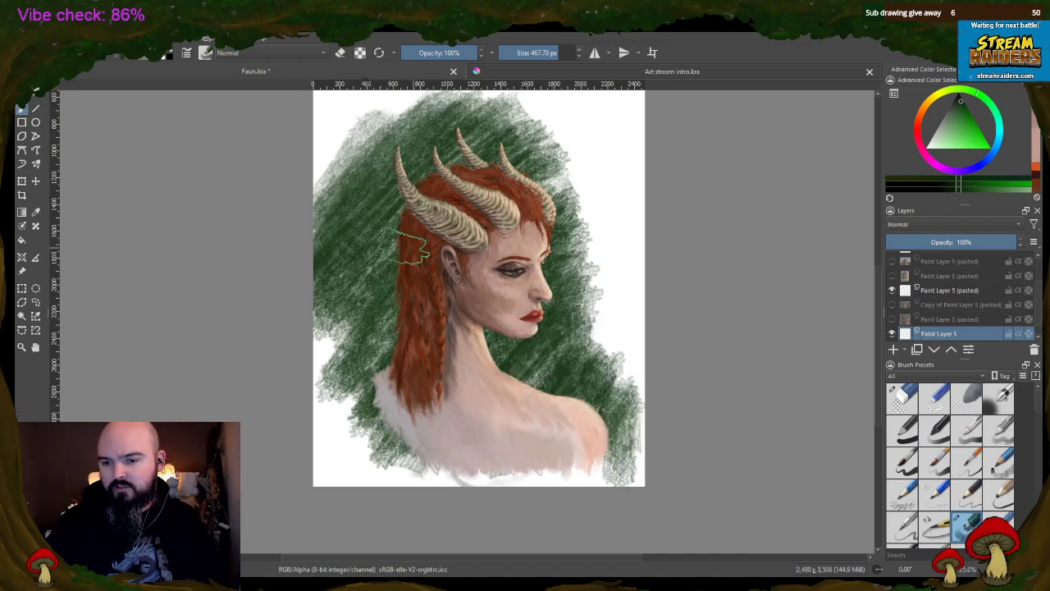
pyautogui.moveTo(342, 402)
pyautogui.mouseDown()
pyautogui.moveTo(344, 305)
pyautogui.moveTo(382, 197)
pyautogui.moveTo(441, 135)
pyautogui.moveTo(478, 123)
pyautogui.moveTo(511, 226)
pyautogui.moveTo(531, 201)
pyautogui.moveTo(568, 214)
pyautogui.moveTo(588, 197)
pyautogui.moveTo(606, 348)
pyautogui.moveTo(555, 269)
pyautogui.moveTo(568, 433)
pyautogui.moveTo(541, 379)
pyautogui.moveTo(599, 226)
pyautogui.moveTo(567, 187)
pyautogui.moveTo(406, 279)
pyautogui.moveTo(469, 124)
pyautogui.moveTo(392, 166)
pyautogui.moveTo(390, 127)
pyautogui.moveTo(485, 156)
pyautogui.moveTo(509, 195)
pyautogui.moveTo(354, 283)
pyautogui.mouseUp()
pyautogui.moveTo(340, 261)
pyautogui.mouseDown()
pyautogui.moveTo(410, 107)
pyautogui.moveTo(476, 165)
pyautogui.moveTo(570, 174)
pyautogui.moveTo(555, 269)
pyautogui.moveTo(581, 287)
pyautogui.moveTo(615, 279)
pyautogui.moveTo(576, 459)
pyautogui.moveTo(608, 367)
pyautogui.moveTo(536, 249)
pyautogui.moveTo(605, 140)
pyautogui.mouseUp()
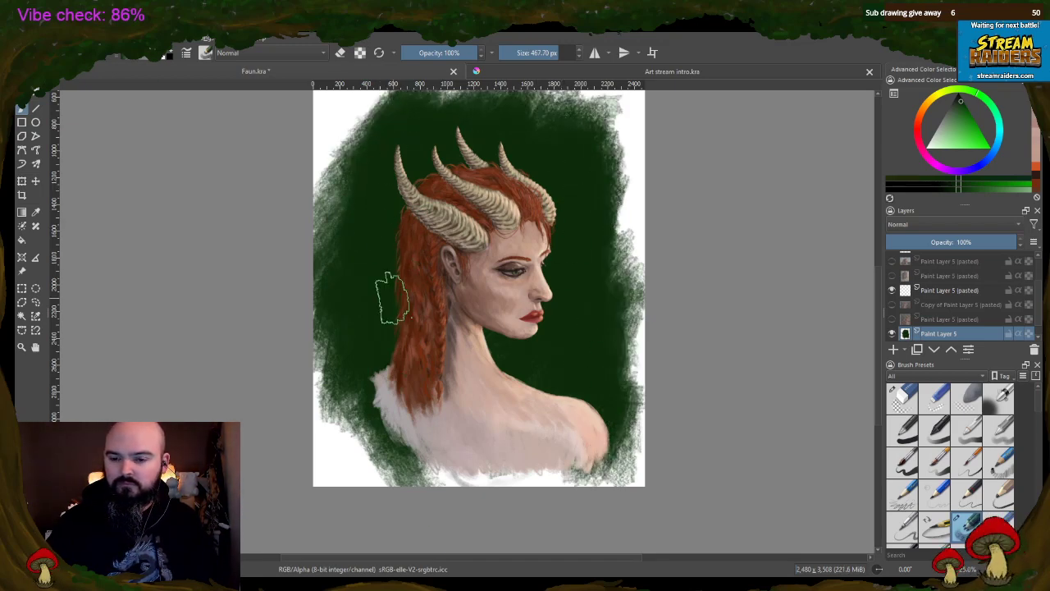
# - Erase the green backdrop in both lower corners, beneath the hair and beside the bottom of the shoulder
pyautogui.click(340, 53)
pyautogui.moveTo(361, 455)
pyautogui.mouseDown()
pyautogui.moveTo(410, 495)
pyautogui.moveTo(427, 483)
pyautogui.moveTo(321, 402)
pyautogui.mouseUp()
pyautogui.moveTo(569, 484)
pyautogui.mouseDown()
pyautogui.moveTo(615, 453)
pyautogui.moveTo(597, 476)
pyautogui.moveTo(633, 476)
pyautogui.mouseUp()
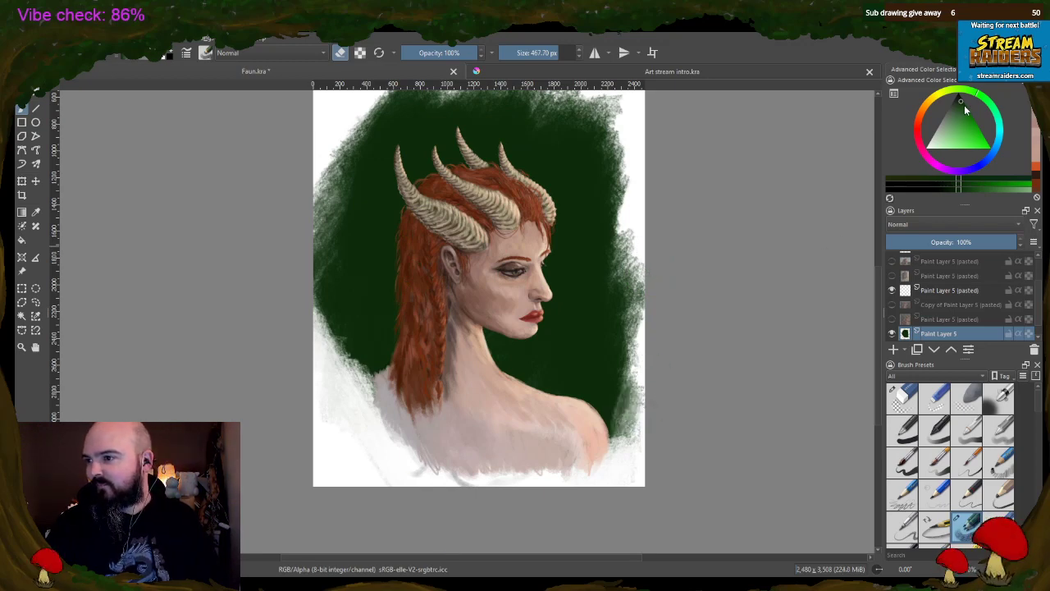
# - Turn eraser mode off, review the portrait against the green backdrop, and save Faun.kra
pyautogui.press('e')
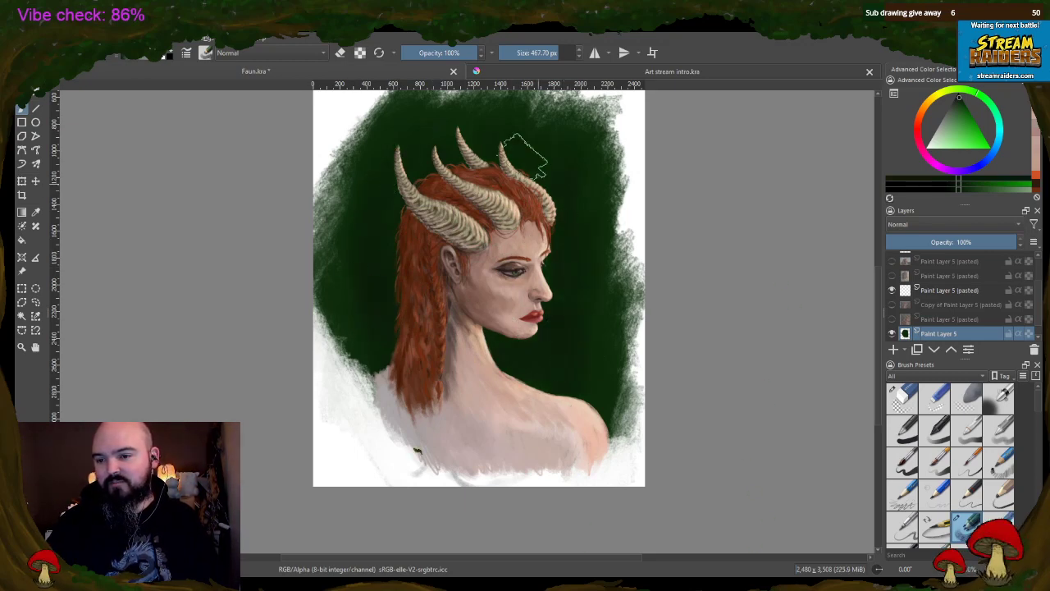
pyautogui.scroll(3, 563, 308)
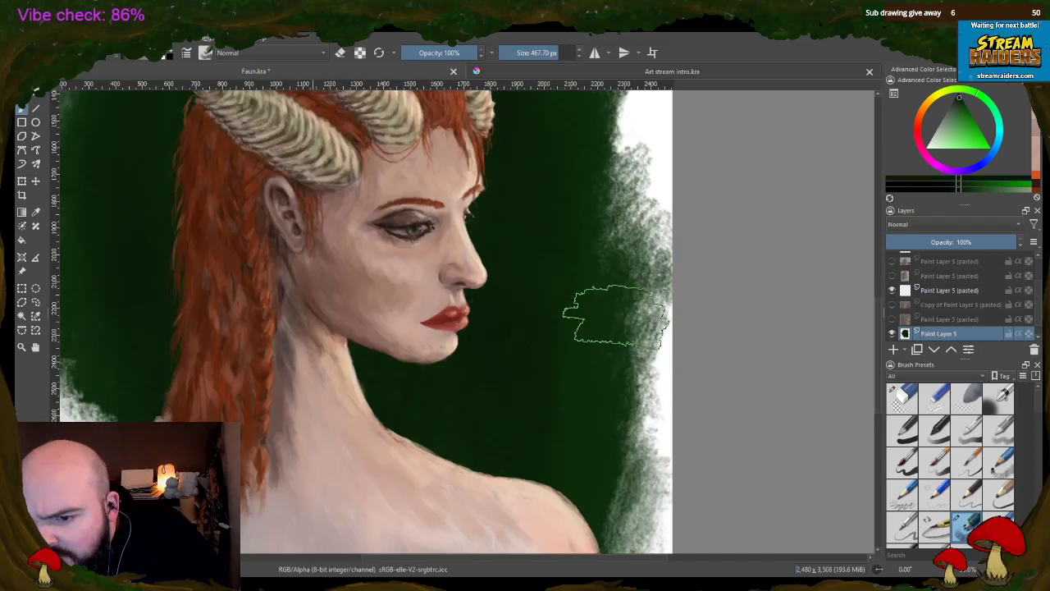
pyautogui.scroll(-3, 555, 281)
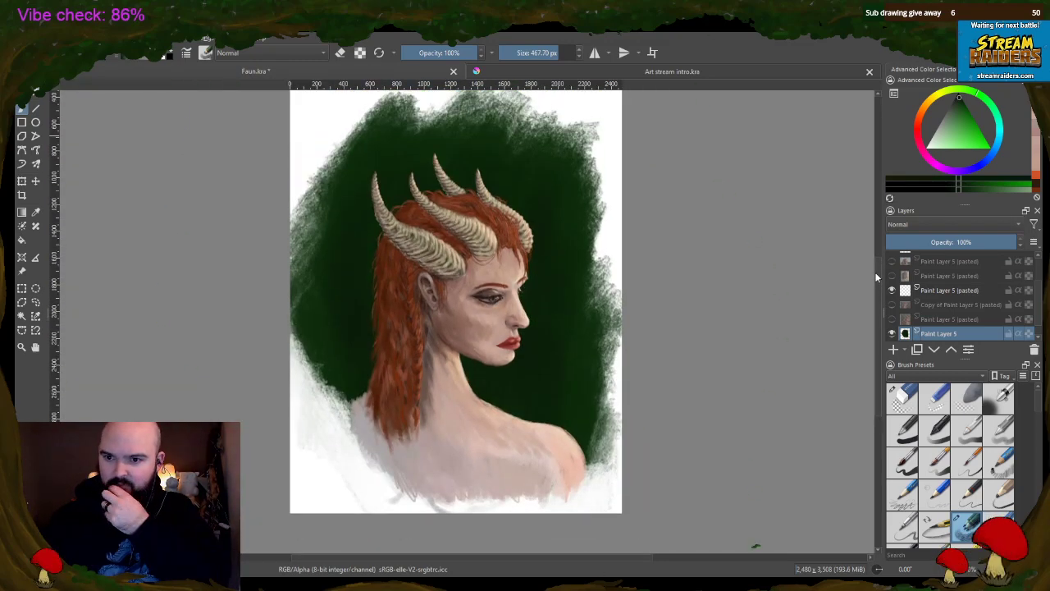
pyautogui.hotkey('ctrl', 's')
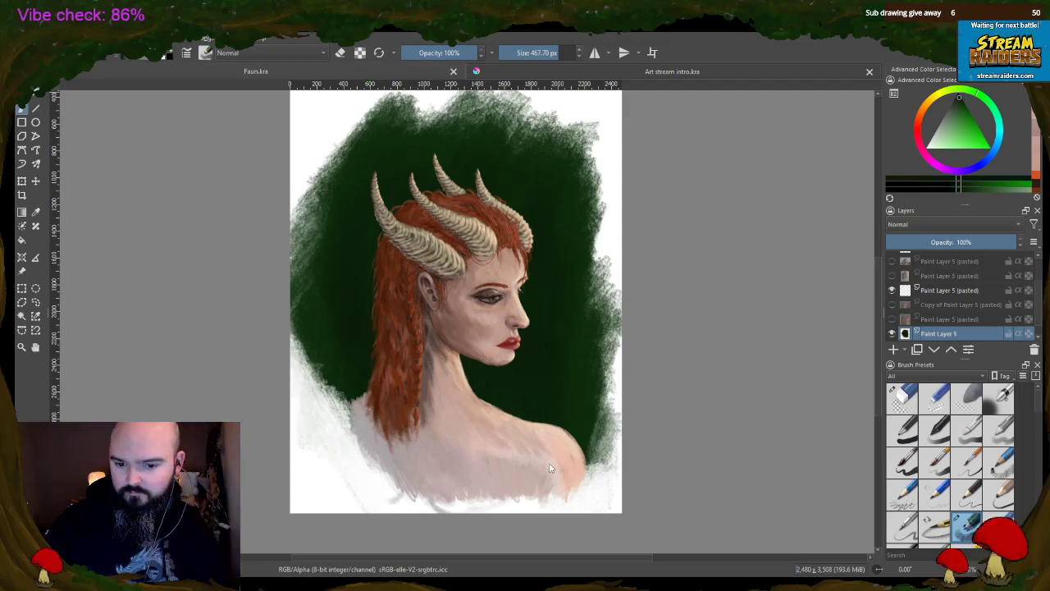
pyautogui.hotkey('ctrl', 's')
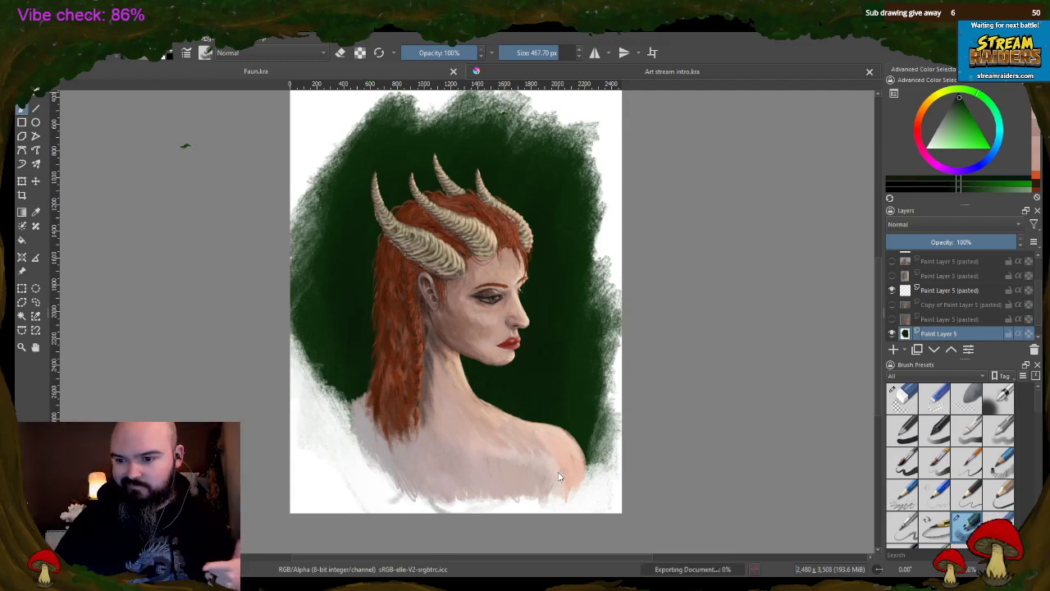